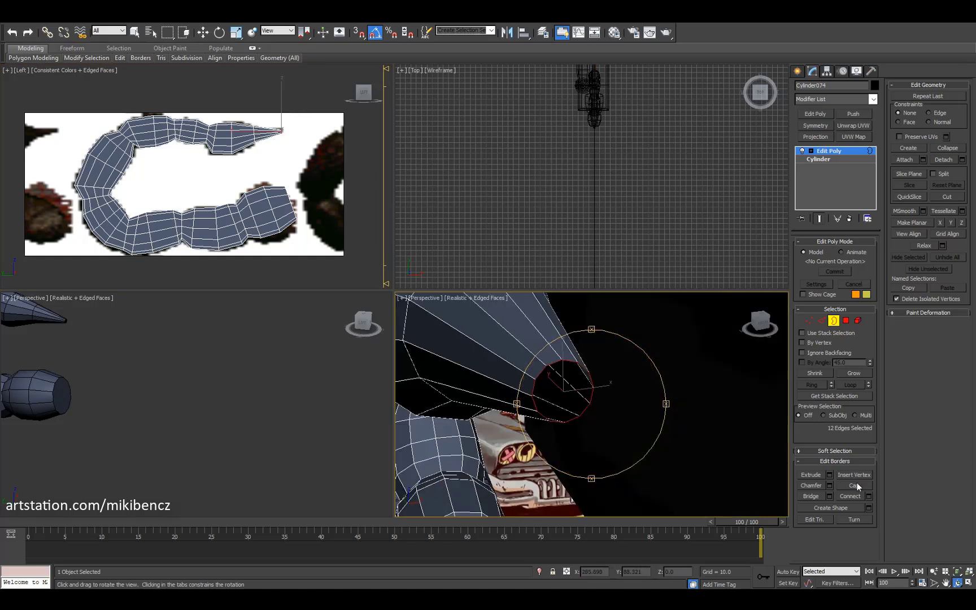
Step: Connect two opposite vertices across the cap that closes the scorpion tail's pointed tip
{"action": "key", "text": "1"}
{"action": "left_click", "coordinate": [563, 361]}
{"action": "right_click", "coordinate": [641, 278]}
{"action": "key", "text": "z"}
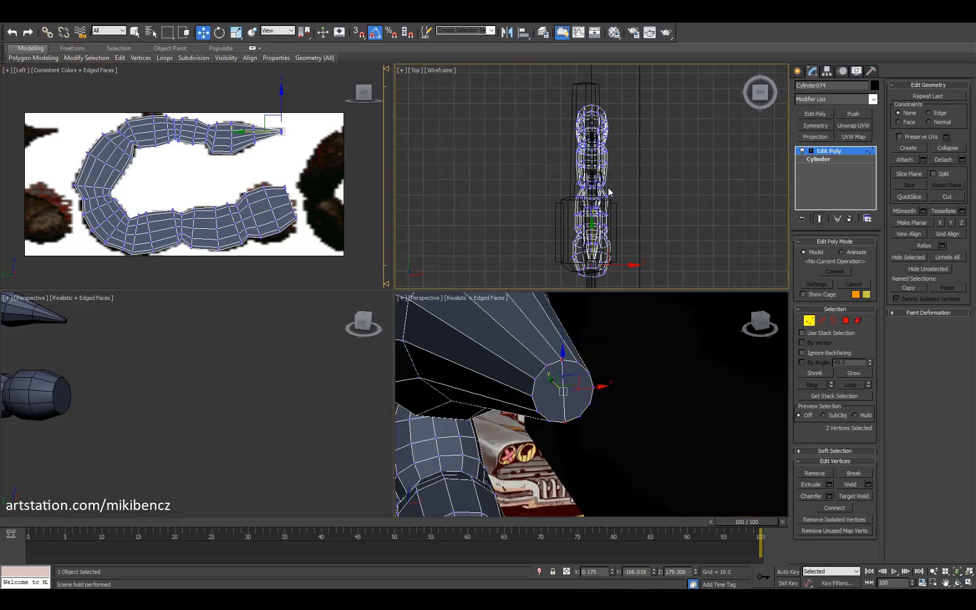
{"action": "key", "text": "1"}
{"action": "key", "text": "ctrl+shift+z"}
{"action": "key", "text": "ctrl+r"}
{"action": "scroll", "coordinate": [615, 428], "scroll_direction": "up", "scroll_amount": 3}
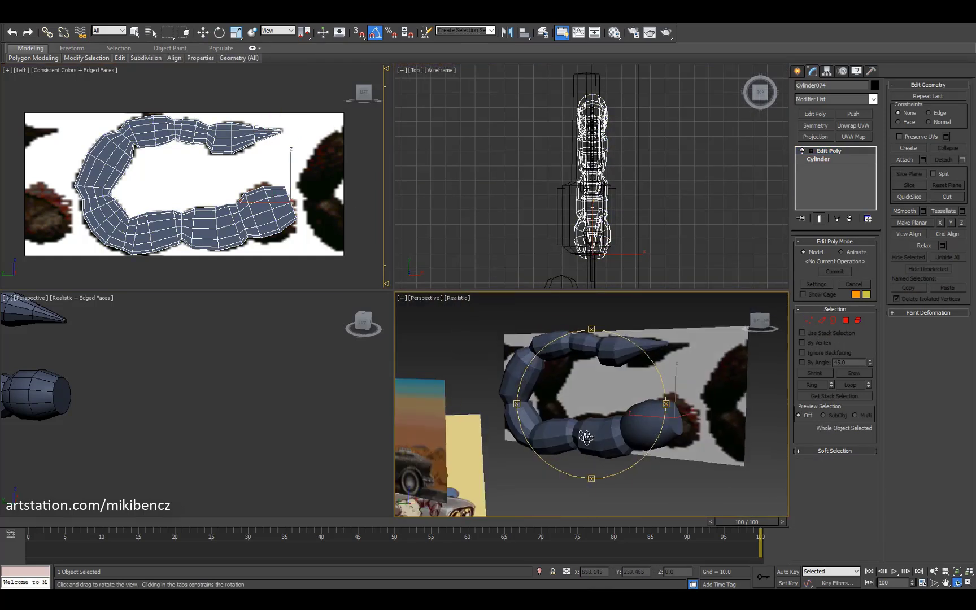
Step: Try to close the tail's open base by extruding and scaling its border inward, and undo the result
{"action": "mouse_move", "coordinate": [615, 427]}
{"action": "left_mouse_down"}
{"action": "mouse_move", "coordinate": [584, 421]}
{"action": "mouse_move", "coordinate": [607, 446]}
{"action": "left_mouse_up"}
{"action": "scroll", "coordinate": [583, 421], "scroll_direction": "up", "scroll_amount": 2}
{"action": "key", "text": "3"}
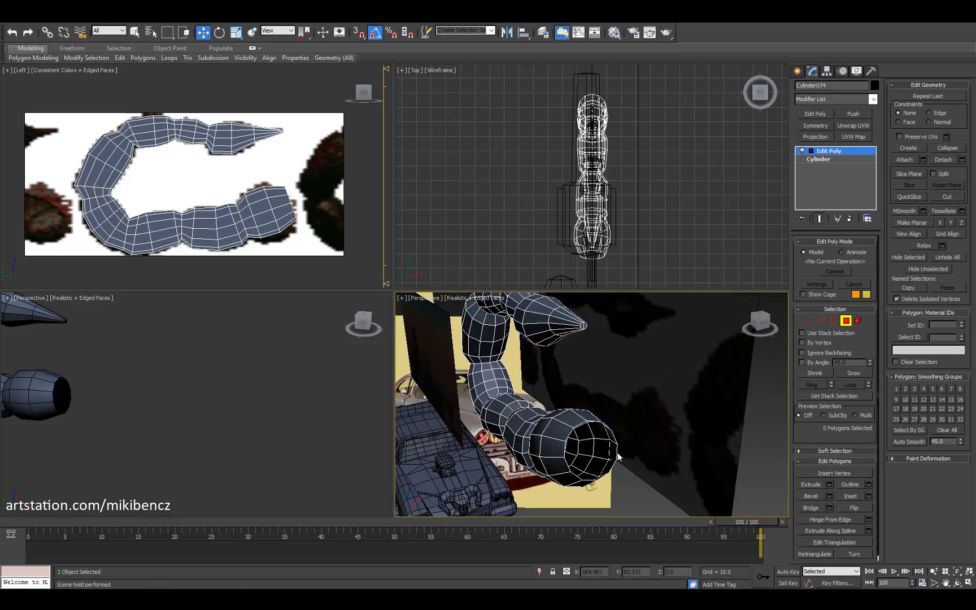
{"action": "key", "text": "shift+z"}
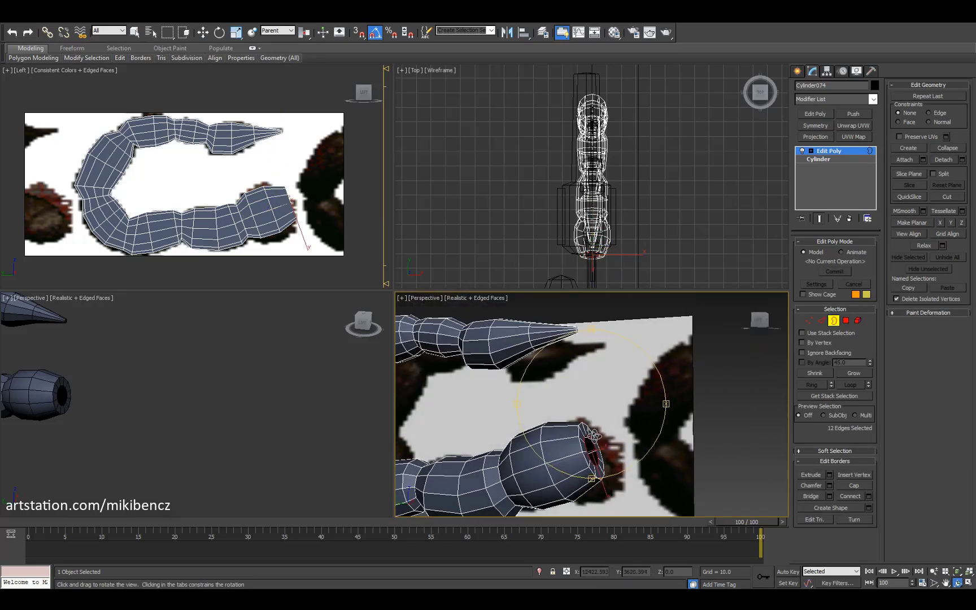
{"action": "scroll", "coordinate": [280, 179], "scroll_direction": "up", "scroll_amount": 3}
{"action": "key", "text": "1"}
{"action": "key", "text": "w"}
{"action": "scroll", "coordinate": [279, 180], "scroll_direction": "up", "scroll_amount": 2}
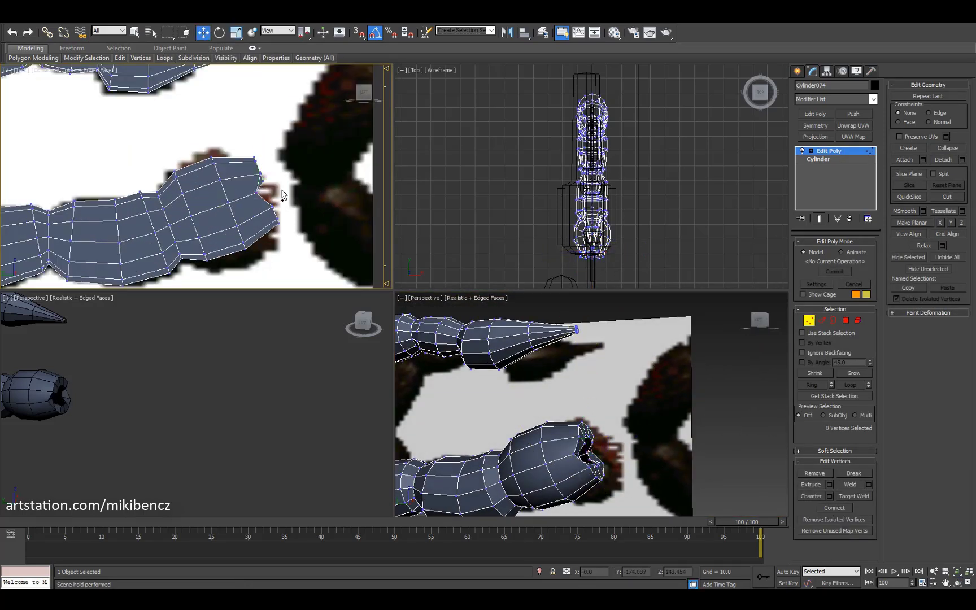
{"action": "key", "text": "ctrl+r"}
{"action": "left_click_drag", "start_coordinate": [593, 435], "coordinate": [609, 439]}
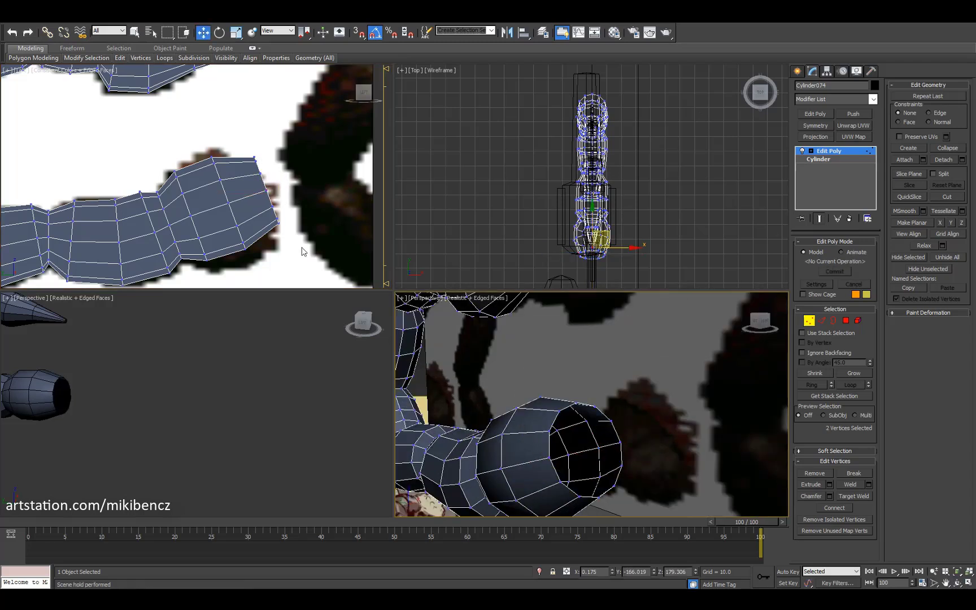
Step: Reposition the rim vertices at the tail's open base and close the opening by drawing its border inward and collapsing it
{"action": "left_click_drag", "start_coordinate": [303, 251], "coordinate": [274, 156]}
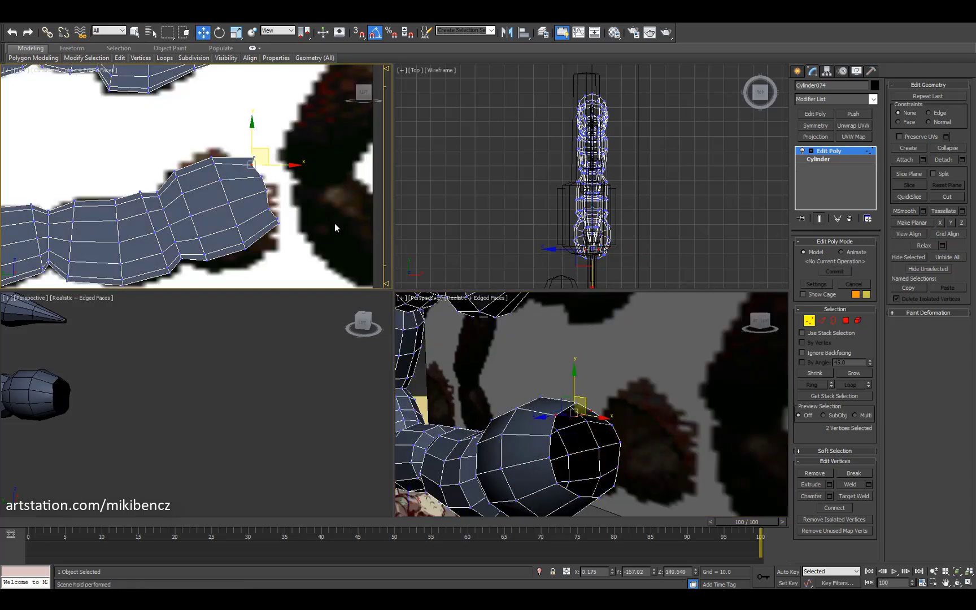
{"action": "key", "text": "3"}
{"action": "left_click_drag", "start_coordinate": [600, 448], "coordinate": [599, 452]}
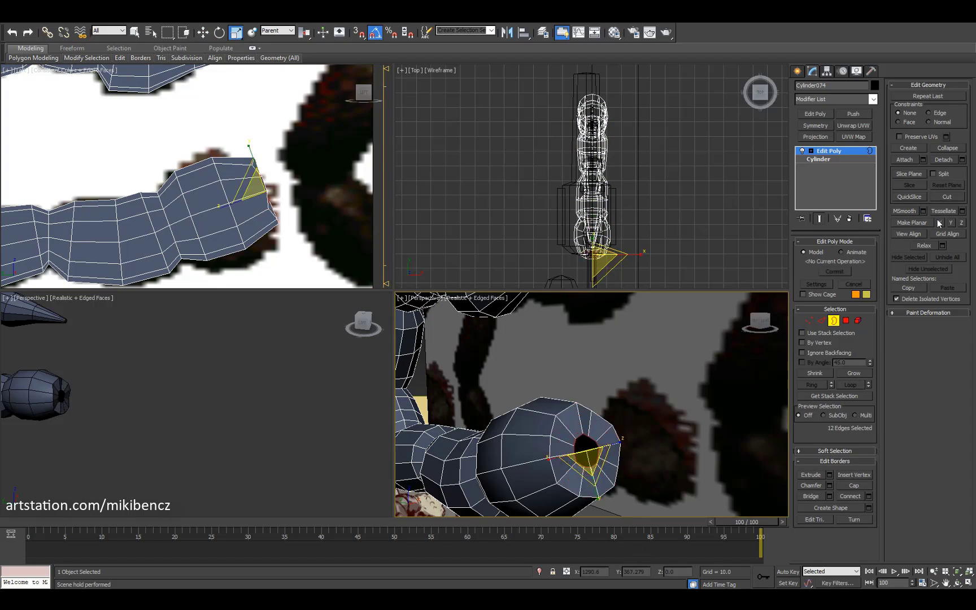
{"action": "key", "text": "ctrl+alt+c"}
{"action": "key", "text": "1"}
{"action": "key", "text": "w"}
{"action": "key", "text": "alt+ctrl+z"}
{"action": "middle_click_drag", "start_coordinate": [591, 405], "coordinate": [621, 405], "text": "alt"}
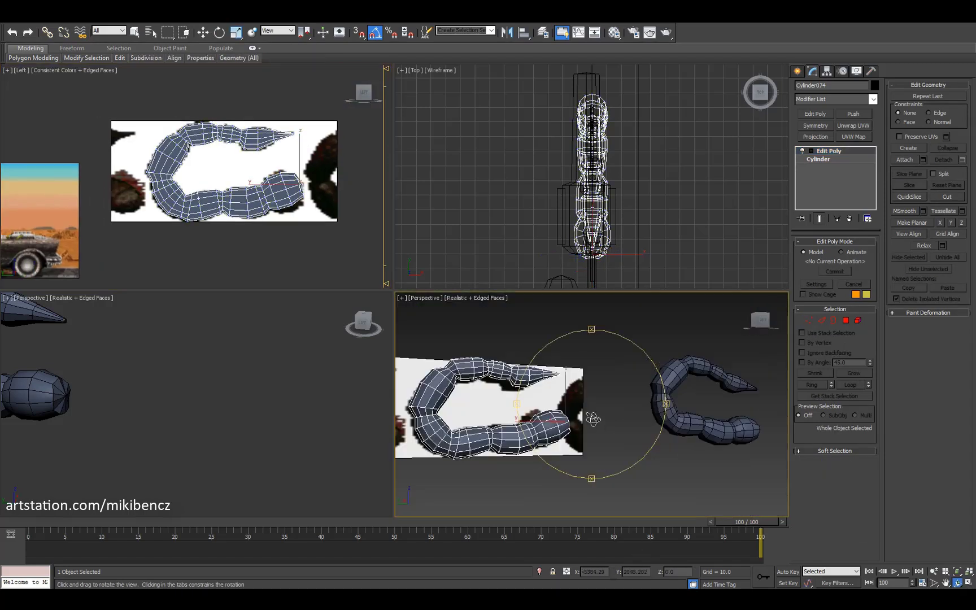
Step: Select the edge loop across the tail's outer bend and adjust it to the reference silhouette
{"action": "scroll", "coordinate": [591, 405], "scroll_direction": "down", "scroll_amount": 3}
{"action": "scroll", "coordinate": [192, 175], "scroll_direction": "up", "scroll_amount": 3}
{"action": "key", "text": "2"}
{"action": "key", "text": "r"}
{"action": "scroll", "coordinate": [591, 405], "scroll_direction": "up", "scroll_amount": 2}
{"action": "key", "text": "w"}
{"action": "left_click", "coordinate": [173, 159]}
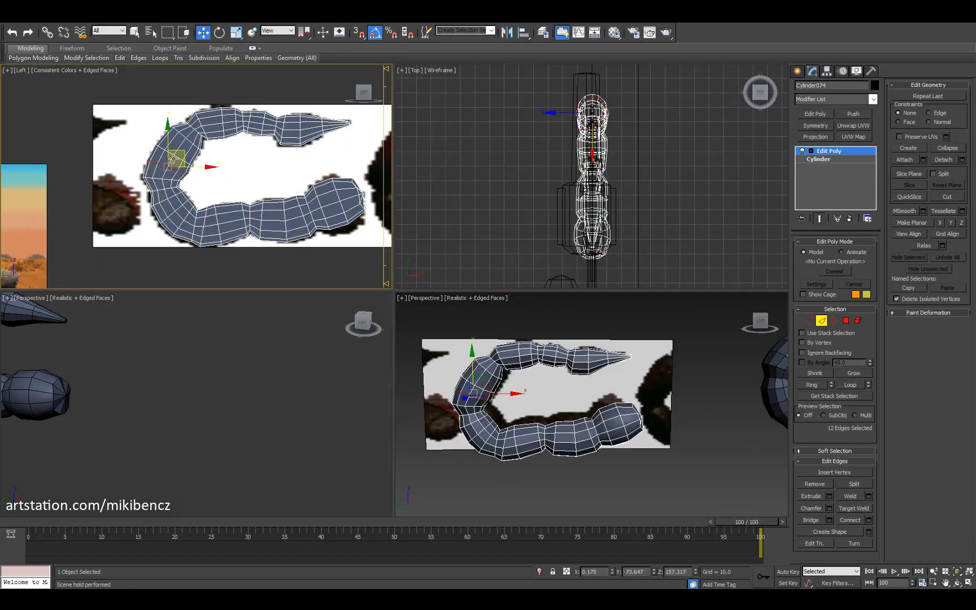
{"action": "left_click", "coordinate": [822, 321]}
Step: Move the finished tail up beside the other modelled props and name it scorpiontail
{"action": "scroll", "coordinate": [289, 179], "scroll_direction": "down", "scroll_amount": 3}
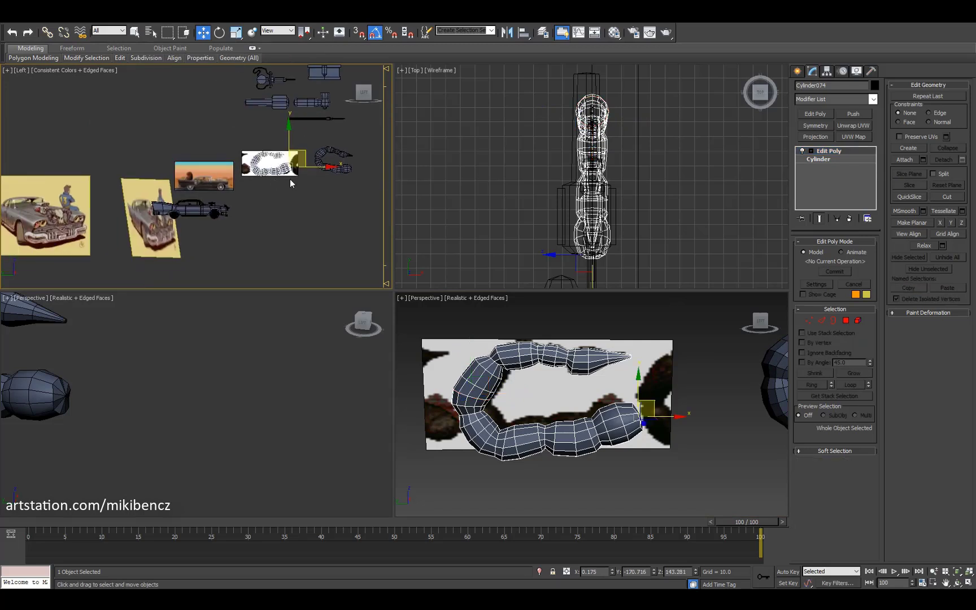
{"action": "left_click_drag", "start_coordinate": [290, 179], "coordinate": [231, 96]}
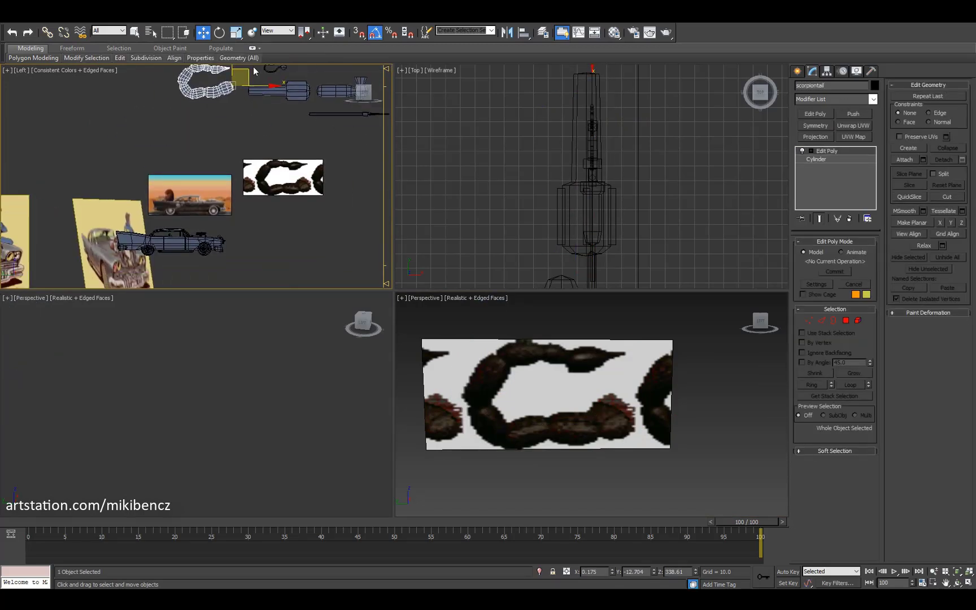
Step: Place a copy of the scorpion tail at the car's open trunk and scale it uniformly to about 39 percent
{"action": "key", "text": "p"}
{"action": "key", "text": "alt+w"}
{"action": "key", "text": "ctrl+r"}
{"action": "key", "text": "r"}
{"action": "left_click_drag", "start_coordinate": [566, 295], "coordinate": [605, 376]}
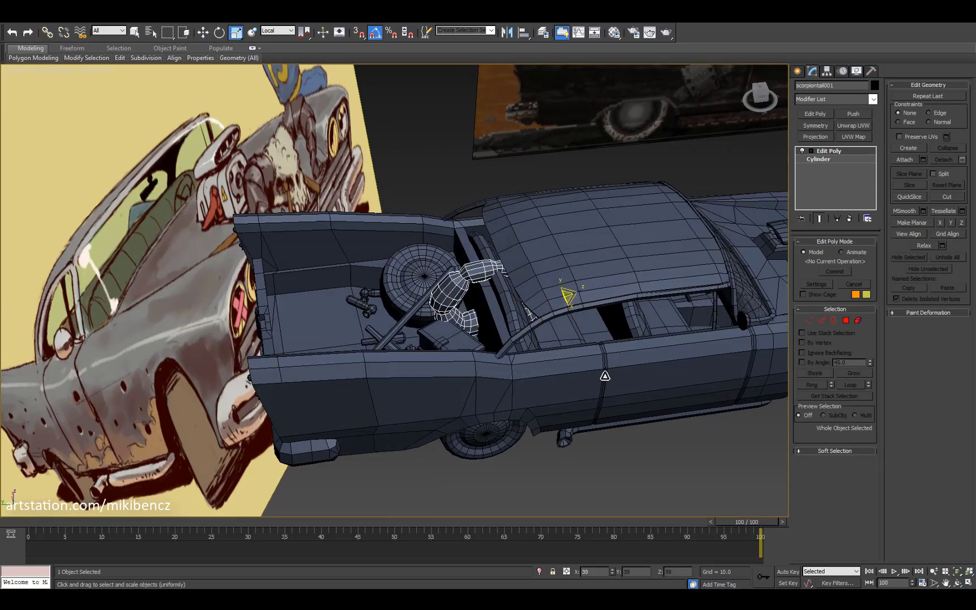
Step: Rotate the tail copy so it lies flat over the trunk bed, turning it 65 degrees about its local Z axis
{"action": "key", "text": "e"}
{"action": "left_click_drag", "start_coordinate": [533, 305], "coordinate": [486, 355]}
{"action": "key", "text": "ctrl+r"}
{"action": "left_click_drag", "start_coordinate": [618, 169], "coordinate": [428, 304]}
{"action": "key", "text": "e"}
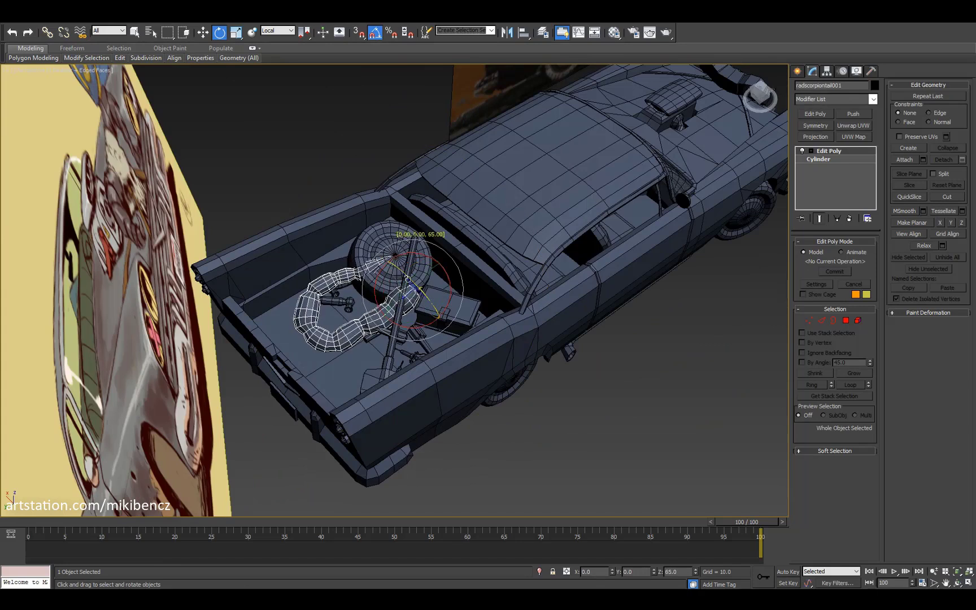
Step: Move the tail copy onto the trunk floor behind the spare wheel, beside the shovel and tools
{"action": "middle_click_drag", "start_coordinate": [408, 279], "coordinate": [422, 291], "text": "alt"}
{"action": "left_click_drag", "start_coordinate": [393, 279], "coordinate": [363, 315]}
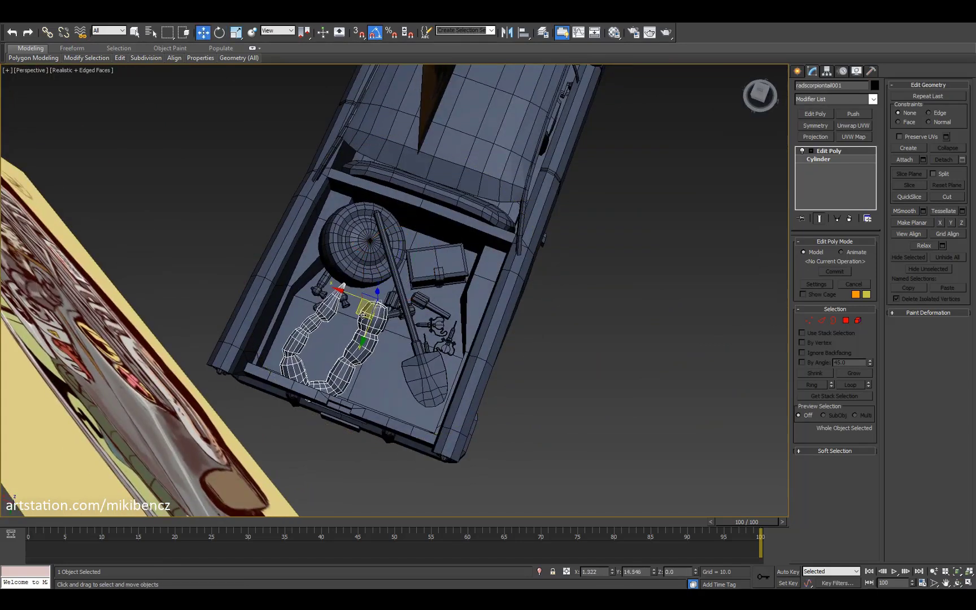
{"action": "middle_click_drag", "start_coordinate": [395, 317], "coordinate": [394, 271], "text": "alt"}
{"action": "scroll", "coordinate": [461, 360], "scroll_direction": "up", "scroll_amount": 5}
{"action": "scroll", "coordinate": [460, 360], "scroll_direction": "down", "scroll_amount": 3}
{"action": "scroll", "coordinate": [426, 318], "scroll_direction": "up", "scroll_amount": 4}
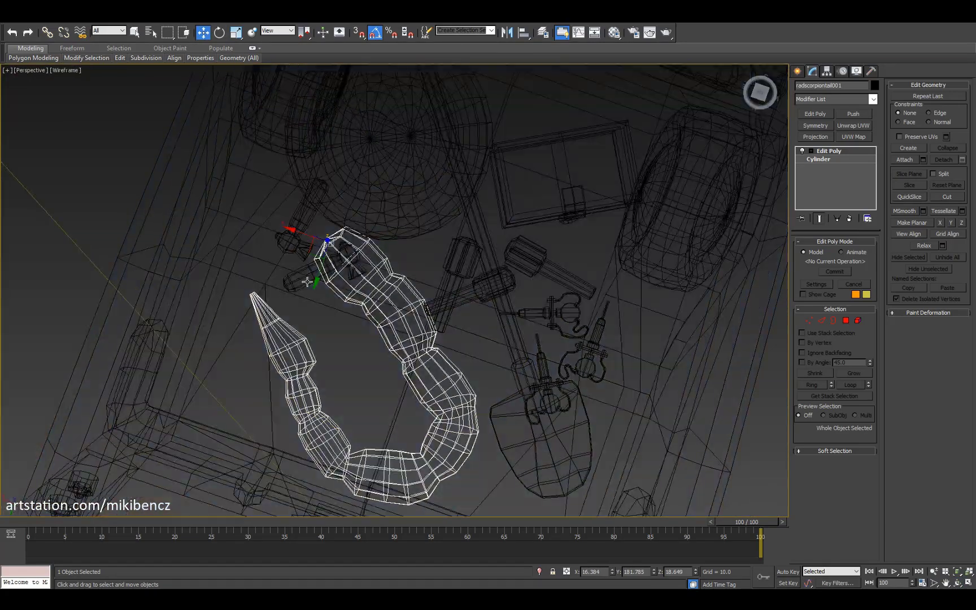
Step: Select all polygons of the tail copy and assign them a common smoothing group
{"action": "left_click", "coordinate": [251, 290]}
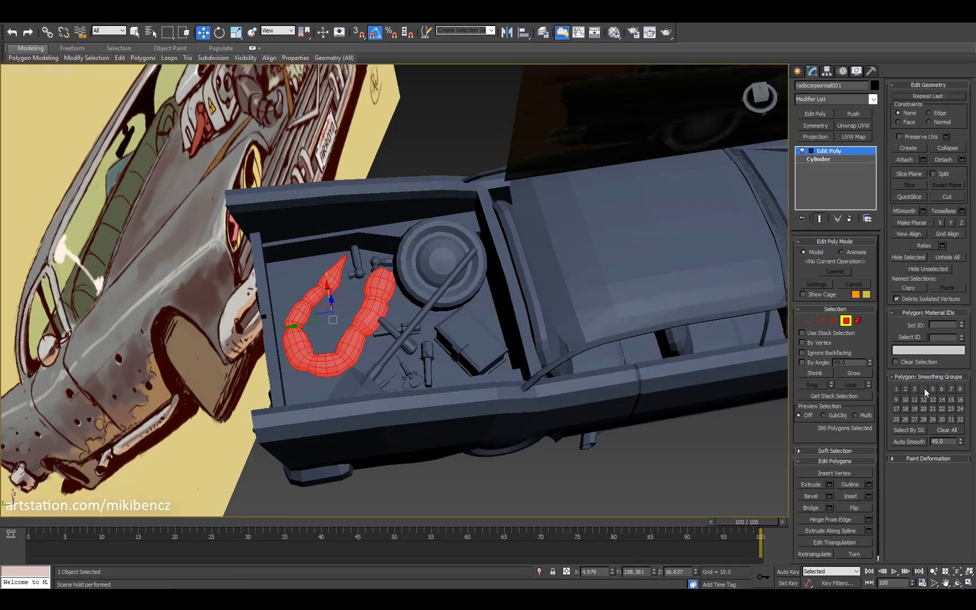
{"action": "left_click", "coordinate": [621, 486]}
{"action": "middle_click_drag", "start_coordinate": [621, 485], "coordinate": [480, 438], "text": "alt"}
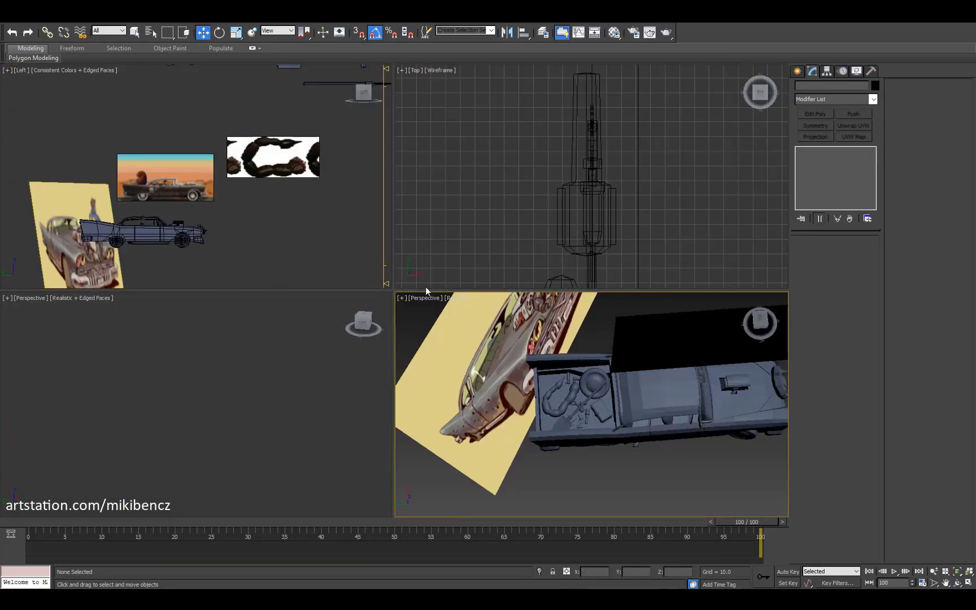
Step: Open the bitmap choice of the scorpion reference plane's material and browse the ref folder's images, keeping SCORP.gif
{"action": "key", "text": "alt+w"}
{"action": "left_click", "coordinate": [452, 351]}
{"action": "middle_click_drag", "start_coordinate": [452, 350], "coordinate": [582, 320], "text": "alt"}
{"action": "left_click", "coordinate": [388, 322]}
{"action": "key", "text": "w"}
{"action": "left_click", "coordinate": [658, 170]}
{"action": "key", "text": "l"}
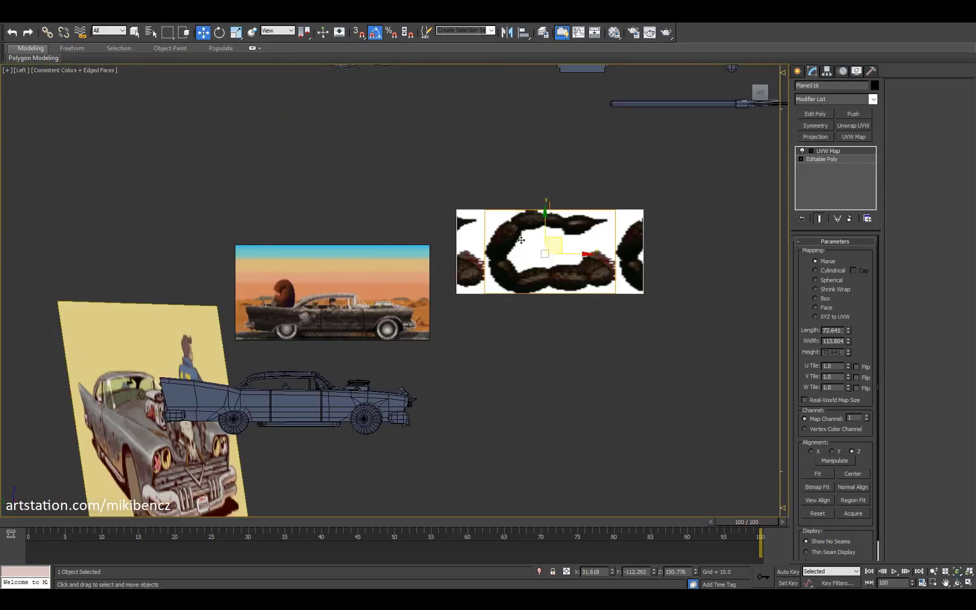
{"action": "key", "text": "m"}
{"action": "left_click", "coordinate": [388, 326]}
{"action": "left_click", "coordinate": [414, 396]}
{"action": "left_click_drag", "start_coordinate": [662, 226], "coordinate": [677, 306]}
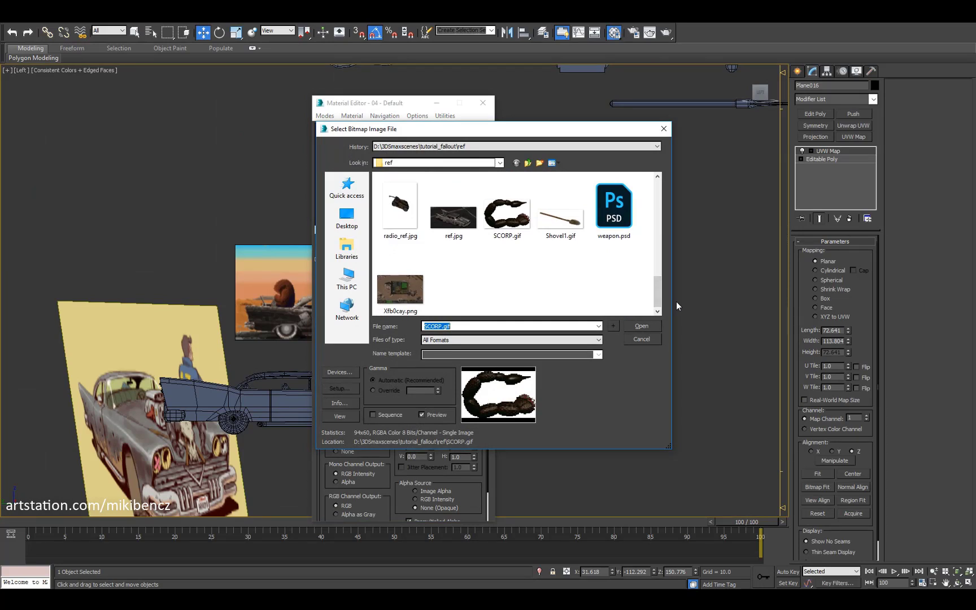
{"action": "left_click", "coordinate": [641, 326]}
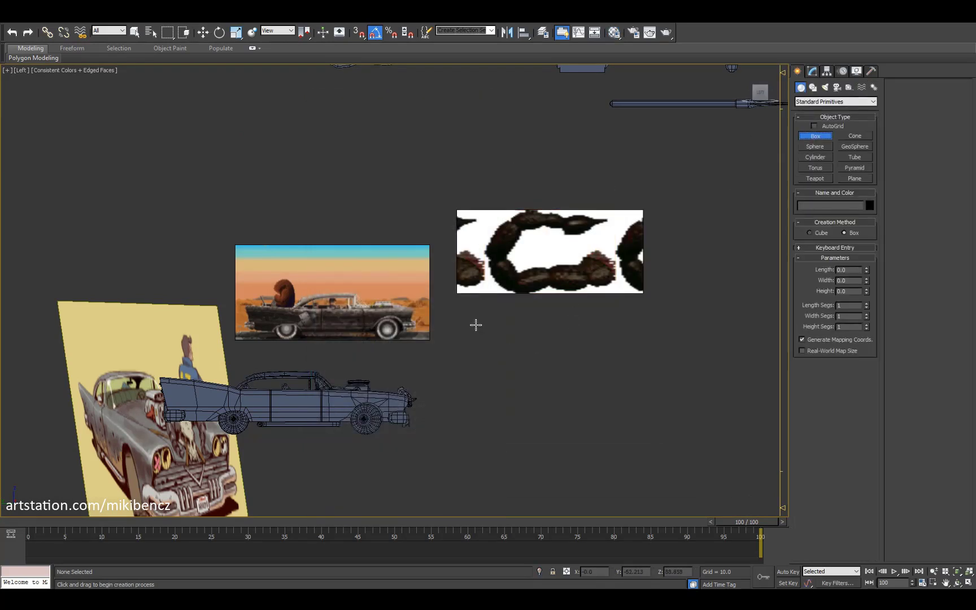
Step: Create a thin upright box for the magazine below the scorpion tail prop and name it gunsnbullets
{"action": "key", "text": "alt+w"}
{"action": "key", "text": "alt+w"}
{"action": "key", "text": "w"}
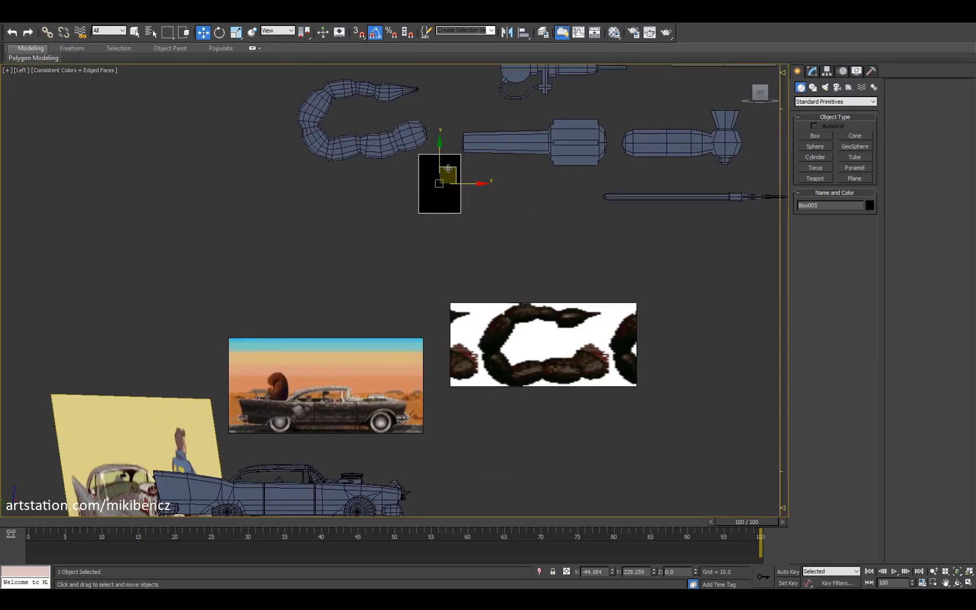
{"action": "middle_click_drag", "start_coordinate": [430, 251], "coordinate": [471, 185]}
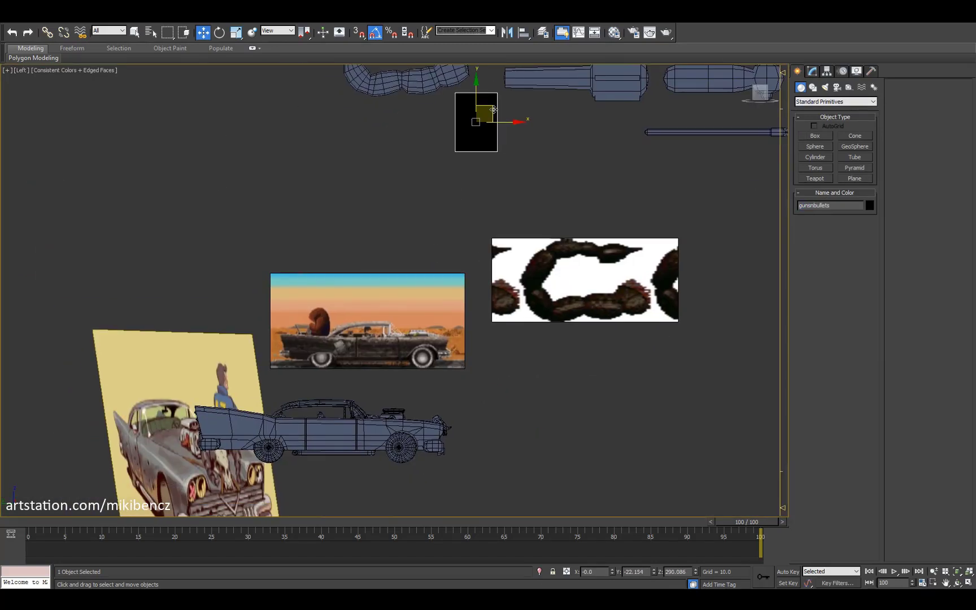
Step: Clone the gunsnbullets box at the car's trunk, rotate it flat and scale it down to magazine size
{"action": "key", "text": "ctrl+v"}
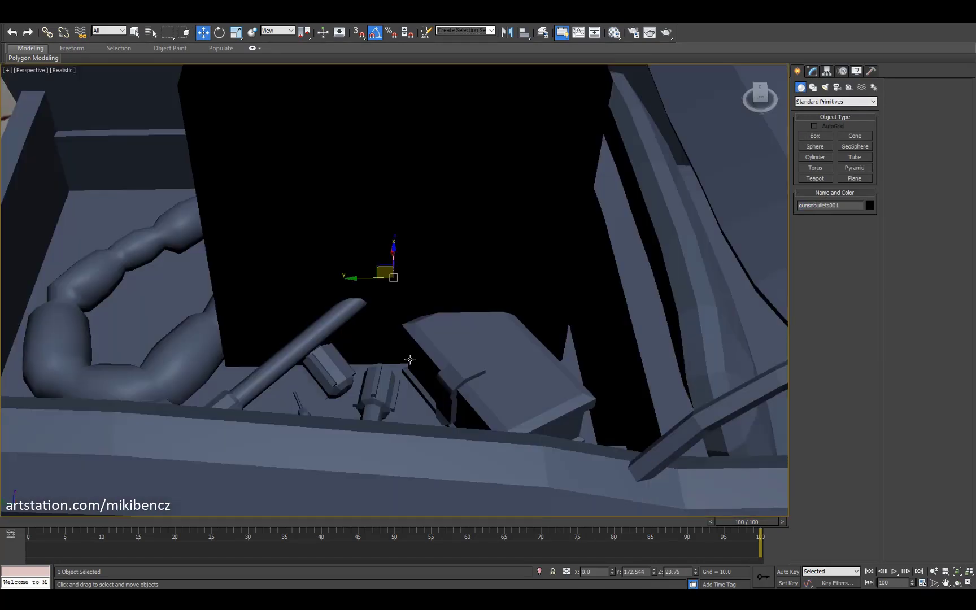
{"action": "scroll", "coordinate": [387, 348], "scroll_direction": "down", "scroll_amount": 3}
{"action": "key", "text": "e"}
{"action": "left_click_drag", "start_coordinate": [402, 284], "coordinate": [367, 316]}
{"action": "key", "text": "r"}
{"action": "key", "text": "ctrl+r"}
{"action": "left_click_drag", "start_coordinate": [362, 266], "coordinate": [277, 338]}
Step: Place the magazine copy on the trunk floor inside the curve of the scorpion tail and turn it slightly
{"action": "key", "text": "w"}
{"action": "middle_click_drag", "start_coordinate": [277, 338], "coordinate": [293, 317], "text": "alt"}
{"action": "scroll", "coordinate": [294, 316], "scroll_direction": "up", "scroll_amount": 5}
{"action": "key", "text": "e"}
{"action": "left_click_drag", "start_coordinate": [314, 293], "coordinate": [320, 287]}
{"action": "middle_click_drag", "start_coordinate": [319, 287], "coordinate": [308, 389], "text": "alt"}
Step: Connect the magazine copy's edges with a new loop and move the loop's four edges
{"action": "key", "text": "2"}
{"action": "key", "text": "F3"}
{"action": "scroll", "coordinate": [310, 390], "scroll_direction": "up", "scroll_amount": 2}
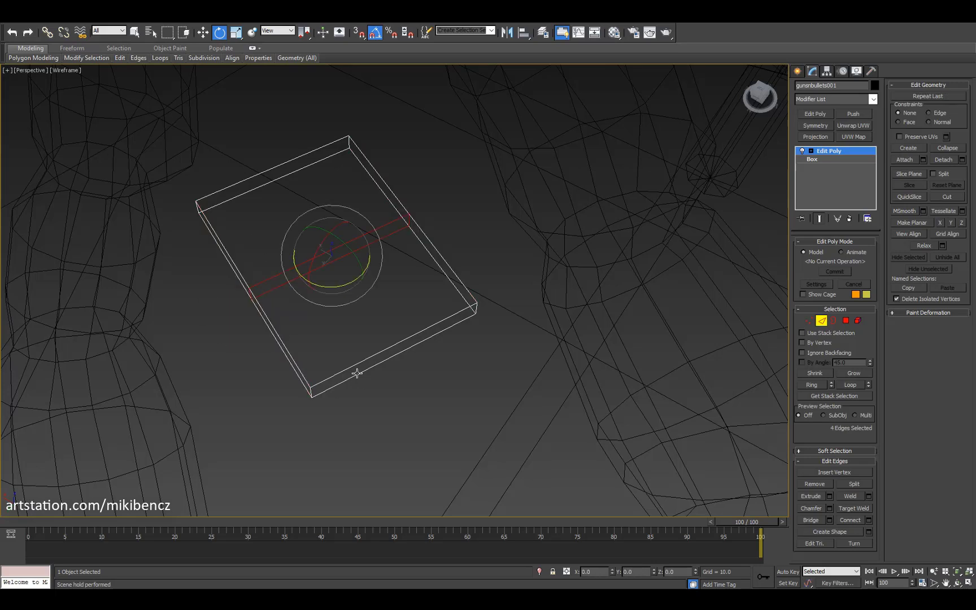
{"action": "left_click", "coordinate": [270, 59]}
{"action": "key", "text": "F3"}
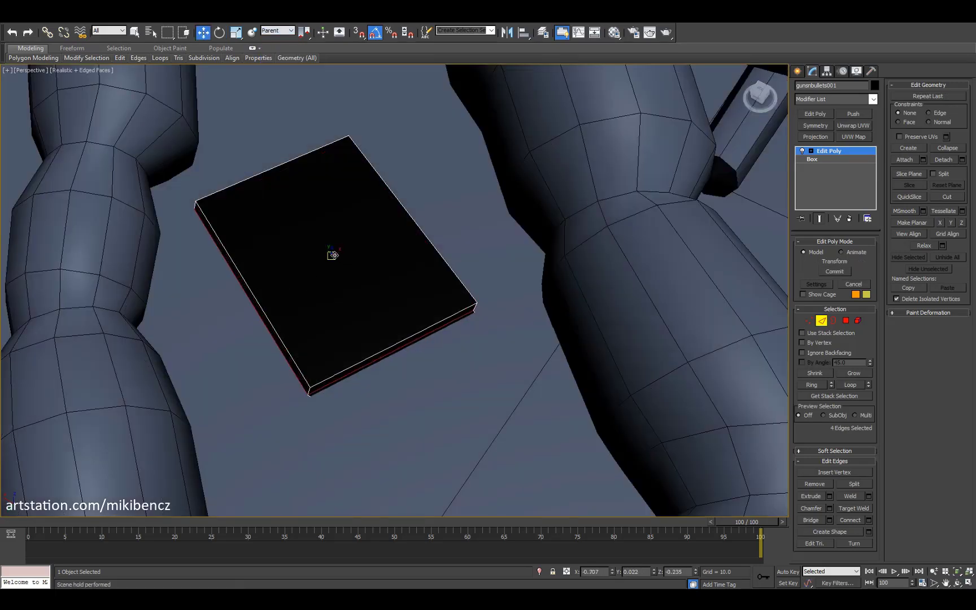
Step: Finish the magazine copy's edge edits and assign it the car's blue-grey material
{"action": "mouse_move", "coordinate": [364, 265]}
{"action": "middle_mouse_down", "text": "alt"}
{"action": "mouse_move", "coordinate": [348, 241]}
{"action": "mouse_move", "coordinate": [431, 316]}
{"action": "mouse_move", "coordinate": [367, 294]}
{"action": "mouse_move", "coordinate": [309, 442]}
{"action": "mouse_move", "coordinate": [394, 322]}
{"action": "mouse_move", "coordinate": [350, 339]}
{"action": "mouse_move", "coordinate": [414, 320]}
{"action": "middle_mouse_up", "text": "alt"}
{"action": "scroll", "coordinate": [341, 252], "scroll_direction": "up", "scroll_amount": 4}
{"action": "scroll", "coordinate": [334, 275], "scroll_direction": "down", "scroll_amount": 3}
{"action": "scroll", "coordinate": [309, 442], "scroll_direction": "up", "scroll_amount": 3}
{"action": "key", "text": "F3"}
{"action": "key", "text": "2"}
{"action": "key", "text": "F3"}
{"action": "scroll", "coordinate": [361, 328], "scroll_direction": "down", "scroll_amount": 4}
{"action": "key", "text": "m"}
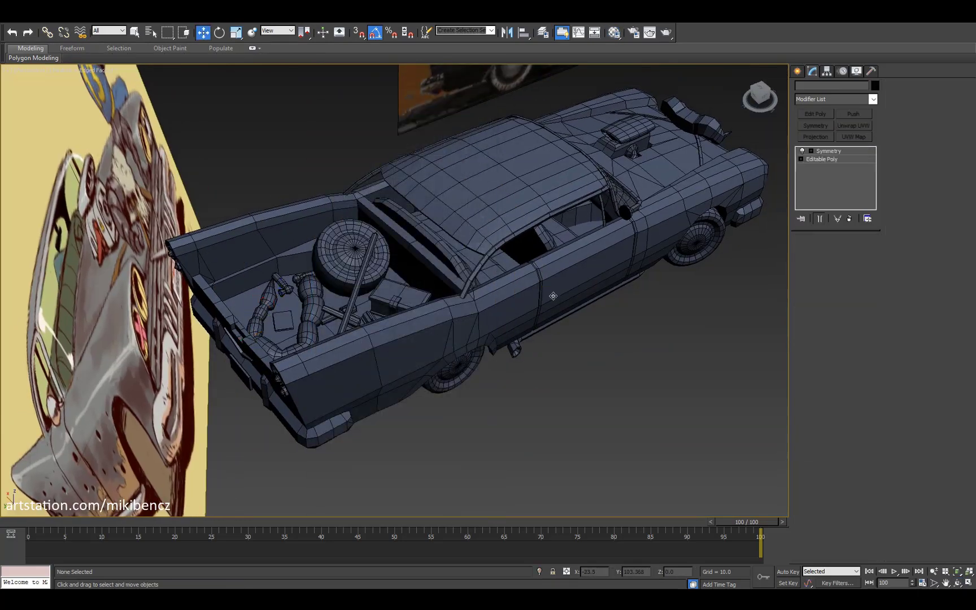
{"action": "mouse_move", "coordinate": [414, 320]}
{"action": "middle_mouse_down", "text": "alt"}
{"action": "mouse_move", "coordinate": [389, 355]}
{"action": "mouse_move", "coordinate": [418, 286]}
{"action": "mouse_move", "coordinate": [452, 265]}
{"action": "mouse_move", "coordinate": [446, 271]}
{"action": "middle_mouse_up", "text": "alt"}
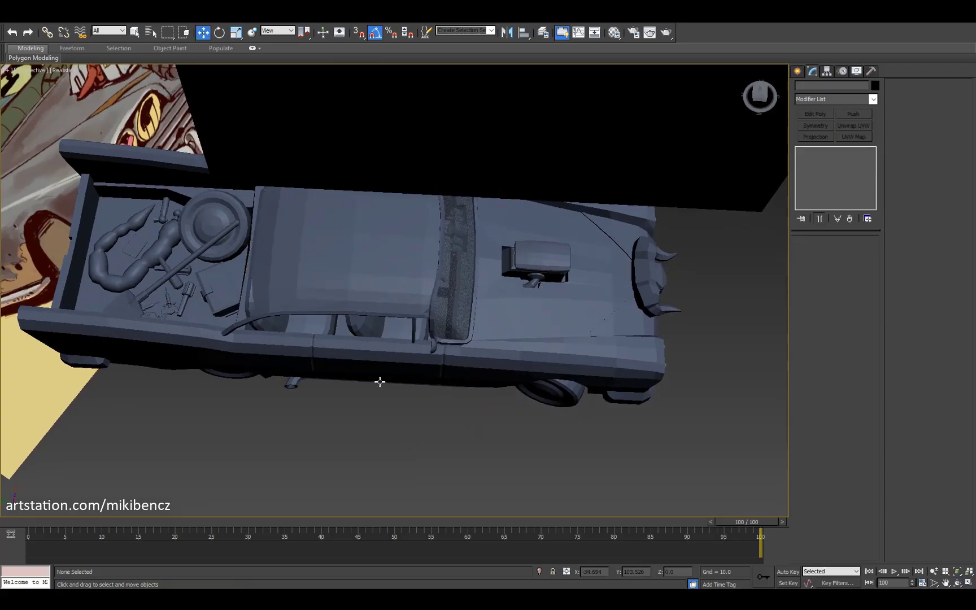
Step: Replace the scorpion bitmap in the reference plane's material with the radio reference image
{"action": "middle_click_drag", "start_coordinate": [379, 383], "coordinate": [553, 237], "text": "alt"}
{"action": "left_click", "coordinate": [609, 216]}
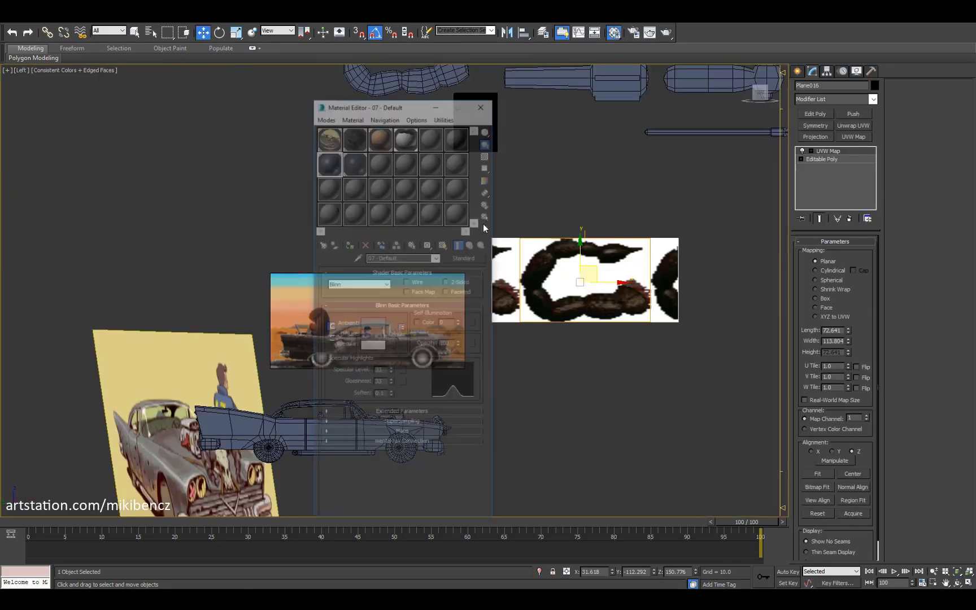
{"action": "left_click", "coordinate": [641, 326]}
{"action": "left_click", "coordinate": [483, 103]}
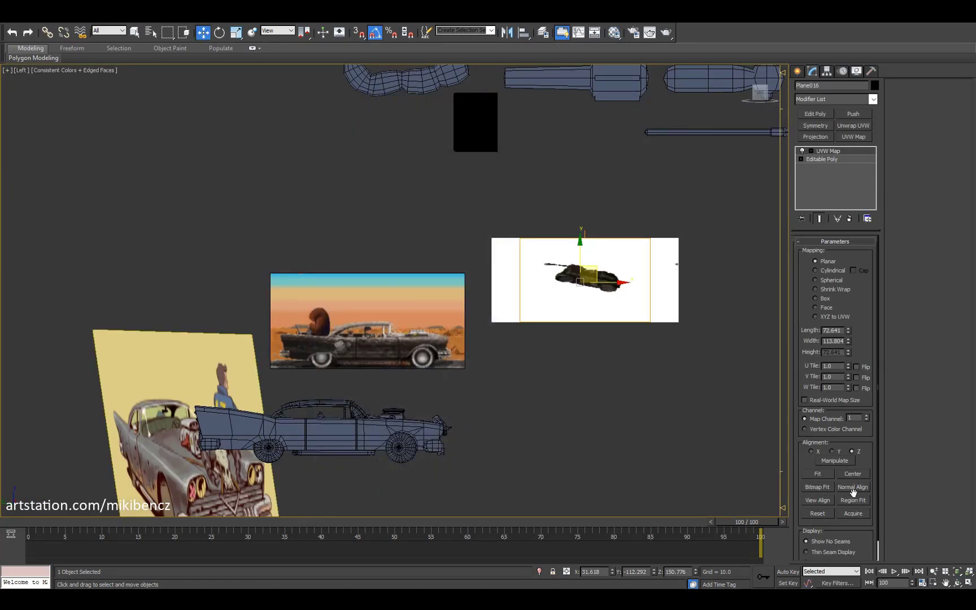
Step: Fit the reference plane's UVW mapping to the proportions of the radio bitmap
{"action": "left_click", "coordinate": [817, 486]}
{"action": "scroll", "coordinate": [105, 108], "scroll_direction": "down", "scroll_amount": 2}
{"action": "double_click", "coordinate": [105, 108]}
{"action": "scroll", "coordinate": [682, 276], "scroll_direction": "up", "scroll_amount": 5}
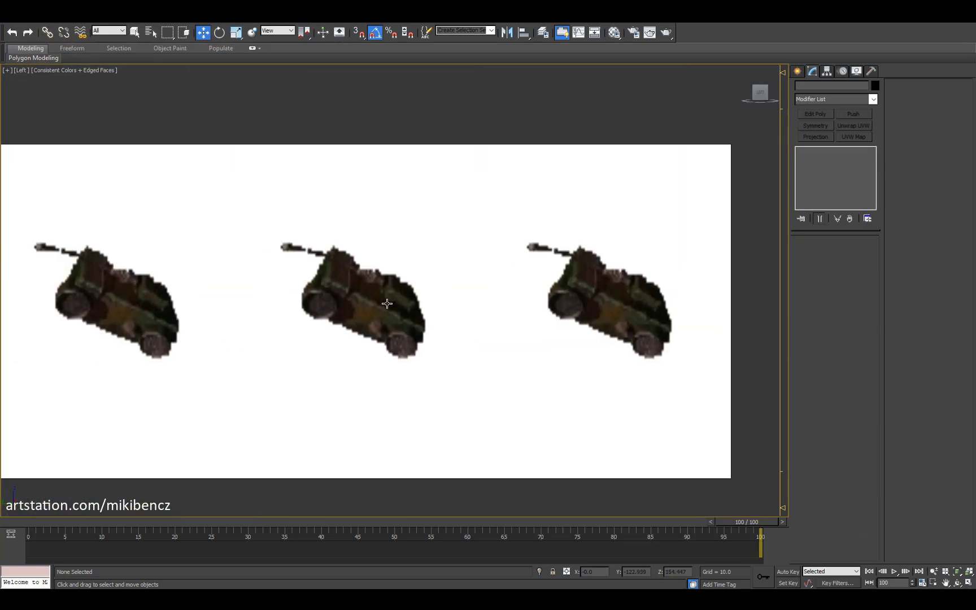
Step: Create a box with a base of about 39 by 16 in the Top view as the radio's starting shape
{"action": "left_click", "coordinate": [797, 70]}
{"action": "left_click", "coordinate": [815, 135]}
{"action": "key", "text": "alt+w"}
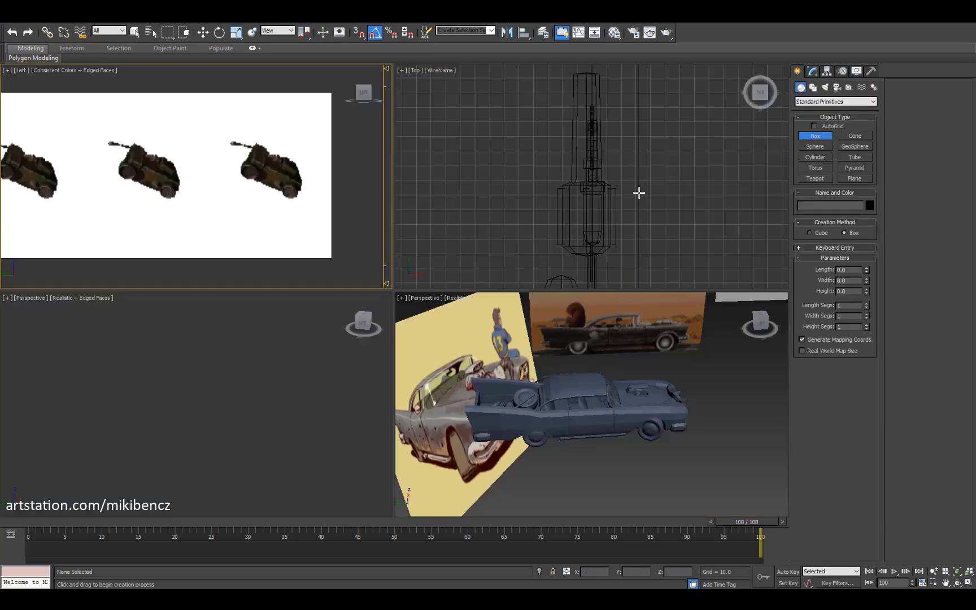
{"action": "scroll", "coordinate": [556, 194], "scroll_direction": "up", "scroll_amount": 3}
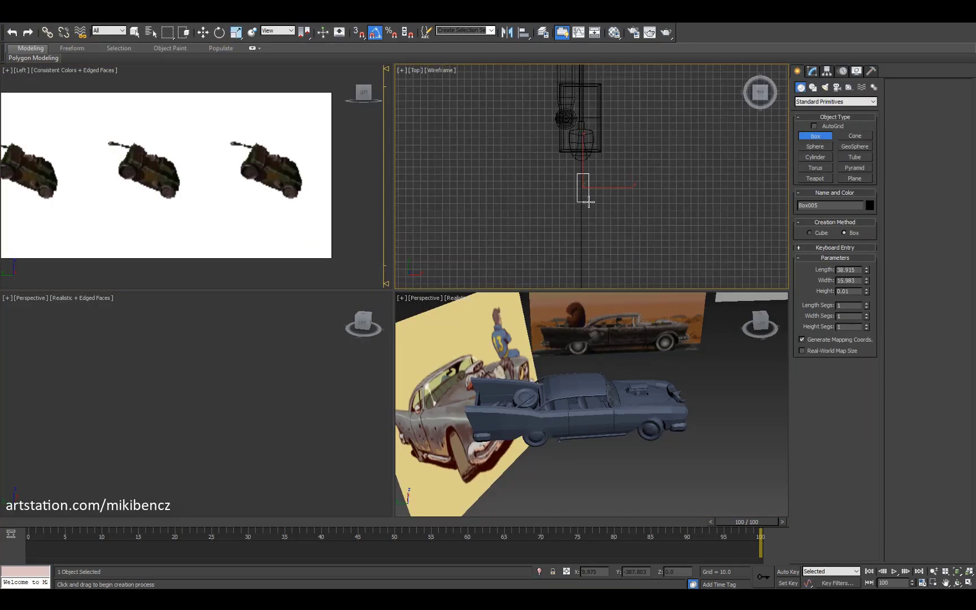
{"action": "key", "text": "alt+w"}
Step: Clone the new box as a single instance over the middle radio picture on the reference plane
{"action": "mouse_move", "coordinate": [555, 327]}
{"action": "left_mouse_down"}
{"action": "mouse_move", "coordinate": [569, 189]}
{"action": "mouse_move", "coordinate": [355, 278]}
{"action": "left_mouse_up"}
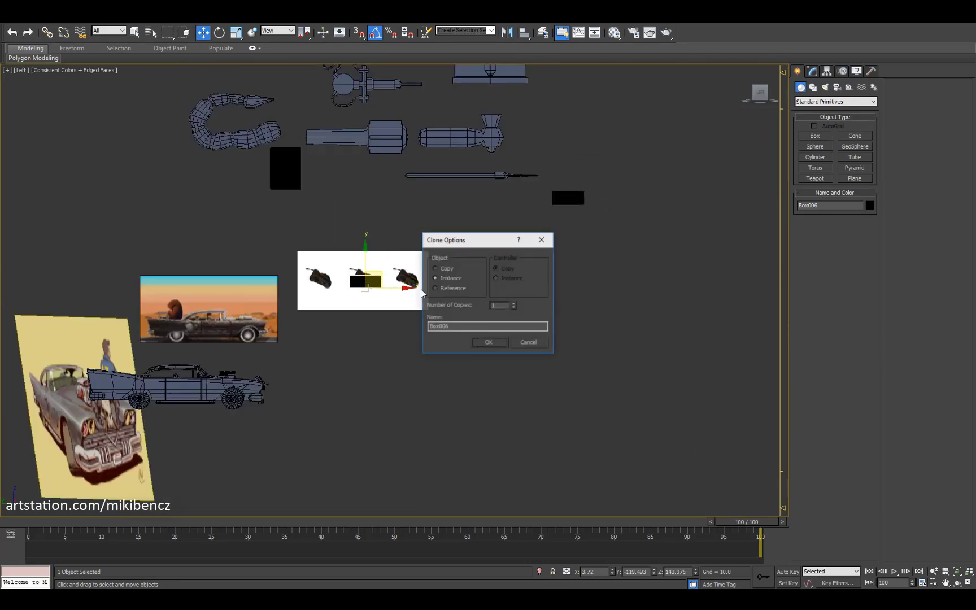
{"action": "left_click", "coordinate": [487, 340]}
{"action": "scroll", "coordinate": [347, 313], "scroll_direction": "up", "scroll_amount": 3}
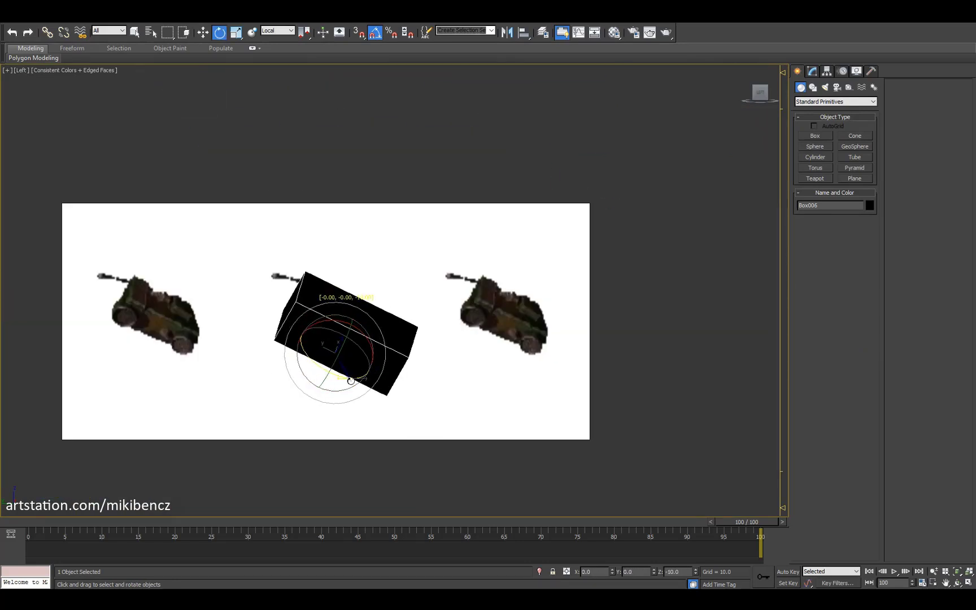
Step: Fit the tilted box instance over the middle radio picture and, using Edit Poly, scale all its vertices down to the radio body's size
{"action": "key", "text": "w"}
{"action": "left_click_drag", "start_coordinate": [351, 380], "coordinate": [337, 363]}
{"action": "left_click", "coordinate": [811, 70]}
{"action": "left_click", "coordinate": [814, 113]}
{"action": "key", "text": "1"}
{"action": "key", "text": "ctrl+a"}
{"action": "key", "text": "r"}
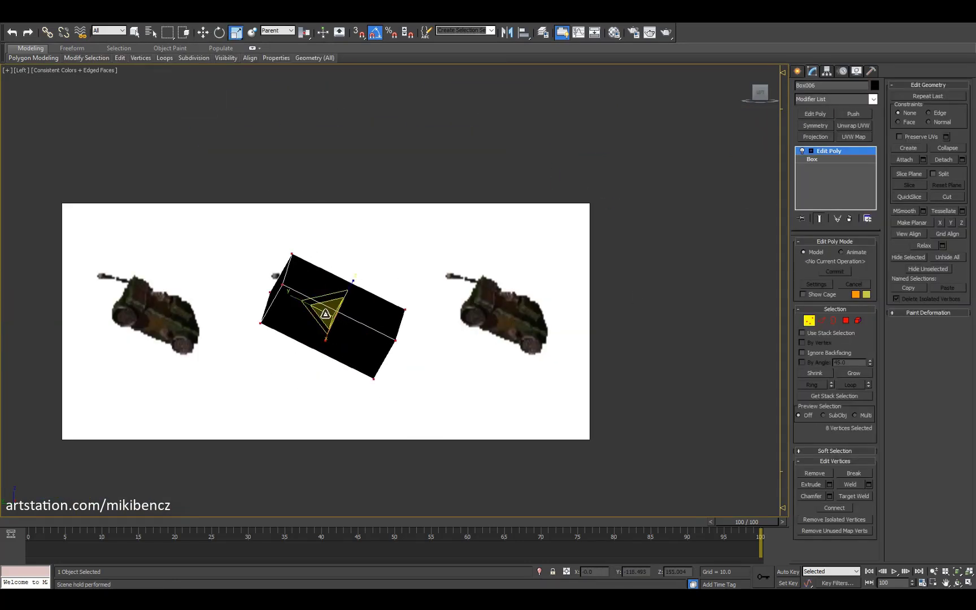
{"action": "left_click_drag", "start_coordinate": [325, 313], "coordinate": [346, 362]}
{"action": "key", "text": "1"}
{"action": "key", "text": "e"}
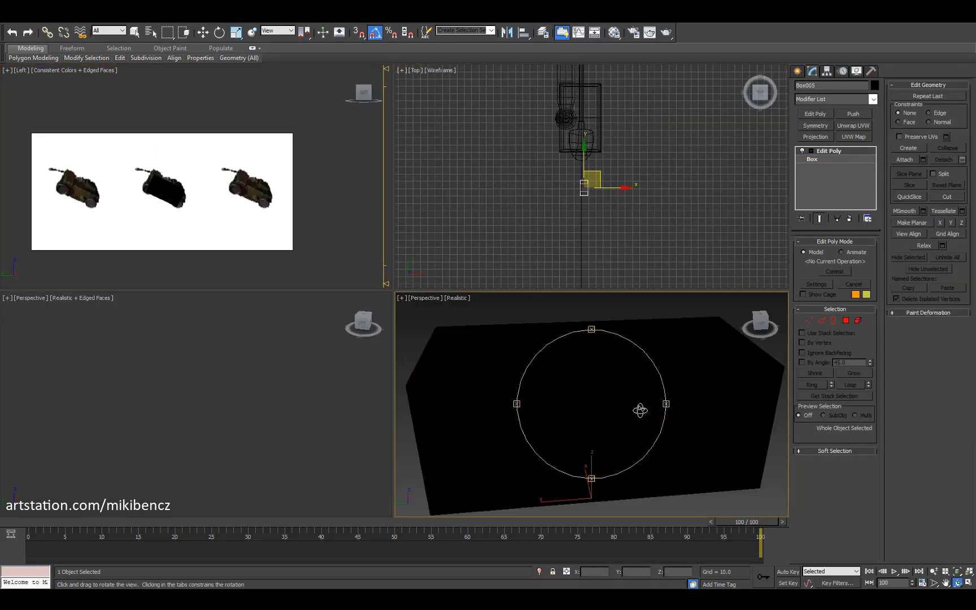
Step: Assign the blue-grey 07 - Default material to both radio boxes
{"action": "left_click", "coordinate": [845, 321]}
{"action": "key", "text": "m"}
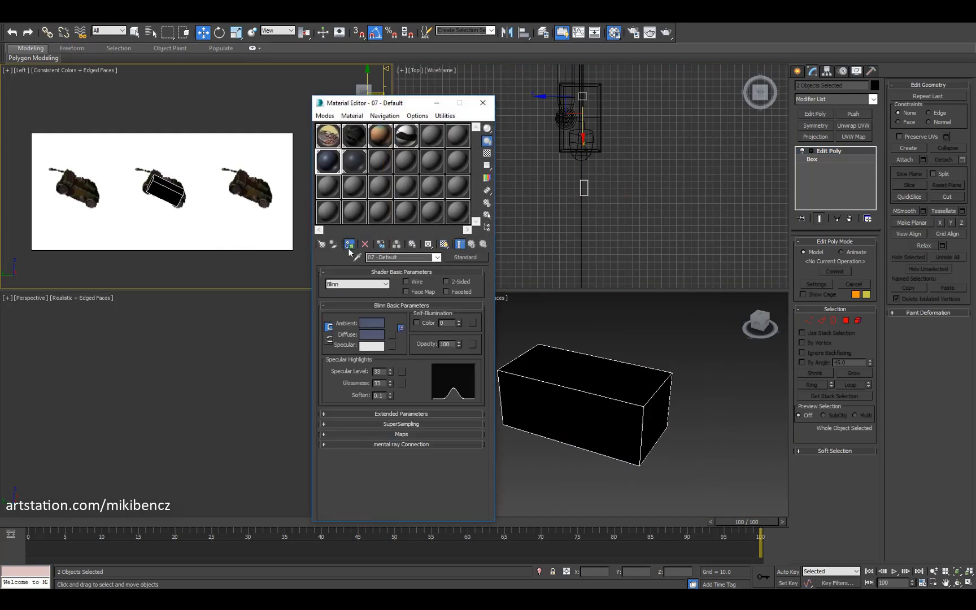
{"action": "left_click_drag", "start_coordinate": [339, 148], "coordinate": [636, 405]}
Step: Move the end polygon of the straight box along its length to fit the radio picture
{"action": "middle_click_drag", "start_coordinate": [632, 414], "coordinate": [497, 469], "text": "alt"}
{"action": "left_click", "coordinate": [497, 469]}
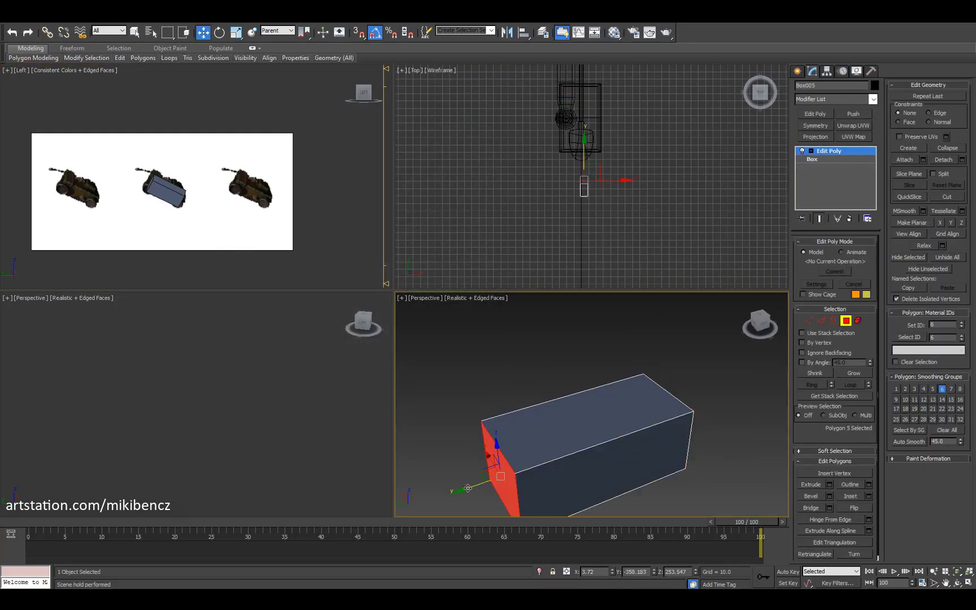
{"action": "key", "text": "alt+w"}
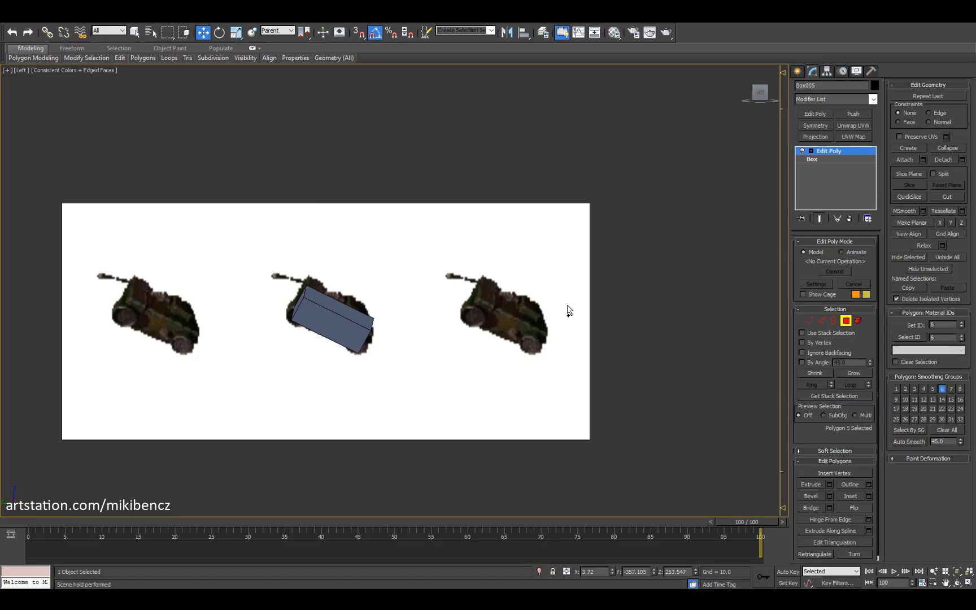
{"action": "key", "text": "alt+w"}
Step: Add an edge loop near the radio's front end and extrude that section's top and side polygons outward
{"action": "scroll", "coordinate": [608, 383], "scroll_direction": "down", "scroll_amount": 5}
{"action": "middle_click_drag", "start_coordinate": [607, 382], "coordinate": [656, 435], "text": "alt"}
{"action": "key", "text": "2"}
{"action": "key", "text": "4"}
{"action": "key", "text": "shift+e"}
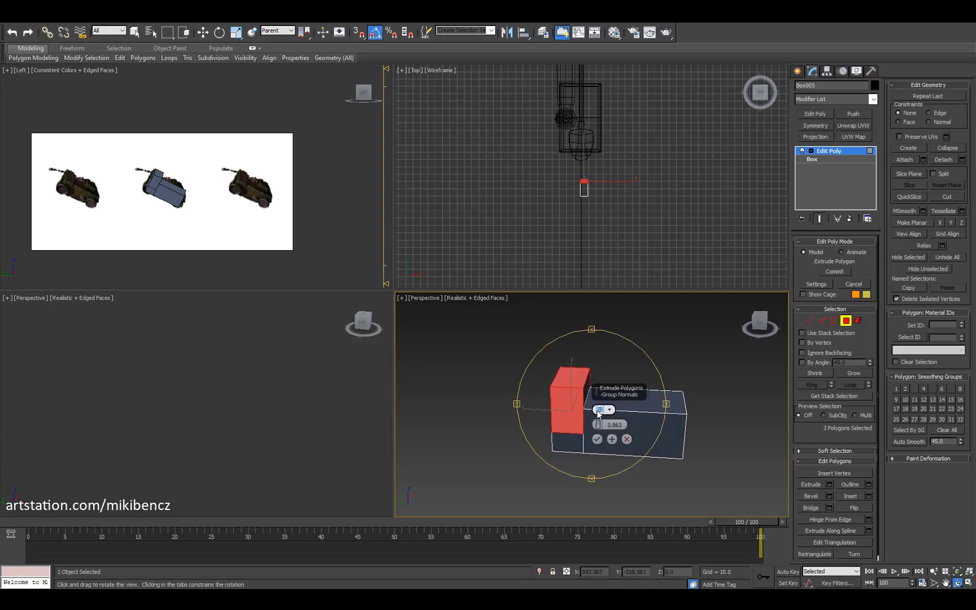
{"action": "middle_click_drag", "start_coordinate": [592, 462], "coordinate": [700, 416], "text": "alt"}
{"action": "left_click", "coordinate": [597, 440]}
Step: Flatten the front section's side vertices in X and the radio's bottom vertices in Z with Make Planar
{"action": "key", "text": "1"}
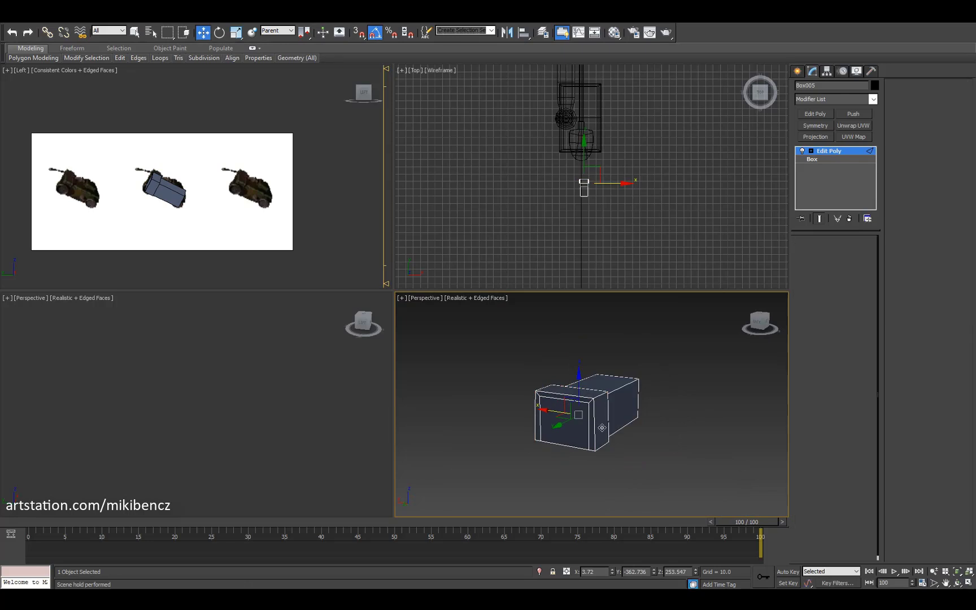
{"action": "key", "text": "ctrl+a"}
{"action": "key", "text": "z"}
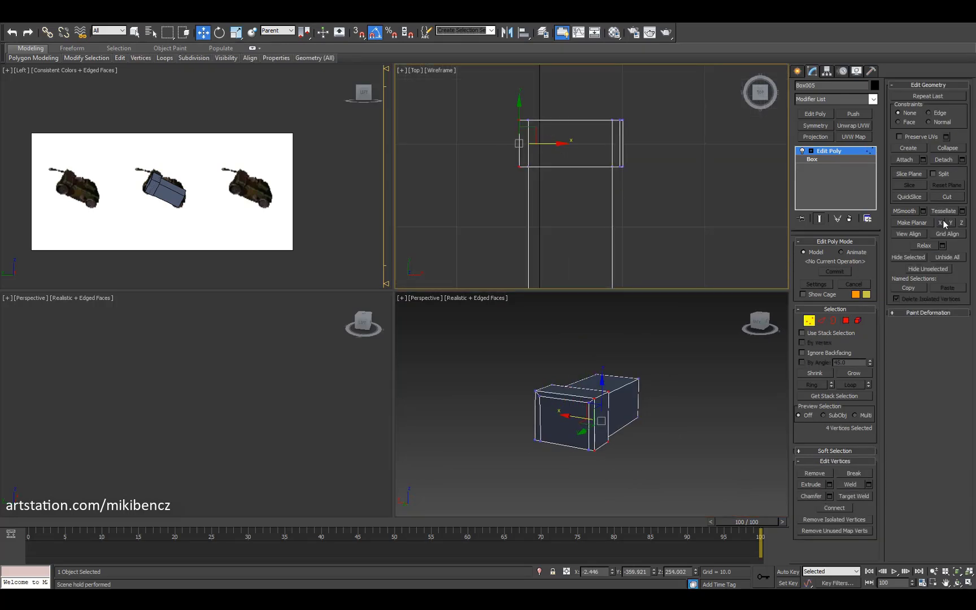
{"action": "middle_click_drag", "start_coordinate": [650, 446], "coordinate": [682, 470], "text": "alt"}
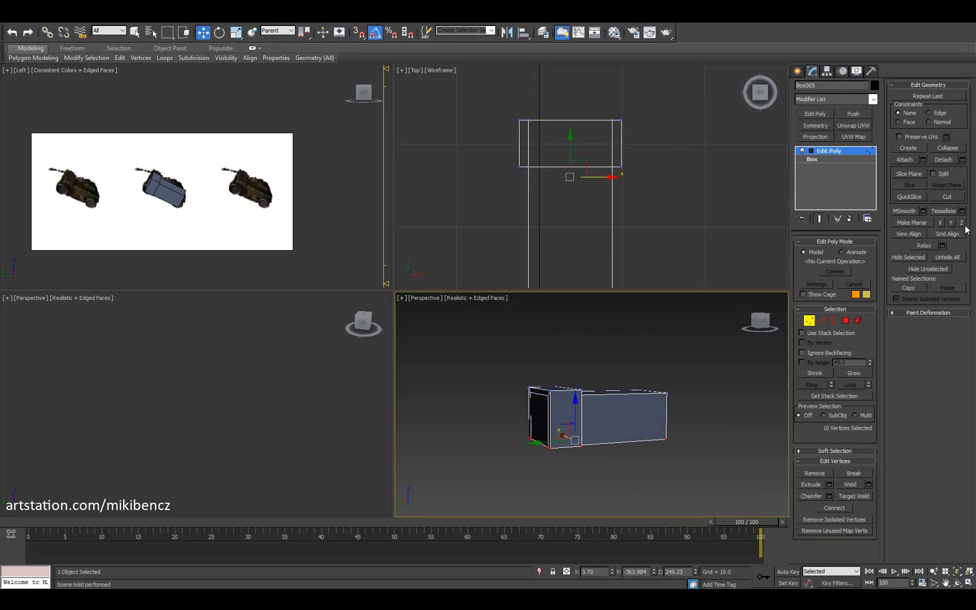
{"action": "middle_click_drag", "start_coordinate": [600, 407], "coordinate": [572, 428], "text": "alt"}
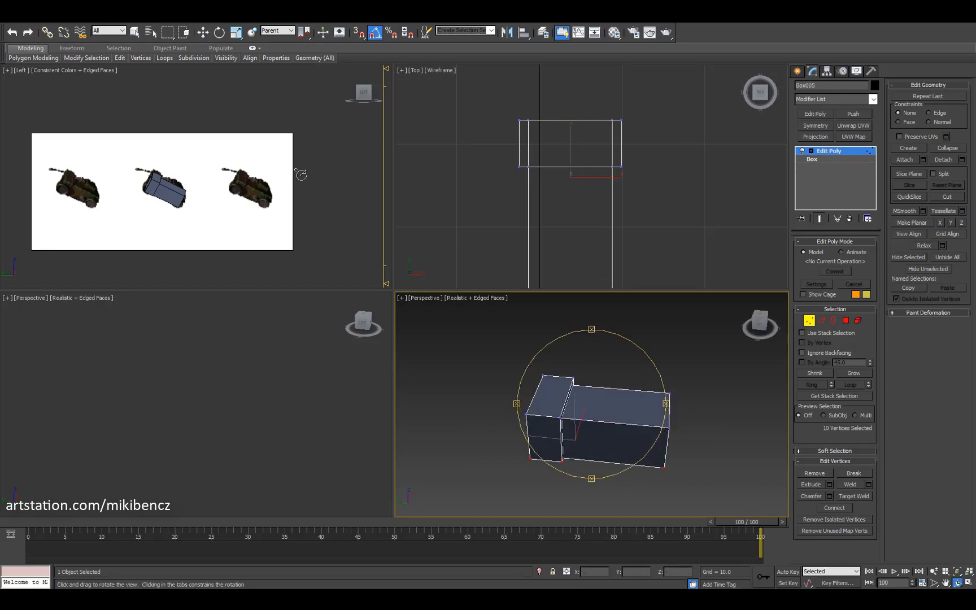
Step: Move the three edges at the base of the front section's step back to form a sloped transition
{"action": "key", "text": "2"}
{"action": "key", "text": "w"}
{"action": "left_click", "coordinate": [559, 414]}
{"action": "scroll", "coordinate": [558, 414], "scroll_direction": "up", "scroll_amount": 5}
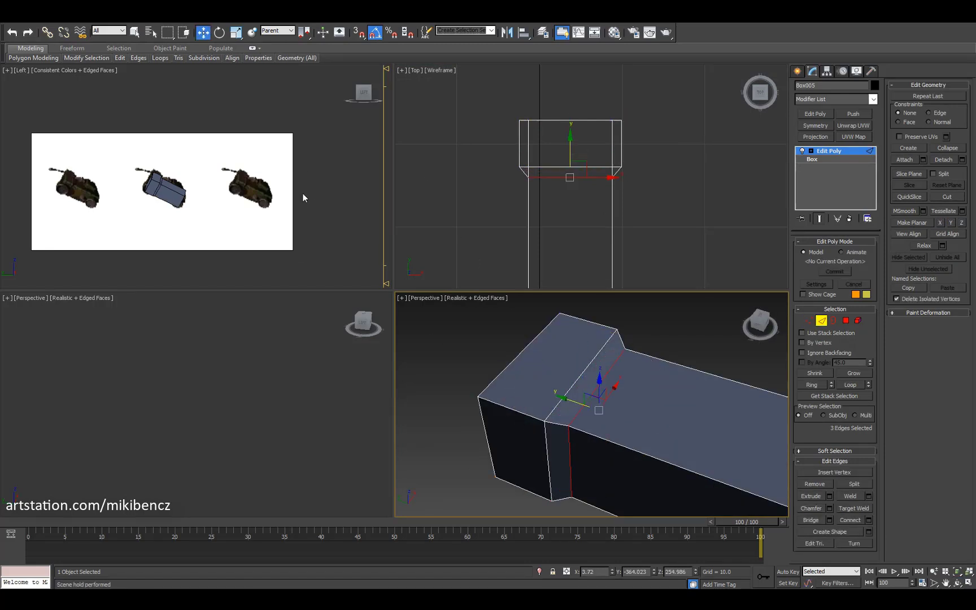
Step: Build a raised rectangular block on the rear of the radio's top by scaling down a top polygon and extruding it upward
{"action": "key", "text": "4"}
{"action": "scroll", "coordinate": [599, 407], "scroll_direction": "down", "scroll_amount": 4}
{"action": "middle_click_drag", "start_coordinate": [599, 407], "coordinate": [621, 384], "text": "alt"}
{"action": "key", "text": "r"}
{"action": "left_click_drag", "start_coordinate": [632, 396], "coordinate": [777, 457]}
{"action": "key", "text": "w"}
{"action": "key", "text": "shift+e"}
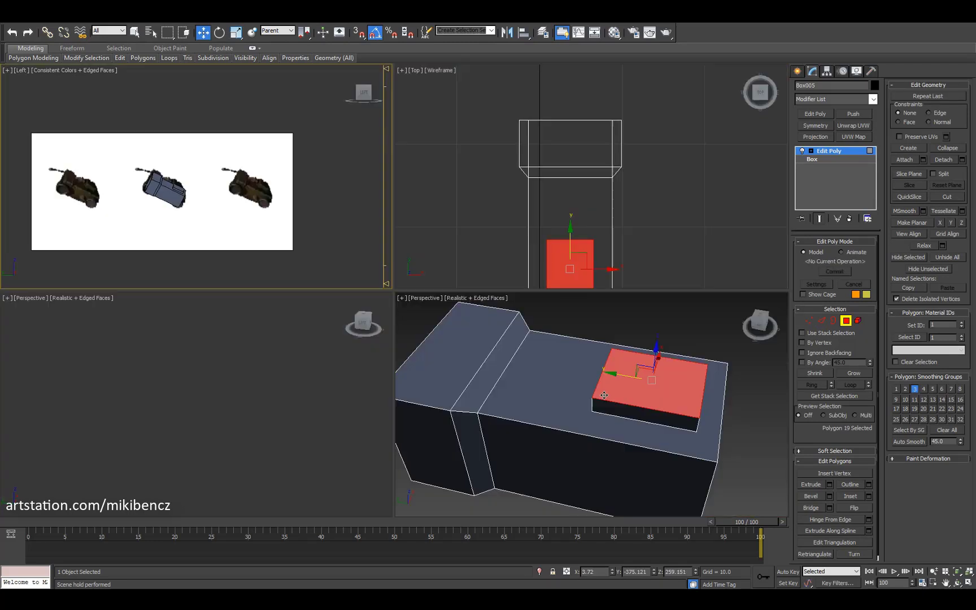
Step: Move the raised block's front polygon forward to match the block in the radio picture
{"action": "key", "text": "ctrl+r"}
{"action": "left_click_drag", "start_coordinate": [610, 395], "coordinate": [625, 408]}
{"action": "key", "text": "w"}
{"action": "left_click", "coordinate": [621, 402]}
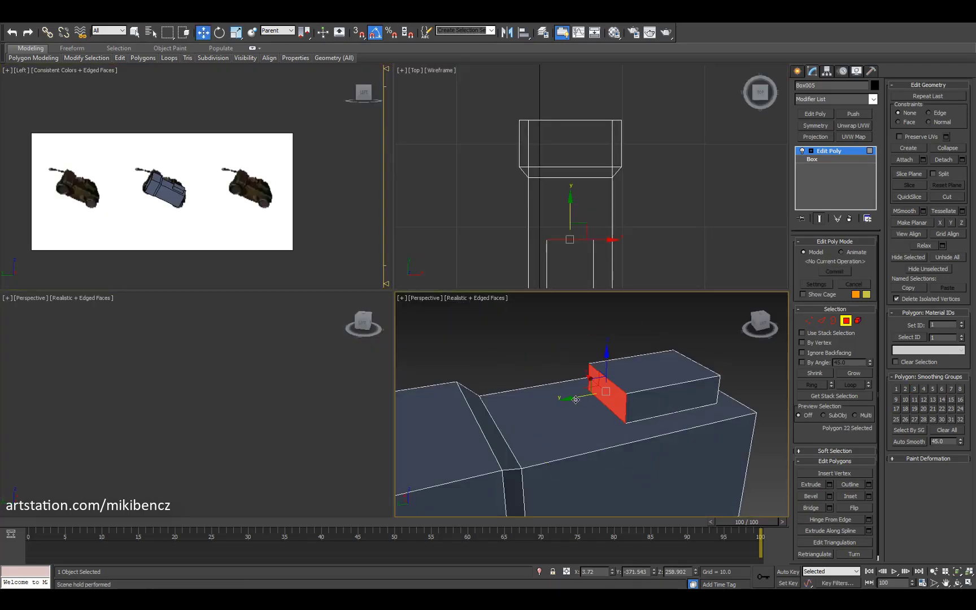
{"action": "left_click", "coordinate": [845, 321]}
{"action": "key", "text": "alt+w"}
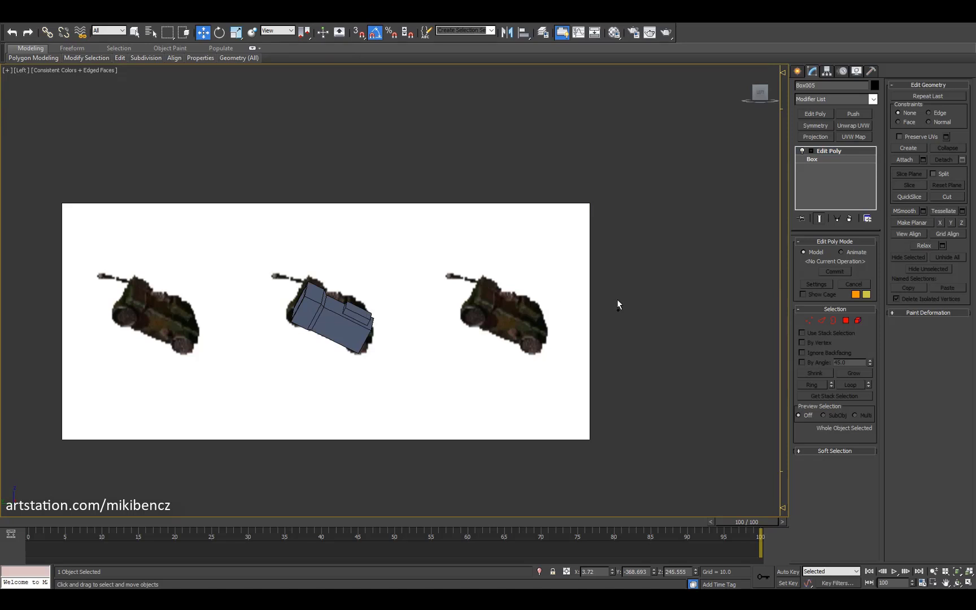
{"action": "key", "text": "alt+w"}
{"action": "key", "text": "4"}
{"action": "key", "text": "ctrl+r"}
{"action": "left_click_drag", "start_coordinate": [587, 429], "coordinate": [607, 421]}
{"action": "middle_click_drag", "start_coordinate": [572, 414], "coordinate": [576, 350], "text": "alt"}
{"action": "key", "text": "4"}
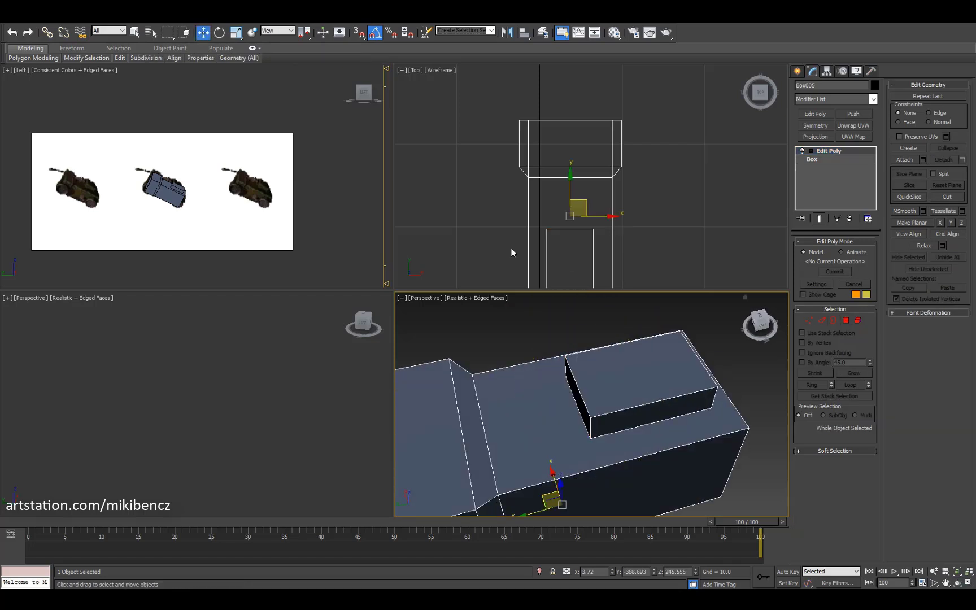
Step: Create a 12-sided cylinder in the Left view and place it half sunk into the body's top, in front of the raised block
{"action": "scroll", "coordinate": [525, 209], "scroll_direction": "down", "scroll_amount": 2}
{"action": "left_click", "coordinate": [797, 71]}
{"action": "left_click", "coordinate": [815, 157]}
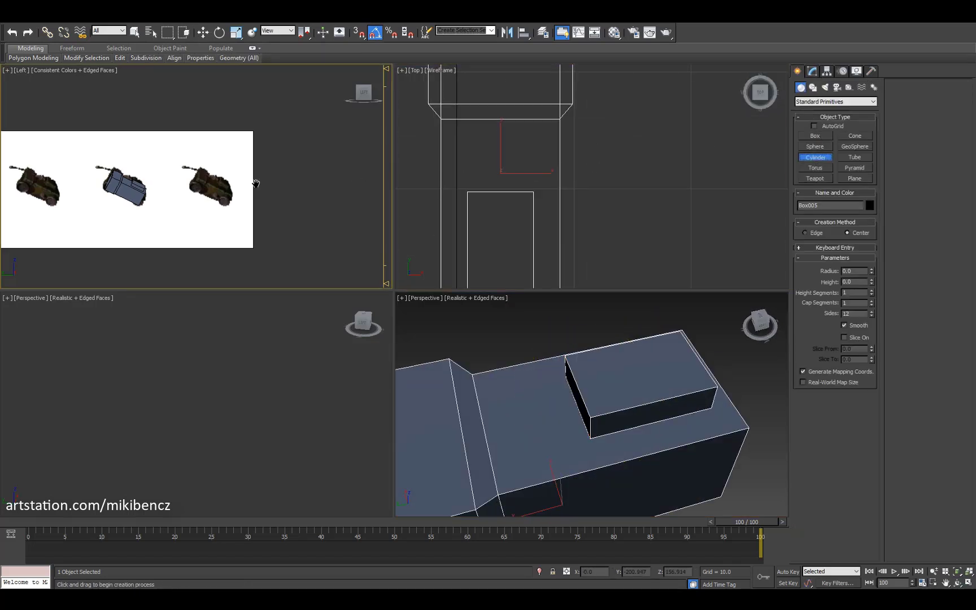
{"action": "left_click_drag", "start_coordinate": [204, 166], "coordinate": [235, 161]}
{"action": "right_click", "coordinate": [240, 145]}
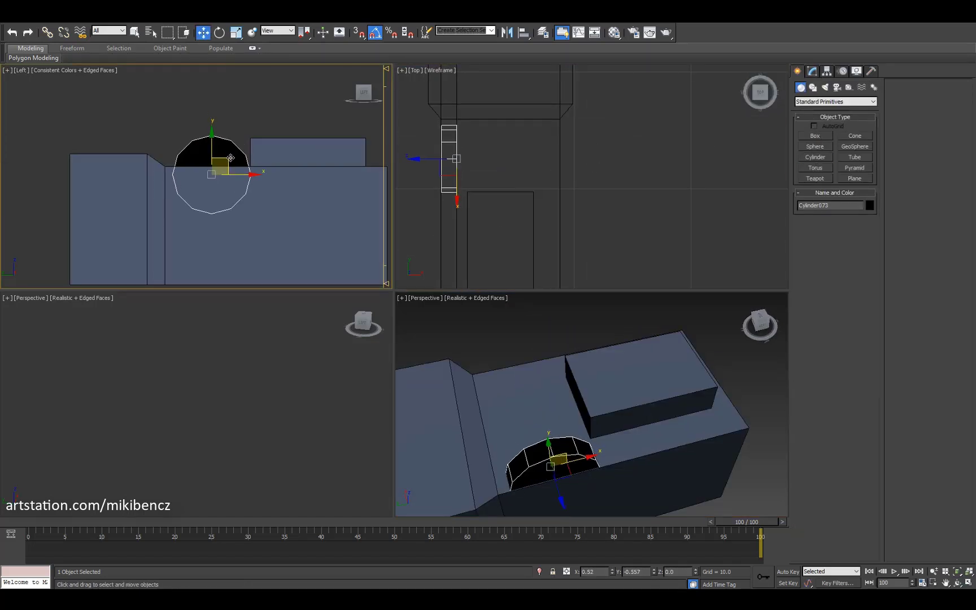
{"action": "middle_click_drag", "start_coordinate": [587, 395], "coordinate": [542, 429], "text": "alt"}
{"action": "key", "text": "r"}
{"action": "left_click_drag", "start_coordinate": [542, 428], "coordinate": [557, 428]}
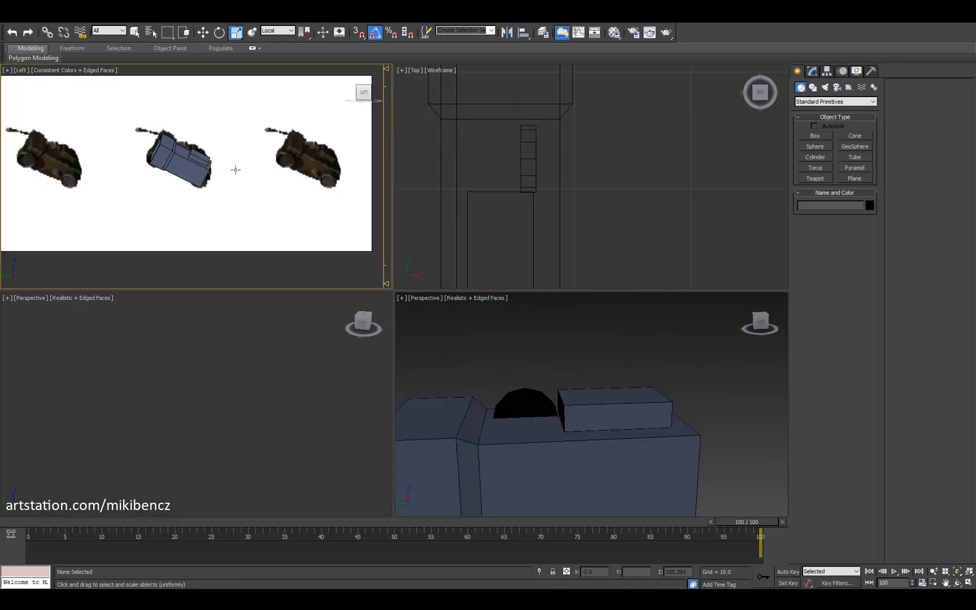
Step: Attach the cylinder to the radio body, then adjust its position and widen the raised block as elements
{"action": "left_click", "coordinate": [904, 160]}
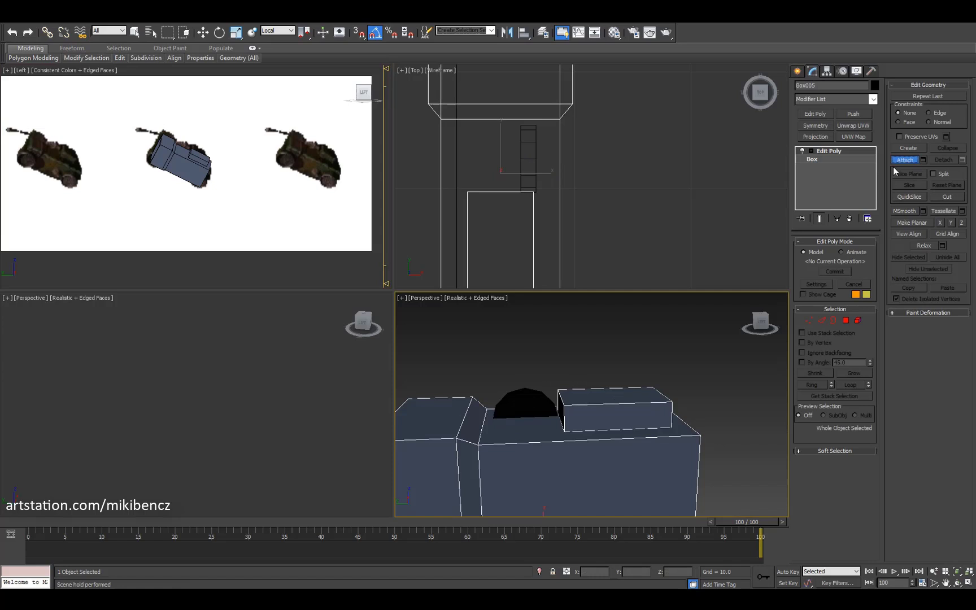
{"action": "left_click", "coordinate": [534, 391]}
{"action": "key", "text": "5"}
{"action": "key", "text": "w"}
{"action": "left_click", "coordinate": [527, 411]}
{"action": "left_click", "coordinate": [582, 402]}
{"action": "middle_click_drag", "start_coordinate": [582, 402], "coordinate": [565, 411], "text": "alt"}
{"action": "key", "text": "w"}
{"action": "left_click", "coordinate": [555, 353]}
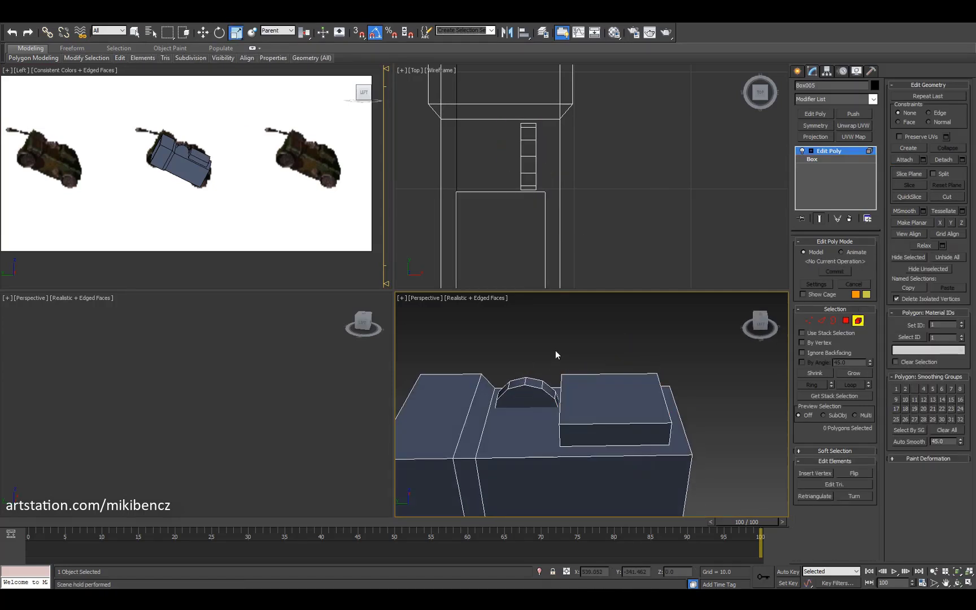
Step: Clone the cylinder element to the rear of the radio's side and enlarge it as a round knob against the body
{"action": "middle_click_drag", "start_coordinate": [555, 353], "coordinate": [584, 342]}
{"action": "left_click", "coordinate": [559, 384]}
{"action": "scroll", "coordinate": [546, 201], "scroll_direction": "down", "scroll_amount": 3}
{"action": "left_click_drag", "start_coordinate": [545, 186], "coordinate": [576, 217]}
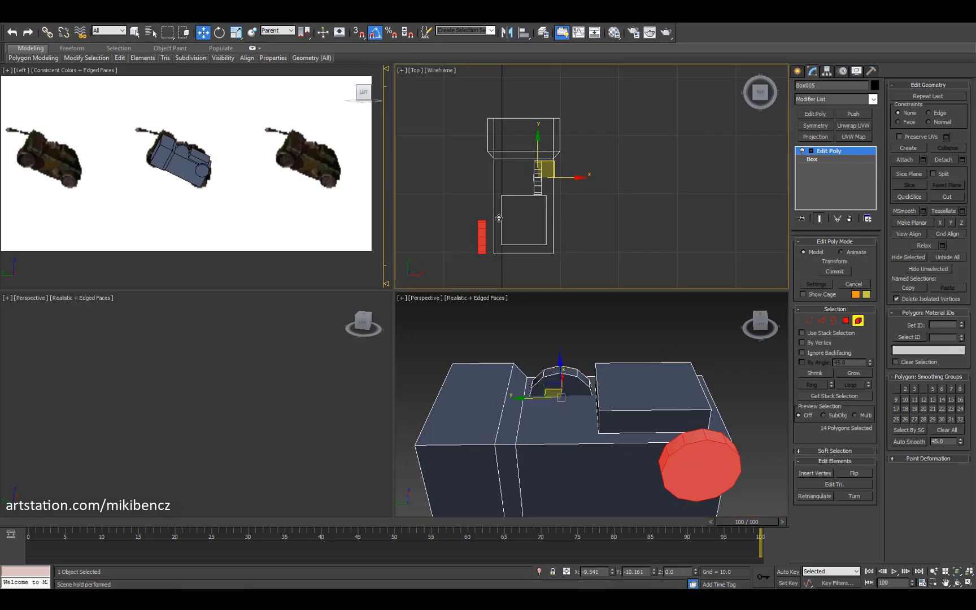
{"action": "mouse_move", "coordinate": [638, 434]}
{"action": "middle_mouse_down", "text": "alt"}
{"action": "mouse_move", "coordinate": [656, 464]}
{"action": "mouse_move", "coordinate": [646, 443]}
{"action": "mouse_move", "coordinate": [627, 447]}
{"action": "middle_mouse_up", "text": "alt"}
{"action": "key", "text": "r"}
{"action": "key", "text": "w"}
{"action": "left_click_drag", "start_coordinate": [611, 443], "coordinate": [619, 441]}
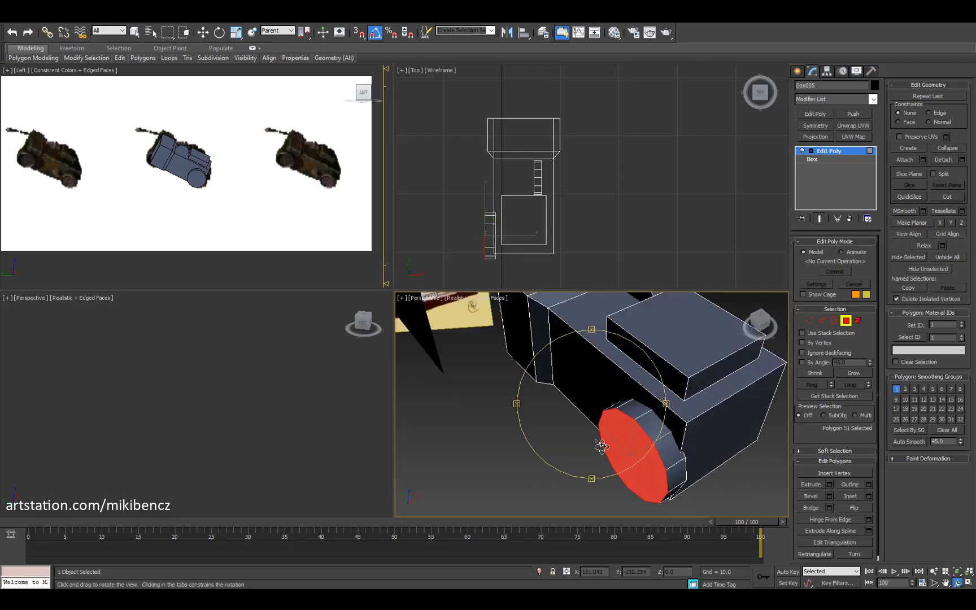
Step: Move the knob's outer polygon away from the body to thicken the knob
{"action": "middle_click_drag", "start_coordinate": [619, 442], "coordinate": [619, 438], "text": "alt"}
{"action": "left_click_drag", "start_coordinate": [619, 438], "coordinate": [591, 438]}
{"action": "middle_click_drag", "start_coordinate": [591, 438], "coordinate": [591, 440], "text": "alt"}
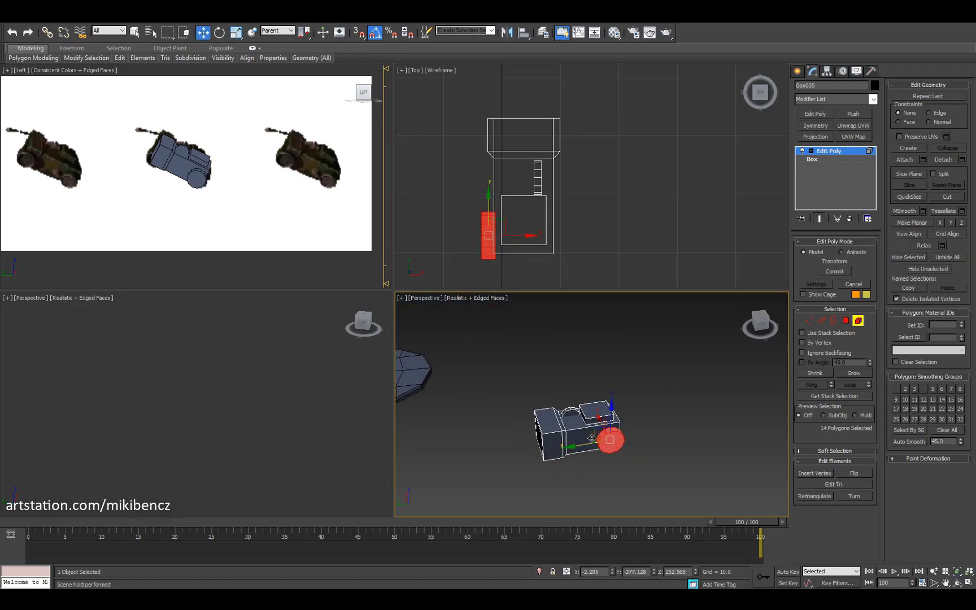
Step: Clone the side knob as an element to the front end of the same side
{"action": "left_click_drag", "start_coordinate": [529, 459], "coordinate": [530, 452], "text": "shift"}
{"action": "left_click", "coordinate": [527, 318]}
{"action": "key", "text": "z"}
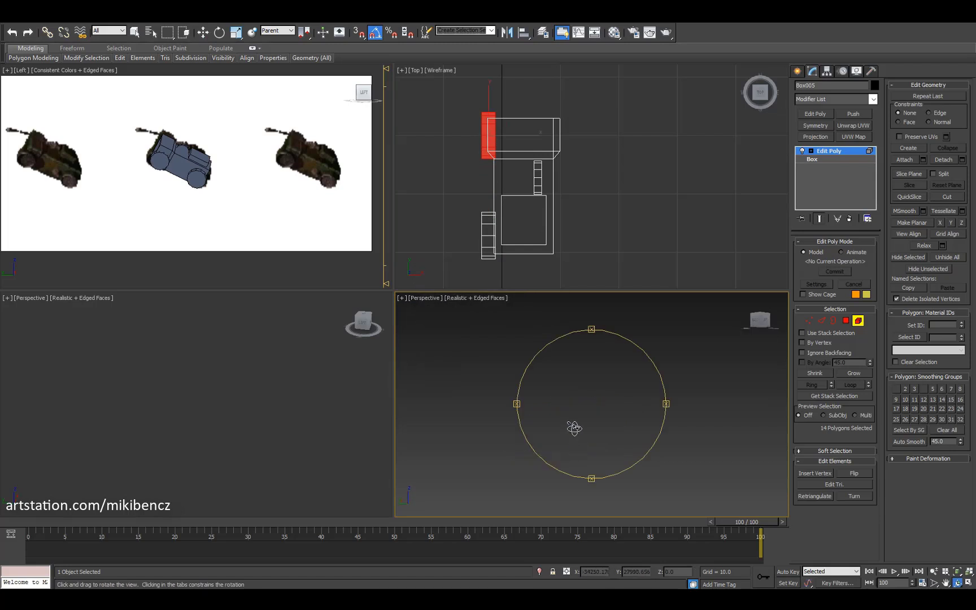
{"action": "middle_click_drag", "start_coordinate": [636, 396], "coordinate": [636, 378], "text": "alt"}
{"action": "middle_click_drag", "start_coordinate": [721, 382], "coordinate": [559, 480], "text": "alt"}
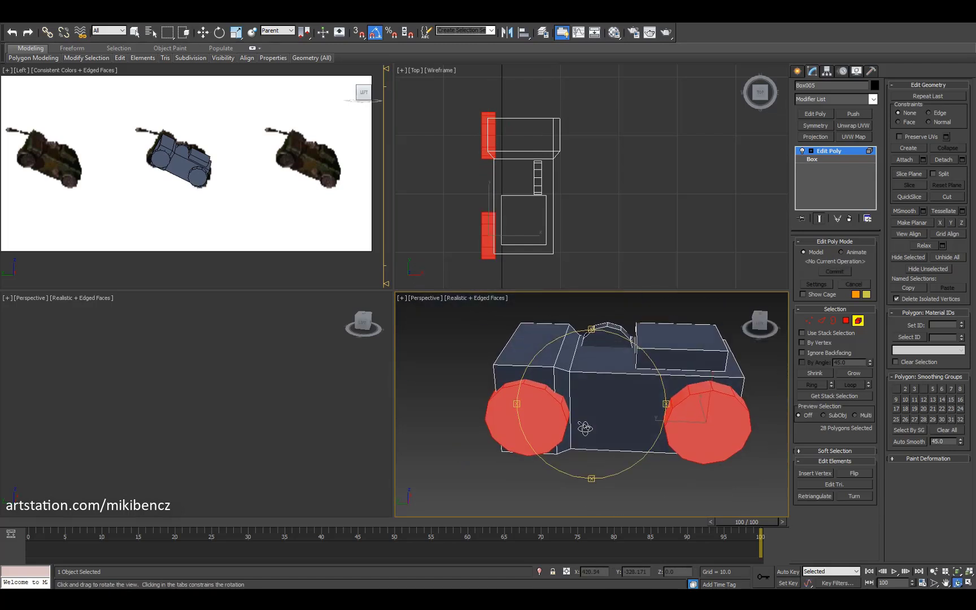
Step: Inset the outer polygons of both side knobs and delete the inner polygons
{"action": "left_click", "coordinate": [554, 484]}
{"action": "key", "text": "4"}
{"action": "left_click", "coordinate": [706, 424]}
{"action": "left_click", "coordinate": [869, 496]}
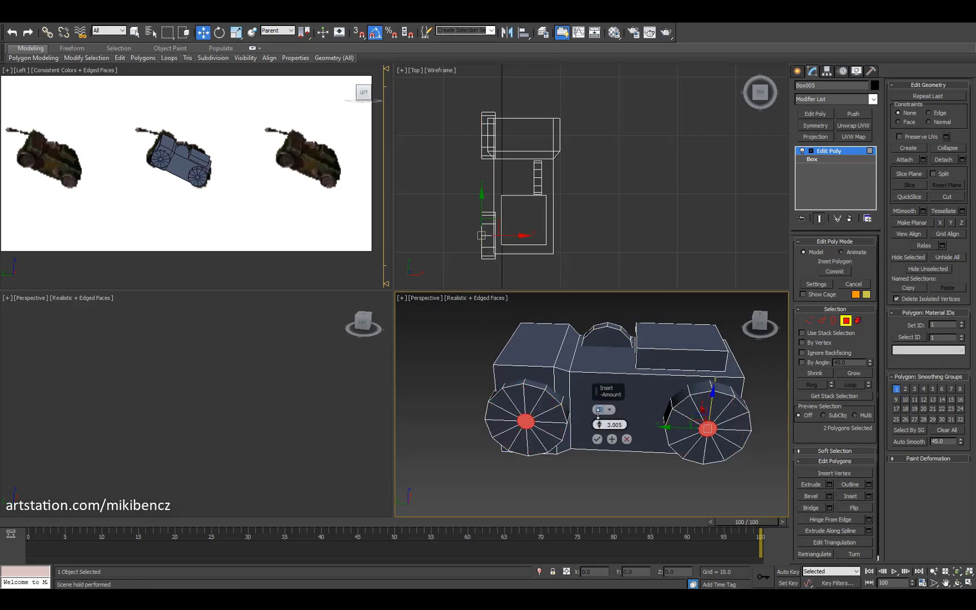
{"action": "left_click", "coordinate": [598, 439]}
{"action": "key", "text": "Delete"}
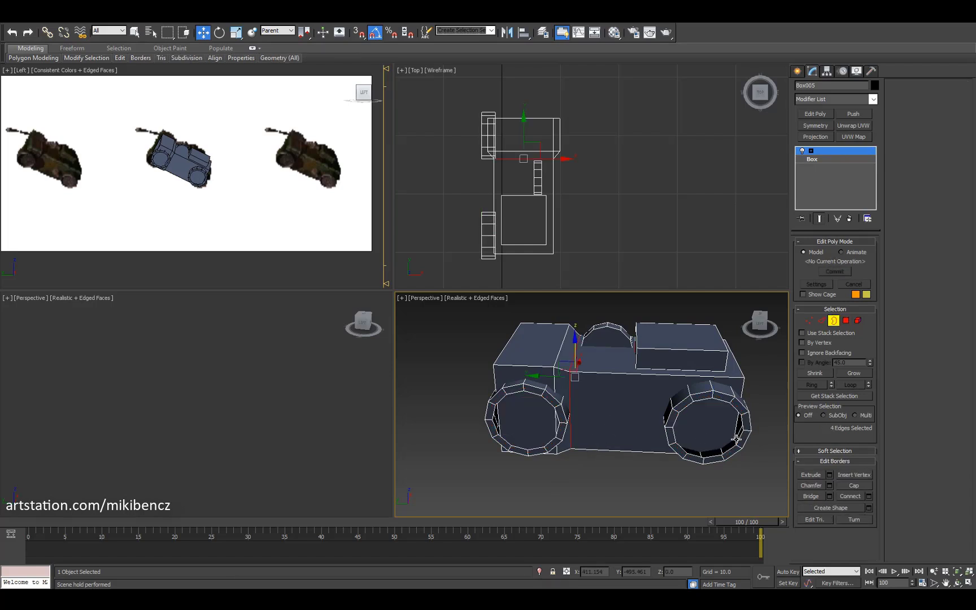
Step: Extend both knobs' open borders inward and scale them in Local coordinates to form recessed rims
{"action": "key", "text": "3"}
{"action": "left_click", "coordinate": [737, 440]}
{"action": "middle_click_drag", "start_coordinate": [737, 440], "coordinate": [702, 469], "text": "alt"}
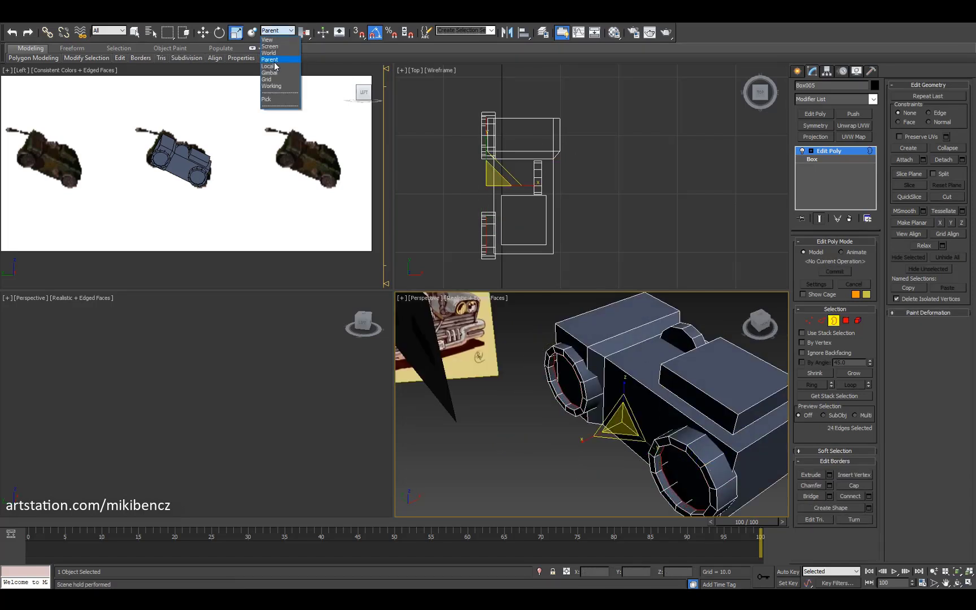
{"action": "left_click", "coordinate": [276, 66]}
{"action": "key", "text": "ctrl+r"}
{"action": "mouse_move", "coordinate": [599, 407]}
{"action": "left_mouse_down"}
{"action": "mouse_move", "coordinate": [632, 361]}
{"action": "mouse_move", "coordinate": [616, 417]}
{"action": "mouse_move", "coordinate": [592, 412]}
{"action": "mouse_move", "coordinate": [611, 408]}
{"action": "left_mouse_up"}
{"action": "key", "text": "F4"}
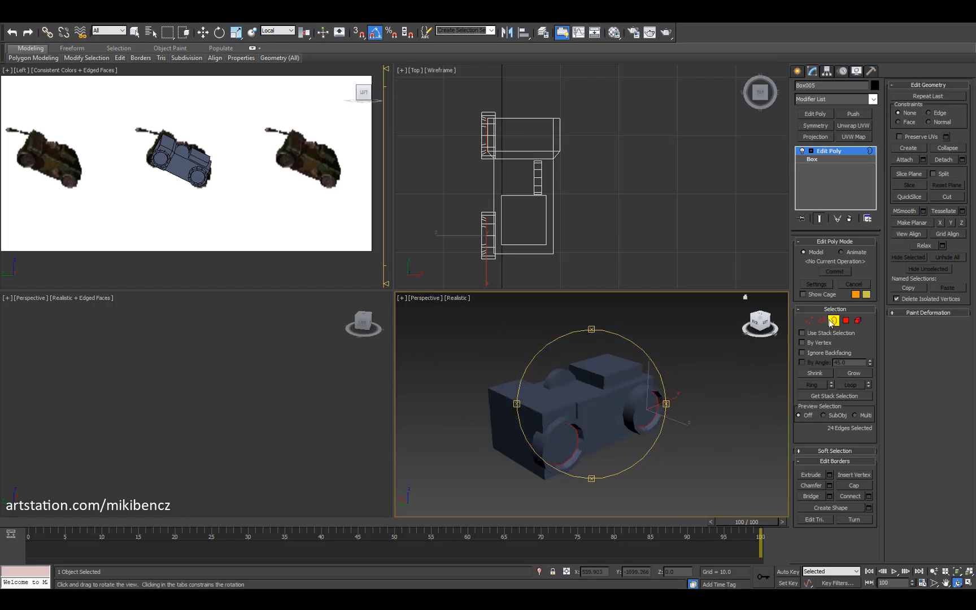
{"action": "left_click_drag", "start_coordinate": [500, 454], "coordinate": [526, 435]}
Step: Clone the raised block element onto the top of the front section and scale it into a smaller block
{"action": "key", "text": "2"}
{"action": "key", "text": "5"}
{"action": "key", "text": "F4"}
{"action": "key", "text": "w"}
{"action": "left_click", "coordinate": [650, 380]}
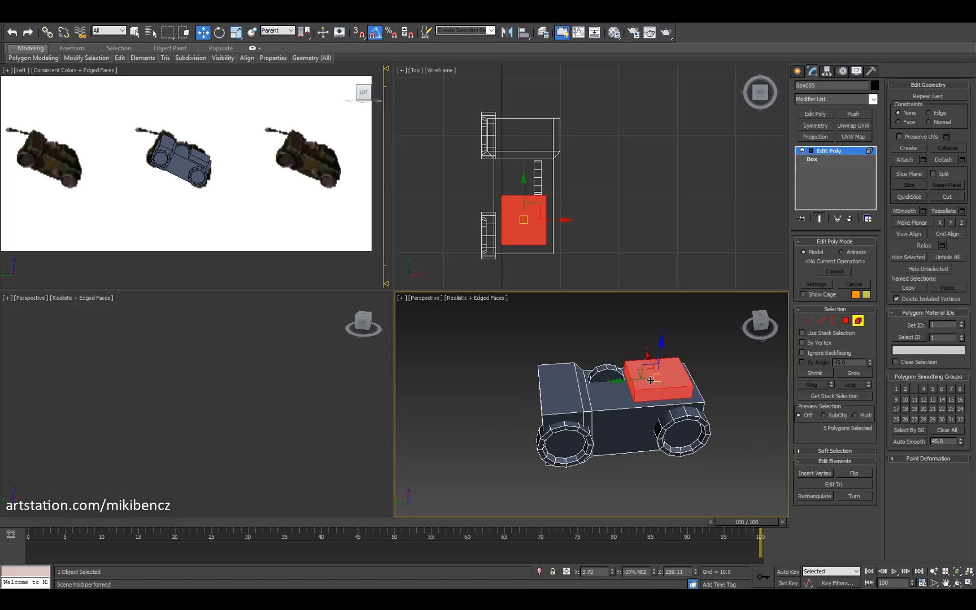
{"action": "middle_click_drag", "start_coordinate": [651, 380], "coordinate": [584, 374], "text": "alt"}
{"action": "left_click_drag", "start_coordinate": [584, 374], "coordinate": [555, 392], "text": "shift"}
{"action": "left_click", "coordinate": [527, 310]}
{"action": "key", "text": "r"}
{"action": "mouse_move", "coordinate": [567, 414]}
{"action": "middle_mouse_down", "text": "alt"}
{"action": "mouse_move", "coordinate": [578, 389]}
{"action": "mouse_move", "coordinate": [530, 377]}
{"action": "mouse_move", "coordinate": [606, 400]}
{"action": "middle_mouse_up", "text": "alt"}
Step: Rotate a copy of the small block 90 degrees, place it on the body's side opposite the knobs and resize it
{"action": "key", "text": "e"}
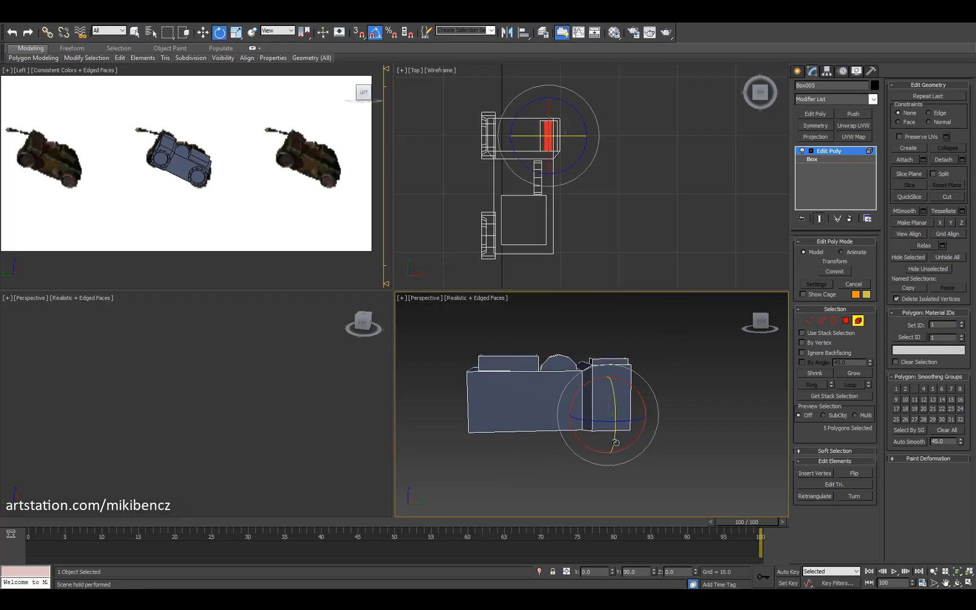
{"action": "key", "text": "w"}
{"action": "middle_click_drag", "start_coordinate": [615, 442], "coordinate": [576, 445], "text": "alt"}
{"action": "scroll", "coordinate": [530, 414], "scroll_direction": "up", "scroll_amount": 3}
{"action": "key", "text": "r"}
Step: Pull the edge of the side block's smaller piece outward to shape it into an angled clip
{"action": "key", "text": "2"}
{"action": "left_click", "coordinate": [587, 384]}
{"action": "key", "text": "w"}
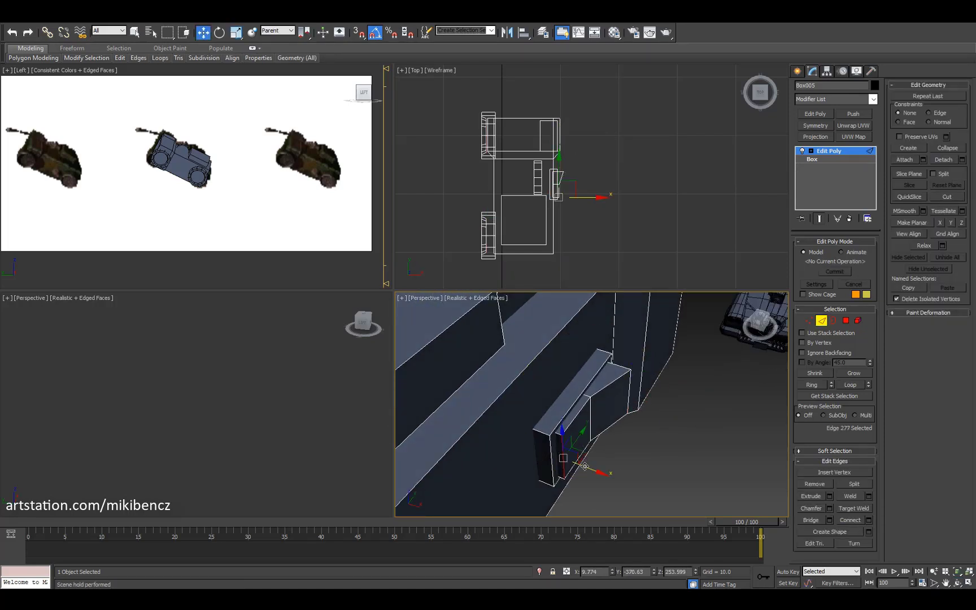
{"action": "key", "text": "z"}
{"action": "key", "text": "F4"}
{"action": "middle_click_drag", "start_coordinate": [647, 433], "coordinate": [632, 396], "text": "alt"}
{"action": "key", "text": "2"}
{"action": "left_click", "coordinate": [734, 181]}
Step: Create a 4-sided cylinder in the Top view, about 1.1 in radius and 9.6 high, near the radio's front section
{"action": "left_click", "coordinate": [797, 71]}
{"action": "left_click", "coordinate": [814, 157]}
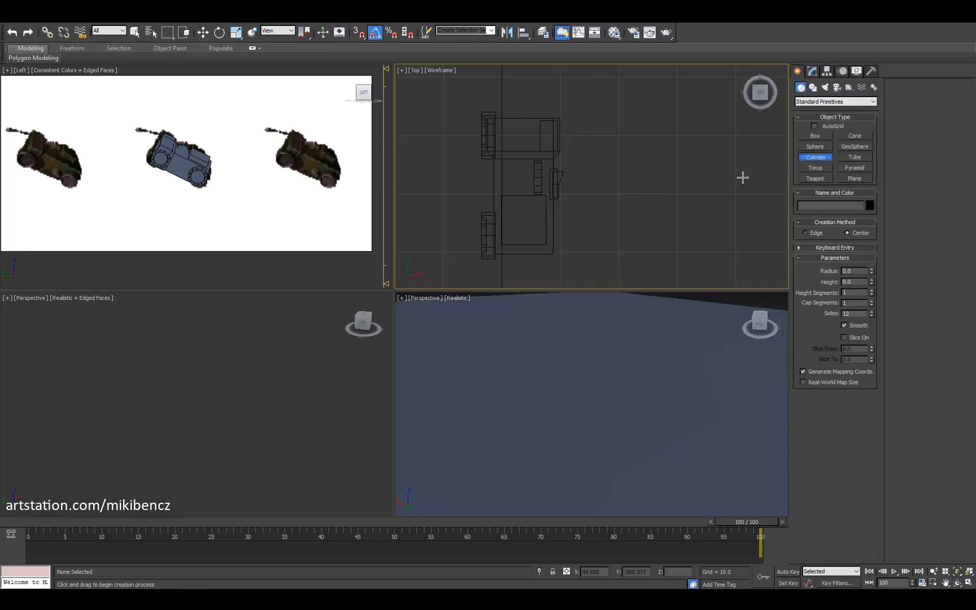
{"action": "left_click", "coordinate": [812, 71]}
{"action": "left_click_drag", "start_coordinate": [871, 297], "coordinate": [871, 308]}
{"action": "right_click", "coordinate": [516, 160]}
{"action": "left_click", "coordinate": [540, 163]}
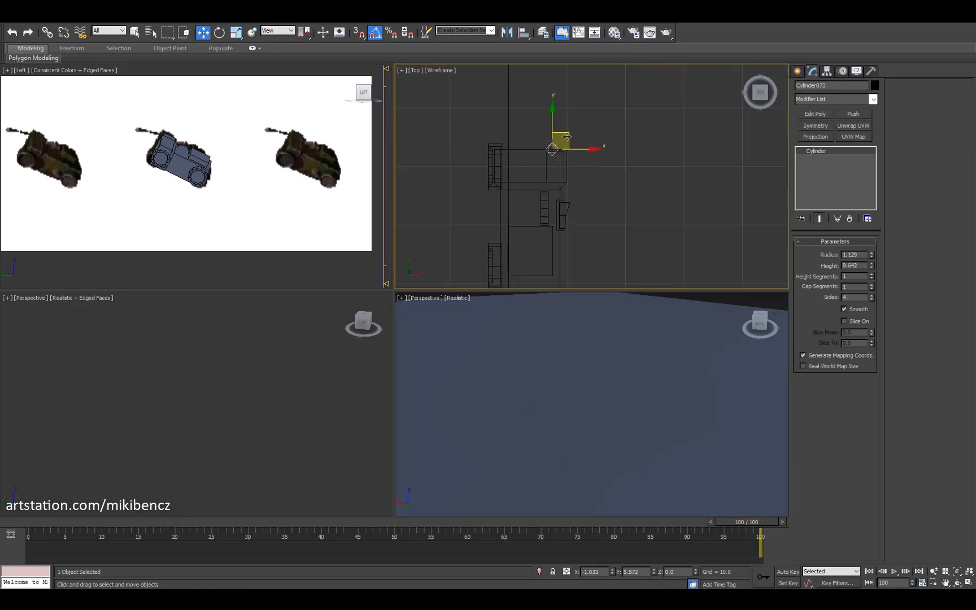
Step: Raise the cylinder to the radio's height and lay it horizontally so it projects from the front section
{"action": "right_click", "coordinate": [609, 393]}
{"action": "middle_click_drag", "start_coordinate": [609, 393], "coordinate": [586, 349], "text": "alt"}
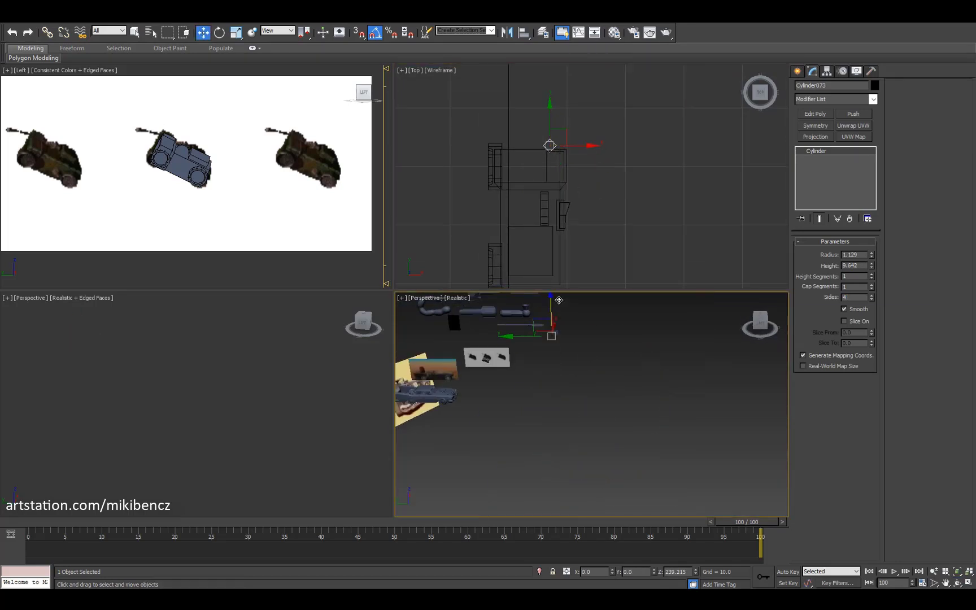
{"action": "scroll", "coordinate": [576, 338], "scroll_direction": "up", "scroll_amount": 5}
{"action": "left_click_drag", "start_coordinate": [590, 393], "coordinate": [590, 394]}
{"action": "key", "text": "w"}
{"action": "middle_click_drag", "start_coordinate": [590, 394], "coordinate": [621, 407], "text": "alt"}
Step: Attach the cylinder to the radio body and scale its element thinner in Local coordinates
{"action": "left_click", "coordinate": [655, 429]}
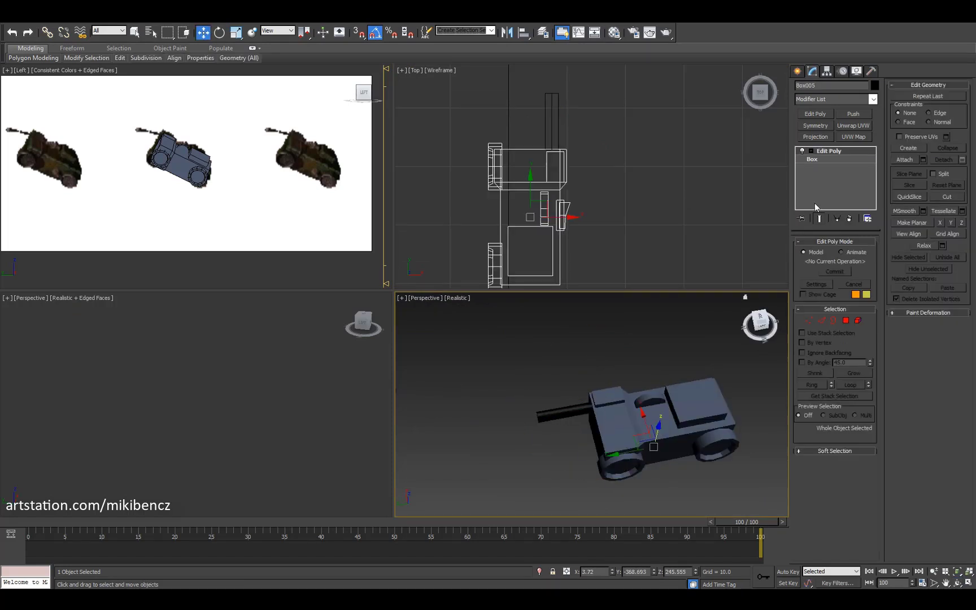
{"action": "key", "text": "5"}
{"action": "left_click", "coordinate": [558, 125]}
{"action": "key", "text": "r"}
{"action": "middle_click_drag", "start_coordinate": [559, 395], "coordinate": [577, 406], "text": "alt"}
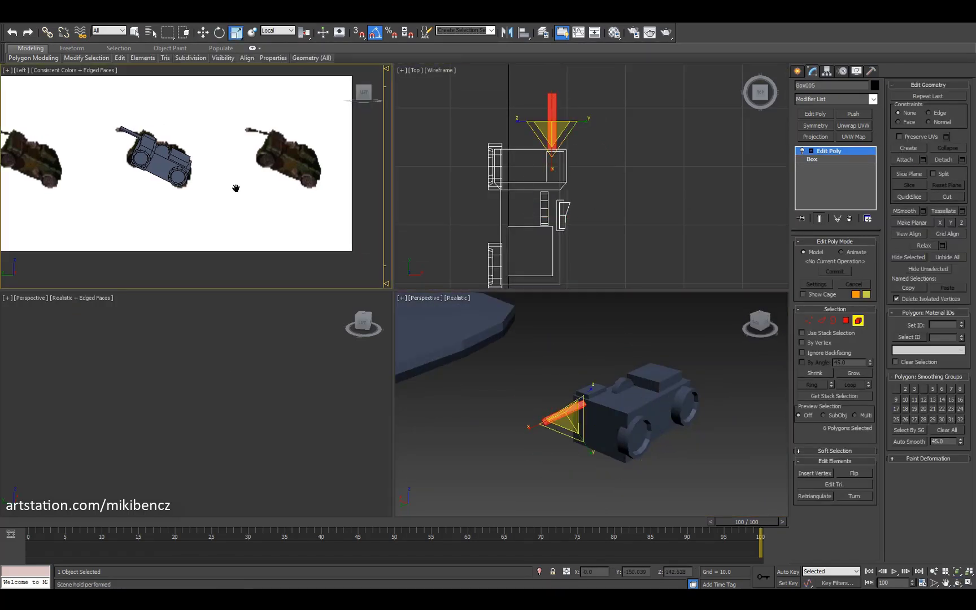
Step: Add a segment across the antenna's long edges in the Left view and bend its outer end downward
{"action": "left_click", "coordinate": [416, 70]}
{"action": "left_click", "coordinate": [435, 172]}
{"action": "middle_click_drag", "start_coordinate": [629, 176], "coordinate": [610, 184]}
{"action": "key", "text": "2"}
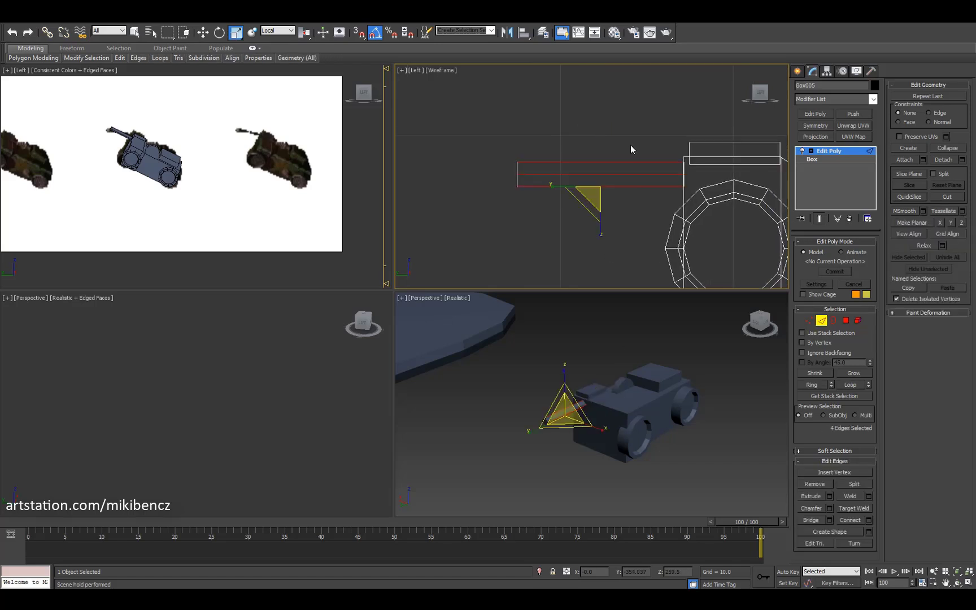
{"action": "key", "text": "1"}
{"action": "key", "text": "e"}
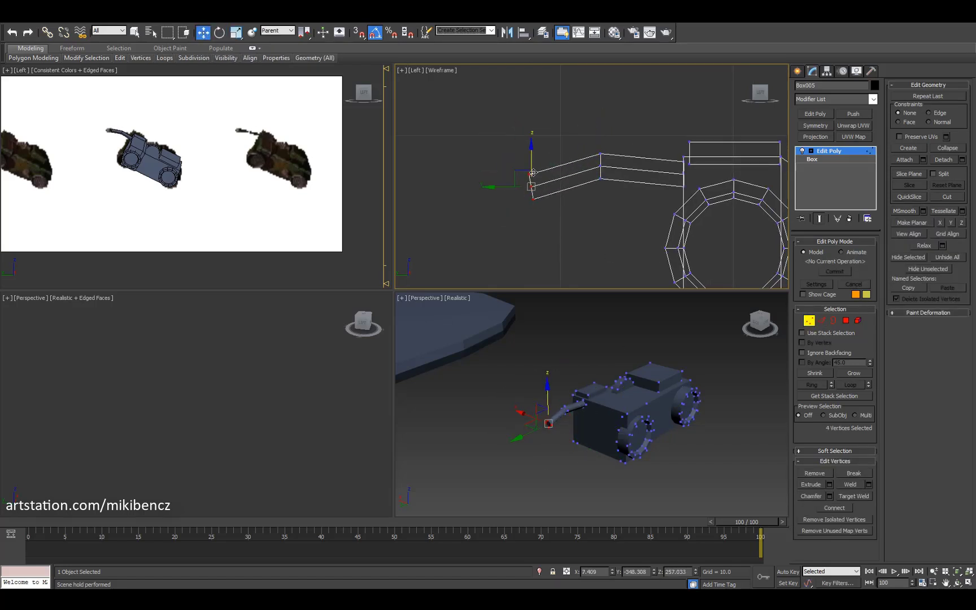
Step: Connect more edges along the antenna and rotate its end vertices to smooth the curve
{"action": "key", "text": "2"}
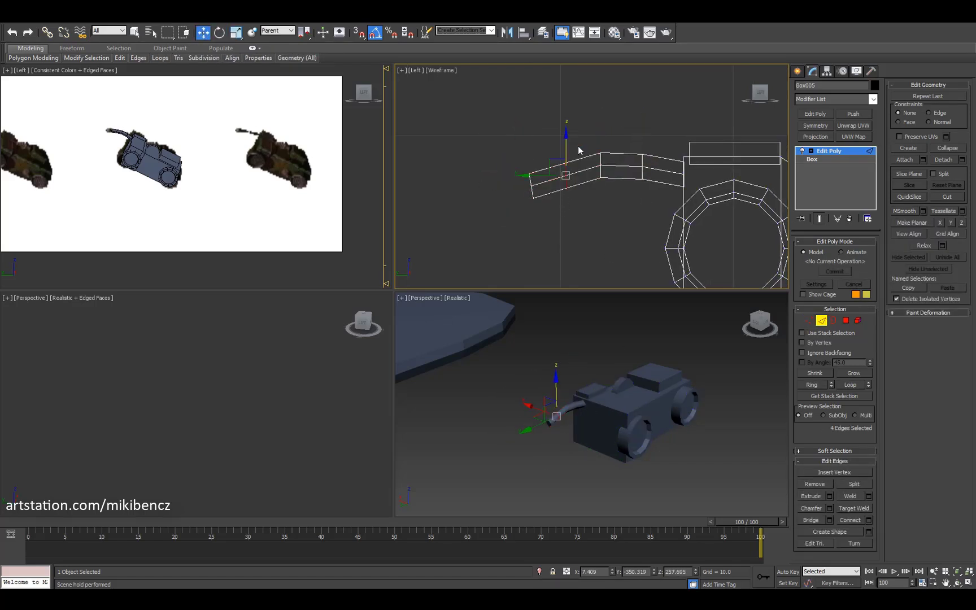
{"action": "scroll", "coordinate": [578, 150], "scroll_direction": "down", "scroll_amount": 2}
{"action": "key", "text": "1"}
{"action": "key", "text": "e"}
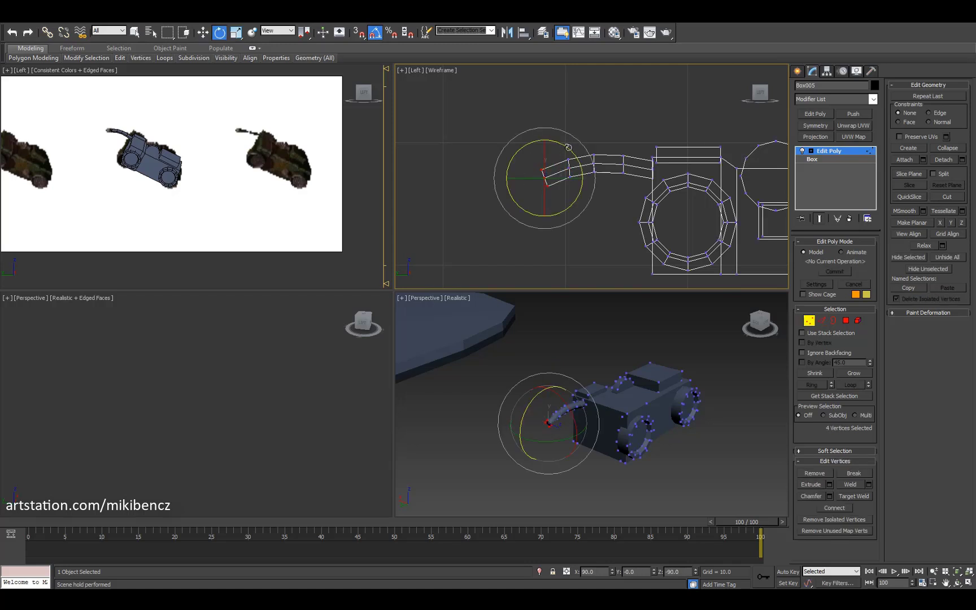
Step: Extend the antenna's open end border outward and scale it into a thicker tip with a tapered end
{"action": "key", "text": "z"}
{"action": "key", "text": "3"}
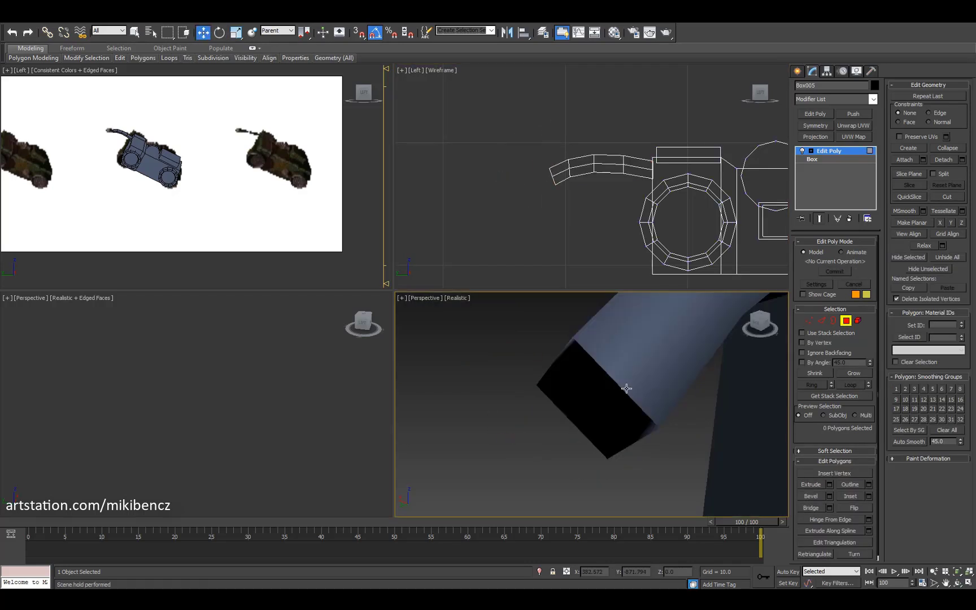
{"action": "left_click", "coordinate": [539, 163]}
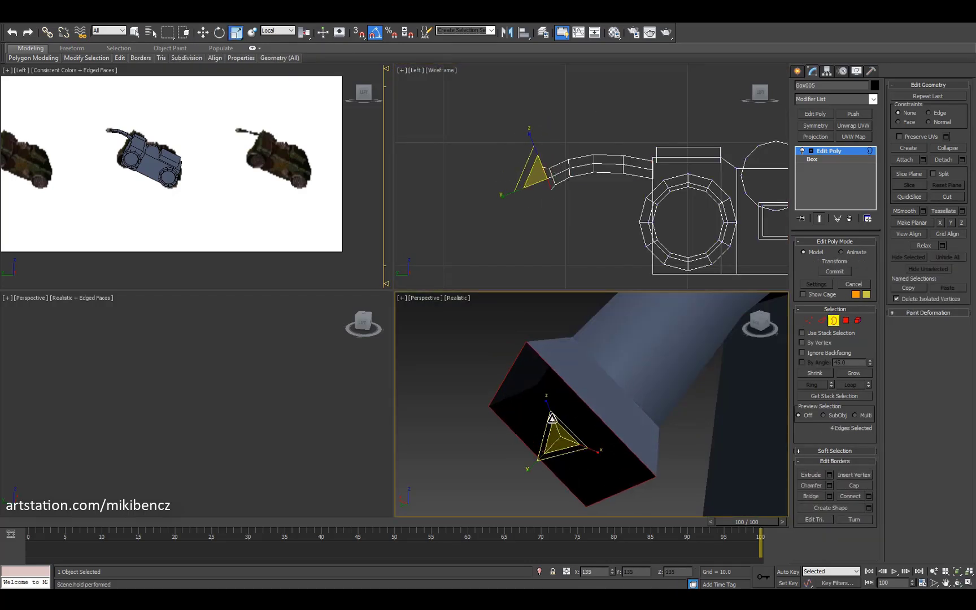
{"action": "left_click_drag", "start_coordinate": [539, 163], "coordinate": [515, 170], "text": "shift"}
{"action": "scroll", "coordinate": [678, 395], "scroll_direction": "down", "scroll_amount": 5}
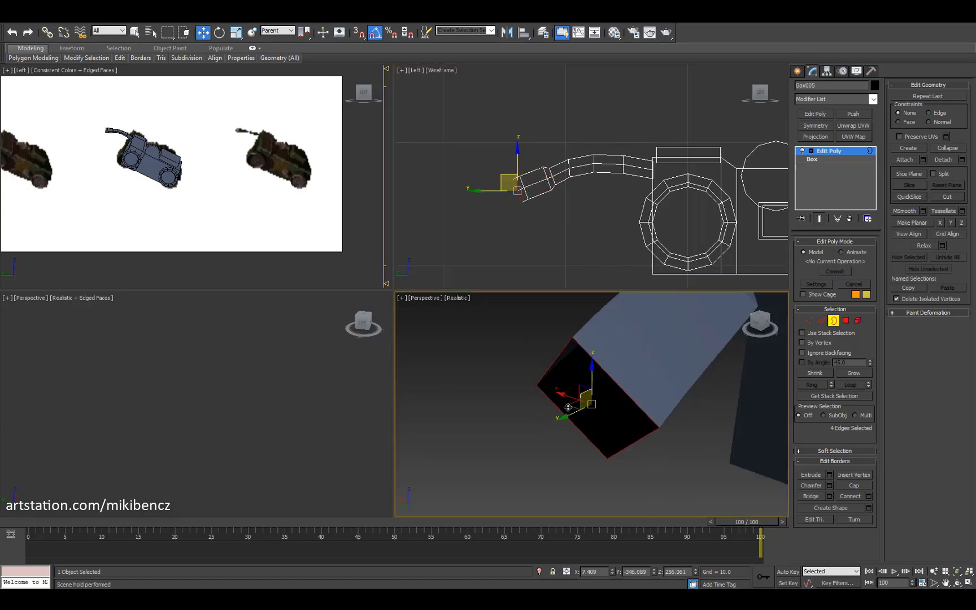
{"action": "key", "text": "r"}
Step: Raise the bottom vertices of the radio body slightly in the Left view and display it shaded
{"action": "scroll", "coordinate": [678, 345], "scroll_direction": "down", "scroll_amount": 4}
{"action": "key", "text": "3"}
{"action": "key", "text": "ctrl+r"}
{"action": "left_click_drag", "start_coordinate": [764, 371], "coordinate": [565, 361]}
{"action": "key", "text": "alt+w"}
{"action": "key", "text": "alt+w"}
{"action": "right_click", "coordinate": [734, 259]}
{"action": "key", "text": "alt+w"}
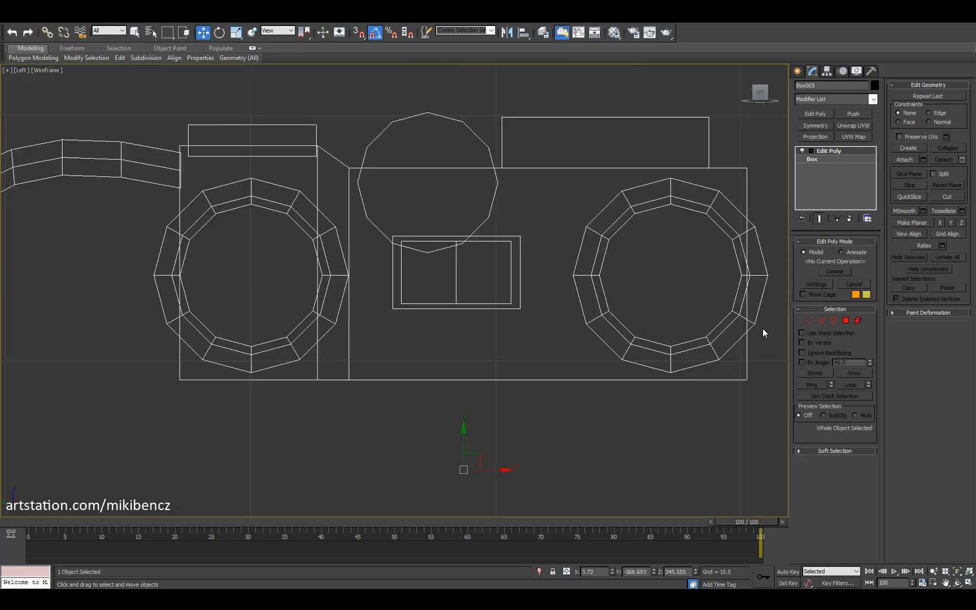
{"action": "key", "text": "1"}
{"action": "key", "text": "w"}
{"action": "left_click_drag", "start_coordinate": [731, 415], "coordinate": [279, 355]}
{"action": "key", "text": "F3"}
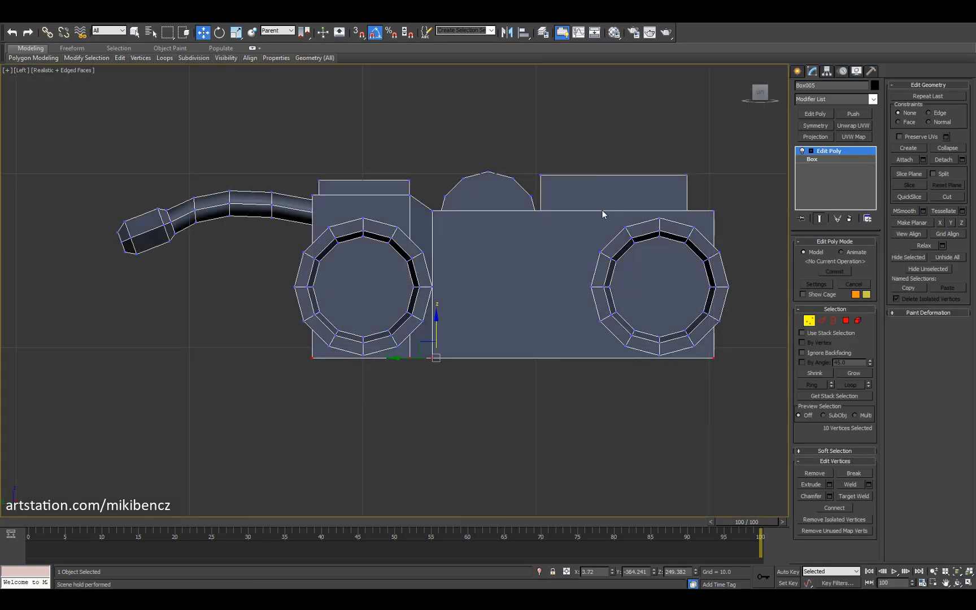
Step: Move both round knobs up slightly and raise the body's bottom vertices to match
{"action": "key", "text": "5"}
{"action": "left_click_drag", "start_coordinate": [655, 254], "coordinate": [655, 247]}
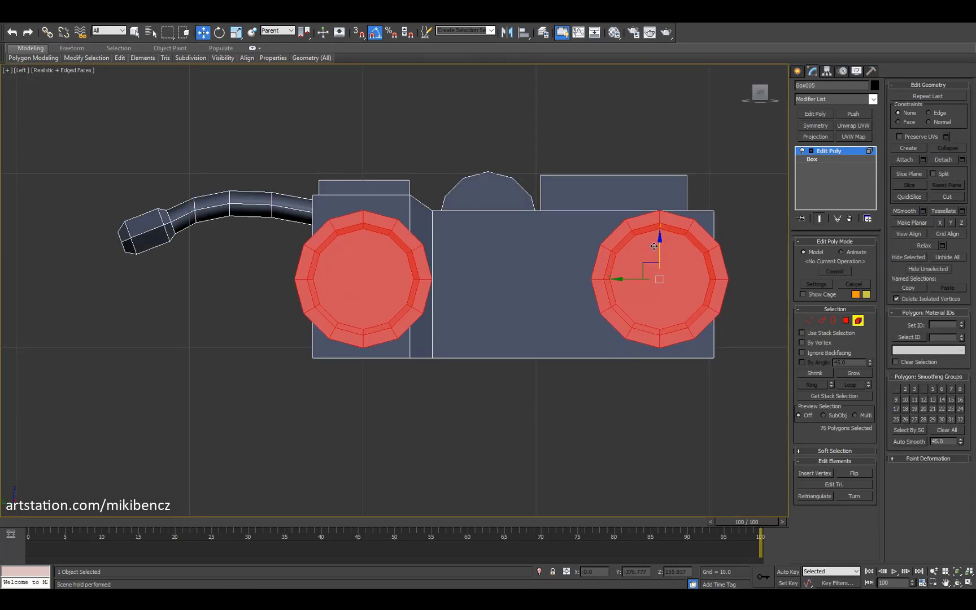
{"action": "key", "text": "1"}
{"action": "left_click_drag", "start_coordinate": [727, 402], "coordinate": [274, 369]}
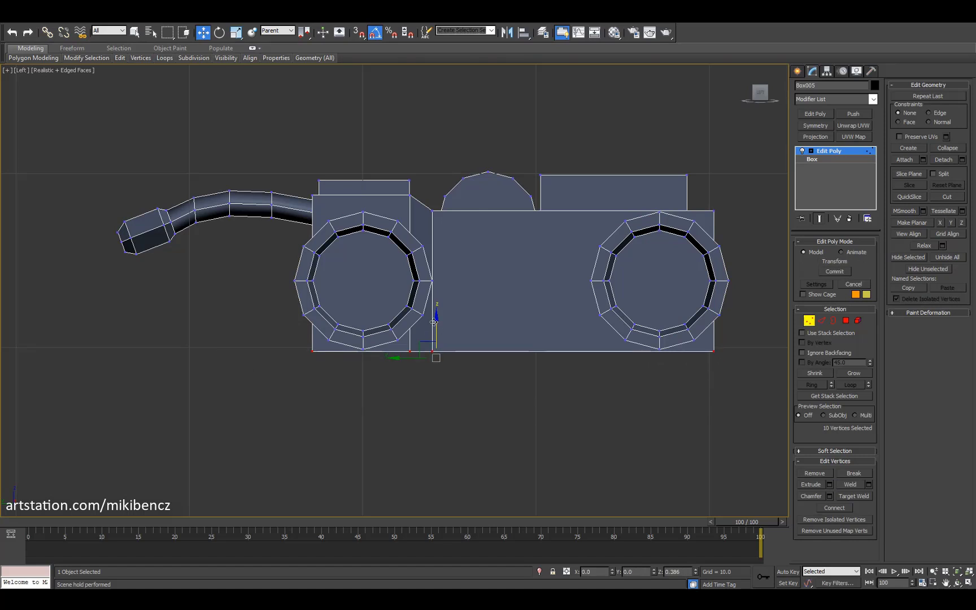
Step: Rotate and reposition the vertices of the antenna's tip to refine its bend
{"action": "left_click_drag", "start_coordinate": [257, 226], "coordinate": [301, 184]}
{"action": "key", "text": "e"}
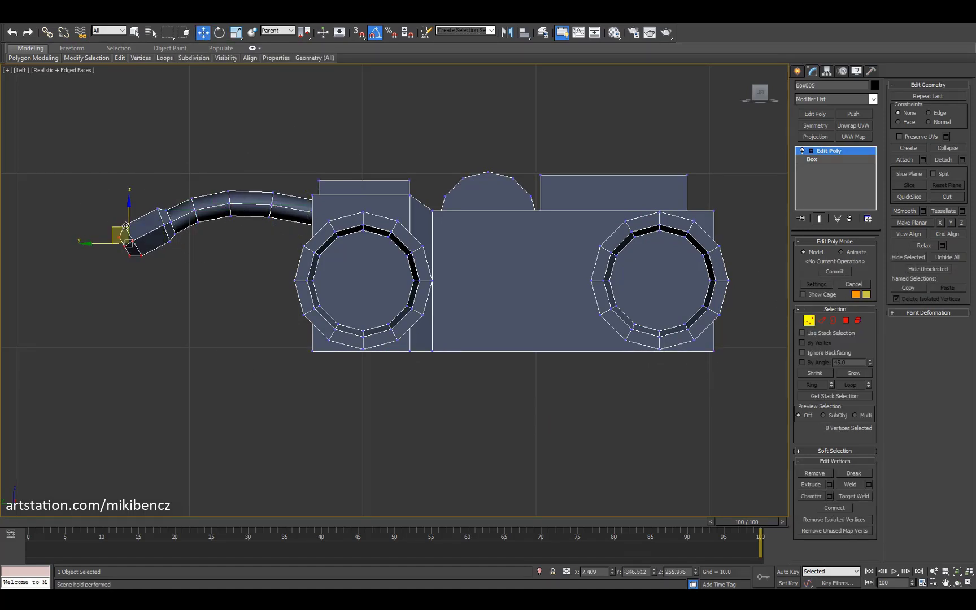
{"action": "key", "text": "1"}
Step: Remove the top face of the radio's rear body section around the upright wheel
{"action": "key", "text": "p"}
{"action": "middle_click_drag", "start_coordinate": [395, 283], "coordinate": [500, 295], "text": "alt"}
{"action": "key", "text": "4"}
{"action": "key", "text": "w"}
{"action": "key", "text": "3"}
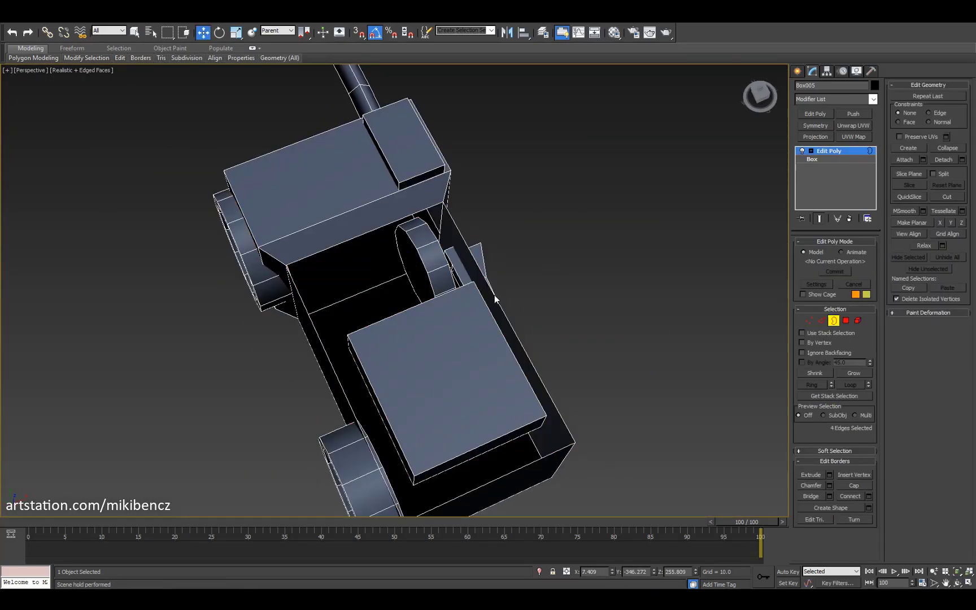
Step: Rebuild the body's top surface with a recessed rectangular slot around the upright wheel
{"action": "key", "text": "w"}
{"action": "middle_click_drag", "start_coordinate": [430, 366], "coordinate": [429, 243], "text": "alt"}
{"action": "key", "text": "5"}
{"action": "key", "text": "r"}
{"action": "left_click", "coordinate": [455, 264]}
{"action": "key", "text": "Delete"}
{"action": "key", "text": "w"}
{"action": "left_click", "coordinate": [313, 226]}
{"action": "scroll", "coordinate": [468, 293], "scroll_direction": "up", "scroll_amount": 3}
{"action": "middle_click_drag", "start_coordinate": [469, 294], "coordinate": [451, 296], "text": "alt"}
Step: Shift the wheel along its slot and adjust the slot's end wall to fit around it
{"action": "left_click", "coordinate": [452, 296]}
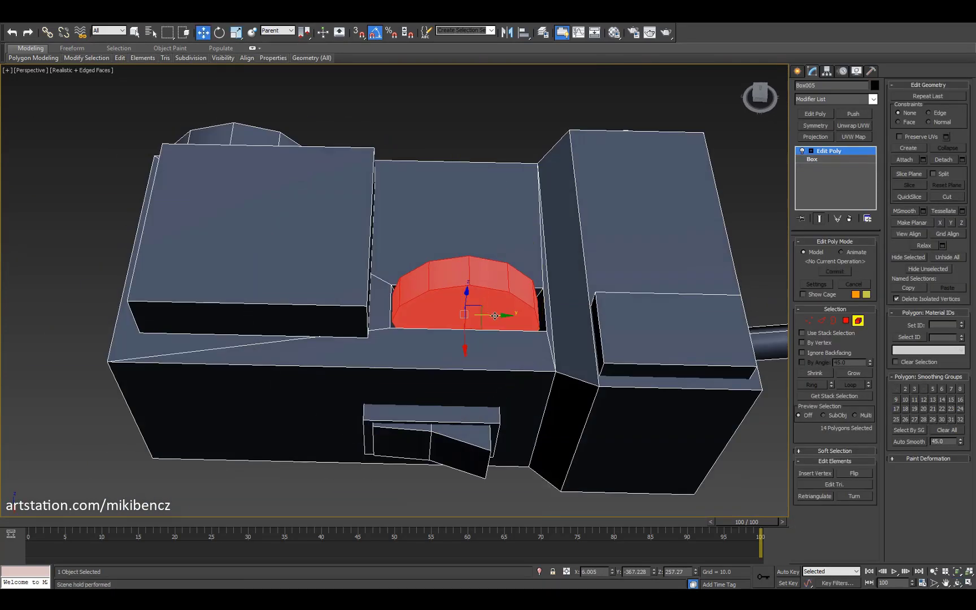
{"action": "key", "text": "4"}
{"action": "left_click", "coordinate": [543, 314]}
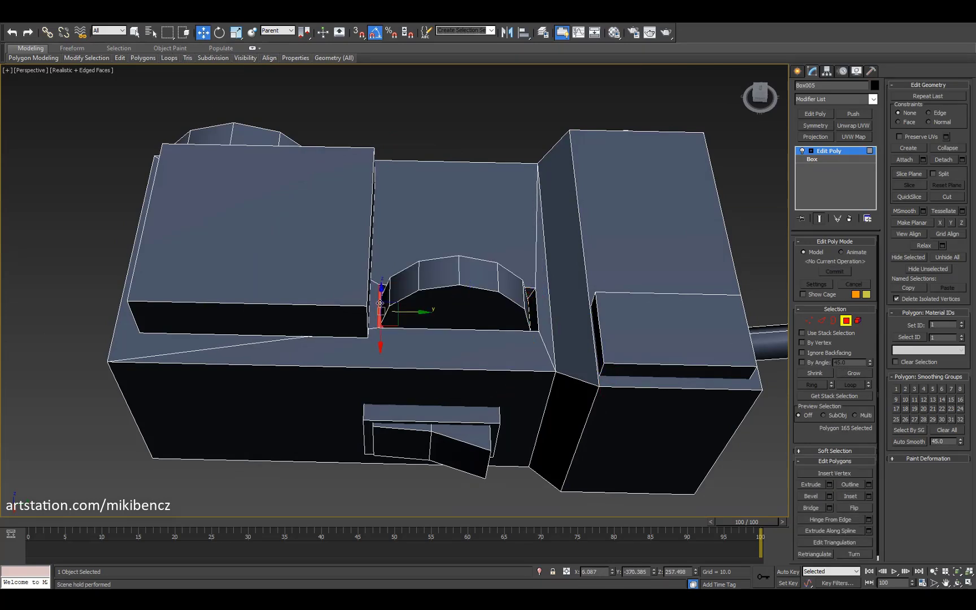
Step: Scale the slot's inner wall polygons in Local coordinates to refine the gap around the wheel
{"action": "key", "text": "5"}
{"action": "key", "text": "F4"}
{"action": "key", "text": "ctrl+r"}
{"action": "left_click_drag", "start_coordinate": [407, 312], "coordinate": [446, 322]}
{"action": "key", "text": "F4"}
{"action": "key", "text": "4"}
{"action": "key", "text": "w"}
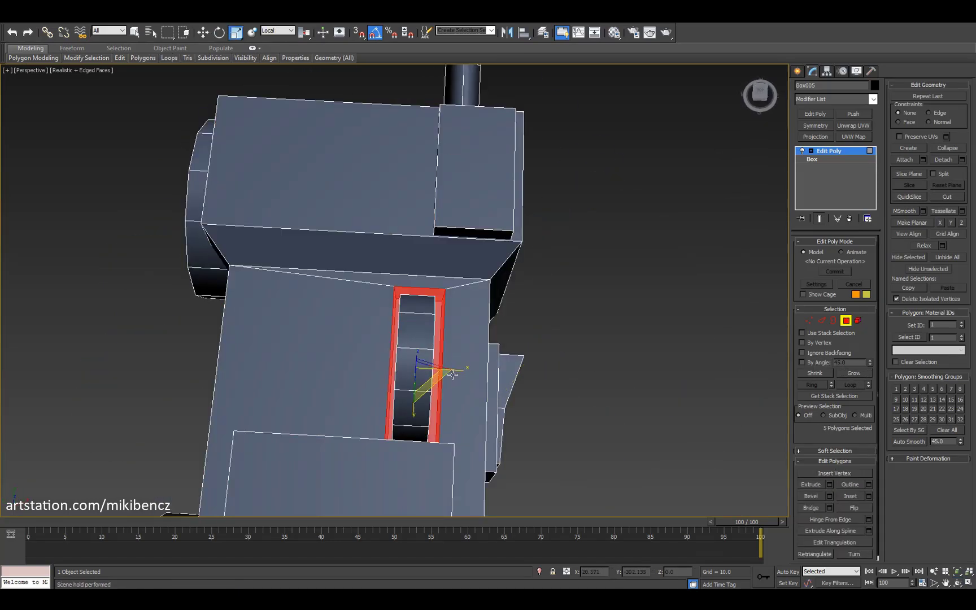
{"action": "key", "text": "4"}
Step: Examine the whole radio from several angles, with and without its edges displayed
{"action": "key", "text": "z"}
{"action": "key", "text": "F4"}
{"action": "key", "text": "ctrl+r"}
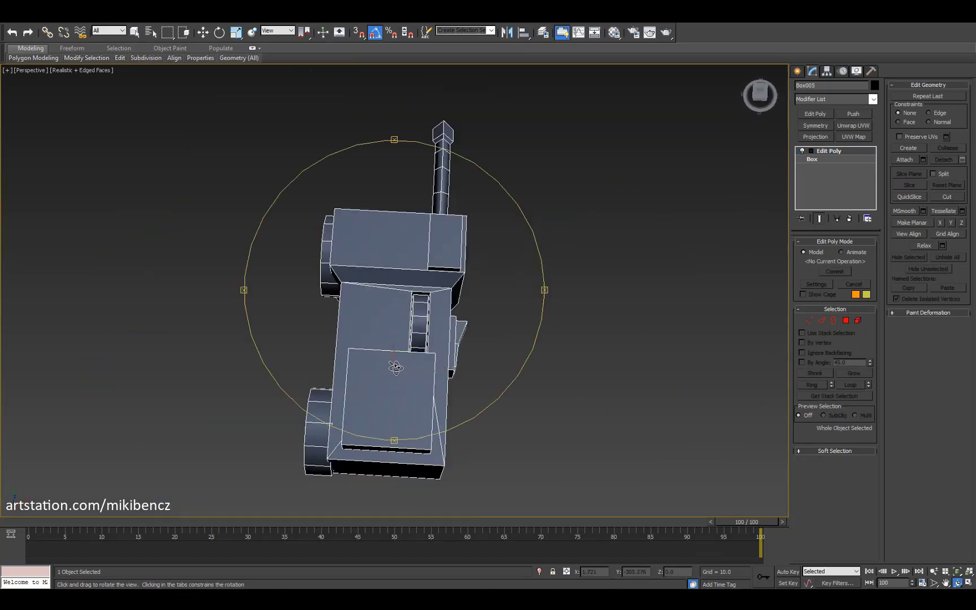
{"action": "left_click_drag", "start_coordinate": [399, 366], "coordinate": [342, 322]}
{"action": "scroll", "coordinate": [395, 316], "scroll_direction": "down", "scroll_amount": 8}
{"action": "left_click_drag", "start_coordinate": [444, 315], "coordinate": [438, 319]}
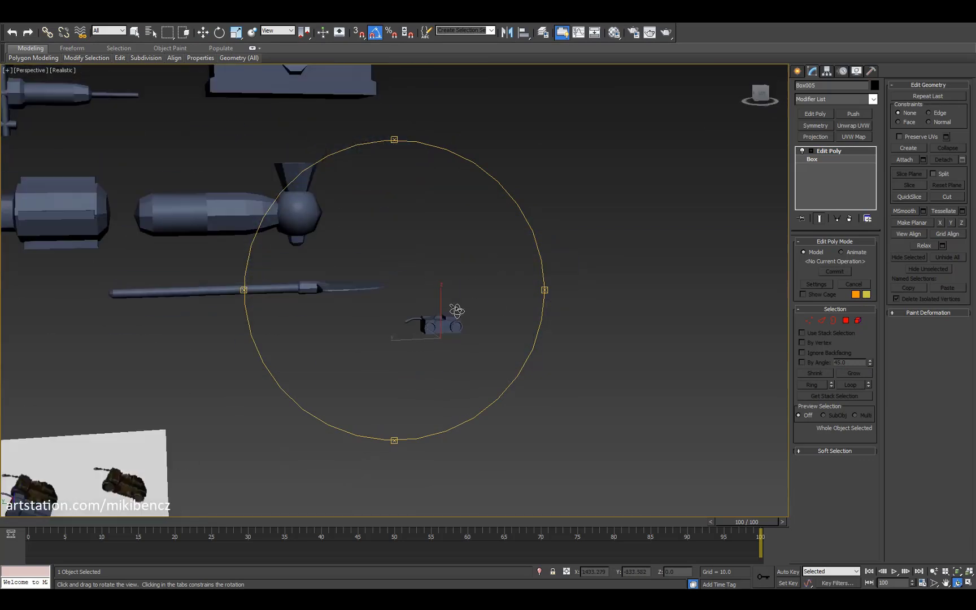
{"action": "key", "text": "alt+w"}
{"action": "key", "text": "F4"}
{"action": "scroll", "coordinate": [628, 379], "scroll_direction": "up", "scroll_amount": 6}
{"action": "key", "text": "alt+w"}
Step: Clone the raised block element onto the body's underside, flip it over and slide it toward the rear
{"action": "key", "text": "4"}
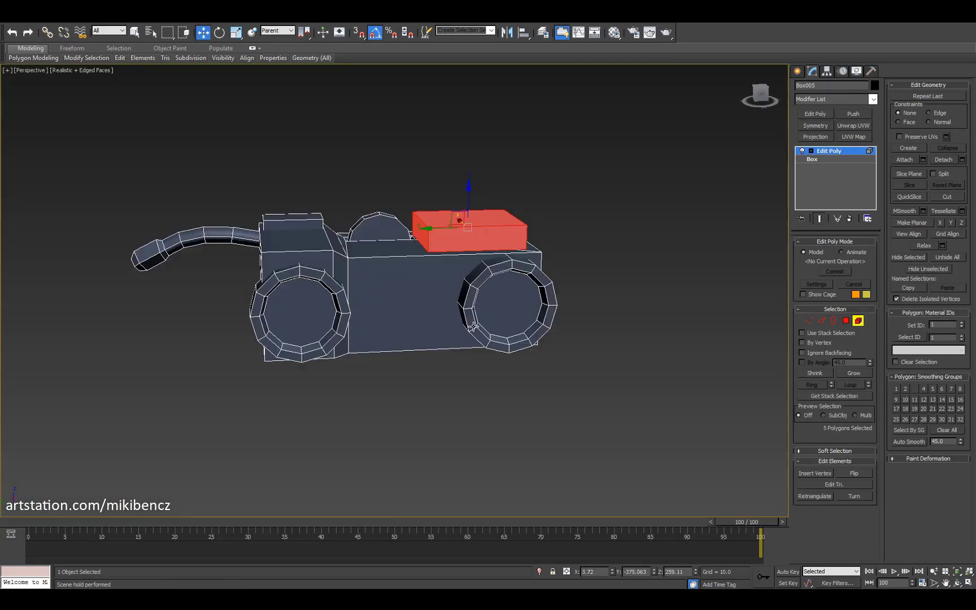
{"action": "left_click_drag", "start_coordinate": [628, 379], "coordinate": [463, 316]}
{"action": "left_click_drag", "start_coordinate": [399, 343], "coordinate": [402, 361], "text": "shift"}
{"action": "key", "text": "Return"}
{"action": "key", "text": "e"}
{"action": "left_click_drag", "start_coordinate": [400, 318], "coordinate": [397, 414]}
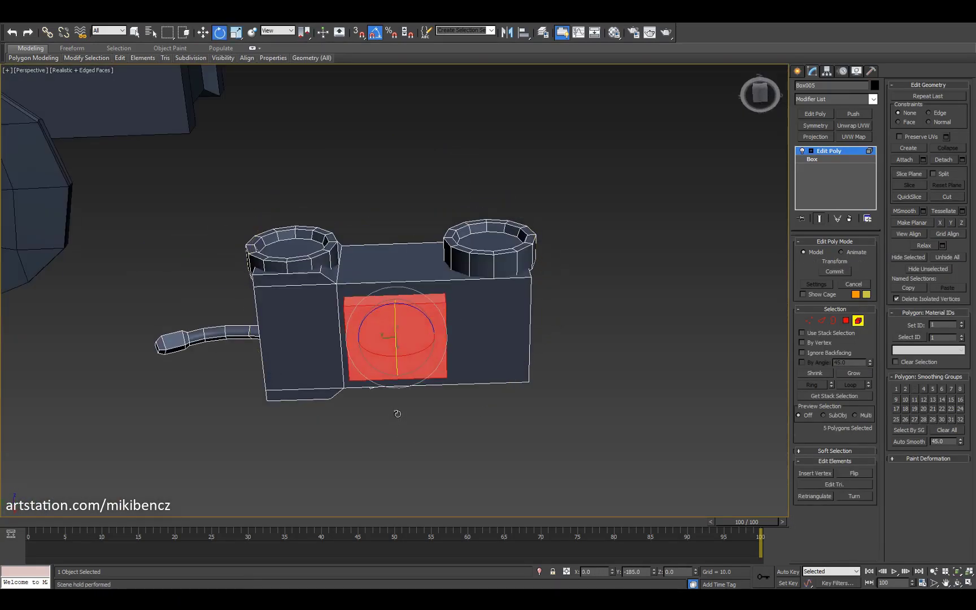
{"action": "left_click_drag", "start_coordinate": [422, 338], "coordinate": [506, 338]}
{"action": "middle_click_drag", "start_coordinate": [505, 338], "coordinate": [443, 328], "text": "alt"}
{"action": "middle_click_drag", "start_coordinate": [386, 303], "coordinate": [508, 339], "text": "alt"}
Step: Rename the radio object vic'sradio and move it up among the other finished props
{"action": "key", "text": "4"}
{"action": "key", "text": "F4"}
{"action": "key", "text": "w"}
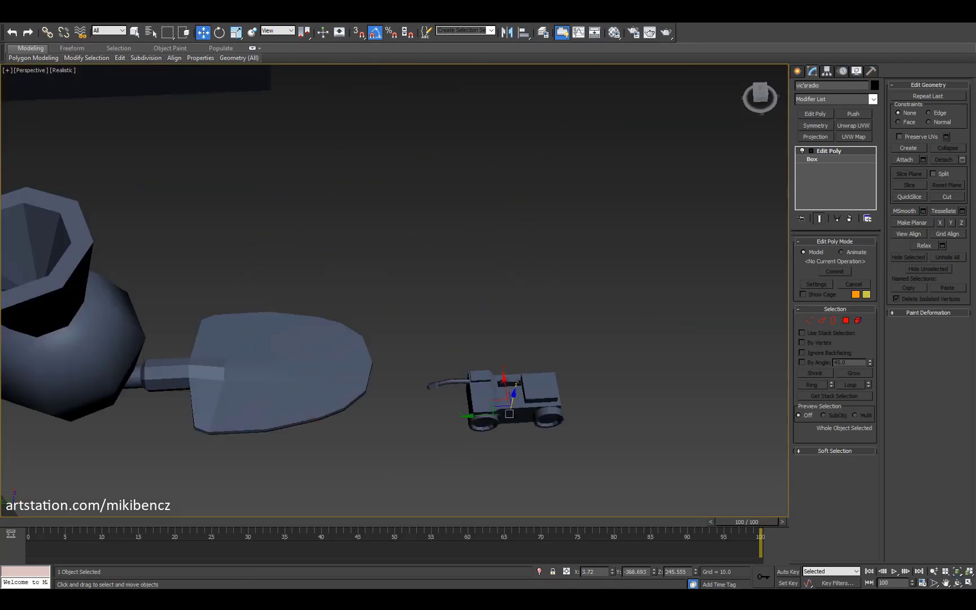
{"action": "key", "text": "alt+w"}
{"action": "key", "text": "alt+w"}
{"action": "left_click_drag", "start_coordinate": [653, 275], "coordinate": [557, 222]}
{"action": "middle_click_drag", "start_coordinate": [557, 222], "coordinate": [587, 174]}
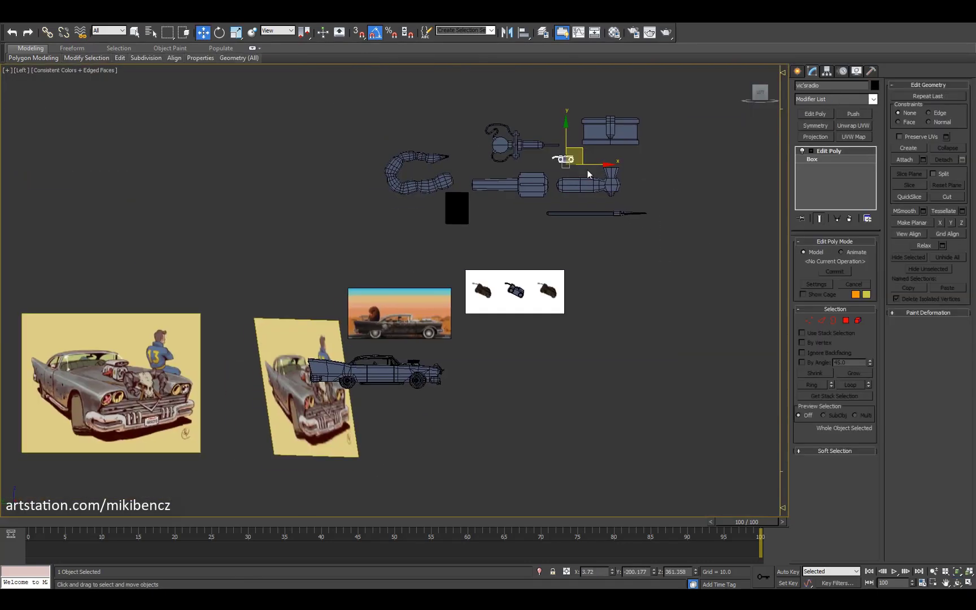
Step: Clone the radio, place the copy on the floor of the car's trunk and rotate it beside the scorpion tail
{"action": "key", "text": "ctrl+v"}
{"action": "left_click", "coordinate": [491, 342]}
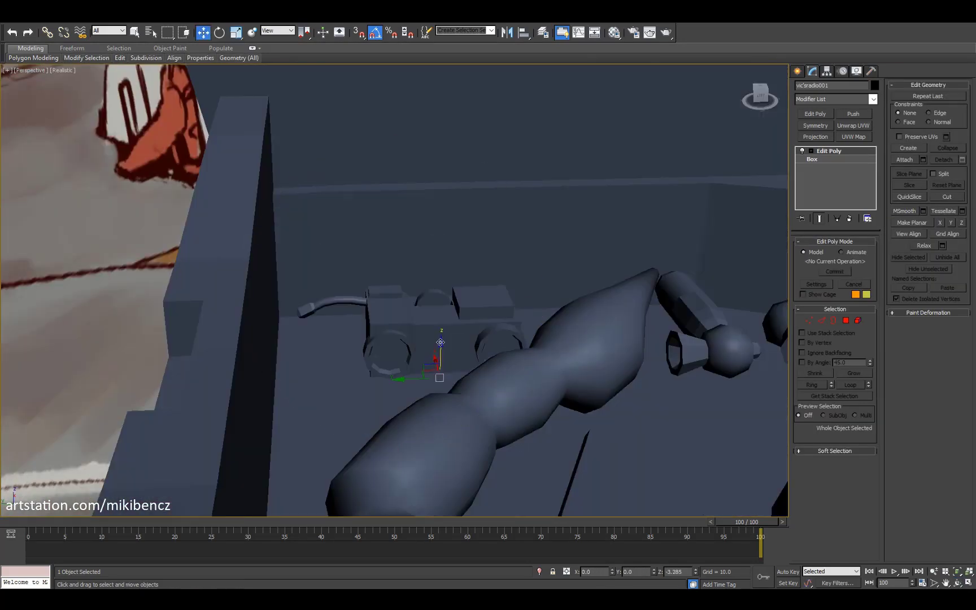
{"action": "key", "text": "r"}
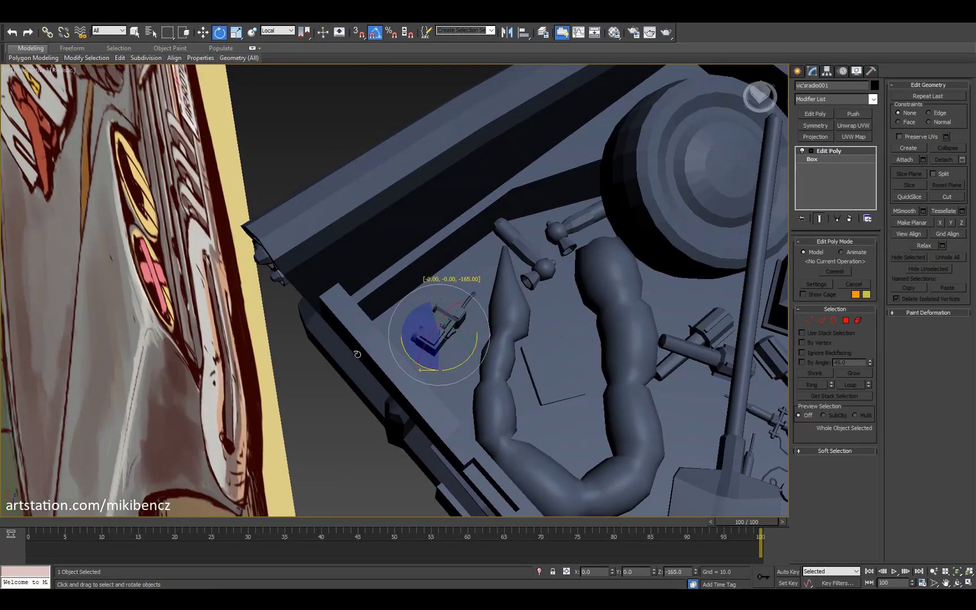
{"action": "key", "text": "ctrl+r"}
{"action": "left_click_drag", "start_coordinate": [357, 354], "coordinate": [476, 322]}
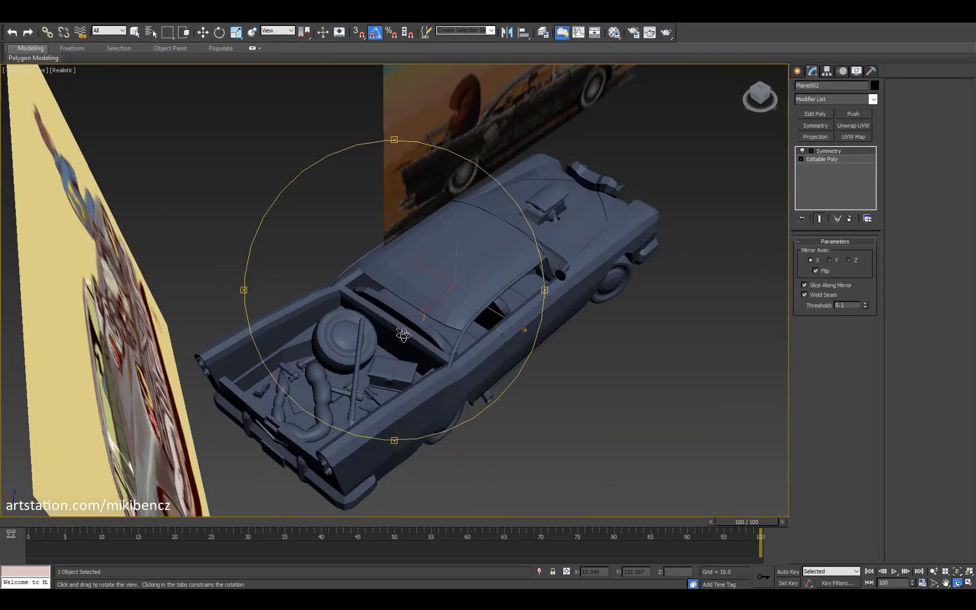
{"action": "left_click_drag", "start_coordinate": [403, 335], "coordinate": [433, 378]}
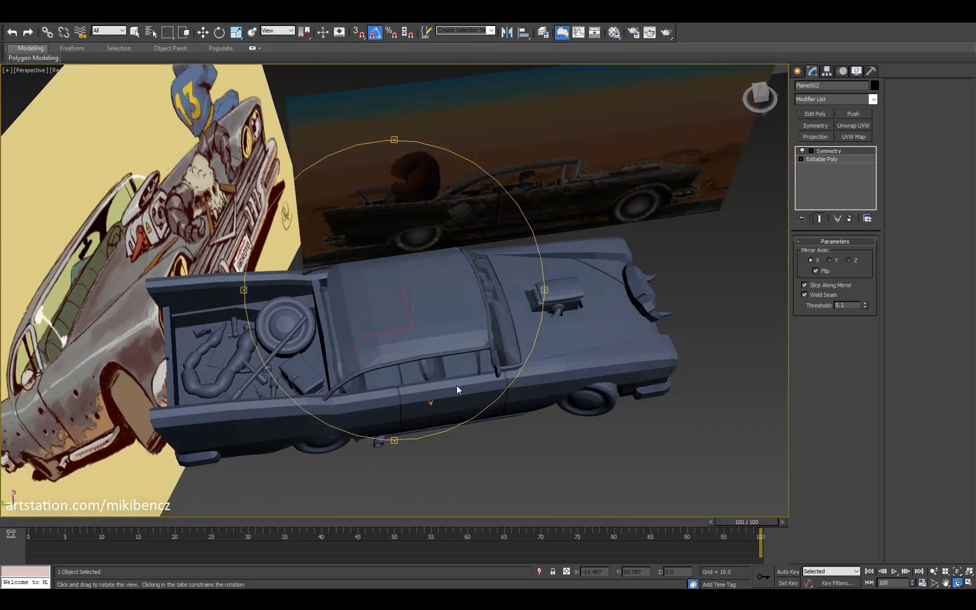
{"action": "left_click_drag", "start_coordinate": [457, 388], "coordinate": [361, 338]}
Step: Save the car scene as a new file and start an empty scene
{"action": "key", "text": "alt+f"}
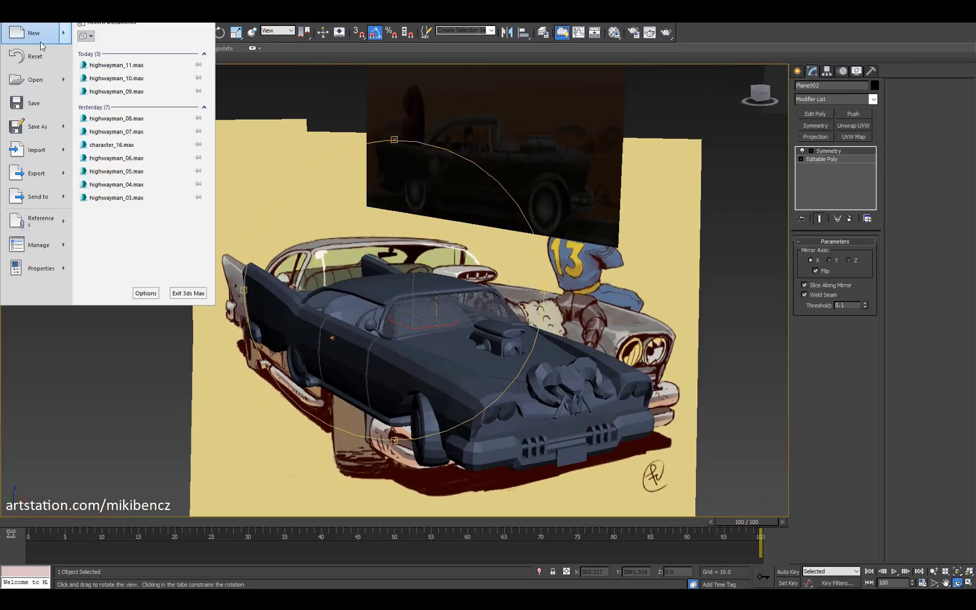
{"action": "key", "text": "a"}
{"action": "key", "text": "Return"}
{"action": "left_click", "coordinate": [332, 304]}
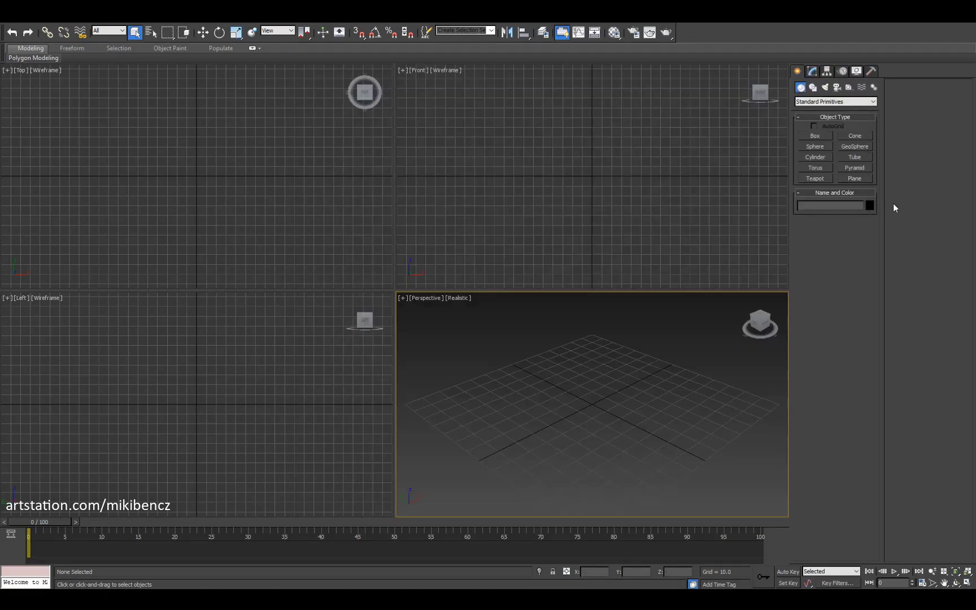
Step: Draw an upright plane around the origin in the front view, about 150 units high
{"action": "left_click", "coordinate": [855, 179]}
{"action": "left_click", "coordinate": [551, 215]}
{"action": "left_click_drag", "start_coordinate": [552, 215], "coordinate": [665, 255]}
{"action": "right_click", "coordinate": [625, 399]}
{"action": "right_click", "coordinate": [630, 407]}
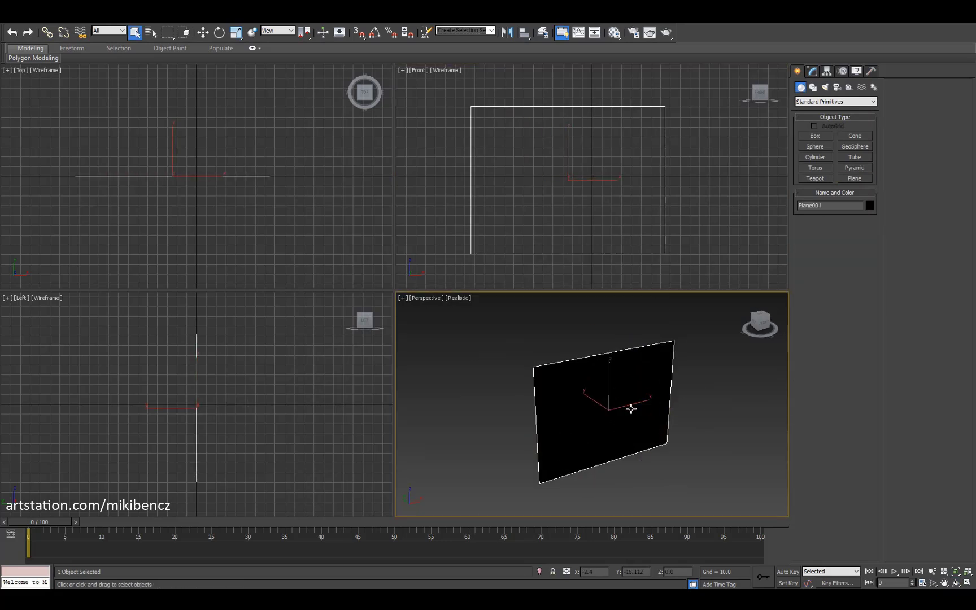
Step: Load the vault-suit character concept as the material's diffuse bitmap and show it on the plane in the viewport
{"action": "key", "text": "m"}
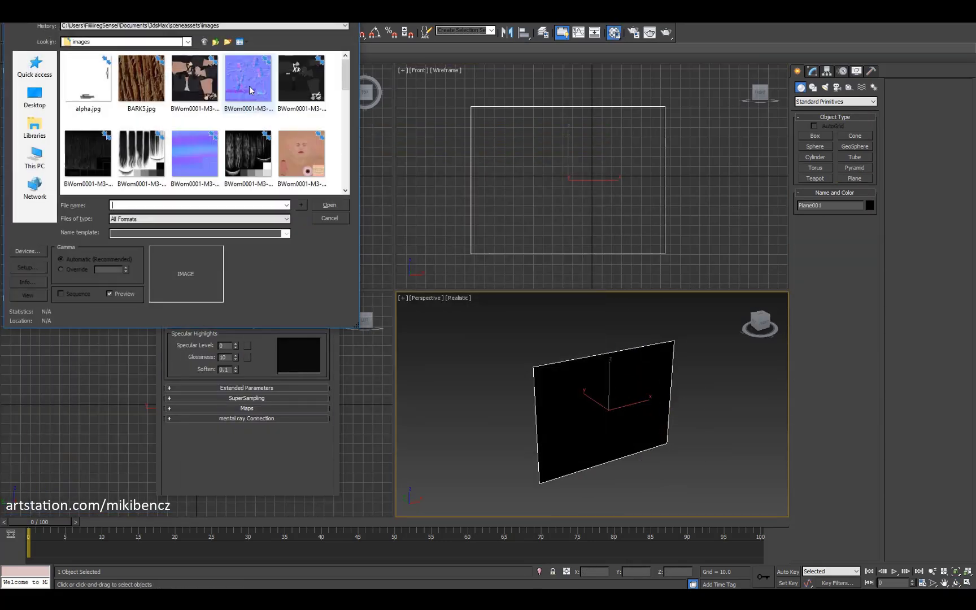
{"action": "left_click", "coordinate": [215, 42]}
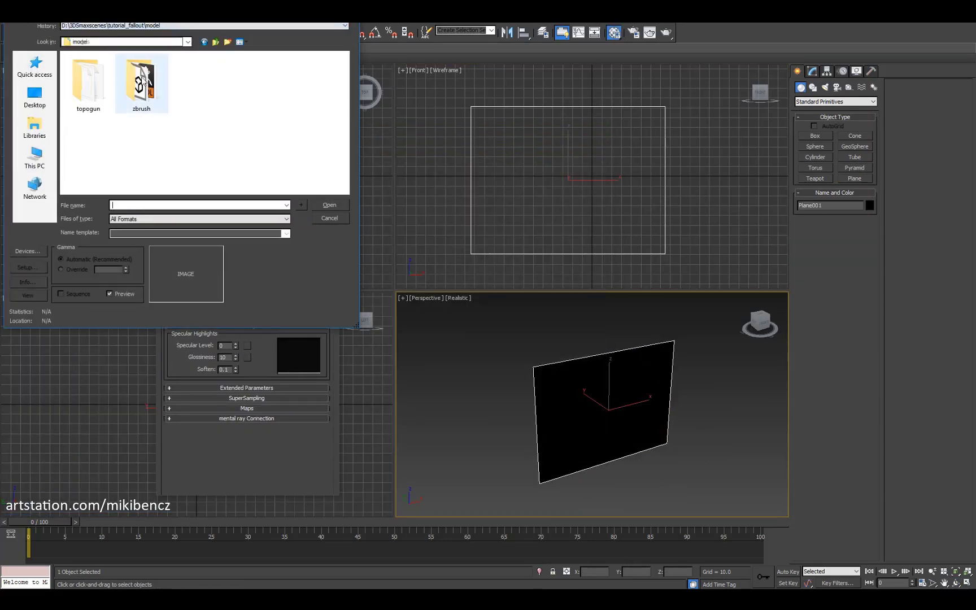
{"action": "double_click", "coordinate": [138, 81]}
{"action": "double_click", "coordinate": [88, 79]}
{"action": "left_click", "coordinate": [304, 218]}
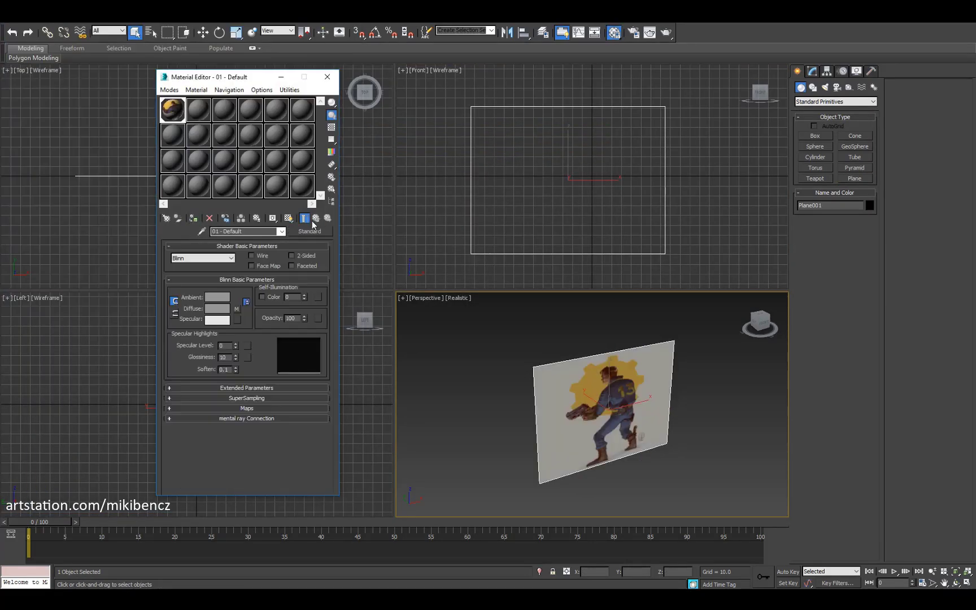
Step: Add a UVW Map modifier to the image plane and collapse it to an Editable Poly
{"action": "left_click", "coordinate": [812, 71]}
{"action": "left_click", "coordinate": [852, 136]}
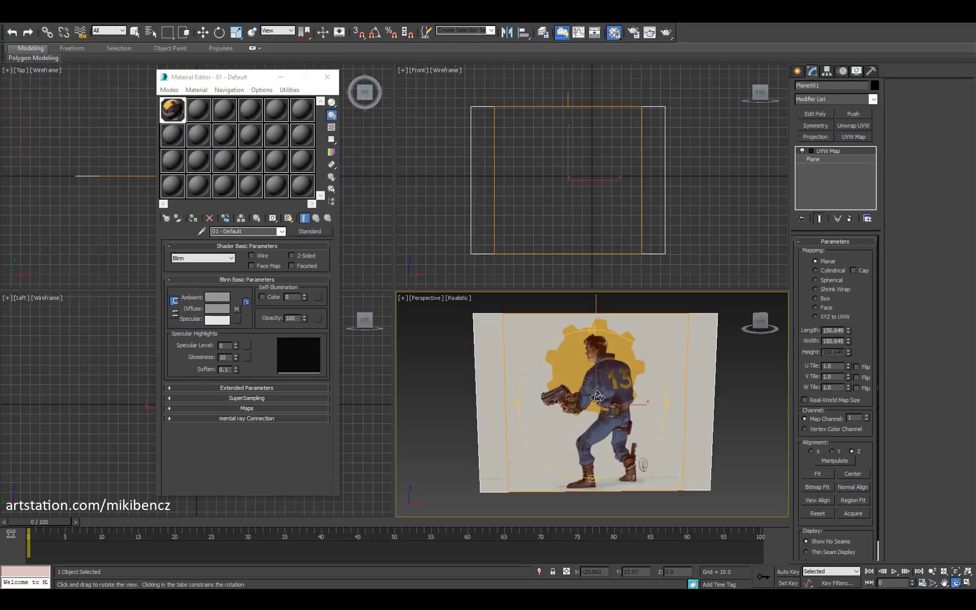
{"action": "right_click", "coordinate": [657, 403]}
{"action": "left_click", "coordinate": [686, 486]}
{"action": "left_click", "coordinate": [327, 77]}
{"action": "left_click", "coordinate": [414, 320]}
{"action": "left_click", "coordinate": [457, 298]}
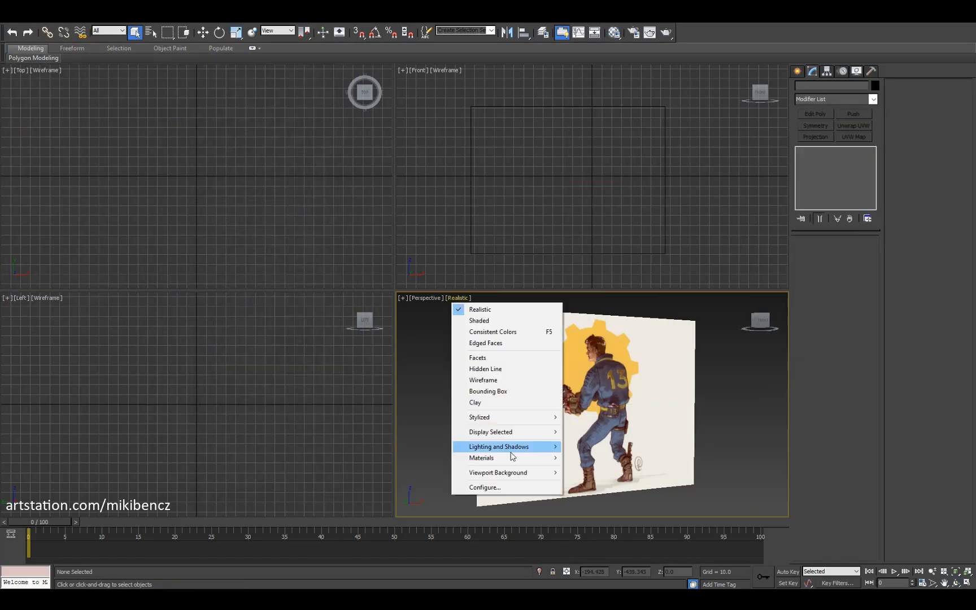
{"action": "left_click", "coordinate": [457, 297]}
{"action": "left_click", "coordinate": [457, 298]}
{"action": "left_click", "coordinate": [657, 366]}
Step: Save the new scene as a 3ds Max file in the tutorial_fallout project
{"action": "key", "text": "ctrl+s"}
{"action": "left_click", "coordinate": [169, 25]}
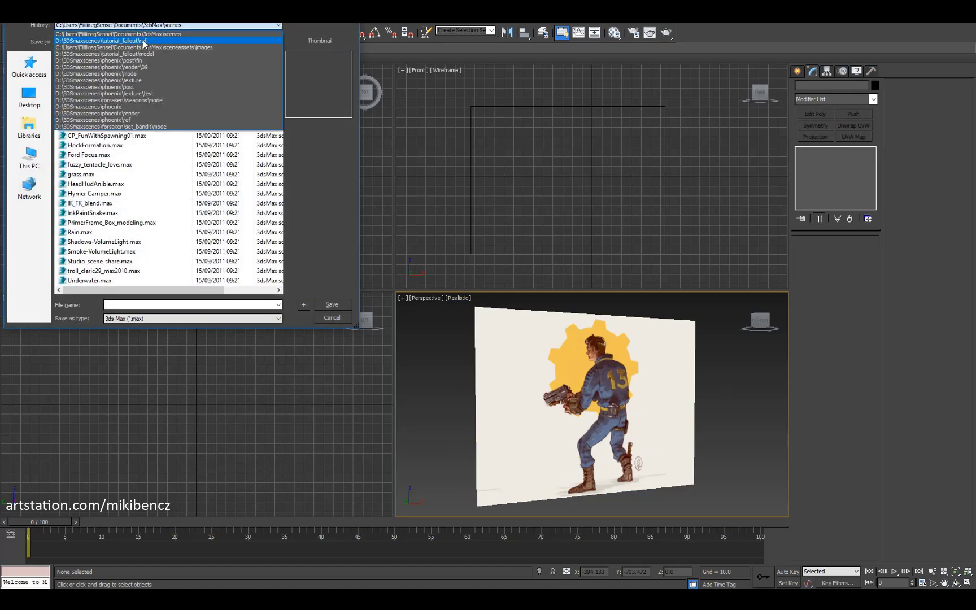
{"action": "left_click", "coordinate": [80, 83]}
{"action": "double_click", "coordinate": [81, 83]}
{"action": "left_click", "coordinate": [189, 85]}
{"action": "key", "text": "Return"}
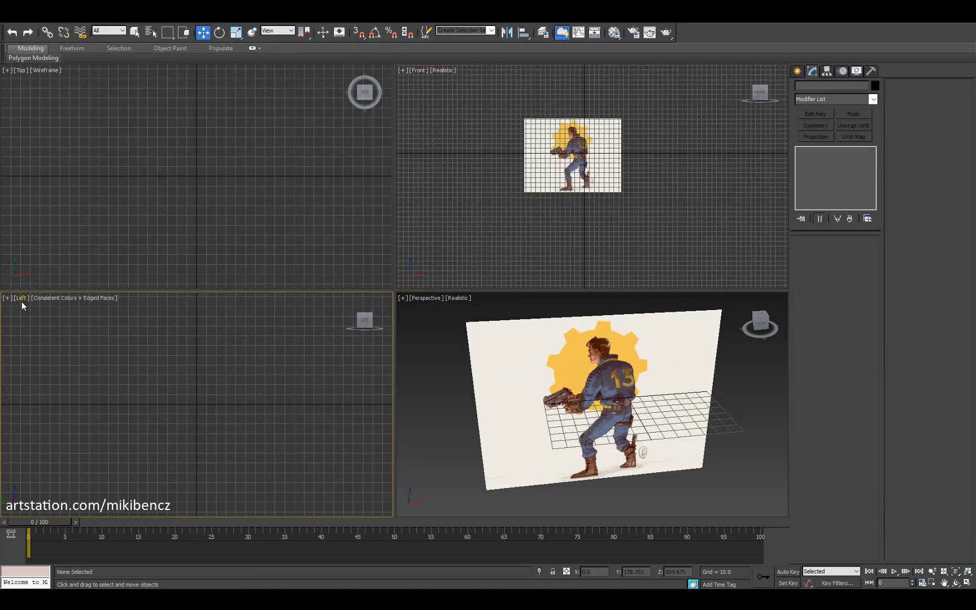
Step: Switch the left-side viewport to the front view and move the image plane onto the ground line, left of the origin
{"action": "left_click", "coordinate": [22, 297]}
{"action": "left_click", "coordinate": [45, 362]}
{"action": "left_click", "coordinate": [150, 345]}
{"action": "left_click_drag", "start_coordinate": [150, 345], "coordinate": [147, 367]}
{"action": "scroll", "coordinate": [132, 402], "scroll_direction": "up", "scroll_amount": 5}
{"action": "left_click", "coordinate": [133, 403]}
{"action": "middle_click_drag", "start_coordinate": [621, 395], "coordinate": [592, 446]}
Step: Create an upright cylinder near the origin, about 3 units in radius and 12 units high
{"action": "left_click", "coordinate": [796, 71]}
{"action": "left_click", "coordinate": [814, 157]}
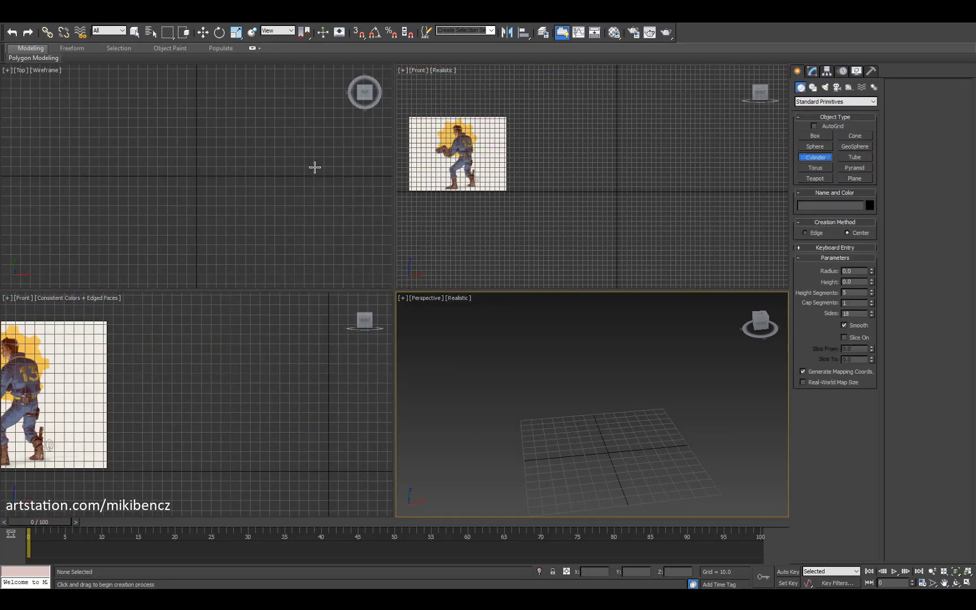
{"action": "middle_click_drag", "start_coordinate": [141, 396], "coordinate": [247, 347]}
{"action": "scroll", "coordinate": [266, 403], "scroll_direction": "up", "scroll_amount": 5}
{"action": "scroll", "coordinate": [210, 418], "scroll_direction": "down", "scroll_amount": 2}
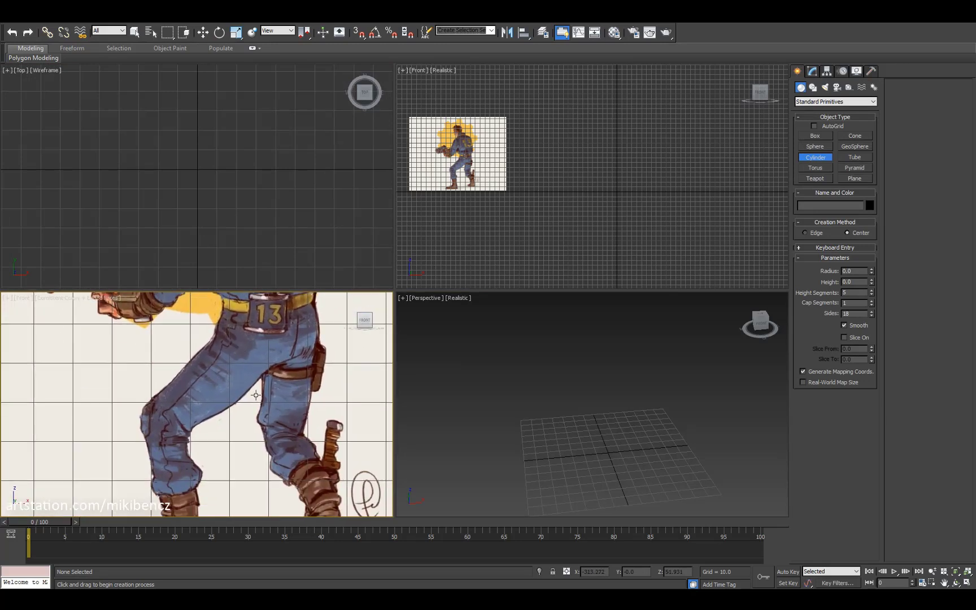
{"action": "middle_click_drag", "start_coordinate": [256, 395], "coordinate": [243, 336]}
{"action": "middle_click_drag", "start_coordinate": [247, 473], "coordinate": [251, 448]}
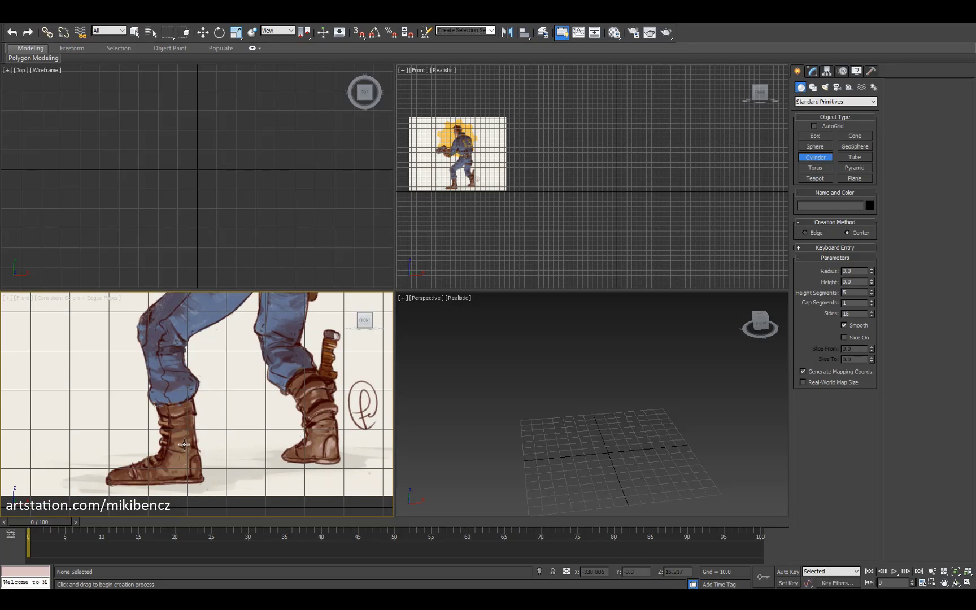
{"action": "left_click_drag", "start_coordinate": [201, 186], "coordinate": [206, 186]}
{"action": "left_click", "coordinate": [203, 157]}
Step: Reduce the cylinder to 1 height segment and 8 sides, and shift it along positive X
{"action": "key", "text": "w"}
{"action": "left_click", "coordinate": [812, 70]}
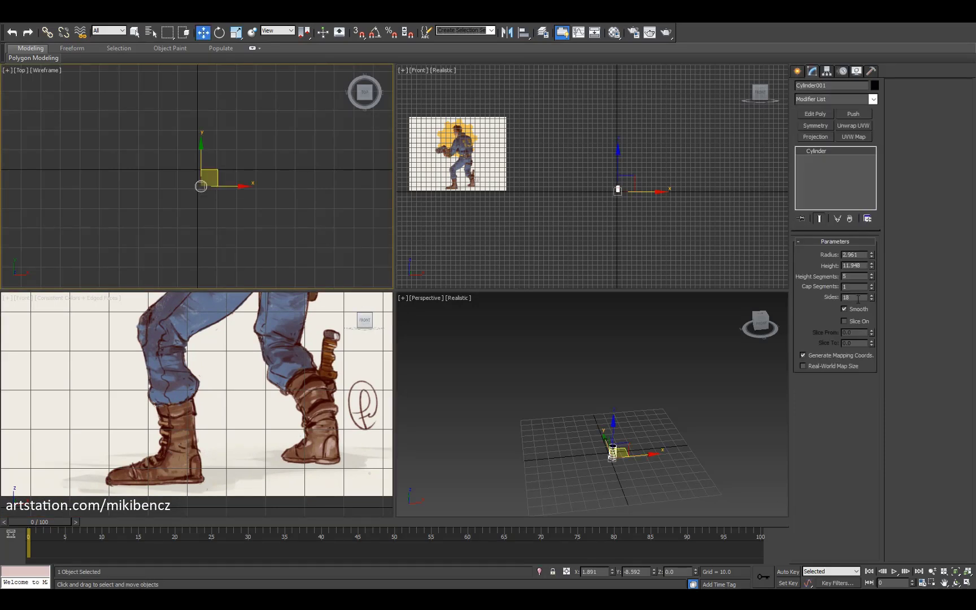
{"action": "scroll", "coordinate": [625, 193], "scroll_direction": "up", "scroll_amount": 6}
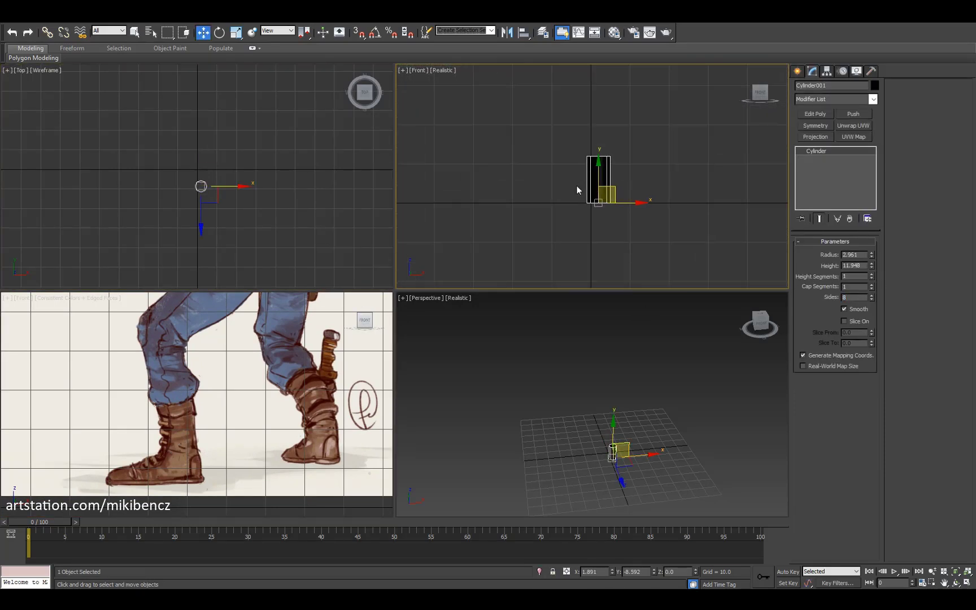
{"action": "scroll", "coordinate": [577, 190], "scroll_direction": "down", "scroll_amount": 4}
{"action": "middle_click_drag", "start_coordinate": [588, 406], "coordinate": [622, 395], "text": "alt"}
Step: Push the image plane back in depth and clone the cylinder as an instance in front of the picture
{"action": "scroll", "coordinate": [621, 395], "scroll_direction": "down", "scroll_amount": 3}
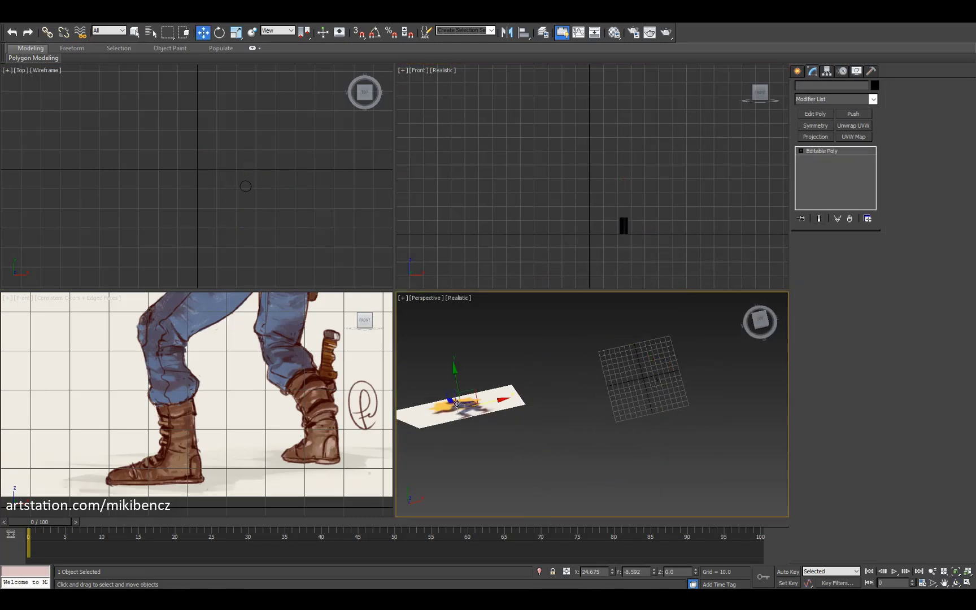
{"action": "scroll", "coordinate": [317, 186], "scroll_direction": "down", "scroll_amount": 4}
{"action": "middle_click_drag", "start_coordinate": [168, 251], "coordinate": [340, 261]}
{"action": "left_click_drag", "start_coordinate": [316, 173], "coordinate": [159, 173], "text": "shift"}
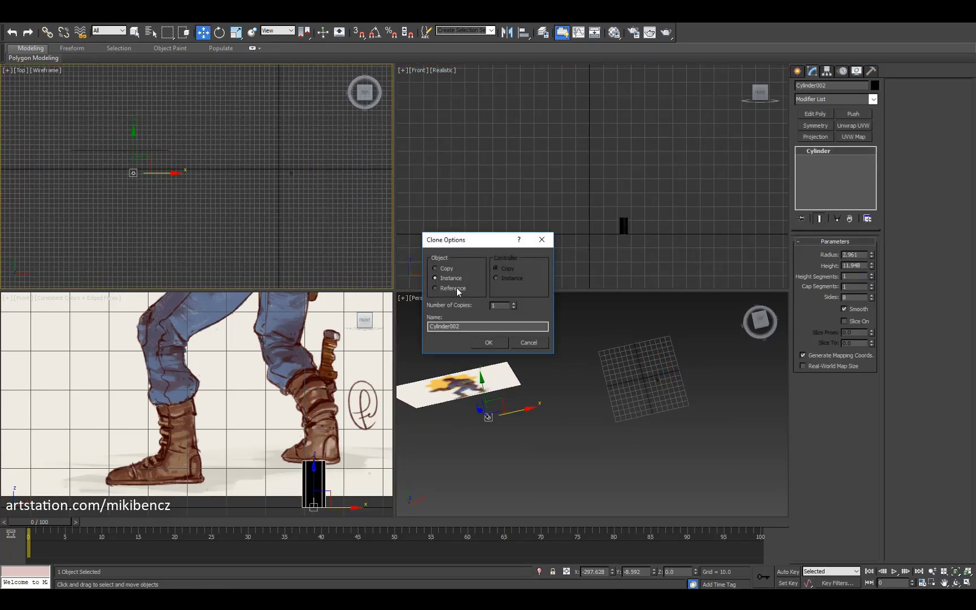
{"action": "left_click", "coordinate": [488, 342]}
Step: Move the cloned cylinder over the ankle of the character's front boot and add an Edit Poly modifier
{"action": "left_click", "coordinate": [330, 493]}
{"action": "scroll", "coordinate": [330, 493], "scroll_direction": "down", "scroll_amount": 5}
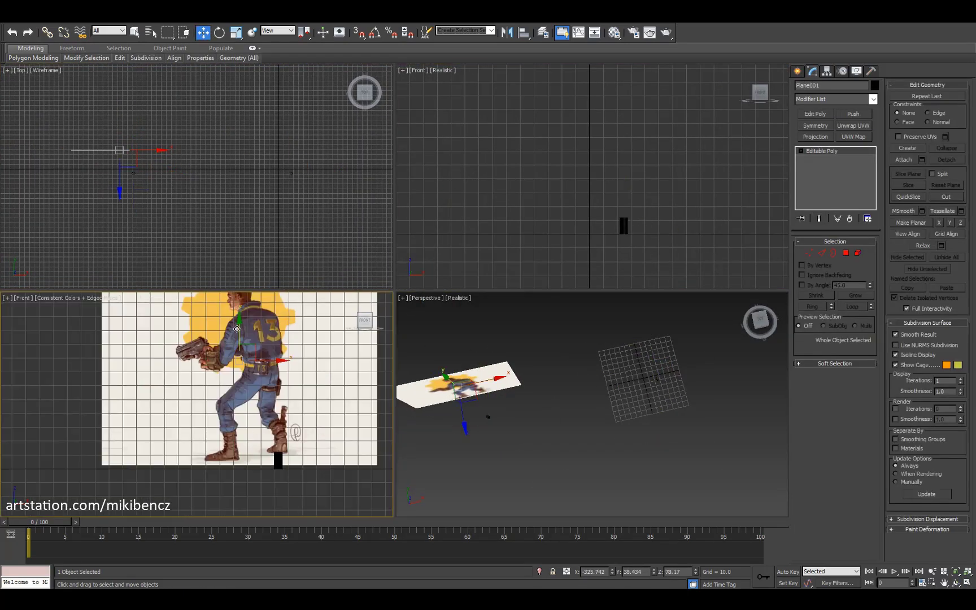
{"action": "left_click", "coordinate": [650, 377]}
{"action": "middle_click_drag", "start_coordinate": [650, 377], "coordinate": [609, 407], "text": "alt"}
{"action": "key", "text": "w"}
{"action": "scroll", "coordinate": [609, 408], "scroll_direction": "up", "scroll_amount": 2}
{"action": "left_click", "coordinate": [278, 460]}
{"action": "scroll", "coordinate": [282, 460], "scroll_direction": "up", "scroll_amount": 5}
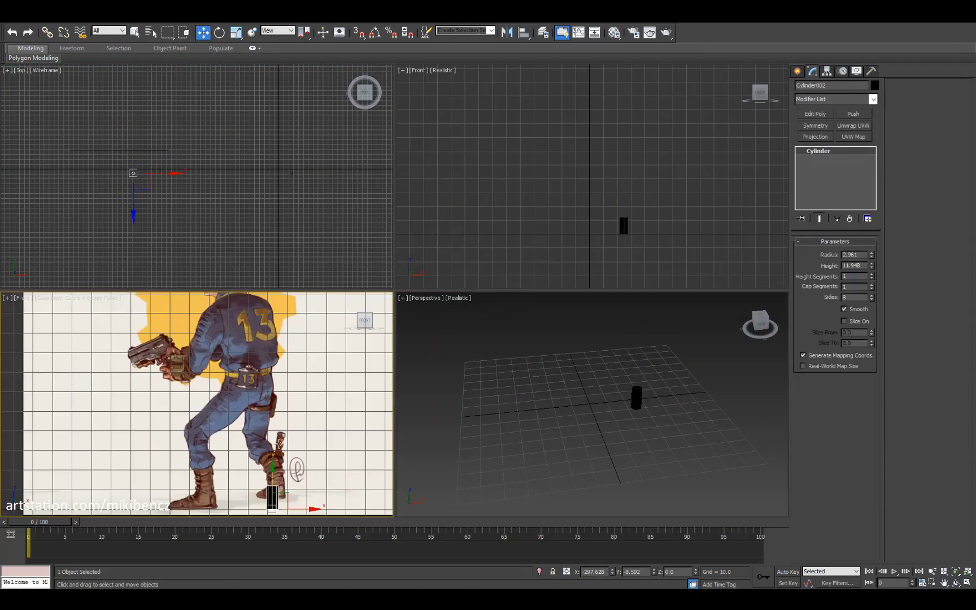
Step: Delete the top and bottom cap polygons of the original cylinder
{"action": "left_click", "coordinate": [636, 396]}
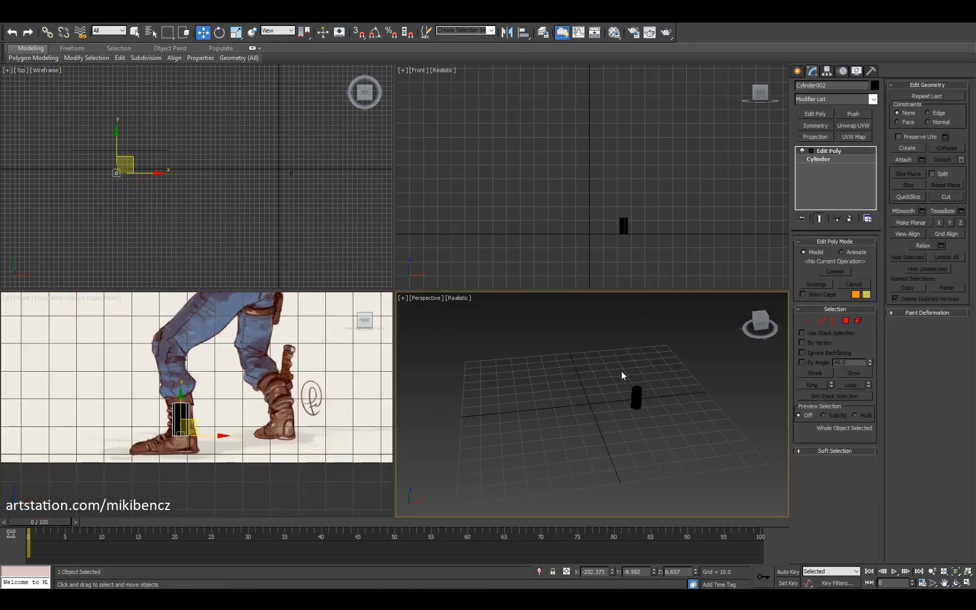
{"action": "key", "text": "4"}
{"action": "key", "text": "z"}
{"action": "left_click", "coordinate": [628, 364]}
{"action": "left_click", "coordinate": [778, 366]}
{"action": "key", "text": "q"}
{"action": "key", "text": "4"}
Step: Assign a dark grey material with specular level 33 and glossiness 33 to the original cylinder
{"action": "key", "text": "m"}
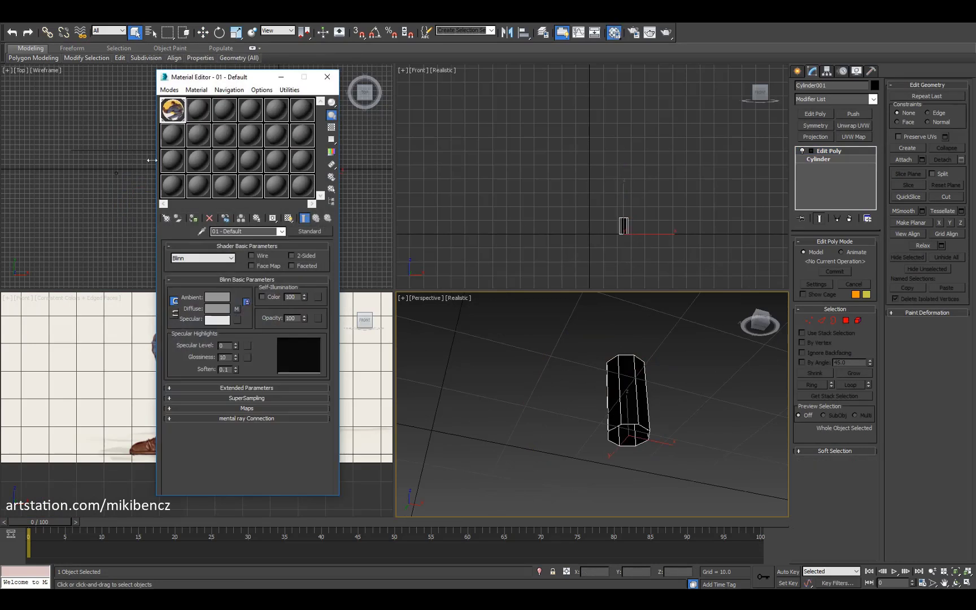
{"action": "left_click", "coordinate": [218, 309]}
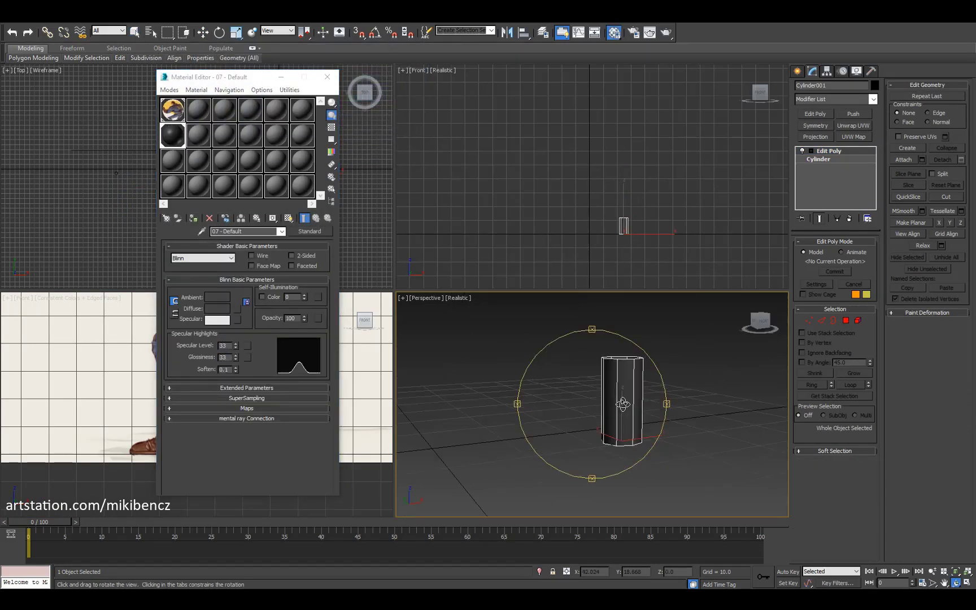
{"action": "middle_click_drag", "start_coordinate": [554, 367], "coordinate": [512, 356], "text": "alt"}
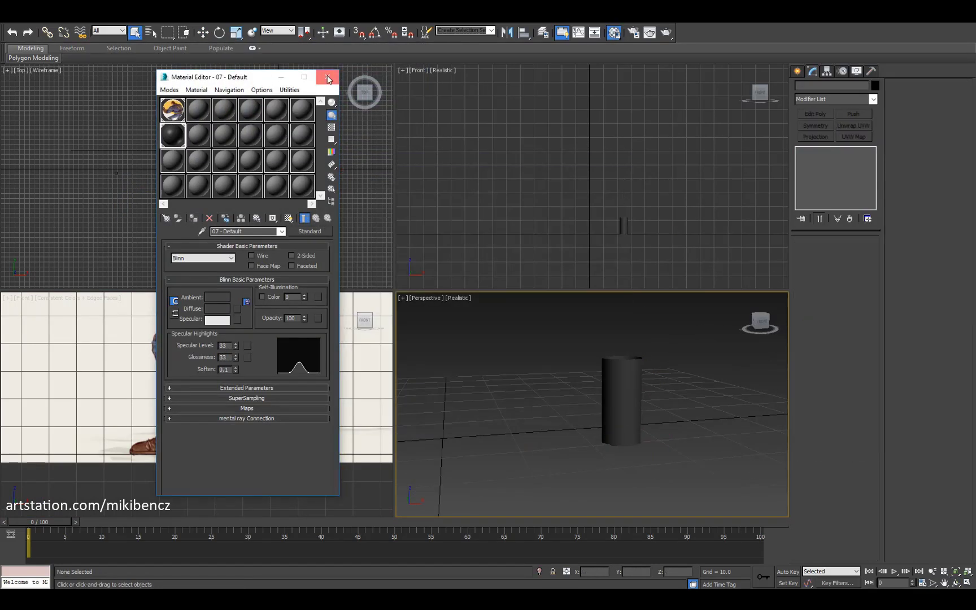
{"action": "key", "text": "m"}
Step: Try to extend two edges of the cylinder's bottom rim outward as the start of the boot's toe
{"action": "key", "text": "ctrl+r"}
{"action": "key", "text": "q"}
{"action": "key", "text": "F4"}
{"action": "key", "text": "2"}
{"action": "scroll", "coordinate": [198, 384], "scroll_direction": "up", "scroll_amount": 3}
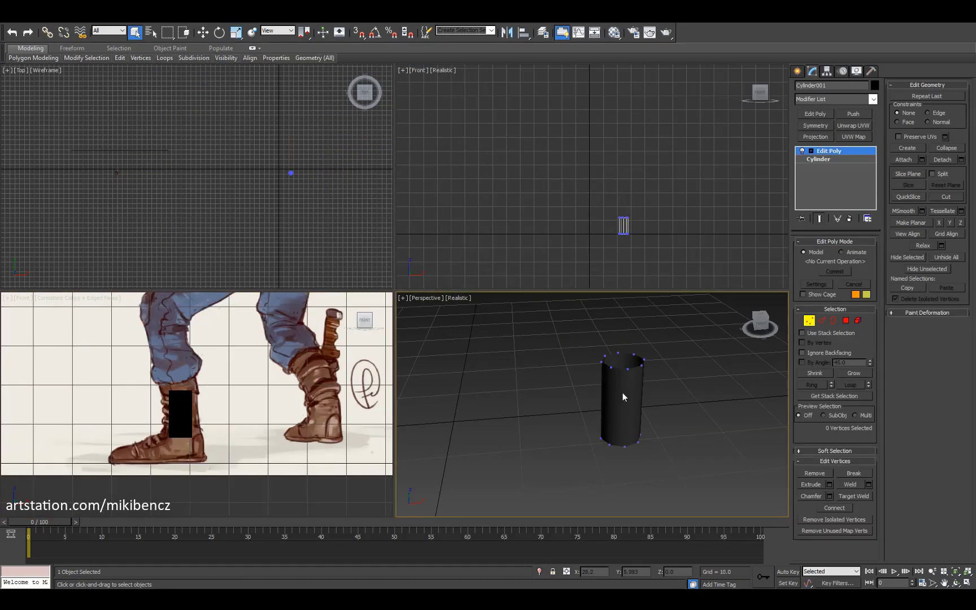
{"action": "left_click", "coordinate": [629, 446]}
{"action": "left_click", "coordinate": [629, 446], "text": "ctrl"}
{"action": "key", "text": "w"}
{"action": "middle_click_drag", "start_coordinate": [629, 446], "coordinate": [565, 395], "text": "alt"}
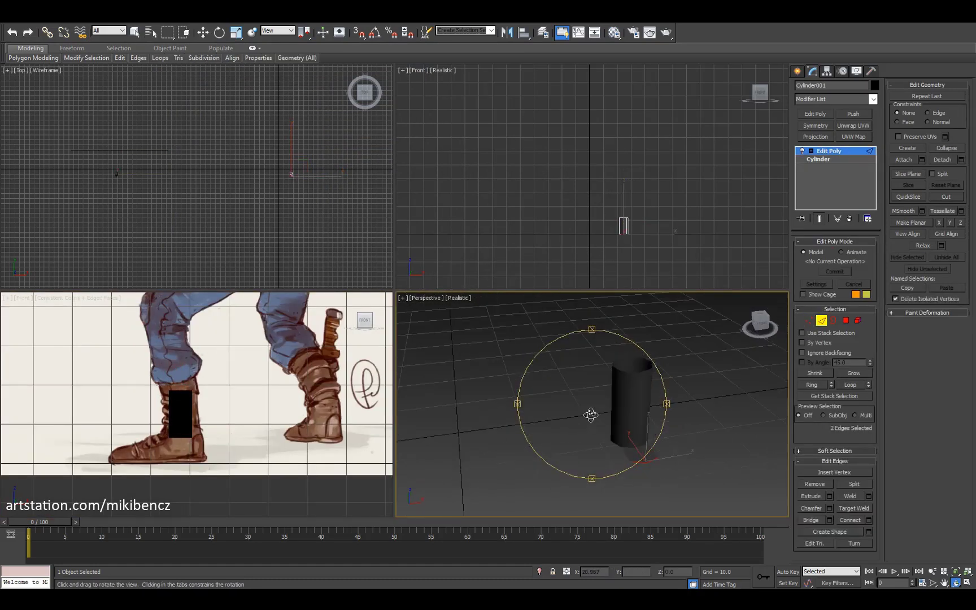
Step: Set the perspective viewport's background to a solid color
{"action": "key", "text": "ctrl+d"}
{"action": "left_click", "coordinate": [436, 305]}
{"action": "left_click", "coordinate": [458, 298]}
{"action": "mouse_move", "coordinate": [497, 470]}
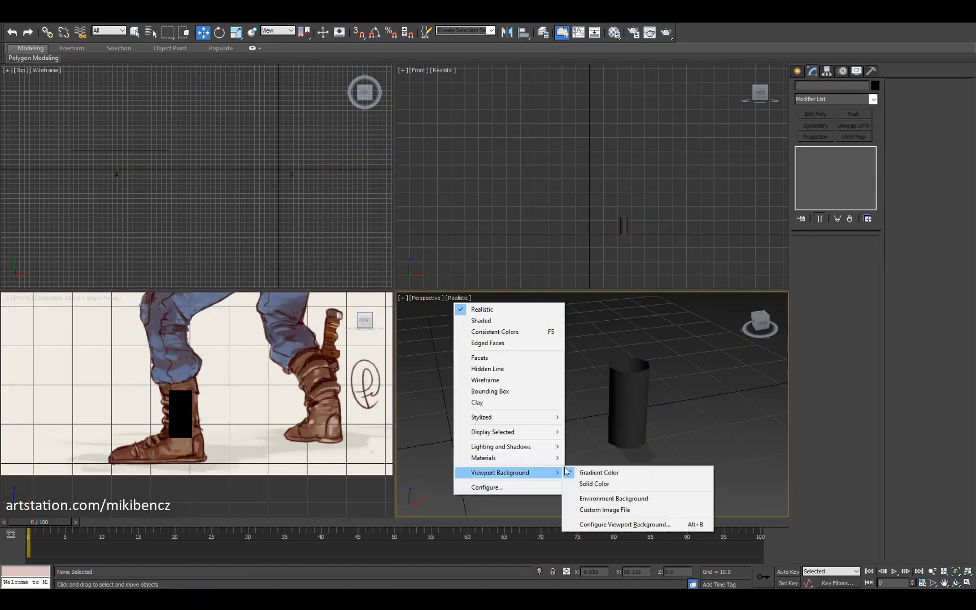
{"action": "left_click", "coordinate": [593, 484]}
Step: Rotate the cloned cylinder with angle snap so its toe extension points the same way as the painted boot
{"action": "key", "text": "ctrl+z"}
{"action": "key", "text": "z"}
{"action": "key", "text": "e"}
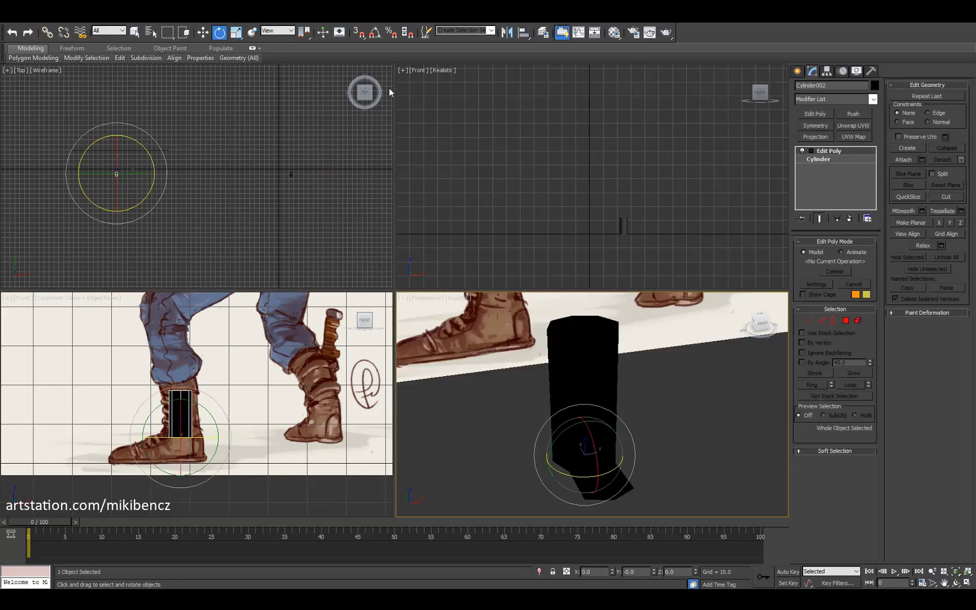
{"action": "scroll", "coordinate": [186, 424], "scroll_direction": "up", "scroll_amount": 3}
Step: Remove the toe extension, and scale and tilt the cylinder's open ends to match the painted boot shaft
{"action": "key", "text": "4"}
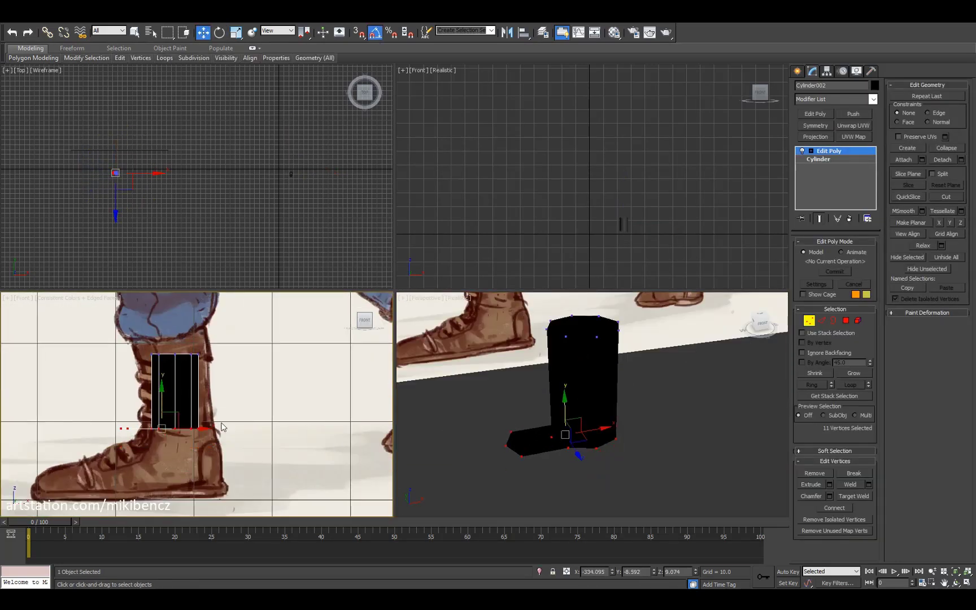
{"action": "key", "text": "r"}
{"action": "left_click_drag", "start_coordinate": [502, 484], "coordinate": [515, 455]}
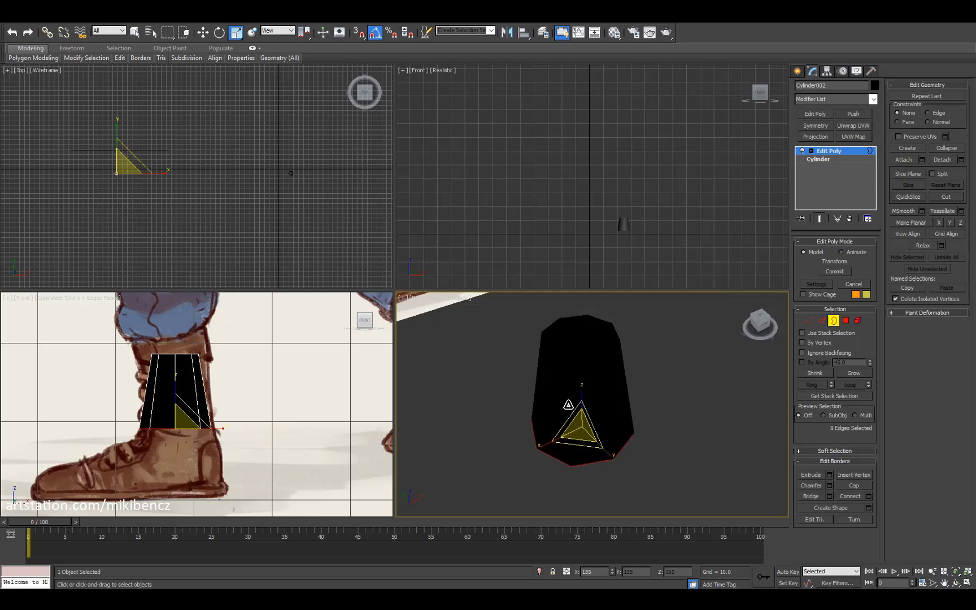
{"action": "left_click", "coordinate": [571, 337]}
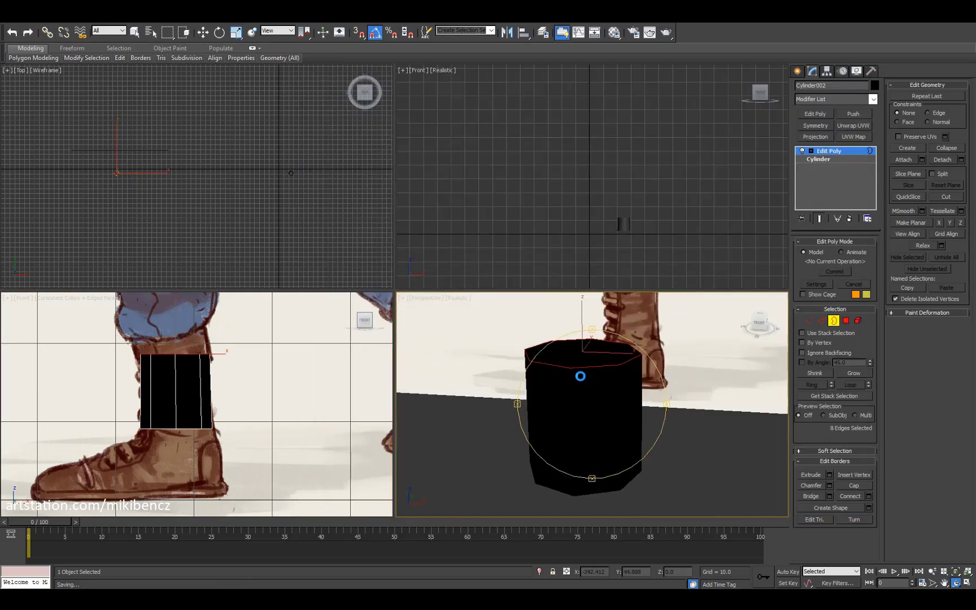
{"action": "right_click", "coordinate": [205, 331]}
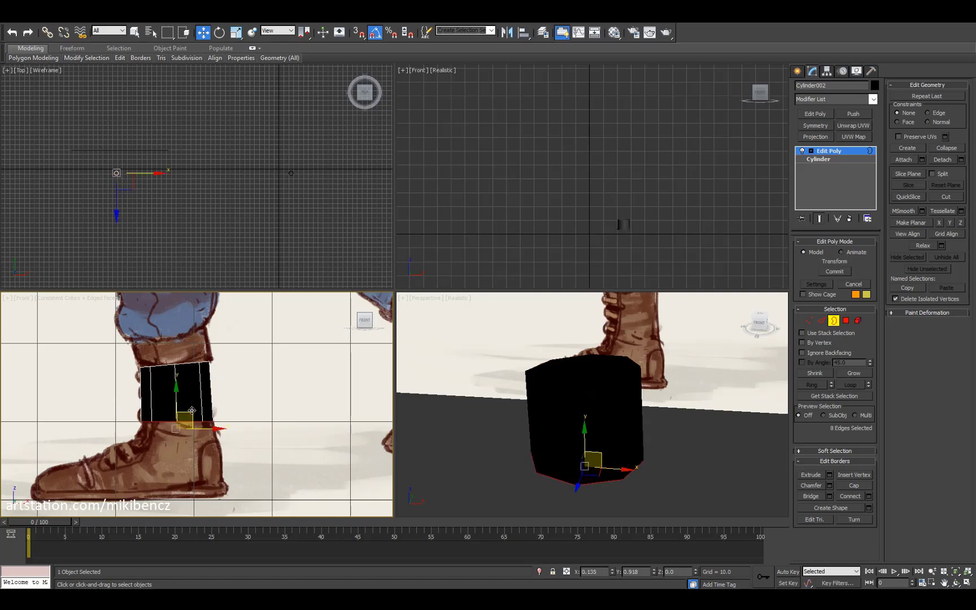
Step: Assign the dark material to the cloned cylinder and lighten its diffuse color to a medium grey
{"action": "middle_click_drag", "start_coordinate": [621, 429], "coordinate": [653, 425], "text": "alt"}
{"action": "key", "text": "3"}
{"action": "key", "text": "m"}
{"action": "left_click", "coordinate": [217, 308]}
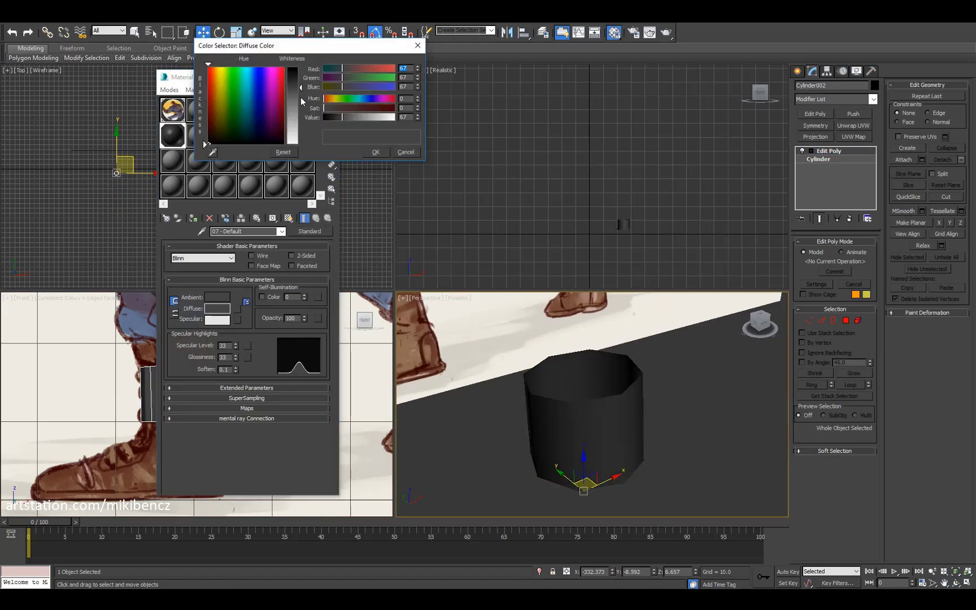
{"action": "left_click_drag", "start_coordinate": [307, 85], "coordinate": [308, 118]}
{"action": "left_click", "coordinate": [391, 162]}
{"action": "left_click", "coordinate": [328, 75]}
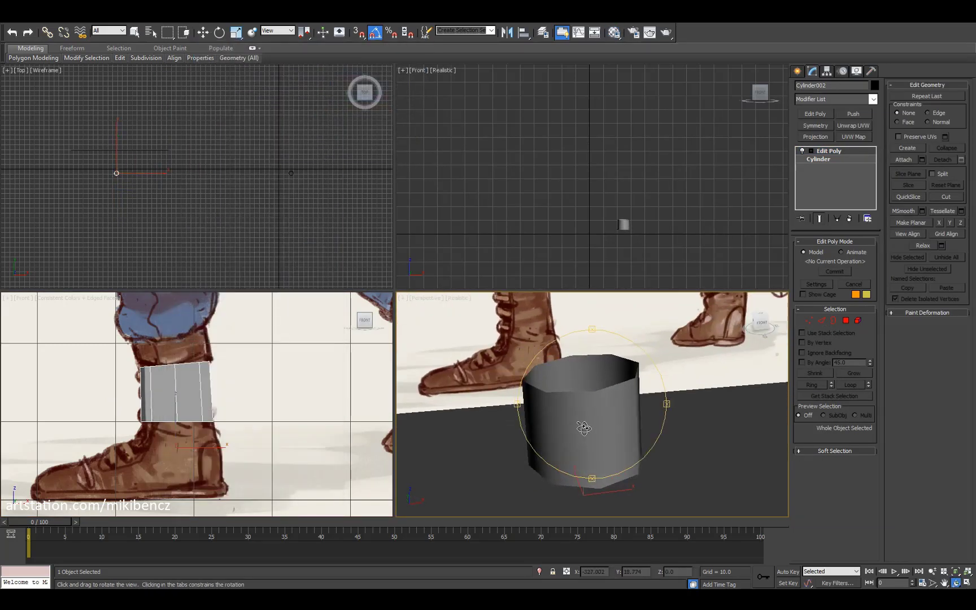
Step: Add a horizontal edge loop around the middle of the boot shaft and scale it to the drawing
{"action": "key", "text": "2"}
{"action": "double_click", "coordinate": [212, 393]}
{"action": "key", "text": "r"}
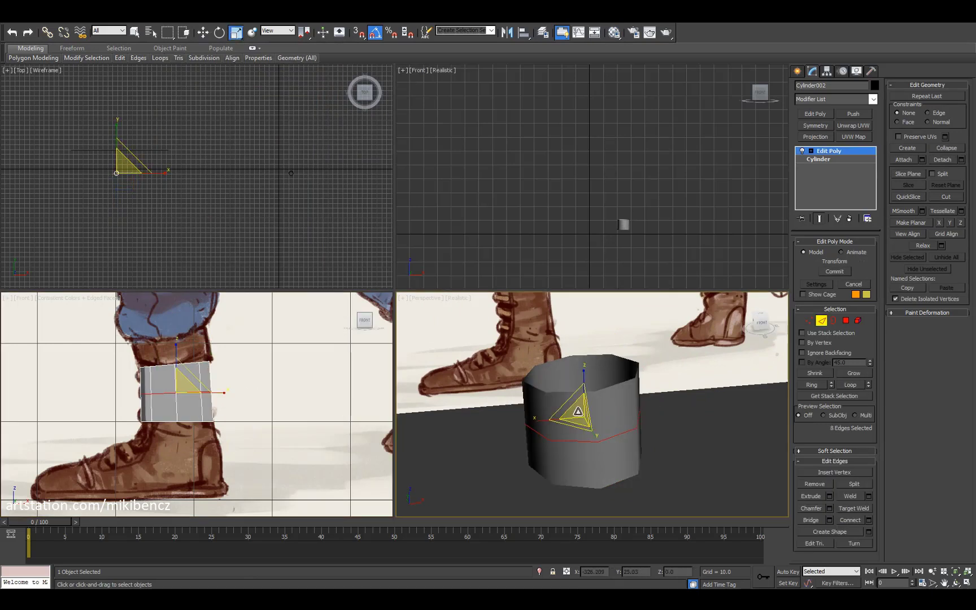
Step: Extrude the shaft's top border outward into a flange and upward to form the boot's cuff
{"action": "key", "text": "3"}
{"action": "left_click_drag", "start_coordinate": [570, 377], "coordinate": [572, 361]}
{"action": "key", "text": "w"}
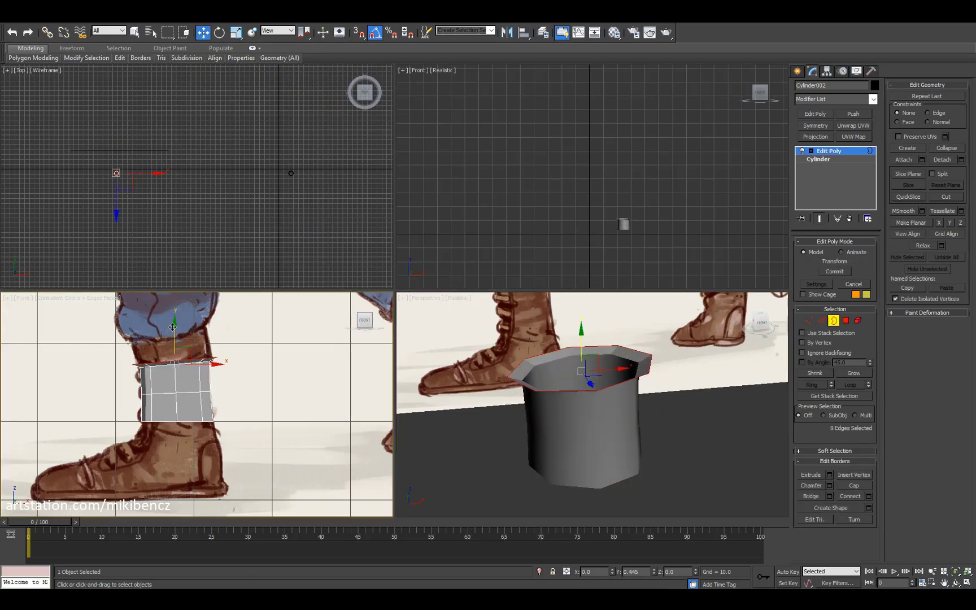
{"action": "key", "text": "w"}
{"action": "left_click_drag", "start_coordinate": [189, 346], "coordinate": [189, 321], "text": "shift"}
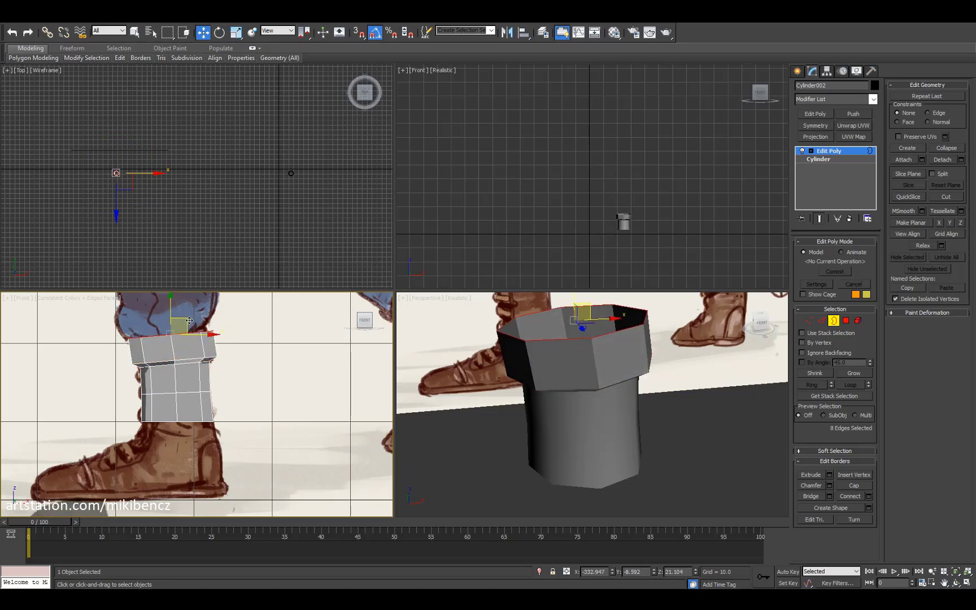
Step: Extrude the cuff's top border inward to give the cuff a thick rim
{"action": "middle_click_drag", "start_coordinate": [587, 396], "coordinate": [592, 361], "text": "alt"}
{"action": "key", "text": "r"}
{"action": "left_click_drag", "start_coordinate": [573, 339], "coordinate": [565, 351], "text": "shift"}
{"action": "key", "text": "w"}
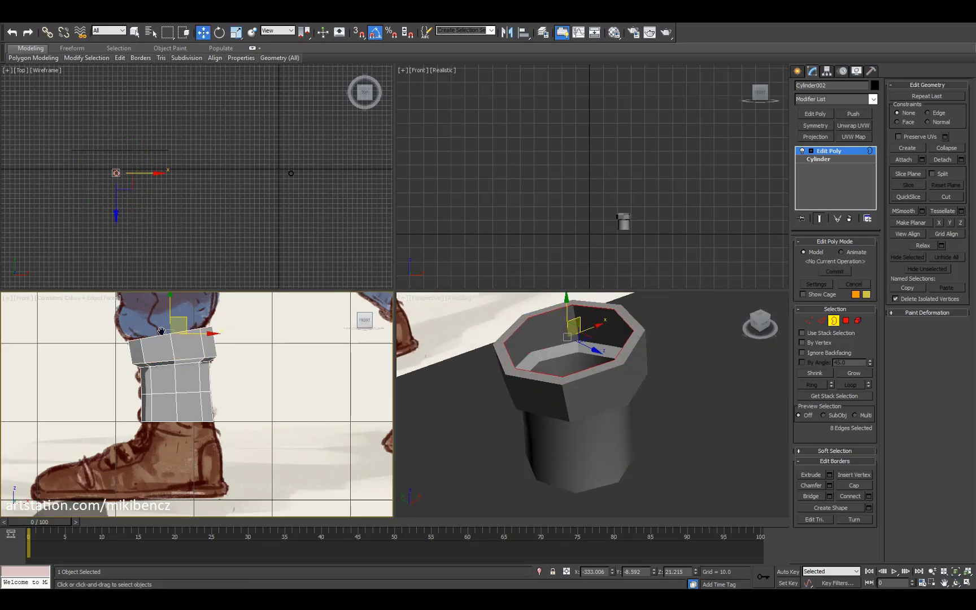
Step: Clone the four front polygons of the boot shaft down onto the drawn instep and rotate the copy to follow its slope
{"action": "scroll", "coordinate": [188, 353], "scroll_direction": "up", "scroll_amount": 2}
{"action": "scroll", "coordinate": [244, 386], "scroll_direction": "down", "scroll_amount": 2}
{"action": "middle_click_drag", "start_coordinate": [563, 417], "coordinate": [525, 418], "text": "alt"}
{"action": "key", "text": "w"}
{"action": "left_click", "coordinate": [272, 395]}
{"action": "key", "text": "4"}
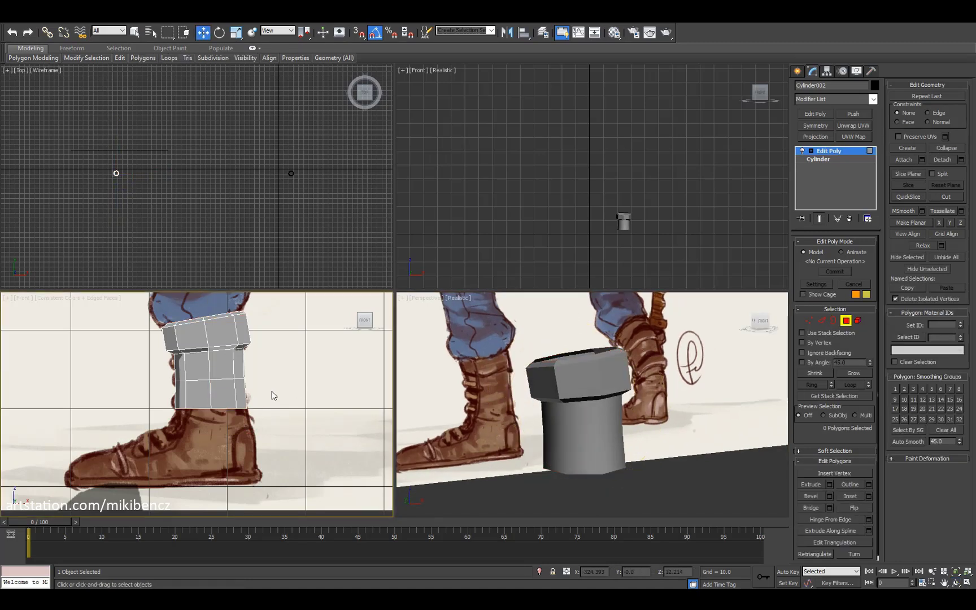
{"action": "left_click_drag", "start_coordinate": [207, 384], "coordinate": [183, 434], "text": "shift"}
{"action": "left_click", "coordinate": [531, 307]}
{"action": "key", "text": "e"}
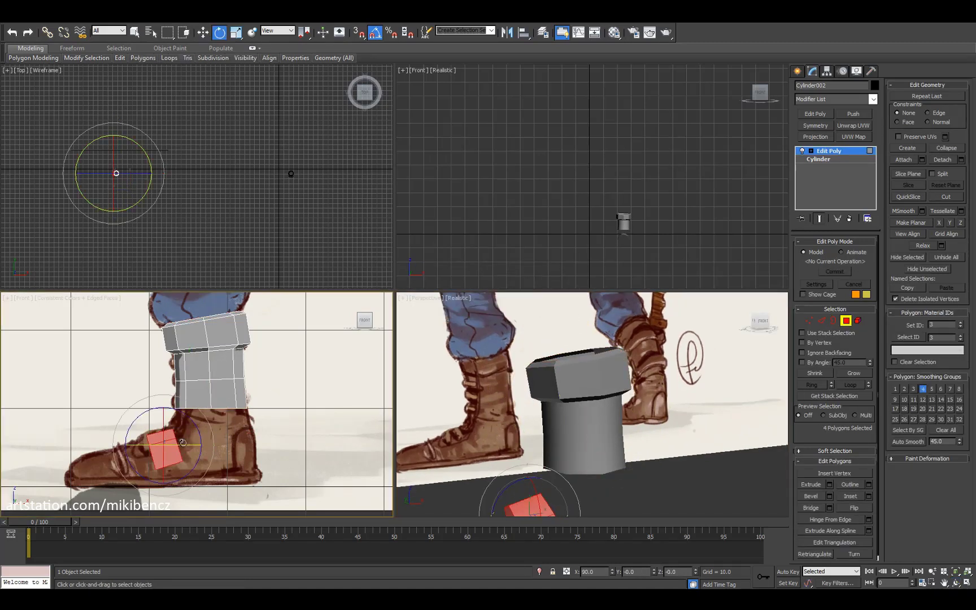
{"action": "middle_click_drag", "start_coordinate": [607, 432], "coordinate": [627, 398], "text": "alt"}
Step: Extrude the front edges of the instep piece toward the toe along the drawing
{"action": "key", "text": "2"}
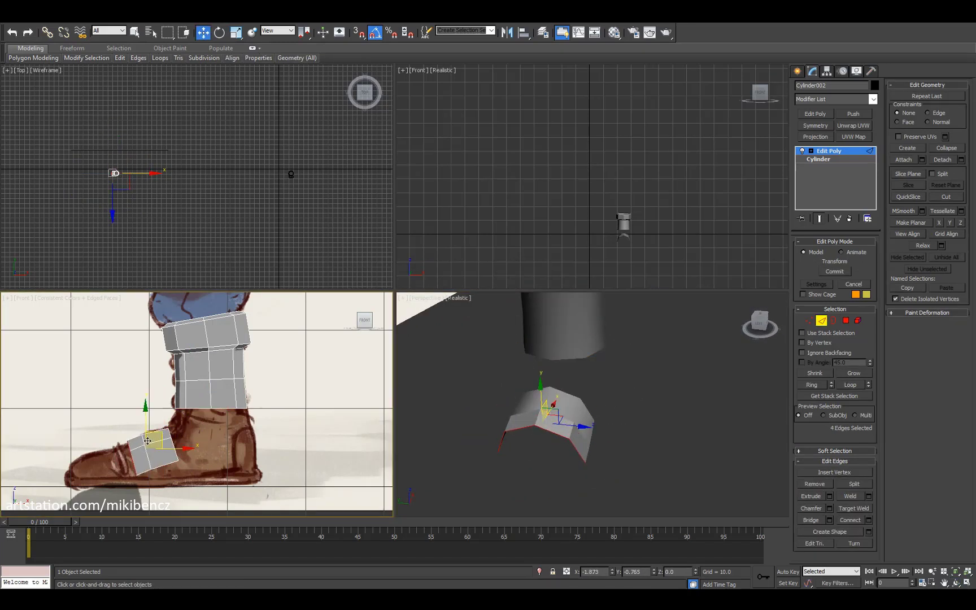
{"action": "left_click_drag", "start_coordinate": [147, 440], "coordinate": [163, 454]}
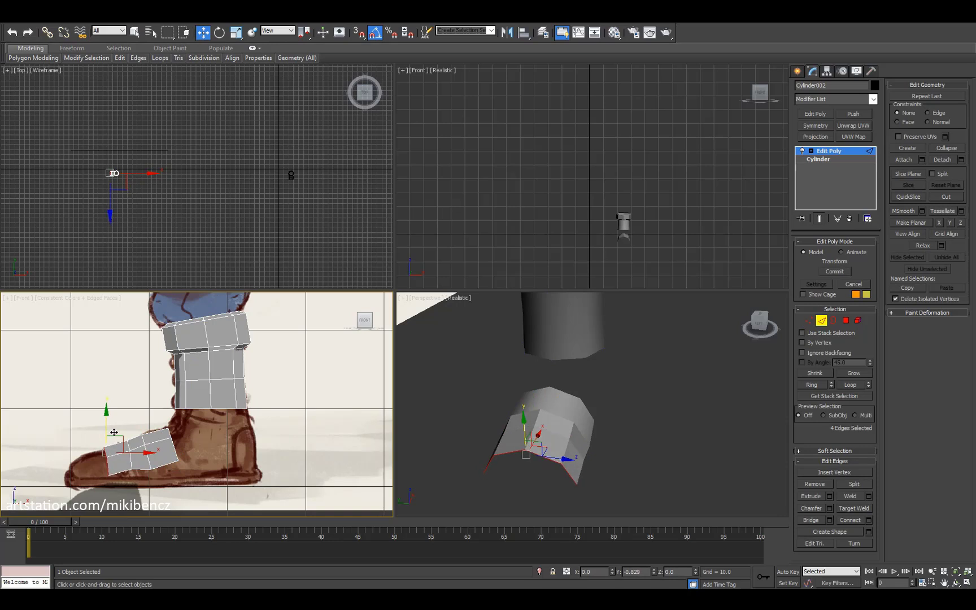
{"action": "key", "text": "1"}
{"action": "scroll", "coordinate": [131, 391], "scroll_direction": "up", "scroll_amount": 3}
{"action": "scroll", "coordinate": [162, 387], "scroll_direction": "down", "scroll_amount": 3}
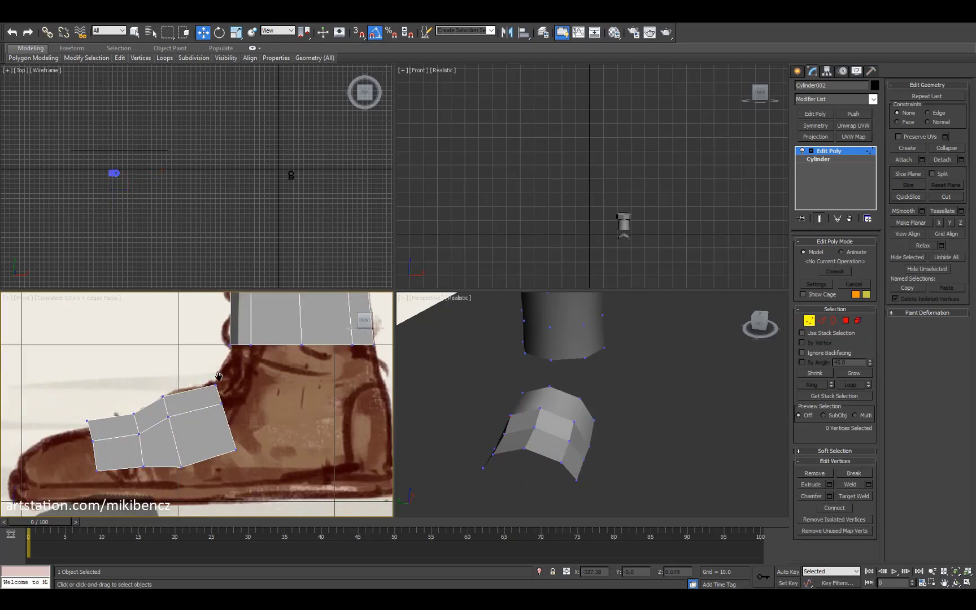
Step: Extrude the foot strip's front edges out to the toe tip, tapering and lowering them to match the drawing
{"action": "key", "text": "2"}
{"action": "key", "text": "r"}
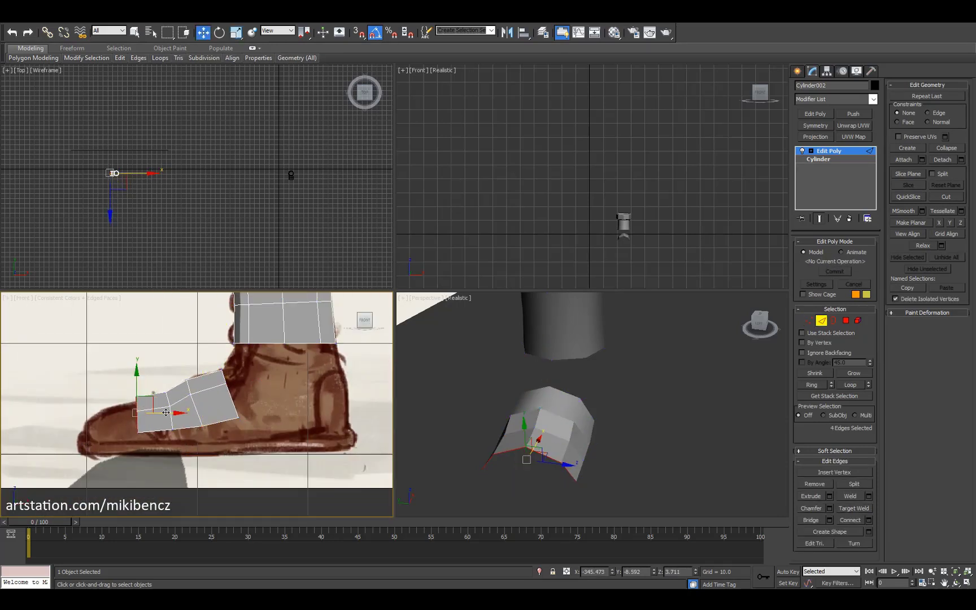
{"action": "key", "text": "r"}
{"action": "right_click", "coordinate": [100, 396]}
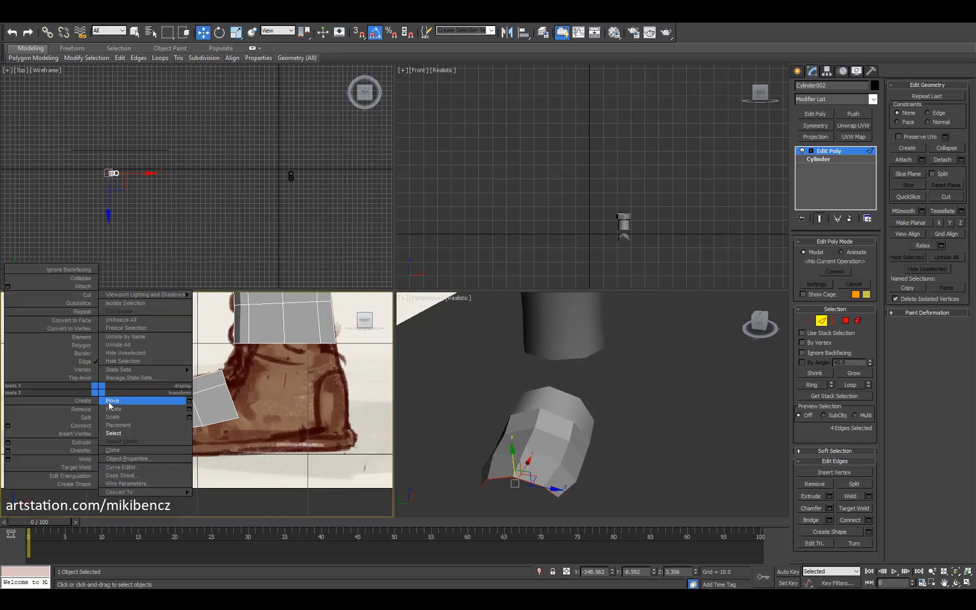
{"action": "left_click", "coordinate": [153, 399]}
{"action": "scroll", "coordinate": [191, 391], "scroll_direction": "down", "scroll_amount": 3}
{"action": "scroll", "coordinate": [170, 396], "scroll_direction": "up", "scroll_amount": 4}
{"action": "left_click", "coordinate": [138, 390]}
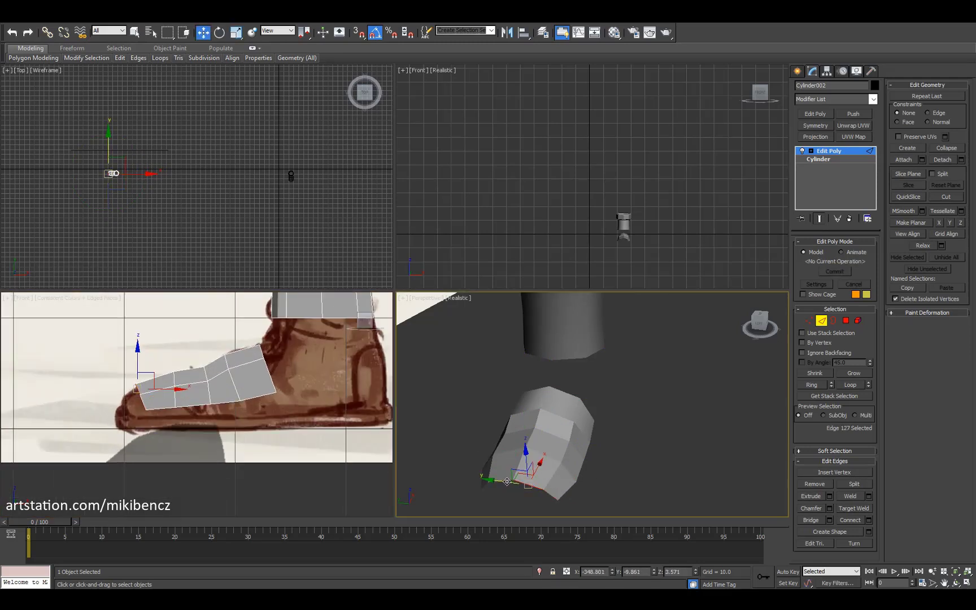
{"action": "left_click_drag", "start_coordinate": [138, 391], "coordinate": [140, 396]}
{"action": "key", "text": "w"}
{"action": "left_click", "coordinate": [68, 298]}
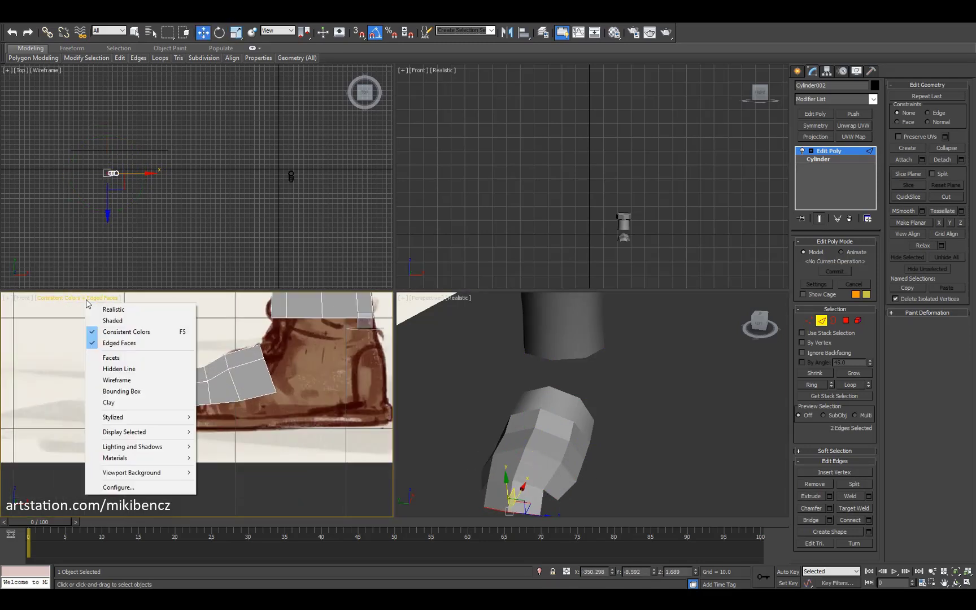
{"action": "left_click", "coordinate": [237, 494]}
Step: Scale a foot edge loop to 95% across its width and adjust the toe vertices to taper the foot
{"action": "key", "text": "1"}
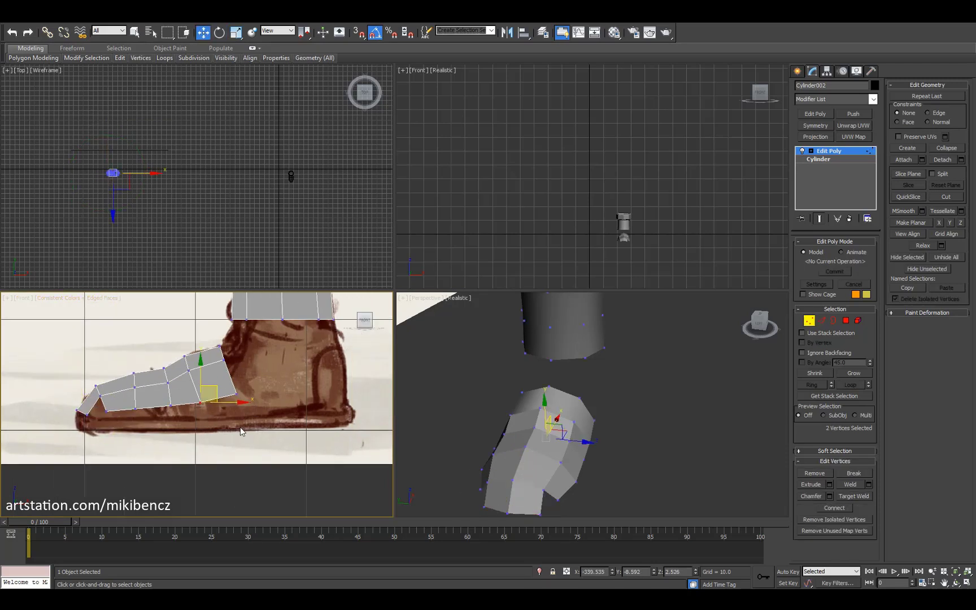
{"action": "middle_click_drag", "start_coordinate": [240, 427], "coordinate": [157, 444]}
{"action": "middle_click_drag", "start_coordinate": [567, 418], "coordinate": [587, 429], "text": "alt"}
{"action": "key", "text": "2"}
{"action": "key", "text": "F4"}
{"action": "key", "text": "r"}
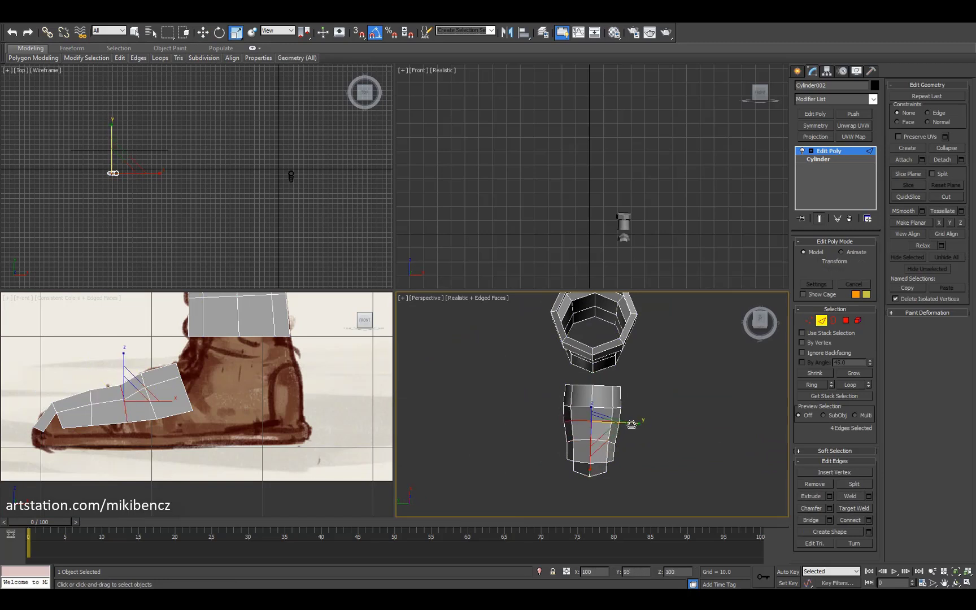
{"action": "key", "text": "1"}
{"action": "left_click_drag", "start_coordinate": [626, 491], "coordinate": [546, 461]}
{"action": "key", "text": "2"}
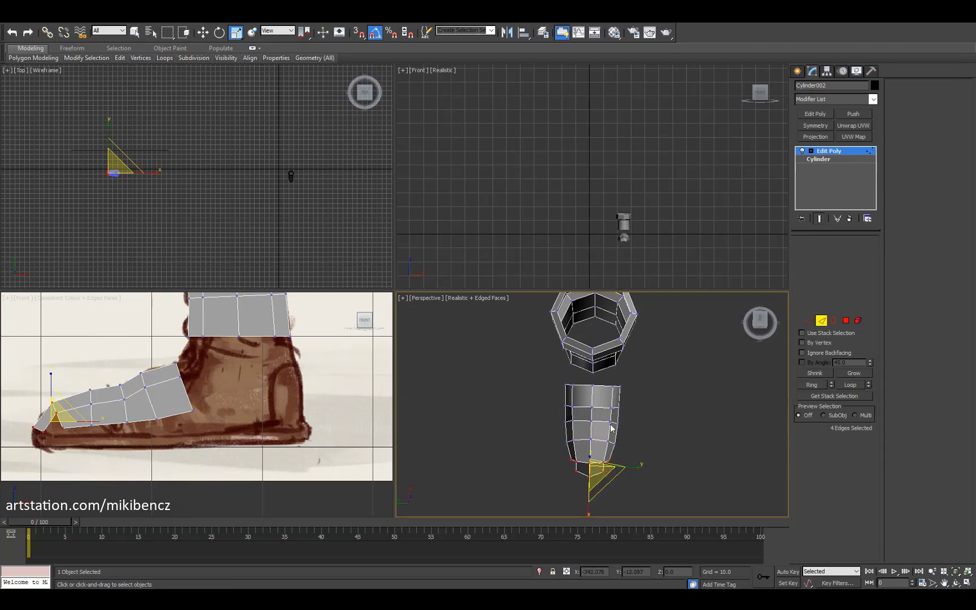
Step: Extrude the shaft's bottom border downward and remove the side polygons, leaving angled flaps at the front and back
{"action": "key", "text": "w"}
{"action": "key", "text": "5"}
{"action": "key", "text": "e"}
{"action": "middle_click_drag", "start_coordinate": [600, 406], "coordinate": [633, 418], "text": "alt"}
{"action": "key", "text": "3"}
{"action": "key", "text": "w"}
{"action": "middle_click_drag", "start_coordinate": [274, 380], "coordinate": [266, 394]}
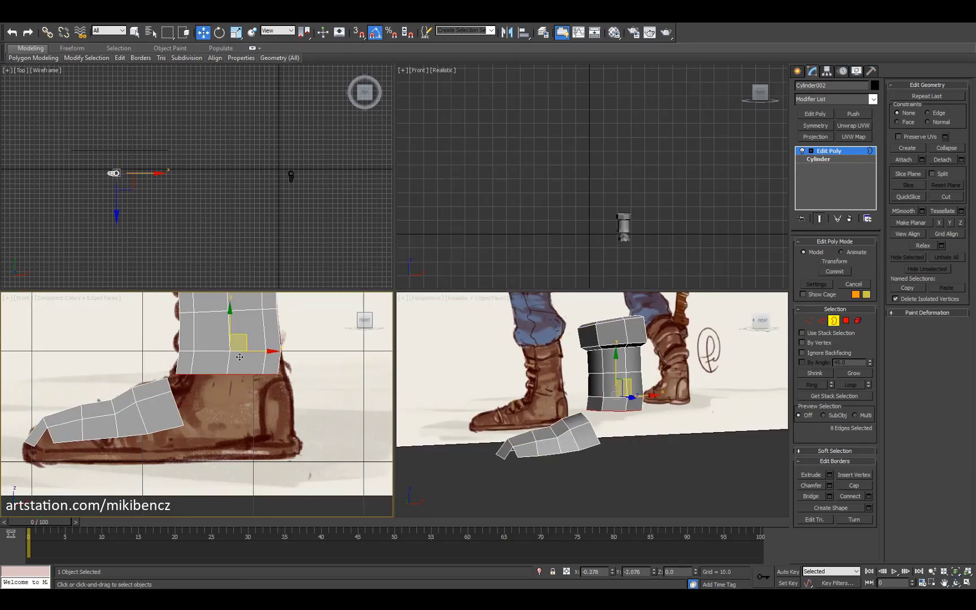
{"action": "key", "text": "1"}
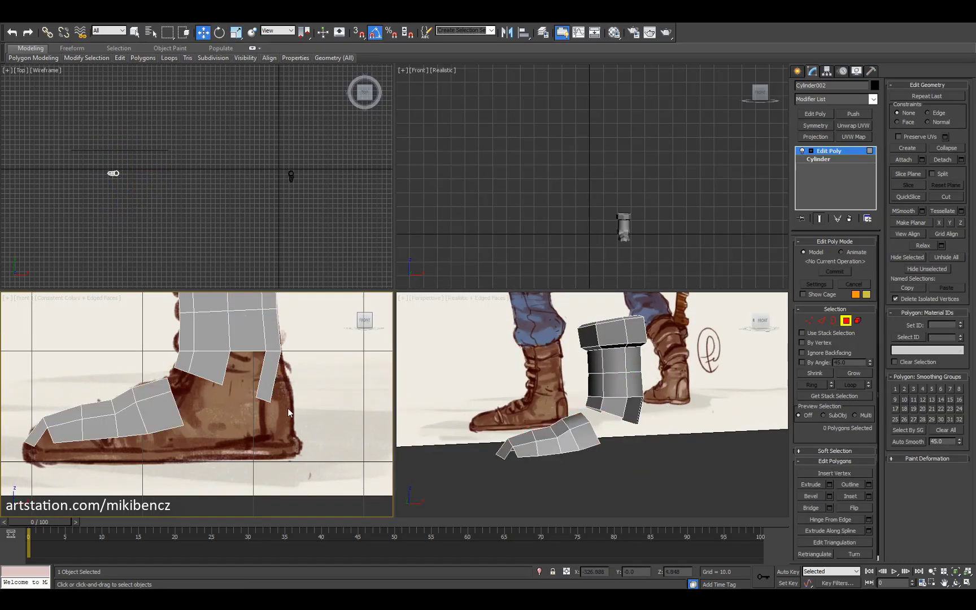
Step: Extend the back flap down to the heel and reshape the front flap over the ankle
{"action": "left_click_drag", "start_coordinate": [266, 405], "coordinate": [297, 378]}
{"action": "key", "text": "2"}
{"action": "middle_click_drag", "start_coordinate": [564, 407], "coordinate": [652, 418], "text": "alt"}
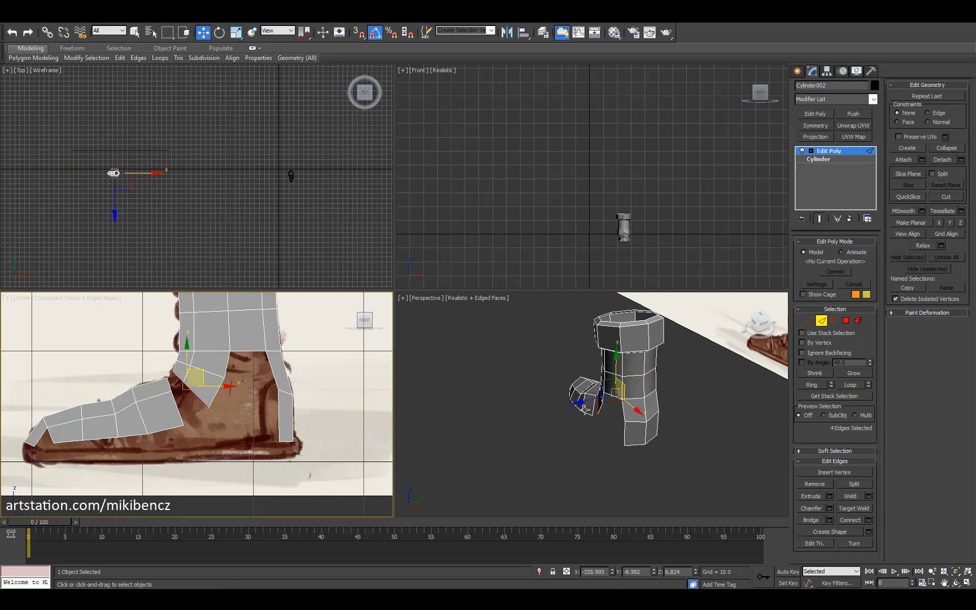
Step: Adjust the toe vertices to round the tip and cut an extra edge across the toe
{"action": "key", "text": "1"}
{"action": "scroll", "coordinate": [585, 408], "scroll_direction": "up", "scroll_amount": 4}
{"action": "middle_click_drag", "start_coordinate": [584, 408], "coordinate": [520, 418], "text": "alt"}
{"action": "left_click_drag", "start_coordinate": [480, 417], "coordinate": [525, 452]}
{"action": "key", "text": "w"}
{"action": "middle_click_drag", "start_coordinate": [525, 446], "coordinate": [562, 468], "text": "alt"}
{"action": "left_click", "coordinate": [598, 446]}
{"action": "middle_click_drag", "start_coordinate": [561, 424], "coordinate": [593, 450], "text": "alt"}
{"action": "left_click", "coordinate": [592, 450]}
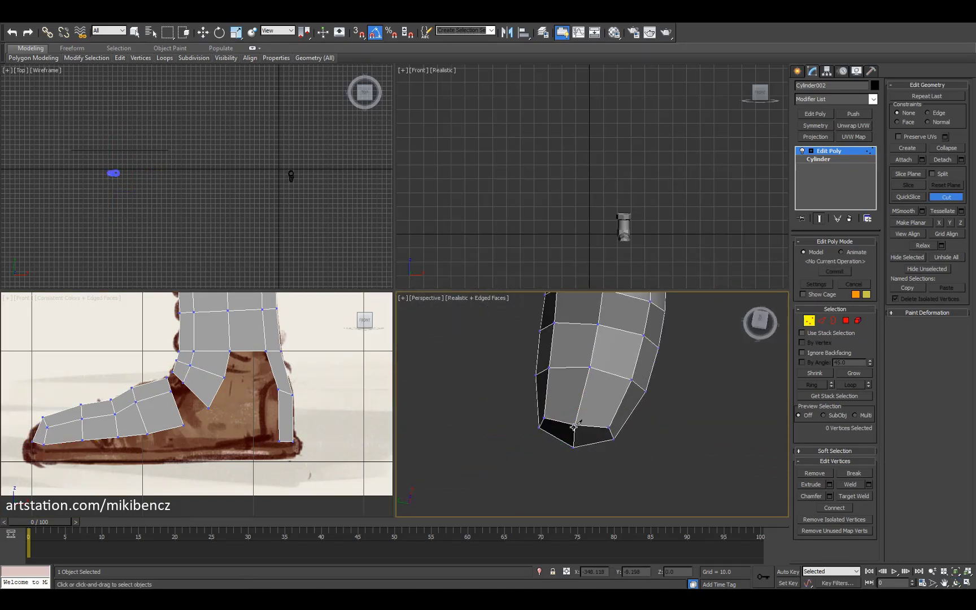
Step: Extend the sides of the foot down by levelling its bottom vertices with the top of the drawn sole
{"action": "key", "text": "w"}
{"action": "middle_click_drag", "start_coordinate": [608, 412], "coordinate": [588, 404], "text": "alt"}
{"action": "right_click", "coordinate": [128, 487]}
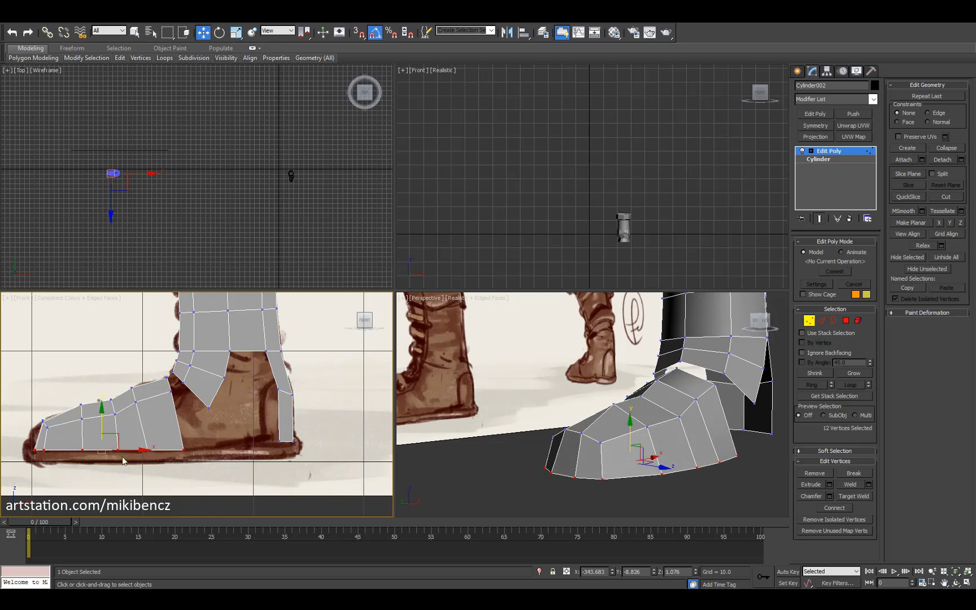
{"action": "key", "text": "2"}
{"action": "key", "text": "1"}
Step: Add a lengthwise edge loop along both sides of the foot and adjust the instep vertices
{"action": "middle_click_drag", "start_coordinate": [619, 429], "coordinate": [506, 428], "text": "alt"}
{"action": "key", "text": "2"}
{"action": "key", "text": "1"}
{"action": "scroll", "coordinate": [171, 379], "scroll_direction": "up", "scroll_amount": 3}
{"action": "left_click_drag", "start_coordinate": [164, 370], "coordinate": [171, 379]}
{"action": "key", "text": "2"}
{"action": "middle_click_drag", "start_coordinate": [559, 421], "coordinate": [567, 413], "text": "alt"}
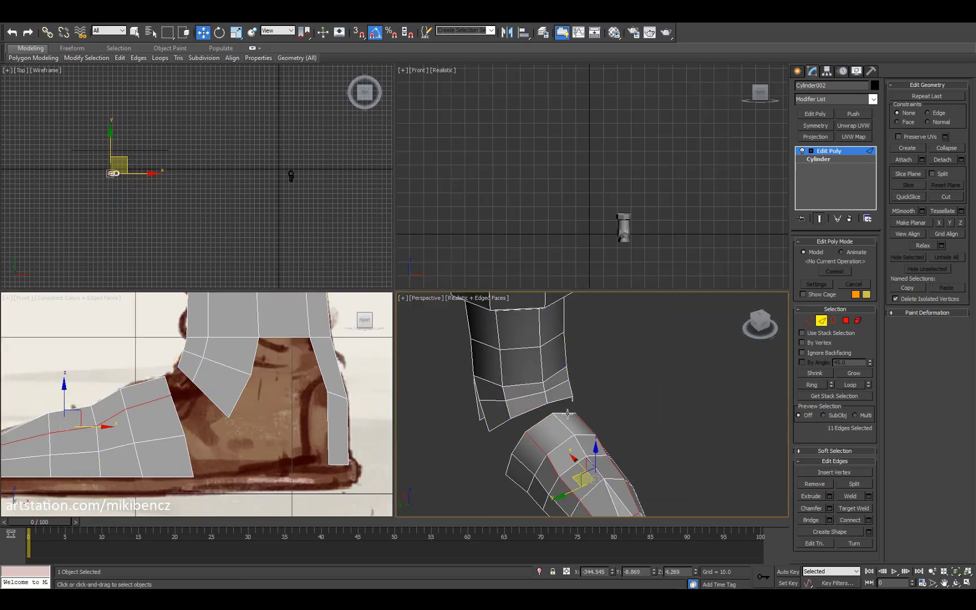
Step: Join the ankle flap to the instep and extend the foot's rear side edges back to the heel
{"action": "middle_click_drag", "start_coordinate": [624, 454], "coordinate": [605, 436], "text": "alt"}
{"action": "key", "text": "q"}
{"action": "left_click", "coordinate": [560, 465]}
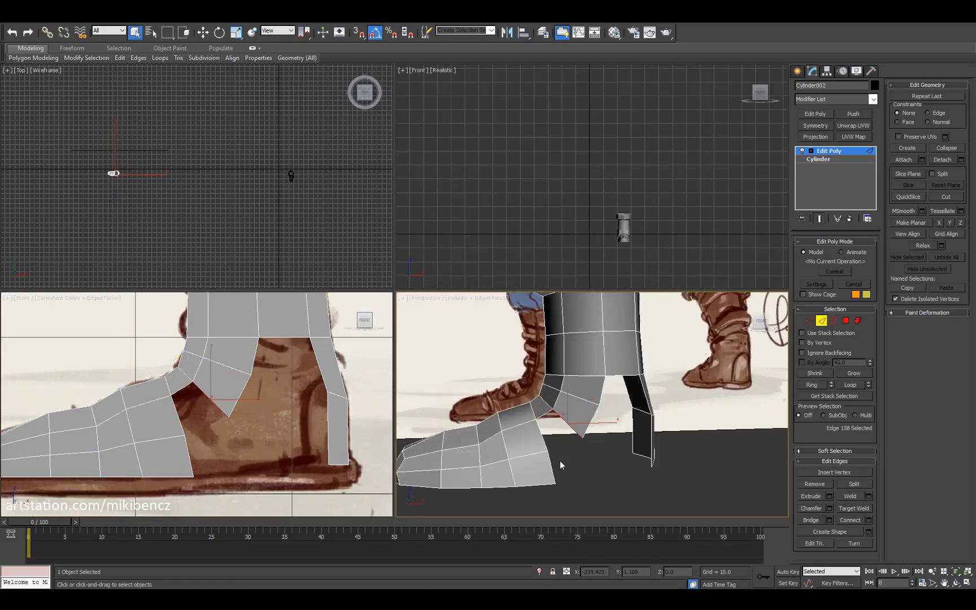
{"action": "left_click_drag", "start_coordinate": [223, 460], "coordinate": [330, 396]}
{"action": "key", "text": "1"}
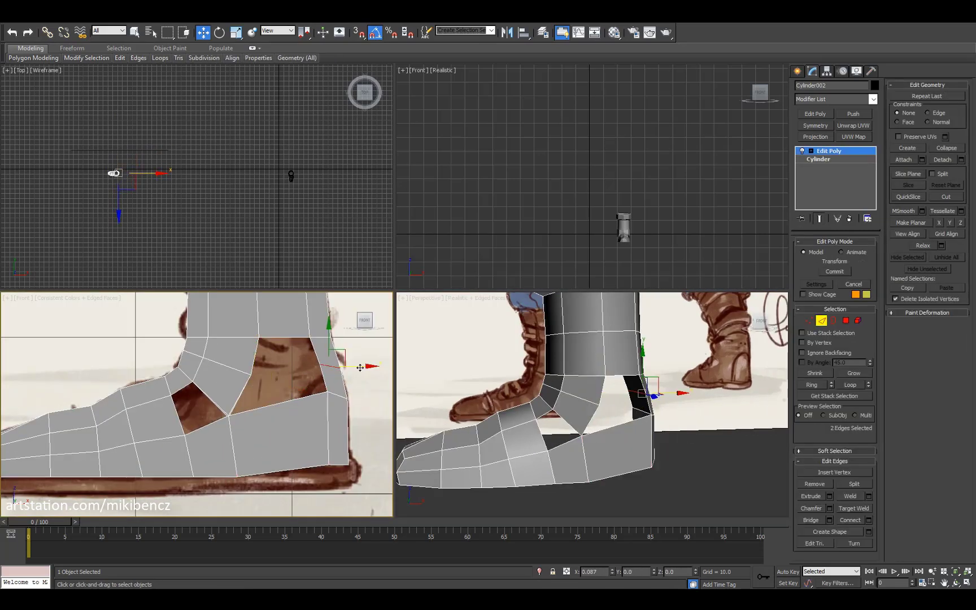
Step: Cap the open hole on the outer side of the ankle and connect its vertices to the surrounding edges
{"action": "middle_click_drag", "start_coordinate": [565, 429], "coordinate": [644, 407], "text": "alt"}
{"action": "right_click", "coordinate": [643, 406]}
{"action": "left_click", "coordinate": [593, 446]}
{"action": "key", "text": "F3"}
{"action": "key", "text": "F3"}
{"action": "right_click", "coordinate": [621, 446]}
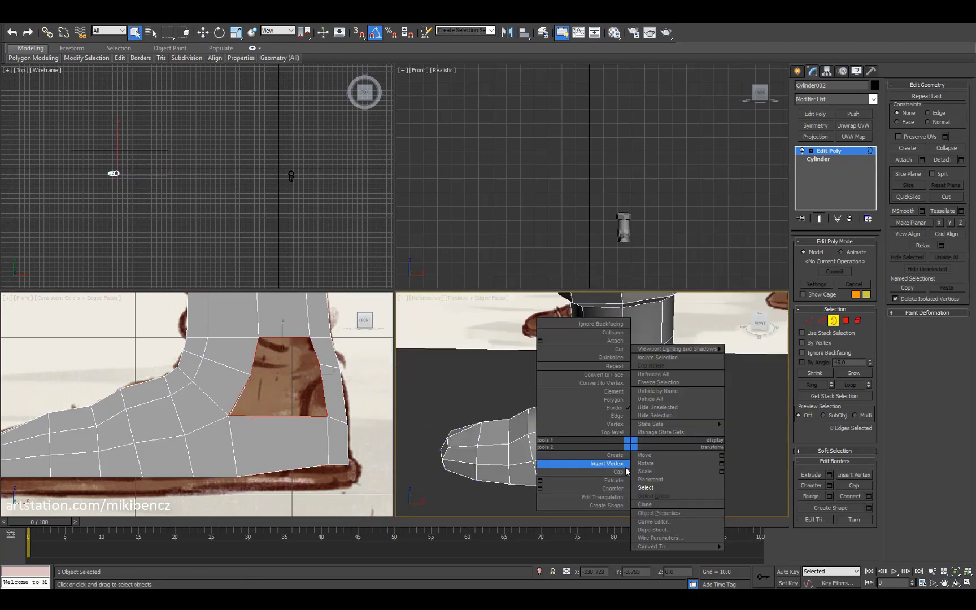
{"action": "left_click", "coordinate": [581, 462]}
{"action": "middle_click_drag", "start_coordinate": [666, 414], "coordinate": [621, 429], "text": "alt"}
{"action": "scroll", "coordinate": [226, 423], "scroll_direction": "down", "scroll_amount": 2}
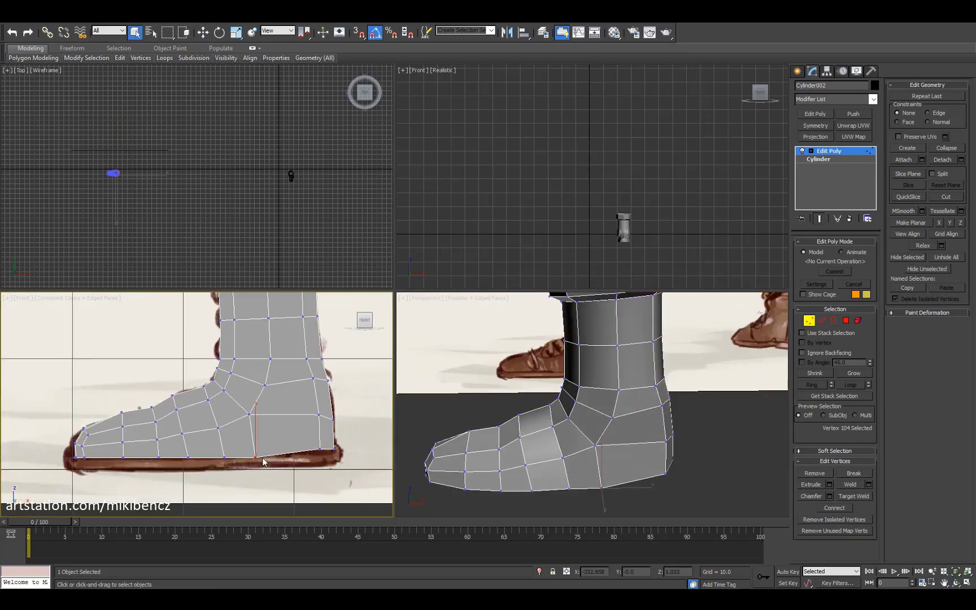
Step: Flatten the boot's bottom vertices to the sole line and adjust the ring of edges around the ankle
{"action": "left_click_drag", "start_coordinate": [74, 443], "coordinate": [332, 496]}
{"action": "middle_click_drag", "start_coordinate": [564, 395], "coordinate": [558, 431], "text": "alt"}
{"action": "scroll", "coordinate": [197, 423], "scroll_direction": "down", "scroll_amount": 4}
{"action": "key", "text": "2"}
{"action": "key", "text": "r"}
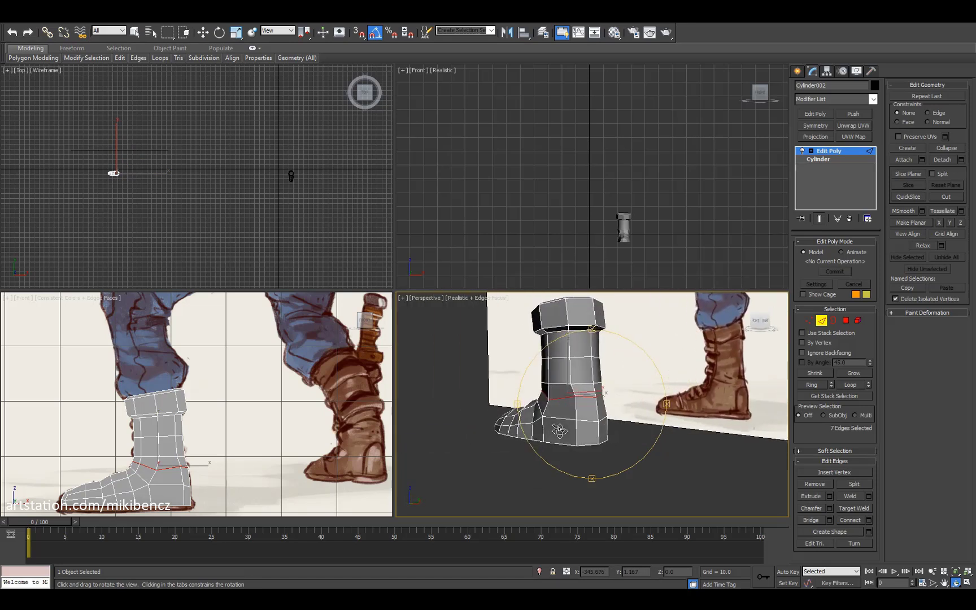
Step: Try shifting the side vertices above the heel in an enlarged front view
{"action": "key", "text": "1"}
{"action": "key", "text": "alt+w"}
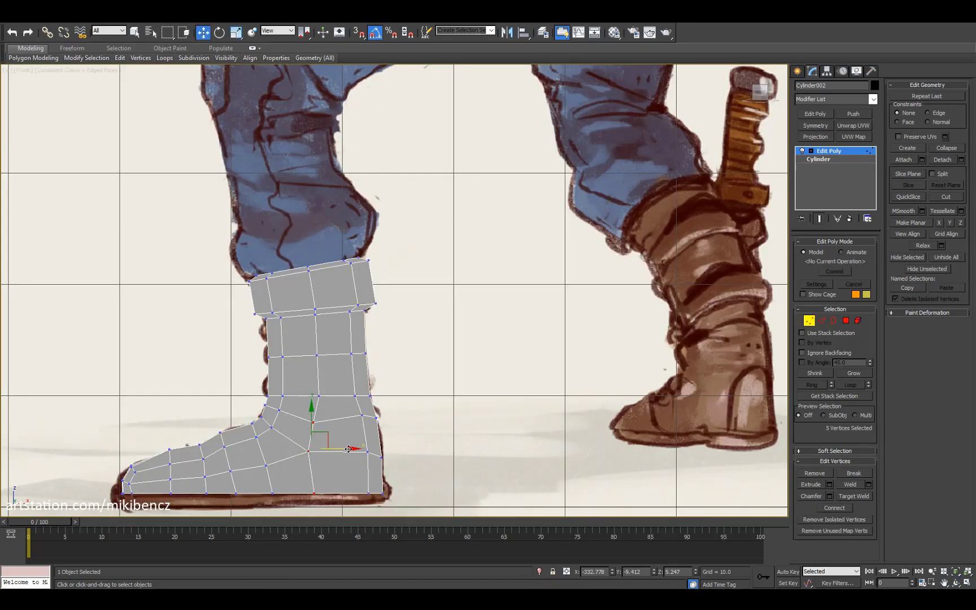
{"action": "key", "text": "ctrl+z"}
{"action": "key", "text": "ctrl+z"}
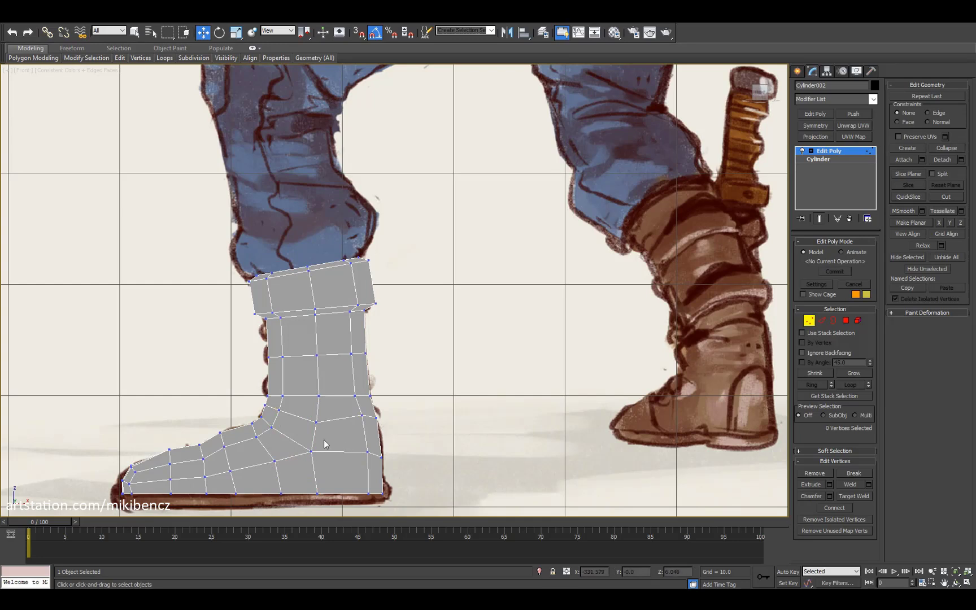
Step: Bridge the open edges between heel, ankle and foot on the boot's inner side and select the remaining open border
{"action": "key", "text": "2"}
{"action": "key", "text": "p"}
{"action": "middle_click_drag", "start_coordinate": [316, 357], "coordinate": [497, 289], "text": "alt"}
{"action": "key", "text": "w"}
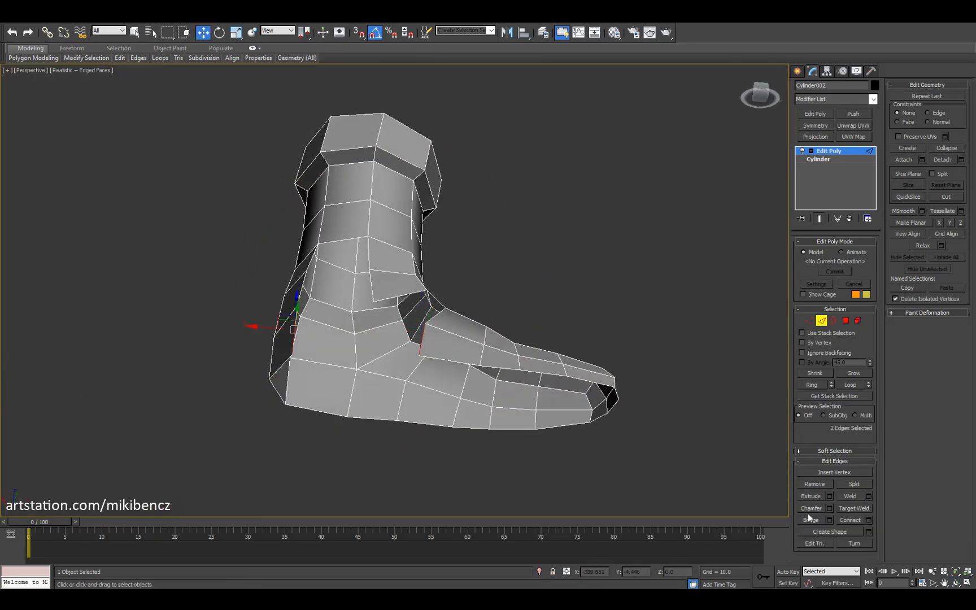
{"action": "middle_click_drag", "start_coordinate": [406, 345], "coordinate": [380, 316], "text": "alt"}
{"action": "left_click", "coordinate": [380, 315]}
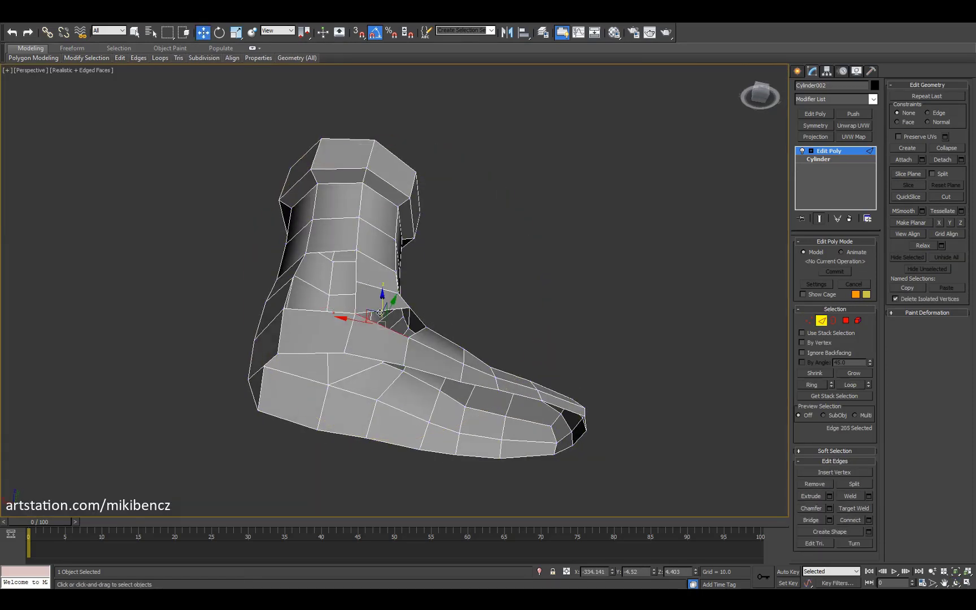
{"action": "key", "text": "1"}
{"action": "key", "text": "F3"}
{"action": "key", "text": "F3"}
{"action": "key", "text": "3"}
{"action": "left_click", "coordinate": [356, 302]}
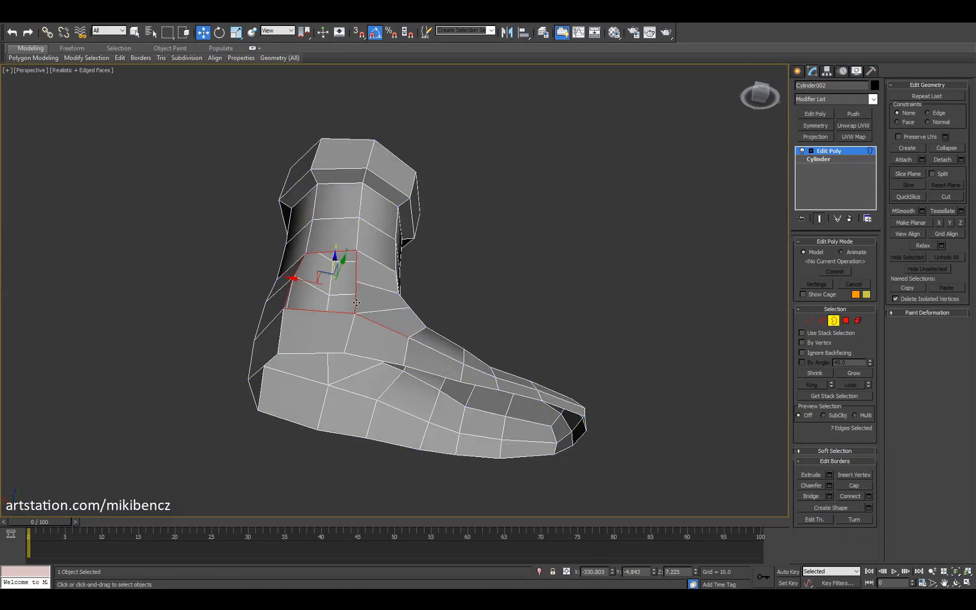
Step: Enable Backface Cull in the concept image plane's object properties
{"action": "scroll", "coordinate": [355, 284], "scroll_direction": "down", "scroll_amount": 3}
{"action": "key", "text": "1"}
{"action": "right_click", "coordinate": [697, 244]}
{"action": "left_click", "coordinate": [734, 311]}
{"action": "left_click", "coordinate": [410, 338]}
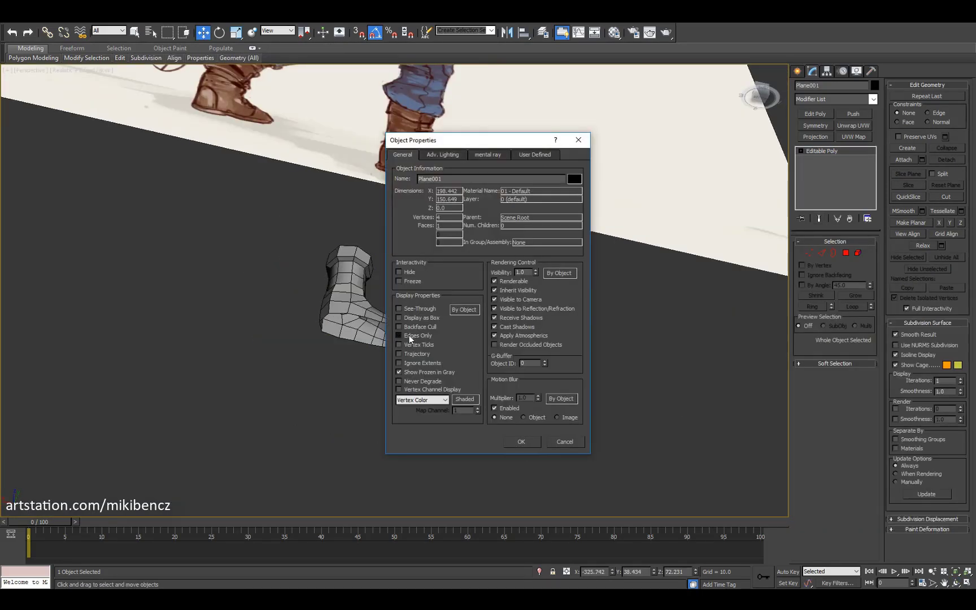
{"action": "left_click", "coordinate": [518, 440]}
Step: Close the remaining gaps on the boot's inner side and smooth its shading
{"action": "key", "text": "ctrl+r"}
{"action": "mouse_move", "coordinate": [431, 278]}
{"action": "left_mouse_down"}
{"action": "mouse_move", "coordinate": [418, 342]}
{"action": "mouse_move", "coordinate": [318, 311]}
{"action": "mouse_move", "coordinate": [543, 339]}
{"action": "mouse_move", "coordinate": [395, 316]}
{"action": "left_mouse_up"}
{"action": "key", "text": "1"}
Step: Select the lower foot vertices and scale them to 115% across the boot's width
{"action": "left_click_drag", "start_coordinate": [261, 359], "coordinate": [420, 394]}
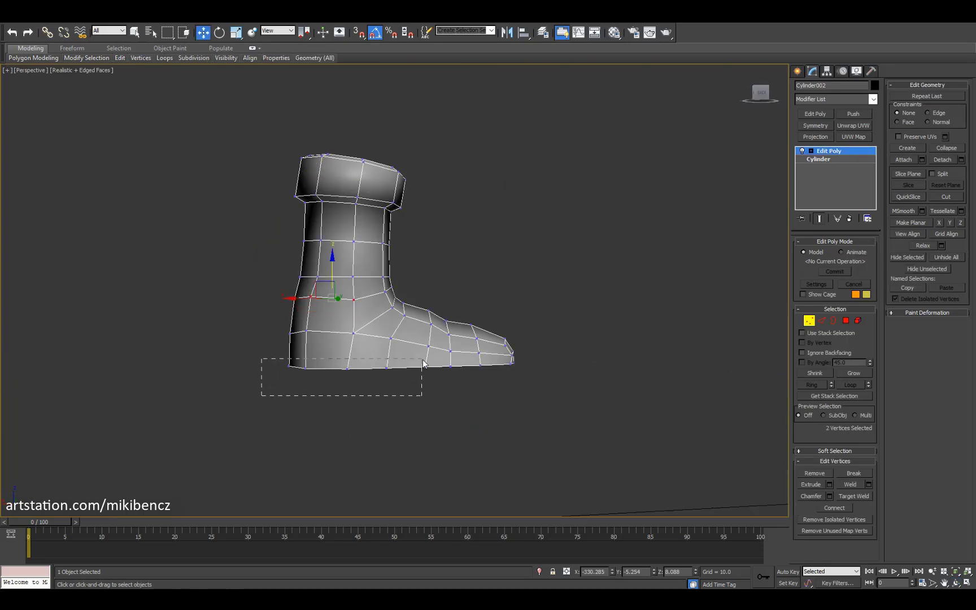
{"action": "key", "text": "r"}
{"action": "mouse_move", "coordinate": [402, 338]}
{"action": "left_mouse_down"}
{"action": "mouse_move", "coordinate": [389, 339]}
{"action": "mouse_move", "coordinate": [405, 341]}
{"action": "mouse_move", "coordinate": [396, 333]}
{"action": "left_mouse_up"}
{"action": "key", "text": "Escape"}
{"action": "left_click_drag", "start_coordinate": [441, 362], "coordinate": [343, 397], "text": "ctrl"}
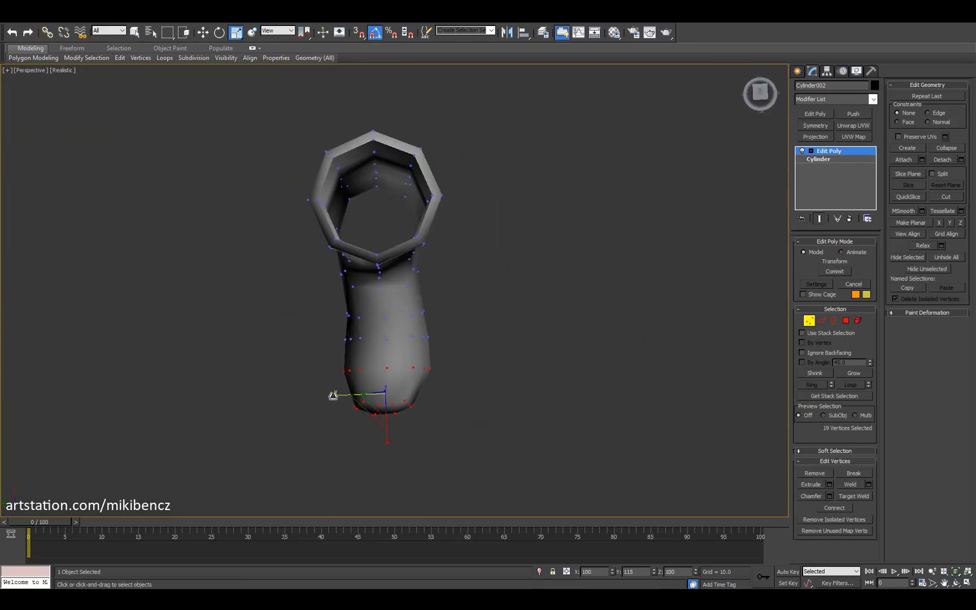
Step: Refine the edges and vertices around the foot and ankle while checking the smooth shading without edged faces
{"action": "middle_click_drag", "start_coordinate": [334, 395], "coordinate": [457, 204], "text": "alt"}
{"action": "key", "text": "F4"}
{"action": "key", "text": "2"}
{"action": "key", "text": "F4"}
{"action": "key", "text": "F4"}
{"action": "key", "text": "1"}
{"action": "key", "text": "w"}
{"action": "middle_click_drag", "start_coordinate": [384, 224], "coordinate": [386, 355], "text": "alt"}
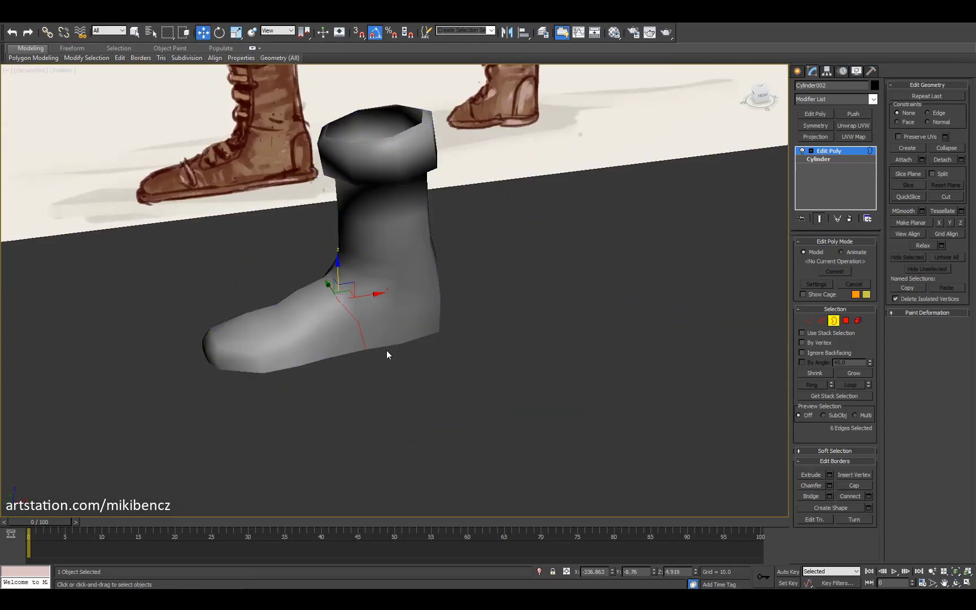
Step: Extrude the boot's bottom border outward into a narrow flange for the sole
{"action": "key", "text": "alt+w"}
{"action": "key", "text": "3"}
{"action": "scroll", "coordinate": [559, 448], "scroll_direction": "up", "scroll_amount": 3}
{"action": "key", "text": "r"}
{"action": "middle_click_drag", "start_coordinate": [559, 449], "coordinate": [564, 396], "text": "alt"}
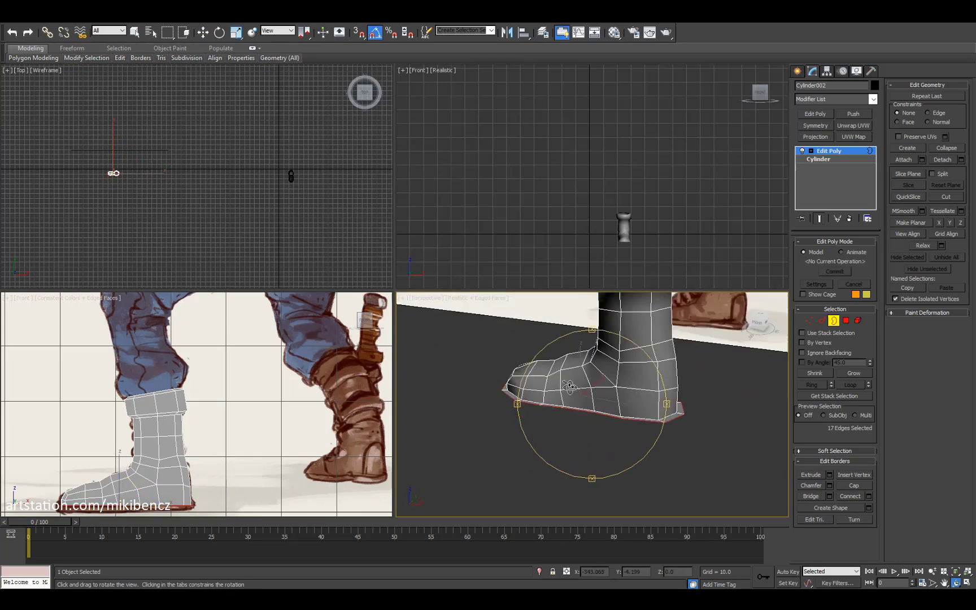
Step: Extrude the sole border down about 1 unit to match the drawn sole's thickness and cap the underside
{"action": "key", "text": "alt+w"}
{"action": "key", "text": "w"}
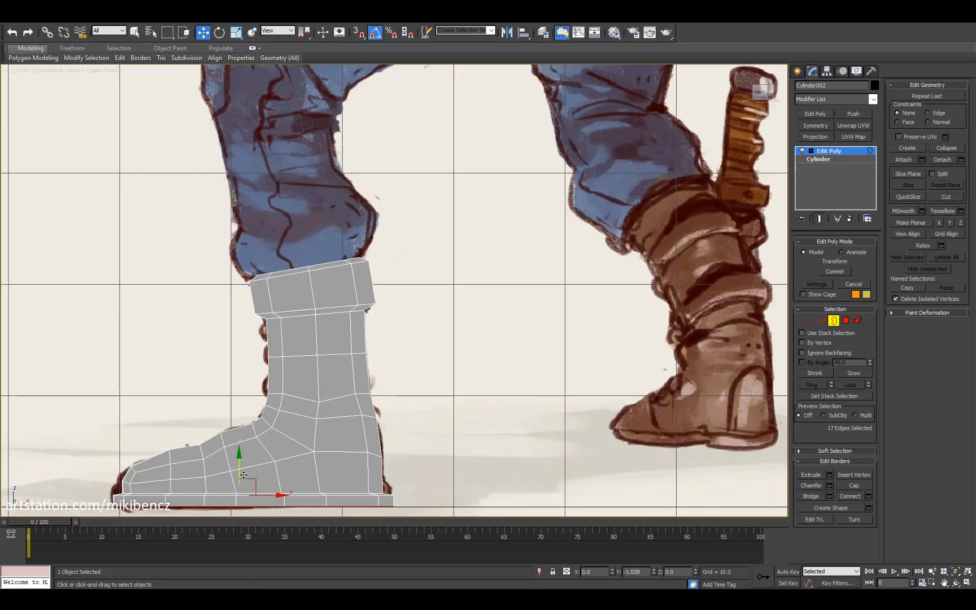
{"action": "left_click", "coordinate": [853, 485]}
{"action": "key", "text": "1"}
{"action": "key", "text": "q"}
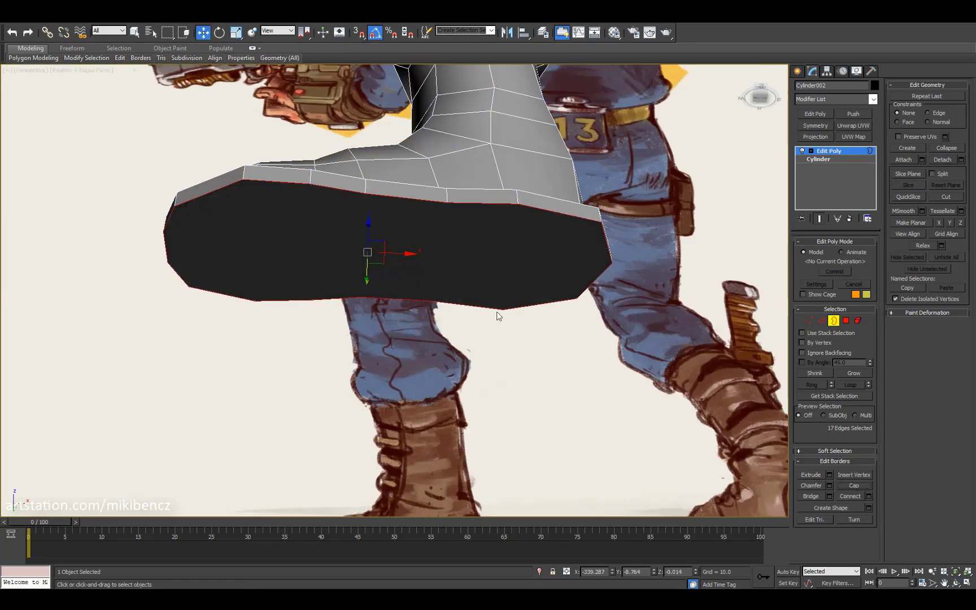
Step: Connect the opposite vertices across the sole's capped underside to divide it into crosswise sections
{"action": "left_click", "coordinate": [504, 308]}
{"action": "left_click", "coordinate": [517, 203], "text": "ctrl"}
{"action": "key", "text": "ctrl+shift+e"}
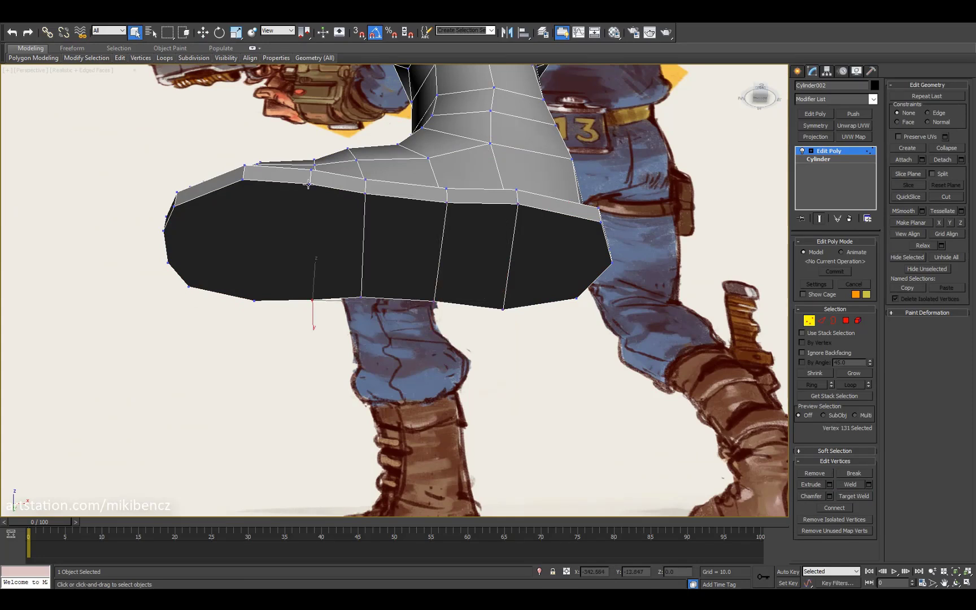
{"action": "middle_click_drag", "start_coordinate": [242, 181], "coordinate": [457, 318], "text": "alt"}
{"action": "key", "text": "f"}
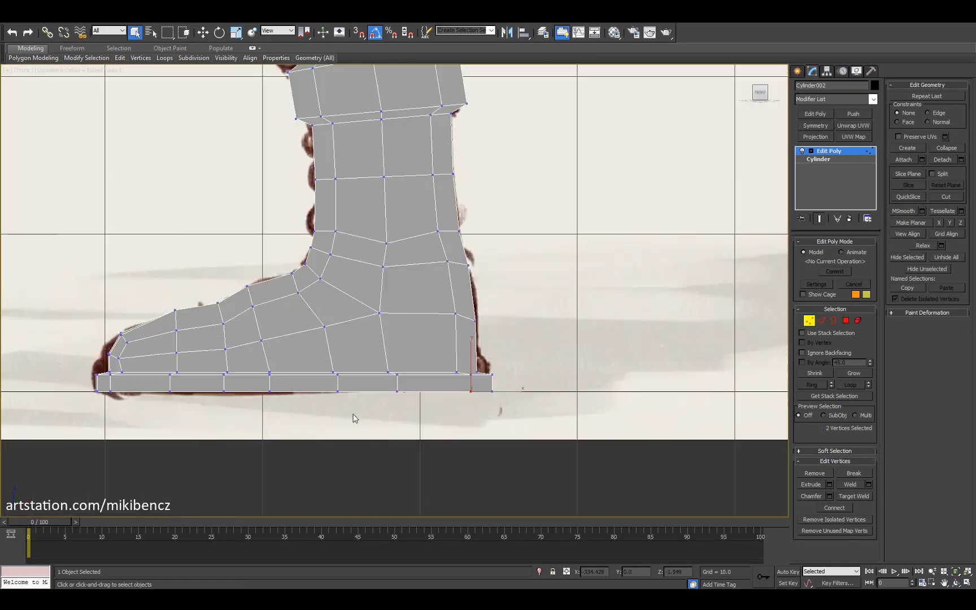
Step: Try to raise the underside edges beneath the midfoot to form an arch in the sole
{"action": "left_click", "coordinate": [387, 384]}
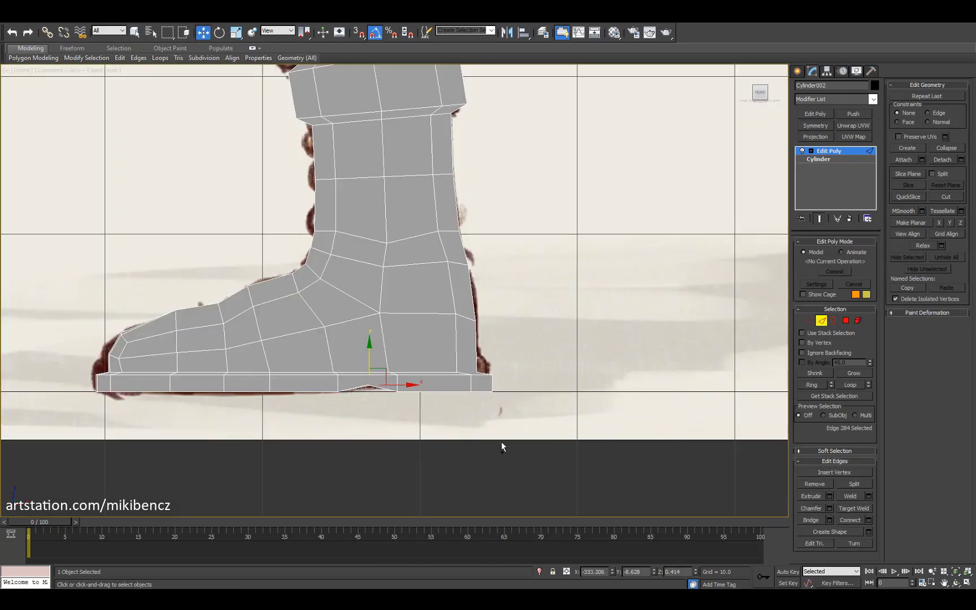
{"action": "key", "text": "p"}
{"action": "middle_click_drag", "start_coordinate": [416, 351], "coordinate": [475, 333], "text": "alt"}
{"action": "key", "text": "4"}
{"action": "key", "text": "4"}
{"action": "key", "text": "f"}
{"action": "key", "text": "w"}
{"action": "key", "text": "2"}
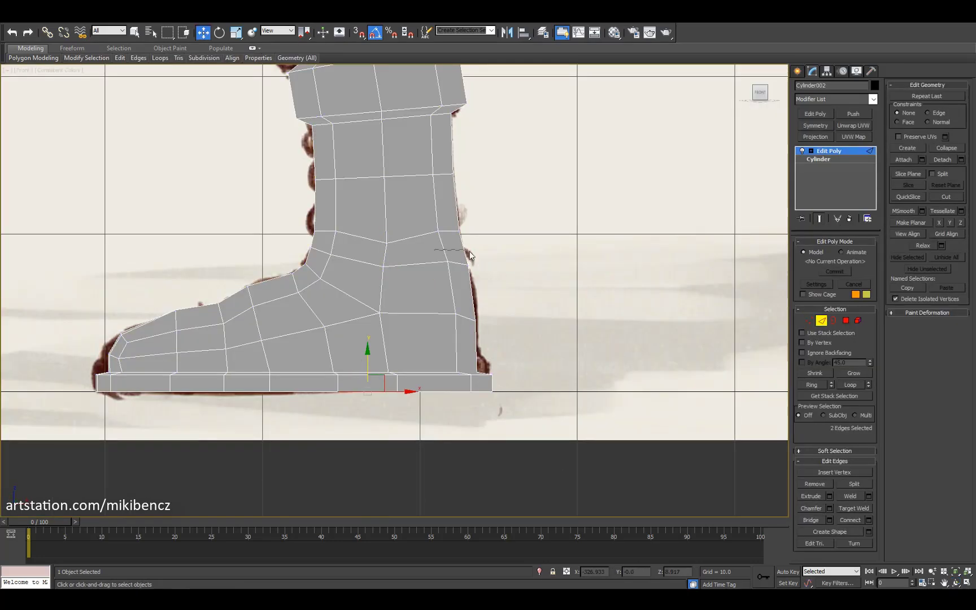
Step: Reshape the vertices behind the ankle to follow the drawn heel, comparing the boot beside the concept drawing
{"action": "key", "text": "alt+w"}
{"action": "key", "text": "alt+w"}
{"action": "middle_click_drag", "start_coordinate": [526, 421], "coordinate": [339, 303], "text": "alt"}
{"action": "middle_click_drag", "start_coordinate": [514, 307], "coordinate": [395, 316], "text": "alt"}
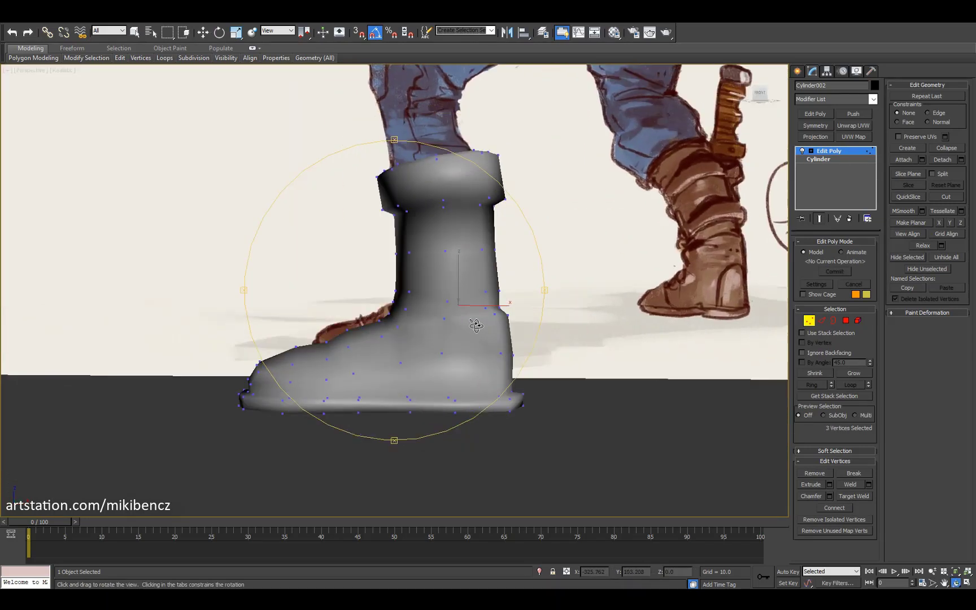
{"action": "key", "text": "f"}
{"action": "left_click_drag", "start_coordinate": [483, 278], "coordinate": [434, 263]}
{"action": "left_click_drag", "start_coordinate": [530, 413], "coordinate": [466, 321]}
{"action": "scroll", "coordinate": [466, 322], "scroll_direction": "down", "scroll_amount": 3}
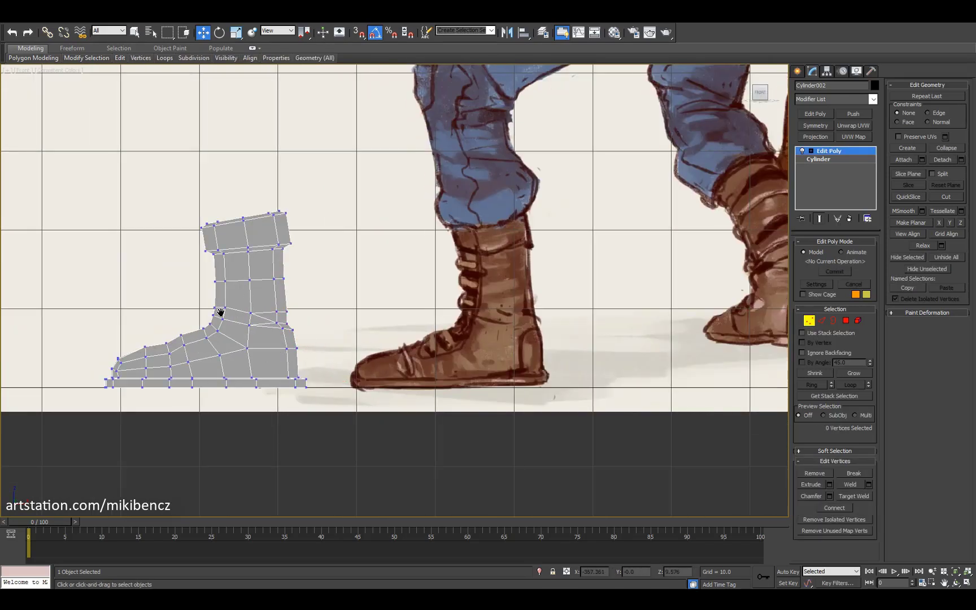
{"action": "scroll", "coordinate": [218, 312], "scroll_direction": "up", "scroll_amount": 3}
{"action": "left_click_drag", "start_coordinate": [218, 328], "coordinate": [377, 292]}
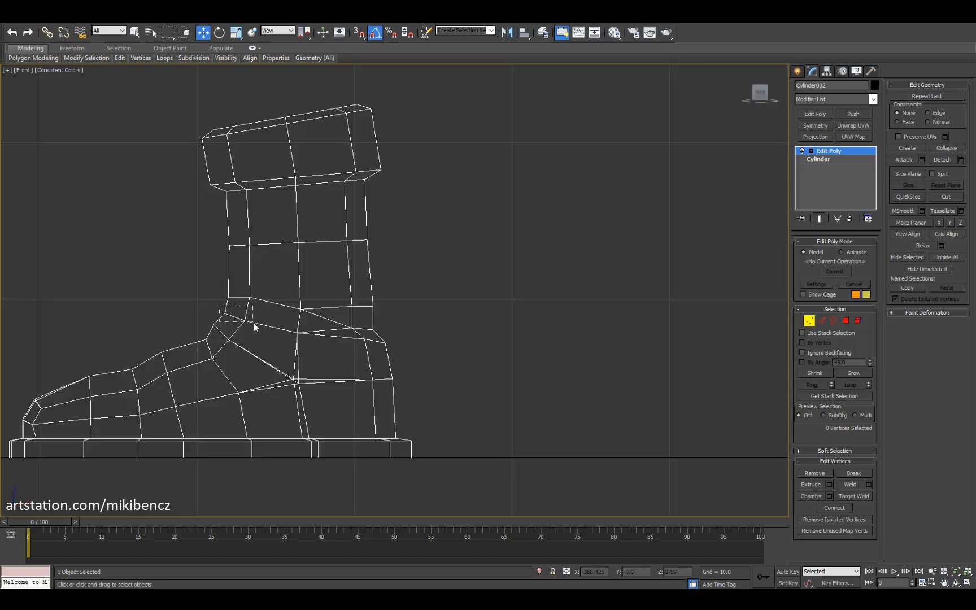
Step: Display the concept front view with edged faces through the viewport's visual style configuration
{"action": "scroll", "coordinate": [283, 264], "scroll_direction": "down", "scroll_amount": 2}
{"action": "scroll", "coordinate": [350, 284], "scroll_direction": "down", "scroll_amount": 2}
{"action": "left_click", "coordinate": [369, 296]}
{"action": "key", "text": "alt+w"}
{"action": "left_click", "coordinate": [7, 298]}
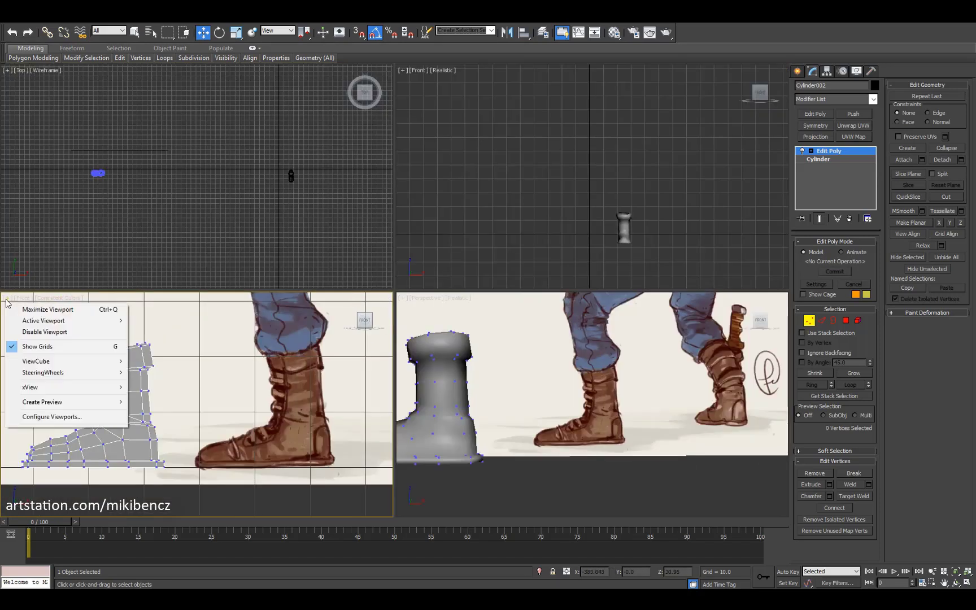
{"action": "left_click", "coordinate": [23, 298]}
{"action": "left_click", "coordinate": [92, 480]}
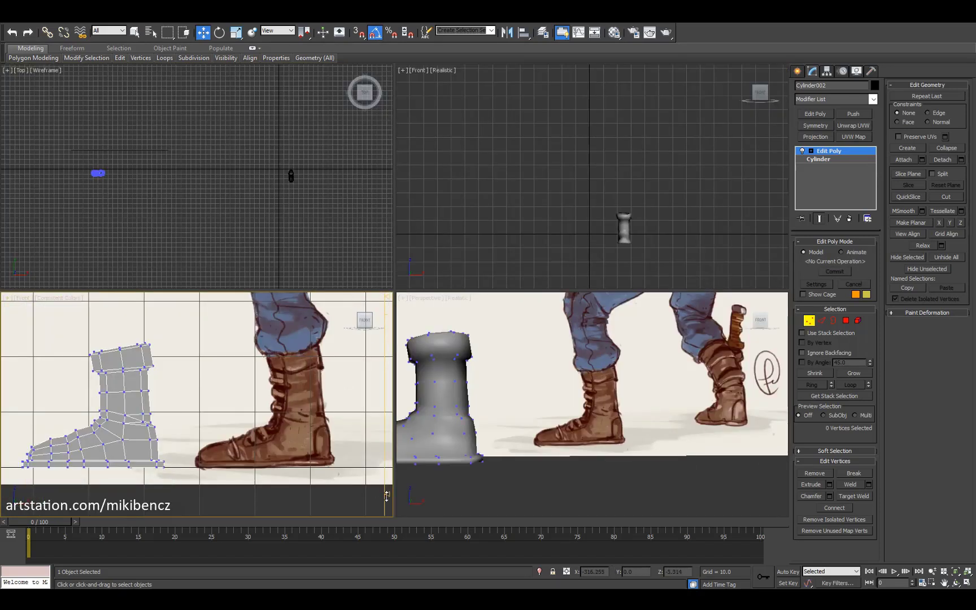
{"action": "key", "text": "alt+w"}
{"action": "left_click", "coordinate": [14, 71]}
{"action": "left_click", "coordinate": [34, 195]}
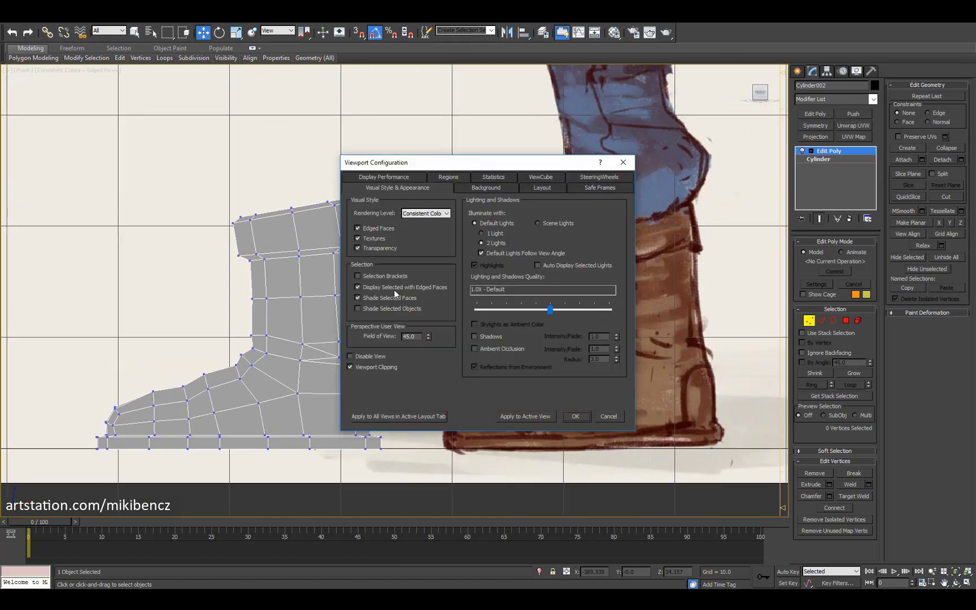
{"action": "key", "text": "Return"}
{"action": "key", "text": "F4"}
{"action": "scroll", "coordinate": [397, 341], "scroll_direction": "up", "scroll_amount": 2}
Step: Add an edge loop around the middle of the boot's cuff and adjust its scale
{"action": "left_click_drag", "start_coordinate": [196, 196], "coordinate": [346, 288]}
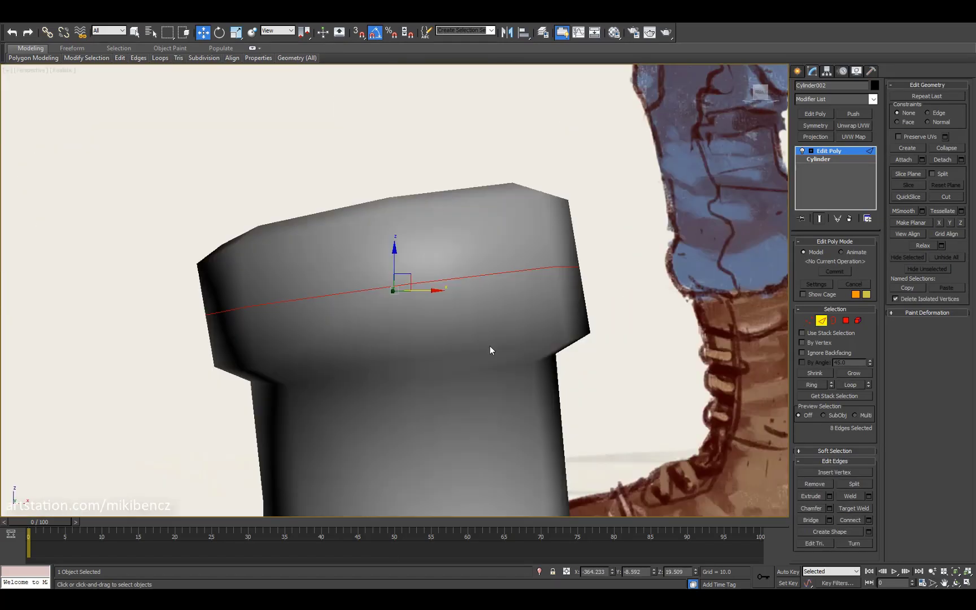
{"action": "key", "text": "alt+w"}
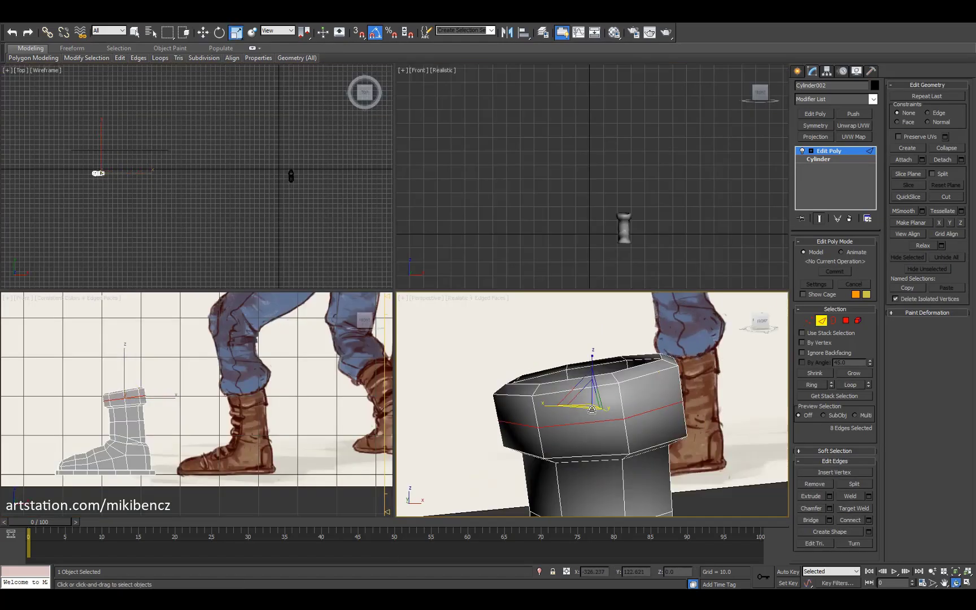
{"action": "key", "text": "w"}
{"action": "key", "text": "alt+w"}
{"action": "key", "text": "2"}
Step: Move the whole boot about 31 units sideways back onto the drawn front boot
{"action": "left_click_drag", "start_coordinate": [342, 333], "coordinate": [511, 344]}
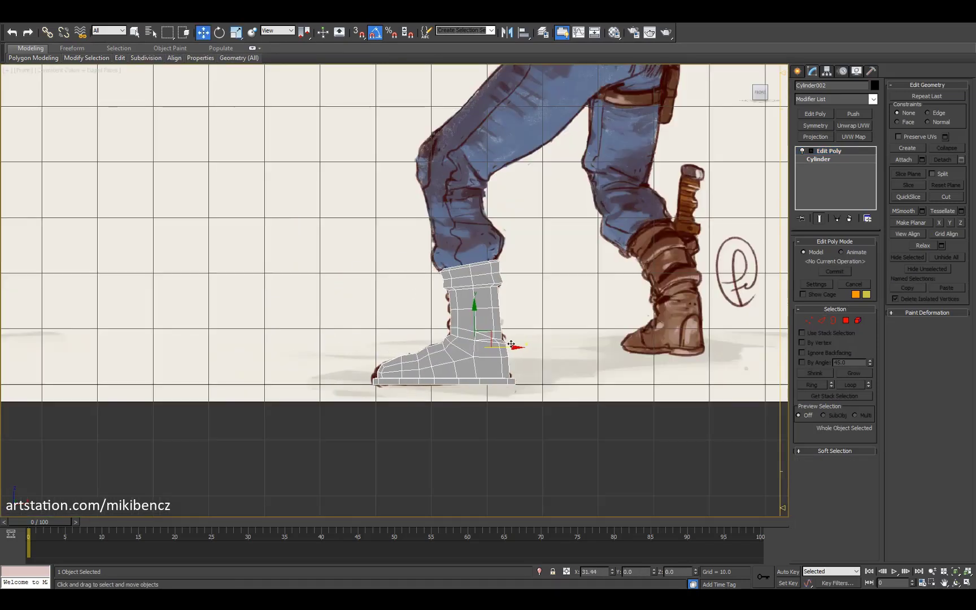
{"action": "key", "text": "2"}
{"action": "scroll", "coordinate": [477, 384], "scroll_direction": "up", "scroll_amount": 5}
{"action": "key", "text": "p"}
{"action": "middle_click_drag", "start_coordinate": [353, 328], "coordinate": [371, 301], "text": "alt"}
{"action": "scroll", "coordinate": [457, 366], "scroll_direction": "down", "scroll_amount": 5}
{"action": "scroll", "coordinate": [371, 301], "scroll_direction": "up", "scroll_amount": 5}
Step: Cut an extra edge into the boot shaft and select the vertices on both sides of the cuff in wireframe
{"action": "middle_click_drag", "start_coordinate": [806, 323], "coordinate": [423, 232], "text": "alt"}
{"action": "key", "text": "1"}
{"action": "key", "text": "alt+c"}
{"action": "middle_click_drag", "start_coordinate": [504, 241], "coordinate": [456, 290], "text": "alt"}
{"action": "key", "text": "F4"}
{"action": "key", "text": "w"}
{"action": "left_click_drag", "start_coordinate": [339, 221], "coordinate": [414, 196]}
{"action": "left_click_drag", "start_coordinate": [378, 174], "coordinate": [445, 230], "text": "ctrl"}
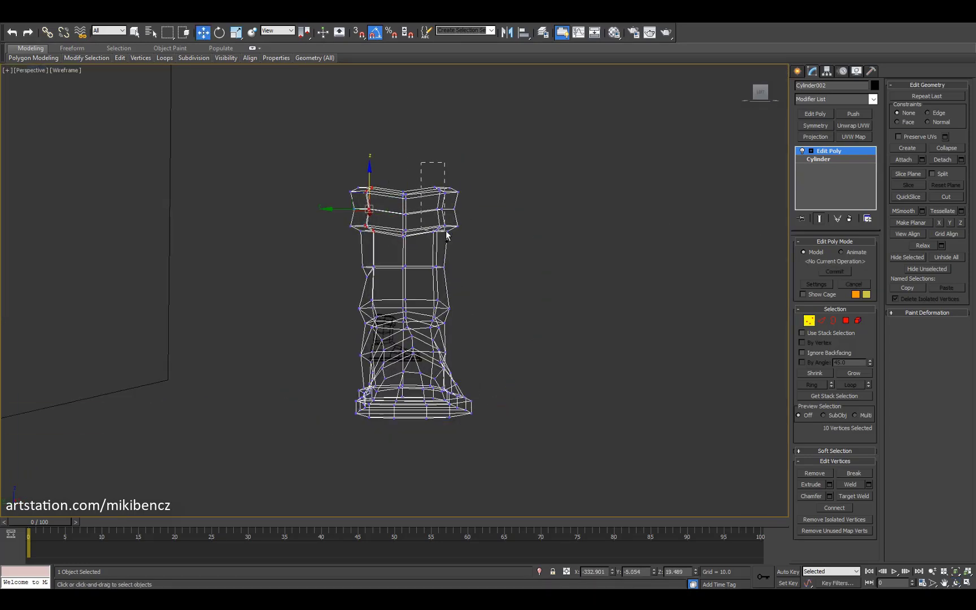
Step: Cut across the front of the boot shaft and move the new vertex to refine the shaft's profile
{"action": "middle_click_drag", "start_coordinate": [445, 271], "coordinate": [370, 275], "text": "alt"}
{"action": "key", "text": "F4"}
{"action": "key", "text": "alt+c"}
{"action": "left_click", "coordinate": [333, 251]}
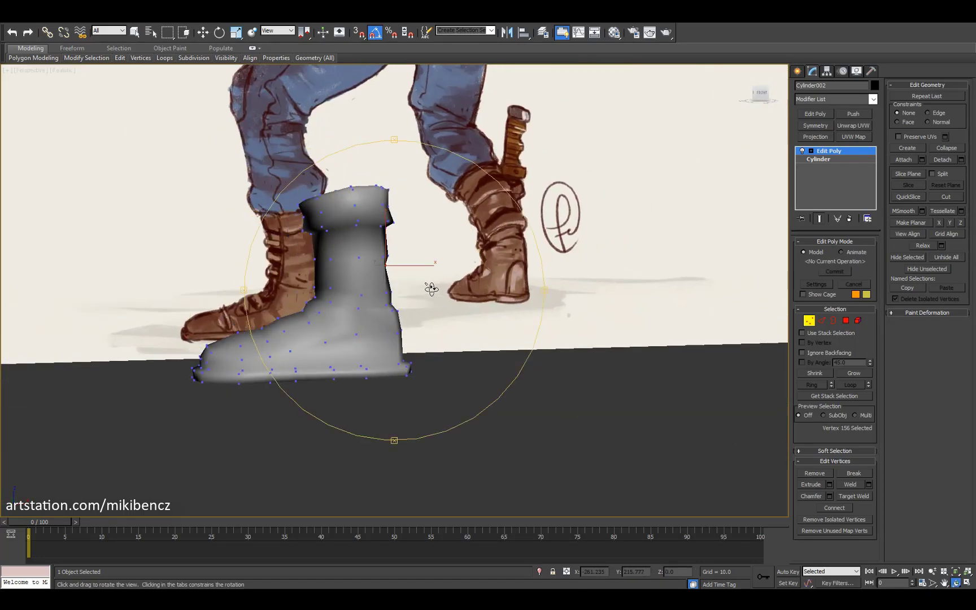
{"action": "middle_click_drag", "start_coordinate": [429, 285], "coordinate": [396, 361], "text": "alt"}
{"action": "key", "text": "F4"}
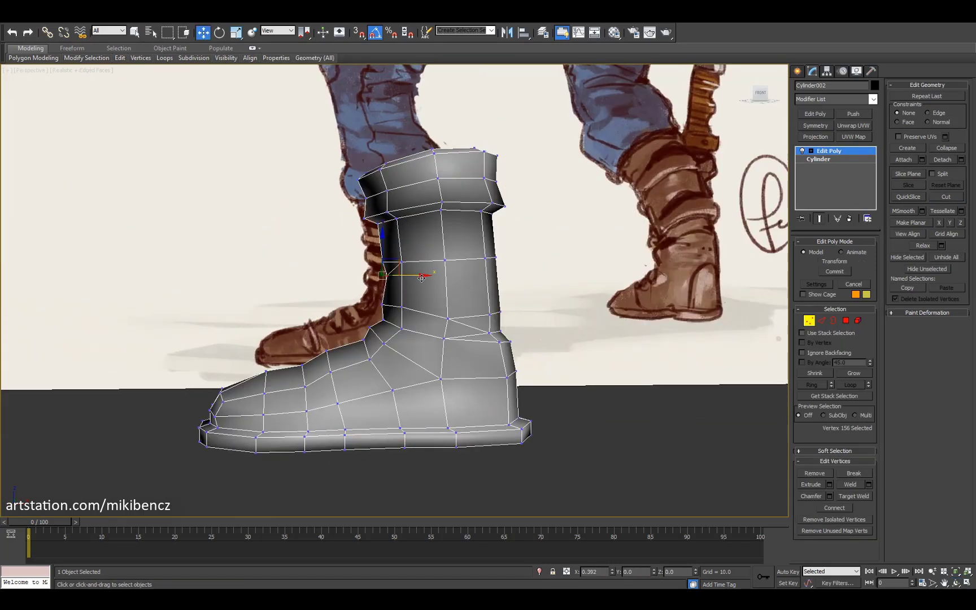
Step: Curve the foot slightly sideways with an FFD 4x4x4 lattice and collapse the boot to an Editable Poly
{"action": "key", "text": "F4"}
{"action": "middle_click_drag", "start_coordinate": [396, 317], "coordinate": [388, 419], "text": "alt"}
{"action": "left_click", "coordinate": [873, 98]}
{"action": "left_click", "coordinate": [853, 395]}
{"action": "key", "text": "r"}
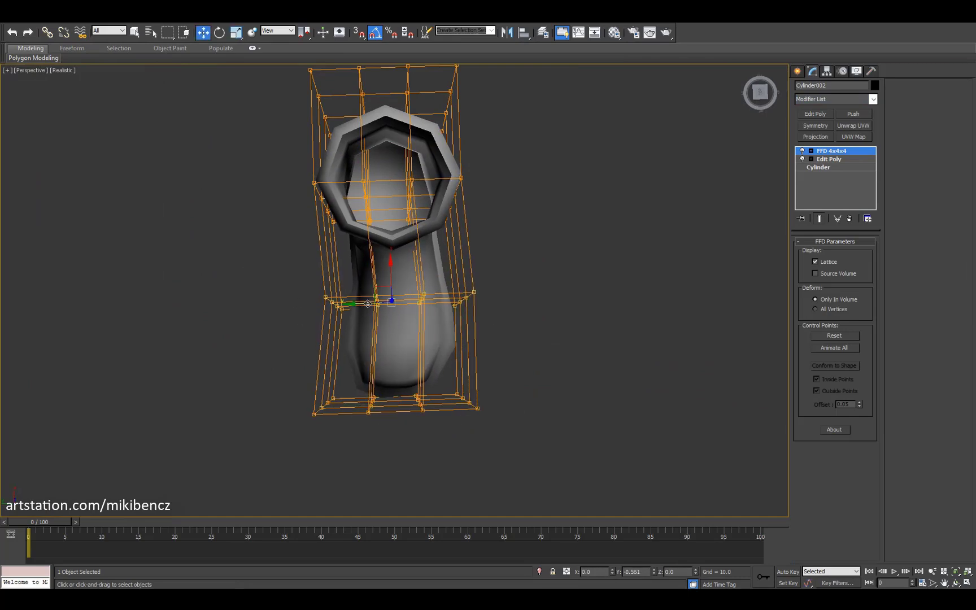
{"action": "middle_click_drag", "start_coordinate": [367, 303], "coordinate": [469, 299], "text": "alt"}
{"action": "middle_click_drag", "start_coordinate": [457, 257], "coordinate": [390, 350], "text": "alt"}
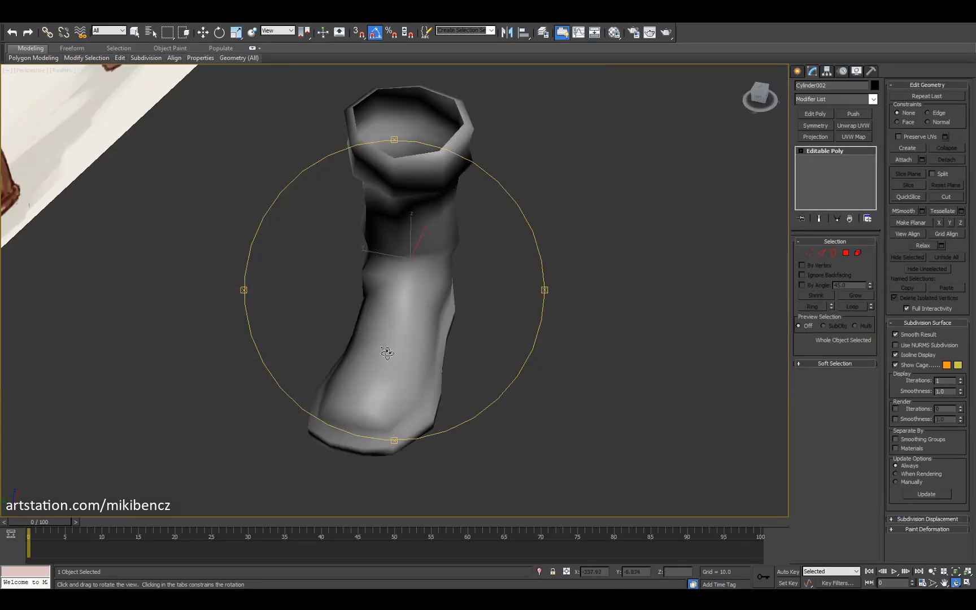
Step: Adjust the foot's width by scaling its vertices with soft selection at a falloff of about 8
{"action": "key", "text": "4"}
{"action": "left_click", "coordinate": [384, 451]}
{"action": "middle_click_drag", "start_coordinate": [384, 451], "coordinate": [435, 294], "text": "alt"}
{"action": "key", "text": "F4"}
{"action": "key", "text": "1"}
{"action": "key", "text": "r"}
{"action": "left_click", "coordinate": [912, 84]}
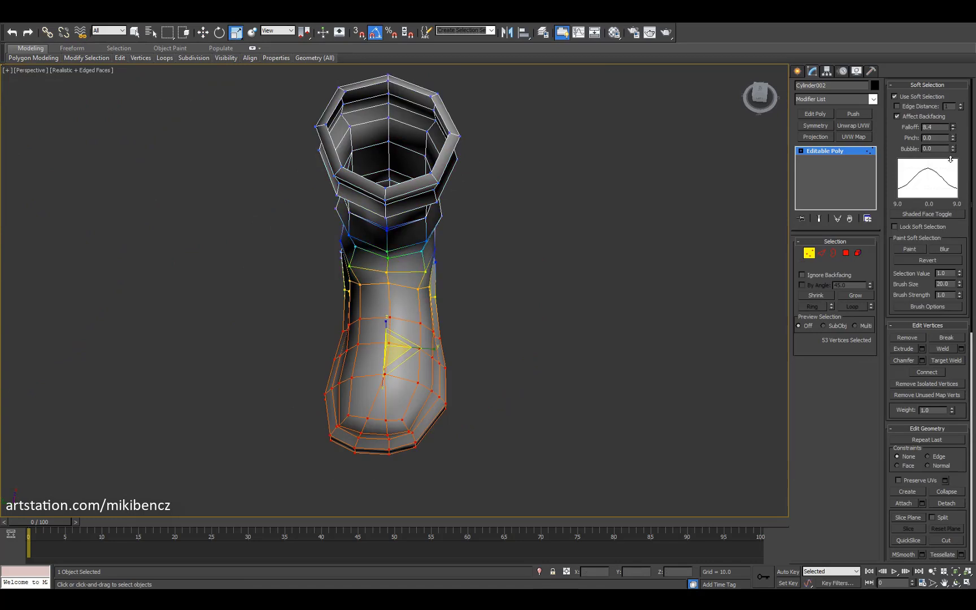
{"action": "middle_click_drag", "start_coordinate": [430, 360], "coordinate": [417, 296], "text": "alt"}
{"action": "key", "text": "1"}
{"action": "key", "text": "1"}
{"action": "key", "text": "1"}
{"action": "key", "text": "F4"}
Step: Clone the front-facing boot as a linked copy and place it across the centre line as the second foot
{"action": "key", "text": "alt+w"}
{"action": "key", "text": "w"}
{"action": "left_click", "coordinate": [669, 203]}
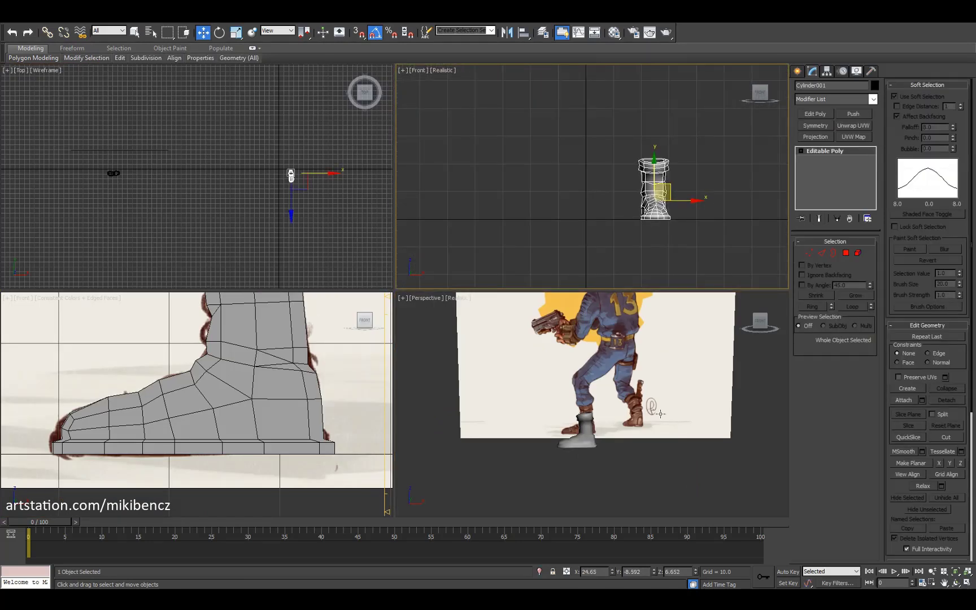
{"action": "key", "text": "ctrl+v"}
{"action": "key", "text": "Return"}
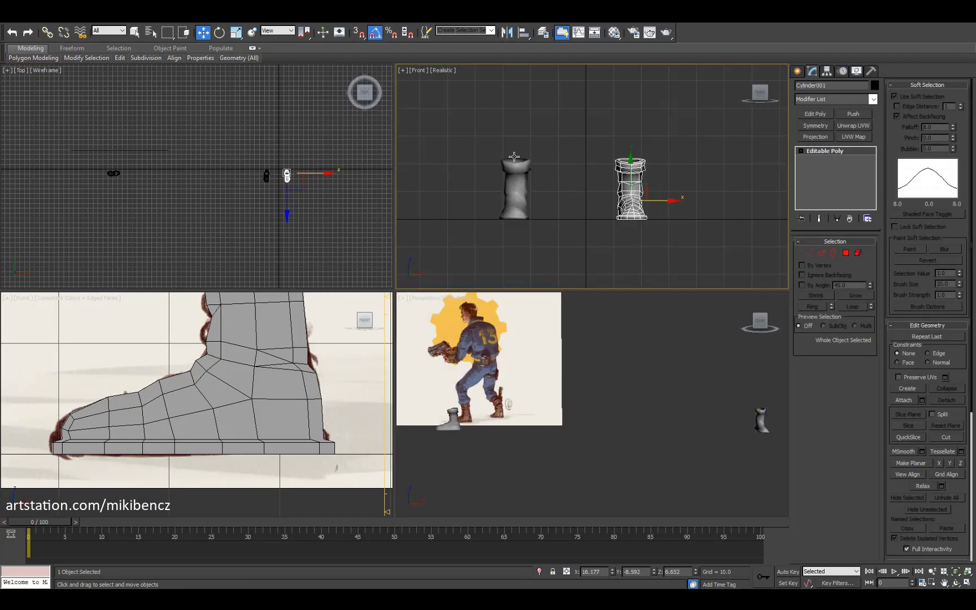
{"action": "left_click", "coordinate": [562, 396]}
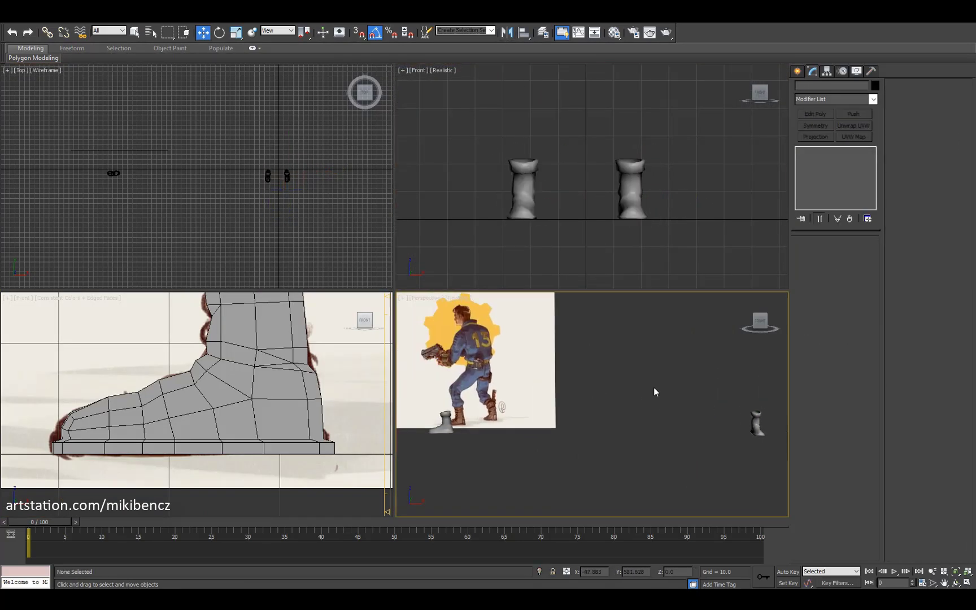
{"action": "scroll", "coordinate": [200, 432], "scroll_direction": "down", "scroll_amount": 6}
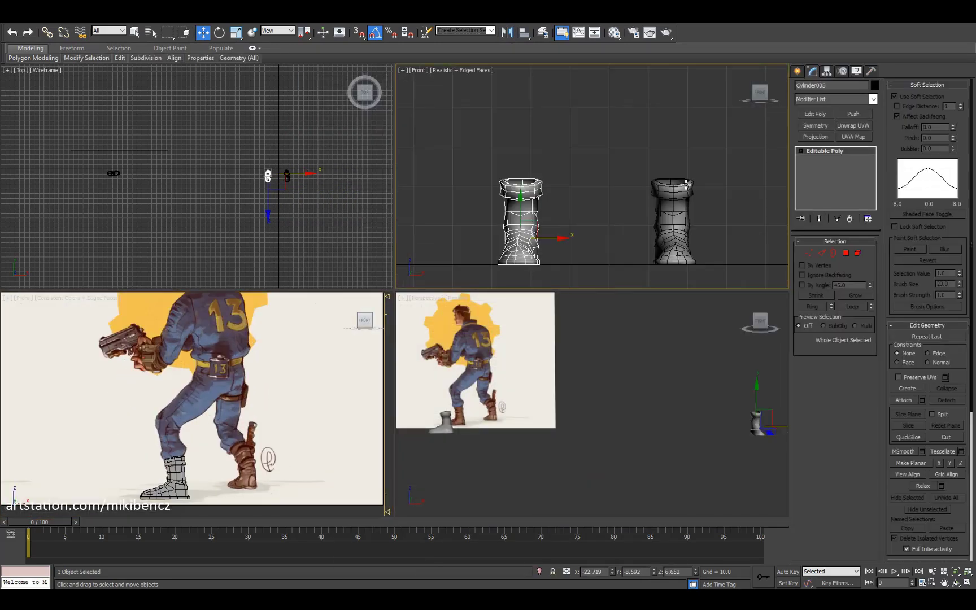
Step: Extrude the boot's top border upward in sections to form the lower trouser leg, scaling the top ring to about 94%
{"action": "key", "text": "z"}
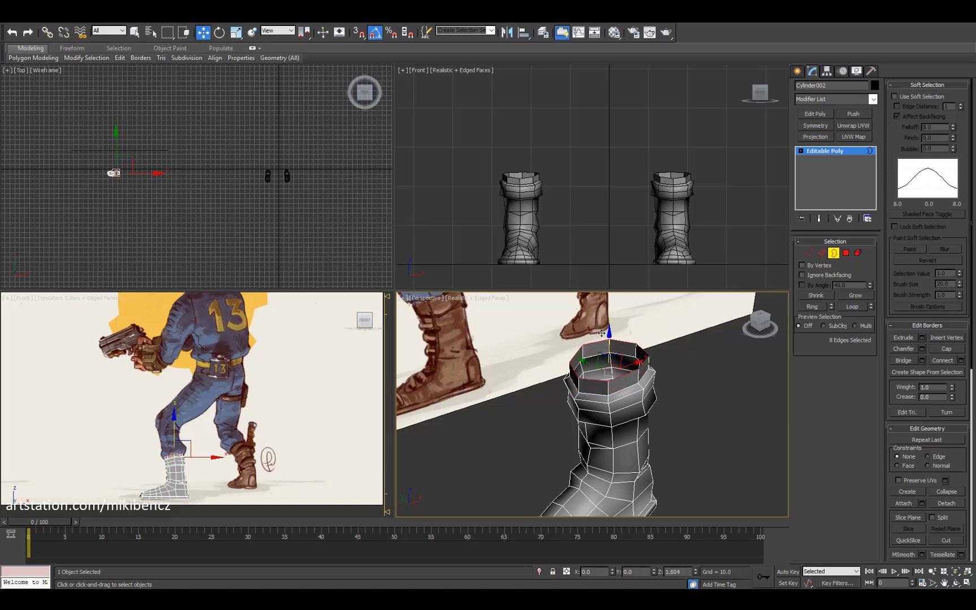
{"action": "key", "text": "w"}
{"action": "key", "text": "alt+w"}
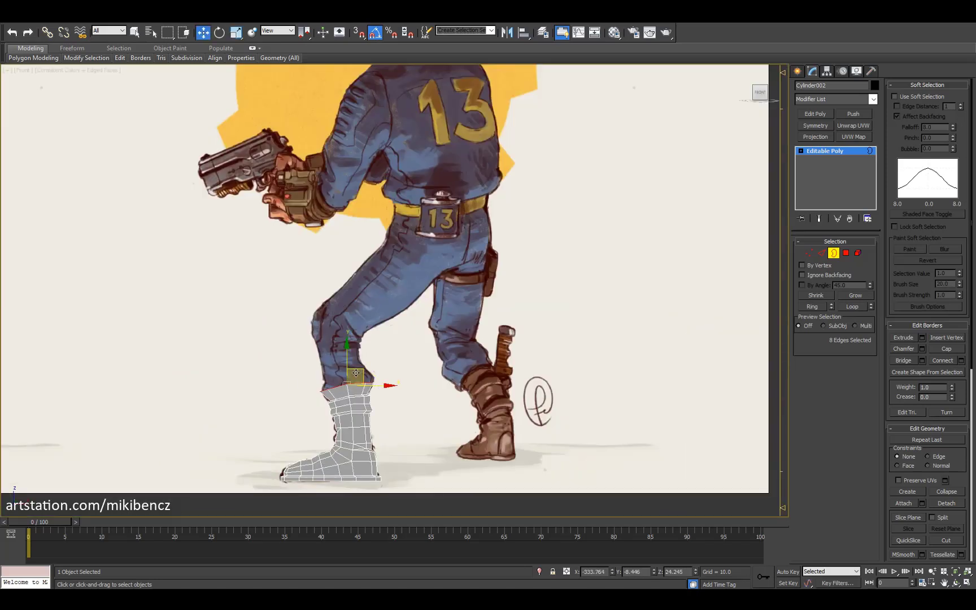
{"action": "key", "text": "alt+w"}
{"action": "key", "text": "alt+w"}
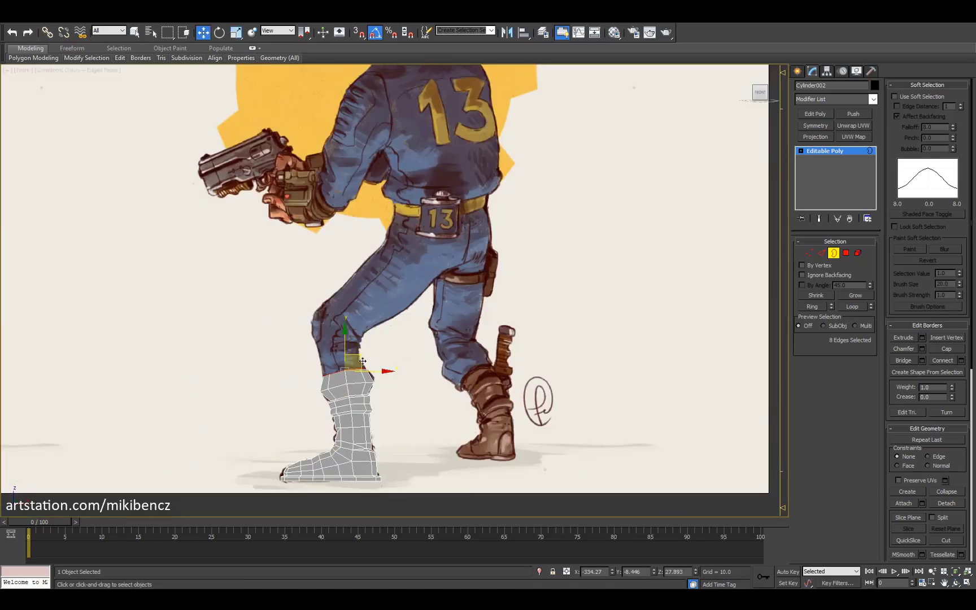
{"action": "key", "text": "r"}
{"action": "key", "text": "alt+w"}
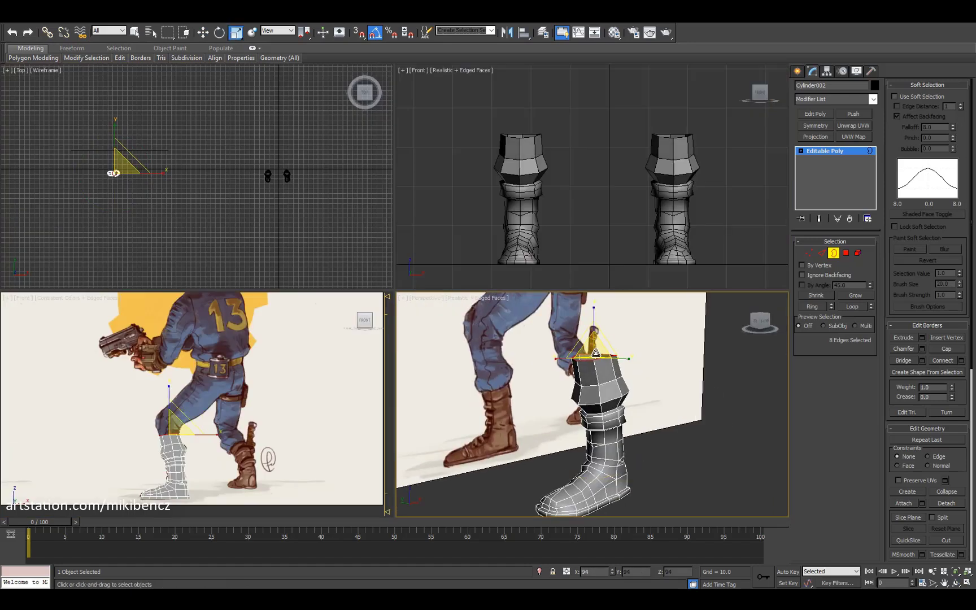
{"action": "middle_click_drag", "start_coordinate": [596, 353], "coordinate": [627, 420], "text": "alt"}
{"action": "scroll", "coordinate": [264, 430], "scroll_direction": "down", "scroll_amount": 3}
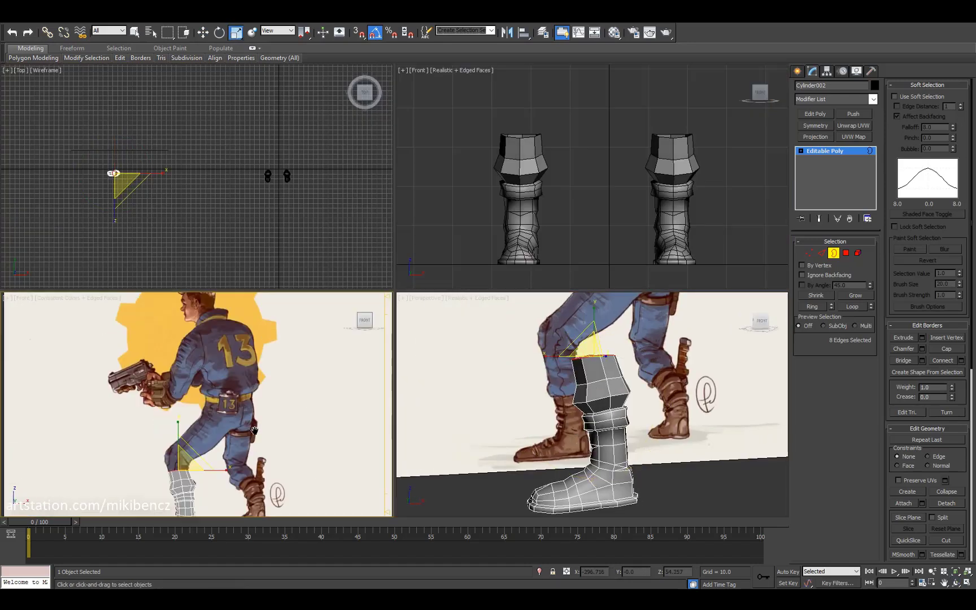
{"action": "scroll", "coordinate": [209, 418], "scroll_direction": "up", "scroll_amount": 5}
{"action": "key", "text": "w"}
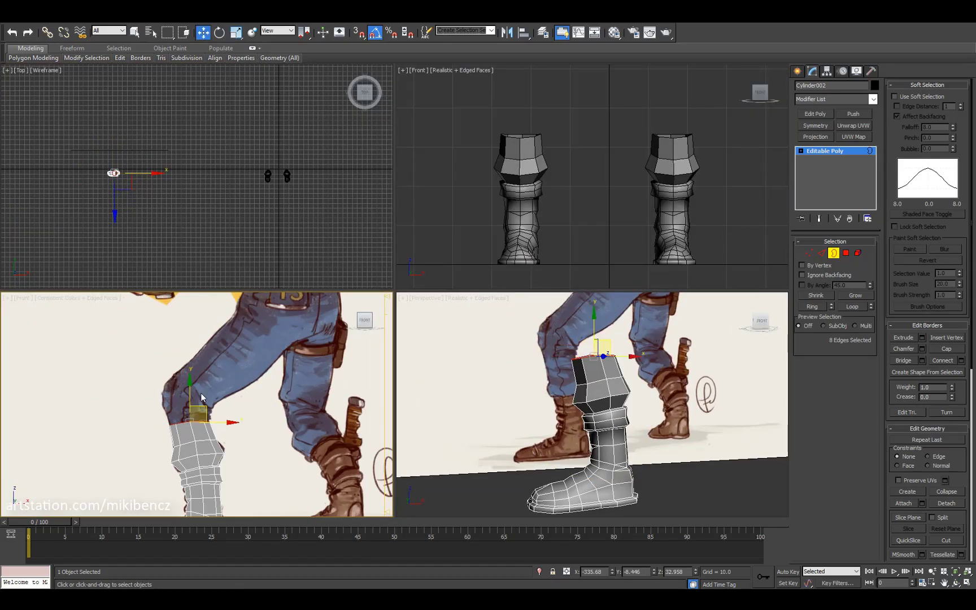
Step: Clone the upper trouser polygons onto the drawn thigh, rotate them to its angle and scale them to about 110%
{"action": "key", "text": "4"}
{"action": "left_click_drag", "start_coordinate": [194, 440], "coordinate": [209, 401], "text": "shift"}
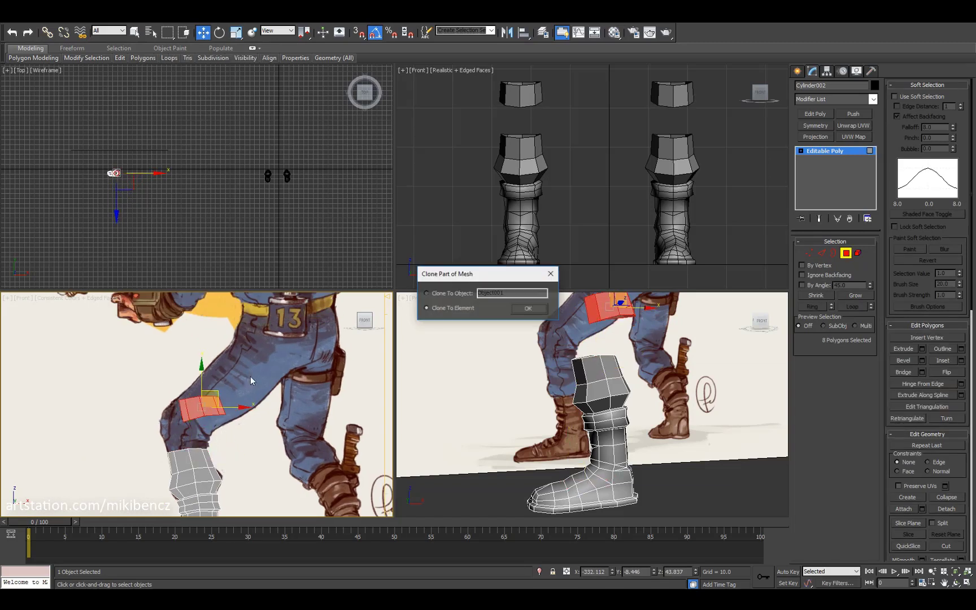
{"action": "key", "text": "r"}
{"action": "key", "text": "z"}
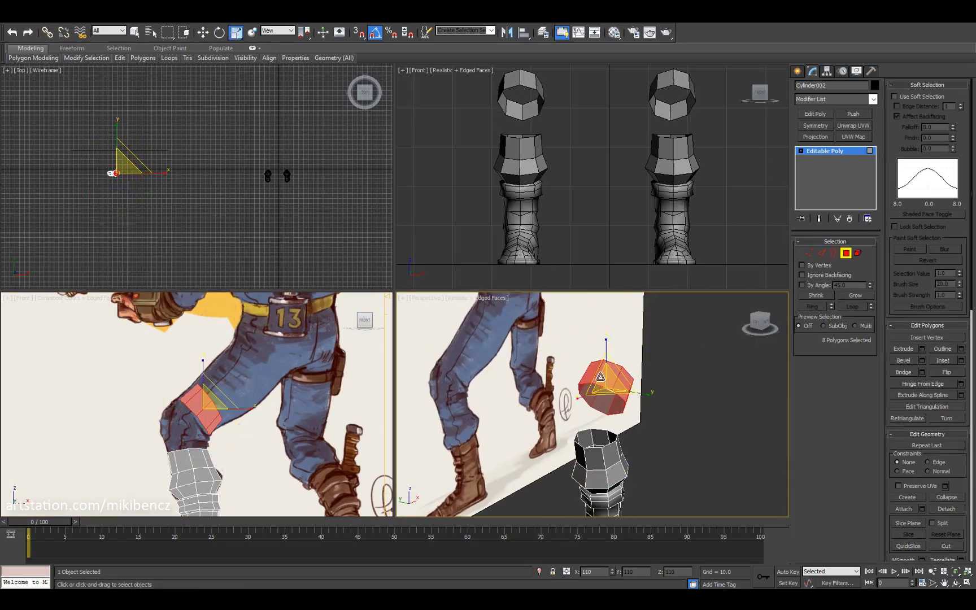
{"action": "middle_click_drag", "start_coordinate": [598, 375], "coordinate": [559, 384], "text": "alt"}
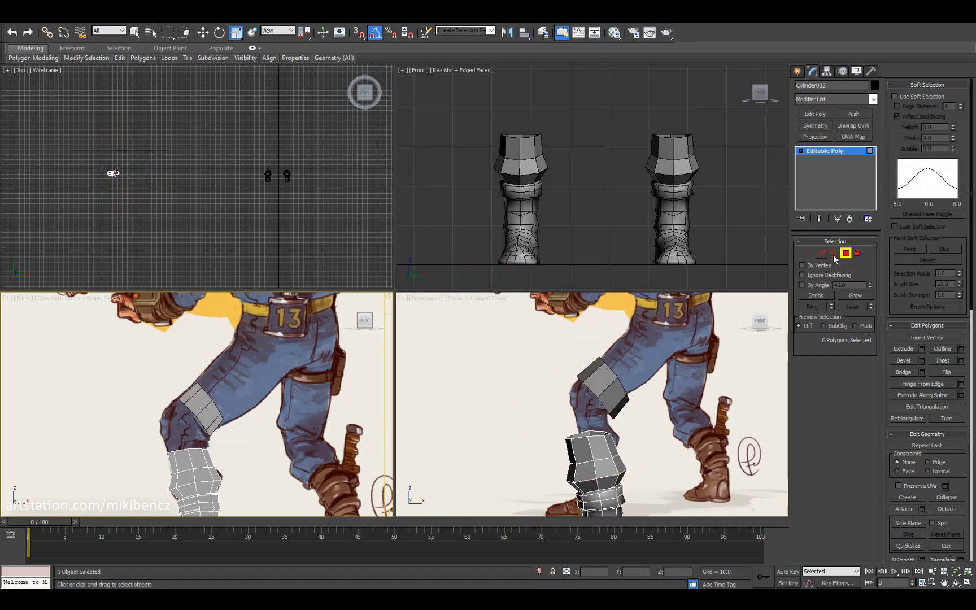
Step: Separate the cloned thigh section into its own object and relocate its pivot onto the piece
{"action": "key", "text": "4"}
{"action": "left_click", "coordinate": [602, 379]}
{"action": "left_click", "coordinate": [827, 71]}
{"action": "left_click", "coordinate": [835, 136]}
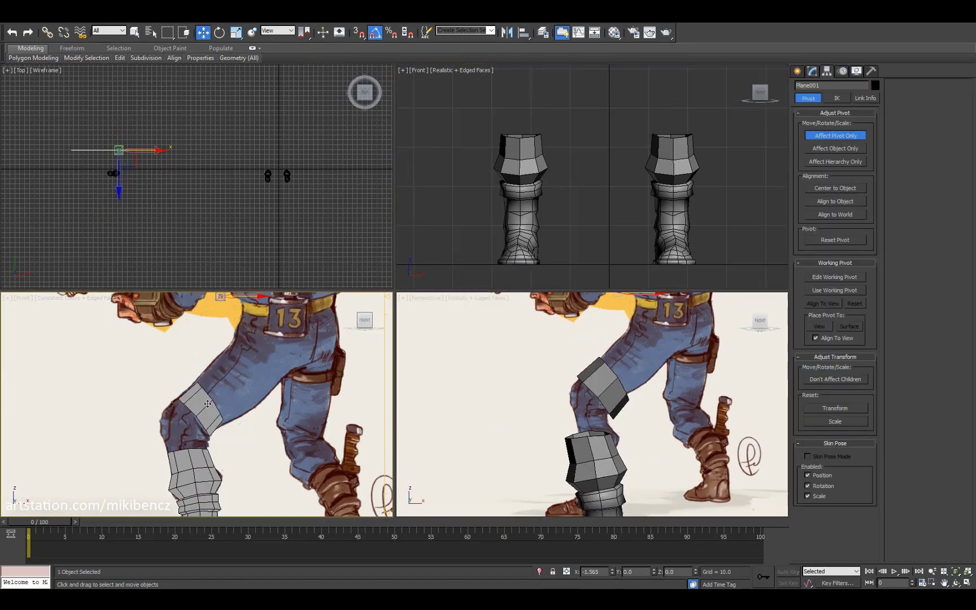
{"action": "left_click", "coordinate": [836, 136]}
Step: Place a copy of the thigh section upright above one front-facing leg and shift both pieces toward the centre line
{"action": "scroll", "coordinate": [620, 208], "scroll_direction": "down", "scroll_amount": 5}
{"action": "left_click", "coordinate": [627, 168]}
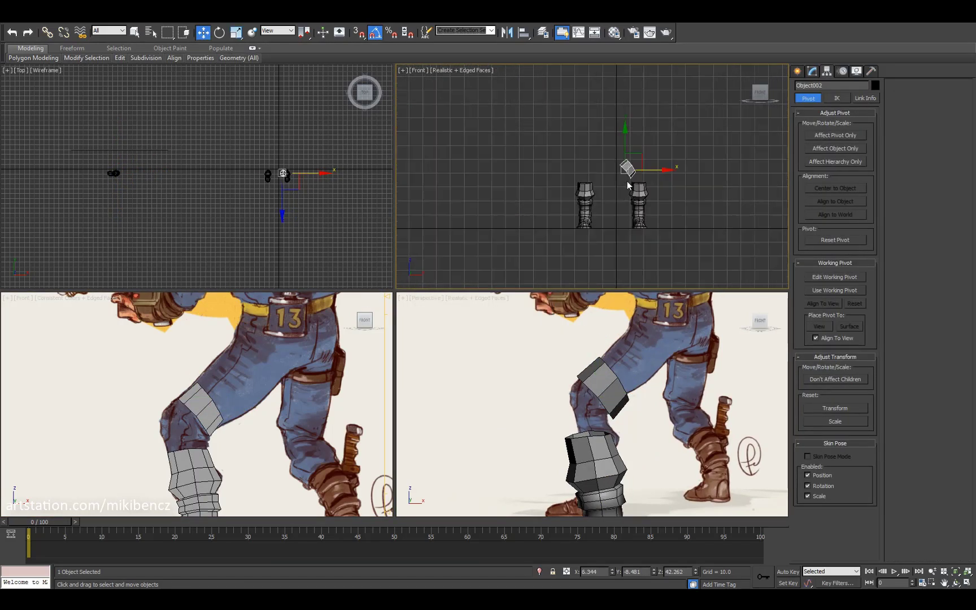
{"action": "left_click_drag", "start_coordinate": [653, 170], "coordinate": [668, 170]}
{"action": "mouse_move", "coordinate": [621, 396]}
{"action": "middle_mouse_down", "text": "alt"}
{"action": "mouse_move", "coordinate": [647, 368]}
{"action": "mouse_move", "coordinate": [621, 389]}
{"action": "middle_mouse_up", "text": "alt"}
{"action": "scroll", "coordinate": [649, 395], "scroll_direction": "down", "scroll_amount": 5}
{"action": "scroll", "coordinate": [644, 212], "scroll_direction": "up", "scroll_amount": 2}
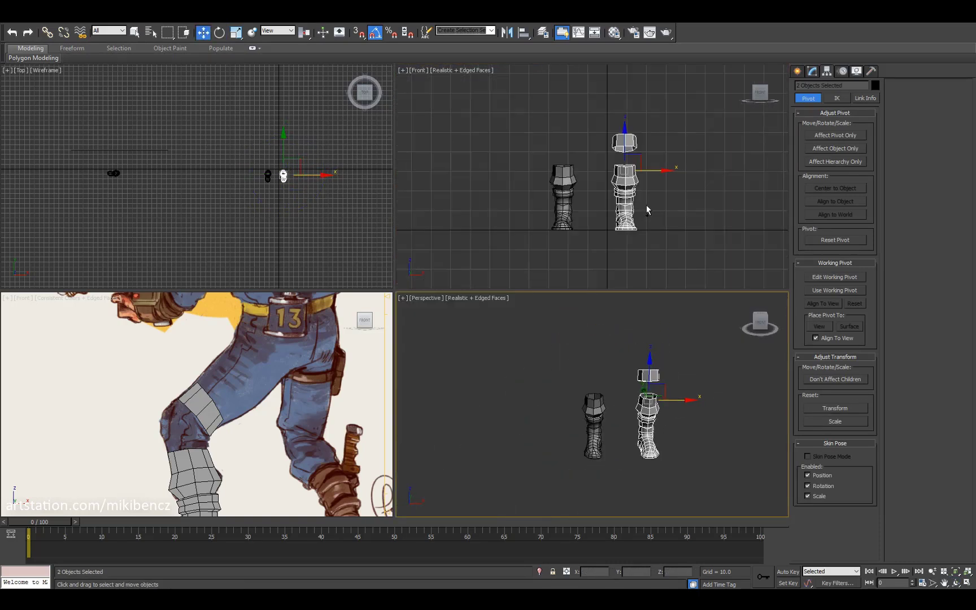
Step: Extend the thigh section's lower border down toward the drawn knee and rotate it to the knee's angle
{"action": "left_click", "coordinate": [563, 204]}
{"action": "scroll", "coordinate": [234, 387], "scroll_direction": "up", "scroll_amount": 2}
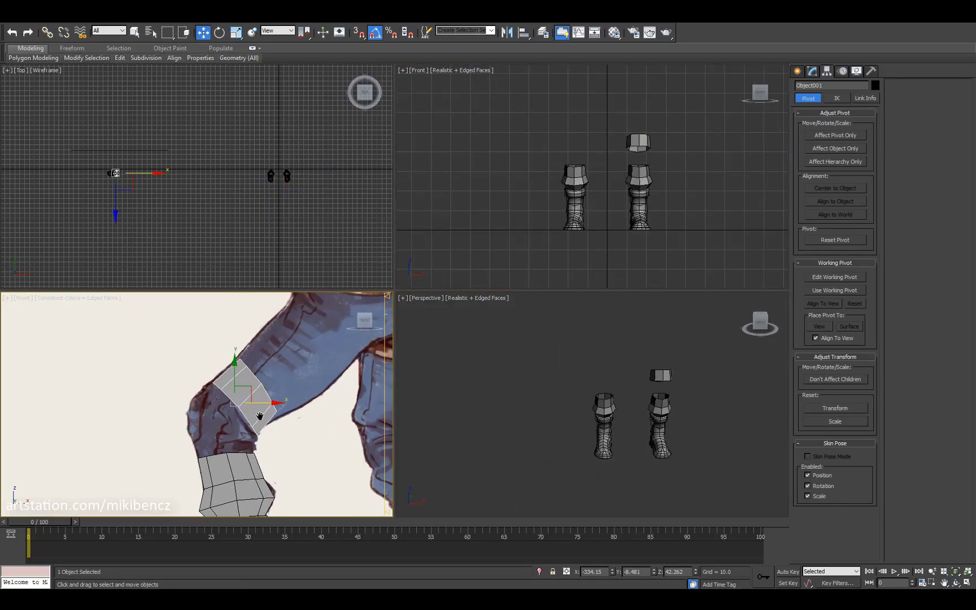
{"action": "scroll", "coordinate": [237, 372], "scroll_direction": "down", "scroll_amount": 4}
{"action": "scroll", "coordinate": [249, 355], "scroll_direction": "up", "scroll_amount": 4}
{"action": "key", "text": "3"}
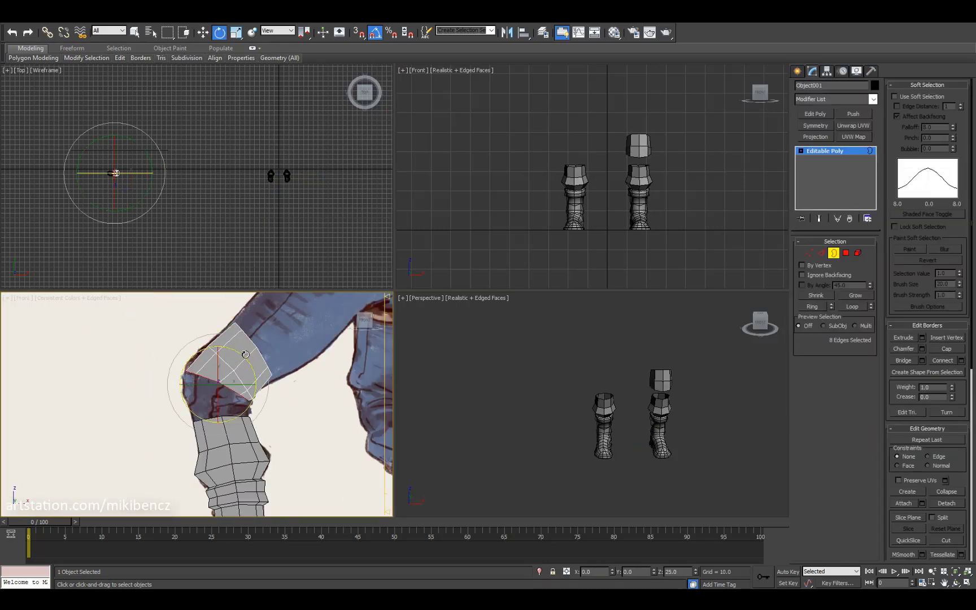
{"action": "scroll", "coordinate": [243, 362], "scroll_direction": "up", "scroll_amount": 2}
{"action": "key", "text": "w"}
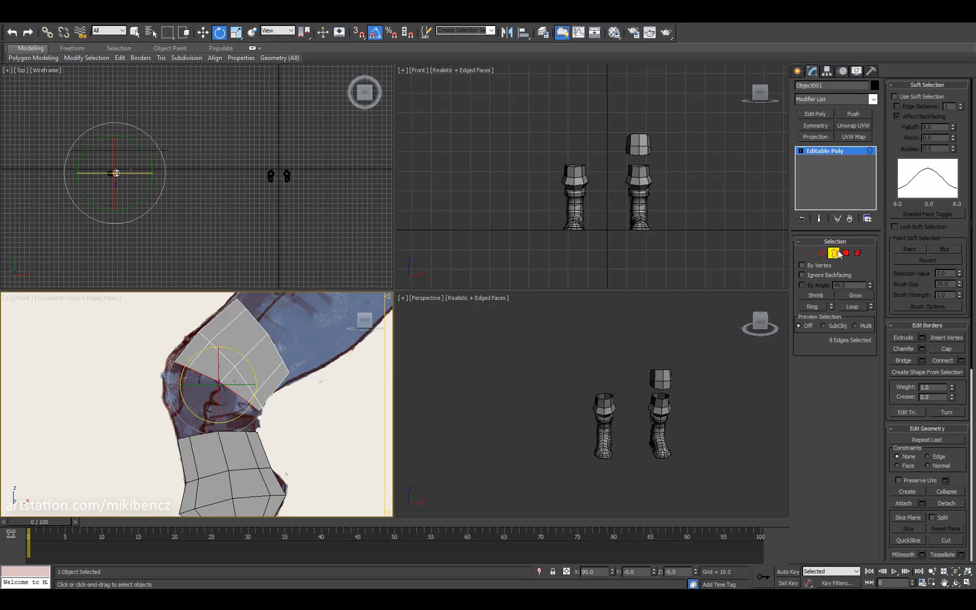
Step: Extrude the lower leg's top border upward and move its rear vertex to match the back of the drawn knee
{"action": "left_click", "coordinate": [229, 432]}
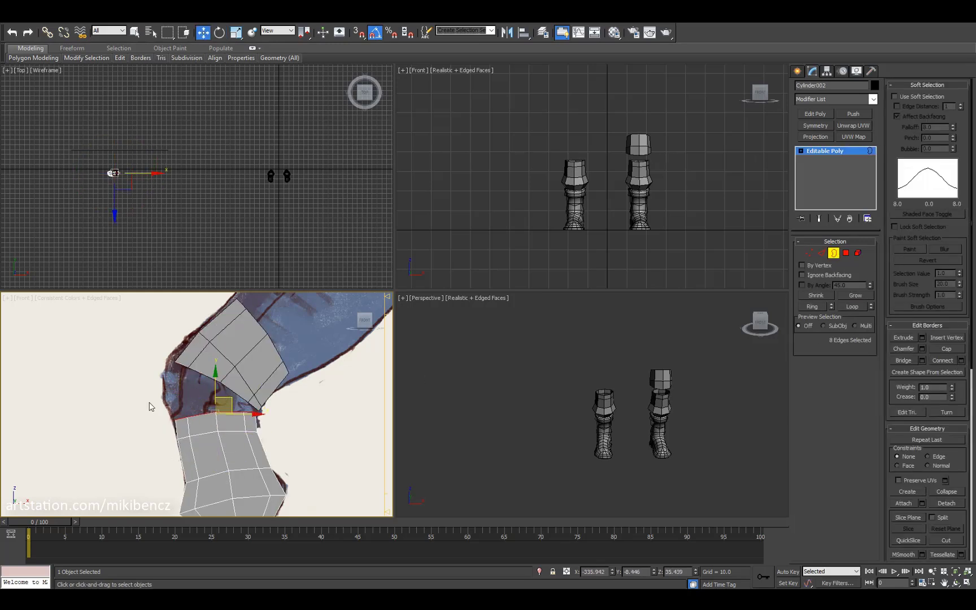
{"action": "scroll", "coordinate": [258, 412], "scroll_direction": "up", "scroll_amount": 2}
{"action": "left_click", "coordinate": [259, 411]}
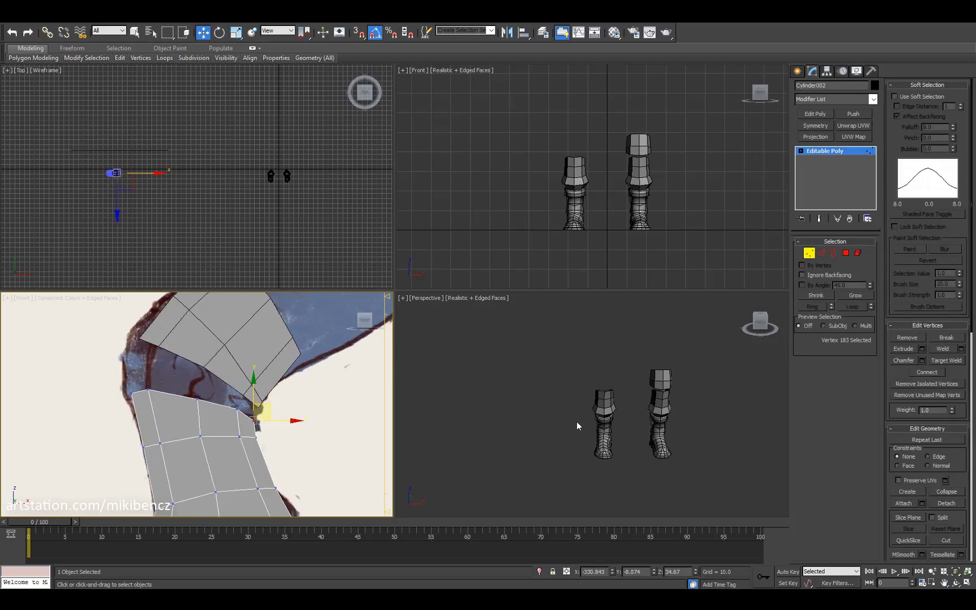
{"action": "left_click", "coordinate": [809, 253]}
Step: Extrude the lower leg's top border another section toward the drawn knee, tilted along the thigh section's lower edge
{"action": "left_click", "coordinate": [639, 146]}
{"action": "middle_click_drag", "start_coordinate": [649, 395], "coordinate": [599, 407], "text": "alt"}
{"action": "scroll", "coordinate": [215, 406], "scroll_direction": "down", "scroll_amount": 3}
{"action": "middle_click_drag", "start_coordinate": [215, 407], "coordinate": [237, 389]}
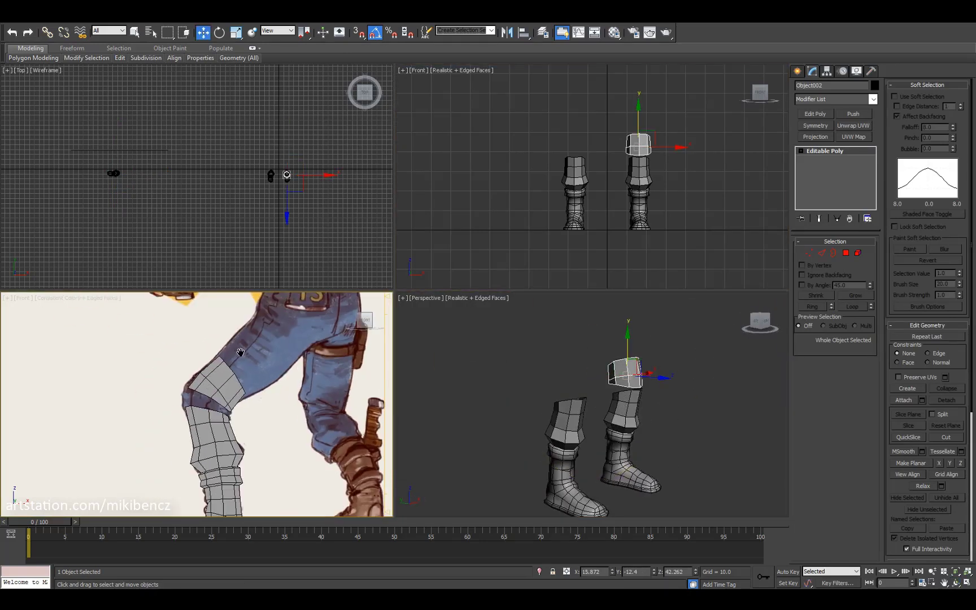
{"action": "left_click", "coordinate": [226, 370]}
{"action": "left_click", "coordinate": [209, 421]}
{"action": "key", "text": "3"}
{"action": "scroll", "coordinate": [218, 404], "scroll_direction": "up", "scroll_amount": 2}
{"action": "left_click", "coordinate": [220, 396]}
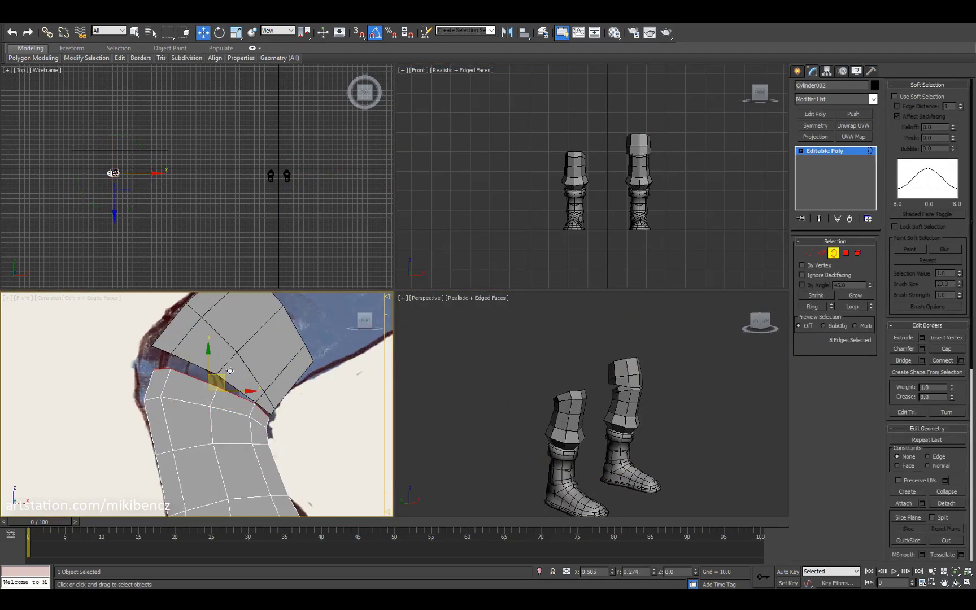
Step: Extend the lower leg's top border up to meet the thigh section and scale the ring to about 122%
{"action": "key", "text": "3"}
{"action": "right_click", "coordinate": [596, 384]}
{"action": "key", "text": "z"}
{"action": "key", "text": "r"}
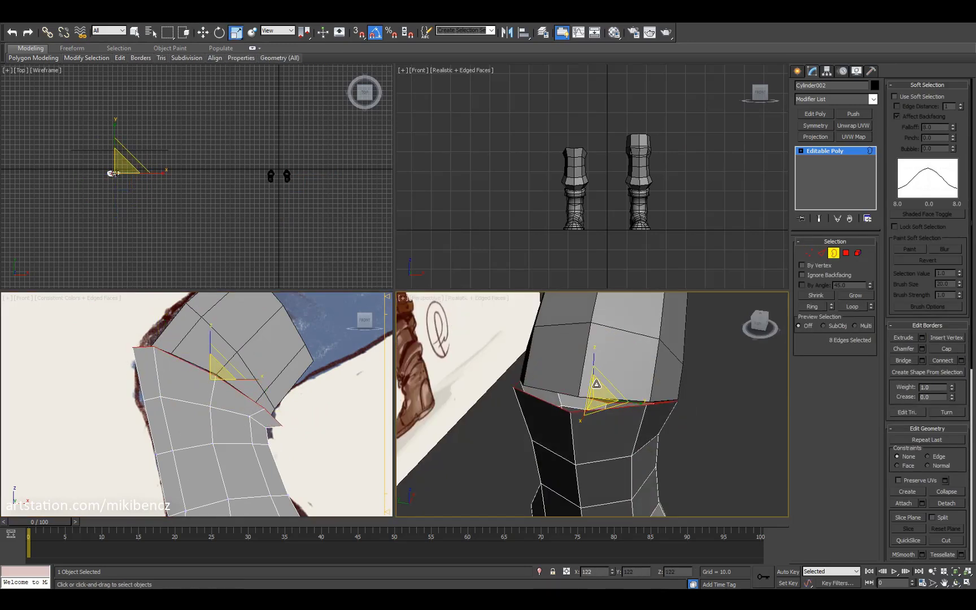
Step: Reposition the edge loop below the knee so the lower leg follows the drawn trouser folds
{"action": "scroll", "coordinate": [598, 392], "scroll_direction": "down", "scroll_amount": 2}
{"action": "middle_click_drag", "start_coordinate": [598, 393], "coordinate": [613, 421], "text": "alt"}
{"action": "key", "text": "2"}
{"action": "scroll", "coordinate": [612, 421], "scroll_direction": "down", "scroll_amount": 2}
{"action": "scroll", "coordinate": [258, 405], "scroll_direction": "down", "scroll_amount": 2}
{"action": "key", "text": "w"}
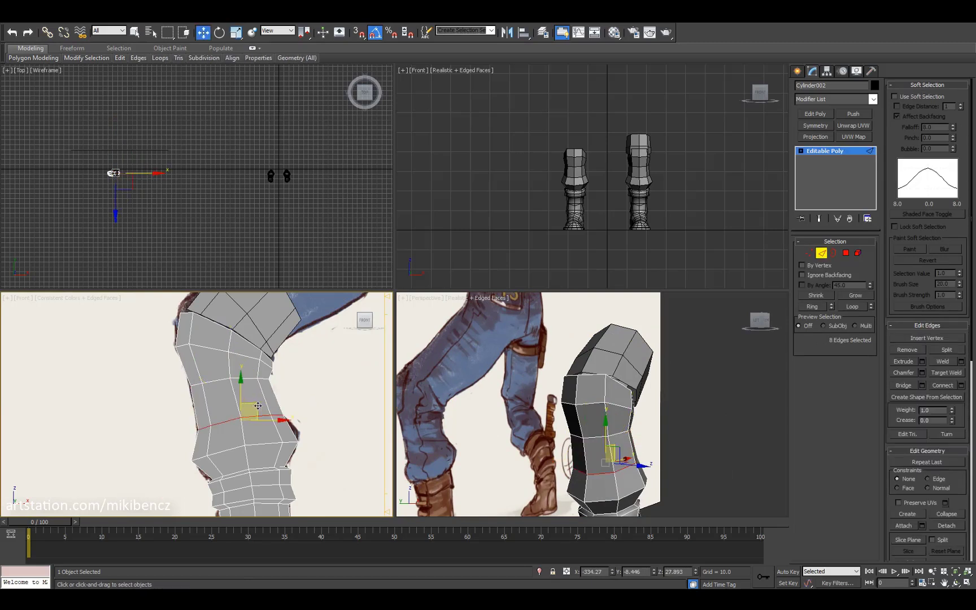
Step: Move the vertices behind the knee to fit the outline of the drawn trousers
{"action": "scroll", "coordinate": [266, 413], "scroll_direction": "up", "scroll_amount": 2}
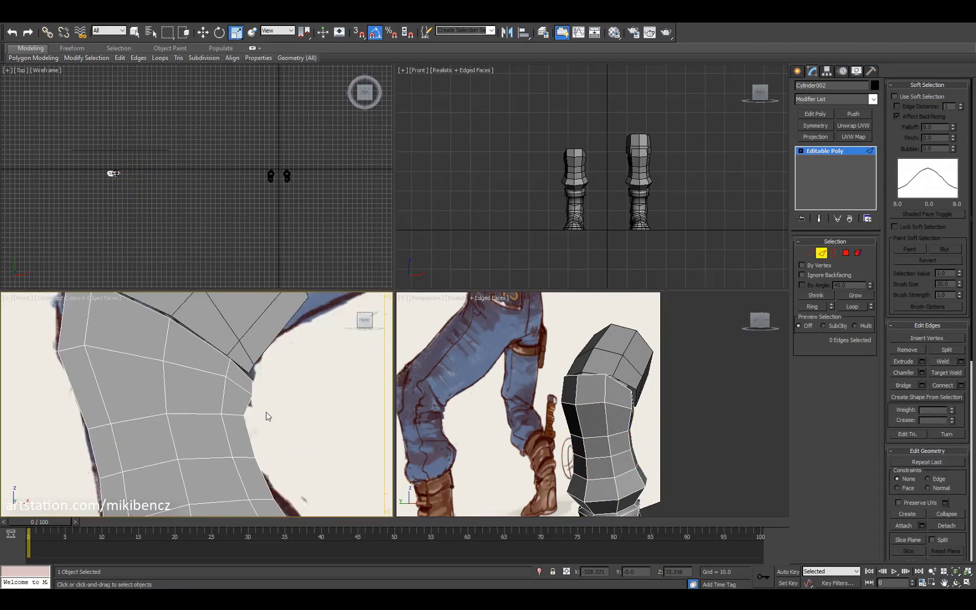
{"action": "key", "text": "1"}
{"action": "left_click", "coordinate": [262, 386]}
{"action": "key", "text": "w"}
{"action": "scroll", "coordinate": [262, 389], "scroll_direction": "down", "scroll_amount": 1}
Step: Select all of the lower leg's polygons, smooth their shading, and inspect the legs without wireframe edges
{"action": "key", "text": "F4"}
{"action": "mouse_move", "coordinate": [632, 409]}
{"action": "middle_mouse_down", "text": "alt"}
{"action": "mouse_move", "coordinate": [615, 412]}
{"action": "mouse_move", "coordinate": [627, 418]}
{"action": "middle_mouse_up", "text": "alt"}
{"action": "scroll", "coordinate": [616, 413], "scroll_direction": "down", "scroll_amount": 2}
{"action": "scroll", "coordinate": [626, 418], "scroll_direction": "up", "scroll_amount": 1}
{"action": "key", "text": "4"}
{"action": "key", "text": "ctrl+a"}
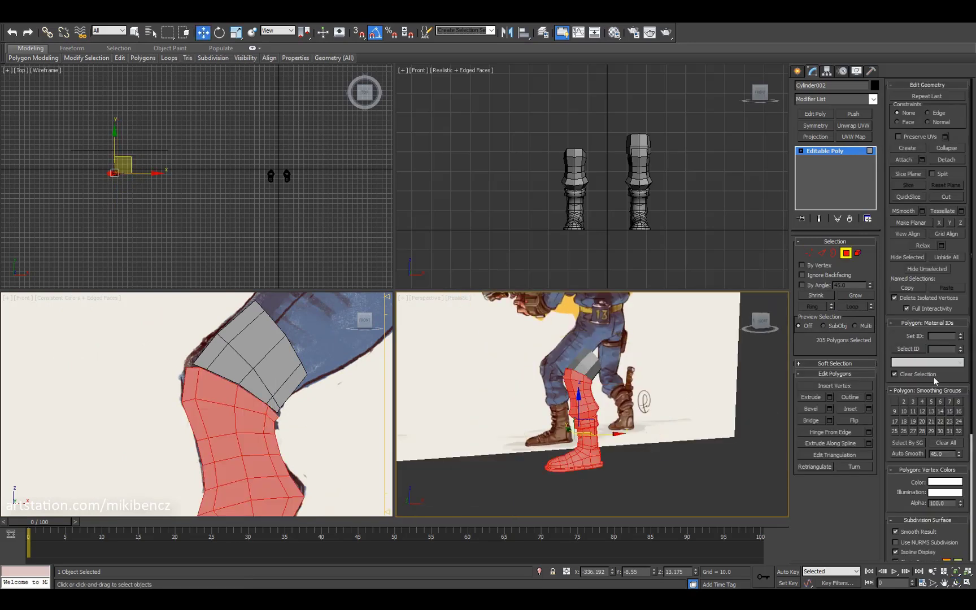
{"action": "left_click", "coordinate": [689, 451]}
{"action": "left_click", "coordinate": [690, 480]}
{"action": "middle_click_drag", "start_coordinate": [690, 481], "coordinate": [636, 414], "text": "alt"}
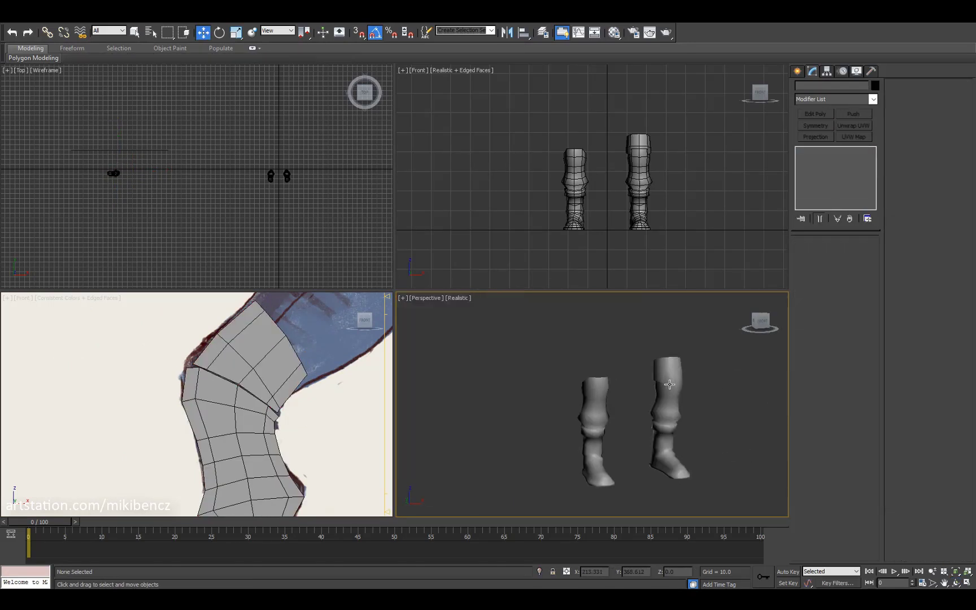
Step: Position and rotate the thigh copy onto its front-facing leg, and remove the other front-facing leg that lacks a thigh
{"action": "left_click", "coordinate": [636, 414]}
{"action": "key", "text": "F4"}
{"action": "scroll", "coordinate": [642, 391], "scroll_direction": "up", "scroll_amount": 2}
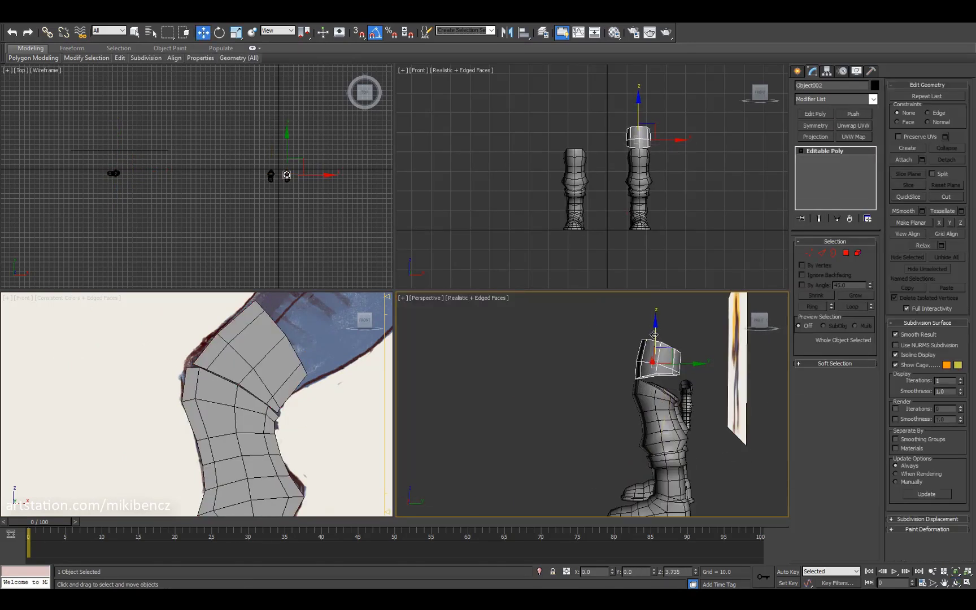
{"action": "left_click_drag", "start_coordinate": [608, 406], "coordinate": [652, 404]}
{"action": "key", "text": "e"}
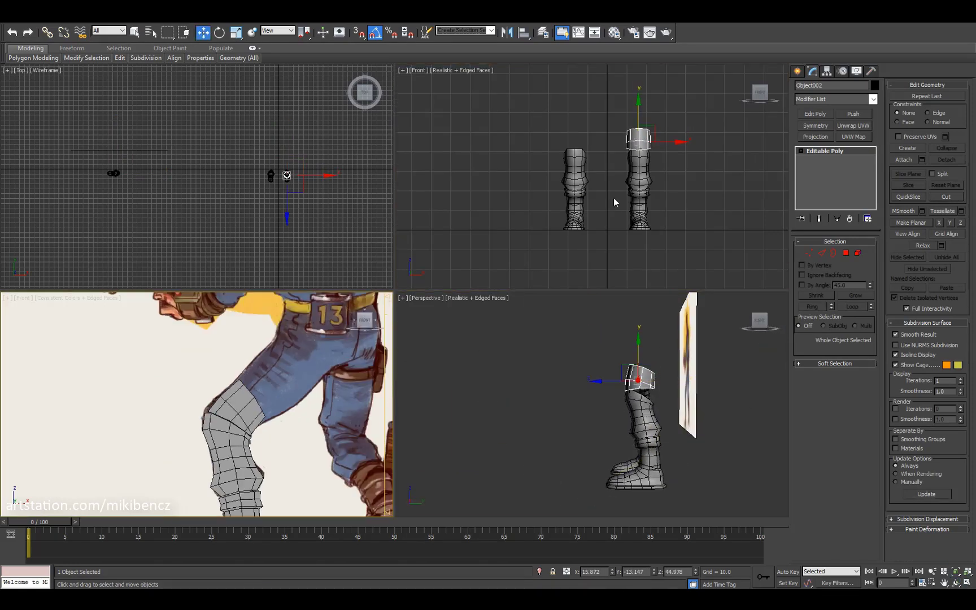
{"action": "left_click_drag", "start_coordinate": [655, 343], "coordinate": [664, 355]}
{"action": "middle_click_drag", "start_coordinate": [667, 381], "coordinate": [584, 409], "text": "alt"}
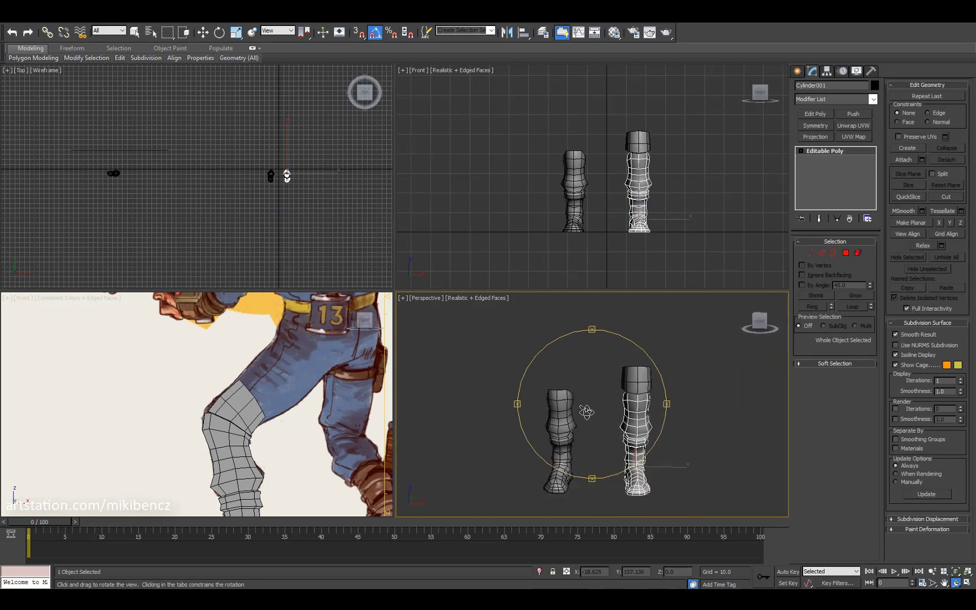
{"action": "left_click", "coordinate": [577, 425]}
{"action": "key", "text": "alt+q"}
Step: Adjust the upper vertices of the thigh section over the concept image to match the drawn thigh's outline
{"action": "key", "text": "3"}
{"action": "left_click", "coordinate": [267, 393]}
{"action": "key", "text": "1"}
{"action": "key", "text": "alt+w"}
{"action": "scroll", "coordinate": [526, 308], "scroll_direction": "up", "scroll_amount": 3}
{"action": "left_click_drag", "start_coordinate": [560, 327], "coordinate": [526, 308]}
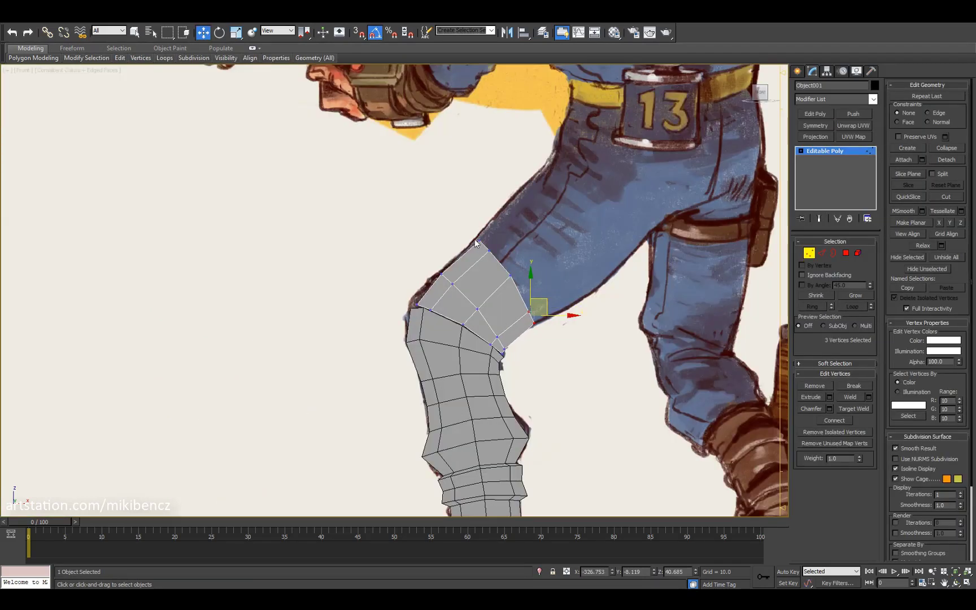
Step: Extrude the thigh's top border in sections toward the hip, scaling the ring to about 121%
{"action": "key", "text": "3"}
{"action": "scroll", "coordinate": [456, 288], "scroll_direction": "down", "scroll_amount": 2}
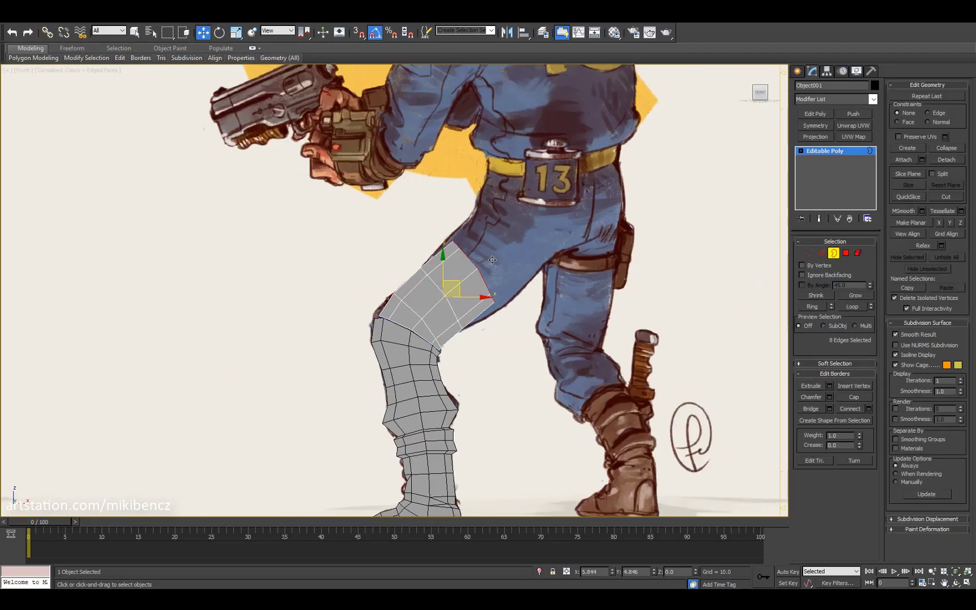
{"action": "key", "text": "alt+w"}
{"action": "key", "text": "r"}
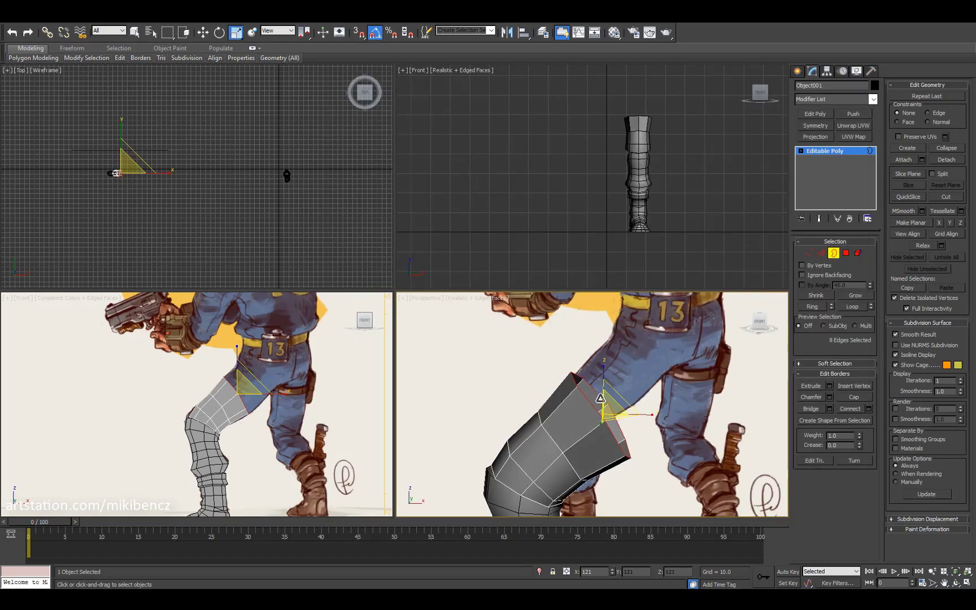
{"action": "key", "text": "alt+w"}
{"action": "key", "text": "w"}
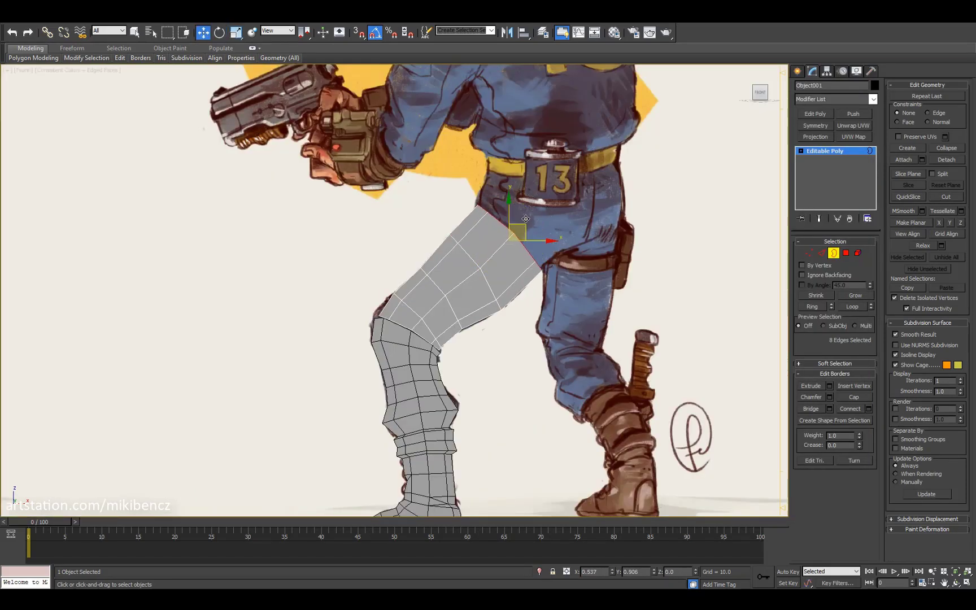
Step: Deform the front-facing thigh and lower leg together with an FFD 3x3x3 lattice and collapse it into the meshes
{"action": "key", "text": "p"}
{"action": "scroll", "coordinate": [510, 360], "scroll_direction": "down", "scroll_amount": 3}
{"action": "middle_click_drag", "start_coordinate": [510, 360], "coordinate": [486, 294], "text": "alt"}
{"action": "key", "text": "F4"}
{"action": "key", "text": "2"}
{"action": "left_click", "coordinate": [432, 266], "text": "ctrl"}
{"action": "left_click", "coordinate": [872, 98]}
{"action": "left_click", "coordinate": [827, 279]}
{"action": "key", "text": "w"}
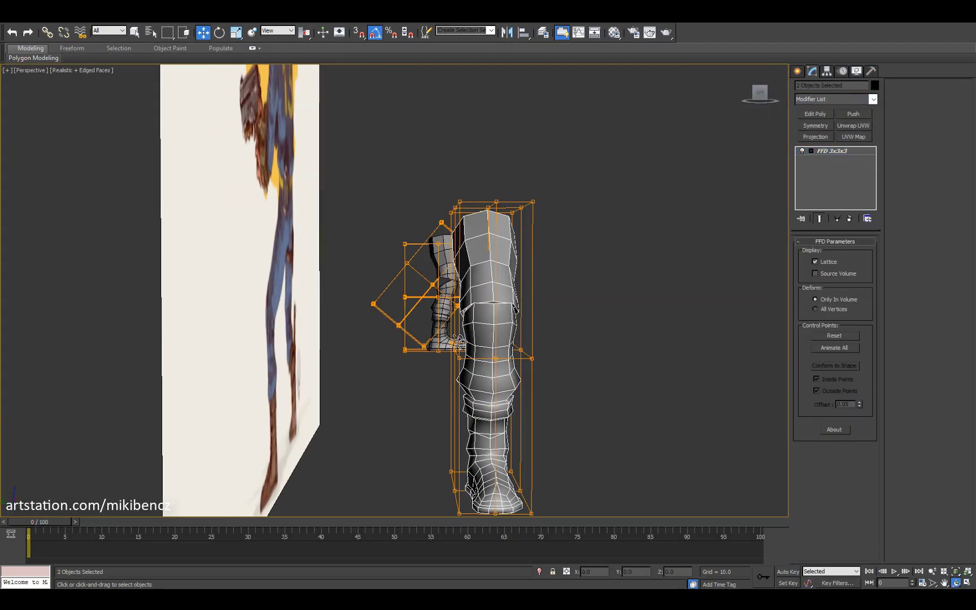
{"action": "middle_click_drag", "start_coordinate": [458, 341], "coordinate": [512, 298], "text": "alt"}
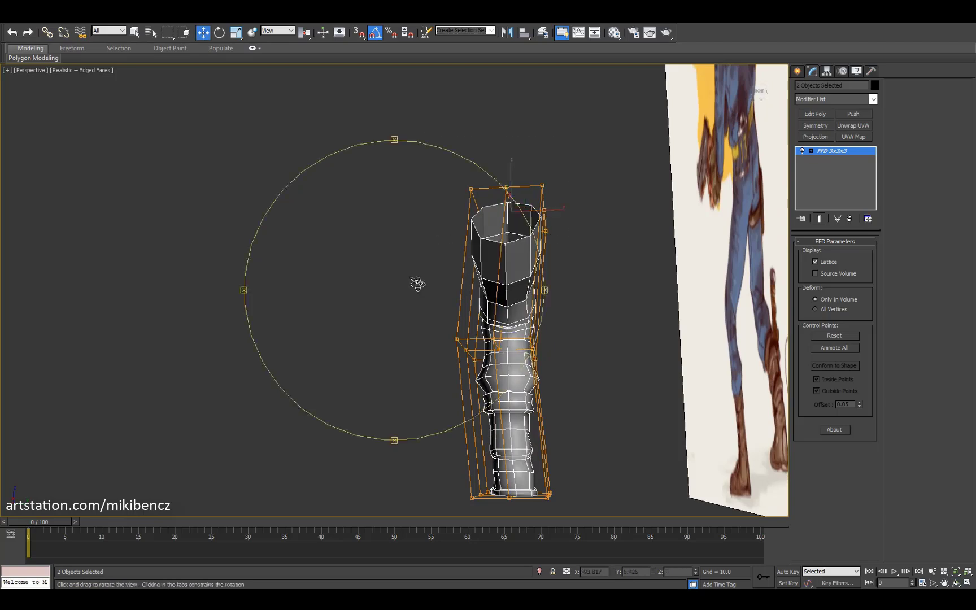
{"action": "middle_click_drag", "start_coordinate": [418, 283], "coordinate": [316, 316], "text": "alt"}
{"action": "right_click", "coordinate": [827, 151]}
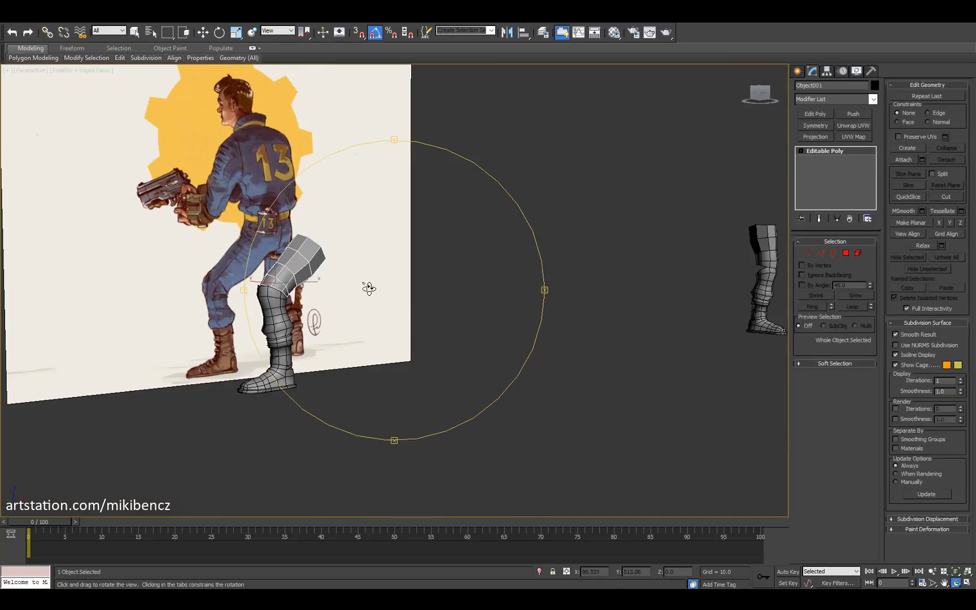
Step: Extrude the thigh's top border further up to the drawn hip, scale the ring to about 104%, and smooth the polygons
{"action": "key", "text": "alt+w"}
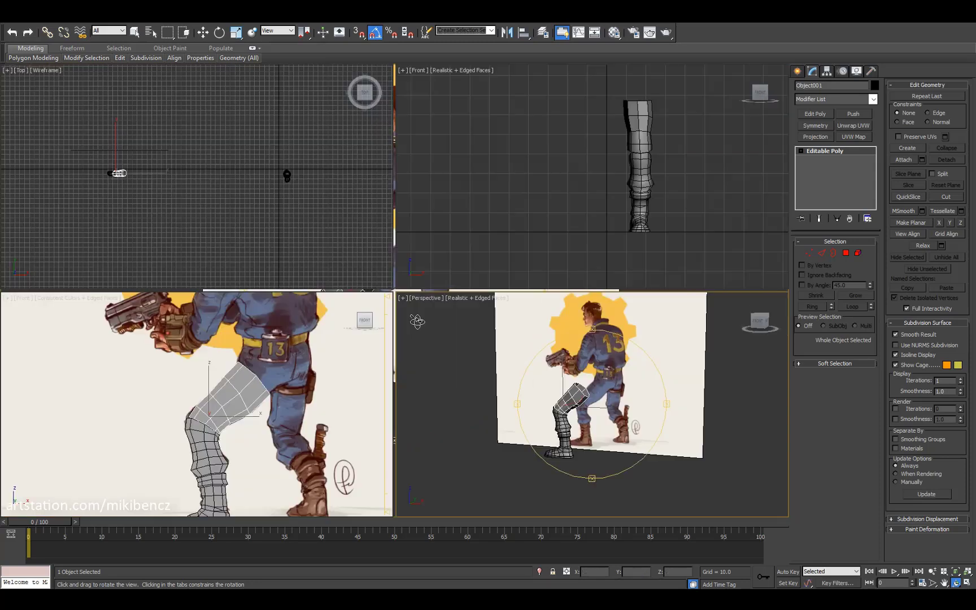
{"action": "middle_click_drag", "start_coordinate": [289, 349], "coordinate": [268, 348]}
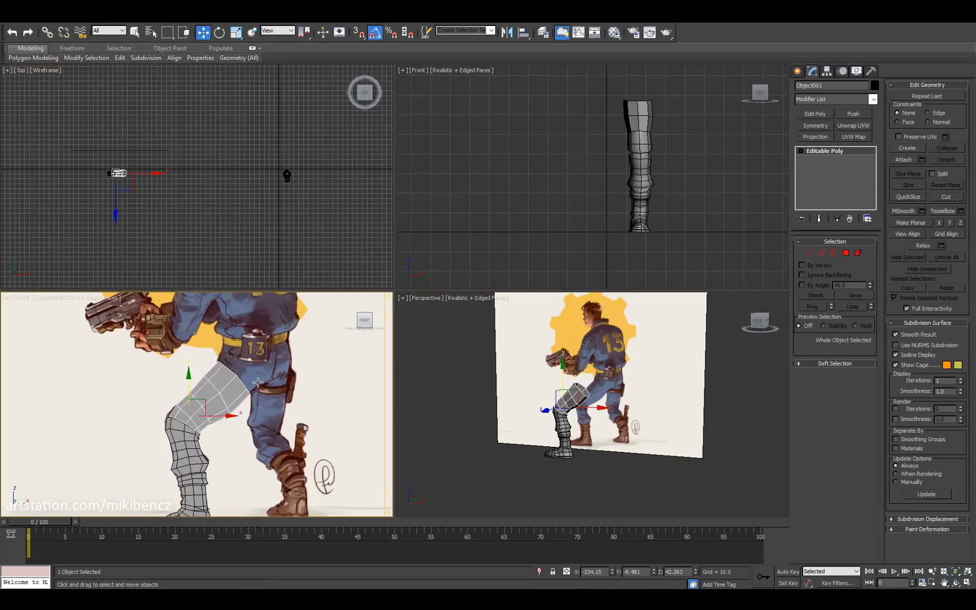
{"action": "key", "text": "3"}
{"action": "scroll", "coordinate": [219, 388], "scroll_direction": "up", "scroll_amount": 3}
{"action": "left_click", "coordinate": [254, 355]}
{"action": "scroll", "coordinate": [611, 373], "scroll_direction": "up", "scroll_amount": 5}
{"action": "key", "text": "r"}
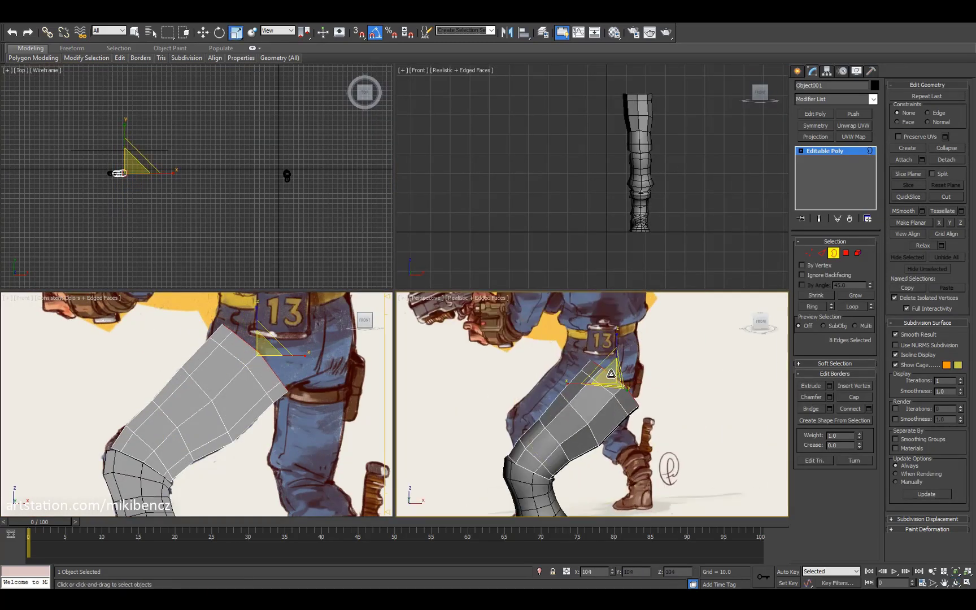
{"action": "middle_click_drag", "start_coordinate": [625, 368], "coordinate": [638, 395], "text": "alt"}
{"action": "key", "text": "4"}
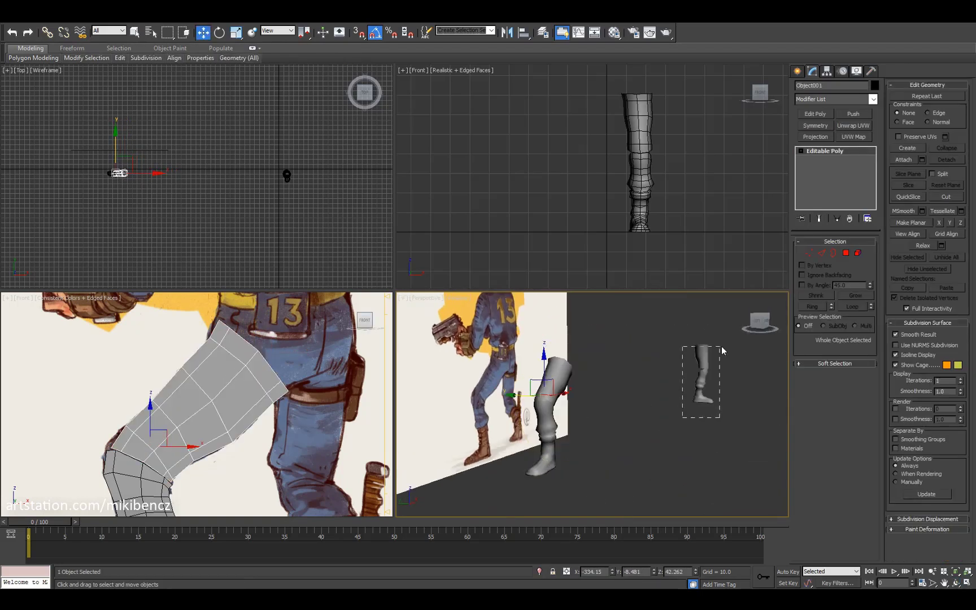
Step: Tilt the top border of the front-facing thigh up toward its outer side and adjust the edge loop below it
{"action": "key", "text": "w"}
{"action": "left_click", "coordinate": [706, 463]}
{"action": "left_click", "coordinate": [638, 148]}
{"action": "key", "text": "3"}
{"action": "scroll", "coordinate": [638, 148], "scroll_direction": "up", "scroll_amount": 4}
{"action": "key", "text": "e"}
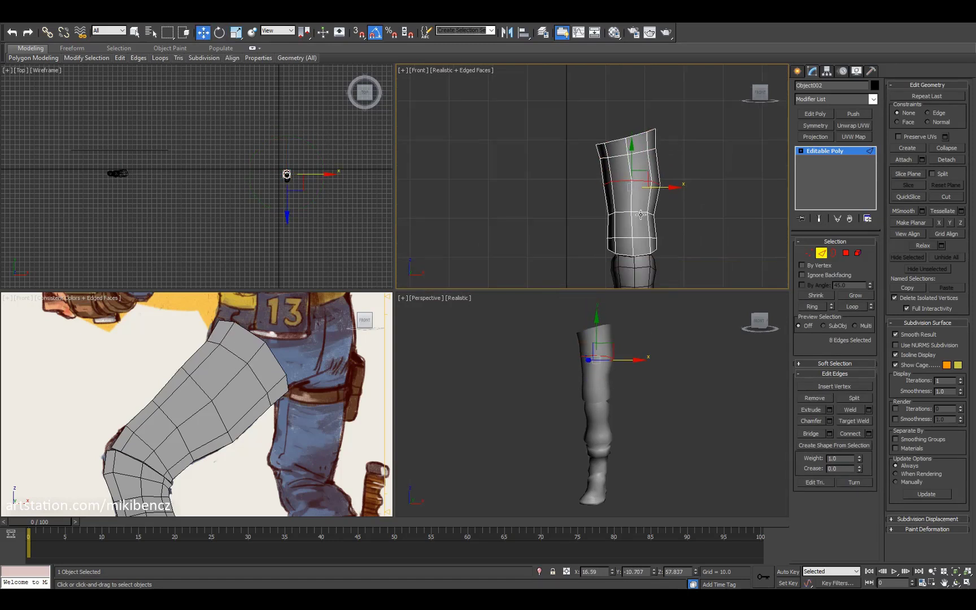
{"action": "key", "text": "2"}
{"action": "key", "text": "e"}
Step: Undo the extra tilt of the front-facing thigh and shift the piece slightly outward over the lower leg
{"action": "scroll", "coordinate": [667, 162], "scroll_direction": "down", "scroll_amount": 2}
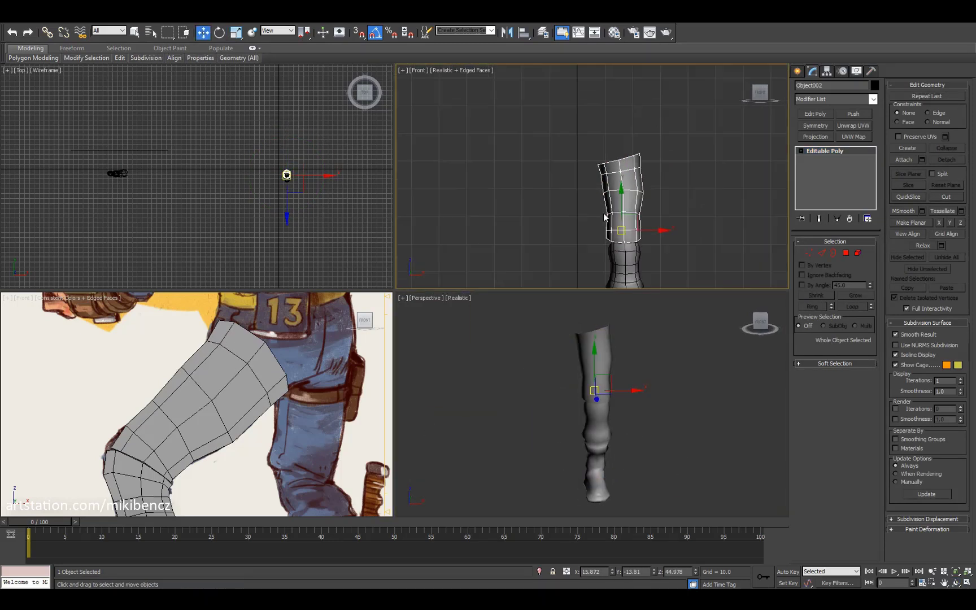
{"action": "scroll", "coordinate": [649, 236], "scroll_direction": "down", "scroll_amount": 2}
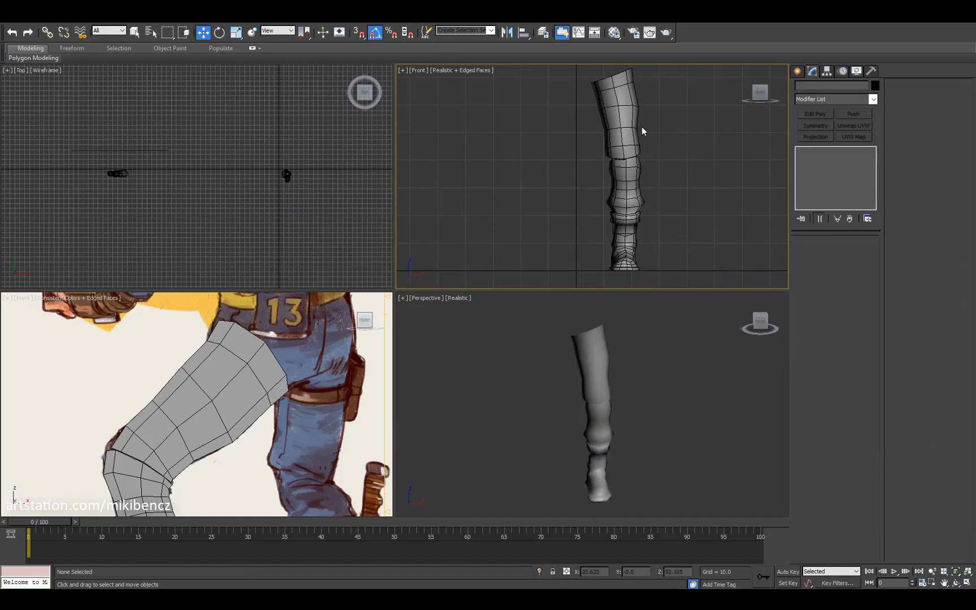
{"action": "key", "text": "ctrl+z"}
{"action": "key", "text": "w"}
{"action": "key", "text": "2"}
{"action": "key", "text": "e"}
{"action": "scroll", "coordinate": [651, 129], "scroll_direction": "up", "scroll_amount": 3}
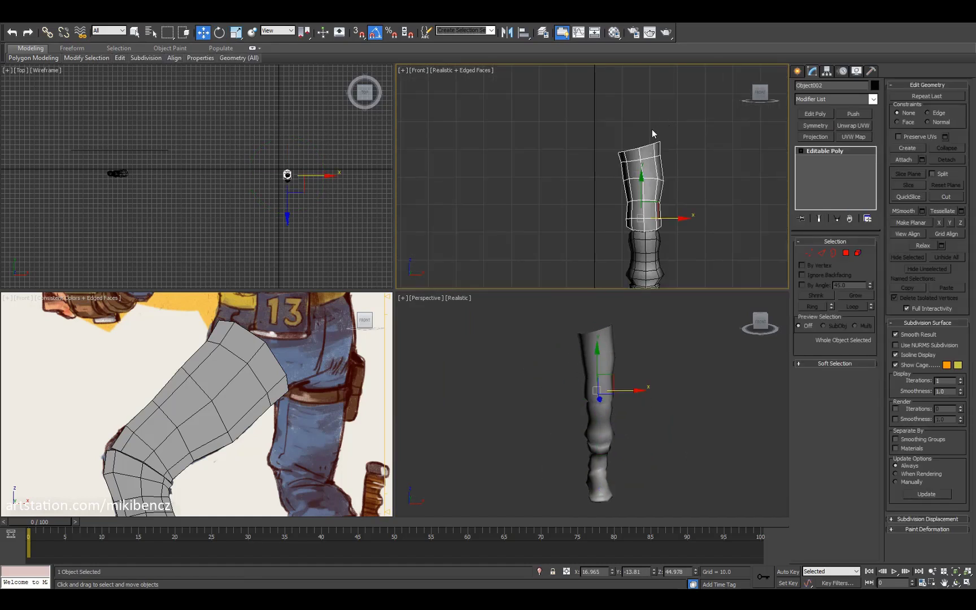
Step: Extrude two edges at the inner top of the front-facing thigh toward the centre line
{"action": "middle_click_drag", "start_coordinate": [599, 395], "coordinate": [616, 390], "text": "alt"}
{"action": "key", "text": "F4"}
{"action": "scroll", "coordinate": [640, 320], "scroll_direction": "up", "scroll_amount": 3}
{"action": "key", "text": "w"}
{"action": "left_click", "coordinate": [640, 320], "text": "ctrl"}
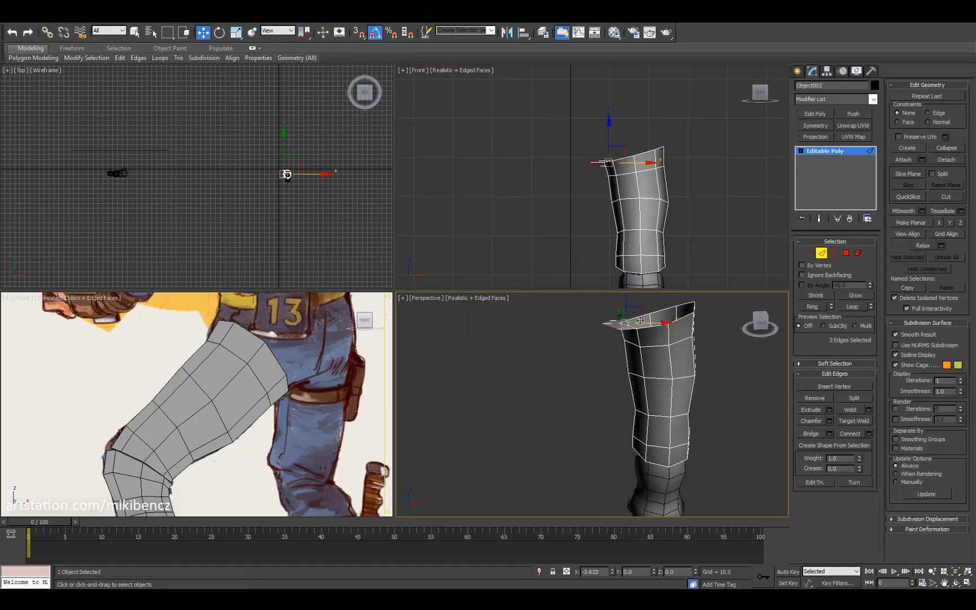
Step: Select the new inner-thigh polygons and detach them as a separate object for the pelvis
{"action": "middle_click_drag", "start_coordinate": [636, 317], "coordinate": [621, 328], "text": "alt"}
{"action": "key", "text": "4"}
{"action": "left_click", "coordinate": [616, 332]}
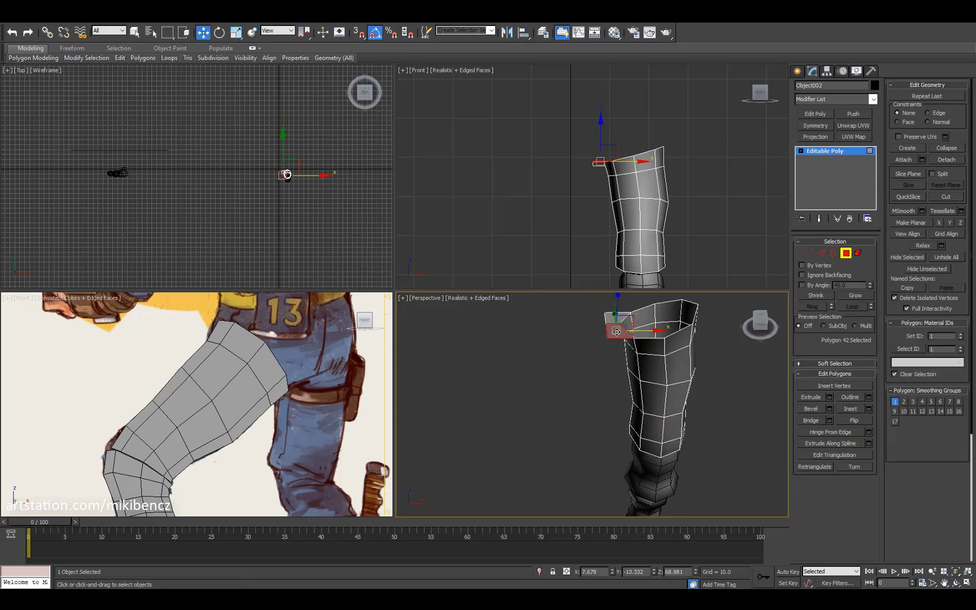
{"action": "left_click", "coordinate": [615, 327]}
{"action": "key", "text": "e"}
Step: Extrude the end edge of the detached strip upward in sections to start the front of the pelvis
{"action": "key", "text": "2"}
{"action": "left_click", "coordinate": [632, 362]}
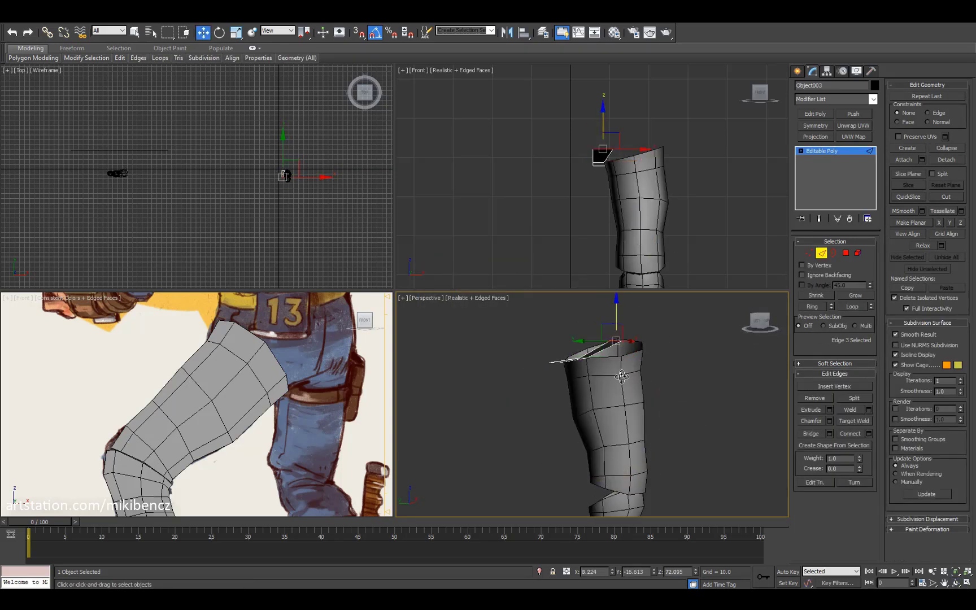
{"action": "middle_click_drag", "start_coordinate": [633, 362], "coordinate": [660, 372], "text": "alt"}
{"action": "scroll", "coordinate": [604, 209], "scroll_direction": "up", "scroll_amount": 3}
{"action": "key", "text": "1"}
{"action": "middle_click_drag", "start_coordinate": [602, 417], "coordinate": [584, 357], "text": "alt"}
{"action": "key", "text": "2"}
{"action": "key", "text": "w"}
{"action": "middle_click_drag", "start_coordinate": [596, 74], "coordinate": [591, 96]}
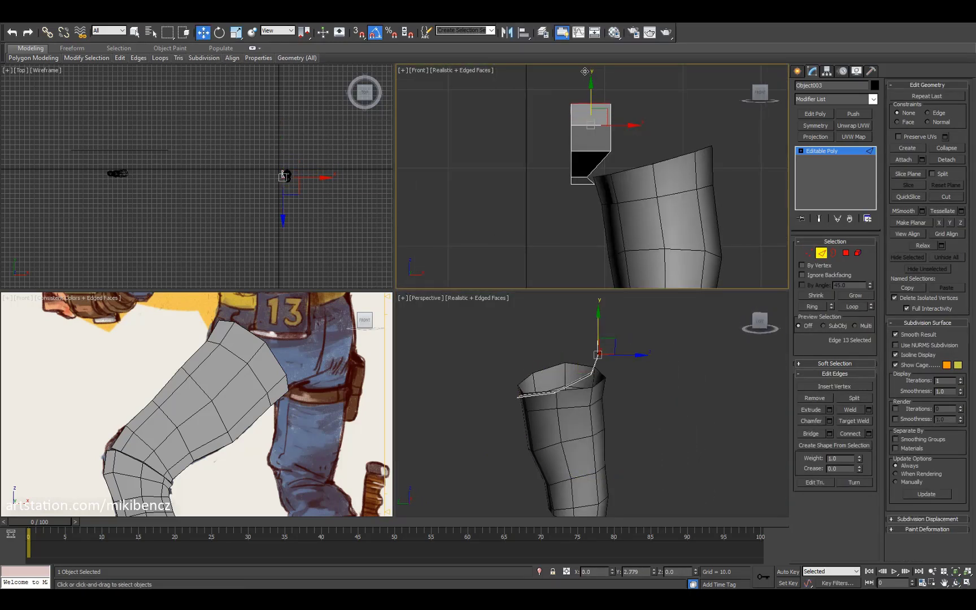
Step: Reposition the inner top vertices of the front-facing thigh and the lower vertices of the pelvis strip beside it
{"action": "key", "text": "F3"}
{"action": "left_click", "coordinate": [587, 170]}
{"action": "key", "text": "F3"}
{"action": "key", "text": "1"}
{"action": "left_click", "coordinate": [612, 182]}
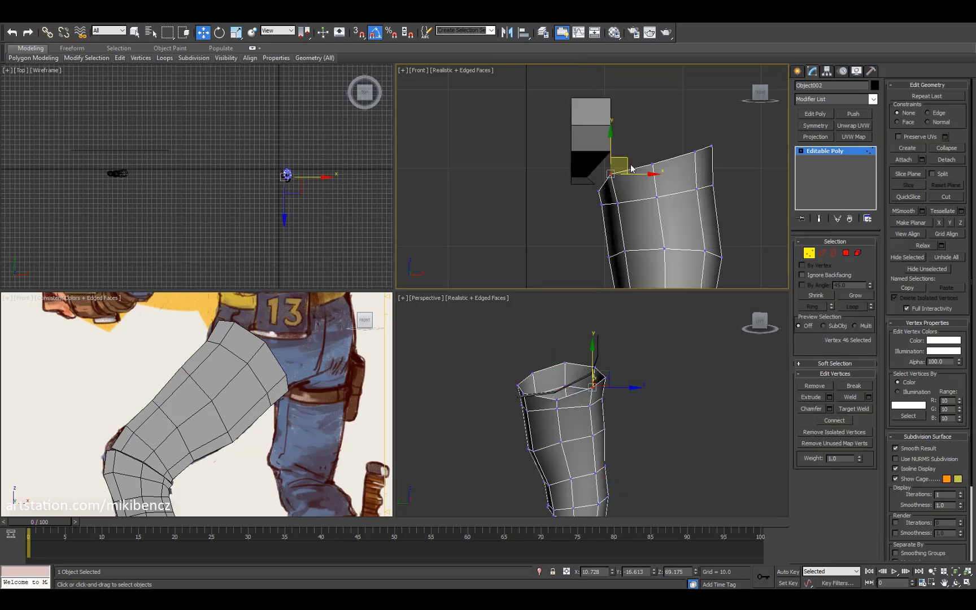
{"action": "key", "text": "F3"}
{"action": "key", "text": "F3"}
{"action": "left_click", "coordinate": [595, 141]}
{"action": "key", "text": "F3"}
{"action": "left_click", "coordinate": [592, 182]}
{"action": "key", "text": "alt+w"}
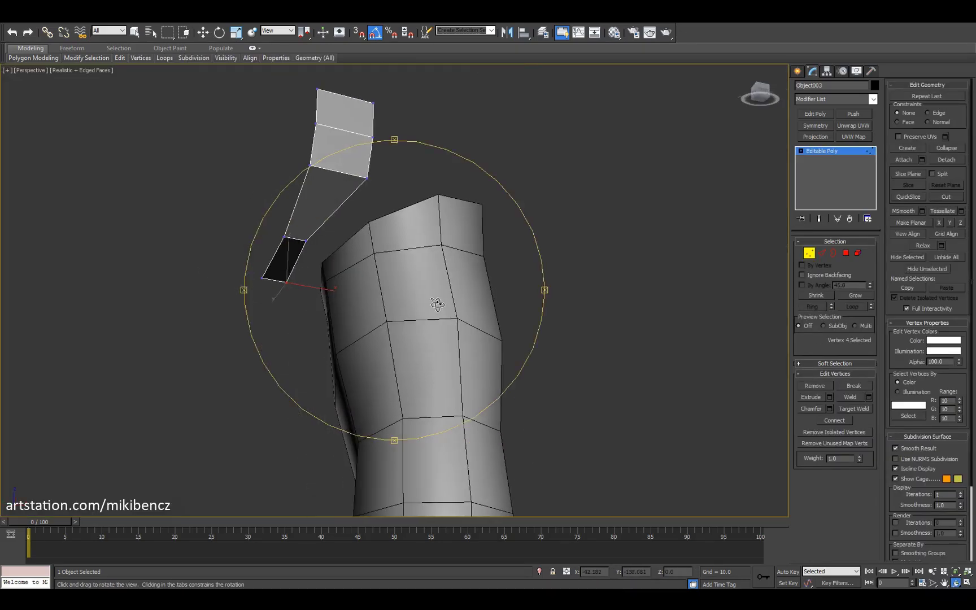
Step: Extrude the outer side edge of the pelvis strip sideways in sections above the front of the thigh
{"action": "mouse_move", "coordinate": [435, 305]}
{"action": "middle_mouse_down", "text": "alt"}
{"action": "mouse_move", "coordinate": [444, 314]}
{"action": "mouse_move", "coordinate": [382, 279]}
{"action": "mouse_move", "coordinate": [426, 257]}
{"action": "middle_mouse_up", "text": "alt"}
{"action": "key", "text": "2"}
{"action": "key", "text": "w"}
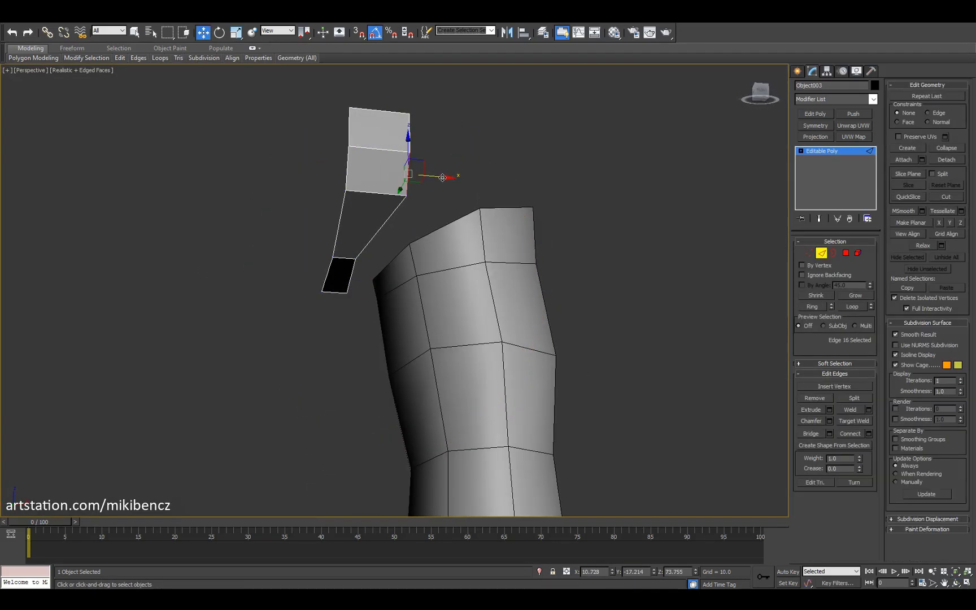
{"action": "middle_click_drag", "start_coordinate": [495, 160], "coordinate": [318, 283], "text": "alt"}
{"action": "key", "text": "6"}
{"action": "key", "text": "2"}
{"action": "scroll", "coordinate": [484, 248], "scroll_direction": "up", "scroll_amount": 5}
{"action": "left_click", "coordinate": [534, 164]}
{"action": "scroll", "coordinate": [528, 231], "scroll_direction": "down", "scroll_amount": 5}
{"action": "key", "text": "alt+w"}
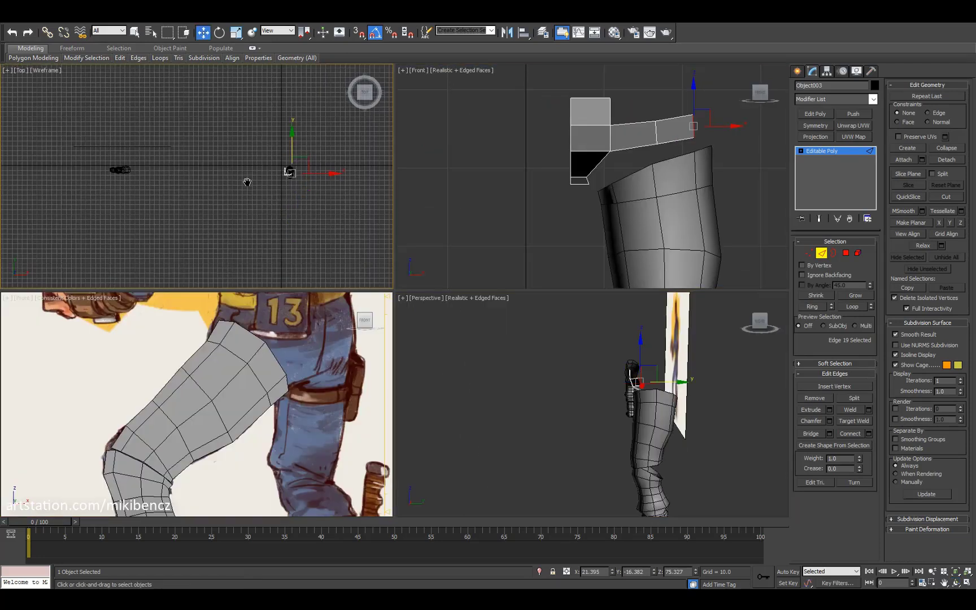
Step: Show the model from the left and extrude the hip band around the outer thigh toward the back
{"action": "left_click", "coordinate": [21, 70]}
{"action": "left_click", "coordinate": [43, 175]}
{"action": "middle_click_drag", "start_coordinate": [565, 395], "coordinate": [538, 411], "text": "alt"}
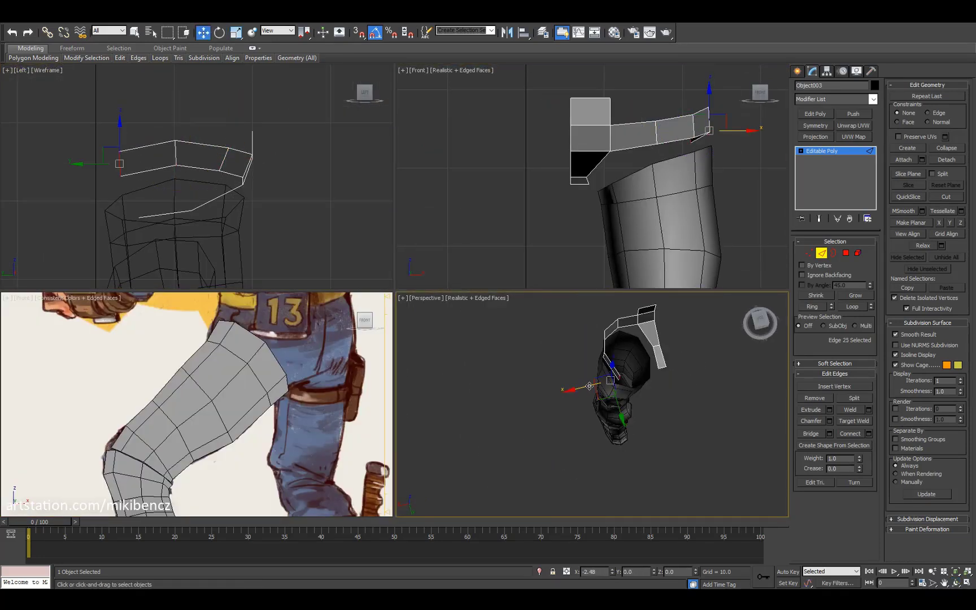
{"action": "middle_click_drag", "start_coordinate": [589, 386], "coordinate": [462, 211], "text": "alt"}
Step: Extend the pelvis with more edge sections around the underside and back of the hip band
{"action": "key", "text": "alt+w"}
{"action": "left_click", "coordinate": [536, 226], "text": "ctrl"}
{"action": "key", "text": "4"}
{"action": "key", "text": "2"}
{"action": "left_click", "coordinate": [469, 219], "text": "alt"}
{"action": "scroll", "coordinate": [462, 211], "scroll_direction": "down", "scroll_amount": 3}
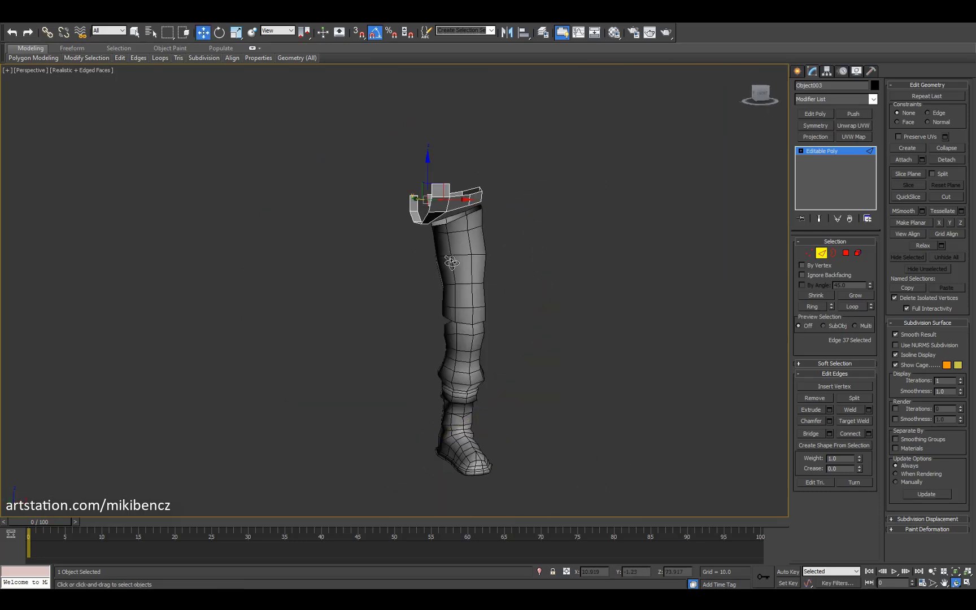
{"action": "key", "text": "alt+Tab"}
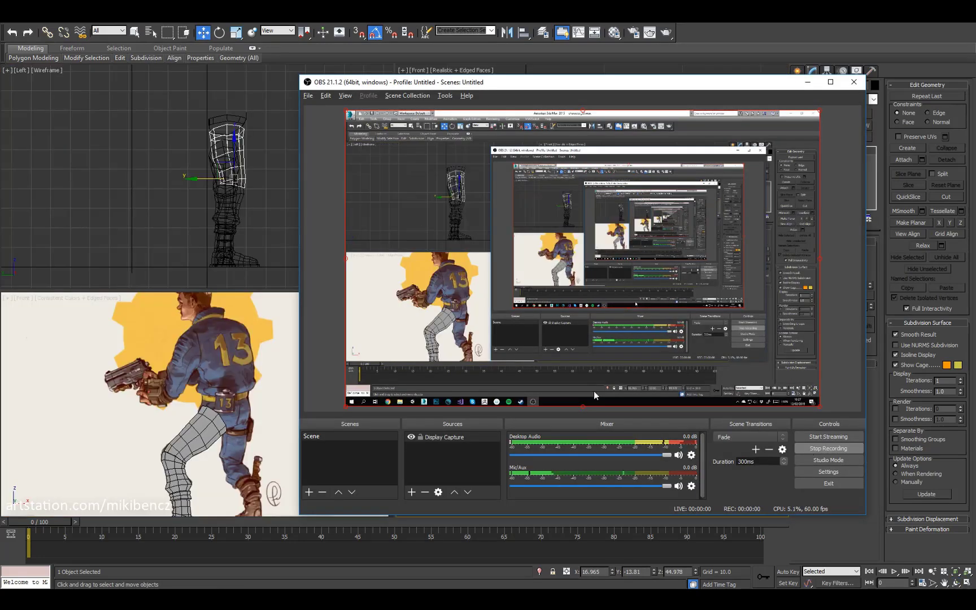
{"action": "key", "text": "alt+Tab"}
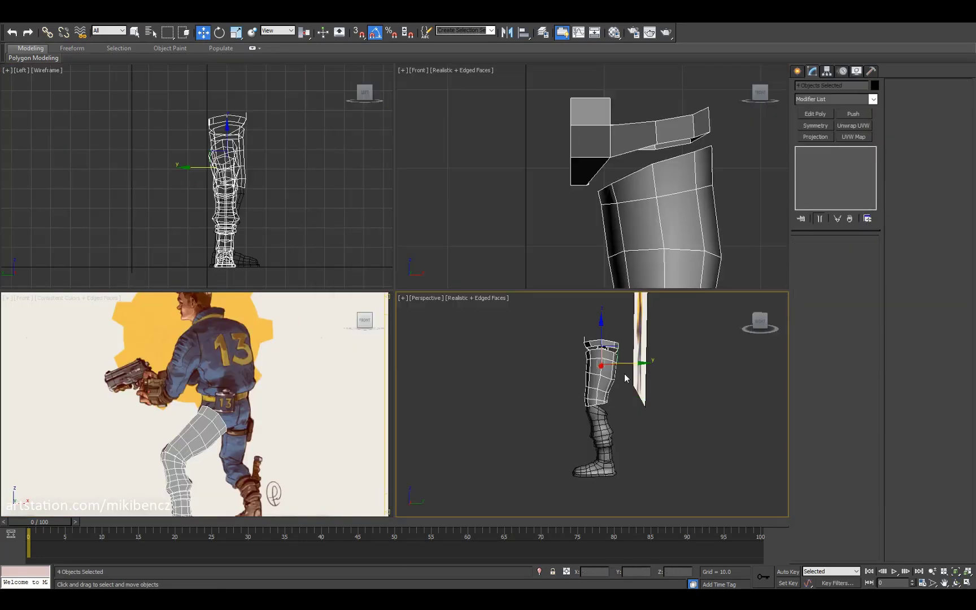
Step: Extrude the rear edge of the crotch strip upward to form the back centre of the pelvis
{"action": "key", "text": "ctrl+r"}
{"action": "left_click_drag", "start_coordinate": [638, 451], "coordinate": [606, 411]}
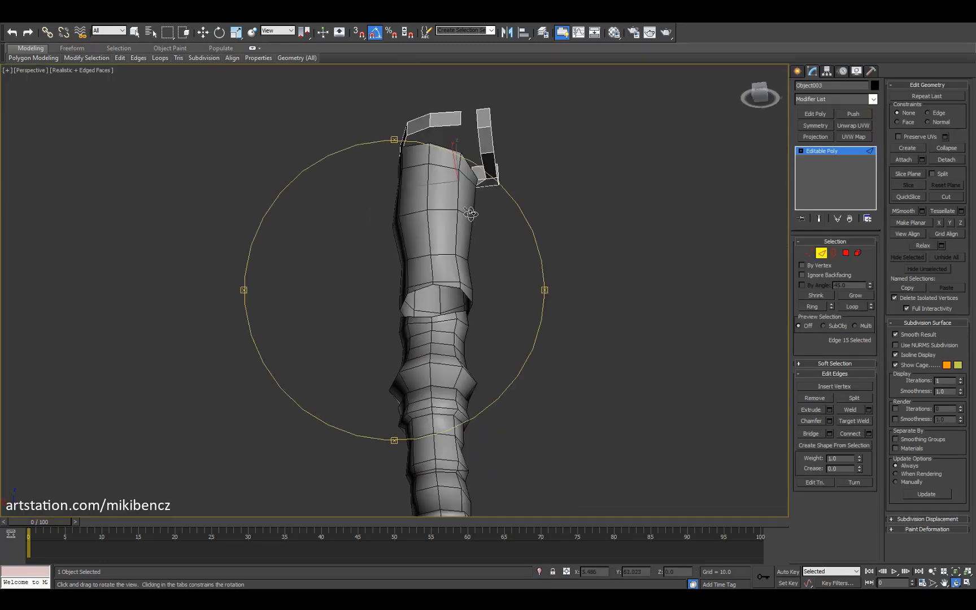
{"action": "mouse_move", "coordinate": [487, 227]}
{"action": "left_mouse_down"}
{"action": "mouse_move", "coordinate": [482, 259]}
{"action": "mouse_move", "coordinate": [491, 241]}
{"action": "left_mouse_up"}
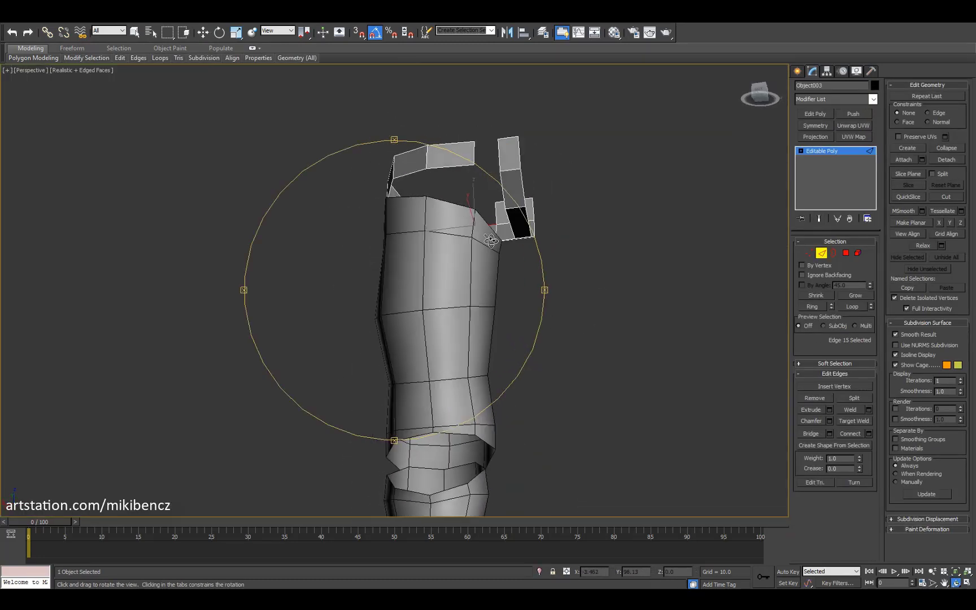
{"action": "key", "text": "4"}
{"action": "left_click", "coordinate": [468, 160]}
{"action": "middle_click_drag", "start_coordinate": [469, 161], "coordinate": [501, 229], "text": "alt"}
{"action": "key", "text": "2"}
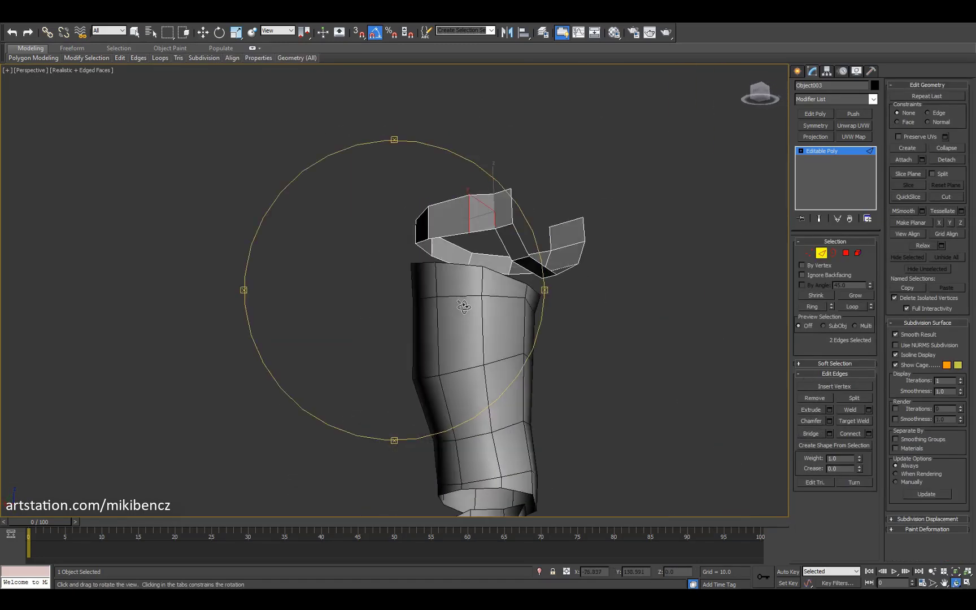
Step: Fill the gaps between the hip band and the centre strip to close the pelvis half, and even out its points
{"action": "left_click_drag", "start_coordinate": [463, 306], "coordinate": [466, 307]}
{"action": "left_click_drag", "start_coordinate": [440, 287], "coordinate": [478, 294]}
{"action": "key", "text": "4"}
{"action": "key", "text": "w"}
{"action": "key", "text": "f"}
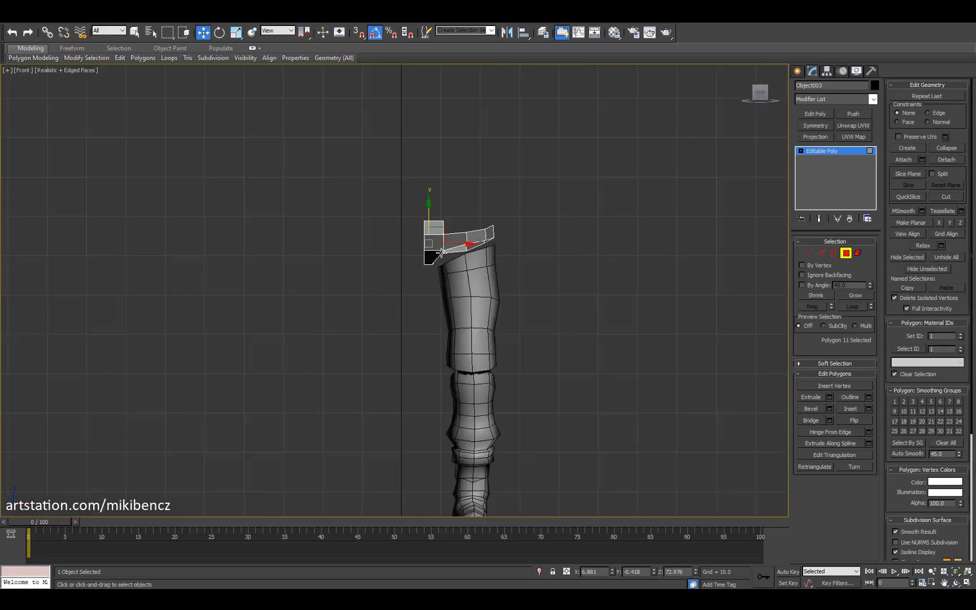
{"action": "key", "text": "F3"}
{"action": "key", "text": "1"}
{"action": "key", "text": "alt+w"}
{"action": "key", "text": "alt+w"}
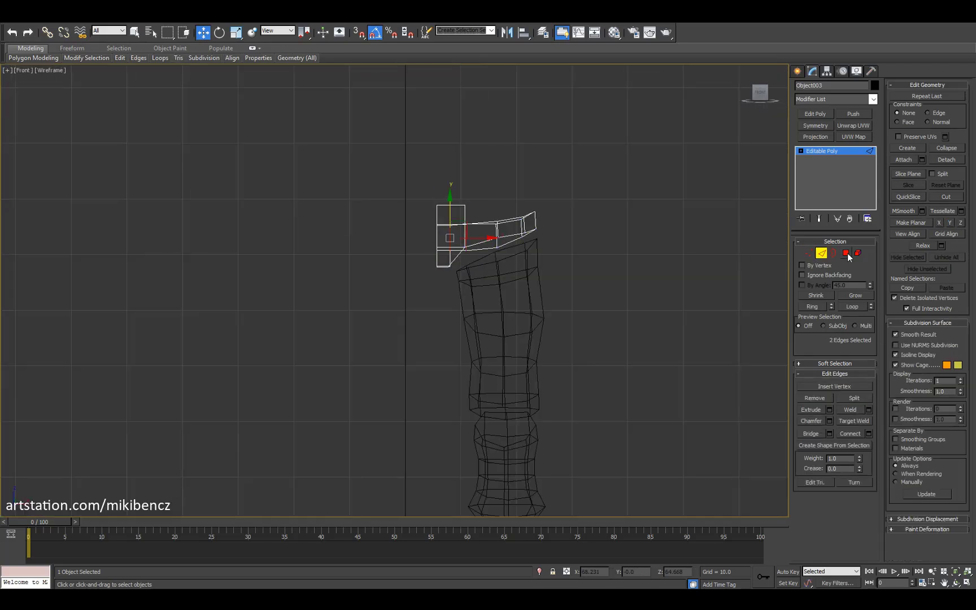
{"action": "key", "text": "F3"}
{"action": "left_click", "coordinate": [542, 223]}
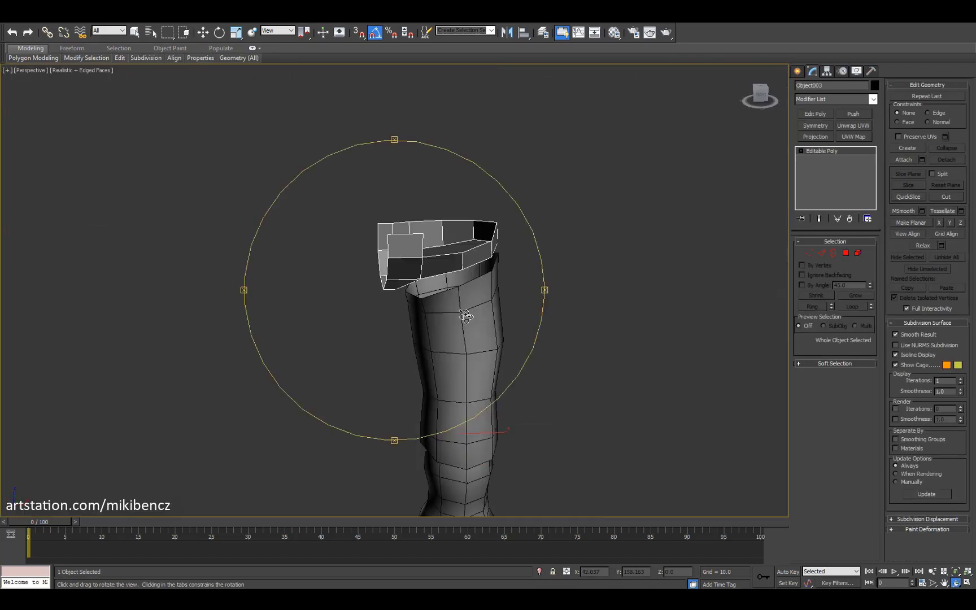
Step: Move the pelvis half's pivot to X 0 on the centre line
{"action": "key", "text": "alt+w"}
{"action": "key", "text": "alt+w"}
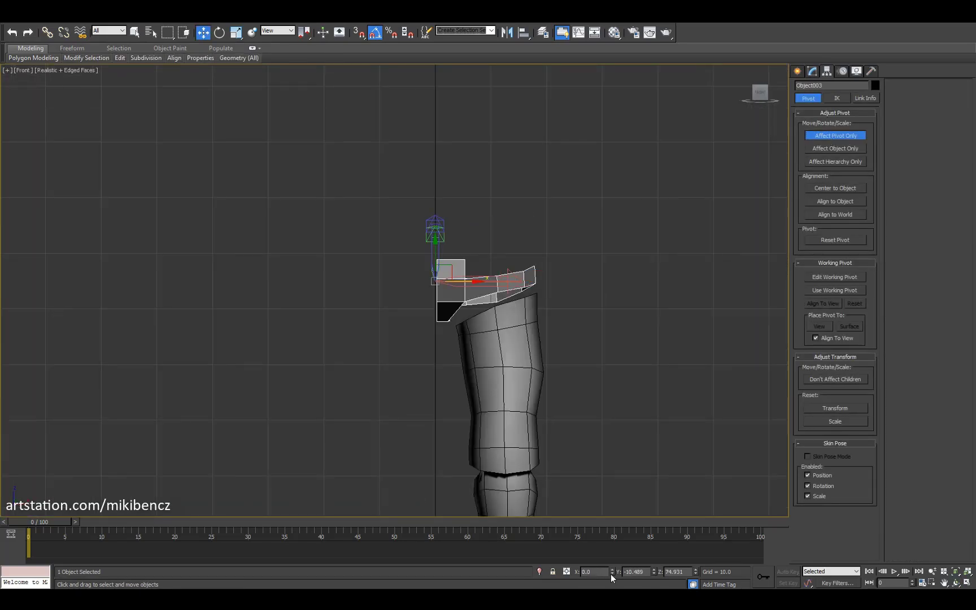
{"action": "left_click", "coordinate": [812, 71]}
{"action": "key", "text": "p"}
{"action": "key", "text": "e"}
{"action": "middle_click_drag", "start_coordinate": [406, 317], "coordinate": [442, 294], "text": "alt"}
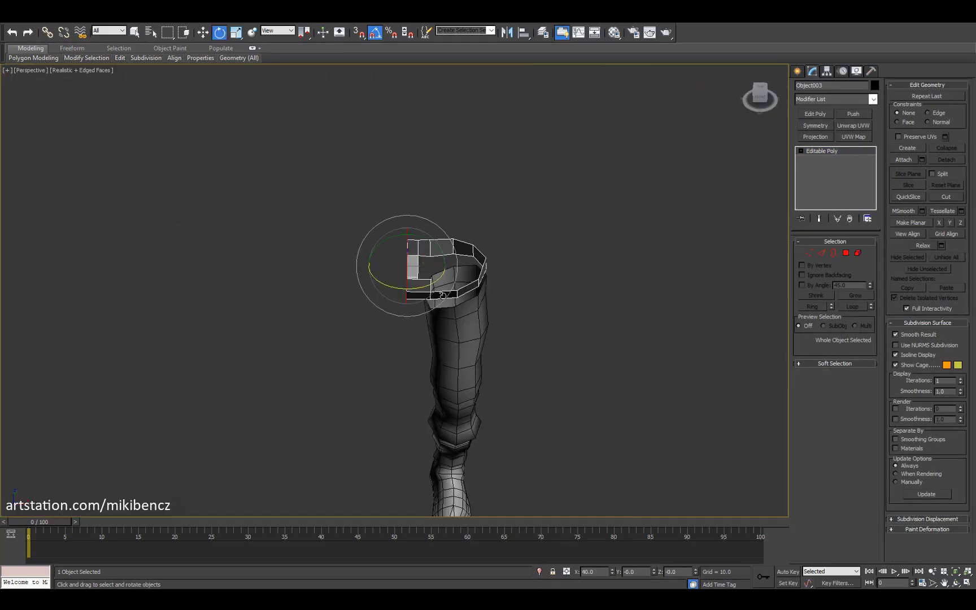
Step: Extend the pelvis upward along its upper edge loop and scale that loop vertically to level it
{"action": "key", "text": "4"}
{"action": "left_click", "coordinate": [395, 255]}
{"action": "key", "text": "2"}
{"action": "double_click", "coordinate": [446, 257]}
{"action": "key", "text": "f"}
{"action": "key", "text": "r"}
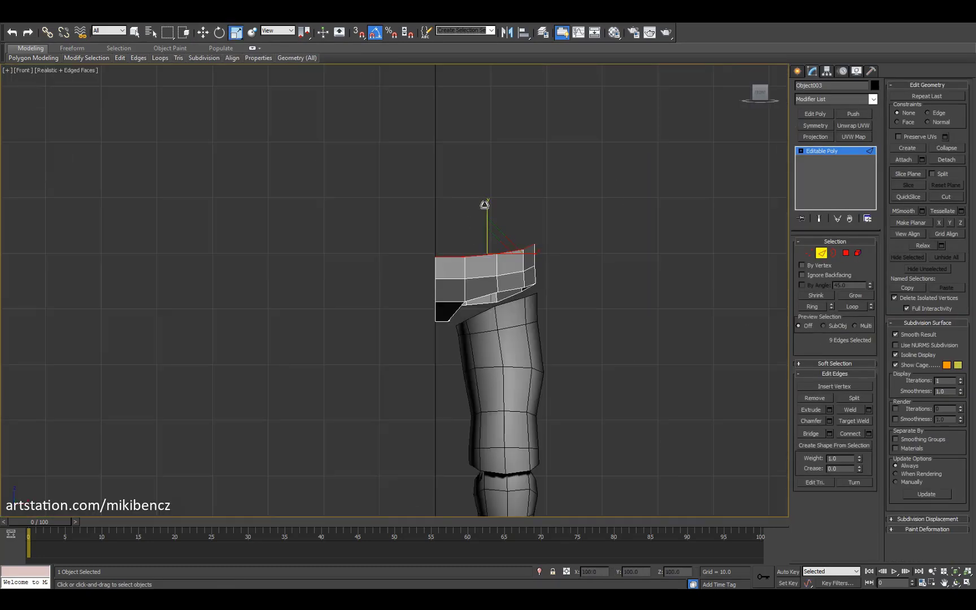
Step: Move the vertices at the outer hip inward to round off the side of the pelvis
{"action": "key", "text": "alt+w"}
{"action": "key", "text": "z"}
{"action": "key", "text": "F3"}
{"action": "key", "text": "w"}
{"action": "key", "text": "1"}
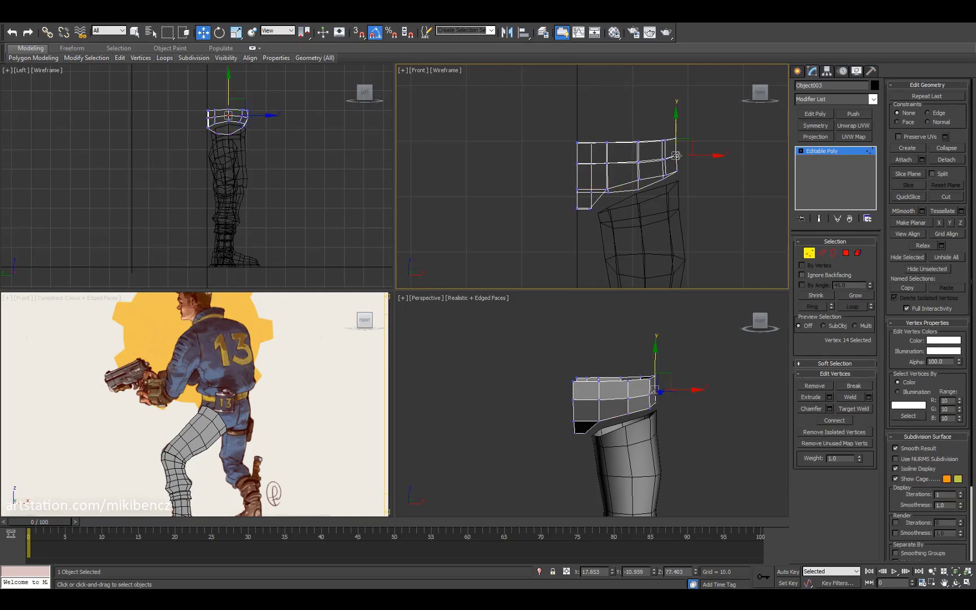
{"action": "key", "text": "F3"}
{"action": "key", "text": "F3"}
{"action": "key", "text": "F3"}
{"action": "key", "text": "F3"}
{"action": "key", "text": "1"}
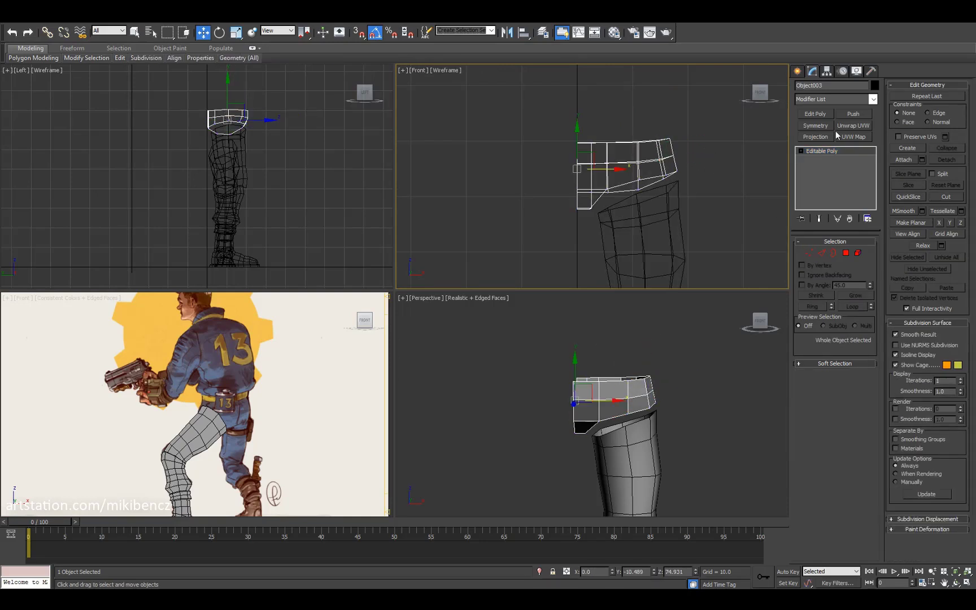
Step: Add a Symmetry modifier across X to complete the pelvis and scale it narrower in width
{"action": "left_click", "coordinate": [832, 128]}
{"action": "key", "text": "ctrl+r"}
{"action": "left_click_drag", "start_coordinate": [621, 367], "coordinate": [641, 320]}
{"action": "key", "text": "ctrl+r"}
{"action": "left_click_drag", "start_coordinate": [565, 432], "coordinate": [656, 401]}
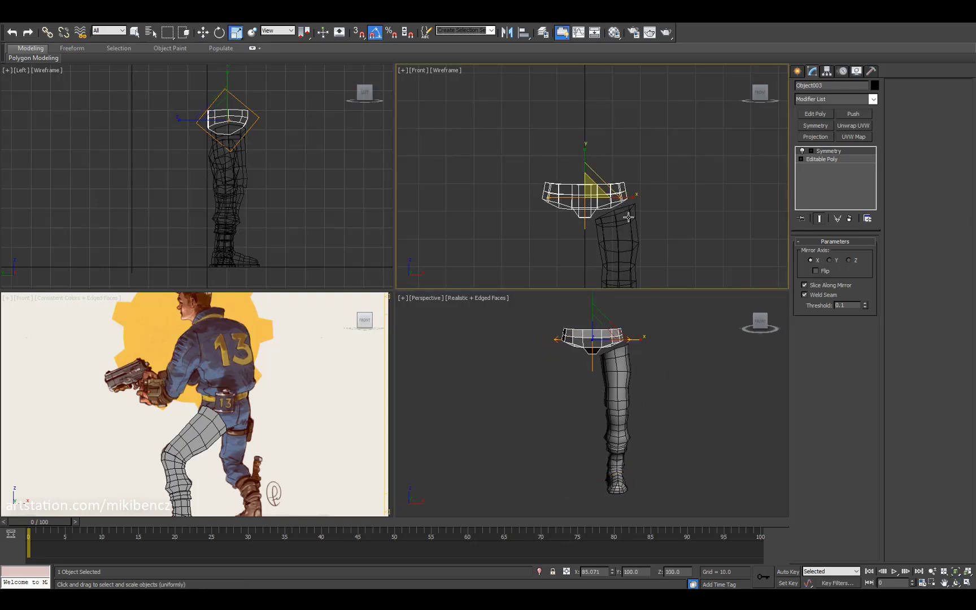
Step: Apply an FFD 2x2x2 modifier to the front-facing leg pieces and shift the upper control points inward under the pelvis
{"action": "key", "text": "F3"}
{"action": "left_click", "coordinate": [673, 441]}
{"action": "middle_click_drag", "start_coordinate": [672, 282], "coordinate": [669, 183]}
{"action": "scroll", "coordinate": [655, 160], "scroll_direction": "up", "scroll_amount": 2}
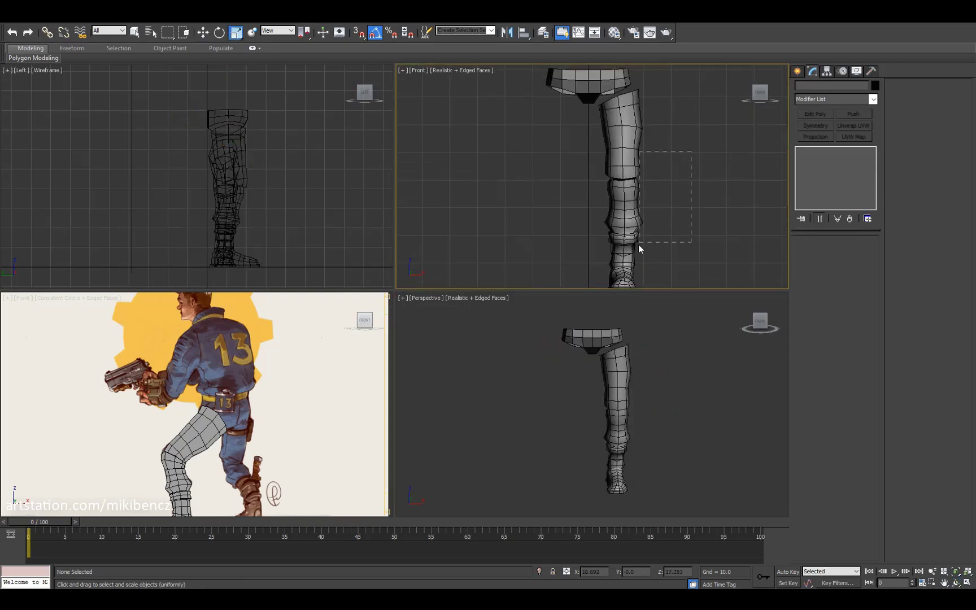
{"action": "left_click", "coordinate": [873, 99]}
{"action": "left_click", "coordinate": [830, 410]}
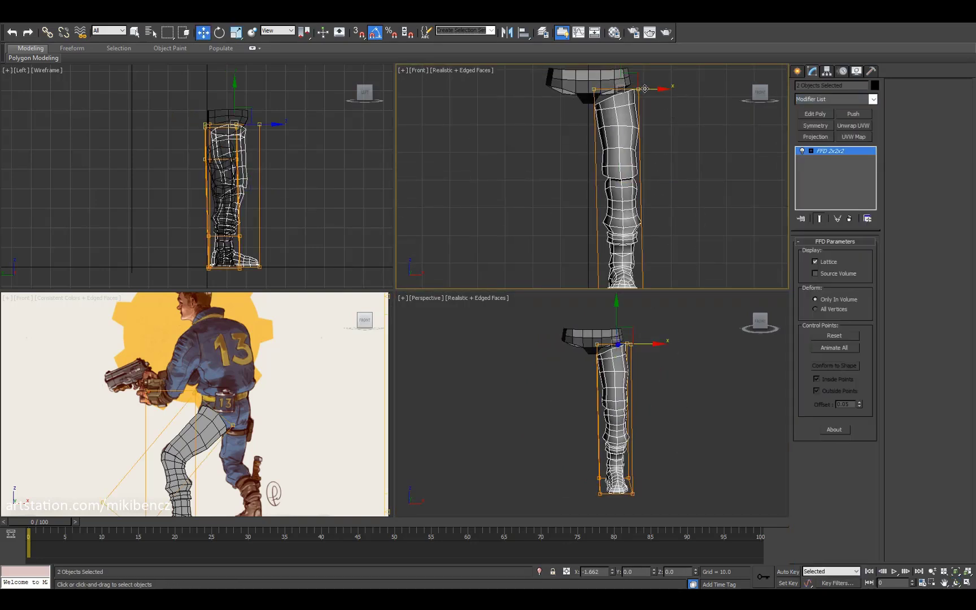
{"action": "middle_click_drag", "start_coordinate": [658, 251], "coordinate": [657, 259]}
{"action": "left_click", "coordinate": [676, 354]}
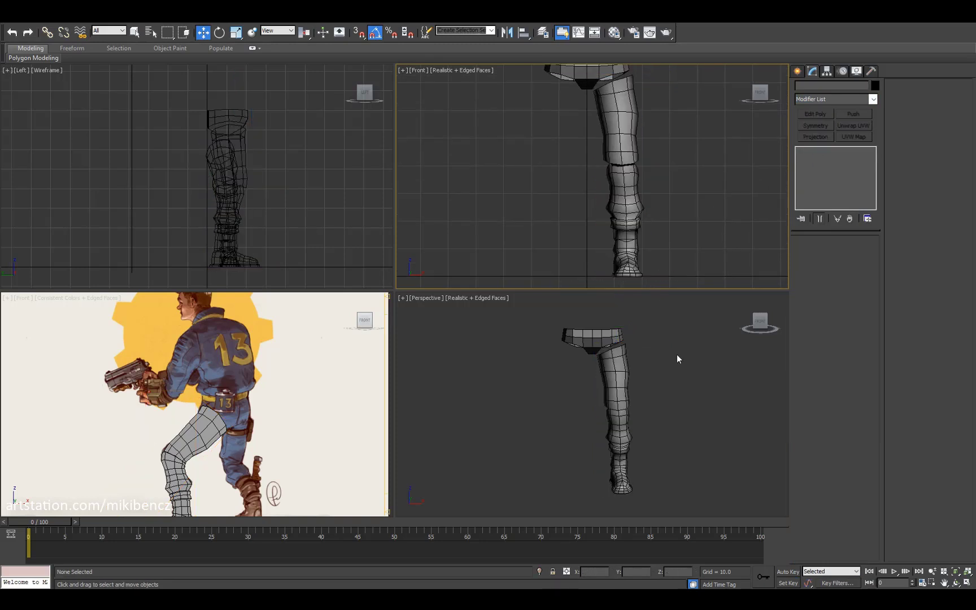
Step: Reselect the leg pieces and mirror a copy to the other side of the pelvis
{"action": "key", "text": "ctrl+z"}
{"action": "left_click", "coordinate": [507, 32]}
{"action": "left_click", "coordinate": [462, 370]}
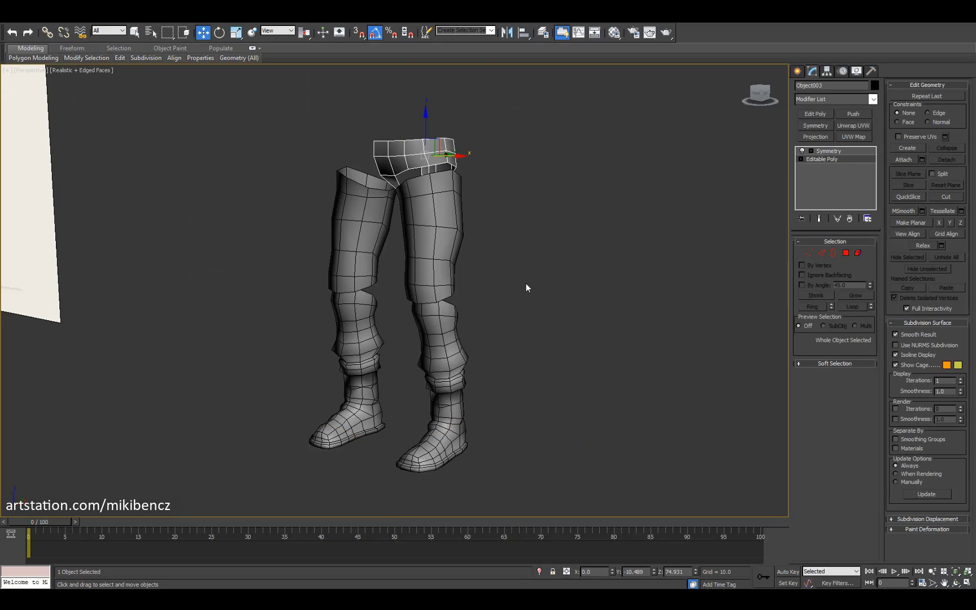
Step: Copy the symmetrical pelvis over to the posed leg in front of the concept image and start turning it
{"action": "mouse_move", "coordinate": [526, 288]}
{"action": "middle_mouse_down", "text": "alt"}
{"action": "mouse_move", "coordinate": [562, 295]}
{"action": "mouse_move", "coordinate": [559, 305]}
{"action": "mouse_move", "coordinate": [565, 274]}
{"action": "middle_mouse_up", "text": "alt"}
{"action": "left_click_drag", "start_coordinate": [565, 274], "coordinate": [251, 308], "text": "shift"}
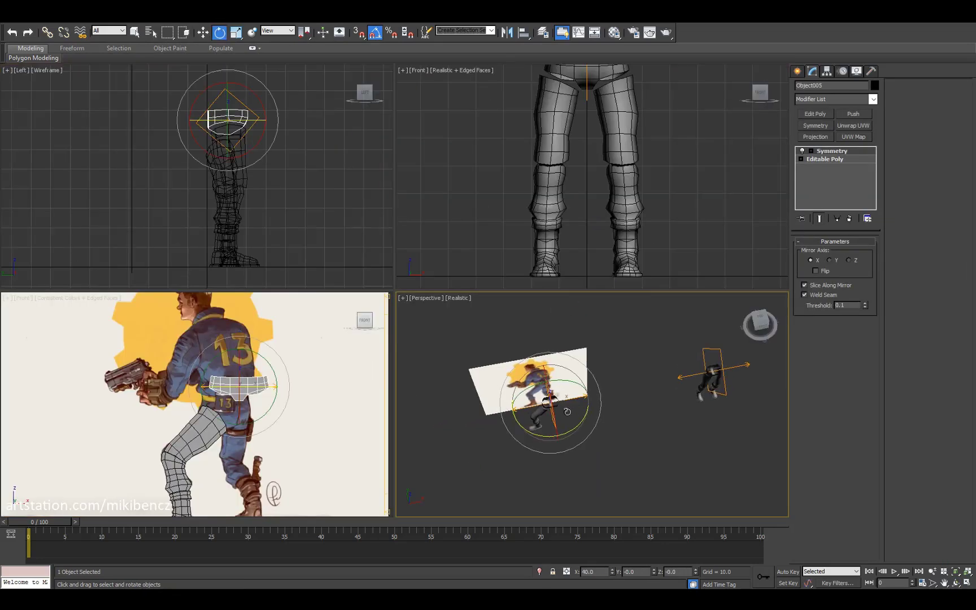
{"action": "scroll", "coordinate": [587, 401], "scroll_direction": "up", "scroll_amount": 5}
{"action": "middle_click_drag", "start_coordinate": [588, 401], "coordinate": [588, 398], "text": "alt"}
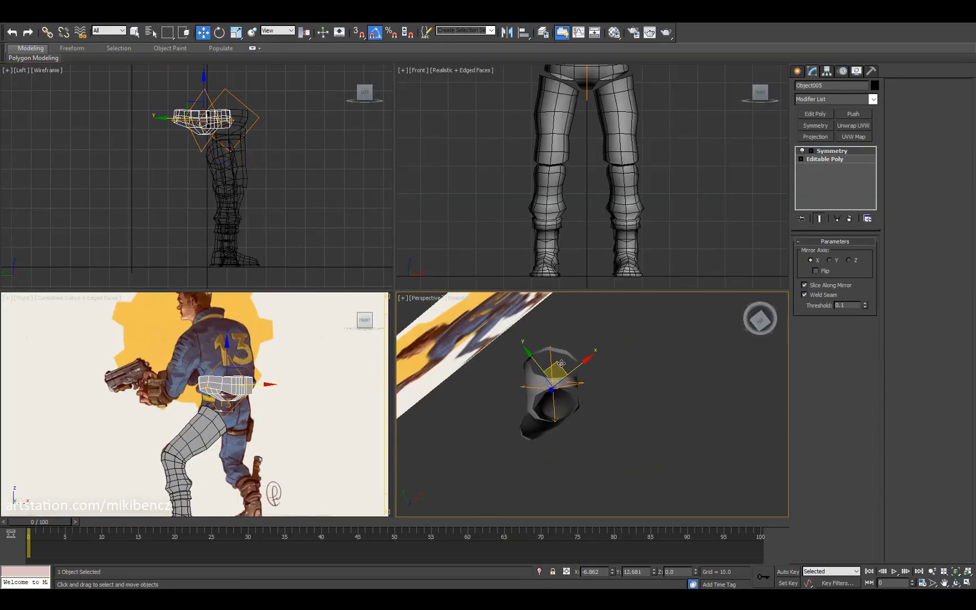
Step: Rotate and move the pelvis copy so it sits on the posed thigh and matches the hips in the concept image
{"action": "mouse_move", "coordinate": [561, 363]}
{"action": "middle_mouse_down", "text": "alt"}
{"action": "mouse_move", "coordinate": [553, 347]}
{"action": "mouse_move", "coordinate": [525, 344]}
{"action": "mouse_move", "coordinate": [551, 320]}
{"action": "mouse_move", "coordinate": [369, 216]}
{"action": "mouse_move", "coordinate": [418, 240]}
{"action": "middle_mouse_up", "text": "alt"}
{"action": "key", "text": "alt+w"}
{"action": "right_click", "coordinate": [519, 295]}
{"action": "left_click", "coordinate": [480, 320]}
{"action": "key", "text": "f"}
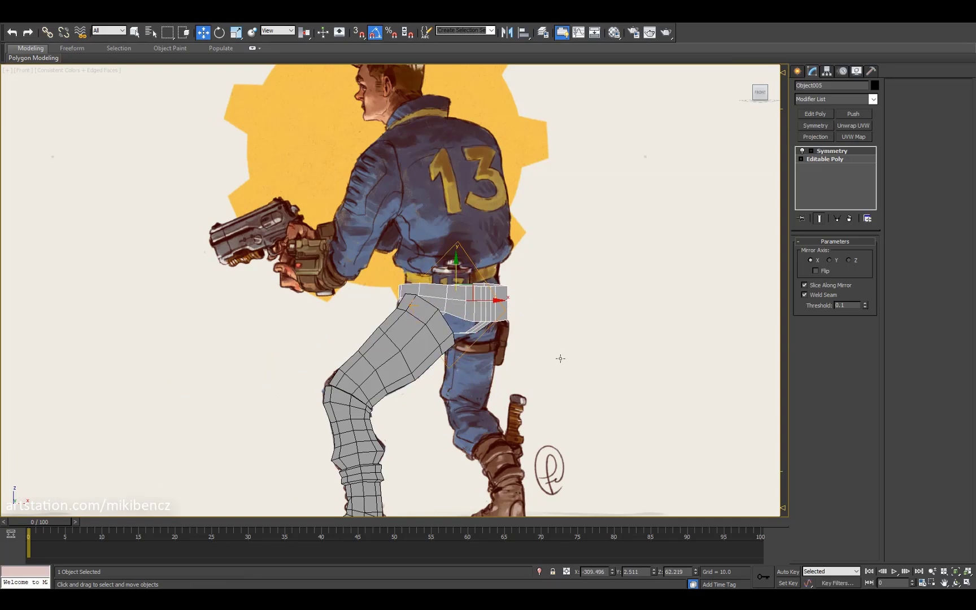
{"action": "middle_click_drag", "start_coordinate": [560, 358], "coordinate": [480, 337], "text": "alt"}
{"action": "key", "text": "f"}
{"action": "key", "text": "alt+w"}
Step: Reshape the crotch vertices of the front-facing pelvis in the base Editable Poly with the symmetry result displayed
{"action": "left_click", "coordinate": [610, 411]}
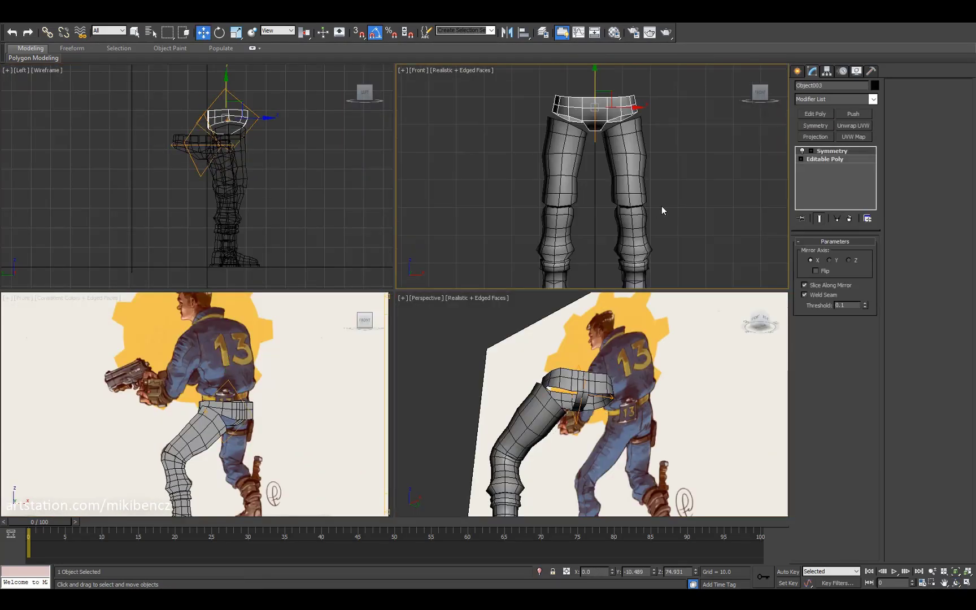
{"action": "middle_click", "coordinate": [649, 367]}
{"action": "key", "text": "z"}
{"action": "middle_click_drag", "start_coordinate": [650, 367], "coordinate": [831, 163], "text": "alt"}
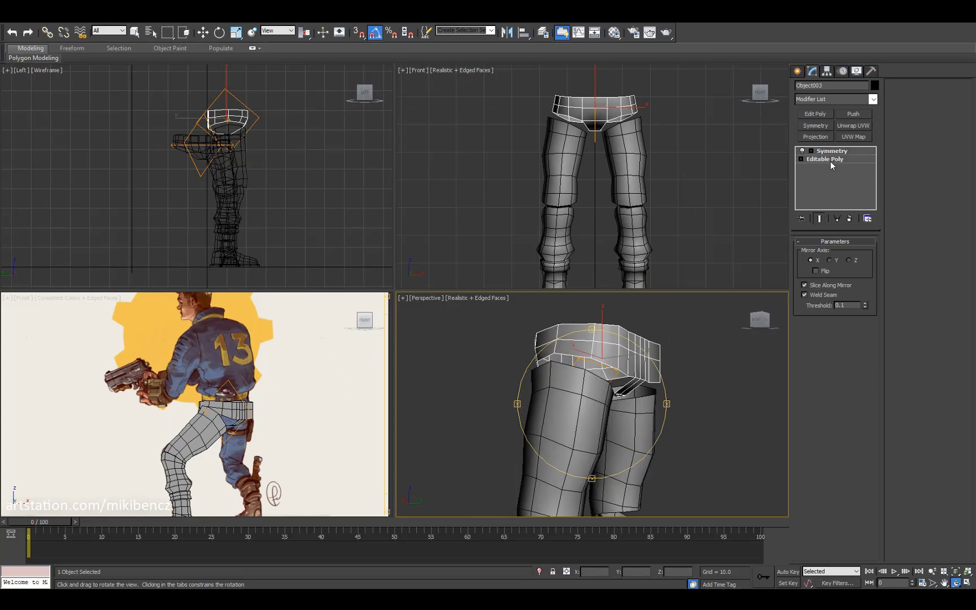
{"action": "left_click", "coordinate": [825, 159]}
{"action": "key", "text": "1"}
{"action": "key", "text": "w"}
{"action": "left_click", "coordinate": [819, 218]}
{"action": "middle_click_drag", "start_coordinate": [621, 373], "coordinate": [610, 346], "text": "alt"}
{"action": "key", "text": "w"}
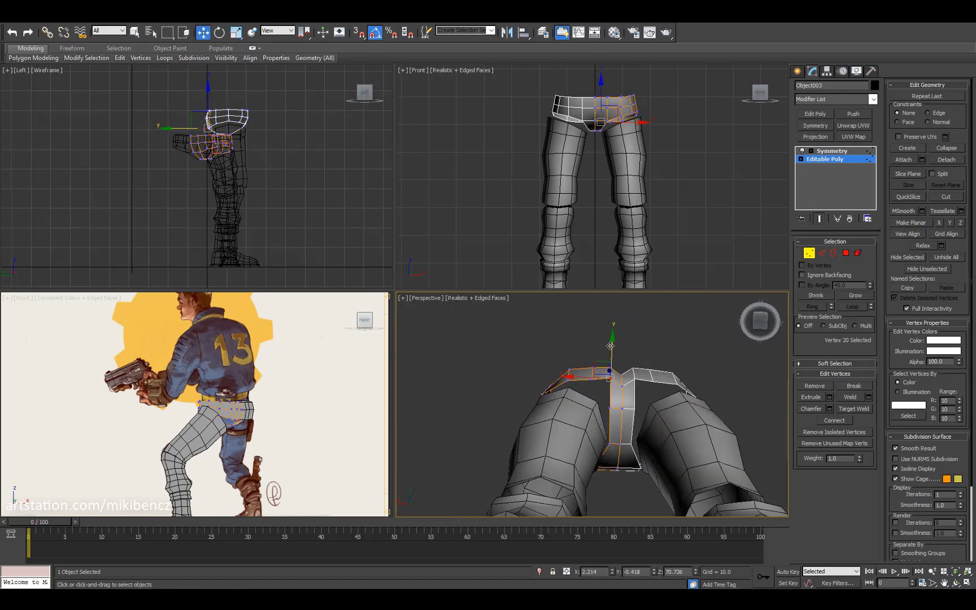
{"action": "middle_click_drag", "start_coordinate": [579, 386], "coordinate": [598, 390], "text": "alt"}
Step: Add an Edit Poly modifier above Symmetry on the pelvis, select all vertices and scale them narrower in X
{"action": "left_click", "coordinate": [815, 114]}
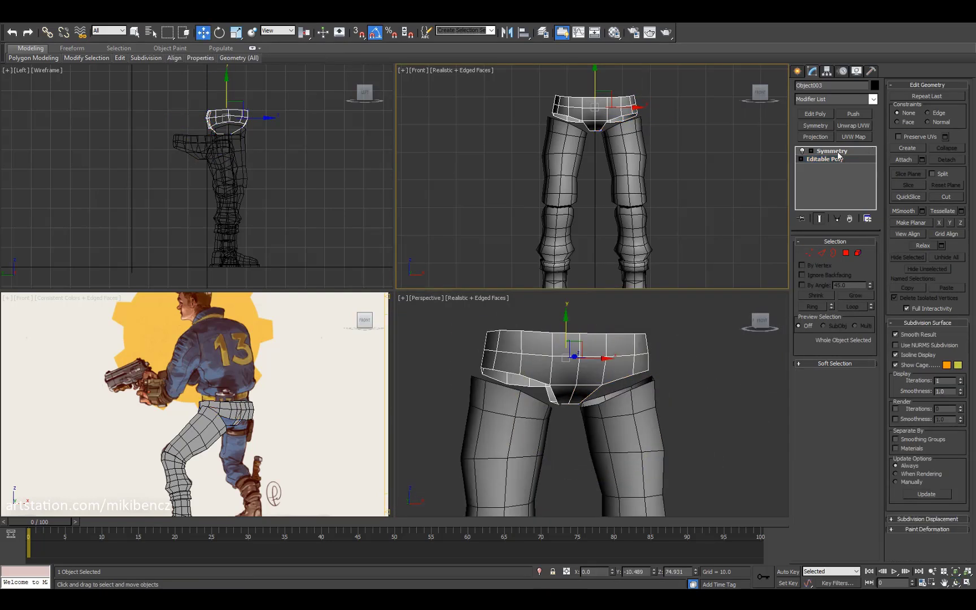
{"action": "left_click_drag", "start_coordinate": [668, 150], "coordinate": [525, 89]}
{"action": "key", "text": "r"}
{"action": "scroll", "coordinate": [630, 165], "scroll_direction": "up", "scroll_amount": 2}
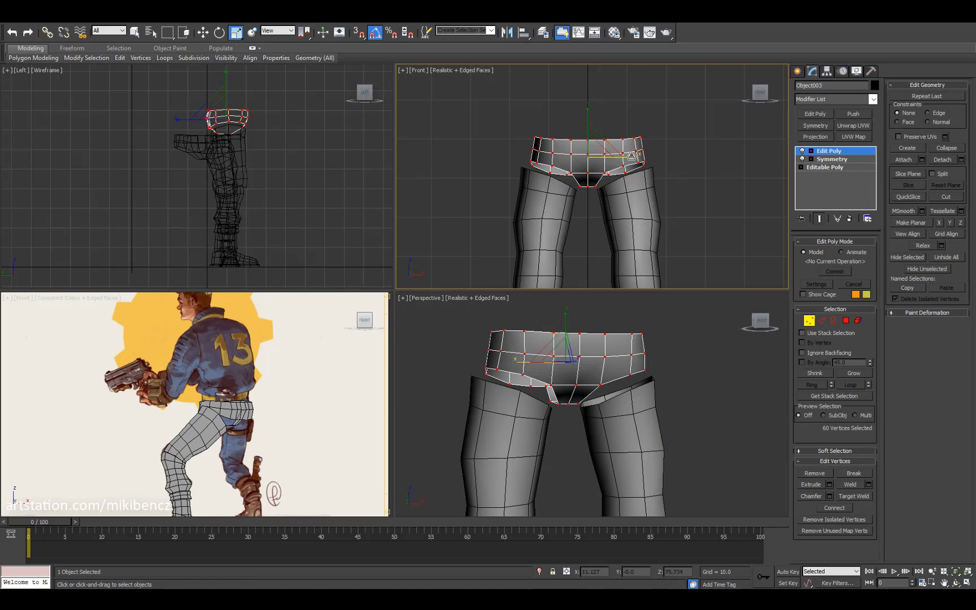
Step: Apply an FFD 2x2x2 modifier to the leg pieces again and pull the upper control points inward toward the crotch
{"action": "scroll", "coordinate": [593, 113], "scroll_direction": "down", "scroll_amount": 3}
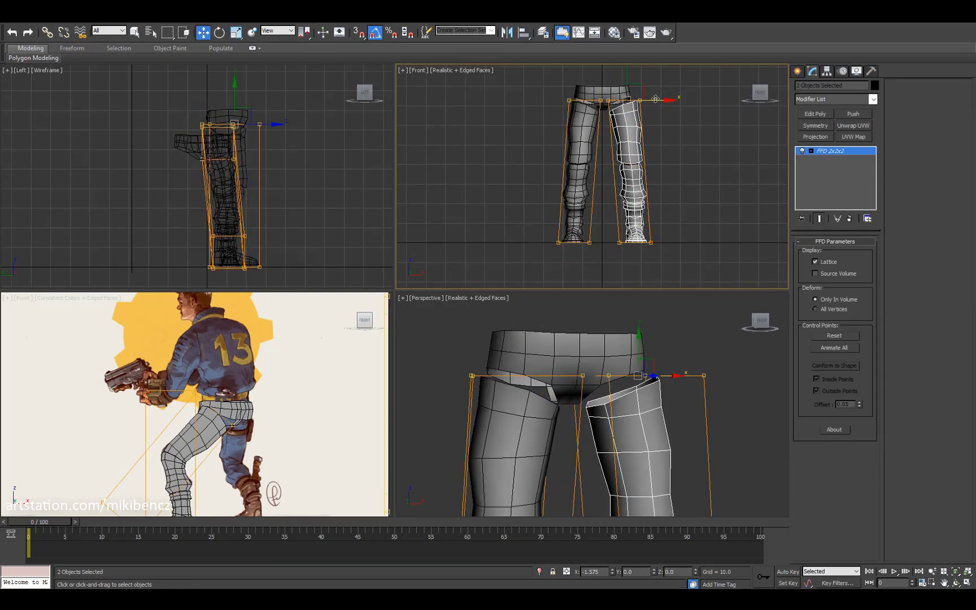
{"action": "left_click_drag", "start_coordinate": [544, 262], "coordinate": [590, 149]}
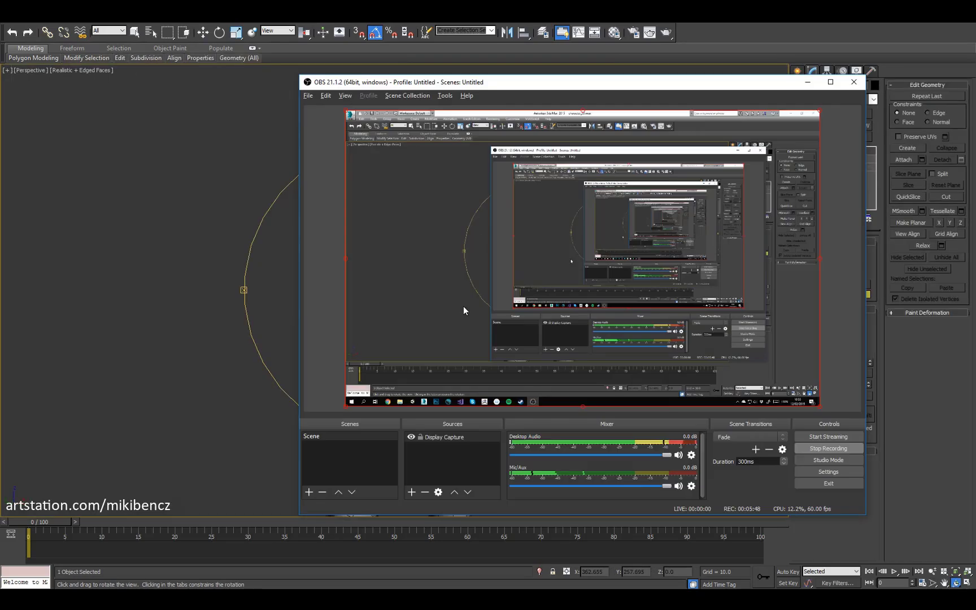
{"action": "key", "text": "alt+Tab"}
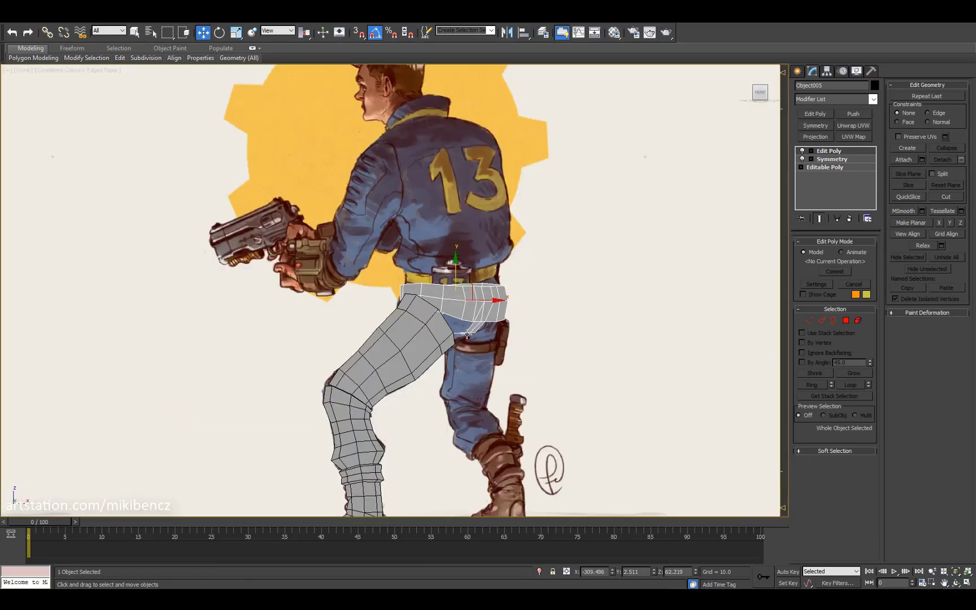
Step: Create a camera in front of the posed leg in the side view and look through it in the concept viewport
{"action": "key", "text": "alt+w"}
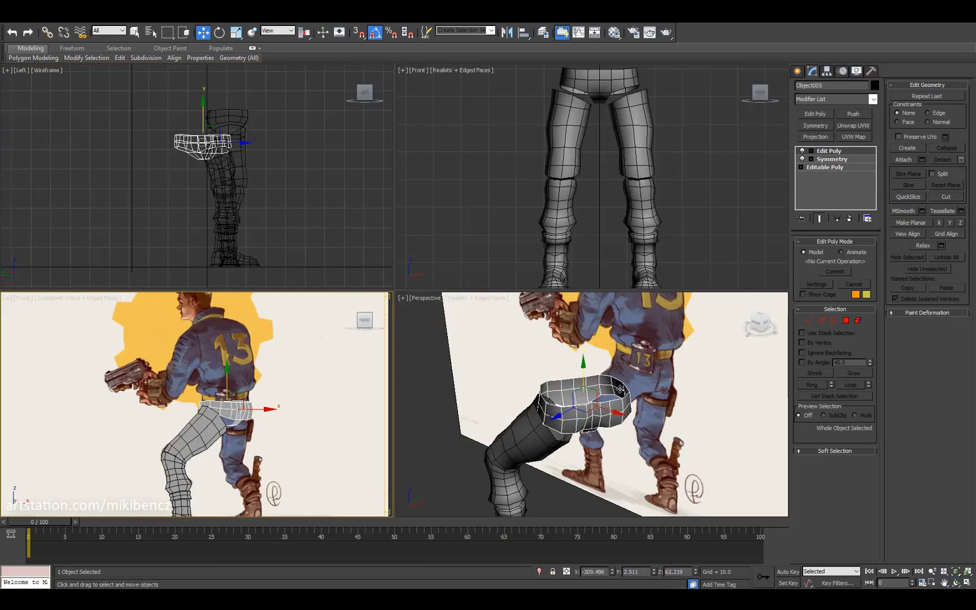
{"action": "key", "text": "ctrl+r"}
{"action": "left_click_drag", "start_coordinate": [587, 396], "coordinate": [609, 395]}
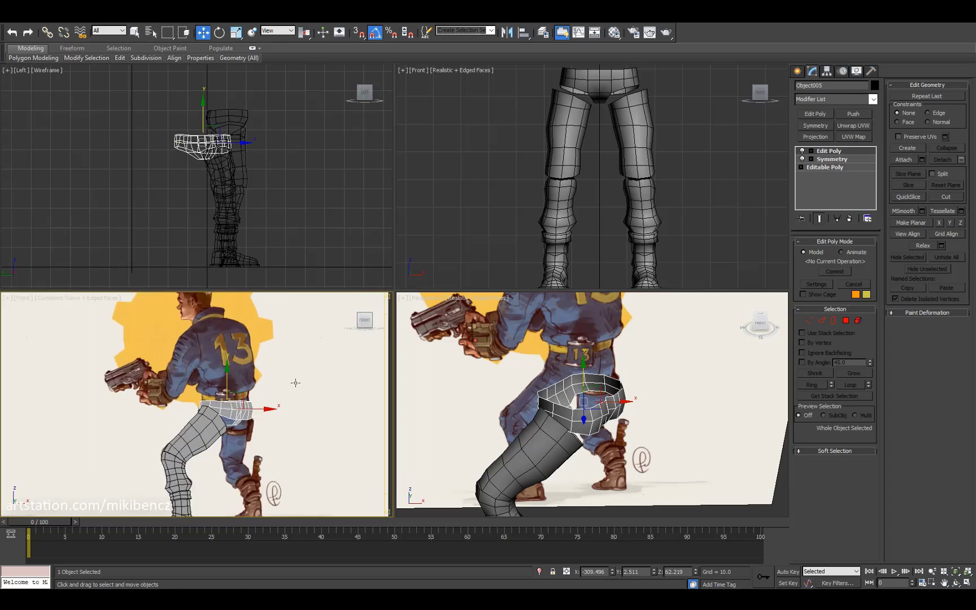
{"action": "scroll", "coordinate": [295, 383], "scroll_direction": "down", "scroll_amount": 2}
{"action": "left_click", "coordinate": [350, 204]}
{"action": "scroll", "coordinate": [587, 398], "scroll_direction": "down", "scroll_amount": 5}
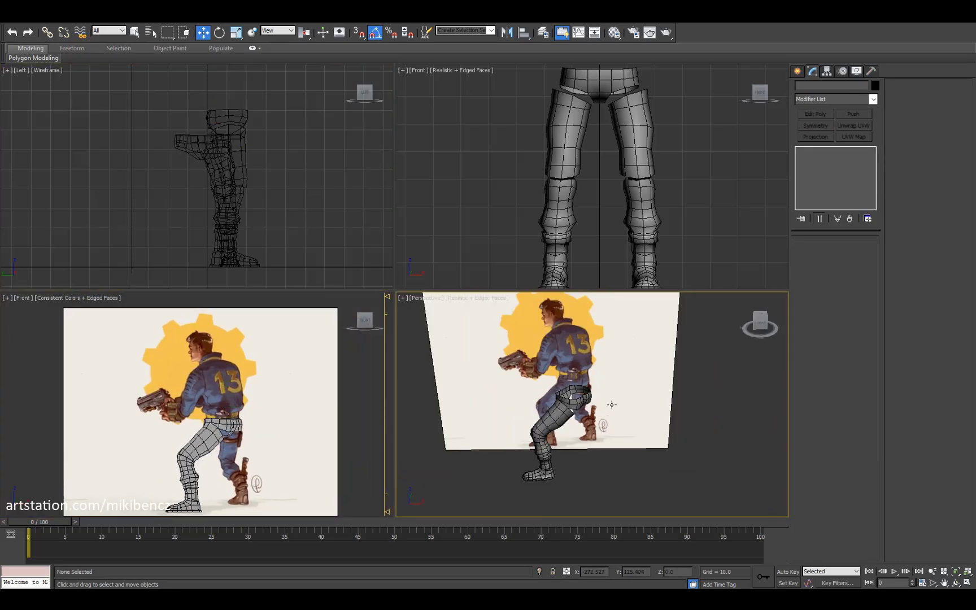
{"action": "scroll", "coordinate": [207, 183], "scroll_direction": "down", "scroll_amount": 5}
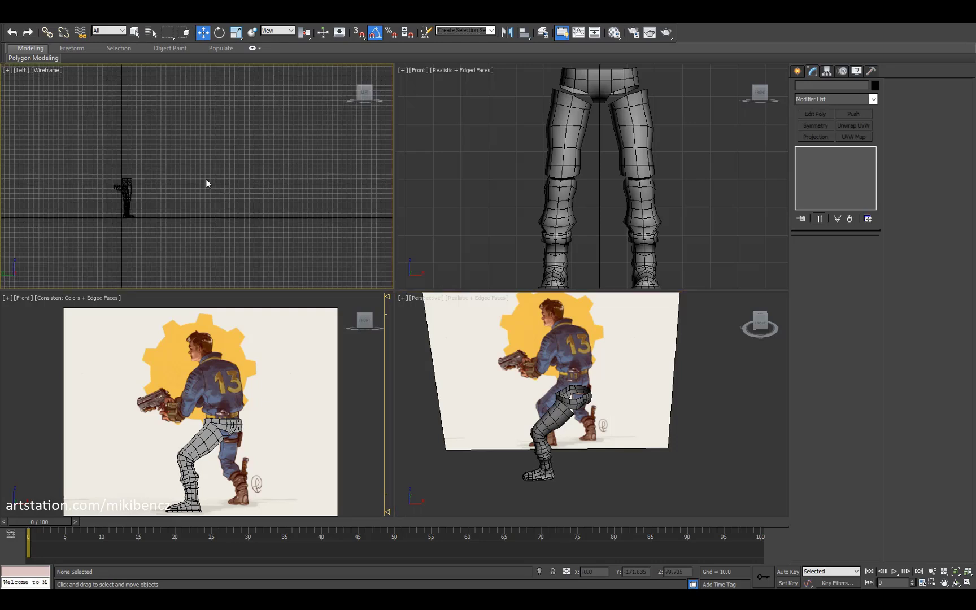
{"action": "left_click", "coordinate": [836, 87]}
{"action": "left_click", "coordinate": [815, 135]}
{"action": "left_click_drag", "start_coordinate": [227, 180], "coordinate": [249, 150]}
{"action": "scroll", "coordinate": [687, 181], "scroll_direction": "down", "scroll_amount": 5}
{"action": "key", "text": "c"}
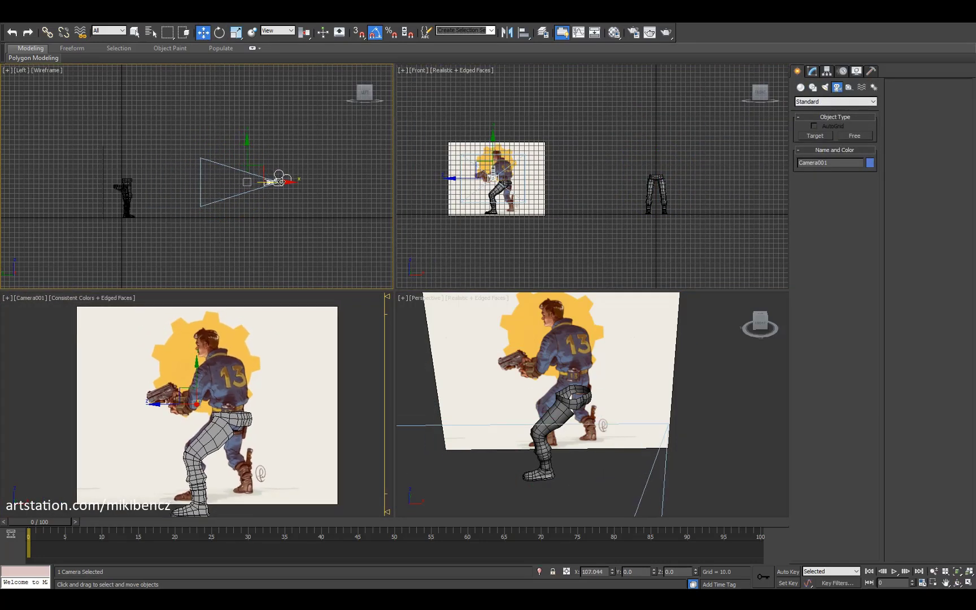
Step: Scale up the concept image plane so the painted figure matches the posed leg in the camera view
{"action": "left_click", "coordinate": [317, 350]}
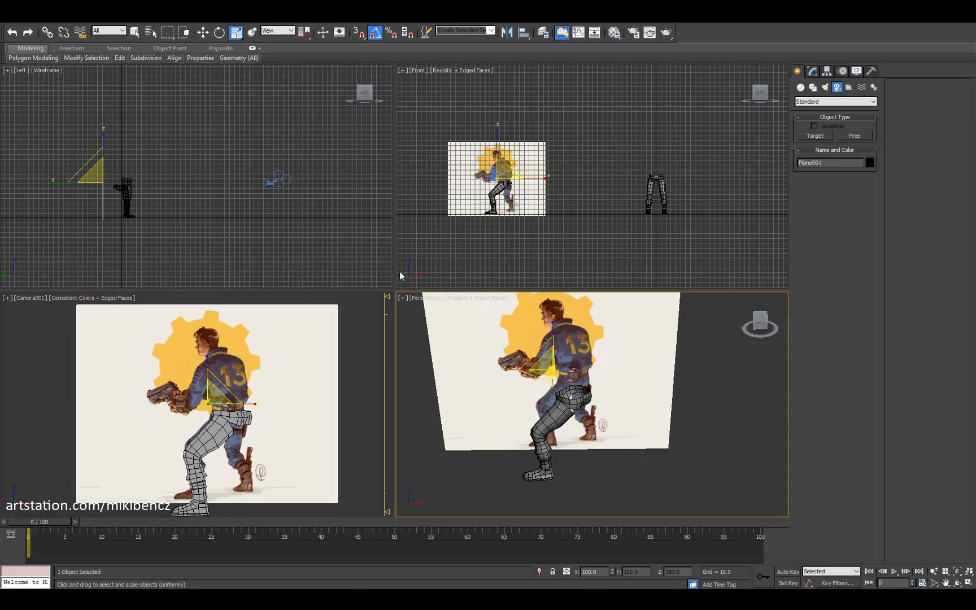
{"action": "middle_click_drag", "start_coordinate": [564, 396], "coordinate": [598, 390], "text": "alt"}
{"action": "left_click_drag", "start_coordinate": [545, 365], "coordinate": [568, 349]}
{"action": "key", "text": "w"}
{"action": "middle_click_drag", "start_coordinate": [540, 215], "coordinate": [547, 215]}
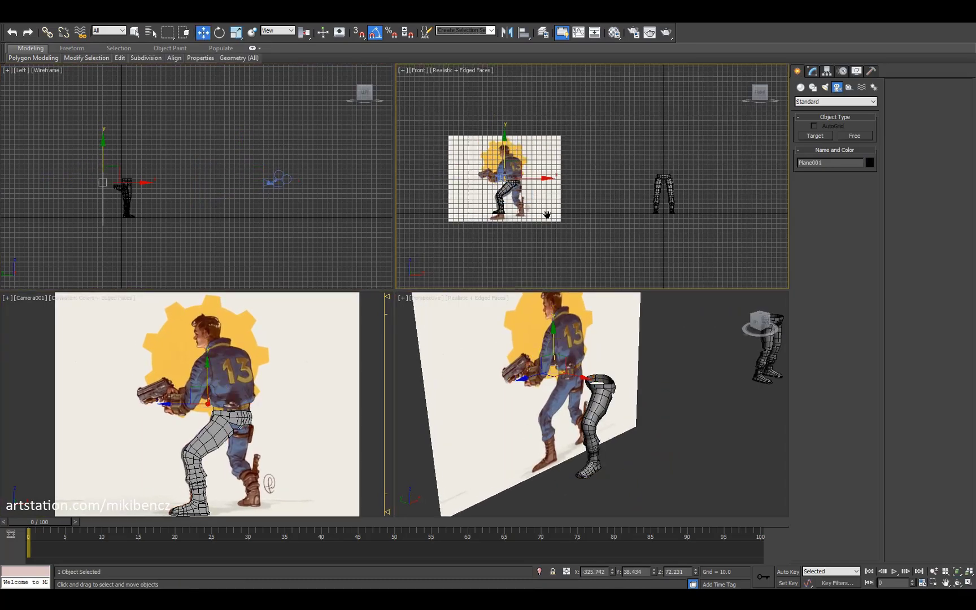
{"action": "scroll", "coordinate": [460, 198], "scroll_direction": "up", "scroll_amount": 5}
Step: Tilt the camera downward and raise it so it looks at the character from slightly above
{"action": "left_click", "coordinate": [276, 181]}
{"action": "scroll", "coordinate": [282, 182], "scroll_direction": "up", "scroll_amount": 2}
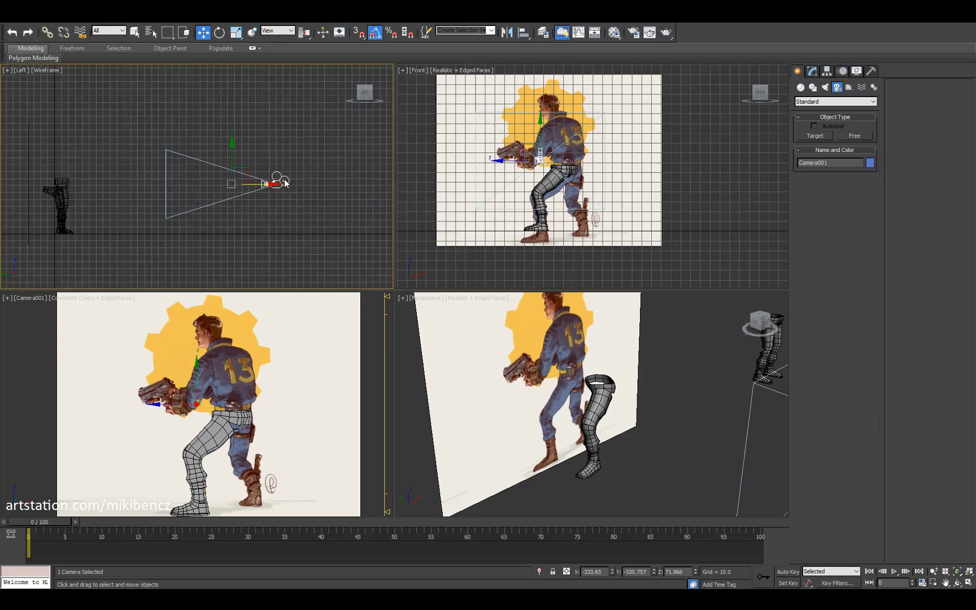
{"action": "key", "text": "e"}
{"action": "left_click_drag", "start_coordinate": [294, 149], "coordinate": [275, 170]}
{"action": "key", "text": "w"}
{"action": "left_click", "coordinate": [277, 271]}
{"action": "middle_click_drag", "start_coordinate": [297, 217], "coordinate": [306, 242]}
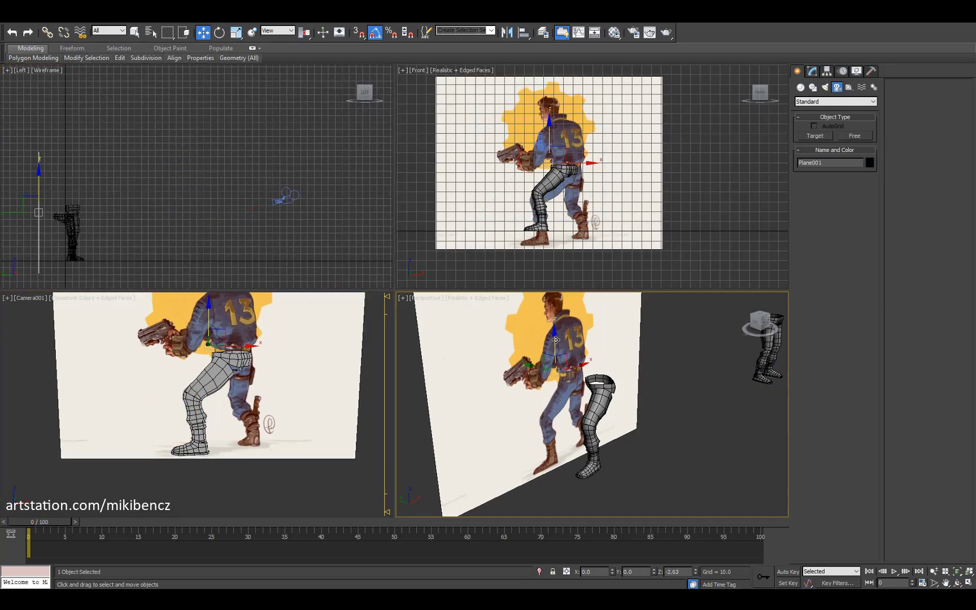
Step: Raise the camera further and shift the image plane vertically to line the concept up with the posed leg
{"action": "left_click", "coordinate": [285, 196]}
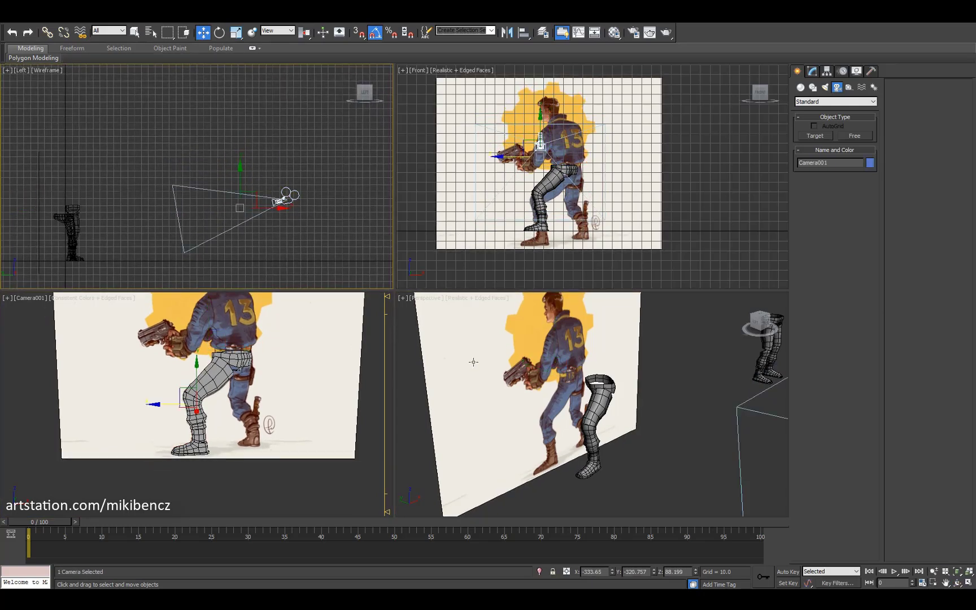
{"action": "left_click", "coordinate": [641, 479]}
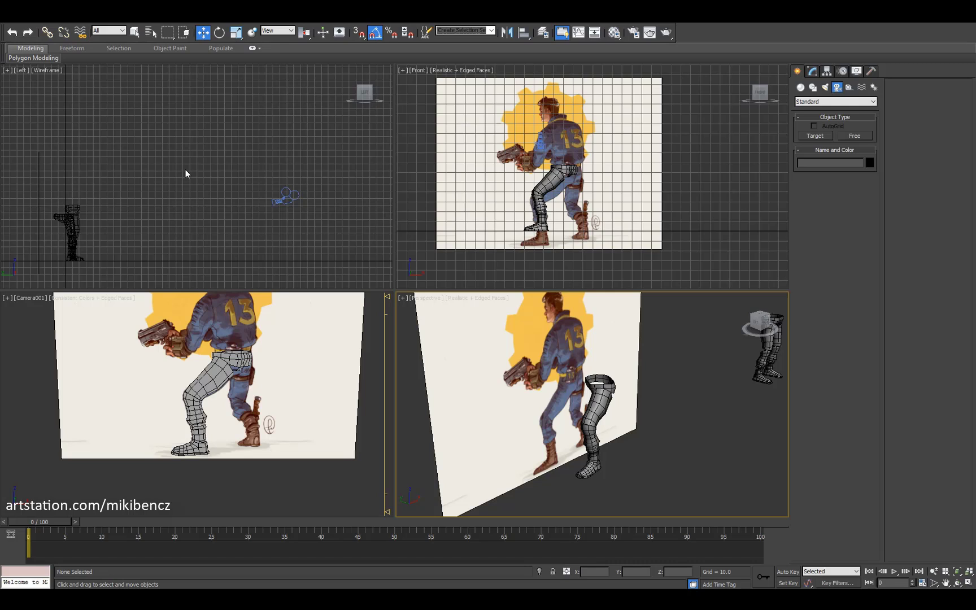
{"action": "left_click_drag", "start_coordinate": [286, 196], "coordinate": [285, 169]}
{"action": "left_click", "coordinate": [552, 135]}
{"action": "left_click_drag", "start_coordinate": [553, 135], "coordinate": [552, 140]}
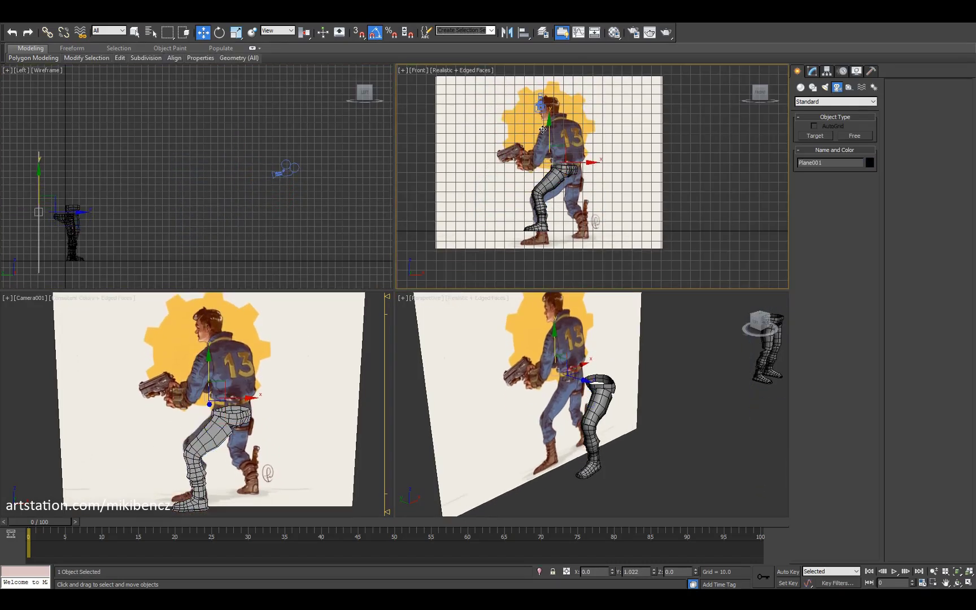
Step: Select the front-facing pelvis and center its pivot on the object with Affect Pivot Only
{"action": "left_click", "coordinate": [233, 423]}
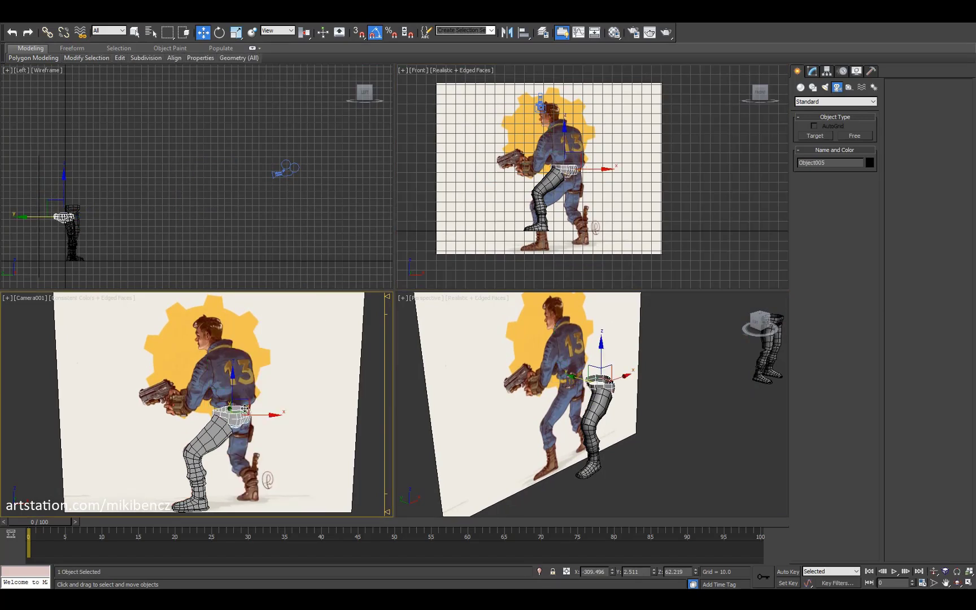
{"action": "left_click", "coordinate": [678, 428]}
{"action": "middle_click_drag", "start_coordinate": [642, 180], "coordinate": [605, 176]}
{"action": "left_click", "coordinate": [543, 198]}
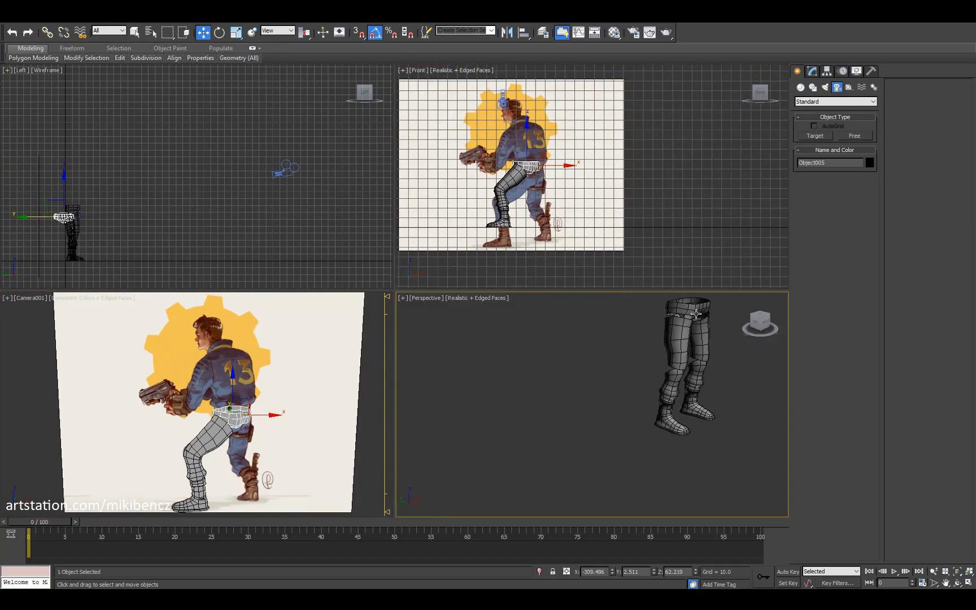
{"action": "key", "text": "z"}
{"action": "key", "text": "ctrl+r"}
{"action": "left_click", "coordinate": [812, 70]}
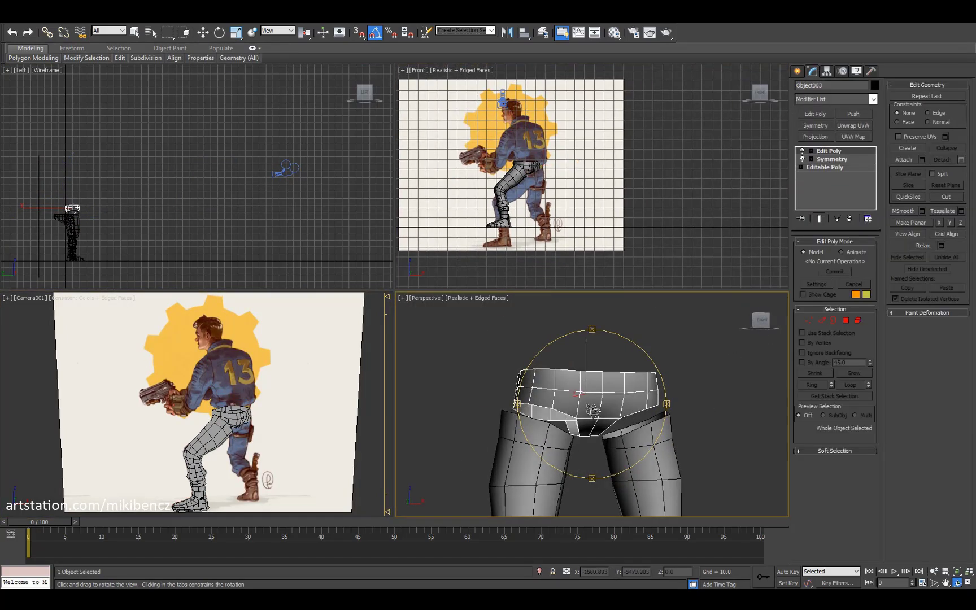
{"action": "key", "text": "4"}
{"action": "left_click", "coordinate": [756, 201]}
{"action": "key", "text": "w"}
{"action": "scroll", "coordinate": [702, 183], "scroll_direction": "down", "scroll_amount": 3}
{"action": "key", "text": "4"}
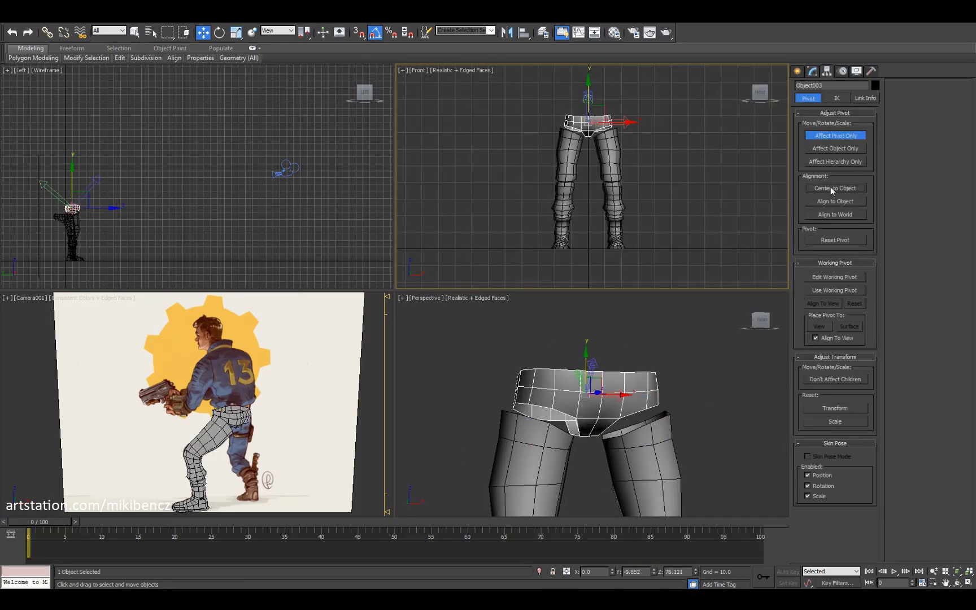
Step: Collapse the front-facing pelvis to an Editable Poly and rebuild one deleted half with a new Symmetry modifier
{"action": "right_click", "coordinate": [830, 155]}
{"action": "left_click", "coordinate": [858, 167]}
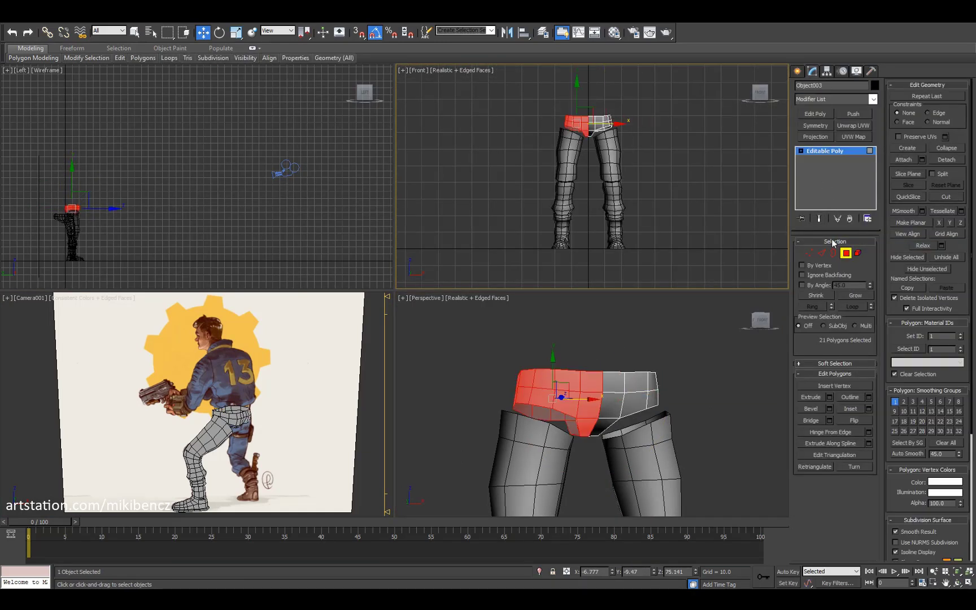
{"action": "left_click", "coordinate": [819, 126]}
{"action": "left_click", "coordinate": [825, 158]}
Step: Adjust the crotch edges of the pelvis half in the base Editable Poly so it fits between the thighs
{"action": "key", "text": "2"}
{"action": "middle_click_drag", "start_coordinate": [598, 406], "coordinate": [572, 414], "text": "alt"}
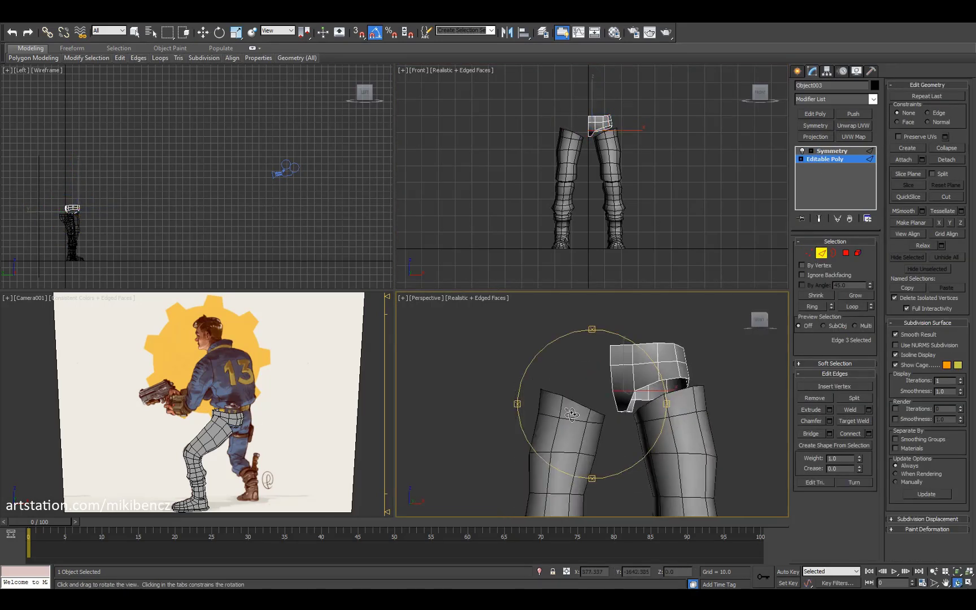
{"action": "middle_click_drag", "start_coordinate": [624, 365], "coordinate": [614, 339], "text": "alt"}
{"action": "scroll", "coordinate": [555, 370], "scroll_direction": "up", "scroll_amount": 3}
{"action": "key", "text": "4"}
{"action": "key", "text": "2"}
{"action": "key", "text": "alt+w"}
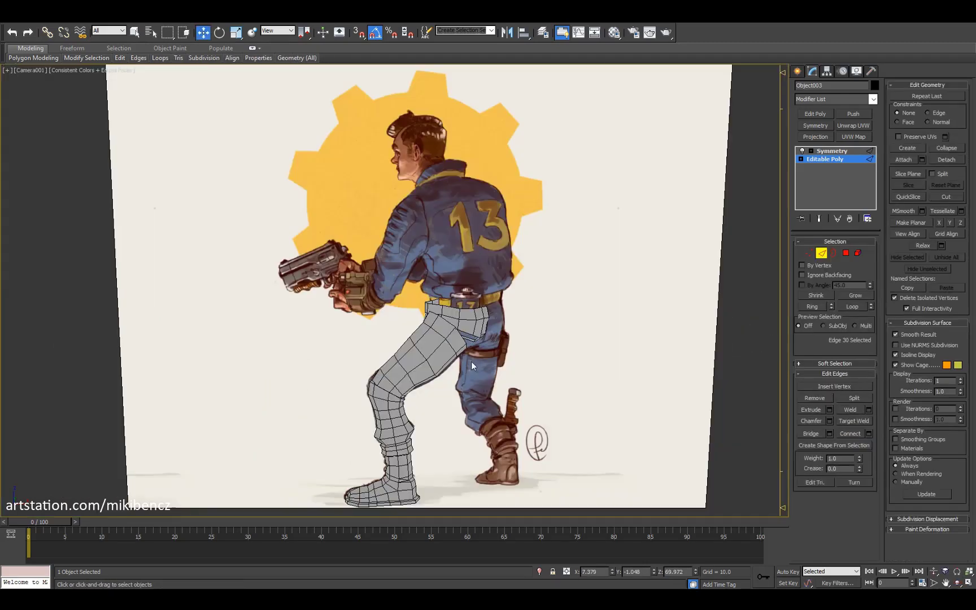
{"action": "middle_click_drag", "start_coordinate": [471, 361], "coordinate": [473, 271], "text": "alt"}
{"action": "left_click", "coordinate": [473, 270]}
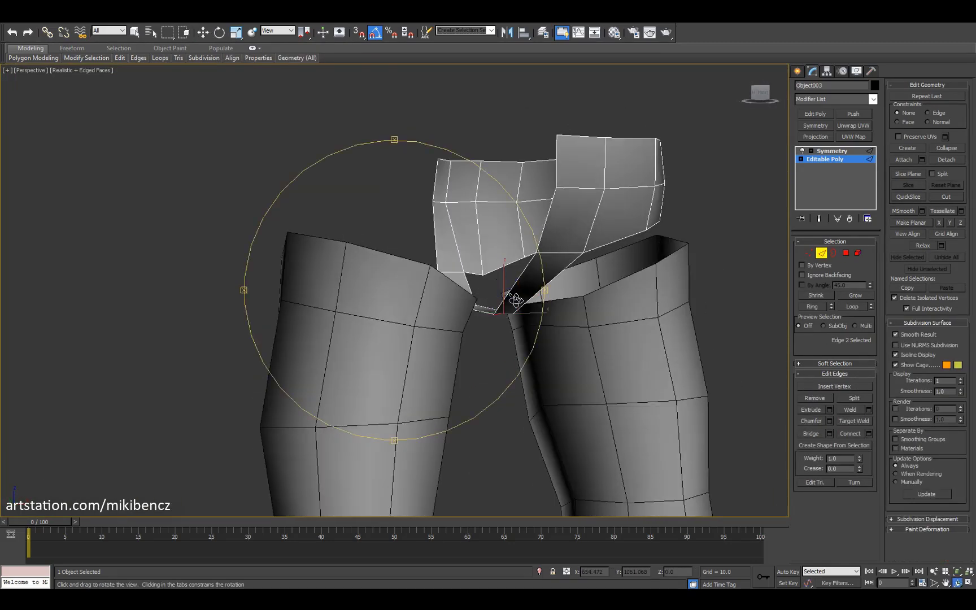
{"action": "middle_click_drag", "start_coordinate": [515, 300], "coordinate": [261, 309], "text": "alt"}
{"action": "left_click", "coordinate": [475, 306], "text": "ctrl"}
{"action": "key", "text": "1"}
Step: Round out the buttocks and crotch of the mirrored pelvis by moving individual vertices and edges
{"action": "scroll", "coordinate": [597, 288], "scroll_direction": "up", "scroll_amount": 3}
{"action": "key", "text": "w"}
{"action": "left_click", "coordinate": [518, 281]}
{"action": "left_click", "coordinate": [526, 288]}
{"action": "key", "text": "2"}
{"action": "key", "text": "shift+x"}
{"action": "key", "text": "4"}
{"action": "left_click", "coordinate": [512, 266]}
{"action": "key", "text": "w"}
{"action": "key", "text": "2"}
{"action": "left_click", "coordinate": [506, 246]}
{"action": "key", "text": "1"}
{"action": "key", "text": "alt+w"}
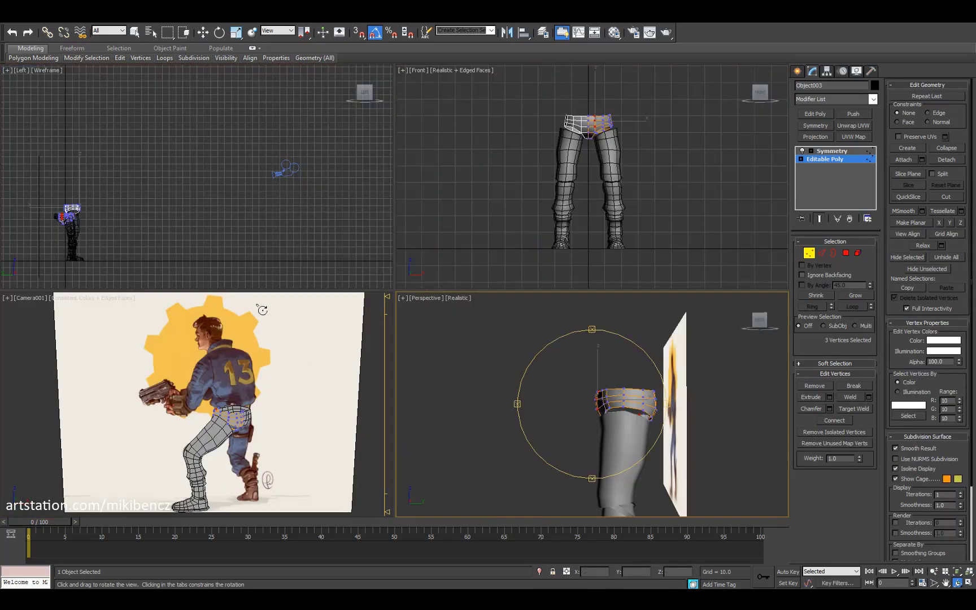
Step: Select the posed pelvis copy and check its shape against the concept in the perspective and camera views
{"action": "key", "text": "alt+w"}
{"action": "mouse_move", "coordinate": [374, 268]}
{"action": "middle_mouse_down", "text": "alt"}
{"action": "mouse_move", "coordinate": [477, 315]}
{"action": "mouse_move", "coordinate": [474, 305]}
{"action": "mouse_move", "coordinate": [440, 316]}
{"action": "mouse_move", "coordinate": [358, 316]}
{"action": "middle_mouse_up", "text": "alt"}
{"action": "key", "text": "1"}
{"action": "key", "text": "F4"}
{"action": "left_click", "coordinate": [358, 316]}
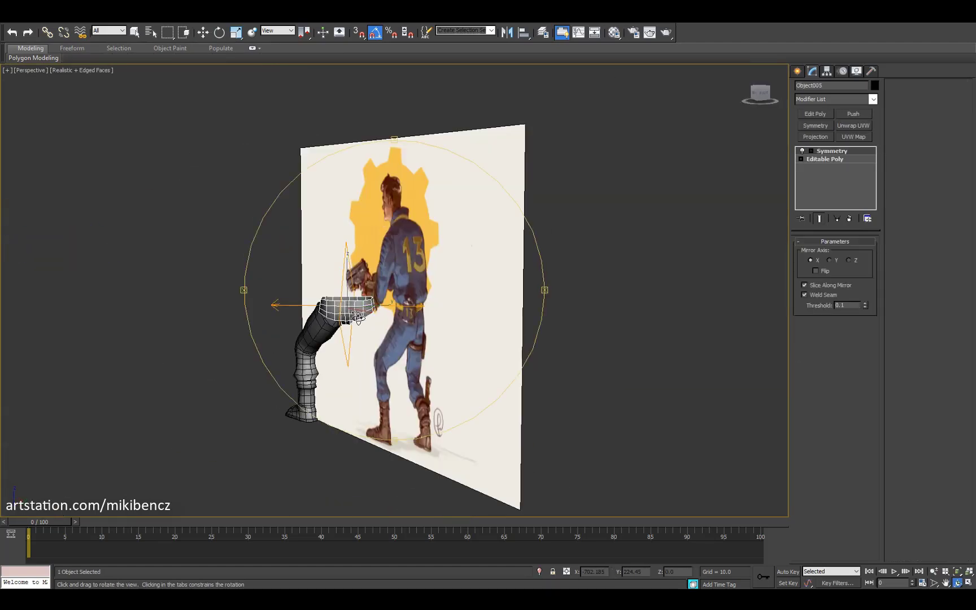
{"action": "key", "text": "c"}
{"action": "key", "text": "alt+w"}
{"action": "key", "text": "alt+w"}
{"action": "key", "text": "w"}
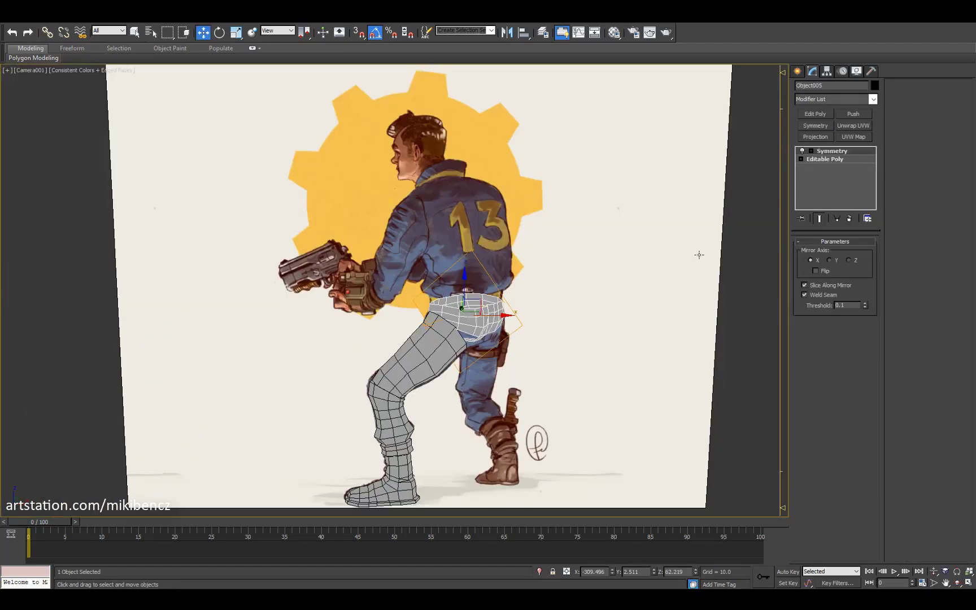
{"action": "right_click", "coordinate": [656, 257]}
{"action": "left_click", "coordinate": [695, 235]}
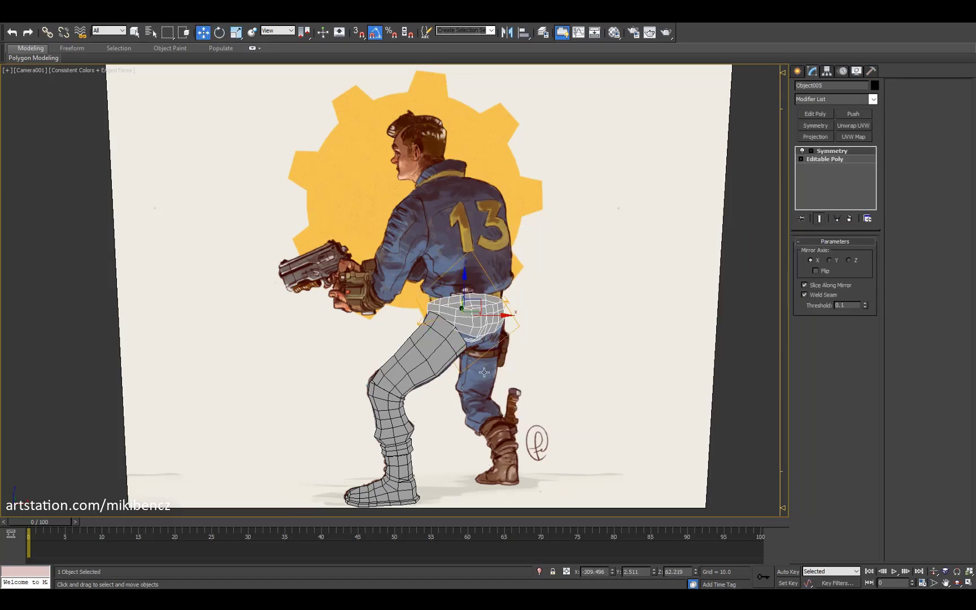
Step: Add an Edit Poly modifier above Symmetry on the posed pelvis and select its open waist border
{"action": "left_click", "coordinate": [814, 113]}
{"action": "key", "text": "3"}
{"action": "left_click", "coordinate": [469, 300]}
{"action": "key", "text": "p"}
{"action": "key", "text": "z"}
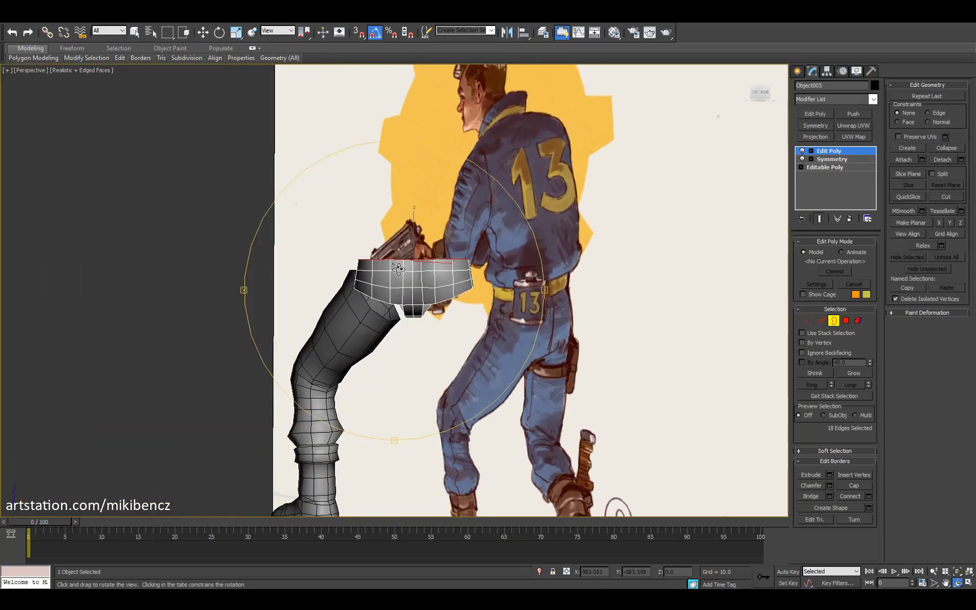
Step: Copy the top ring of pelvis polygons as a separate band element and scale it wider than the waist
{"action": "middle_click_drag", "start_coordinate": [447, 254], "coordinate": [446, 297], "text": "alt"}
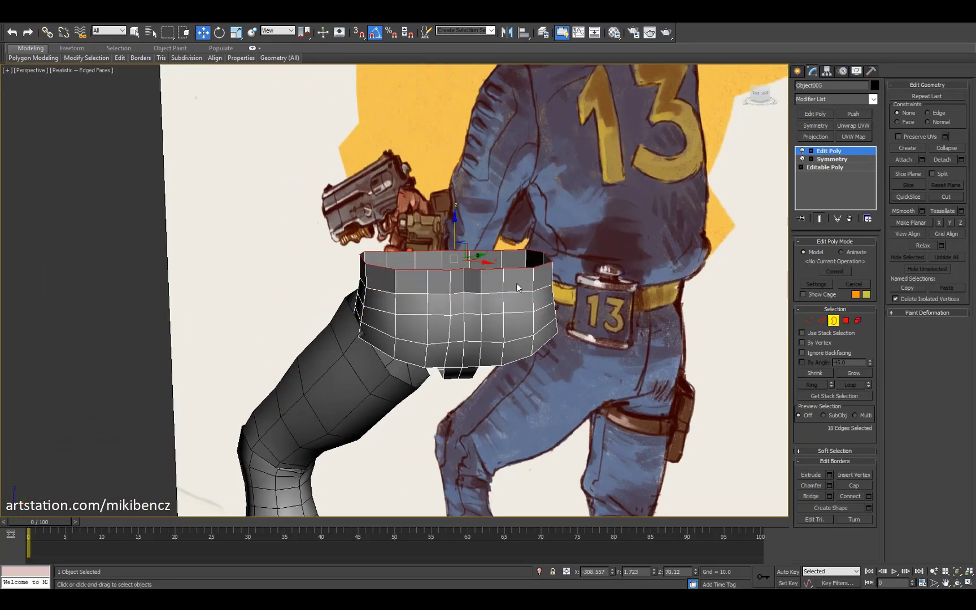
{"action": "left_click", "coordinate": [846, 320], "text": "ctrl"}
{"action": "left_click", "coordinate": [512, 312]}
{"action": "middle_click_drag", "start_coordinate": [497, 294], "coordinate": [471, 256], "text": "alt"}
{"action": "key", "text": "2"}
{"action": "key", "text": "c"}
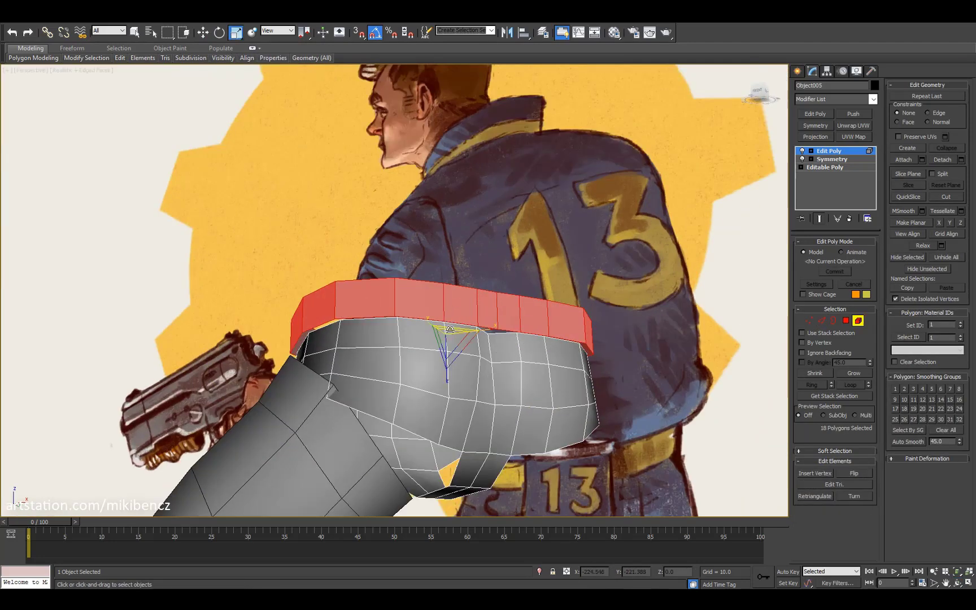
{"action": "scroll", "coordinate": [396, 282], "scroll_direction": "down", "scroll_amount": 5}
{"action": "key", "text": "w"}
Step: Select the open border of the waist band and move it vertically to match the jacket hem in the camera view
{"action": "left_click", "coordinate": [820, 320]}
{"action": "key", "text": "3"}
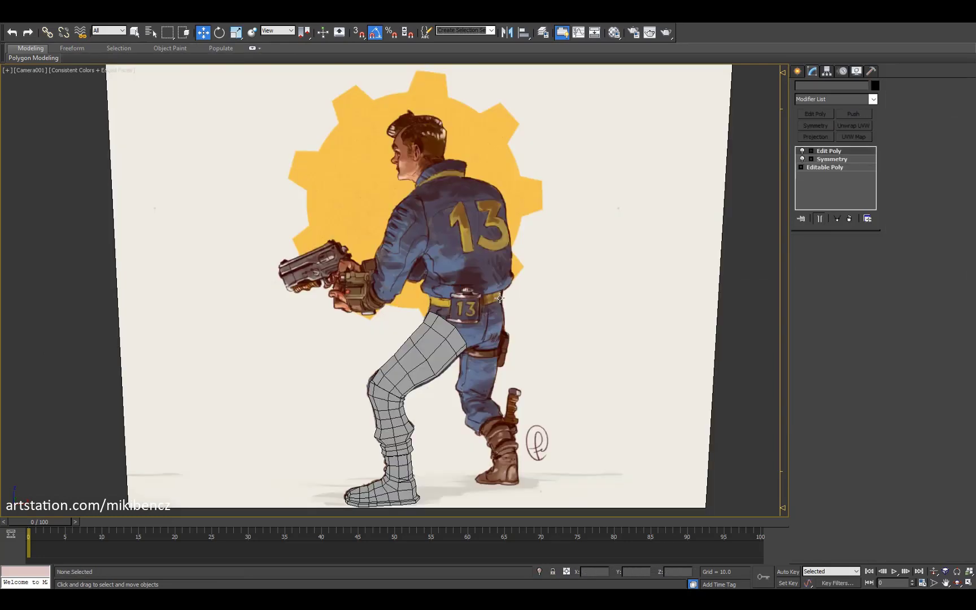
{"action": "key", "text": "alt+w"}
{"action": "left_click", "coordinate": [643, 411]}
{"action": "middle_click_drag", "start_coordinate": [644, 411], "coordinate": [497, 334], "text": "alt"}
{"action": "key", "text": "alt+w"}
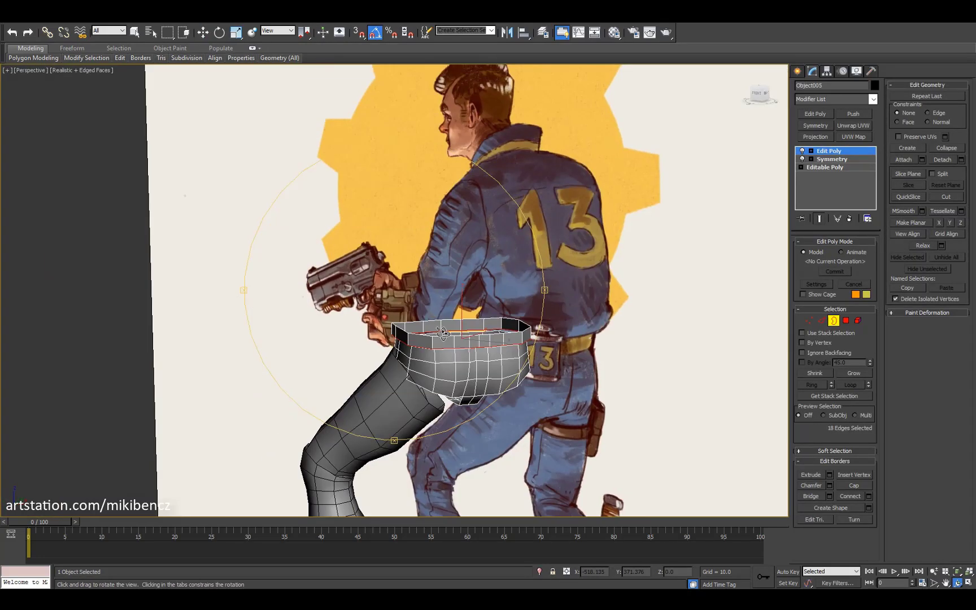
{"action": "key", "text": "c"}
{"action": "key", "text": "w"}
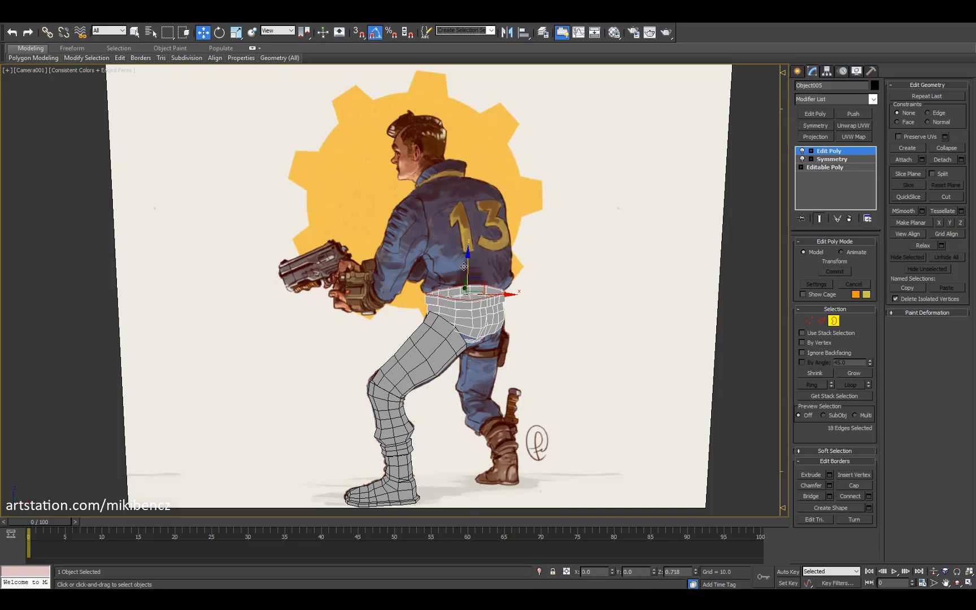
Step: Extrude the band's upper border upward and scale it outward to form the flared jacket hem
{"action": "key", "text": "alt+w"}
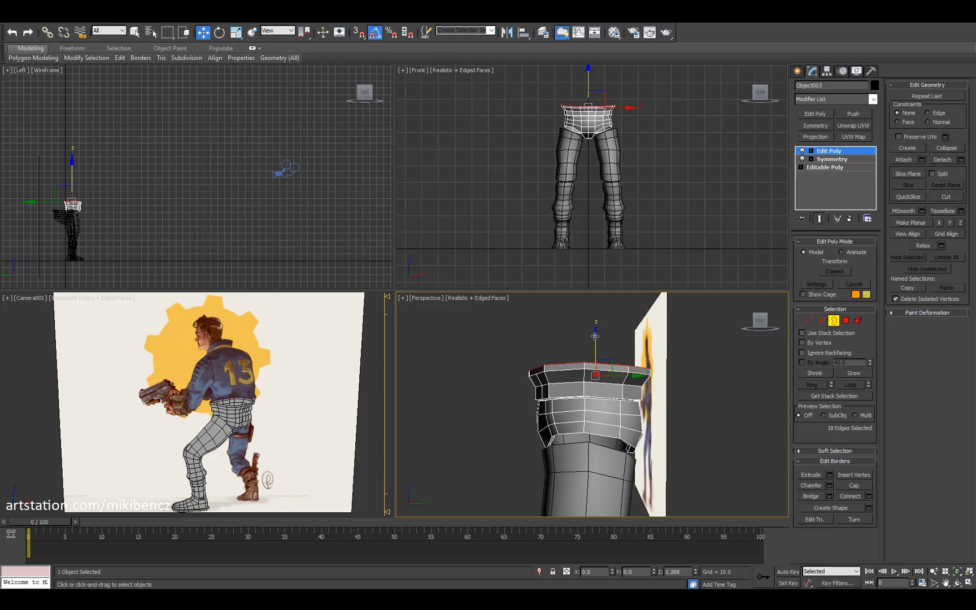
{"action": "scroll", "coordinate": [594, 336], "scroll_direction": "down", "scroll_amount": 3}
{"action": "key", "text": "r"}
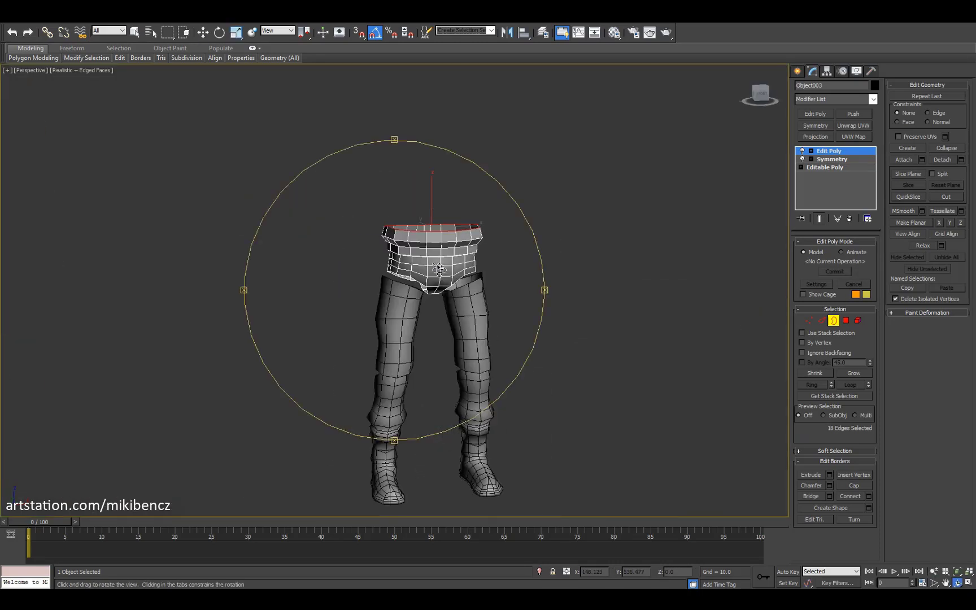
{"action": "key", "text": "F4"}
{"action": "left_click_drag", "start_coordinate": [508, 283], "coordinate": [416, 312]}
{"action": "key", "text": "alt+w"}
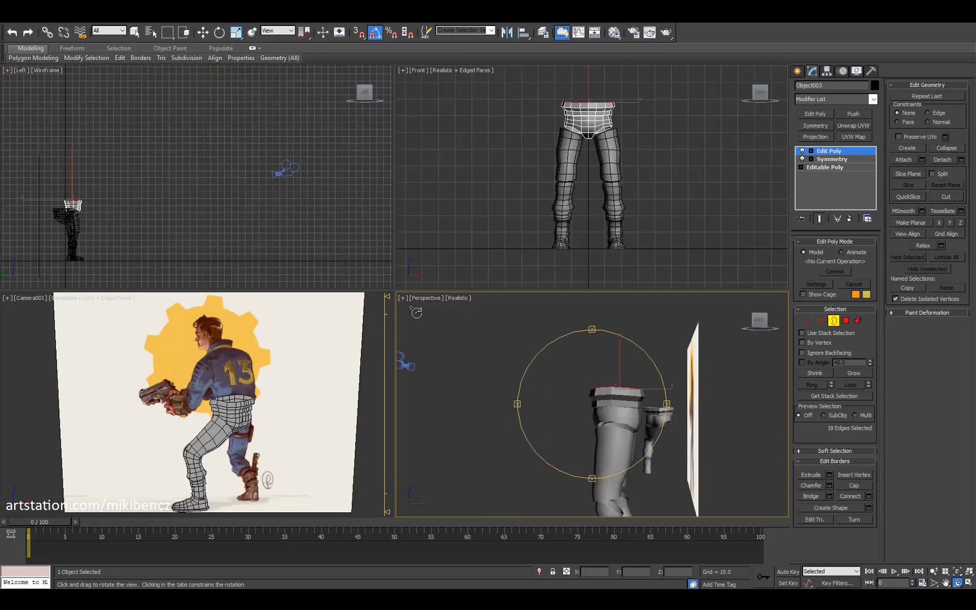
Step: Extrude the jacket's open upper border into another ring above the hem and shift the edges in depth to shape it
{"action": "right_click", "coordinate": [593, 202]}
{"action": "key", "text": "z"}
{"action": "middle_click_drag", "start_coordinate": [587, 146], "coordinate": [582, 137]}
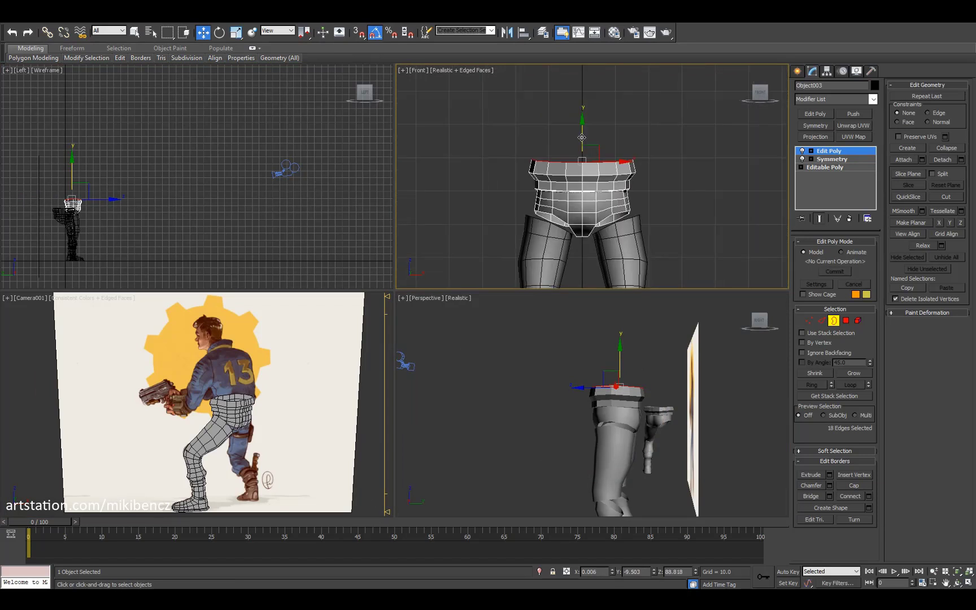
{"action": "right_click", "coordinate": [671, 444]}
{"action": "key", "text": "z"}
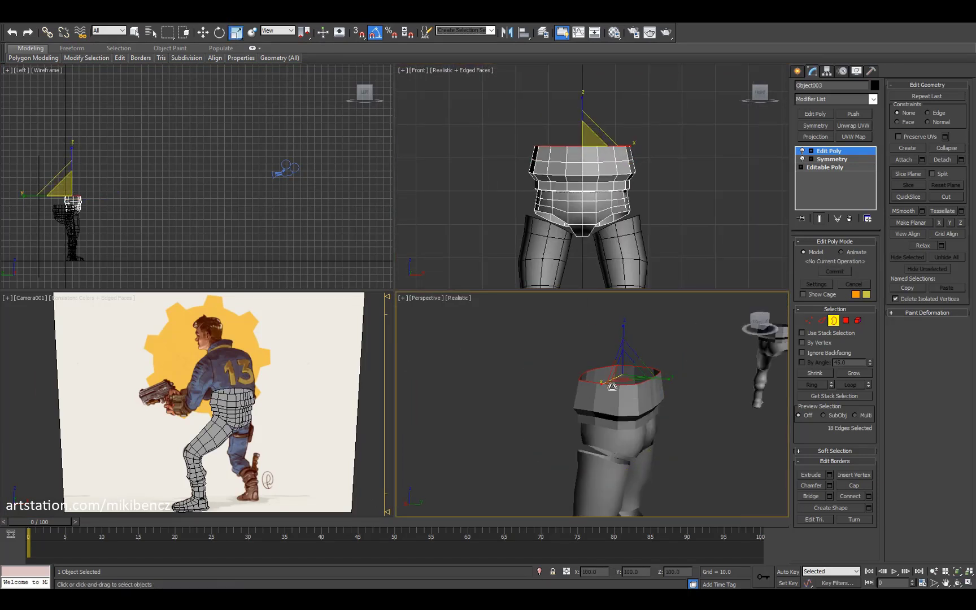
{"action": "key", "text": "ctrl+r"}
{"action": "left_click_drag", "start_coordinate": [612, 386], "coordinate": [657, 392]}
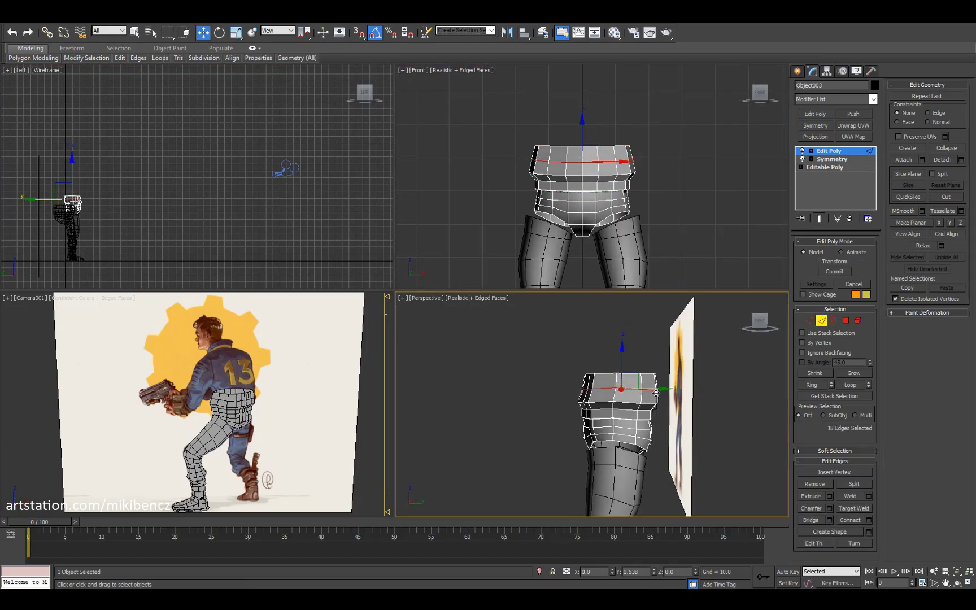
Step: Collapse the standing pelvis and jacket to Editable Poly, keep one half of the mesh and mirror it with Symmetry on the X axis
{"action": "left_click", "coordinate": [837, 167]}
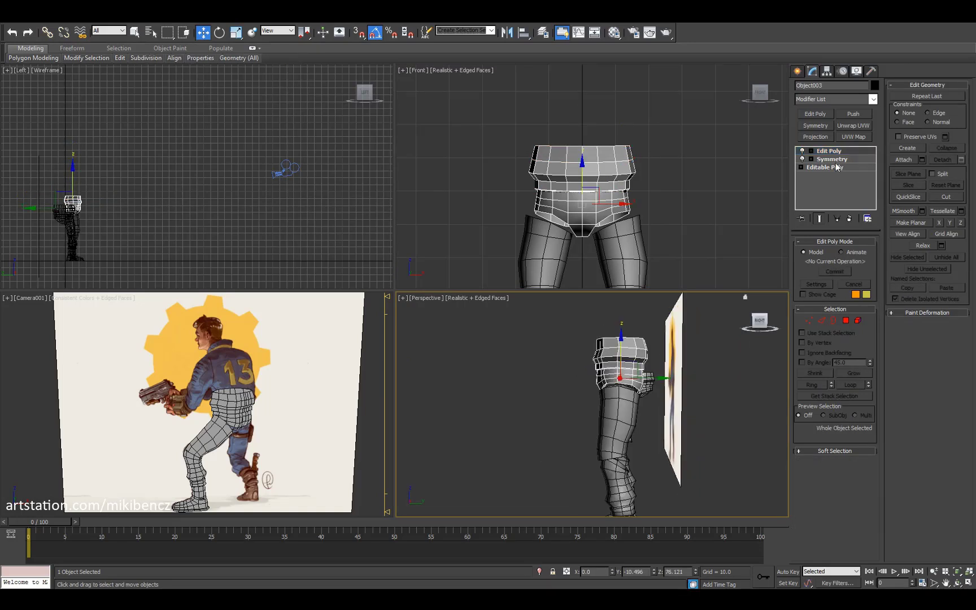
{"action": "left_click", "coordinate": [875, 101]}
{"action": "left_click", "coordinate": [832, 375]}
{"action": "left_click", "coordinate": [870, 71]}
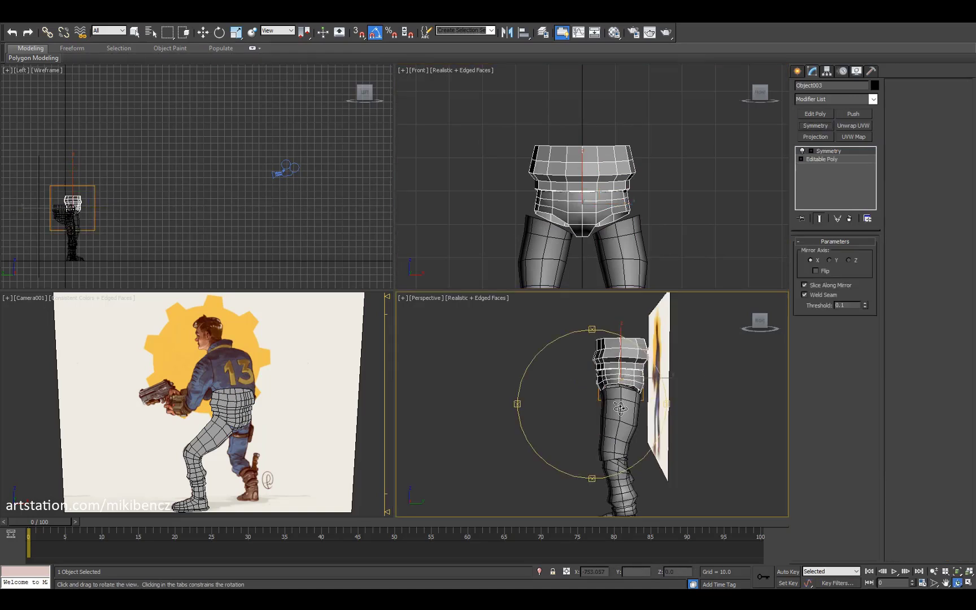
{"action": "key", "text": "alt+w"}
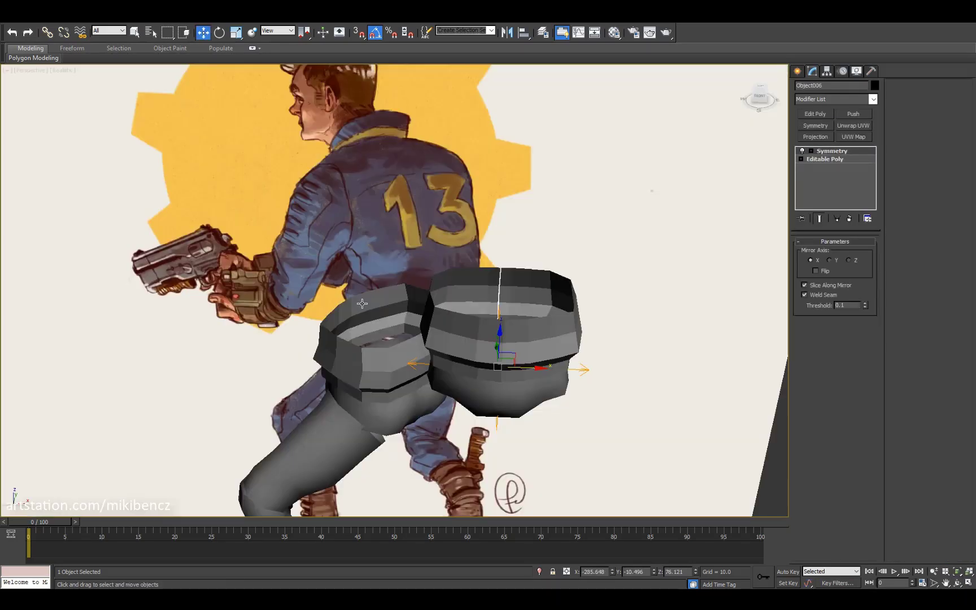
{"action": "left_click_drag", "start_coordinate": [430, 316], "coordinate": [441, 362]}
{"action": "key", "text": "alt+w"}
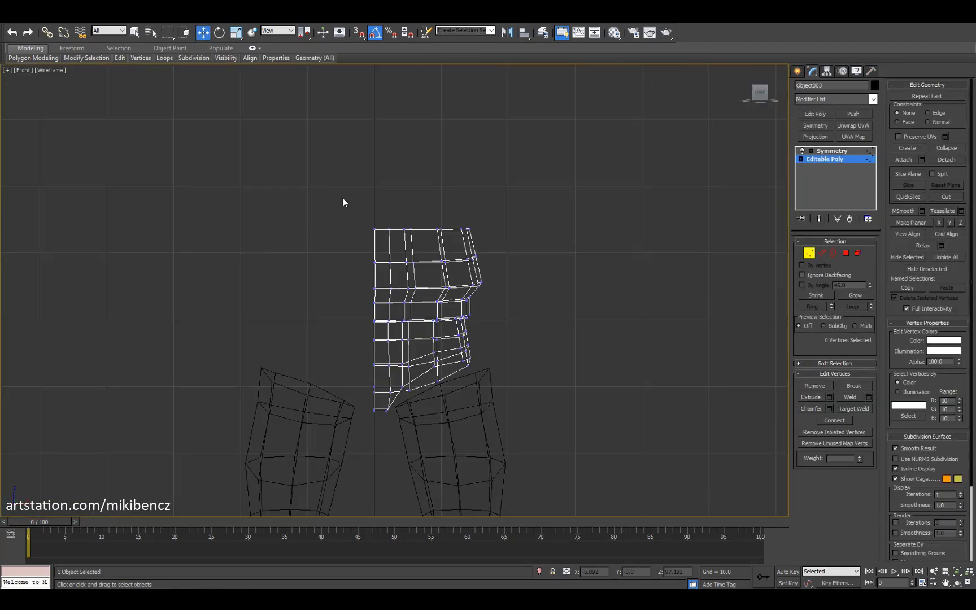
{"action": "key", "text": "F3"}
{"action": "key", "text": "alt+w"}
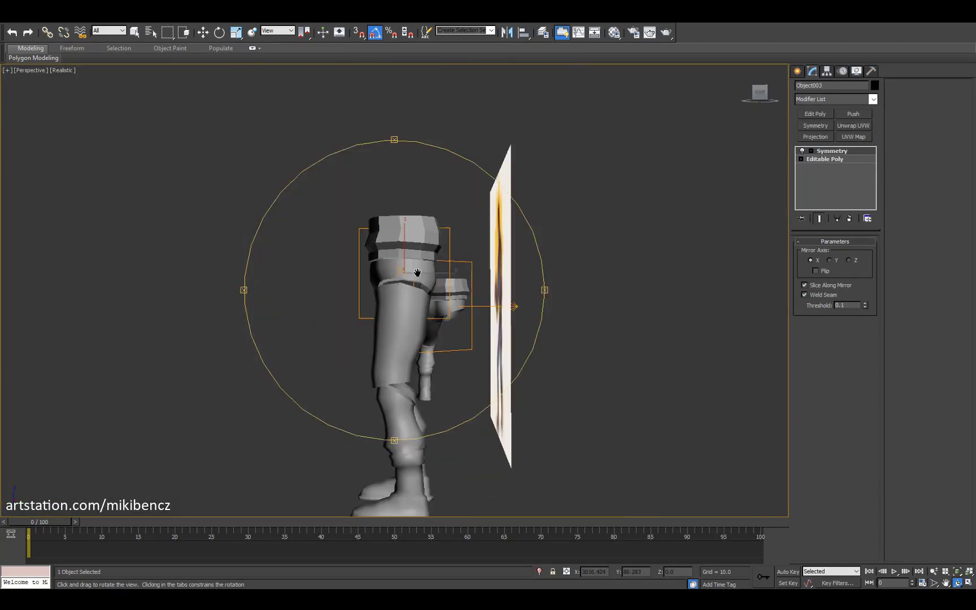
Step: Select the posed body parts, camera and concept image together and move them about 93 units away from the standing model in the side view
{"action": "left_click_drag", "start_coordinate": [441, 294], "coordinate": [478, 296]}
{"action": "key", "text": "alt+w"}
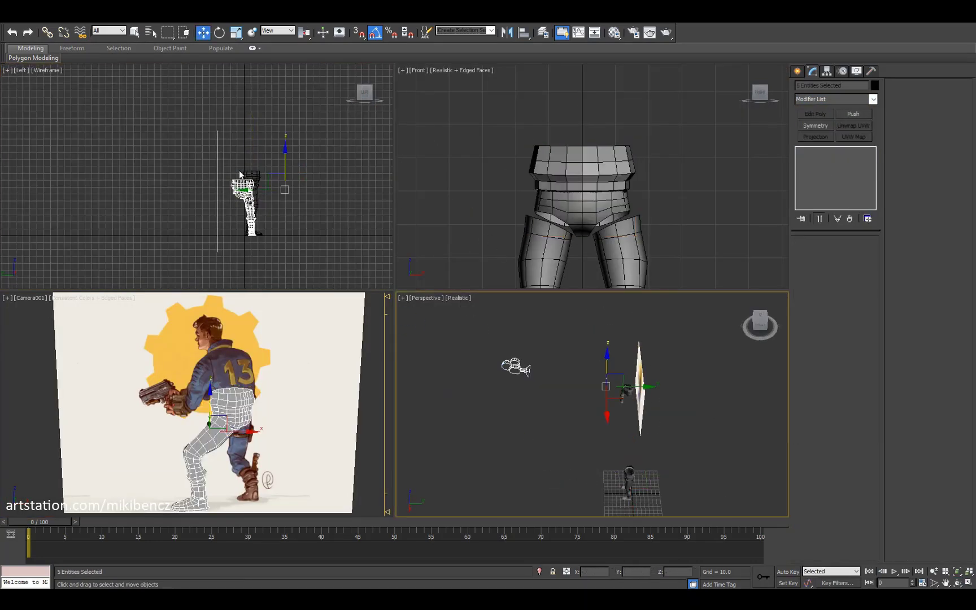
{"action": "left_click", "coordinate": [249, 187]}
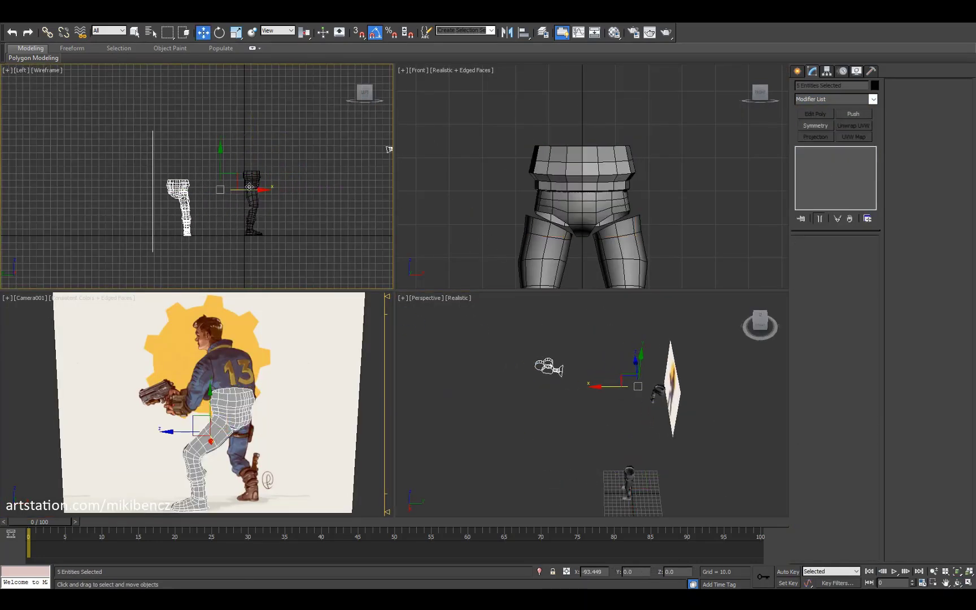
Step: Apply an FFD 4x4x4 modifier to the standing pelvis and jacket and tilt the upper lattice rows in the side view
{"action": "left_click", "coordinate": [252, 179]}
{"action": "key", "text": "z"}
{"action": "key", "text": "e"}
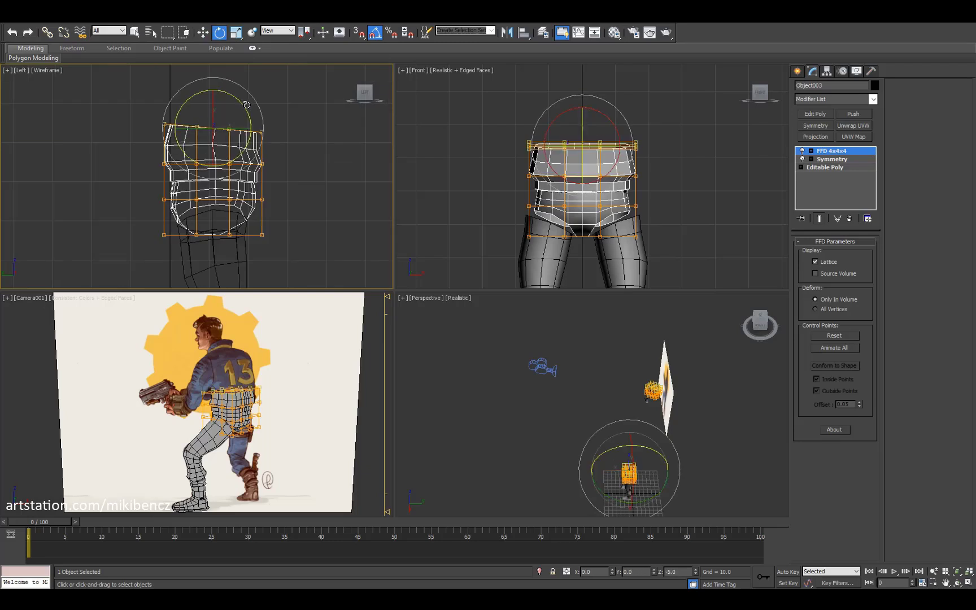
{"action": "key", "text": "w"}
{"action": "middle_click_drag", "start_coordinate": [75, 182], "coordinate": [82, 160]}
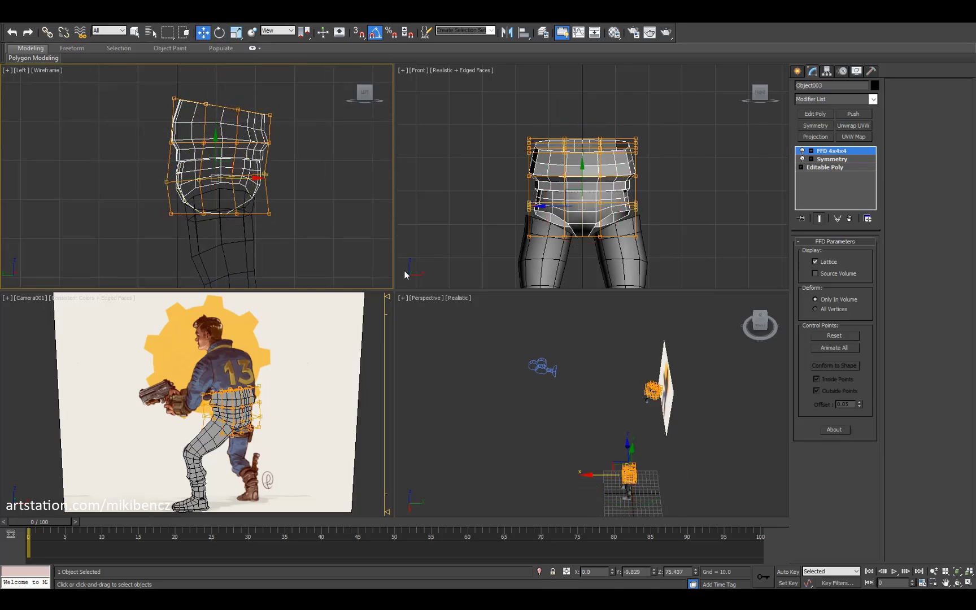
Step: Refine the lattice points in the side view, collapse the mesh to Editable Poly and select the jacket's open upper border
{"action": "middle_click", "coordinate": [593, 395]}
{"action": "key", "text": "z"}
{"action": "middle_click_drag", "start_coordinate": [622, 396], "coordinate": [632, 401], "text": "alt"}
{"action": "right_click", "coordinate": [290, 127]}
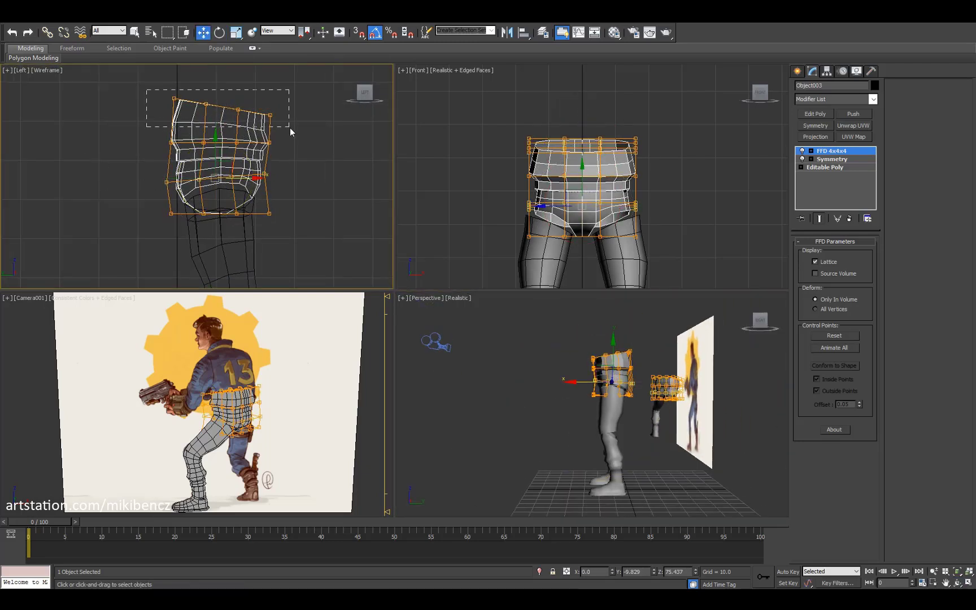
{"action": "key", "text": "ctrl+z"}
{"action": "middle_click_drag", "start_coordinate": [474, 315], "coordinate": [625, 382], "text": "alt"}
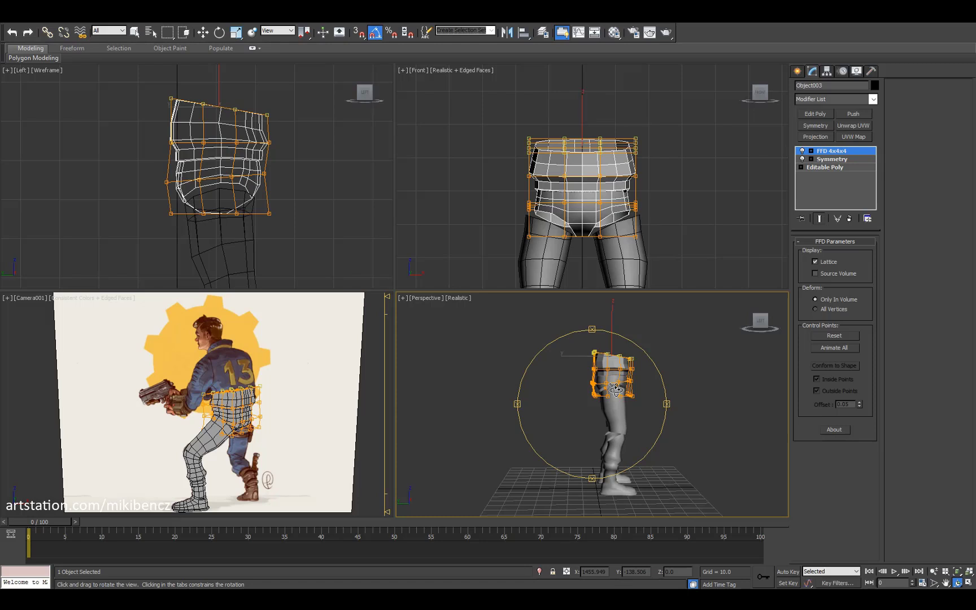
{"action": "middle_click_drag", "start_coordinate": [623, 426], "coordinate": [781, 212], "text": "alt"}
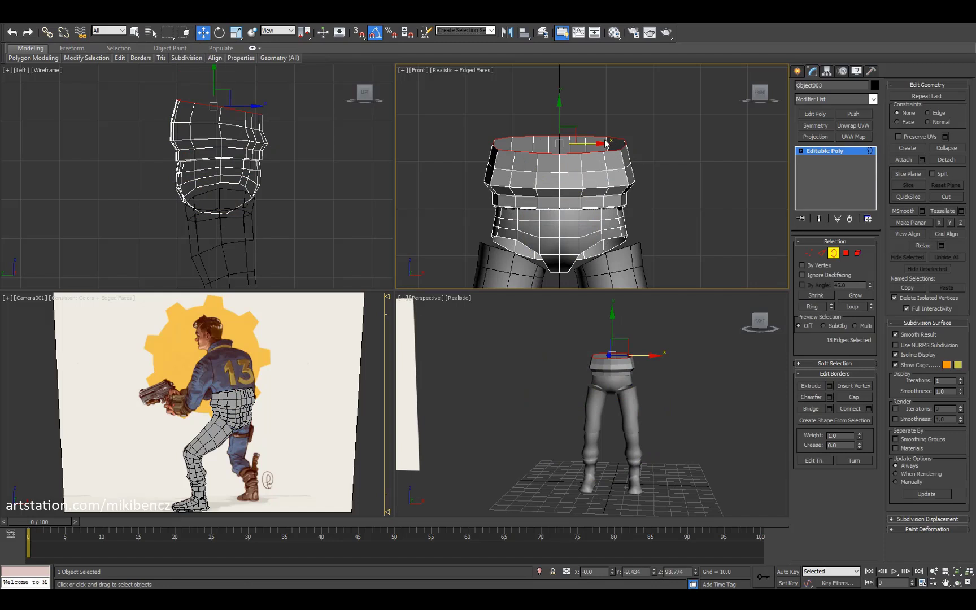
Step: Extrude the jacket's selected upper border upward by about 6 units and align the new ring in the side view
{"action": "middle_click_drag", "start_coordinate": [605, 143], "coordinate": [628, 152]}
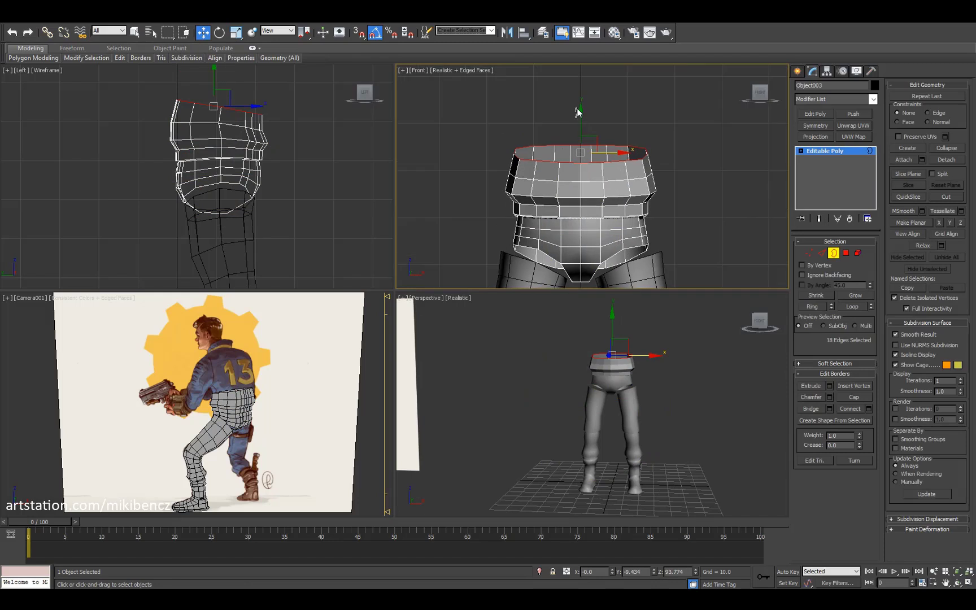
{"action": "left_click_drag", "start_coordinate": [581, 121], "coordinate": [582, 95]}
{"action": "middle_click_drag", "start_coordinate": [243, 68], "coordinate": [249, 104]}
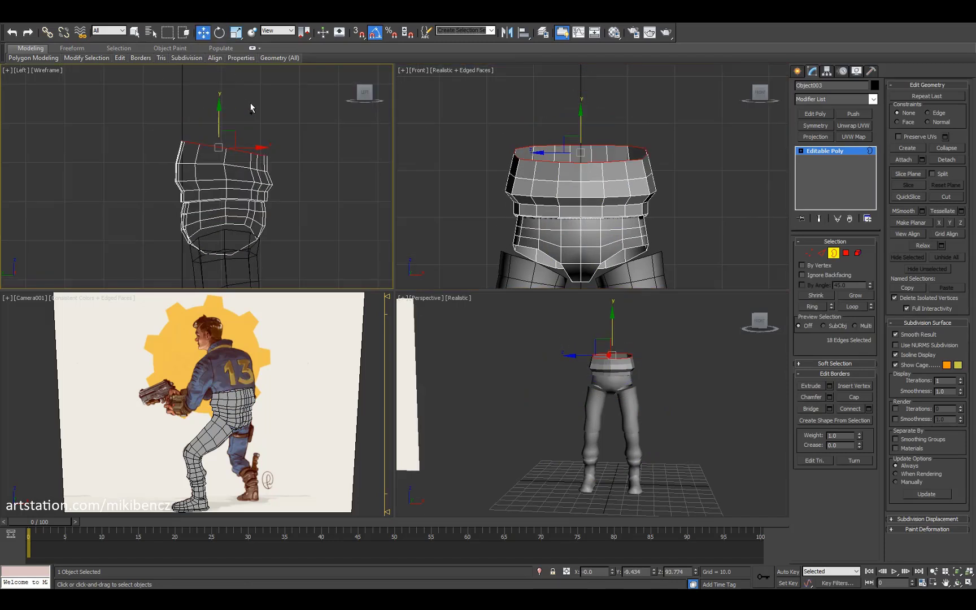
{"action": "key", "text": "w"}
{"action": "scroll", "coordinate": [259, 164], "scroll_direction": "down", "scroll_amount": 6}
{"action": "scroll", "coordinate": [251, 153], "scroll_direction": "up", "scroll_amount": 4}
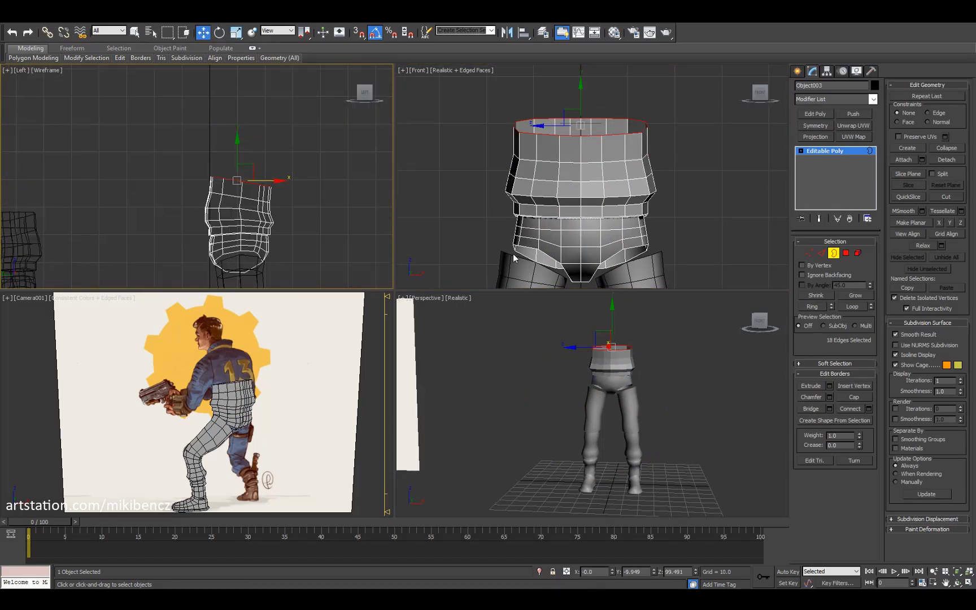
Step: Create a 12-sided cylinder above the standing torso in the side view, with a radius of about 9.6 and a height of about 7
{"action": "key", "text": "4"}
{"action": "middle_click_drag", "start_coordinate": [678, 395], "coordinate": [862, 320], "text": "alt"}
{"action": "key", "text": "4"}
{"action": "left_click", "coordinate": [678, 419]}
{"action": "left_click", "coordinate": [797, 71]}
{"action": "left_click", "coordinate": [815, 157]}
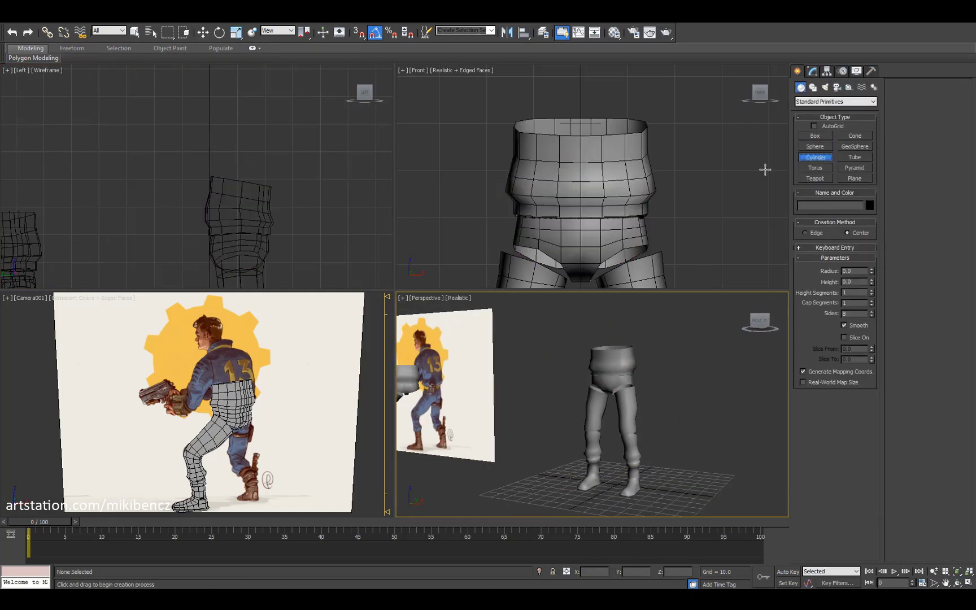
{"action": "left_click_drag", "start_coordinate": [263, 117], "coordinate": [281, 92]}
{"action": "left_click", "coordinate": [282, 96]}
{"action": "key", "text": "w"}
{"action": "middle_click_drag", "start_coordinate": [586, 139], "coordinate": [592, 172]}
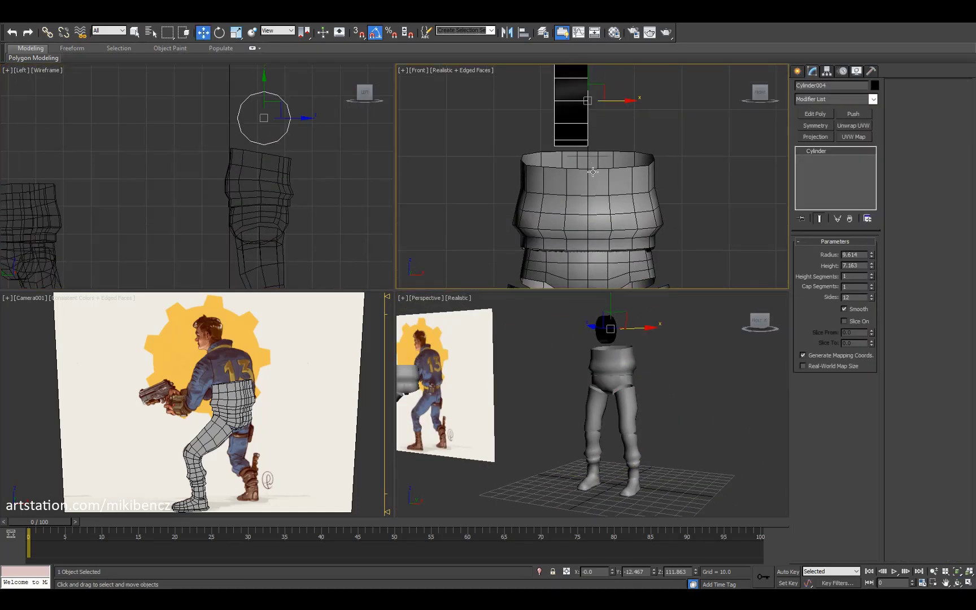
Step: Move the cylinder sideways to the standing torso's shoulder position, aligning it in the front and side views
{"action": "middle_click", "coordinate": [621, 395]}
{"action": "key", "text": "F4"}
{"action": "key", "text": "ctrl+r"}
{"action": "left_click_drag", "start_coordinate": [587, 395], "coordinate": [650, 372]}
{"action": "key", "text": "m"}
{"action": "key", "text": "m"}
{"action": "scroll", "coordinate": [650, 154], "scroll_direction": "down", "scroll_amount": 3}
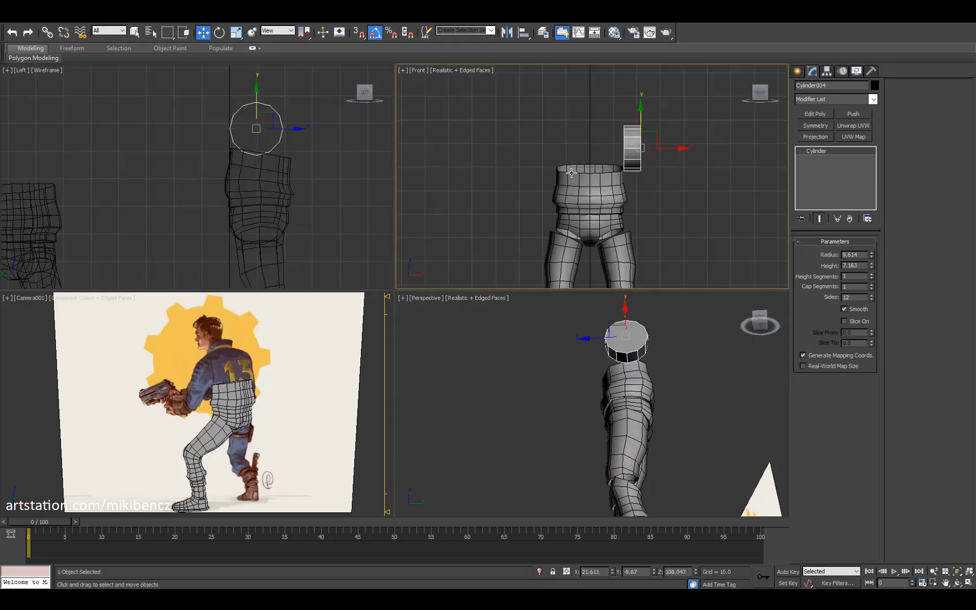
Step: Clone the shoulder cylinder and place the copy over the posed torso
{"action": "key", "text": "e"}
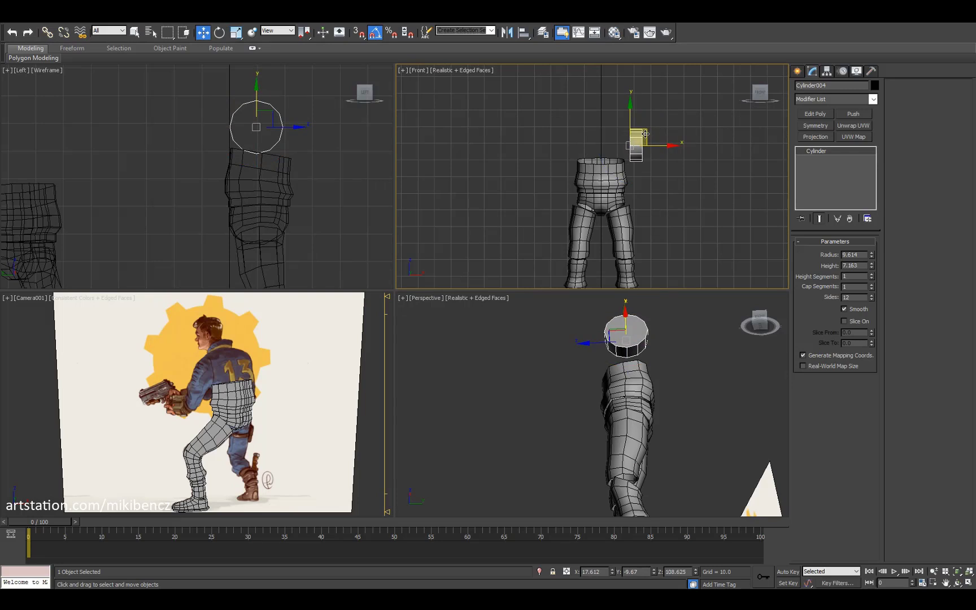
{"action": "left_click_drag", "start_coordinate": [644, 138], "coordinate": [644, 170], "text": "shift"}
{"action": "left_click", "coordinate": [481, 343]}
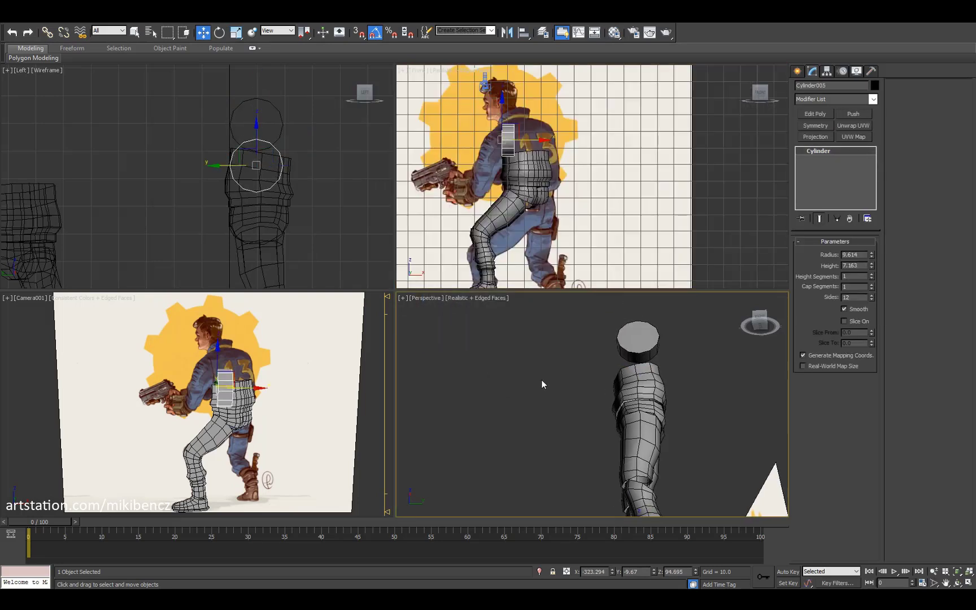
Step: Rotate the posed cylinder copy to -40 degrees around Z so it follows the shoulder direction in the camera view
{"action": "key", "text": "ctrl+r"}
{"action": "mouse_move", "coordinate": [542, 380]}
{"action": "left_mouse_down"}
{"action": "mouse_move", "coordinate": [600, 402]}
{"action": "mouse_move", "coordinate": [582, 396]}
{"action": "left_mouse_up"}
{"action": "key", "text": "alt+w"}
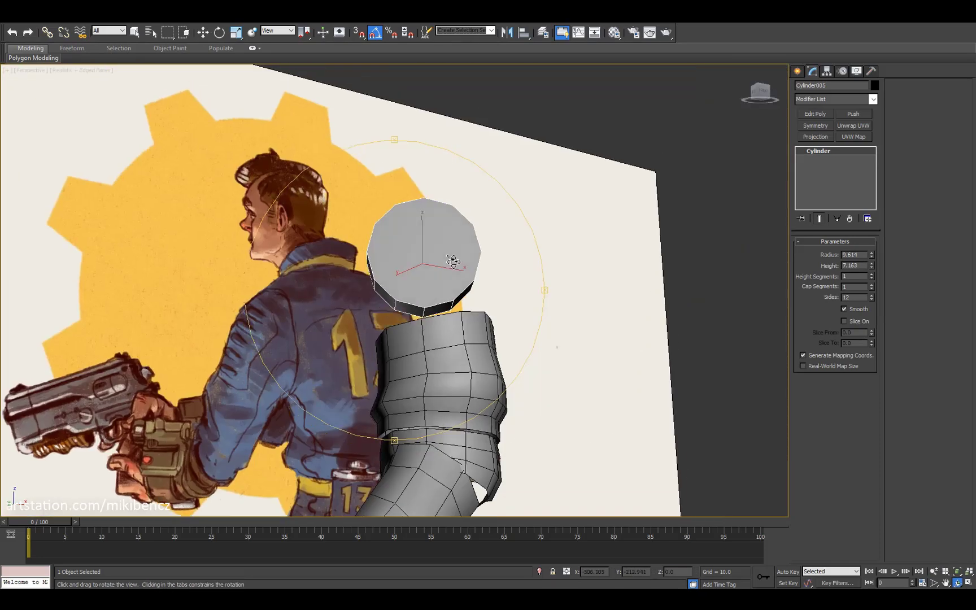
{"action": "key", "text": "alt+w"}
{"action": "key", "text": "alt+w"}
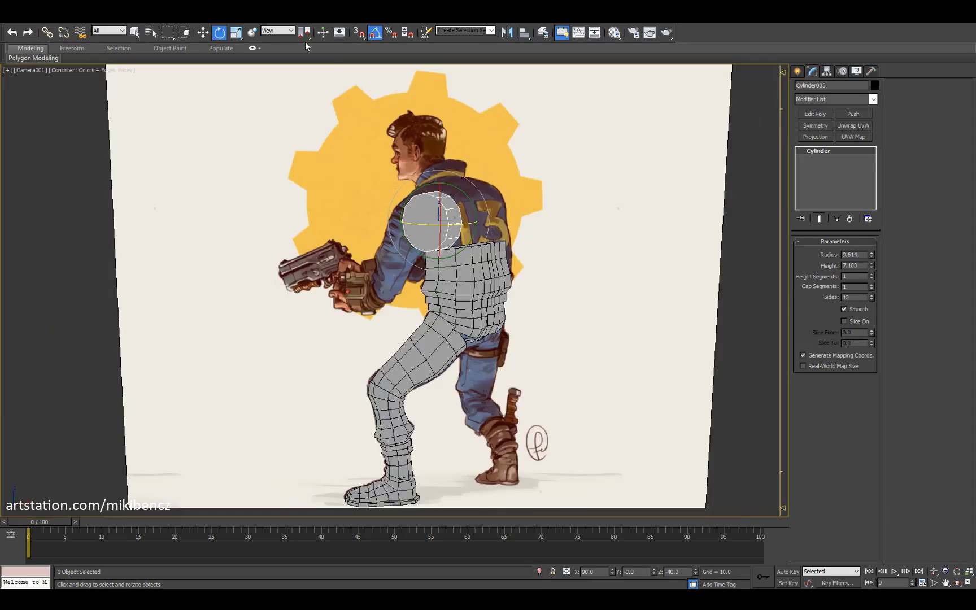
Step: Move the posed cylinder sideways and in depth onto the concept character's near shoulder
{"action": "right_click", "coordinate": [429, 189]}
{"action": "left_click", "coordinate": [497, 183]}
{"action": "key", "text": "alt+w"}
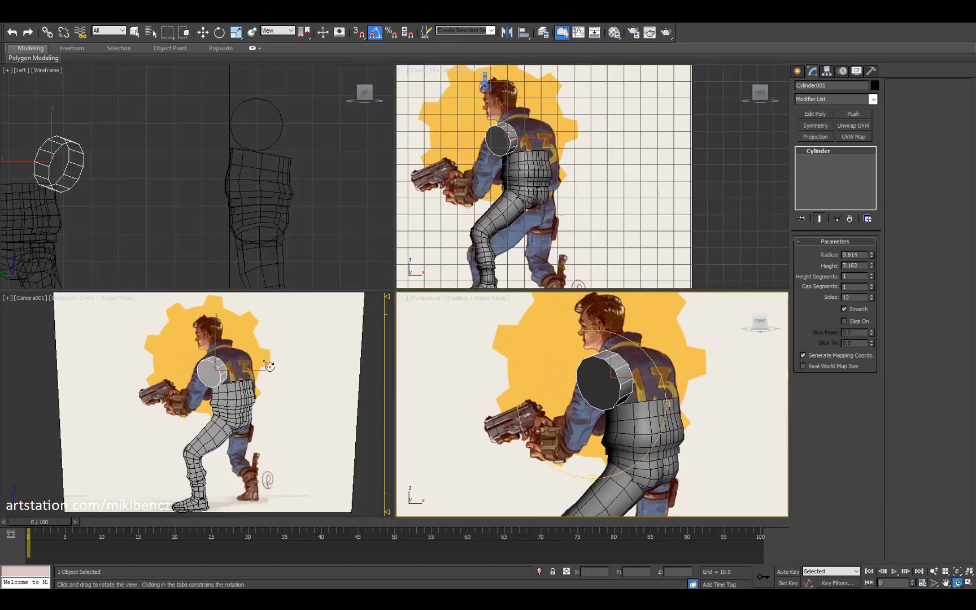
{"action": "key", "text": "alt+w"}
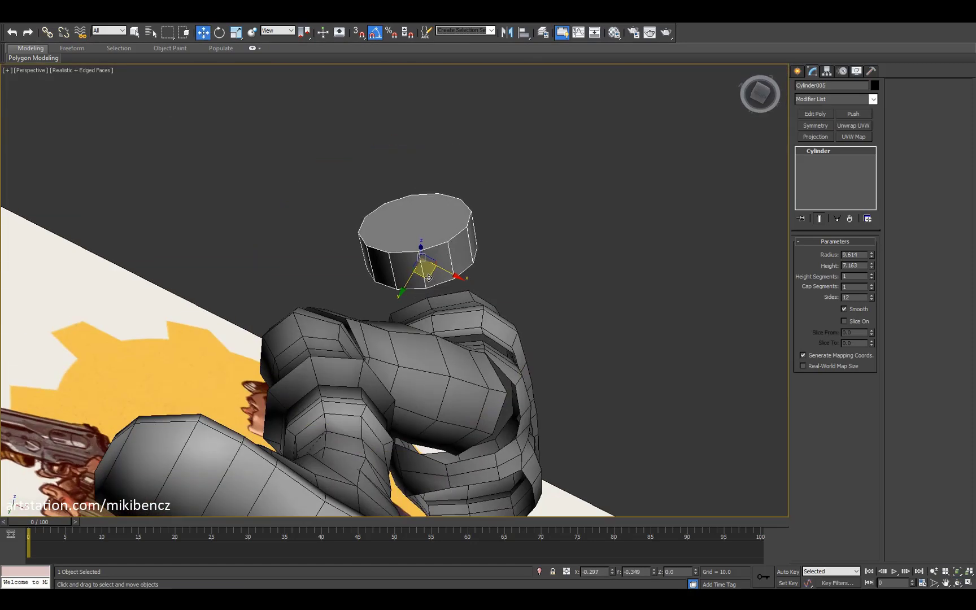
{"action": "right_click", "coordinate": [468, 207]}
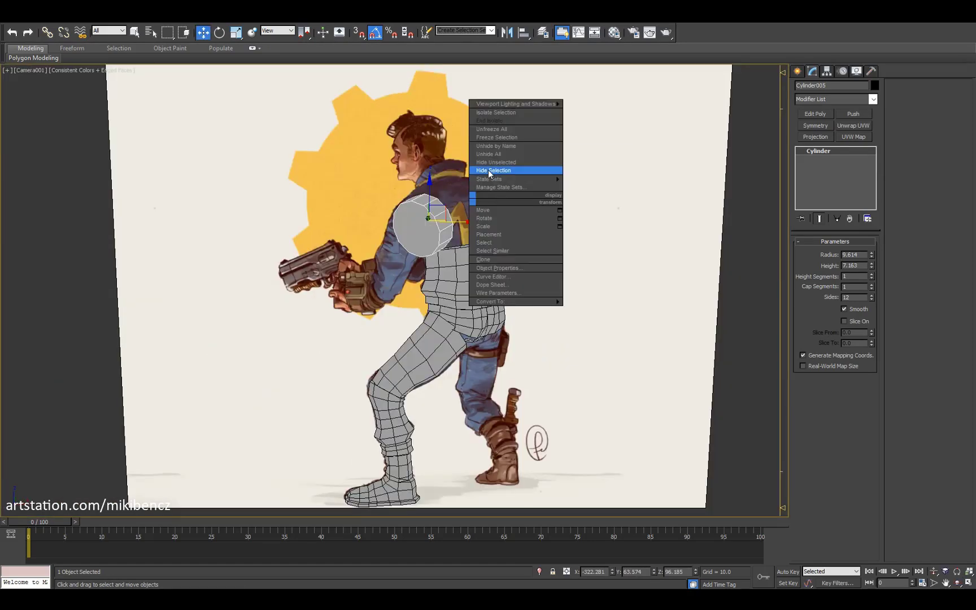
{"action": "left_click", "coordinate": [501, 167]}
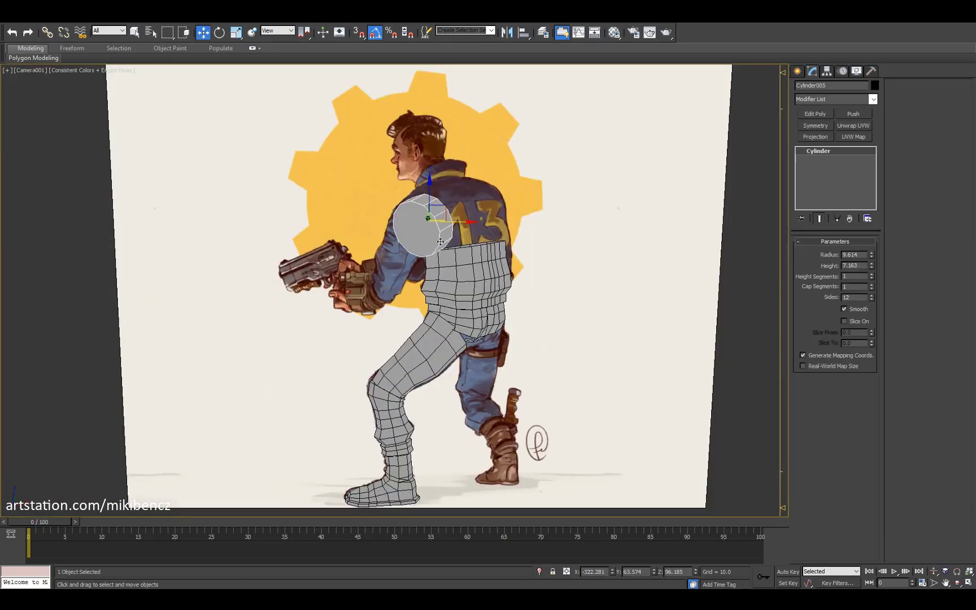
{"action": "key", "text": "alt+w"}
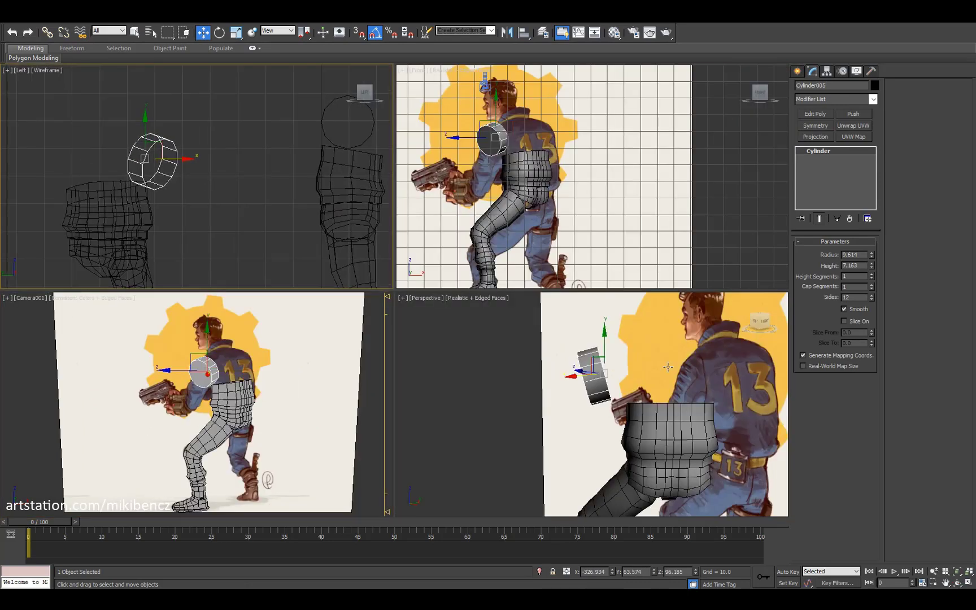
Step: Reduce the shoulder cylinder's height to 3.725, tilt the standing one 30 degrees in the front view and shift it outward from the torso
{"action": "key", "text": "e"}
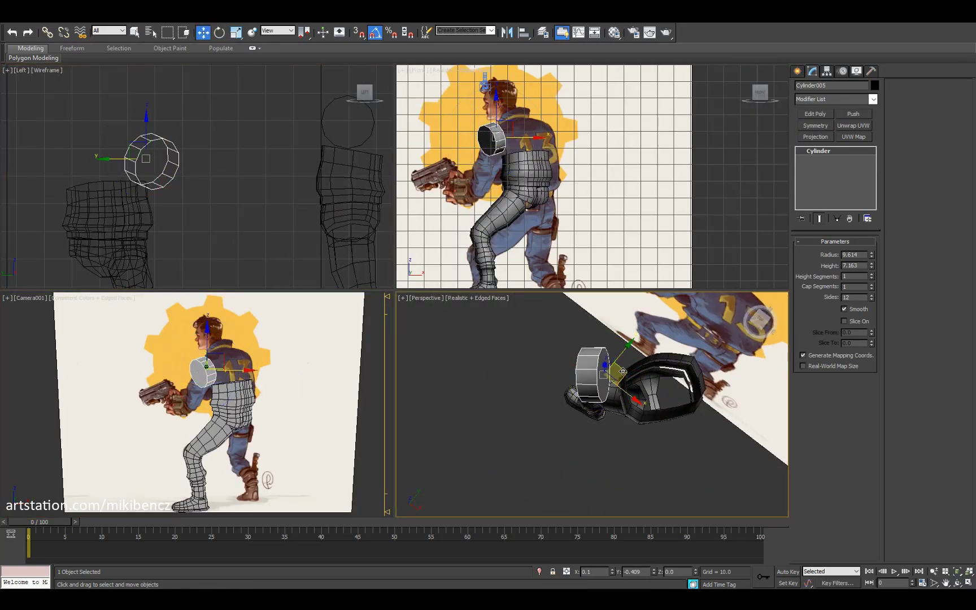
{"action": "left_click_drag", "start_coordinate": [622, 371], "coordinate": [631, 375]}
{"action": "middle_click_drag", "start_coordinate": [630, 375], "coordinate": [660, 395], "text": "alt"}
{"action": "left_click_drag", "start_coordinate": [683, 130], "coordinate": [699, 137]}
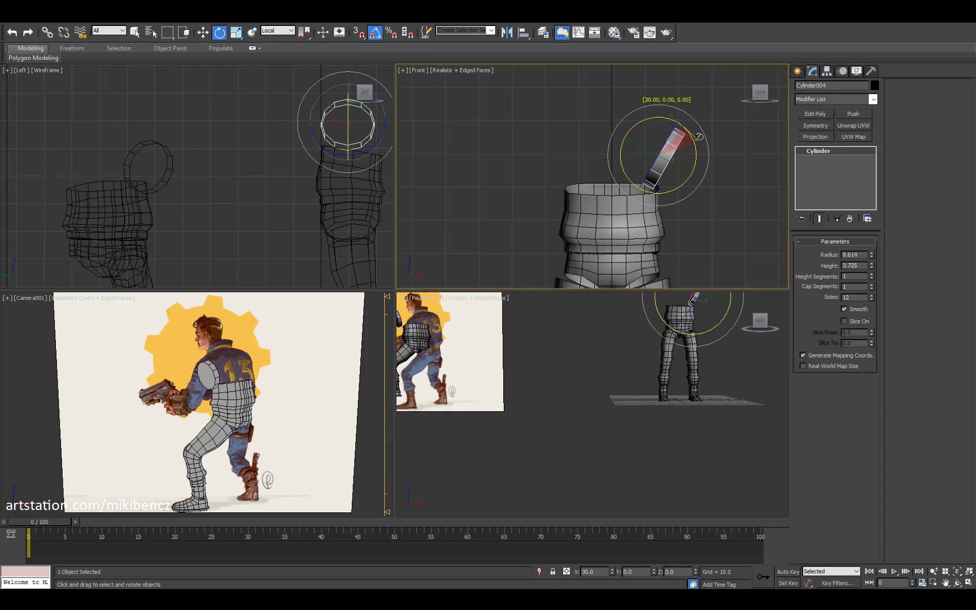
{"action": "key", "text": "w"}
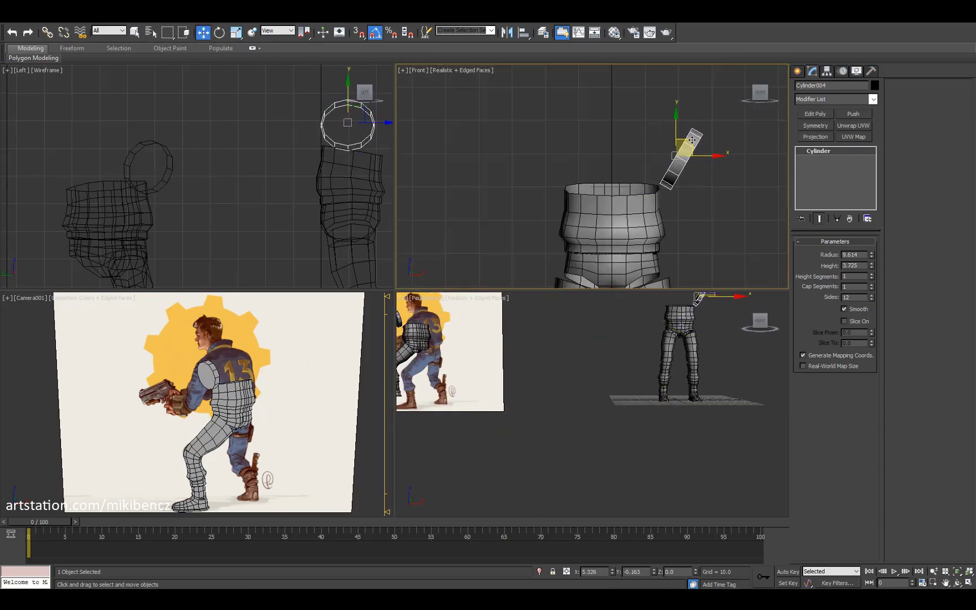
Step: Reposition the posed shoulder cylinder in the perspective view and match it to the sleeve opening in the camera view
{"action": "left_click", "coordinate": [613, 390]}
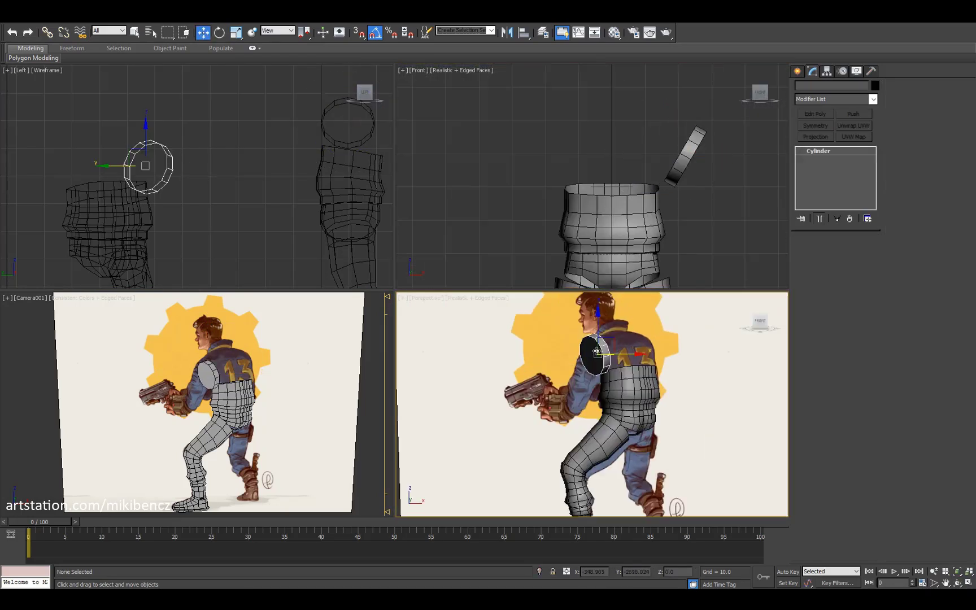
{"action": "middle_click_drag", "start_coordinate": [621, 404], "coordinate": [632, 408], "text": "alt"}
{"action": "key", "text": "w"}
{"action": "key", "text": "alt+w"}
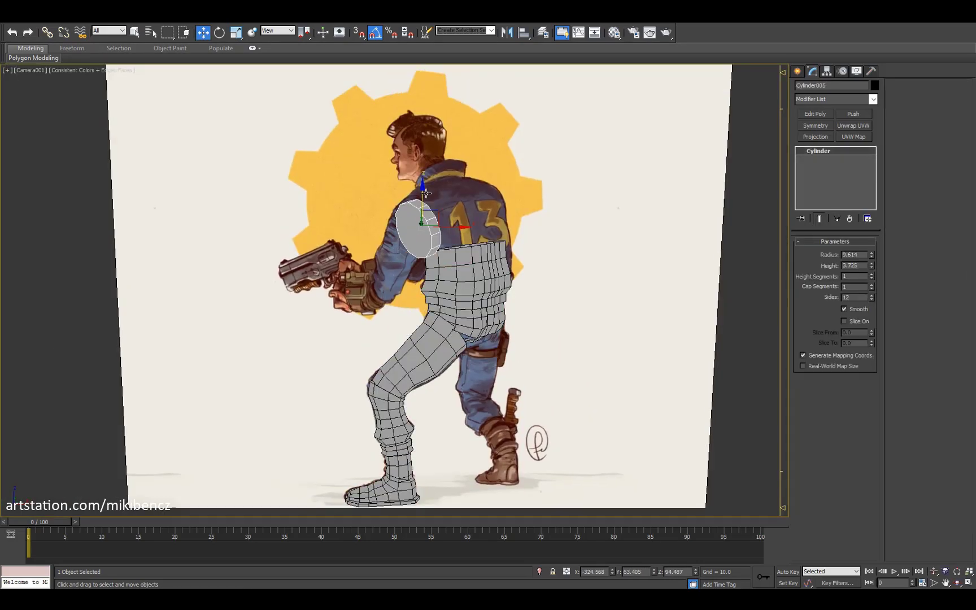
Step: Add an Edit Poly modifier to the posed shoulder cylinder and delete its cap polygons to leave an open ring
{"action": "key", "text": "4"}
{"action": "left_click", "coordinate": [414, 241]}
{"action": "key", "text": "Delete"}
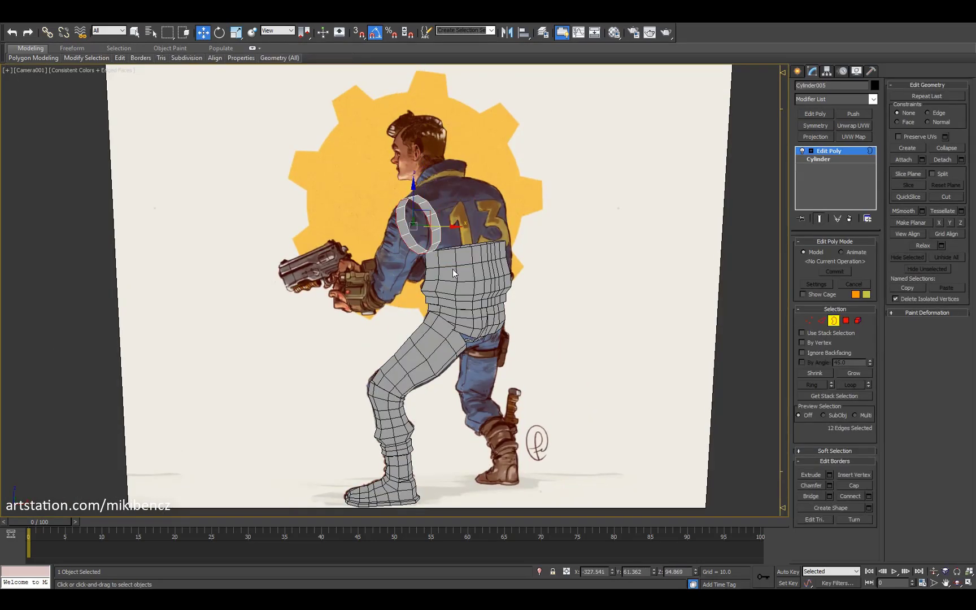
Step: Select the shoulder ring's open outer border and extend it outward and down along the arm to form the upper sleeve
{"action": "key", "text": "p"}
{"action": "key", "text": "c"}
{"action": "key", "text": "3"}
{"action": "left_click", "coordinate": [429, 248]}
{"action": "key", "text": "p"}
{"action": "middle_click_drag", "start_coordinate": [566, 341], "coordinate": [557, 345], "text": "alt"}
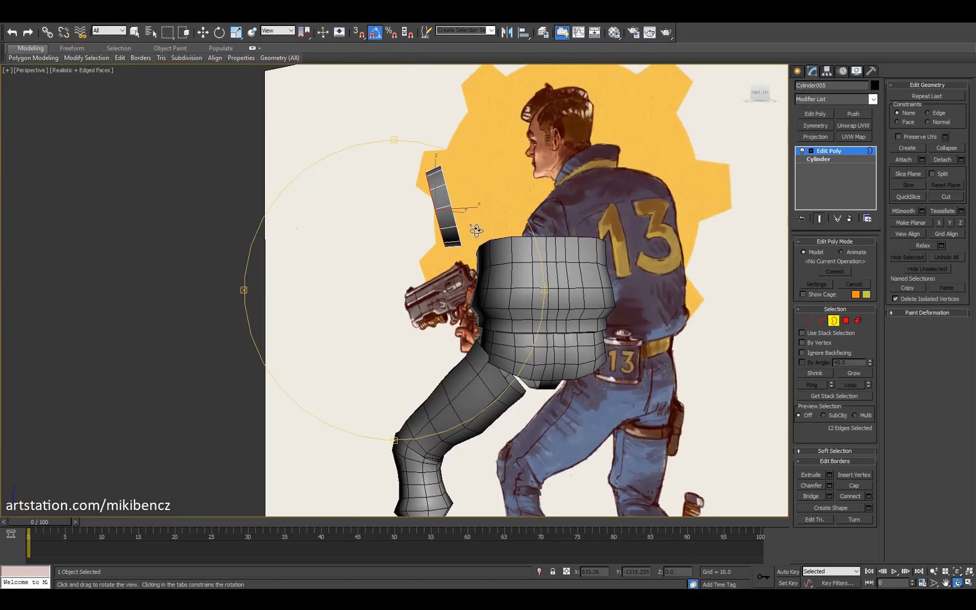
{"action": "key", "text": "alt+w"}
{"action": "left_click", "coordinate": [729, 148]}
{"action": "scroll", "coordinate": [623, 136], "scroll_direction": "up", "scroll_amount": 2}
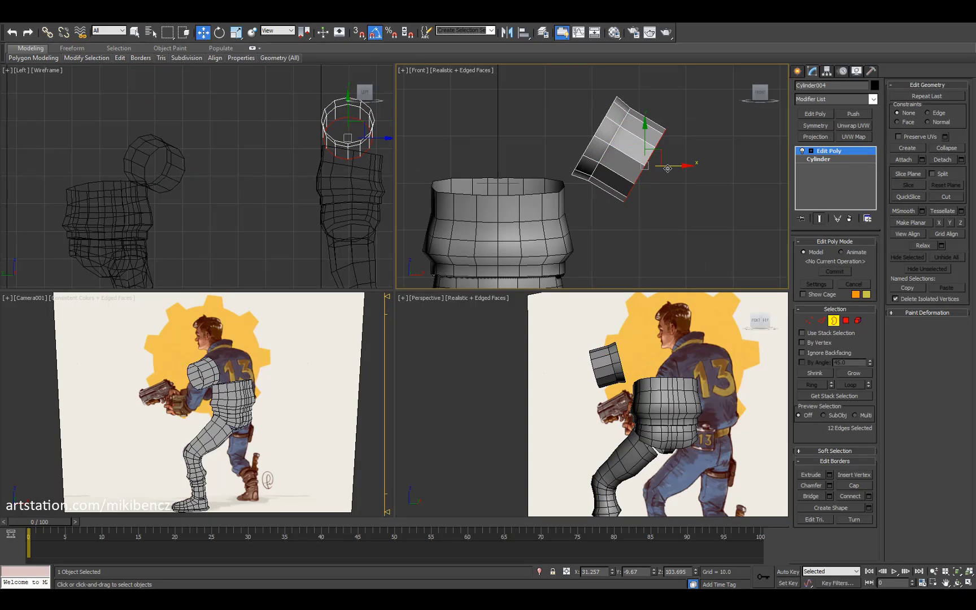
Step: Rotate and position the posed upper-arm cylinder to match the angle of the upper arm in the reference
{"action": "left_click", "coordinate": [833, 321]}
{"action": "left_click", "coordinate": [609, 361]}
{"action": "key", "text": "e"}
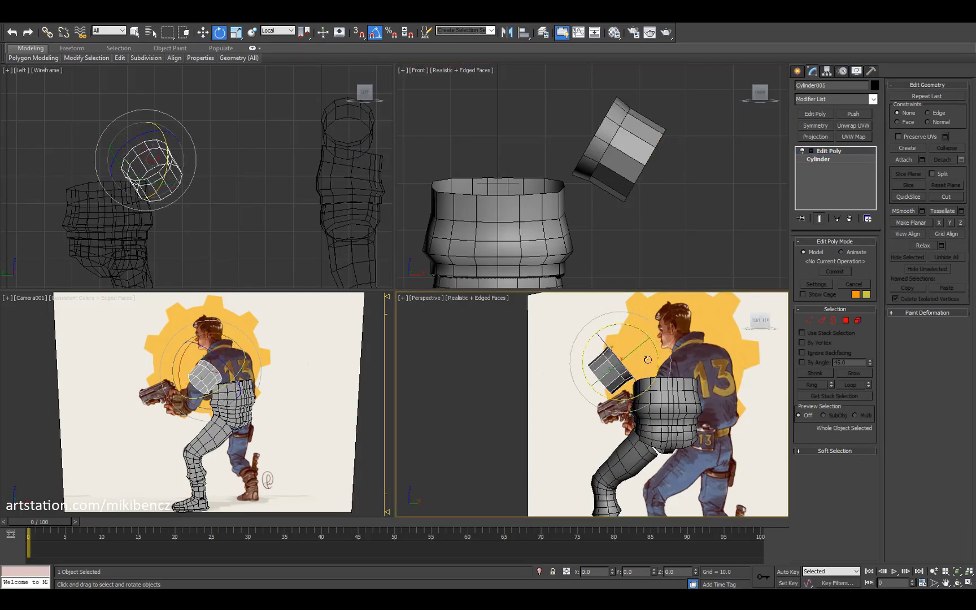
{"action": "middle_click", "coordinate": [267, 388]}
{"action": "key", "text": "alt+w"}
{"action": "key", "text": "w"}
Step: Scale the lower border of the posed upper-arm cylinder to match the width of the sleeve in the reference
{"action": "key", "text": "3"}
{"action": "key", "text": "r"}
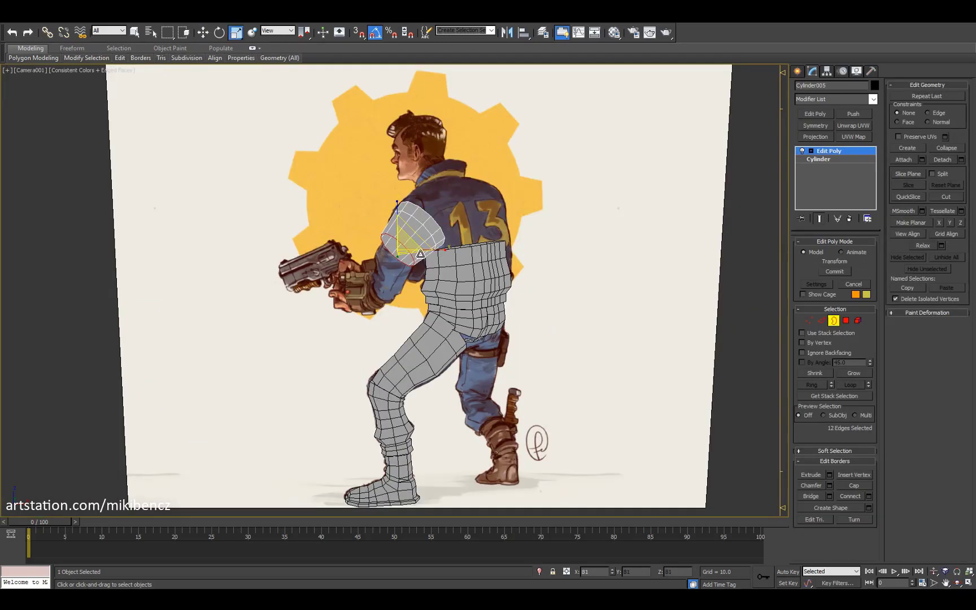
{"action": "key", "text": "alt+w"}
Step: Shape the straight figure's sleeve by adjusting its middle edge loop, then rotate and move its shoulder border
{"action": "left_click", "coordinate": [604, 153]}
{"action": "key", "text": "2"}
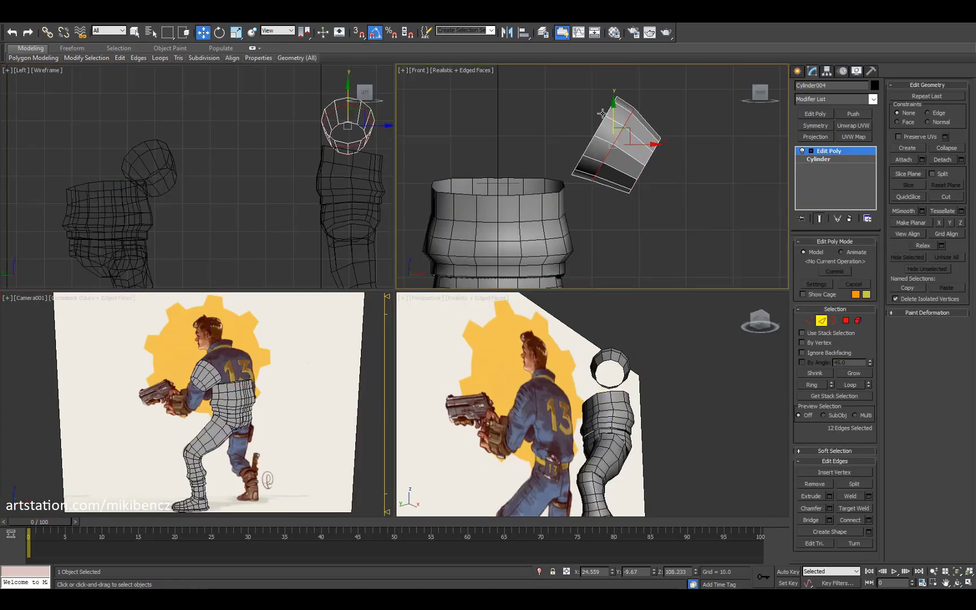
{"action": "key", "text": "3"}
{"action": "key", "text": "e"}
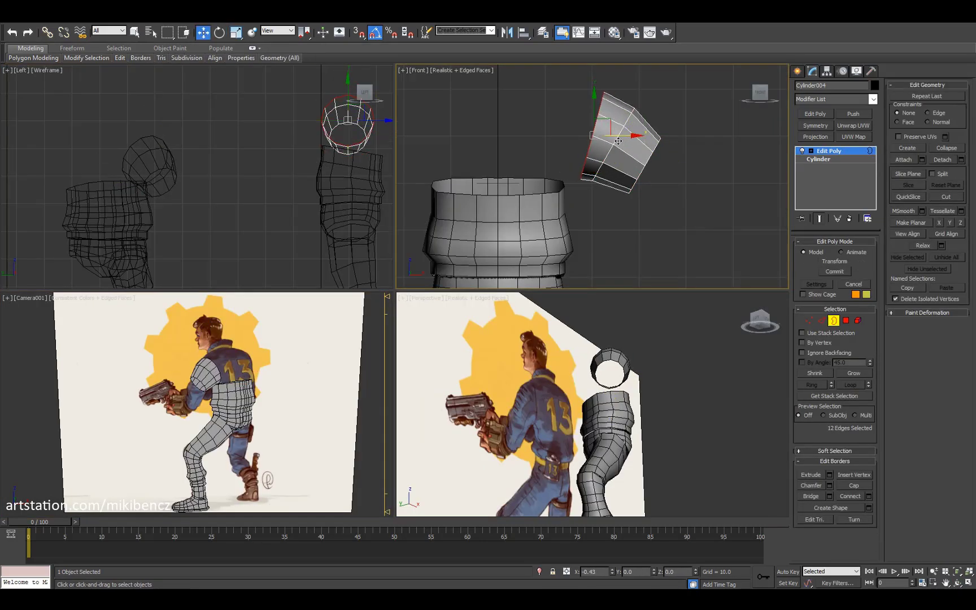
{"action": "key", "text": "3"}
Step: Mirror the sleeve as a copy and place it on the opposite side of the torso
{"action": "middle_click_drag", "start_coordinate": [565, 395], "coordinate": [609, 396], "text": "alt"}
{"action": "key", "text": "alt+w"}
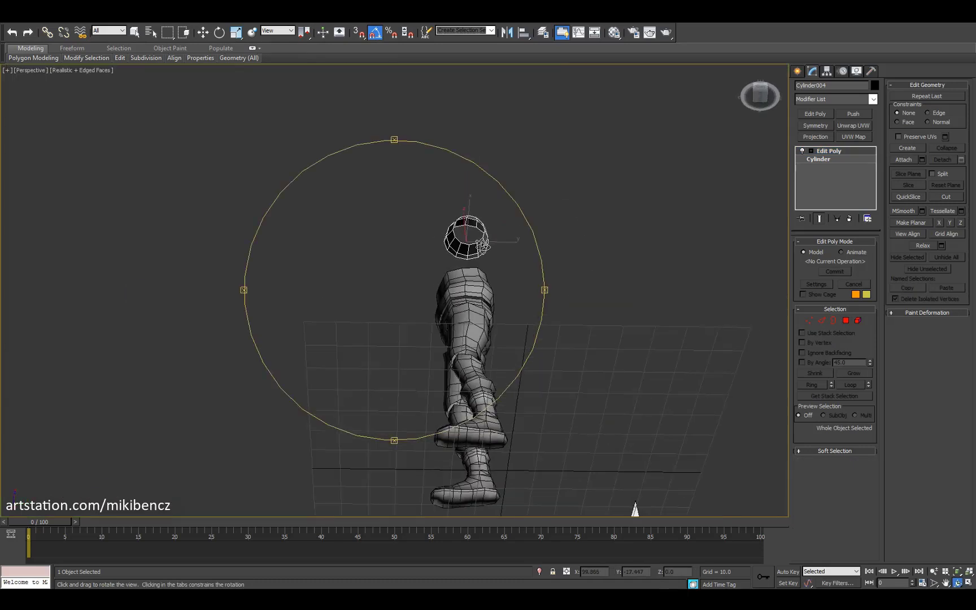
{"action": "key", "text": "alt+w"}
{"action": "key", "text": "alt+w"}
{"action": "left_click", "coordinate": [506, 32]}
{"action": "left_click", "coordinate": [460, 370]}
{"action": "key", "text": "w"}
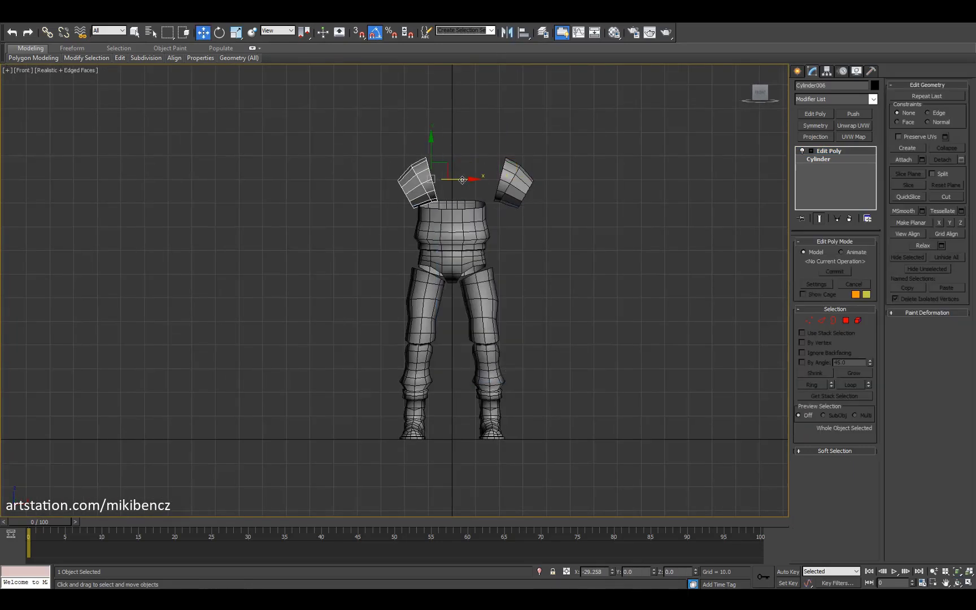
Step: Select the torso mesh and reposition the seven vertices along its upper rear rim
{"action": "left_click", "coordinate": [515, 307]}
{"action": "key", "text": "alt+w"}
{"action": "key", "text": "alt+w"}
{"action": "key", "text": "ctrl+r"}
{"action": "left_click_drag", "start_coordinate": [447, 300], "coordinate": [386, 257]}
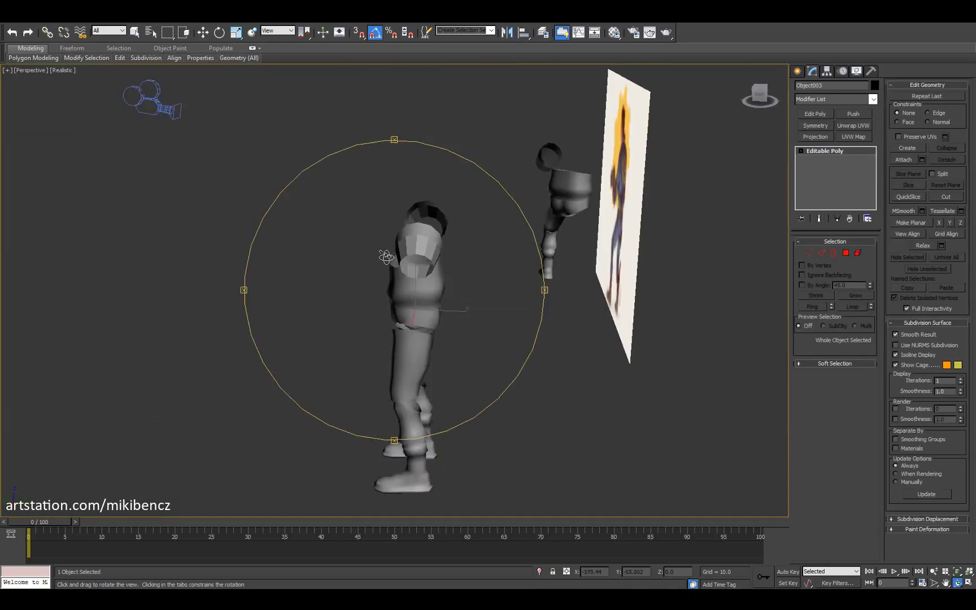
{"action": "key", "text": "w"}
{"action": "key", "text": "1"}
{"action": "key", "text": "alt+w"}
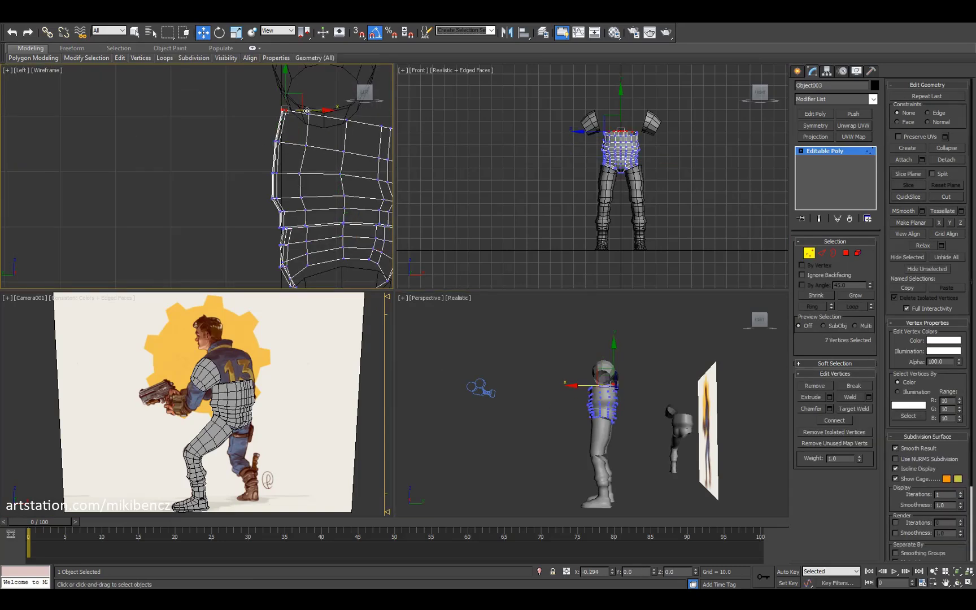
Step: Adjust a vertex on the torso's vertical centre line
{"action": "key", "text": "alt+w"}
{"action": "middle_click_drag", "start_coordinate": [486, 316], "coordinate": [463, 271], "text": "alt"}
{"action": "left_click_drag", "start_coordinate": [399, 222], "coordinate": [478, 298]}
{"action": "middle_click_drag", "start_coordinate": [477, 298], "coordinate": [361, 194], "text": "alt"}
{"action": "middle_click_drag", "start_coordinate": [438, 289], "coordinate": [449, 203], "text": "alt"}
{"action": "scroll", "coordinate": [429, 194], "scroll_direction": "up", "scroll_amount": 5}
{"action": "left_click", "coordinate": [426, 233]}
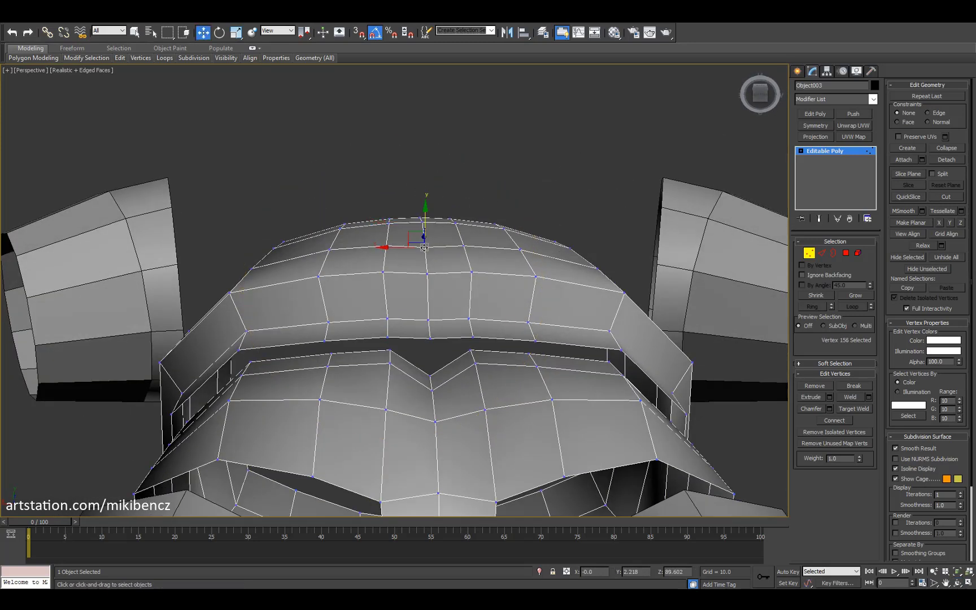
Step: Add a Symmetry modifier to the torso so that one half drives the other
{"action": "scroll", "coordinate": [427, 244], "scroll_direction": "down", "scroll_amount": 5}
{"action": "middle_click_drag", "start_coordinate": [426, 244], "coordinate": [382, 293], "text": "alt"}
{"action": "left_click", "coordinate": [815, 125]}
{"action": "key", "text": "2"}
{"action": "key", "text": "w"}
{"action": "left_click", "coordinate": [831, 151]}
{"action": "scroll", "coordinate": [395, 282], "scroll_direction": "down", "scroll_amount": 3}
{"action": "key", "text": "F4"}
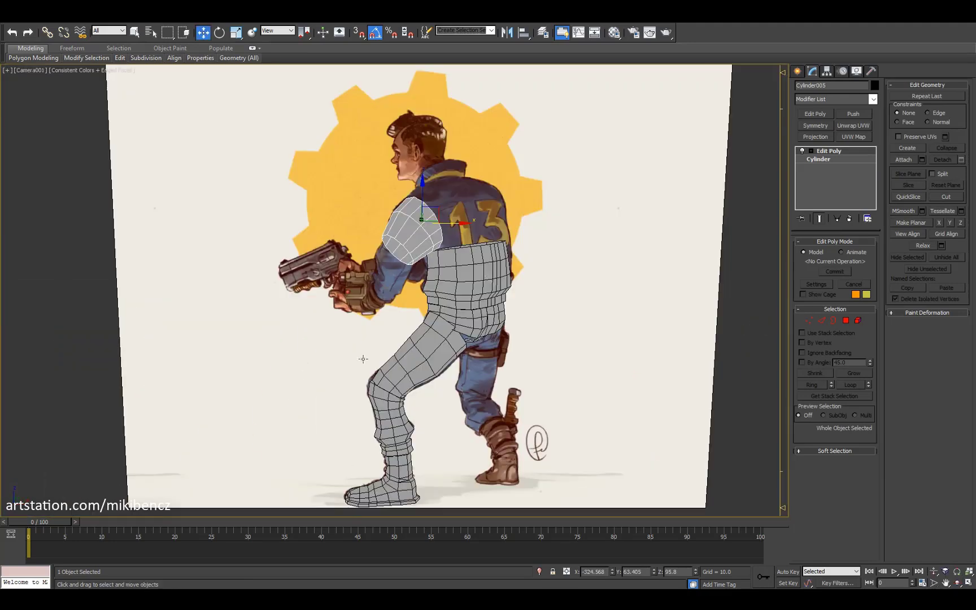
Step: Extrude the three upper rear edges of the torso half upward to start the upper back
{"action": "left_click", "coordinate": [480, 259]}
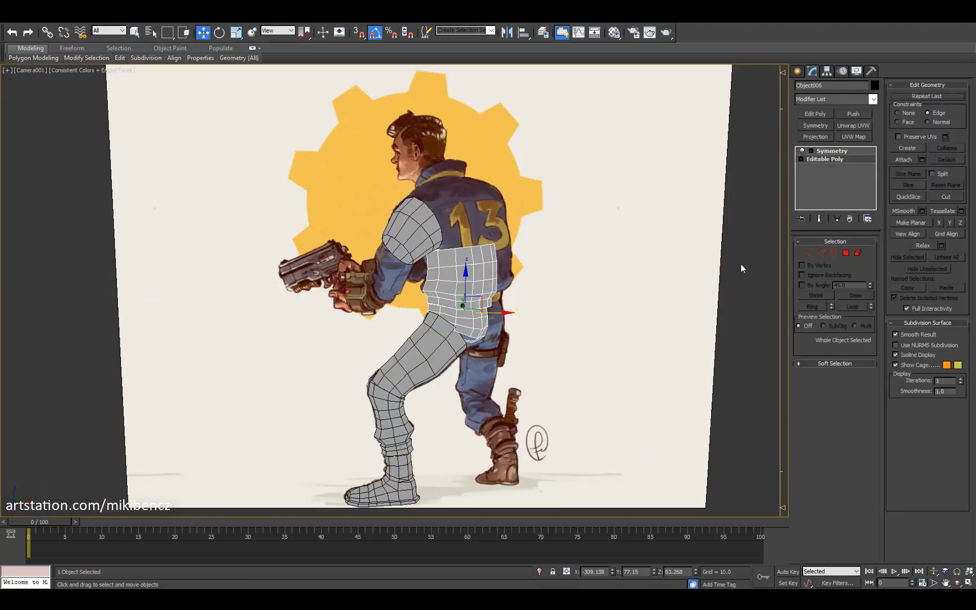
{"action": "key", "text": "alt+w"}
{"action": "scroll", "coordinate": [579, 365], "scroll_direction": "up", "scroll_amount": 5}
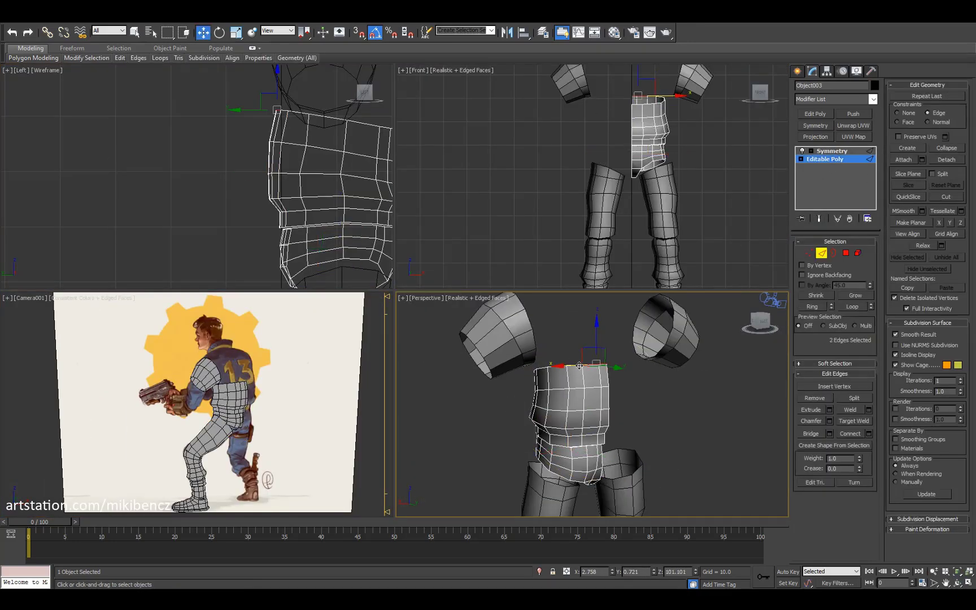
{"action": "middle_click_drag", "start_coordinate": [579, 365], "coordinate": [393, 180], "text": "alt"}
{"action": "scroll", "coordinate": [267, 178], "scroll_direction": "down", "scroll_amount": 3}
{"action": "key", "text": "alt+w"}
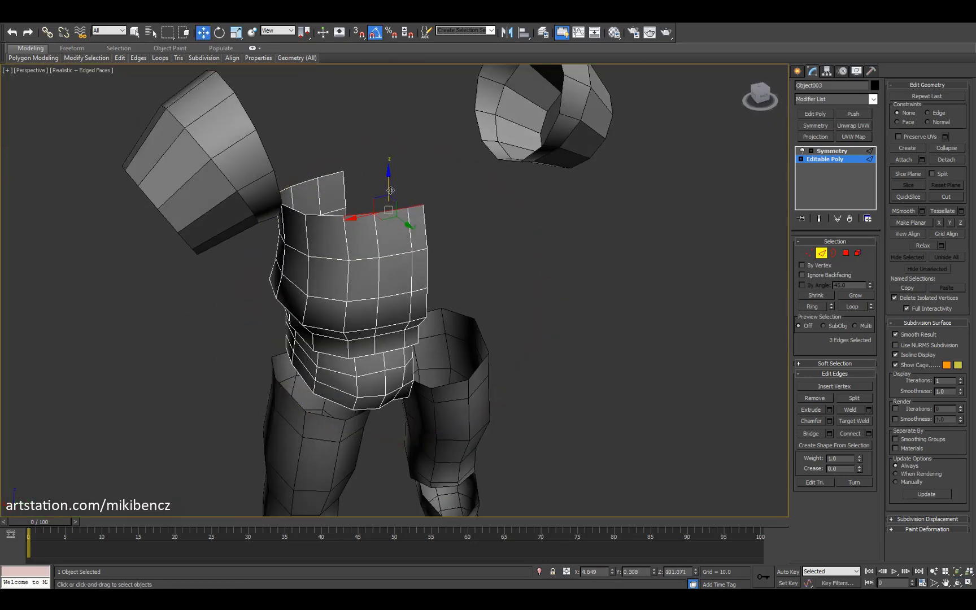
{"action": "key", "text": "alt+w"}
{"action": "key", "text": "alt+w"}
{"action": "middle_click_drag", "start_coordinate": [389, 243], "coordinate": [403, 247], "text": "alt"}
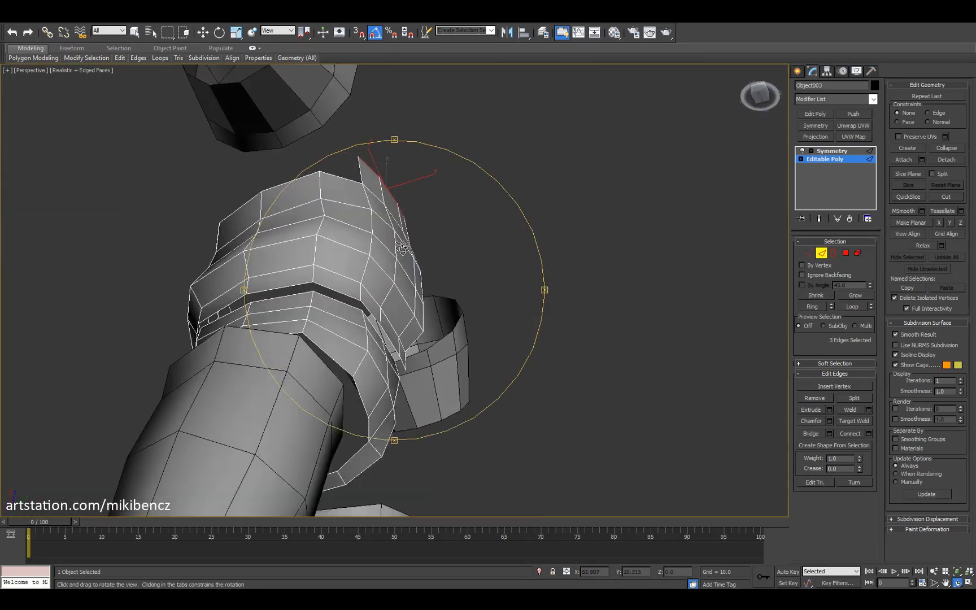
{"action": "key", "text": "alt+w"}
{"action": "key", "text": "ctrl+e"}
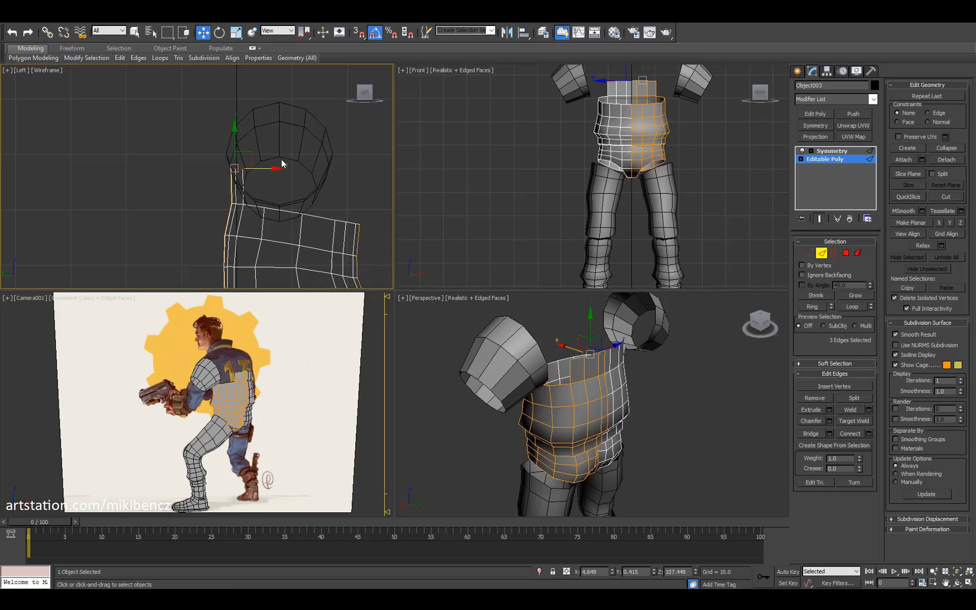
Step: Move the vertices of the upper back in the side view to follow the curve of the back
{"action": "scroll", "coordinate": [282, 172], "scroll_direction": "down", "scroll_amount": 2}
{"action": "key", "text": "1"}
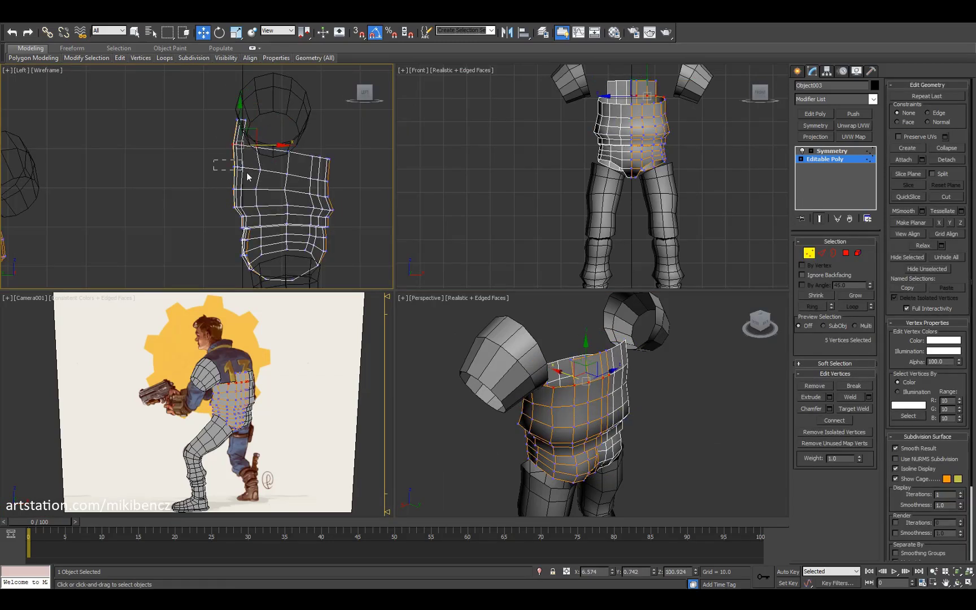
{"action": "middle_click_drag", "start_coordinate": [275, 164], "coordinate": [290, 200]}
Step: Extend the upper back strip upward, rotate its top edges by -5 degrees and align its vertices
{"action": "key", "text": "2"}
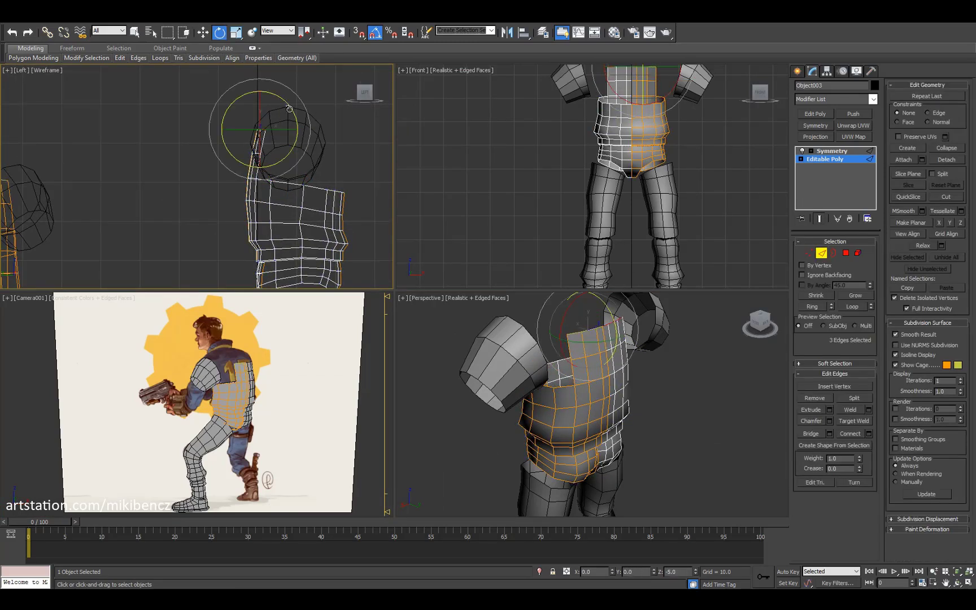
{"action": "middle_click_drag", "start_coordinate": [508, 395], "coordinate": [621, 395], "text": "alt"}
{"action": "key", "text": "1"}
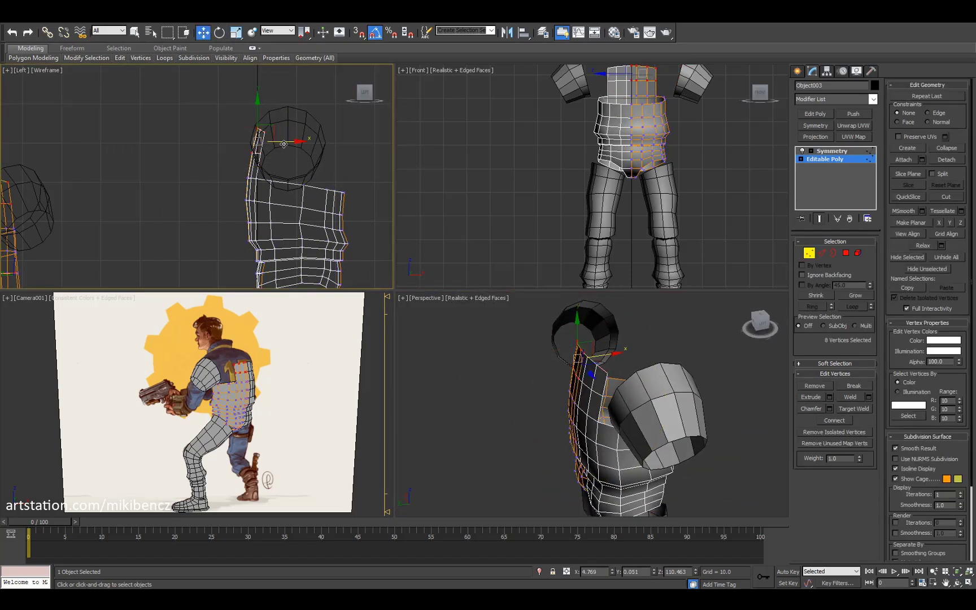
{"action": "scroll", "coordinate": [287, 179], "scroll_direction": "down", "scroll_amount": 2}
{"action": "scroll", "coordinate": [265, 212], "scroll_direction": "up", "scroll_amount": 2}
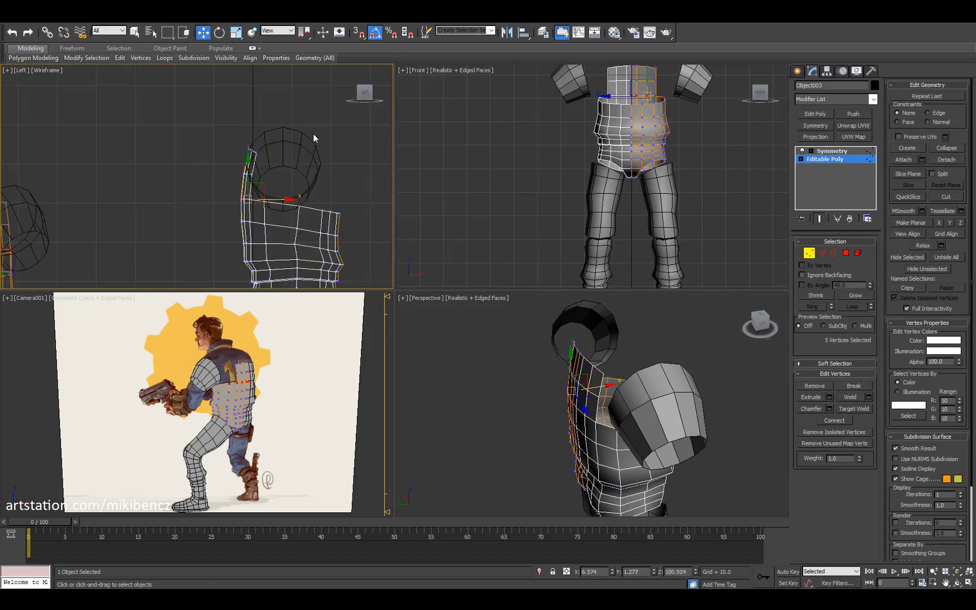
Step: Extrude the top edges of the back strip upward and forward over the shoulders
{"action": "key", "text": "2"}
{"action": "middle_click_drag", "start_coordinate": [564, 395], "coordinate": [649, 395], "text": "alt"}
{"action": "middle_click_drag", "start_coordinate": [273, 198], "coordinate": [272, 145], "text": "alt"}
{"action": "middle_click", "coordinate": [272, 145]}
{"action": "key", "text": "w"}
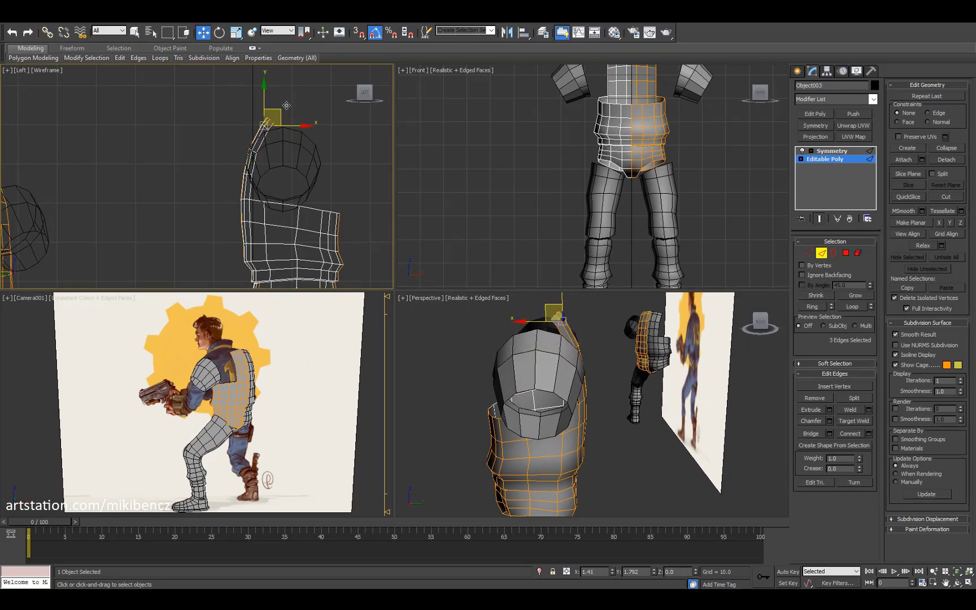
Step: Reposition the vertices of the extruded back strip to smooth its curve in the side view
{"action": "key", "text": "1"}
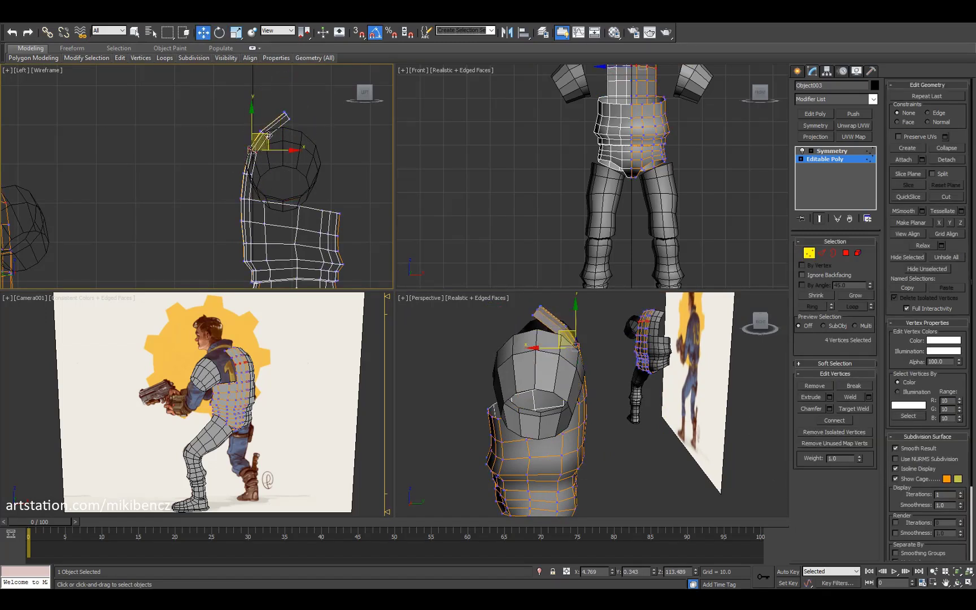
{"action": "middle_click_drag", "start_coordinate": [585, 374], "coordinate": [621, 317], "text": "alt"}
{"action": "left_click_drag", "start_coordinate": [199, 99], "coordinate": [307, 181]}
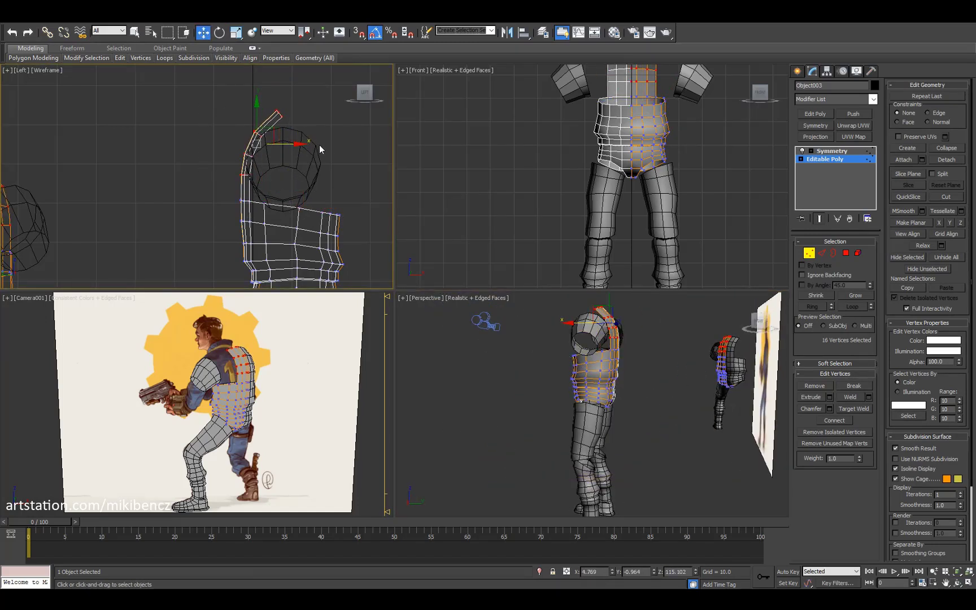
{"action": "key", "text": "1"}
Step: Select both sleeves and adjust their size and position in front of the back strip
{"action": "middle_click_drag", "start_coordinate": [621, 367], "coordinate": [638, 396], "text": "alt"}
{"action": "left_click", "coordinate": [617, 402], "text": "ctrl"}
{"action": "scroll", "coordinate": [627, 397], "scroll_direction": "down", "scroll_amount": 3}
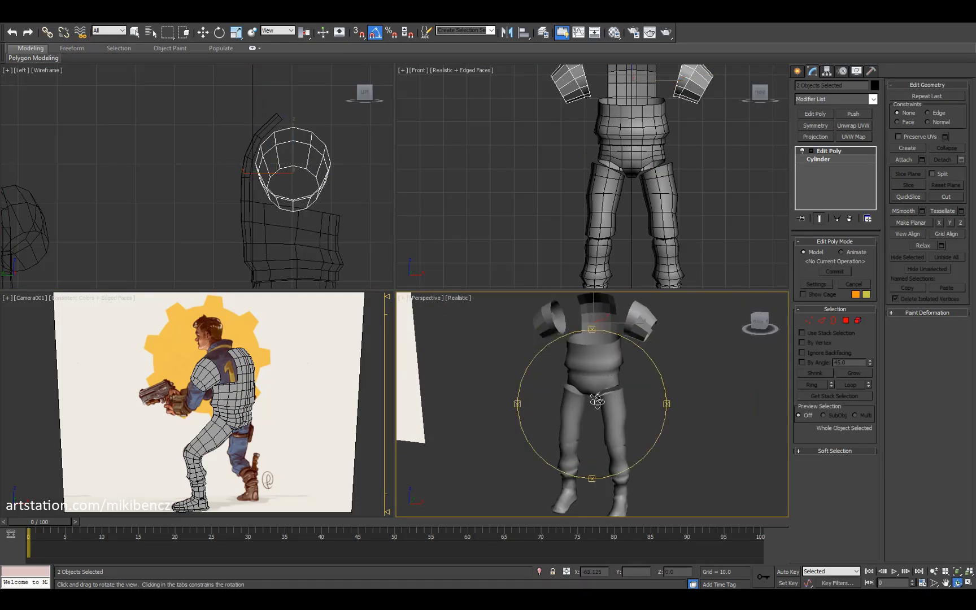
Step: Examine the shape of the torso and sleeves from several angles with the edged-face display off
{"action": "left_click", "coordinate": [589, 347]}
{"action": "middle_click_drag", "start_coordinate": [589, 346], "coordinate": [608, 382], "text": "alt"}
{"action": "key", "text": "F4"}
{"action": "key", "text": "ctrl+shift+s"}
{"action": "left_click", "coordinate": [333, 304]}
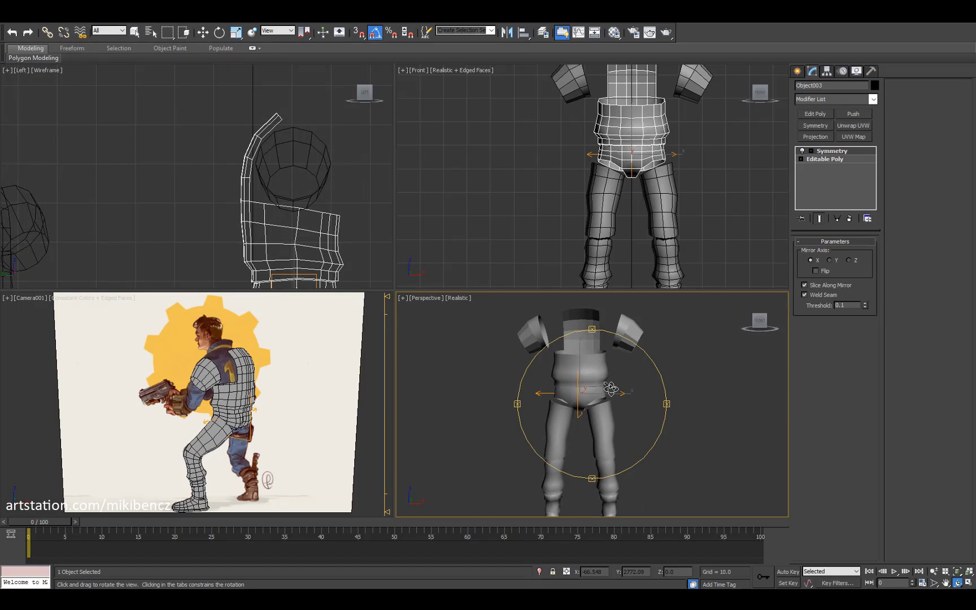
{"action": "middle_click_drag", "start_coordinate": [611, 389], "coordinate": [653, 410], "text": "alt"}
{"action": "scroll", "coordinate": [653, 409], "scroll_direction": "up", "scroll_amount": 5}
{"action": "scroll", "coordinate": [704, 417], "scroll_direction": "down", "scroll_amount": 4}
Step: Create a short cylinder above the torso in the front view as the base for the collar
{"action": "left_click", "coordinate": [703, 416]}
{"action": "left_click", "coordinate": [797, 70]}
{"action": "left_click", "coordinate": [818, 157]}
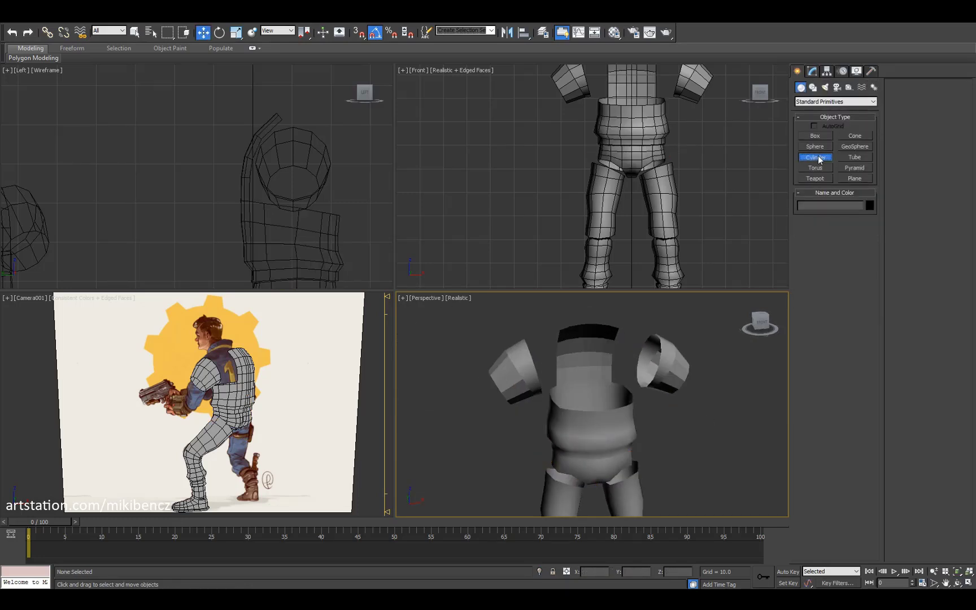
{"action": "middle_click_drag", "start_coordinate": [633, 169], "coordinate": [616, 260]}
{"action": "left_click_drag", "start_coordinate": [615, 158], "coordinate": [616, 112]}
{"action": "left_click", "coordinate": [633, 170]}
{"action": "right_click", "coordinate": [632, 170]}
Step: Rotate the collar cylinder upright and lower it onto the top of the back strip
{"action": "key", "text": "e"}
{"action": "middle_click_drag", "start_coordinate": [338, 61], "coordinate": [304, 123]}
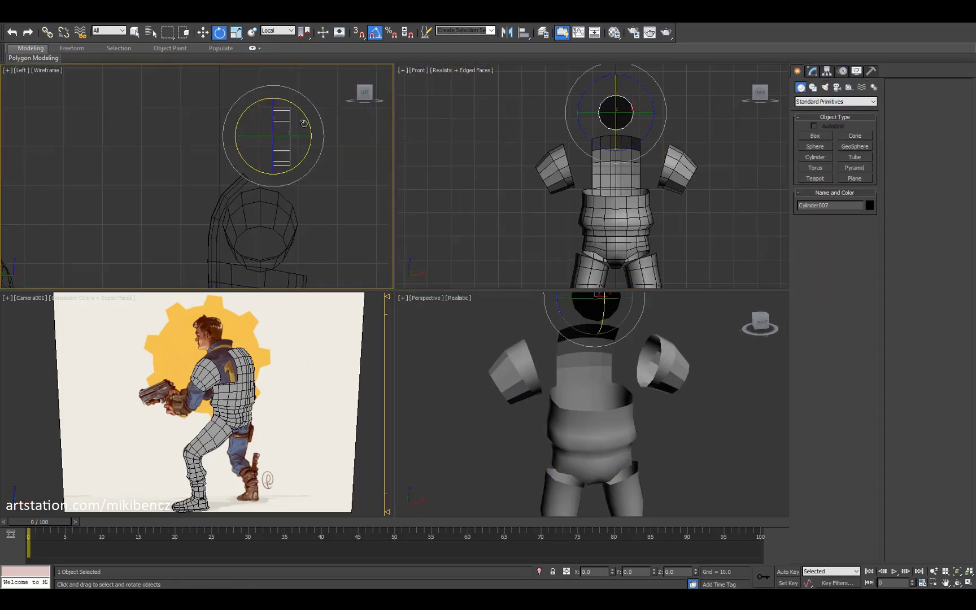
{"action": "key", "text": "w"}
{"action": "left_click_drag", "start_coordinate": [292, 121], "coordinate": [287, 162]}
{"action": "scroll", "coordinate": [533, 316], "scroll_direction": "down", "scroll_amount": 3}
Step: Assign the 07 - Default material to the collar cylinder
{"action": "key", "text": "m"}
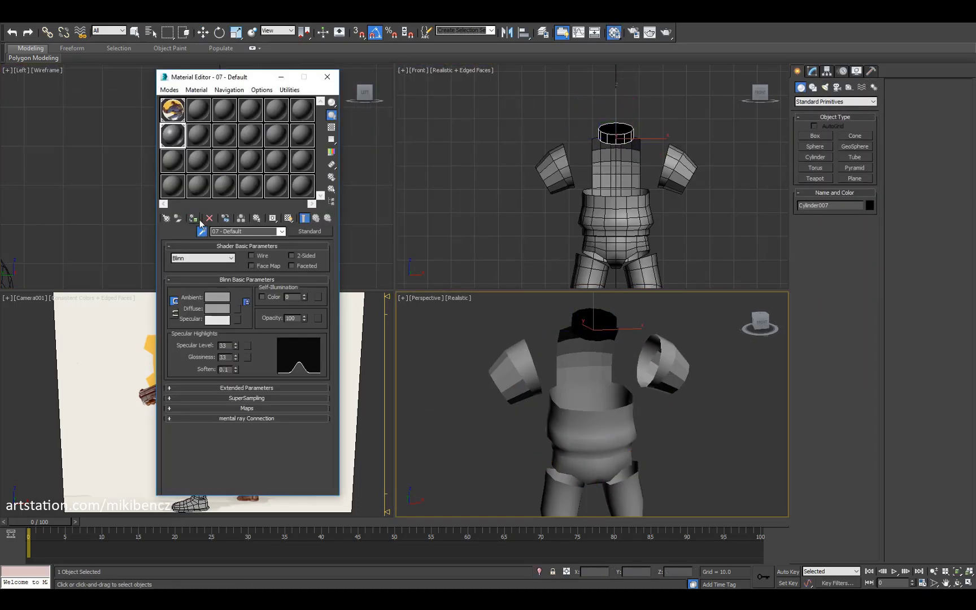
{"action": "key", "text": "m"}
{"action": "key", "text": "ctrl+r"}
{"action": "left_click_drag", "start_coordinate": [605, 331], "coordinate": [565, 361]}
Step: Tilt the collar cylinder 20 degrees and place a copy of it above the posed figure
{"action": "scroll", "coordinate": [497, 179], "scroll_direction": "down", "scroll_amount": 3}
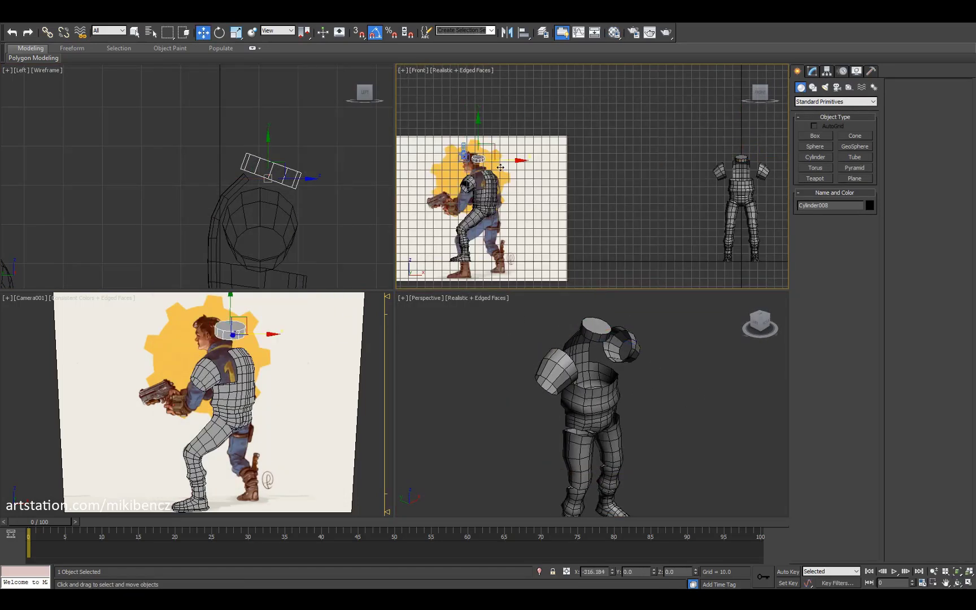
{"action": "key", "text": "w"}
{"action": "left_click", "coordinate": [573, 412]}
Step: Rotate and move the copied collar onto the posed figure's neck to match the reference
{"action": "middle_click_drag", "start_coordinate": [573, 412], "coordinate": [658, 449], "text": "alt"}
{"action": "key", "text": "e"}
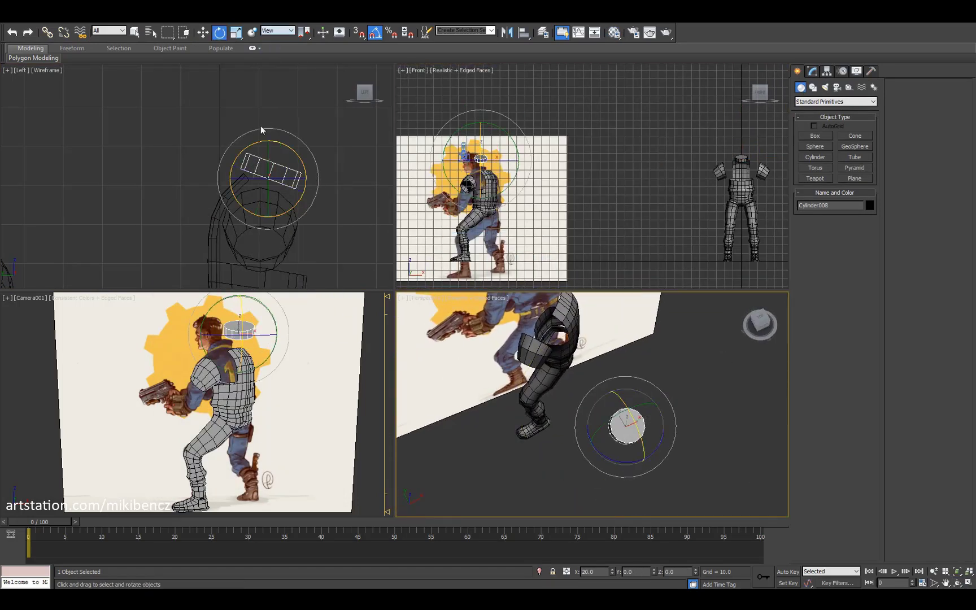
{"action": "key", "text": "alt+w"}
{"action": "left_click_drag", "start_coordinate": [451, 314], "coordinate": [486, 343]}
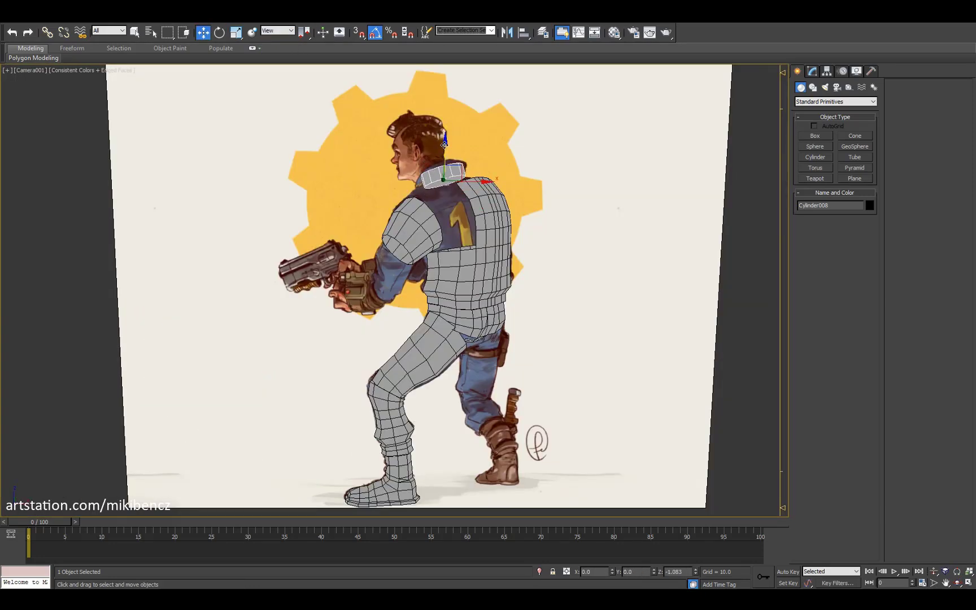
Step: Open the collar cylinder into a ring with an Edit Poly modifier and widen its upper border
{"action": "left_click", "coordinate": [812, 72]}
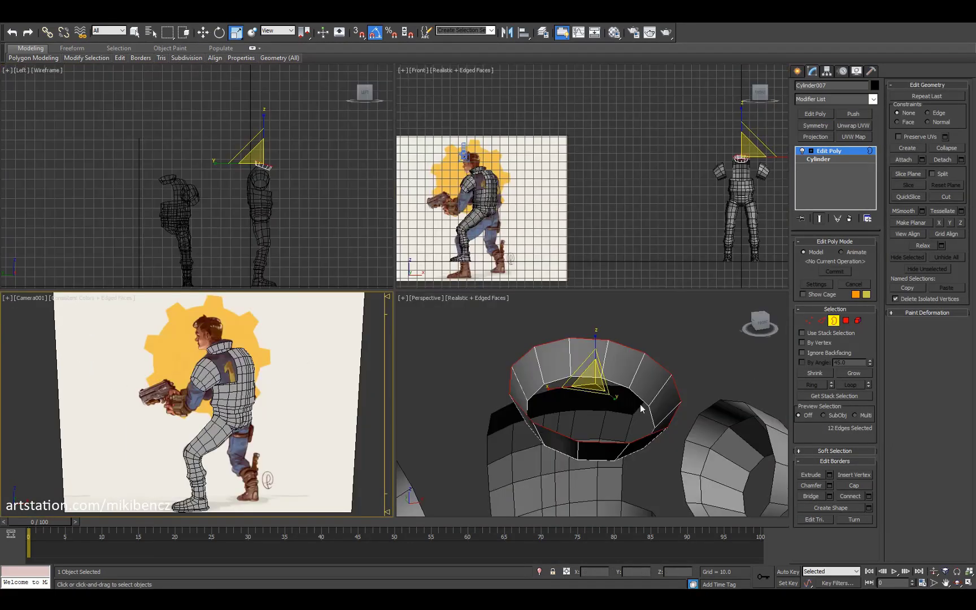
{"action": "middle_click_drag", "start_coordinate": [659, 388], "coordinate": [660, 378], "text": "alt"}
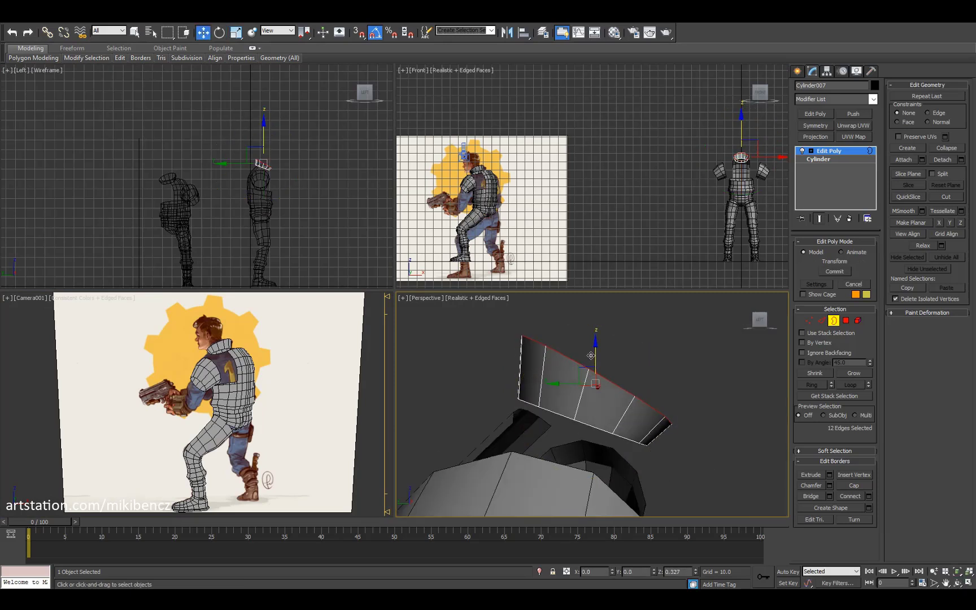
Step: Shift pairs of vertices on the collar's upper rim vertically in the side view to shape its slope
{"action": "key", "text": "F3"}
{"action": "key", "text": "1"}
{"action": "left_click", "coordinate": [237, 206]}
{"action": "key", "text": "z"}
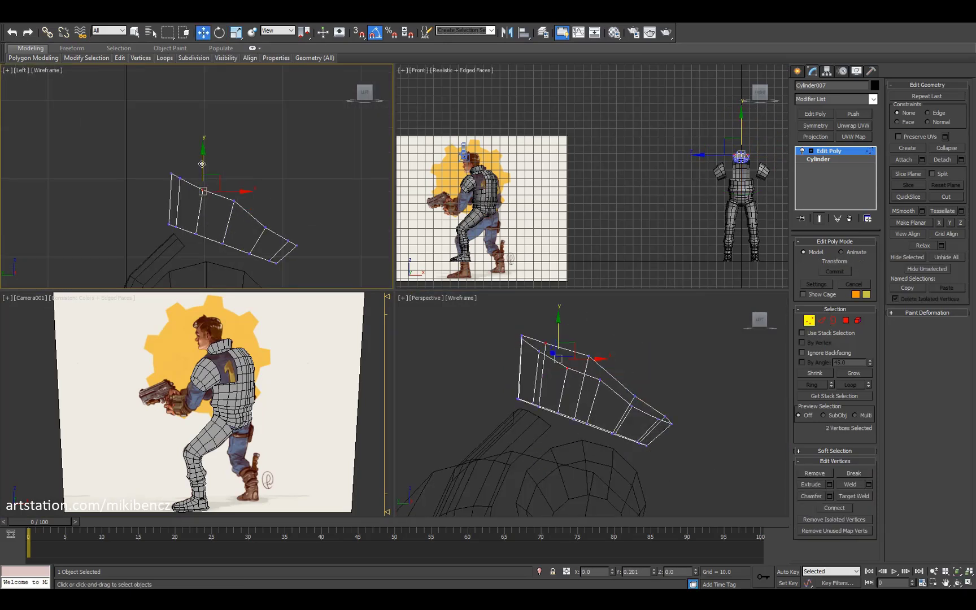
Step: Select a 12-edge loop of the collar and scale it to fit the reference
{"action": "key", "text": "2"}
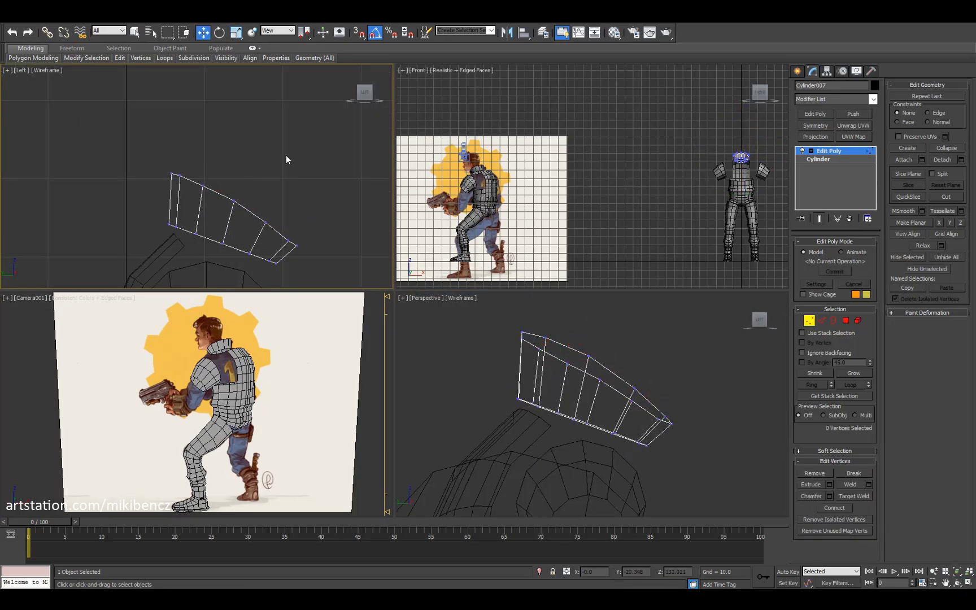
{"action": "left_click", "coordinate": [286, 254]}
{"action": "key", "text": "alt+w"}
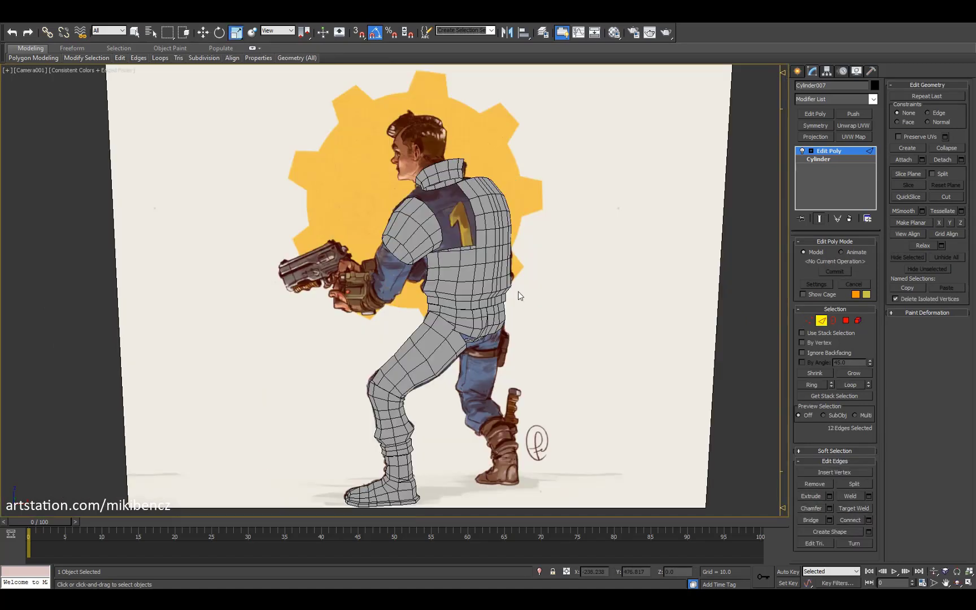
Step: Select all polygons of the straight figure's collar and check its shading with edge display turned off
{"action": "key", "text": "super+shift"}
{"action": "middle_click_drag", "start_coordinate": [564, 310], "coordinate": [734, 421], "text": "alt"}
{"action": "key", "text": "alt+w"}
{"action": "key", "text": "3"}
{"action": "key", "text": "z"}
{"action": "key", "text": "F4"}
{"action": "key", "text": "4"}
{"action": "key", "text": "w"}
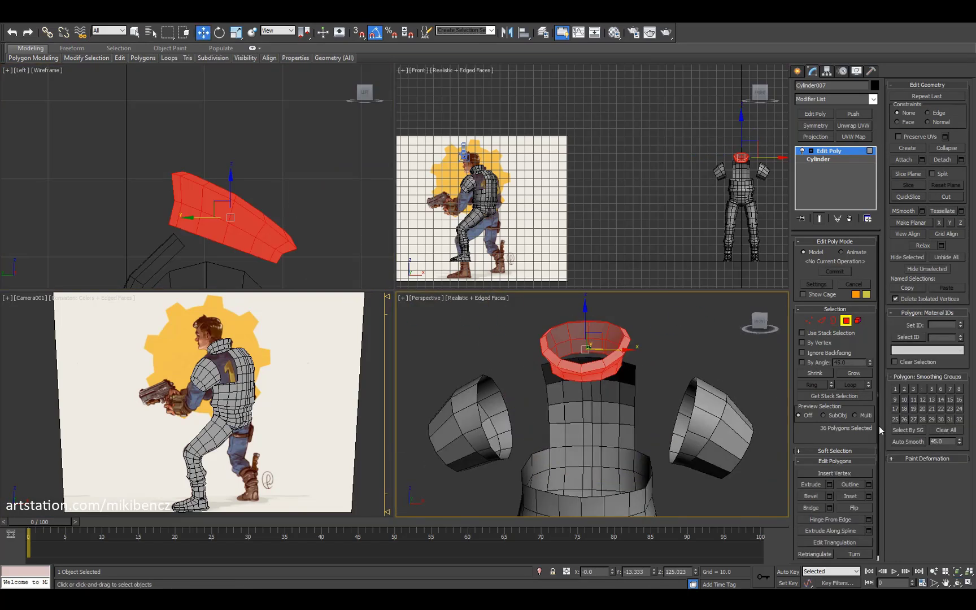
{"action": "left_click", "coordinate": [846, 321]}
{"action": "key", "text": "z"}
{"action": "key", "text": "F4"}
Step: Examine the straight figure's torso and sleeves from another angle, restoring the edge display
{"action": "left_click", "coordinate": [565, 395]}
{"action": "middle_click_drag", "start_coordinate": [565, 395], "coordinate": [565, 429], "text": "alt"}
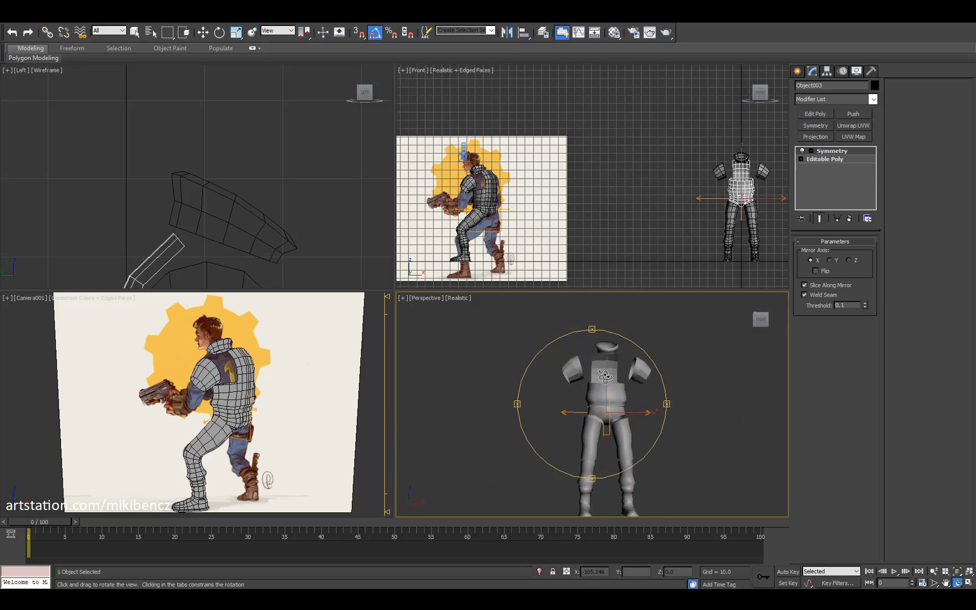
{"action": "scroll", "coordinate": [565, 395], "scroll_direction": "up", "scroll_amount": 5}
{"action": "left_click", "coordinate": [534, 359]}
{"action": "key", "text": "F4"}
{"action": "middle_click_drag", "start_coordinate": [565, 372], "coordinate": [584, 371], "text": "alt"}
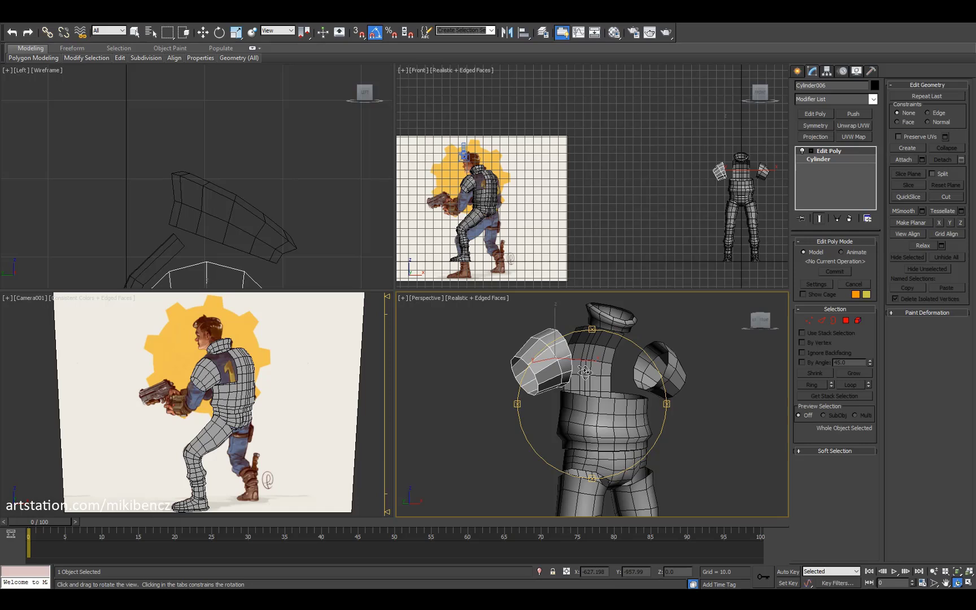
Step: Remove the posed figure's upper sleeve to expose the arm in the reference
{"action": "key", "text": "w"}
{"action": "left_click", "coordinate": [209, 370]}
{"action": "key", "text": "alt+w"}
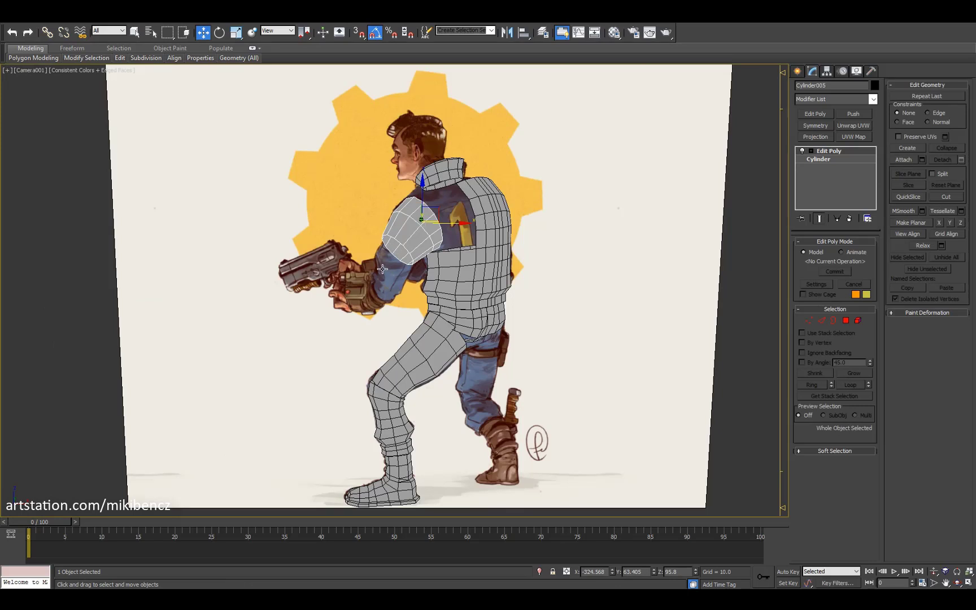
{"action": "key", "text": "Delete"}
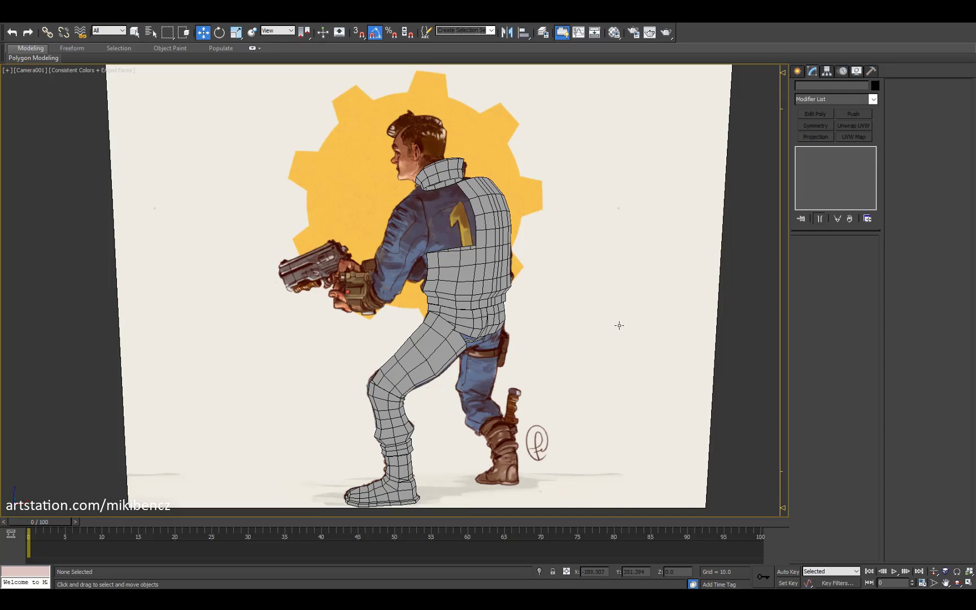
Step: Extend the straight figure's upper sleeve from its open lower border to the elbow, scaling the border to shape it
{"action": "left_click", "coordinate": [452, 233]}
{"action": "key", "text": "alt+w"}
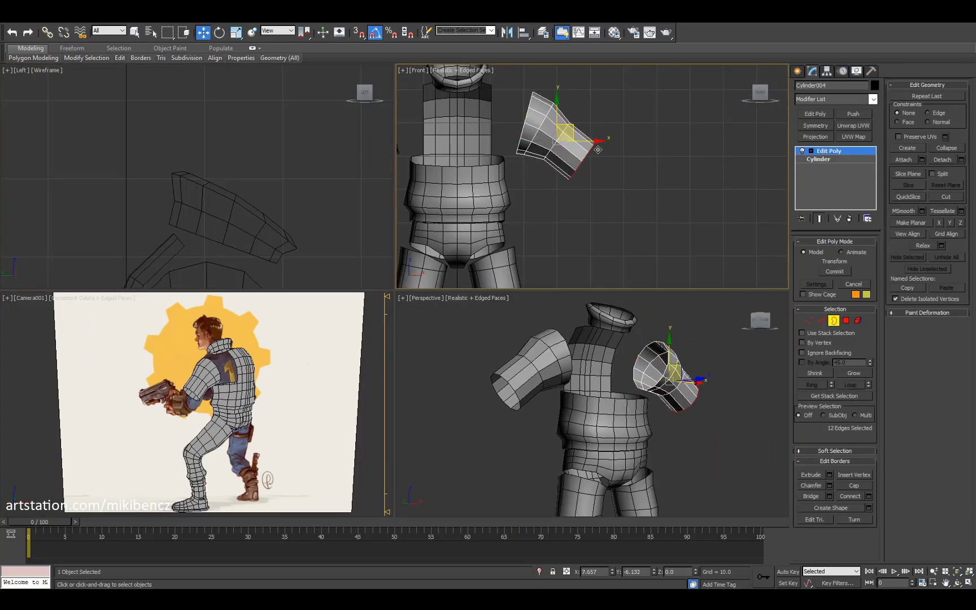
{"action": "key", "text": "r"}
{"action": "right_click", "coordinate": [684, 401]}
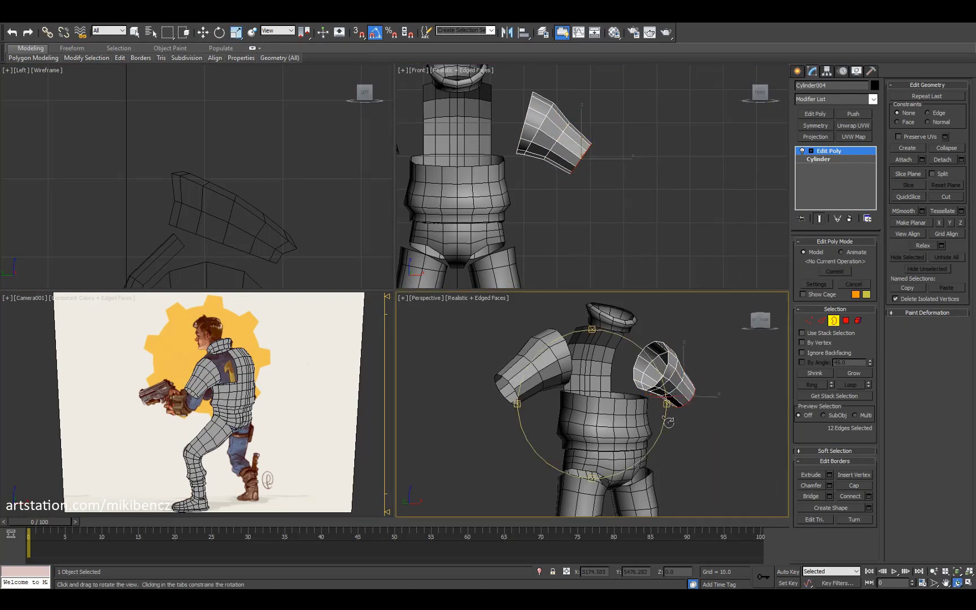
{"action": "left_click_drag", "start_coordinate": [668, 421], "coordinate": [553, 413]}
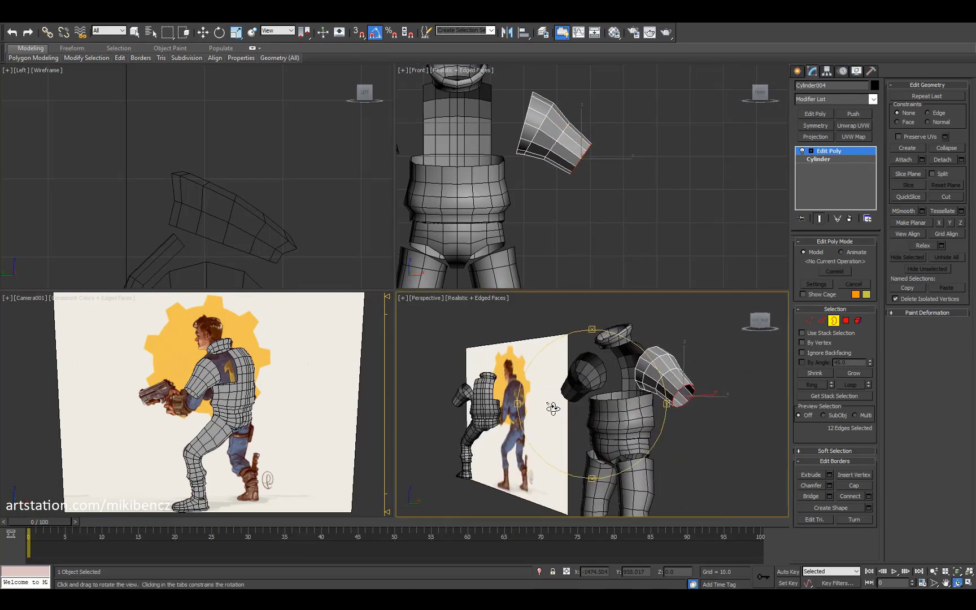
{"action": "key", "text": "w"}
{"action": "scroll", "coordinate": [594, 151], "scroll_direction": "up", "scroll_amount": 3}
{"action": "right_click", "coordinate": [621, 409]}
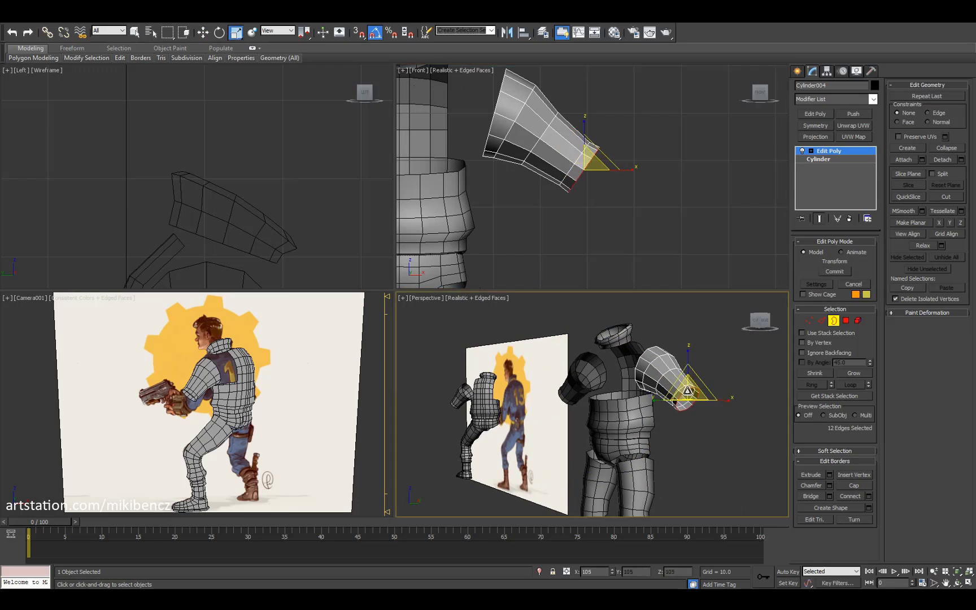
Step: Duplicate the ring of polygons at the sleeve's elbow end as a separate forearm object and set up its pivot
{"action": "key", "text": "z"}
{"action": "key", "text": "ctrl+r"}
{"action": "key", "text": "2"}
{"action": "key", "text": "w"}
{"action": "left_click", "coordinate": [565, 141]}
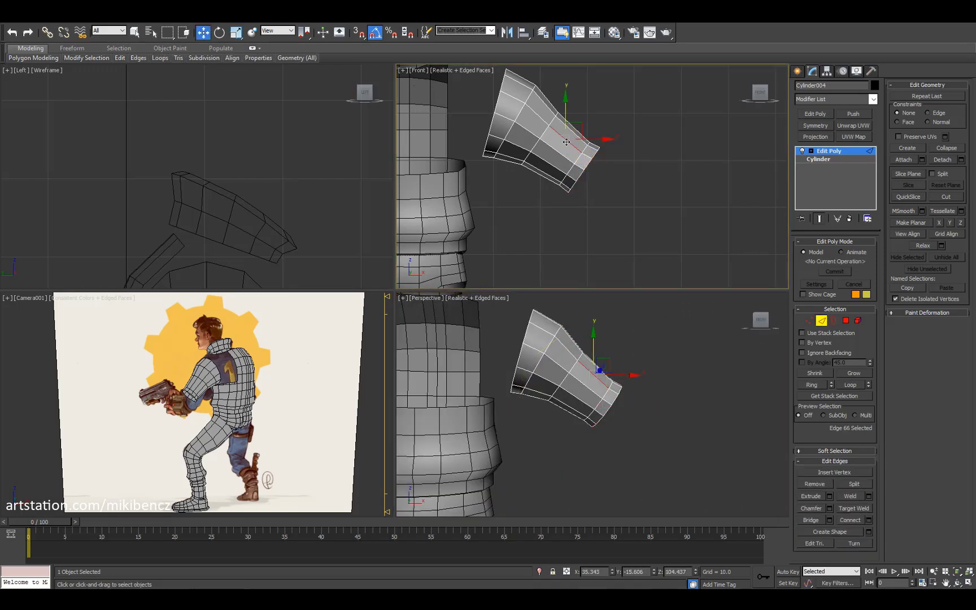
{"action": "left_click", "coordinate": [845, 320]}
{"action": "left_click_drag", "start_coordinate": [565, 142], "coordinate": [627, 180], "text": "shift"}
{"action": "left_click", "coordinate": [523, 310]}
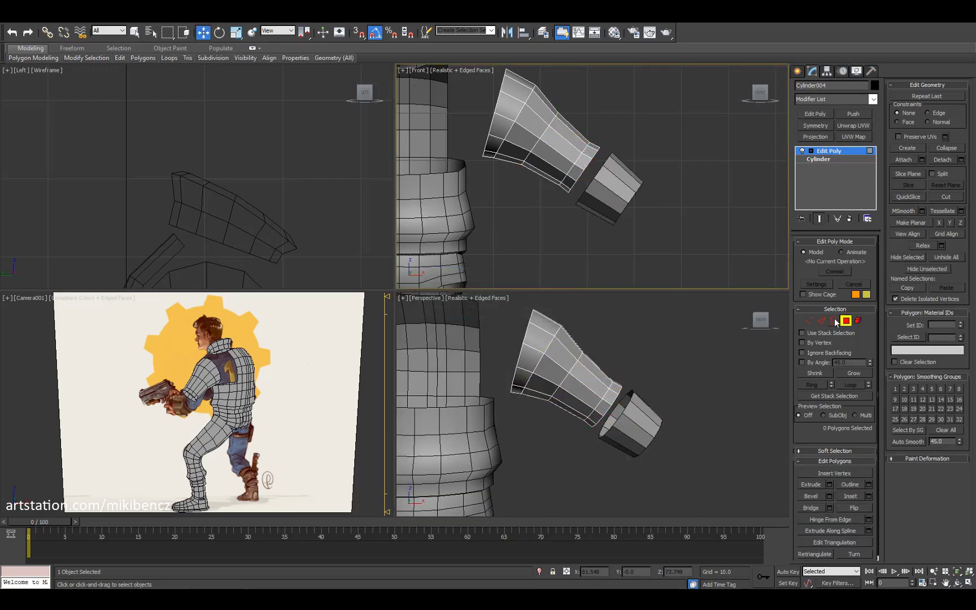
{"action": "key", "text": "Insert"}
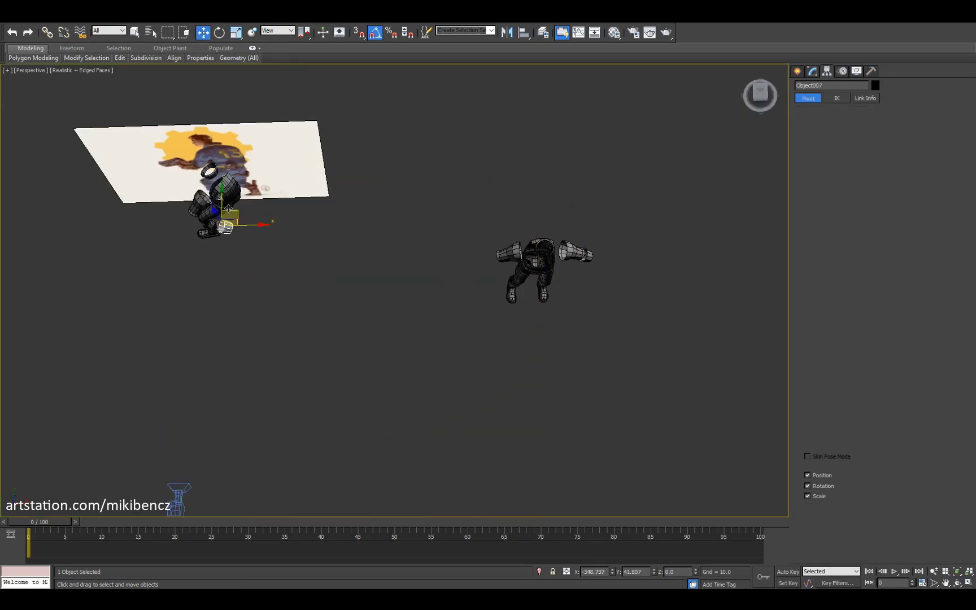
Step: Rotate the forearm copy on the posed figure in local coordinates to follow the reference arm
{"action": "scroll", "coordinate": [356, 240], "scroll_direction": "up", "scroll_amount": 5}
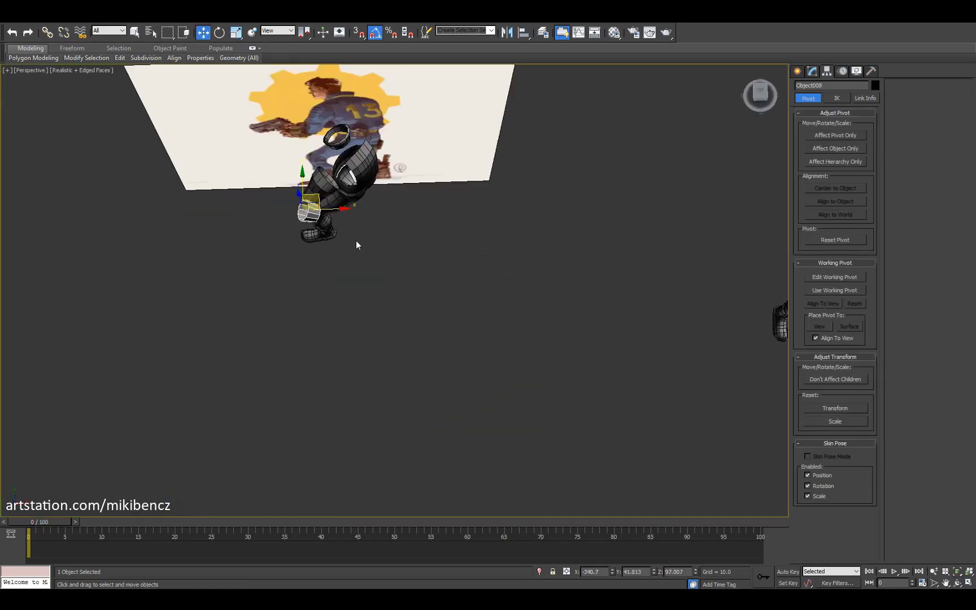
{"action": "left_click_drag", "start_coordinate": [355, 240], "coordinate": [269, 51]}
{"action": "key", "text": "e"}
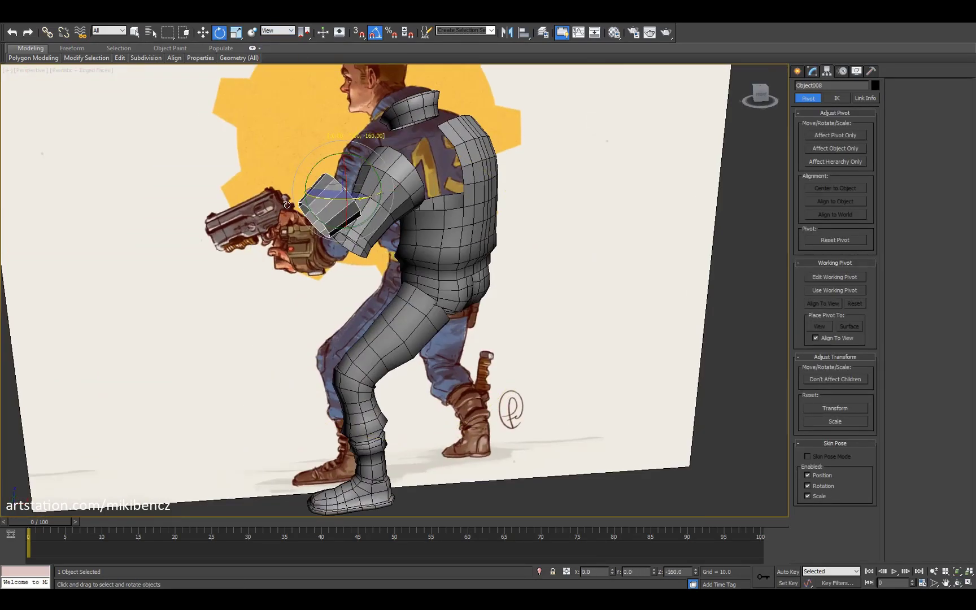
{"action": "middle_click_drag", "start_coordinate": [287, 205], "coordinate": [417, 232], "text": "alt"}
{"action": "left_click_drag", "start_coordinate": [417, 232], "coordinate": [426, 226]}
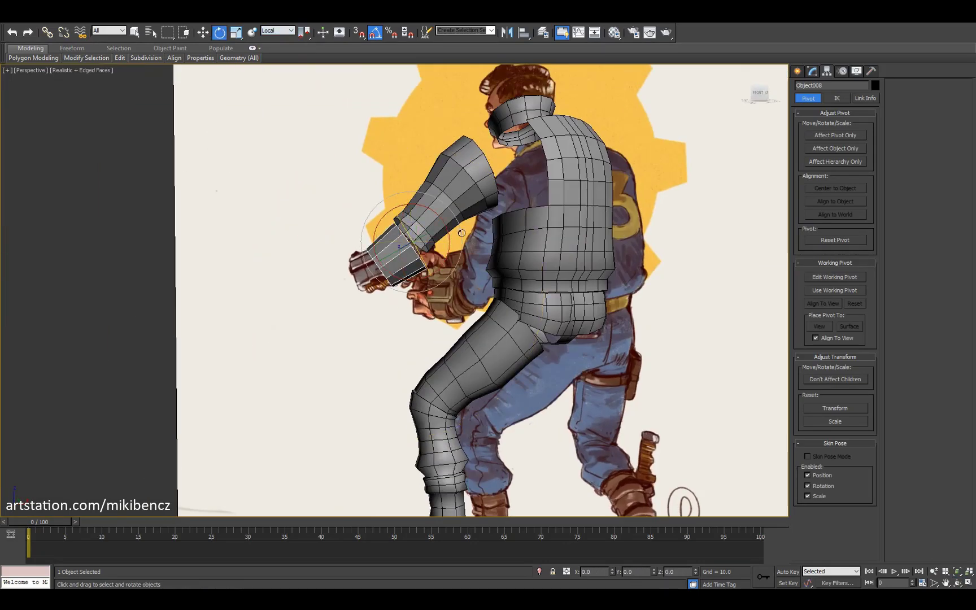
{"action": "middle_click_drag", "start_coordinate": [461, 232], "coordinate": [442, 285], "text": "alt"}
{"action": "key", "text": "alt+w"}
{"action": "key", "text": "alt+w"}
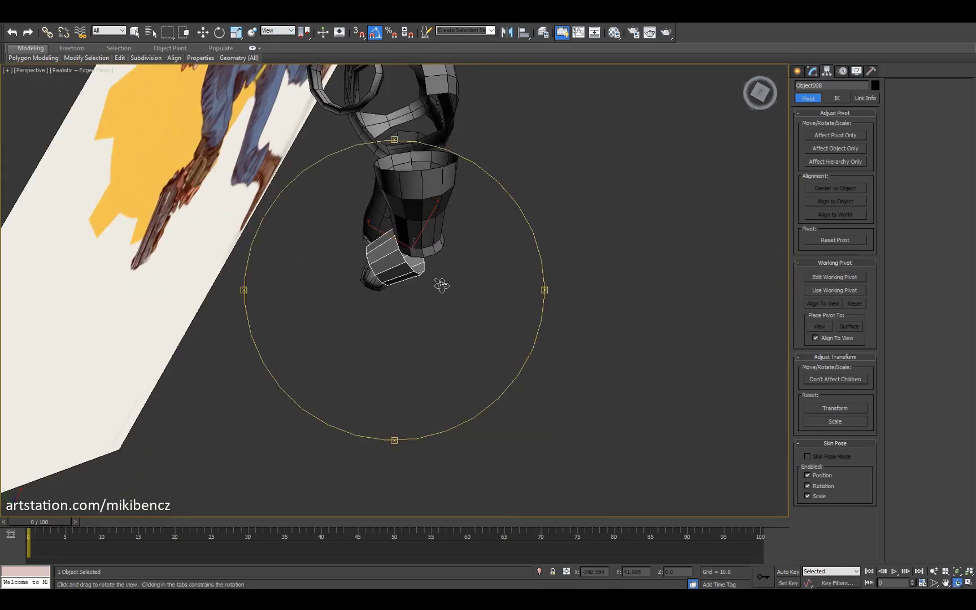
Step: Adjust the posed upper sleeve and forearm copy so they meet at the elbow, checking from several angles
{"action": "left_click_drag", "start_coordinate": [441, 285], "coordinate": [482, 286]}
{"action": "key", "text": "alt+w"}
{"action": "key", "text": "alt+w"}
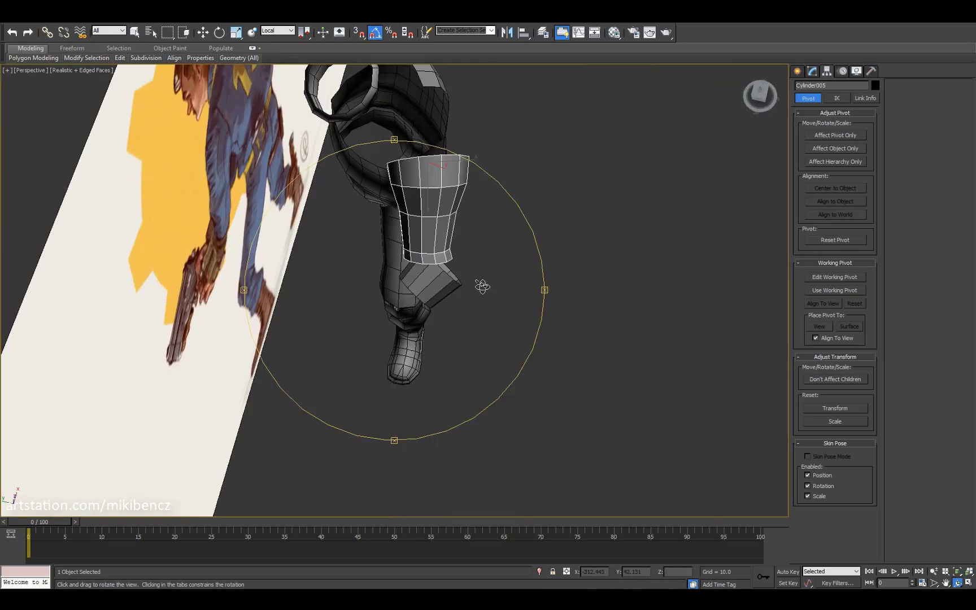
{"action": "key", "text": "alt+w"}
{"action": "key", "text": "w"}
{"action": "left_click", "coordinate": [612, 364]}
{"action": "key", "text": "alt+w"}
{"action": "middle_click_drag", "start_coordinate": [624, 327], "coordinate": [540, 337], "text": "alt"}
{"action": "key", "text": "w"}
{"action": "left_click", "coordinate": [439, 261]}
{"action": "key", "text": "shift+z"}
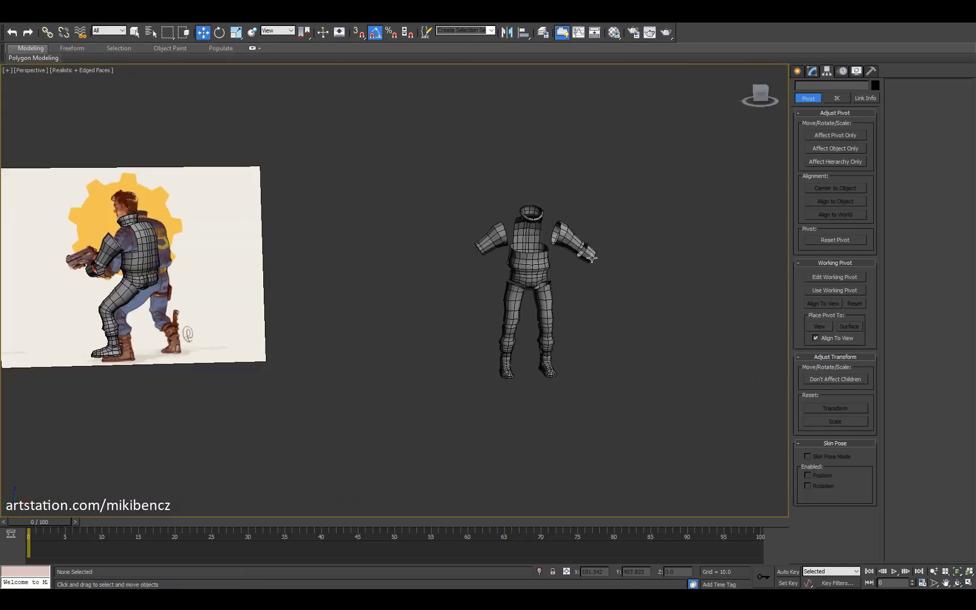
Step: Extend the straight figure's forearm from its open lower border toward the wrist and scale the border to taper it
{"action": "key", "text": "alt+w"}
{"action": "left_click_drag", "start_coordinate": [618, 387], "coordinate": [640, 384]}
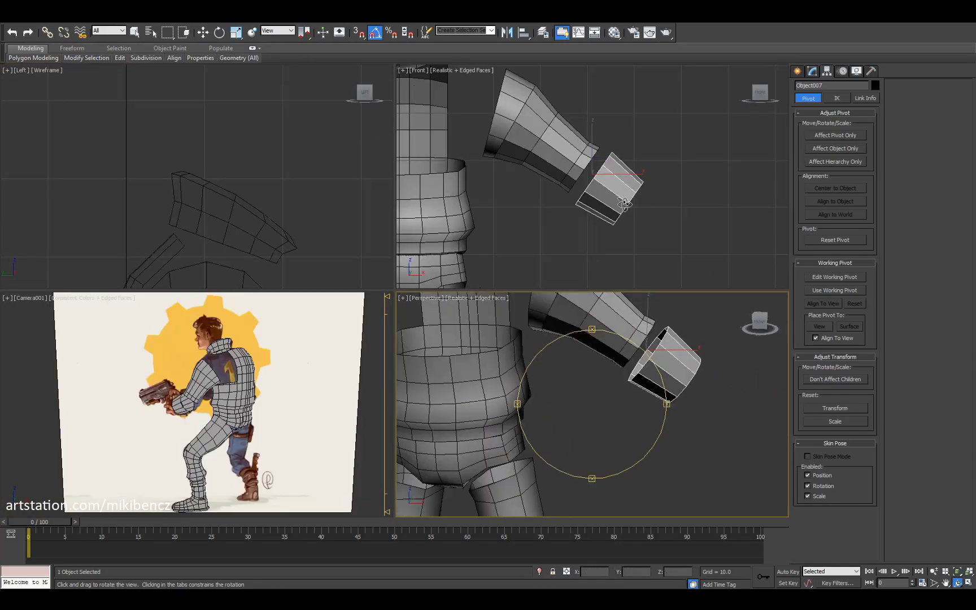
{"action": "key", "text": "3"}
{"action": "scroll", "coordinate": [598, 163], "scroll_direction": "down", "scroll_amount": 5}
{"action": "left_click", "coordinate": [648, 346]}
{"action": "key", "text": "r"}
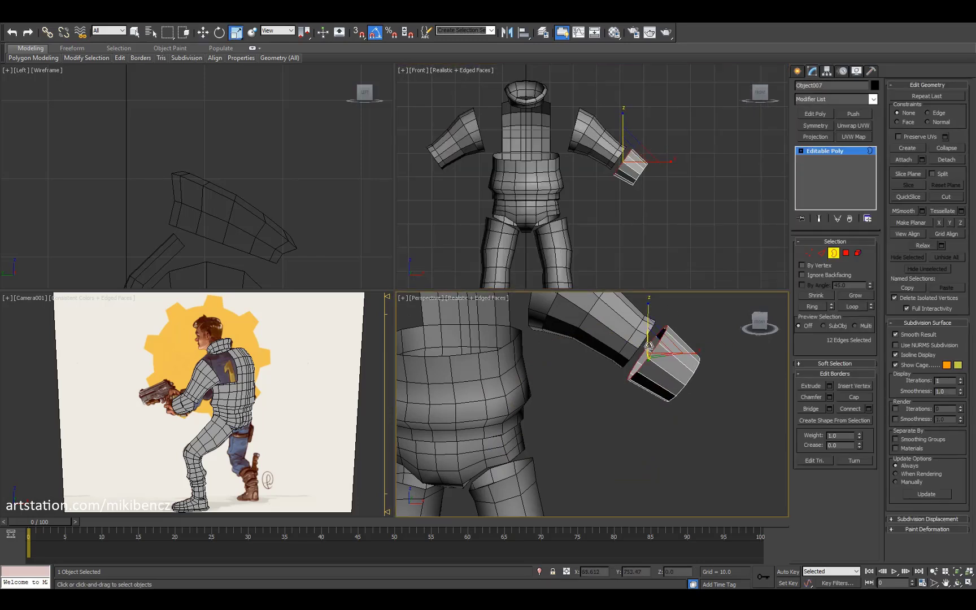
{"action": "key", "text": "w"}
{"action": "scroll", "coordinate": [635, 162], "scroll_direction": "up", "scroll_amount": 3}
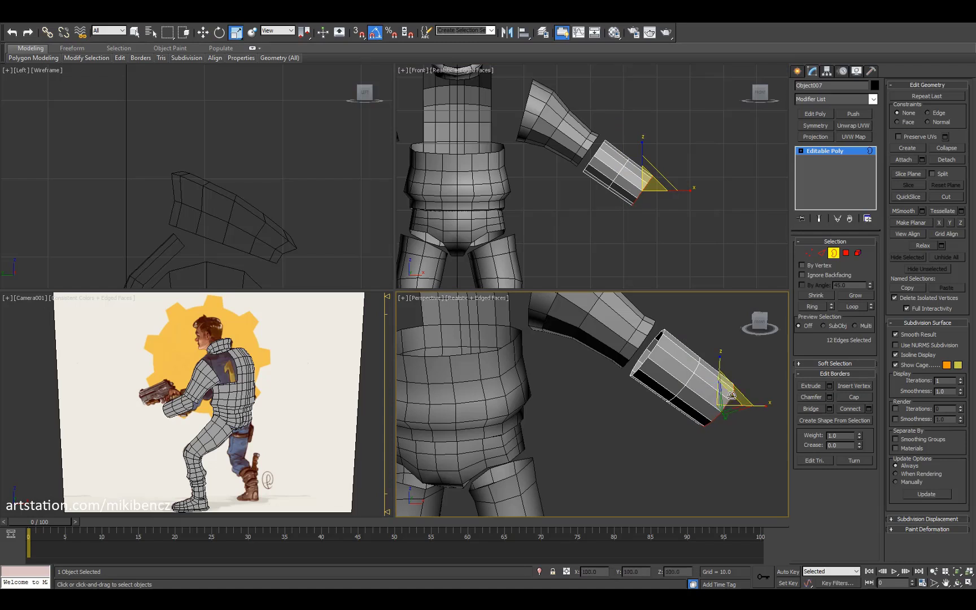
{"action": "key", "text": "r"}
{"action": "left_click", "coordinate": [745, 409]}
Step: Isolate the reference plane to study the painted arm, and bring the model back into view
{"action": "left_click", "coordinate": [254, 428]}
{"action": "key", "text": "alt+w"}
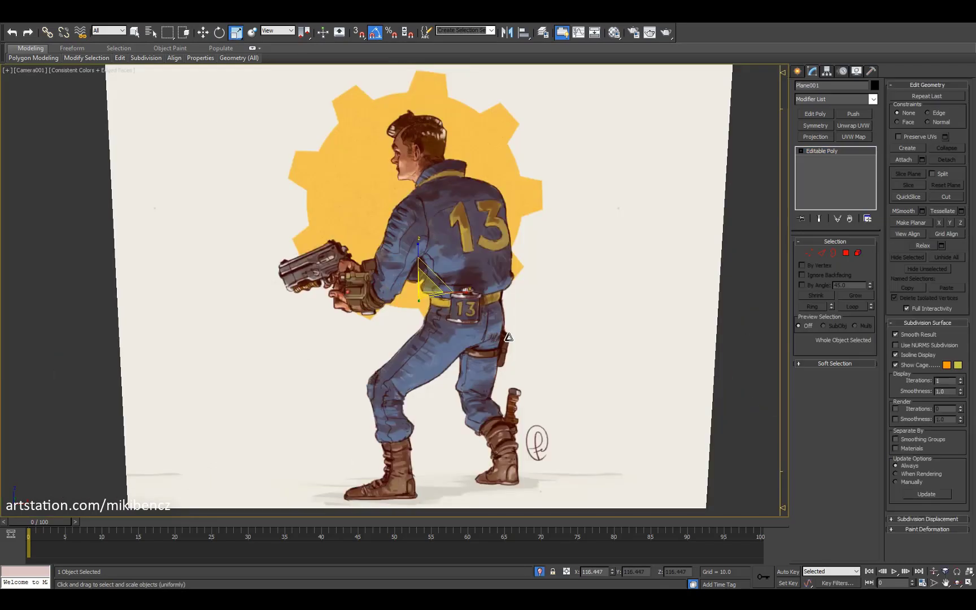
{"action": "key", "text": "alt+x"}
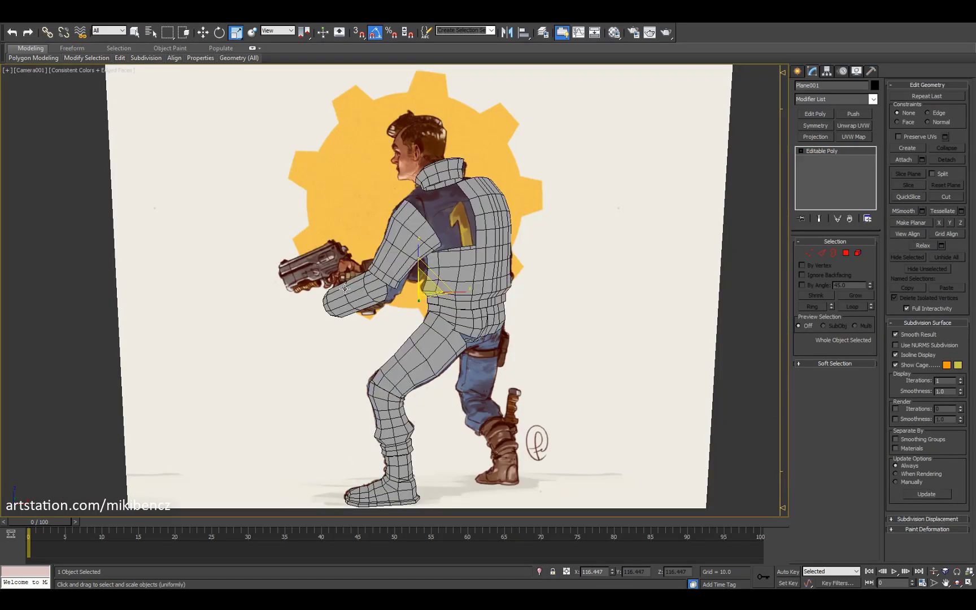
{"action": "key", "text": "ctrl+d"}
Step: Clone the straight figure's forearm as an instance and place it at the posed figure's arm
{"action": "key", "text": "w"}
{"action": "key", "text": "p"}
{"action": "key", "text": "e"}
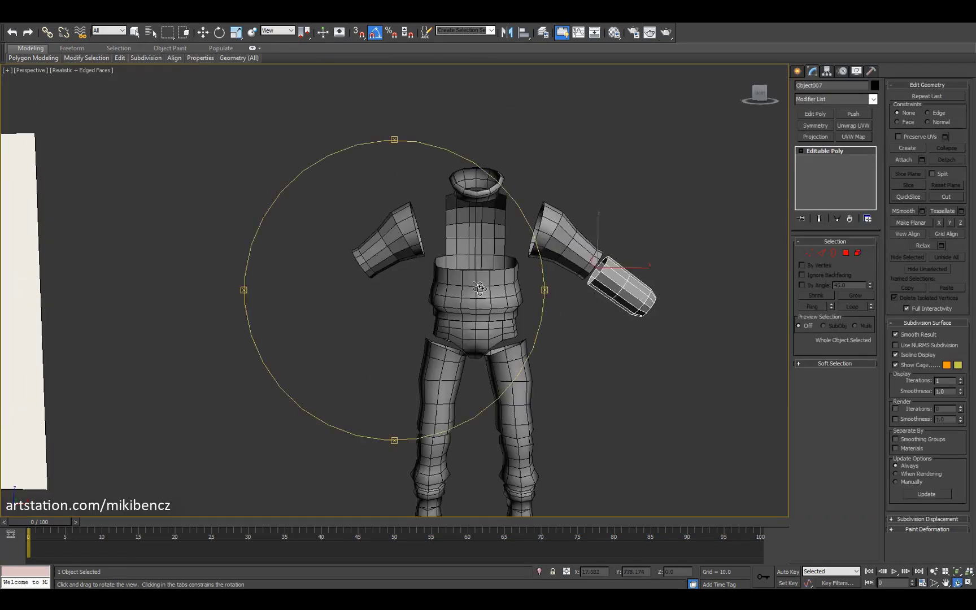
{"action": "middle_click_drag", "start_coordinate": [395, 305], "coordinate": [536, 306], "text": "alt"}
{"action": "key", "text": "ctrl+r"}
{"action": "left_click_drag", "start_coordinate": [537, 305], "coordinate": [465, 268]}
{"action": "key", "text": "F4"}
{"action": "key", "text": "alt+w"}
{"action": "left_click_drag", "start_coordinate": [508, 362], "coordinate": [621, 398]}
{"action": "key", "text": "F4"}
{"action": "left_click", "coordinate": [467, 351]}
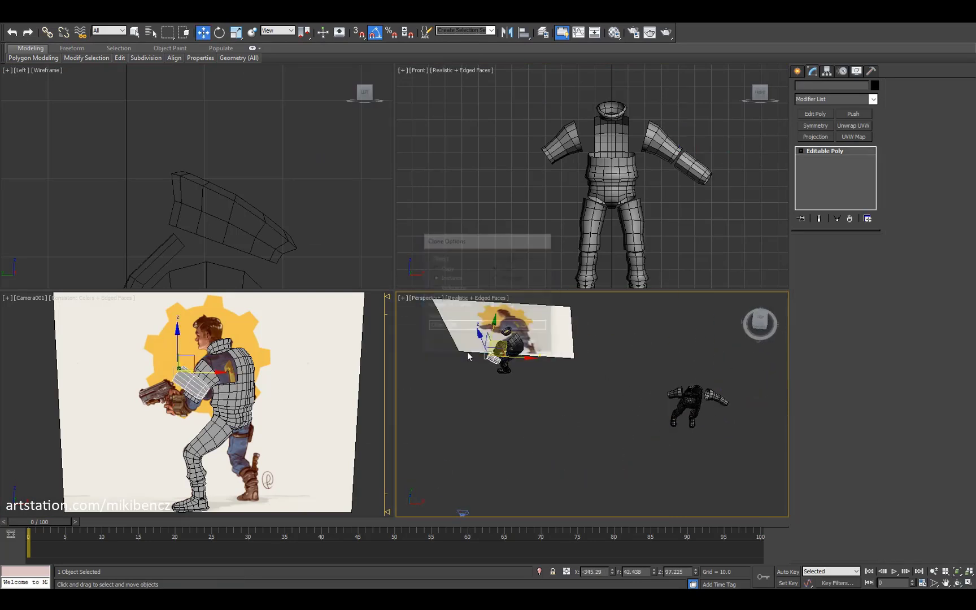
Step: Rotate and move the forearm instance in local coordinates so it bends from the posed elbow along the reference arm
{"action": "key", "text": "alt+w"}
{"action": "key", "text": "e"}
{"action": "key", "text": "w"}
{"action": "middle_click_drag", "start_coordinate": [471, 266], "coordinate": [489, 254], "text": "alt"}
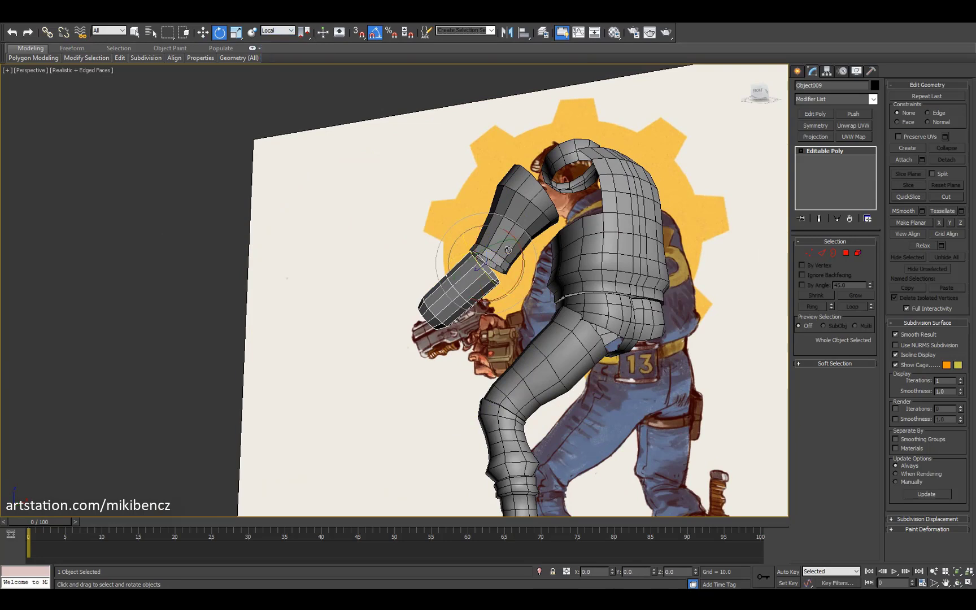
{"action": "key", "text": "alt+w"}
{"action": "key", "text": "e"}
{"action": "scroll", "coordinate": [679, 401], "scroll_direction": "up", "scroll_amount": 3}
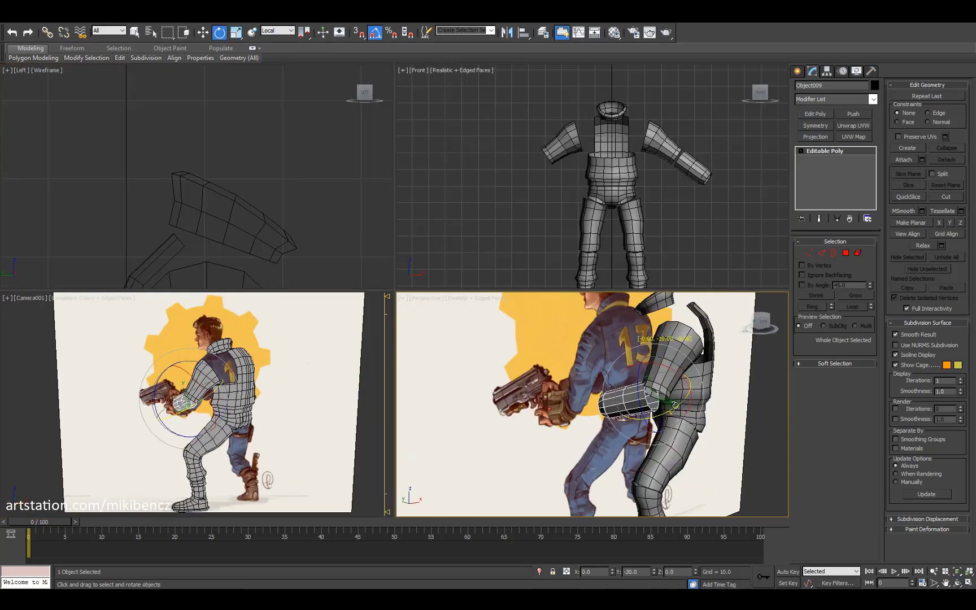
{"action": "key", "text": "alt+w"}
{"action": "middle_click_drag", "start_coordinate": [674, 405], "coordinate": [452, 285], "text": "alt"}
{"action": "key", "text": "w"}
{"action": "left_click", "coordinate": [449, 283]}
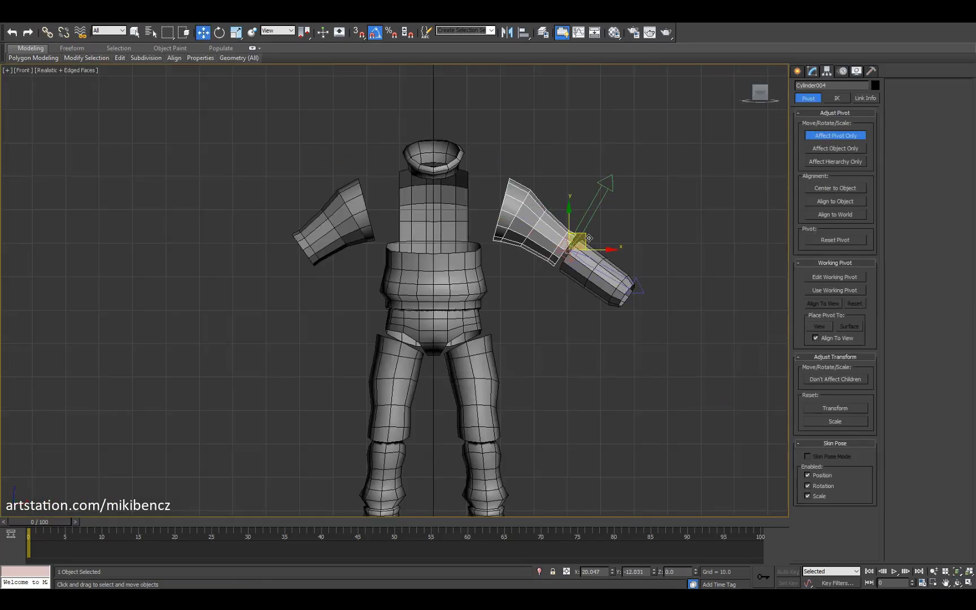
Step: Align the straight forearm's pivot to the upper sleeve, using the Y position and centre-to-centre alignment
{"action": "left_click", "coordinate": [544, 228]}
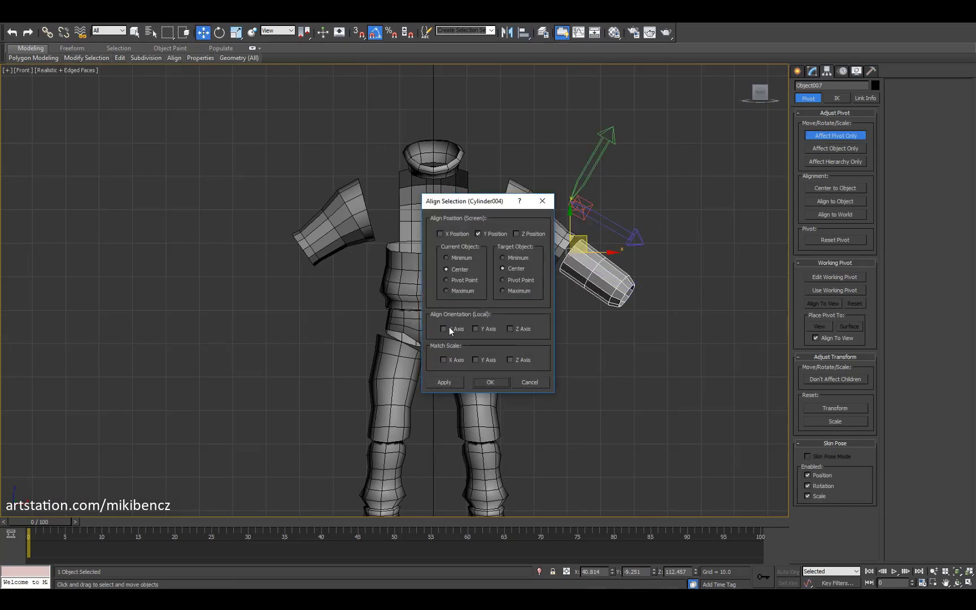
{"action": "left_click", "coordinate": [492, 381]}
{"action": "key", "text": "alt+a"}
{"action": "left_click", "coordinate": [534, 218]}
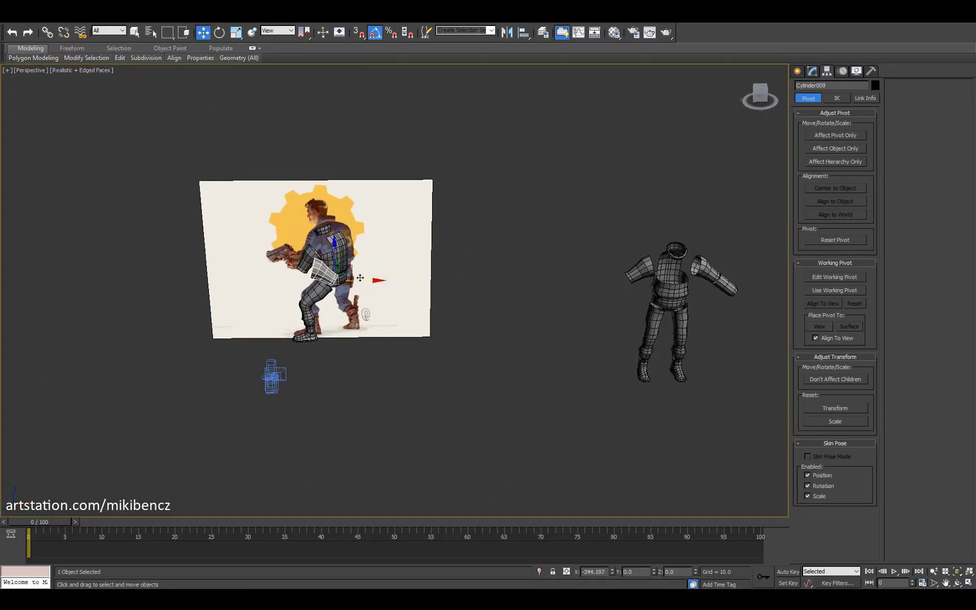
Step: Rotate and move the new upper sleeve copy onto the posed figure's shoulder to match the reference
{"action": "key", "text": "e"}
{"action": "scroll", "coordinate": [360, 278], "scroll_direction": "up", "scroll_amount": 5}
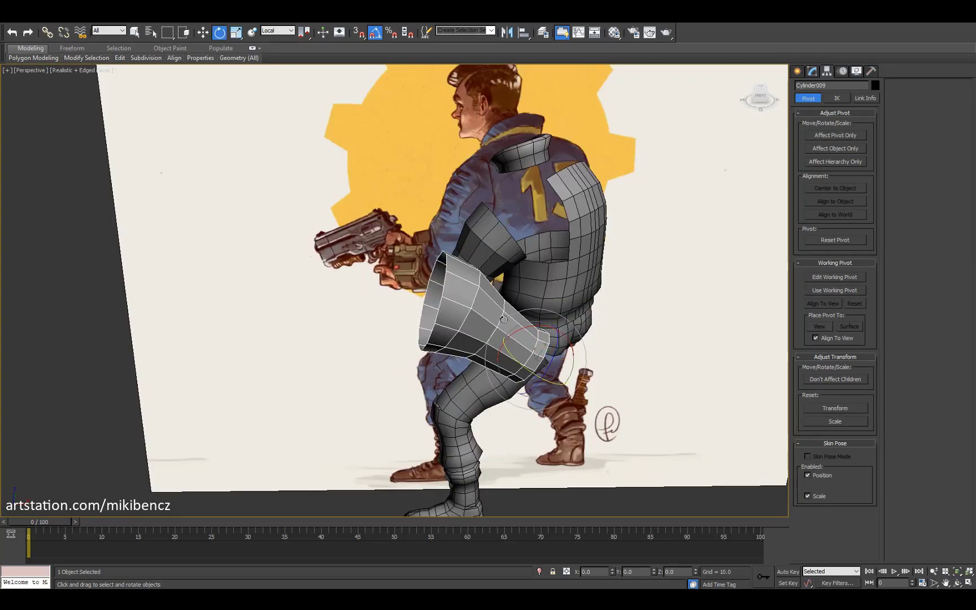
{"action": "left_click", "coordinate": [283, 50]}
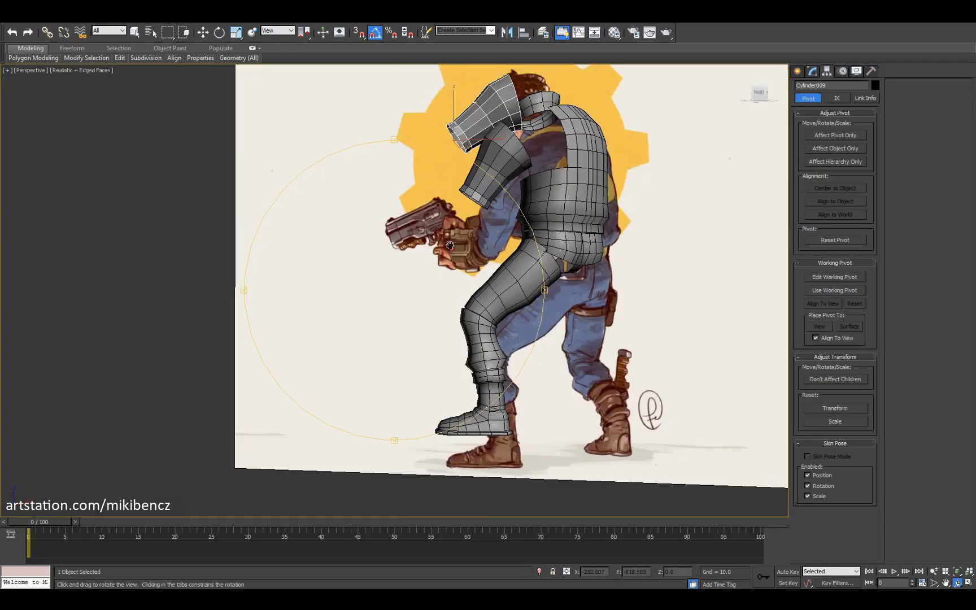
{"action": "key", "text": "e"}
{"action": "scroll", "coordinate": [463, 201], "scroll_direction": "up", "scroll_amount": 5}
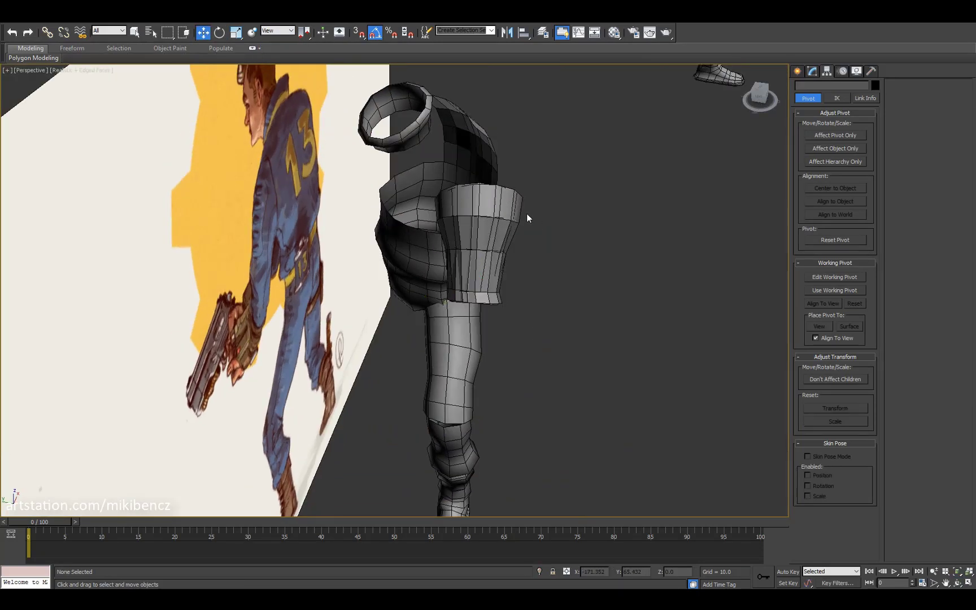
{"action": "left_click", "coordinate": [511, 226]}
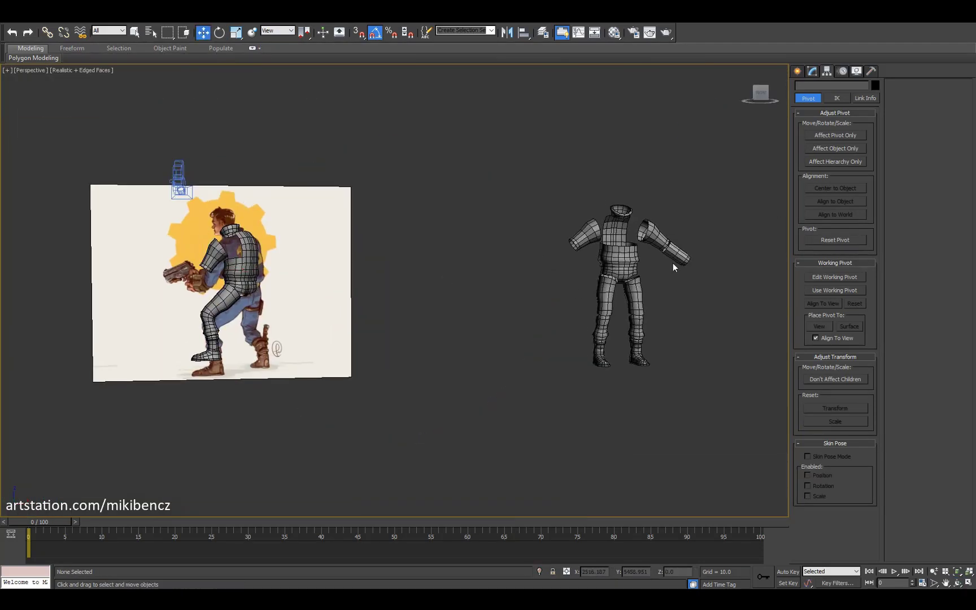
Step: Clone the straight figure's forearm and align the copy to the posed figure's upper sleeve
{"action": "key", "text": "ctrl+v"}
{"action": "left_click", "coordinate": [490, 346]}
{"action": "key", "text": "alt+a"}
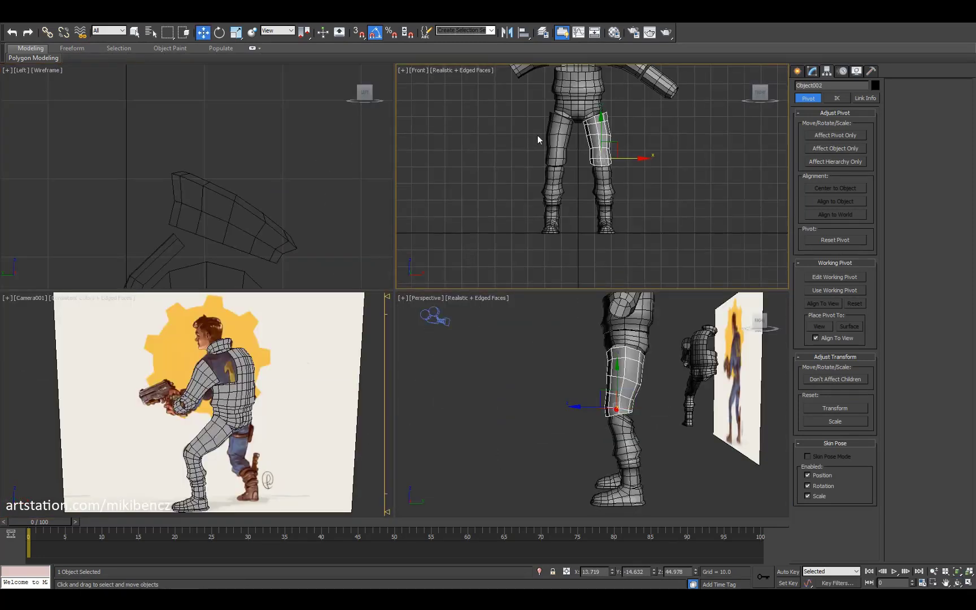
Step: Separate a shoulder ring from the upper end of the straight figure's sleeve and centre its pivot on the ring
{"action": "left_click", "coordinate": [519, 373]}
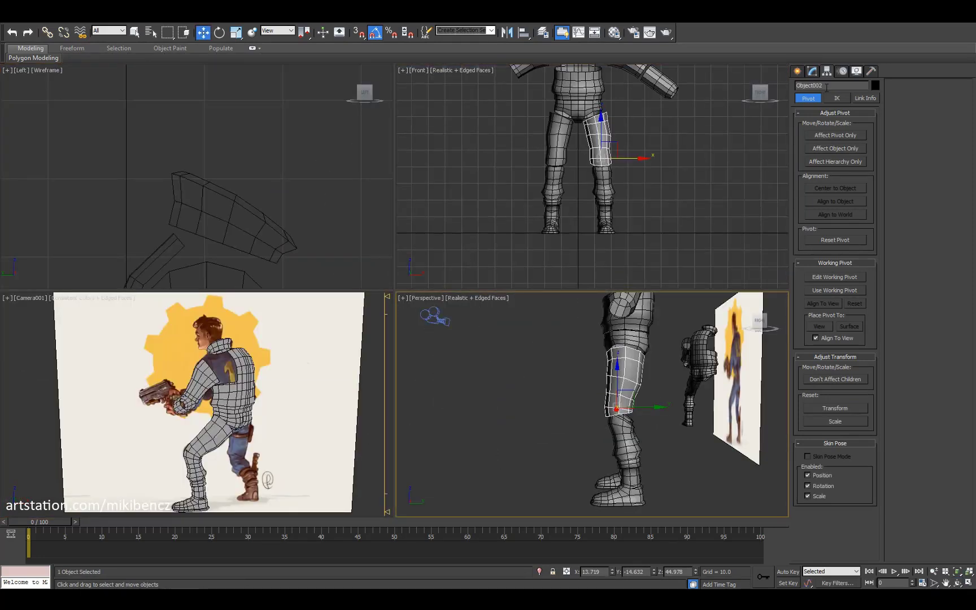
{"action": "scroll", "coordinate": [601, 201], "scroll_direction": "up", "scroll_amount": 4}
{"action": "left_click", "coordinate": [582, 204]}
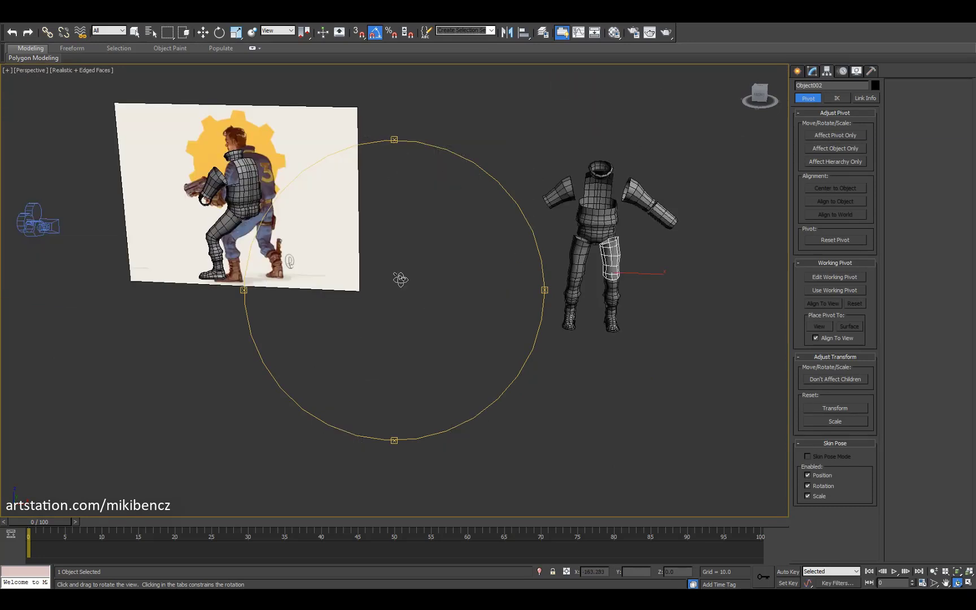
{"action": "left_click_drag", "start_coordinate": [399, 279], "coordinate": [563, 334]}
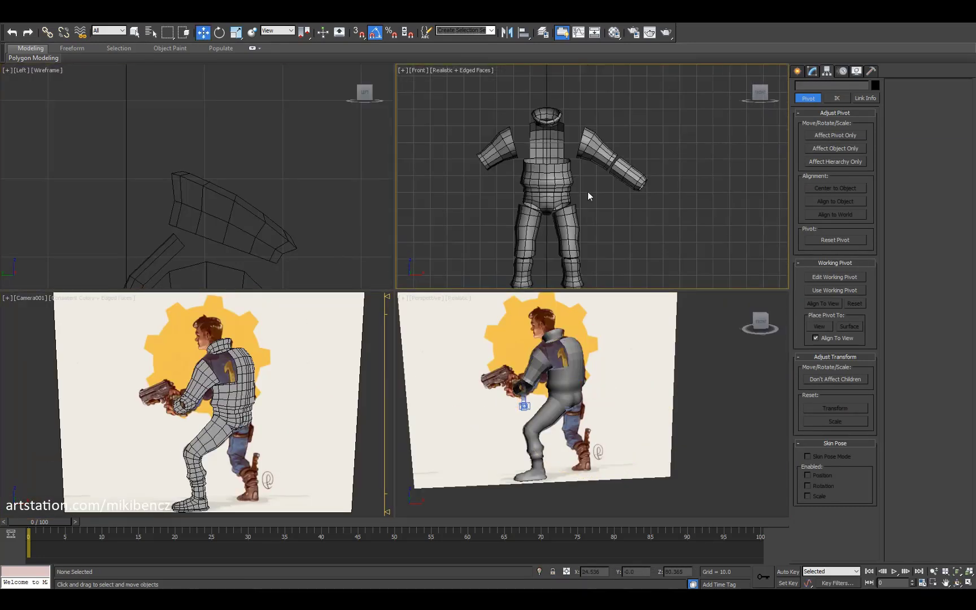
{"action": "left_click", "coordinate": [574, 397]}
{"action": "middle_click_drag", "start_coordinate": [574, 397], "coordinate": [619, 402], "text": "alt"}
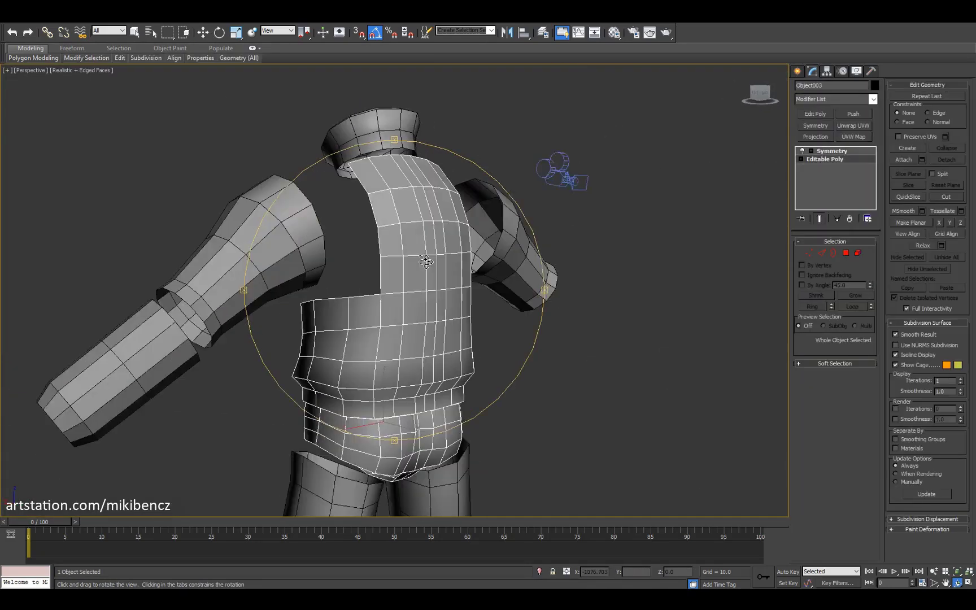
{"action": "middle_click_drag", "start_coordinate": [555, 170], "coordinate": [562, 244], "text": "alt"}
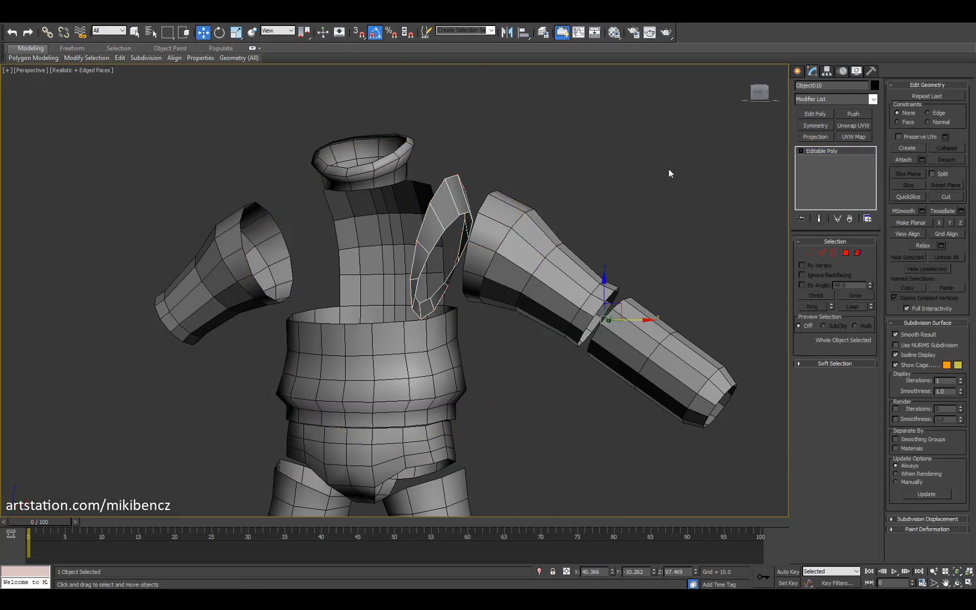
{"action": "left_click", "coordinate": [826, 70]}
{"action": "left_click", "coordinate": [835, 136]}
{"action": "left_click", "coordinate": [835, 188]}
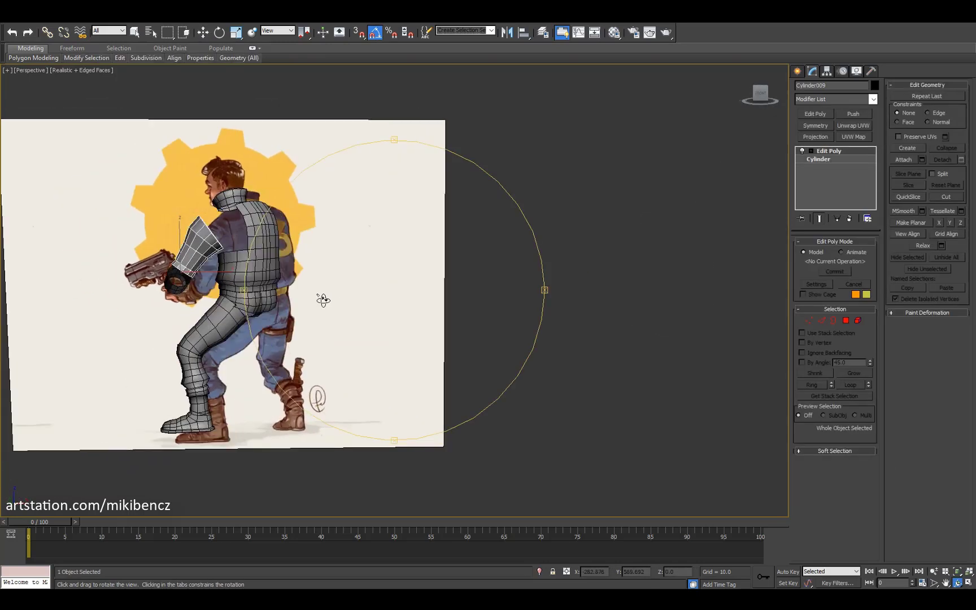
Step: Attach the shoulder ring to the straight figure's torso and adjust the ring's upper vertices
{"action": "middle_click_drag", "start_coordinate": [322, 298], "coordinate": [420, 286], "text": "alt"}
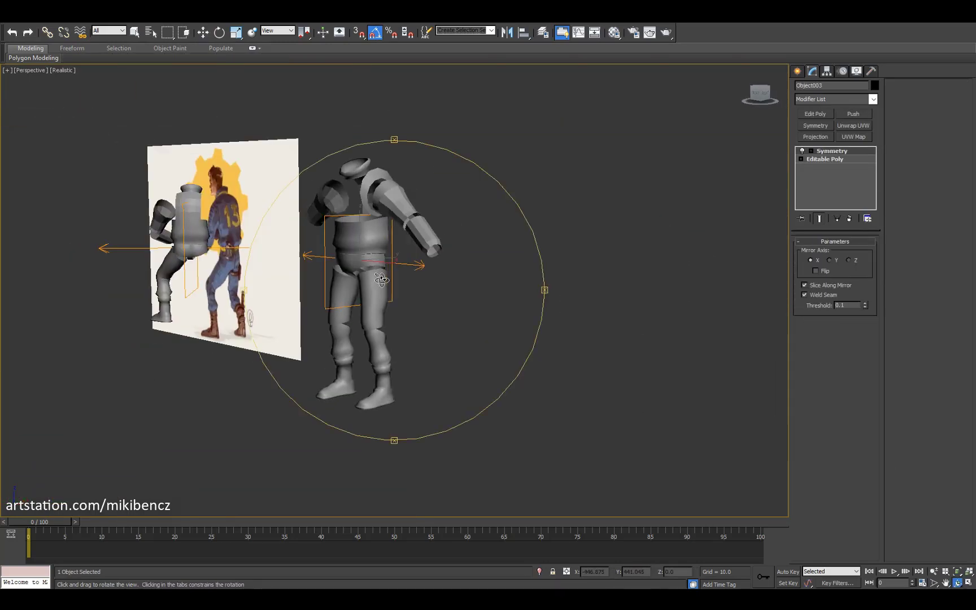
{"action": "left_click_drag", "start_coordinate": [406, 285], "coordinate": [430, 277]}
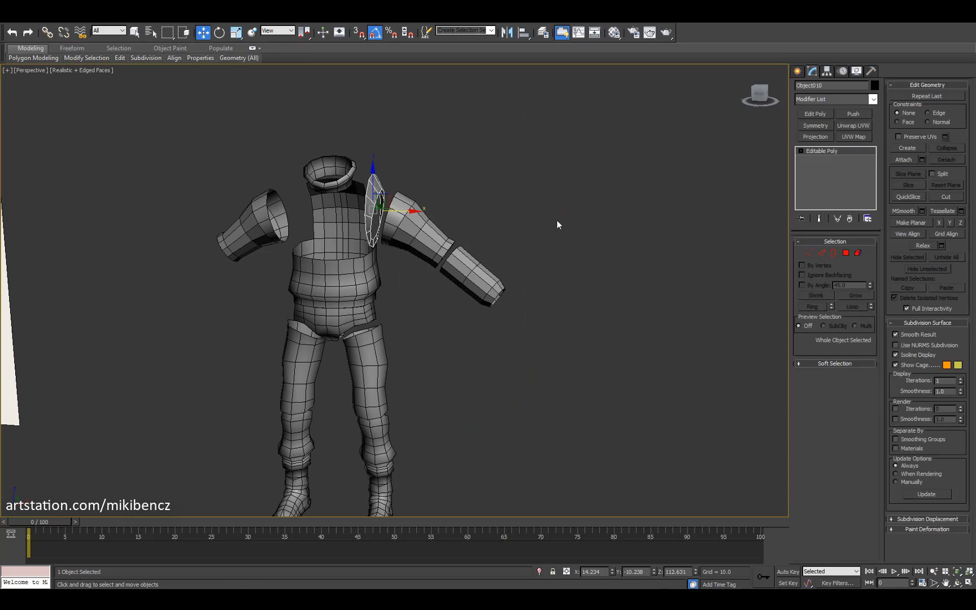
{"action": "key", "text": "alt+w"}
{"action": "scroll", "coordinate": [588, 153], "scroll_direction": "up", "scroll_amount": 5}
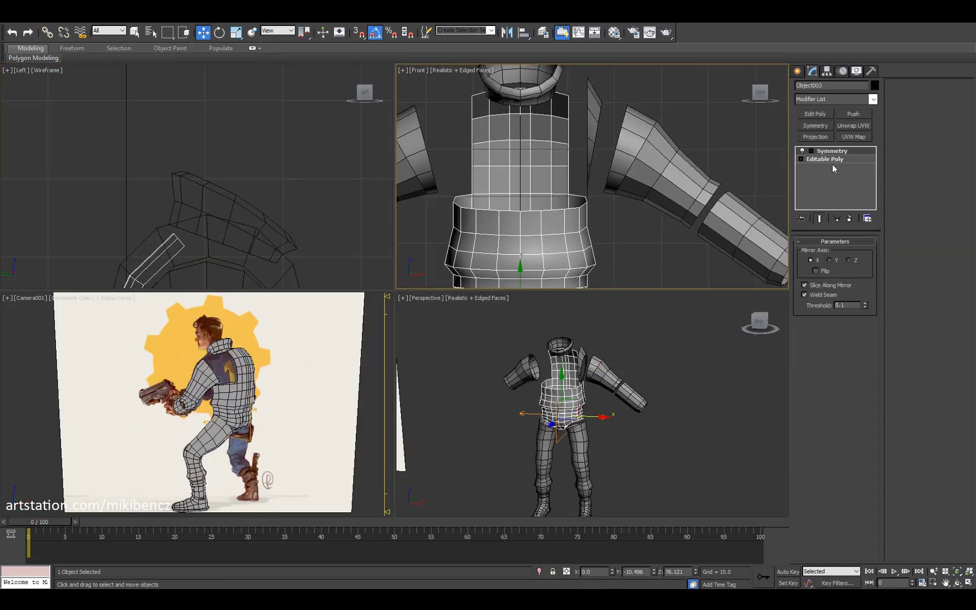
{"action": "key", "text": "1"}
{"action": "left_click", "coordinate": [583, 138]}
{"action": "middle_click_drag", "start_coordinate": [605, 76], "coordinate": [583, 101]}
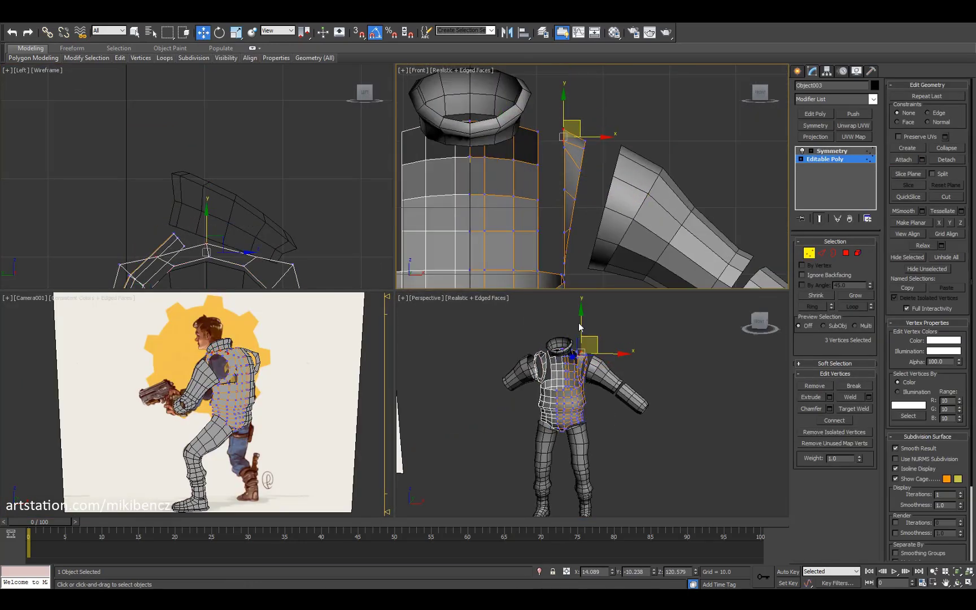
{"action": "scroll", "coordinate": [574, 162], "scroll_direction": "up", "scroll_amount": 3}
{"action": "scroll", "coordinate": [582, 170], "scroll_direction": "down", "scroll_amount": 4}
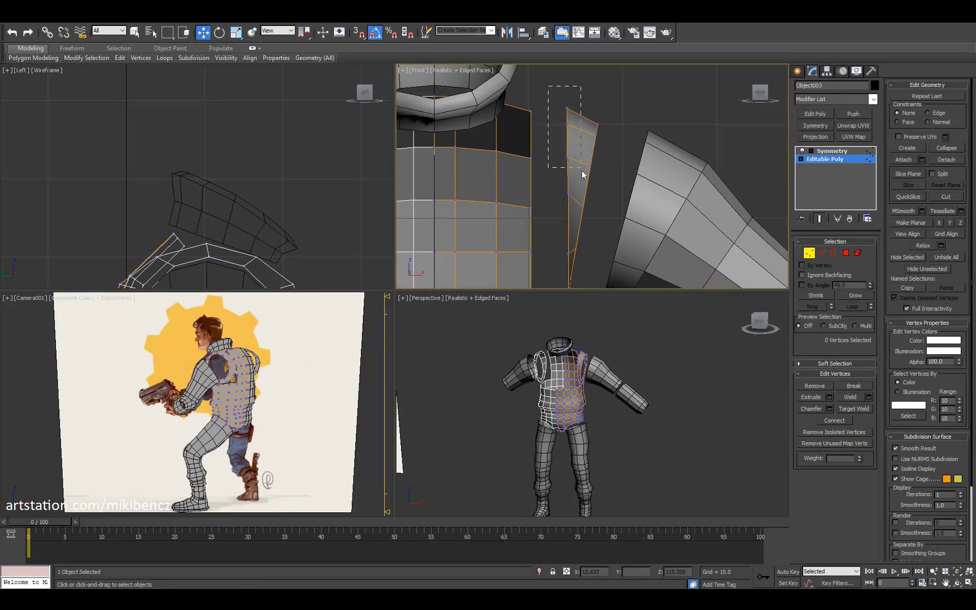
Step: Reshape the shoulder ring's edge loop and shift the whole ring element outward towards the sleeve
{"action": "scroll", "coordinate": [575, 203], "scroll_direction": "up", "scroll_amount": 3}
{"action": "scroll", "coordinate": [601, 382], "scroll_direction": "up", "scroll_amount": 5}
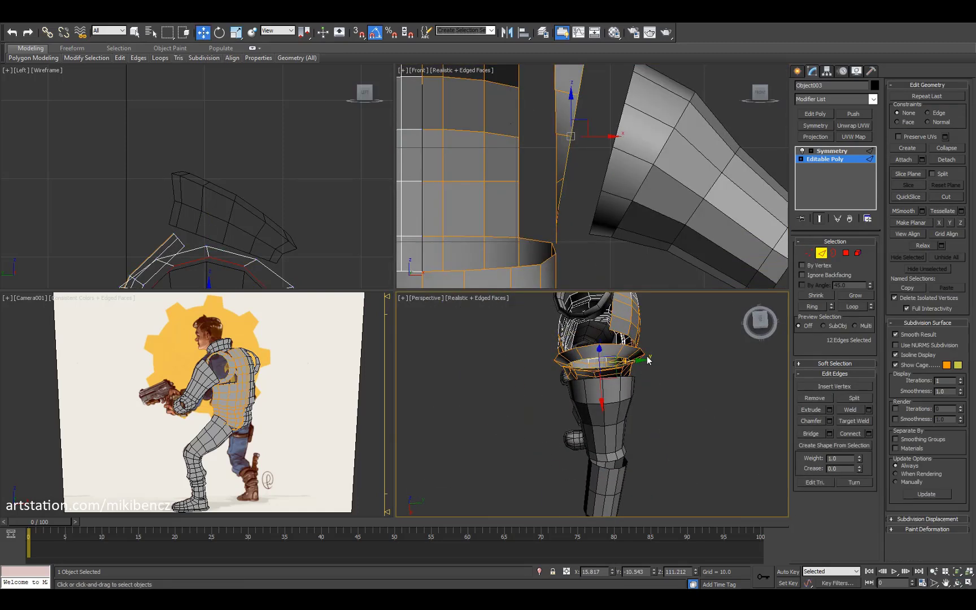
{"action": "middle_click_drag", "start_coordinate": [552, 359], "coordinate": [626, 402], "text": "alt"}
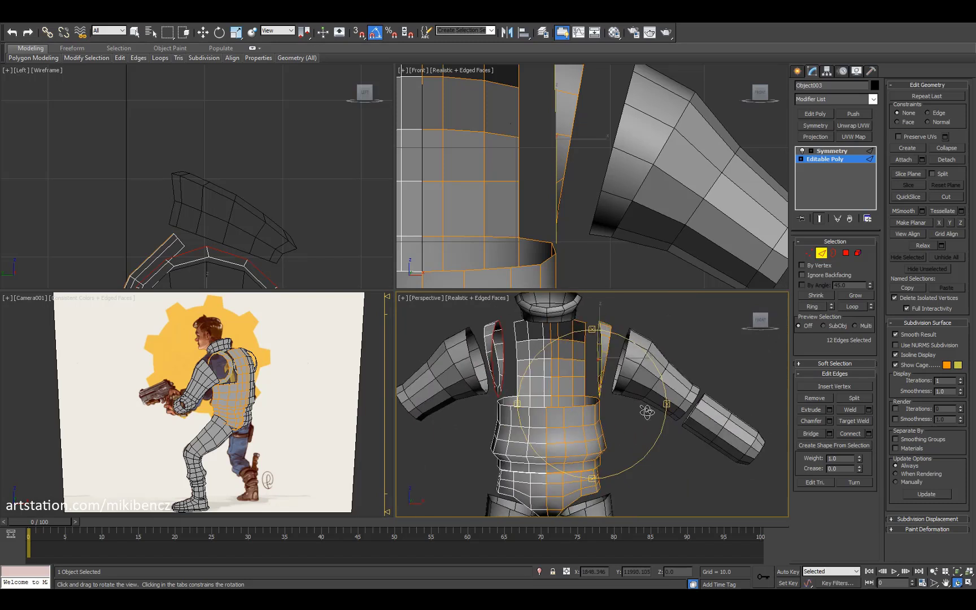
{"action": "key", "text": "5"}
{"action": "key", "text": "r"}
{"action": "left_click", "coordinate": [610, 342]}
Step: Reposition the posed figure's upper sleeve and forearm together against the new shoulder ring
{"action": "middle_click_drag", "start_coordinate": [638, 358], "coordinate": [622, 394], "text": "alt"}
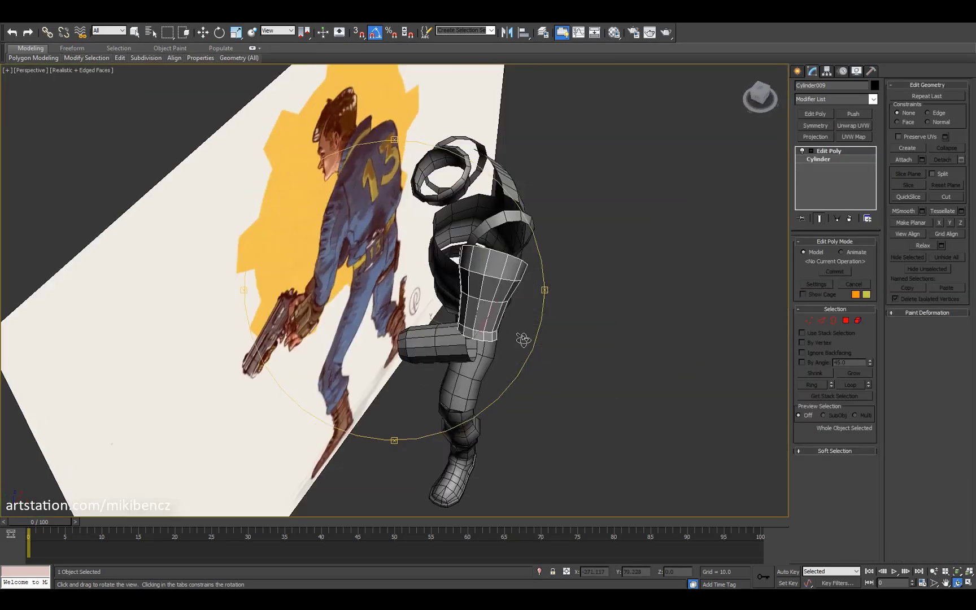
{"action": "left_click_drag", "start_coordinate": [522, 339], "coordinate": [485, 316]}
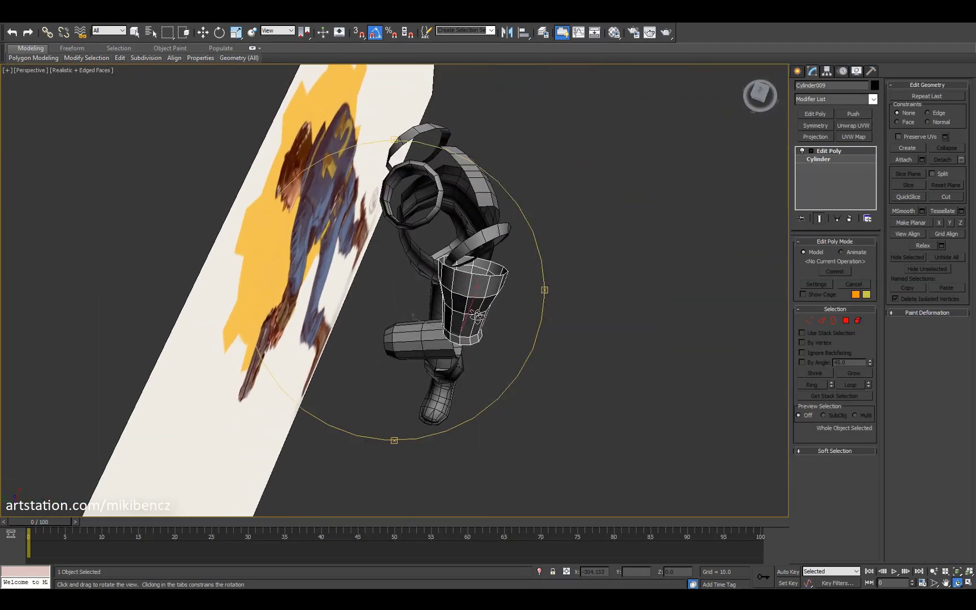
{"action": "key", "text": "w"}
{"action": "left_click", "coordinate": [432, 290], "text": "ctrl"}
{"action": "middle_click_drag", "start_coordinate": [451, 305], "coordinate": [432, 289], "text": "alt"}
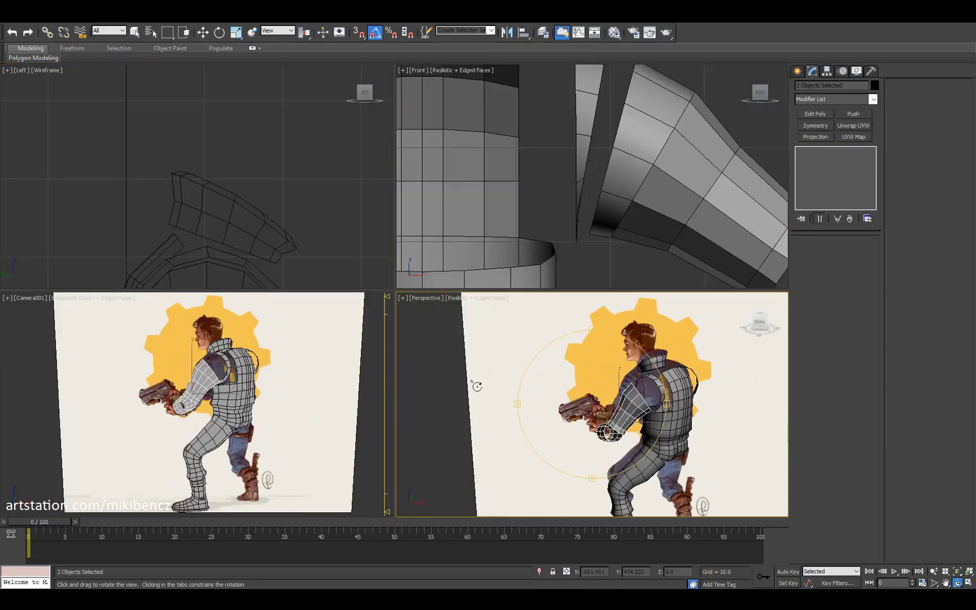
Step: Extend the torso's shoulder ring towards the upper sleeve, and rotate and enlarge its outer edge loop
{"action": "left_click", "coordinate": [547, 326]}
{"action": "scroll", "coordinate": [548, 326], "scroll_direction": "up", "scroll_amount": 5}
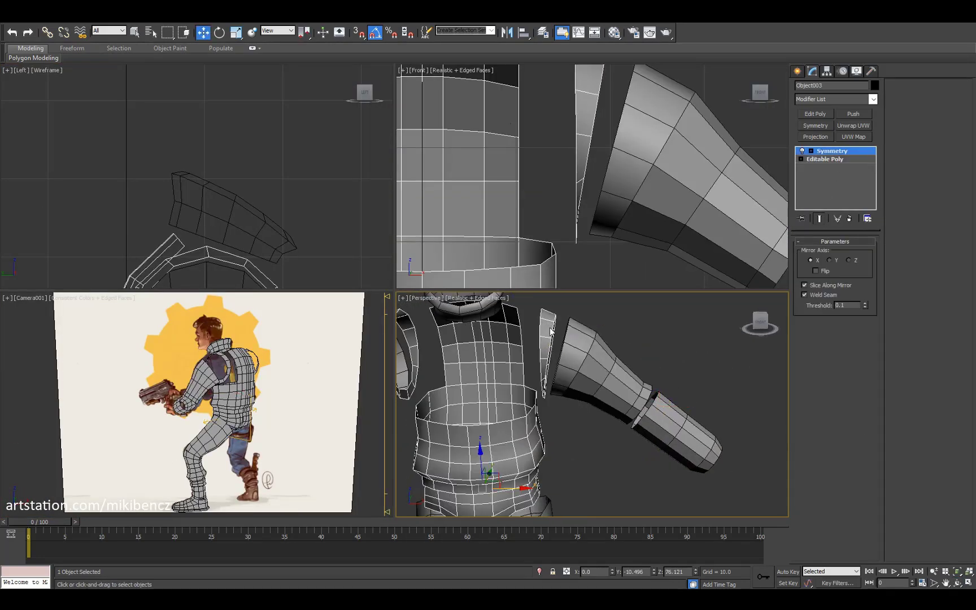
{"action": "double_click", "coordinate": [543, 335]}
{"action": "key", "text": "ctrl+r"}
{"action": "left_click_drag", "start_coordinate": [565, 342], "coordinate": [599, 355]}
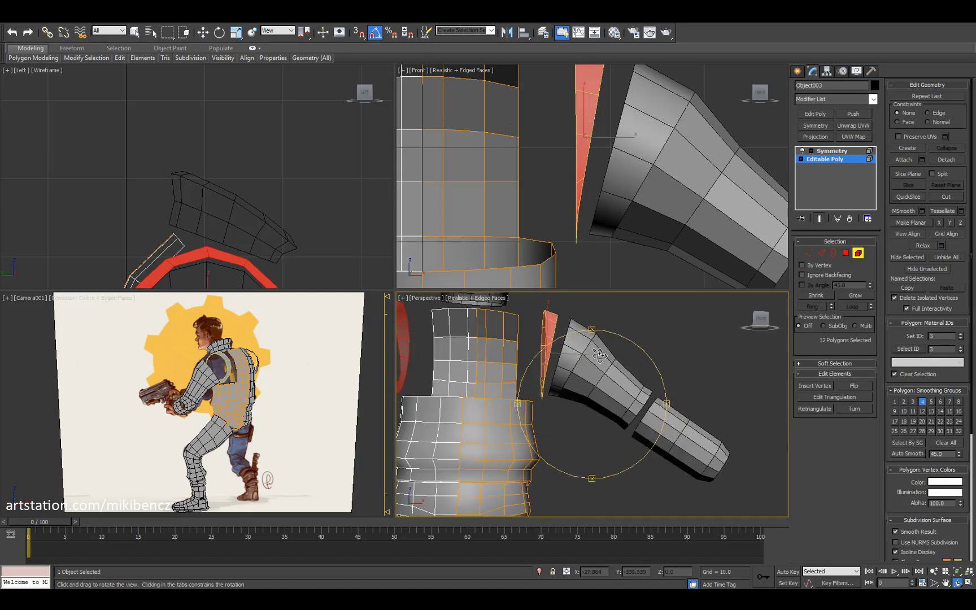
{"action": "scroll", "coordinate": [600, 138], "scroll_direction": "down", "scroll_amount": 2}
{"action": "key", "text": "3"}
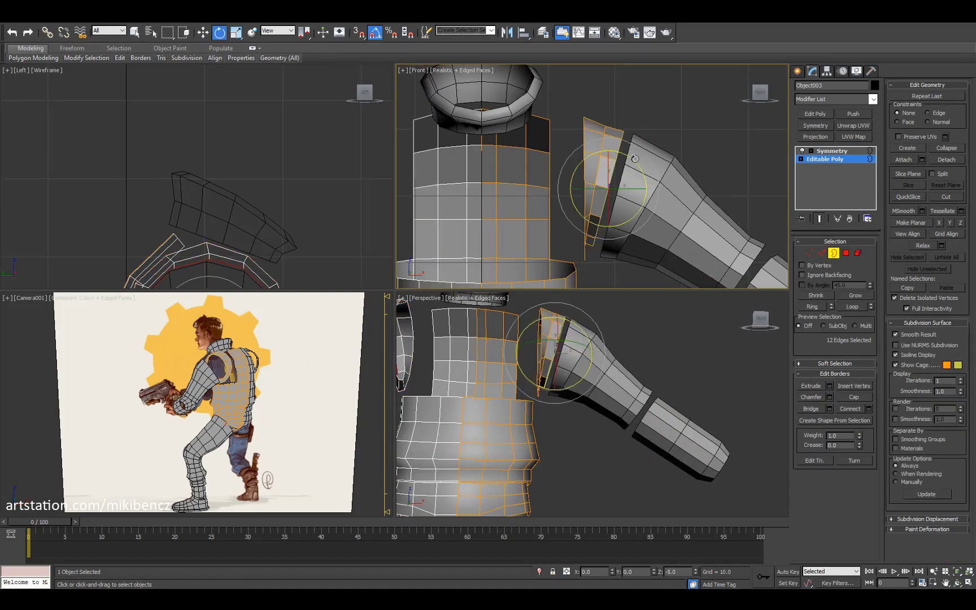
{"action": "key", "text": "ctrl+r"}
{"action": "left_click_drag", "start_coordinate": [565, 373], "coordinate": [583, 387]}
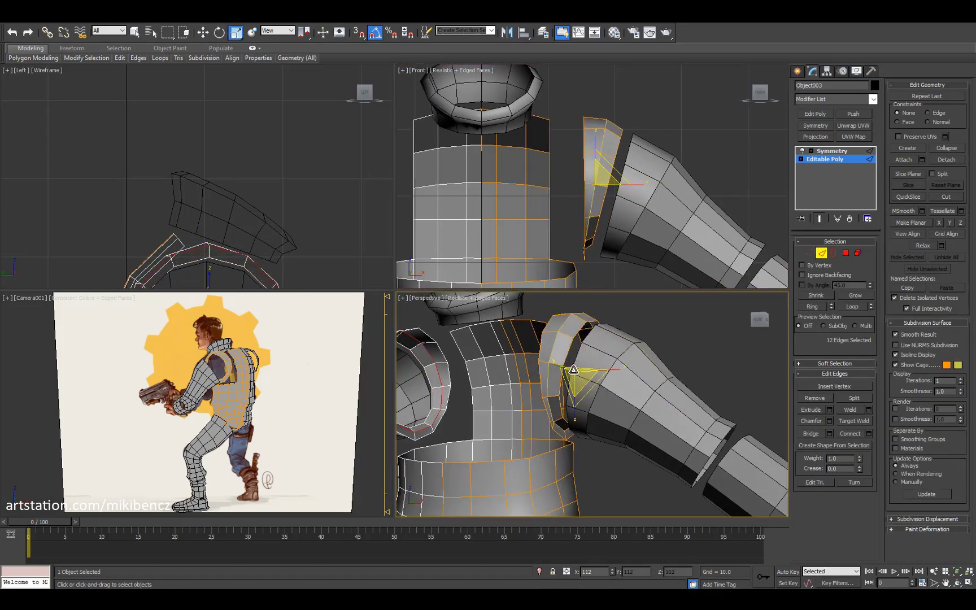
Step: Rotate and move the shoulder ring's outer border so it runs parallel to the upper sleeve's opening
{"action": "key", "text": "3"}
{"action": "key", "text": "w"}
{"action": "scroll", "coordinate": [598, 149], "scroll_direction": "up", "scroll_amount": 2}
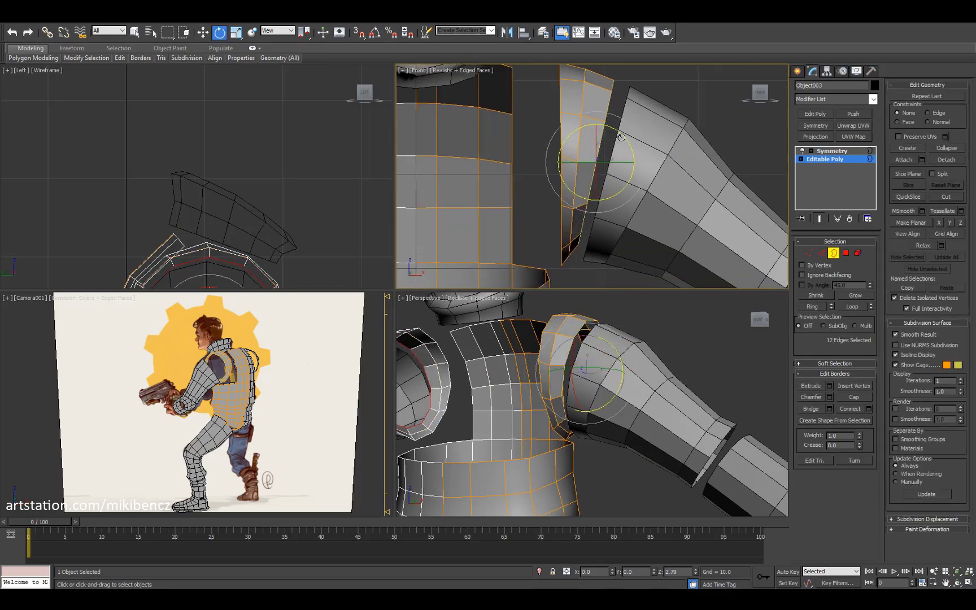
{"action": "key", "text": "w"}
{"action": "scroll", "coordinate": [620, 137], "scroll_direction": "down", "scroll_amount": 2}
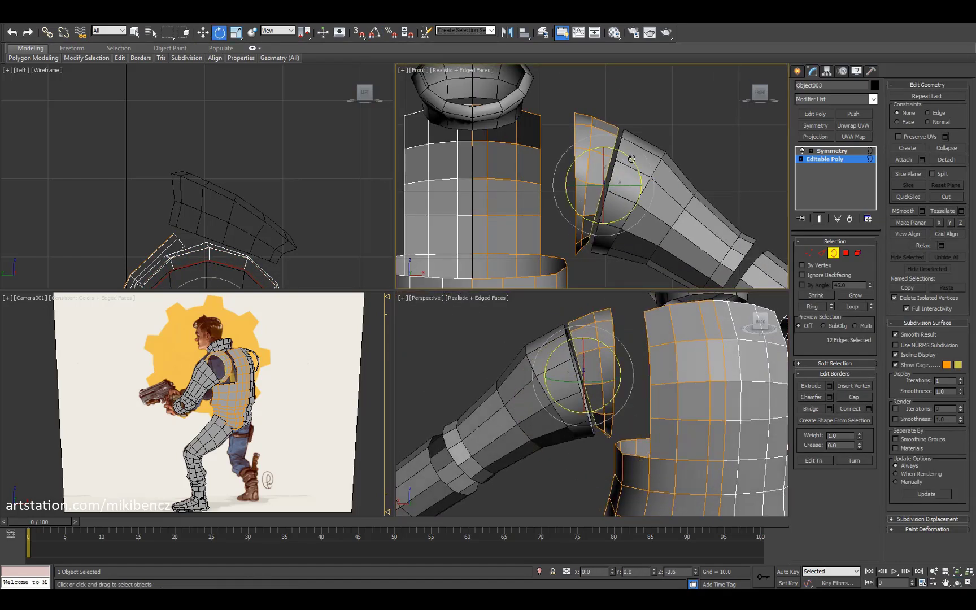
{"action": "left_click", "coordinate": [760, 320]}
{"action": "left_click", "coordinate": [832, 151]}
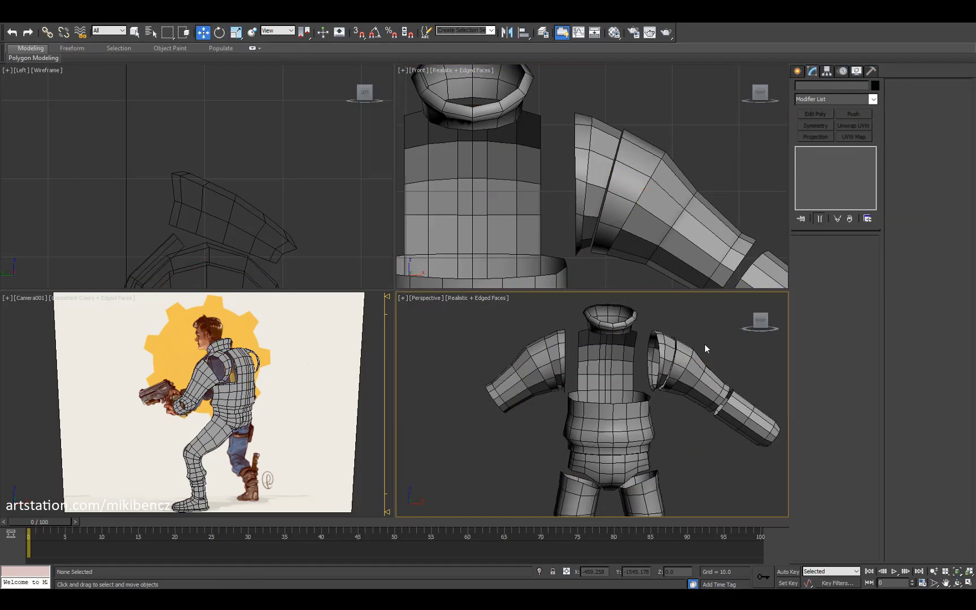
Step: Enlarge the shoulder ring's inner border, then move and tilt it towards the torso
{"action": "key", "text": "3"}
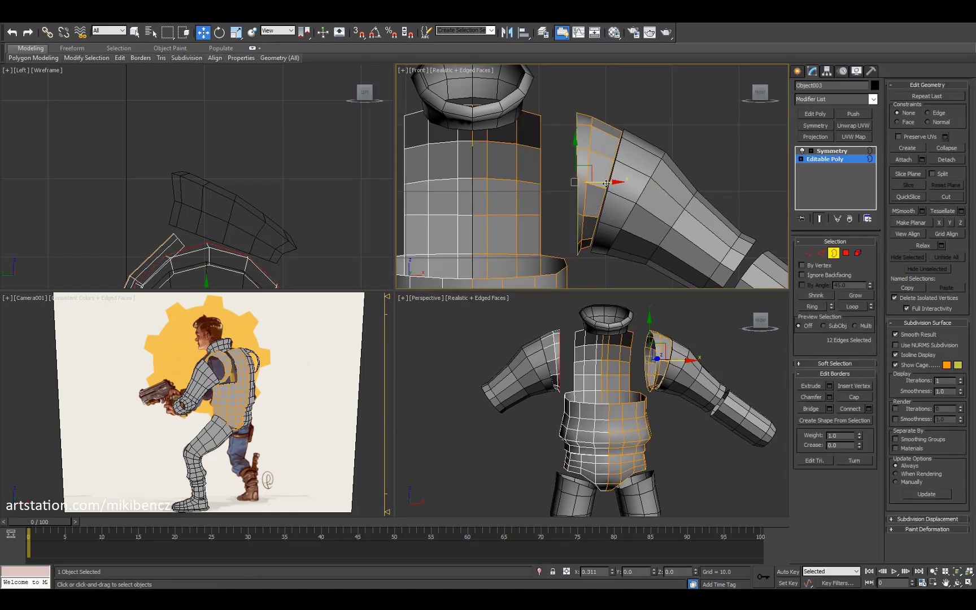
{"action": "mouse_move", "coordinate": [621, 395]}
{"action": "middle_mouse_down", "text": "alt"}
{"action": "mouse_move", "coordinate": [587, 390]}
{"action": "mouse_move", "coordinate": [620, 390]}
{"action": "middle_mouse_up", "text": "alt"}
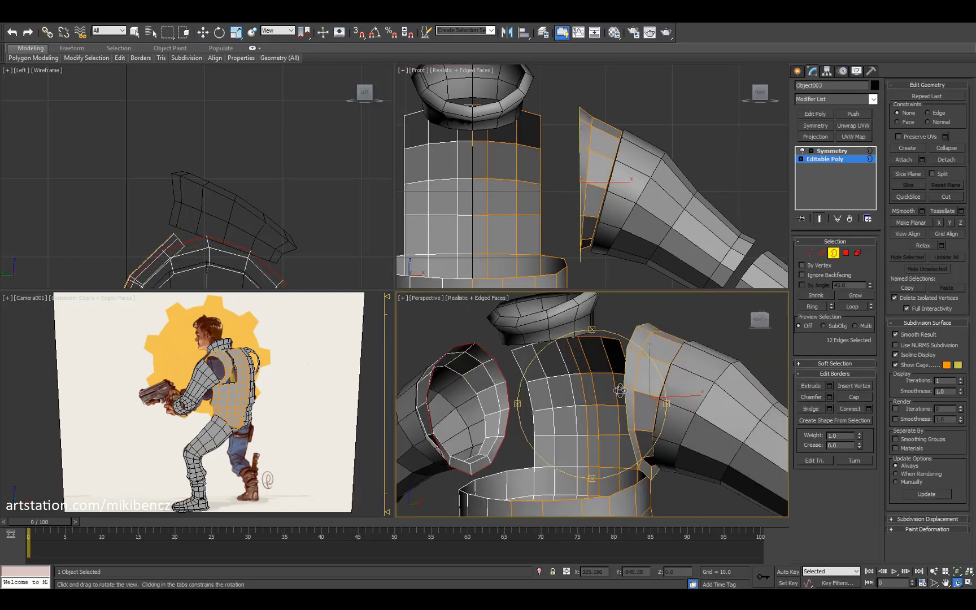
{"action": "middle_click_drag", "start_coordinate": [600, 193], "coordinate": [622, 188]}
{"action": "key", "text": "e"}
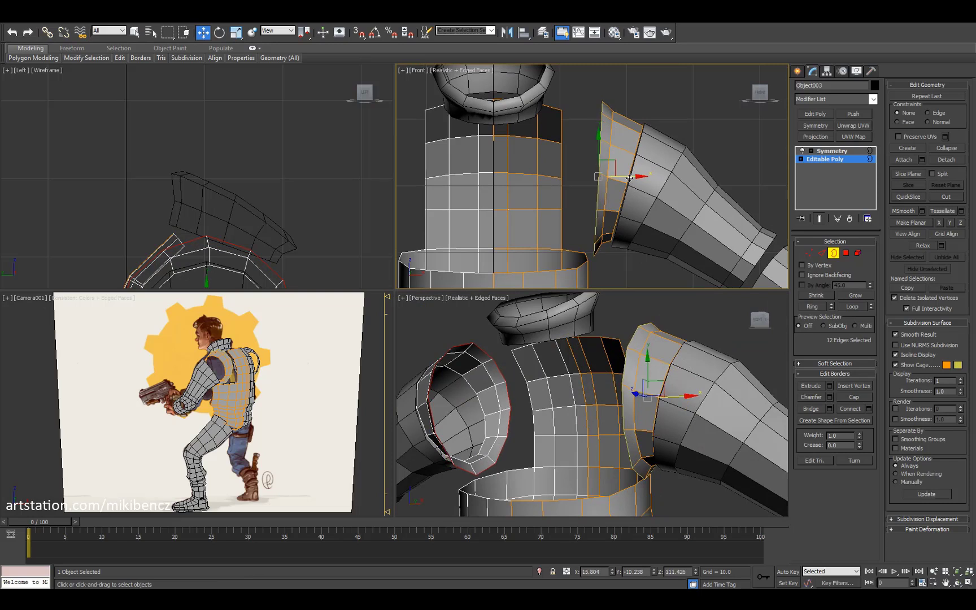
Step: Extrude the shoulder ring's top edge inward to form a strip reaching the base of the collar
{"action": "key", "text": "2"}
{"action": "mouse_move", "coordinate": [593, 407]}
{"action": "middle_mouse_down", "text": "alt"}
{"action": "mouse_move", "coordinate": [565, 404]}
{"action": "mouse_move", "coordinate": [598, 395]}
{"action": "middle_mouse_up", "text": "alt"}
{"action": "left_click", "coordinate": [565, 447]}
{"action": "left_click_drag", "start_coordinate": [601, 107], "coordinate": [552, 92], "text": "shift"}
{"action": "middle_click_drag", "start_coordinate": [592, 350], "coordinate": [582, 334], "text": "alt"}
Step: Lower the vertices where the shoulder strip meets the top of the shoulder ring, checking them in wireframe
{"action": "key", "text": "1"}
{"action": "key", "text": "F3"}
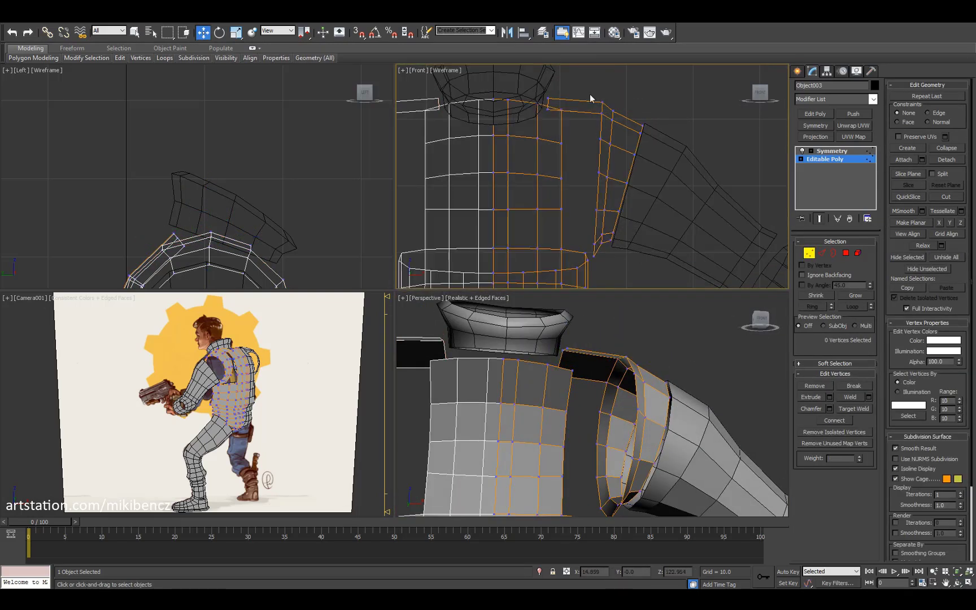
{"action": "key", "text": "F3"}
{"action": "left_click", "coordinate": [596, 138]}
{"action": "key", "text": "F3"}
{"action": "key", "text": "F3"}
{"action": "key", "text": "F3"}
{"action": "key", "text": "F3"}
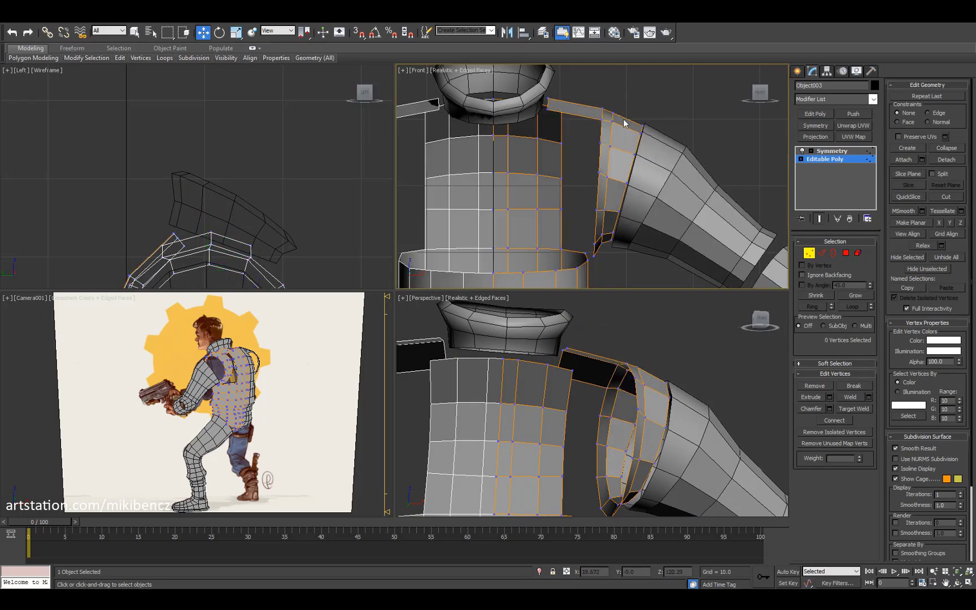
{"action": "key", "text": "F3"}
{"action": "key", "text": "F3"}
Step: Examine the shoulder strip and ring from several angles on the posed and straight figures against the reference
{"action": "key", "text": "alt+w"}
{"action": "mouse_move", "coordinate": [508, 294]}
{"action": "middle_mouse_down", "text": "alt"}
{"action": "mouse_move", "coordinate": [361, 290]}
{"action": "mouse_move", "coordinate": [429, 257]}
{"action": "middle_mouse_up", "text": "alt"}
{"action": "scroll", "coordinate": [429, 257], "scroll_direction": "down", "scroll_amount": 5}
{"action": "scroll", "coordinate": [459, 279], "scroll_direction": "up", "scroll_amount": 2}
{"action": "key", "text": "w"}
{"action": "key", "text": "ctrl+r"}
{"action": "left_click_drag", "start_coordinate": [481, 228], "coordinate": [373, 339]}
{"action": "key", "text": "F4"}
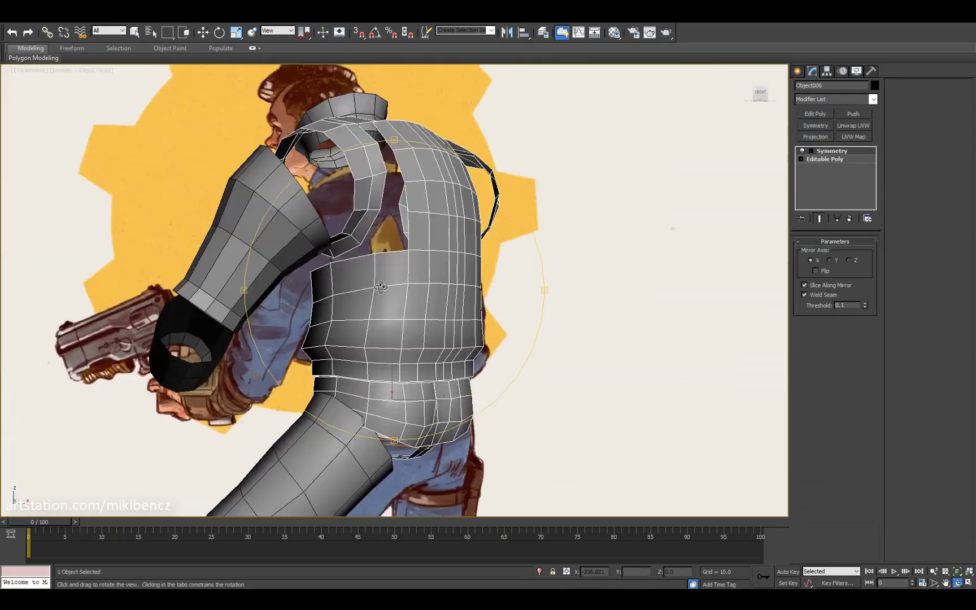
{"action": "left_click_drag", "start_coordinate": [380, 287], "coordinate": [504, 291]}
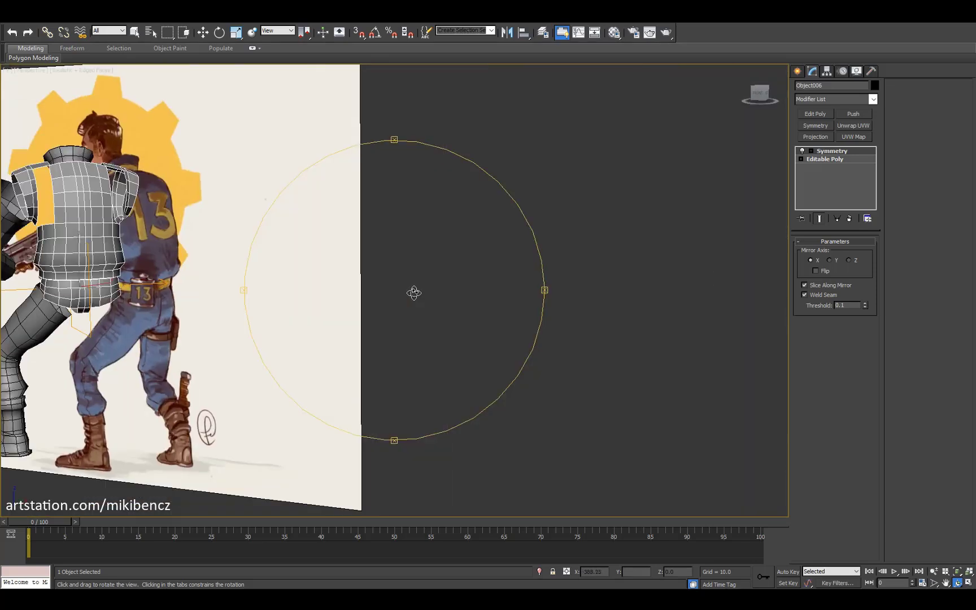
{"action": "left_click_drag", "start_coordinate": [414, 290], "coordinate": [369, 310]}
{"action": "left_click_drag", "start_coordinate": [291, 306], "coordinate": [305, 277]}
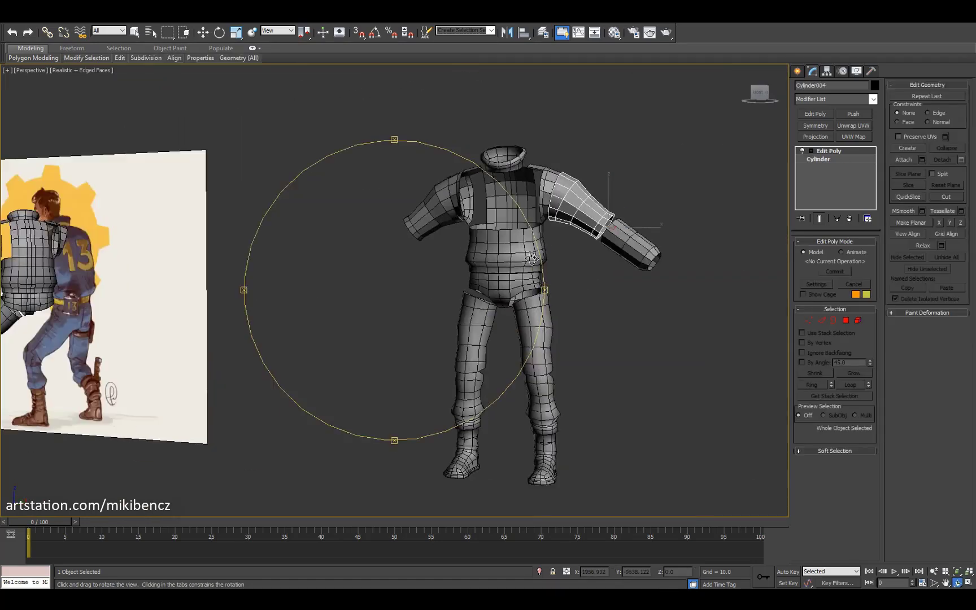
Step: Transfer the outer polygon loop of the torso's shoulder ring to the straight figure's upper sleeve object
{"action": "left_click_drag", "start_coordinate": [532, 259], "coordinate": [442, 265]}
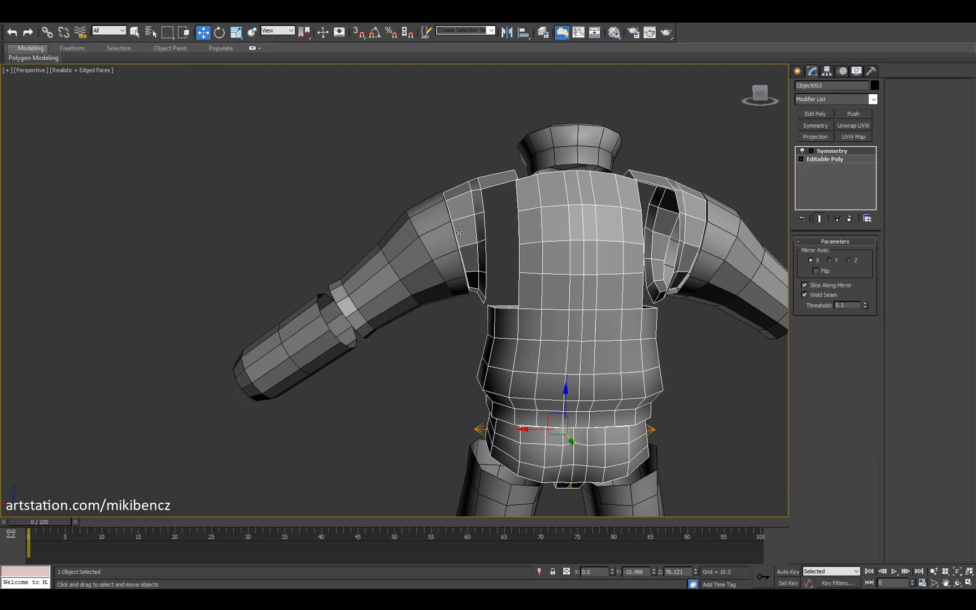
{"action": "left_click", "coordinate": [824, 158]}
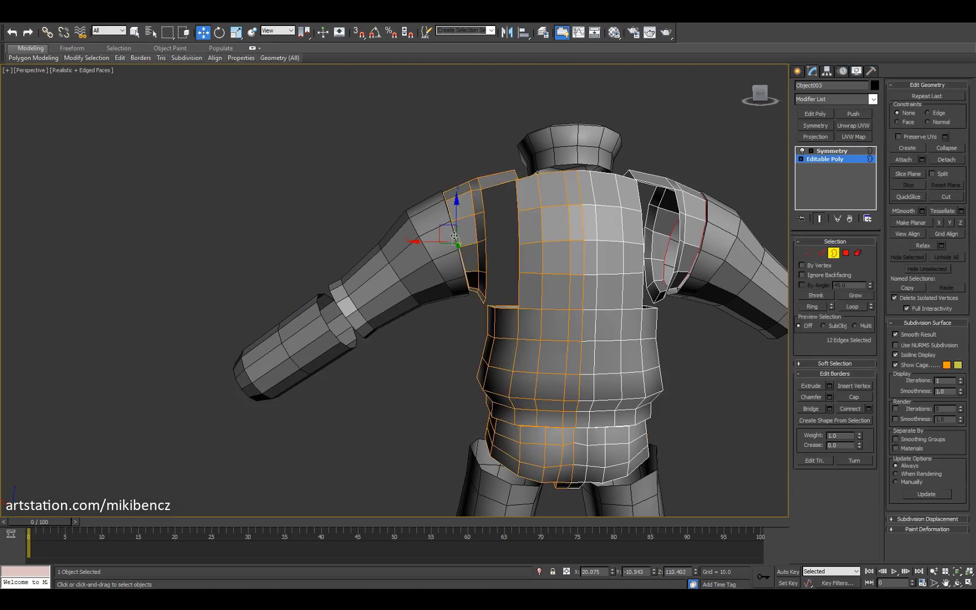
{"action": "key", "text": "4"}
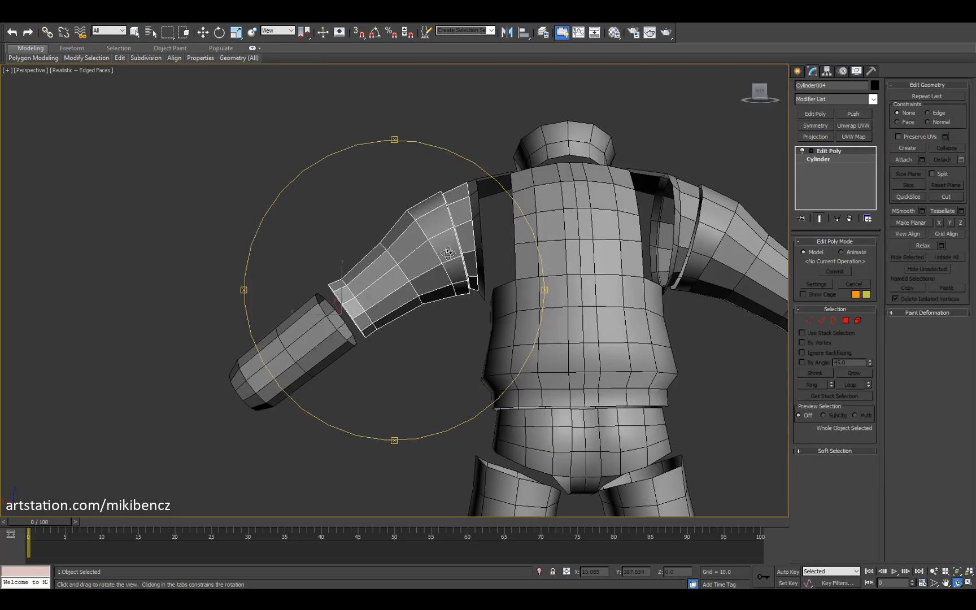
{"action": "middle_click_drag", "start_coordinate": [405, 301], "coordinate": [489, 301], "text": "alt"}
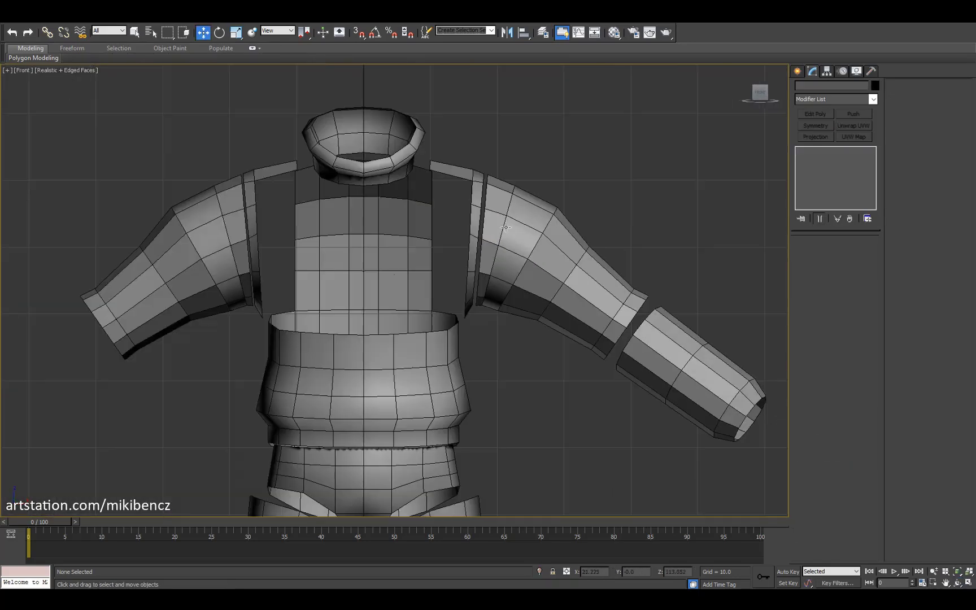
Step: Cap the armpit gap between the torso's back and shoulder ring on the straight figure, and weld the neighbouring shoulder vertices
{"action": "left_click", "coordinate": [505, 228]}
{"action": "scroll", "coordinate": [514, 234], "scroll_direction": "up", "scroll_amount": 3}
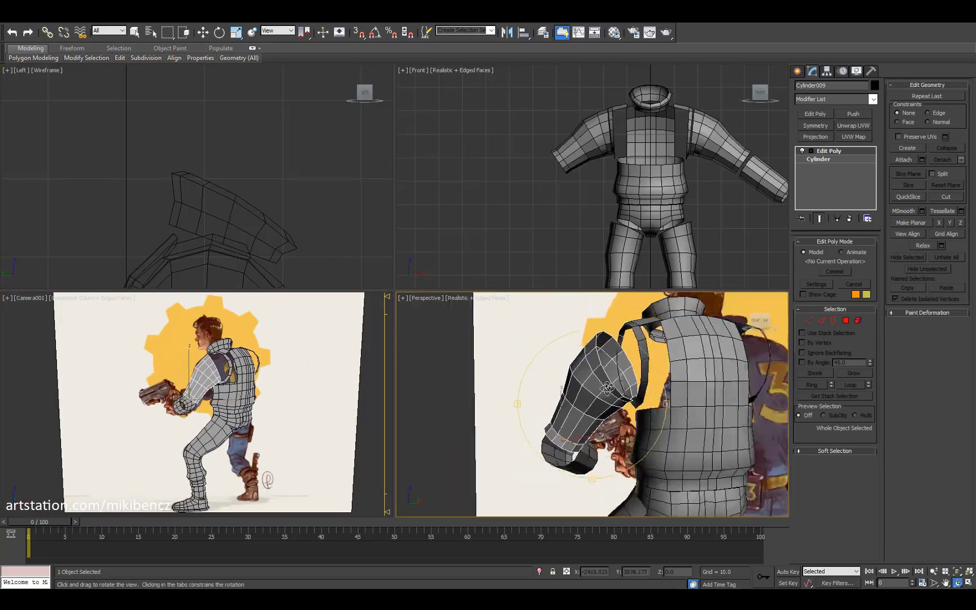
{"action": "left_click_drag", "start_coordinate": [626, 395], "coordinate": [571, 354]}
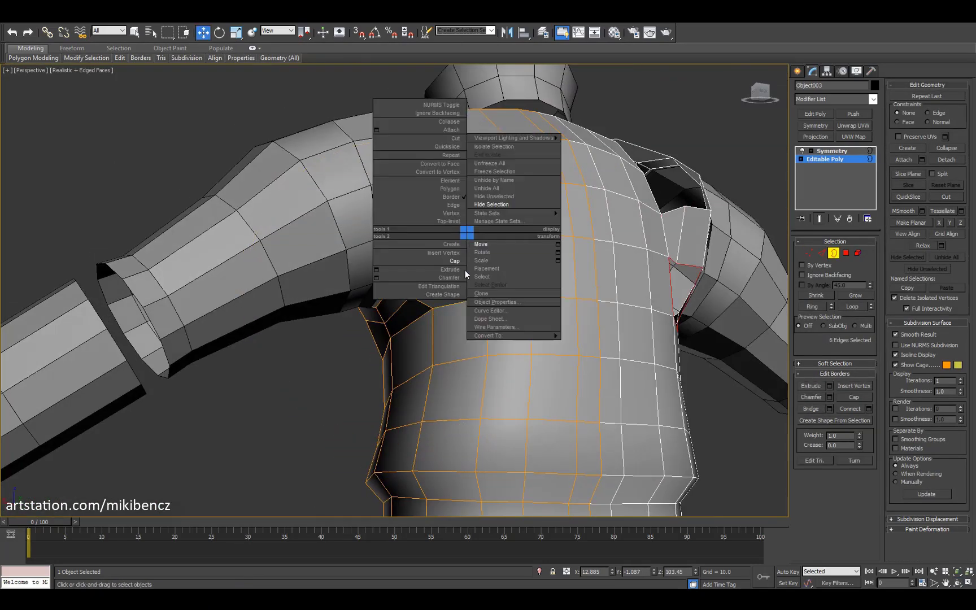
{"action": "left_click", "coordinate": [455, 234]}
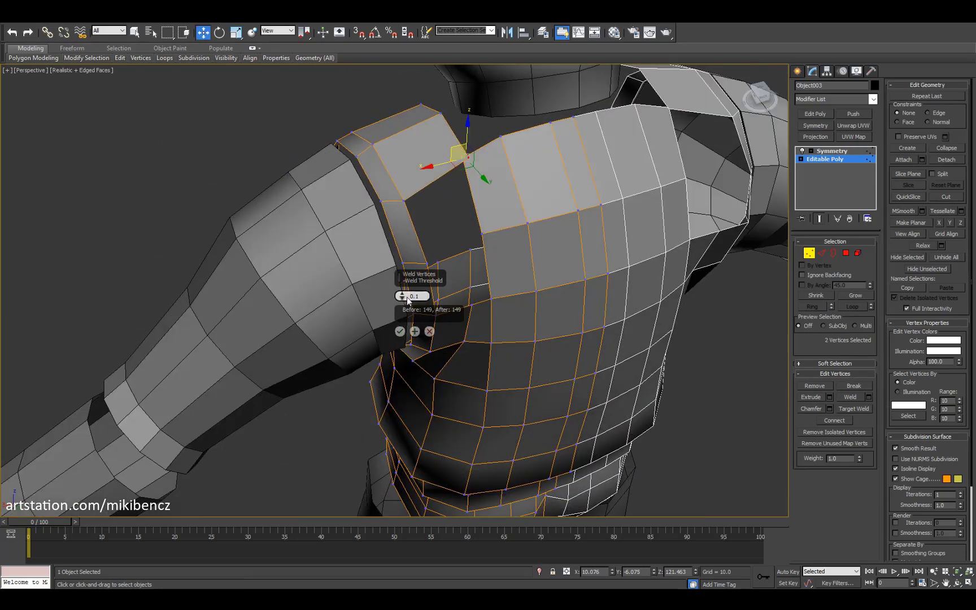
{"action": "key", "text": "2"}
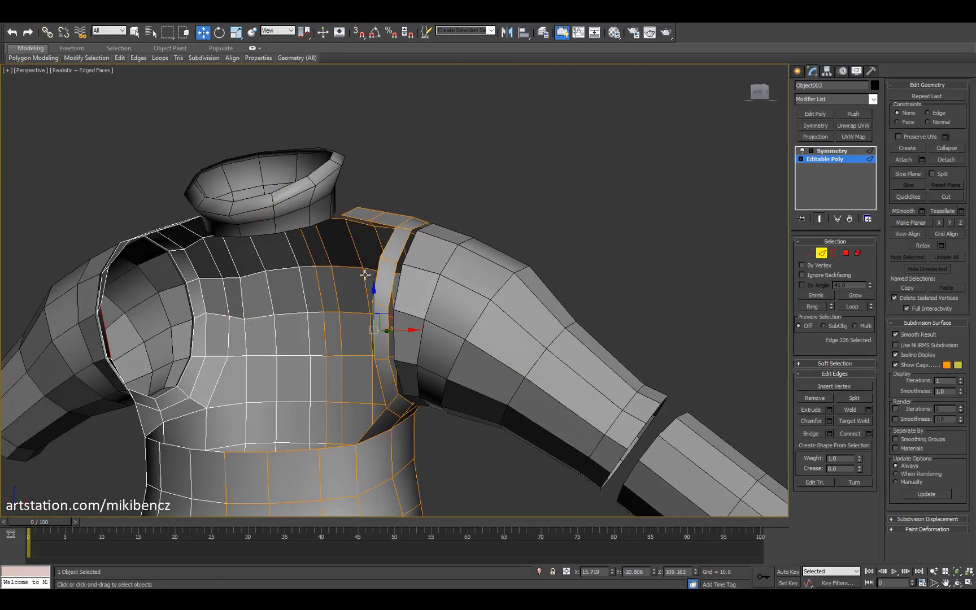
Step: Extend the torso's edges to close the open upper chest between the shoulder strip, shoulder ring and front panel
{"action": "middle_click_drag", "start_coordinate": [367, 299], "coordinate": [382, 310], "text": "alt"}
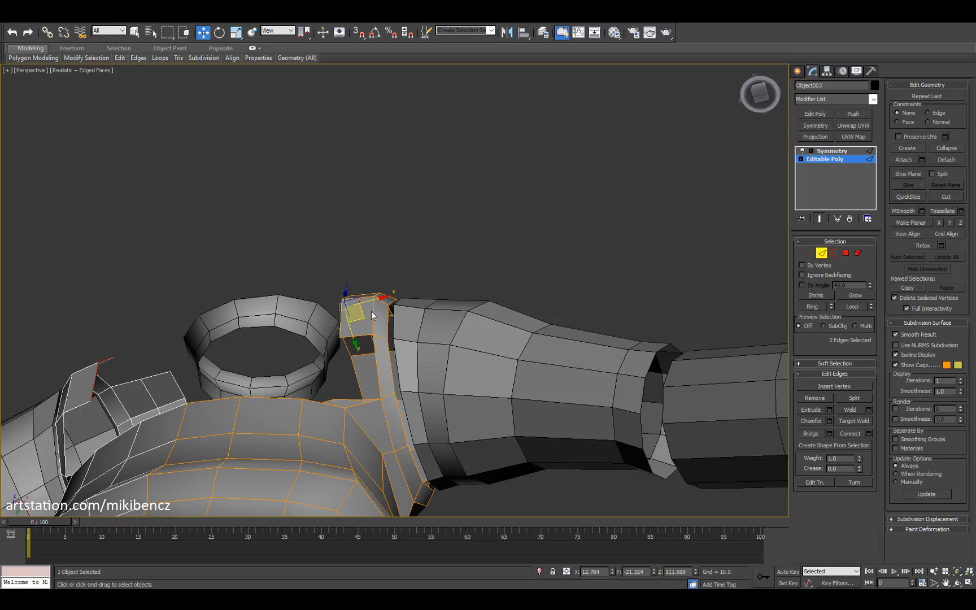
{"action": "middle_click_drag", "start_coordinate": [371, 312], "coordinate": [437, 308], "text": "alt"}
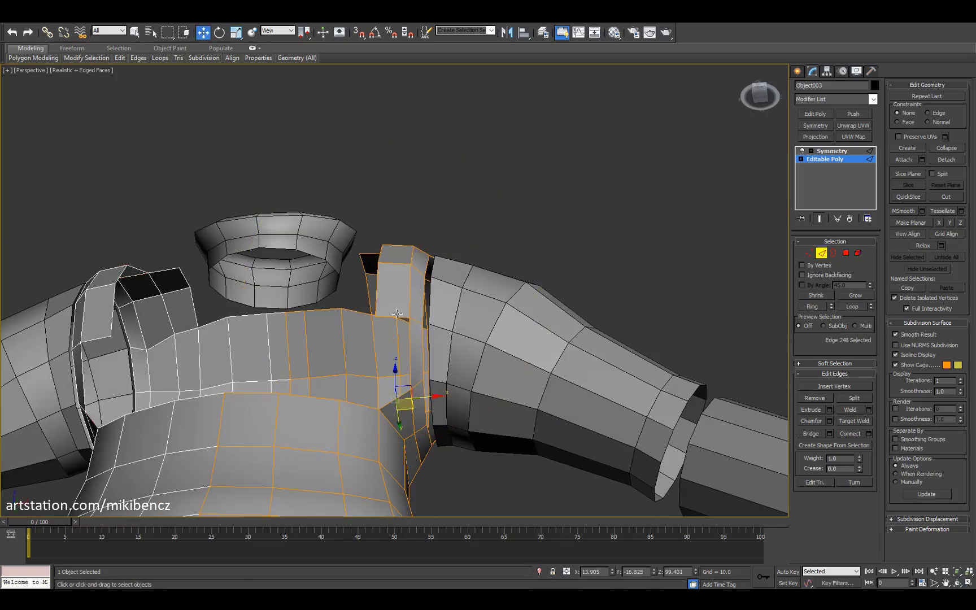
{"action": "middle_click_drag", "start_coordinate": [396, 316], "coordinate": [457, 391], "text": "alt"}
{"action": "left_click", "coordinate": [421, 356]}
{"action": "key", "text": "q"}
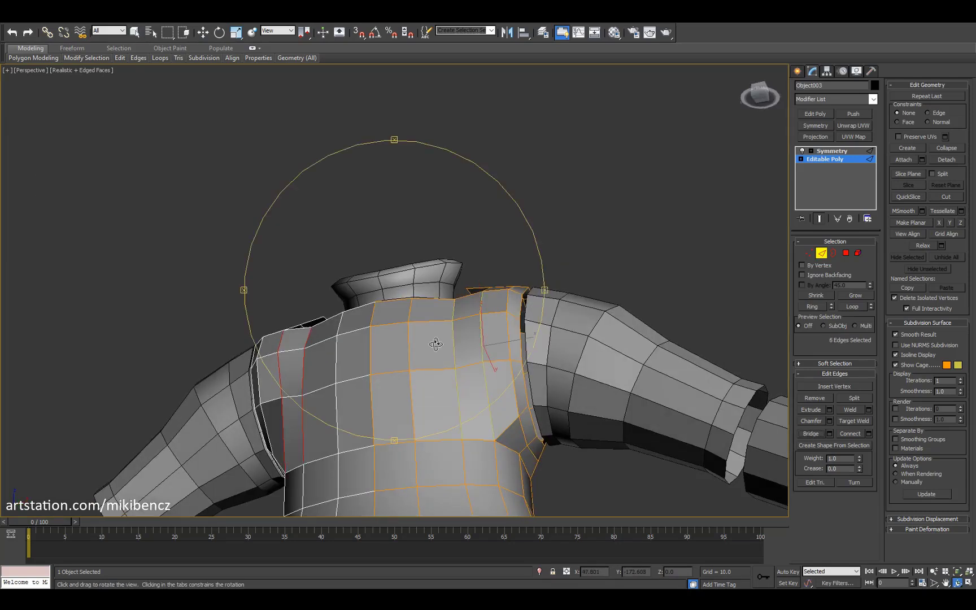
{"action": "middle_click_drag", "start_coordinate": [435, 343], "coordinate": [443, 384], "text": "alt"}
{"action": "middle_click_drag", "start_coordinate": [433, 343], "coordinate": [424, 374], "text": "alt"}
{"action": "scroll", "coordinate": [424, 374], "scroll_direction": "up", "scroll_amount": 2}
{"action": "middle_click_drag", "start_coordinate": [521, 405], "coordinate": [237, 283], "text": "alt"}
{"action": "key", "text": "2"}
{"action": "left_click", "coordinate": [488, 252], "text": "ctrl"}
Step: Select all polygons of the straight figure's torso and reassign their smoothing groups
{"action": "scroll", "coordinate": [456, 300], "scroll_direction": "down", "scroll_amount": 5}
{"action": "key", "text": "alt+w"}
{"action": "key", "text": "w"}
{"action": "key", "text": "1"}
{"action": "scroll", "coordinate": [243, 195], "scroll_direction": "up", "scroll_amount": 2}
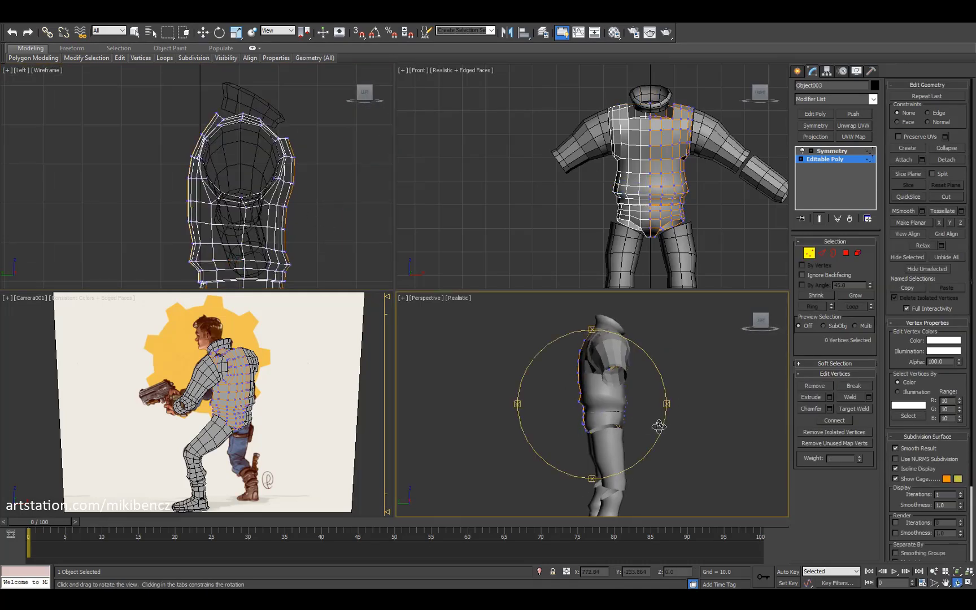
{"action": "key", "text": "4"}
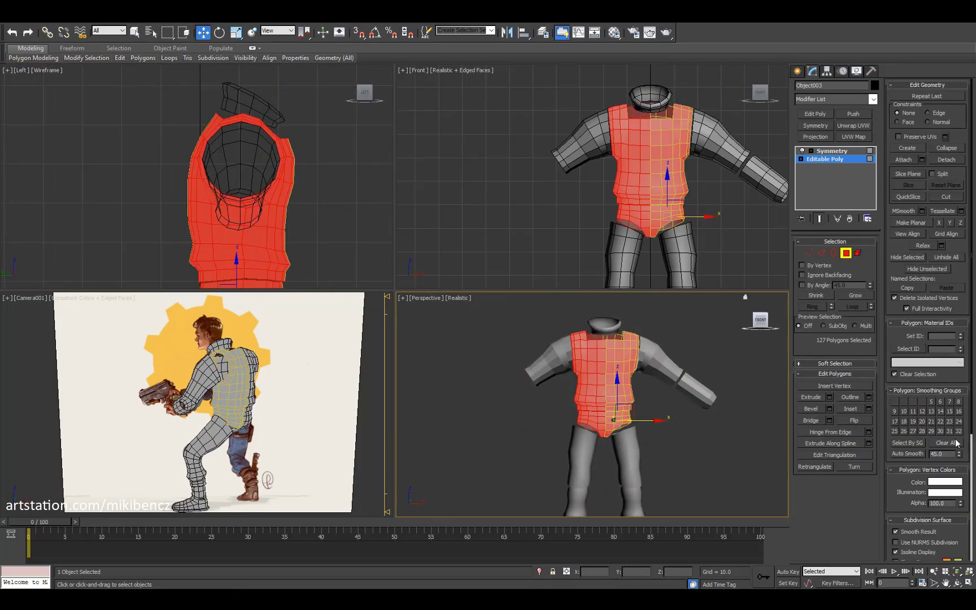
{"action": "key", "text": "4"}
{"action": "key", "text": "alt+w"}
Step: Examine the smoothed torso from all sides and compare the posed figure's collar and sleeve with the reference
{"action": "middle_click_drag", "start_coordinate": [669, 323], "coordinate": [409, 306], "text": "alt"}
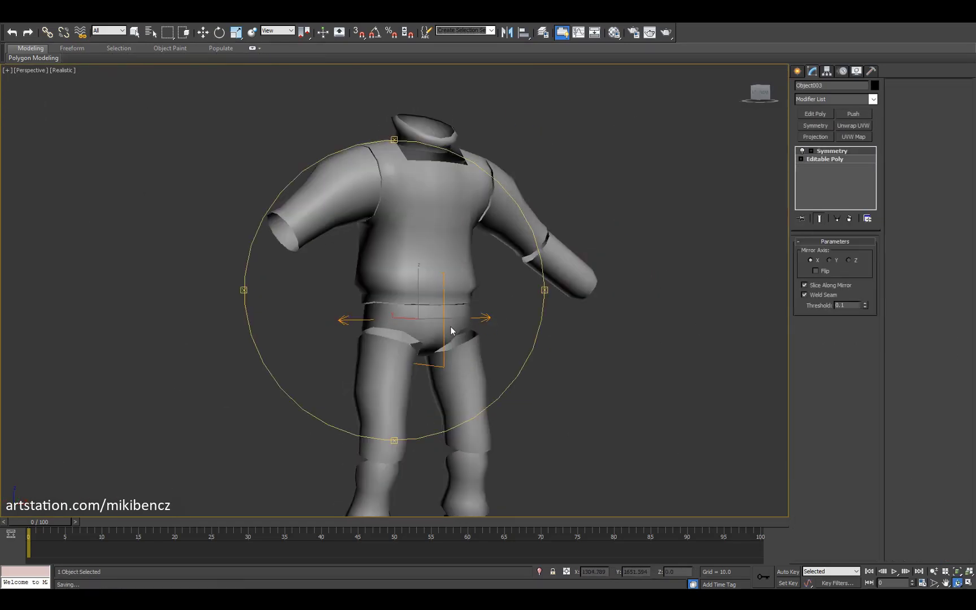
{"action": "middle_click_drag", "start_coordinate": [451, 331], "coordinate": [432, 343], "text": "alt"}
{"action": "left_click", "coordinate": [511, 250]}
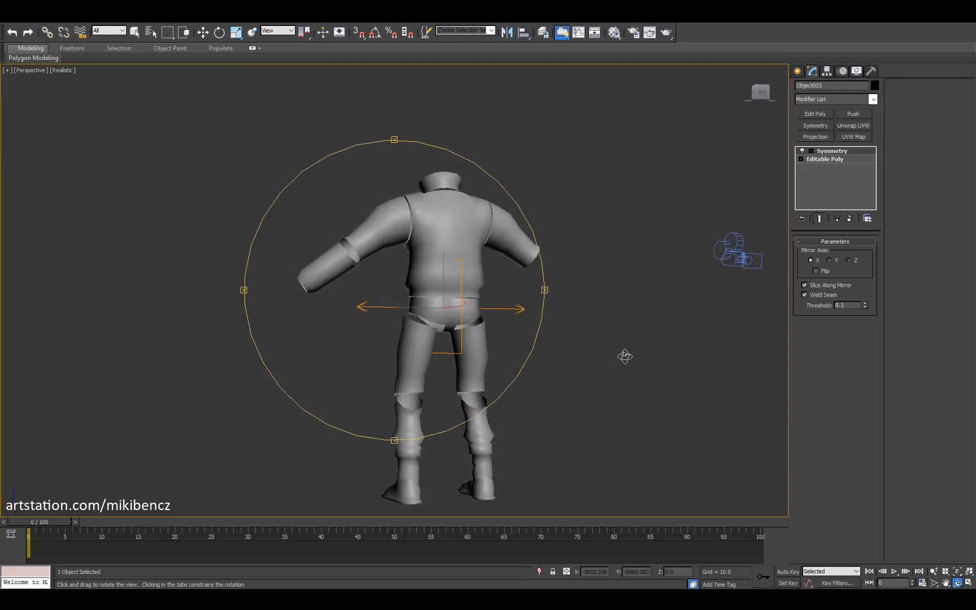
{"action": "middle_click_drag", "start_coordinate": [625, 356], "coordinate": [361, 338], "text": "alt"}
{"action": "scroll", "coordinate": [449, 343], "scroll_direction": "up", "scroll_amount": 3}
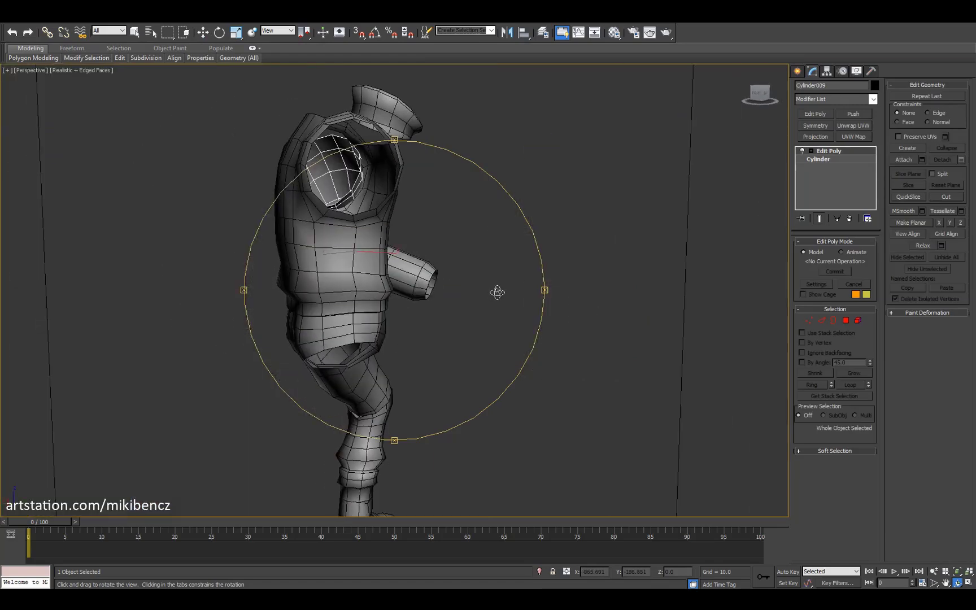
{"action": "middle_click_drag", "start_coordinate": [497, 292], "coordinate": [236, 318], "text": "alt"}
{"action": "scroll", "coordinate": [236, 318], "scroll_direction": "down", "scroll_amount": 3}
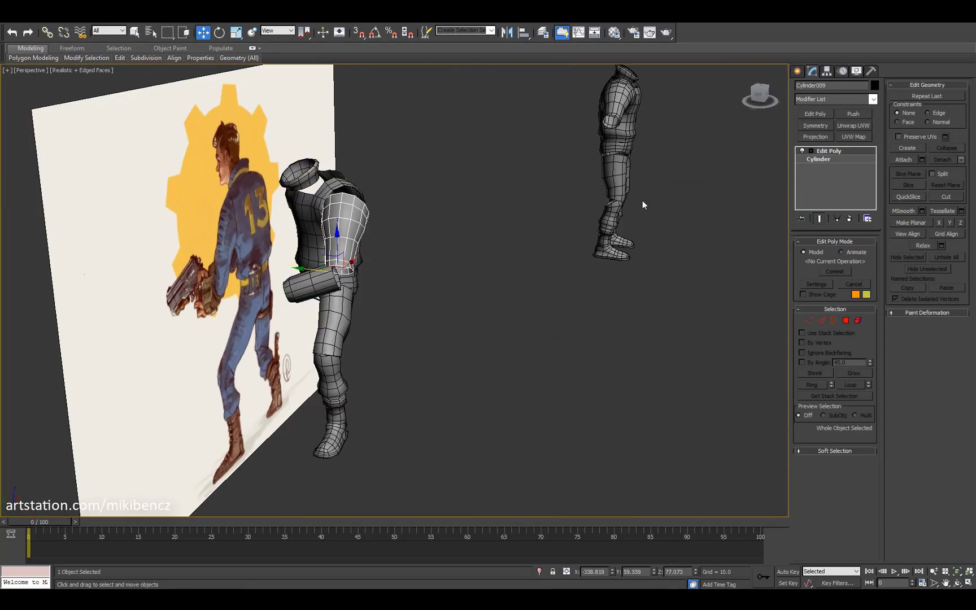
{"action": "left_click", "coordinate": [299, 170]}
{"action": "middle_click_drag", "start_coordinate": [338, 237], "coordinate": [411, 294], "text": "alt"}
{"action": "scroll", "coordinate": [366, 268], "scroll_direction": "up", "scroll_amount": 3}
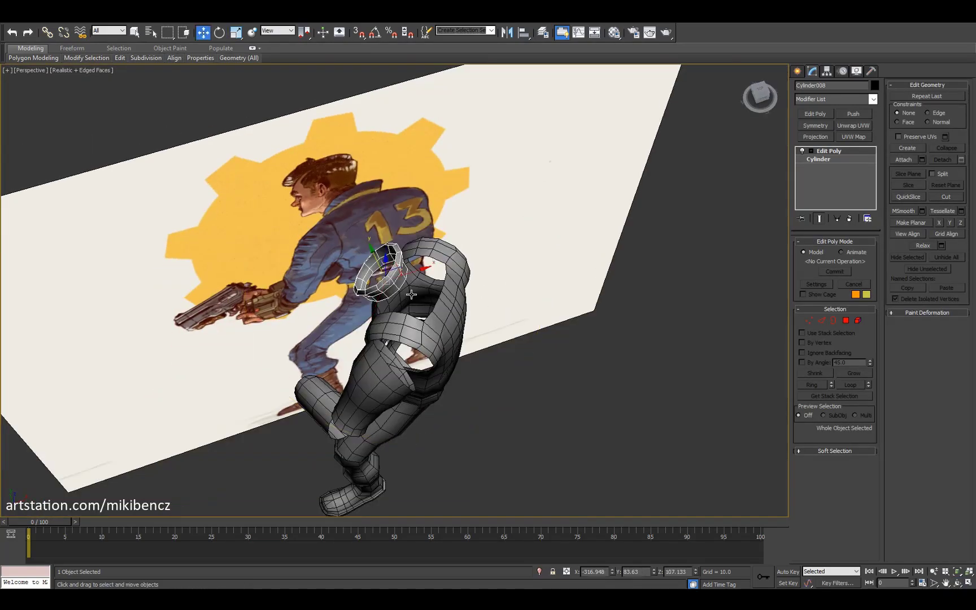
{"action": "scroll", "coordinate": [411, 294], "scroll_direction": "down", "scroll_amount": 3}
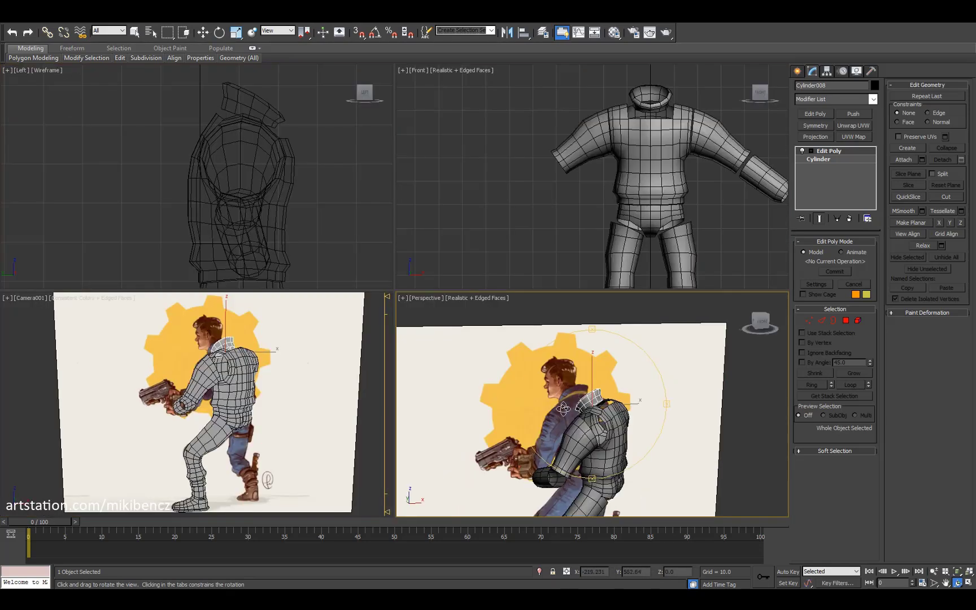
Step: Move the straight figure's collar slightly forward above the torso
{"action": "scroll", "coordinate": [593, 404], "scroll_direction": "down", "scroll_amount": 5}
{"action": "scroll", "coordinate": [616, 395], "scroll_direction": "up", "scroll_amount": 5}
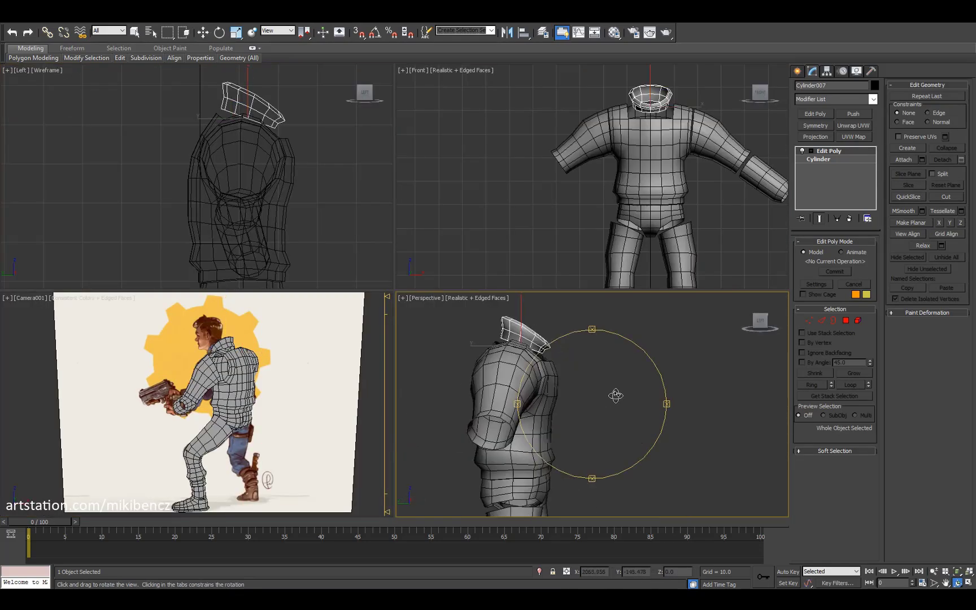
{"action": "left_click_drag", "start_coordinate": [616, 395], "coordinate": [559, 402]}
{"action": "scroll", "coordinate": [602, 443], "scroll_direction": "down", "scroll_amount": 3}
{"action": "key", "text": "w"}
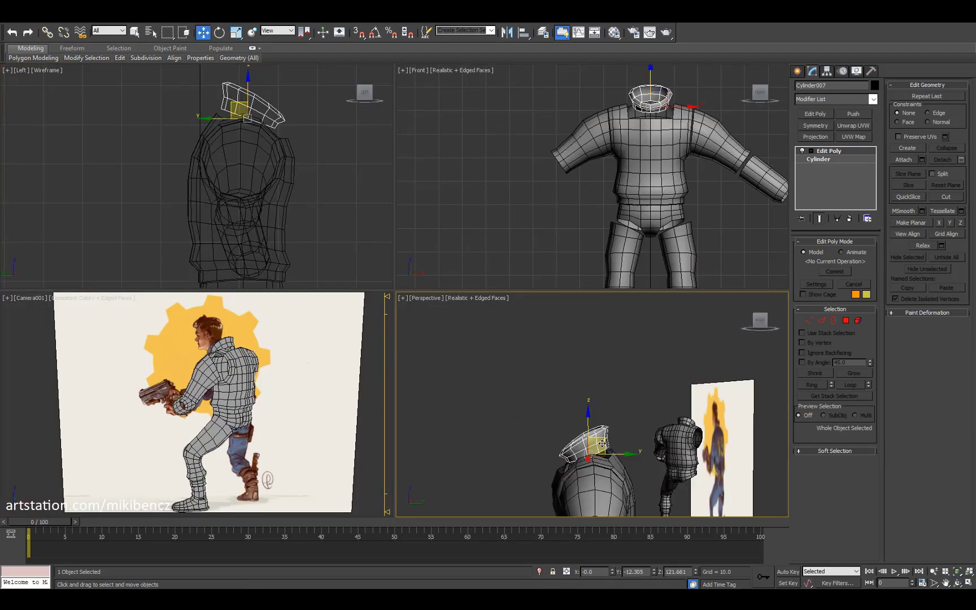
{"action": "left_click_drag", "start_coordinate": [583, 468], "coordinate": [661, 429]}
{"action": "key", "text": "w"}
{"action": "left_click", "coordinate": [674, 408]}
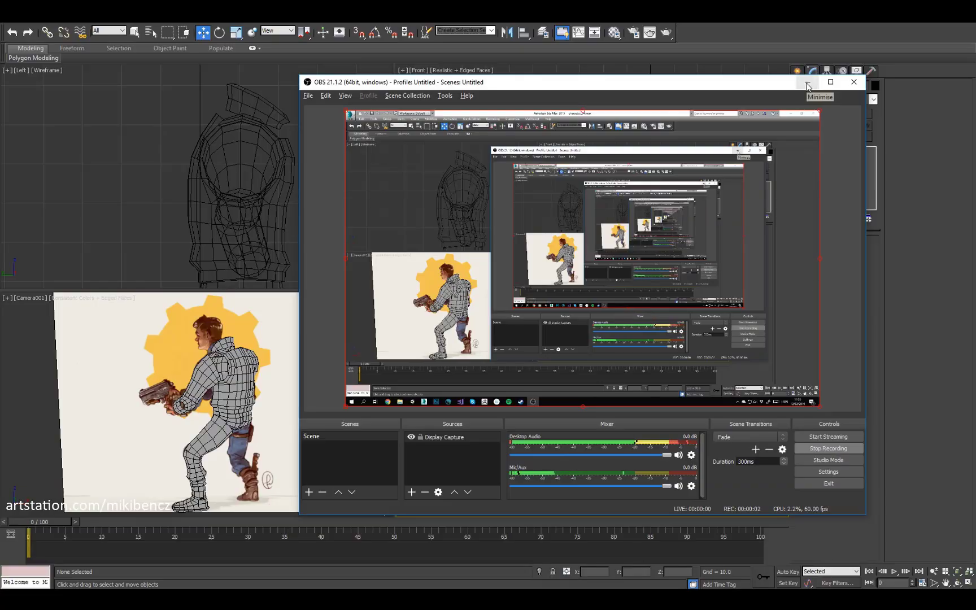
Step: Change the camera view to Front and create a plane above the character illustration
{"action": "left_click", "coordinate": [807, 84]}
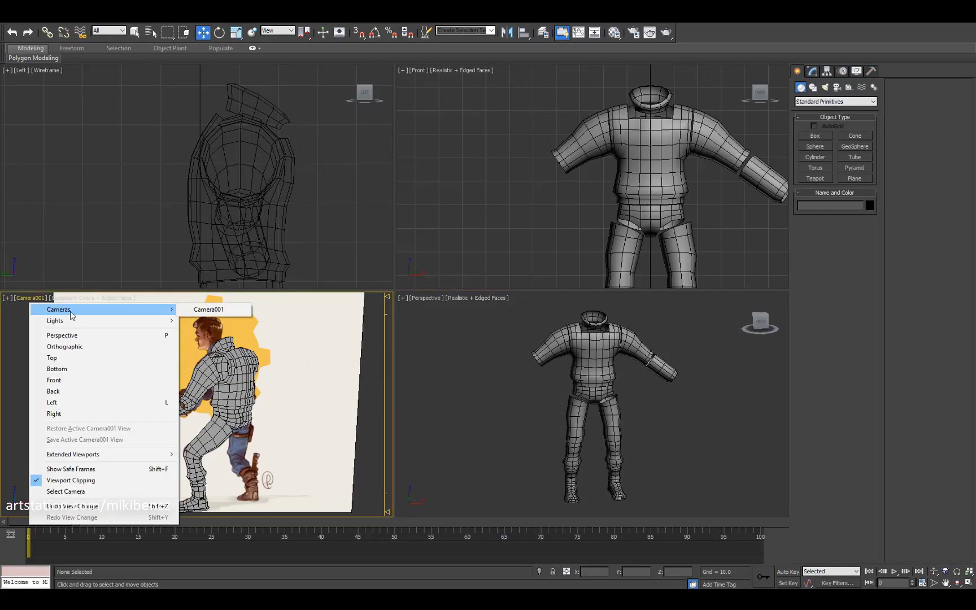
{"action": "left_click", "coordinate": [57, 379]}
{"action": "right_click", "coordinate": [217, 418]}
Step: Apply a new material to the plane with weapon.psd as its diffuse bitmap and show the texture in the view
{"action": "key", "text": "m"}
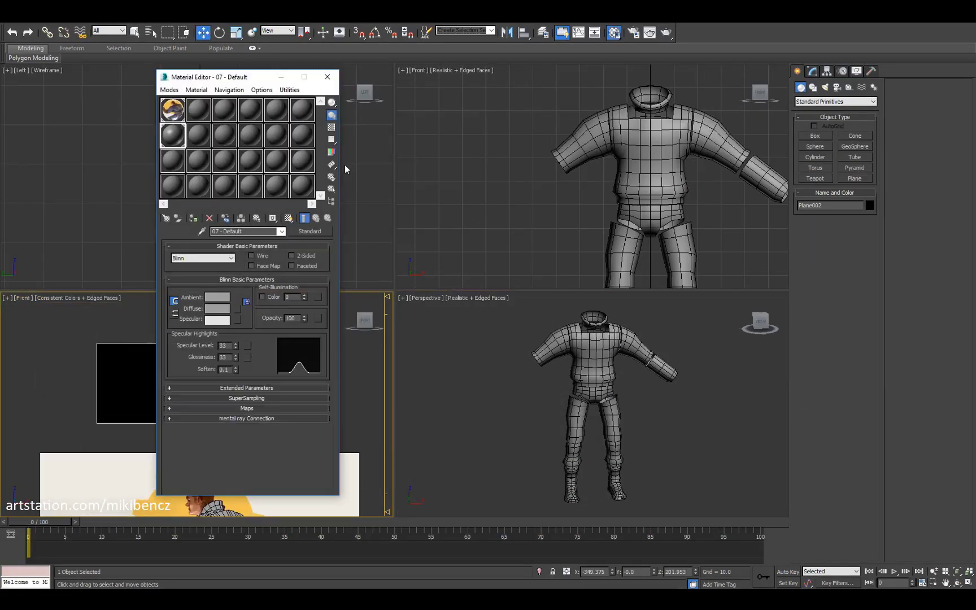
{"action": "left_click", "coordinate": [247, 286]}
{"action": "double_click", "coordinate": [441, 187]}
{"action": "double_click", "coordinate": [301, 158]}
{"action": "left_click", "coordinate": [146, 249]}
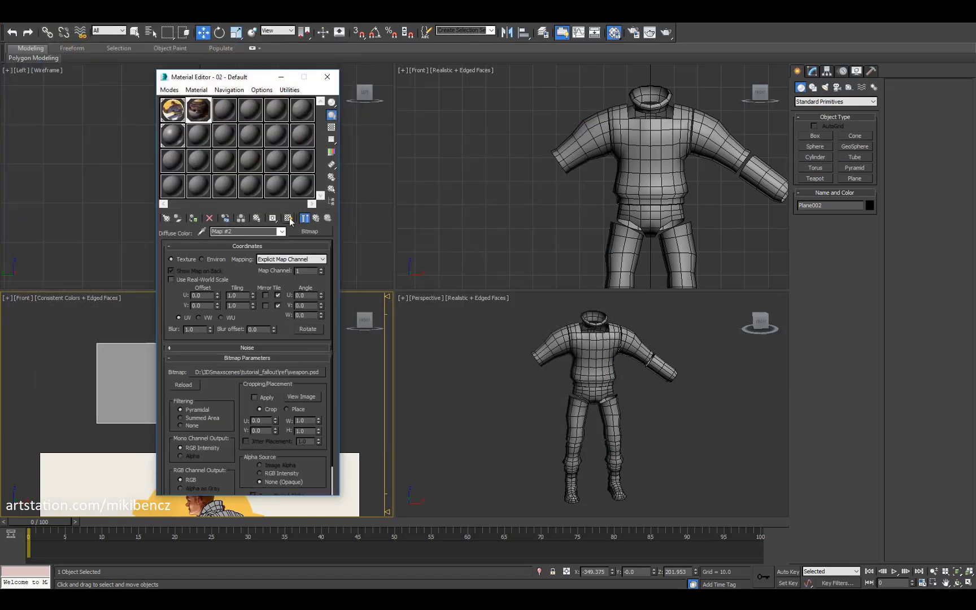
{"action": "left_click", "coordinate": [288, 219]}
{"action": "left_click", "coordinate": [322, 75]}
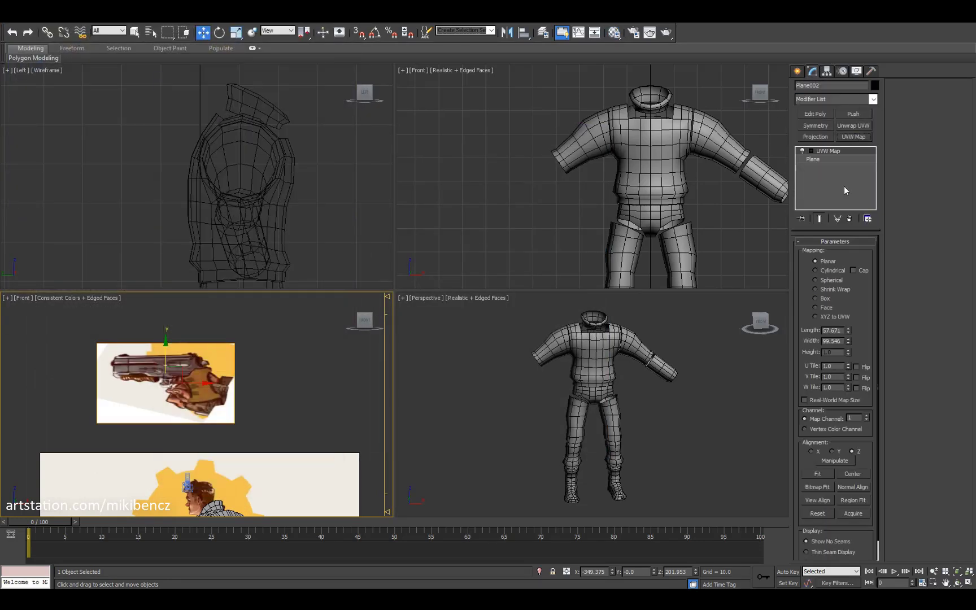
Step: Fit the plane's UVW mapping to the proportions of weapon.psd and convert the plane to an Editable Poly
{"action": "double_click", "coordinate": [330, 168]}
{"action": "left_click", "coordinate": [170, 247]}
{"action": "right_click", "coordinate": [826, 158]}
{"action": "left_click", "coordinate": [864, 316]}
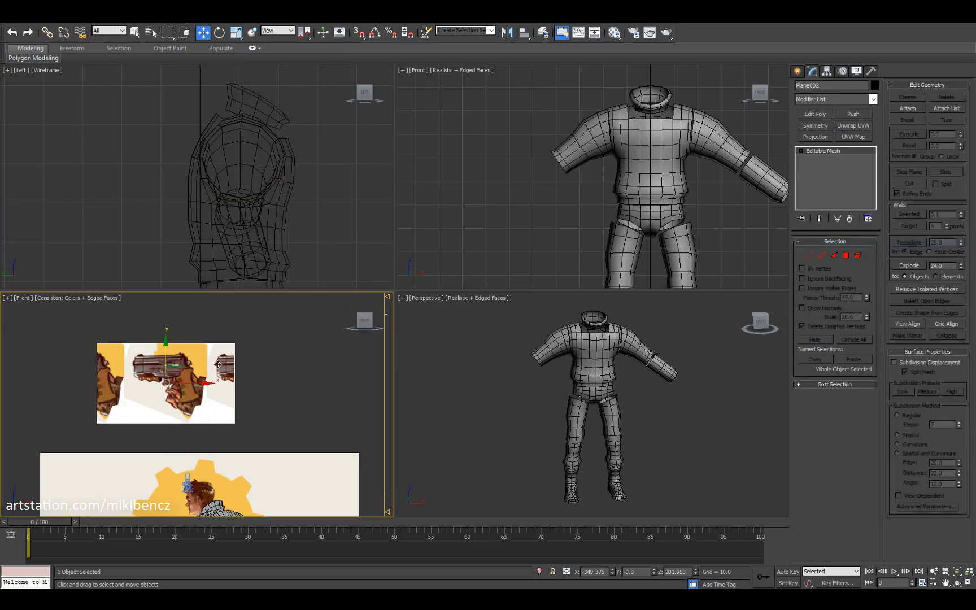
{"action": "right_click", "coordinate": [217, 364]}
{"action": "left_click", "coordinate": [334, 463]}
Step: Move the plane's side edges with Preserve UVs enabled to crop the repeated texture to a single pistol image
{"action": "key", "text": "2"}
{"action": "key", "text": "z"}
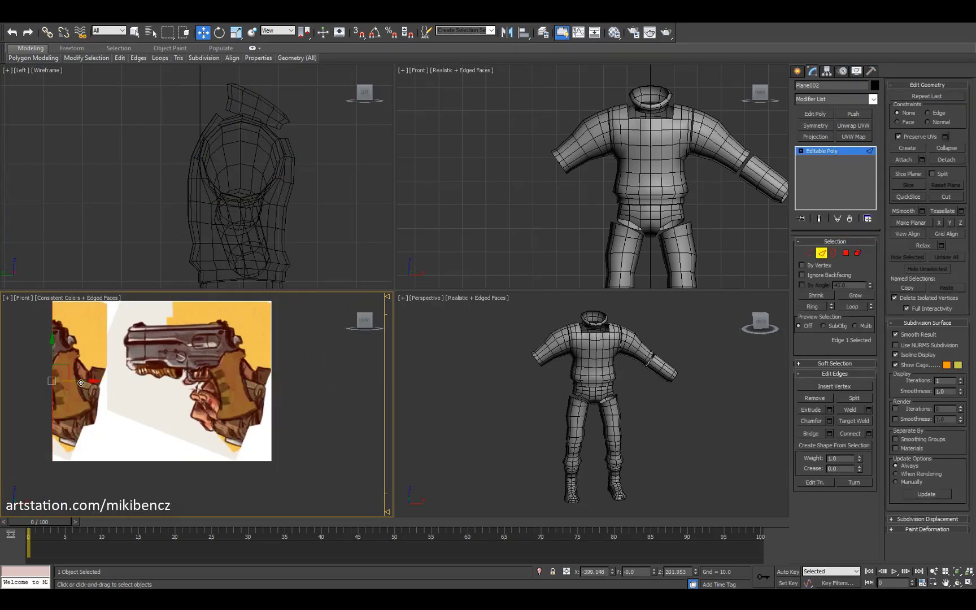
{"action": "left_click", "coordinate": [822, 253]}
{"action": "left_click", "coordinate": [277, 382]}
{"action": "scroll", "coordinate": [197, 371], "scroll_direction": "up", "scroll_amount": 2}
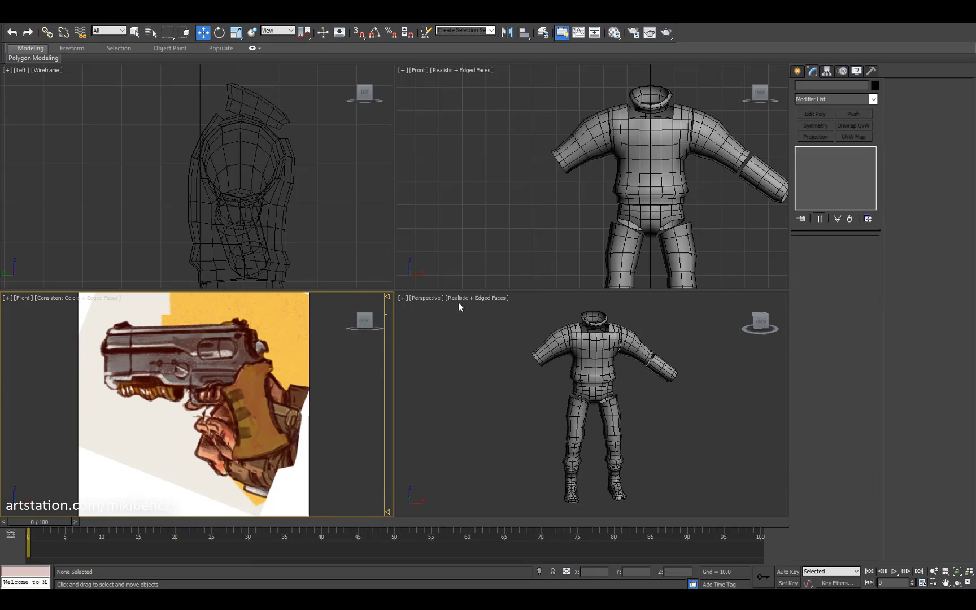
Step: Create an eight-sided cylinder about 2.4 in radius and 6.3 in height over the pistol slide, and move the reference plane behind it
{"action": "left_click", "coordinate": [815, 157]}
{"action": "scroll", "coordinate": [515, 140], "scroll_direction": "up", "scroll_amount": 3}
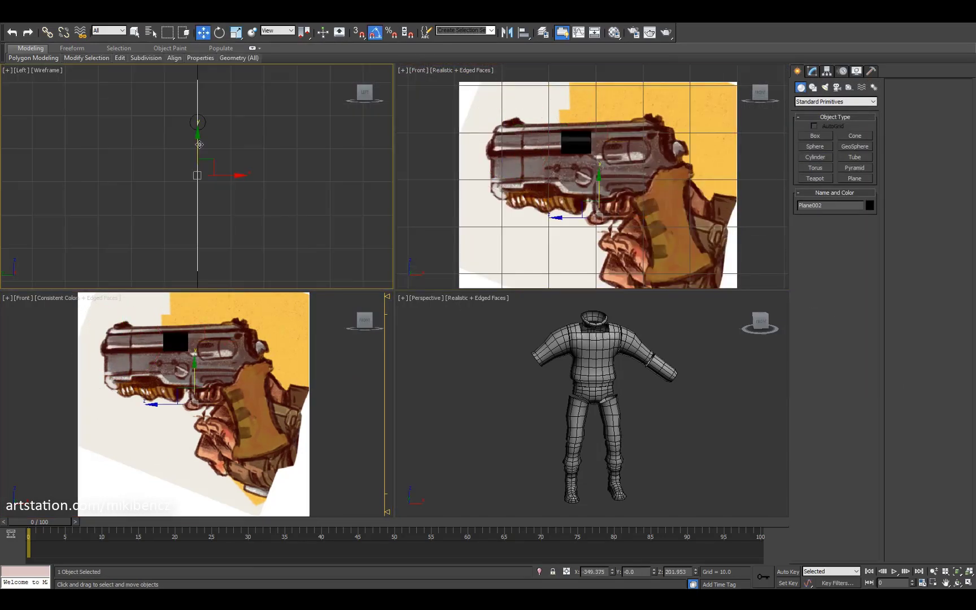
{"action": "left_click", "coordinate": [199, 145]}
{"action": "key", "text": "z"}
{"action": "key", "text": "ctrl+r"}
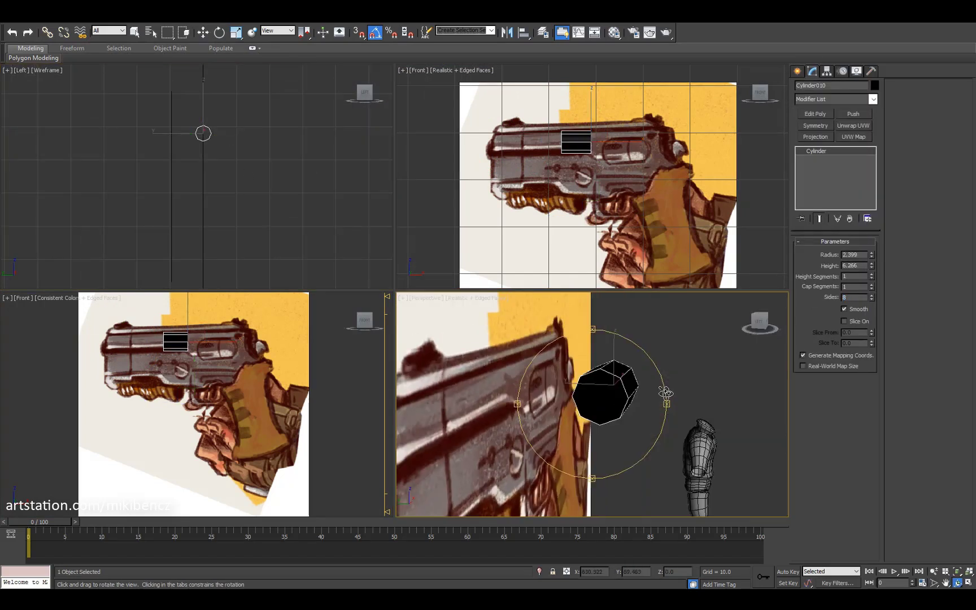
Step: Assign a plain grey material to the cylinder and move it to the rear of the pistol slide
{"action": "key", "text": "m"}
{"action": "key", "text": "m"}
{"action": "mouse_move", "coordinate": [614, 400]}
{"action": "left_mouse_down"}
{"action": "mouse_move", "coordinate": [587, 395]}
{"action": "mouse_move", "coordinate": [599, 398]}
{"action": "left_mouse_up"}
{"action": "key", "text": "w"}
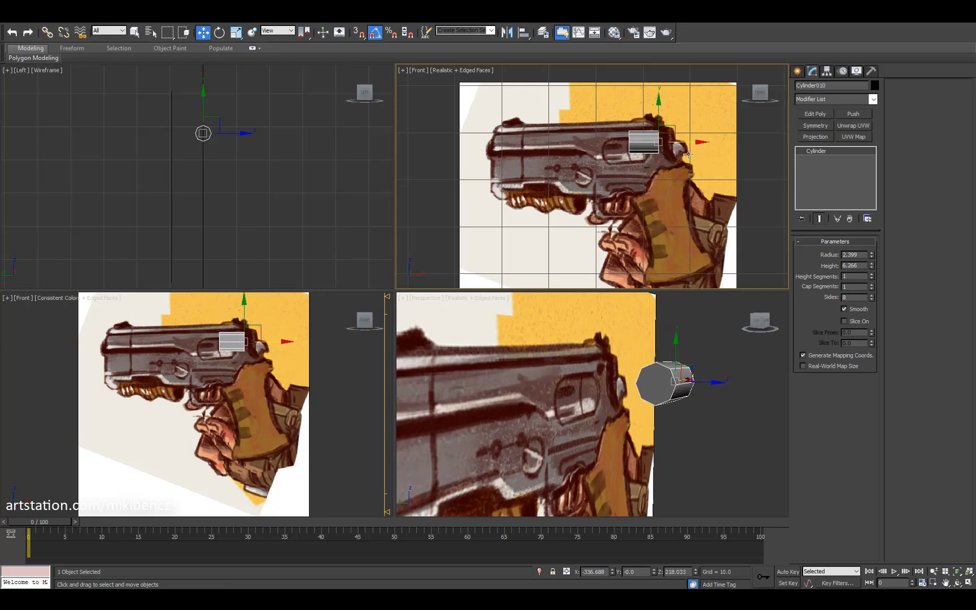
Step: Convert the cylinder to an Editable Poly and delete its end caps and one lengthwise half
{"action": "key", "text": "4"}
{"action": "left_click_drag", "start_coordinate": [152, 106], "coordinate": [170, 161]}
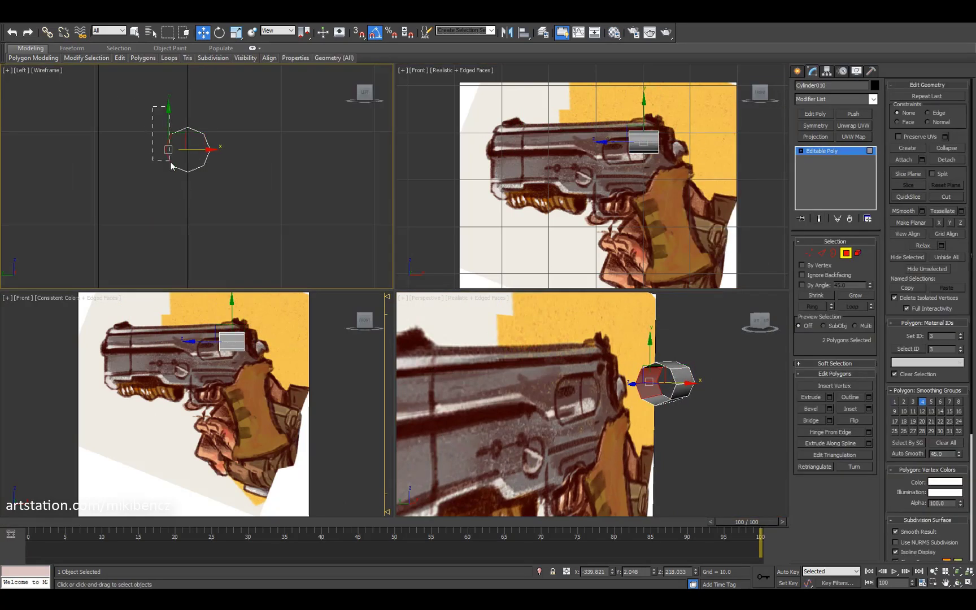
{"action": "key", "text": "2"}
{"action": "left_click", "coordinate": [641, 141]}
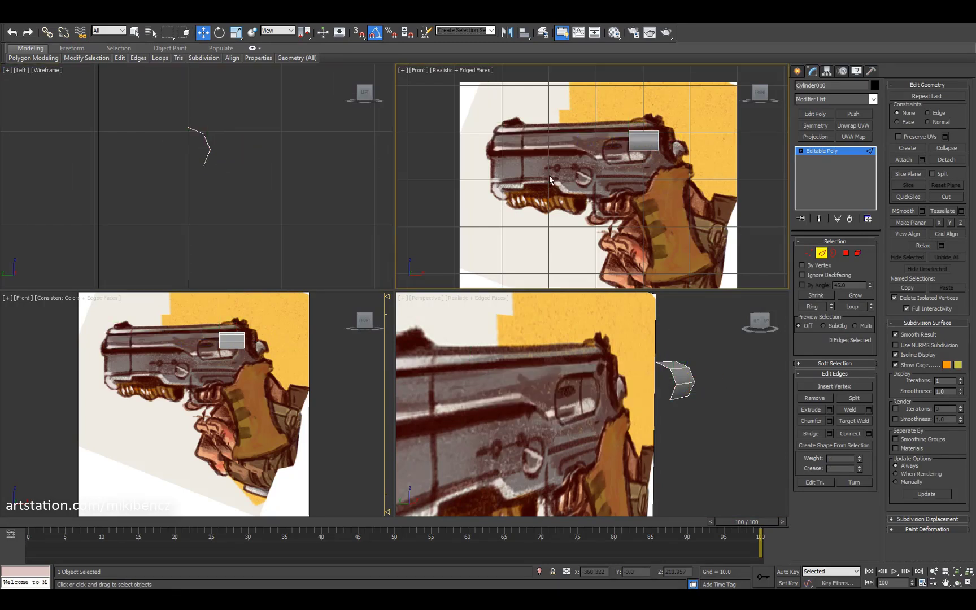
Step: Extend the half cylinder's front edges forward along the pistol slide to just past the muzzle
{"action": "left_click_drag", "start_coordinate": [660, 143], "coordinate": [512, 134], "text": "shift"}
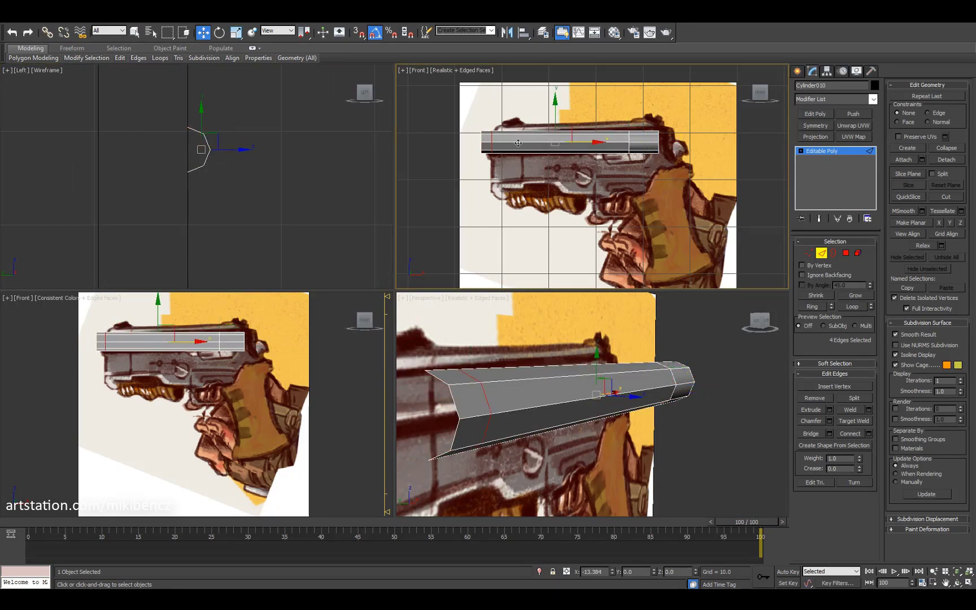
{"action": "left_click", "coordinate": [557, 125]}
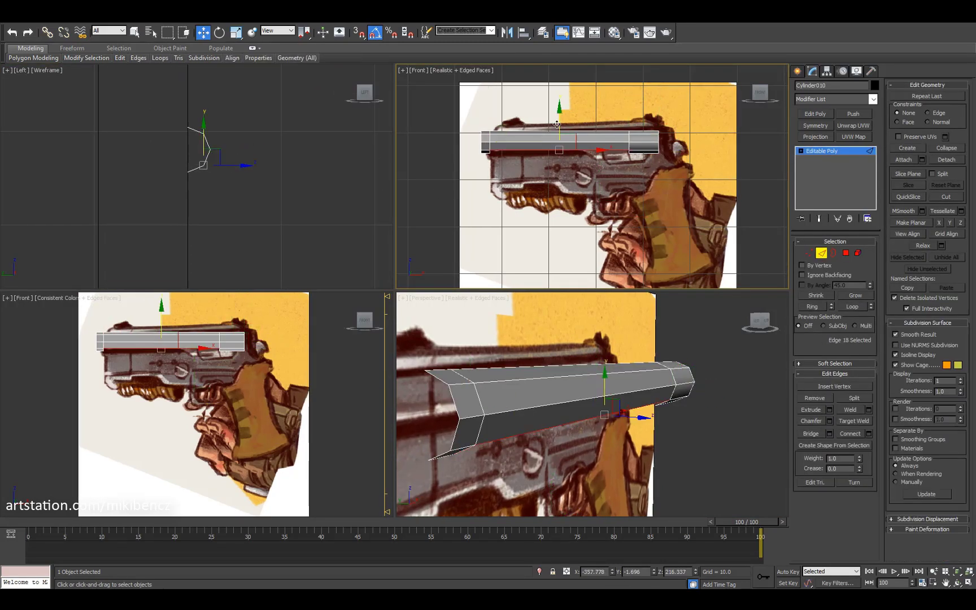
{"action": "middle_click_drag", "start_coordinate": [568, 345], "coordinate": [572, 371], "text": "alt"}
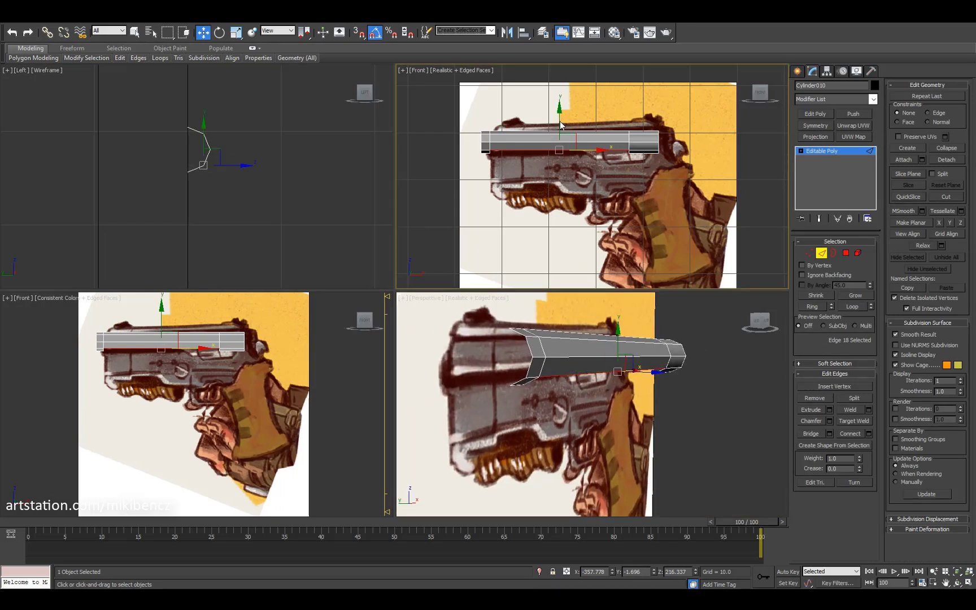
Step: Separate the rear section of the half cylinder from the slide and fit it over the ejection port
{"action": "right_click", "coordinate": [618, 118]}
{"action": "key", "text": "1"}
{"action": "key", "text": "w"}
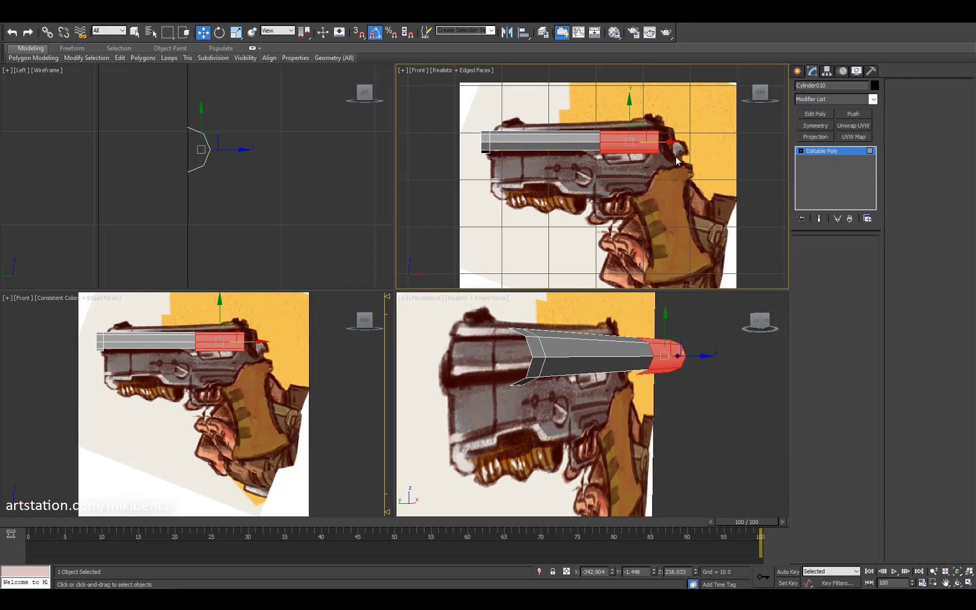
{"action": "left_click_drag", "start_coordinate": [597, 127], "coordinate": [651, 143]}
{"action": "left_click_drag", "start_coordinate": [627, 172], "coordinate": [664, 190], "text": "shift"}
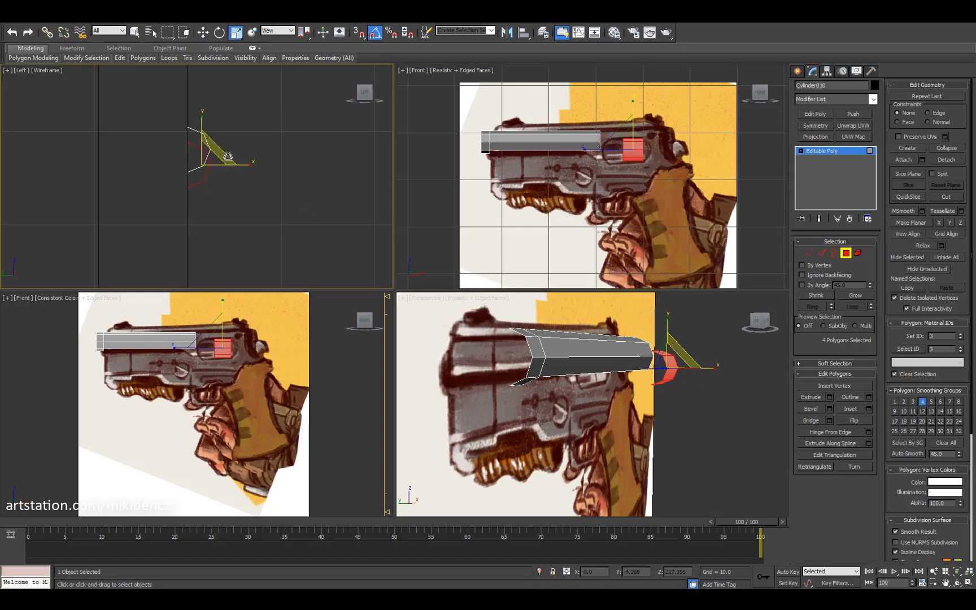
Step: Select the ejection port piece as an element and offset it sideways, slightly outside the slide's surface
{"action": "scroll", "coordinate": [666, 392], "scroll_direction": "up", "scroll_amount": 2}
{"action": "key", "text": "2"}
{"action": "left_click", "coordinate": [637, 152]}
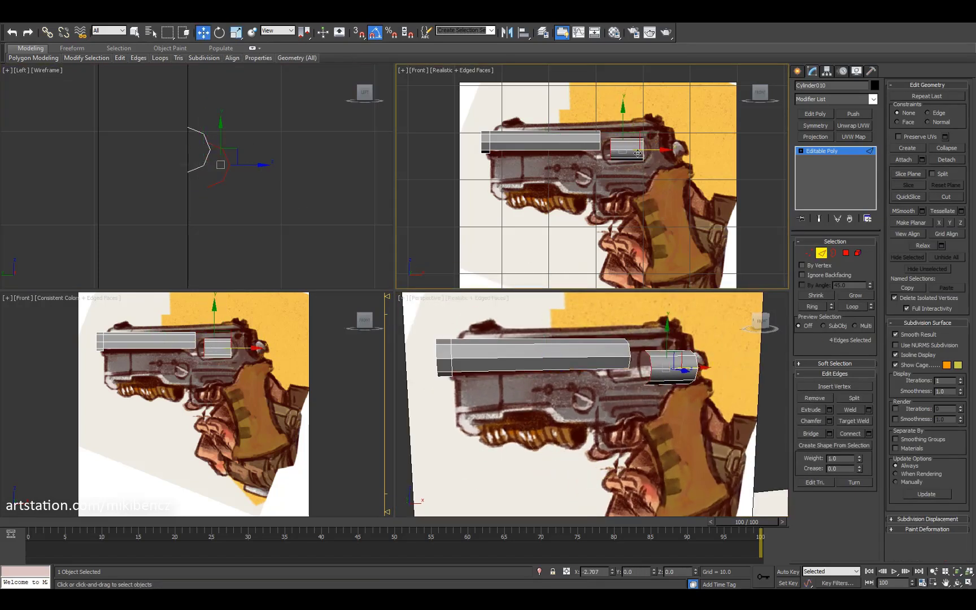
{"action": "middle_click_drag", "start_coordinate": [644, 395], "coordinate": [694, 374], "text": "alt"}
{"action": "key", "text": "5"}
{"action": "key", "text": "r"}
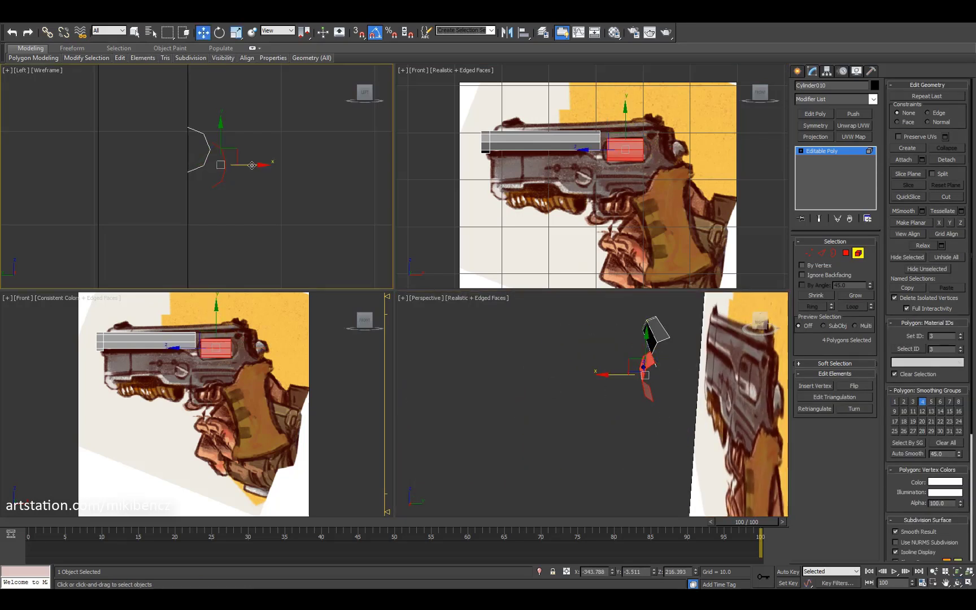
{"action": "key", "text": "shift+z"}
Step: Extend the slide's lower lengthwise edge straight down to form the flat side wall of the pistol
{"action": "key", "text": "2"}
{"action": "left_click", "coordinate": [551, 151]}
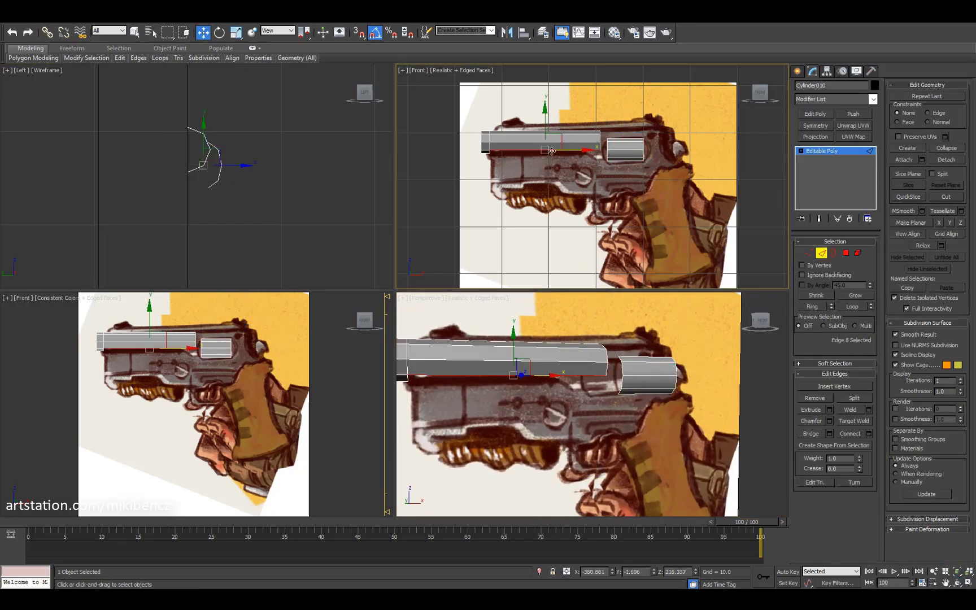
{"action": "left_click_drag", "start_coordinate": [546, 132], "coordinate": [544, 149]}
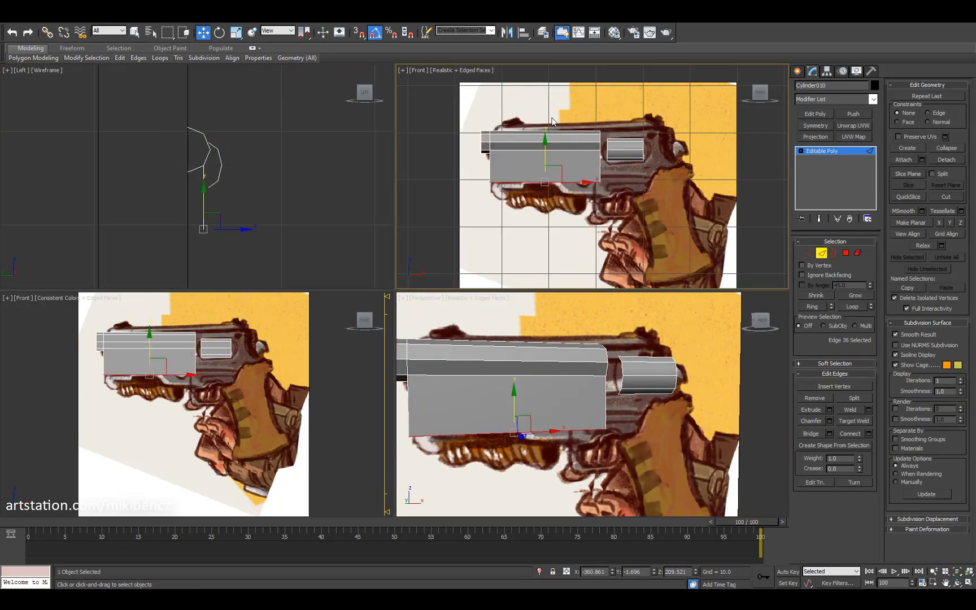
{"action": "left_click", "coordinate": [571, 372]}
{"action": "middle_click_drag", "start_coordinate": [570, 373], "coordinate": [591, 393], "text": "alt"}
Step: Raise a narrow rail along the slide's top edge, up to the top line of the pistol reference
{"action": "key", "text": "4"}
{"action": "left_click", "coordinate": [532, 373]}
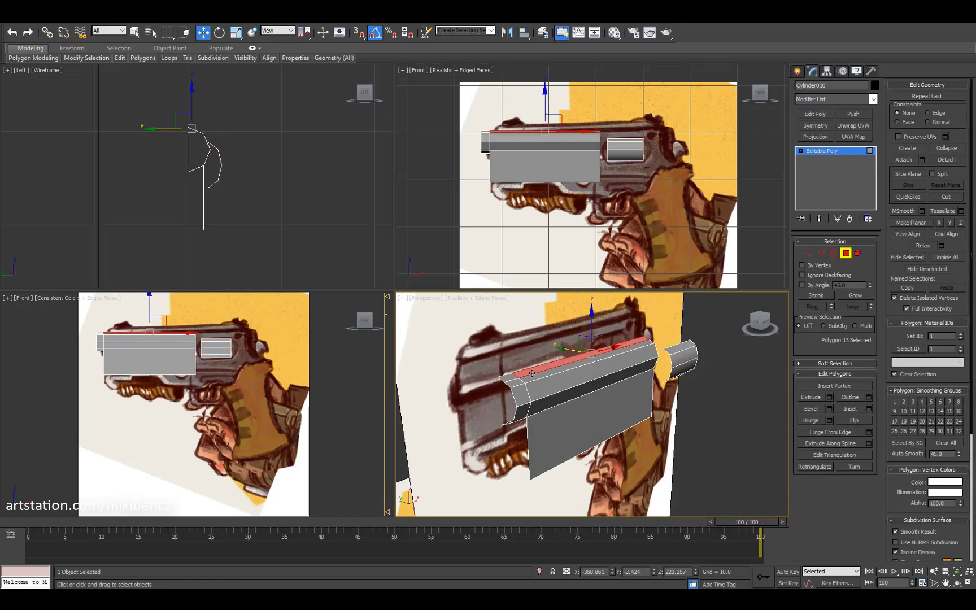
{"action": "key", "text": "2"}
{"action": "left_click", "coordinate": [515, 376]}
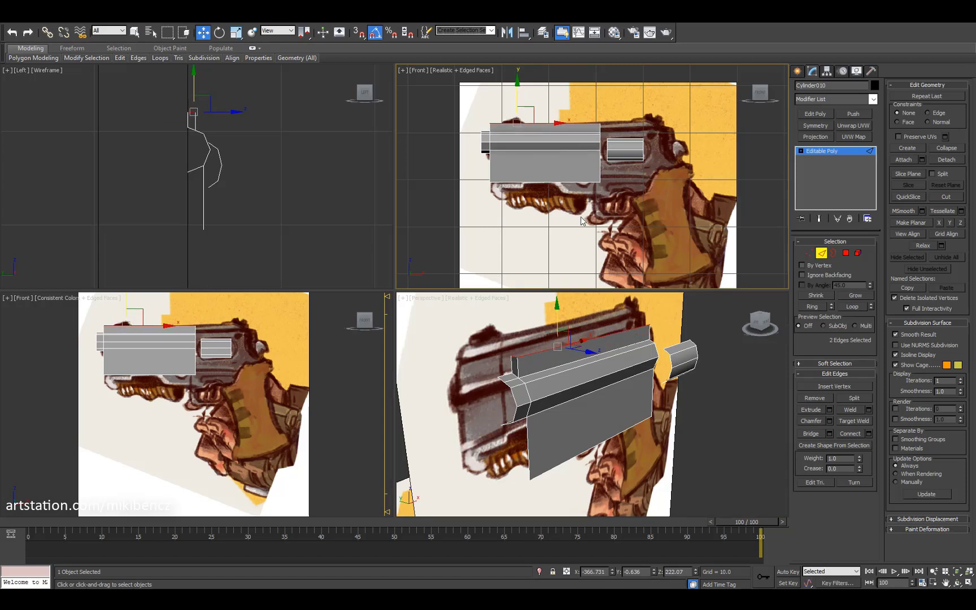
Step: Extend the rear edges of the top rail backward past the ejection port to the rear of the slide
{"action": "middle_click_drag", "start_coordinate": [600, 151], "coordinate": [585, 155]}
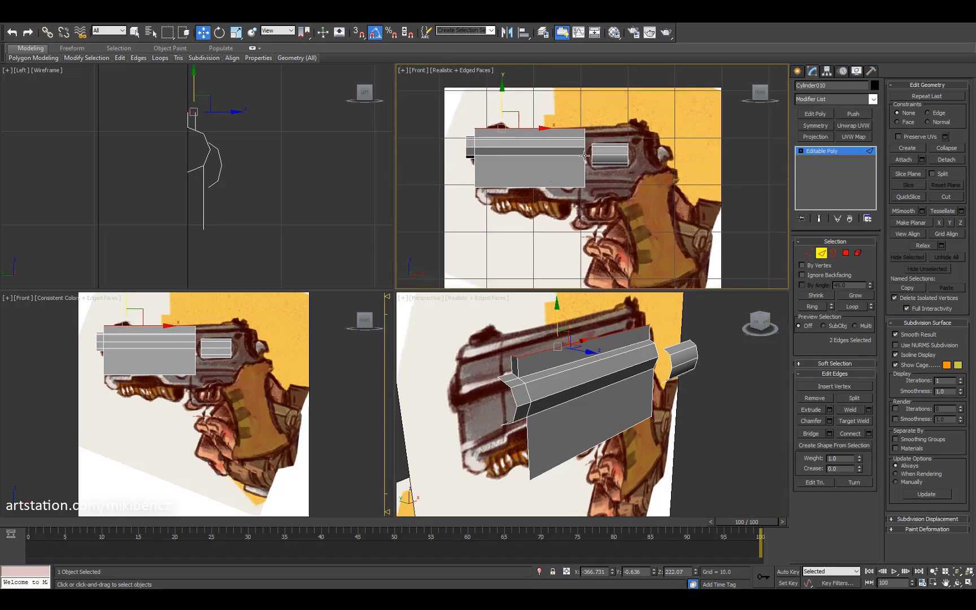
{"action": "scroll", "coordinate": [659, 323], "scroll_direction": "up", "scroll_amount": 5}
{"action": "left_click", "coordinate": [610, 135]}
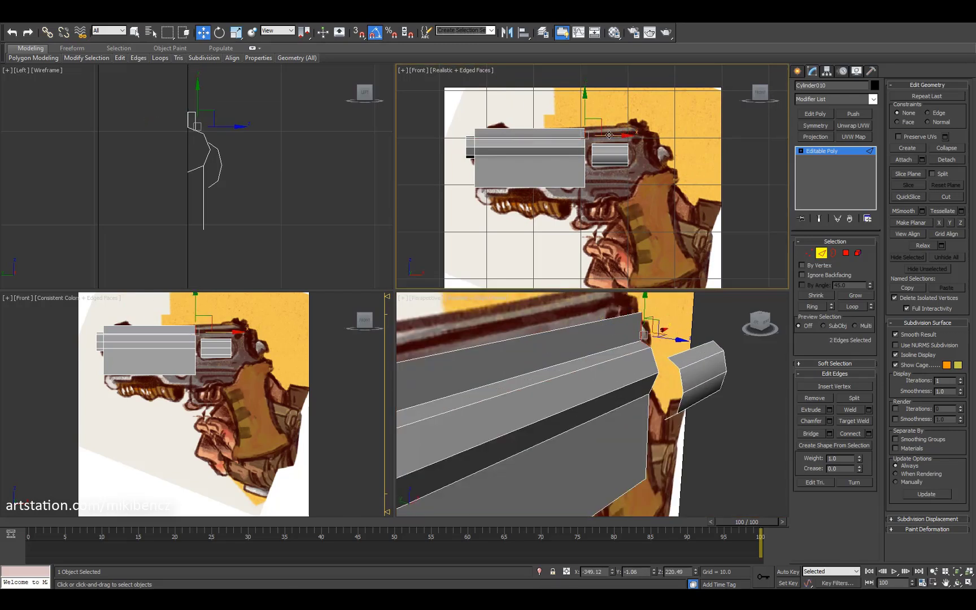
{"action": "mouse_move", "coordinate": [627, 369]}
{"action": "middle_mouse_down", "text": "alt"}
{"action": "mouse_move", "coordinate": [562, 370]}
{"action": "mouse_move", "coordinate": [571, 384]}
{"action": "mouse_move", "coordinate": [623, 370]}
{"action": "middle_mouse_up", "text": "alt"}
{"action": "scroll", "coordinate": [562, 372], "scroll_direction": "down", "scroll_amount": 5}
{"action": "scroll", "coordinate": [623, 370], "scroll_direction": "up", "scroll_amount": 5}
{"action": "key", "text": "w"}
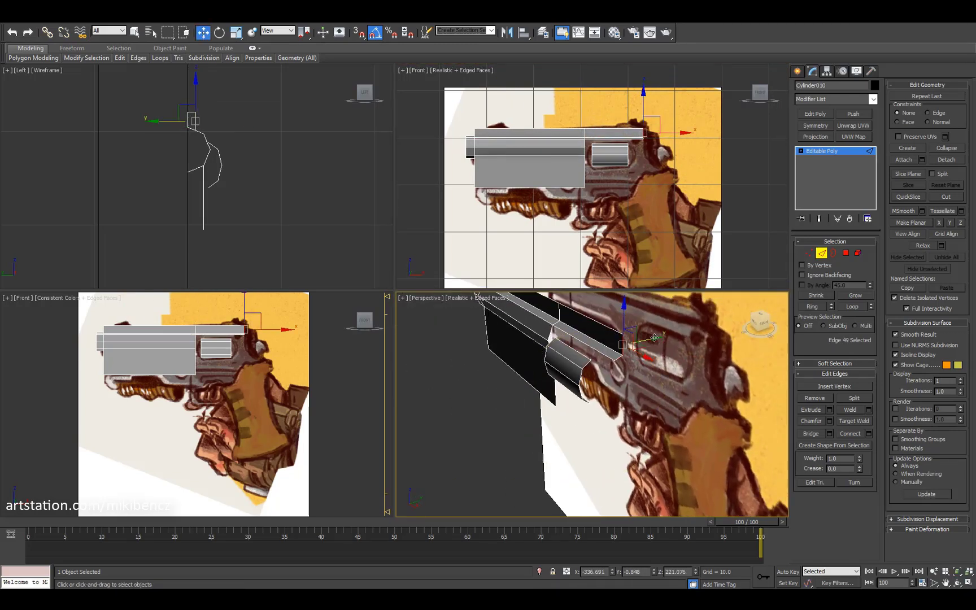
Step: Apply a Symmetry modifier to mirror the half pistol across its centre
{"action": "middle_click_drag", "start_coordinate": [659, 338], "coordinate": [587, 414], "text": "alt"}
{"action": "key", "text": "4"}
{"action": "left_click", "coordinate": [815, 125]}
{"action": "key", "text": "alt+w"}
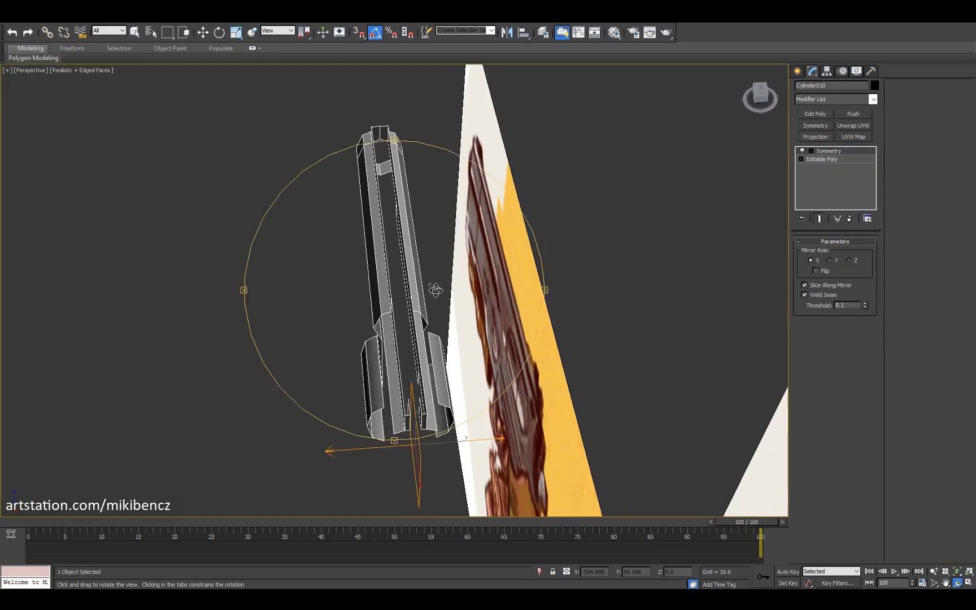
Step: Return to editing the base mesh's edges and extend the rail's rear edge down the back of the slide
{"action": "left_click", "coordinate": [822, 159]}
{"action": "key", "text": "2"}
{"action": "middle_click_drag", "start_coordinate": [429, 316], "coordinate": [565, 362], "text": "alt"}
{"action": "key", "text": "4"}
{"action": "key", "text": "F4"}
{"action": "key", "text": "alt+w"}
{"action": "key", "text": "2"}
{"action": "key", "text": "w"}
{"action": "scroll", "coordinate": [643, 152], "scroll_direction": "up", "scroll_amount": 3}
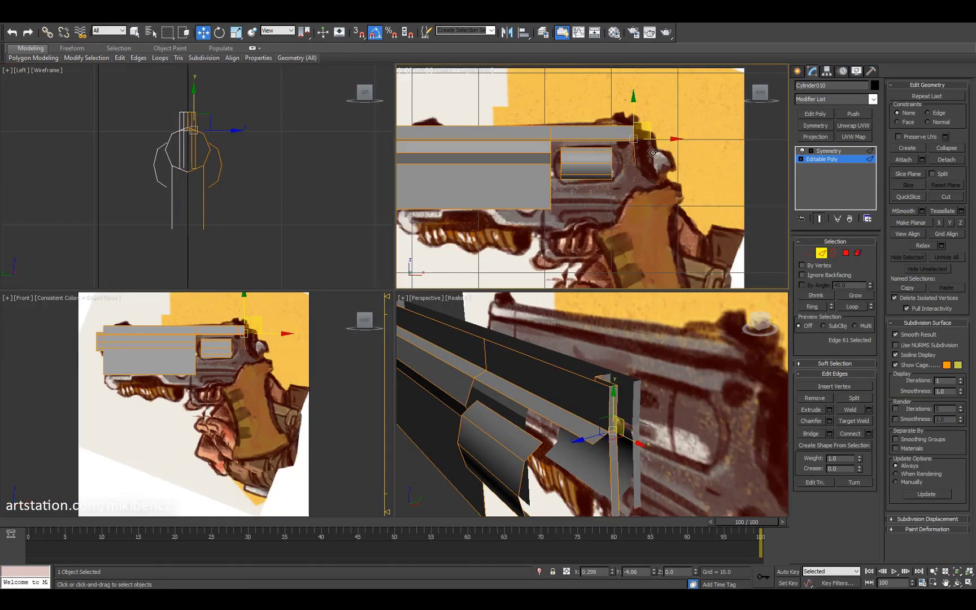
{"action": "left_click_drag", "start_coordinate": [675, 171], "coordinate": [673, 174]}
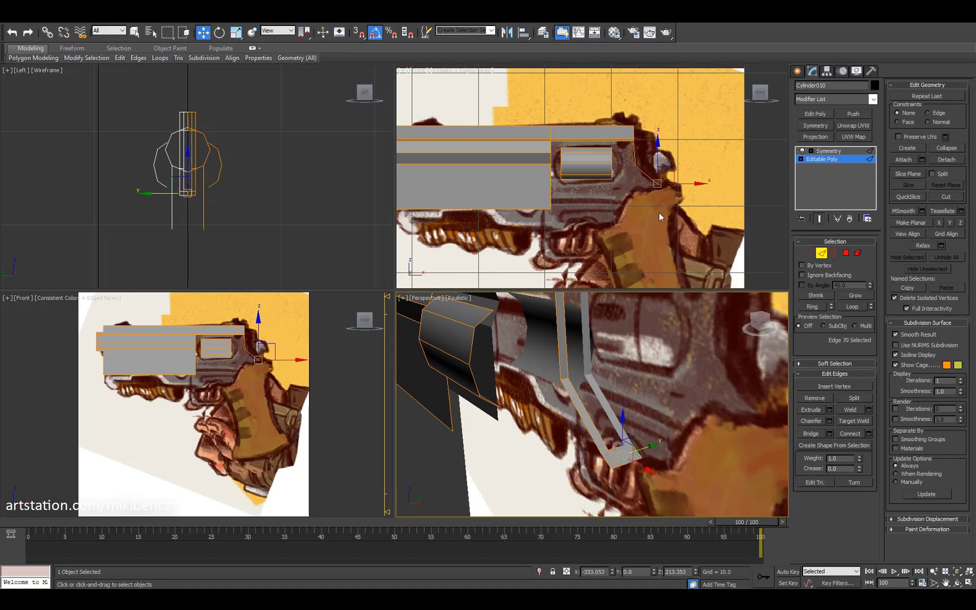
Step: Continue the narrow rear strip around the back corner of the grip, following the reference outline
{"action": "middle_click_drag", "start_coordinate": [564, 395], "coordinate": [621, 384], "text": "alt"}
{"action": "left_click", "coordinate": [658, 182]}
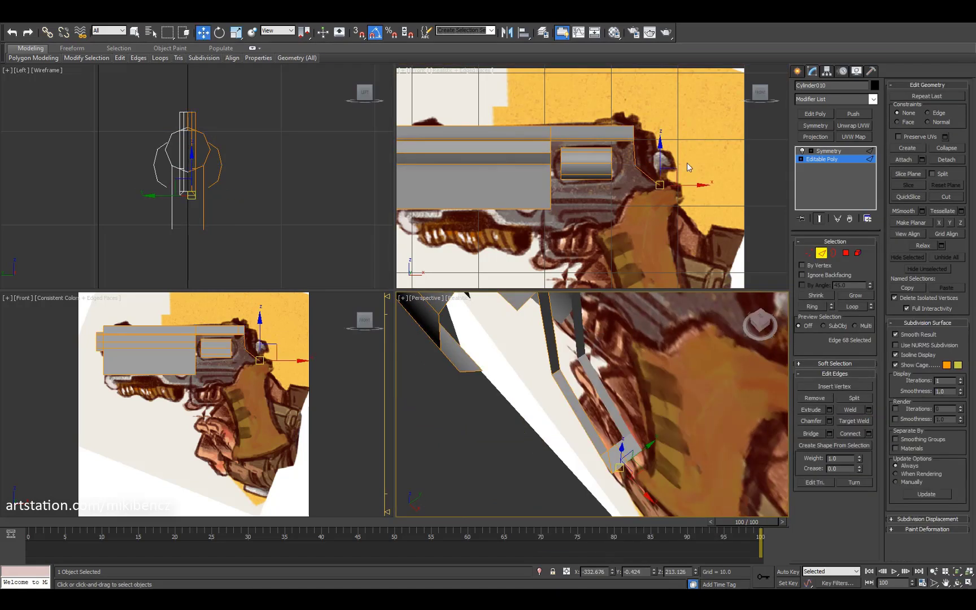
{"action": "scroll", "coordinate": [683, 203], "scroll_direction": "down", "scroll_amount": 3}
{"action": "middle_click_drag", "start_coordinate": [565, 395], "coordinate": [615, 387], "text": "alt"}
{"action": "key", "text": "alt+w"}
Step: Flare the corners of the ejection port piece and extend its end edges outward to form bevelled ends
{"action": "left_click_drag", "start_coordinate": [605, 148], "coordinate": [630, 233]}
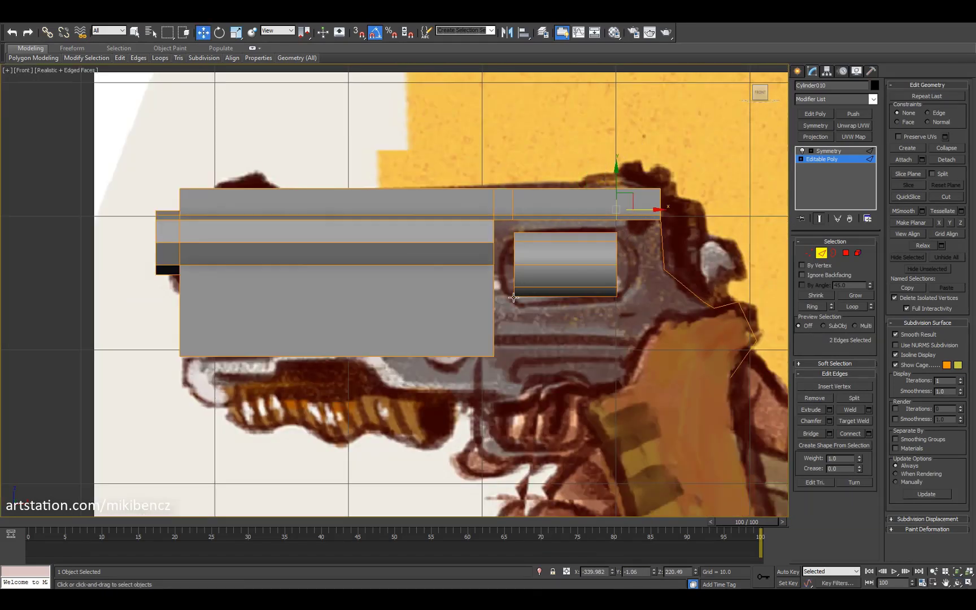
{"action": "key", "text": "1"}
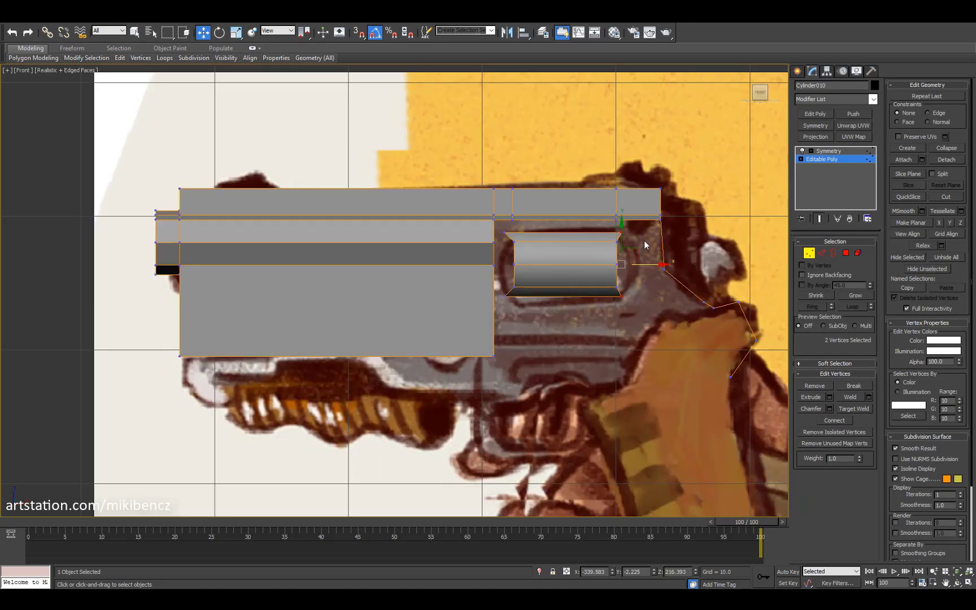
{"action": "key", "text": "2"}
{"action": "left_click", "coordinate": [508, 253]}
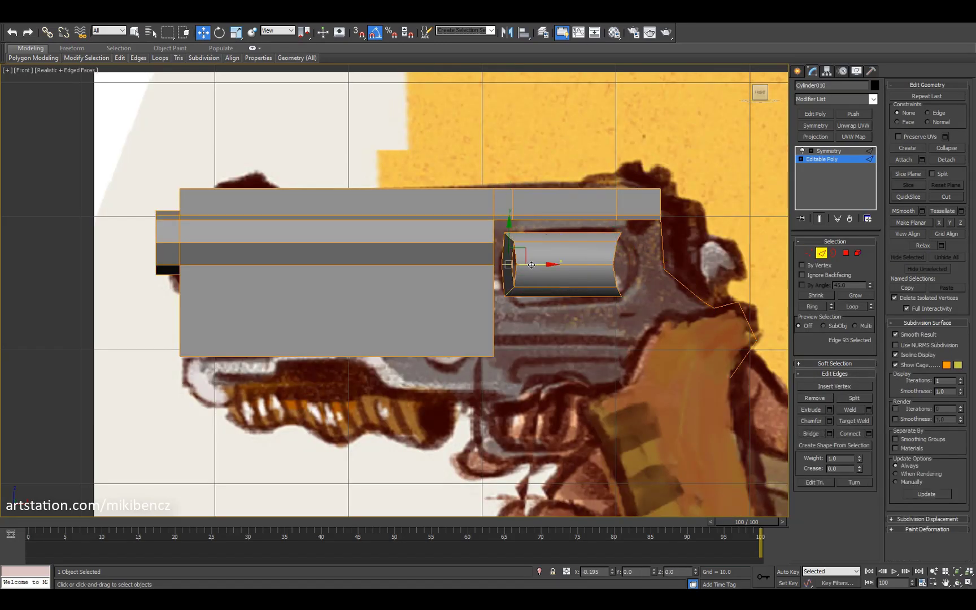
{"action": "left_click", "coordinate": [622, 250]}
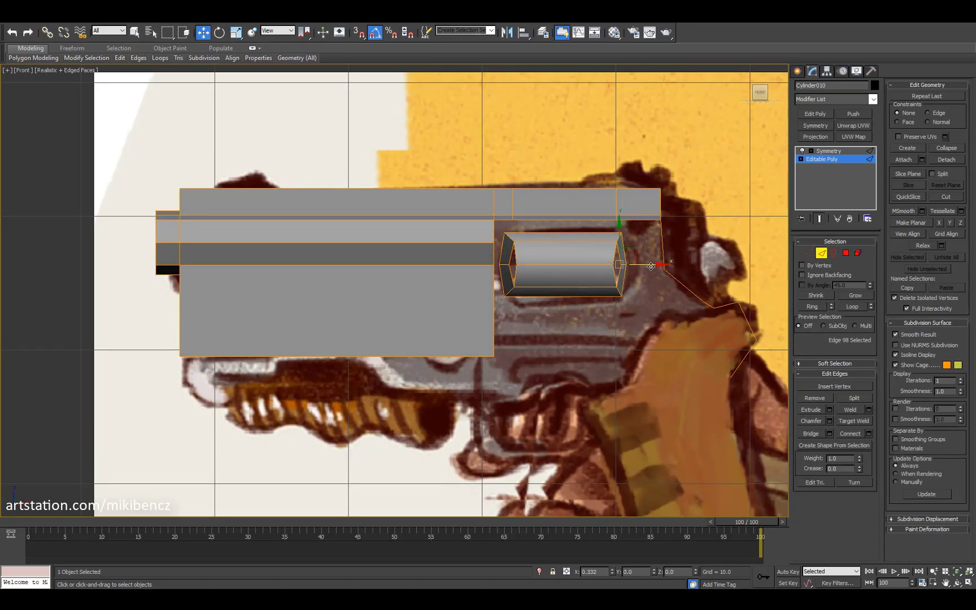
Step: Shape the ejection port's pointed ends and align the top rail's cross edges with the port's corners
{"action": "right_click", "coordinate": [651, 266]}
{"action": "left_click", "coordinate": [650, 285]}
{"action": "left_click_drag", "start_coordinate": [501, 175], "coordinate": [513, 220]}
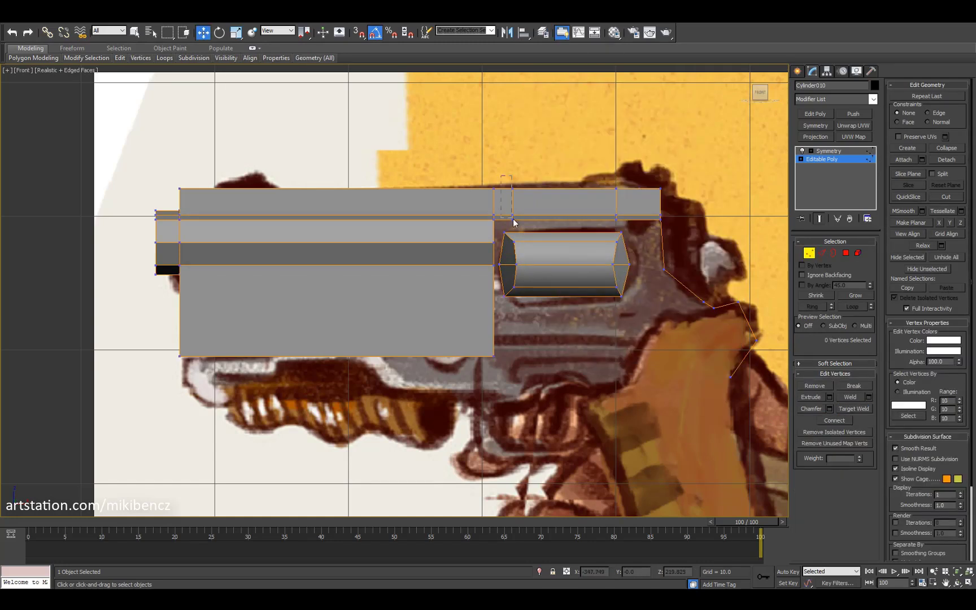
Step: Bridge the rail's lower edge to the top edge of the ejection port piece
{"action": "key", "text": "p"}
{"action": "key", "text": "2"}
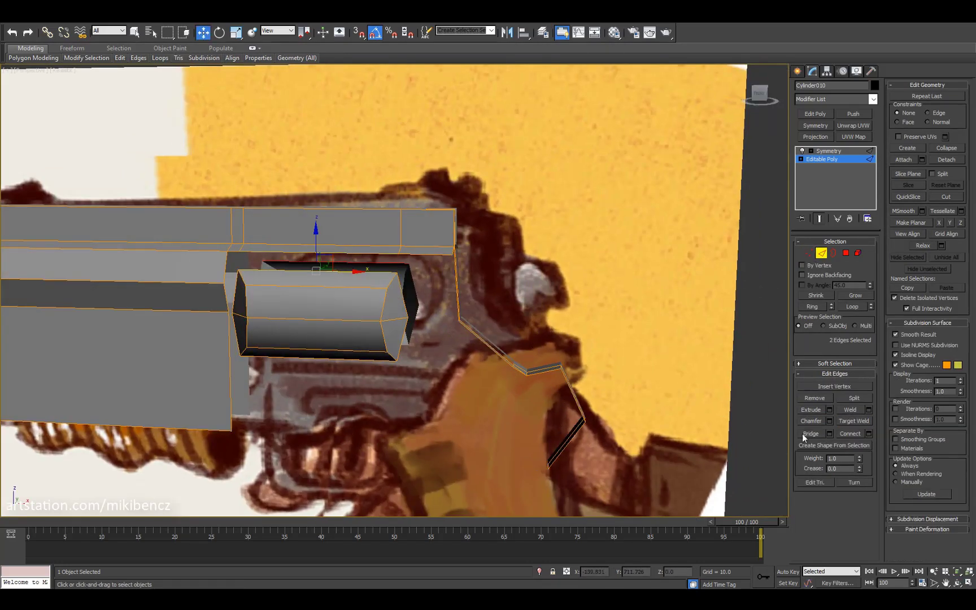
{"action": "middle_click_drag", "start_coordinate": [643, 207], "coordinate": [317, 291], "text": "alt"}
Step: Temporarily hide the pistol mesh to examine the slide details in the reference drawing
{"action": "key", "text": "w"}
{"action": "key", "text": "f"}
{"action": "key", "text": "alt+h"}
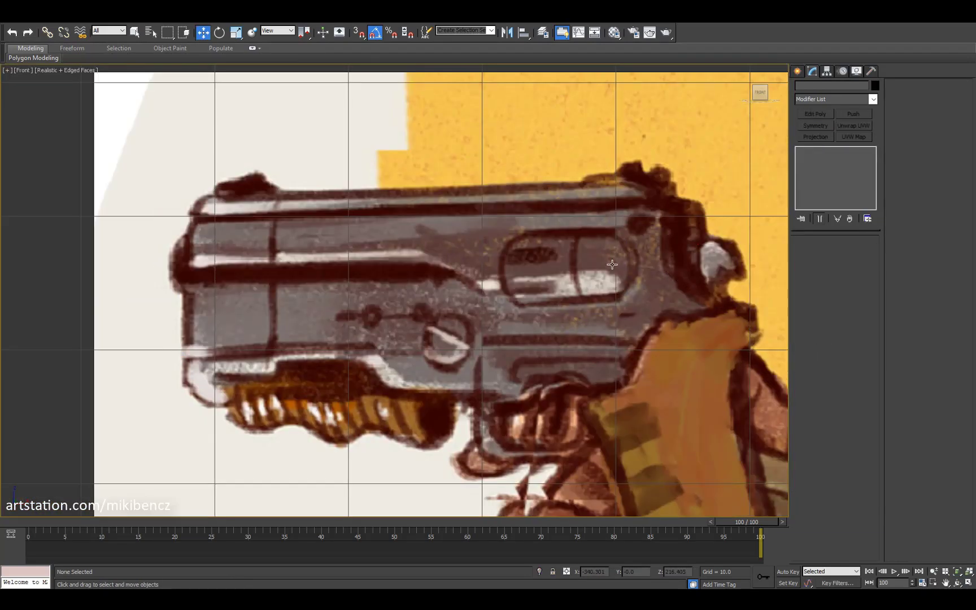
{"action": "key", "text": "ctrl+z"}
{"action": "key", "text": "ctrl+y"}
{"action": "key", "text": "ctrl+z"}
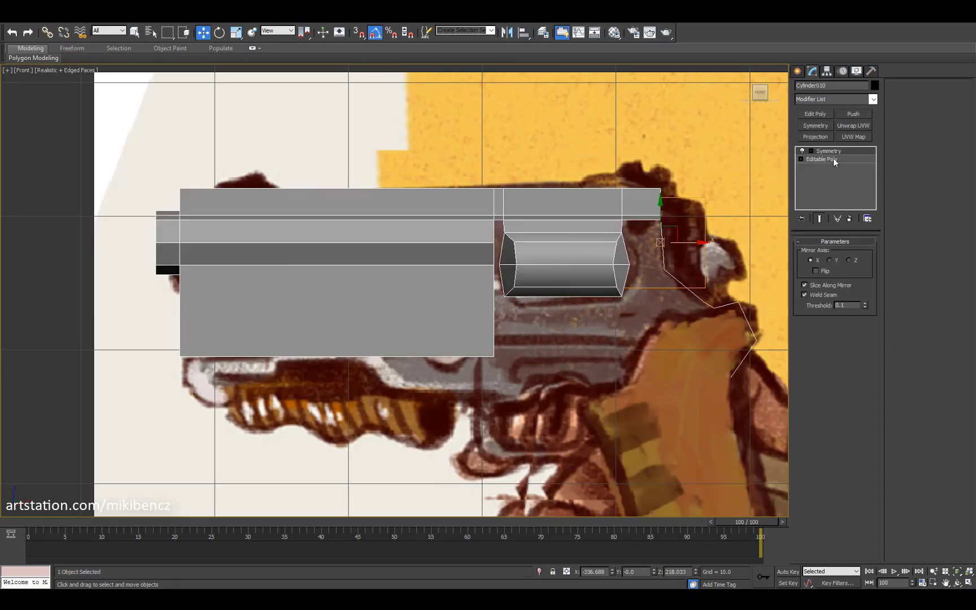
Step: Bridge the gap between the slide's rear edge and the front of the ejection port, and adjust the adjoining vertices
{"action": "key", "text": "p"}
{"action": "middle_click_drag", "start_coordinate": [294, 267], "coordinate": [316, 234], "text": "alt"}
{"action": "left_click", "coordinate": [822, 158]}
{"action": "left_click", "coordinate": [822, 253]}
{"action": "left_click", "coordinate": [811, 434]}
{"action": "middle_click_drag", "start_coordinate": [452, 314], "coordinate": [434, 316], "text": "alt"}
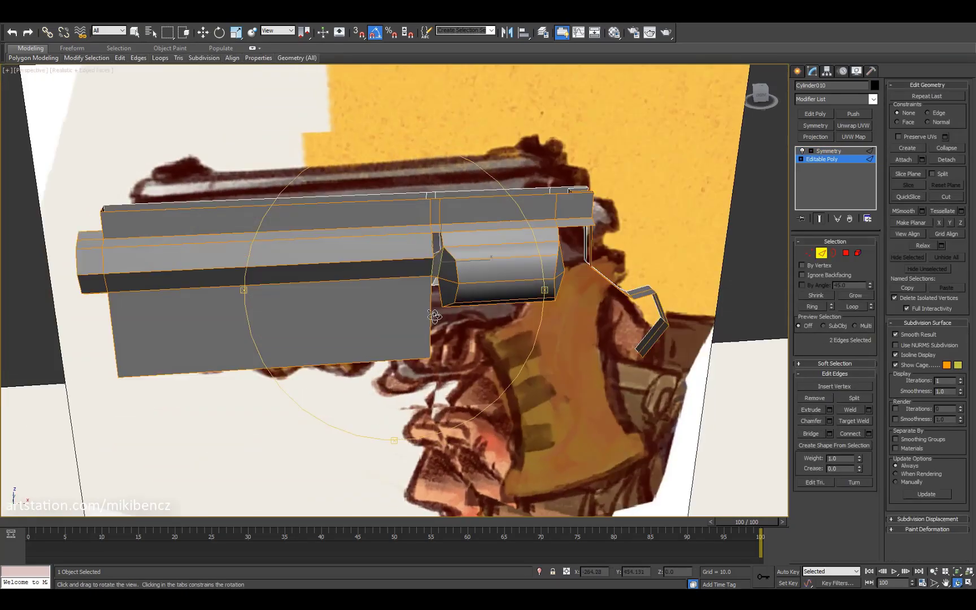
{"action": "key", "text": "1"}
{"action": "middle_click_drag", "start_coordinate": [438, 272], "coordinate": [463, 276], "text": "alt"}
{"action": "key", "text": "alt+w"}
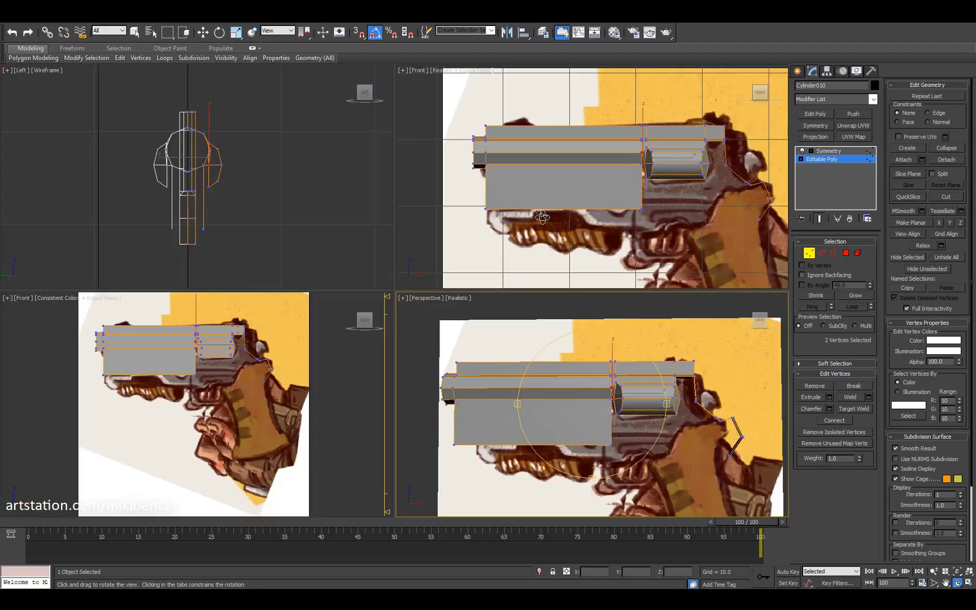
Step: Copy the slide's side polygon onto the front of the grip, scaled down and rotated to the grip's slant
{"action": "key", "text": "alt+w"}
{"action": "key", "text": "w"}
{"action": "middle_click_drag", "start_coordinate": [568, 358], "coordinate": [552, 320]}
{"action": "key", "text": "4"}
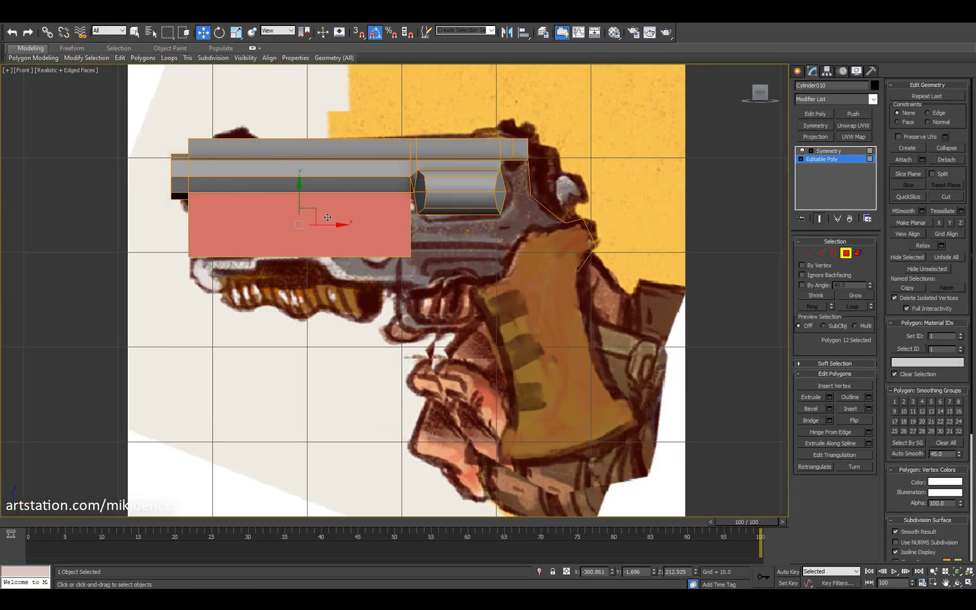
{"action": "left_click", "coordinate": [497, 345]}
{"action": "key", "text": "r"}
{"action": "left_click_drag", "start_coordinate": [564, 345], "coordinate": [540, 345]}
{"action": "left_click_drag", "start_coordinate": [554, 291], "coordinate": [550, 263]}
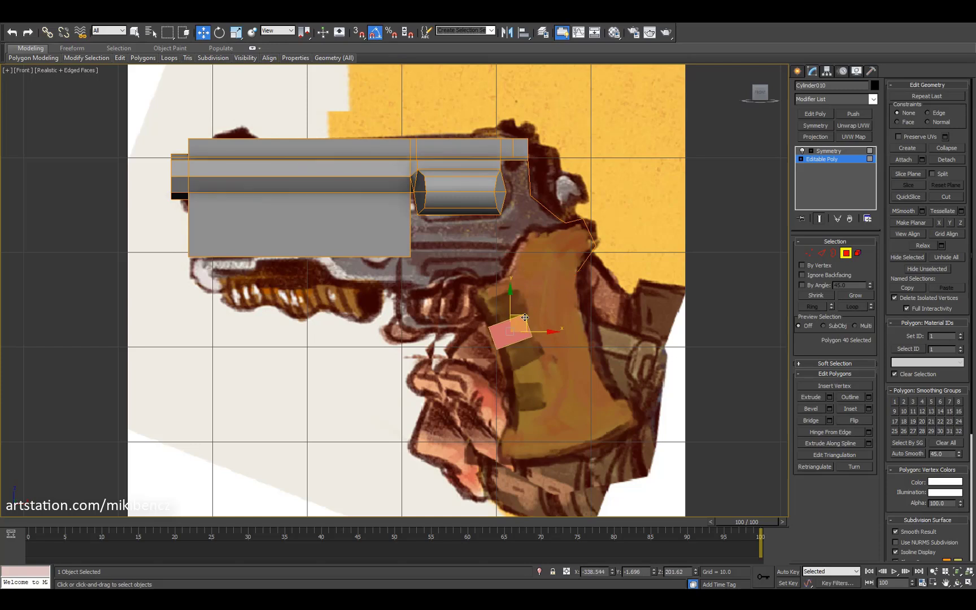
{"action": "middle_click_drag", "start_coordinate": [525, 317], "coordinate": [621, 243], "text": "alt"}
{"action": "key", "text": "f"}
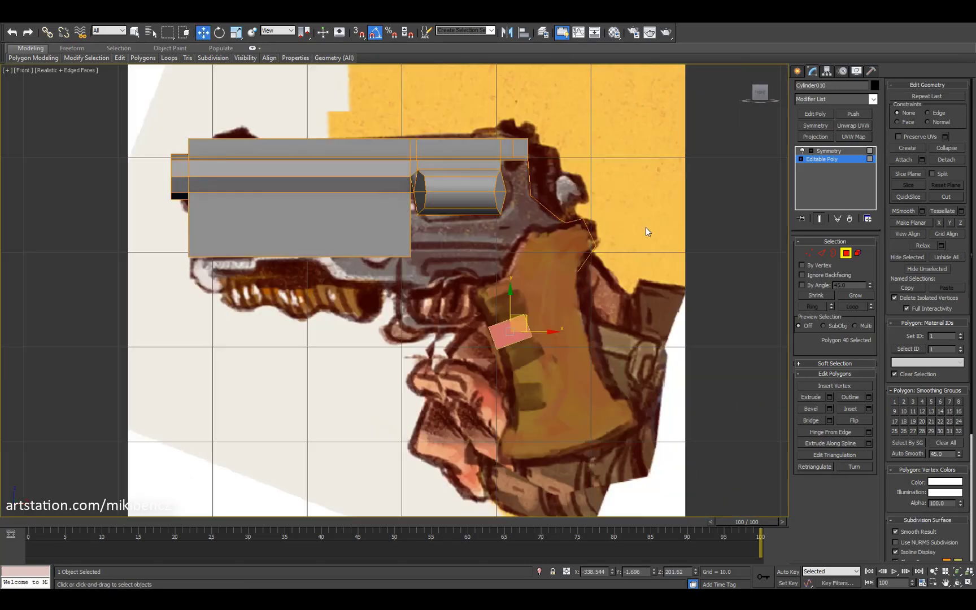
Step: Extend the grip polygon's upper and lower edges and move their vertices to form a tapered three-polygon finger segment
{"action": "scroll", "coordinate": [491, 322], "scroll_direction": "up", "scroll_amount": 3}
{"action": "key", "text": "2"}
{"action": "left_click", "coordinate": [509, 295]}
{"action": "key", "text": "1"}
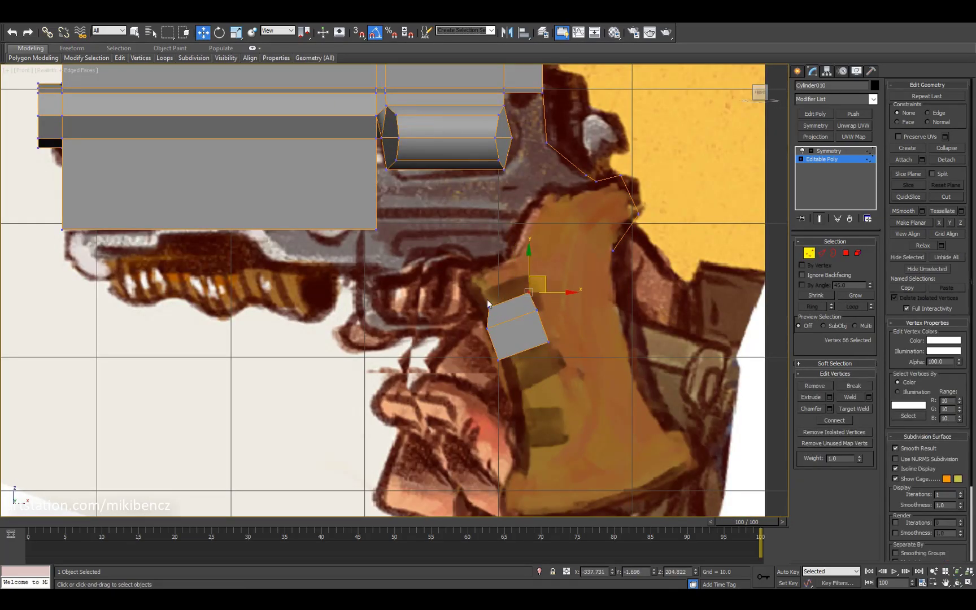
{"action": "middle_click_drag", "start_coordinate": [506, 294], "coordinate": [503, 275]}
{"action": "left_click", "coordinate": [526, 341]}
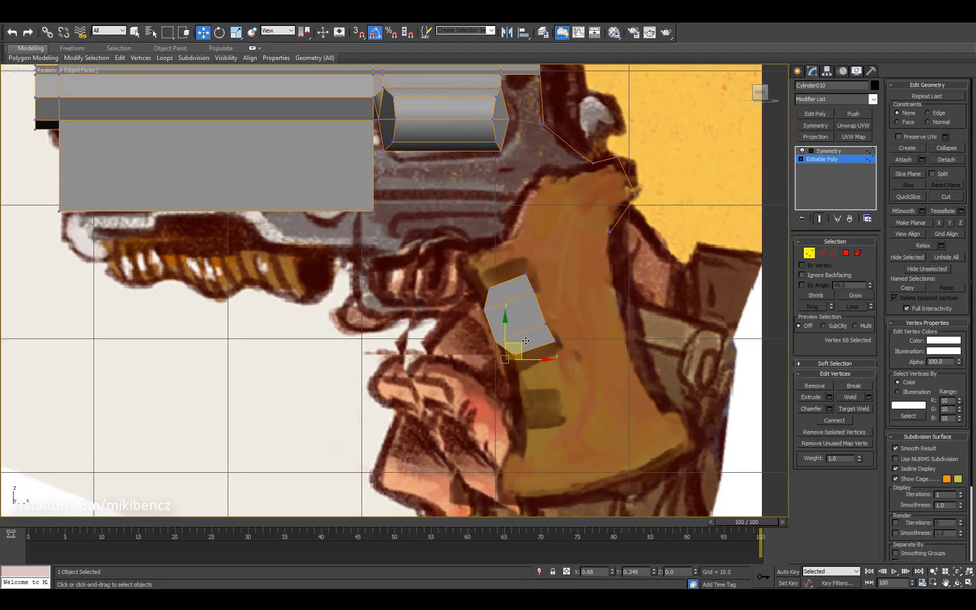
{"action": "middle_click_drag", "start_coordinate": [567, 330], "coordinate": [392, 353], "text": "alt"}
{"action": "key", "text": "shift+z"}
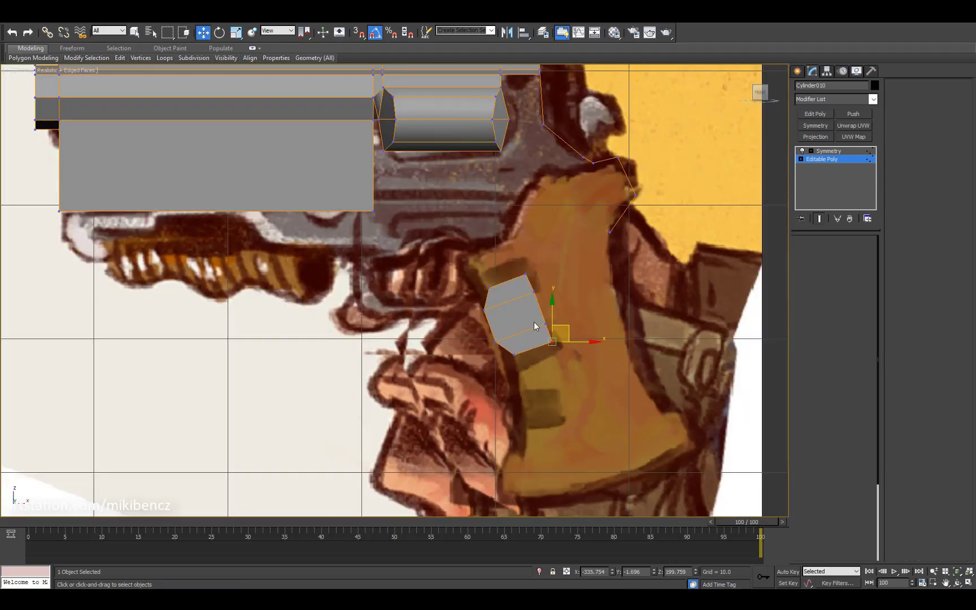
Step: Copy part of the grip segment upward to fill the top of the grip's front edge
{"action": "key", "text": "5"}
{"action": "left_click", "coordinate": [511, 239]}
{"action": "key", "text": "4"}
{"action": "left_click_drag", "start_coordinate": [449, 206], "coordinate": [487, 225]}
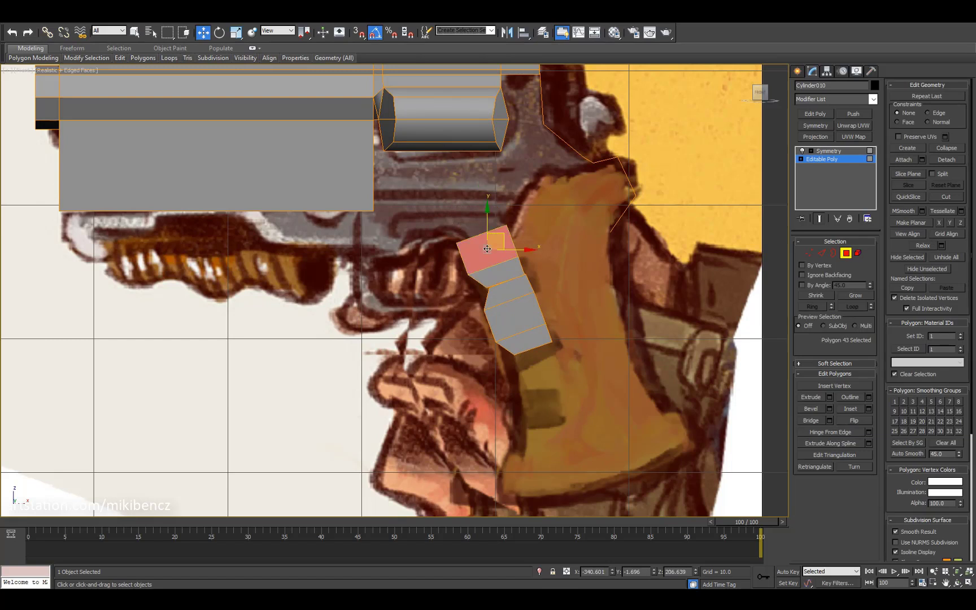
Step: Copy the three-polygon grip segment twice downward along the front of the grip, aligning each copy with its curve
{"action": "key", "text": "5"}
{"action": "left_click_drag", "start_coordinate": [554, 373], "coordinate": [556, 446], "text": "shift"}
{"action": "left_click", "coordinate": [526, 306]}
{"action": "left_click", "coordinate": [529, 308]}
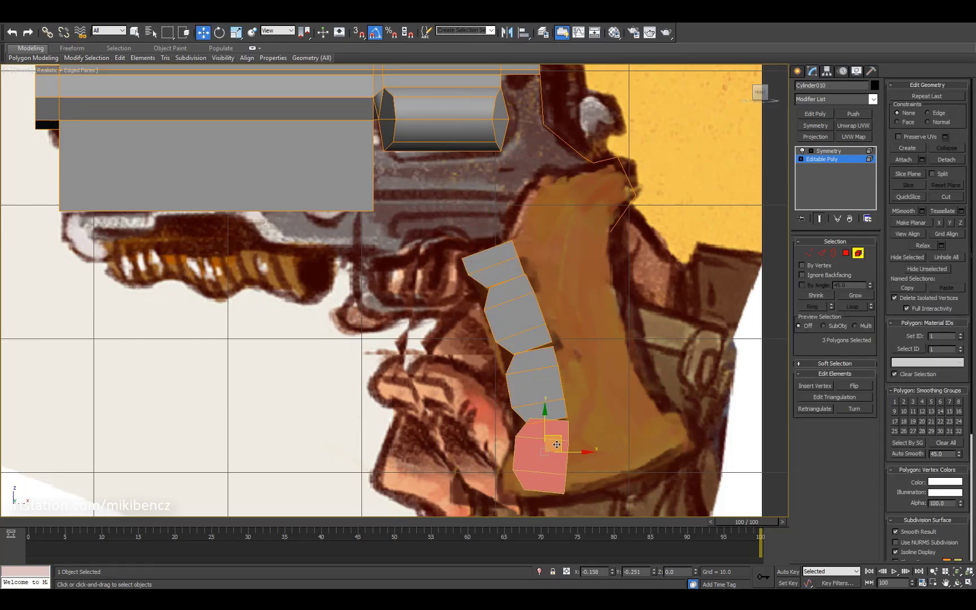
Step: Reshape the lowest grip segment to flare toward the grip's bottom front corner and close the gap between segments
{"action": "key", "text": "1"}
{"action": "left_click_drag", "start_coordinate": [518, 480], "coordinate": [530, 474]}
{"action": "key", "text": "2"}
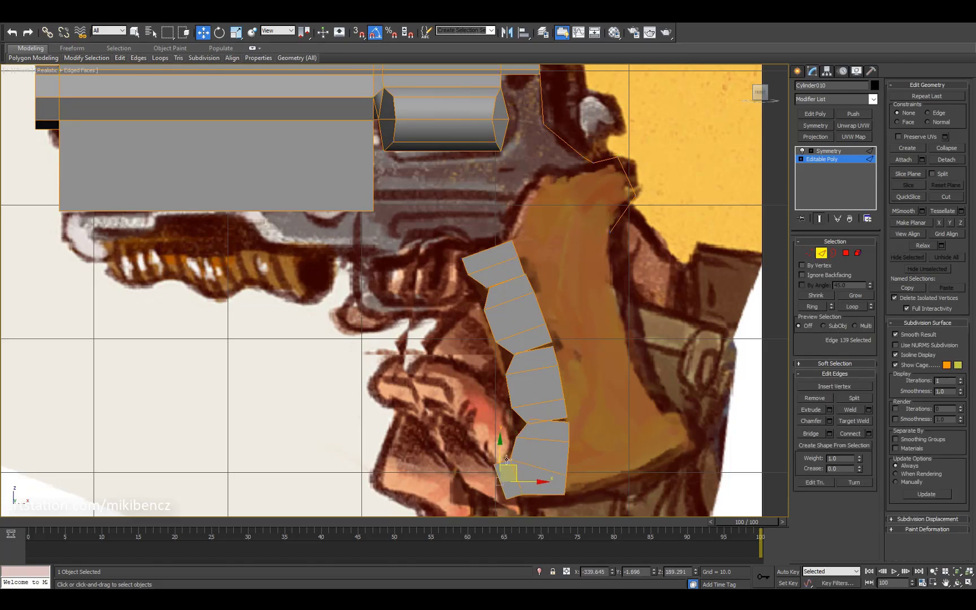
{"action": "key", "text": "1"}
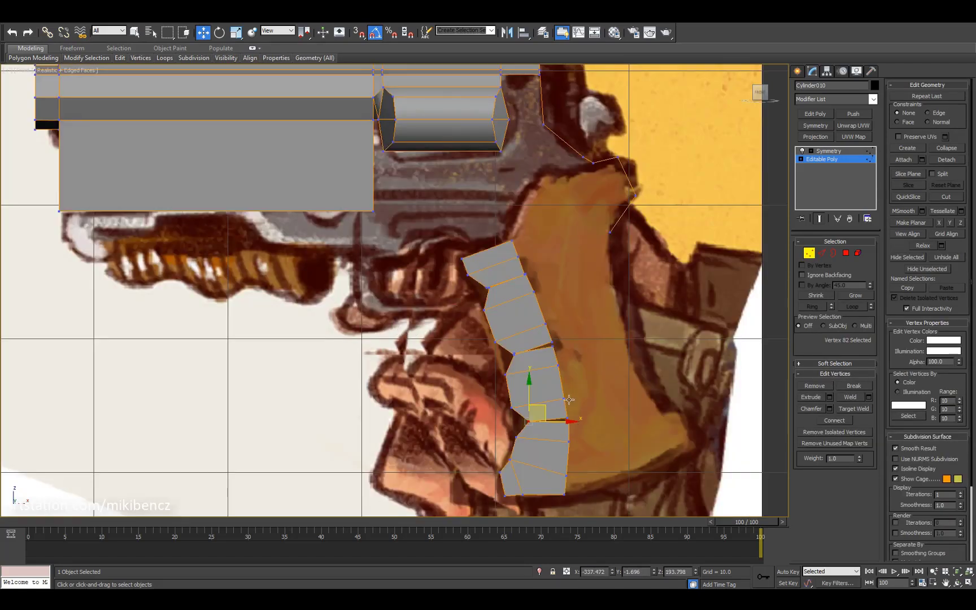
Step: Extend the lowest grip segment's rear edge backward along the underside of the grip to its rear bottom corner
{"action": "left_click_drag", "start_coordinate": [476, 299], "coordinate": [476, 300]}
{"action": "middle_click_drag", "start_coordinate": [563, 478], "coordinate": [557, 463]}
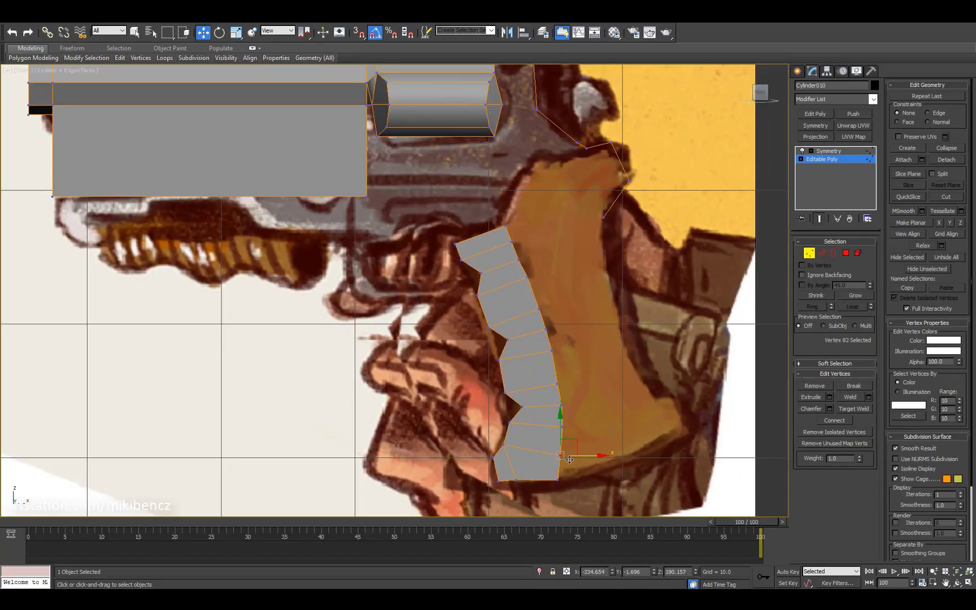
{"action": "key", "text": "2"}
{"action": "left_click", "coordinate": [559, 466]}
{"action": "left_click_drag", "start_coordinate": [579, 443], "coordinate": [621, 438], "text": "shift"}
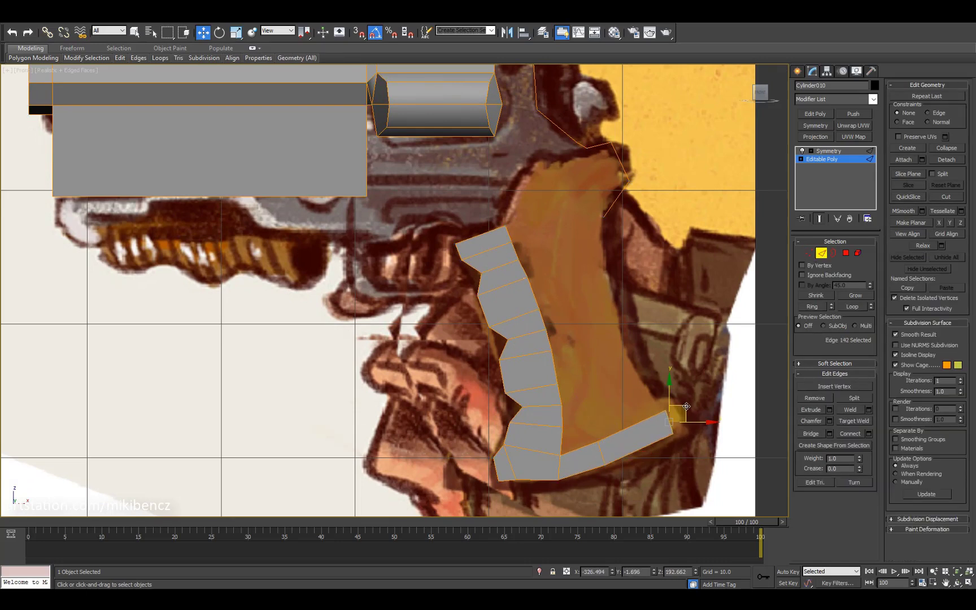
Step: Extend the lower edge of the narrow backstrap strip down along the grip's rear curve to the base
{"action": "middle_click_drag", "start_coordinate": [657, 317], "coordinate": [508, 305], "text": "alt"}
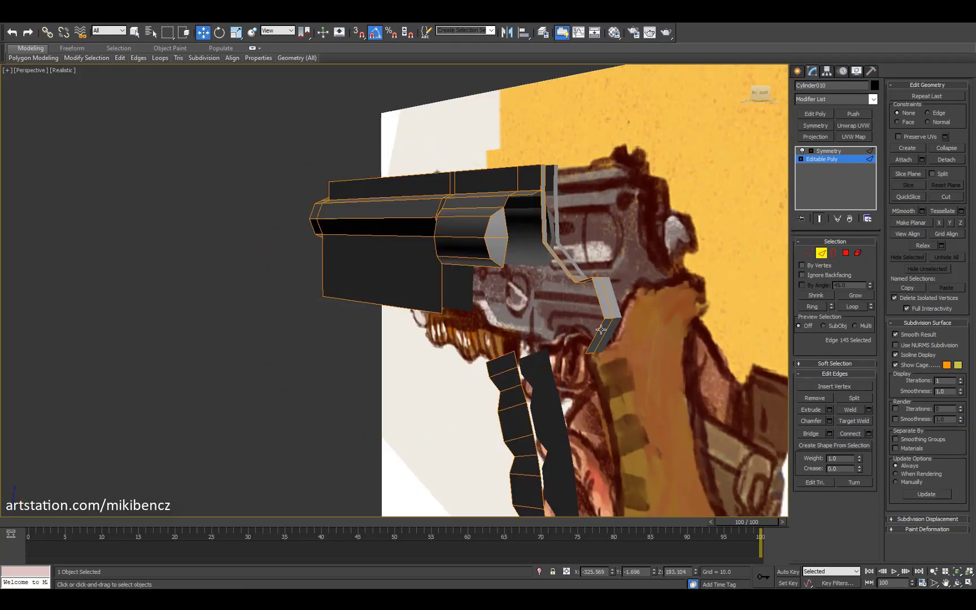
{"action": "key", "text": "f"}
{"action": "scroll", "coordinate": [534, 305], "scroll_direction": "up", "scroll_amount": 2}
{"action": "scroll", "coordinate": [534, 305], "scroll_direction": "down", "scroll_amount": 2}
{"action": "left_click", "coordinate": [530, 240]}
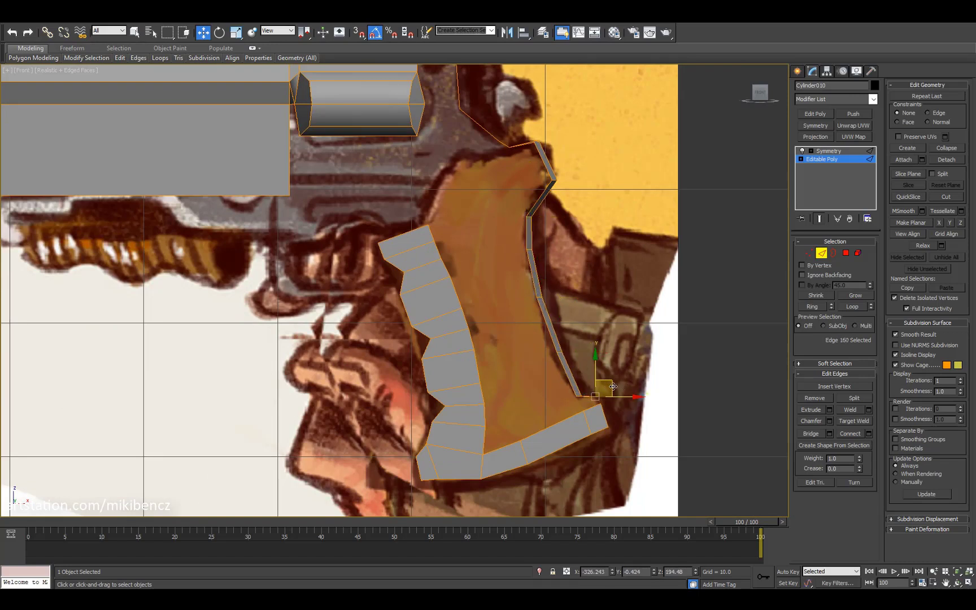
Step: Join the backstrap to the base's rear corner and delete the polygon linking the finger segments to the base
{"action": "key", "text": "1"}
{"action": "middle_click_drag", "start_coordinate": [614, 386], "coordinate": [508, 384], "text": "alt"}
{"action": "scroll", "coordinate": [461, 385], "scroll_direction": "up", "scroll_amount": 3}
{"action": "scroll", "coordinate": [476, 408], "scroll_direction": "down", "scroll_amount": 5}
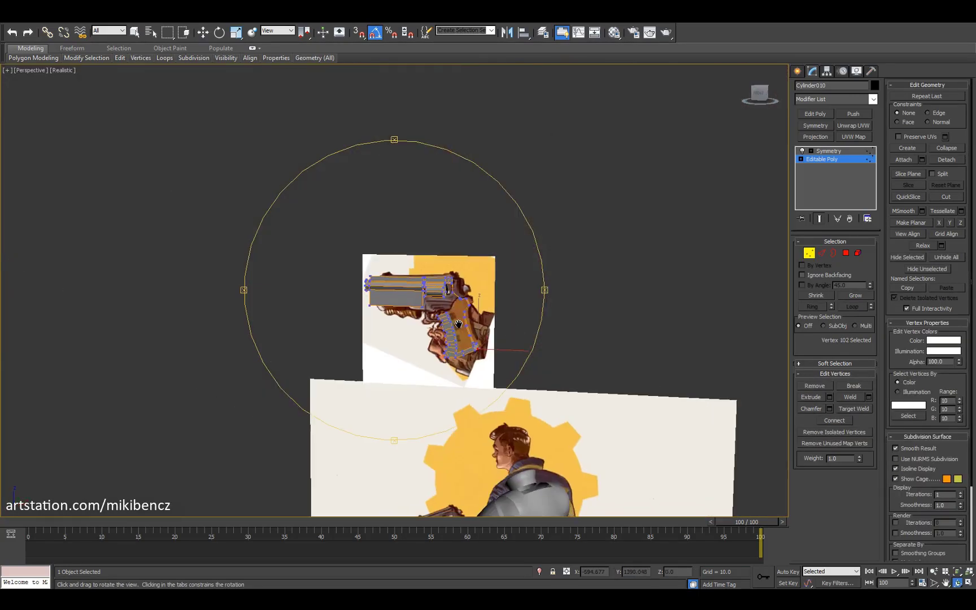
{"action": "middle_click_drag", "start_coordinate": [271, 311], "coordinate": [477, 388], "text": "alt"}
{"action": "scroll", "coordinate": [572, 354], "scroll_direction": "up", "scroll_amount": 5}
{"action": "key", "text": "alt+c"}
{"action": "key", "text": "4"}
{"action": "left_click", "coordinate": [430, 367]}
{"action": "key", "text": "Delete"}
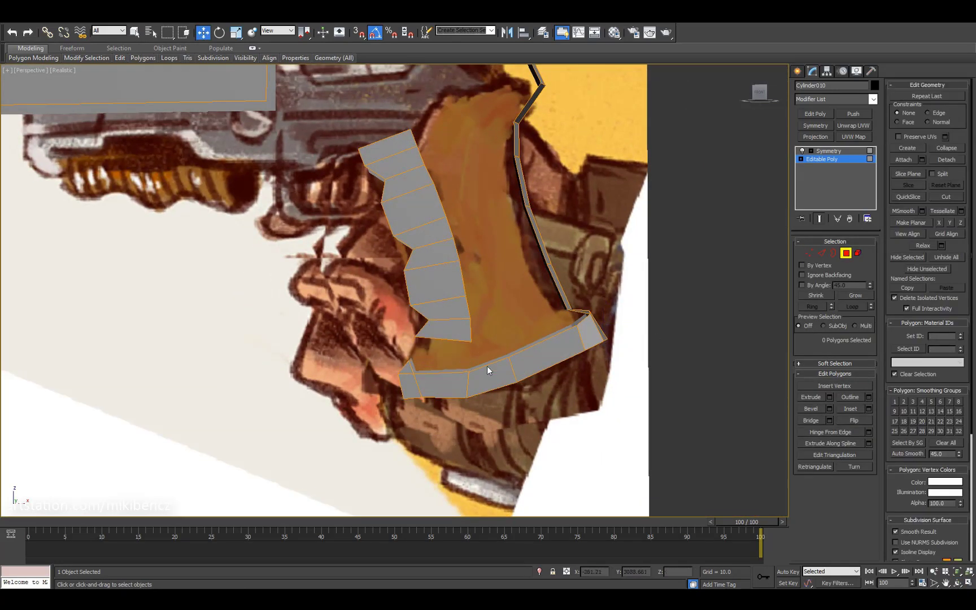
Step: Extend the grip base's open edges inward to give the base thickness and close its front end
{"action": "key", "text": "2"}
{"action": "scroll", "coordinate": [489, 335], "scroll_direction": "down", "scroll_amount": 3}
{"action": "middle_click_drag", "start_coordinate": [489, 335], "coordinate": [384, 266], "text": "alt"}
{"action": "key", "text": "ctrl+4"}
{"action": "key", "text": "1"}
{"action": "key", "text": "2"}
{"action": "key", "text": "alt+w"}
{"action": "key", "text": "alt+w"}
{"action": "scroll", "coordinate": [442, 263], "scroll_direction": "down", "scroll_amount": 5}
{"action": "key", "text": "alt+f"}
{"action": "left_click", "coordinate": [138, 96]}
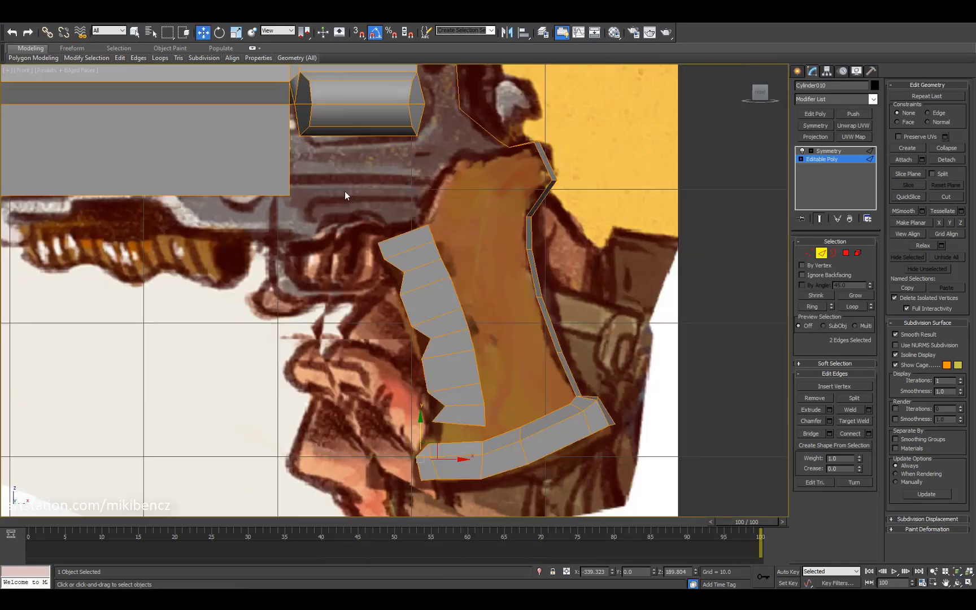
Step: Copy a polygon from the slide upward and shape it into the front sight's profile above the muzzle
{"action": "scroll", "coordinate": [486, 168], "scroll_direction": "down", "scroll_amount": 3}
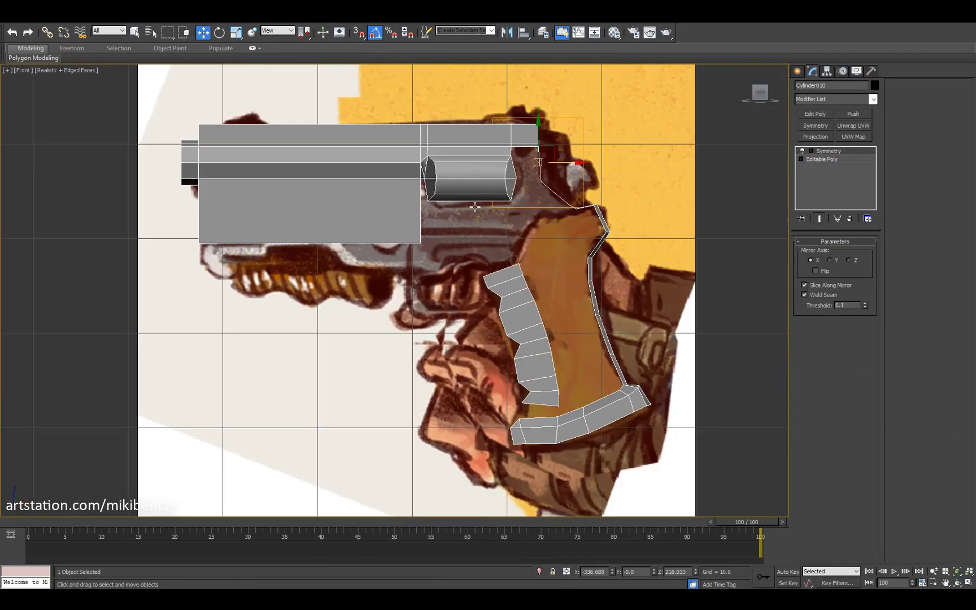
{"action": "middle_click_drag", "start_coordinate": [254, 133], "coordinate": [346, 184]}
{"action": "key", "text": "4"}
{"action": "left_click", "coordinate": [346, 183]}
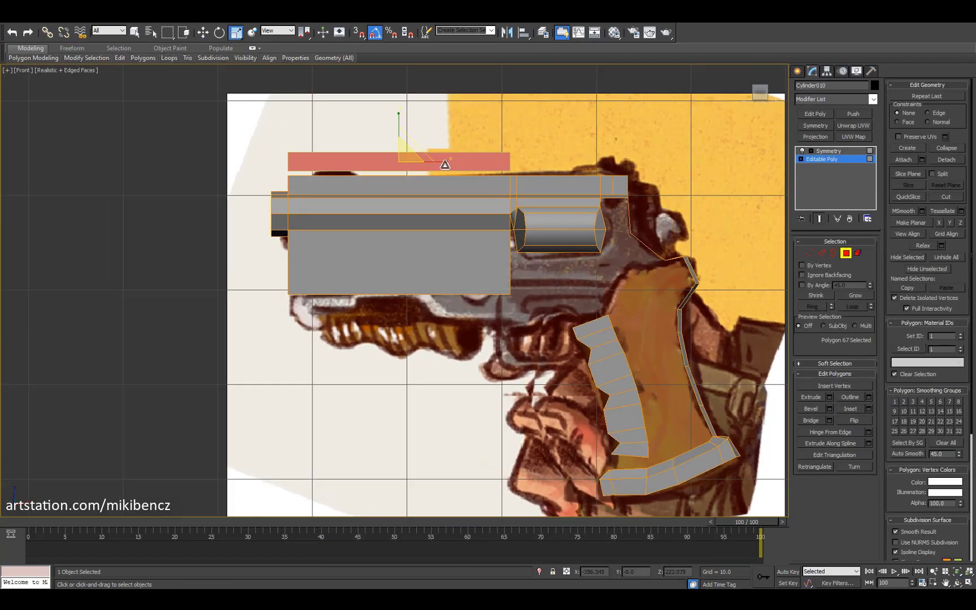
{"action": "left_click_drag", "start_coordinate": [389, 149], "coordinate": [319, 166]}
{"action": "key", "text": "1"}
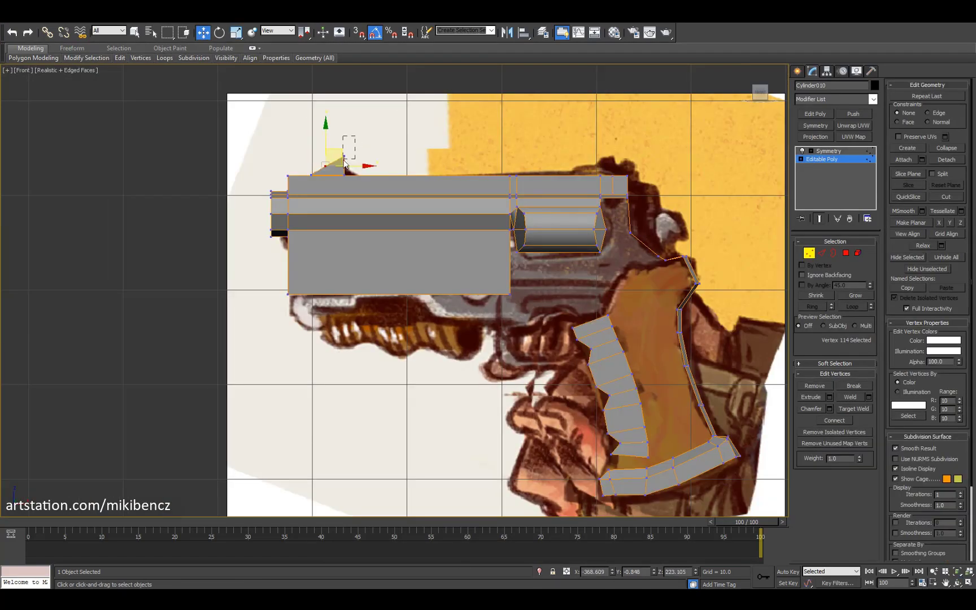
{"action": "key", "text": "alt+w"}
{"action": "key", "text": "alt+w"}
Step: Extend the front sight's edges inward to give it thickness and seat the element on top of the slide
{"action": "middle_click_drag", "start_coordinate": [497, 331], "coordinate": [463, 279], "text": "alt"}
{"action": "key", "text": "2"}
{"action": "double_click", "coordinate": [498, 275]}
{"action": "key", "text": "5"}
{"action": "key", "text": "z"}
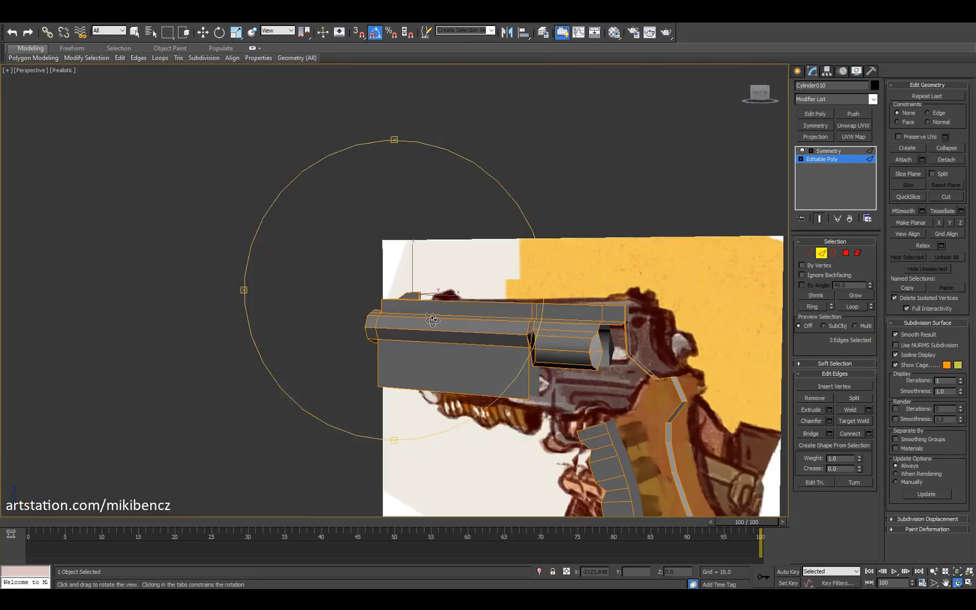
{"action": "key", "text": "alt+w"}
{"action": "key", "text": "alt+w"}
{"action": "key", "text": "r"}
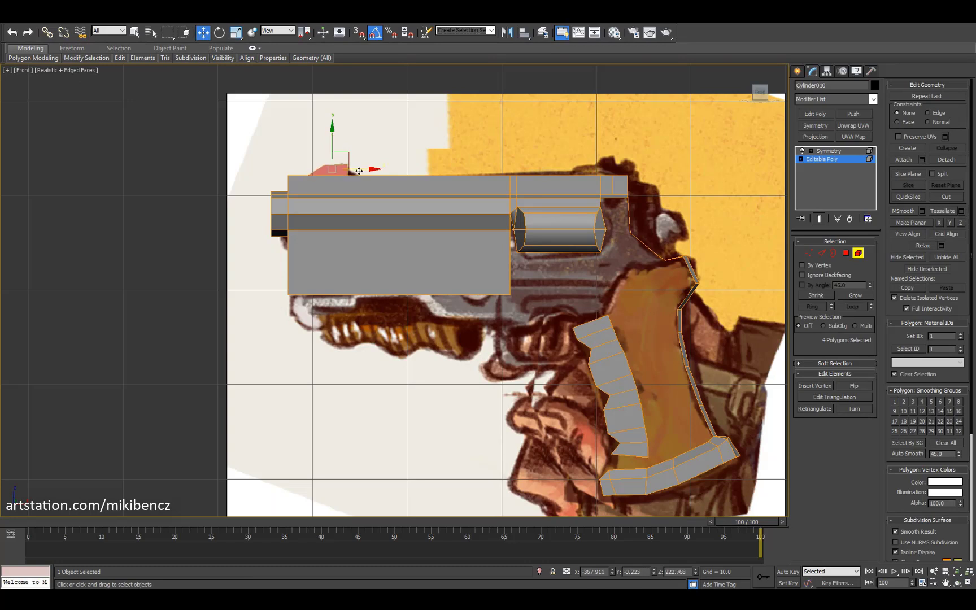
{"action": "key", "text": "p"}
{"action": "middle_click_drag", "start_coordinate": [359, 171], "coordinate": [426, 233], "text": "alt"}
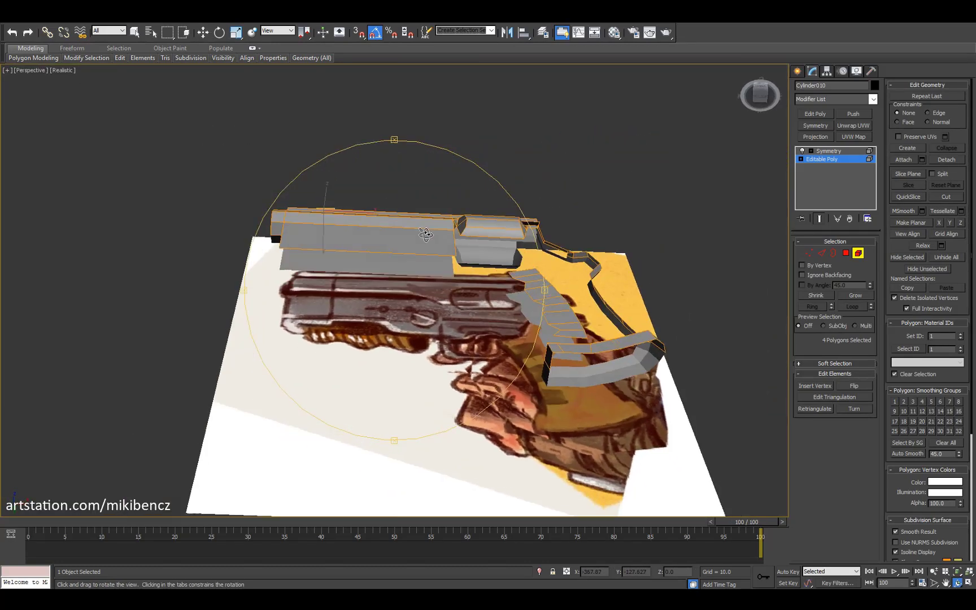
Step: Hide the pistol mesh to examine the reference drawing, and bring the mesh back
{"action": "key", "text": "f"}
{"action": "key", "text": "w"}
{"action": "left_click", "coordinate": [470, 307]}
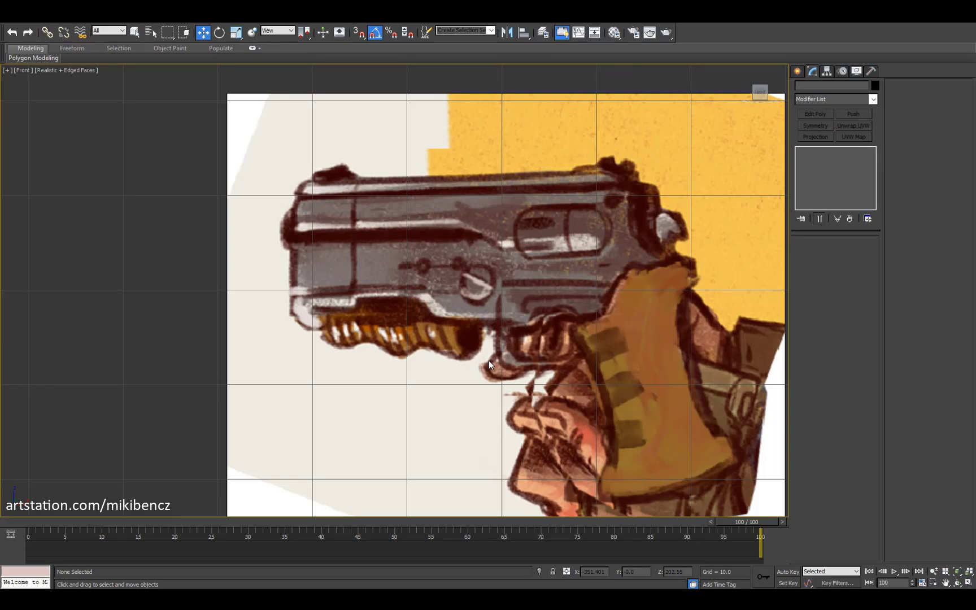
{"action": "key", "text": "ctrl+z"}
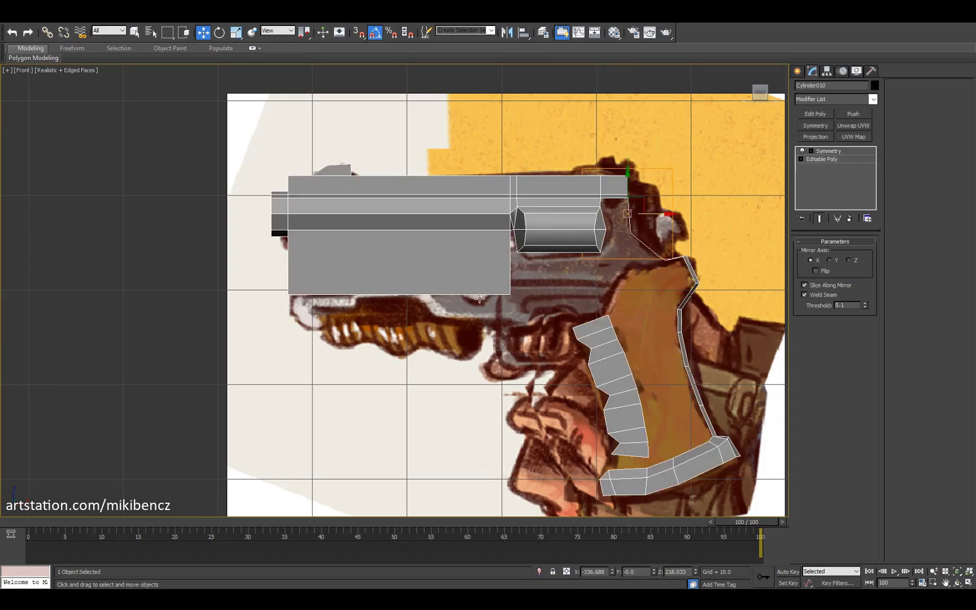
Step: Extend the pistol body's lower edge down and inward to form its angled underside
{"action": "key", "text": "p"}
{"action": "middle_click_drag", "start_coordinate": [410, 278], "coordinate": [428, 310], "text": "alt"}
{"action": "key", "text": "alt+w"}
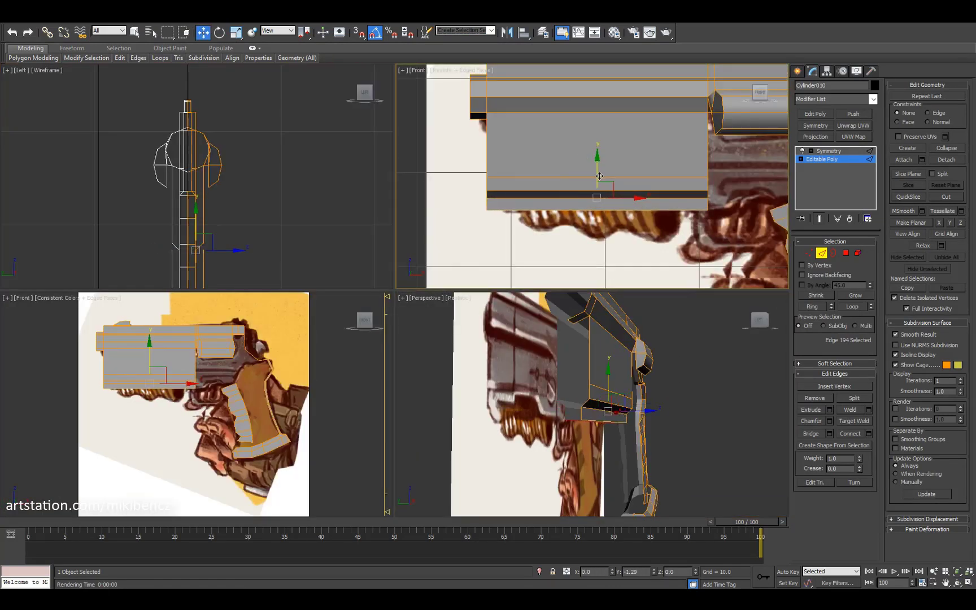
{"action": "key", "text": "alt+w"}
{"action": "middle_click_drag", "start_coordinate": [568, 200], "coordinate": [423, 292], "text": "alt"}
{"action": "key", "text": "4"}
{"action": "scroll", "coordinate": [422, 292], "scroll_direction": "up", "scroll_amount": 3}
{"action": "key", "text": "f"}
Step: Extend the ejection port's lower edge downward to form a flat side panel beneath it
{"action": "right_click", "coordinate": [517, 148]}
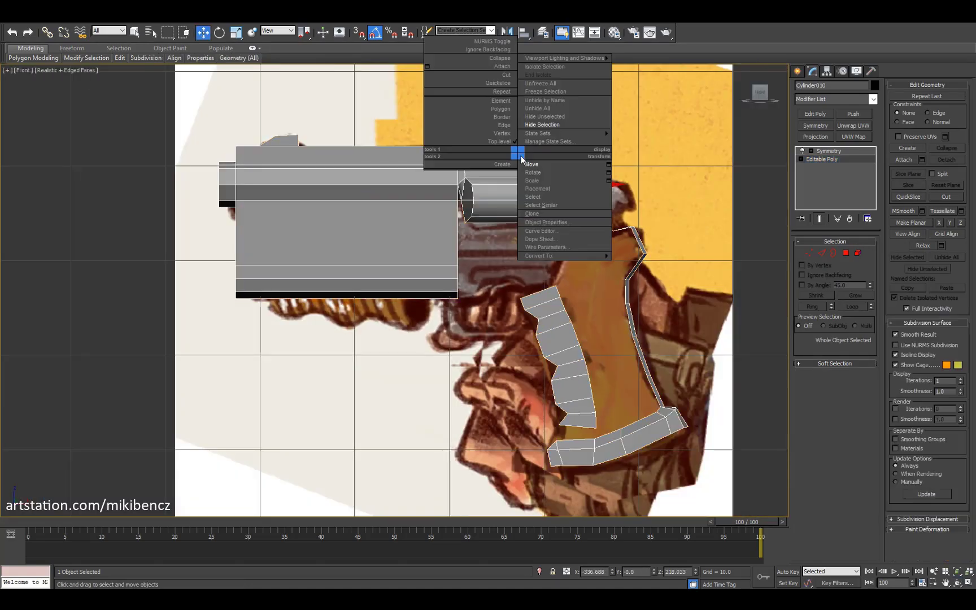
{"action": "left_click", "coordinate": [537, 157]}
{"action": "left_click", "coordinate": [821, 159]}
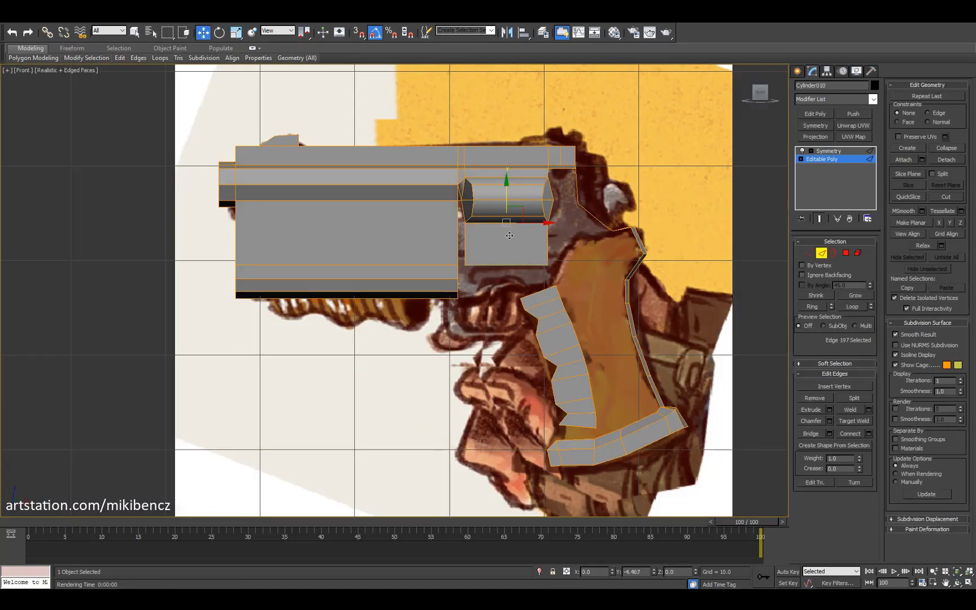
{"action": "key", "text": "p"}
{"action": "middle_click_drag", "start_coordinate": [509, 236], "coordinate": [390, 227], "text": "alt"}
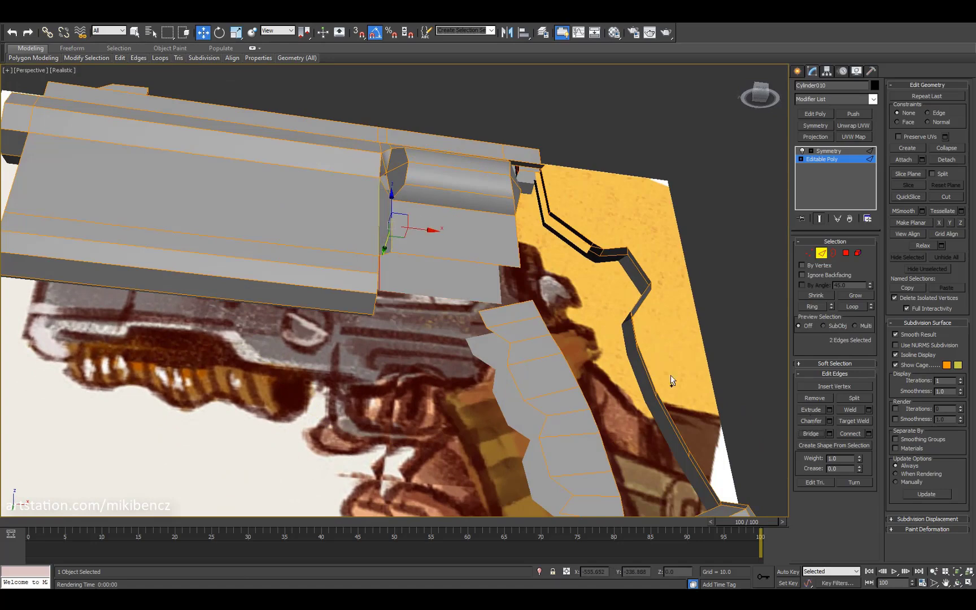
Step: Fill the narrow vertical gap between the front body and the panel beneath the ejection port
{"action": "key", "text": "ctrl+r"}
{"action": "left_click_drag", "start_coordinate": [670, 380], "coordinate": [406, 221]}
{"action": "key", "text": "4"}
{"action": "key", "text": "ctrl+r"}
{"action": "key", "text": "2"}
{"action": "key", "text": "w"}
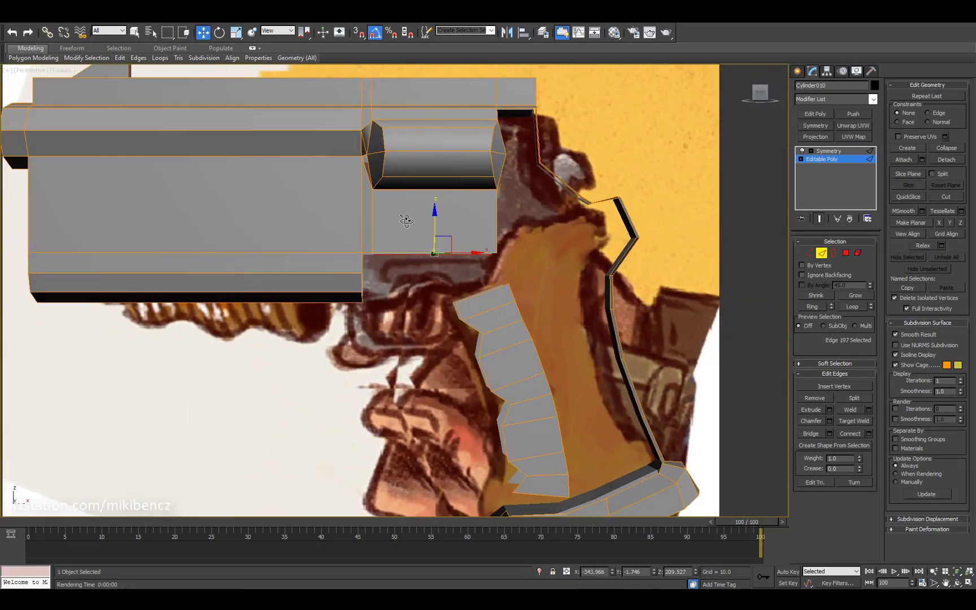
Step: Extend the body's lower rear edges backward beneath the side panel until the underside nearly reaches the grip
{"action": "middle_click_drag", "start_coordinate": [364, 217], "coordinate": [413, 251], "text": "alt"}
{"action": "key", "text": "ctrl+r"}
{"action": "left_click_drag", "start_coordinate": [413, 251], "coordinate": [407, 277]}
{"action": "middle_click_drag", "start_coordinate": [482, 331], "coordinate": [424, 285], "text": "alt"}
{"action": "key", "text": "ctrl+r"}
{"action": "left_click_drag", "start_coordinate": [423, 285], "coordinate": [427, 283]}
{"action": "key", "text": "f"}
{"action": "key", "text": "1"}
{"action": "key", "text": "w"}
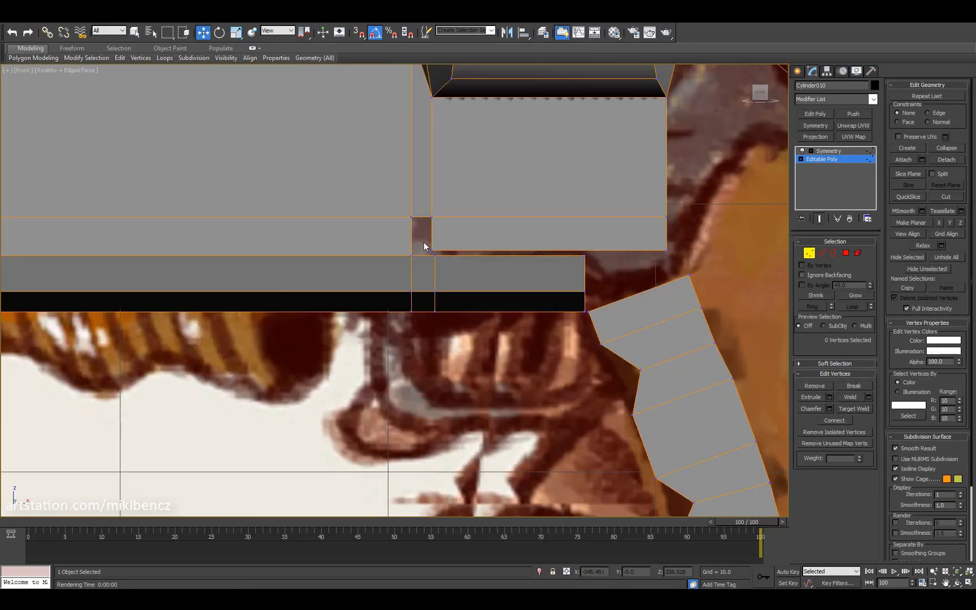
Step: Adjust the side panel's lower rear corner vertex and remove the lower polygon strip beneath the panel
{"action": "left_click", "coordinate": [665, 251]}
{"action": "scroll", "coordinate": [557, 294], "scroll_direction": "down", "scroll_amount": 2}
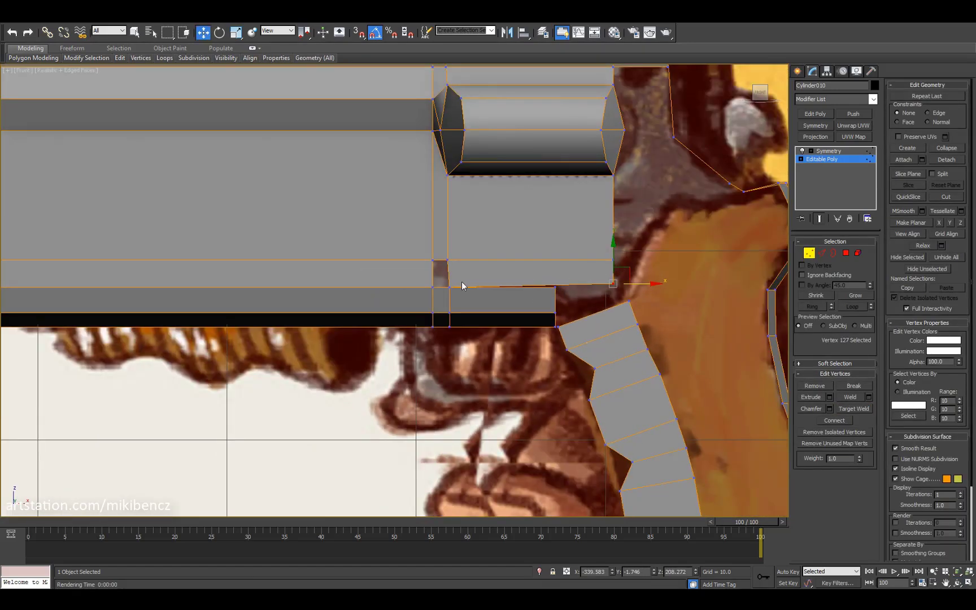
{"action": "key", "text": "3"}
{"action": "left_click", "coordinate": [462, 281]}
{"action": "key", "text": "p"}
{"action": "middle_click_drag", "start_coordinate": [461, 282], "coordinate": [399, 281], "text": "alt"}
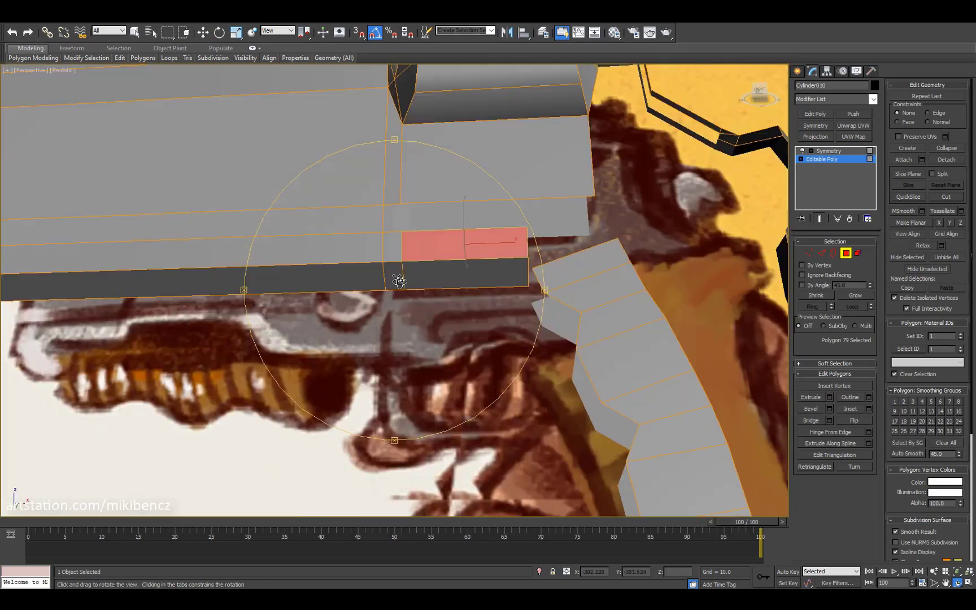
Step: Copy the small underside polygon below the body and build it into a short block for the trigger guard
{"action": "key", "text": "w"}
{"action": "key", "text": "F4"}
{"action": "key", "text": "Page_Up"}
{"action": "key", "text": "Page_Down"}
{"action": "key", "text": "f"}
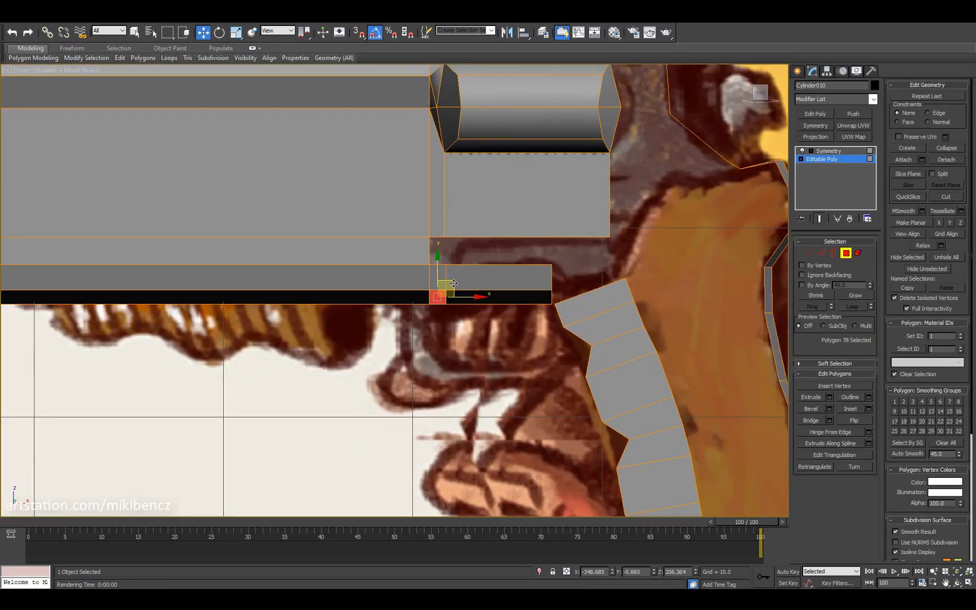
{"action": "left_click", "coordinate": [527, 308]}
{"action": "key", "text": "3"}
{"action": "left_click", "coordinate": [845, 253]}
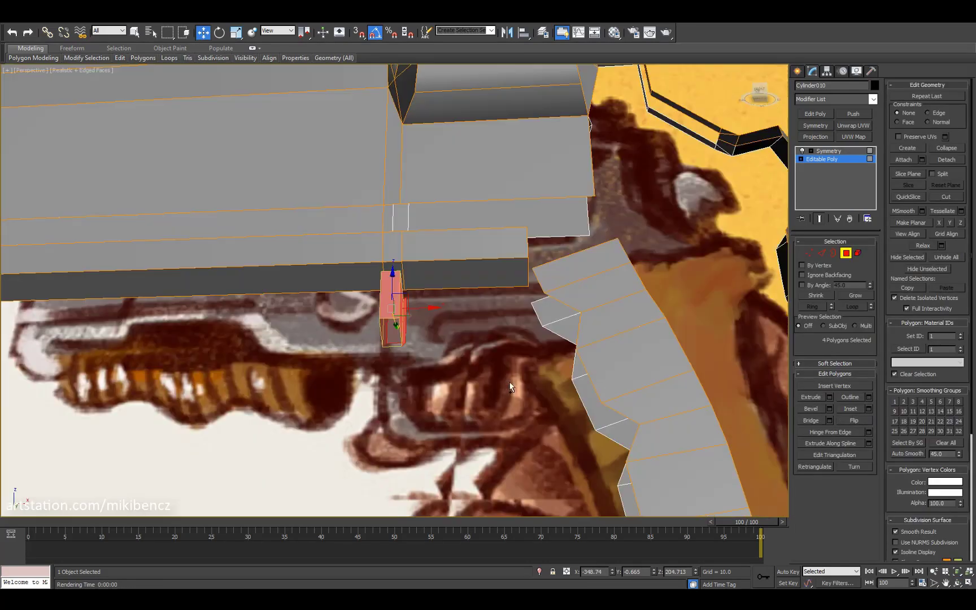
Step: Adjust the trigger guard block's vertices and shift it forward onto the front of the guard in the reference
{"action": "middle_click_drag", "start_coordinate": [395, 283], "coordinate": [452, 282], "text": "alt"}
{"action": "key", "text": "alt+w"}
{"action": "key", "text": "1"}
{"action": "key", "text": "z"}
{"action": "key", "text": "w"}
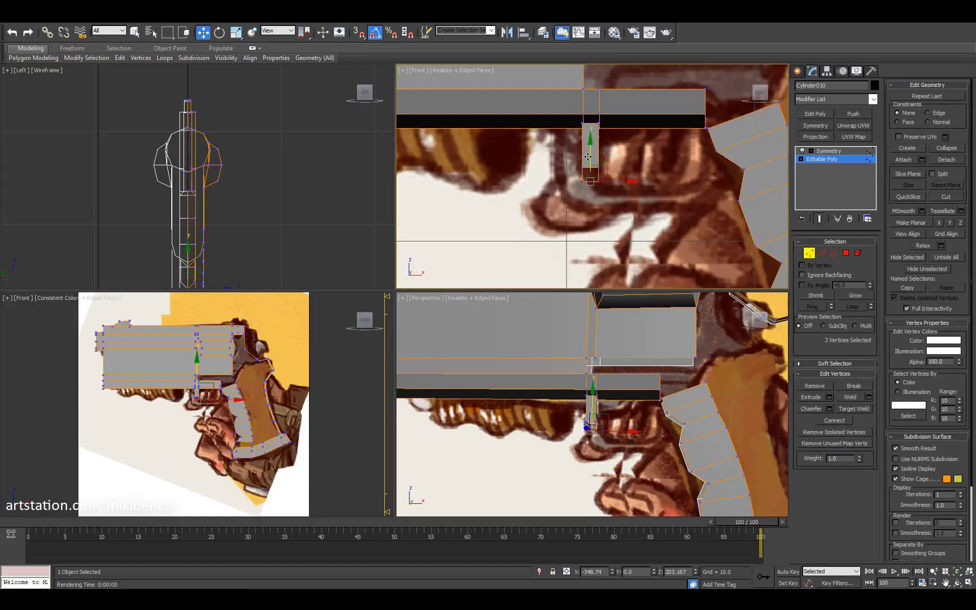
{"action": "key", "text": "5"}
{"action": "middle_click_drag", "start_coordinate": [581, 413], "coordinate": [602, 417], "text": "alt"}
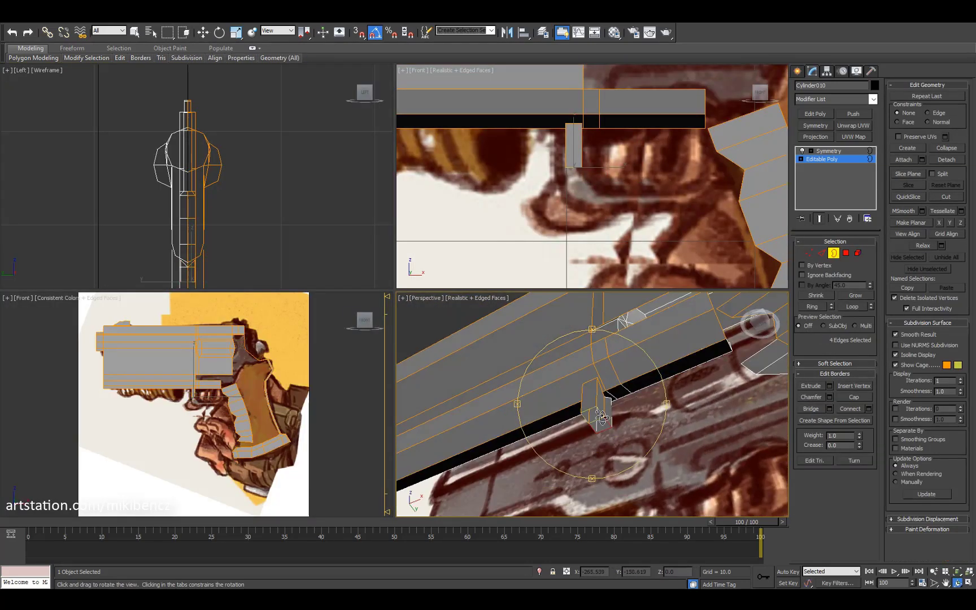
Step: Extend the block's lower edges down and rearward along the reference to form the trigger guard up to the grip
{"action": "key", "text": "alt+i"}
{"action": "key", "text": "alt+w"}
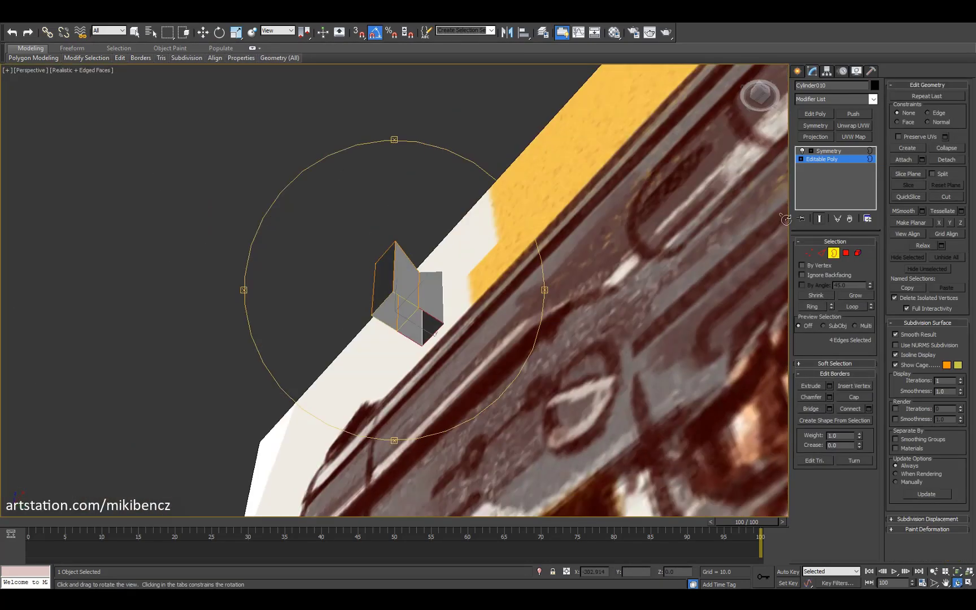
{"action": "key", "text": "z"}
{"action": "key", "text": "2"}
{"action": "middle_click_drag", "start_coordinate": [413, 316], "coordinate": [447, 308], "text": "alt"}
{"action": "key", "text": "alt+q"}
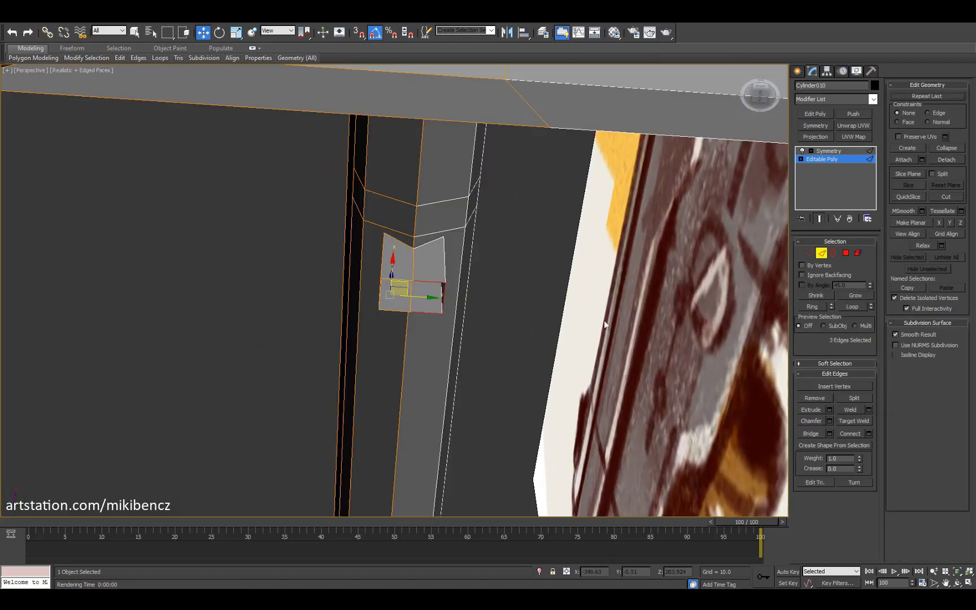
{"action": "key", "text": "f"}
{"action": "key", "text": "w"}
{"action": "key", "text": "w"}
{"action": "scroll", "coordinate": [421, 339], "scroll_direction": "down", "scroll_amount": 3}
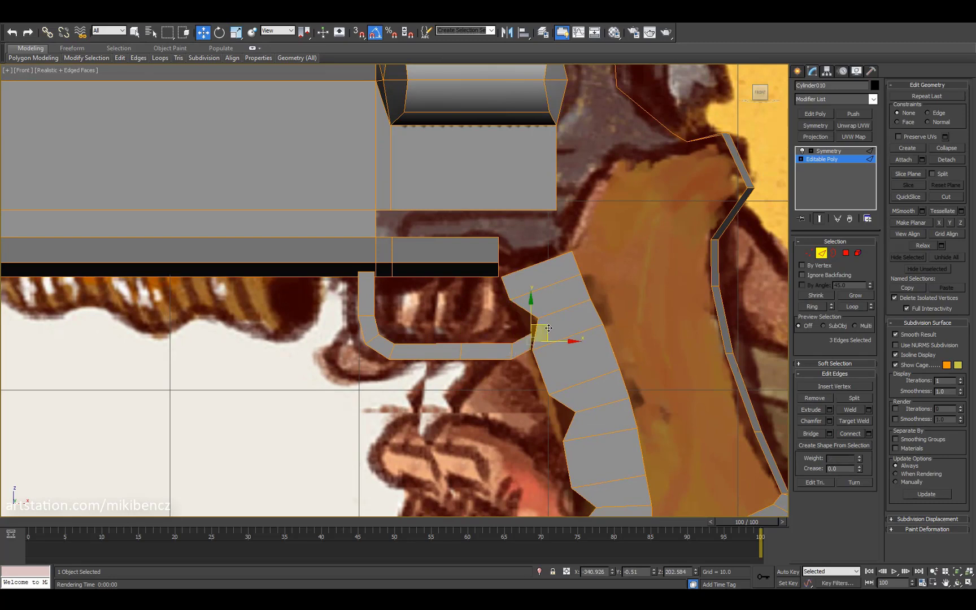
Step: Adjust the trigger guard's width from the side and select the outer vertices of the finger segments and base
{"action": "key", "text": "p"}
{"action": "middle_click_drag", "start_coordinate": [556, 324], "coordinate": [317, 311], "text": "alt"}
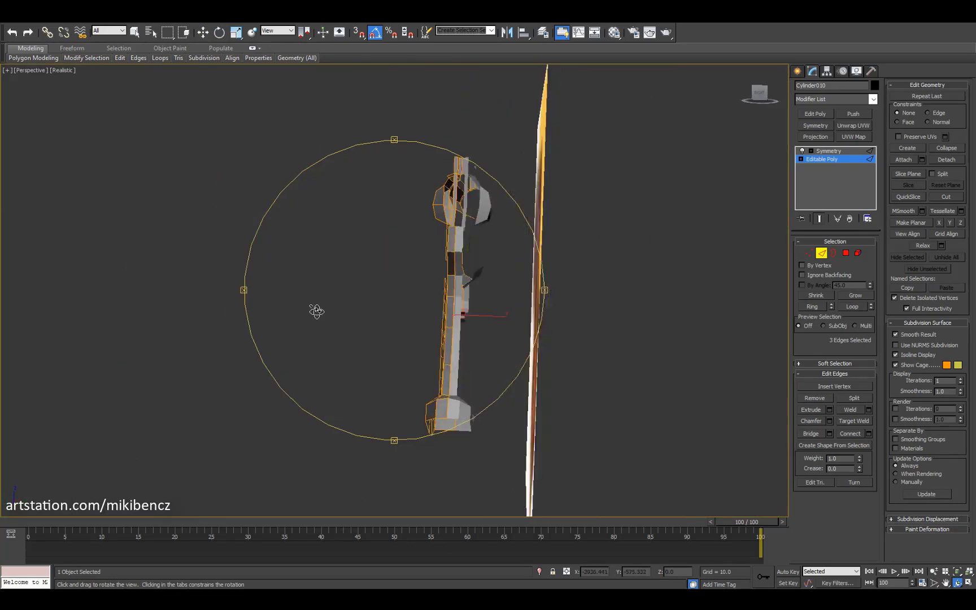
{"action": "middle_click_drag", "start_coordinate": [515, 193], "coordinate": [511, 312], "text": "alt"}
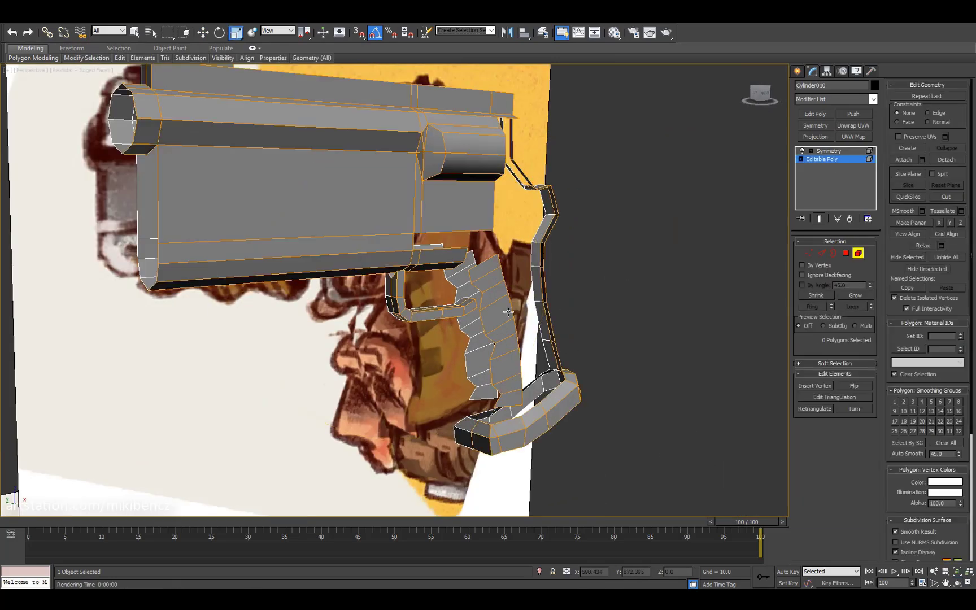
{"action": "middle_click_drag", "start_coordinate": [429, 316], "coordinate": [480, 339], "text": "alt"}
{"action": "key", "text": "alt+w"}
{"action": "key", "text": "alt+w"}
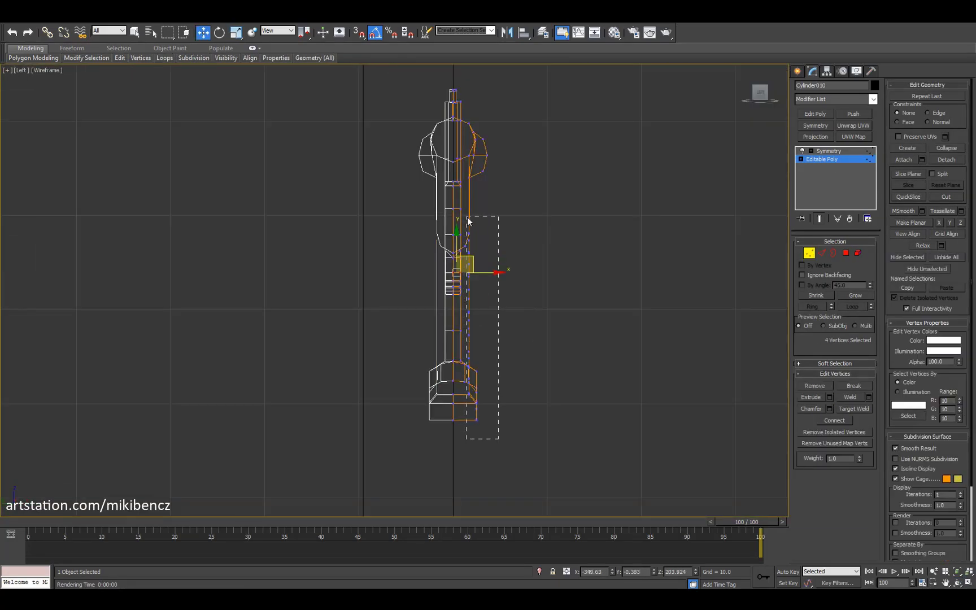
{"action": "key", "text": "p"}
{"action": "mouse_move", "coordinate": [499, 376]}
{"action": "middle_mouse_down", "text": "alt"}
{"action": "mouse_move", "coordinate": [456, 326]}
{"action": "mouse_move", "coordinate": [392, 331]}
{"action": "middle_mouse_up", "text": "alt"}
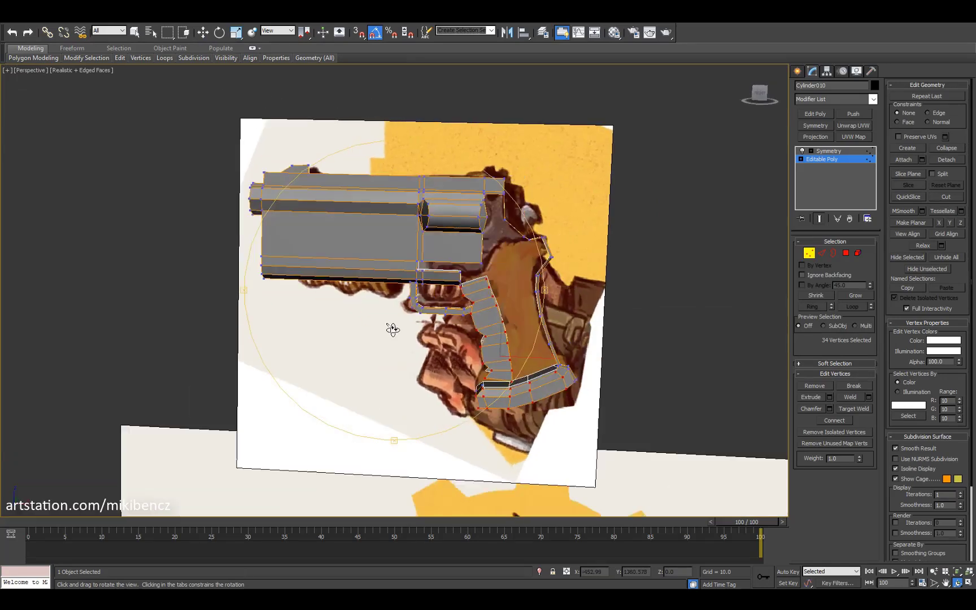
Step: Extend the finger segments' front edges inward to the centre line to close the front of the grip
{"action": "scroll", "coordinate": [391, 331], "scroll_direction": "up", "scroll_amount": 5}
{"action": "key", "text": "w"}
{"action": "key", "text": "alt+w"}
{"action": "key", "text": "alt+w"}
{"action": "key", "text": "2"}
{"action": "middle_click_drag", "start_coordinate": [635, 406], "coordinate": [429, 316], "text": "alt"}
{"action": "key", "text": "alt+w"}
{"action": "key", "text": "alt+w"}
{"action": "scroll", "coordinate": [431, 324], "scroll_direction": "up", "scroll_amount": 3}
{"action": "scroll", "coordinate": [428, 316], "scroll_direction": "down", "scroll_amount": 5}
{"action": "scroll", "coordinate": [466, 337], "scroll_direction": "up", "scroll_amount": 6}
{"action": "key", "text": "w"}
{"action": "key", "text": "1"}
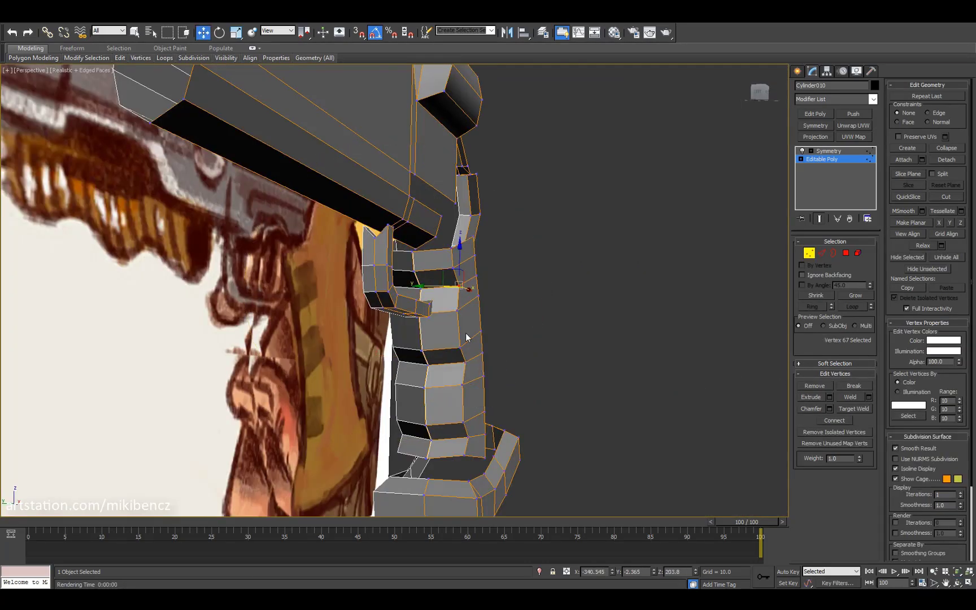
Step: Adjust the vertices at the top front of the grip where it meets the underside of the frame
{"action": "middle_click_drag", "start_coordinate": [452, 430], "coordinate": [429, 293], "text": "alt"}
{"action": "key", "text": "1"}
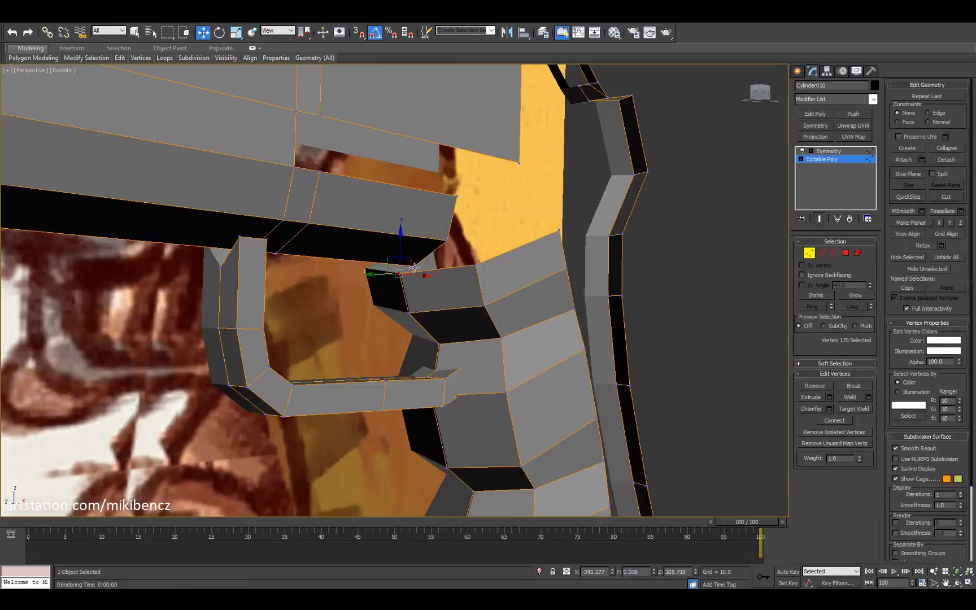
{"action": "scroll", "coordinate": [429, 282], "scroll_direction": "up", "scroll_amount": 2}
{"action": "left_click", "coordinate": [407, 270]}
{"action": "scroll", "coordinate": [436, 243], "scroll_direction": "down", "scroll_amount": 4}
{"action": "middle_click_drag", "start_coordinate": [436, 243], "coordinate": [441, 254], "text": "alt"}
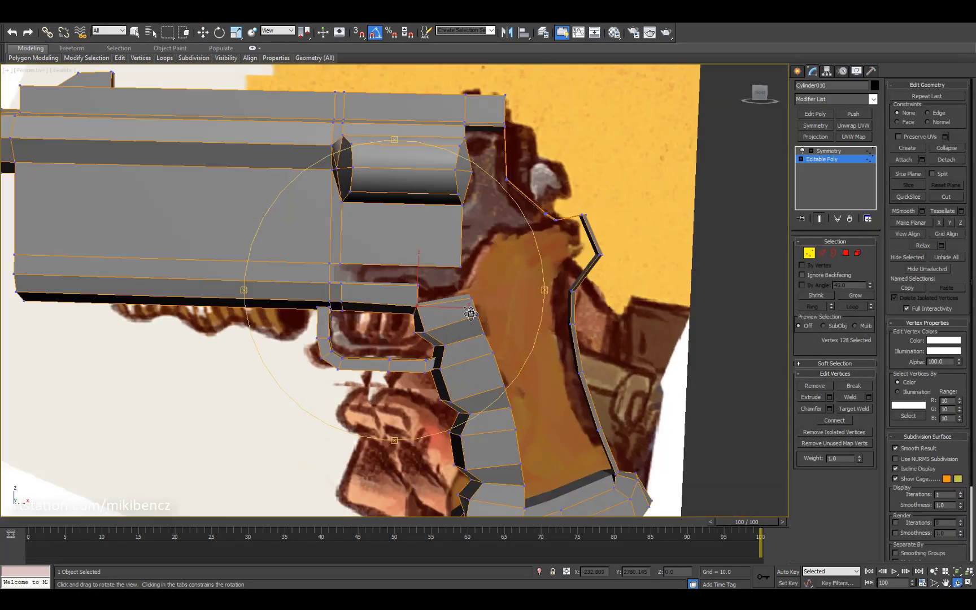
Step: Extrude the grip's top rear edge upward along the upper outline of the wooden grip panel in the reference
{"action": "key", "text": "alt+w"}
{"action": "key", "text": "2"}
{"action": "key", "text": "w"}
{"action": "middle_click_drag", "start_coordinate": [636, 401], "coordinate": [603, 402], "text": "alt"}
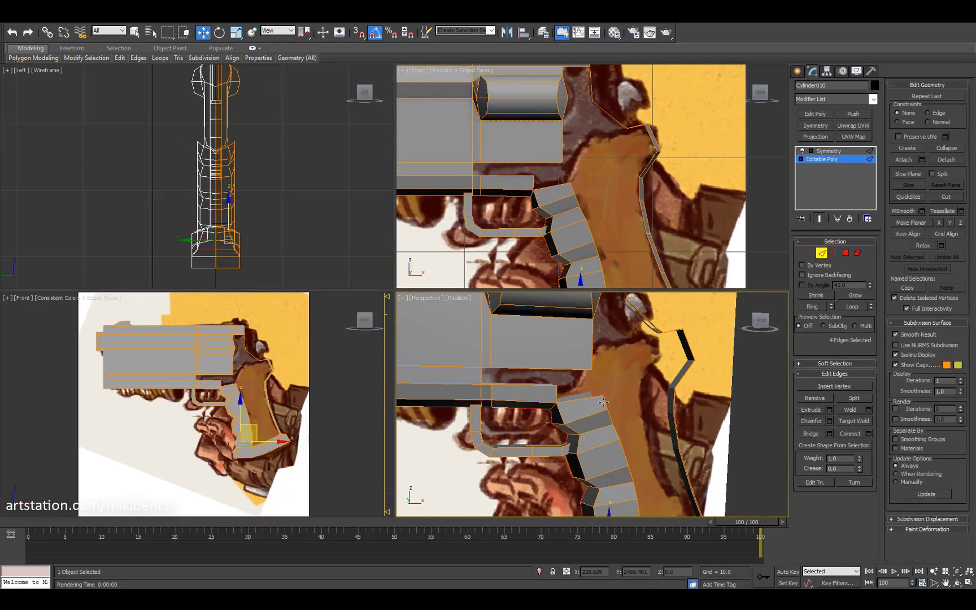
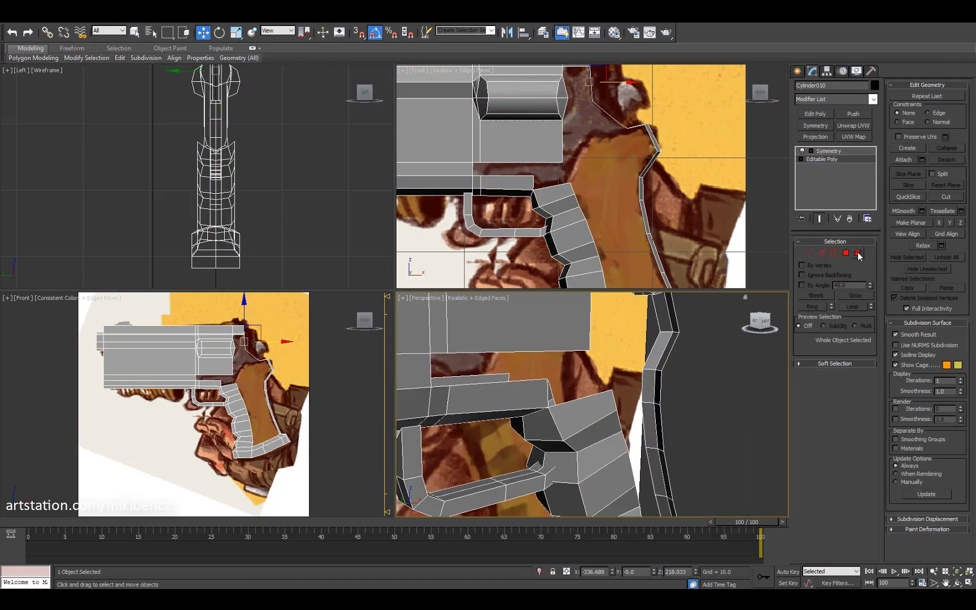
{"action": "key", "text": "2"}
{"action": "left_click", "coordinate": [549, 169]}
{"action": "middle_click_drag", "start_coordinate": [602, 391], "coordinate": [554, 391], "text": "alt"}
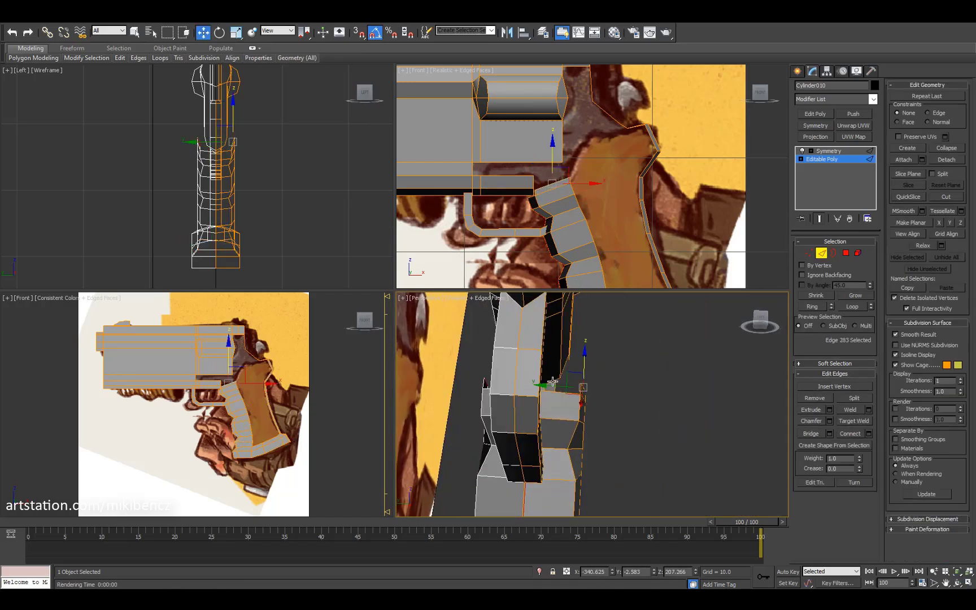
{"action": "middle_click_drag", "start_coordinate": [550, 426], "coordinate": [602, 390], "text": "alt"}
{"action": "key", "text": "w"}
{"action": "left_click", "coordinate": [602, 389]}
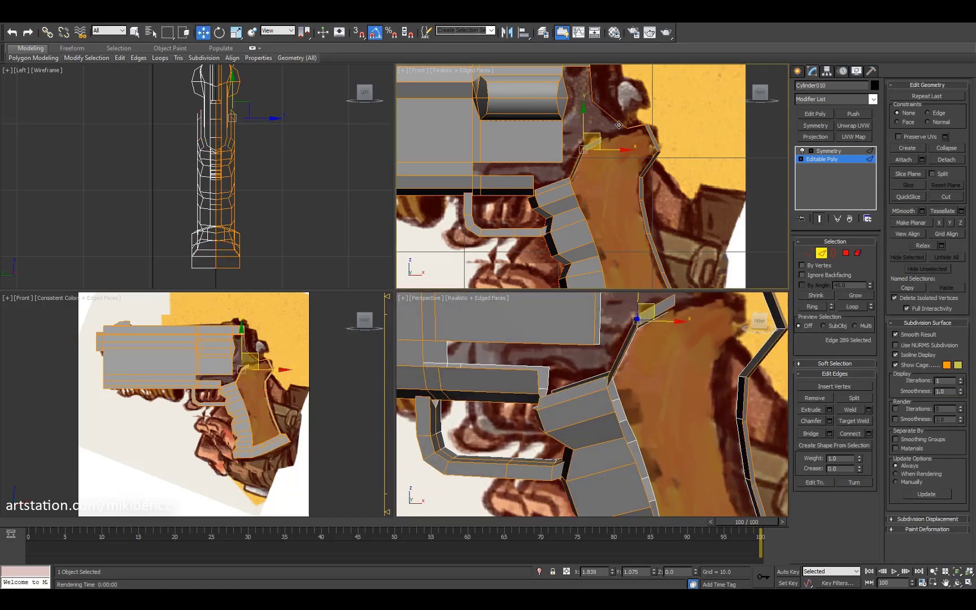
Step: Continue the strip rearward to the hook of the grip's back edge and align its vertices with the reference
{"action": "middle_click_drag", "start_coordinate": [665, 347], "coordinate": [615, 429], "text": "alt"}
{"action": "key", "text": "w"}
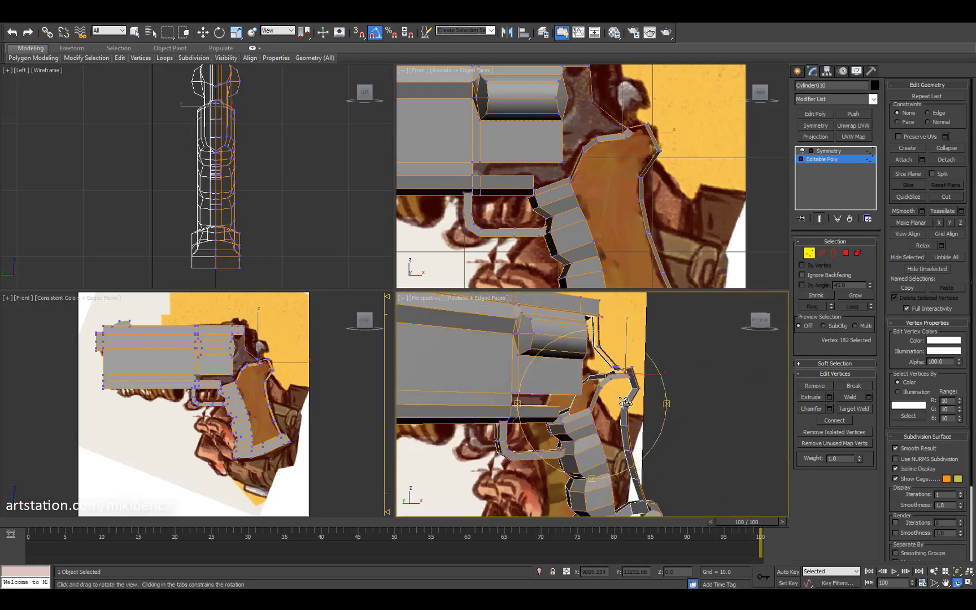
{"action": "scroll", "coordinate": [574, 181], "scroll_direction": "up", "scroll_amount": 2}
{"action": "scroll", "coordinate": [587, 149], "scroll_direction": "up", "scroll_amount": 2}
{"action": "left_click", "coordinate": [633, 134]}
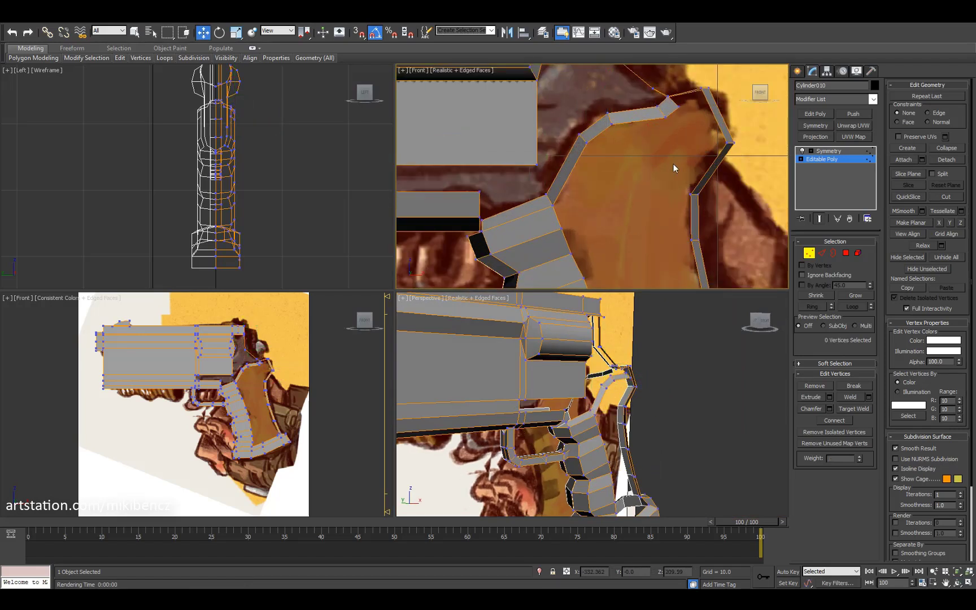
Step: Select the vertices of the pistol's upper body and collapse the Symmetry modifier into the full mesh
{"action": "middle_click_drag", "start_coordinate": [497, 430], "coordinate": [489, 431], "text": "alt"}
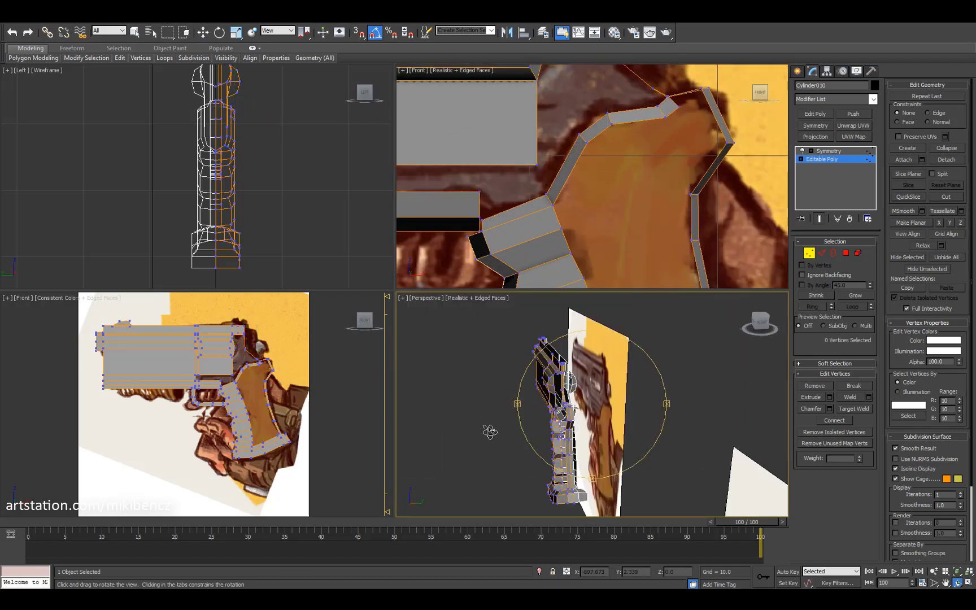
{"action": "middle_click_drag", "start_coordinate": [571, 405], "coordinate": [565, 404], "text": "alt"}
{"action": "scroll", "coordinate": [677, 158], "scroll_direction": "down", "scroll_amount": 3}
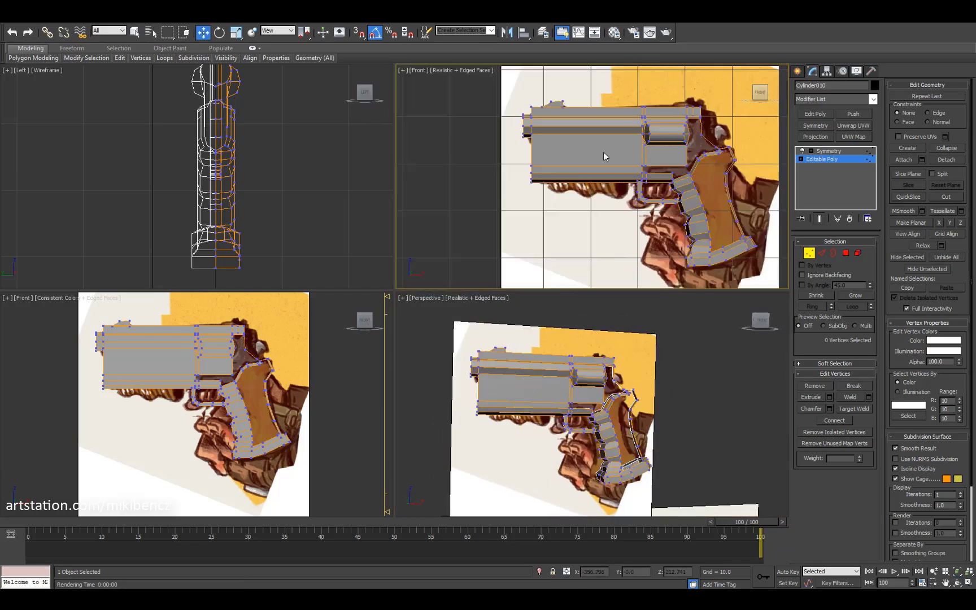
{"action": "scroll", "coordinate": [677, 147], "scroll_direction": "up", "scroll_amount": 4}
{"action": "key", "text": "w"}
{"action": "left_click_drag", "start_coordinate": [599, 121], "coordinate": [740, 164]}
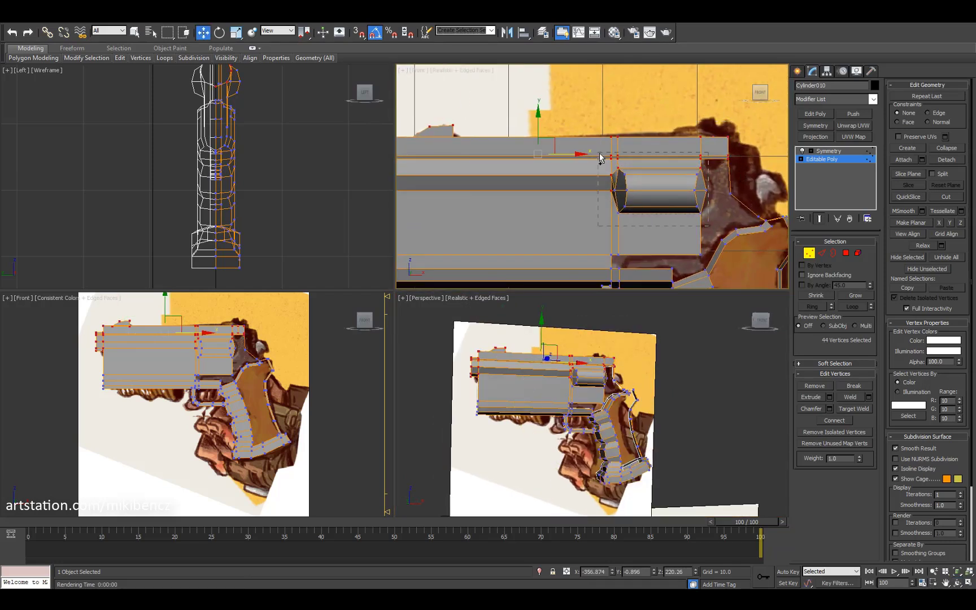
{"action": "key", "text": "alt+w"}
{"action": "middle_click_drag", "start_coordinate": [600, 158], "coordinate": [508, 293], "text": "alt"}
{"action": "left_click", "coordinate": [828, 151]}
{"action": "left_click", "coordinate": [849, 219]}
Step: Select the upper body's vertices on both halves and scale them to fit the reference
{"action": "scroll", "coordinate": [565, 254], "scroll_direction": "up", "scroll_amount": 2}
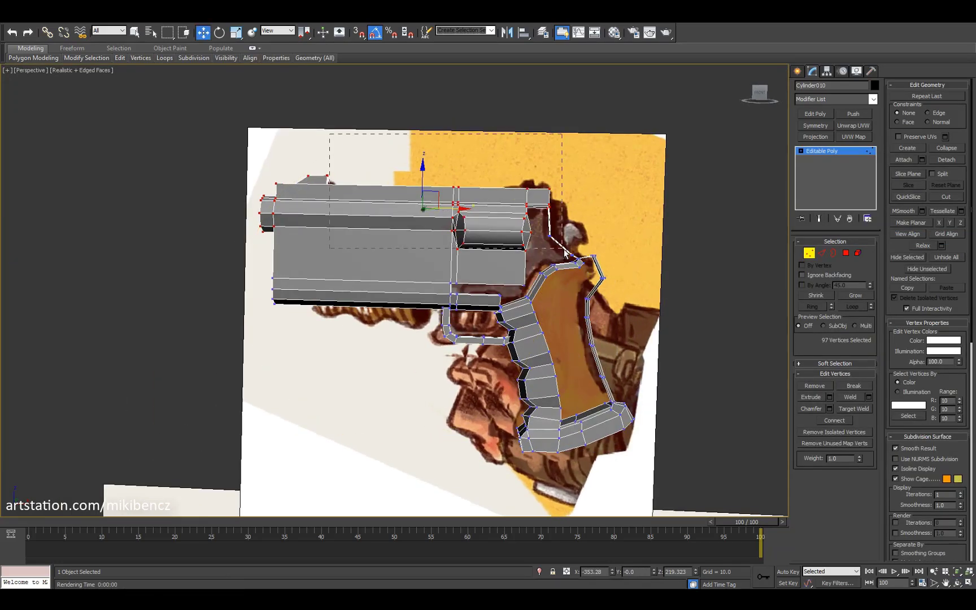
{"action": "key", "text": "r"}
{"action": "middle_click_drag", "start_coordinate": [565, 253], "coordinate": [440, 232], "text": "alt"}
{"action": "middle_click_drag", "start_coordinate": [451, 189], "coordinate": [508, 226], "text": "alt"}
{"action": "key", "text": "alt+w"}
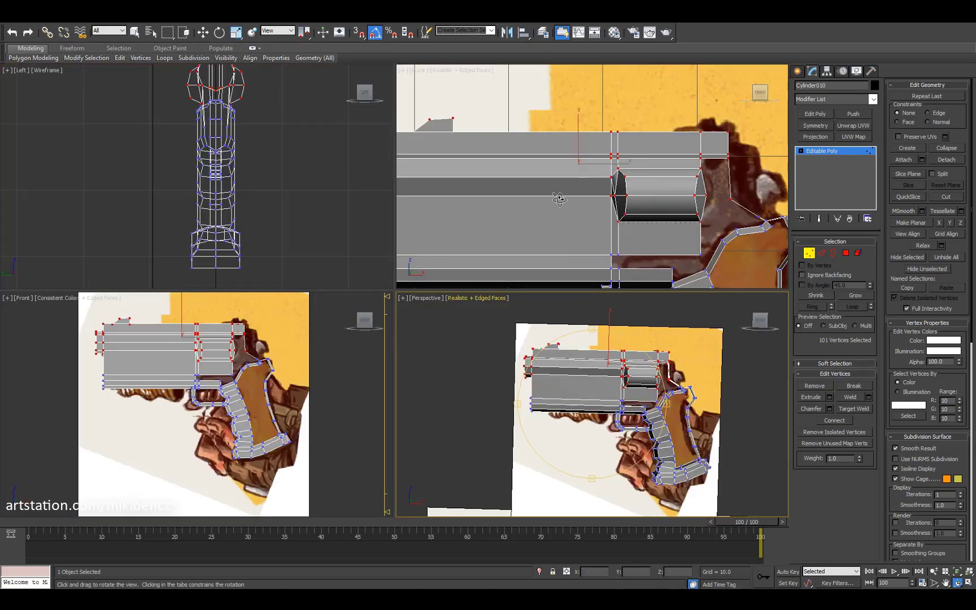
Step: Delete all polygons on one side of the pistol's centre line, including those of the front sight
{"action": "key", "text": "w"}
{"action": "left_click", "coordinate": [463, 316]}
{"action": "key", "text": "alt+w"}
{"action": "key", "text": "ctrl+r"}
{"action": "left_click_drag", "start_coordinate": [395, 265], "coordinate": [463, 288]}
{"action": "key", "text": "l"}
{"action": "key", "text": "w"}
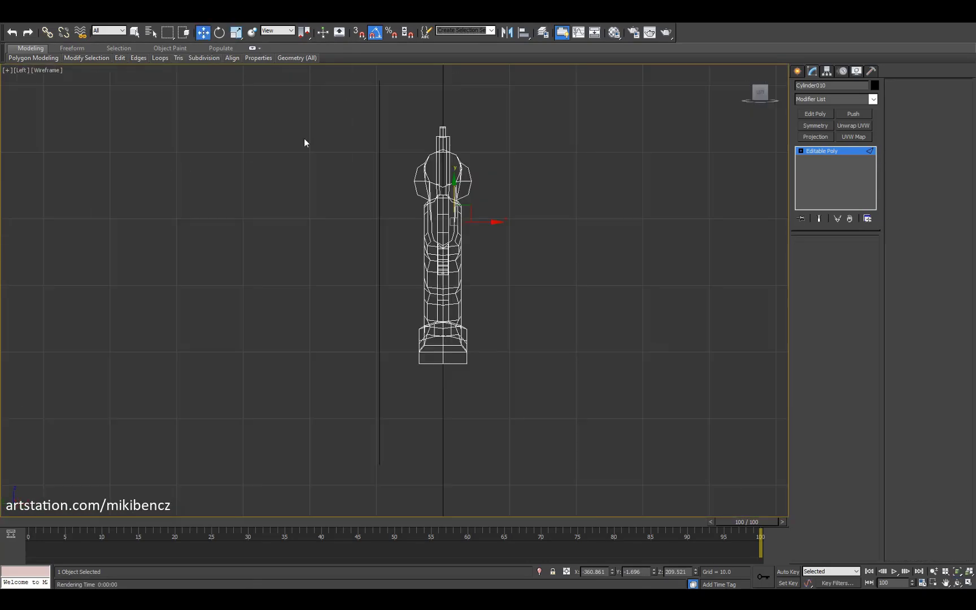
{"action": "key", "text": "4"}
{"action": "left_click_drag", "start_coordinate": [344, 104], "coordinate": [442, 388]}
{"action": "mouse_move", "coordinate": [368, 164]}
{"action": "left_mouse_down", "text": "alt"}
{"action": "mouse_move", "coordinate": [429, 451]}
{"action": "mouse_move", "coordinate": [437, 81]}
{"action": "left_mouse_up", "text": "alt"}
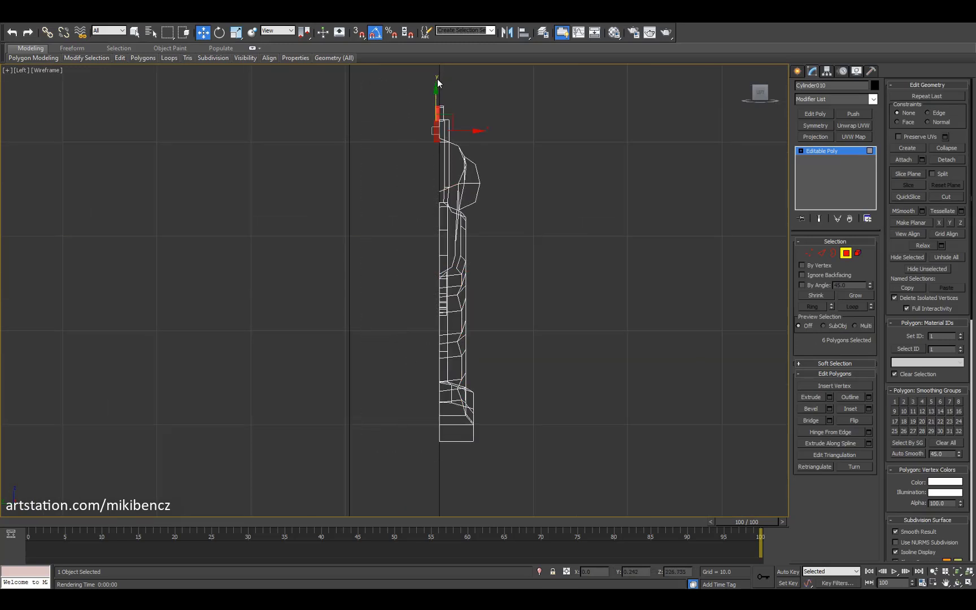
{"action": "key", "text": "4"}
Step: Apply a Symmetry modifier on the X mirror axis to restore the pistol's other half
{"action": "key", "text": "alt+w"}
{"action": "key", "text": "alt+w"}
{"action": "key", "text": "ctrl+r"}
{"action": "left_click_drag", "start_coordinate": [372, 268], "coordinate": [424, 307]}
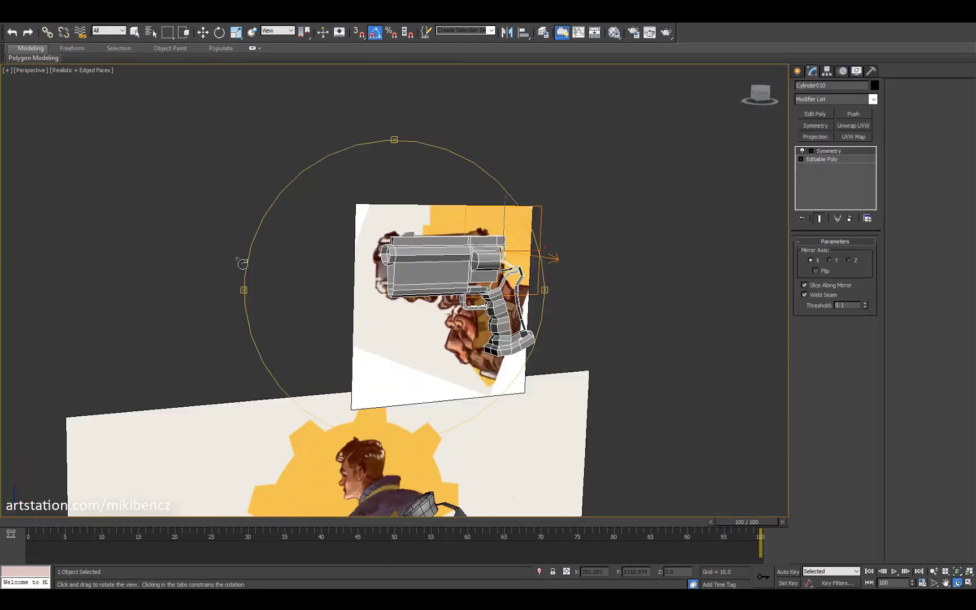
{"action": "left_click_drag", "start_coordinate": [508, 266], "coordinate": [594, 266]}
Step: Delete the large side polygon beneath the barrel and select the open border along the barrel's lower edge
{"action": "key", "text": "2"}
{"action": "key", "text": "w"}
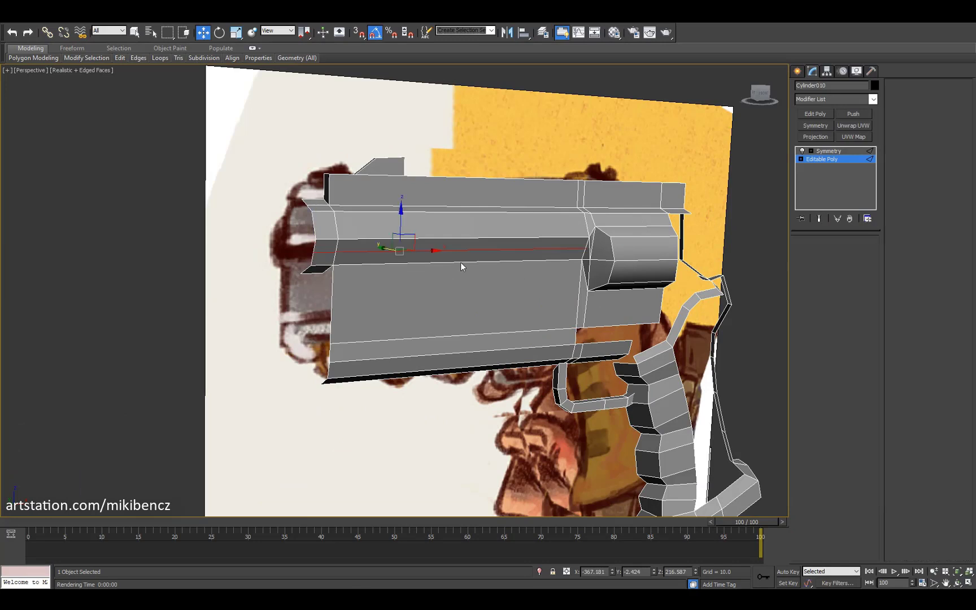
{"action": "key", "text": "4"}
{"action": "left_click", "coordinate": [321, 252]}
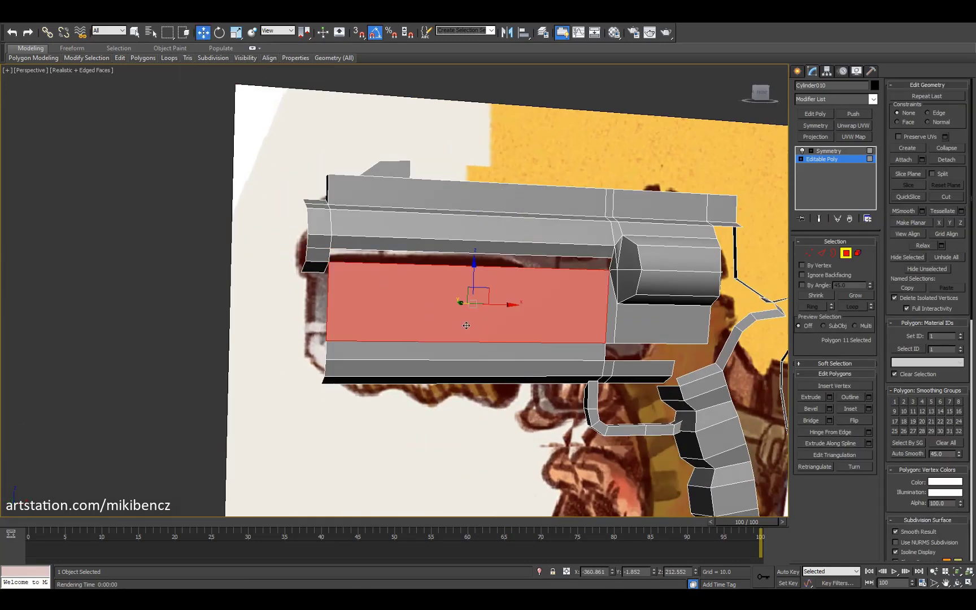
{"action": "key", "text": "Delete"}
{"action": "key", "text": "3"}
{"action": "left_click", "coordinate": [571, 256]}
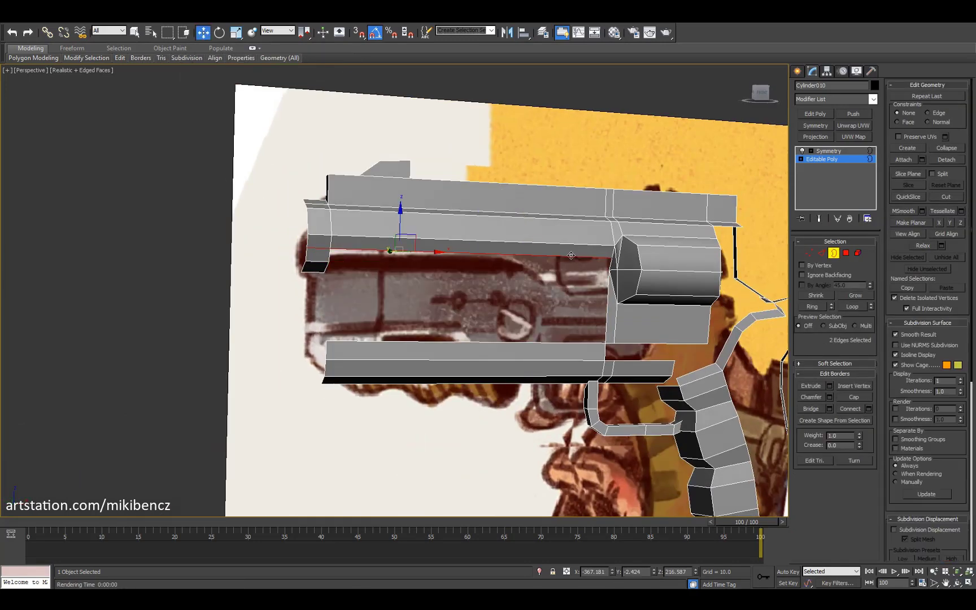
Step: Rebuild the side panel and front face below the barrel down to the frame, preparing Target Weld for its vertices
{"action": "middle_click_drag", "start_coordinate": [514, 341], "coordinate": [414, 253], "text": "alt"}
{"action": "scroll", "coordinate": [497, 333], "scroll_direction": "up", "scroll_amount": 3}
{"action": "scroll", "coordinate": [413, 252], "scroll_direction": "up", "scroll_amount": 2}
{"action": "key", "text": "w"}
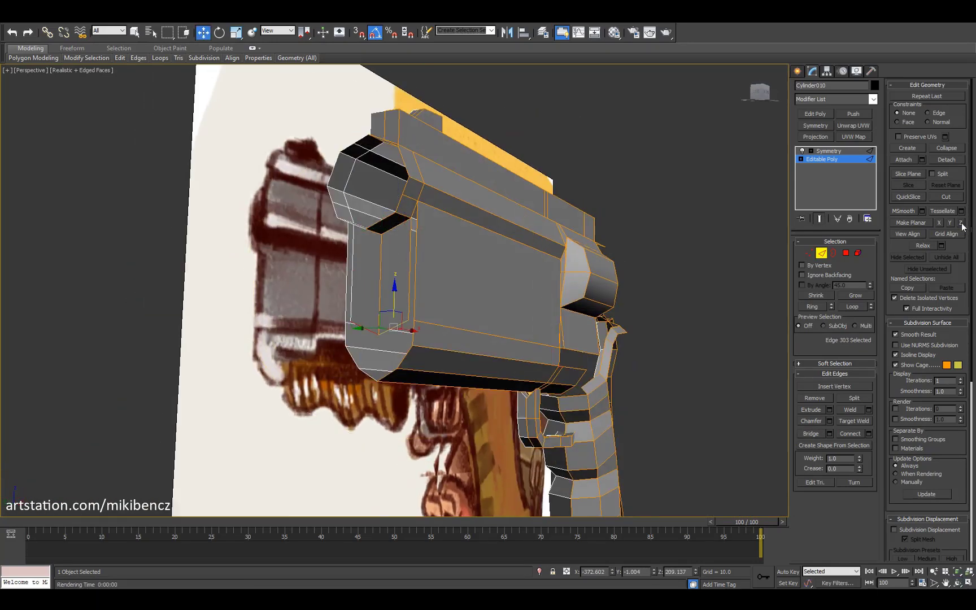
{"action": "middle_click_drag", "start_coordinate": [440, 294], "coordinate": [459, 296], "text": "alt"}
{"action": "right_click", "coordinate": [217, 290]}
{"action": "left_click", "coordinate": [168, 412]}
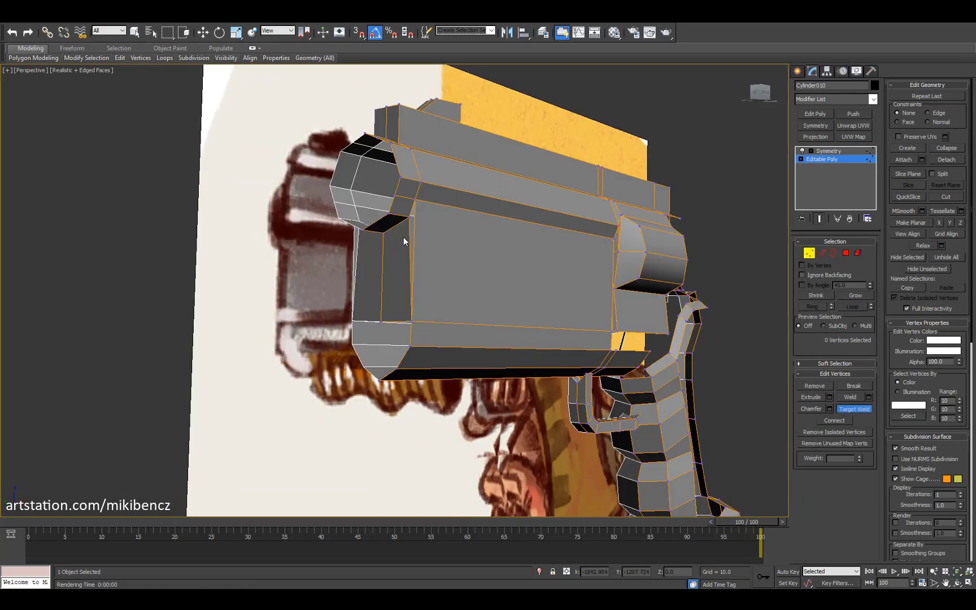
Step: Fill the gap at the body's lower front corner with new polygons and tidy the resulting edges
{"action": "middle_click_drag", "start_coordinate": [399, 330], "coordinate": [407, 319], "text": "alt"}
{"action": "right_click", "coordinate": [631, 338]}
{"action": "left_click", "coordinate": [655, 376]}
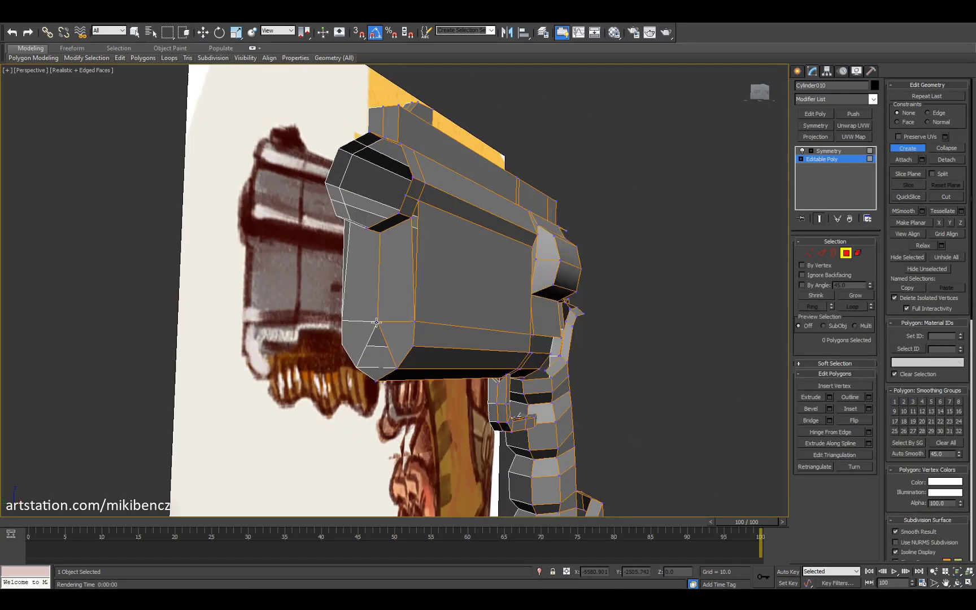
{"action": "key", "text": "2"}
{"action": "left_click", "coordinate": [388, 357]}
{"action": "key", "text": "w"}
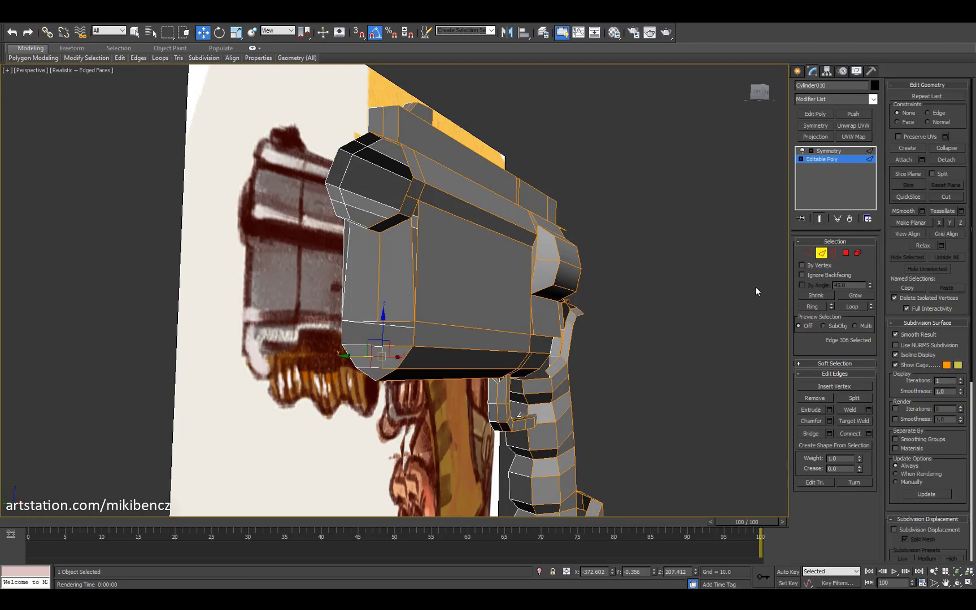
{"action": "left_click", "coordinate": [398, 345]}
{"action": "middle_click_drag", "start_coordinate": [423, 332], "coordinate": [522, 282], "text": "alt"}
{"action": "key", "text": "4"}
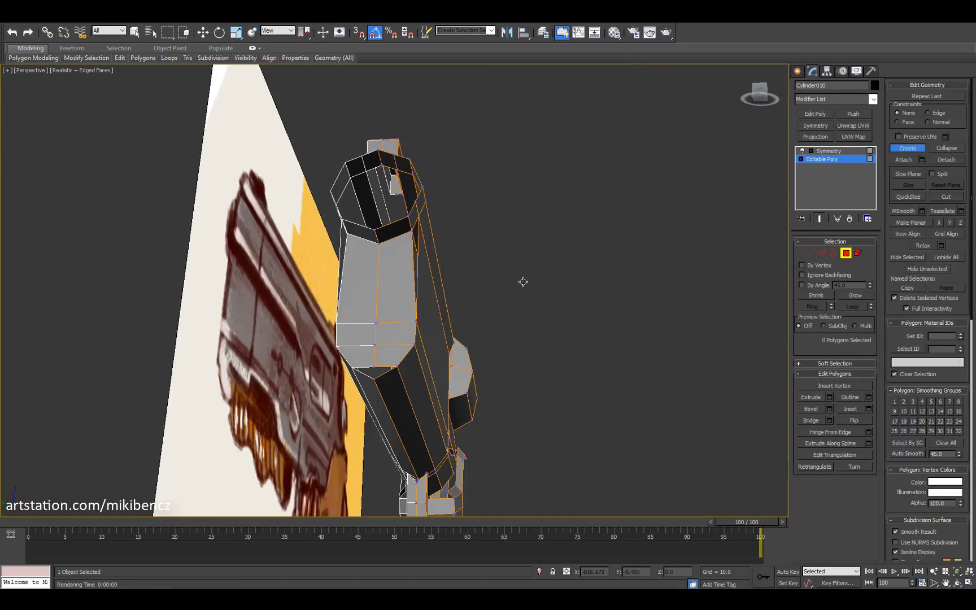
{"action": "left_click", "coordinate": [422, 296]}
Step: Target-weld the side panel's rear vertices onto the section beneath the cylinder
{"action": "middle_click_drag", "start_coordinate": [422, 296], "coordinate": [527, 127], "text": "alt"}
{"action": "key", "text": "1"}
{"action": "key", "text": "2"}
{"action": "left_click", "coordinate": [454, 367]}
{"action": "left_click", "coordinate": [215, 374]}
{"action": "key", "text": "1"}
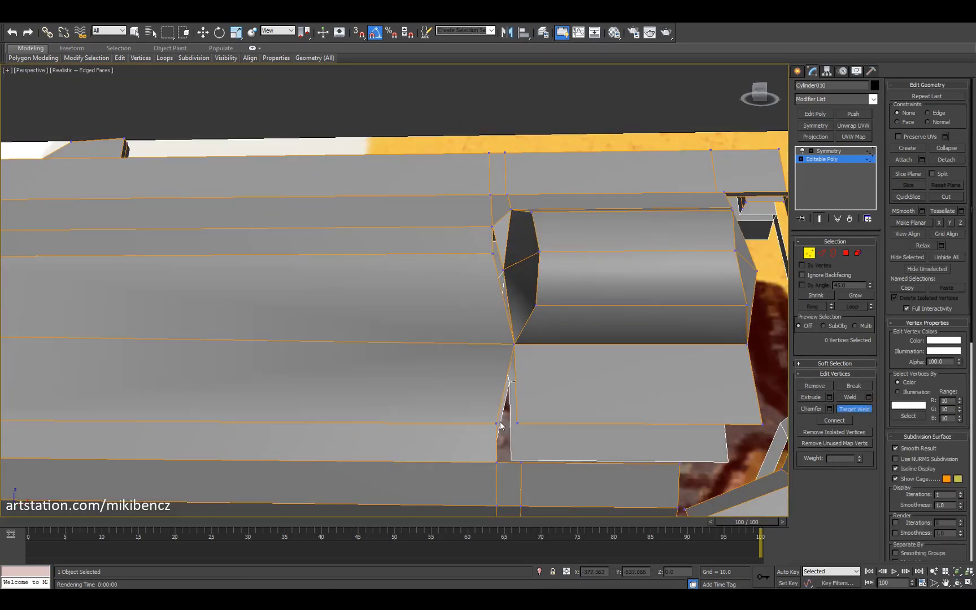
{"action": "left_click", "coordinate": [497, 424]}
Step: Cap the remaining open border where the side panel meets the section beneath the cylinder
{"action": "middle_click_drag", "start_coordinate": [497, 423], "coordinate": [418, 291], "text": "alt"}
{"action": "key", "text": "3"}
{"action": "left_click", "coordinate": [853, 397]}
{"action": "key", "text": "4"}
{"action": "key", "text": "1"}
{"action": "key", "text": "w"}
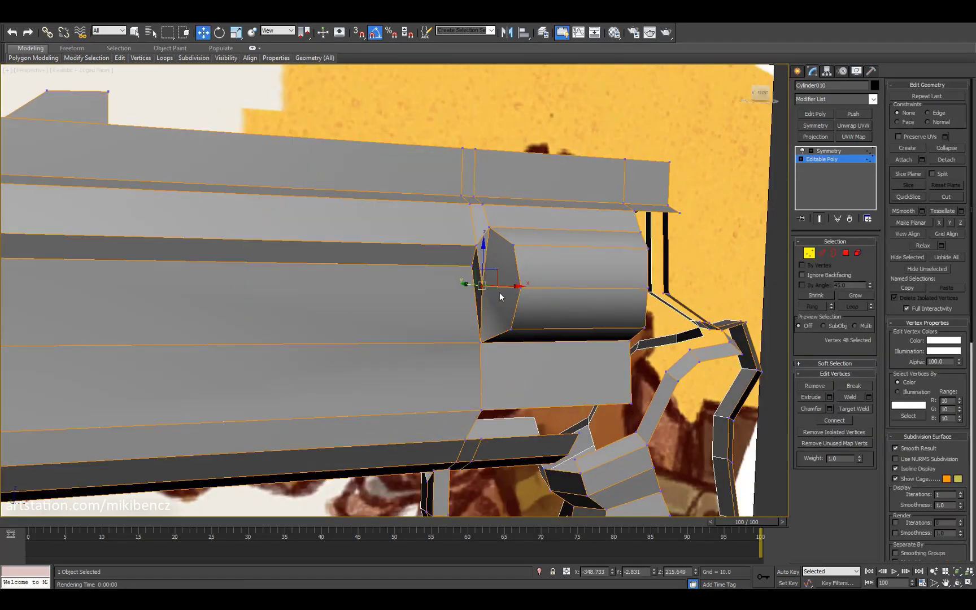
Step: Reshape the cylinder's front face and create a polygon bridging it to the rear end of the barrel
{"action": "key", "text": "2"}
{"action": "middle_click_drag", "start_coordinate": [500, 297], "coordinate": [517, 125], "text": "alt"}
{"action": "key", "text": "1"}
{"action": "key", "text": "w"}
{"action": "key", "text": "4"}
{"action": "left_click", "coordinate": [480, 265]}
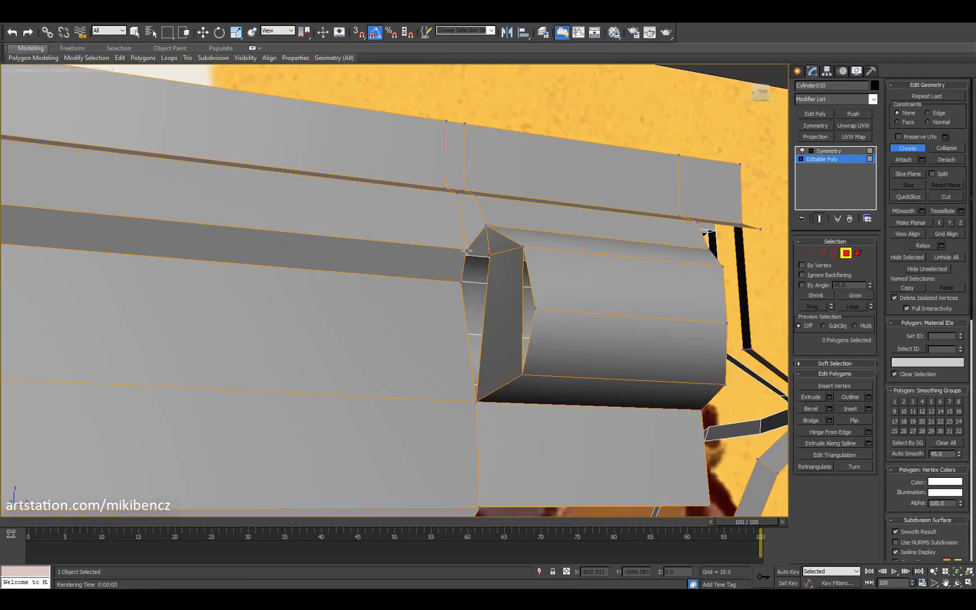
Step: Reposition the vertices of the cylinder's front face and target-weld them to the barrel's rear edge to close the gap
{"action": "key", "text": "2"}
{"action": "left_click", "coordinate": [486, 224]}
{"action": "middle_click_drag", "start_coordinate": [487, 225], "coordinate": [453, 304], "text": "alt"}
{"action": "key", "text": "1"}
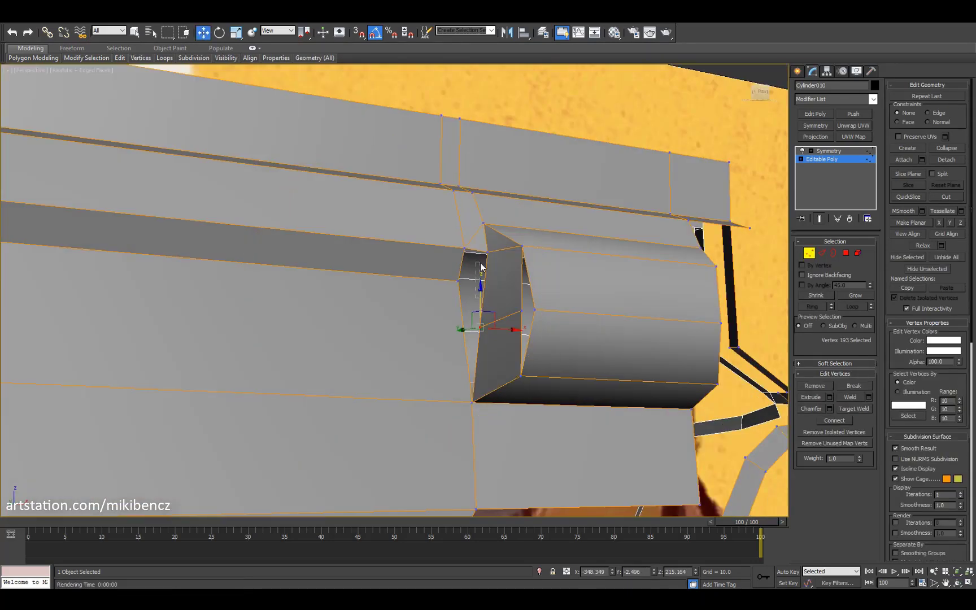
{"action": "middle_click_drag", "start_coordinate": [481, 267], "coordinate": [499, 301], "text": "alt"}
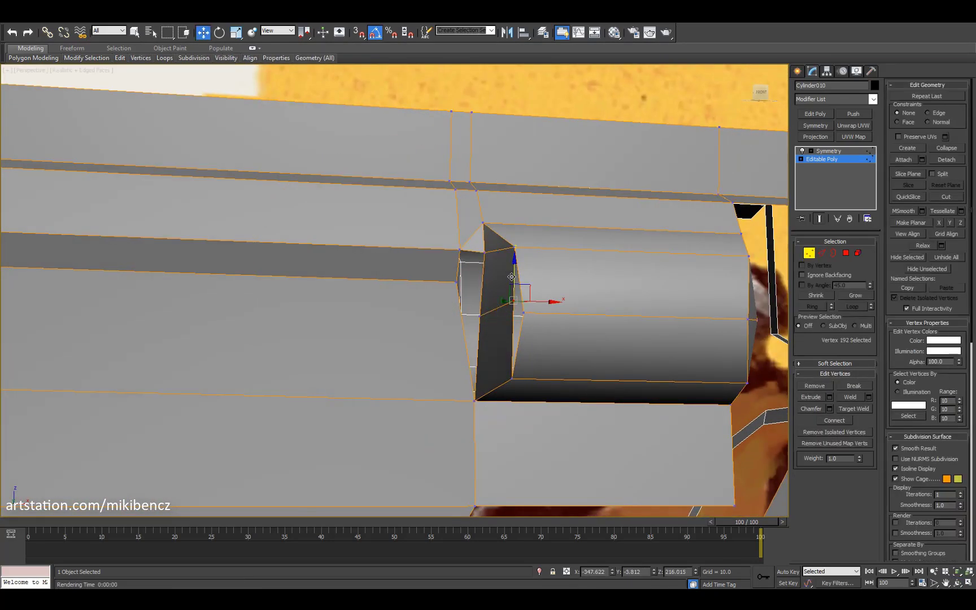
{"action": "middle_click_drag", "start_coordinate": [517, 224], "coordinate": [476, 287], "text": "alt"}
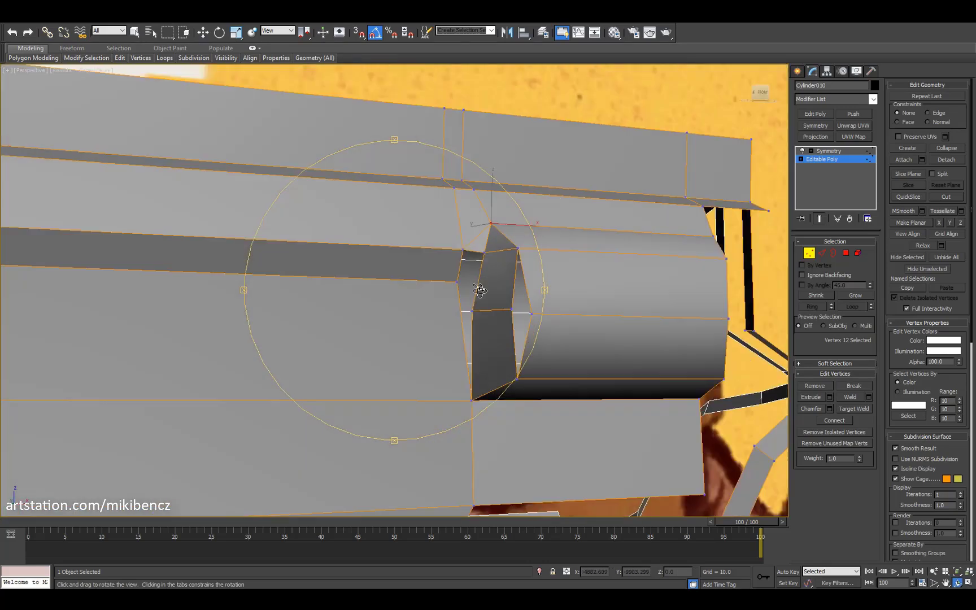
{"action": "right_click", "coordinate": [475, 287]}
{"action": "left_click", "coordinate": [471, 314]}
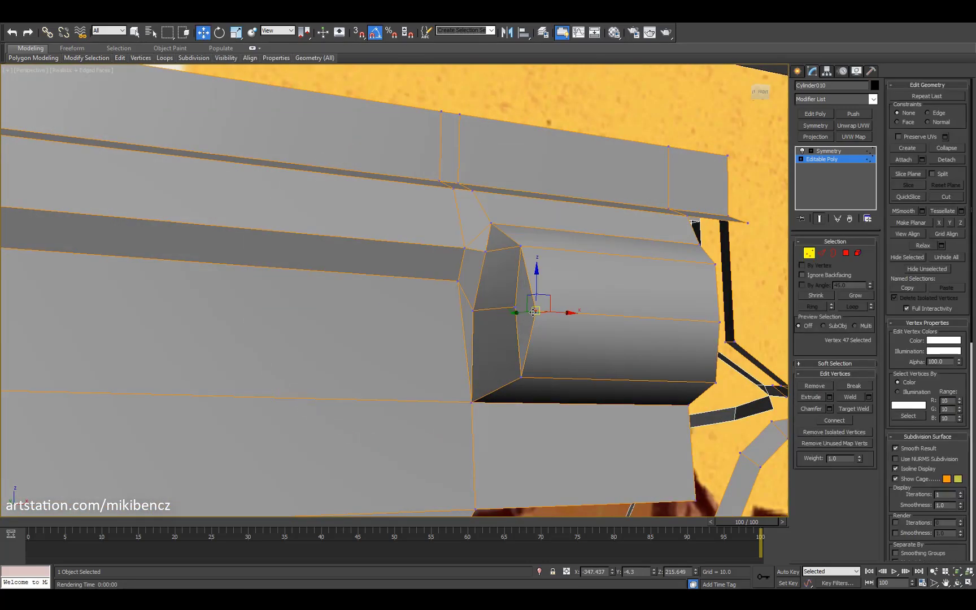
Step: Extend the lower frame's rear edges back to the top of the grip
{"action": "scroll", "coordinate": [533, 311], "scroll_direction": "down", "scroll_amount": 5}
{"action": "middle_click_drag", "start_coordinate": [533, 312], "coordinate": [490, 327], "text": "alt"}
{"action": "key", "text": "2"}
{"action": "scroll", "coordinate": [395, 327], "scroll_direction": "up", "scroll_amount": 4}
{"action": "key", "text": "1"}
{"action": "key", "text": "2"}
{"action": "key", "text": "w"}
{"action": "left_click", "coordinate": [464, 377]}
{"action": "key", "text": "2"}
{"action": "left_click", "coordinate": [476, 353]}
Step: Weld the frame's rear vertex to the grip's top vertex with a threshold of 15.192
{"action": "middle_click_drag", "start_coordinate": [563, 312], "coordinate": [534, 290], "text": "alt"}
{"action": "right_click", "coordinate": [533, 289]}
{"action": "left_click", "coordinate": [551, 313]}
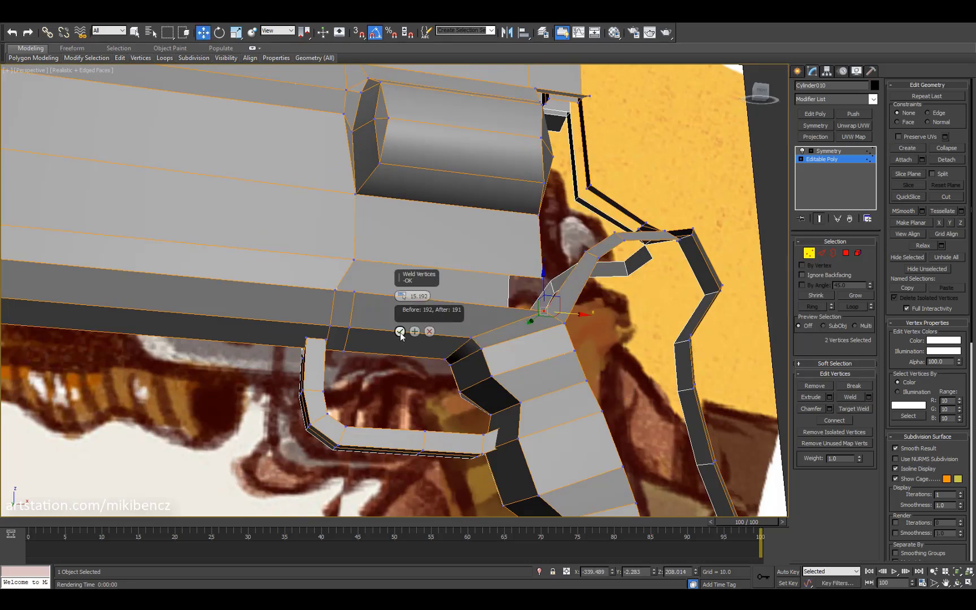
{"action": "left_click", "coordinate": [400, 331]}
Step: Bridge the two open edges below the cylinder's rear to close the gap between the body and the frame
{"action": "key", "text": "2"}
{"action": "middle_click_drag", "start_coordinate": [399, 332], "coordinate": [452, 316], "text": "alt"}
{"action": "left_click", "coordinate": [486, 293], "text": "ctrl"}
{"action": "key", "text": "alt+w"}
{"action": "key", "text": "w"}
{"action": "scroll", "coordinate": [632, 142], "scroll_direction": "up", "scroll_amount": 1}
{"action": "middle_click_drag", "start_coordinate": [630, 220], "coordinate": [629, 257]}
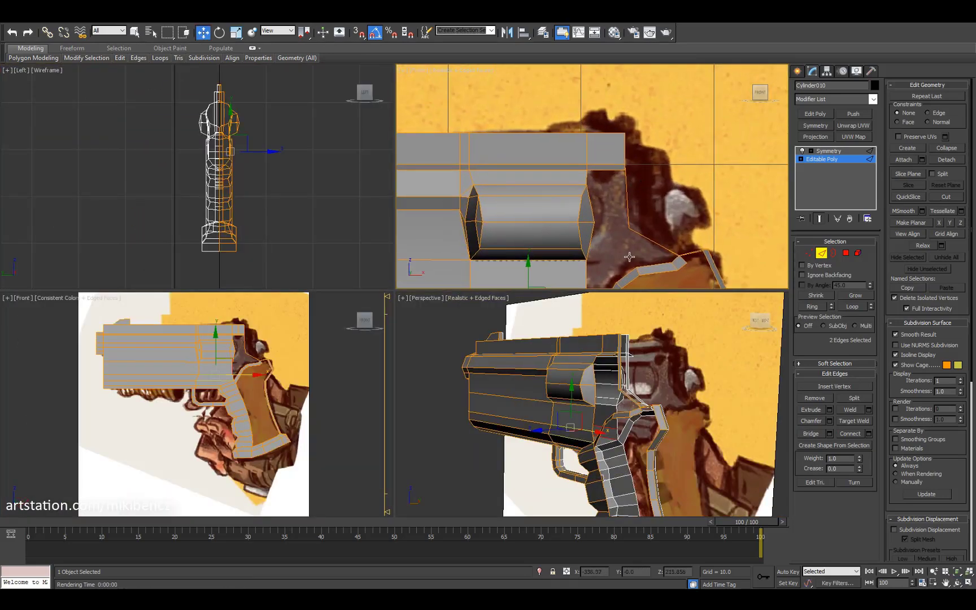
Step: Build the hammer's outline behind the frame as a strip of polygons extended edge by edge over the reference
{"action": "middle_click_drag", "start_coordinate": [610, 316], "coordinate": [570, 371], "text": "alt"}
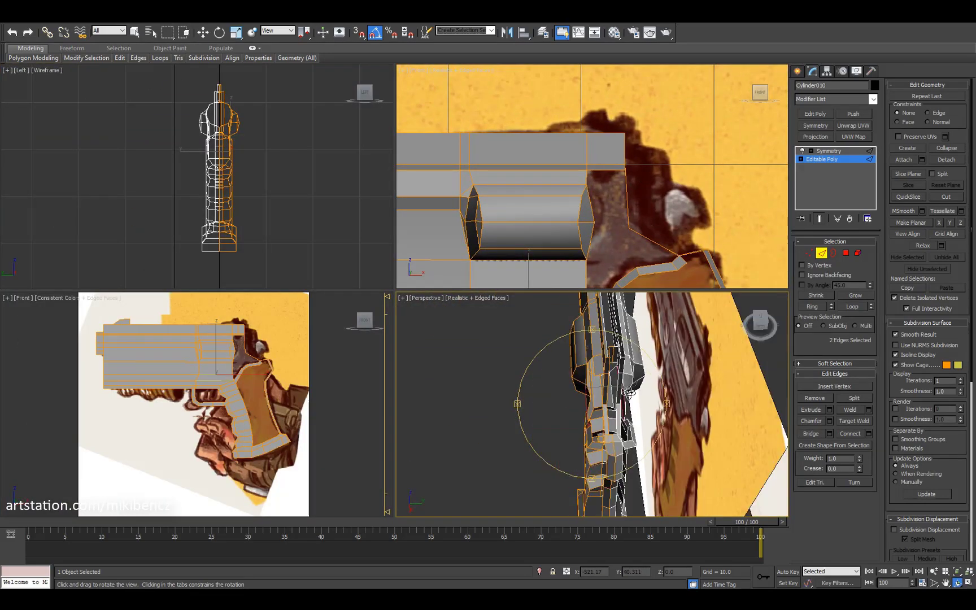
{"action": "middle_click_drag", "start_coordinate": [619, 434], "coordinate": [649, 389], "text": "alt"}
{"action": "key", "text": "4"}
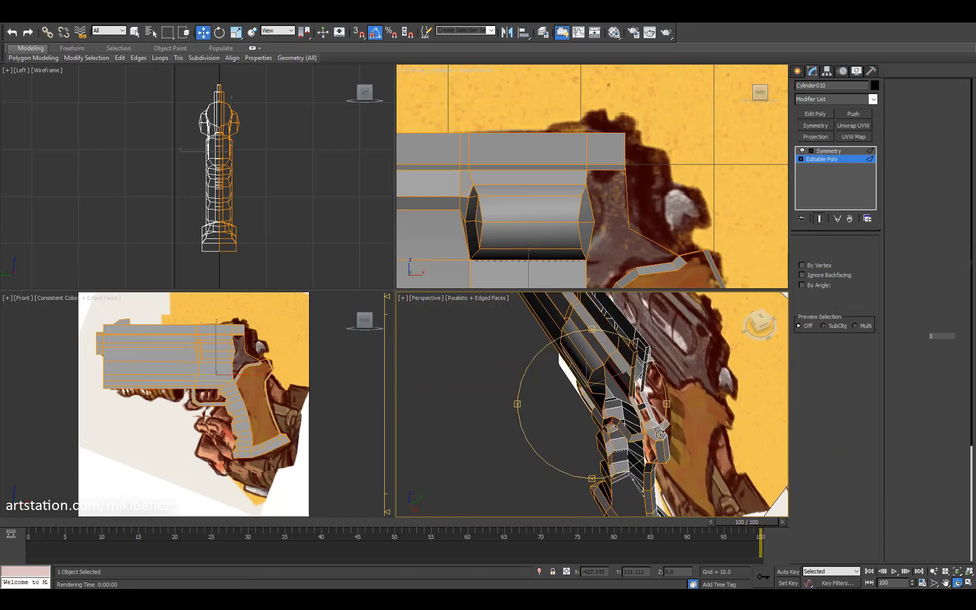
{"action": "left_click", "coordinate": [695, 183]}
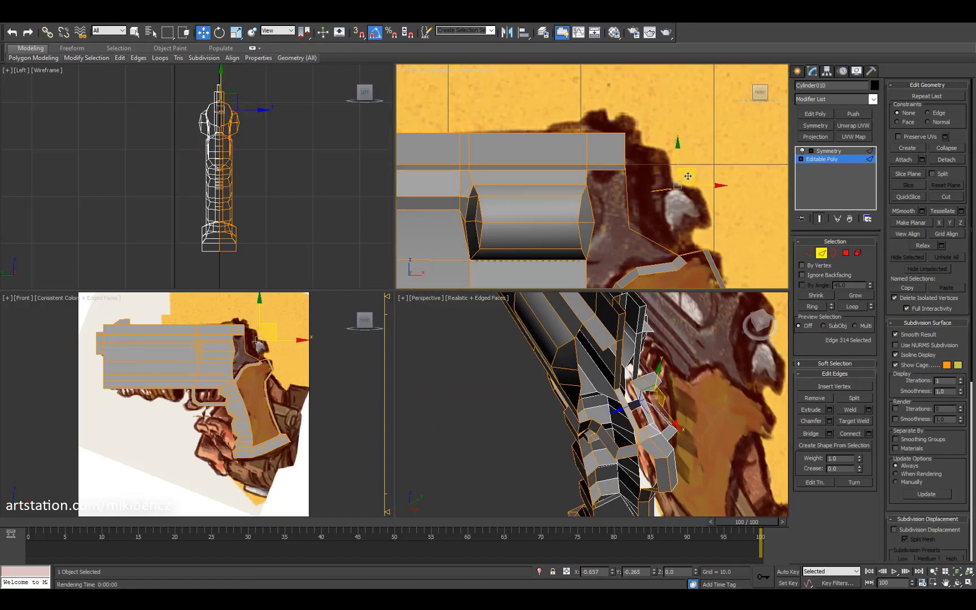
{"action": "middle_click_drag", "start_coordinate": [649, 305], "coordinate": [530, 393], "text": "alt"}
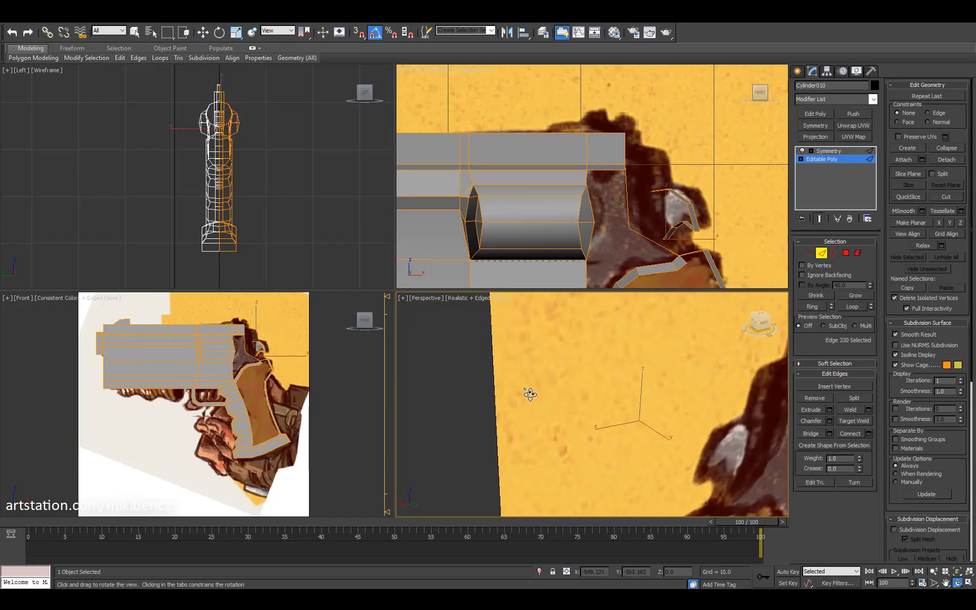
{"action": "key", "text": "alt+w"}
Step: Delete the rearmost side polygon of the top rib so the rib ends above the cylinder's rear
{"action": "left_click", "coordinate": [508, 259]}
{"action": "middle_click_drag", "start_coordinate": [508, 259], "coordinate": [639, 190], "text": "alt"}
{"action": "key", "text": "alt+w"}
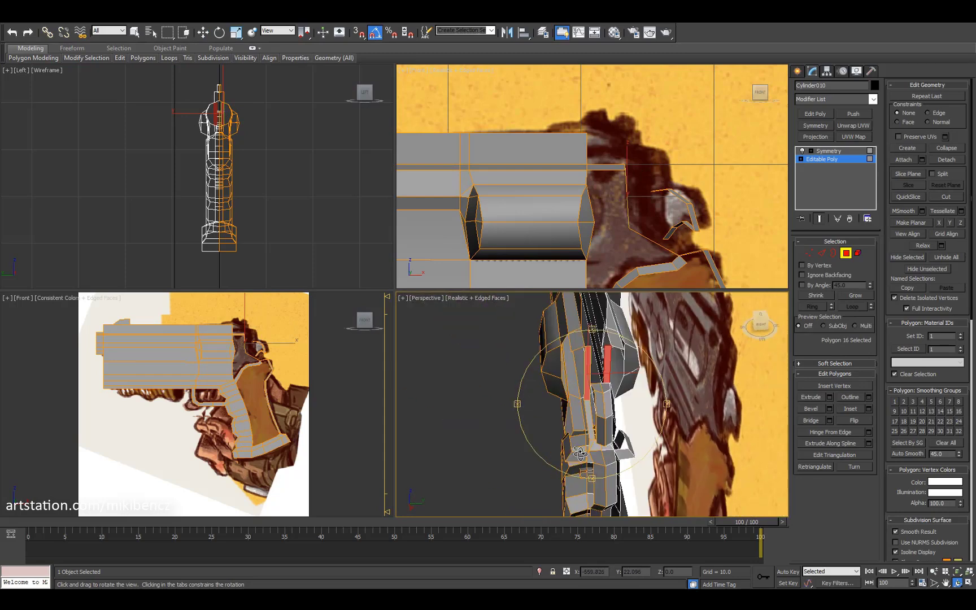
{"action": "middle_click_drag", "start_coordinate": [580, 453], "coordinate": [584, 416], "text": "alt"}
{"action": "key", "text": "alt+w"}
{"action": "middle_click_drag", "start_coordinate": [652, 416], "coordinate": [432, 285], "text": "alt"}
{"action": "key", "text": "alt+w"}
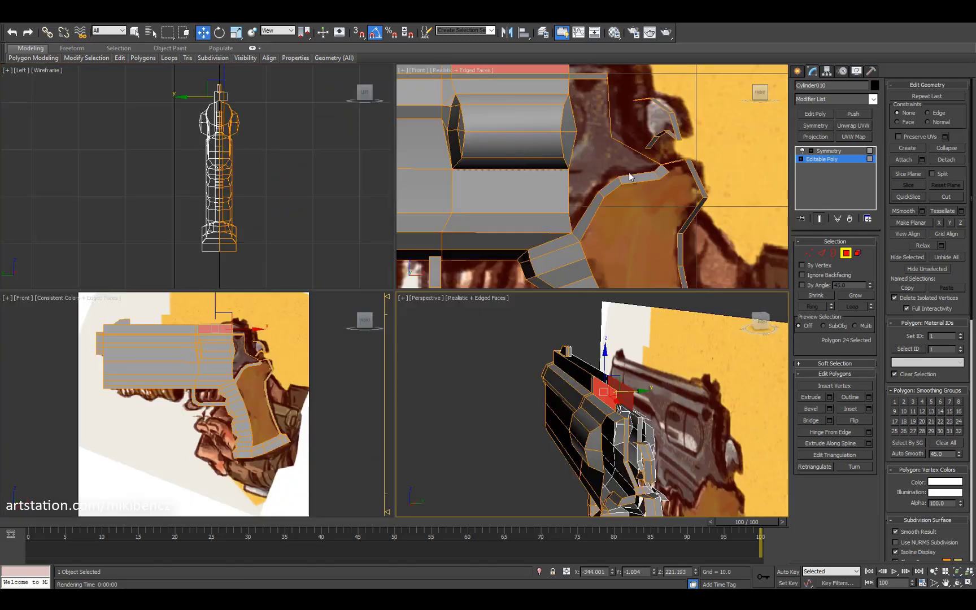
Step: Switch to the browser, search images for "revolver" and refine the search with "hammer"
{"action": "key", "text": "w"}
{"action": "key", "text": "alt+Tab"}
{"action": "type", "text": "revolv"}
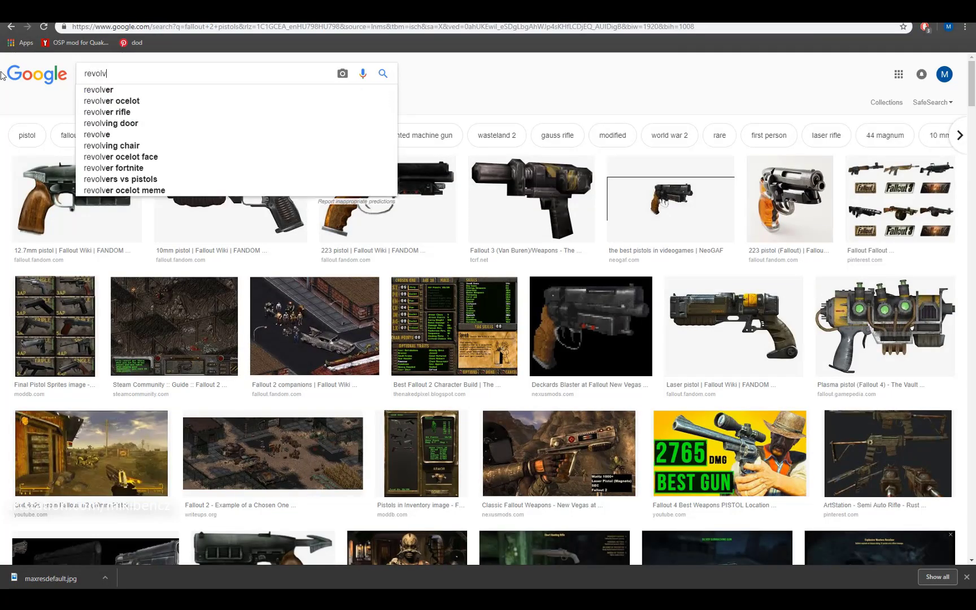
{"action": "type", "text": "er"}
{"action": "key", "text": "Return"}
{"action": "scroll", "coordinate": [404, 327], "scroll_direction": "down", "scroll_amount": 10}
{"action": "left_click", "coordinate": [56, 91]}
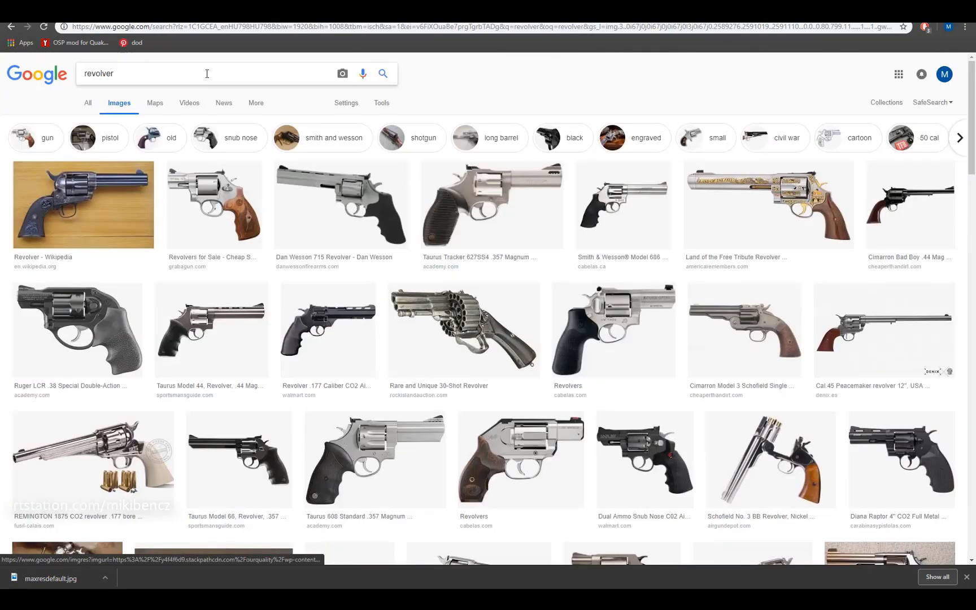
{"action": "left_click", "coordinate": [207, 74]}
{"action": "type", "text": "hammer"}
{"action": "key", "text": "Return"}
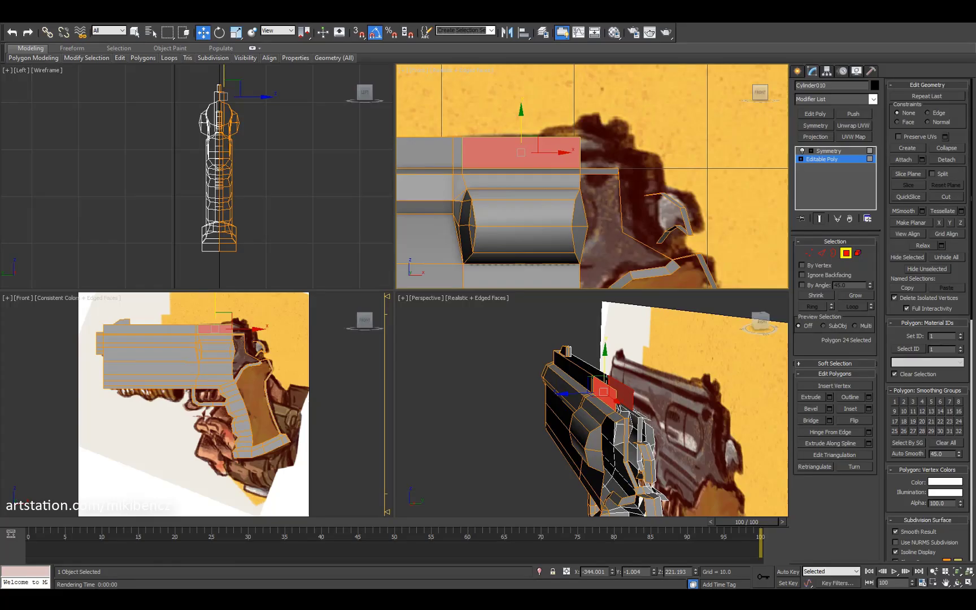
Step: Close the top rib's rear end and reshape it into a slope running down to the frame
{"action": "key", "text": "alt+w"}
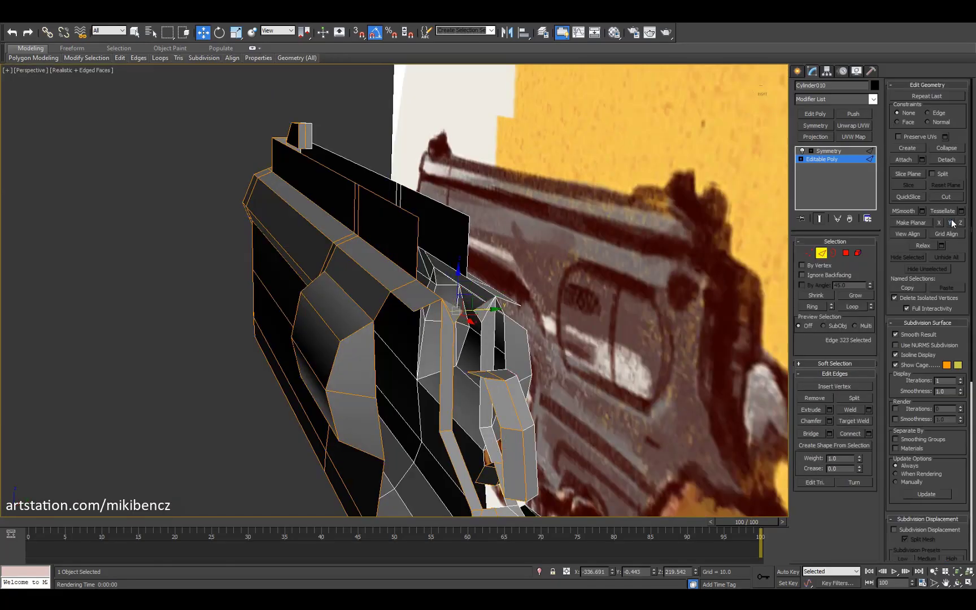
{"action": "mouse_move", "coordinate": [456, 310]}
{"action": "middle_mouse_down", "text": "alt"}
{"action": "mouse_move", "coordinate": [421, 305]}
{"action": "mouse_move", "coordinate": [474, 295]}
{"action": "mouse_move", "coordinate": [467, 294]}
{"action": "middle_mouse_up", "text": "alt"}
{"action": "scroll", "coordinate": [486, 298], "scroll_direction": "up", "scroll_amount": 2}
{"action": "key", "text": "1"}
{"action": "key", "text": "w"}
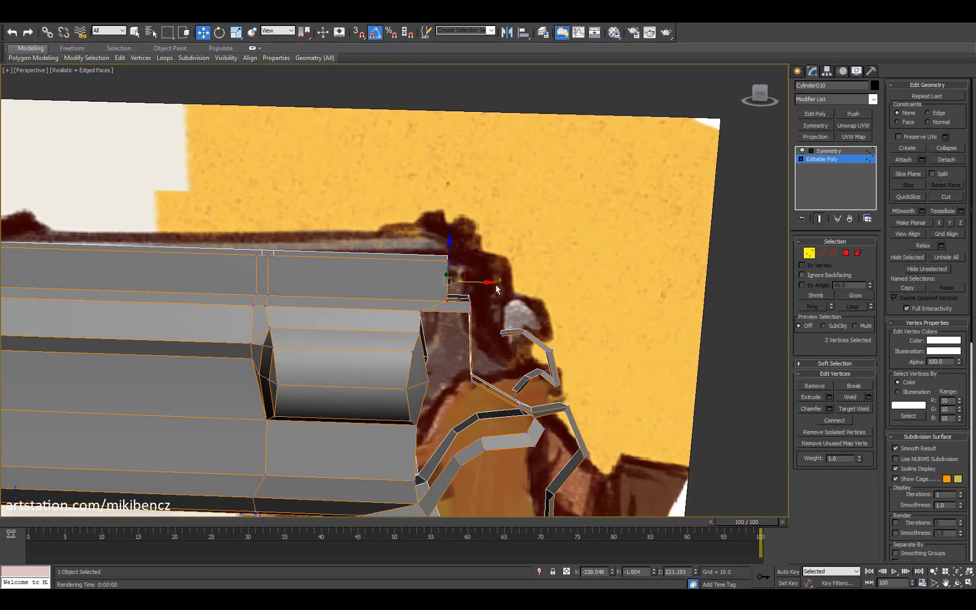
{"action": "key", "text": "alt+w"}
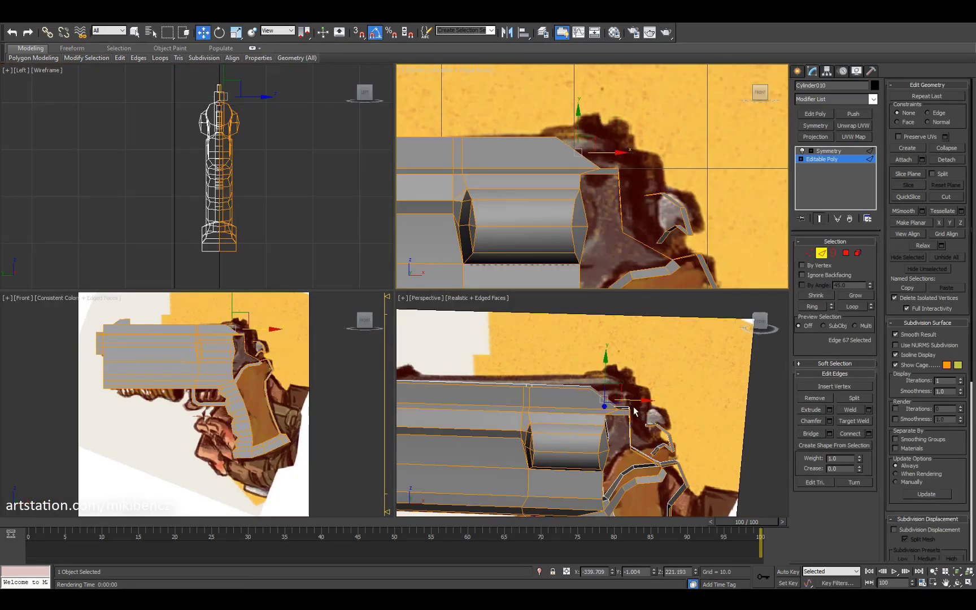
Step: Adjust the vertices at the upper end of the hammer strip
{"action": "middle_click_drag", "start_coordinate": [635, 412], "coordinate": [559, 305], "text": "alt"}
{"action": "key", "text": "alt+w"}
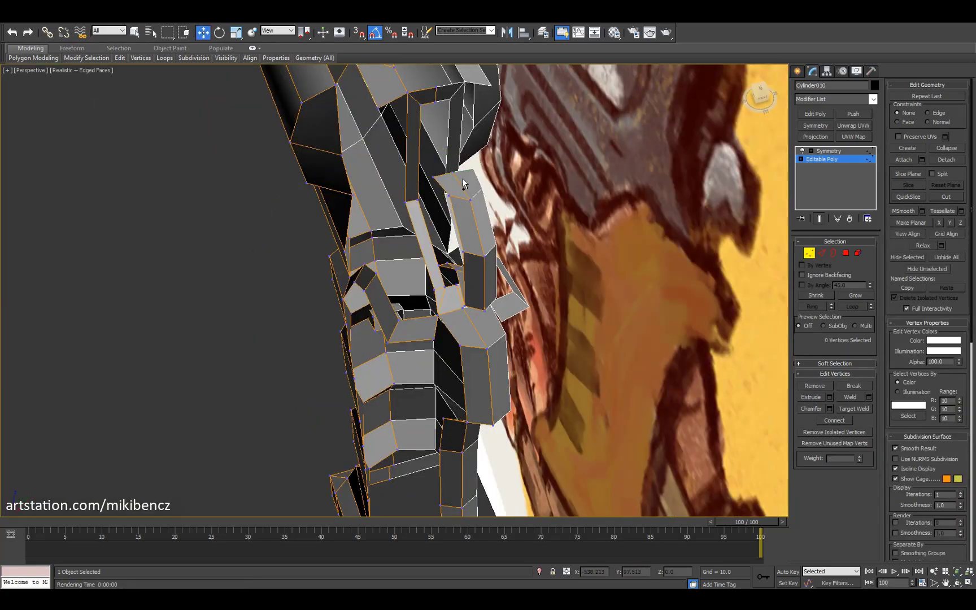
{"action": "left_click", "coordinate": [463, 183]}
{"action": "middle_click_drag", "start_coordinate": [463, 183], "coordinate": [478, 290], "text": "alt"}
{"action": "key", "text": "alt+Tab"}
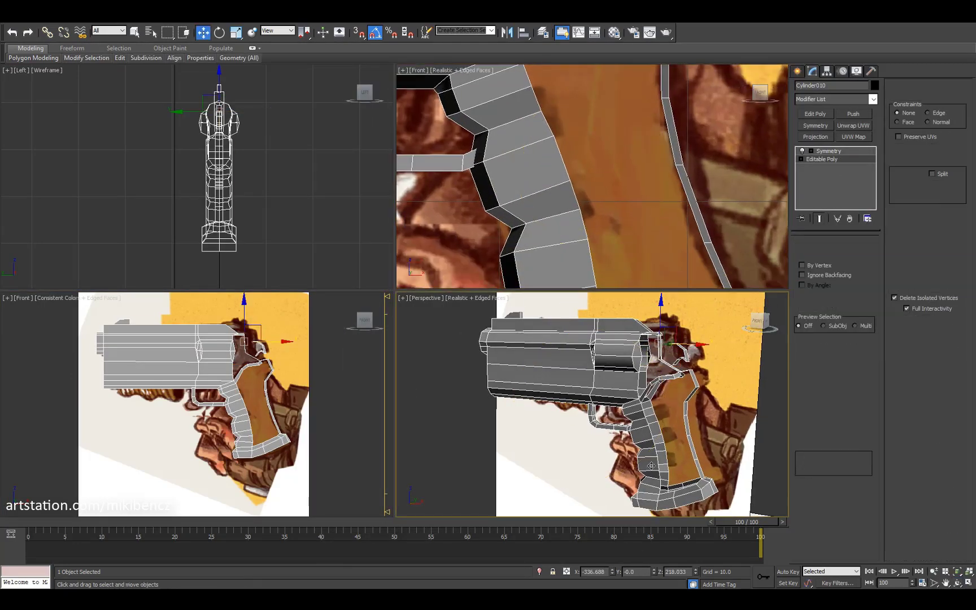
Step: Bridge the two open edges at the rear of the grip's base to close its back
{"action": "key", "text": "alt+w"}
{"action": "middle_click_drag", "start_coordinate": [651, 465], "coordinate": [421, 372], "text": "alt"}
{"action": "key", "text": "2"}
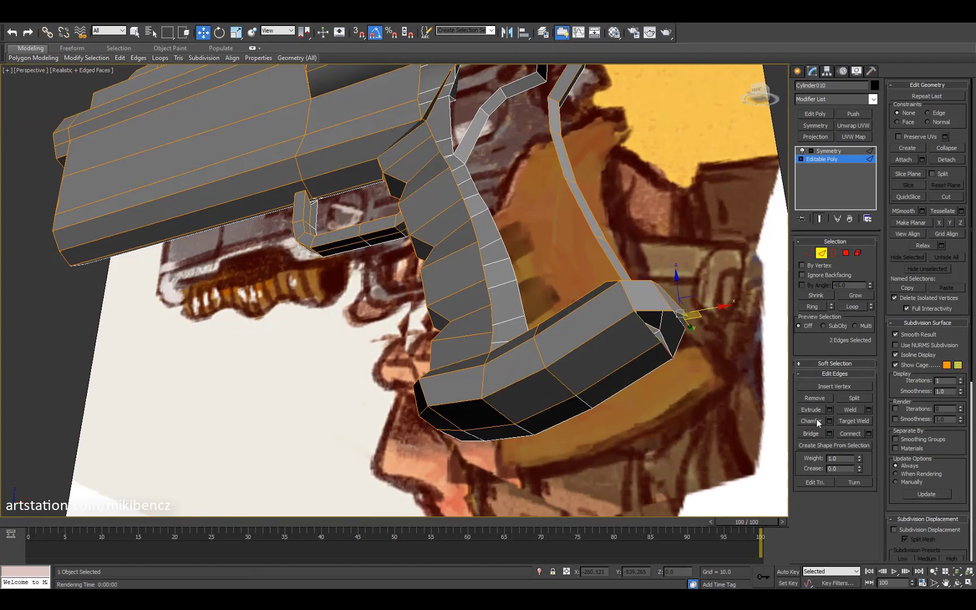
{"action": "right_click", "coordinate": [505, 303]}
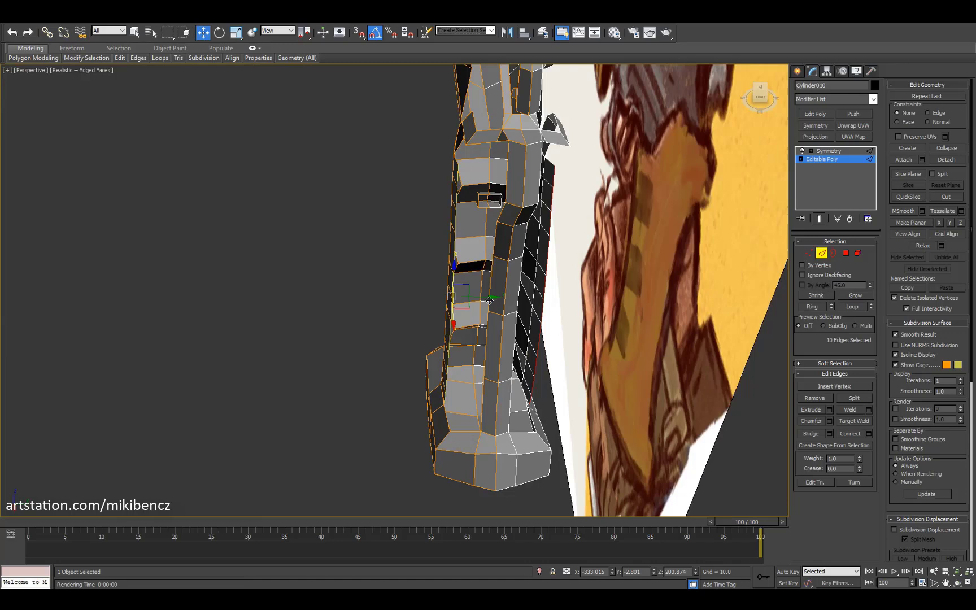
Step: Extend the ten open side edges of the grip backward as a strip and fit its vertices to the grip's shape
{"action": "key", "text": "ctrl+r"}
{"action": "left_click_drag", "start_coordinate": [489, 300], "coordinate": [406, 437]}
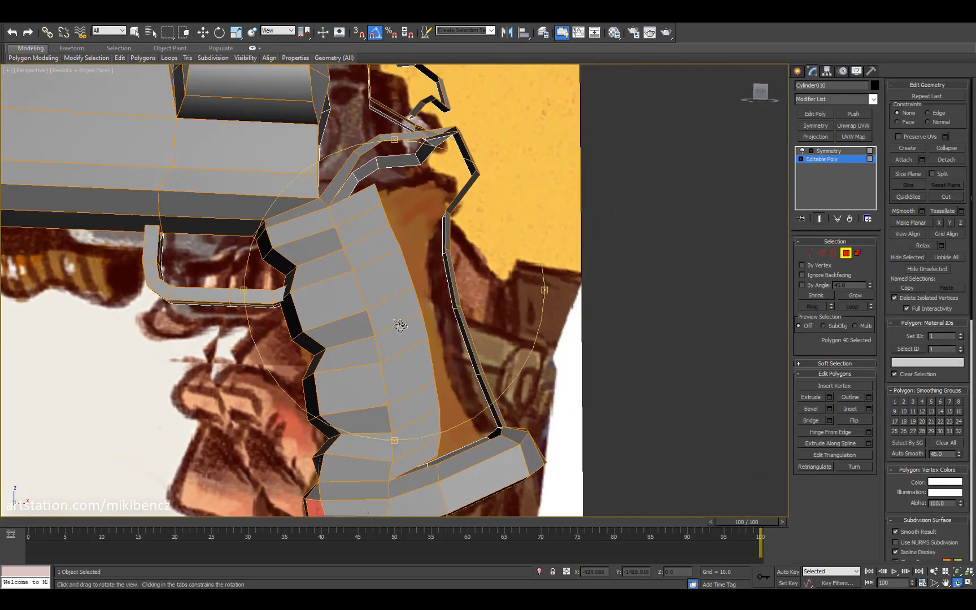
{"action": "left_click_drag", "start_coordinate": [399, 326], "coordinate": [387, 255]}
{"action": "key", "text": "ctrl+r"}
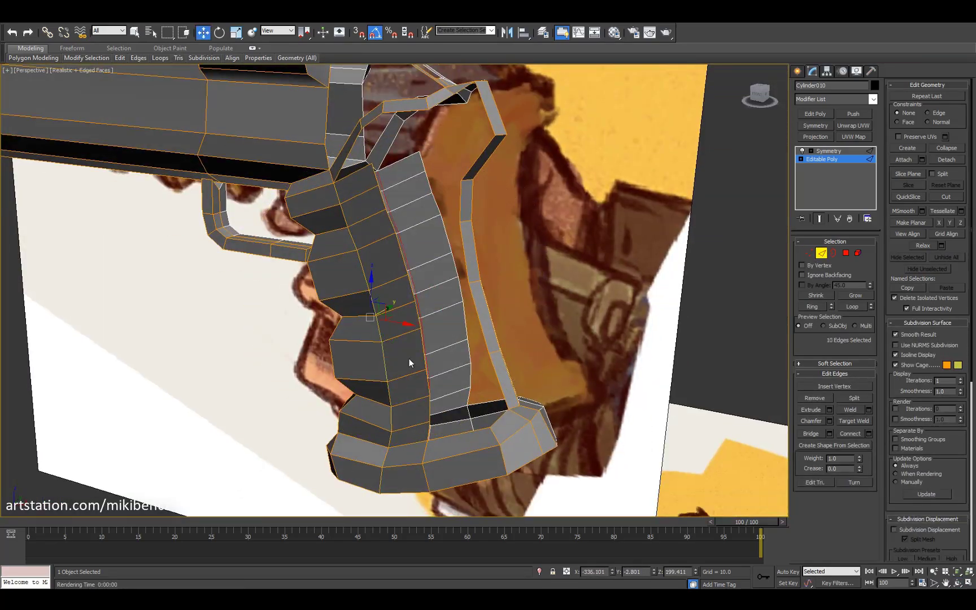
{"action": "key", "text": "ctrl+r"}
{"action": "left_click_drag", "start_coordinate": [409, 363], "coordinate": [398, 320]}
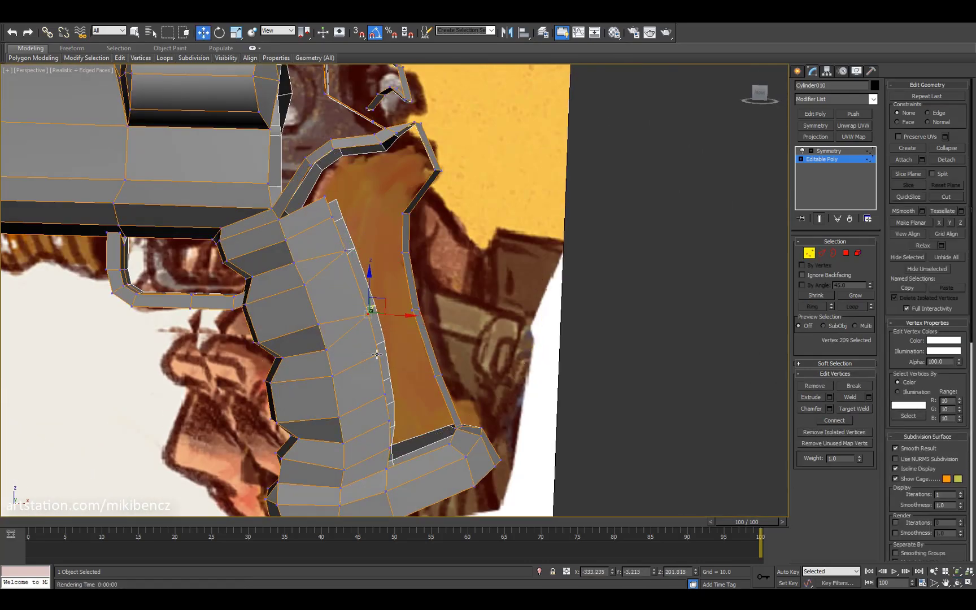
Step: Bridge the grip's side strip to its back strip at mid-height and target-weld the adjoining vertices
{"action": "key", "text": "ctrl+r"}
{"action": "left_click_drag", "start_coordinate": [408, 283], "coordinate": [403, 335]}
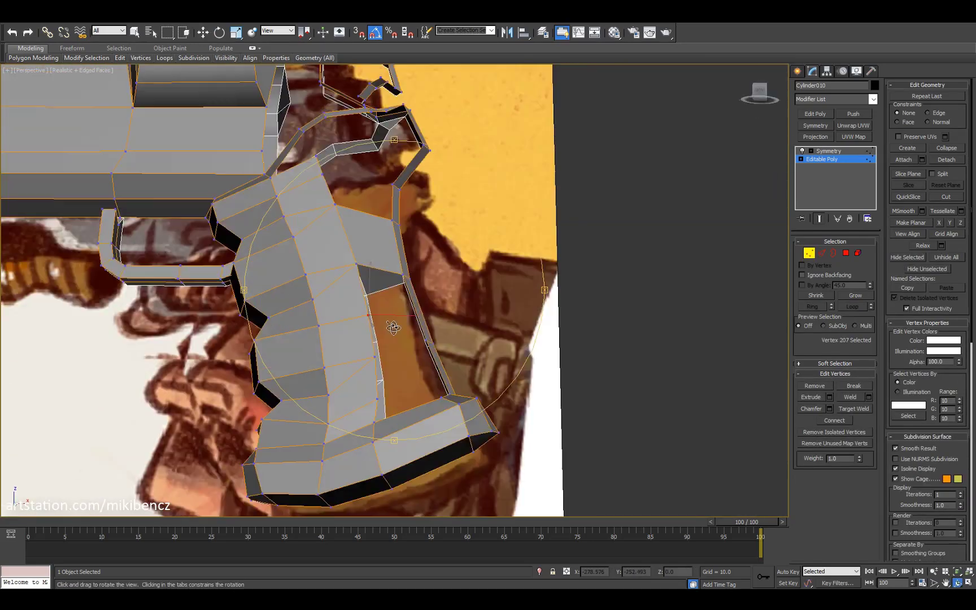
{"action": "left_click", "coordinate": [809, 434]}
{"action": "key", "text": "ctrl+r"}
{"action": "mouse_move", "coordinate": [418, 339]}
{"action": "left_mouse_down"}
{"action": "mouse_move", "coordinate": [434, 362]}
{"action": "mouse_move", "coordinate": [426, 364]}
{"action": "mouse_move", "coordinate": [406, 334]}
{"action": "left_mouse_up"}
{"action": "key", "text": "ctrl+r"}
{"action": "left_click_drag", "start_coordinate": [368, 304], "coordinate": [353, 308]}
{"action": "key", "text": "1"}
{"action": "right_click", "coordinate": [353, 308]}
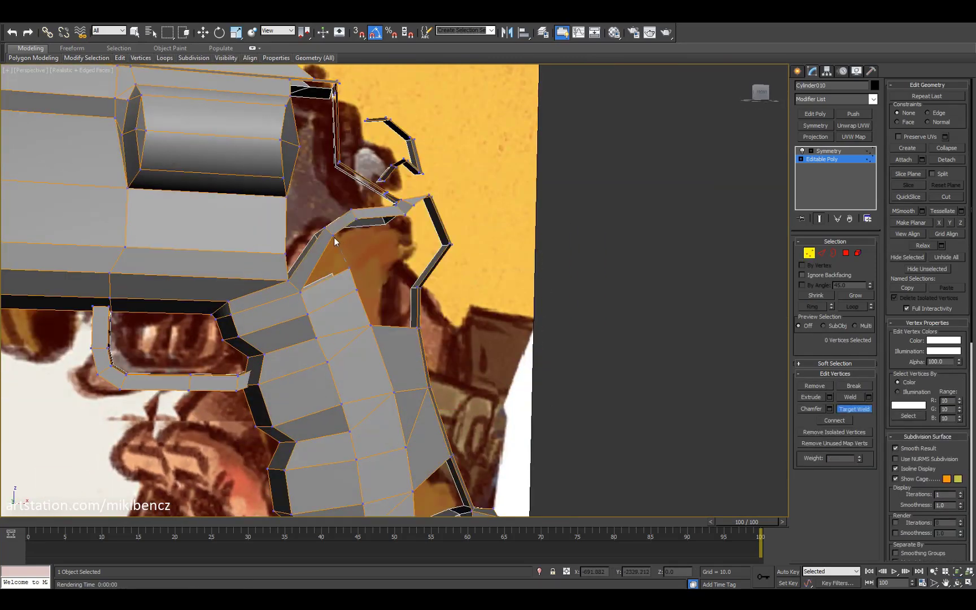
Step: Bridge the open edges of the upper grip to the arched frame strip and the grip's back
{"action": "key", "text": "2"}
{"action": "key", "text": "ctrl+r"}
{"action": "left_click_drag", "start_coordinate": [361, 265], "coordinate": [737, 400]}
{"action": "scroll", "coordinate": [363, 299], "scroll_direction": "up", "scroll_amount": 3}
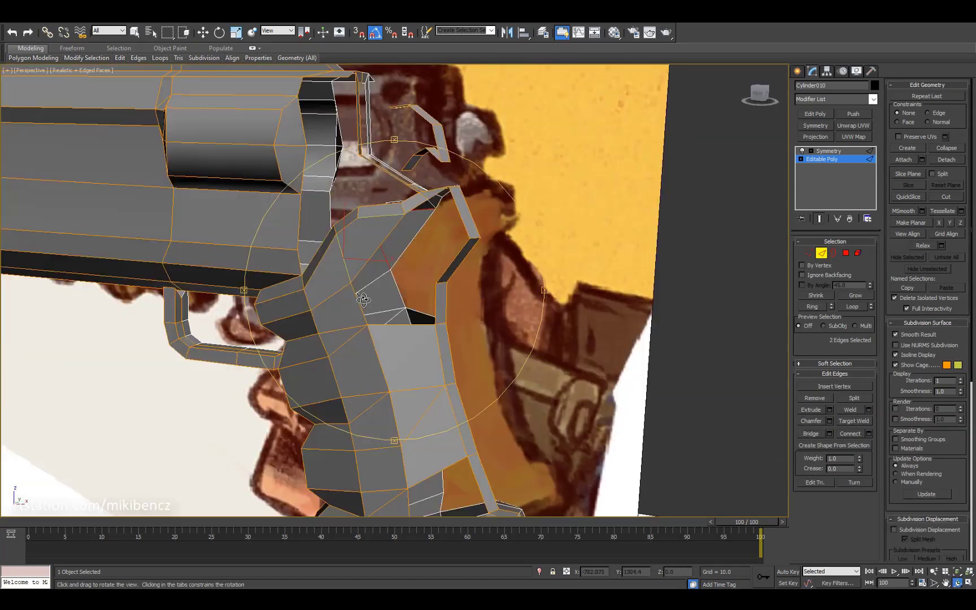
{"action": "mouse_move", "coordinate": [363, 299]}
{"action": "left_mouse_down"}
{"action": "mouse_move", "coordinate": [303, 285]}
{"action": "mouse_move", "coordinate": [362, 282]}
{"action": "left_mouse_up"}
{"action": "key", "text": "w"}
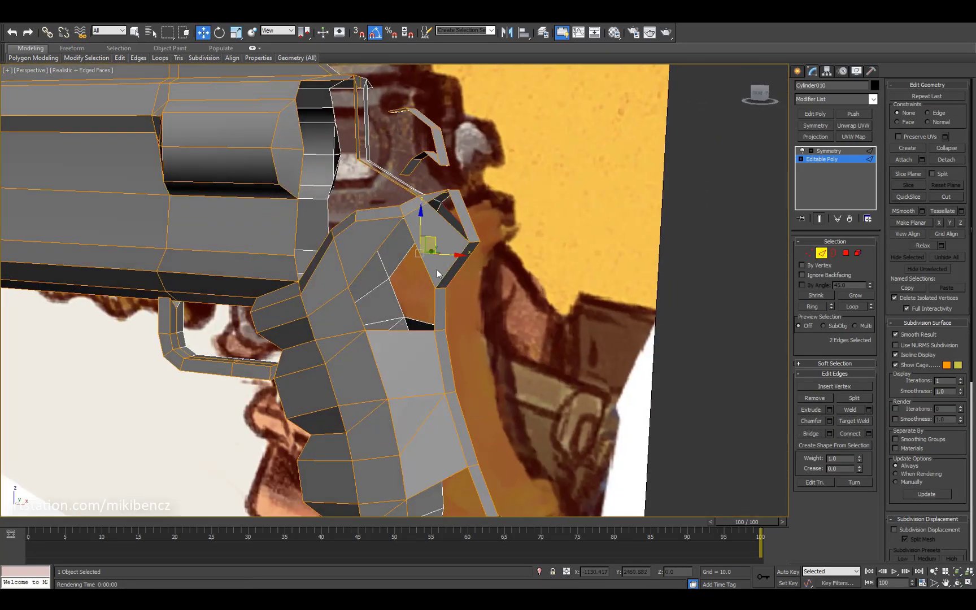
{"action": "middle_click_drag", "start_coordinate": [438, 274], "coordinate": [417, 280], "text": "alt"}
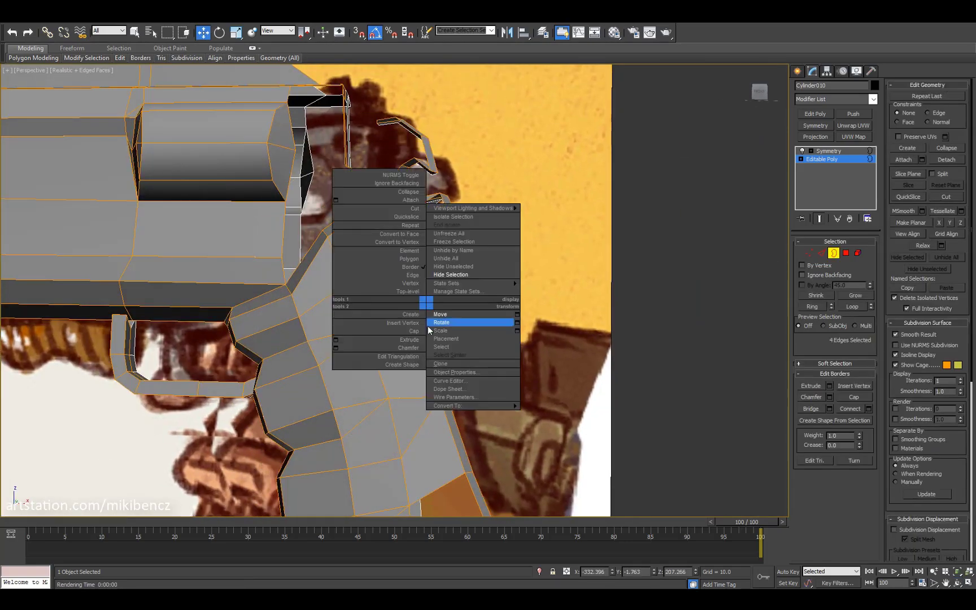
Step: Cap the remaining openings in the grip's side and cut connecting edges across the new faces
{"action": "mouse_move", "coordinate": [428, 330]}
{"action": "middle_mouse_down", "text": "alt"}
{"action": "mouse_move", "coordinate": [337, 359]}
{"action": "mouse_move", "coordinate": [465, 329]}
{"action": "mouse_move", "coordinate": [461, 395]}
{"action": "mouse_move", "coordinate": [436, 355]}
{"action": "mouse_move", "coordinate": [479, 316]}
{"action": "mouse_move", "coordinate": [437, 348]}
{"action": "mouse_move", "coordinate": [416, 321]}
{"action": "mouse_move", "coordinate": [421, 339]}
{"action": "middle_mouse_up", "text": "alt"}
{"action": "key", "text": "1"}
{"action": "key", "text": "2"}
{"action": "key", "text": "w"}
{"action": "left_click", "coordinate": [404, 197]}
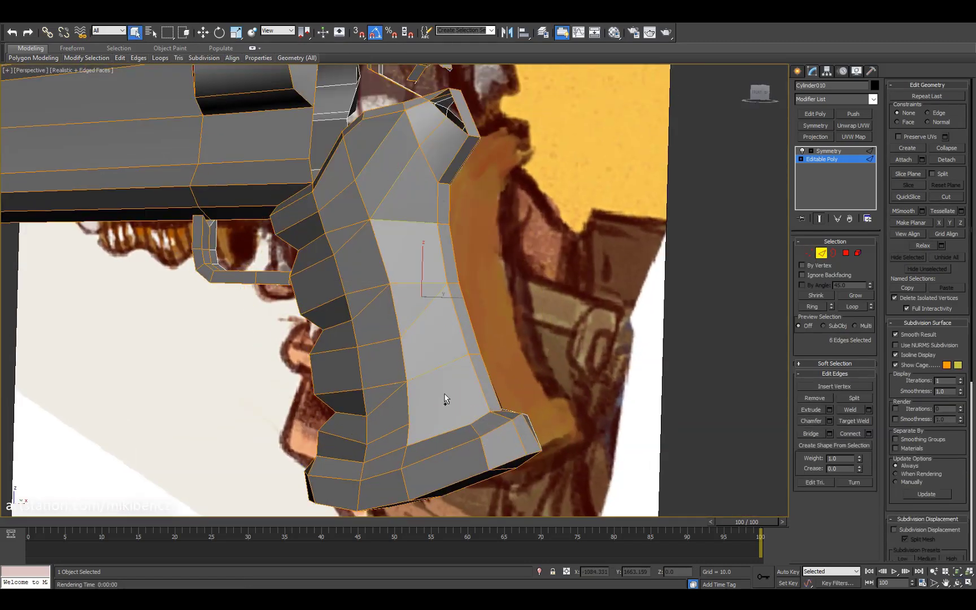
{"action": "key", "text": "1"}
{"action": "middle_click_drag", "start_coordinate": [445, 398], "coordinate": [783, 254], "text": "alt"}
{"action": "key", "text": "alt+c"}
Step: Turn off the edge display and examine the whole pistol's shape from several angles
{"action": "key", "text": "F4"}
{"action": "key", "text": "2"}
{"action": "key", "text": "w"}
{"action": "left_click", "coordinate": [483, 312]}
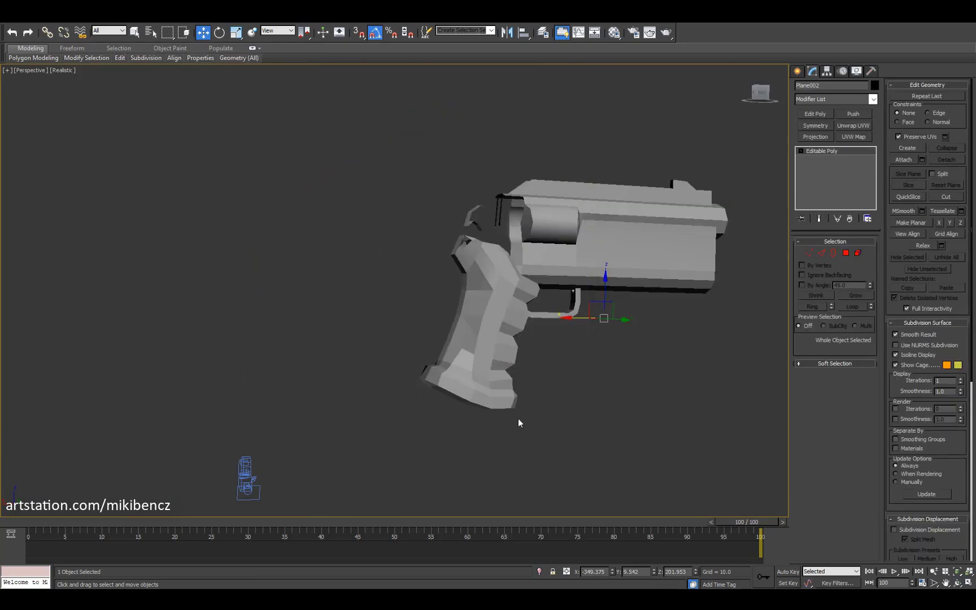
{"action": "scroll", "coordinate": [405, 325], "scroll_direction": "up", "scroll_amount": 5}
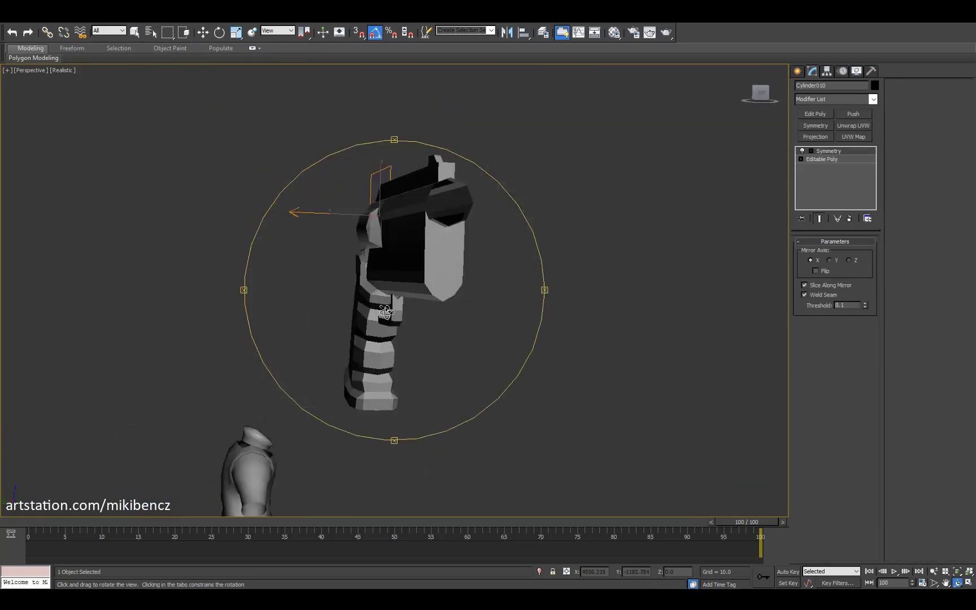
{"action": "middle_click_drag", "start_coordinate": [386, 312], "coordinate": [431, 317], "text": "alt"}
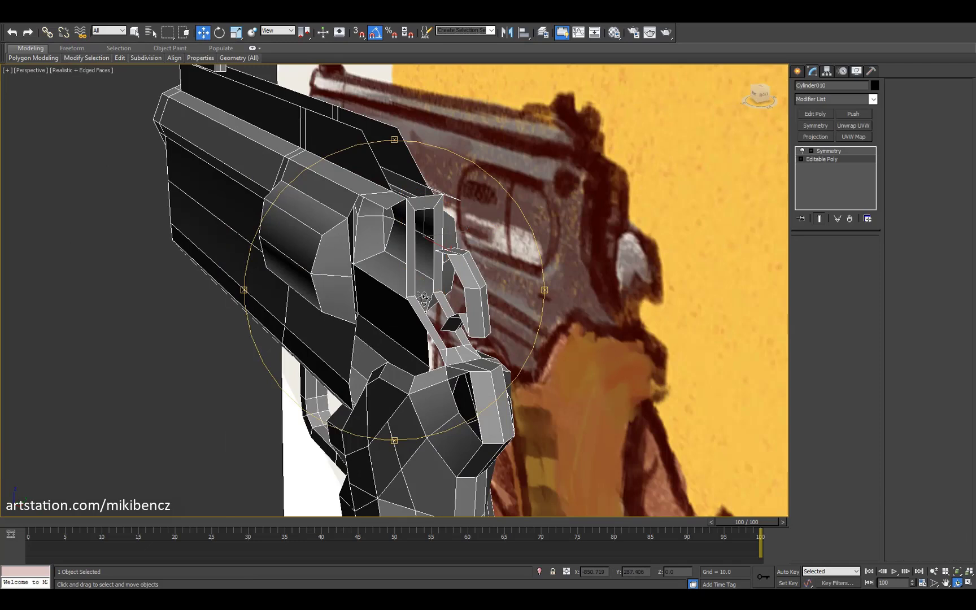
{"action": "middle_click_drag", "start_coordinate": [396, 339], "coordinate": [364, 326], "text": "alt"}
Step: Extend the frame's upper rear edges inward to the symmetry centre to close the top behind the cylinder
{"action": "key", "text": "w"}
{"action": "key", "text": "1"}
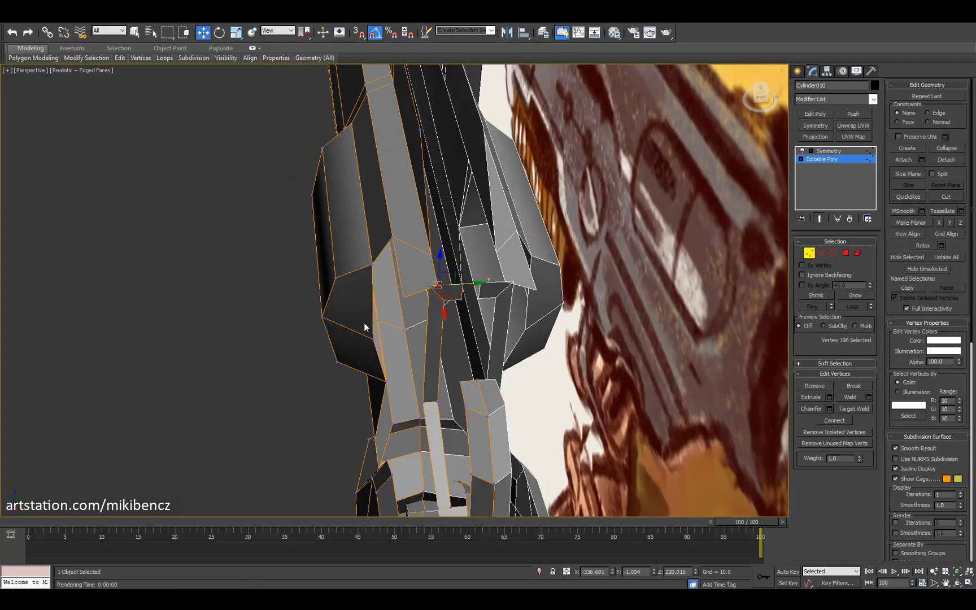
{"action": "key", "text": "2"}
{"action": "middle_click_drag", "start_coordinate": [463, 283], "coordinate": [473, 309], "text": "alt"}
{"action": "left_click", "coordinate": [473, 309]}
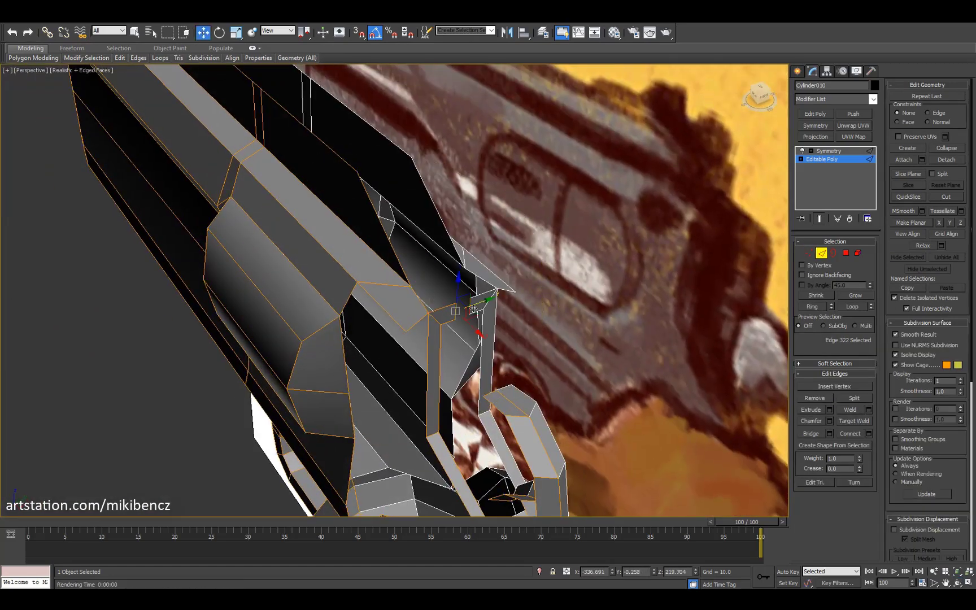
{"action": "left_click", "coordinate": [415, 292]}
{"action": "middle_click_drag", "start_coordinate": [415, 293], "coordinate": [635, 548], "text": "alt"}
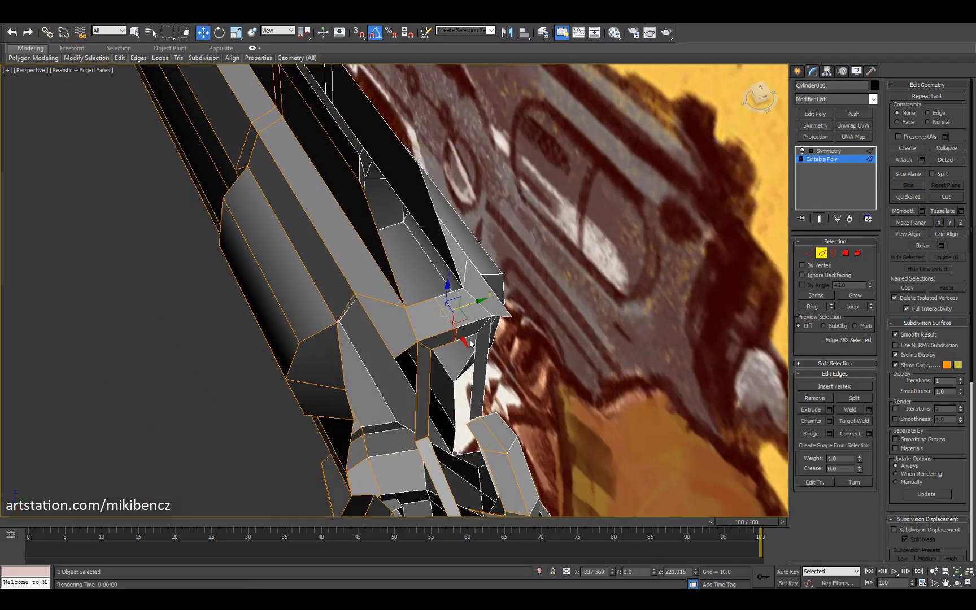
{"action": "middle_click_drag", "start_coordinate": [470, 342], "coordinate": [396, 305], "text": "alt"}
Step: Cut connecting edges across the side of the pistol's top rib above the cylinder's front end
{"action": "key", "text": "1"}
{"action": "scroll", "coordinate": [446, 322], "scroll_direction": "down", "scroll_amount": 5}
{"action": "scroll", "coordinate": [445, 316], "scroll_direction": "up", "scroll_amount": 6}
{"action": "scroll", "coordinate": [395, 305], "scroll_direction": "down", "scroll_amount": 5}
{"action": "scroll", "coordinate": [260, 316], "scroll_direction": "up", "scroll_amount": 6}
{"action": "key", "text": "alt+c"}
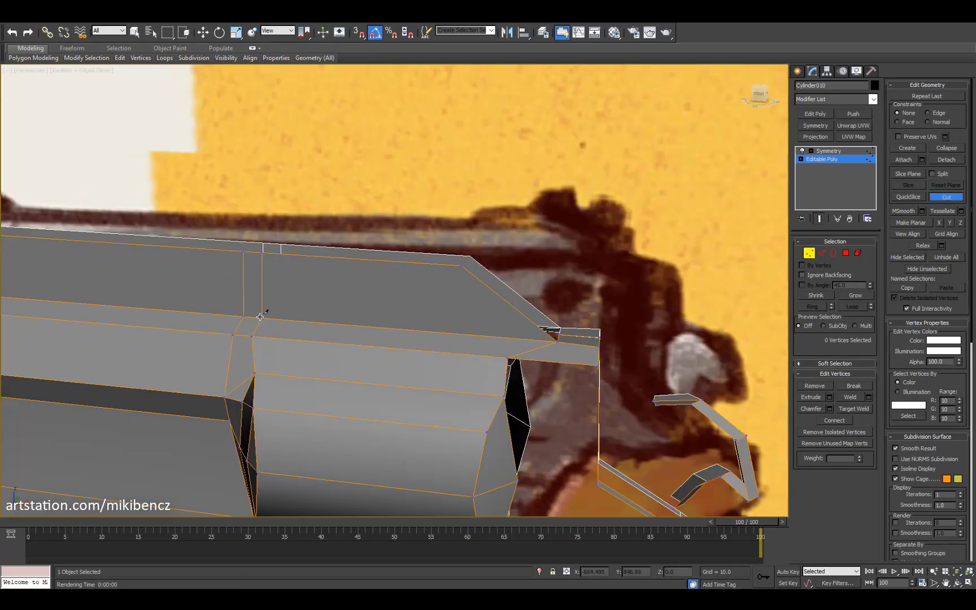
Step: Reposition the vertices of the top rib's sloped rear end against the reference
{"action": "middle_click_drag", "start_coordinate": [592, 326], "coordinate": [508, 339], "text": "alt"}
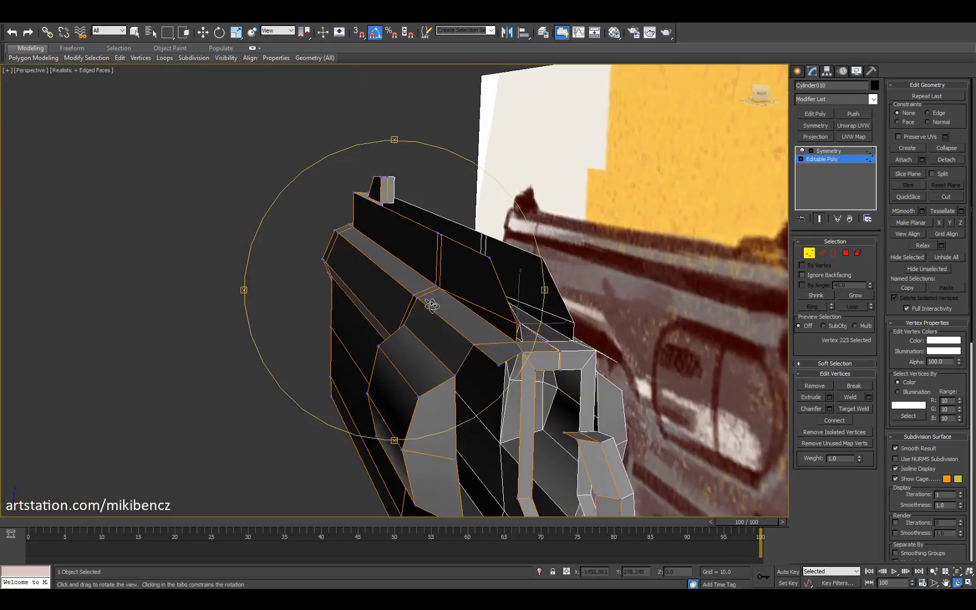
{"action": "key", "text": "alt+w"}
{"action": "scroll", "coordinate": [572, 177], "scroll_direction": "up", "scroll_amount": 3}
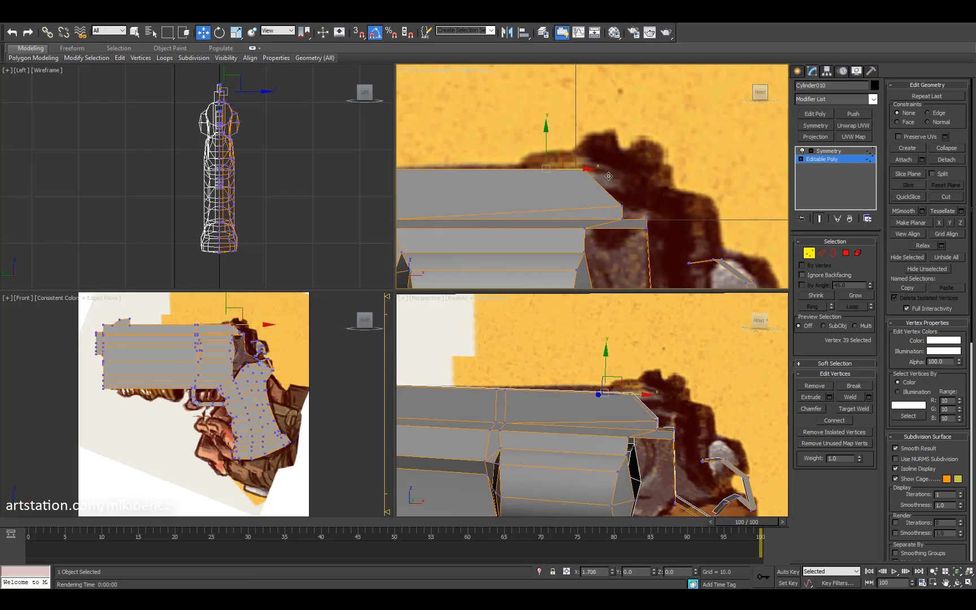
{"action": "middle_click_drag", "start_coordinate": [622, 403], "coordinate": [610, 425], "text": "alt"}
Step: Extend the rib's open upper edges inward to the symmetry centre to close its top
{"action": "key", "text": "2"}
{"action": "key", "text": "alt+w"}
{"action": "key", "text": "w"}
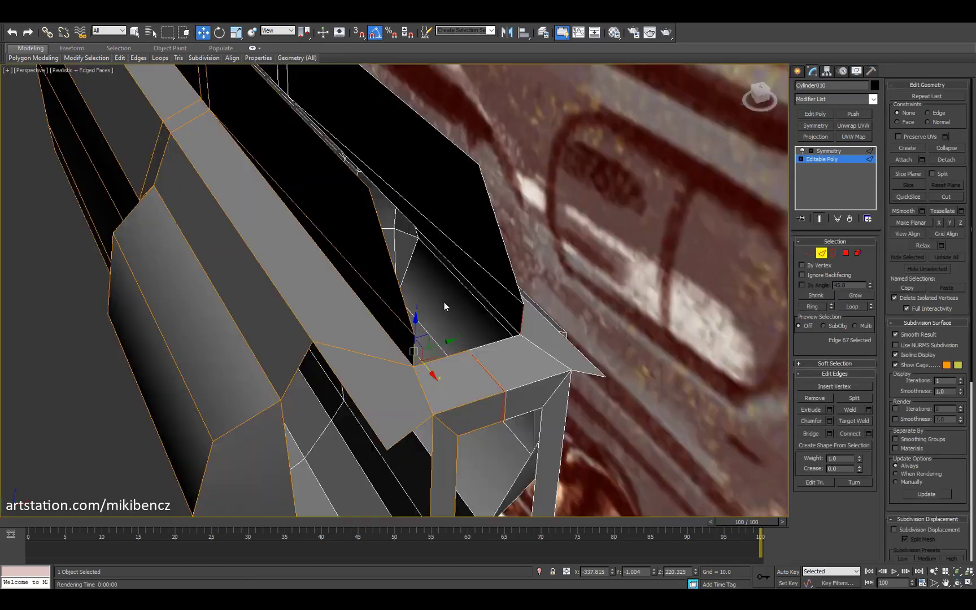
{"action": "scroll", "coordinate": [565, 465], "scroll_direction": "down", "scroll_amount": 2}
{"action": "middle_click_drag", "start_coordinate": [380, 250], "coordinate": [423, 239], "text": "alt"}
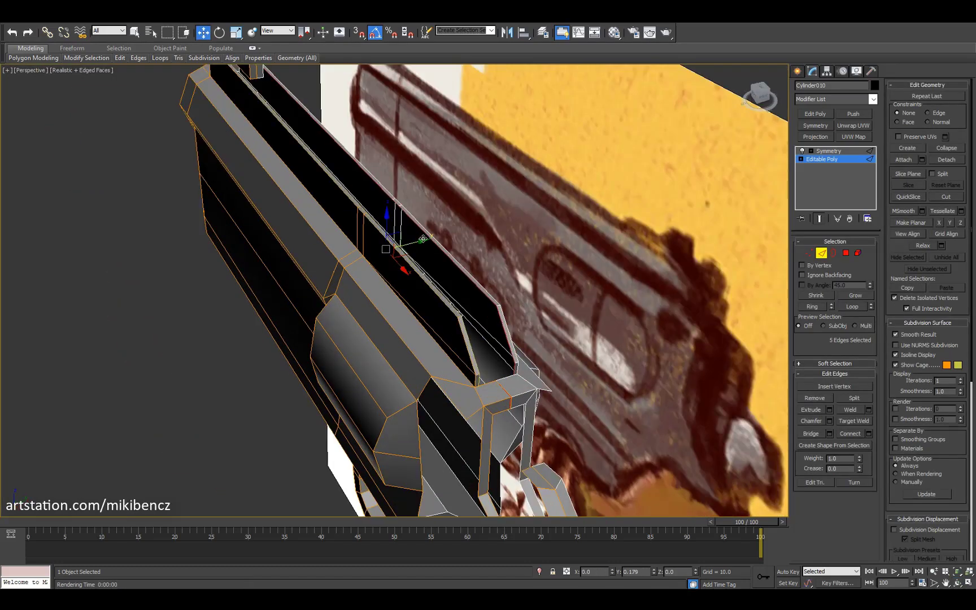
Step: Raise a small rear sight block on top of the rib near its sloped rear end
{"action": "key", "text": "1"}
{"action": "scroll", "coordinate": [406, 309], "scroll_direction": "down", "scroll_amount": 3}
{"action": "middle_click_drag", "start_coordinate": [405, 309], "coordinate": [460, 307], "text": "alt"}
{"action": "key", "text": "4"}
{"action": "key", "text": "alt+w"}
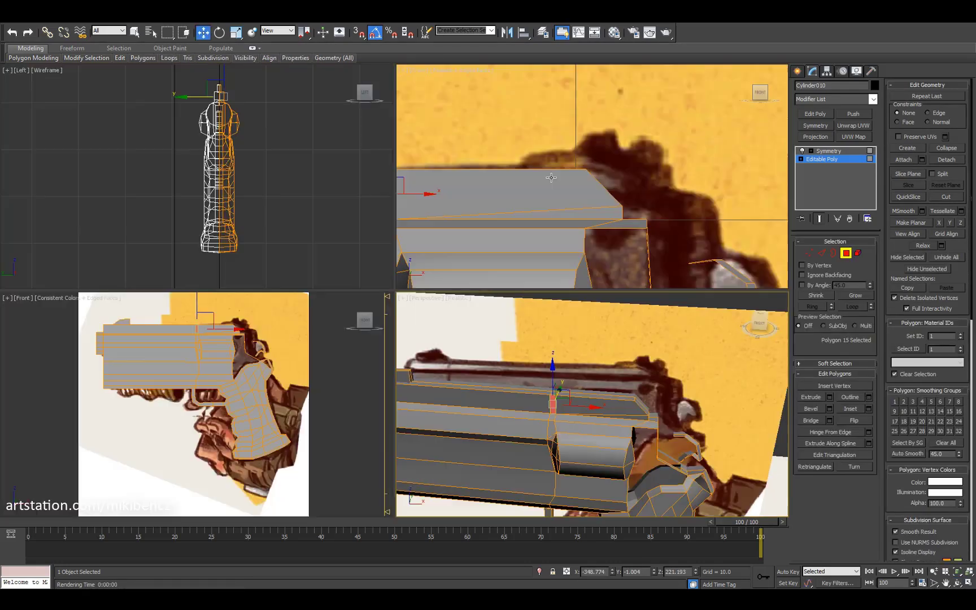
{"action": "key", "text": "alt+w"}
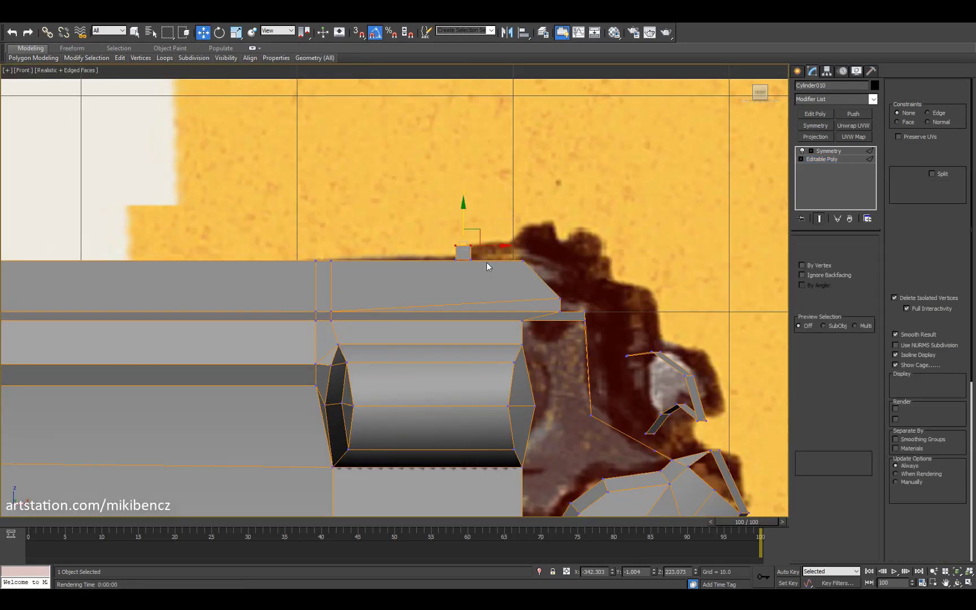
Step: Shape the rear sight into two raised posts with a central notch and refine its base edges
{"action": "key", "text": "p"}
{"action": "middle_click_drag", "start_coordinate": [511, 243], "coordinate": [452, 300], "text": "alt"}
{"action": "left_click", "coordinate": [427, 310]}
{"action": "key", "text": "2"}
{"action": "left_click", "coordinate": [448, 299]}
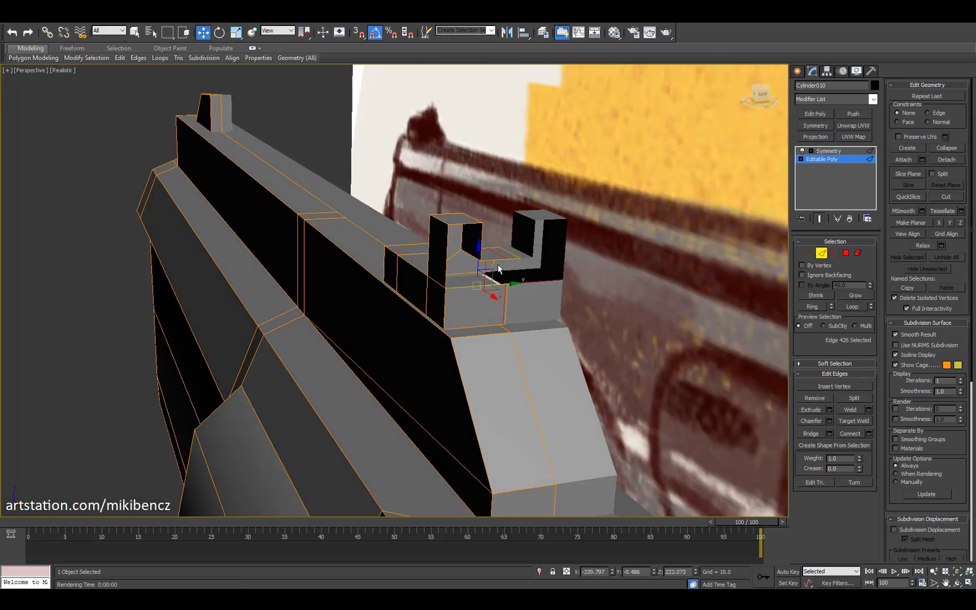
{"action": "key", "text": "F4"}
{"action": "middle_click_drag", "start_coordinate": [478, 244], "coordinate": [497, 232], "text": "alt"}
{"action": "key", "text": "2"}
{"action": "key", "text": "w"}
{"action": "left_click", "coordinate": [504, 269]}
{"action": "middle_click_drag", "start_coordinate": [504, 269], "coordinate": [411, 326], "text": "alt"}
Step: Join the loose lower corner of the rear frame strip to the grip's upper edge
{"action": "key", "text": "1"}
{"action": "scroll", "coordinate": [519, 344], "scroll_direction": "up", "scroll_amount": 10}
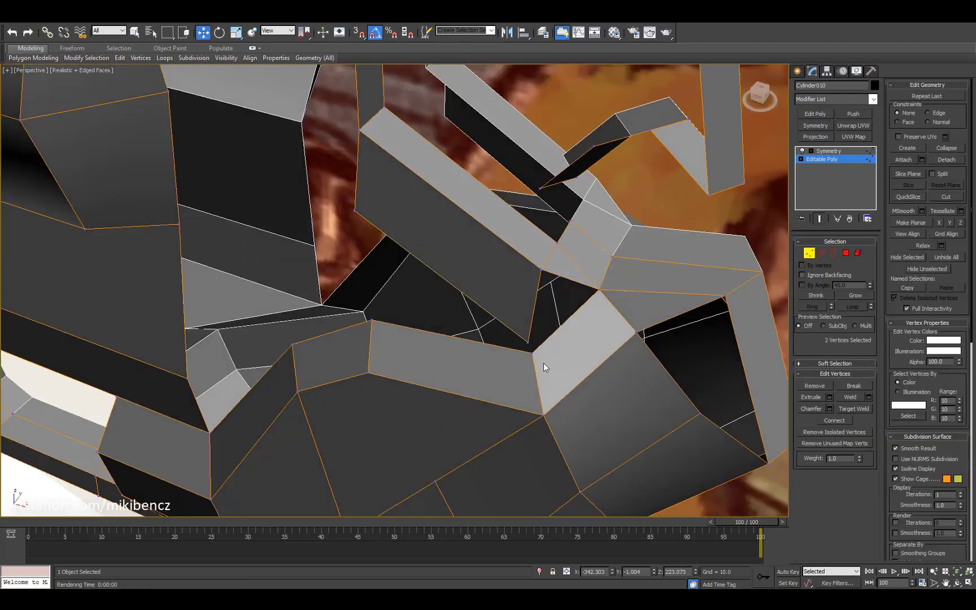
{"action": "left_click", "coordinate": [528, 343]}
{"action": "left_click", "coordinate": [370, 320]}
{"action": "scroll", "coordinate": [408, 349], "scroll_direction": "down", "scroll_amount": 5}
{"action": "mouse_move", "coordinate": [407, 348]}
{"action": "middle_mouse_down", "text": "alt"}
{"action": "mouse_move", "coordinate": [405, 286]}
{"action": "mouse_move", "coordinate": [395, 288]}
{"action": "mouse_move", "coordinate": [388, 403]}
{"action": "mouse_move", "coordinate": [378, 353]}
{"action": "mouse_move", "coordinate": [418, 328]}
{"action": "middle_mouse_up", "text": "alt"}
Step: Close the frame's side between the cylinder and the grip and adjust the joining vertices
{"action": "key", "text": "1"}
{"action": "key", "text": "ctrl+w"}
{"action": "left_click", "coordinate": [383, 354]}
{"action": "key", "text": "2"}
{"action": "key", "text": "ctrl+r"}
{"action": "left_click_drag", "start_coordinate": [390, 299], "coordinate": [412, 357]}
{"action": "key", "text": "1"}
{"action": "key", "text": "w"}
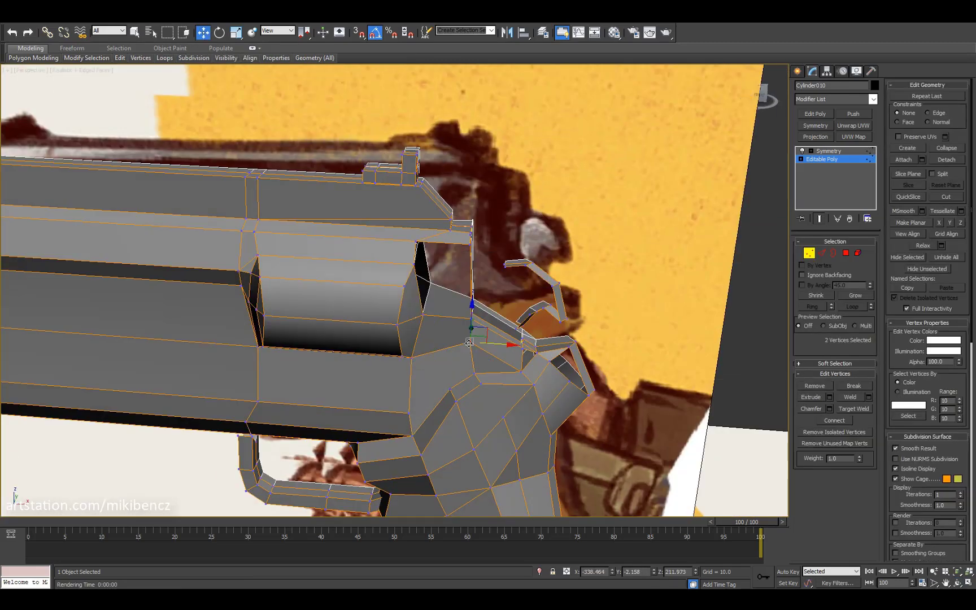
Step: Select the frame's side faces behind and beneath the cylinder and adjust their sideways depth
{"action": "middle_click_drag", "start_coordinate": [468, 343], "coordinate": [457, 325], "text": "alt"}
{"action": "middle_click_drag", "start_coordinate": [452, 378], "coordinate": [582, 323], "text": "alt"}
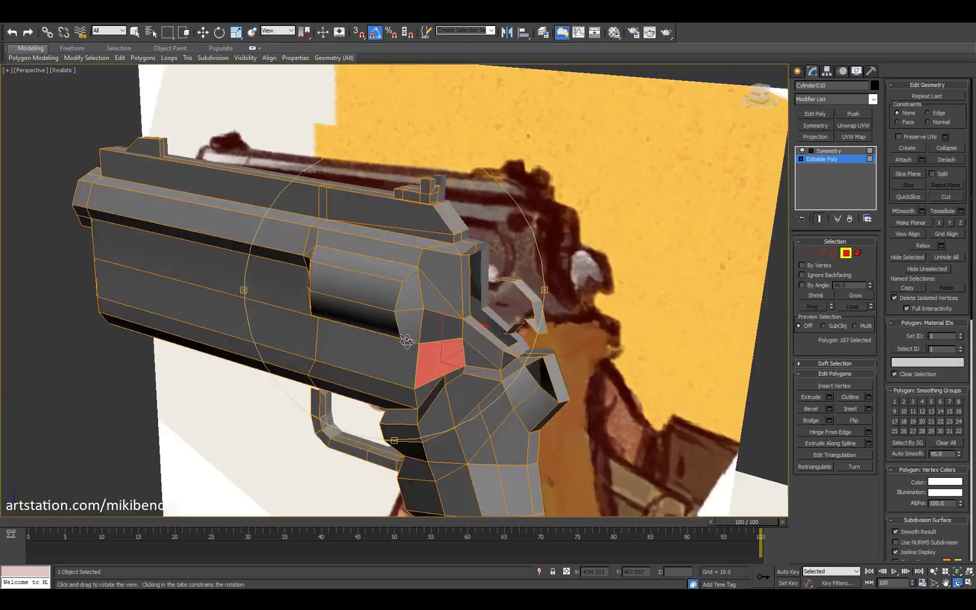
{"action": "right_click", "coordinate": [312, 321]}
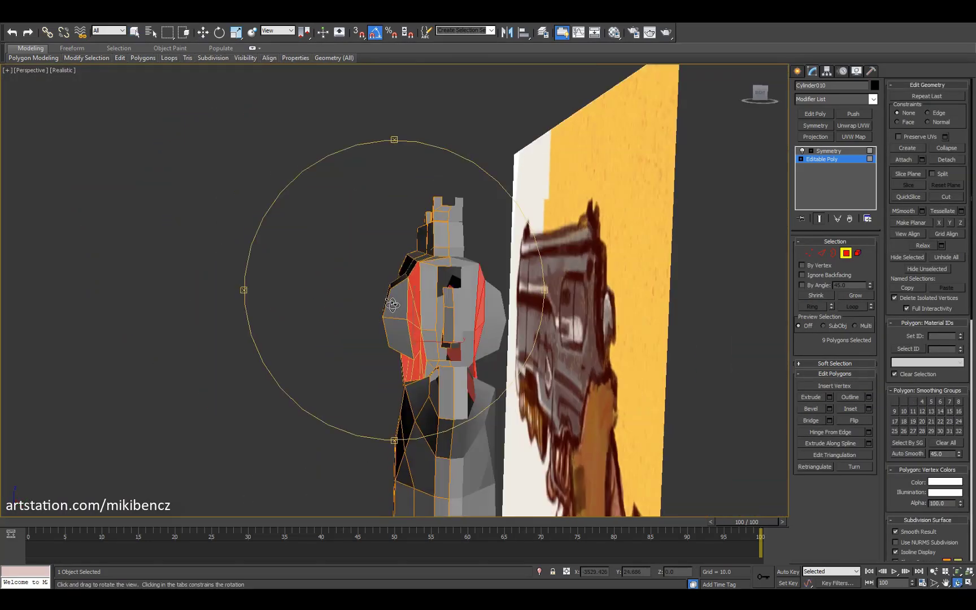
{"action": "middle_click_drag", "start_coordinate": [422, 301], "coordinate": [368, 301], "text": "alt"}
{"action": "middle_click_drag", "start_coordinate": [412, 342], "coordinate": [398, 311], "text": "alt"}
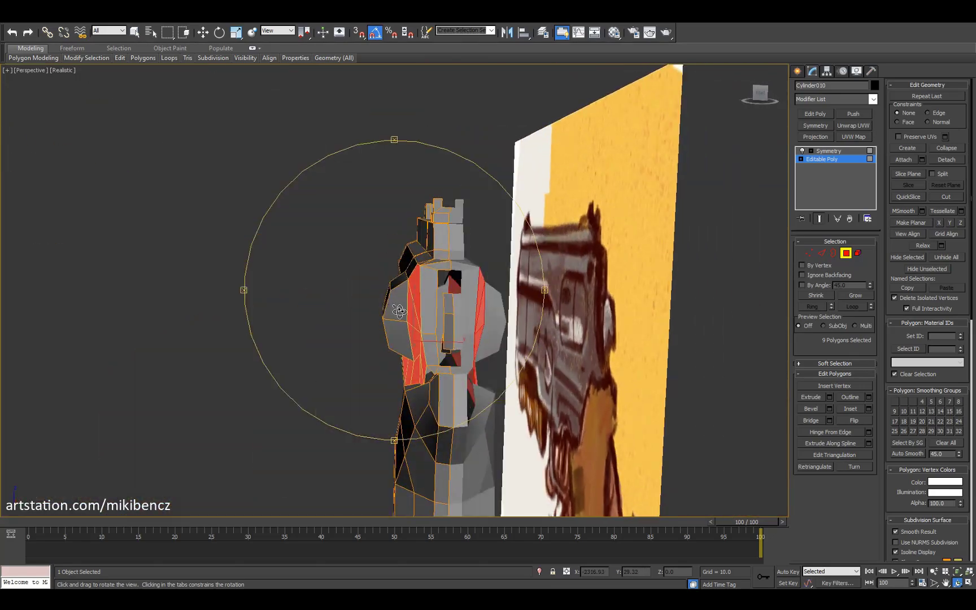
{"action": "middle_click_drag", "start_coordinate": [413, 364], "coordinate": [522, 317], "text": "alt"}
Step: Delete the side faces above and behind the cylinder and adjust the barrel's upper side strips
{"action": "key", "text": "F4"}
{"action": "key", "text": "1"}
{"action": "key", "text": "4"}
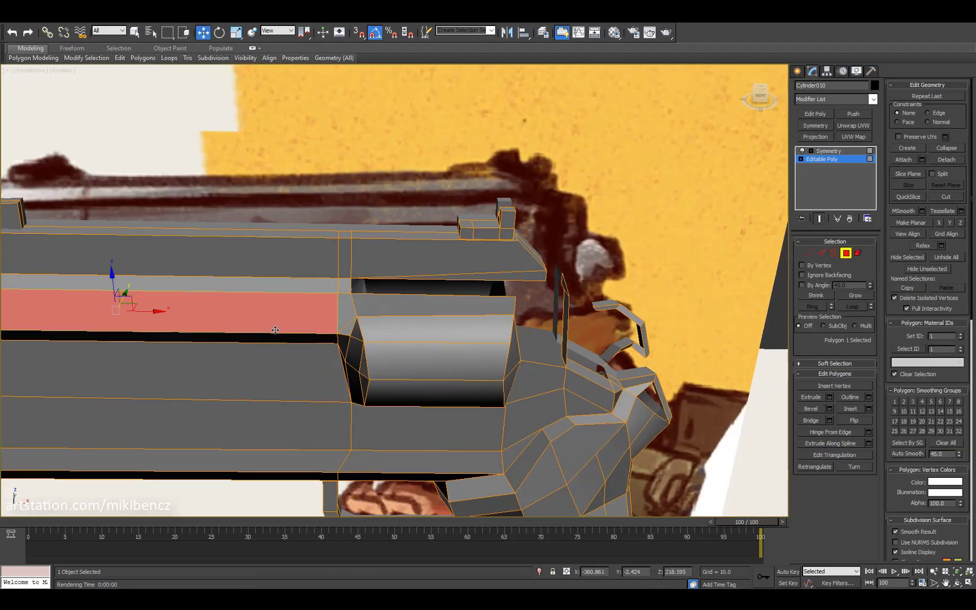
{"action": "left_click", "coordinate": [291, 338], "text": "ctrl"}
{"action": "scroll", "coordinate": [270, 307], "scroll_direction": "down", "scroll_amount": 5}
{"action": "key", "text": "w"}
Step: Clean up the vertices at the rib's lower rear corner where it meets the frame
{"action": "middle_click_drag", "start_coordinate": [509, 306], "coordinate": [523, 218], "text": "alt"}
{"action": "key", "text": "1"}
{"action": "right_click", "coordinate": [523, 218]}
{"action": "left_click", "coordinate": [474, 282]}
{"action": "scroll", "coordinate": [440, 265], "scroll_direction": "up", "scroll_amount": 8}
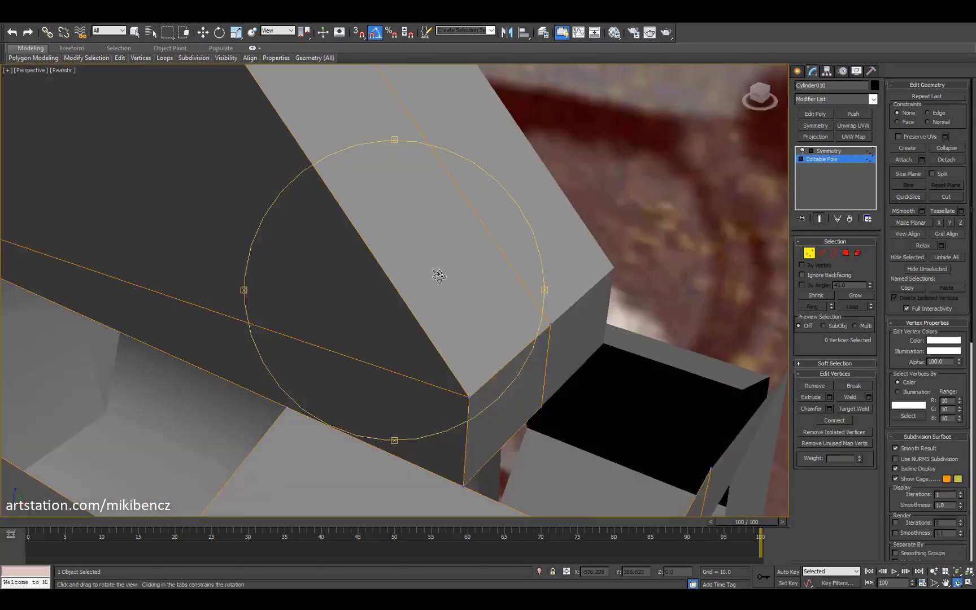
{"action": "left_click", "coordinate": [534, 378]}
Step: Extend the frame's upper rear edges down the side to build new faces behind the cylinder
{"action": "key", "text": "2"}
{"action": "scroll", "coordinate": [480, 334], "scroll_direction": "down", "scroll_amount": 6}
{"action": "middle_click_drag", "start_coordinate": [480, 334], "coordinate": [312, 289], "text": "alt"}
{"action": "key", "text": "1"}
{"action": "key", "text": "w"}
{"action": "scroll", "coordinate": [313, 289], "scroll_direction": "up", "scroll_amount": 5}
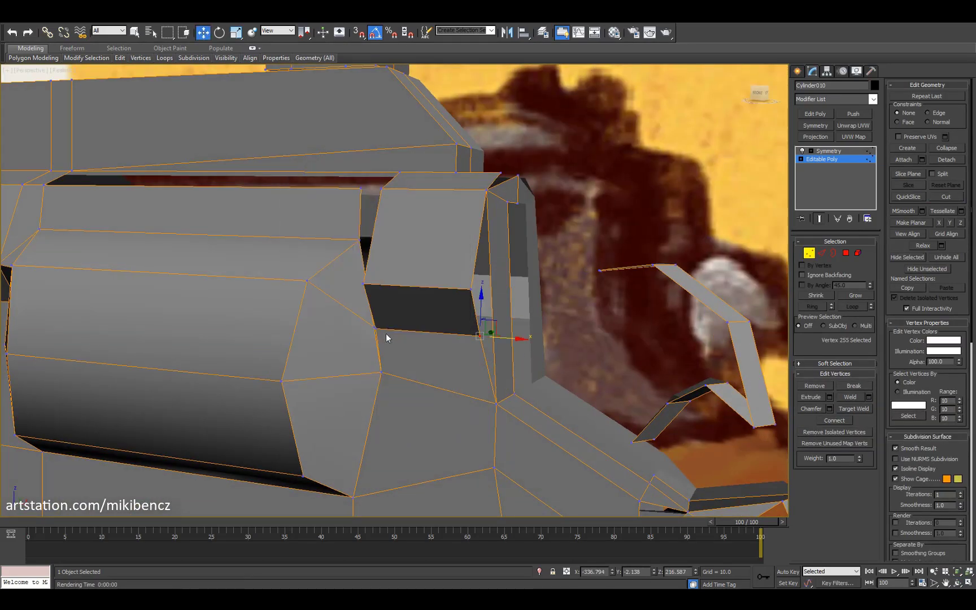
Step: Fit the new side faces behind the cylinder to the cylinder's rear rim by adjusting their vertices
{"action": "scroll", "coordinate": [386, 337], "scroll_direction": "down", "scroll_amount": 4}
{"action": "middle_click_drag", "start_coordinate": [386, 338], "coordinate": [367, 305], "text": "alt"}
{"action": "scroll", "coordinate": [350, 284], "scroll_direction": "up", "scroll_amount": 4}
{"action": "key", "text": "4"}
{"action": "left_click", "coordinate": [351, 284]}
{"action": "key", "text": "1"}
{"action": "left_click", "coordinate": [367, 326]}
Step: Extend the frame's open edges to close the gap above the cylinder
{"action": "key", "text": "F3"}
{"action": "key", "text": "F3"}
{"action": "middle_click_drag", "start_coordinate": [359, 341], "coordinate": [552, 306], "text": "alt"}
{"action": "key", "text": "2"}
{"action": "key", "text": "w"}
{"action": "left_click", "coordinate": [449, 192]}
Step: Cut connecting edges into the rebuilt frame side and turn off the edge display
{"action": "key", "text": "1"}
{"action": "key", "text": "F3"}
{"action": "key", "text": "F3"}
{"action": "scroll", "coordinate": [451, 249], "scroll_direction": "up", "scroll_amount": 3}
{"action": "key", "text": "alt+c"}
{"action": "key", "text": "F4"}
{"action": "scroll", "coordinate": [502, 249], "scroll_direction": "down", "scroll_amount": 5}
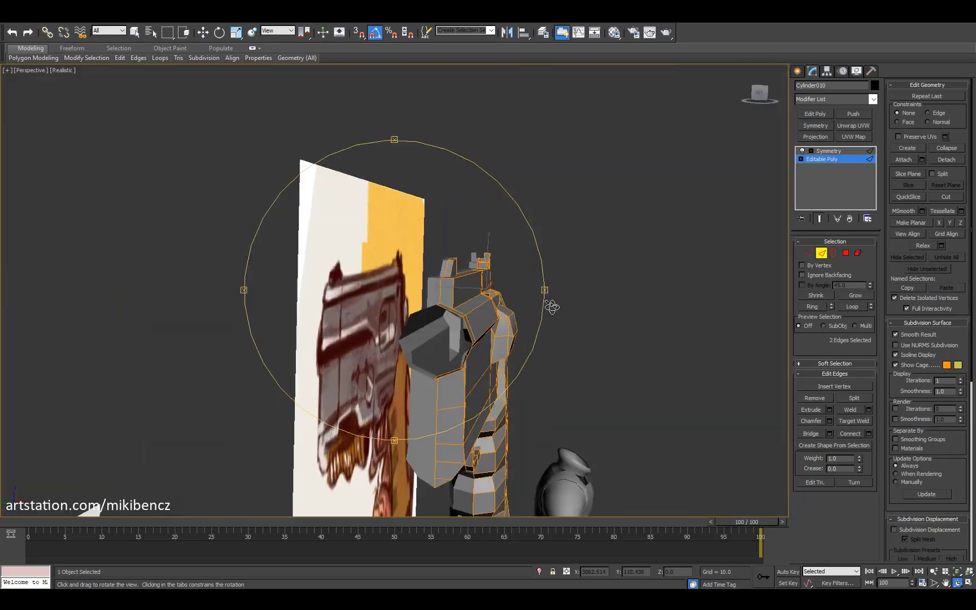
Step: Select the open border at the frame's rear and reposition the vertices behind the cylinder
{"action": "middle_click_drag", "start_coordinate": [487, 311], "coordinate": [337, 289], "text": "alt"}
{"action": "key", "text": "3"}
{"action": "key", "text": "F3"}
{"action": "key", "text": "F3"}
{"action": "scroll", "coordinate": [511, 314], "scroll_direction": "up", "scroll_amount": 3}
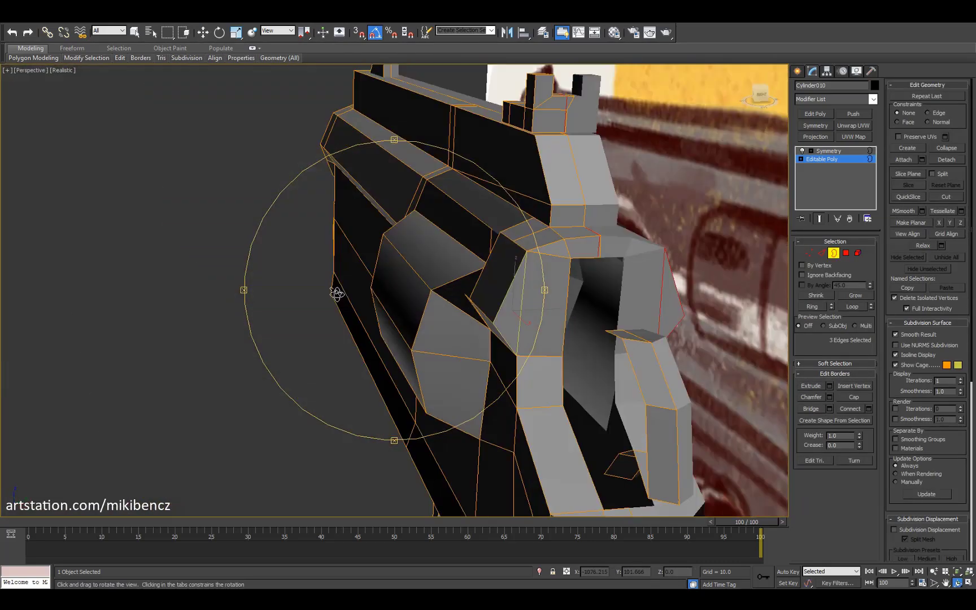
{"action": "key", "text": "1"}
{"action": "key", "text": "w"}
{"action": "left_click", "coordinate": [503, 265]}
Step: Adjust the vertices and faces around the gap at the cylinder's upper rear rim
{"action": "middle_click_drag", "start_coordinate": [503, 265], "coordinate": [528, 286], "text": "alt"}
{"action": "key", "text": "1"}
{"action": "left_click", "coordinate": [479, 193]}
{"action": "middle_click_drag", "start_coordinate": [509, 206], "coordinate": [509, 268], "text": "alt"}
{"action": "left_click", "coordinate": [478, 194]}
{"action": "key", "text": "4"}
{"action": "key", "text": "w"}
{"action": "left_click", "coordinate": [510, 268]}
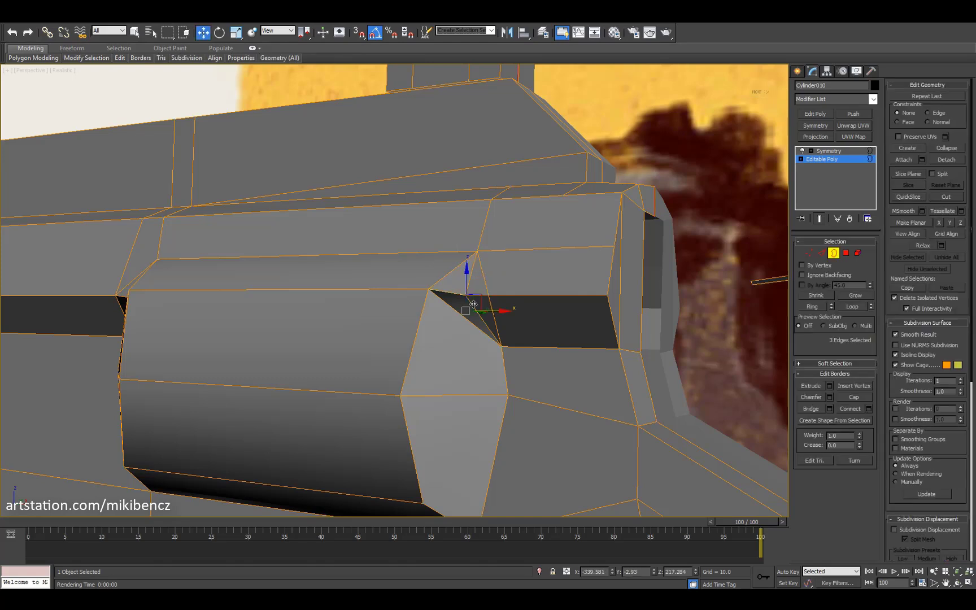
Step: Cap the remaining open borders around the cylinder's rear and the frame near the hammer
{"action": "key", "text": "1"}
{"action": "middle_click_drag", "start_coordinate": [473, 303], "coordinate": [446, 260], "text": "alt"}
{"action": "key", "text": "w"}
{"action": "left_click", "coordinate": [447, 252]}
{"action": "scroll", "coordinate": [442, 299], "scroll_direction": "up", "scroll_amount": 3}
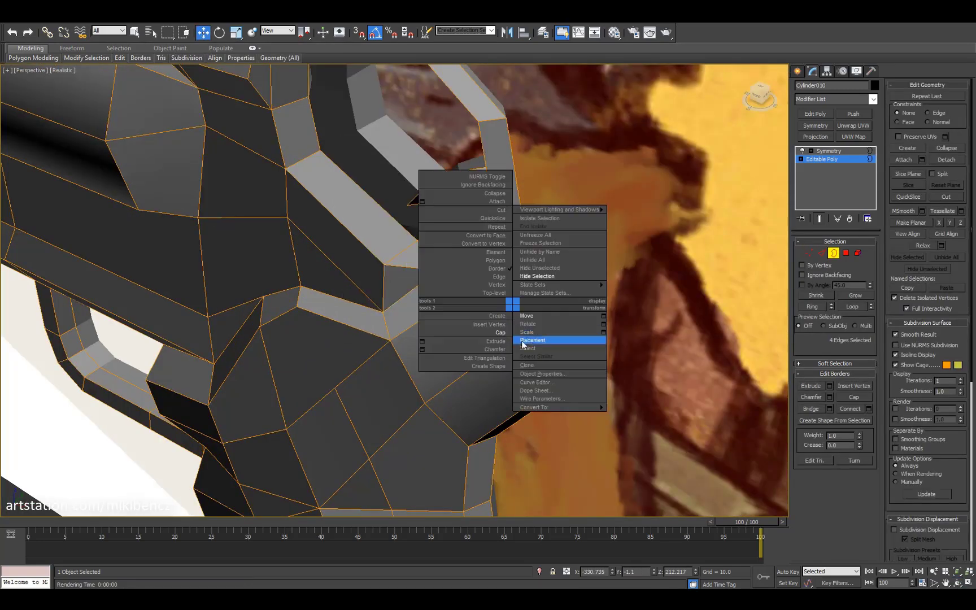
{"action": "left_click", "coordinate": [522, 340]}
{"action": "mouse_move", "coordinate": [522, 340]}
{"action": "middle_mouse_down", "text": "alt"}
{"action": "mouse_move", "coordinate": [419, 333]}
{"action": "mouse_move", "coordinate": [446, 305]}
{"action": "mouse_move", "coordinate": [428, 302]}
{"action": "mouse_move", "coordinate": [519, 319]}
{"action": "middle_mouse_up", "text": "alt"}
Step: Return to the Symmetry level and frame the whole pistol in the Front view
{"action": "left_click", "coordinate": [829, 151]}
{"action": "key", "text": "f"}
{"action": "key", "text": "w"}
{"action": "key", "text": "z"}
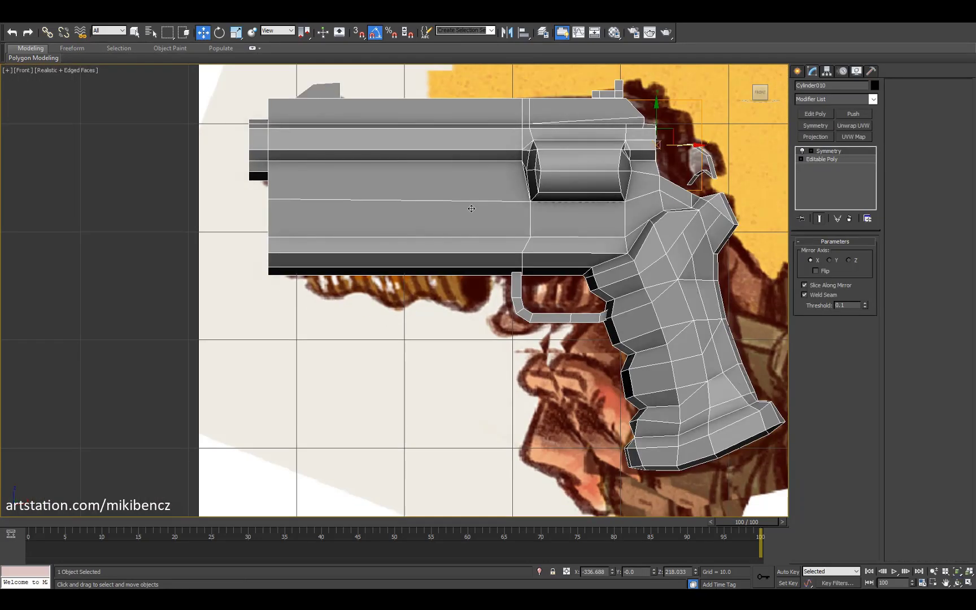
{"action": "key", "text": "alt+h"}
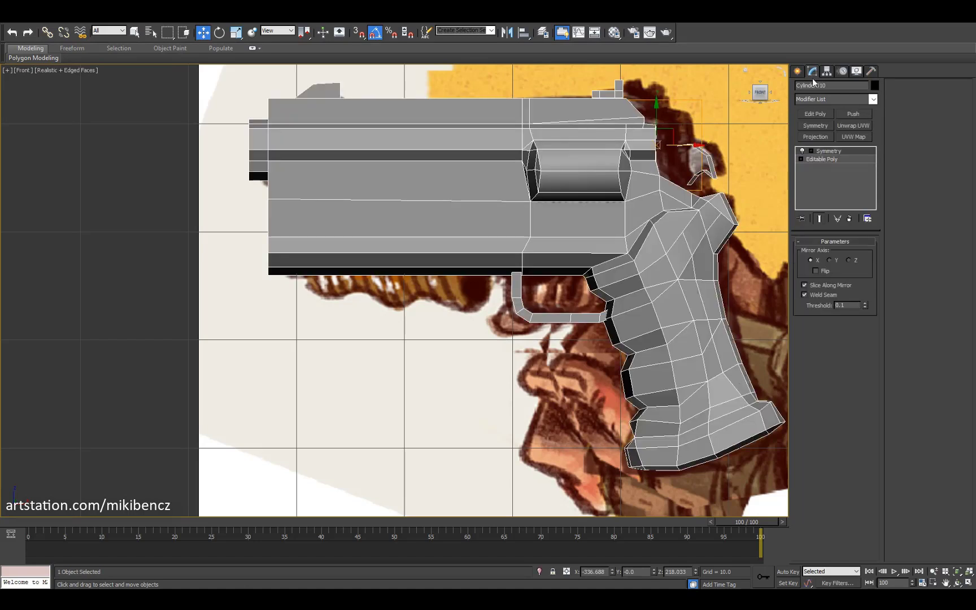
Step: Create a short cylinder, move it beneath the barrel ahead of the trigger guard, and scale its radius to 127 percent
{"action": "left_click", "coordinate": [796, 70]}
{"action": "key", "text": "alt+w"}
{"action": "key", "text": "w"}
{"action": "scroll", "coordinate": [610, 173], "scroll_direction": "down", "scroll_amount": 8}
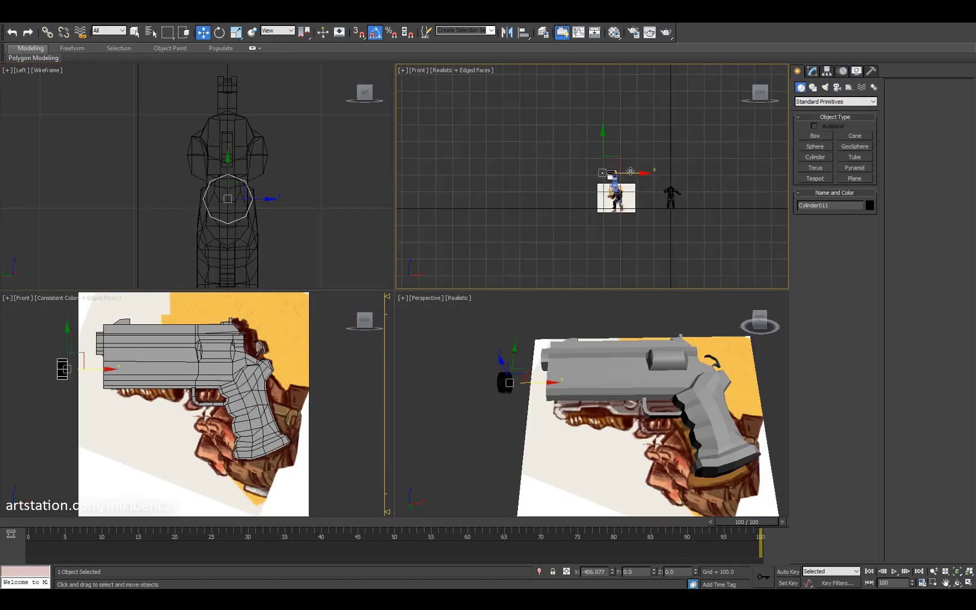
{"action": "left_click_drag", "start_coordinate": [630, 171], "coordinate": [643, 174]}
{"action": "scroll", "coordinate": [644, 174], "scroll_direction": "up", "scroll_amount": 10}
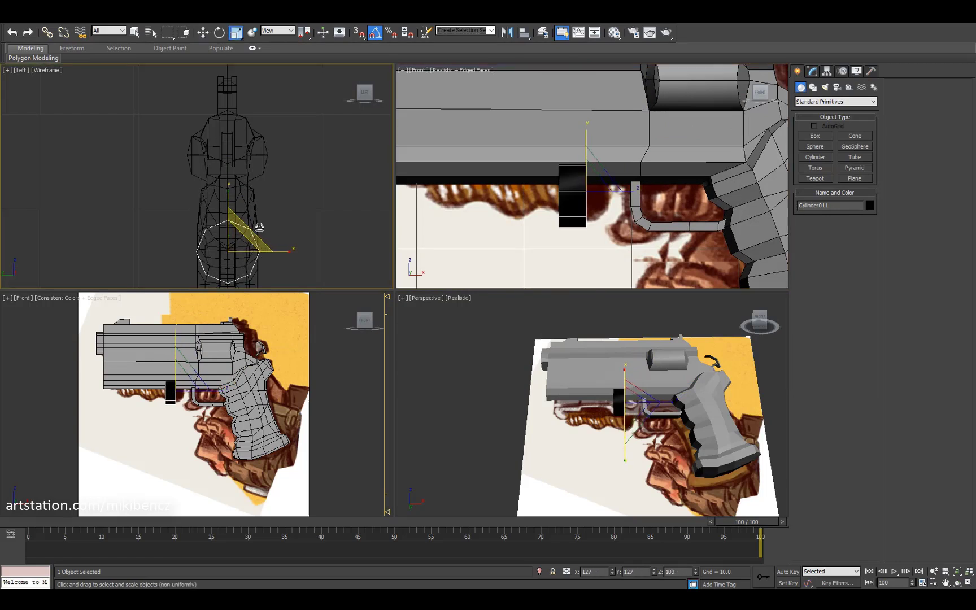
Step: Reshape the cylinder with Edit Poly into an open lower-half foregrip segment with a pointed underside
{"action": "right_click", "coordinate": [466, 293]}
{"action": "key", "text": "alt+w"}
{"action": "key", "text": "ctrl+r"}
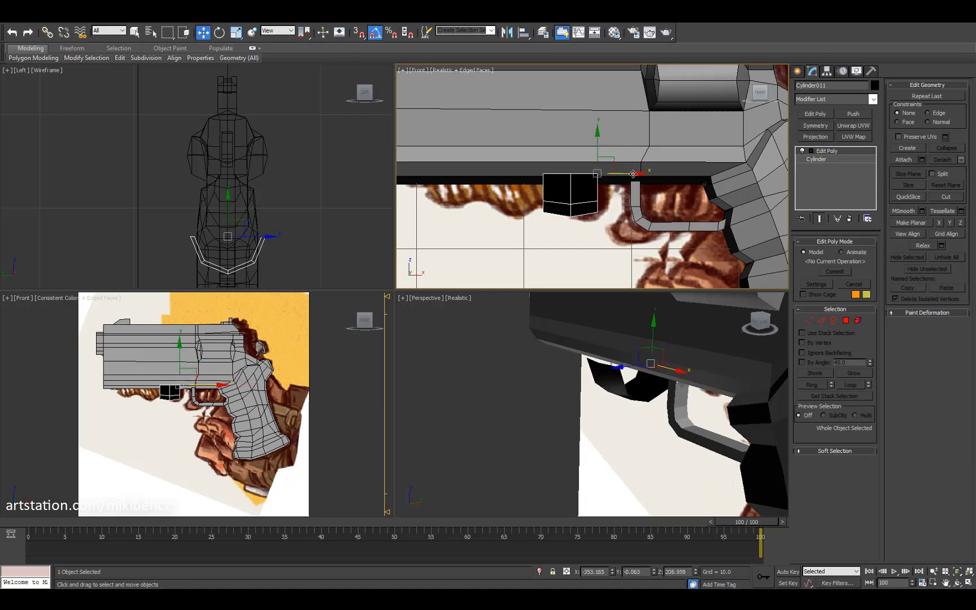
Step: Duplicate the segment into a row of three under the barrel and clone the pistol's reference plane beside the model
{"action": "key", "text": "m"}
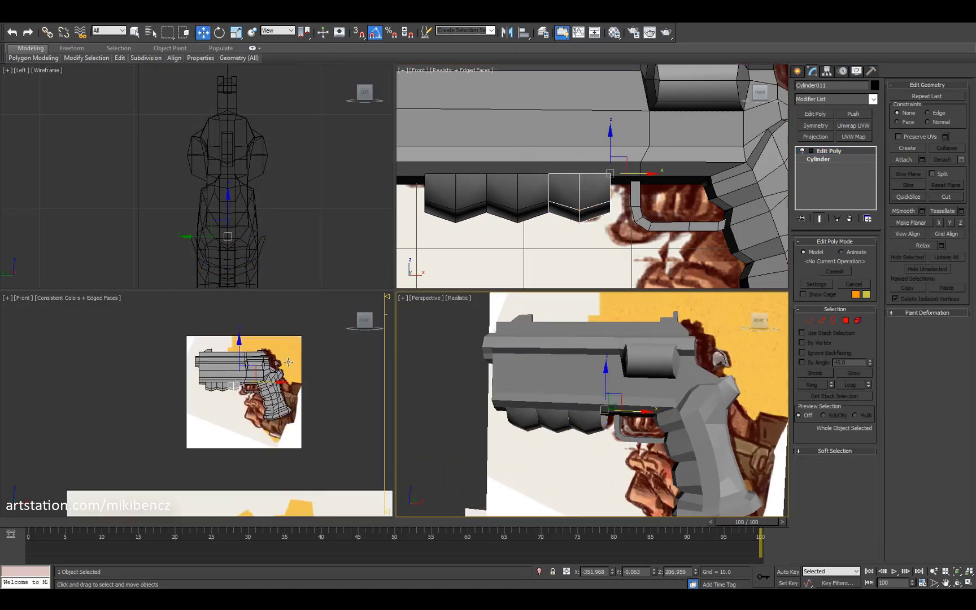
{"action": "left_click_drag", "start_coordinate": [257, 384], "coordinate": [146, 384], "text": "shift"}
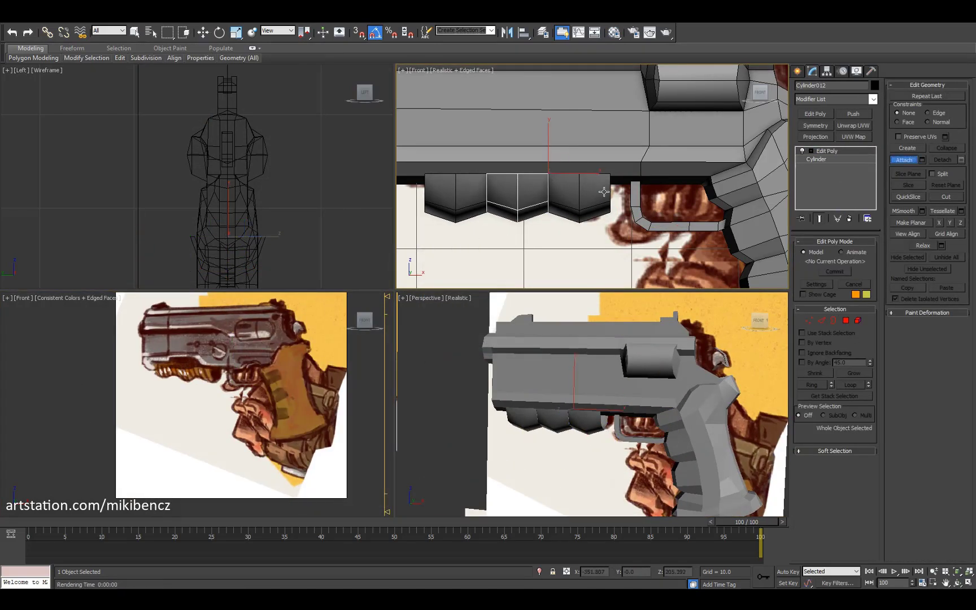
Step: Attach the three foregrip segments into one object and close its open end borders
{"action": "left_click", "coordinate": [597, 446]}
{"action": "middle_click_drag", "start_coordinate": [597, 445], "coordinate": [654, 413], "text": "alt"}
{"action": "key", "text": "2"}
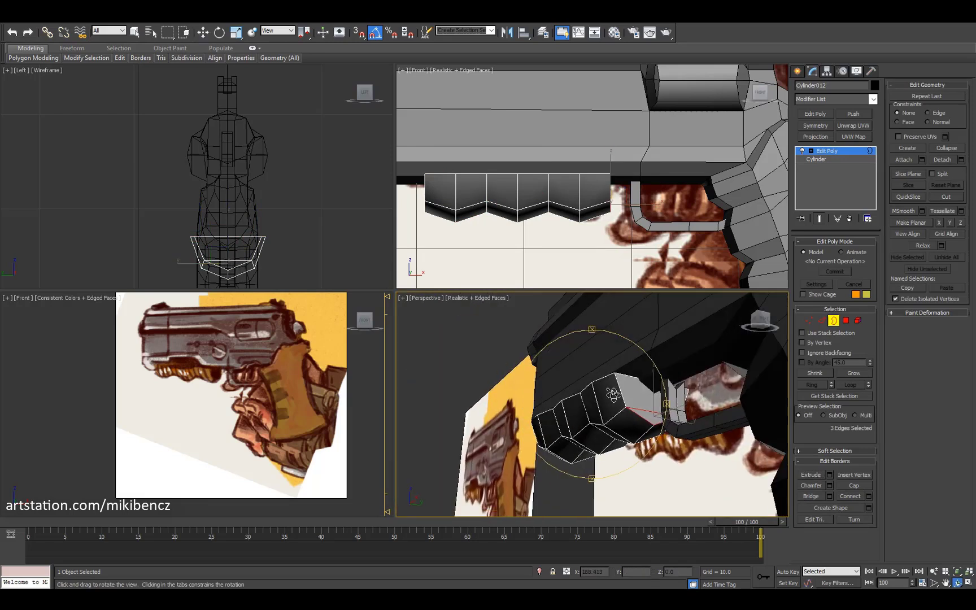
{"action": "key", "text": "2"}
{"action": "left_click", "coordinate": [654, 413]}
Step: Extend the foregrip's upper side edges upward along the pistol's lower side
{"action": "middle_click_drag", "start_coordinate": [577, 394], "coordinate": [579, 379], "text": "alt"}
{"action": "key", "text": "2"}
{"action": "key", "text": "w"}
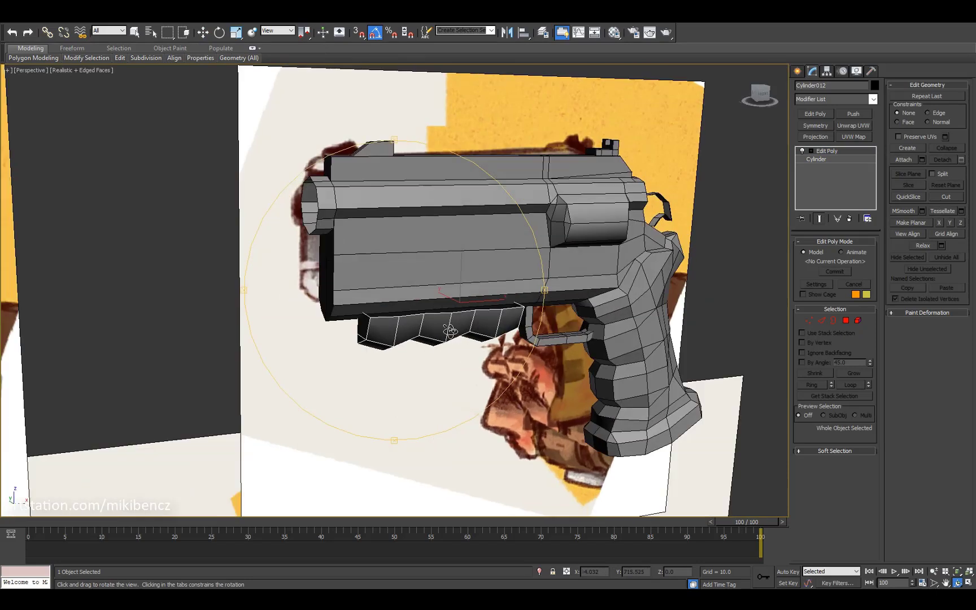
{"action": "key", "text": "alt+w"}
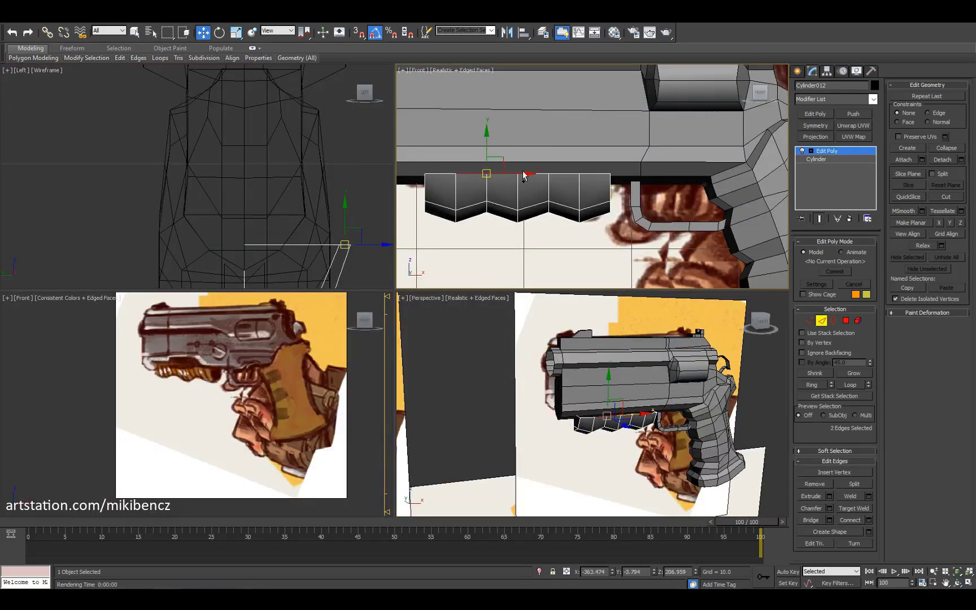
{"action": "key", "text": "w"}
{"action": "middle_click_drag", "start_coordinate": [581, 390], "coordinate": [626, 397], "text": "alt"}
{"action": "key", "text": "alt+w"}
{"action": "key", "text": "ctrl+r"}
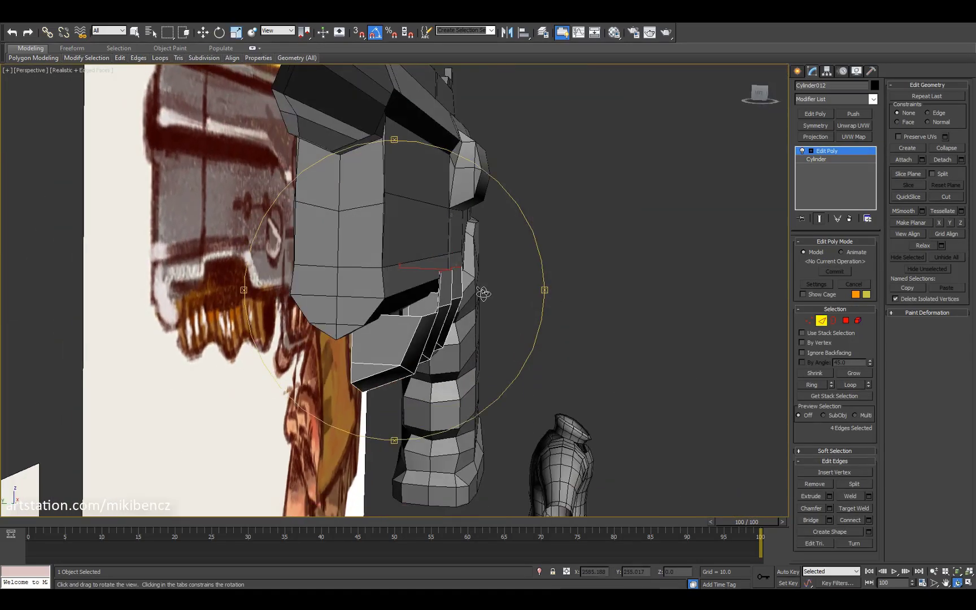
Step: Taper the ends of the foregrip's raised side panel and adjust its vertices against the pistol's side
{"action": "middle_click_drag", "start_coordinate": [390, 266], "coordinate": [529, 190], "text": "alt"}
{"action": "key", "text": "f"}
{"action": "scroll", "coordinate": [530, 189], "scroll_direction": "down", "scroll_amount": 3}
{"action": "key", "text": "p"}
{"action": "middle_click_drag", "start_coordinate": [480, 339], "coordinate": [525, 293], "text": "alt"}
{"action": "key", "text": "F3"}
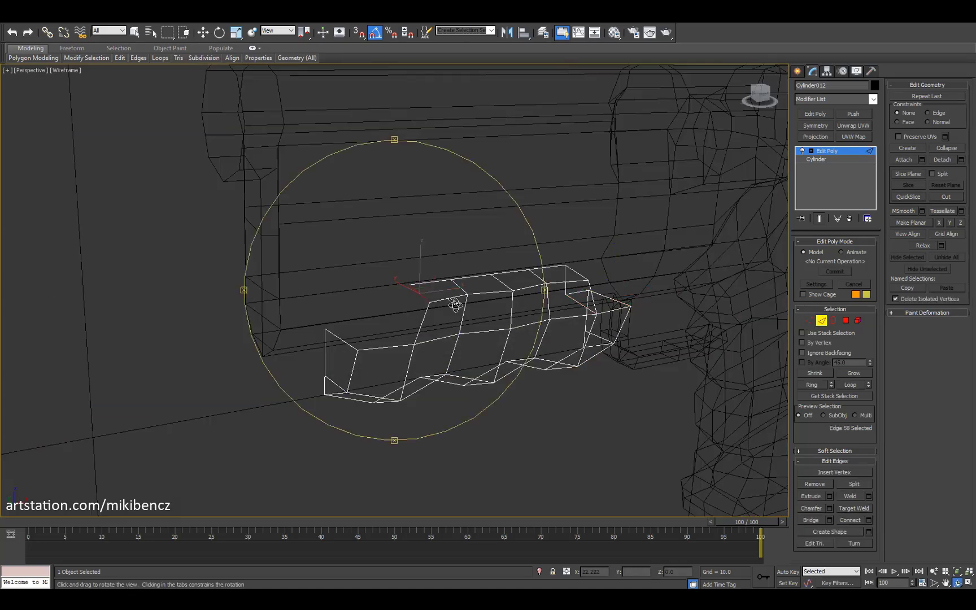
{"action": "key", "text": "alt+w"}
{"action": "key", "text": "2"}
{"action": "key", "text": "alt+w"}
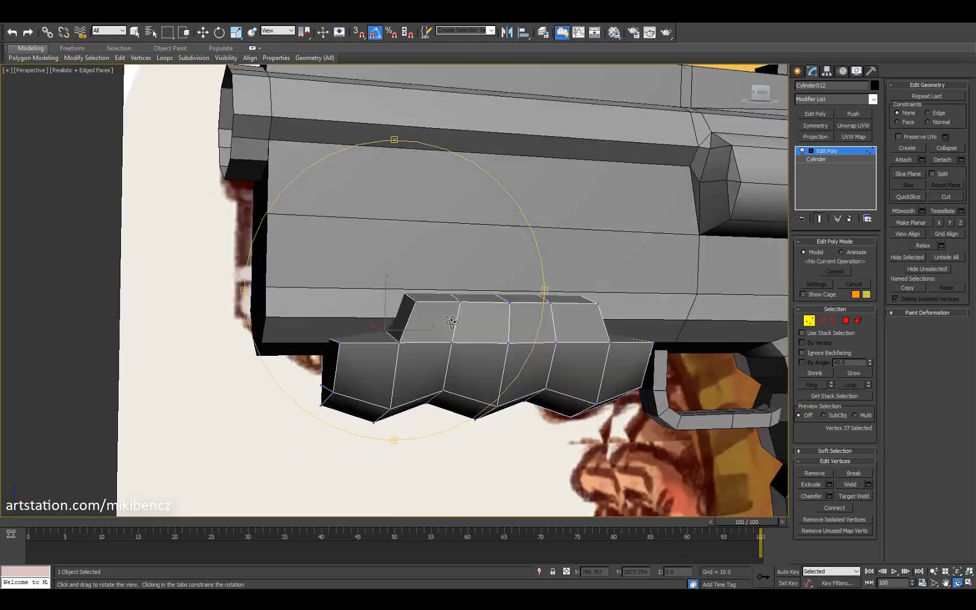
{"action": "left_click_drag", "start_coordinate": [372, 316], "coordinate": [420, 328]}
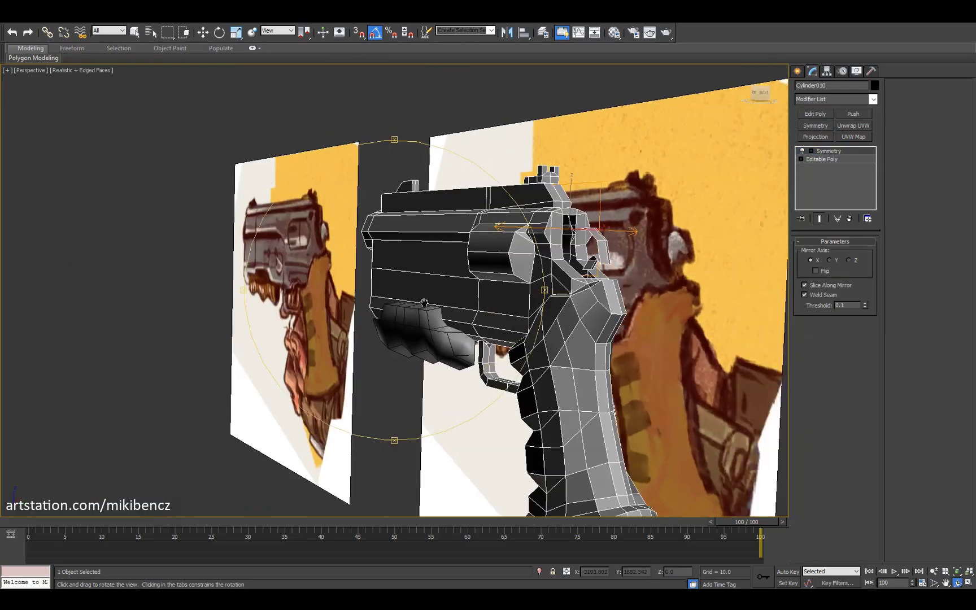
Step: Adjust the front upper end of the trigger guard so its edges and vertices meet the frame's underside
{"action": "left_click_drag", "start_coordinate": [463, 243], "coordinate": [531, 243]}
{"action": "key", "text": "w"}
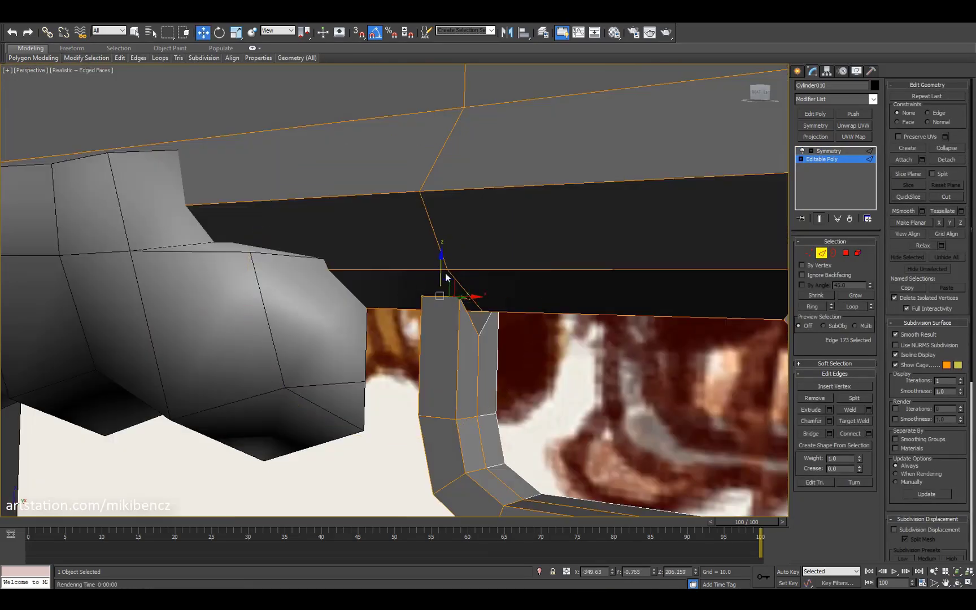
{"action": "key", "text": "F3"}
{"action": "key", "text": "F3"}
{"action": "middle_click_drag", "start_coordinate": [444, 301], "coordinate": [500, 292], "text": "alt"}
{"action": "key", "text": "1"}
{"action": "left_click", "coordinate": [493, 298]}
{"action": "middle_click_drag", "start_coordinate": [451, 315], "coordinate": [480, 262], "text": "alt"}
{"action": "key", "text": "2"}
{"action": "key", "text": "w"}
{"action": "scroll", "coordinate": [401, 252], "scroll_direction": "up", "scroll_amount": 3}
Step: Build the hammer's side faces between its outline edges behind the frame
{"action": "left_click", "coordinate": [458, 203]}
{"action": "key", "text": "f"}
{"action": "left_click", "coordinate": [565, 163]}
{"action": "scroll", "coordinate": [609, 202], "scroll_direction": "up", "scroll_amount": 5}
{"action": "middle_click_drag", "start_coordinate": [609, 202], "coordinate": [587, 187], "text": "alt"}
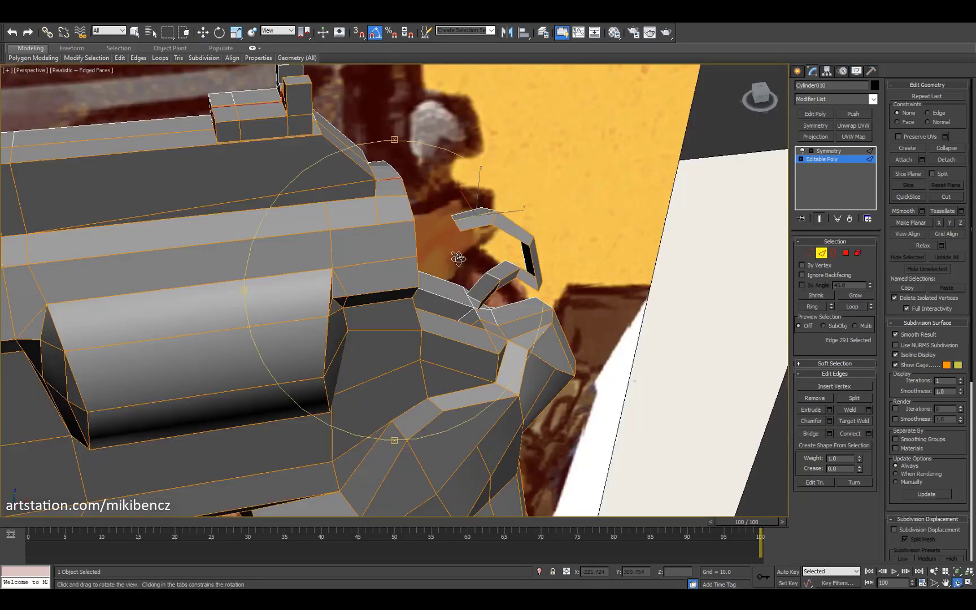
{"action": "key", "text": "f"}
{"action": "left_click", "coordinate": [501, 216]}
{"action": "middle_click_drag", "start_coordinate": [435, 273], "coordinate": [576, 288], "text": "alt"}
{"action": "key", "text": "f"}
{"action": "left_click", "coordinate": [551, 397]}
{"action": "left_click", "coordinate": [476, 220]}
Step: Reposition the vertices at the hammer's rear tip to follow the reference drawing
{"action": "key", "text": "1"}
{"action": "key", "text": "f"}
{"action": "key", "text": "F3"}
{"action": "left_click", "coordinate": [616, 314]}
{"action": "left_click", "coordinate": [641, 345]}
{"action": "key", "text": "F3"}
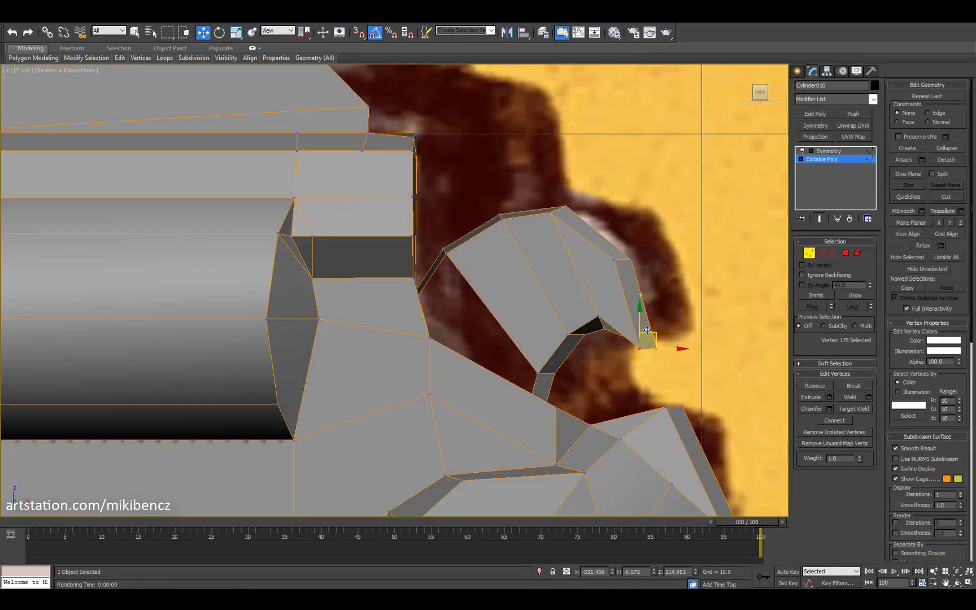
{"action": "middle_click_drag", "start_coordinate": [597, 377], "coordinate": [614, 201], "text": "alt"}
{"action": "key", "text": "w"}
{"action": "key", "text": "alt+w"}
{"action": "key", "text": "f"}
{"action": "key", "text": "alt+w"}
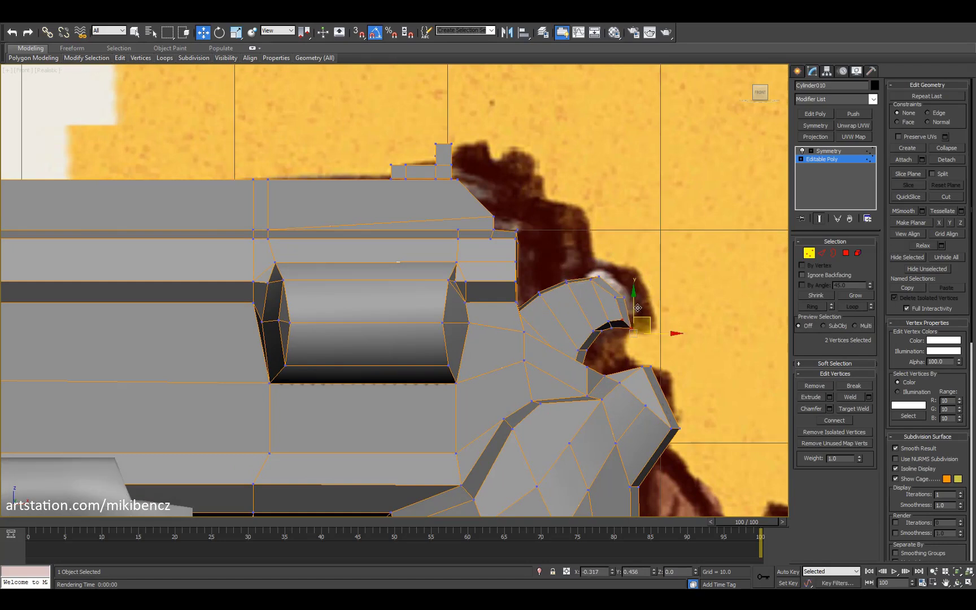
Step: Select the whole hammer element and rotate it to follow the hammer in the reference
{"action": "scroll", "coordinate": [637, 308], "scroll_direction": "up", "scroll_amount": 3}
{"action": "key", "text": "F3"}
{"action": "key", "text": "5"}
{"action": "left_click", "coordinate": [584, 296]}
{"action": "key", "text": "e"}
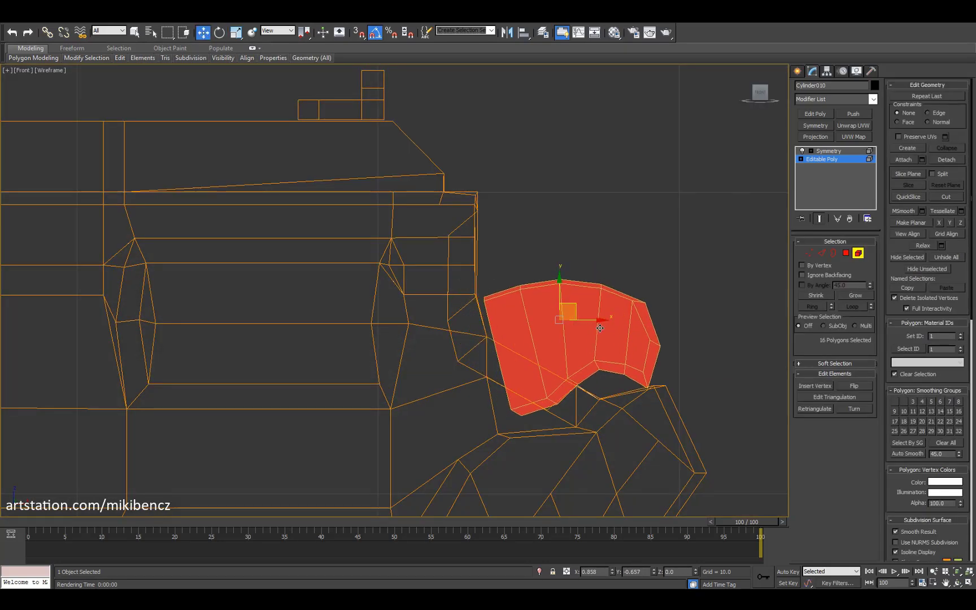
{"action": "key", "text": "alt+w"}
{"action": "key", "text": "2"}
{"action": "key", "text": "alt+w"}
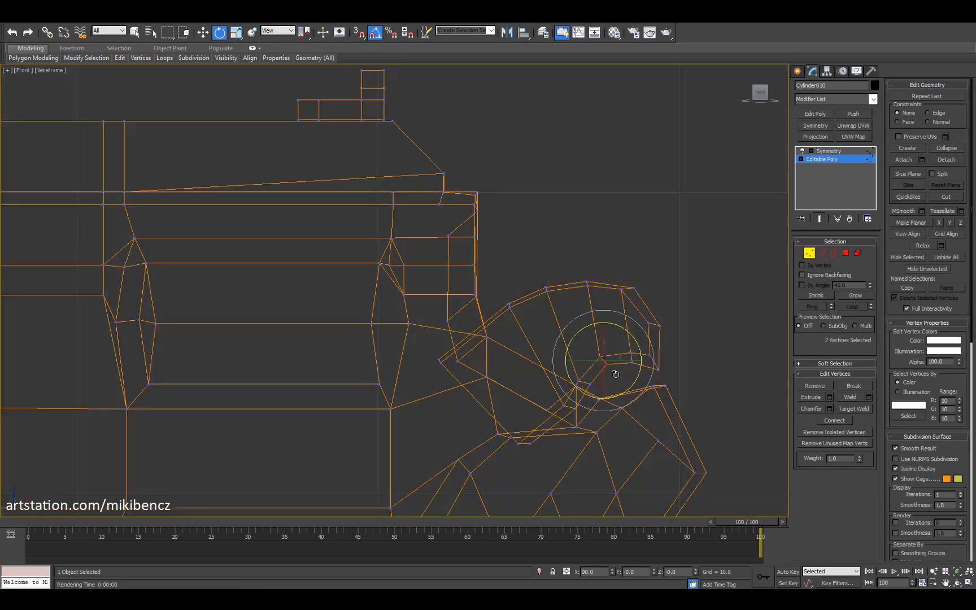
Step: Reshape the hammer's upper curve and hooked underside by moving its vertices
{"action": "key", "text": "w"}
{"action": "key", "text": "F3"}
{"action": "key", "text": "F3"}
{"action": "key", "text": "F3"}
{"action": "left_click", "coordinate": [655, 287]}
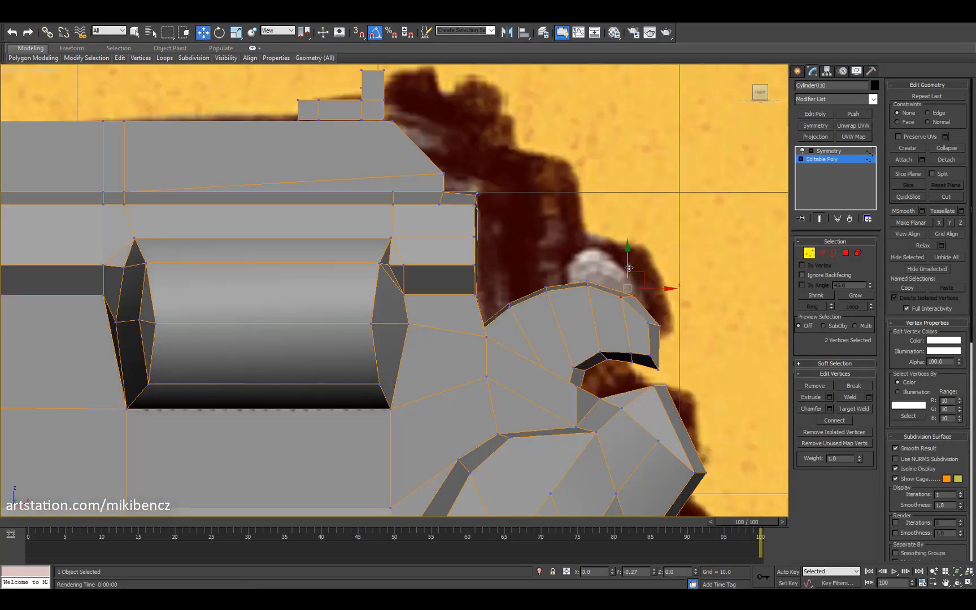
{"action": "scroll", "coordinate": [673, 308], "scroll_direction": "up", "scroll_amount": 2}
{"action": "key", "text": "2"}
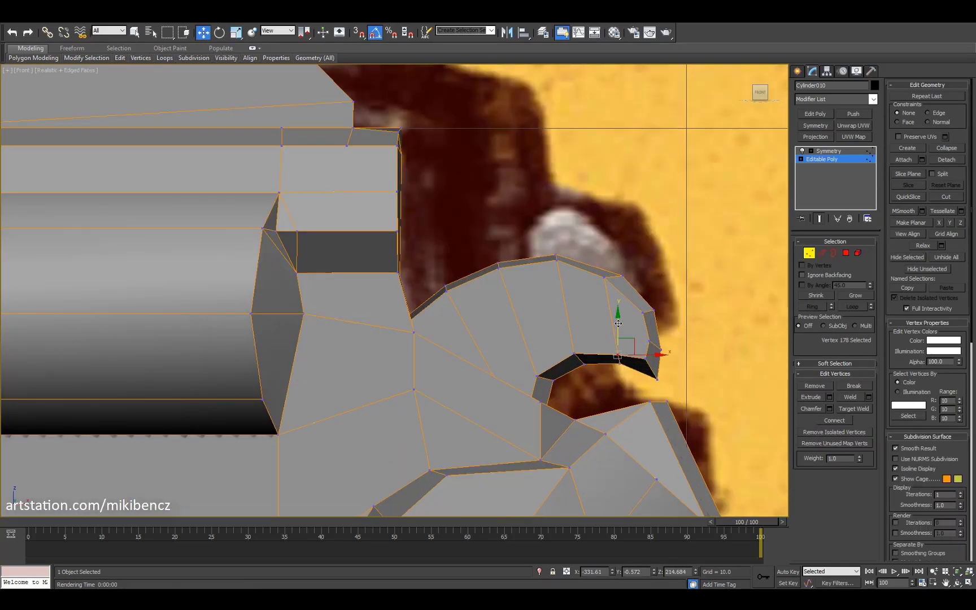
Step: Move the vertices of the frame's rear end and rear sight backward by about 0.48 units
{"action": "scroll", "coordinate": [618, 323], "scroll_direction": "down", "scroll_amount": 10}
{"action": "key", "text": "p"}
{"action": "middle_click_drag", "start_coordinate": [395, 305], "coordinate": [381, 295], "text": "alt"}
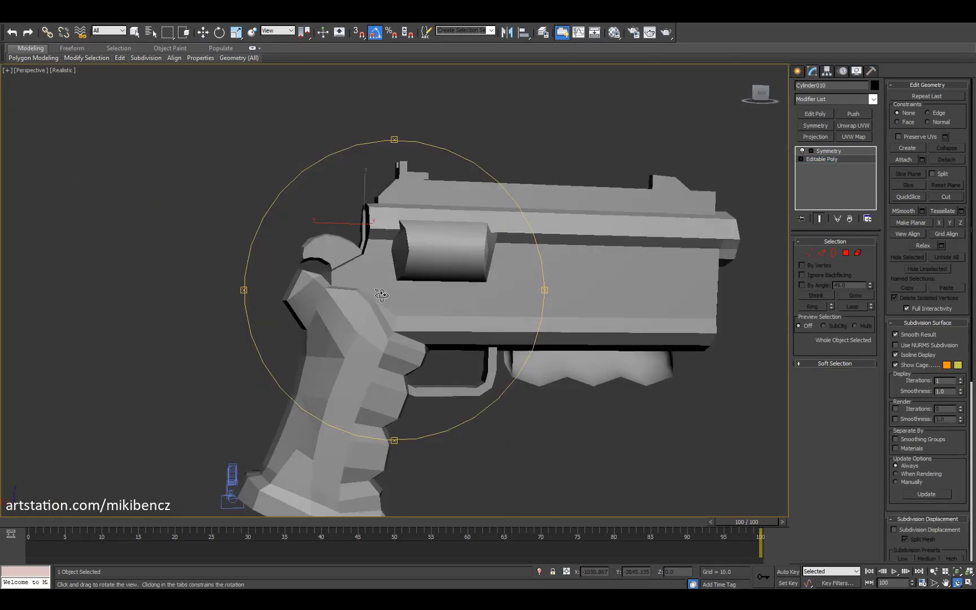
{"action": "key", "text": "f"}
{"action": "key", "text": "1"}
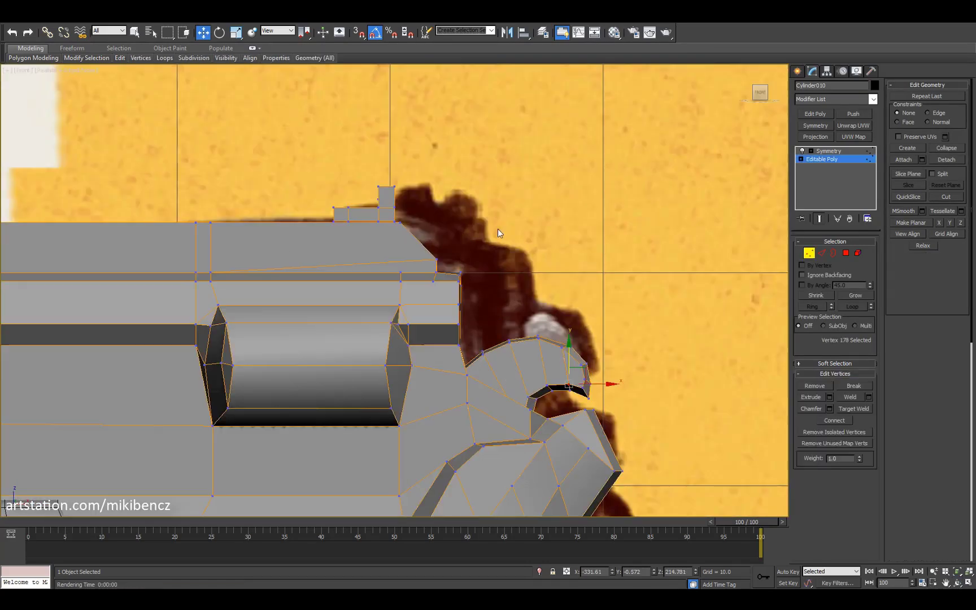
{"action": "key", "text": "F3"}
{"action": "key", "text": "F3"}
{"action": "mouse_move", "coordinate": [327, 153]}
{"action": "left_mouse_down"}
{"action": "mouse_move", "coordinate": [468, 315]}
{"action": "mouse_move", "coordinate": [477, 350]}
{"action": "left_mouse_up"}
{"action": "left_click_drag", "start_coordinate": [438, 249], "coordinate": [449, 249]}
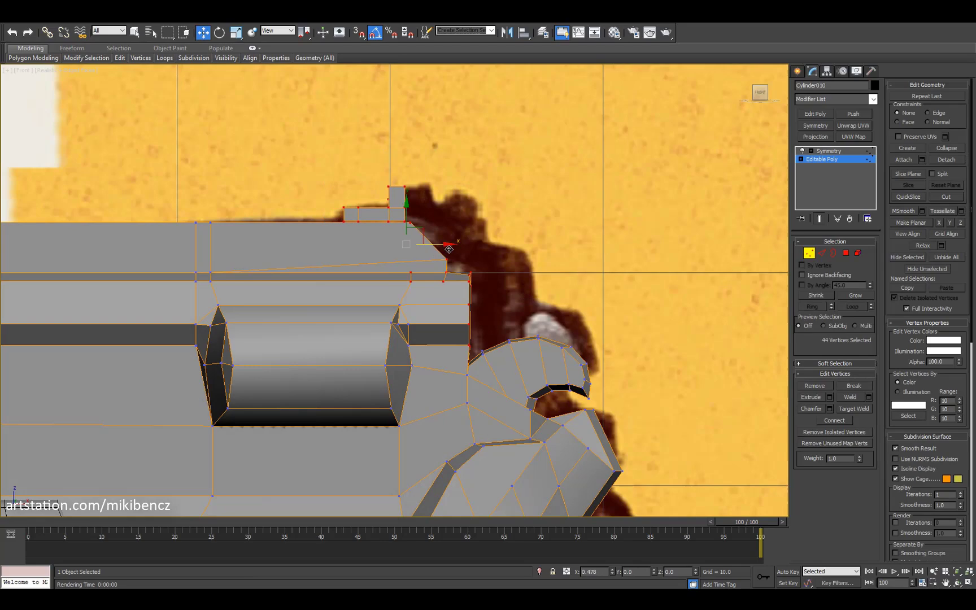
{"action": "left_click", "coordinate": [468, 273]}
{"action": "key", "text": "F3"}
{"action": "scroll", "coordinate": [468, 272], "scroll_direction": "down", "scroll_amount": 2}
Step: Collapse the pistol's Symmetry modifier into a single Editable Poly
{"action": "key", "text": "F3"}
{"action": "key", "text": "p"}
{"action": "mouse_move", "coordinate": [464, 343]}
{"action": "middle_mouse_down", "text": "alt"}
{"action": "mouse_move", "coordinate": [453, 307]}
{"action": "mouse_move", "coordinate": [472, 320]}
{"action": "mouse_move", "coordinate": [394, 308]}
{"action": "mouse_move", "coordinate": [480, 293]}
{"action": "mouse_move", "coordinate": [446, 299]}
{"action": "mouse_move", "coordinate": [485, 300]}
{"action": "mouse_move", "coordinate": [430, 300]}
{"action": "mouse_move", "coordinate": [309, 274]}
{"action": "mouse_move", "coordinate": [481, 268]}
{"action": "mouse_move", "coordinate": [423, 197]}
{"action": "mouse_move", "coordinate": [418, 271]}
{"action": "mouse_move", "coordinate": [440, 237]}
{"action": "mouse_move", "coordinate": [404, 251]}
{"action": "mouse_move", "coordinate": [440, 253]}
{"action": "middle_mouse_up", "text": "alt"}
{"action": "key", "text": "1"}
{"action": "key", "text": "w"}
{"action": "key", "text": "F4"}
{"action": "key", "text": "3"}
{"action": "key", "text": "1"}
{"action": "key", "text": "3"}
{"action": "key", "text": "w"}
Step: Extend the muzzle's open border into the barrel and collapse it to a single point
{"action": "left_click", "coordinate": [404, 251]}
{"action": "key", "text": "r"}
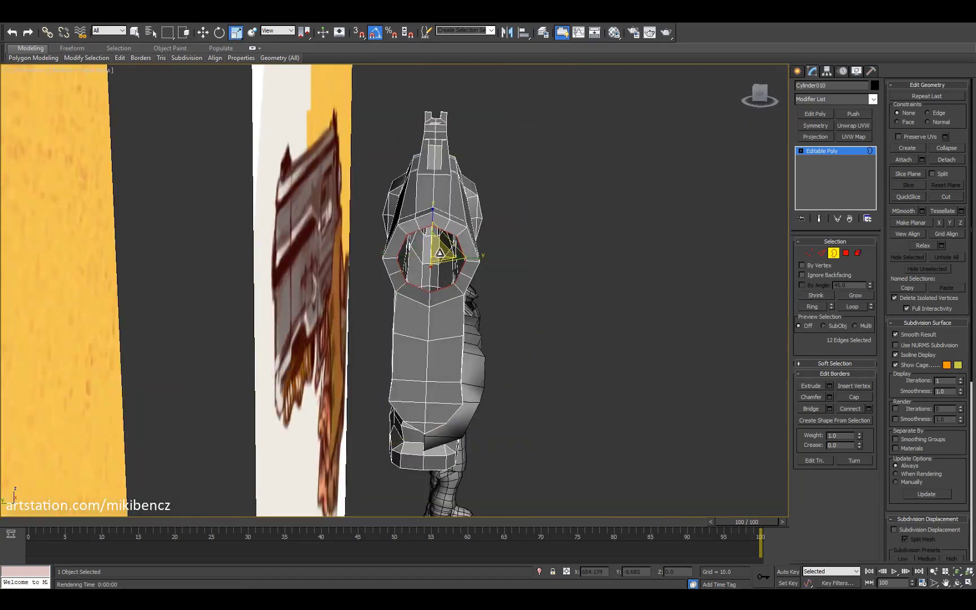
{"action": "key", "text": "w"}
{"action": "key", "text": "f"}
{"action": "scroll", "coordinate": [516, 272], "scroll_direction": "down", "scroll_amount": 3}
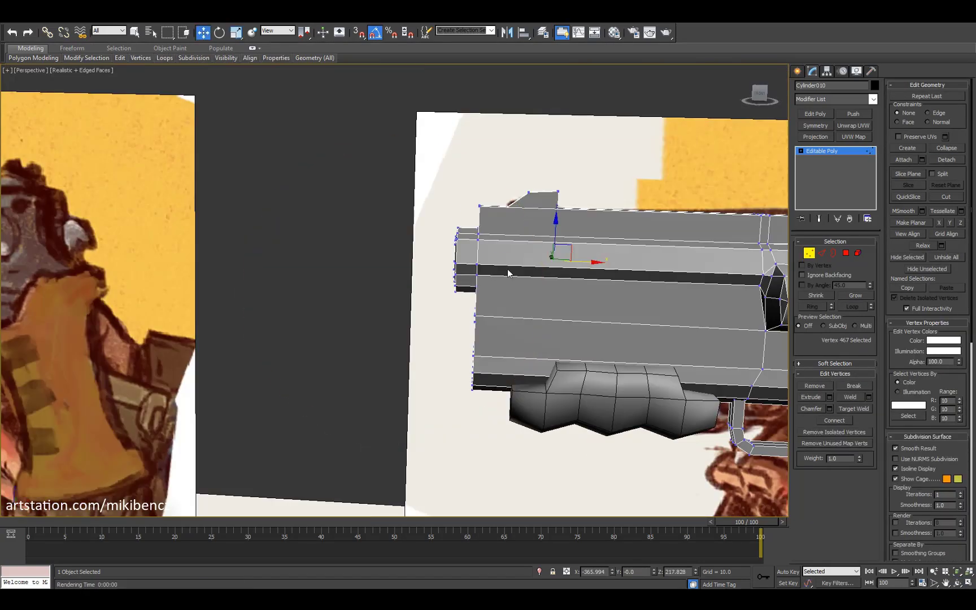
{"action": "scroll", "coordinate": [519, 310], "scroll_direction": "up", "scroll_amount": 2}
Step: Delete one half of the pistol's polygons and mirror the remaining half with a new Symmetry modifier
{"action": "key", "text": "alt+w"}
{"action": "key", "text": "alt+w"}
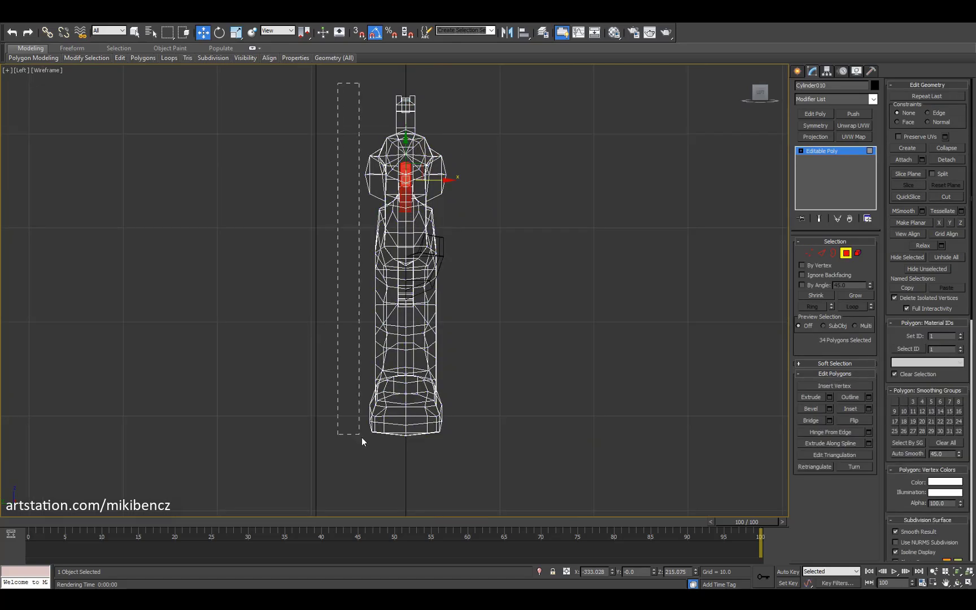
{"action": "key", "text": "6"}
{"action": "key", "text": "p"}
{"action": "mouse_move", "coordinate": [452, 282]}
{"action": "middle_mouse_down", "text": "alt"}
{"action": "mouse_move", "coordinate": [462, 284]}
{"action": "mouse_move", "coordinate": [429, 282]}
{"action": "middle_mouse_up", "text": "alt"}
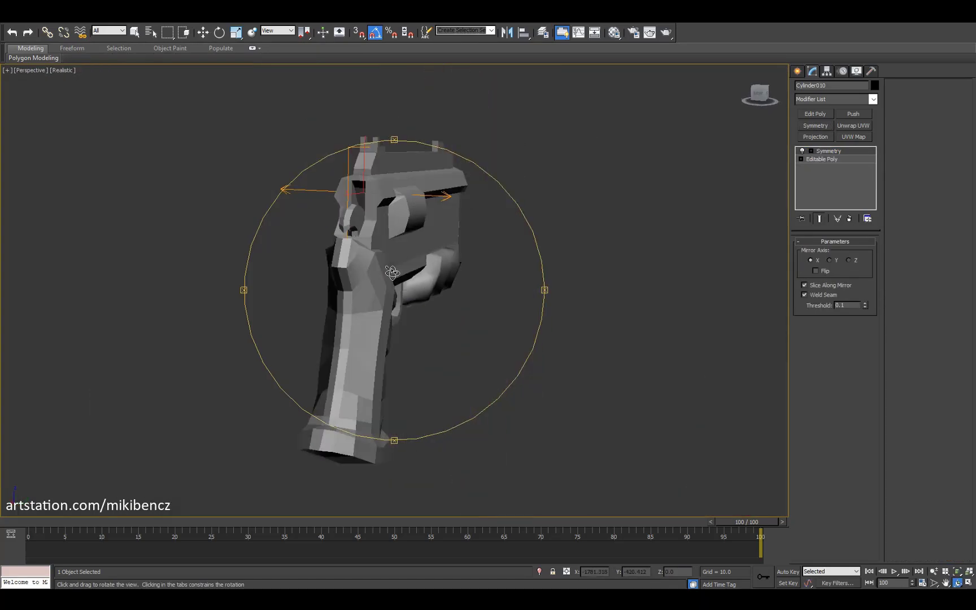
Step: Attach the foregrip to the pistol and apply smooth shading across all its faces
{"action": "middle_click_drag", "start_coordinate": [390, 285], "coordinate": [409, 209], "text": "alt"}
{"action": "key", "text": "F4"}
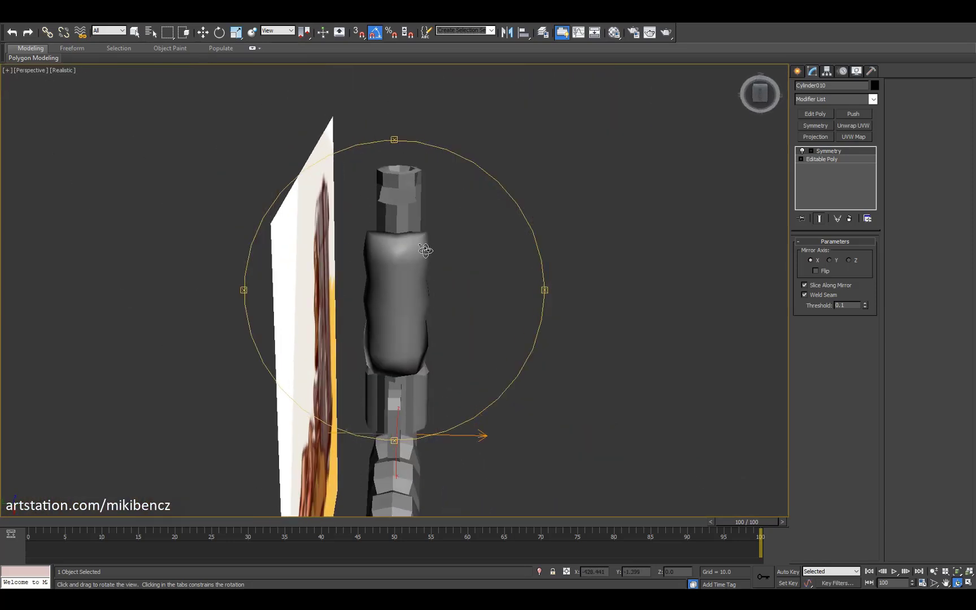
{"action": "middle_click_drag", "start_coordinate": [425, 250], "coordinate": [495, 354], "text": "alt"}
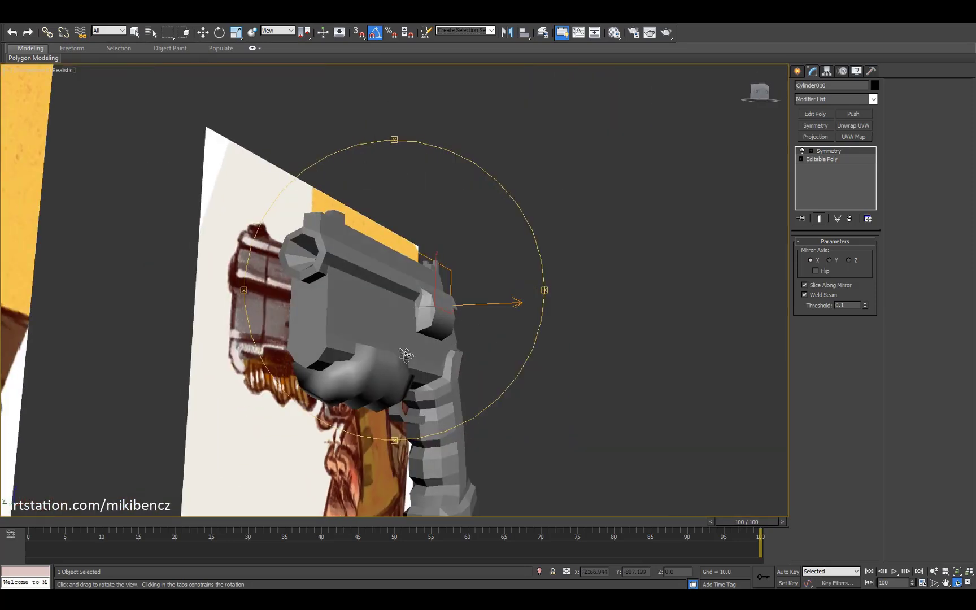
{"action": "middle_click_drag", "start_coordinate": [406, 355], "coordinate": [291, 368], "text": "alt"}
{"action": "left_click", "coordinate": [828, 151]}
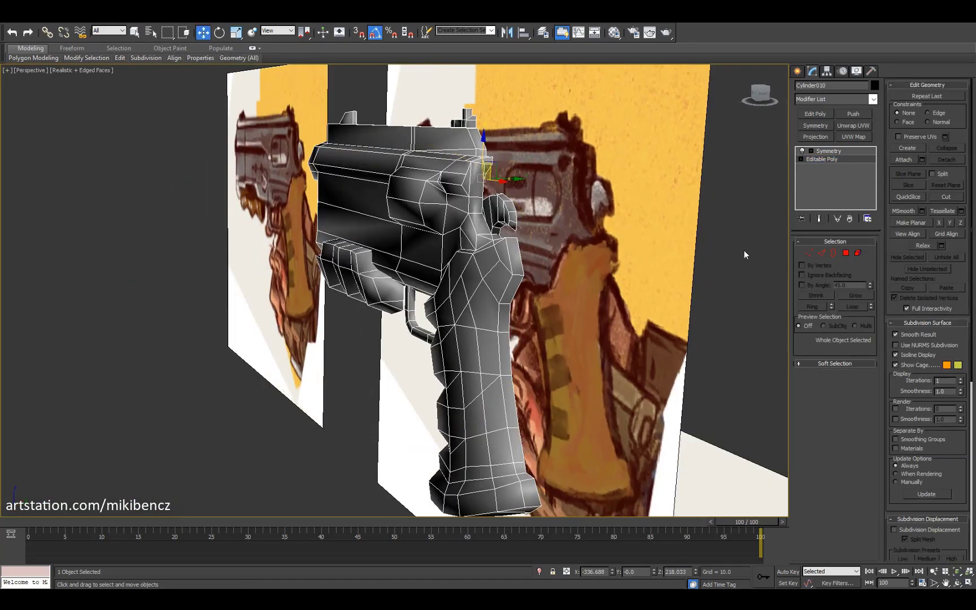
{"action": "middle_click_drag", "start_coordinate": [429, 271], "coordinate": [480, 294], "text": "alt"}
{"action": "key", "text": "w"}
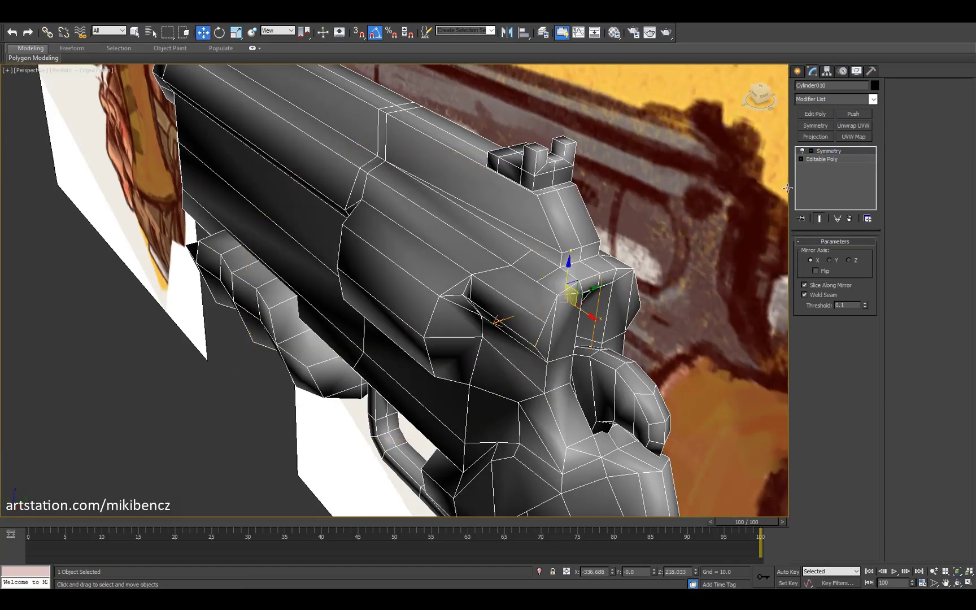
Step: Target Weld the stray vertices on the pistol's side above the cylinder bulge
{"action": "key", "text": "1"}
{"action": "middle_click_drag", "start_coordinate": [530, 249], "coordinate": [433, 205], "text": "alt"}
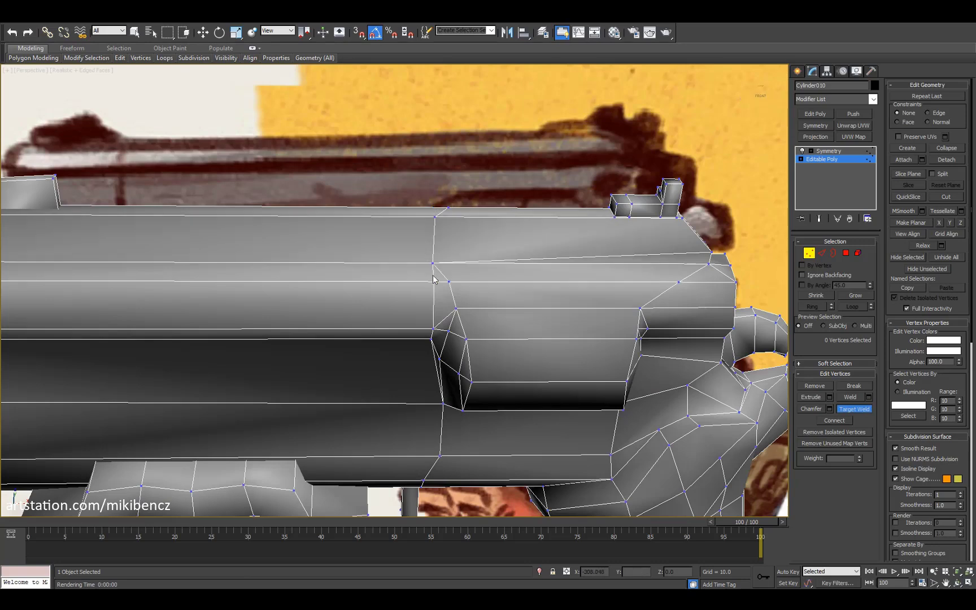
{"action": "key", "text": "5"}
{"action": "left_click", "coordinate": [466, 442]}
{"action": "left_click", "coordinate": [469, 260]}
Step: Delete the strip of side polygons above the cylinder bulge and select the edges along the gap
{"action": "mouse_move", "coordinate": [469, 259]}
{"action": "middle_mouse_down", "text": "alt"}
{"action": "mouse_move", "coordinate": [452, 237]}
{"action": "mouse_move", "coordinate": [453, 163]}
{"action": "mouse_move", "coordinate": [445, 244]}
{"action": "mouse_move", "coordinate": [394, 298]}
{"action": "mouse_move", "coordinate": [463, 262]}
{"action": "mouse_move", "coordinate": [453, 333]}
{"action": "mouse_move", "coordinate": [405, 342]}
{"action": "mouse_move", "coordinate": [443, 192]}
{"action": "mouse_move", "coordinate": [459, 258]}
{"action": "middle_mouse_up", "text": "alt"}
{"action": "key", "text": "4"}
{"action": "left_click", "coordinate": [445, 243]}
{"action": "left_click", "coordinate": [452, 228]}
{"action": "key", "text": "w"}
{"action": "key", "text": "1"}
{"action": "left_click", "coordinate": [446, 332]}
{"action": "key", "text": "2"}
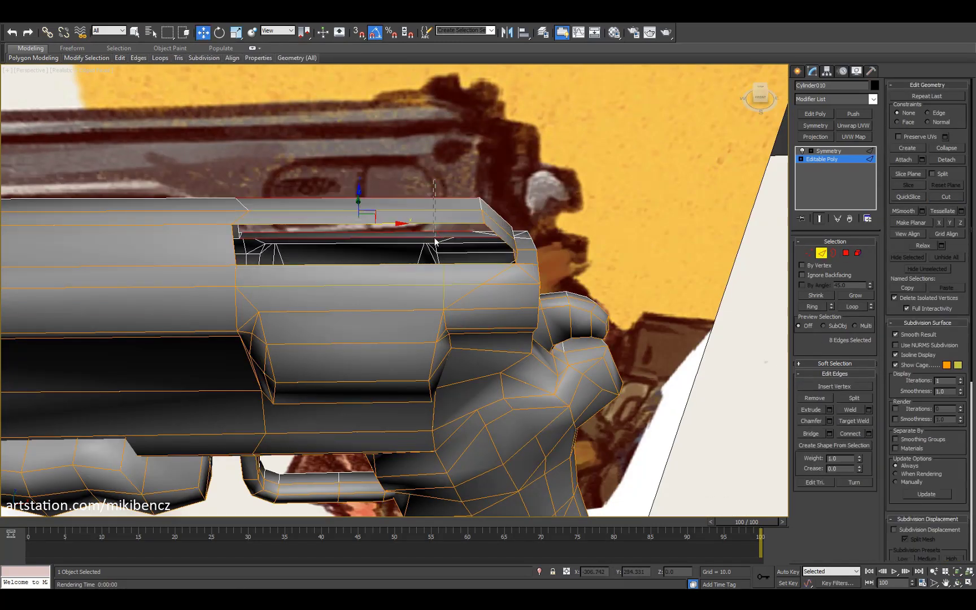
Step: Rebuild the side faces across the gap above the cylinder bulge with connected edges
{"action": "key", "text": "1"}
{"action": "middle_click_drag", "start_coordinate": [464, 263], "coordinate": [415, 331], "text": "alt"}
{"action": "key", "text": "1"}
{"action": "right_click", "coordinate": [475, 264]}
{"action": "key", "text": "Escape"}
{"action": "key", "text": "ctrl+shift+e"}
{"action": "key", "text": "4"}
{"action": "key", "text": "2"}
{"action": "key", "text": "w"}
{"action": "middle_click_drag", "start_coordinate": [476, 319], "coordinate": [452, 283], "text": "alt"}
Step: Compare the pistol with its front reference image and examine its shading around the muzzle
{"action": "key", "text": "f"}
{"action": "key", "text": "2"}
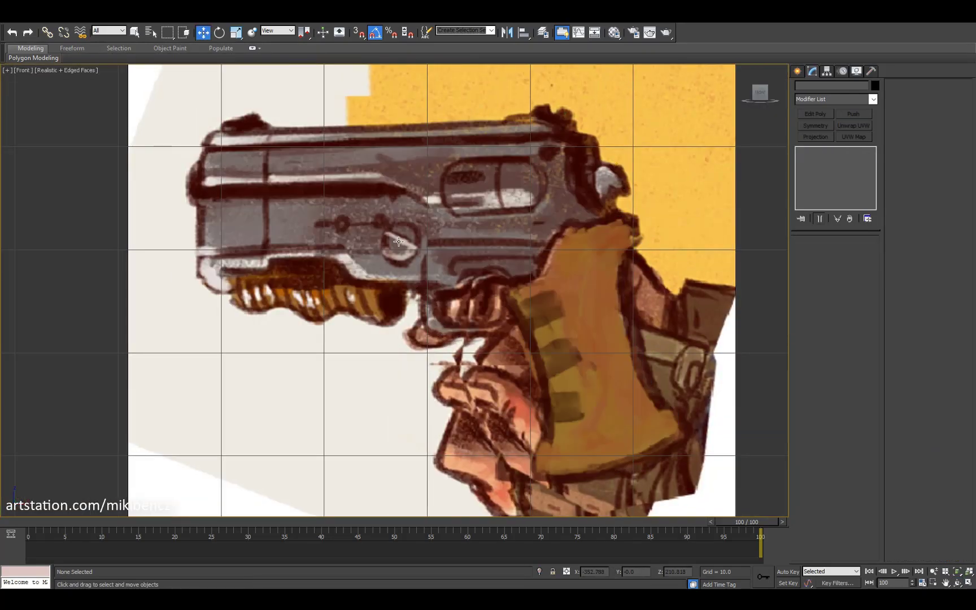
{"action": "left_click", "coordinate": [797, 70]}
{"action": "left_click", "coordinate": [542, 199]}
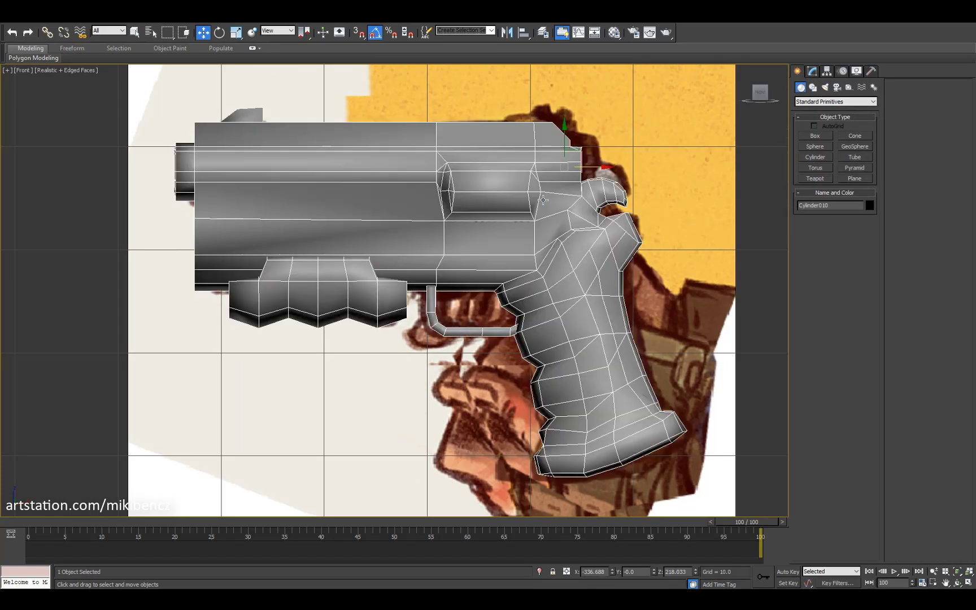
{"action": "key", "text": "p"}
{"action": "key", "text": "ctrl+r"}
{"action": "left_click_drag", "start_coordinate": [373, 316], "coordinate": [321, 326]}
{"action": "left_click_drag", "start_coordinate": [518, 313], "coordinate": [476, 295]}
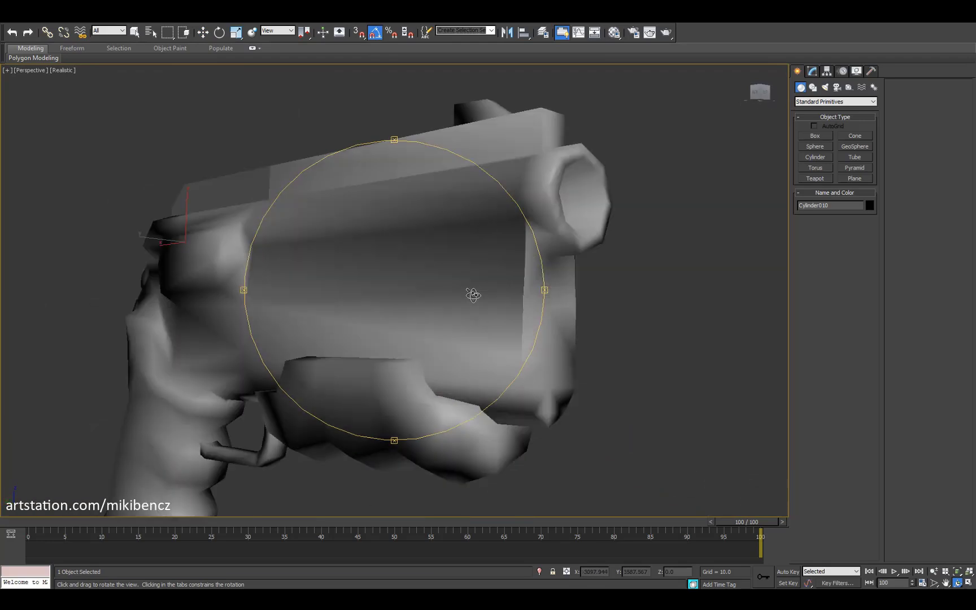
Step: Weld the two selected vertices on the barrel's front side edge and check the mesh for open borders
{"action": "scroll", "coordinate": [476, 294], "scroll_direction": "up", "scroll_amount": 5}
{"action": "key", "text": "w"}
{"action": "key", "text": "F4"}
{"action": "left_click", "coordinate": [821, 159]}
{"action": "key", "text": "1"}
{"action": "key", "text": "z"}
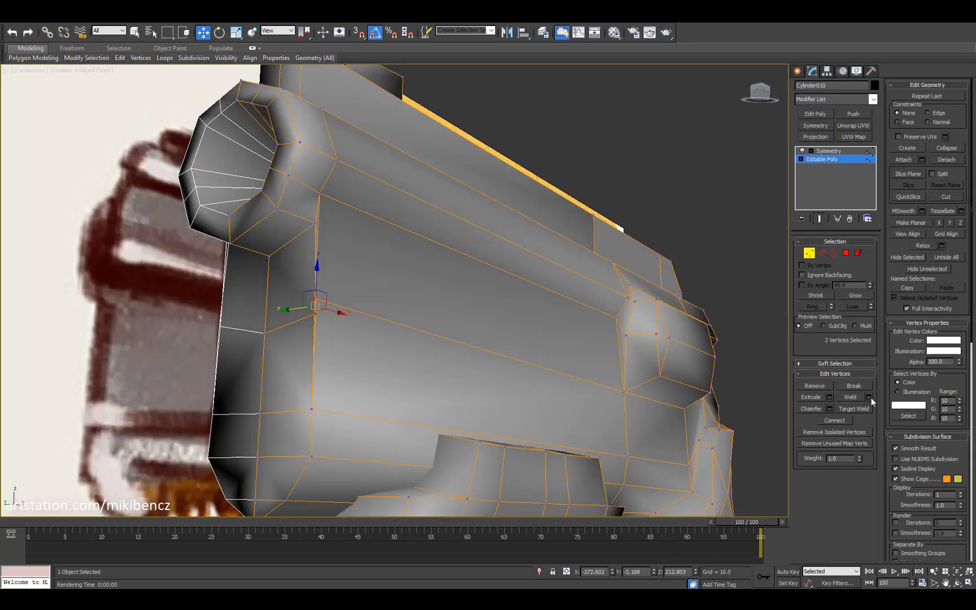
{"action": "scroll", "coordinate": [404, 312], "scroll_direction": "up", "scroll_amount": 5}
{"action": "key", "text": "z"}
{"action": "key", "text": "ctrl+r"}
{"action": "left_click_drag", "start_coordinate": [511, 300], "coordinate": [348, 185]}
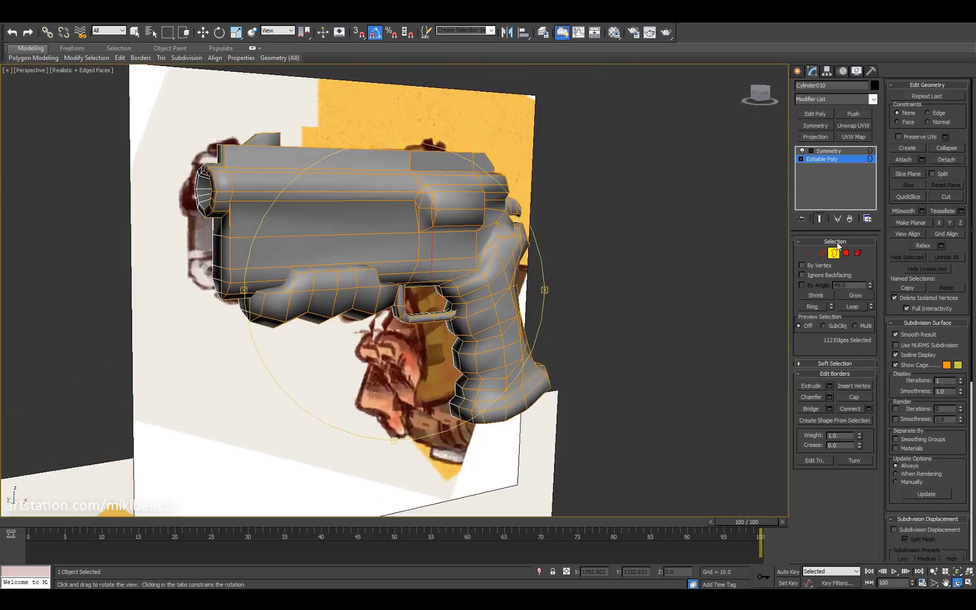
{"action": "scroll", "coordinate": [348, 185], "scroll_direction": "down", "scroll_amount": 5}
Step: Try to move the pistol beside the standing body in the front view
{"action": "key", "text": "w"}
{"action": "key", "text": "alt+w"}
{"action": "left_click", "coordinate": [199, 361]}
{"action": "left_click", "coordinate": [199, 362]}
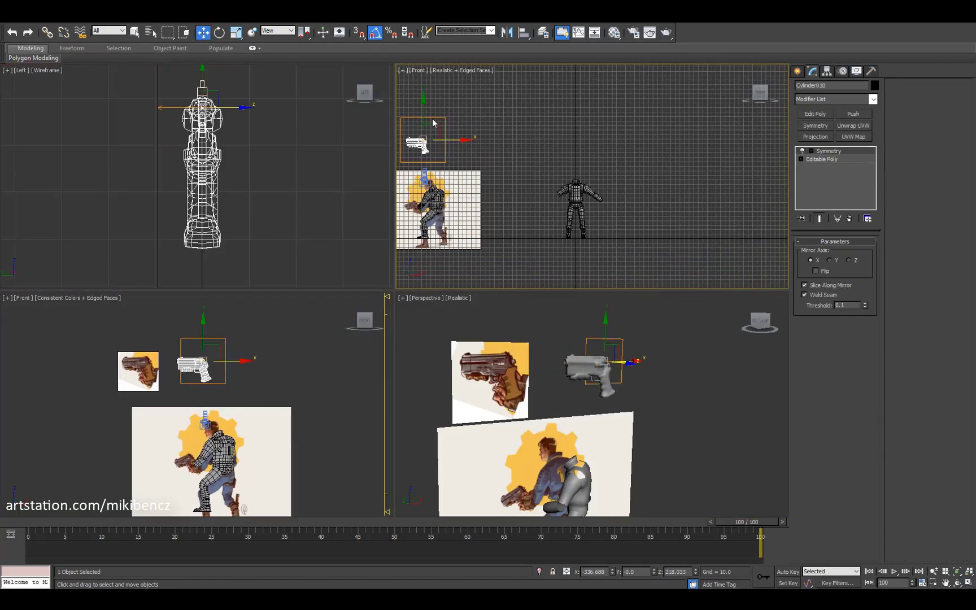
{"action": "left_click_drag", "start_coordinate": [417, 136], "coordinate": [613, 177]}
{"action": "middle_click_drag", "start_coordinate": [640, 437], "coordinate": [608, 406]}
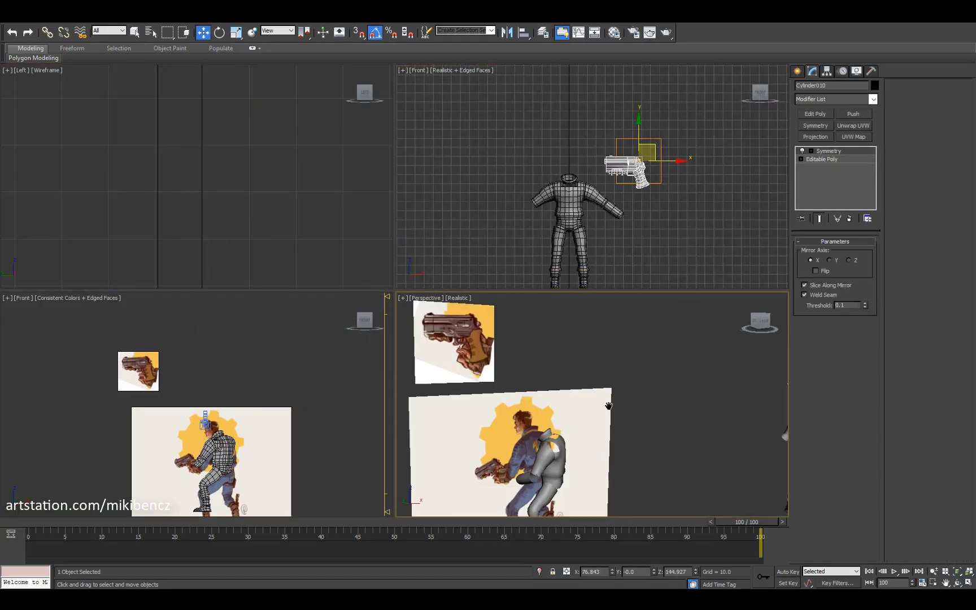
{"action": "scroll", "coordinate": [531, 179], "scroll_direction": "down", "scroll_amount": 3}
Step: Center the pivot on the pistol using Affect Pivot Only
{"action": "key", "text": "z"}
{"action": "key", "text": "Insert"}
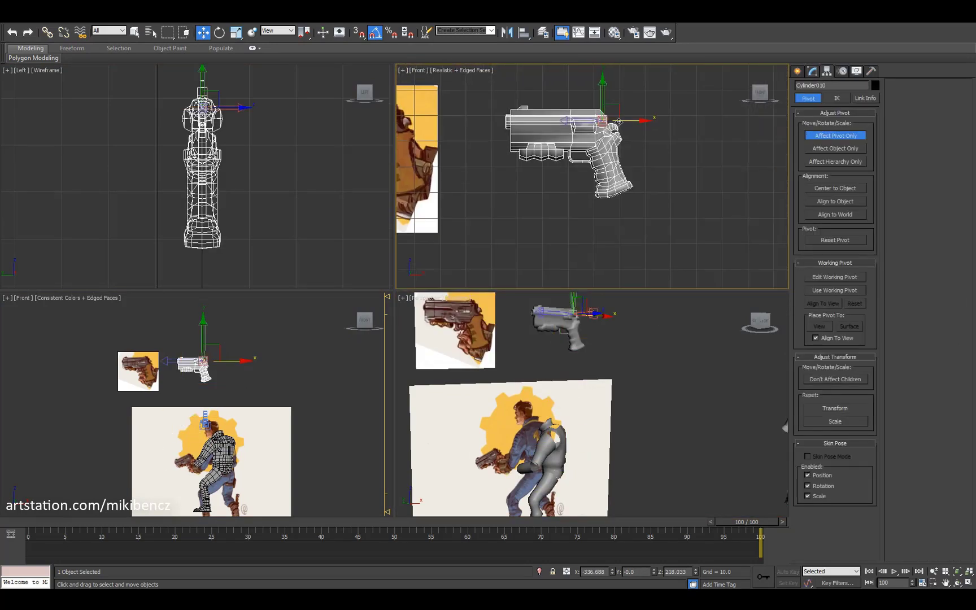
{"action": "left_click", "coordinate": [812, 70]}
Step: Reset the pistol's XForm and convert it to Editable Poly
{"action": "scroll", "coordinate": [592, 169], "scroll_direction": "down", "scroll_amount": 4}
{"action": "right_click", "coordinate": [621, 136]}
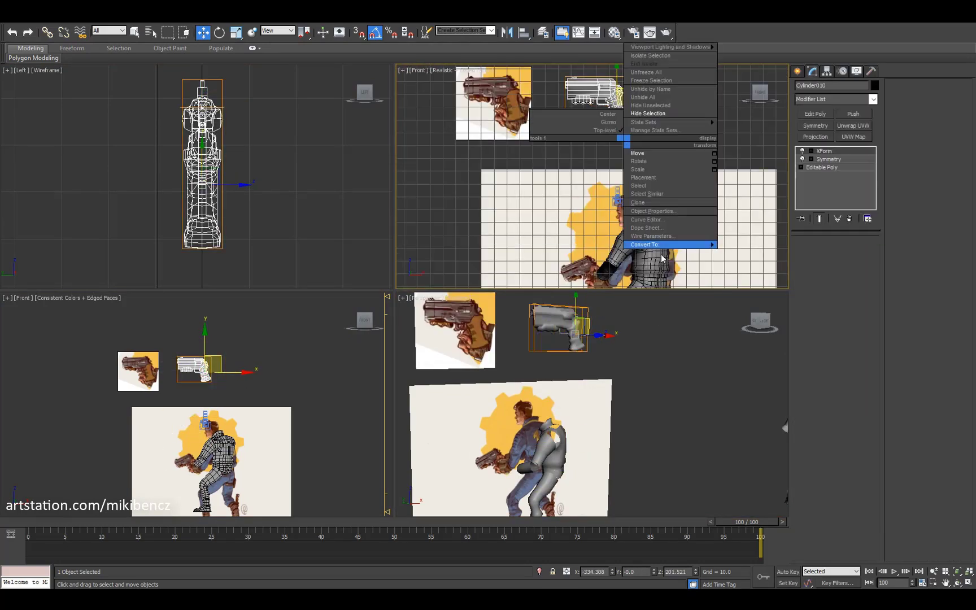
{"action": "left_click", "coordinate": [667, 242]}
Step: Add a Symmetry modifier to the pistol with mirror axis Y and Flip enabled
{"action": "key", "text": "alt+w"}
{"action": "key", "text": "z"}
{"action": "left_click", "coordinate": [815, 125]}
{"action": "key", "text": "alt+w"}
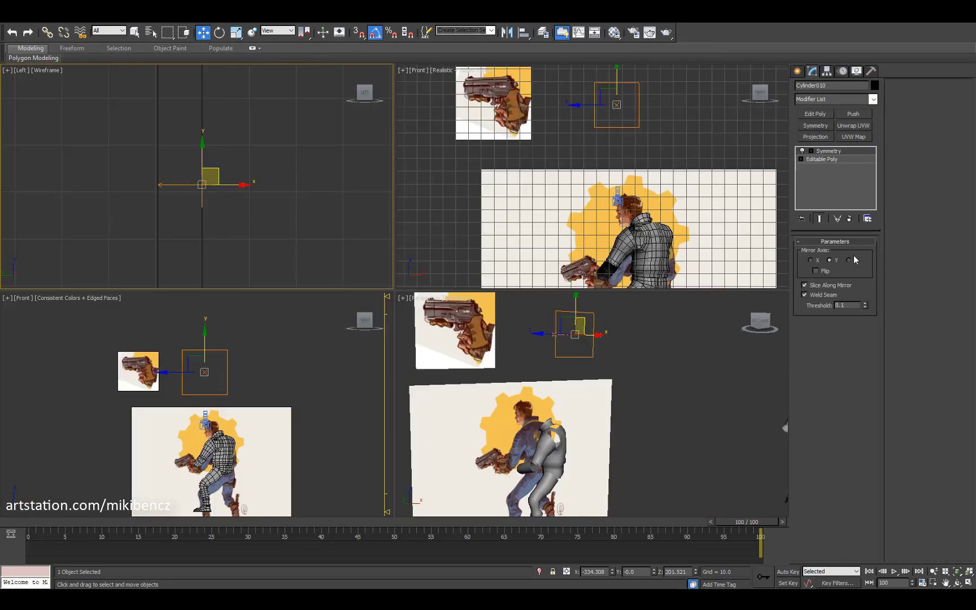
{"action": "key", "text": "alt+w"}
{"action": "key", "text": "alt+w"}
Step: Scale the pistol to about 69% and move it to the posed character's hand over the illustration
{"action": "scroll", "coordinate": [542, 429], "scroll_direction": "up", "scroll_amount": 3}
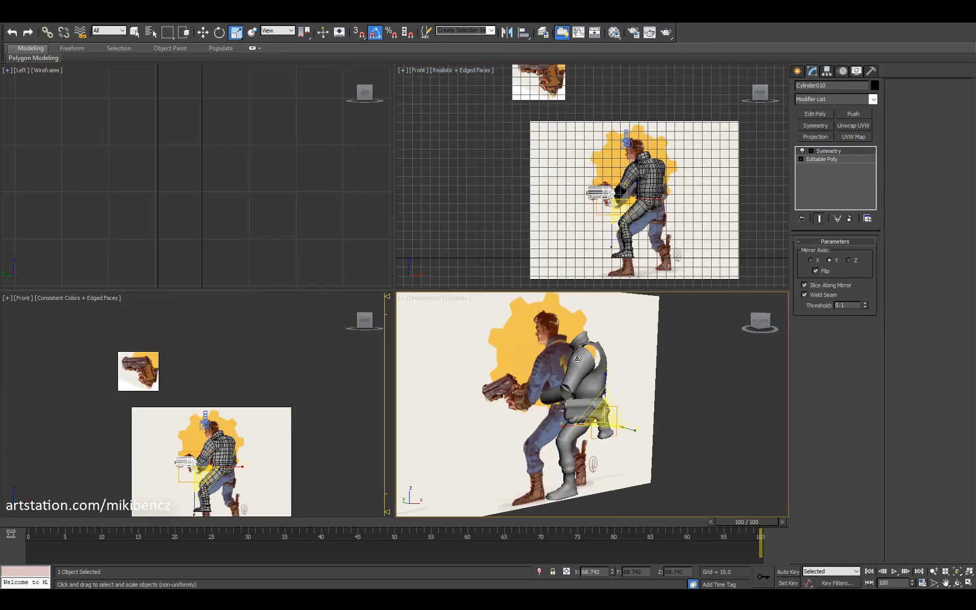
{"action": "key", "text": "alt+w"}
{"action": "key", "text": "r"}
{"action": "middle_click_drag", "start_coordinate": [460, 321], "coordinate": [350, 282], "text": "alt"}
{"action": "key", "text": "alt+w"}
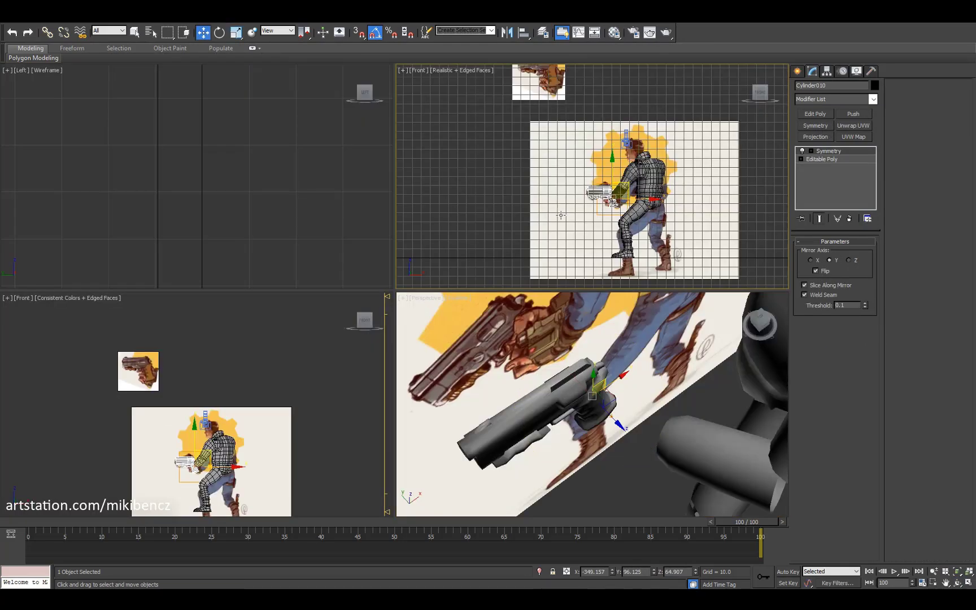
Step: Rotate and nudge the pistol to match the drawn gun's tilt, and select its mesh elements
{"action": "key", "text": "alt+w"}
{"action": "scroll", "coordinate": [511, 306], "scroll_direction": "up", "scroll_amount": 5}
{"action": "key", "text": "e"}
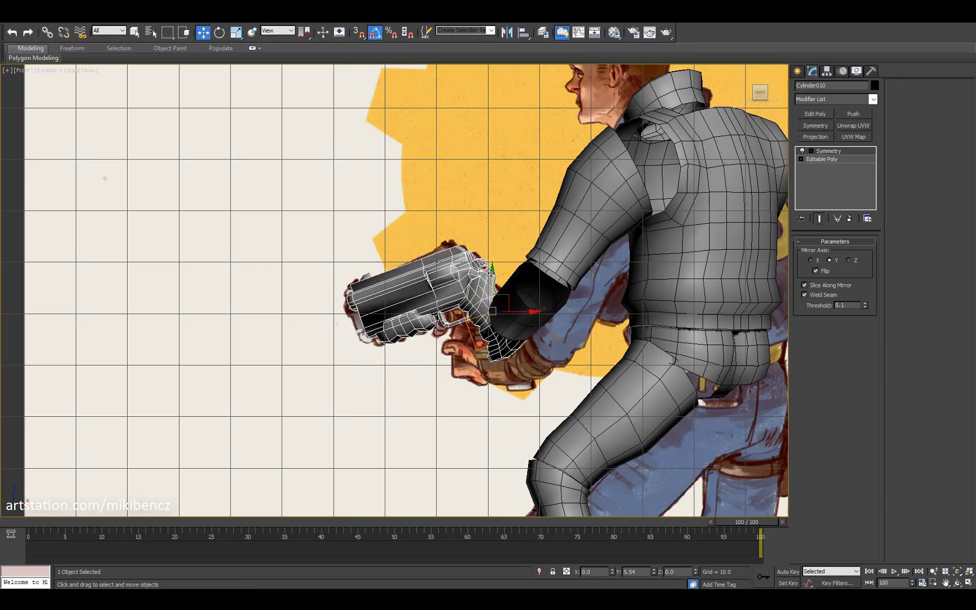
{"action": "left_click_drag", "start_coordinate": [518, 310], "coordinate": [510, 310]}
{"action": "left_click", "coordinate": [822, 159]}
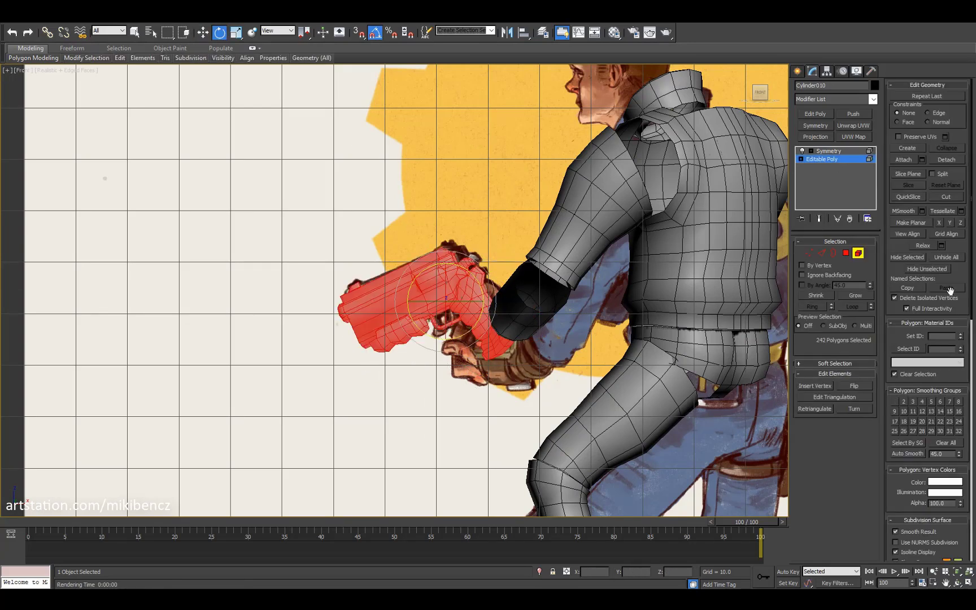
Step: Clear the pistol's element selection, check its mesh up close in perspective, and return to whole-object level
{"action": "key", "text": "alt+w"}
{"action": "scroll", "coordinate": [588, 407], "scroll_direction": "up", "scroll_amount": 5}
{"action": "key", "text": "alt+w"}
{"action": "middle_click_drag", "start_coordinate": [436, 250], "coordinate": [475, 311], "text": "alt"}
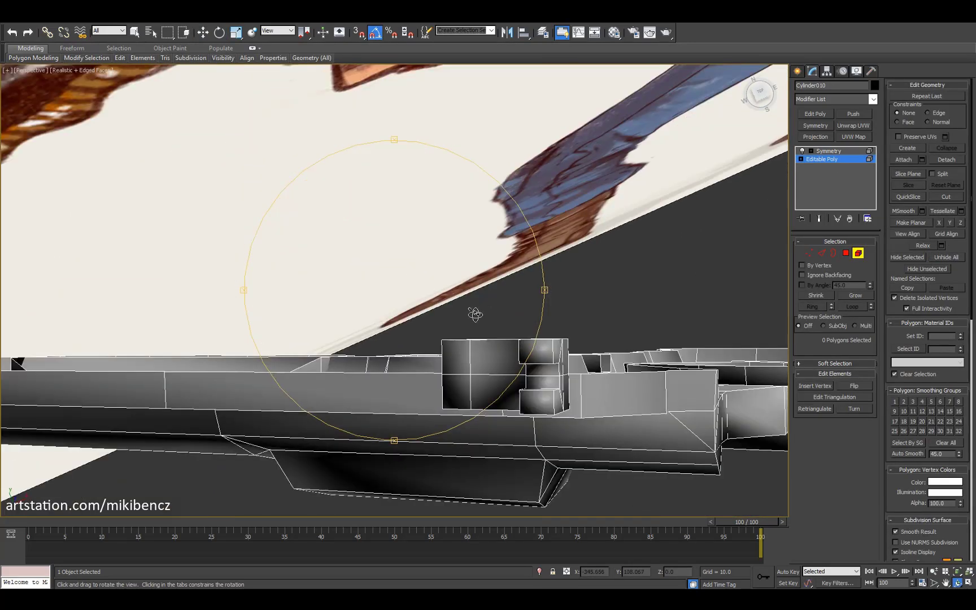
{"action": "key", "text": "4"}
{"action": "left_click_drag", "start_coordinate": [385, 260], "coordinate": [576, 277]}
Step: Set the reference coordinate system to Local and nudge the pistol along its own X axis
{"action": "key", "text": "alt+w"}
{"action": "key", "text": "alt+w"}
{"action": "key", "text": "w"}
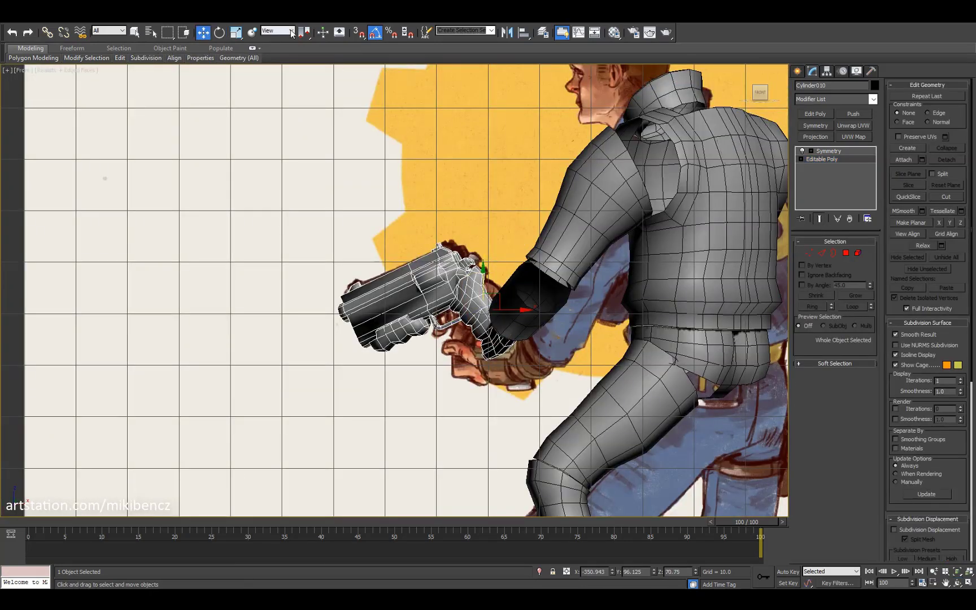
{"action": "key", "text": "alt+w"}
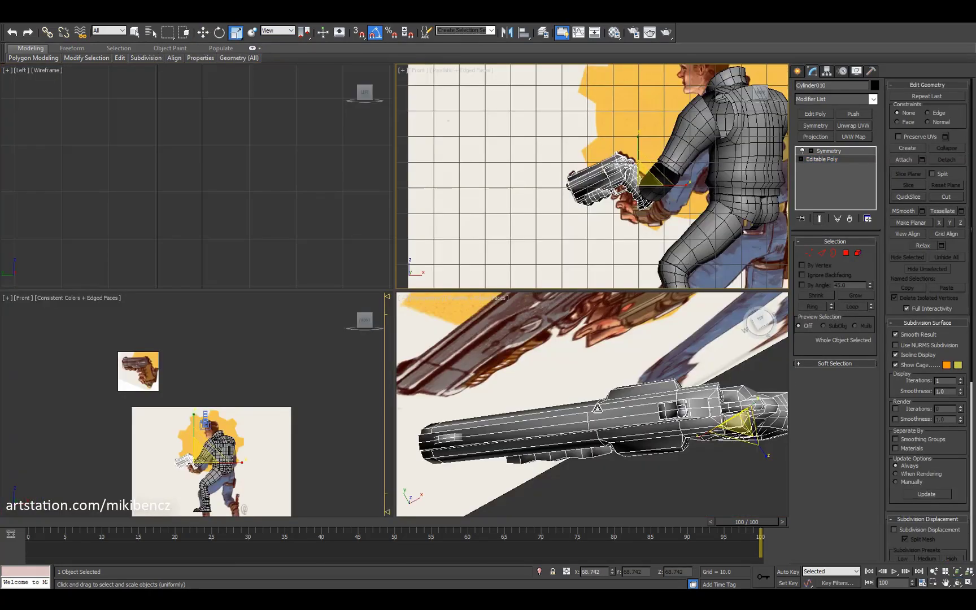
{"action": "key", "text": "alt+w"}
{"action": "key", "text": "alt+w"}
{"action": "key", "text": "r"}
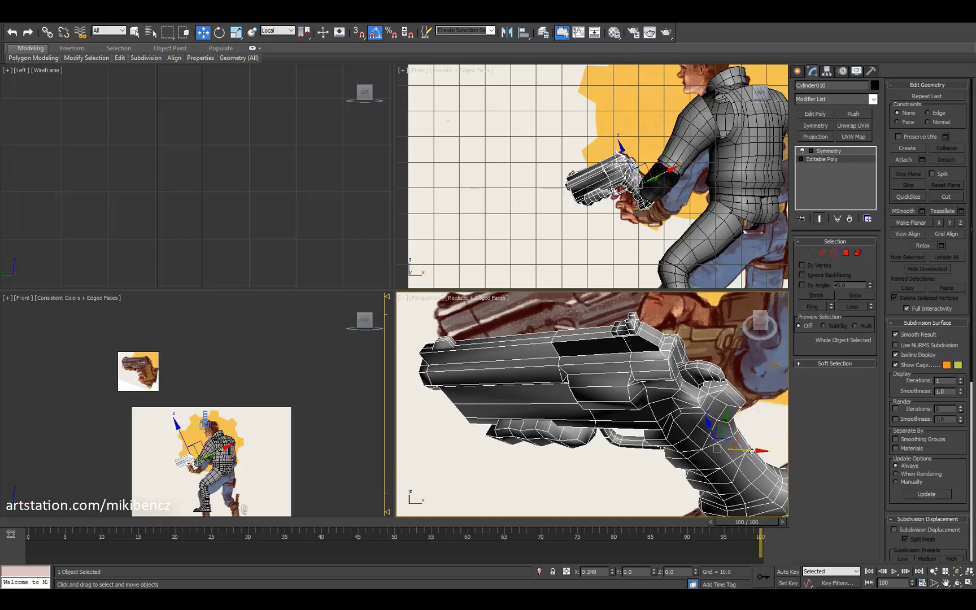
Step: Examine the character and its pistol from above in the perspective view, using the View reference coordinate system
{"action": "key", "text": "alt+w"}
{"action": "middle_click_drag", "start_coordinate": [508, 339], "coordinate": [565, 305], "text": "alt"}
{"action": "left_click", "coordinate": [276, 30]}
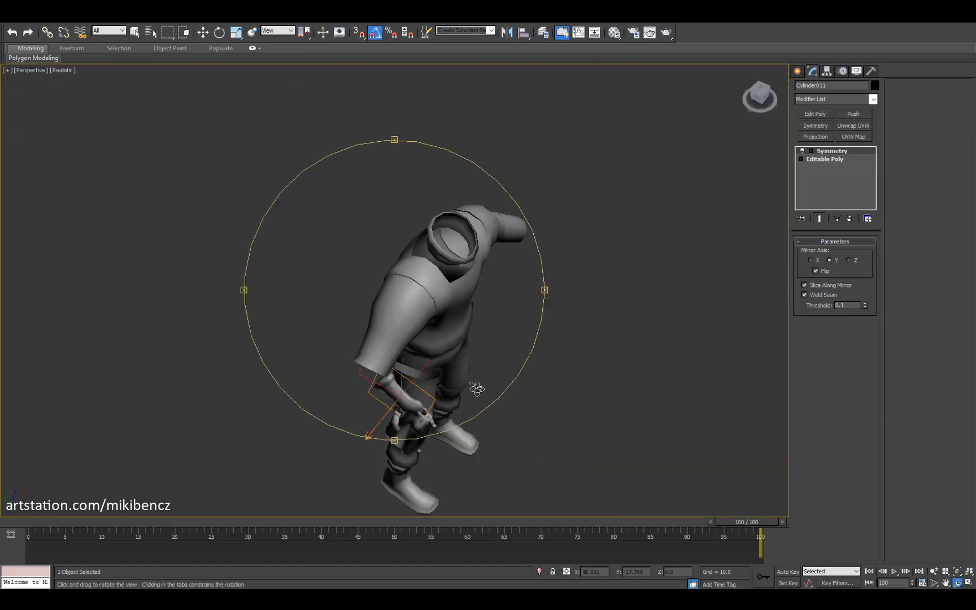
{"action": "left_click_drag", "start_coordinate": [474, 392], "coordinate": [460, 335]}
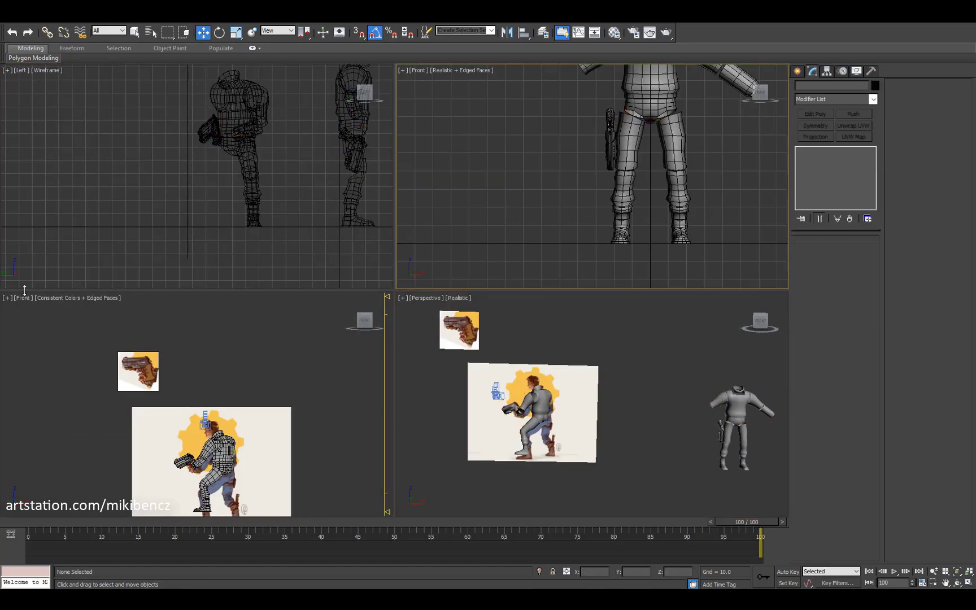
Step: Change the Consistent Colors front viewport to the Camera001 view and save the scene as a new file
{"action": "left_click", "coordinate": [25, 298]}
{"action": "left_click", "coordinate": [206, 318]}
{"action": "key", "text": "alt+f"}
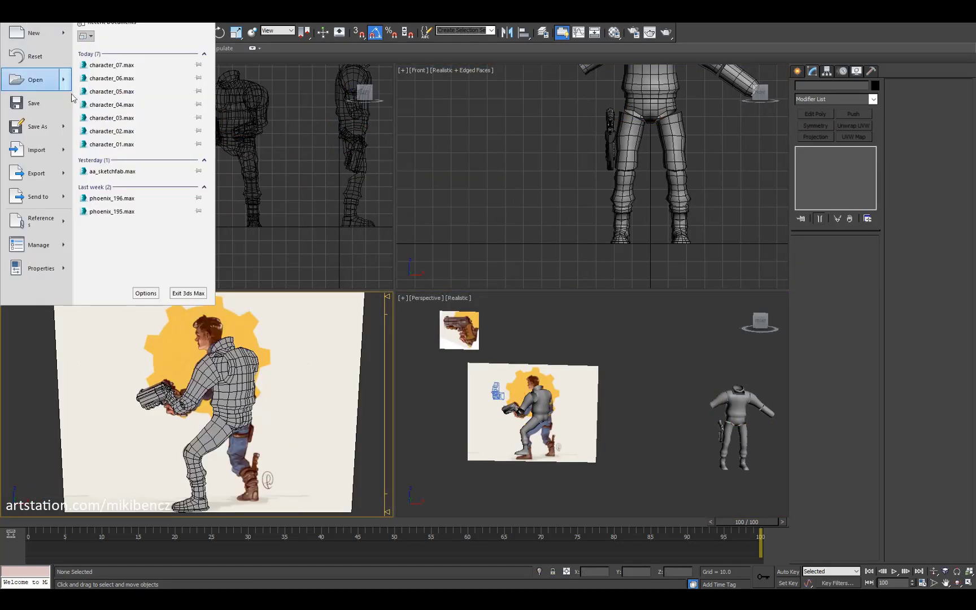
{"action": "left_click", "coordinate": [28, 127]}
{"action": "key", "text": "Return"}
Step: View the character enlarged against the concept art through Camera001 and switch to weapon.psd in Photoshop
{"action": "key", "text": "alt+w"}
{"action": "key", "text": "ctrl+r"}
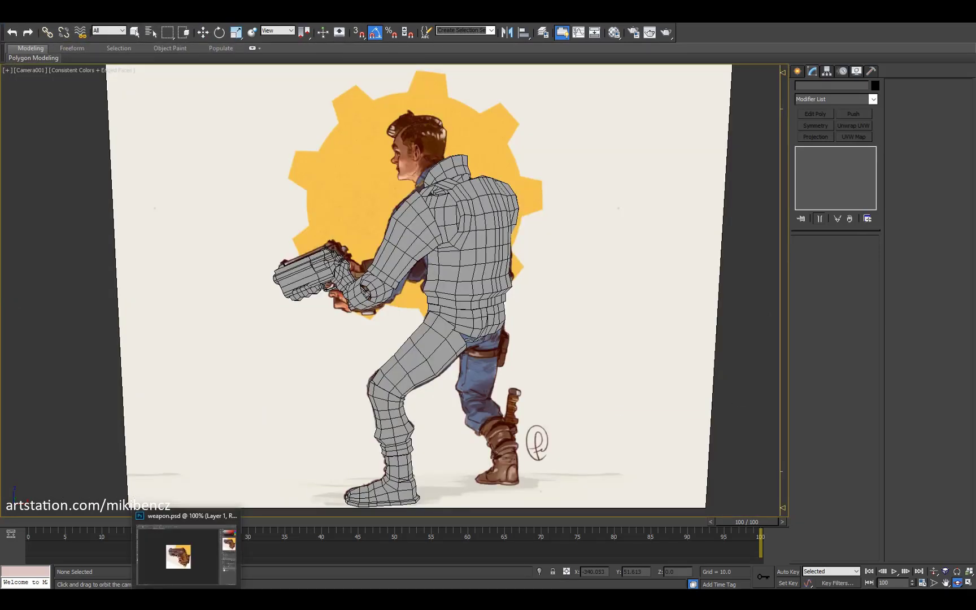
{"action": "left_click", "coordinate": [187, 547]}
{"action": "key", "text": "alt+f"}
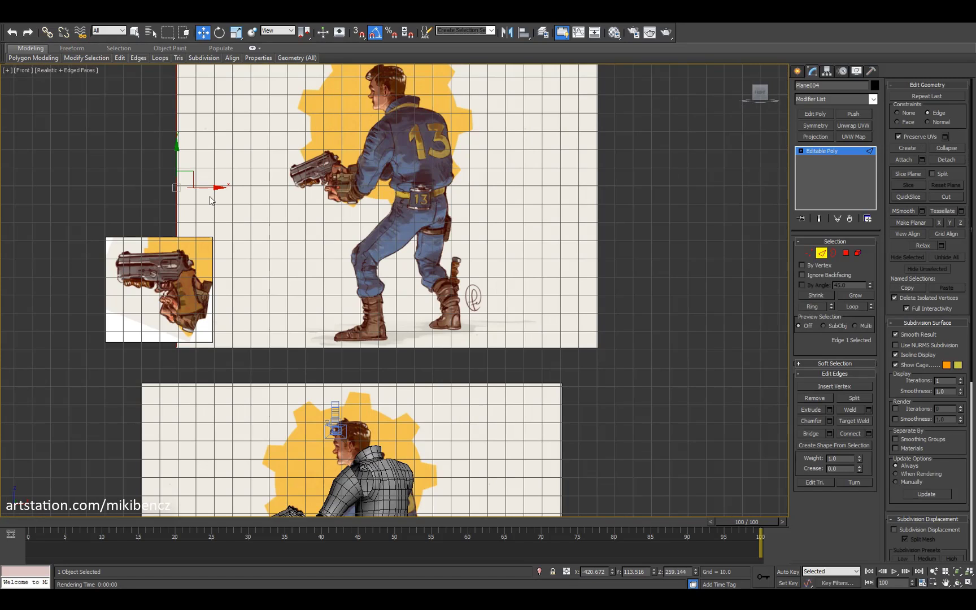
Step: Crop the concept art plane to the boot knife by moving its edges with Preserve UVs on, and turn the knife image horizontal
{"action": "left_click_drag", "start_coordinate": [210, 200], "coordinate": [468, 229]}
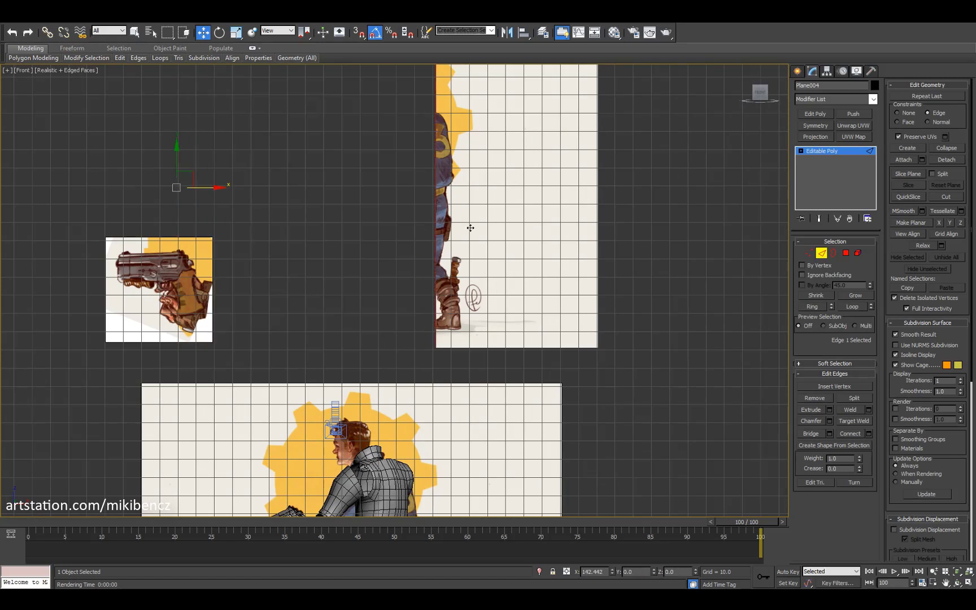
{"action": "left_click_drag", "start_coordinate": [541, 211], "coordinate": [521, 220]}
{"action": "middle_click_drag", "start_coordinate": [520, 220], "coordinate": [543, 308]}
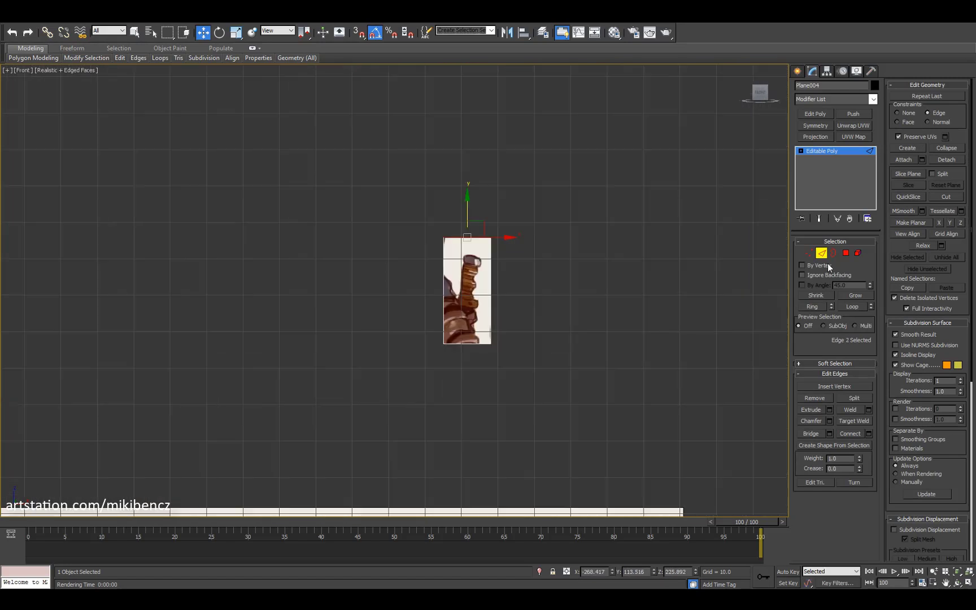
{"action": "left_click", "coordinate": [826, 71]}
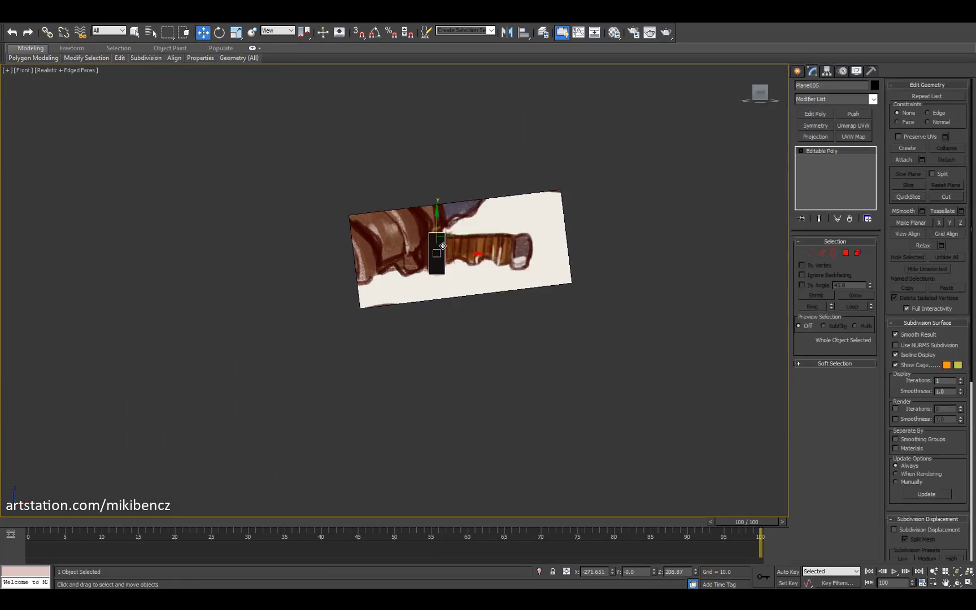
Step: Extrude the edges of a small plane into the knife's guard and trace the grip's wavy underside up to the pommel
{"action": "key", "text": "alt+w"}
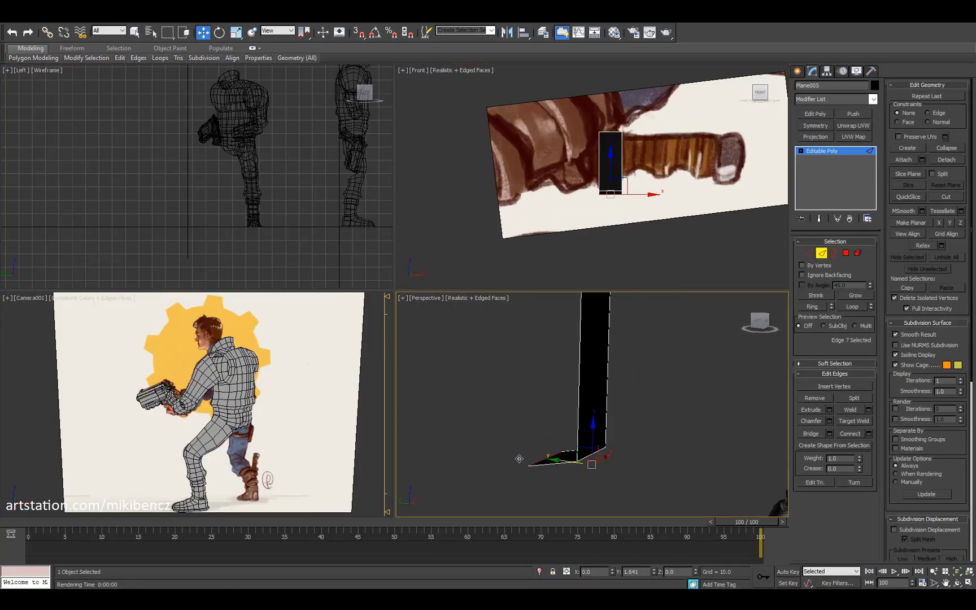
{"action": "middle_click_drag", "start_coordinate": [649, 395], "coordinate": [621, 407], "text": "alt"}
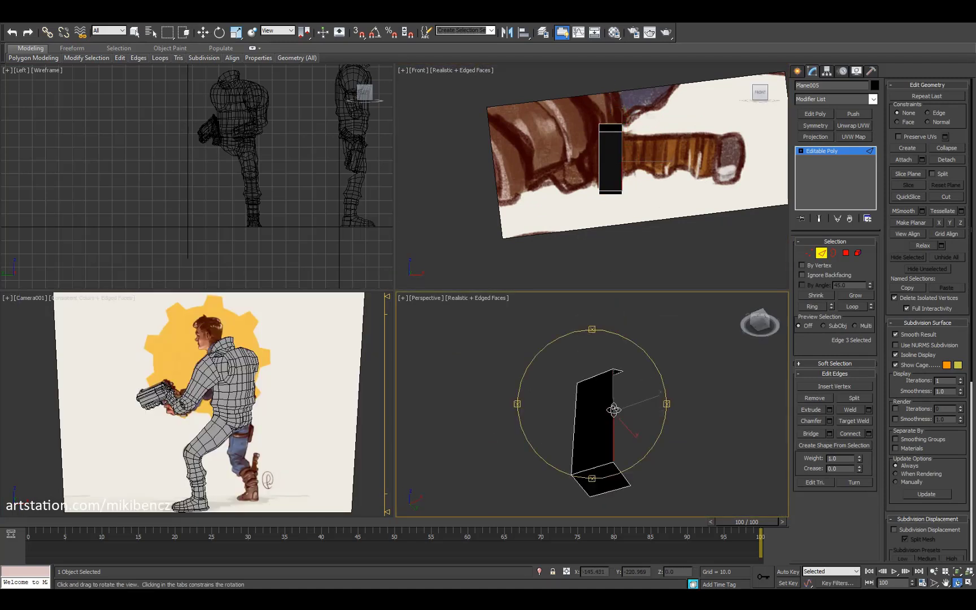
{"action": "left_click_drag", "start_coordinate": [638, 160], "coordinate": [656, 150], "text": "ctrl"}
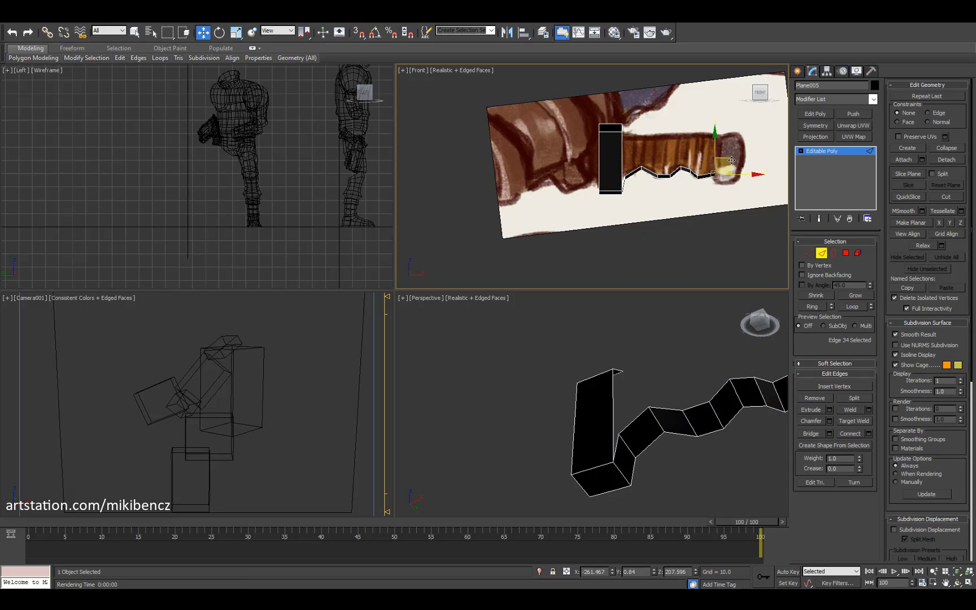
{"action": "middle_click_drag", "start_coordinate": [753, 151], "coordinate": [668, 392]}
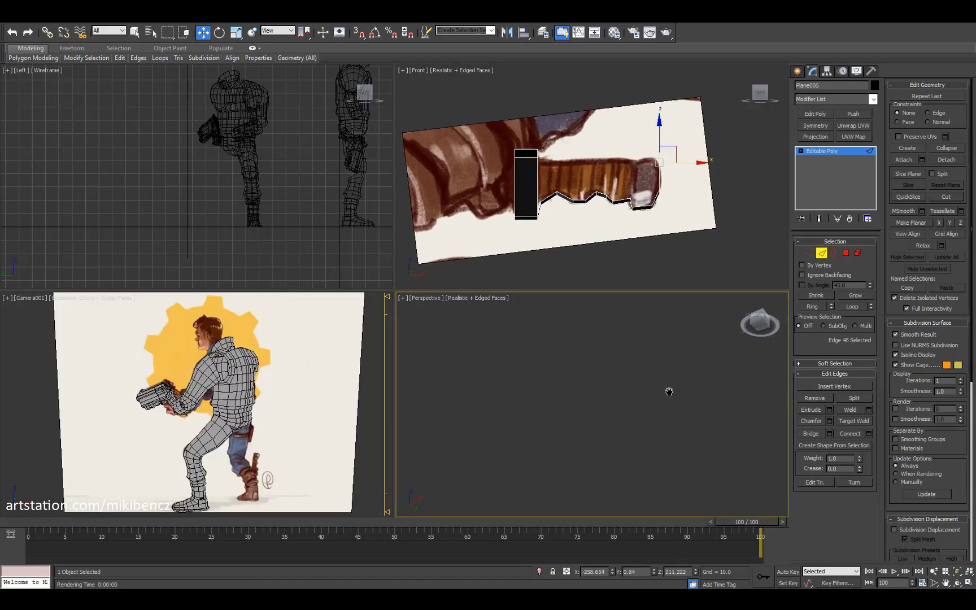
Step: Continue the edge strip around the pommel and along the grip's upper contour back to the guard
{"action": "middle_click_drag", "start_coordinate": [572, 448], "coordinate": [564, 446], "text": "alt"}
{"action": "key", "text": "w"}
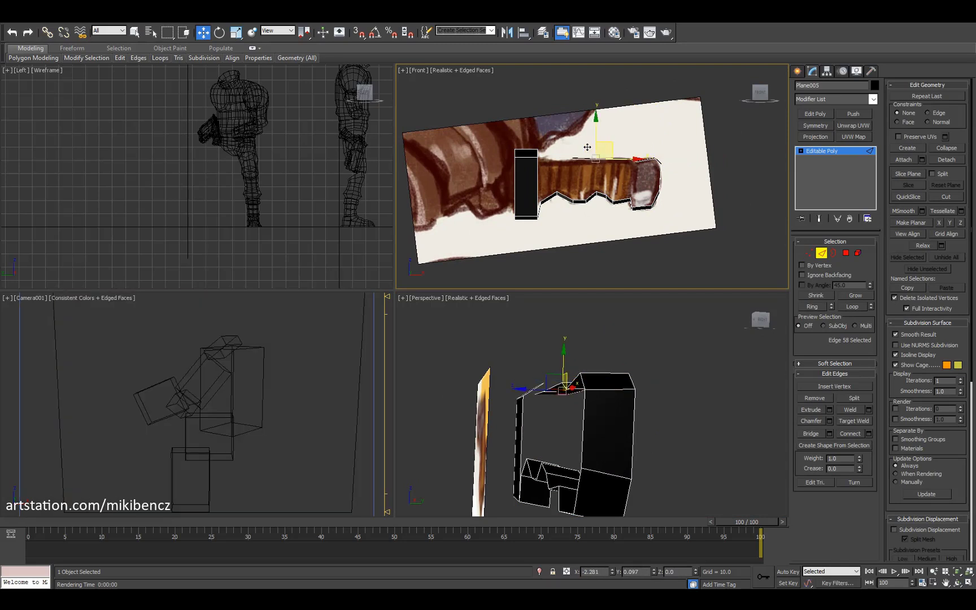
{"action": "scroll", "coordinate": [542, 395], "scroll_direction": "up", "scroll_amount": 5}
{"action": "key", "text": "1"}
{"action": "middle_click_drag", "start_coordinate": [565, 407], "coordinate": [589, 405], "text": "alt"}
{"action": "key", "text": "2"}
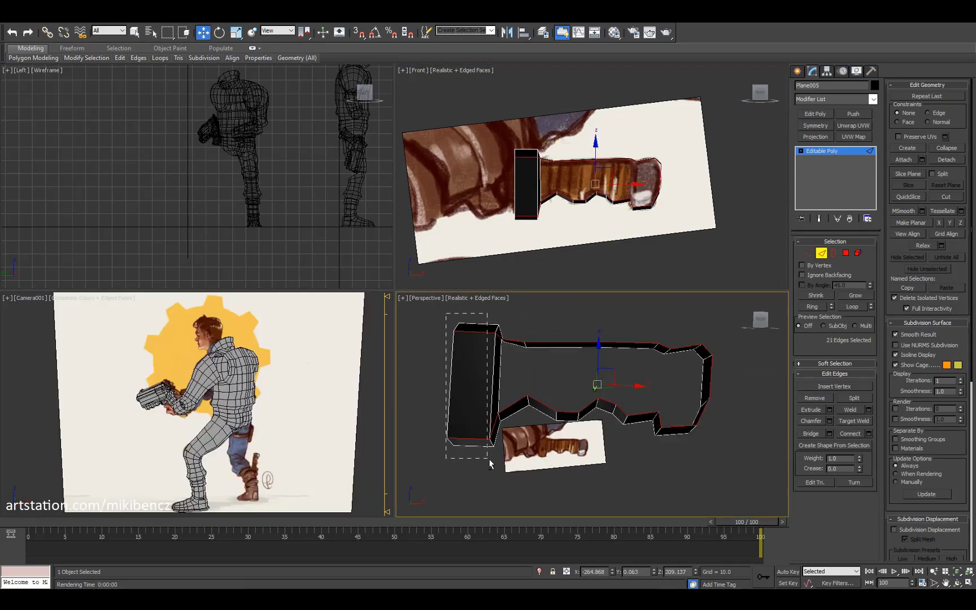
Step: Extrude the grip's lower side edges up to the handle's midline, flatten them, and join the side faces to the guard
{"action": "left_click_drag", "start_coordinate": [744, 374], "coordinate": [700, 408], "text": "ctrl"}
{"action": "left_click", "coordinate": [960, 223]}
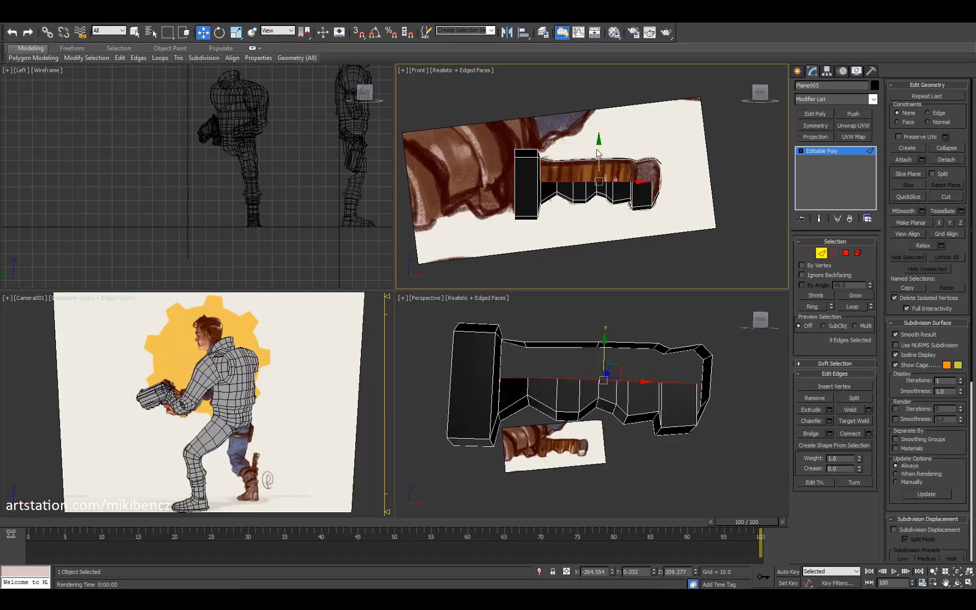
{"action": "key", "text": "alt+w"}
{"action": "middle_click_drag", "start_coordinate": [443, 280], "coordinate": [498, 301], "text": "alt"}
{"action": "key", "text": "1"}
{"action": "key", "text": "w"}
{"action": "middle_click_drag", "start_coordinate": [397, 270], "coordinate": [297, 272], "text": "alt"}
{"action": "left_click", "coordinate": [297, 272]}
{"action": "scroll", "coordinate": [308, 271], "scroll_direction": "up", "scroll_amount": 3}
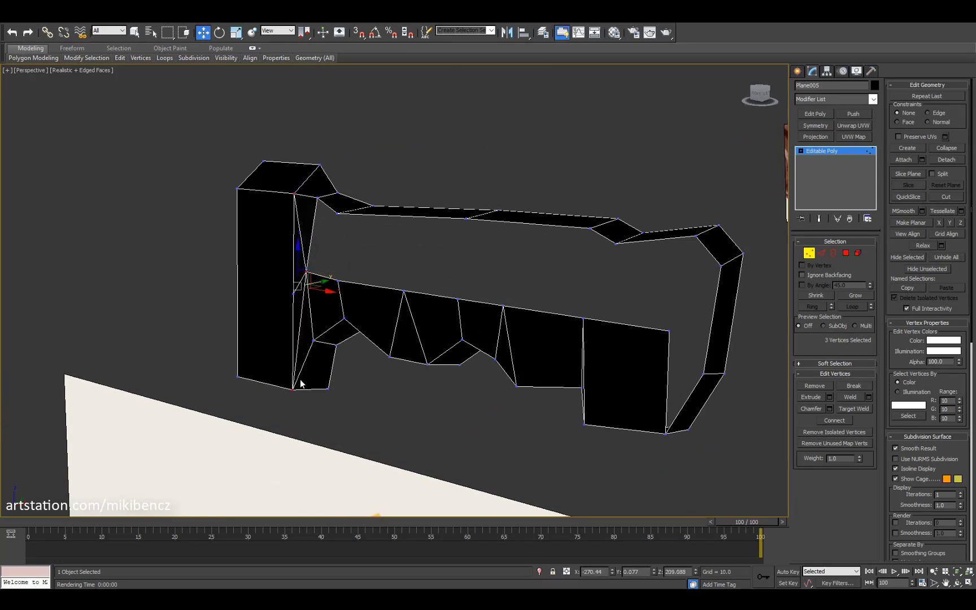
Step: Cap the opening in the upper side of the grip and move the side vertices to round out the handle
{"action": "scroll", "coordinate": [301, 384], "scroll_direction": "down", "scroll_amount": 3}
{"action": "key", "text": "3"}
{"action": "left_click", "coordinate": [421, 316]}
{"action": "middle_click_drag", "start_coordinate": [422, 316], "coordinate": [447, 265], "text": "alt"}
{"action": "key", "text": "alt+p"}
{"action": "key", "text": "1"}
{"action": "left_click", "coordinate": [592, 317]}
{"action": "key", "text": "w"}
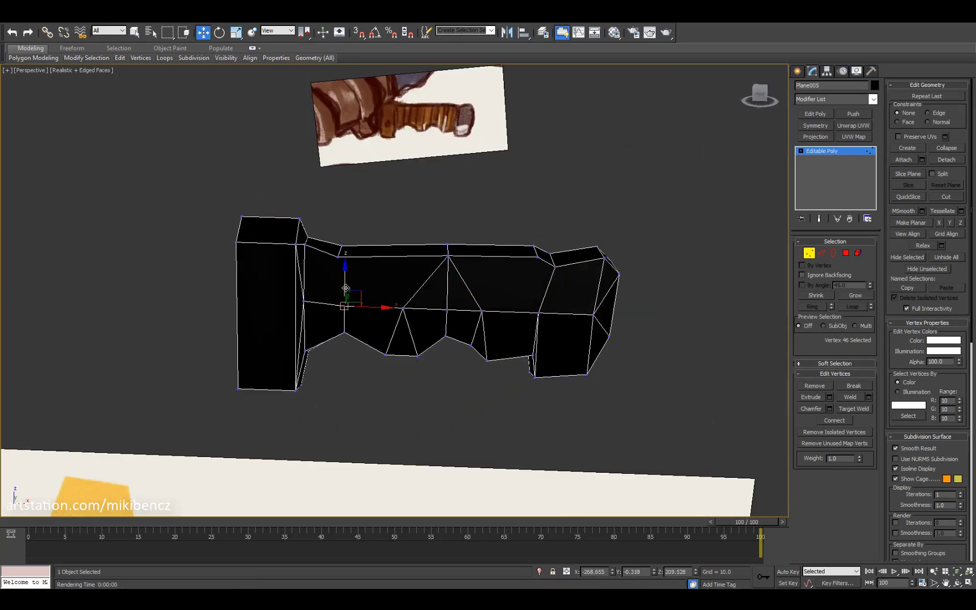
Step: Move the handle's pivot onto its open side with snapping and mirror the half with a Symmetry modifier along Z
{"action": "scroll", "coordinate": [346, 288], "scroll_direction": "down", "scroll_amount": 3}
{"action": "middle_click_drag", "start_coordinate": [346, 288], "coordinate": [396, 241], "text": "alt"}
{"action": "key", "text": "alt+w"}
{"action": "left_click", "coordinate": [826, 71]}
{"action": "left_click", "coordinate": [836, 135]}
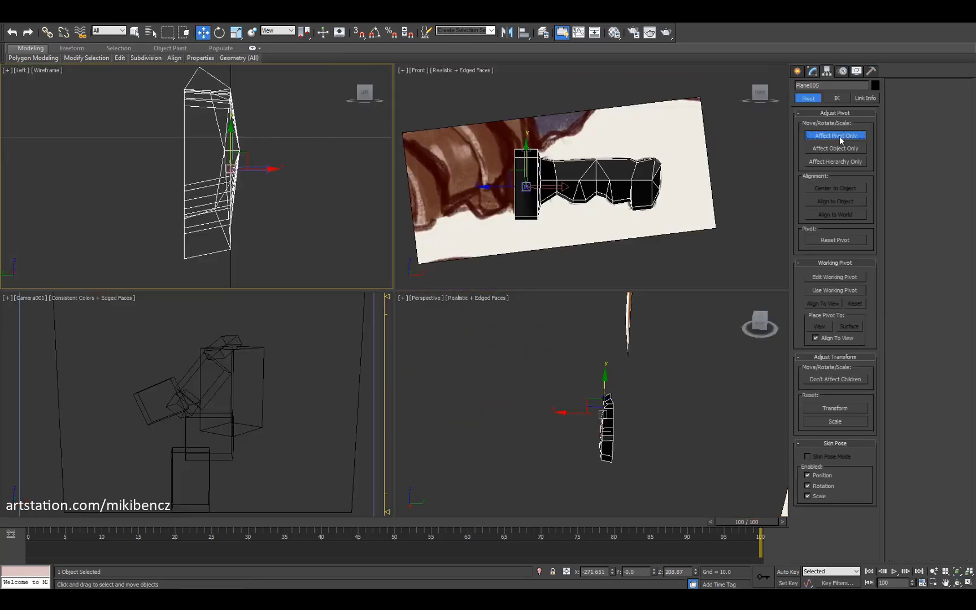
{"action": "key", "text": "s"}
{"action": "key", "text": "alt+s"}
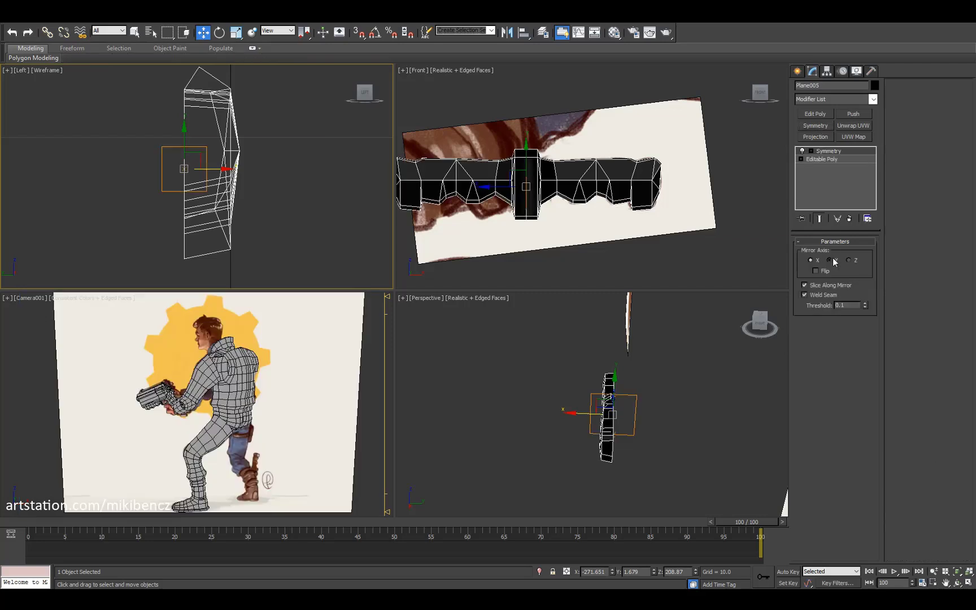
Step: Examine the mirrored handle and guard from several angles, checking the geometry at edge and polygon level
{"action": "key", "text": "alt+w"}
{"action": "middle_click_drag", "start_coordinate": [508, 327], "coordinate": [485, 316], "text": "alt"}
{"action": "scroll", "coordinate": [415, 181], "scroll_direction": "up", "scroll_amount": 5}
{"action": "key", "text": "2"}
{"action": "middle_click_drag", "start_coordinate": [415, 181], "coordinate": [516, 160], "text": "alt"}
{"action": "key", "text": "alt+w"}
{"action": "key", "text": "alt+w"}
{"action": "key", "text": "alt+w"}
{"action": "key", "text": "4"}
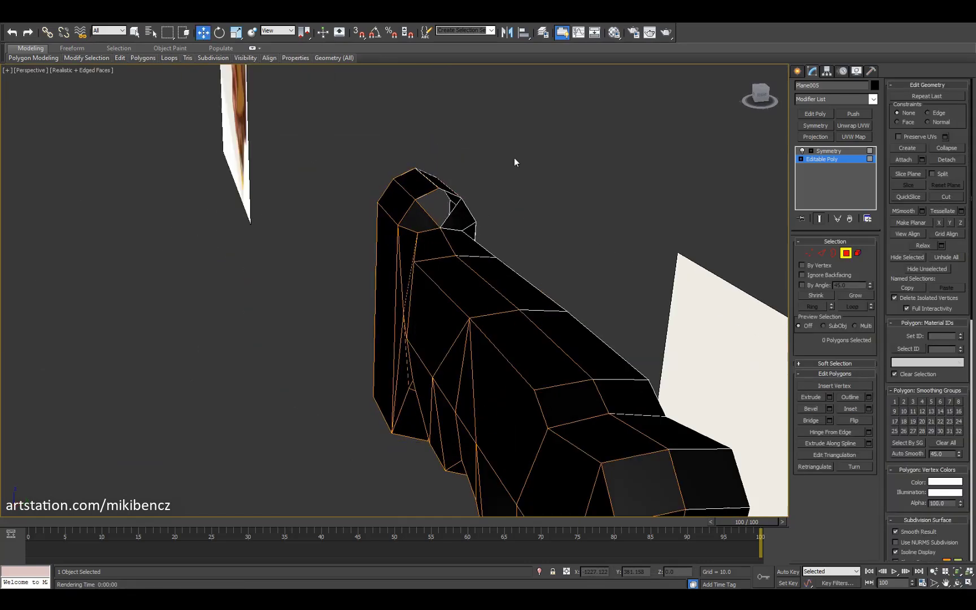
Step: Compare the shape of the shaded handle with the knife reference while the wireframe edges are hidden
{"action": "key", "text": "1"}
{"action": "key", "text": "ctrl+a"}
{"action": "key", "text": "F4"}
{"action": "middle_click_drag", "start_coordinate": [447, 224], "coordinate": [426, 292], "text": "alt"}
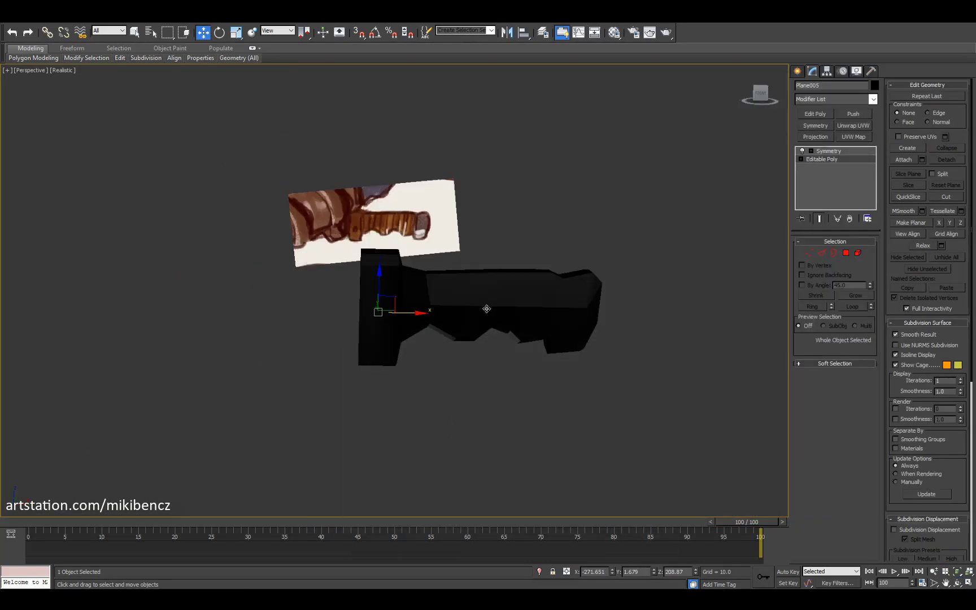
{"action": "key", "text": "alt+w"}
{"action": "key", "text": "alt+w"}
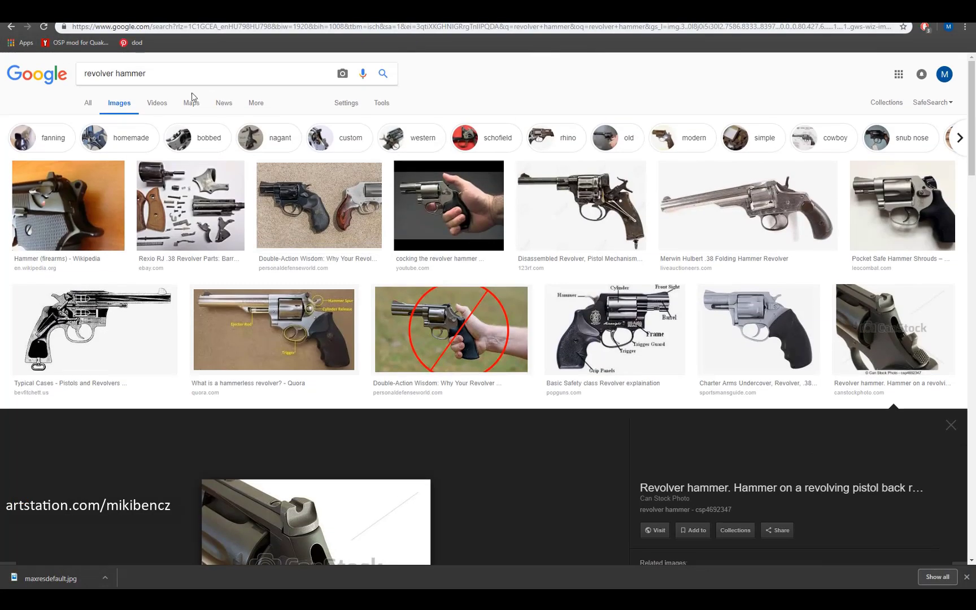
Step: Switch to the browser, search Google Images for "knife" and pick the 119 Brahma Knife picture
{"action": "key", "text": "ctrl+a"}
{"action": "left_click", "coordinate": [186, 70]}
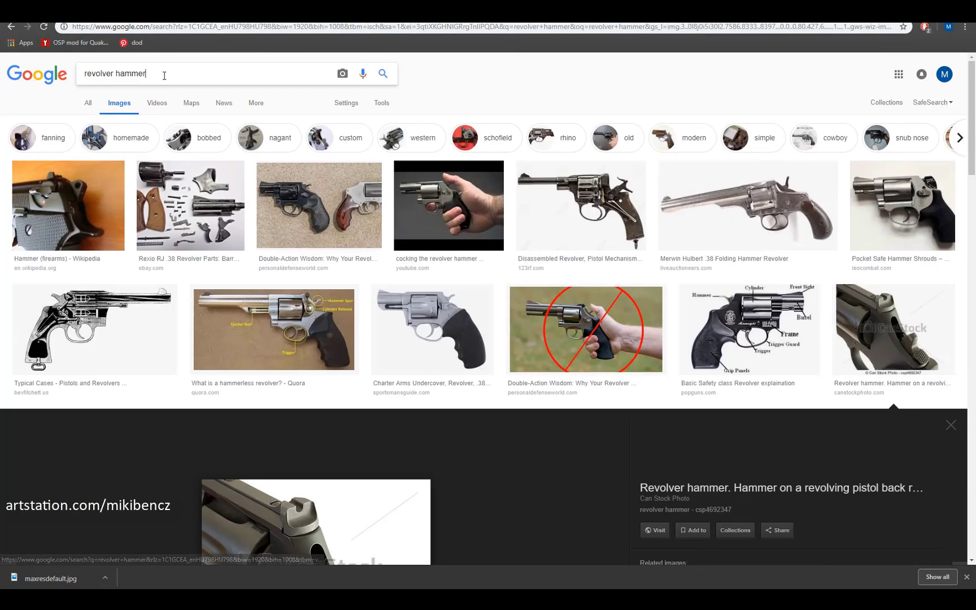
{"action": "key", "text": "ctrl+a"}
{"action": "type", "text": "knife"}
{"action": "key", "text": "Return"}
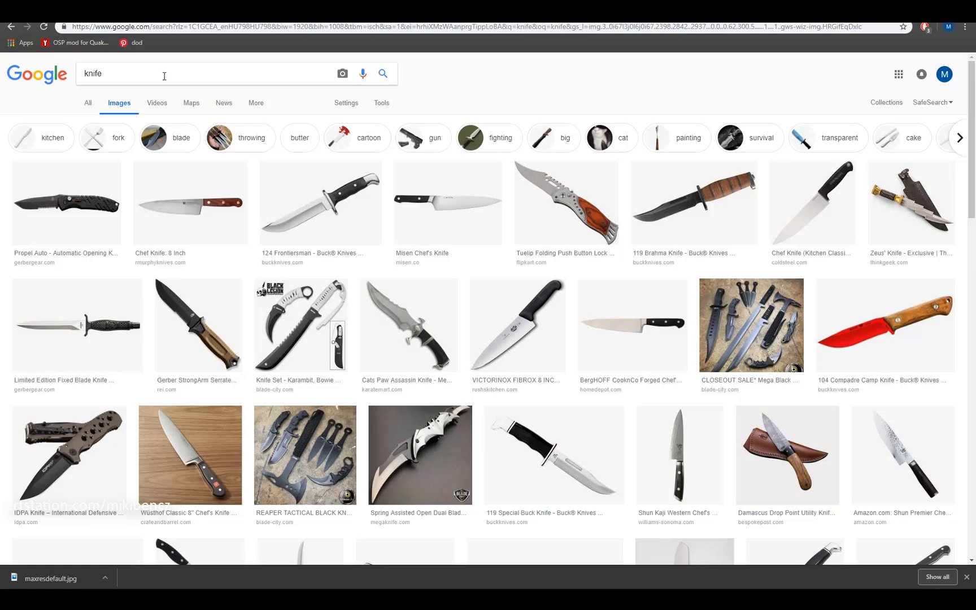
{"action": "left_click", "coordinate": [643, 226]}
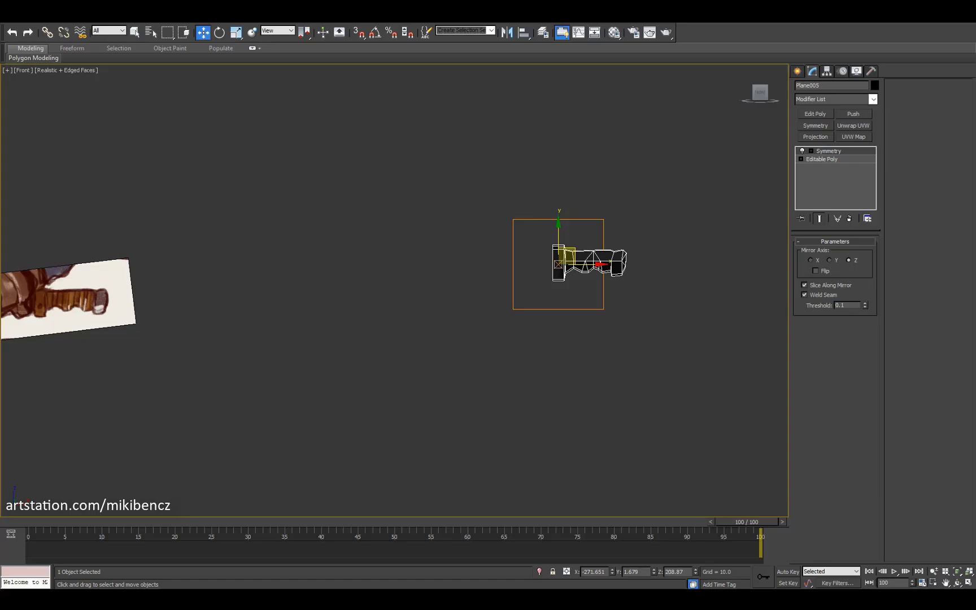
Step: Create a long plane for the blade beside the guard, convert it to an editable poly and shape its tapered front vertices
{"action": "key", "text": "alt+Tab"}
{"action": "key", "text": "alt+Tab"}
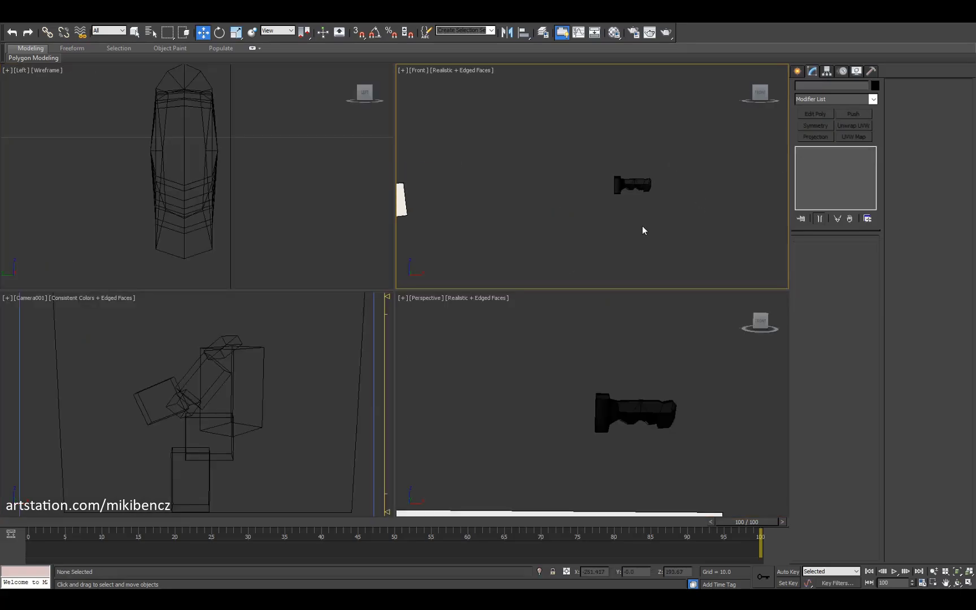
{"action": "mouse_move", "coordinate": [627, 172]}
{"action": "left_mouse_down"}
{"action": "mouse_move", "coordinate": [508, 154]}
{"action": "mouse_move", "coordinate": [450, 180]}
{"action": "left_mouse_up"}
{"action": "right_click", "coordinate": [526, 159]}
{"action": "left_click", "coordinate": [539, 218]}
{"action": "key", "text": "1"}
{"action": "left_click", "coordinate": [398, 121]}
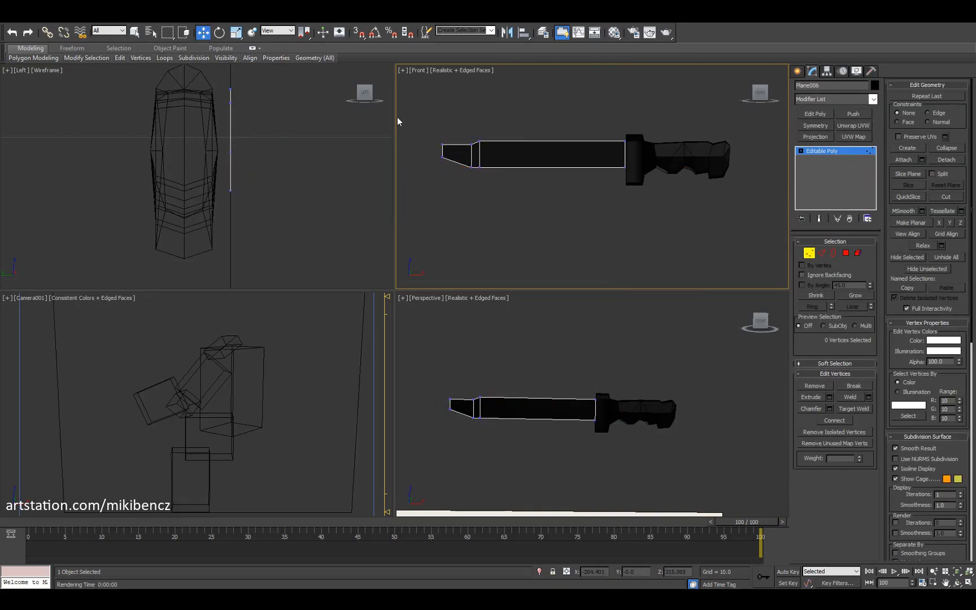
{"action": "left_click", "coordinate": [476, 186]}
Step: Check the knife photo, cut a vertical edge across the blade near the guard and taper the lower rear corner
{"action": "key", "text": "alt+Tab"}
{"action": "key", "text": "alt+Tab"}
{"action": "scroll", "coordinate": [613, 178], "scroll_direction": "up", "scroll_amount": 4}
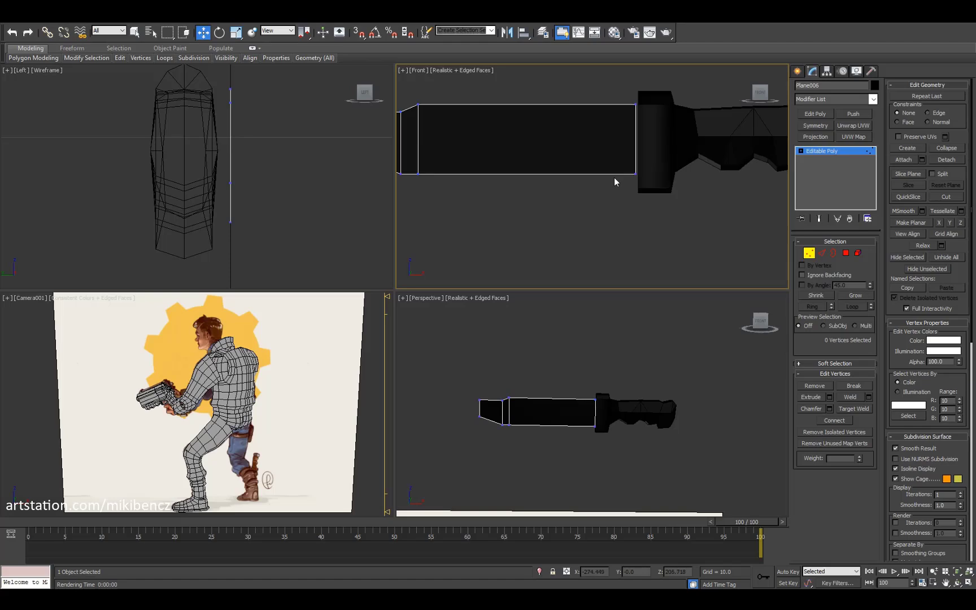
{"action": "key", "text": "alt+c"}
{"action": "key", "text": "2"}
{"action": "key", "text": "w"}
{"action": "left_click", "coordinate": [636, 141]}
{"action": "scroll", "coordinate": [520, 183], "scroll_direction": "down", "scroll_amount": 3}
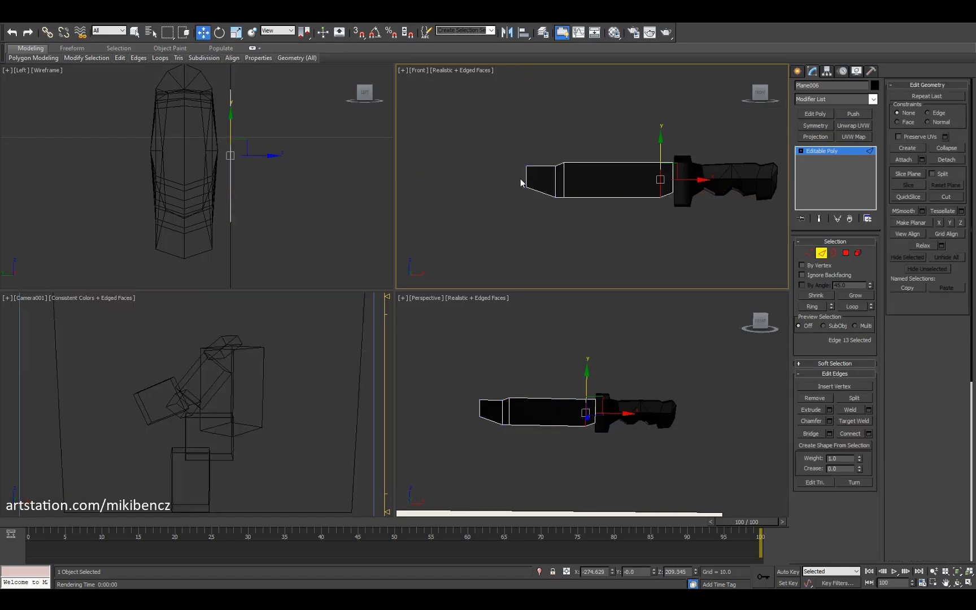
Step: Move the blade's front vertices to form a pointed tip with a slanted underside
{"action": "key", "text": "1"}
{"action": "left_click_drag", "start_coordinate": [574, 174], "coordinate": [585, 175]}
{"action": "left_click", "coordinate": [705, 243]}
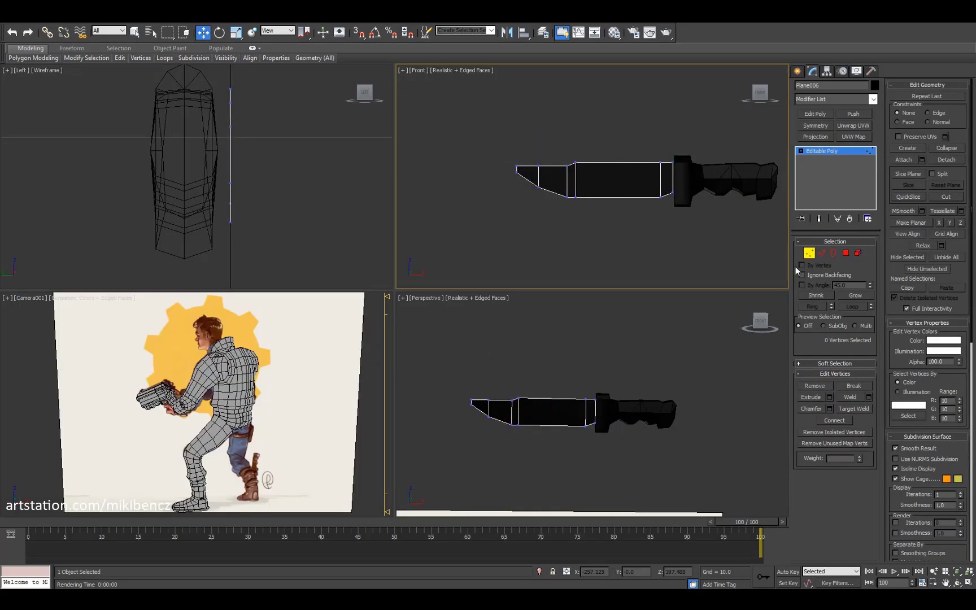
Step: Extend the rear edge of the blade into the guard and view the join in perspective
{"action": "key", "text": "2"}
{"action": "scroll", "coordinate": [686, 192], "scroll_direction": "up", "scroll_amount": 2}
{"action": "left_click", "coordinate": [666, 181]}
{"action": "middle_click_drag", "start_coordinate": [620, 365], "coordinate": [798, 276], "text": "alt"}
{"action": "key", "text": "alt+w"}
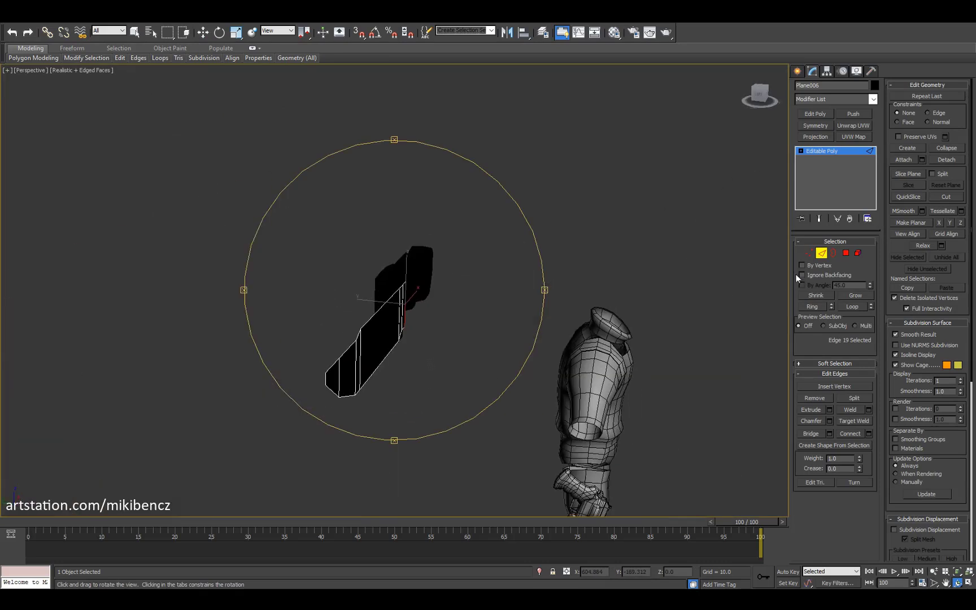
Step: Select the six lower edges of the blade and offset them sideways in the Left view to slant the blade's side
{"action": "middle_click_drag", "start_coordinate": [370, 337], "coordinate": [481, 333], "text": "alt"}
{"action": "key", "text": "2"}
{"action": "key", "text": "F4"}
{"action": "key", "text": "alt+w"}
{"action": "key", "text": "alt+w"}
{"action": "key", "text": "l"}
{"action": "key", "text": "F3"}
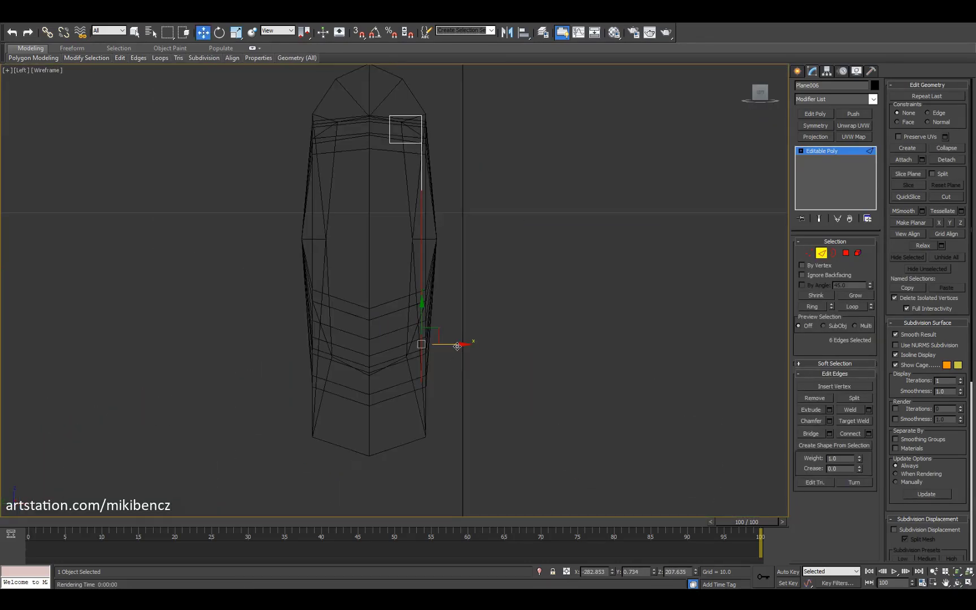
{"action": "key", "text": "p"}
{"action": "key", "text": "F3"}
Step: Reposition the blade's pivot with snapping and mirror the blade half with a Symmetry modifier
{"action": "middle_click_drag", "start_coordinate": [544, 398], "coordinate": [593, 367], "text": "alt"}
{"action": "left_click", "coordinate": [826, 71]}
{"action": "key", "text": "alt+w"}
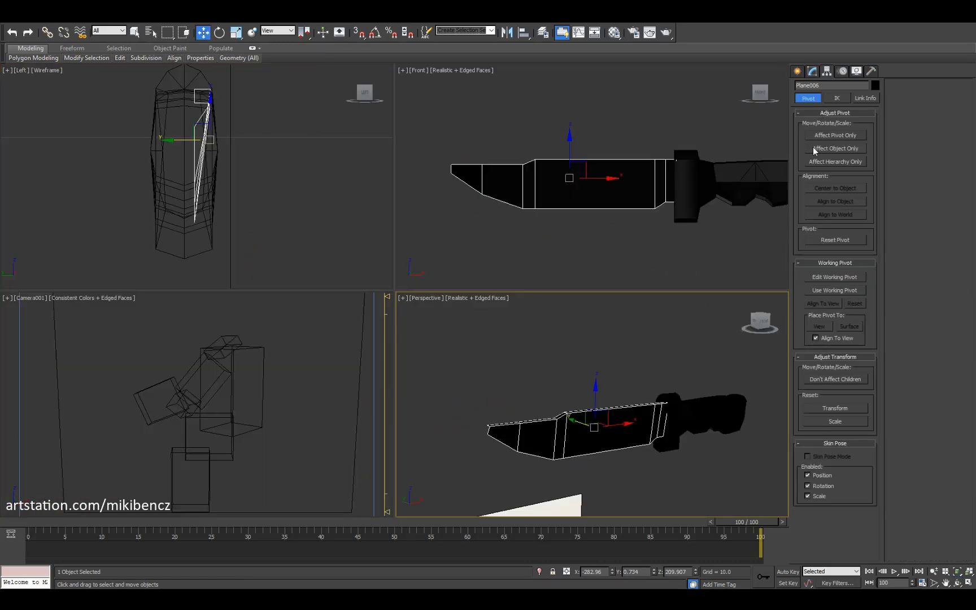
{"action": "left_click", "coordinate": [812, 70]}
{"action": "left_click", "coordinate": [816, 125]}
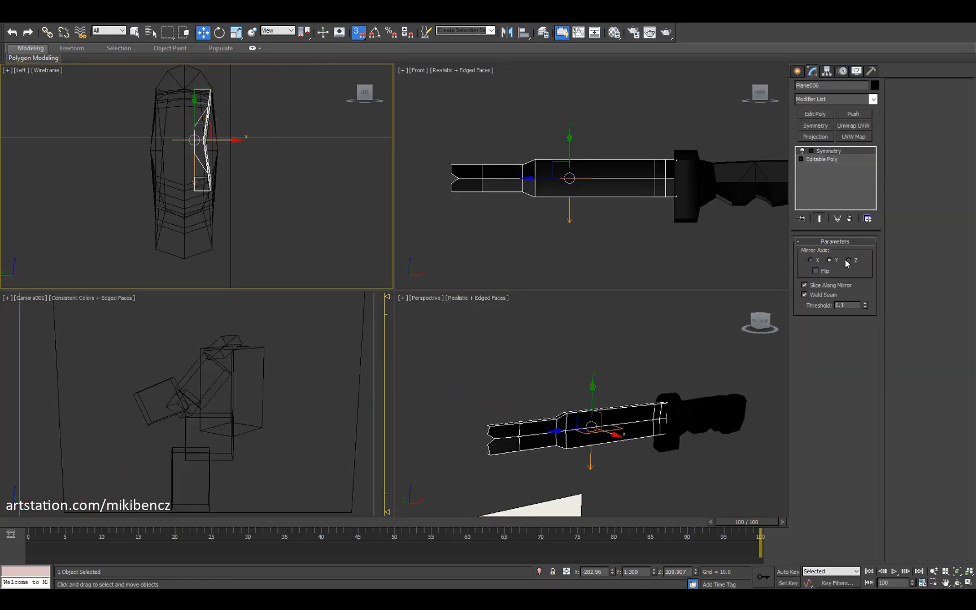
{"action": "key", "text": "alt+w"}
{"action": "middle_click_drag", "start_coordinate": [565, 367], "coordinate": [610, 333], "text": "alt"}
{"action": "key", "text": "r"}
{"action": "left_click", "coordinate": [826, 71]}
{"action": "middle_click_drag", "start_coordinate": [429, 341], "coordinate": [407, 248], "text": "alt"}
{"action": "left_click", "coordinate": [812, 70]}
Step: Set the blade's Symmetry mirror axis to Z and move its six lower edges sideways onto the mirror plane
{"action": "left_click", "coordinate": [821, 159]}
{"action": "key", "text": "2"}
{"action": "key", "text": "f"}
{"action": "key", "text": "w"}
{"action": "key", "text": "s"}
{"action": "key", "text": "p"}
{"action": "mouse_move", "coordinate": [381, 364]}
{"action": "middle_mouse_down", "text": "alt"}
{"action": "mouse_move", "coordinate": [394, 349]}
{"action": "mouse_move", "coordinate": [385, 378]}
{"action": "middle_mouse_up", "text": "alt"}
{"action": "key", "text": "shift+z"}
{"action": "key", "text": "shift+y"}
{"action": "key", "text": "l"}
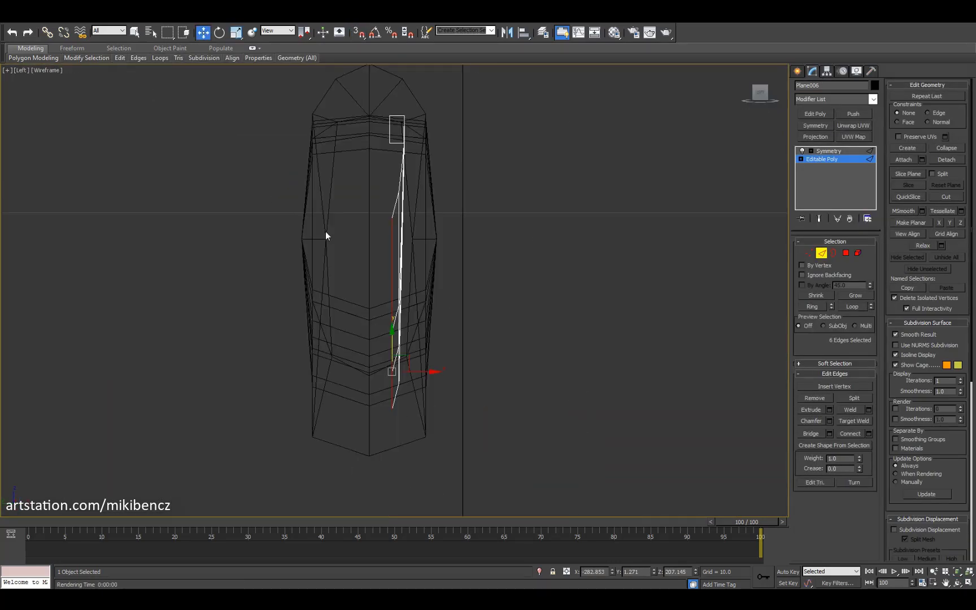
{"action": "key", "text": "p"}
{"action": "key", "text": "f"}
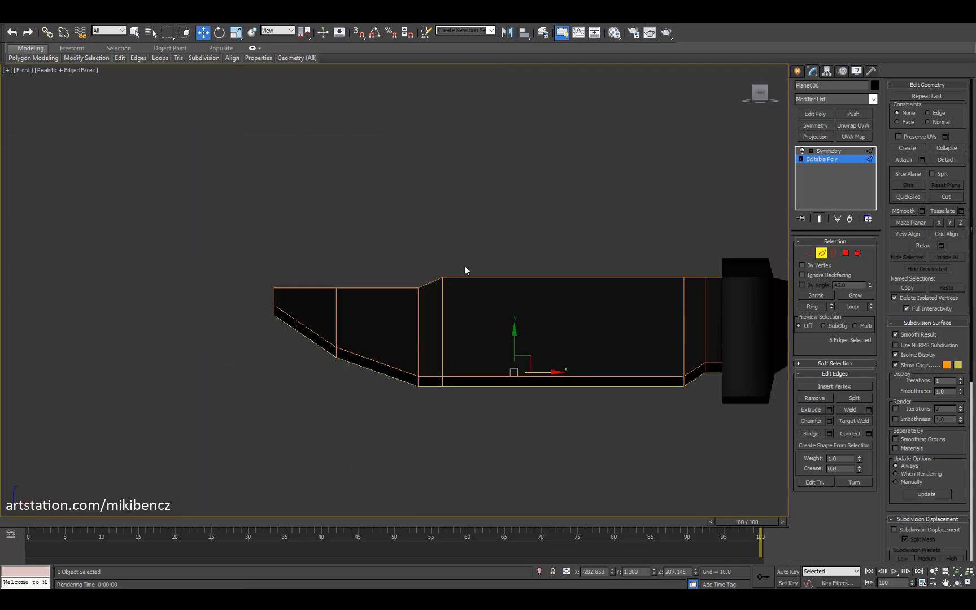
Step: Extend the blade's lower edge forward at the tip and start filling the open gap with a created polygon
{"action": "scroll", "coordinate": [222, 326], "scroll_direction": "up", "scroll_amount": 3}
{"action": "key", "text": "4"}
{"action": "key", "text": "alt+w"}
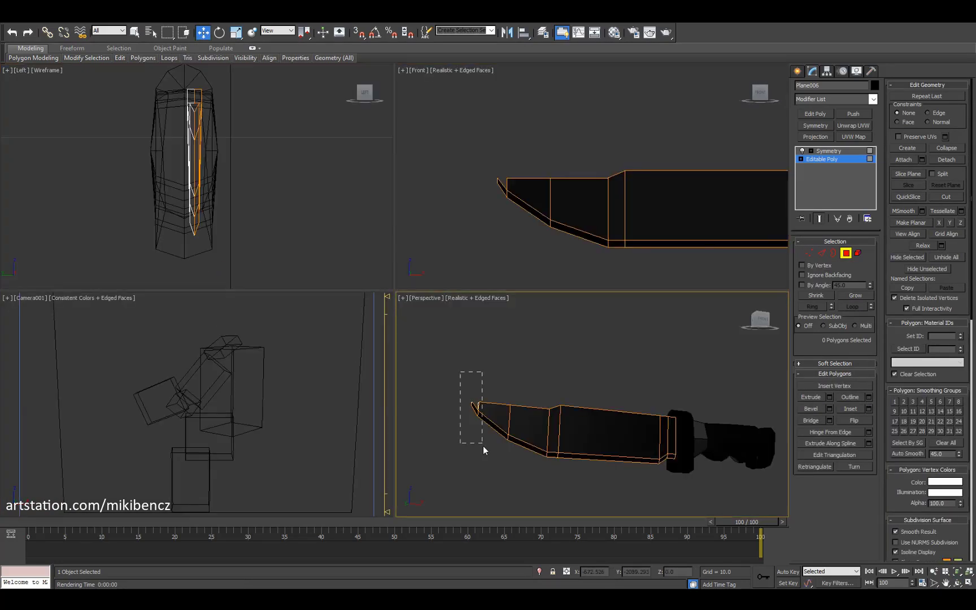
{"action": "key", "text": "alt+w"}
{"action": "right_click", "coordinate": [480, 187]}
{"action": "left_click", "coordinate": [464, 196]}
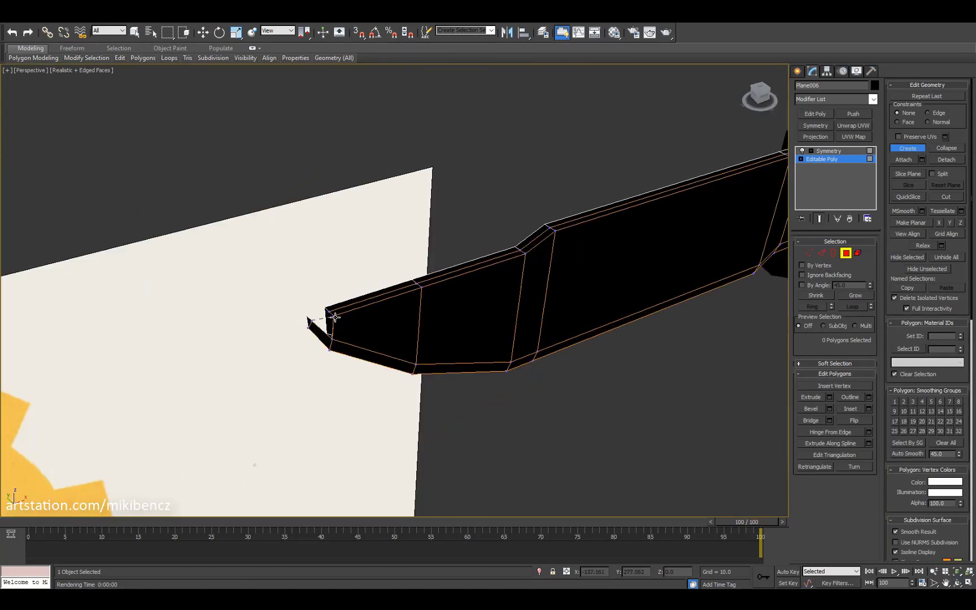
{"action": "middle_click_drag", "start_coordinate": [335, 317], "coordinate": [395, 293], "text": "alt"}
Step: Extend the tip's upper edge with vertex snapping and create polygons to close the remaining hole at the tip
{"action": "key", "text": "2"}
{"action": "key", "text": "w"}
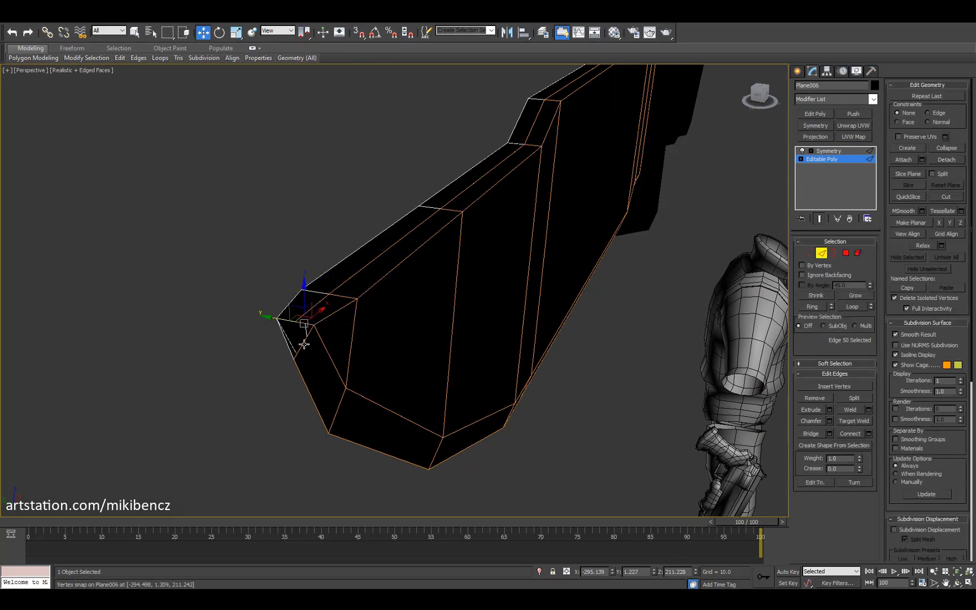
{"action": "key", "text": "4"}
{"action": "right_click", "coordinate": [309, 311]}
{"action": "left_click", "coordinate": [292, 321]}
{"action": "middle_click_drag", "start_coordinate": [314, 321], "coordinate": [399, 277], "text": "alt"}
{"action": "key", "text": "alt+w"}
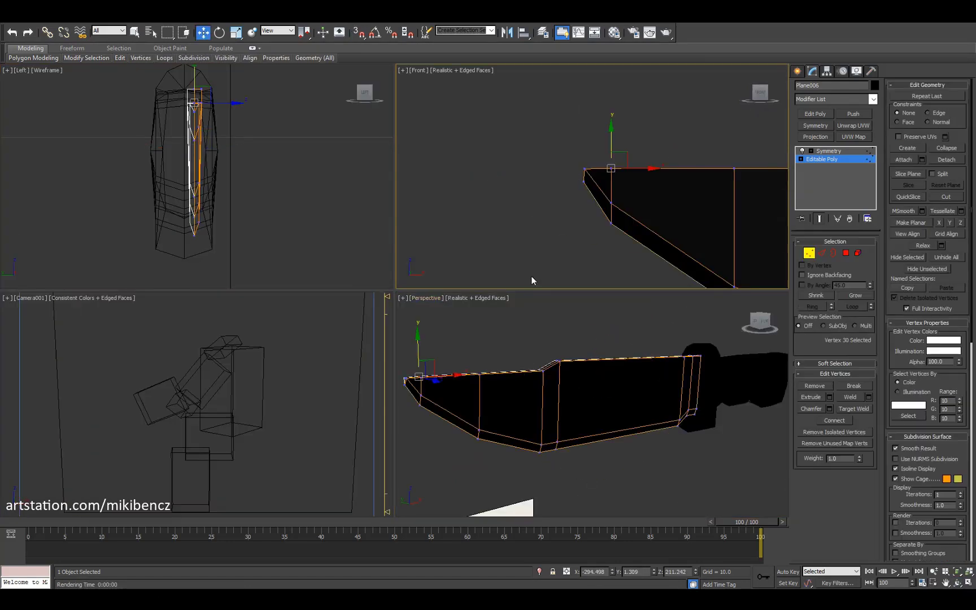
Step: Move the blade's tip vertices forward in the Front view to form a sharper point
{"action": "key", "text": "1"}
{"action": "key", "text": "w"}
{"action": "left_click", "coordinate": [585, 168]}
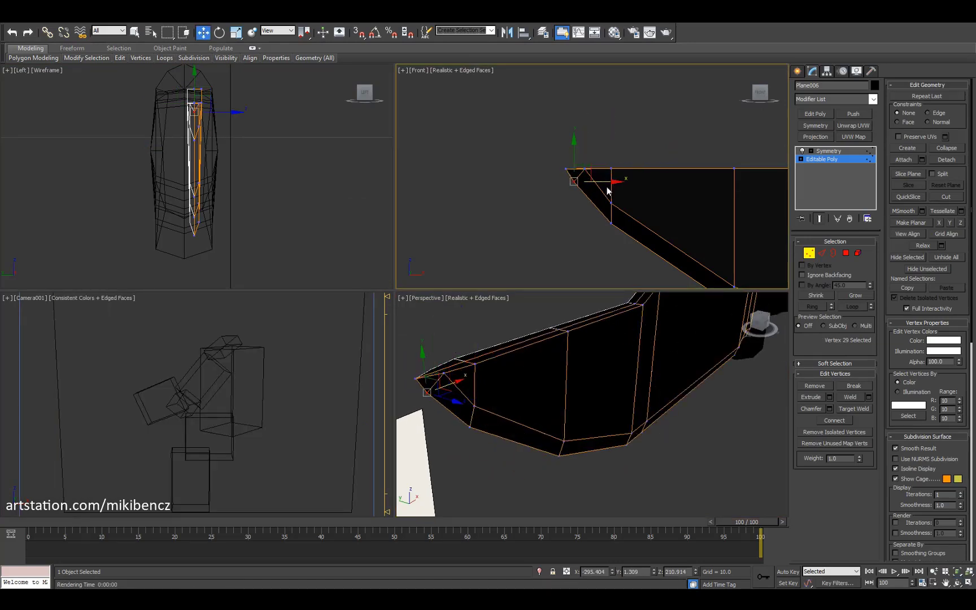
{"action": "scroll", "coordinate": [607, 190], "scroll_direction": "down", "scroll_amount": 5}
{"action": "scroll", "coordinate": [534, 202], "scroll_direction": "up", "scroll_amount": 3}
Step: Add vertical edges along the front of the blade and move their lower vertices to round the cutting edge
{"action": "left_click_drag", "start_coordinate": [559, 183], "coordinate": [581, 283]}
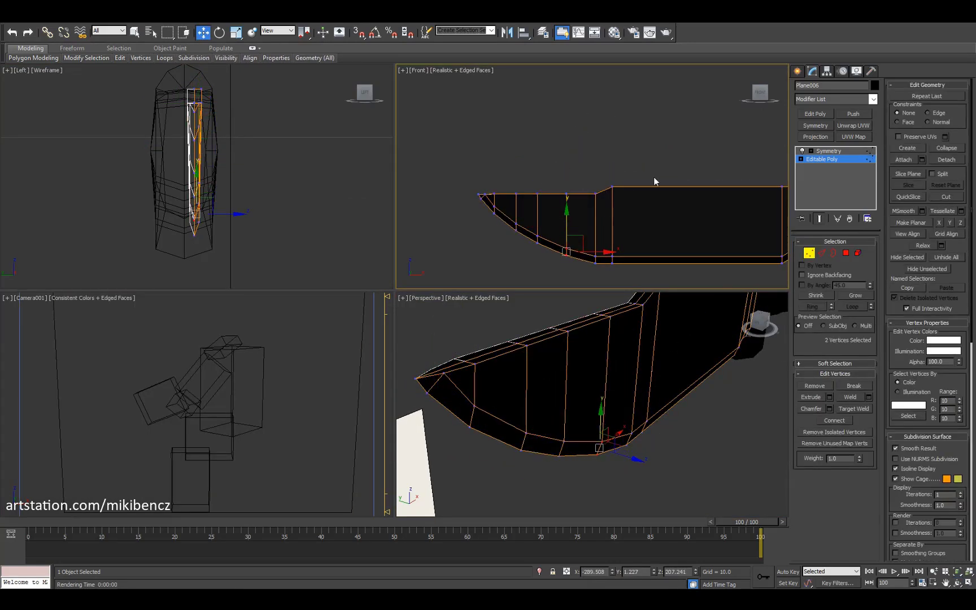
{"action": "scroll", "coordinate": [527, 157], "scroll_direction": "down", "scroll_amount": 4}
{"action": "key", "text": "ctrl+b"}
{"action": "scroll", "coordinate": [592, 404], "scroll_direction": "down", "scroll_amount": 5}
{"action": "key", "text": "ctrl+r"}
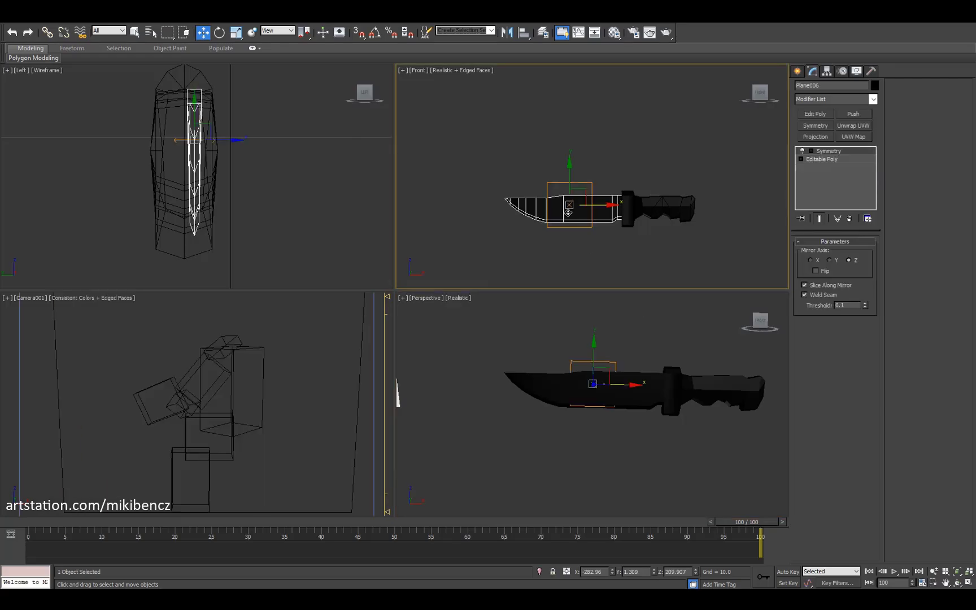
Step: Lower the blade slightly in the Front view to line it up with the guard
{"action": "key", "text": "alt+w"}
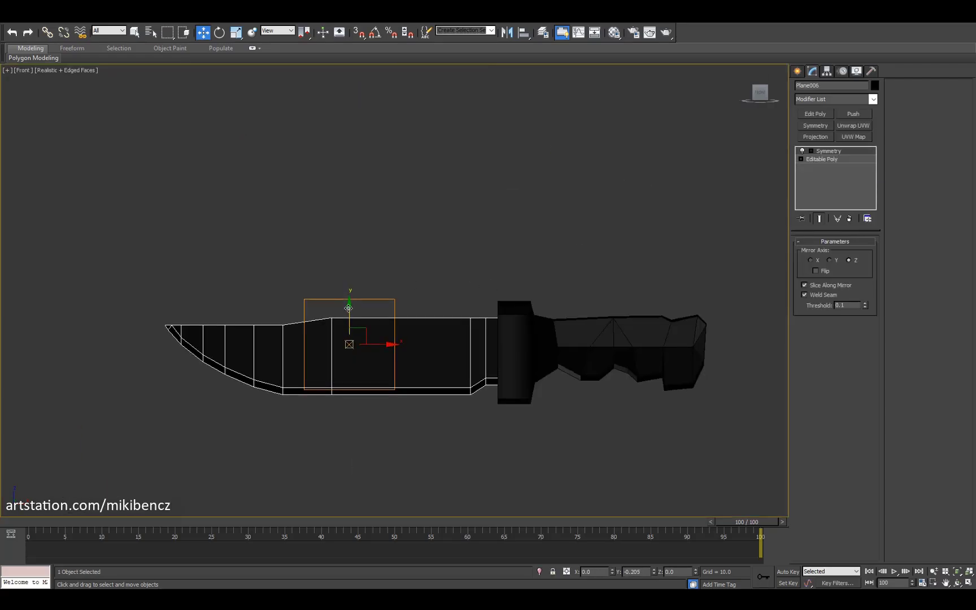
{"action": "left_click", "coordinate": [469, 353]}
{"action": "key", "text": "w"}
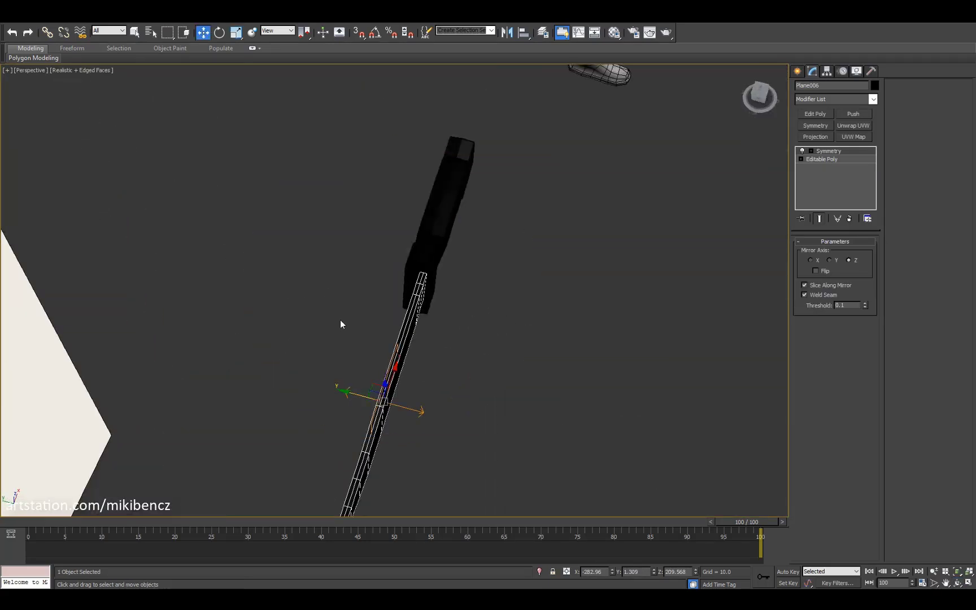
{"action": "key", "text": "alt+w"}
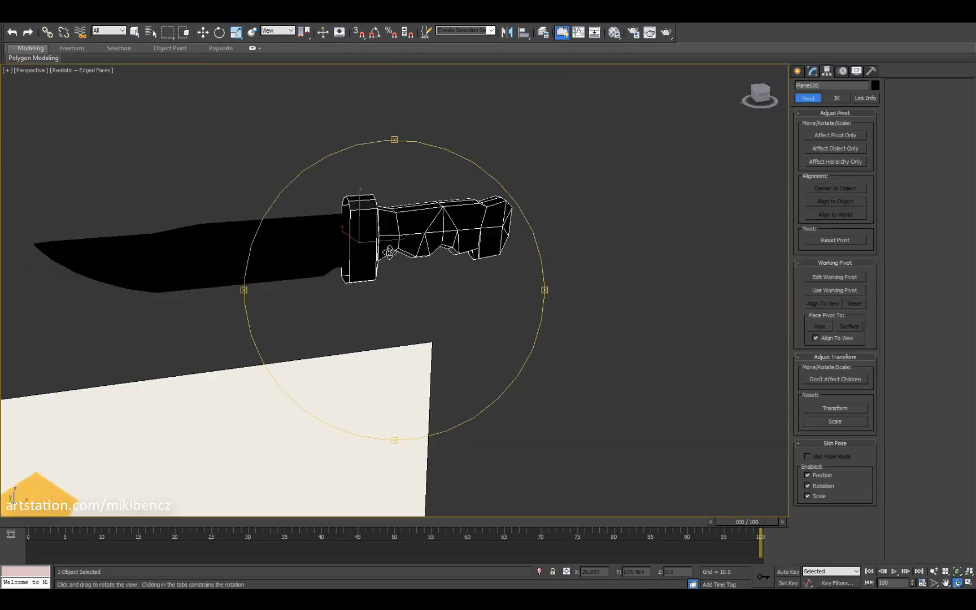
Step: Rework the guard's front face in the grip mesh, using its bottom and top centre vertices
{"action": "scroll", "coordinate": [395, 254], "scroll_direction": "up", "scroll_amount": 5}
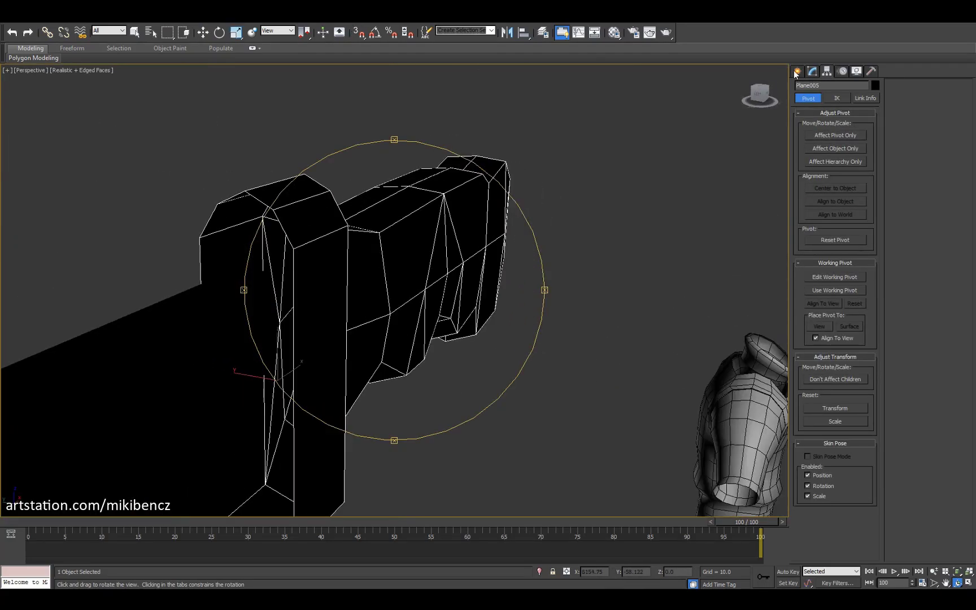
{"action": "left_click", "coordinate": [812, 71]}
{"action": "key", "text": "2"}
{"action": "key", "text": "w"}
{"action": "right_click", "coordinate": [405, 424]}
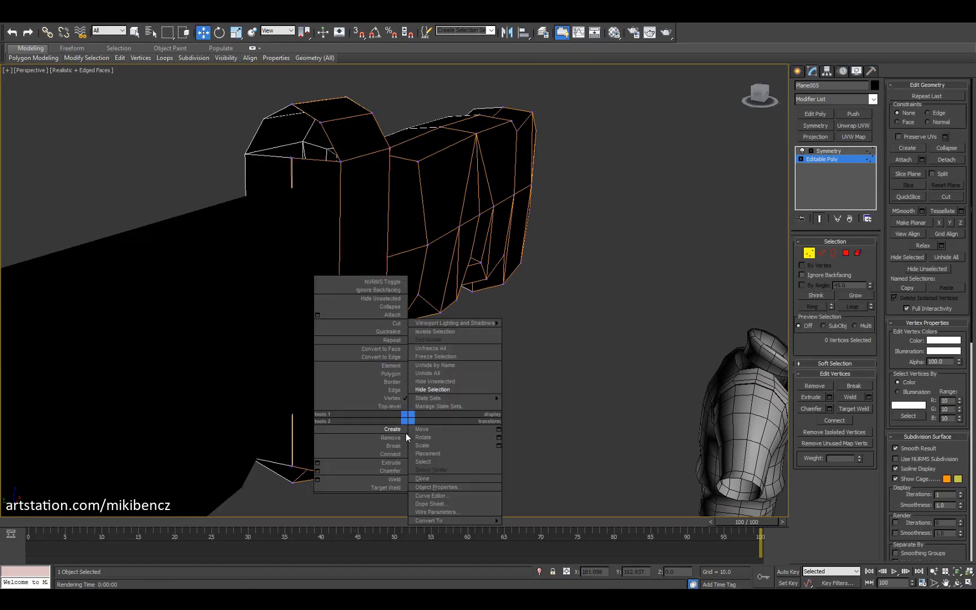
{"action": "left_click", "coordinate": [292, 479]}
{"action": "left_click", "coordinate": [287, 110], "text": "ctrl"}
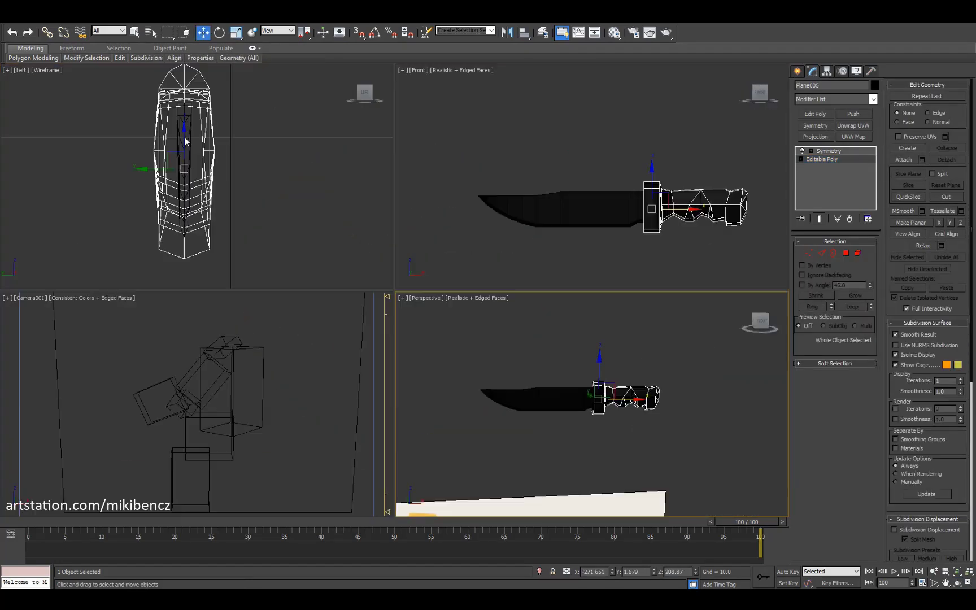
Step: Attach the blade to the grip mesh with Symmetry switched off, and align the centre-line vertices in the Left view
{"action": "key", "text": "alt+w"}
{"action": "left_click_drag", "start_coordinate": [269, 99], "coordinate": [320, 321]}
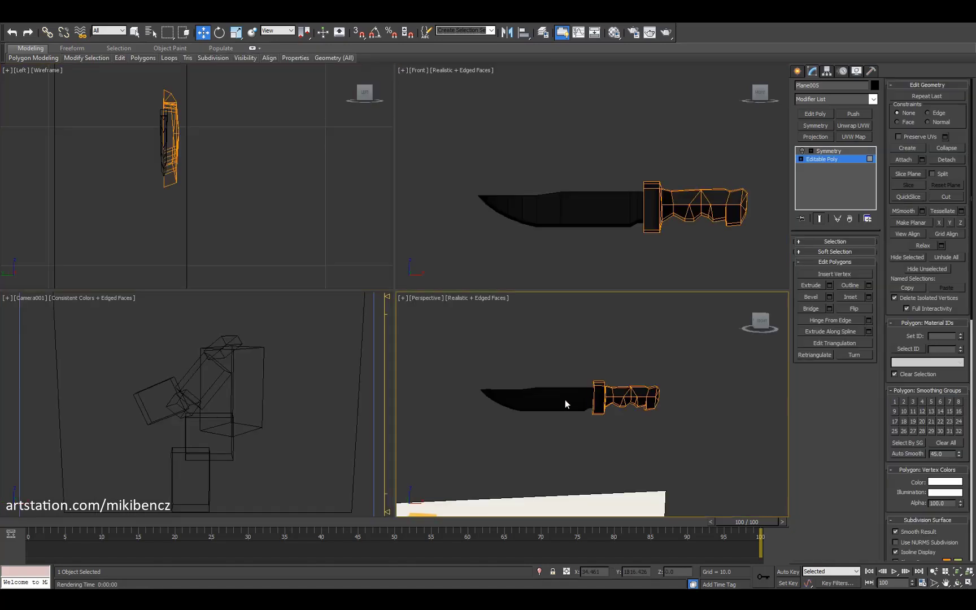
{"action": "right_click", "coordinate": [826, 149]}
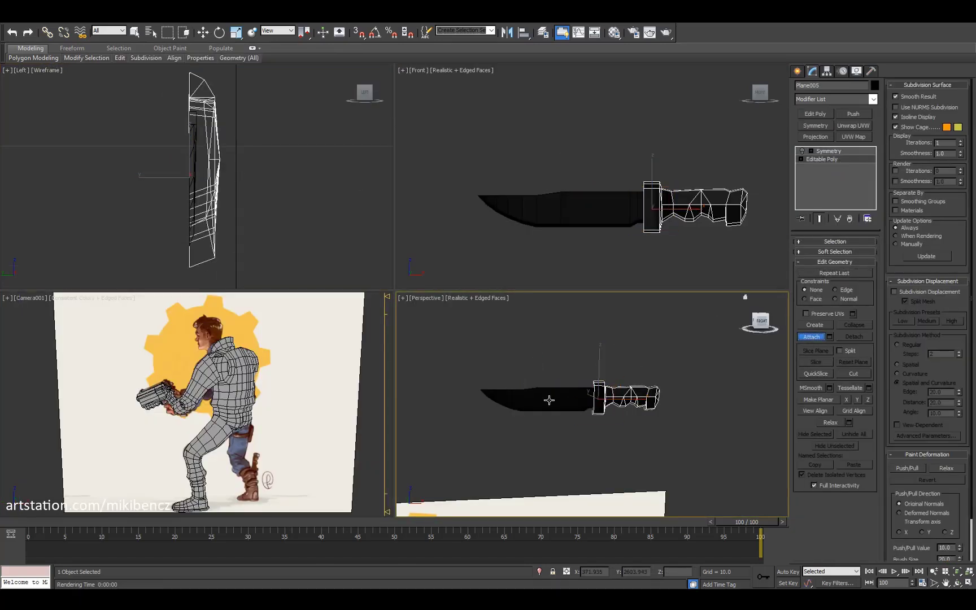
{"action": "key", "text": "alt+w"}
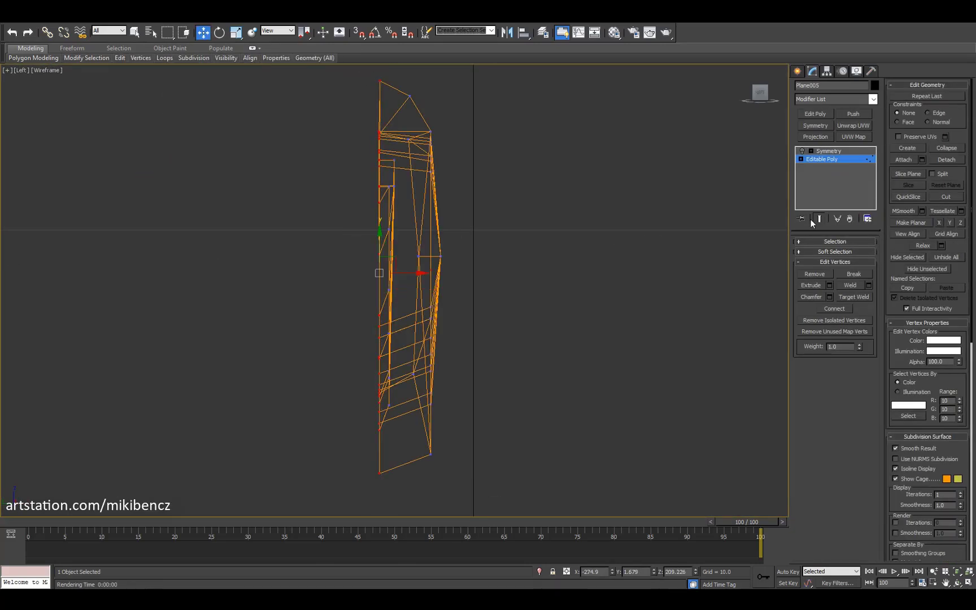
{"action": "left_click", "coordinate": [820, 151]}
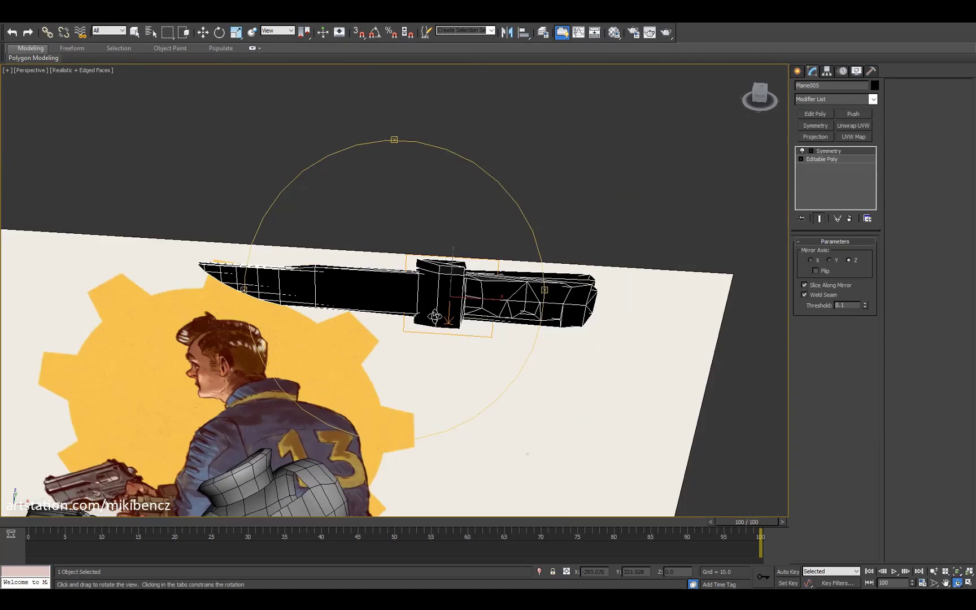
Step: Correct the knife's Symmetry mirroring so both halves meet along the centre plane
{"action": "left_click_drag", "start_coordinate": [434, 316], "coordinate": [494, 267]}
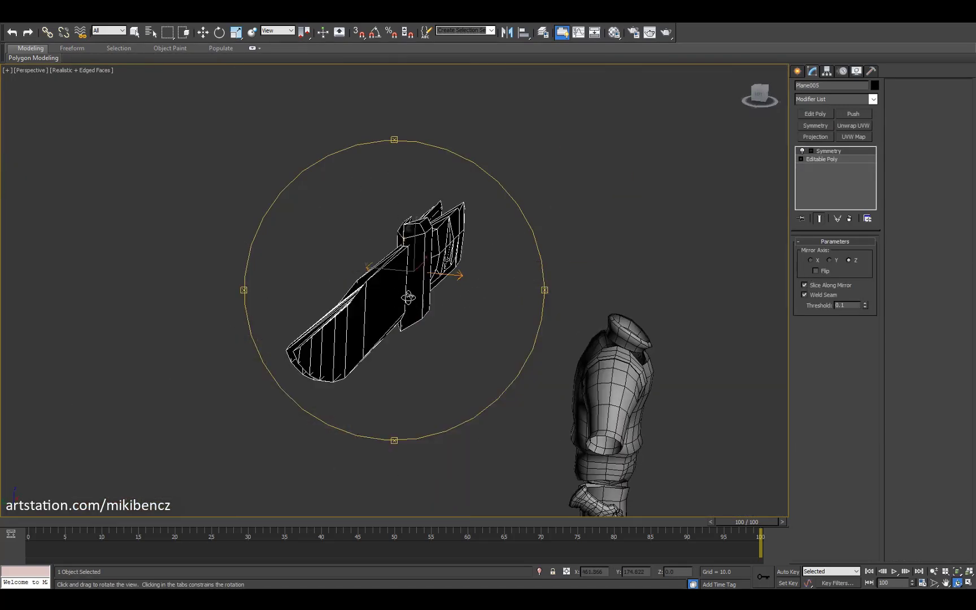
{"action": "left_click_drag", "start_coordinate": [457, 272], "coordinate": [427, 333]}
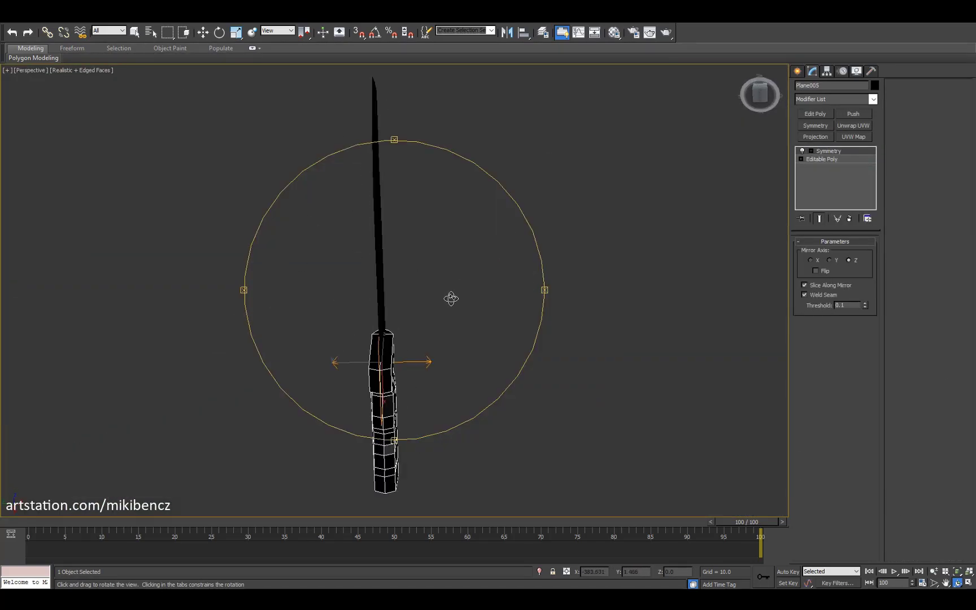
{"action": "left_click_drag", "start_coordinate": [451, 296], "coordinate": [433, 320]}
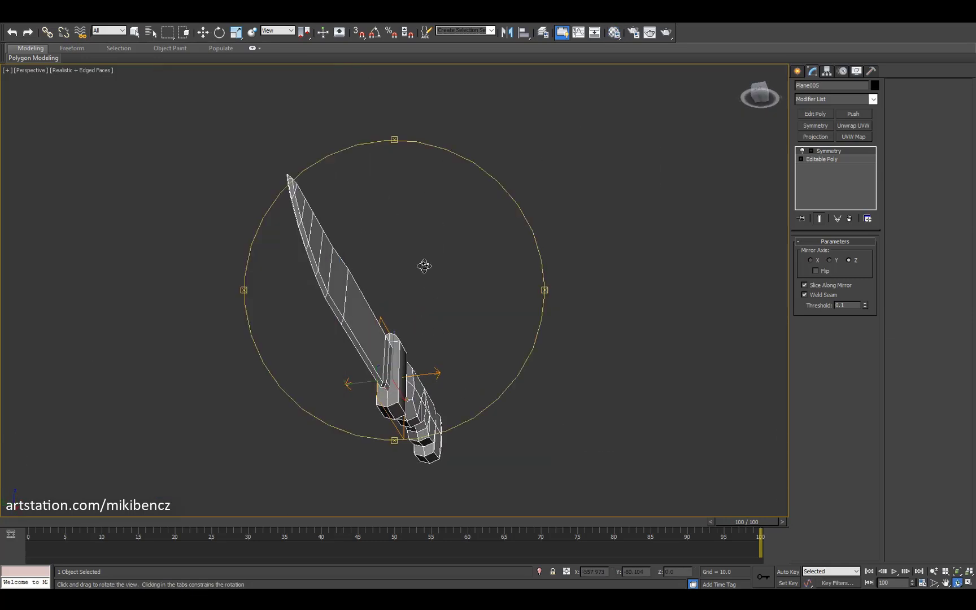
Step: Save the 119 Brahma Knife photo from the browser's image search as a reference and return to 3ds Max
{"action": "left_click_drag", "start_coordinate": [430, 293], "coordinate": [456, 242]}
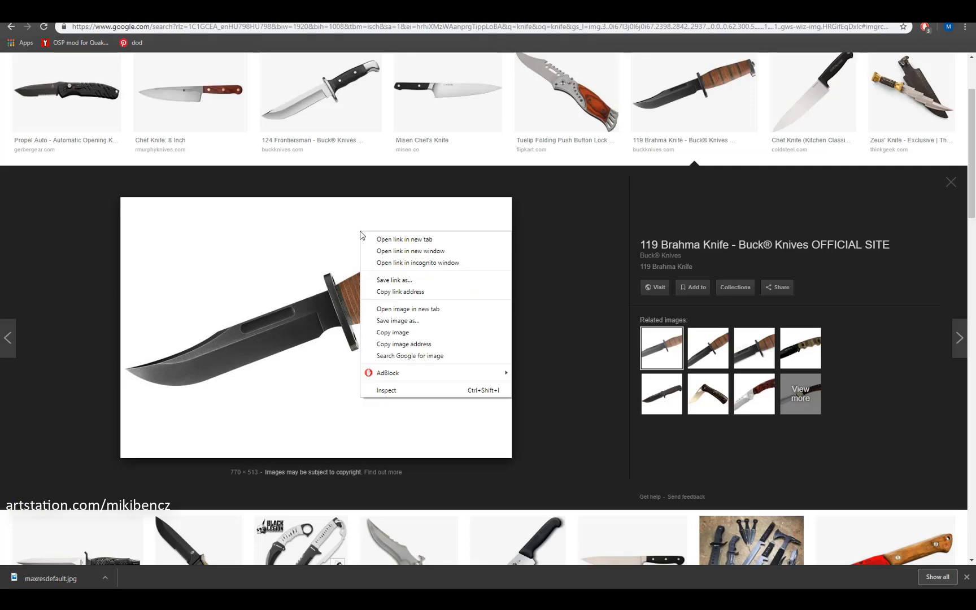
{"action": "left_click", "coordinate": [397, 321]}
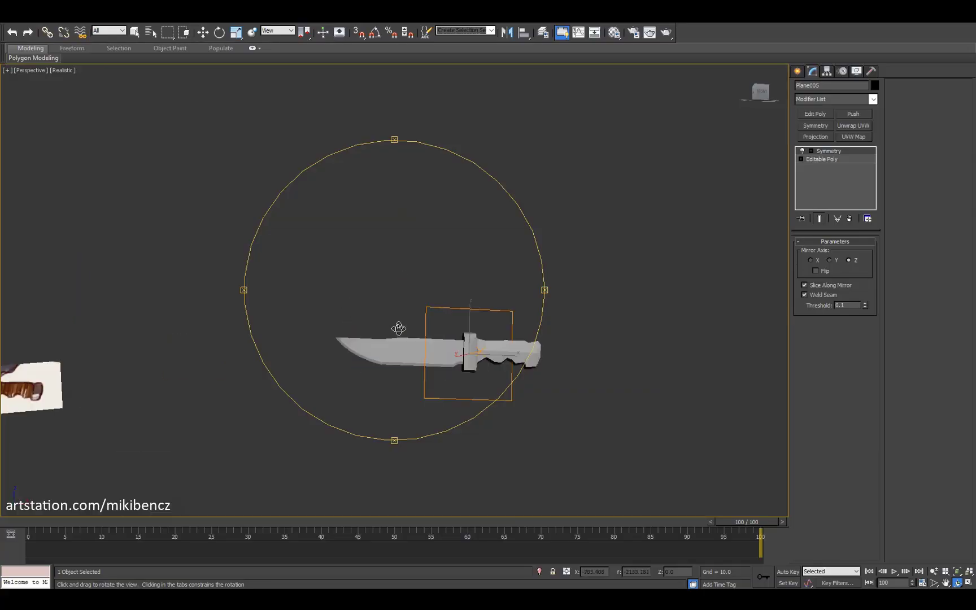
{"action": "left_click_drag", "start_coordinate": [396, 317], "coordinate": [422, 349]}
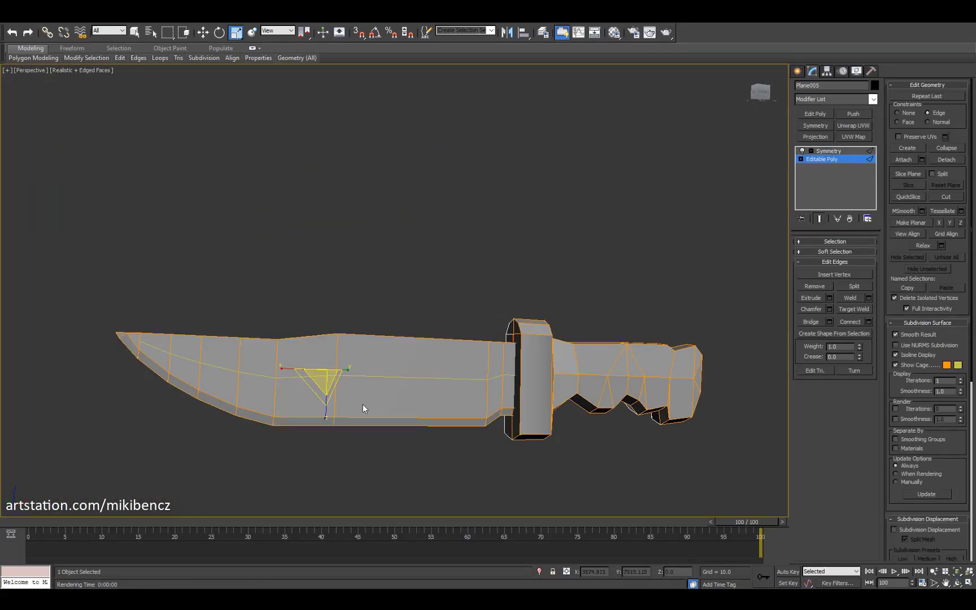
Step: Level the lengthwise edge loop along the middle of the blade using the Edge constraint
{"action": "left_click_drag", "start_coordinate": [363, 408], "coordinate": [432, 423]}
{"action": "middle_click_drag", "start_coordinate": [428, 354], "coordinate": [460, 346]}
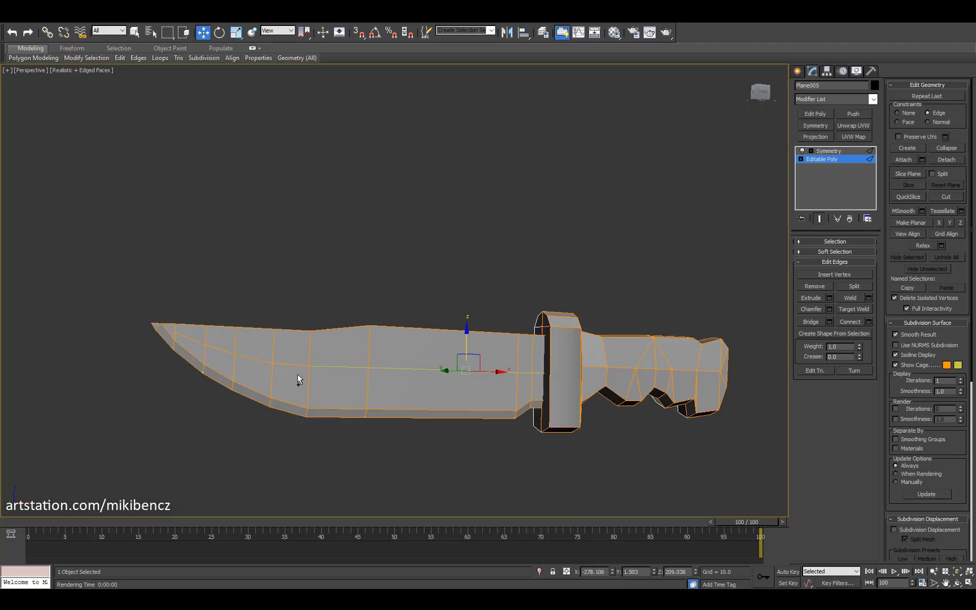
{"action": "middle_click_drag", "start_coordinate": [232, 353], "coordinate": [361, 353], "text": "alt"}
Step: Adjust the two vertices beside the blade's point to clean up the tip
{"action": "key", "text": "l"}
{"action": "scroll", "coordinate": [414, 276], "scroll_direction": "up", "scroll_amount": 5}
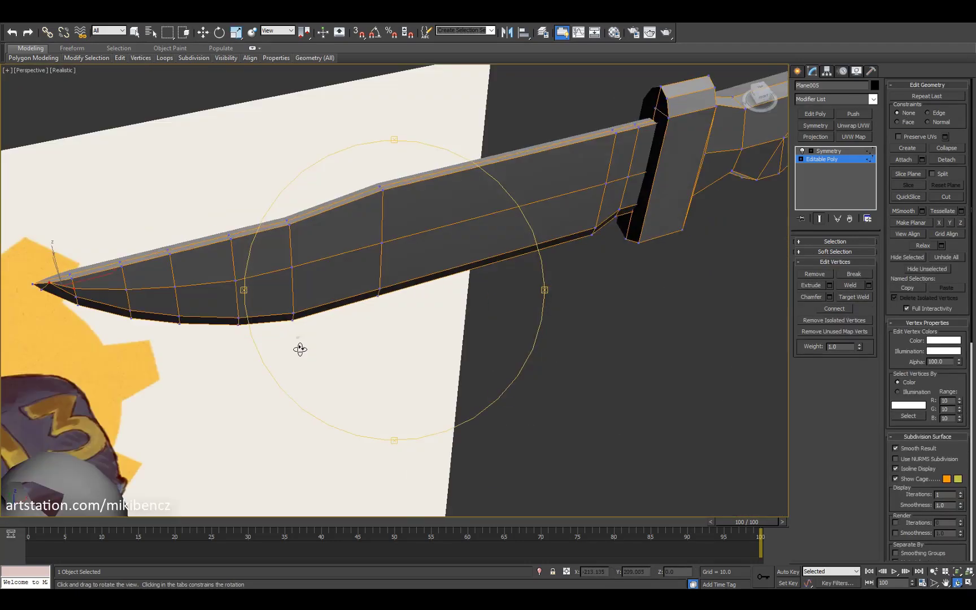
{"action": "left_click_drag", "start_coordinate": [298, 349], "coordinate": [743, 246]}
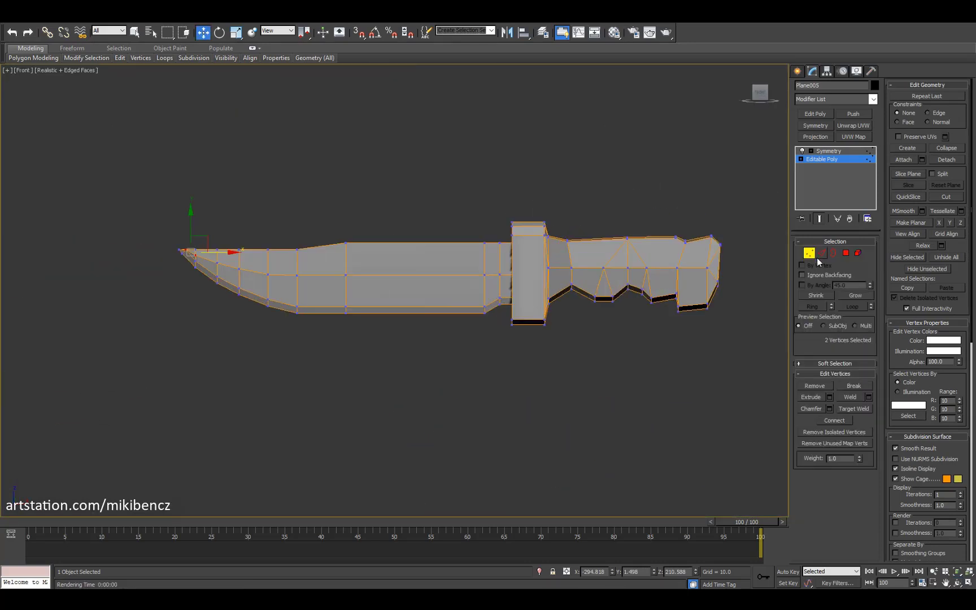
Step: Add edge loops around the guard with one-segment Connect and scale its outer faces down to bevel the rim
{"action": "left_click", "coordinate": [822, 252]}
{"action": "scroll", "coordinate": [548, 300], "scroll_direction": "up", "scroll_amount": 4}
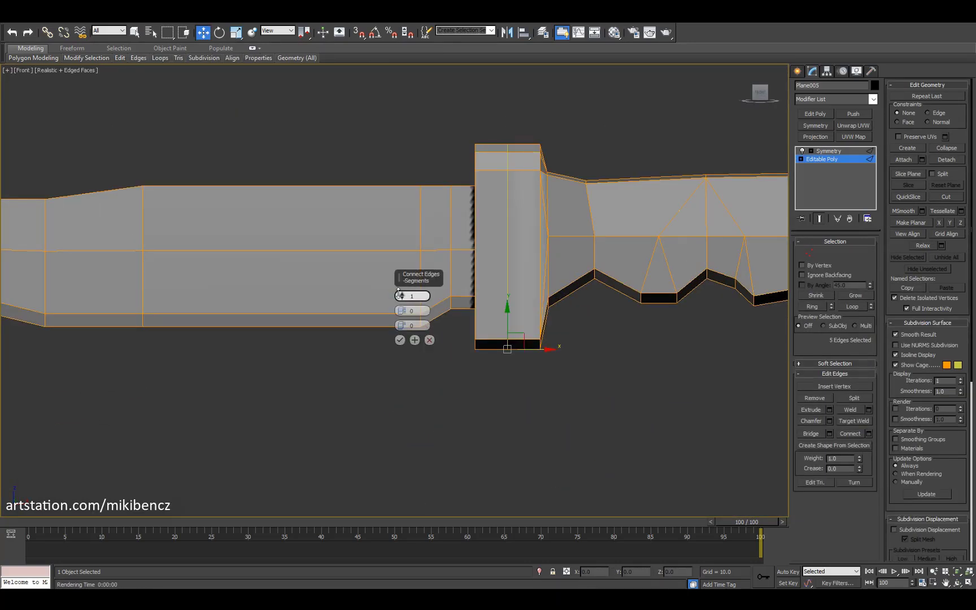
{"action": "left_click", "coordinate": [400, 341]}
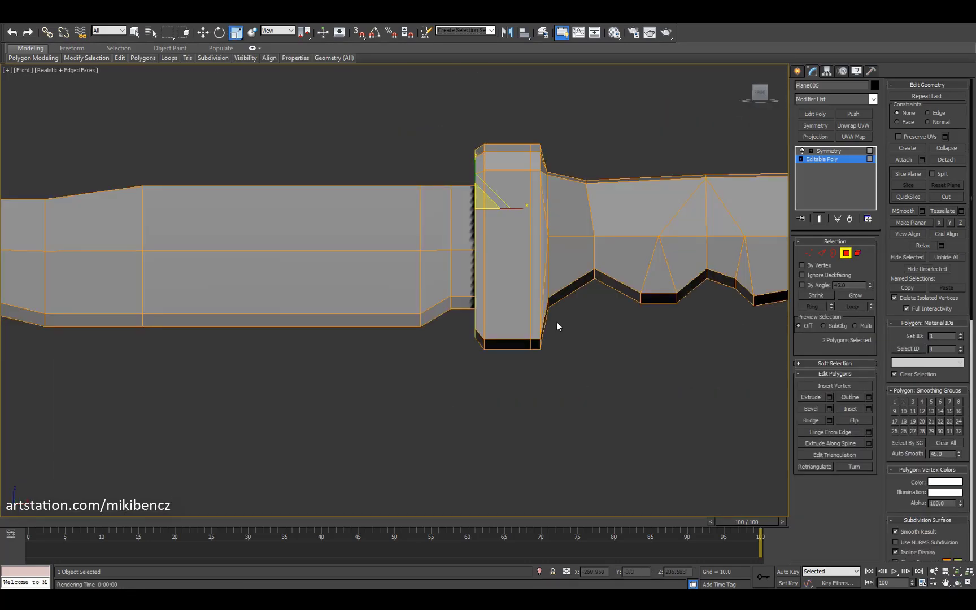
{"action": "key", "text": "1"}
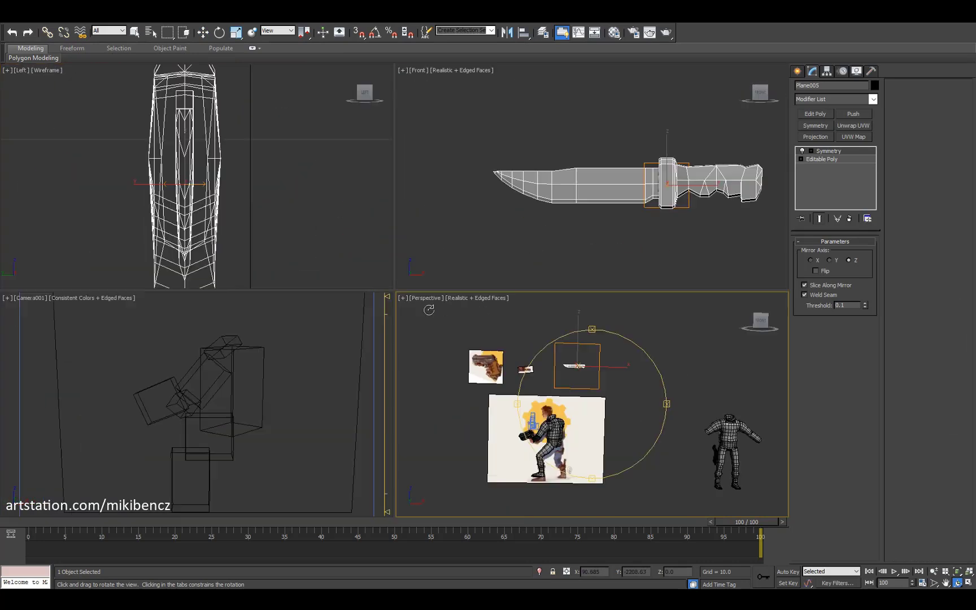
Step: Move and rotate the knife with angle snap so it hangs blade-down beside the character's lower leg and boot
{"action": "left_click", "coordinate": [488, 342]}
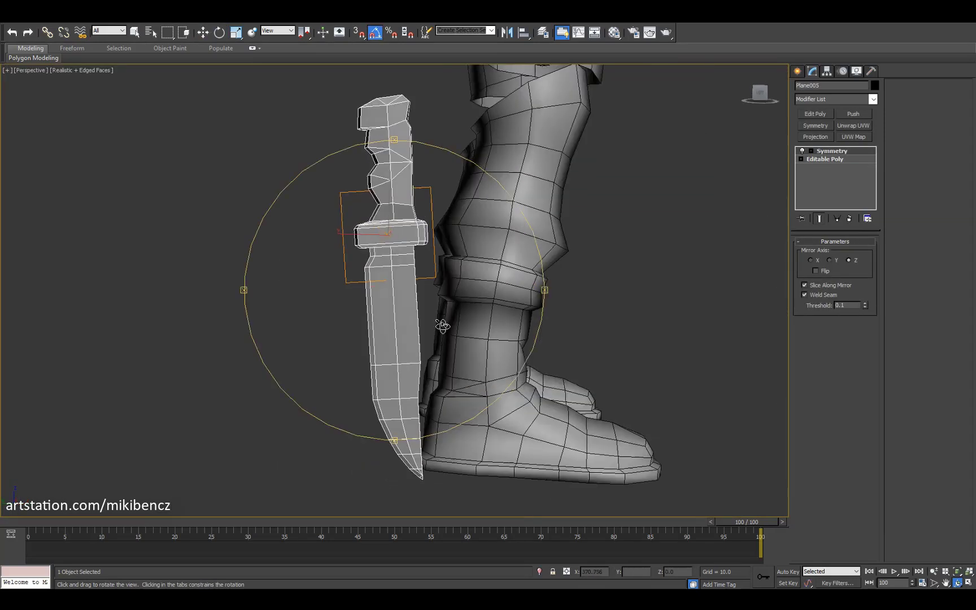
{"action": "middle_click_drag", "start_coordinate": [442, 325], "coordinate": [443, 264], "text": "alt"}
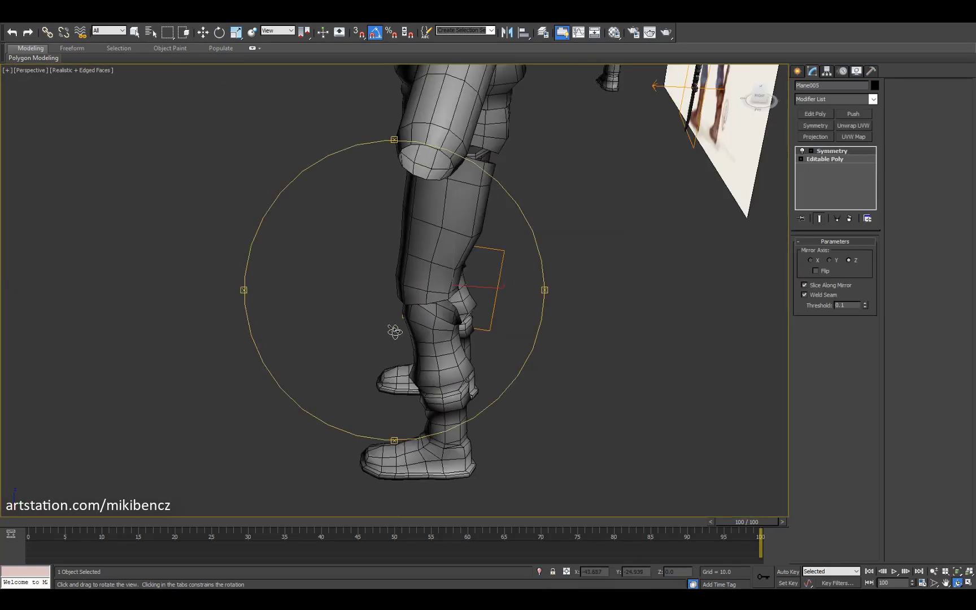
{"action": "left_click_drag", "start_coordinate": [395, 332], "coordinate": [429, 294]}
{"action": "scroll", "coordinate": [452, 288], "scroll_direction": "up", "scroll_amount": 3}
{"action": "key", "text": "e"}
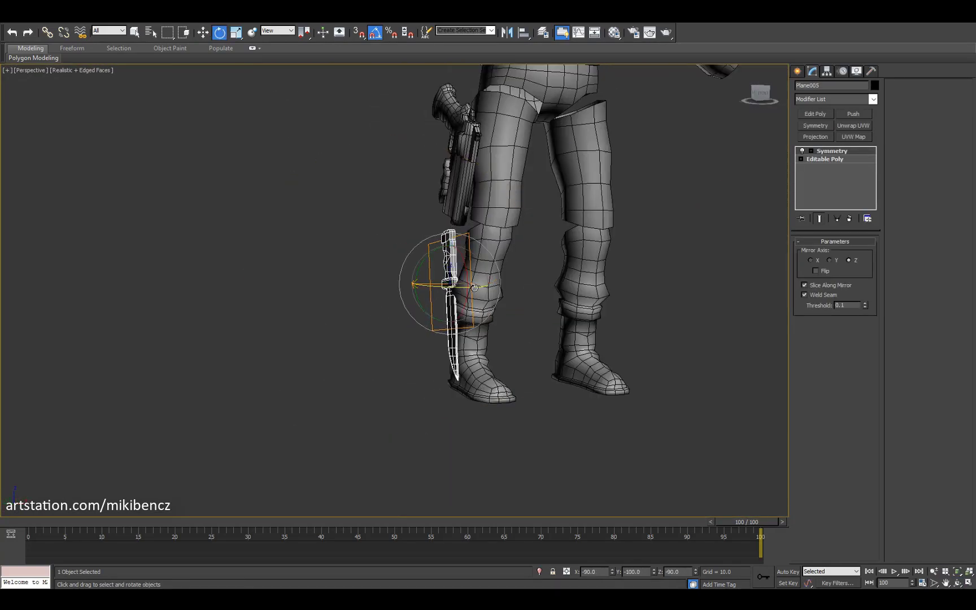
{"action": "scroll", "coordinate": [474, 288], "scroll_direction": "down", "scroll_amount": 3}
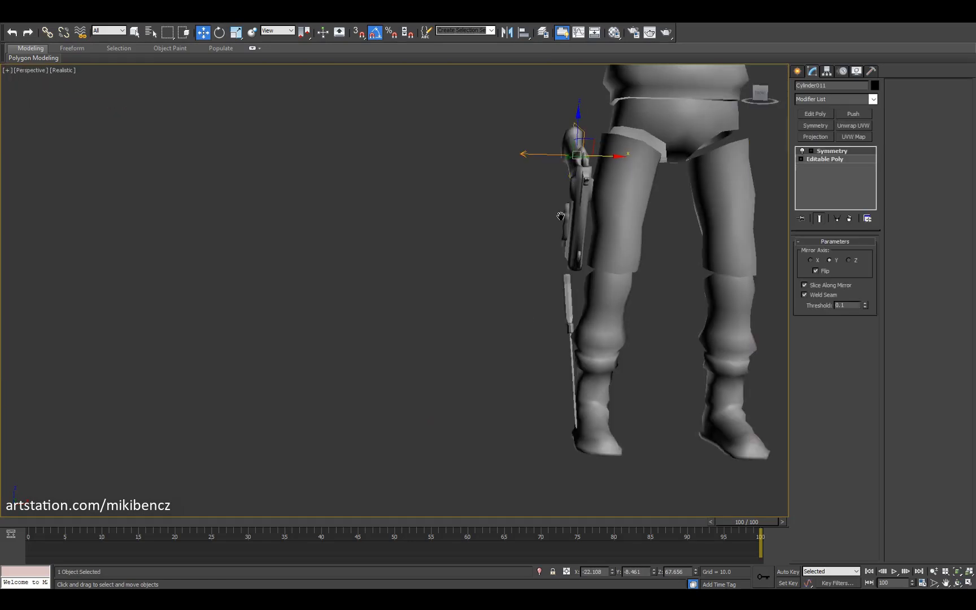
Step: Copy the pistol and the knife into the empty space beside the reference images and rotate both copies level
{"action": "middle_click_drag", "start_coordinate": [406, 265], "coordinate": [432, 251], "text": "alt"}
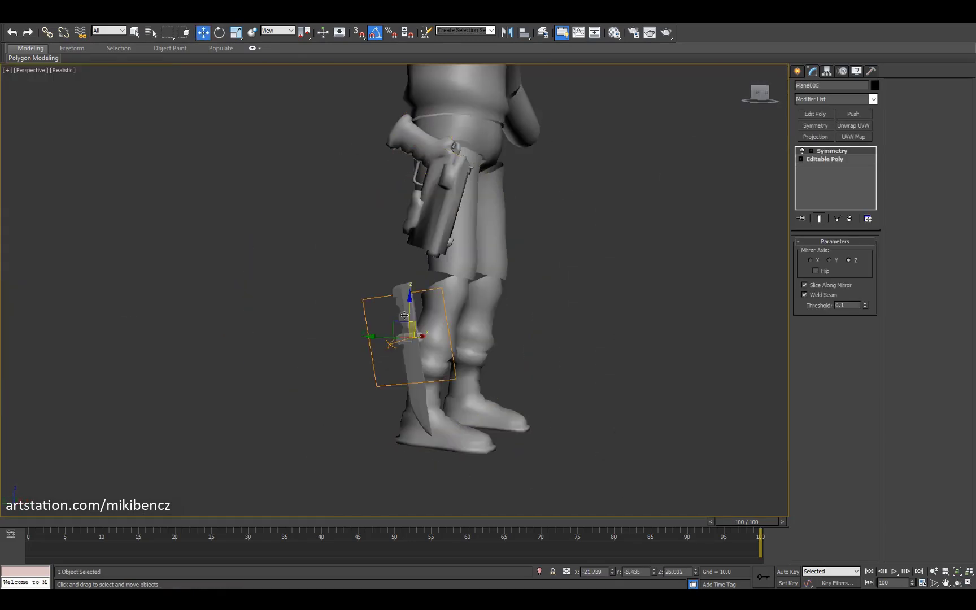
{"action": "key", "text": "4"}
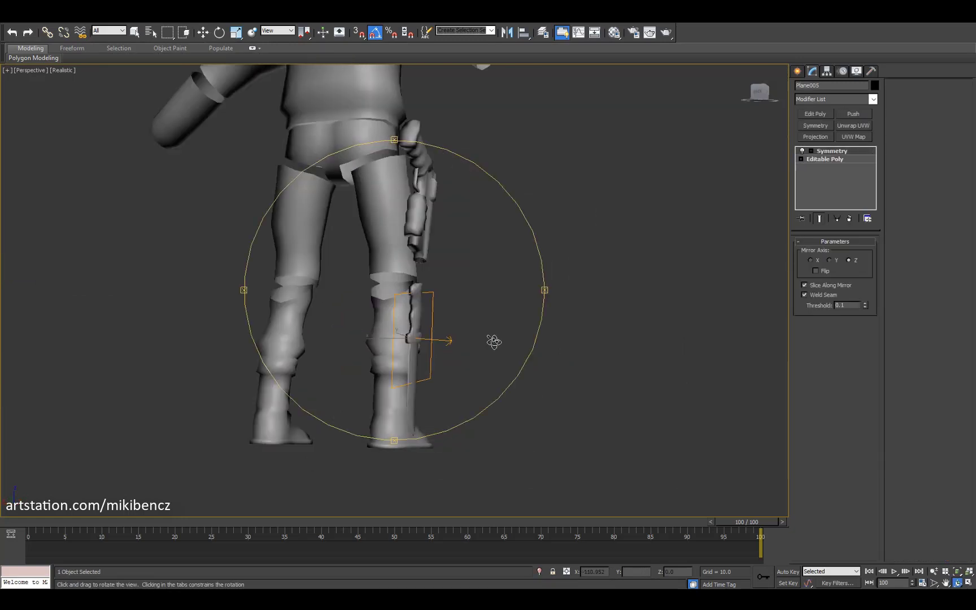
{"action": "mouse_move", "coordinate": [493, 340]}
{"action": "left_mouse_down"}
{"action": "mouse_move", "coordinate": [364, 359]}
{"action": "mouse_move", "coordinate": [429, 318]}
{"action": "mouse_move", "coordinate": [484, 343]}
{"action": "left_mouse_up"}
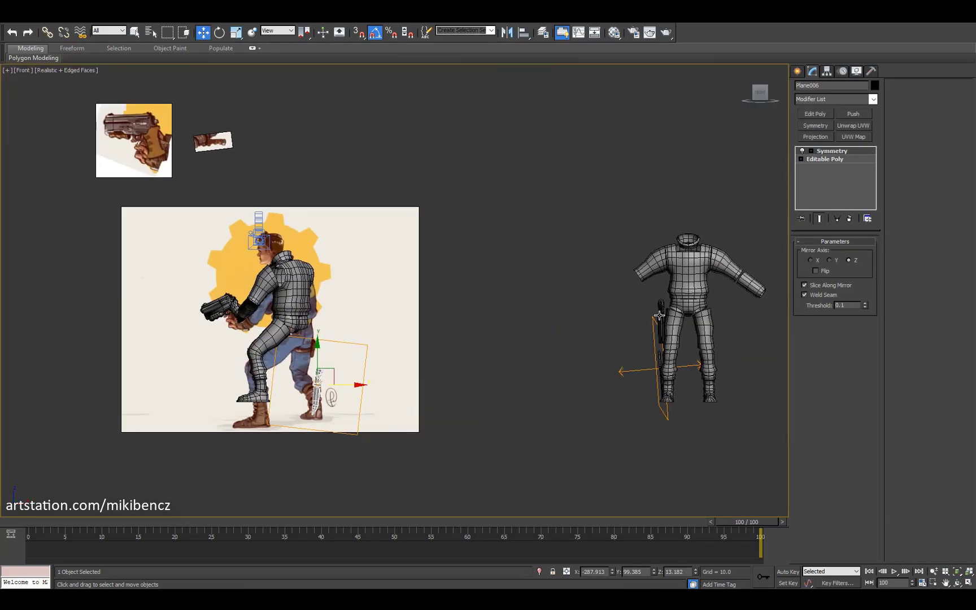
{"action": "left_click_drag", "start_coordinate": [316, 349], "coordinate": [529, 160], "text": "shift"}
{"action": "left_click", "coordinate": [489, 342]}
{"action": "key", "text": "e"}
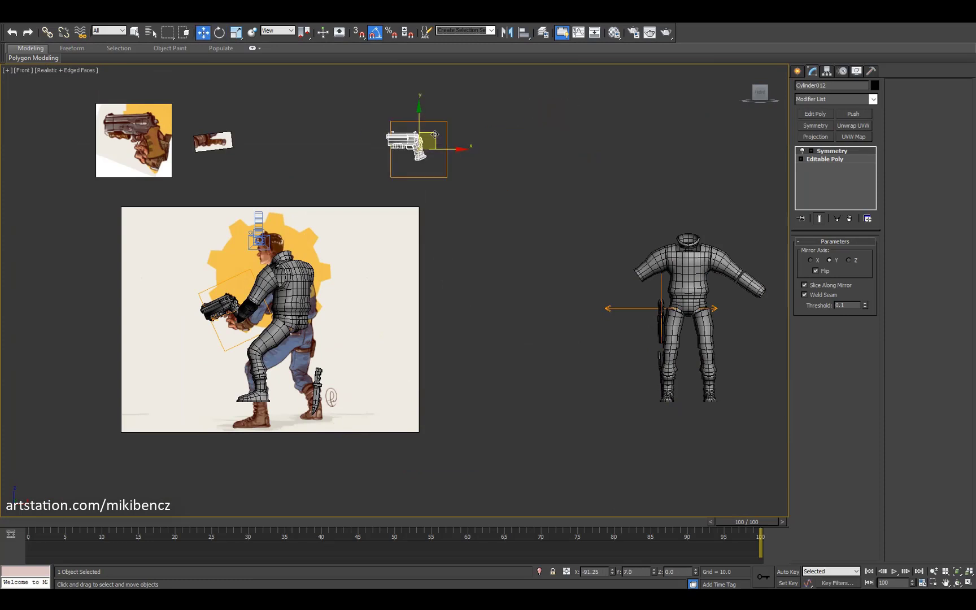
{"action": "key", "text": "e"}
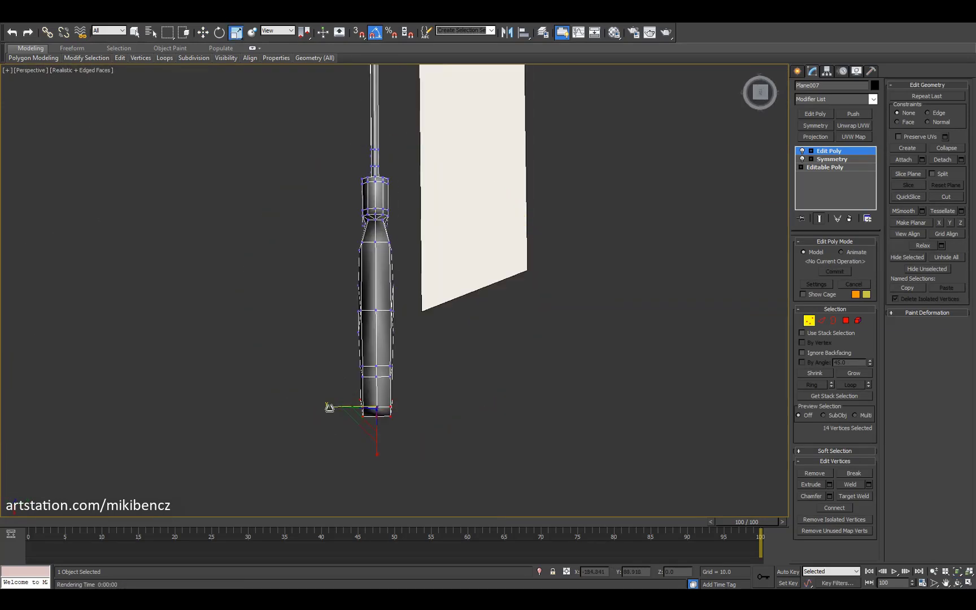
Step: Scale the vertices at the grip's end and around the guard of the knife copy to refine their thickness
{"action": "scroll", "coordinate": [329, 406], "scroll_direction": "up", "scroll_amount": 3}
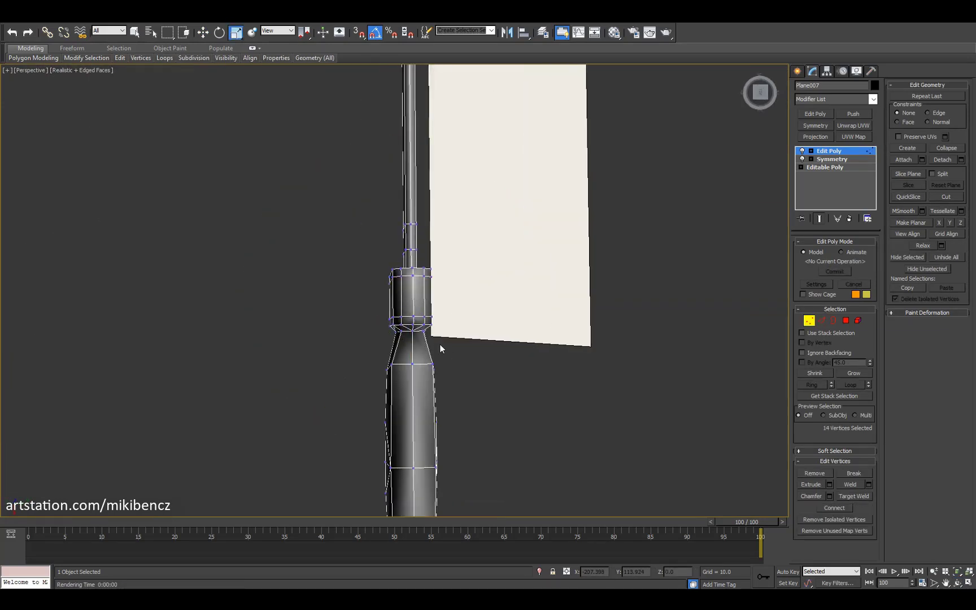
{"action": "key", "text": "F3"}
{"action": "key", "text": "F3"}
{"action": "left_click_drag", "start_coordinate": [417, 337], "coordinate": [478, 271]}
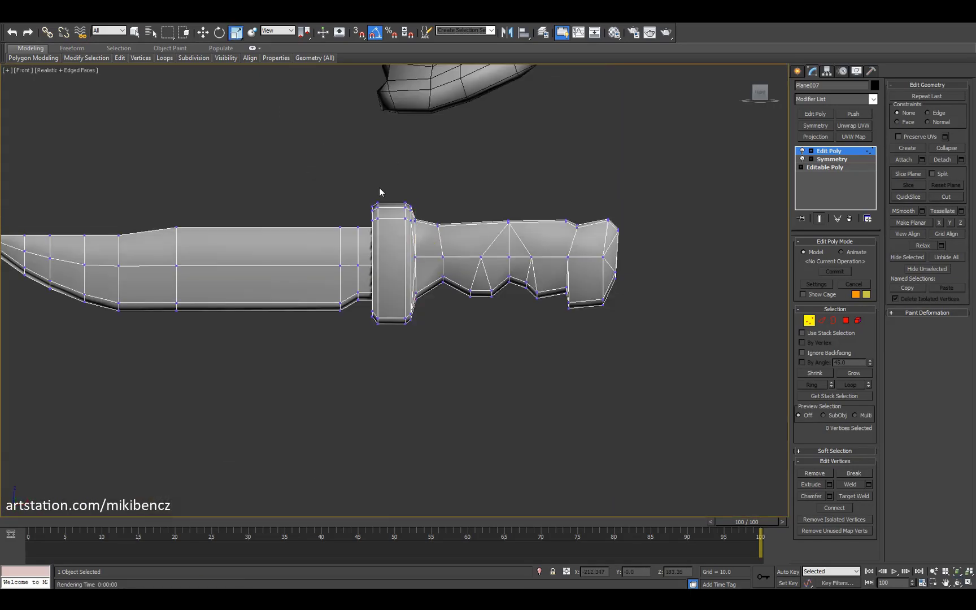
{"action": "left_click_drag", "start_coordinate": [379, 192], "coordinate": [407, 321]}
{"action": "key", "text": "p"}
{"action": "middle_click_drag", "start_coordinate": [395, 317], "coordinate": [320, 328], "text": "alt"}
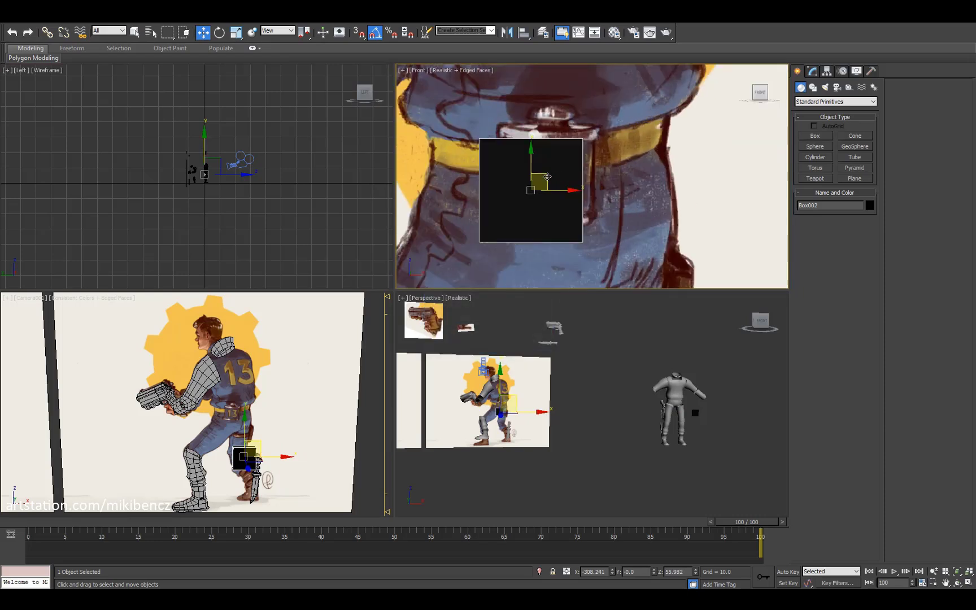
Step: Position the box over the painted flask on the character's belt and add an Edit Poly modifier to it
{"action": "left_click_drag", "start_coordinate": [546, 177], "coordinate": [561, 172]}
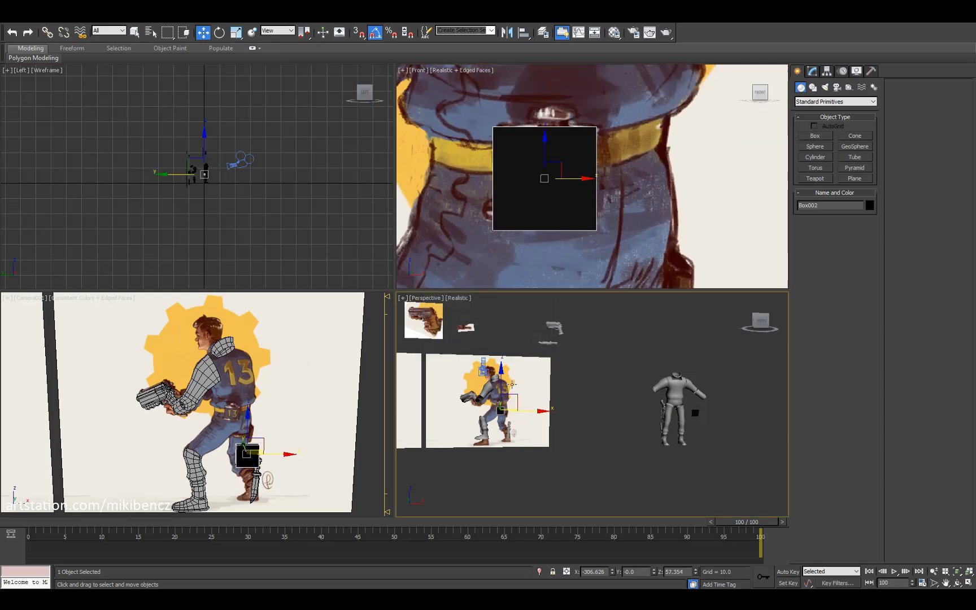
{"action": "scroll", "coordinate": [564, 418], "scroll_direction": "up", "scroll_amount": 5}
{"action": "middle_click_drag", "start_coordinate": [564, 418], "coordinate": [582, 406], "text": "alt"}
{"action": "left_click", "coordinate": [815, 114]}
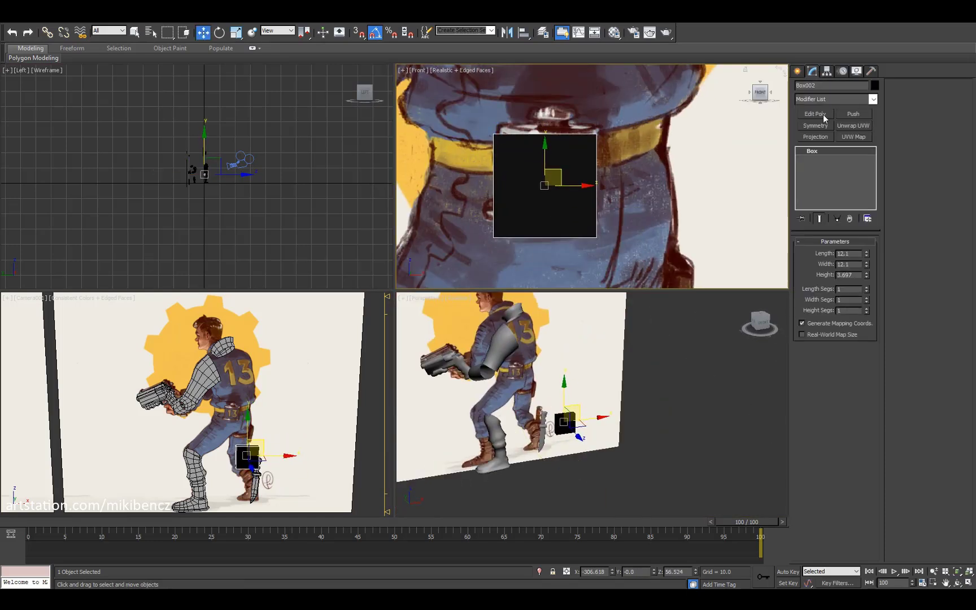
Step: Apply the grey material to the box and move its vertices to fit the painted flask's body
{"action": "key", "text": "m"}
{"action": "key", "text": "1"}
{"action": "left_click_drag", "start_coordinate": [547, 212], "coordinate": [547, 181]}
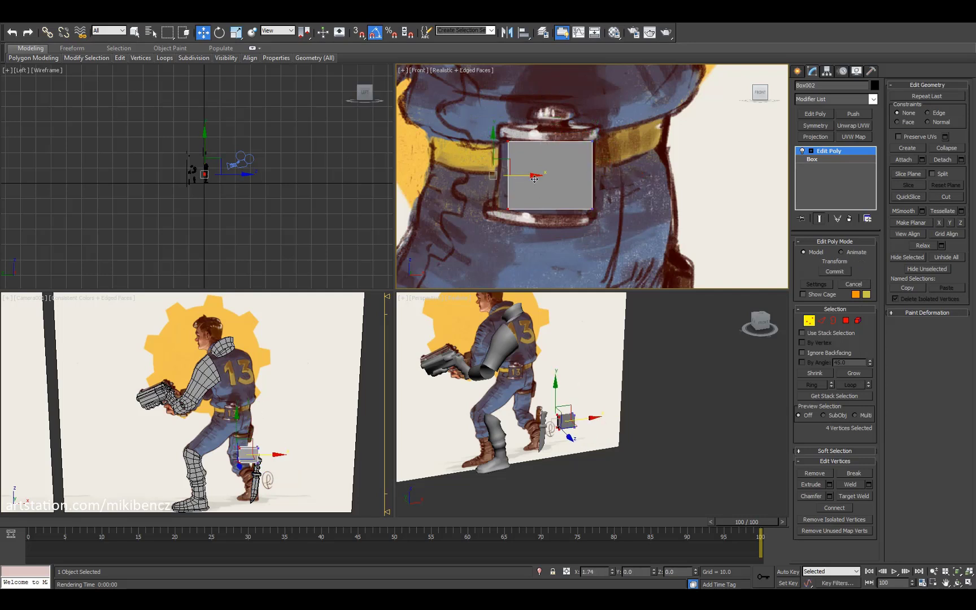
{"action": "left_click", "coordinate": [809, 320]}
{"action": "key", "text": "z"}
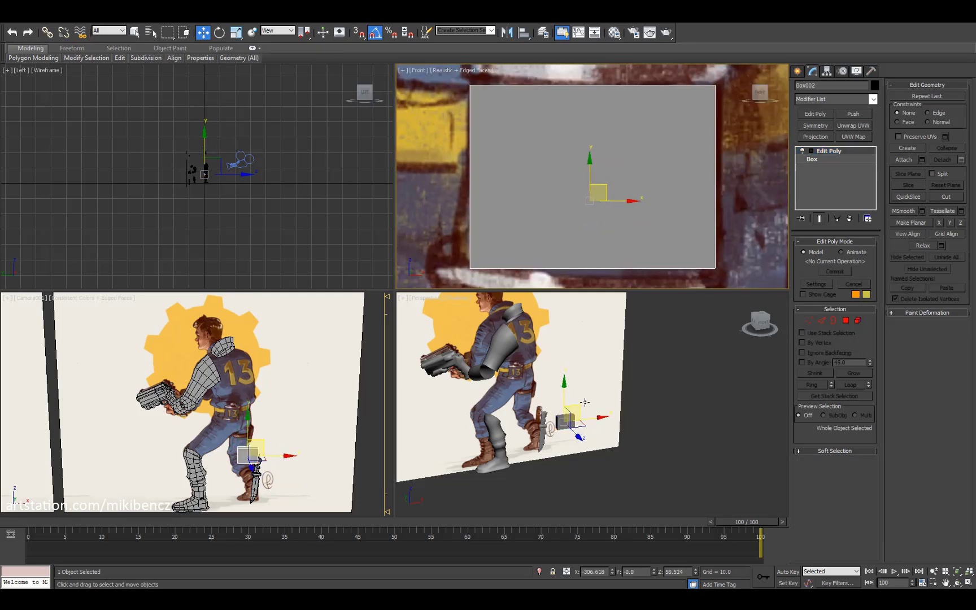
Step: Connect edges around the flask box and scale the new loops to give its body a curved, three-segment front
{"action": "key", "text": "z"}
{"action": "scroll", "coordinate": [593, 175], "scroll_direction": "down", "scroll_amount": 3}
{"action": "middle_click_drag", "start_coordinate": [565, 418], "coordinate": [649, 367], "text": "alt"}
{"action": "key", "text": "2"}
{"action": "key", "text": "w"}
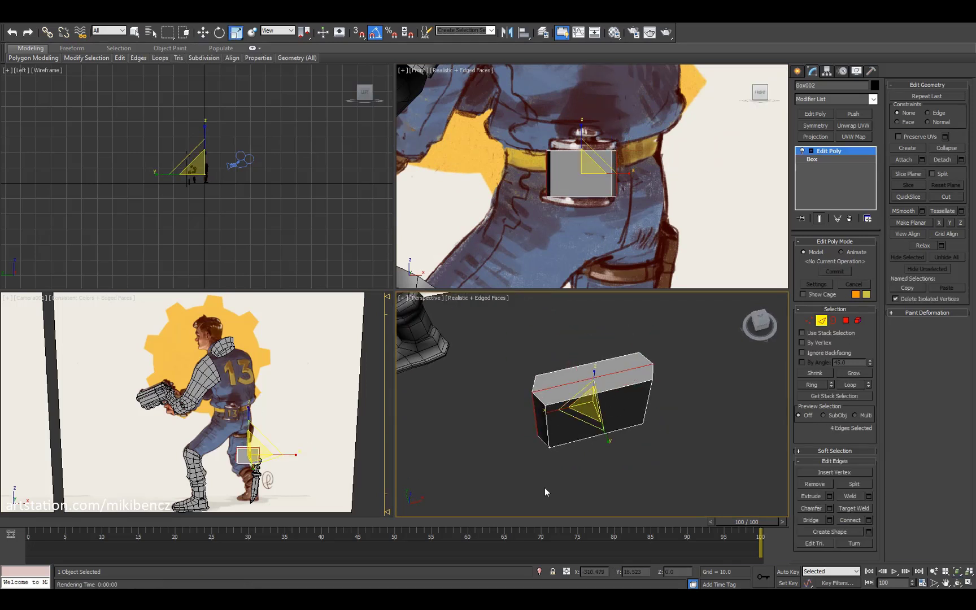
{"action": "left_click", "coordinate": [597, 454]}
{"action": "middle_click_drag", "start_coordinate": [607, 429], "coordinate": [627, 429], "text": "alt"}
Step: Delete the flask's bottom polygons and extrude the open border outward and down to form a base rim
{"action": "key", "text": "4"}
{"action": "key", "text": "q"}
{"action": "scroll", "coordinate": [627, 429], "scroll_direction": "up", "scroll_amount": 2}
{"action": "left_click", "coordinate": [632, 457]}
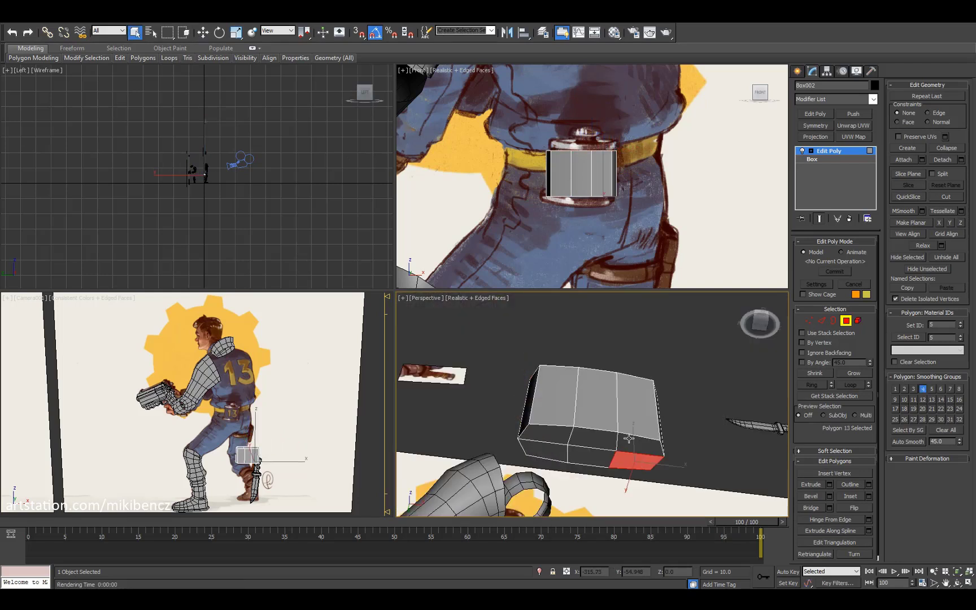
{"action": "key", "text": "3"}
{"action": "left_click", "coordinate": [587, 439]}
{"action": "key", "text": "w"}
{"action": "key", "text": "z"}
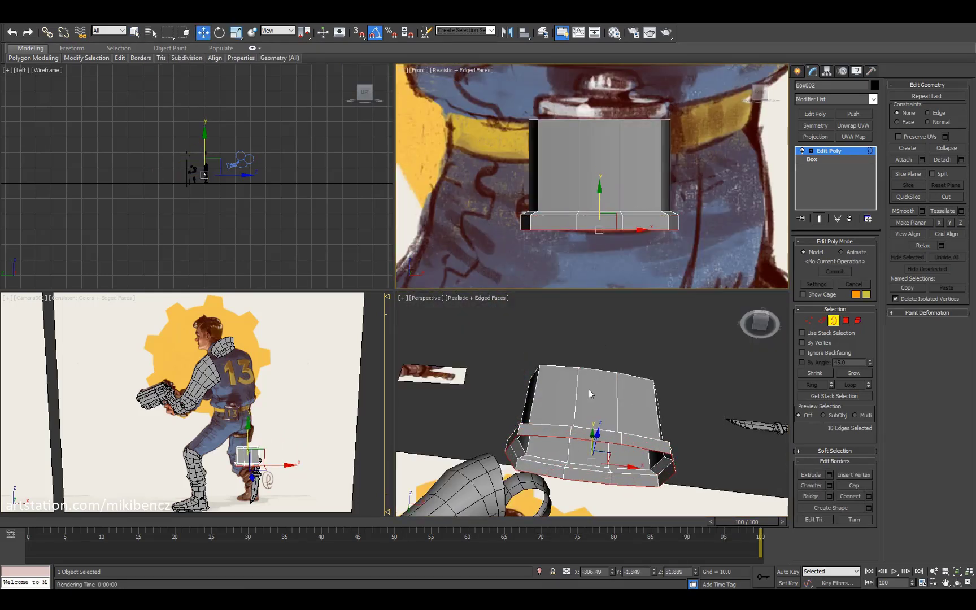
Step: Extrude the flask's upper border into a matching top rim, then cap both open ends and connect their vertices
{"action": "middle_click_drag", "start_coordinate": [589, 389], "coordinate": [581, 361], "text": "alt"}
{"action": "middle_click_drag", "start_coordinate": [616, 121], "coordinate": [616, 133]}
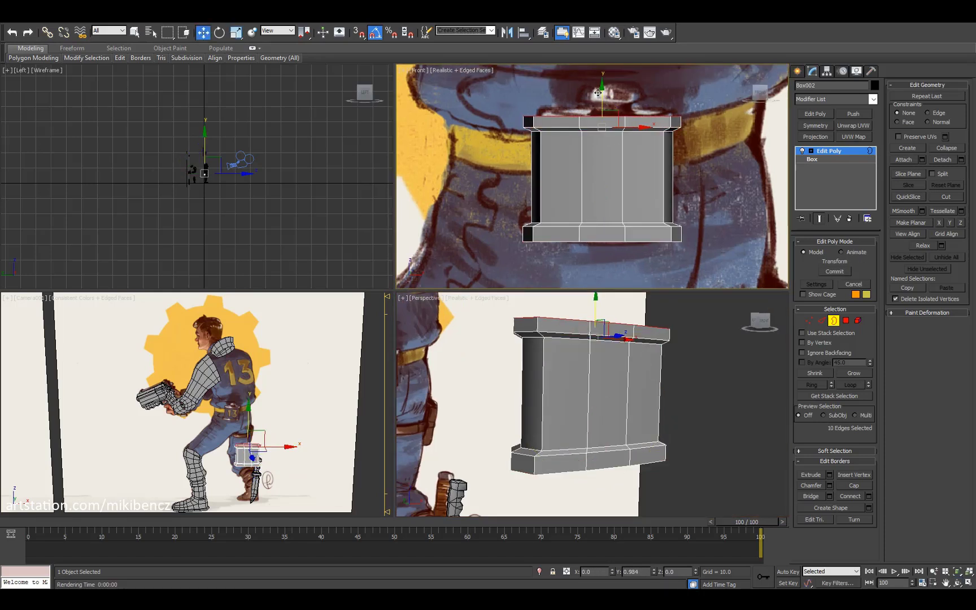
{"action": "middle_click_drag", "start_coordinate": [751, 316], "coordinate": [861, 495], "text": "alt"}
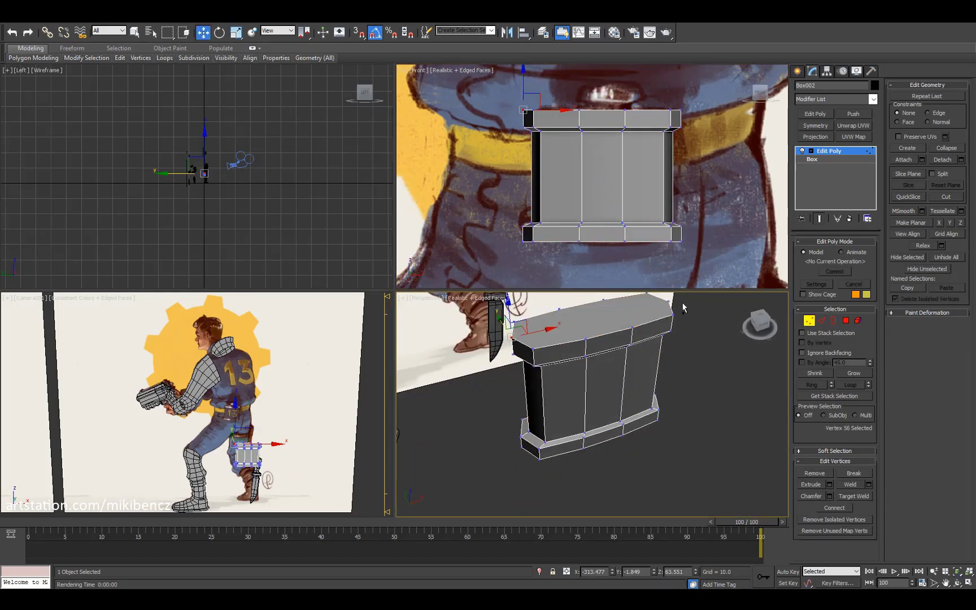
{"action": "middle_click_drag", "start_coordinate": [682, 306], "coordinate": [599, 377], "text": "alt"}
{"action": "scroll", "coordinate": [183, 174], "scroll_direction": "up", "scroll_amount": 8}
{"action": "key", "text": "3"}
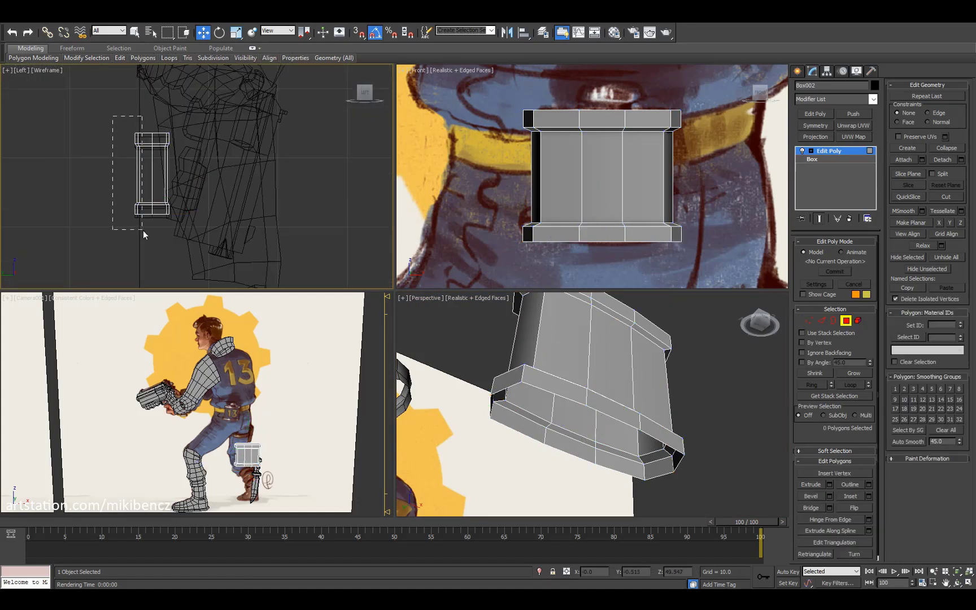
{"action": "middle_click_drag", "start_coordinate": [643, 426], "coordinate": [564, 372], "text": "alt"}
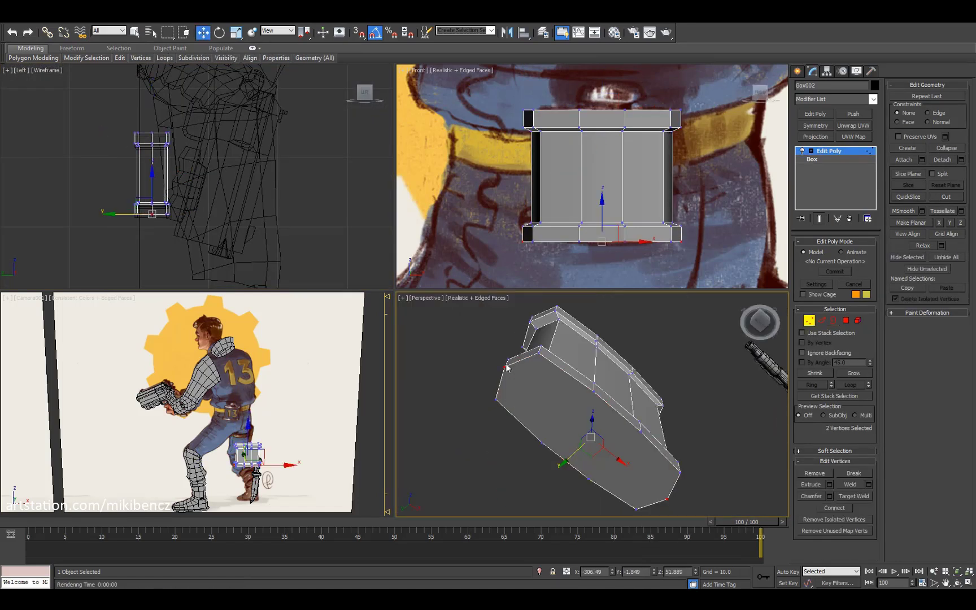
Step: Select the rear half of the flask in the side view and delete its polygons
{"action": "key", "text": "4"}
{"action": "left_click_drag", "start_coordinate": [90, 110], "coordinate": [125, 214]}
{"action": "left_click", "coordinate": [845, 320]}
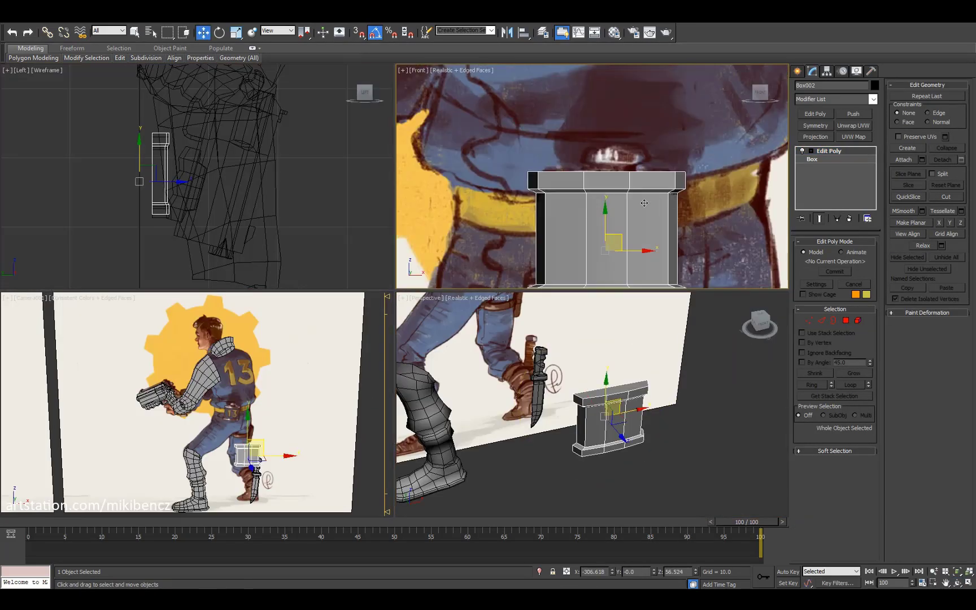
{"action": "key", "text": "Delete"}
{"action": "key", "text": "ctrl+z"}
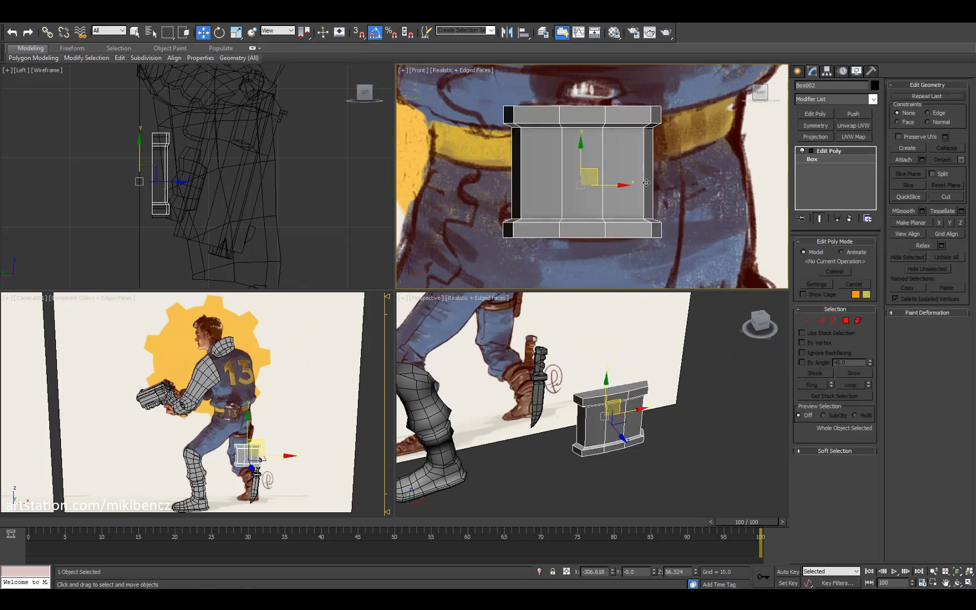
Step: Mirror the front half with a Symmetry modifier on the Z axis and tilt the flask to match the painting
{"action": "left_click", "coordinate": [826, 126]}
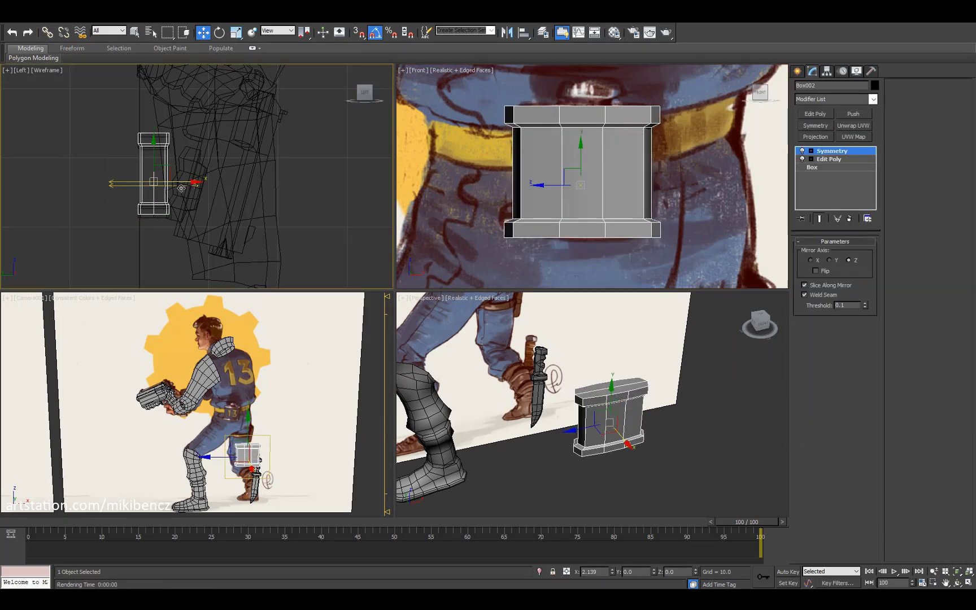
{"action": "key", "text": "r"}
{"action": "left_click_drag", "start_coordinate": [603, 417], "coordinate": [610, 469]}
{"action": "key", "text": "ctrl+z"}
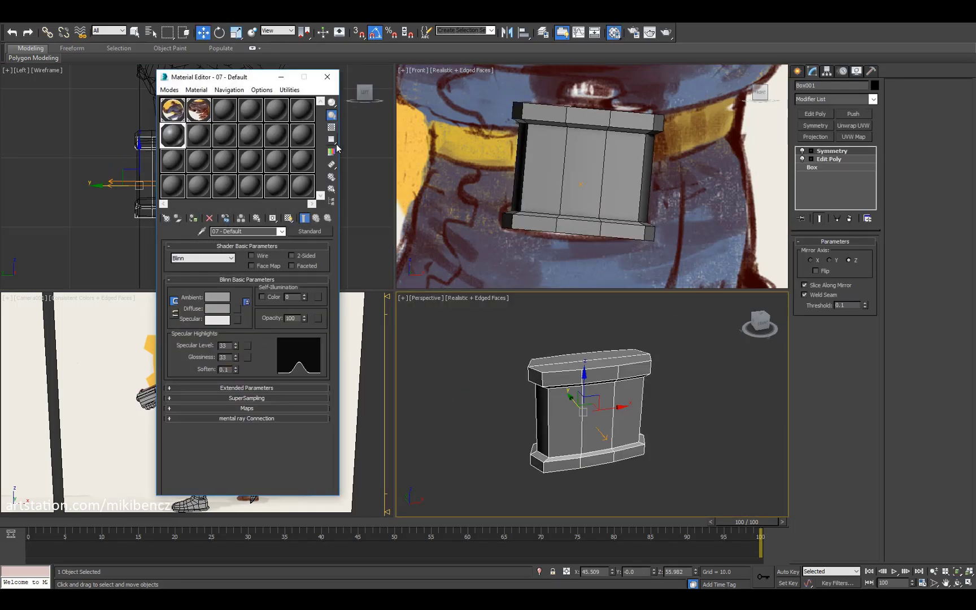
Step: Set the shared model material's diffuse colour to blue and raise its self-illumination
{"action": "left_click", "coordinate": [217, 308]}
{"action": "left_click", "coordinate": [359, 147]}
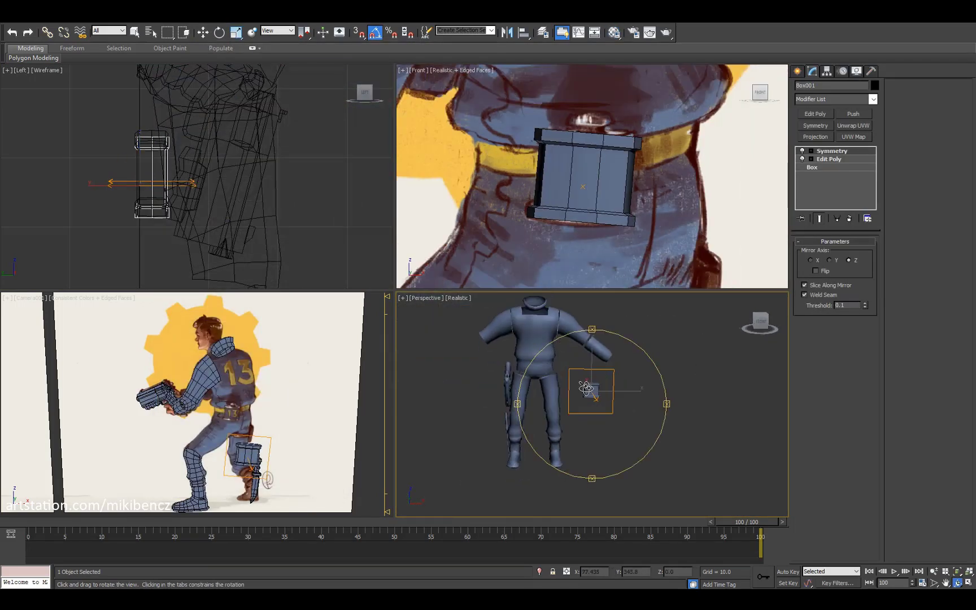
{"action": "scroll", "coordinate": [586, 387], "scroll_direction": "up", "scroll_amount": 2}
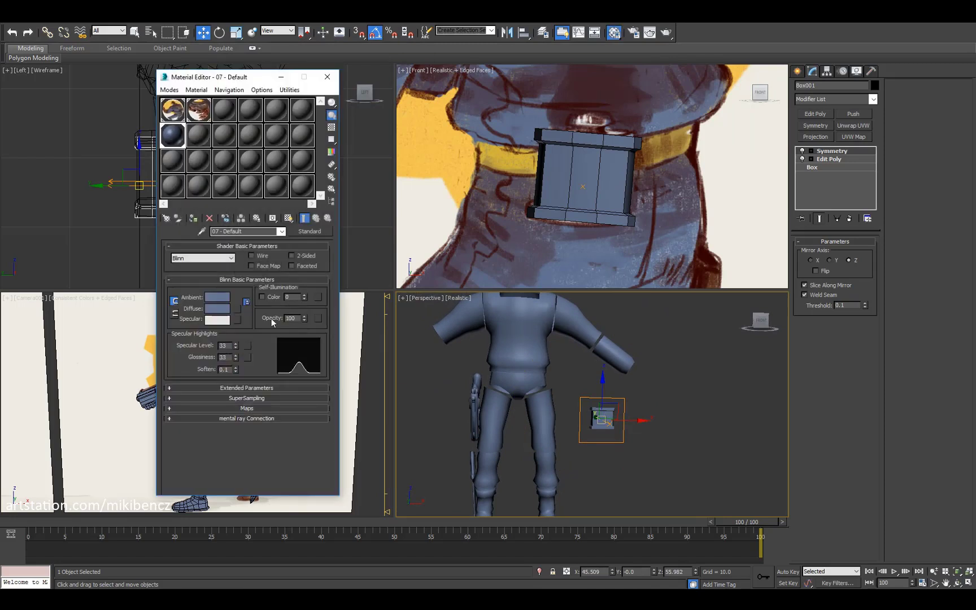
{"action": "left_click_drag", "start_coordinate": [305, 298], "coordinate": [308, 283]}
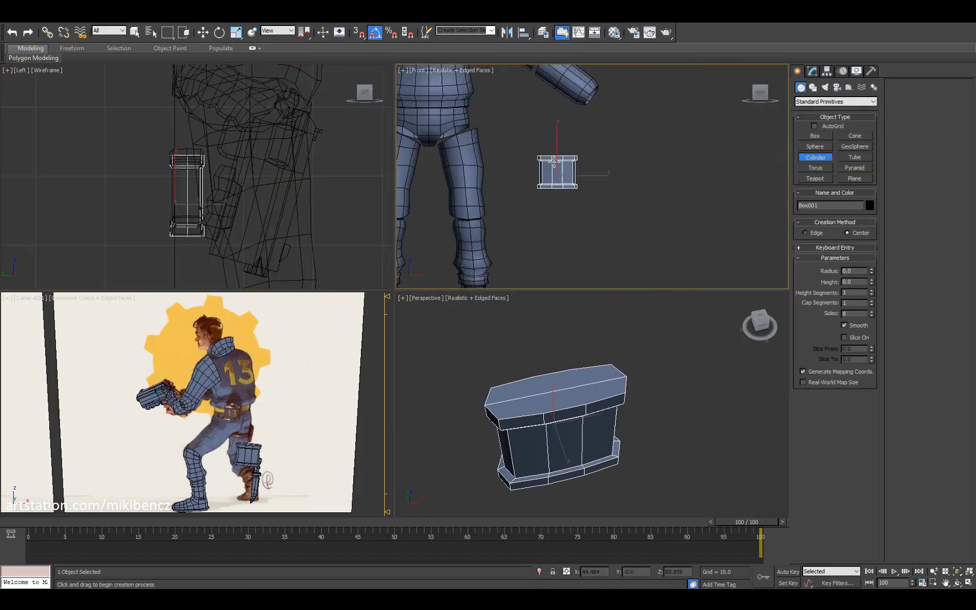
Step: Create an eight-sided cylinder above the flask as its neck
{"action": "scroll", "coordinate": [554, 162], "scroll_direction": "up", "scroll_amount": 5}
{"action": "key", "text": "e"}
{"action": "key", "text": "w"}
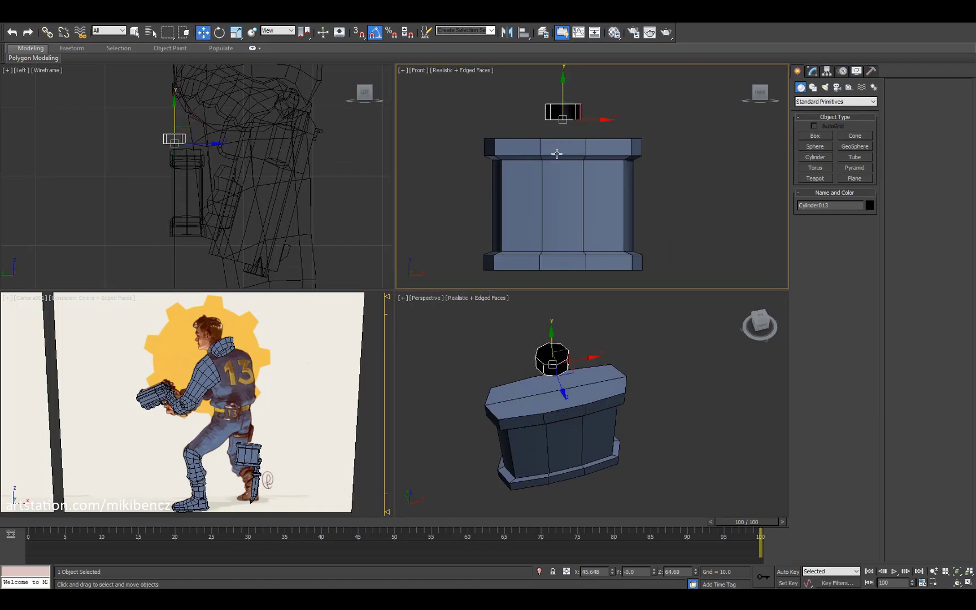
Step: Attach the cylinder to the flask and move that element down onto the centre of the flask's top
{"action": "left_click", "coordinate": [812, 71]}
{"action": "key", "text": "4"}
{"action": "middle_click_drag", "start_coordinate": [564, 424], "coordinate": [542, 418], "text": "alt"}
{"action": "scroll", "coordinate": [564, 396], "scroll_direction": "up", "scroll_amount": 5}
{"action": "left_click", "coordinate": [565, 395]}
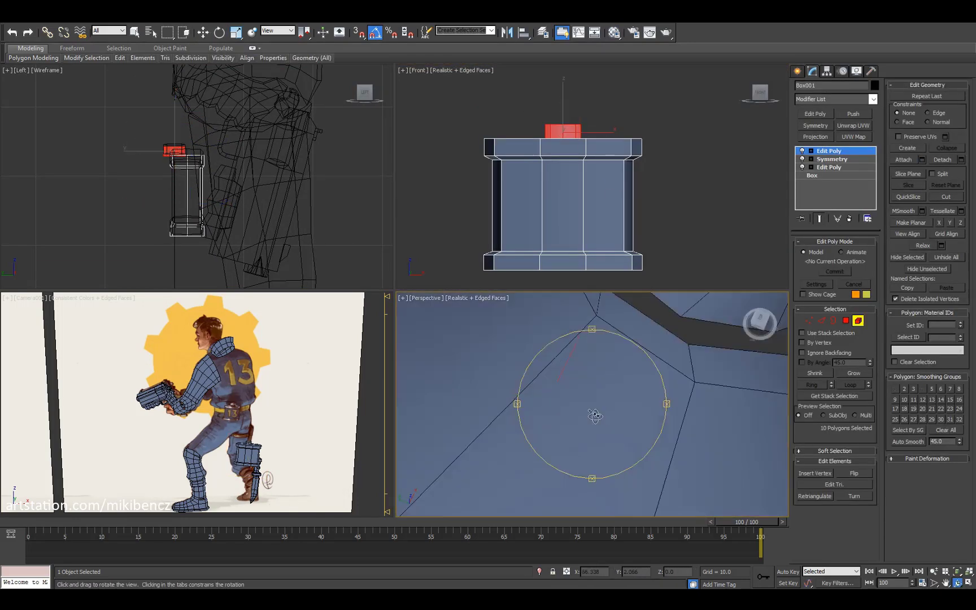
{"action": "scroll", "coordinate": [534, 423], "scroll_direction": "down", "scroll_amount": 5}
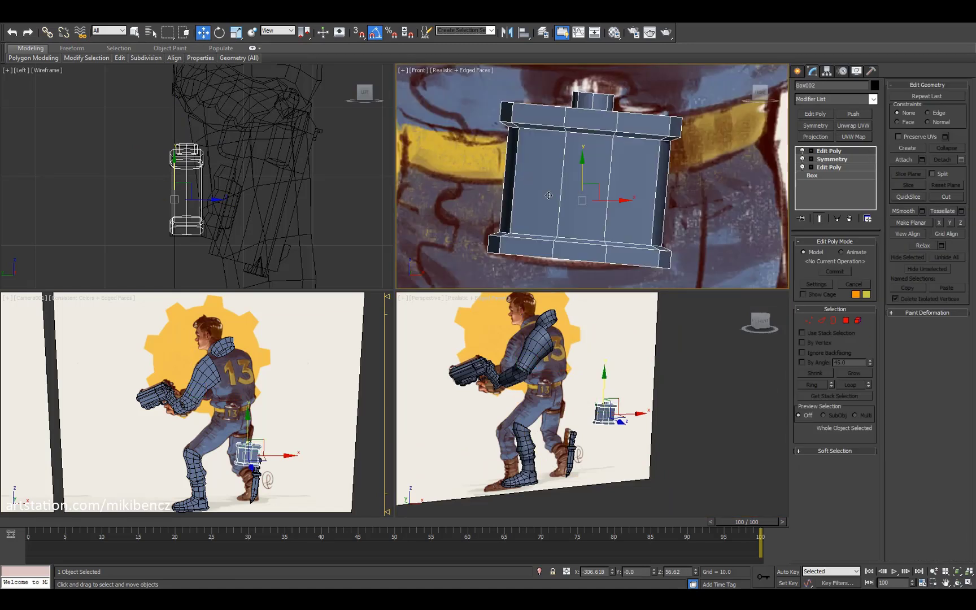
{"action": "scroll", "coordinate": [548, 196], "scroll_direction": "down", "scroll_amount": 5}
{"action": "scroll", "coordinate": [604, 412], "scroll_direction": "up", "scroll_amount": 8}
{"action": "middle_click_drag", "start_coordinate": [593, 429], "coordinate": [610, 395], "text": "alt"}
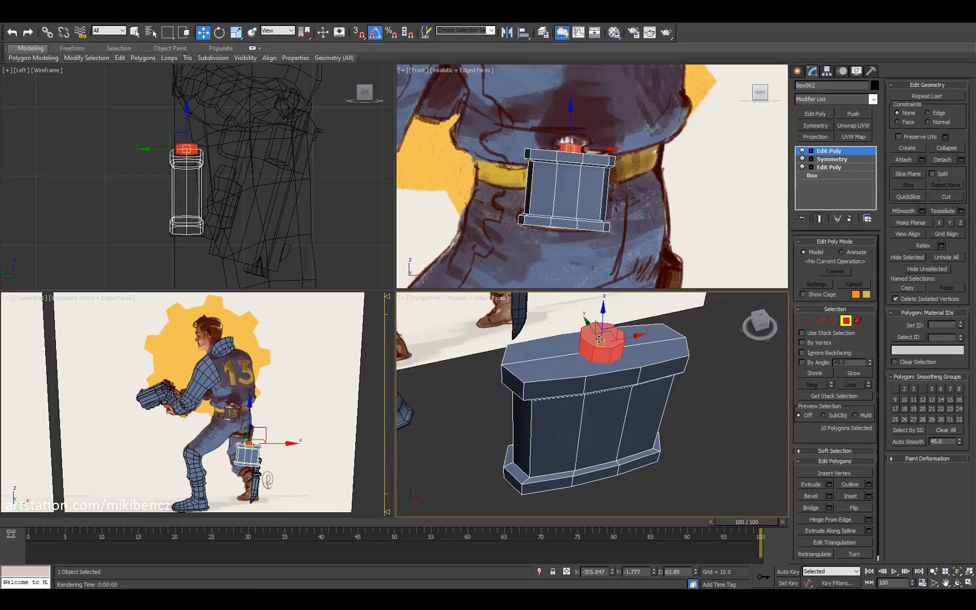
Step: Remove the neck's top face and extrude its open border outward to start the stopper
{"action": "key", "text": "3"}
{"action": "left_click", "coordinate": [612, 350]}
{"action": "left_click", "coordinate": [269, 59]}
{"action": "scroll", "coordinate": [577, 119], "scroll_direction": "up", "scroll_amount": 2}
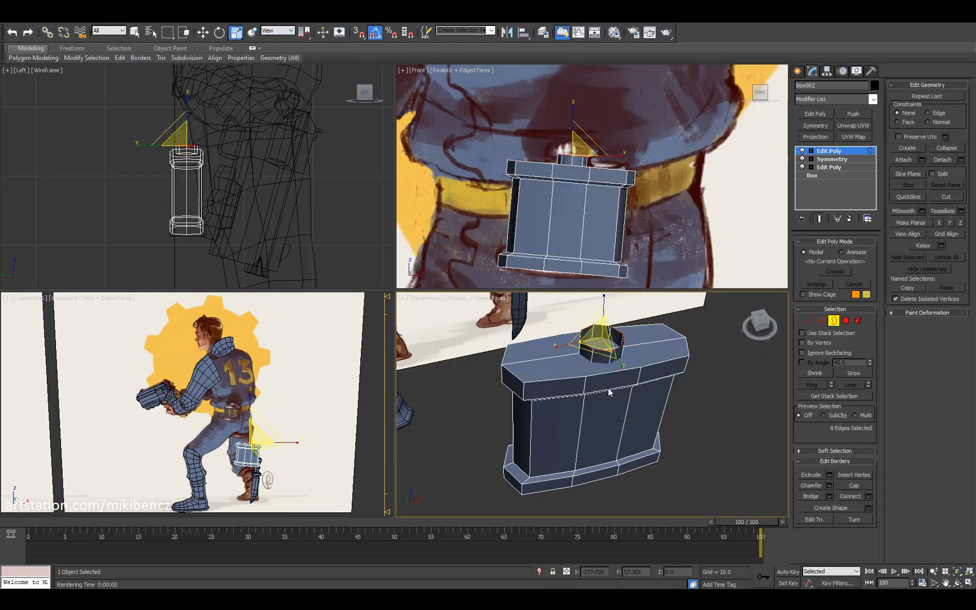
{"action": "key", "text": "w"}
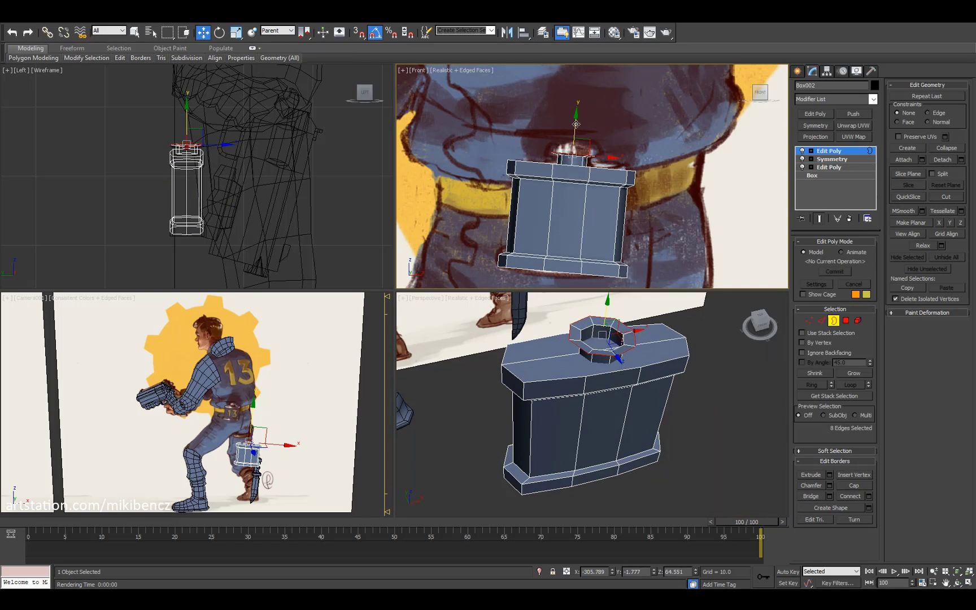
Step: Build the border up into a bevelled stopper and close its top at a single centre vertex
{"action": "key", "text": "r"}
{"action": "left_click", "coordinate": [612, 323]}
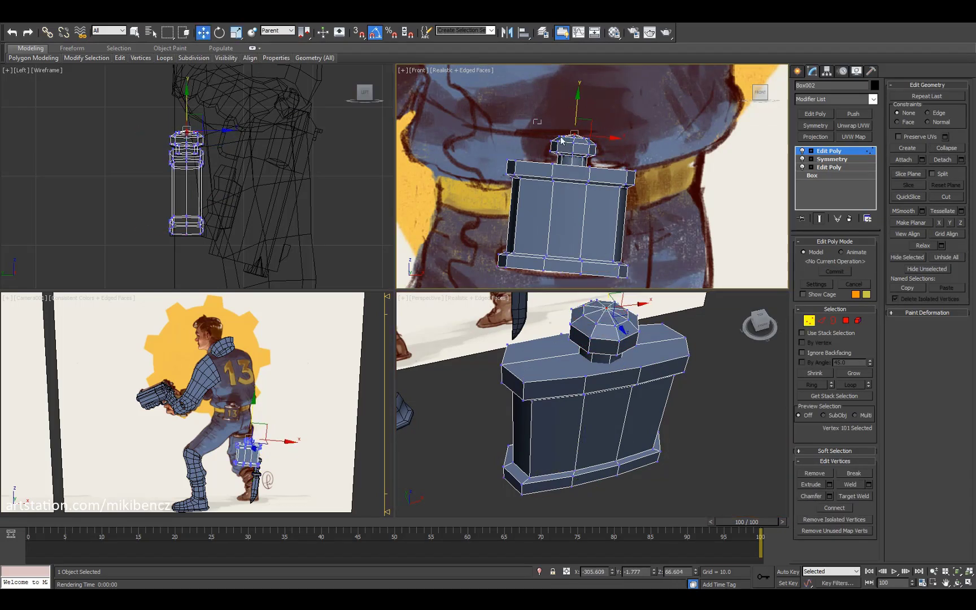
{"action": "scroll", "coordinate": [660, 152], "scroll_direction": "down", "scroll_amount": 3}
{"action": "key", "text": "1"}
{"action": "key", "text": "ctrl+r"}
Step: Add another Edit Poly modifier to the flask, select all its polygons, then deselect it and display the perspective model without edges
{"action": "left_click_drag", "start_coordinate": [542, 395], "coordinate": [492, 396]}
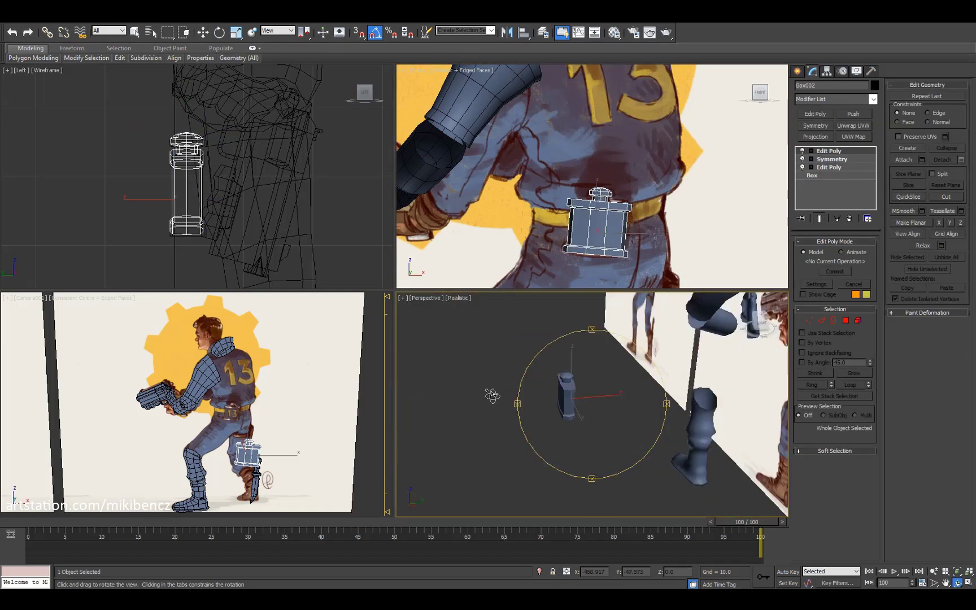
{"action": "left_click", "coordinate": [638, 399]}
{"action": "key", "text": "z"}
{"action": "left_click", "coordinate": [815, 114]}
{"action": "key", "text": "4"}
{"action": "key", "text": "ctrl+a"}
{"action": "left_click_drag", "start_coordinate": [617, 414], "coordinate": [650, 412]}
{"action": "scroll", "coordinate": [562, 425], "scroll_direction": "down", "scroll_amount": 5}
{"action": "key", "text": "w"}
{"action": "left_click", "coordinate": [658, 408]}
{"action": "key", "text": "F4"}
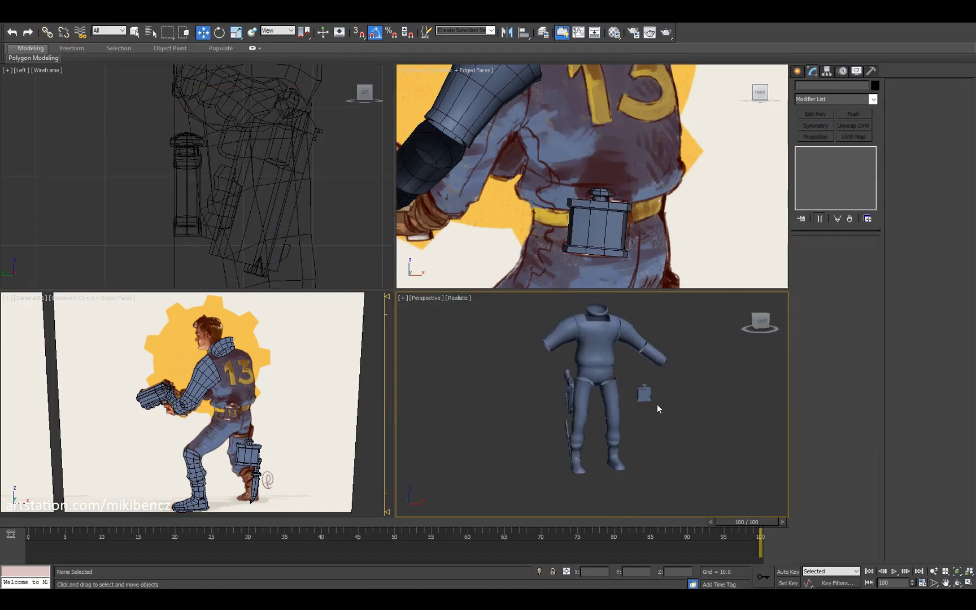
Step: Select the hip flask, show its edges and collapse its modifier stack into an editable poly
{"action": "left_click", "coordinate": [588, 367]}
{"action": "key", "text": "alt+w"}
{"action": "mouse_move", "coordinate": [587, 367]}
{"action": "middle_mouse_down", "text": "alt"}
{"action": "mouse_move", "coordinate": [499, 208]}
{"action": "mouse_move", "coordinate": [570, 316]}
{"action": "mouse_move", "coordinate": [591, 379]}
{"action": "middle_mouse_up", "text": "alt"}
{"action": "key", "text": "alt+w"}
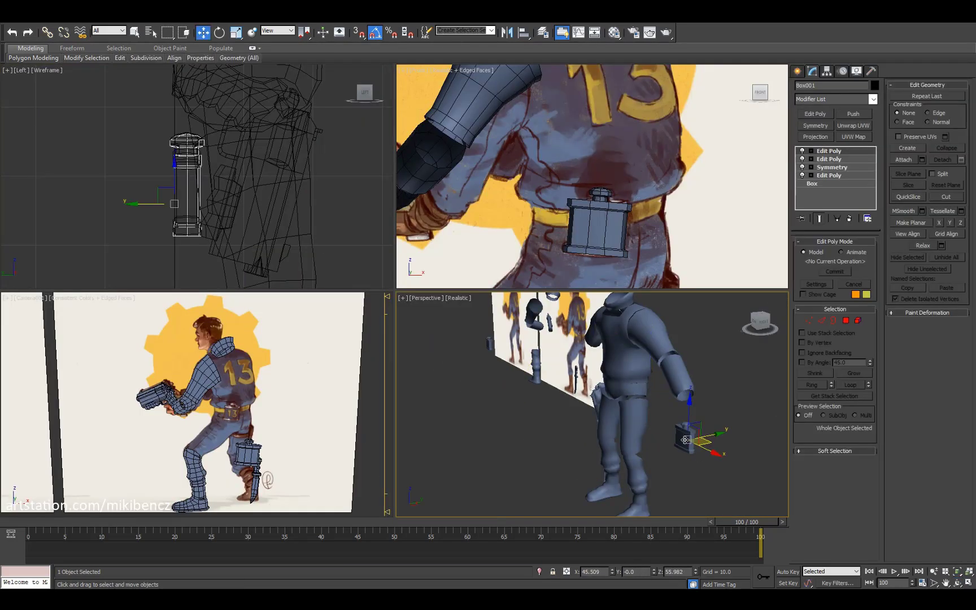
{"action": "key", "text": "alt+w"}
{"action": "key", "text": "z"}
{"action": "key", "text": "F4"}
{"action": "middle_click_drag", "start_coordinate": [685, 439], "coordinate": [511, 348], "text": "alt"}
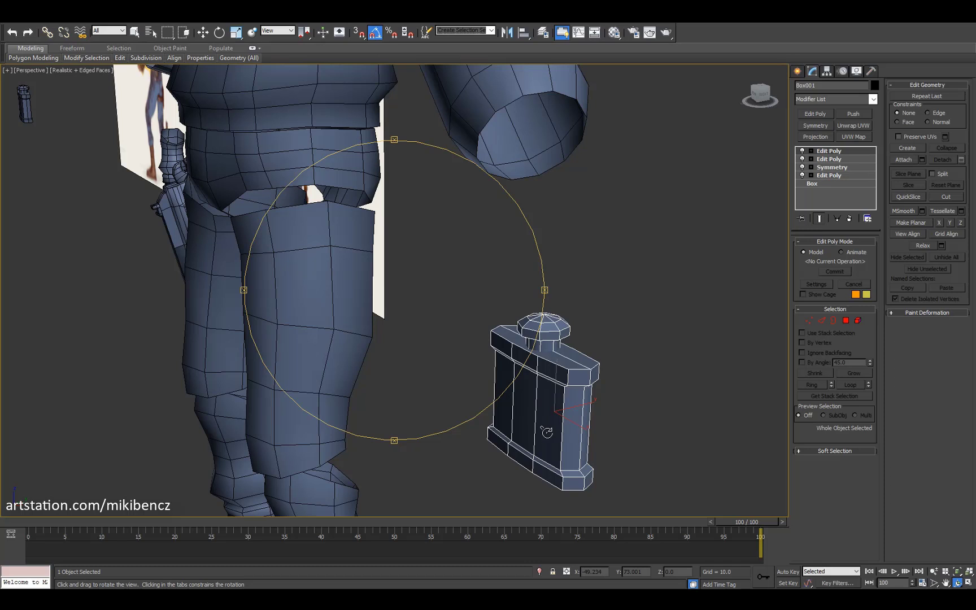
{"action": "left_click_drag", "start_coordinate": [731, 233], "coordinate": [734, 215]}
{"action": "right_click", "coordinate": [830, 151]}
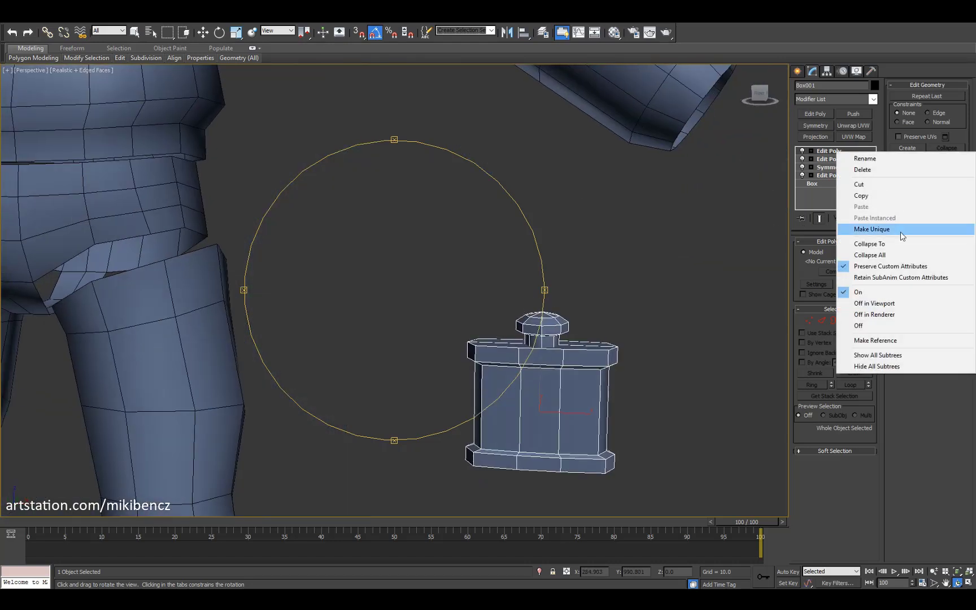
{"action": "left_click", "coordinate": [898, 226]}
Step: Cut edges across the flask's top and bottom faces to join the ends of its vertical edge loops
{"action": "key", "text": "5"}
{"action": "key", "text": "w"}
{"action": "key", "text": "z"}
{"action": "key", "text": "ctrl+r"}
{"action": "left_click_drag", "start_coordinate": [503, 302], "coordinate": [479, 305]}
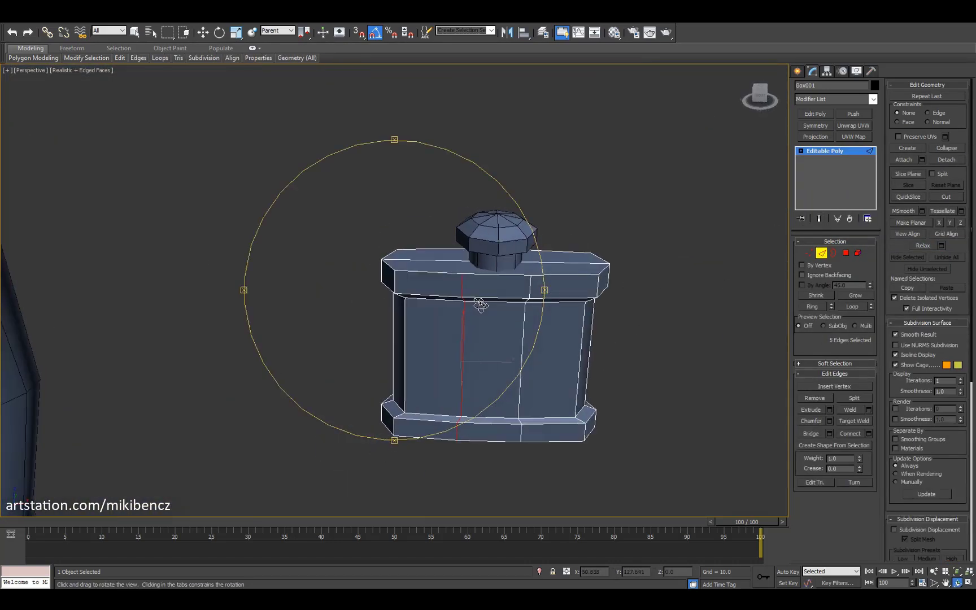
{"action": "key", "text": "alt+Tab"}
{"action": "key", "text": "alt+Tab"}
{"action": "left_click_drag", "start_coordinate": [577, 300], "coordinate": [447, 281]}
{"action": "key", "text": "1"}
{"action": "key", "text": "alt+c"}
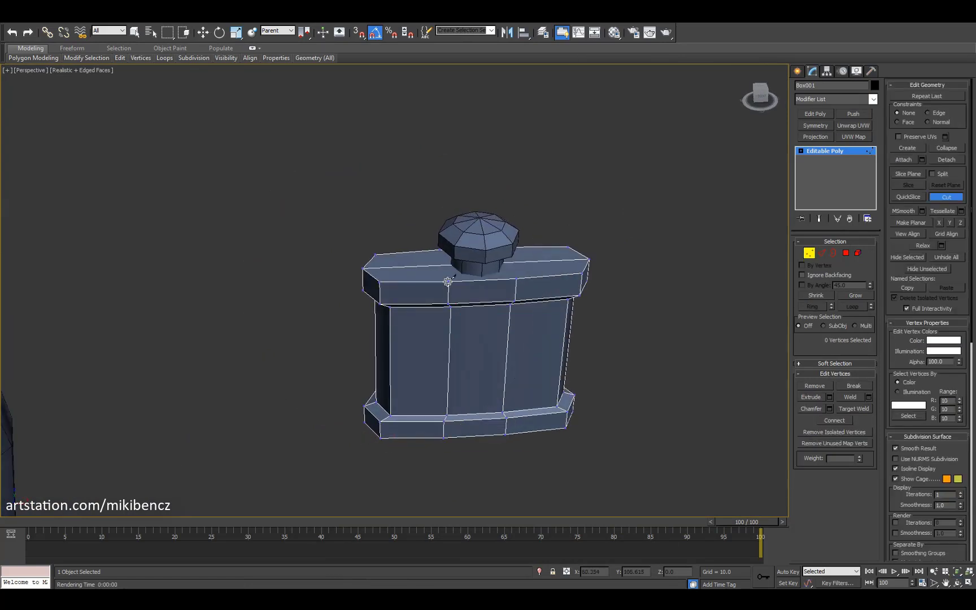
{"action": "middle_click_drag", "start_coordinate": [517, 278], "coordinate": [516, 274], "text": "alt"}
{"action": "right_click", "coordinate": [483, 320]}
{"action": "middle_click_drag", "start_coordinate": [484, 320], "coordinate": [449, 378], "text": "alt"}
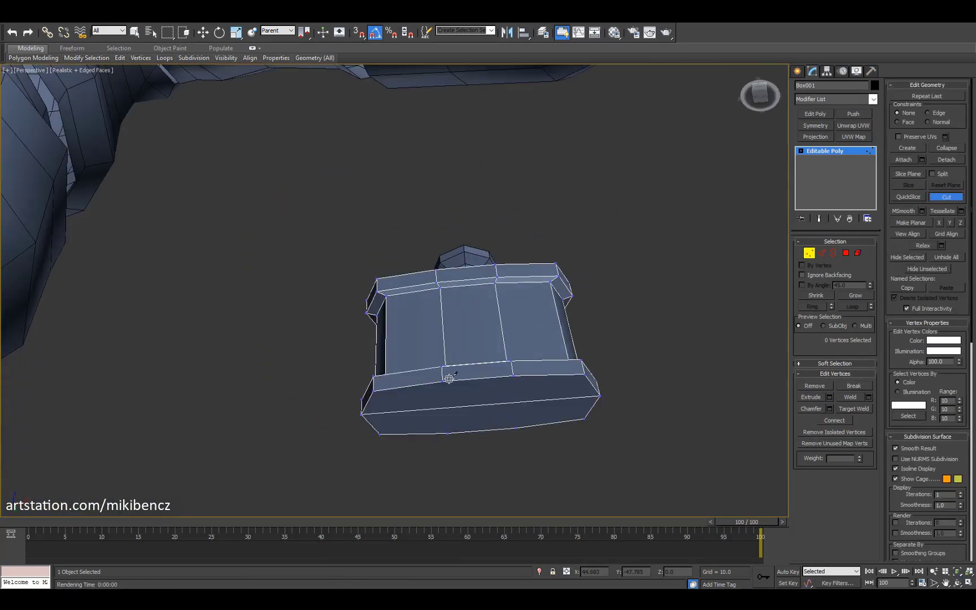
Step: Add a central vertical edge loop around the flask and spread the two neighbouring loops outward
{"action": "key", "text": "2"}
{"action": "left_click", "coordinate": [488, 299]}
{"action": "key", "text": "alt+r"}
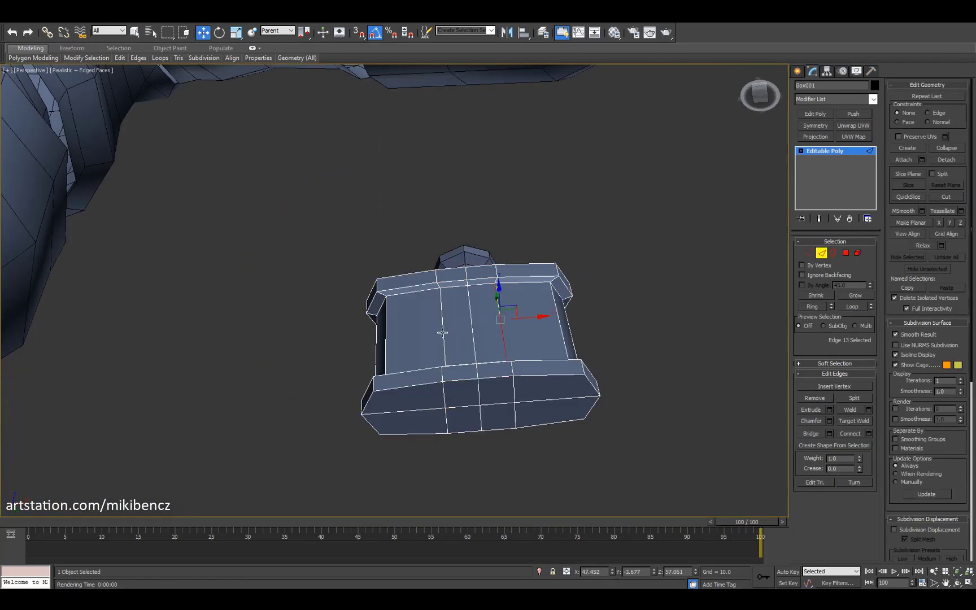
Step: Curve the flask with a Bend modifier along the X axis and collapse it into the editable poly
{"action": "left_click", "coordinate": [872, 99]}
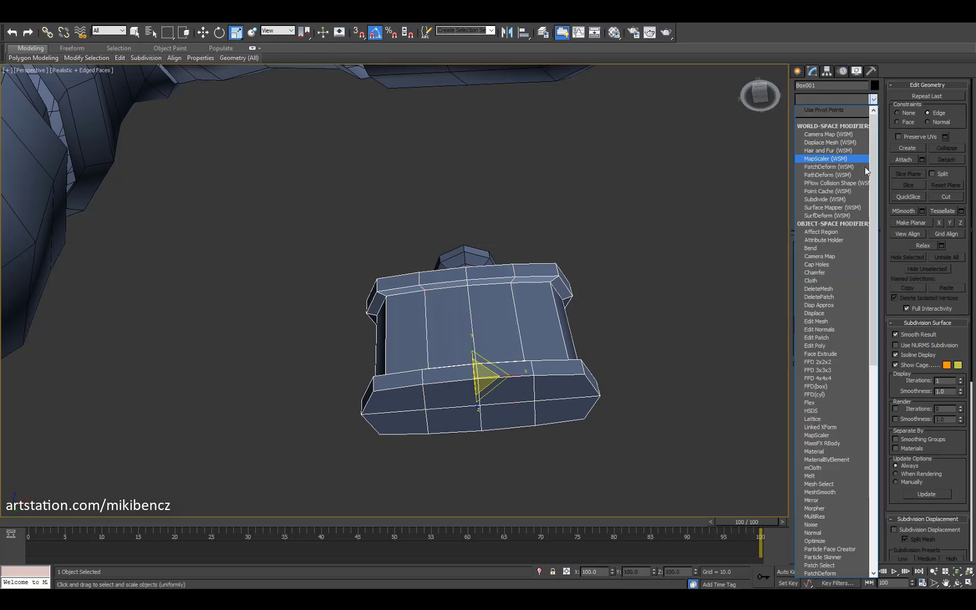
{"action": "left_click", "coordinate": [830, 159]}
{"action": "left_click", "coordinate": [813, 299]}
{"action": "middle_click_drag", "start_coordinate": [565, 361], "coordinate": [430, 373], "text": "alt"}
{"action": "key", "text": "F4"}
{"action": "key", "text": "F4"}
{"action": "right_click", "coordinate": [823, 151]}
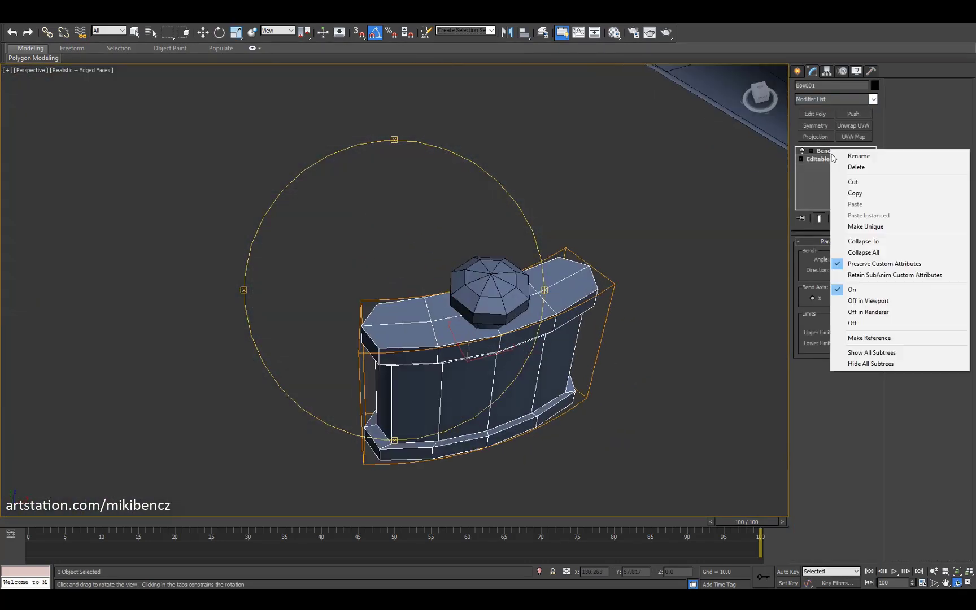
{"action": "left_click", "coordinate": [827, 168]}
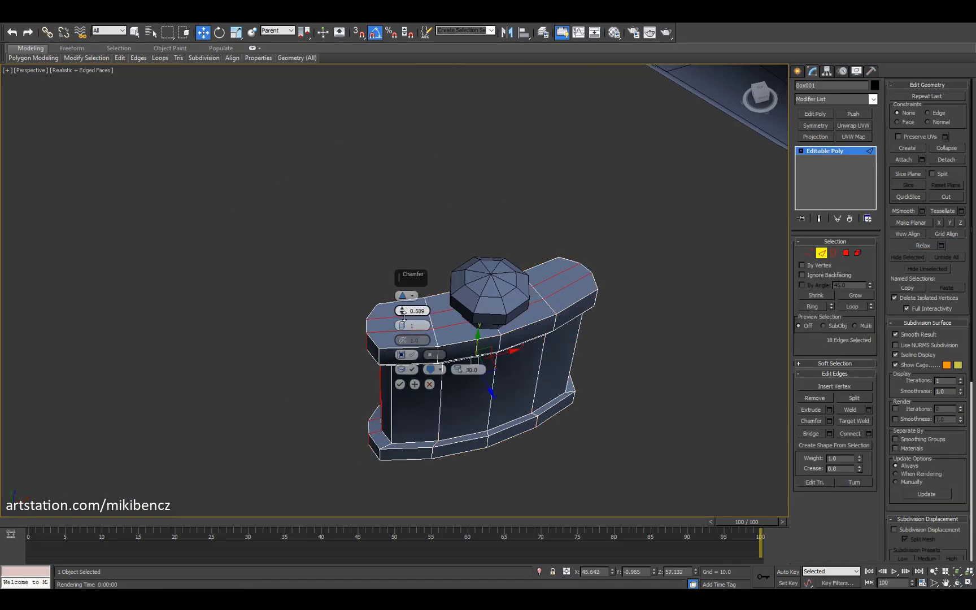
Step: Chamfer the edges running lengthwise around the middle of the flask's top, narrow sides and bottom
{"action": "key", "text": "ctrl+r"}
{"action": "scroll", "coordinate": [476, 236], "scroll_direction": "down", "scroll_amount": 5}
{"action": "left_click_drag", "start_coordinate": [475, 235], "coordinate": [484, 423]}
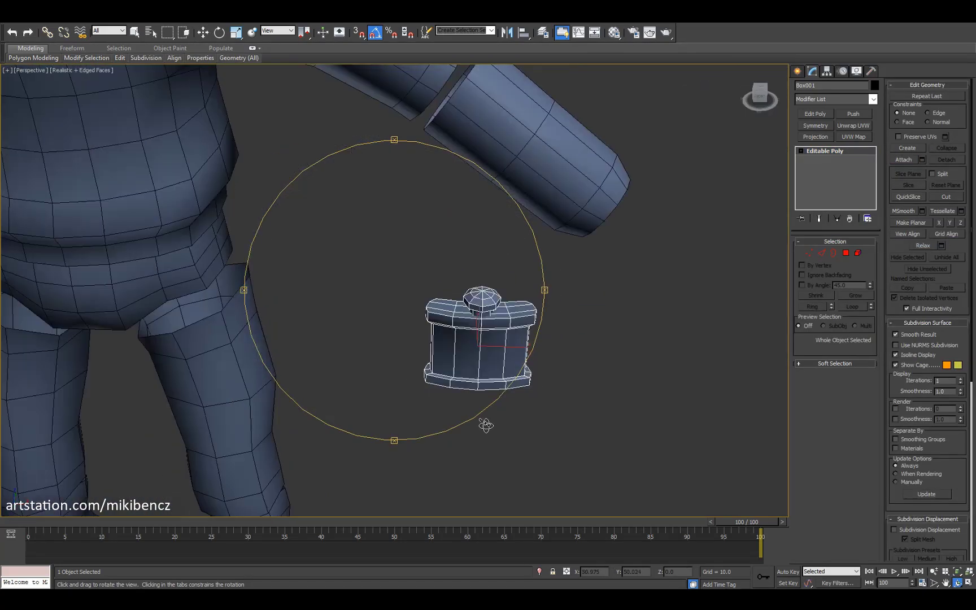
Step: Delete one half of the flask and clean up the remaining half by target-welding its extra vertices
{"action": "scroll", "coordinate": [484, 423], "scroll_direction": "up", "scroll_amount": 5}
{"action": "key", "text": "alt+w"}
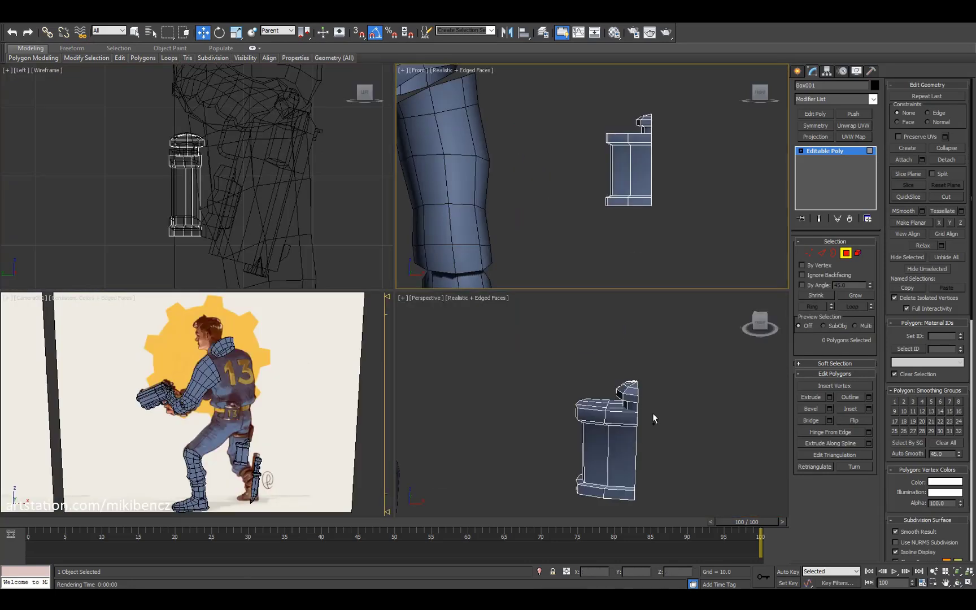
{"action": "right_click", "coordinate": [554, 284]}
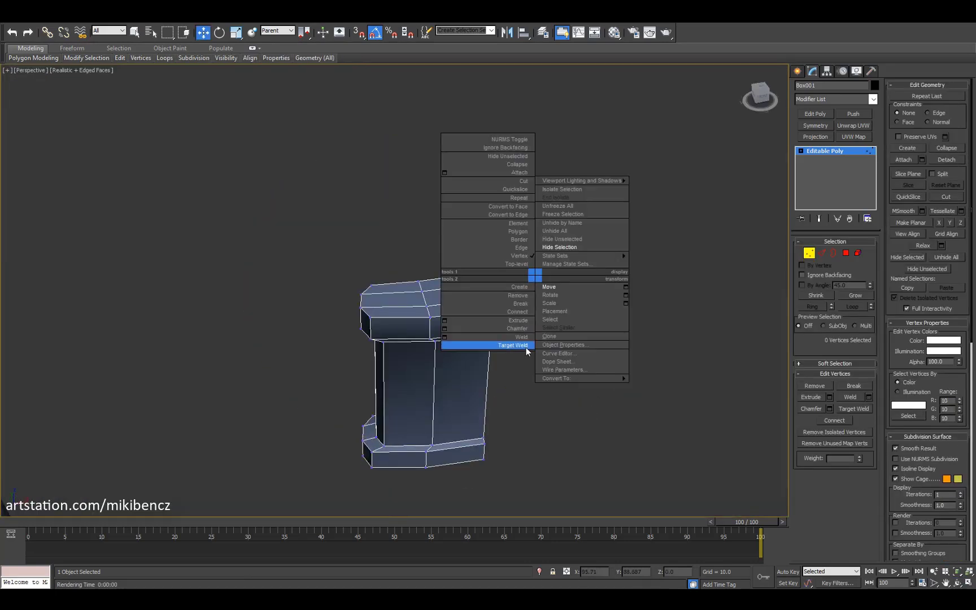
{"action": "left_click", "coordinate": [526, 347]}
{"action": "middle_click_drag", "start_coordinate": [419, 281], "coordinate": [437, 342], "text": "alt"}
Step: Mirror the half flask with a flipped X-axis Symmetry modifier, snapping its mirror plane to the open centre edge
{"action": "key", "text": "ctrl+r"}
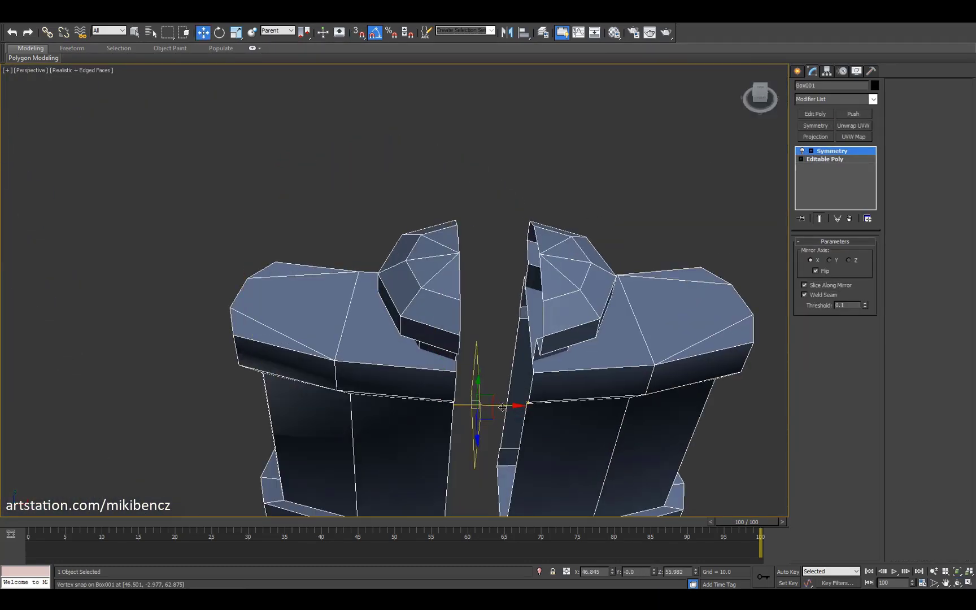
{"action": "left_click_drag", "start_coordinate": [502, 407], "coordinate": [473, 405]}
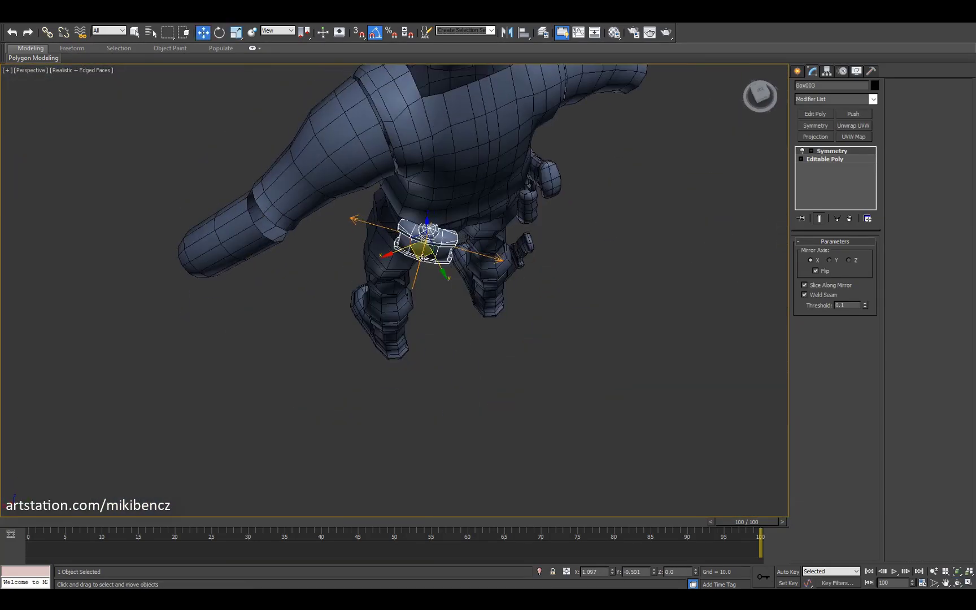
Step: Rotate the flask copy to sit against the standing figure's hip, on the side opposite the pistol
{"action": "key", "text": "e"}
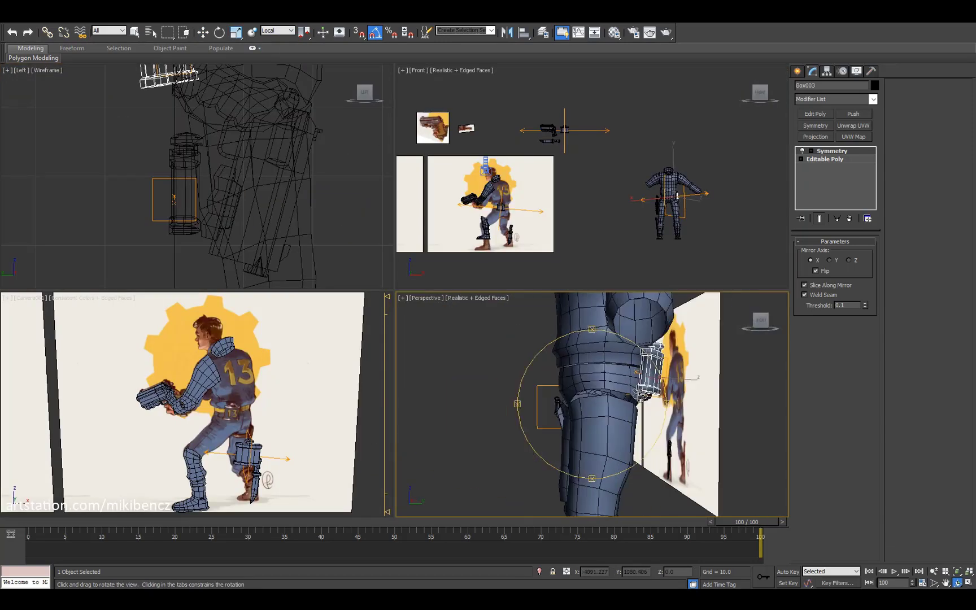
{"action": "left_click_drag", "start_coordinate": [587, 395], "coordinate": [647, 414]}
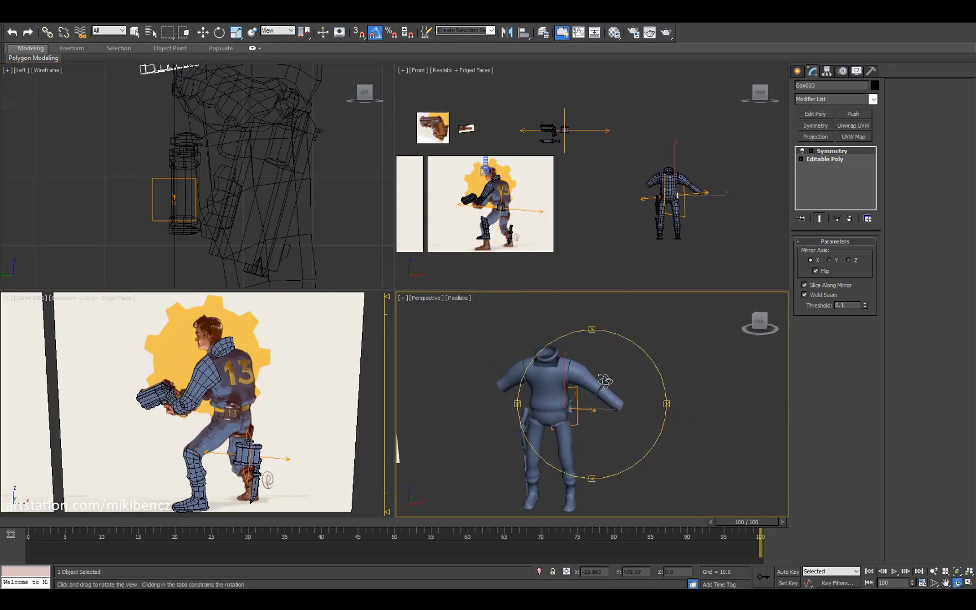
{"action": "middle_click_drag", "start_coordinate": [477, 394], "coordinate": [584, 393]}
{"action": "scroll", "coordinate": [677, 168], "scroll_direction": "up", "scroll_amount": 2}
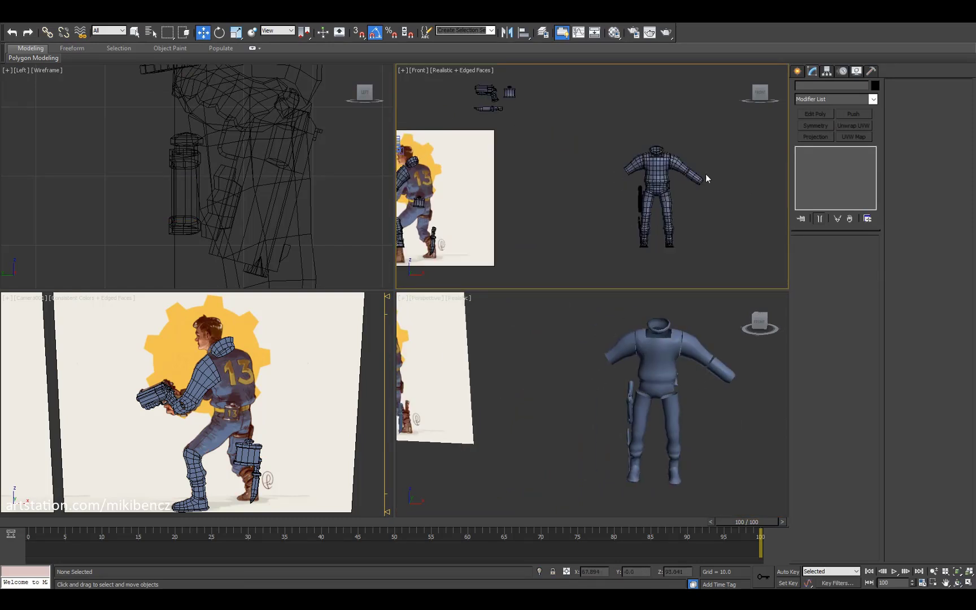
Step: Mirror a copy of the standing figure's forearm onto the opposite arm
{"action": "scroll", "coordinate": [705, 178], "scroll_direction": "up", "scroll_amount": 5}
{"action": "left_click", "coordinate": [644, 201]}
{"action": "left_click", "coordinate": [506, 32]}
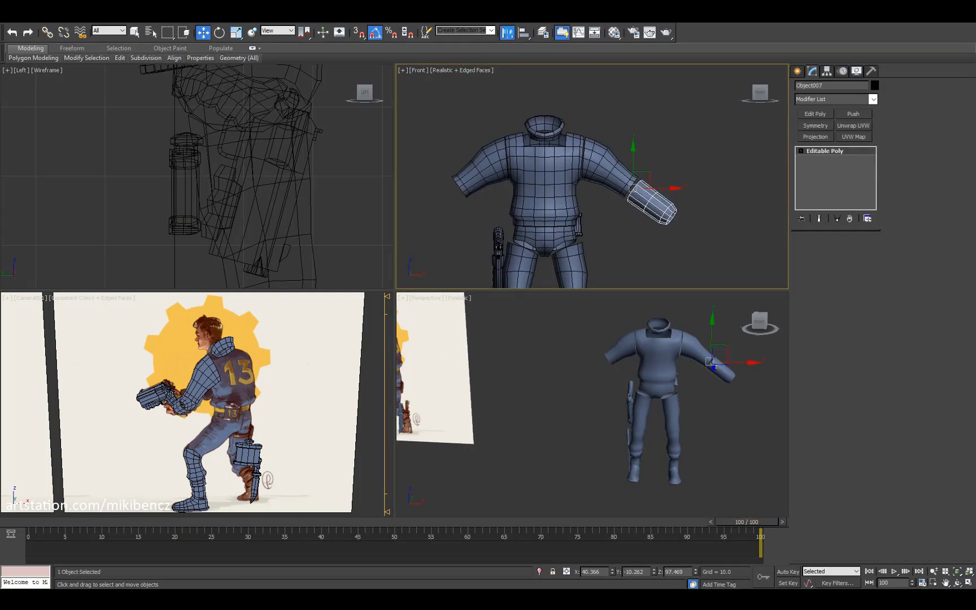
{"action": "key", "text": "Return"}
{"action": "left_click", "coordinate": [489, 206]}
{"action": "scroll", "coordinate": [588, 195], "scroll_direction": "down", "scroll_amount": 4}
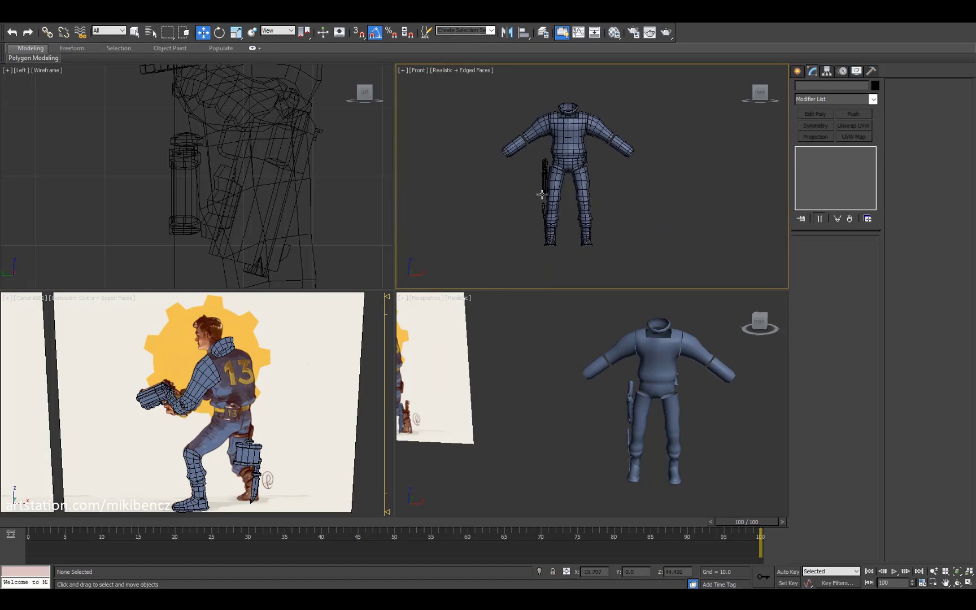
Step: Scale down the posed figure's flask and move it onto the back of the belt in the camera view
{"action": "left_click", "coordinate": [567, 135]}
{"action": "key", "text": "p"}
{"action": "key", "text": "alt+w"}
{"action": "mouse_move", "coordinate": [463, 265]}
{"action": "middle_mouse_down", "text": "alt"}
{"action": "mouse_move", "coordinate": [395, 266]}
{"action": "mouse_move", "coordinate": [469, 266]}
{"action": "mouse_move", "coordinate": [446, 269]}
{"action": "middle_mouse_up", "text": "alt"}
{"action": "key", "text": "F4"}
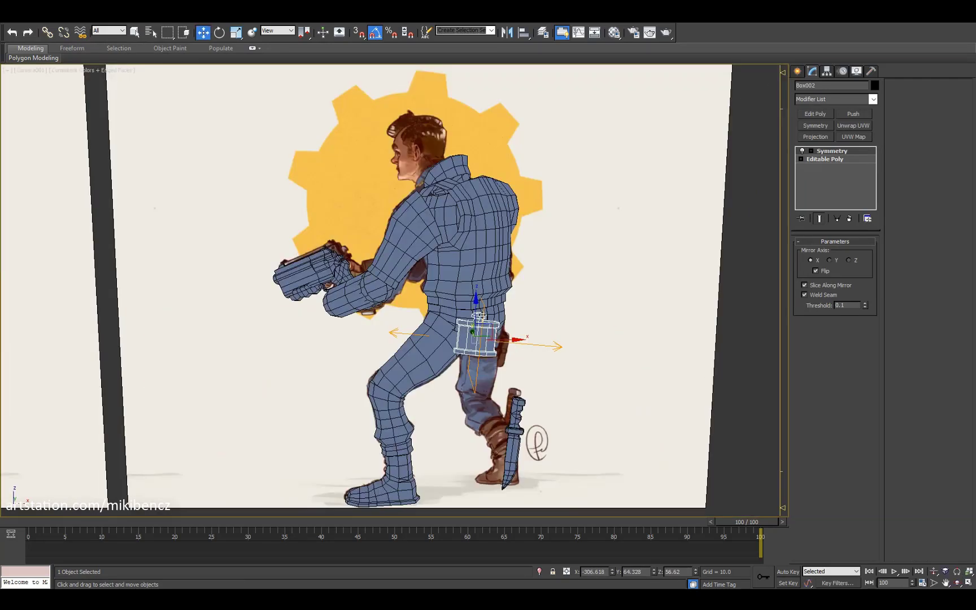
{"action": "right_click", "coordinate": [501, 320]}
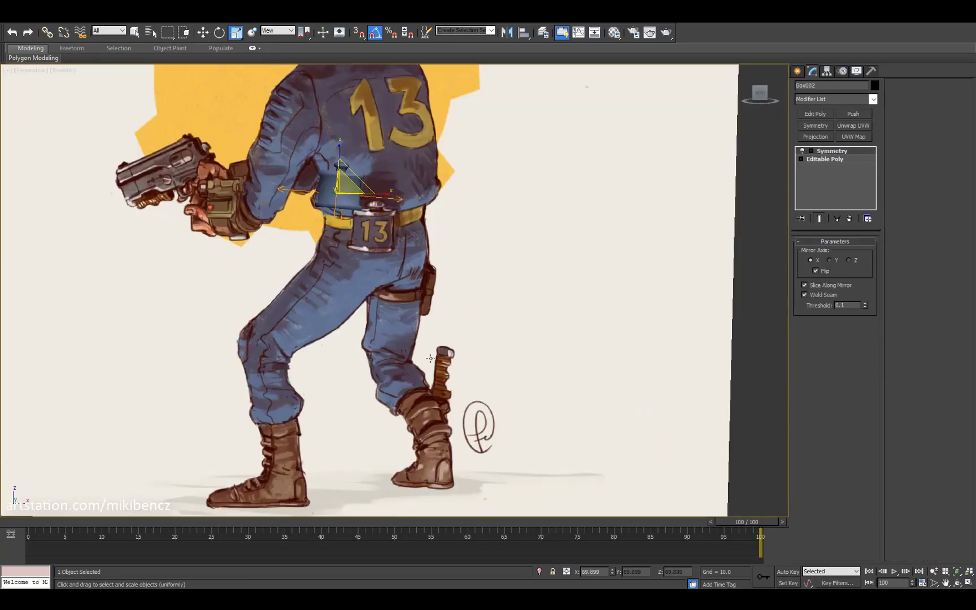
{"action": "key", "text": "alt+w"}
{"action": "key", "text": "r"}
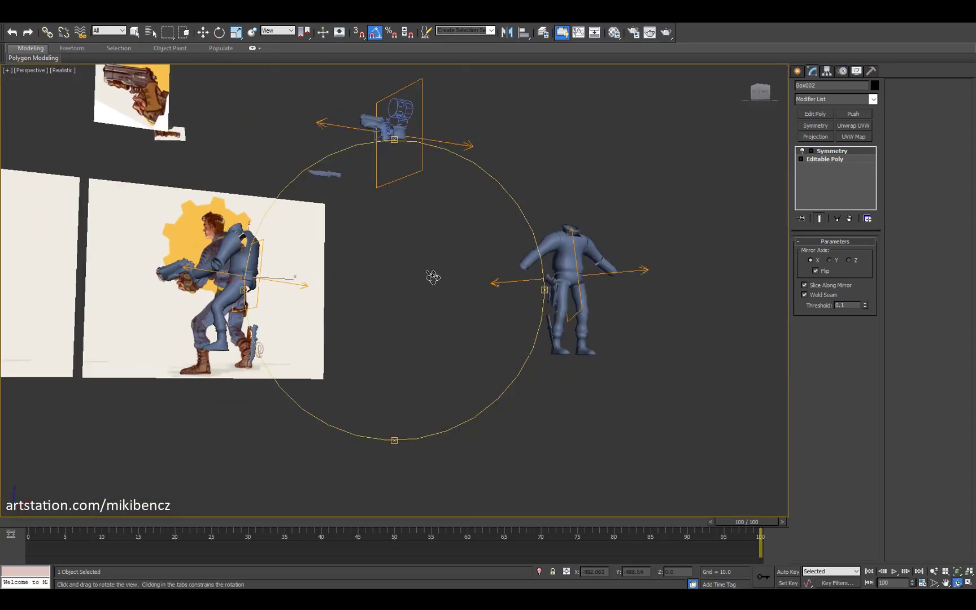
{"action": "key", "text": "w"}
{"action": "left_click", "coordinate": [491, 236]}
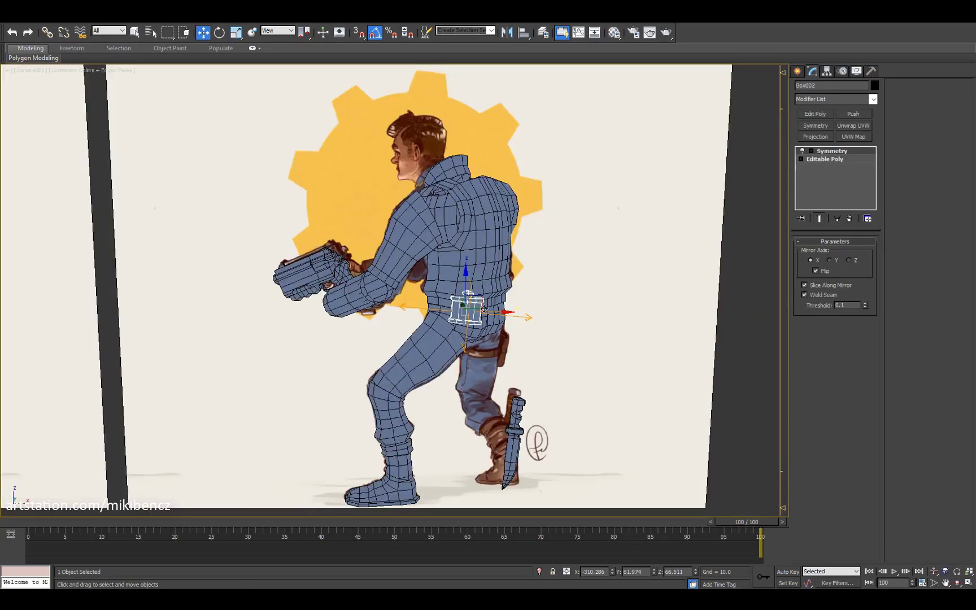
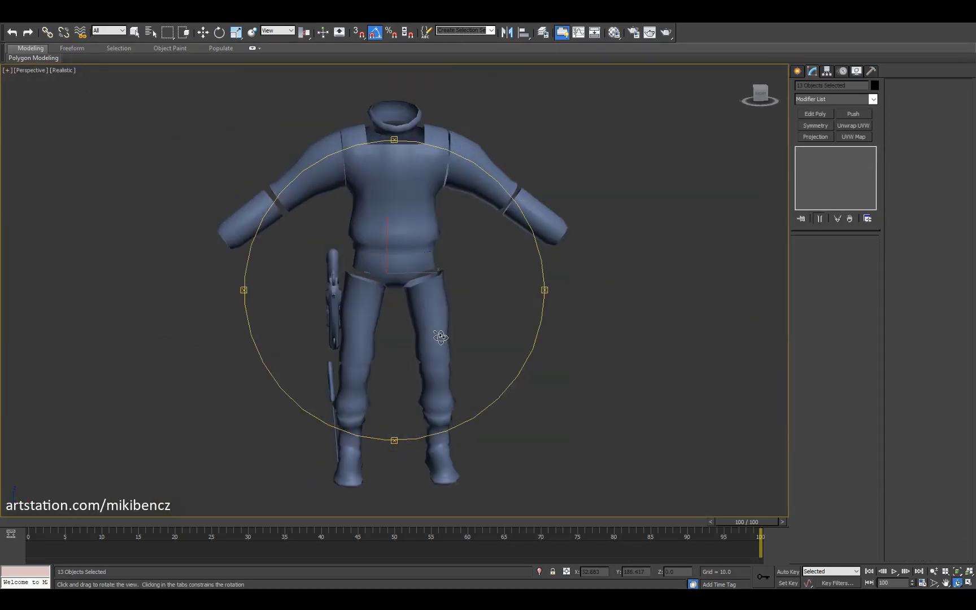
Step: Select the posed pistol and reposition it over the gun held in the painting
{"action": "left_click", "coordinate": [318, 306]}
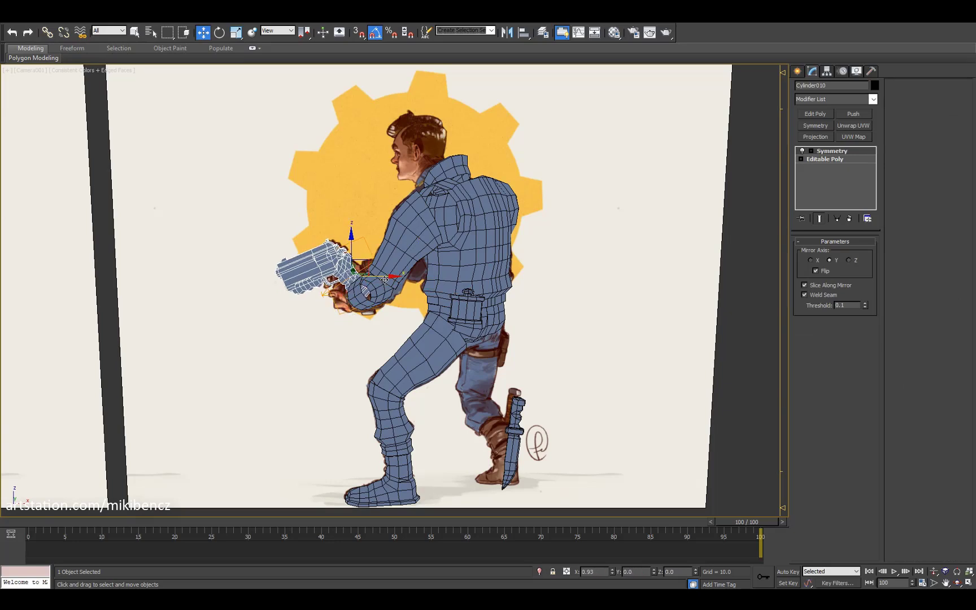
{"action": "key", "text": "p"}
{"action": "middle_click_drag", "start_coordinate": [384, 279], "coordinate": [446, 327], "text": "alt"}
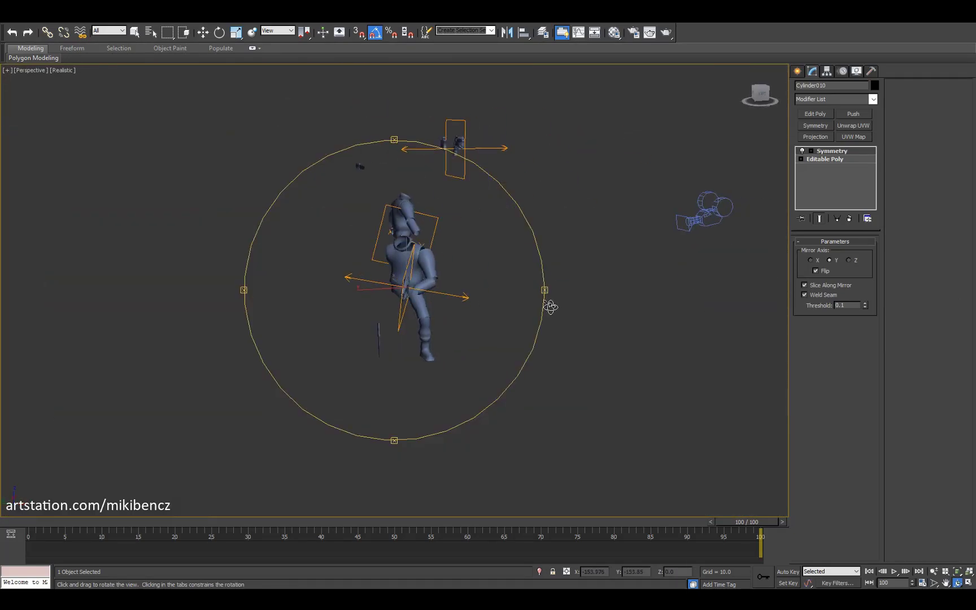
{"action": "middle_click_drag", "start_coordinate": [549, 304], "coordinate": [414, 287], "text": "alt"}
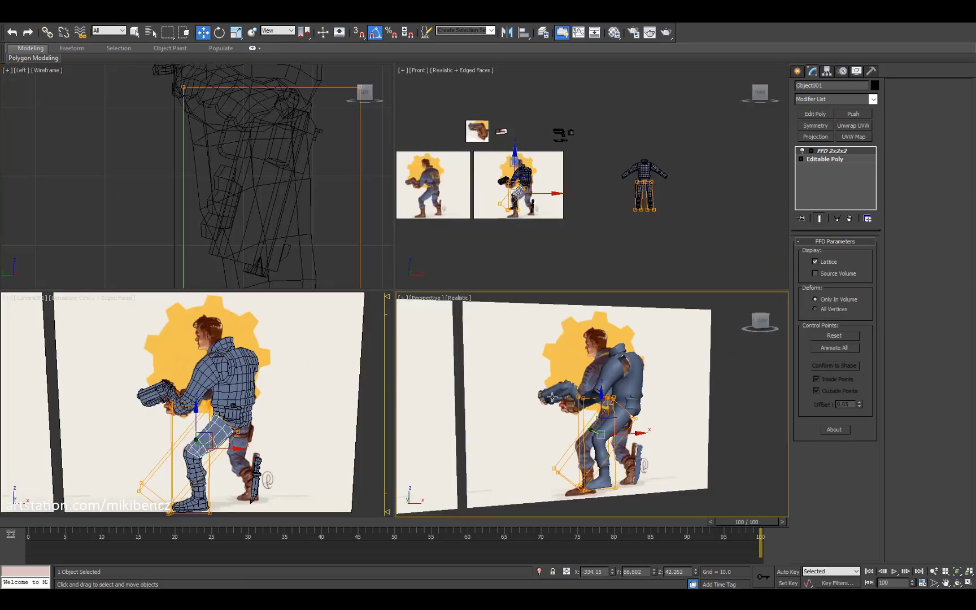
Step: Copy the posed thigh and place the copy over the painted rear leg
{"action": "scroll", "coordinate": [563, 418], "scroll_direction": "up", "scroll_amount": 5}
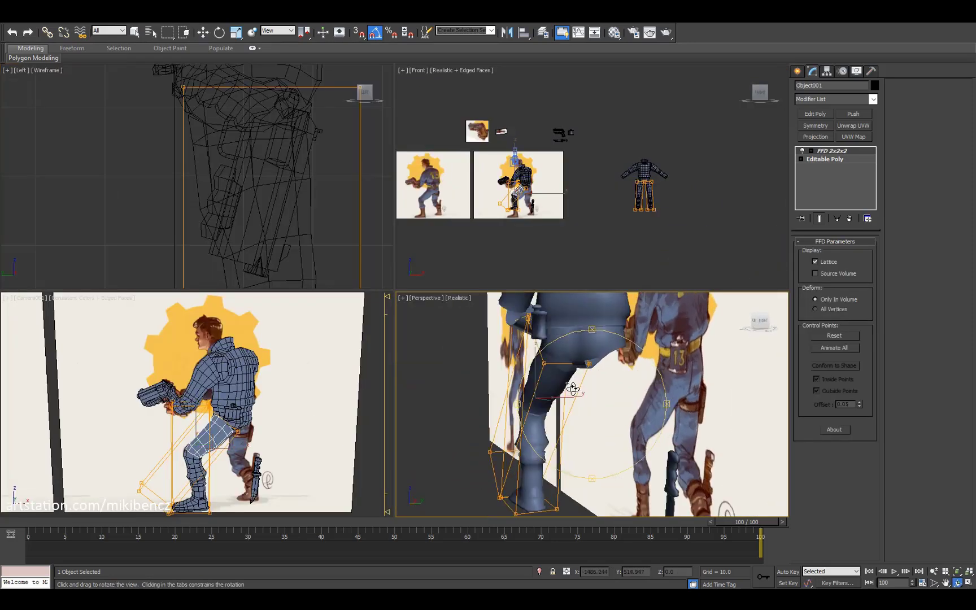
{"action": "middle_click_drag", "start_coordinate": [564, 418], "coordinate": [593, 380], "text": "alt"}
{"action": "key", "text": "w"}
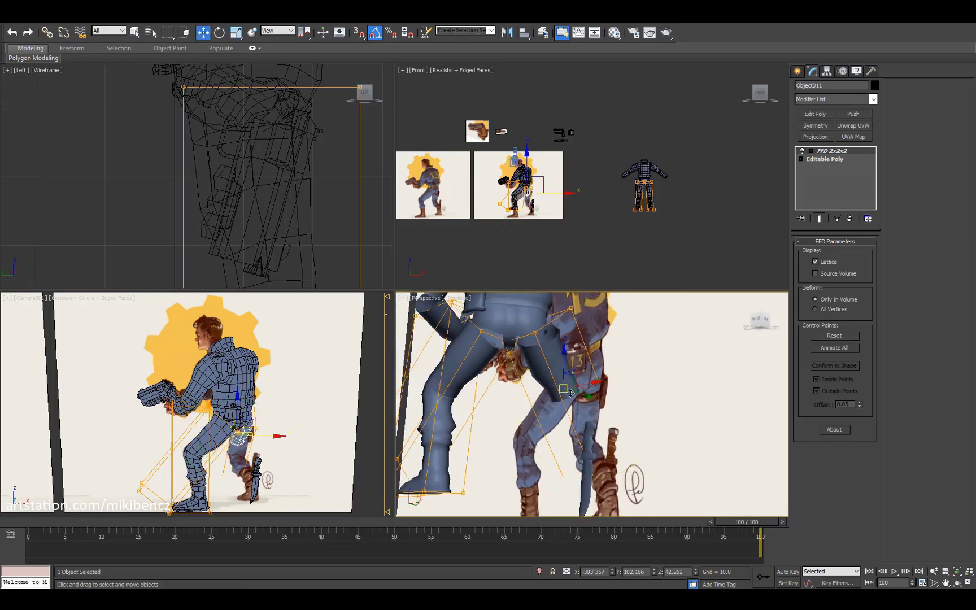
{"action": "scroll", "coordinate": [586, 385], "scroll_direction": "up", "scroll_amount": 3}
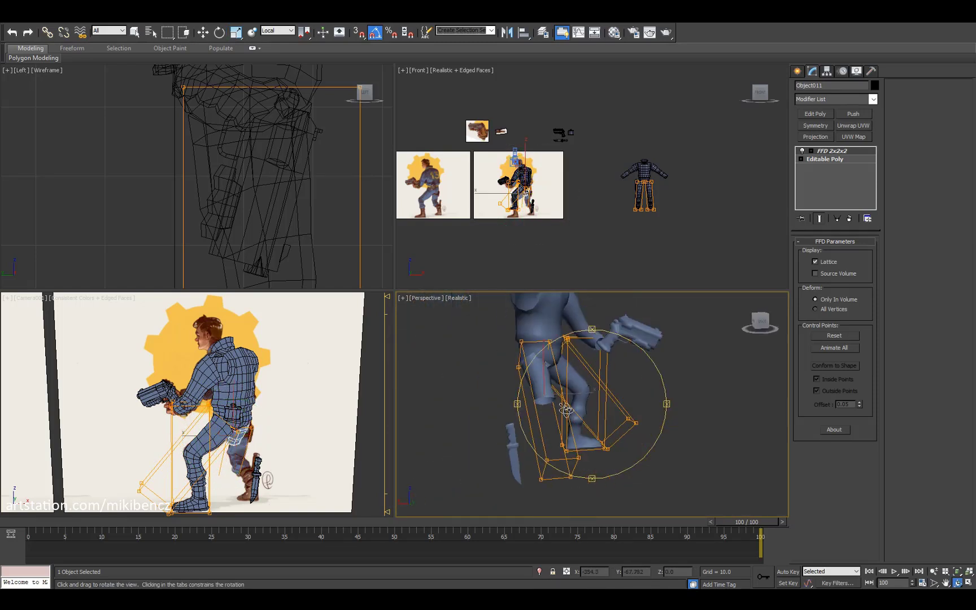
{"action": "middle_click_drag", "start_coordinate": [509, 396], "coordinate": [635, 404], "text": "alt"}
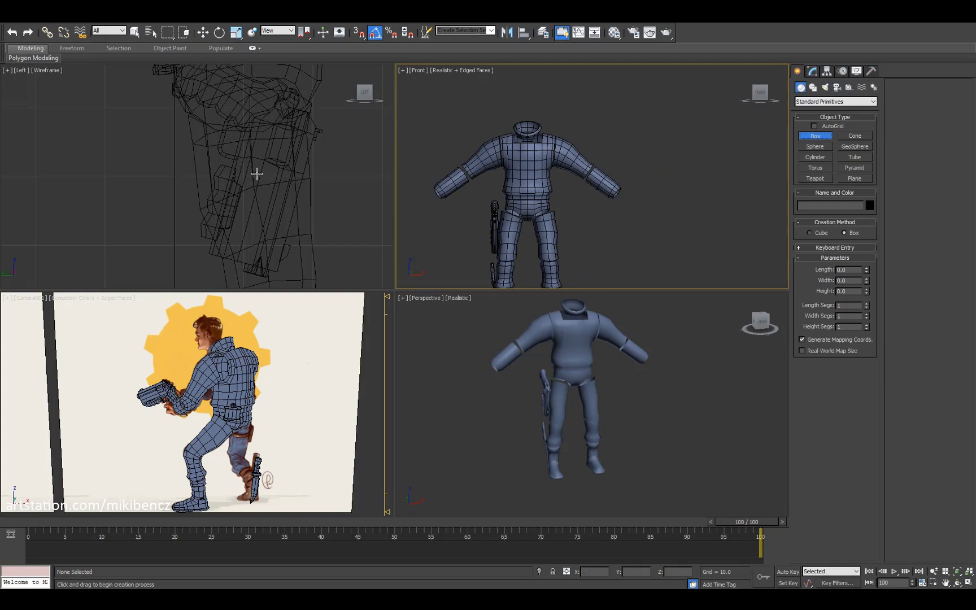
Step: Create a box to block in the hand, move it beside the arm and rotate a copy to the forearm's angle
{"action": "scroll", "coordinate": [257, 174], "scroll_direction": "down", "scroll_amount": 5}
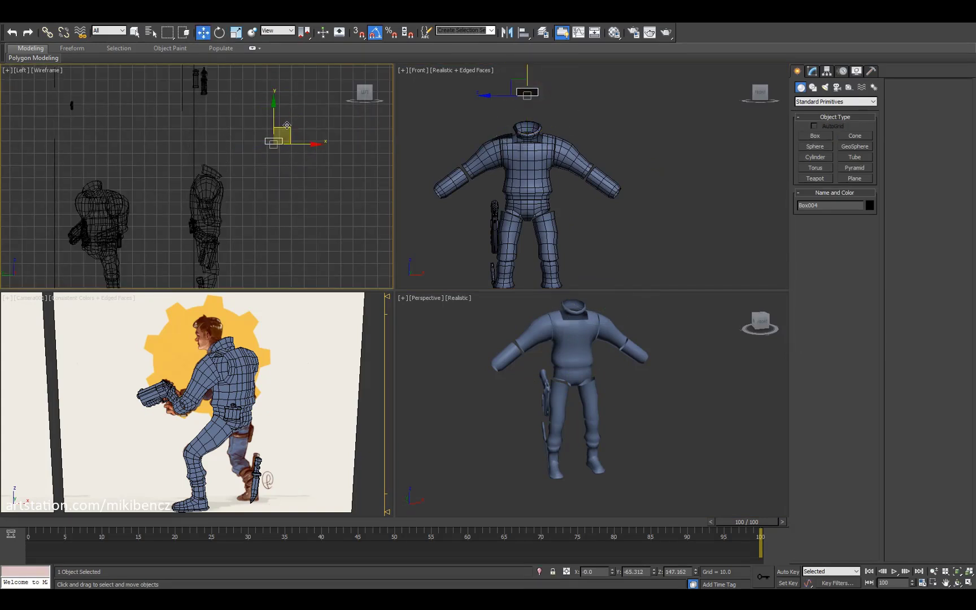
{"action": "left_click_drag", "start_coordinate": [531, 90], "coordinate": [654, 132]}
{"action": "key", "text": "e"}
{"action": "left_click_drag", "start_coordinate": [624, 180], "coordinate": [627, 182]}
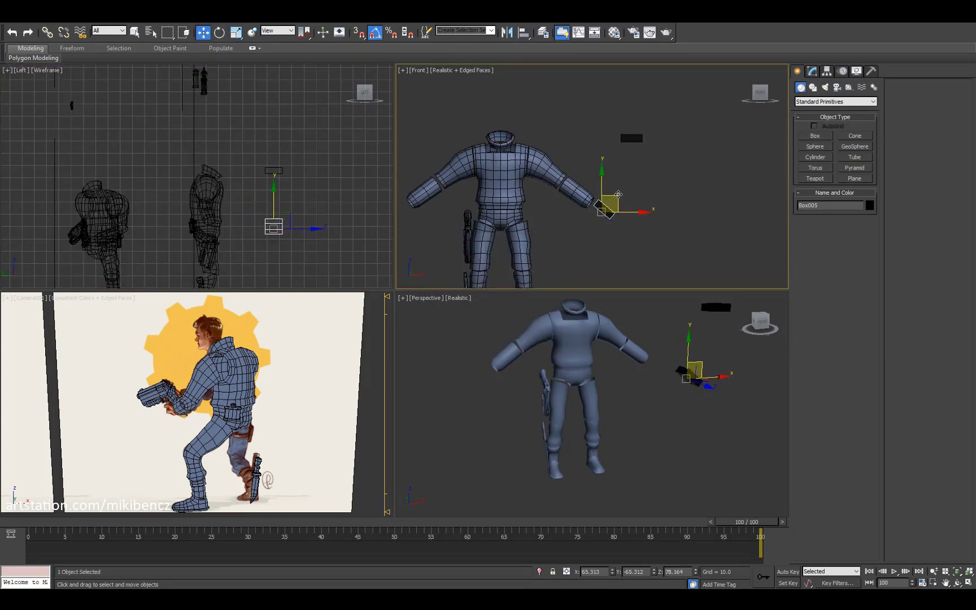
{"action": "key", "text": "alt+w"}
{"action": "scroll", "coordinate": [294, 218], "scroll_direction": "up", "scroll_amount": 3}
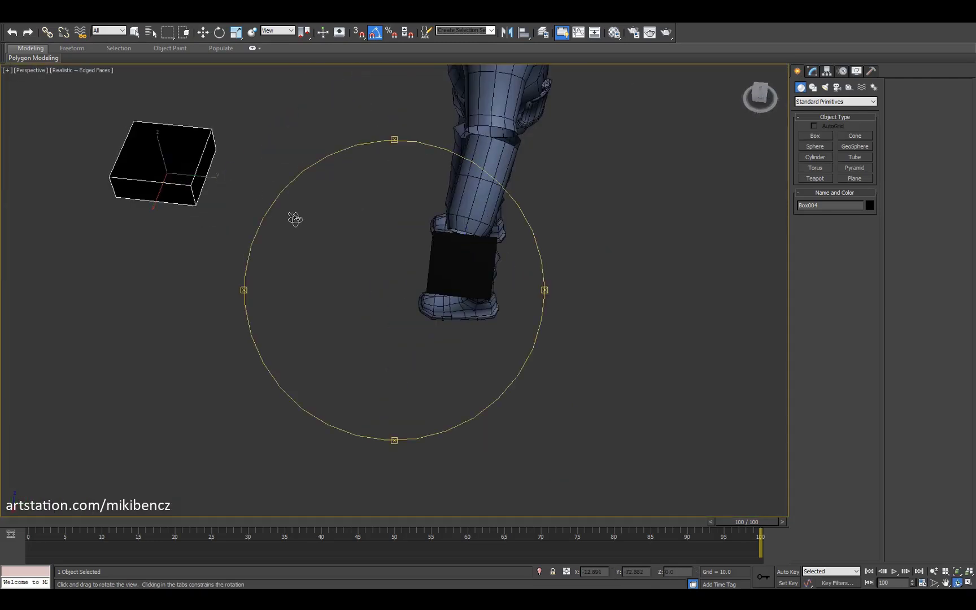
Step: Select both hand boxes and assign them the blue 07 - Default material
{"action": "key", "text": "p"}
{"action": "key", "text": "w"}
{"action": "left_click", "coordinate": [533, 249], "text": "ctrl"}
{"action": "key", "text": "m"}
{"action": "left_click", "coordinate": [194, 218]}
{"action": "middle_click_drag", "start_coordinate": [508, 367], "coordinate": [542, 339], "text": "alt"}
Step: Scale the separate hand box to about 93% and add an Edit Poly modifier to it
{"action": "left_click", "coordinate": [406, 271]}
{"action": "key", "text": "r"}
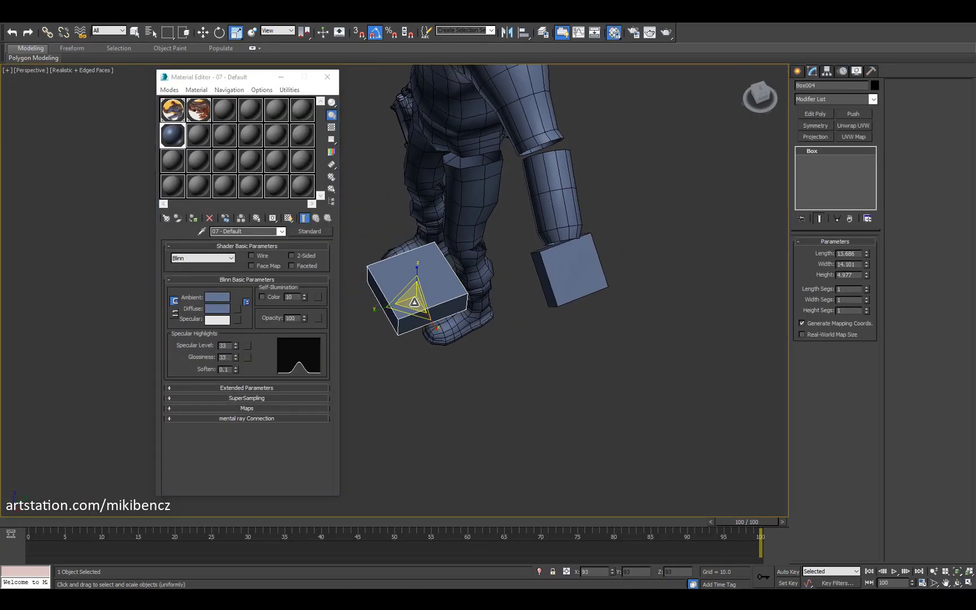
{"action": "left_click", "coordinate": [815, 113]}
{"action": "key", "text": "1"}
{"action": "key", "text": "z"}
{"action": "key", "text": "ctrl+r"}
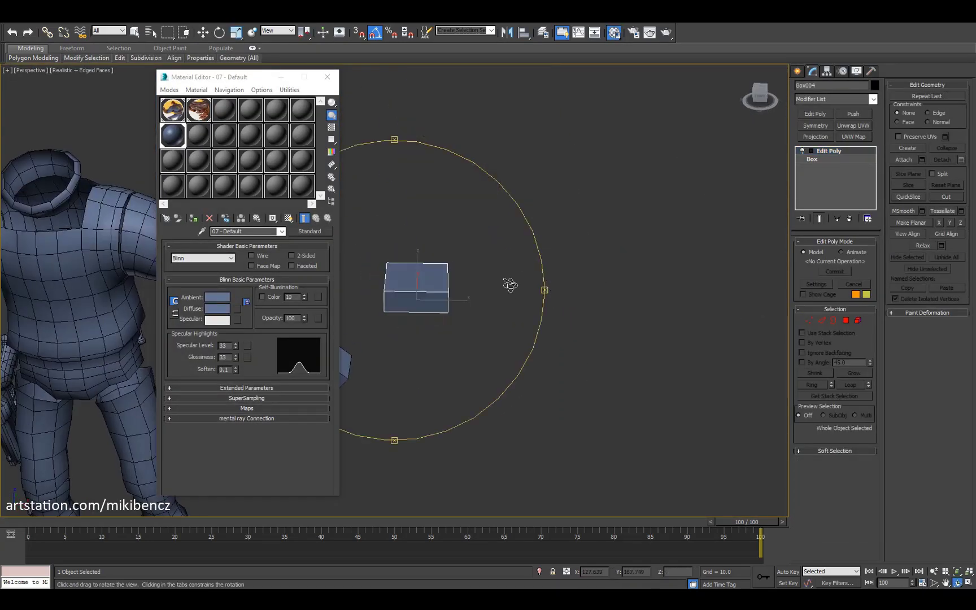
{"action": "left_click_drag", "start_coordinate": [507, 283], "coordinate": [326, 81]}
{"action": "left_click", "coordinate": [327, 79]}
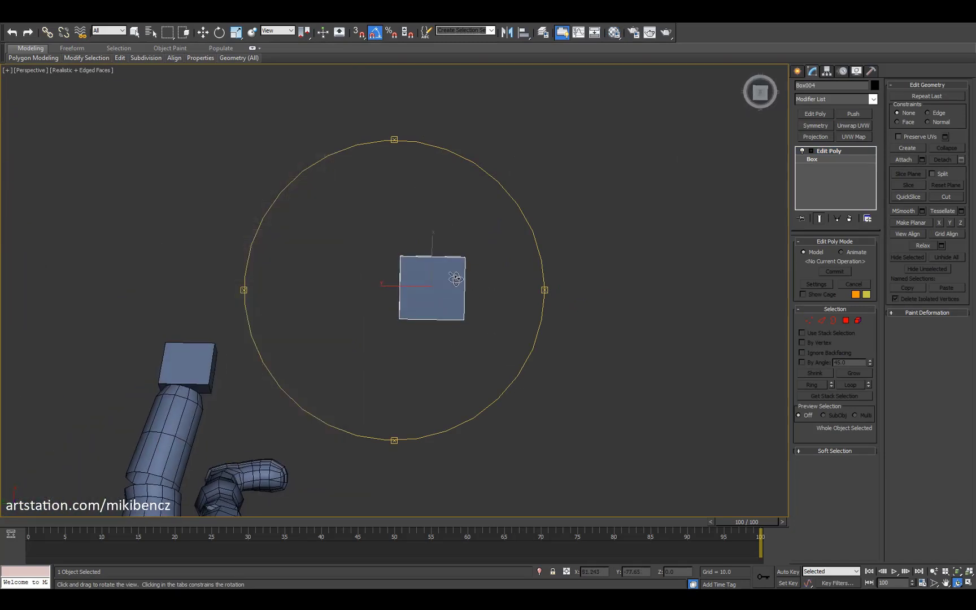
Step: Show the four-view layout, set the upper views to Front and Top, and frame the hand box
{"action": "key", "text": "alt+w"}
{"action": "left_click", "coordinate": [416, 70]}
{"action": "left_click", "coordinate": [291, 140]}
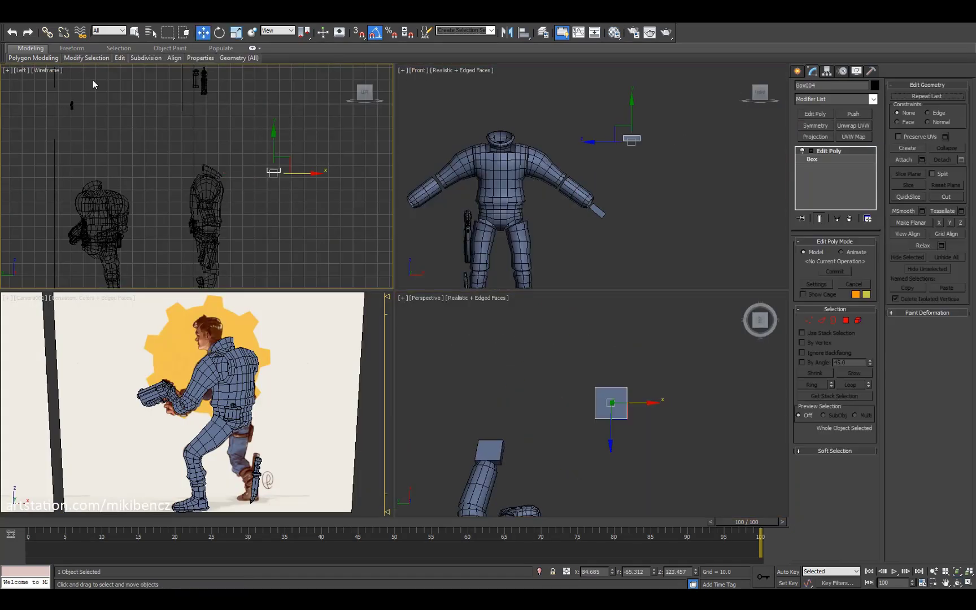
{"action": "left_click", "coordinate": [20, 70]}
{"action": "left_click", "coordinate": [83, 131]}
{"action": "key", "text": "z"}
Step: Try splitting the hand box with four connected edge loops and bulging the wrist-end vertices outward
{"action": "key", "text": "1"}
{"action": "left_click_drag", "start_coordinate": [241, 119], "coordinate": [283, 235]}
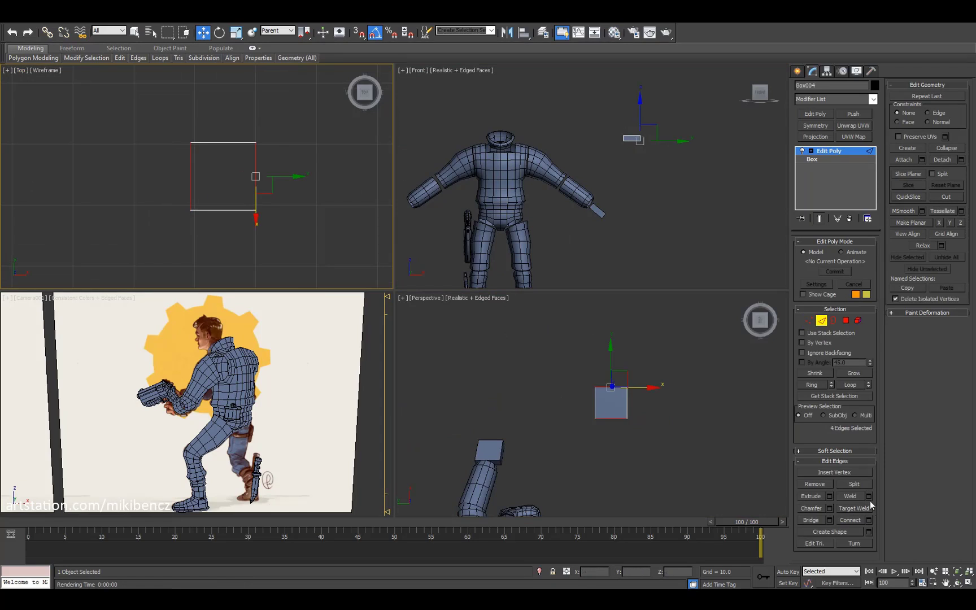
{"action": "key", "text": "1"}
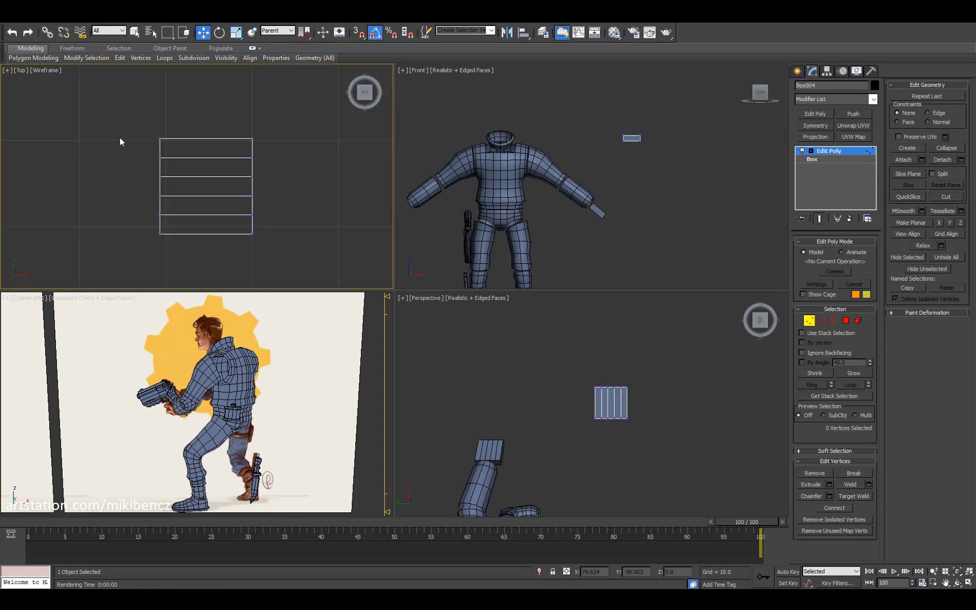
{"action": "left_click_drag", "start_coordinate": [119, 140], "coordinate": [180, 243]}
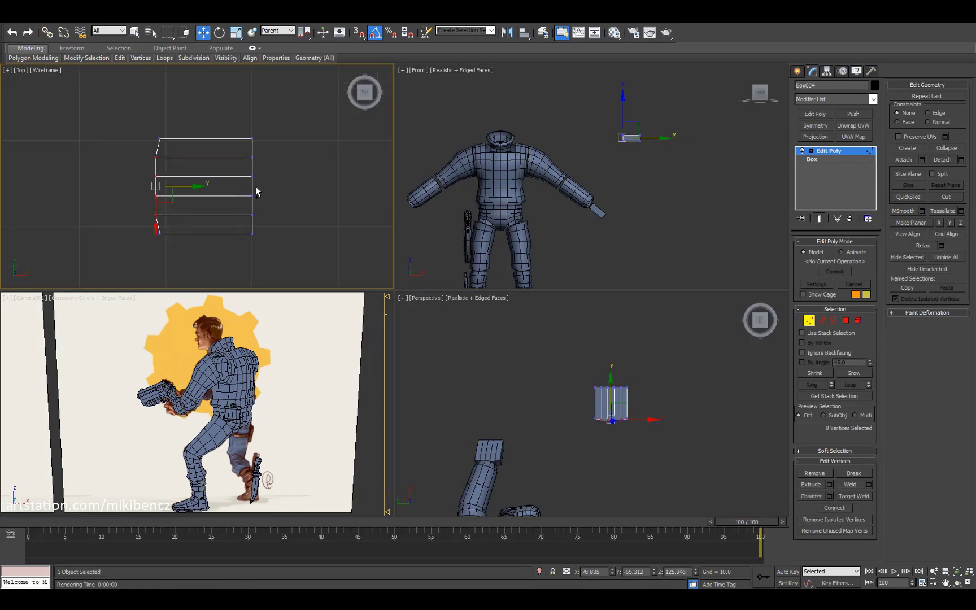
{"action": "key", "text": "BackSpace"}
Step: Connect the box's edges with three lengthwise loops and bow the wrist end outward by moving its inner vertices
{"action": "key", "text": "2"}
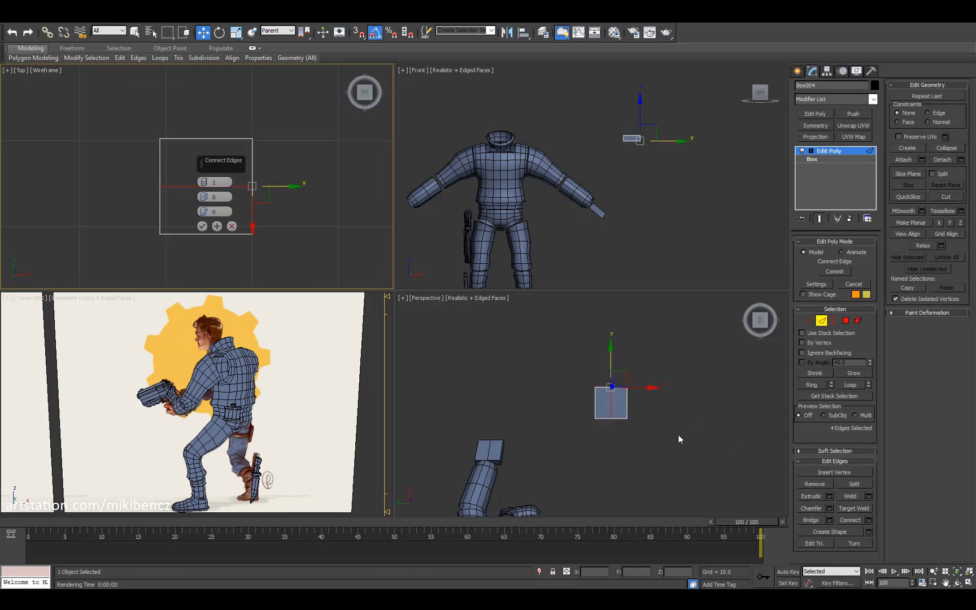
{"action": "left_click", "coordinate": [204, 179]}
{"action": "left_click", "coordinate": [202, 226]}
{"action": "key", "text": "1"}
{"action": "left_click_drag", "start_coordinate": [129, 166], "coordinate": [165, 196]}
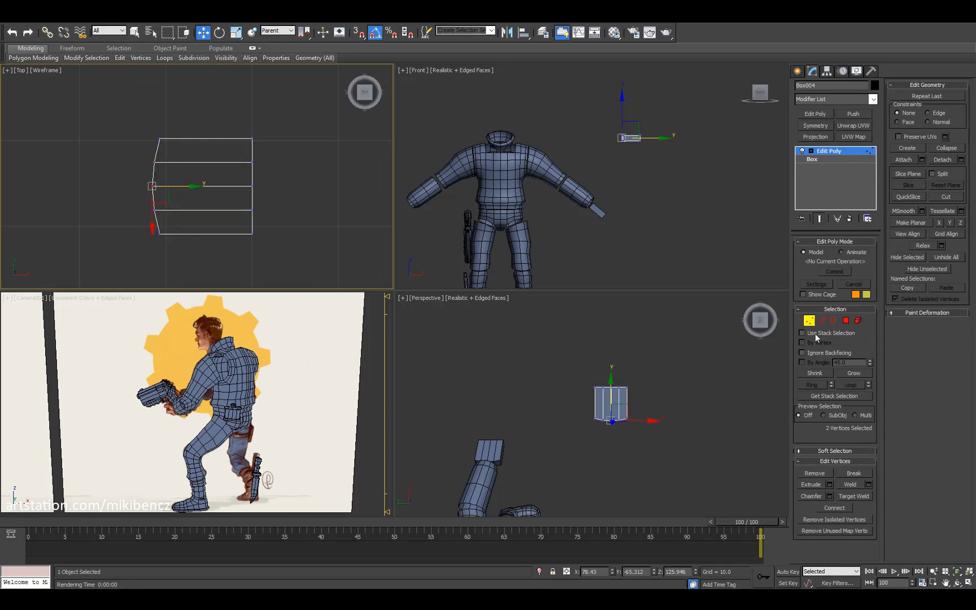
Step: Raise the palm block's lower vertices to thin it and collapse the block to an Editable Poly
{"action": "key", "text": "ctrl+a"}
{"action": "key", "text": "ctrl+shift+z"}
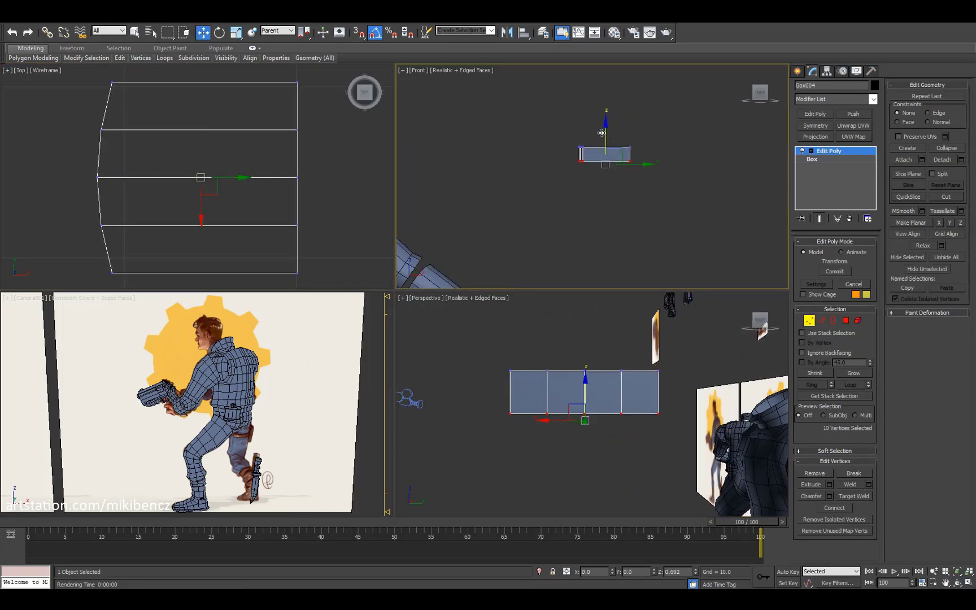
{"action": "middle_click_drag", "start_coordinate": [565, 452], "coordinate": [649, 429], "text": "alt"}
{"action": "right_click", "coordinate": [830, 151]}
{"action": "left_click", "coordinate": [847, 255]}
Step: Add a Bend modifier to the palm block with an angle of 22, direction 0 and the X bend axis
{"action": "left_click", "coordinate": [873, 98]}
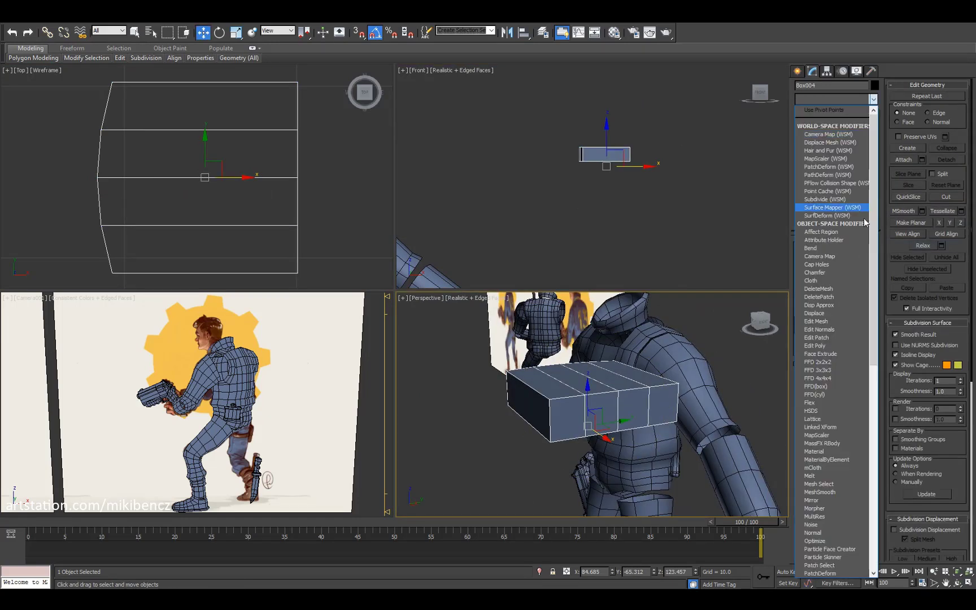
{"action": "left_click", "coordinate": [810, 249]}
{"action": "type", "text": "-90"}
{"action": "key", "text": "Return"}
{"action": "left_click", "coordinate": [812, 298]}
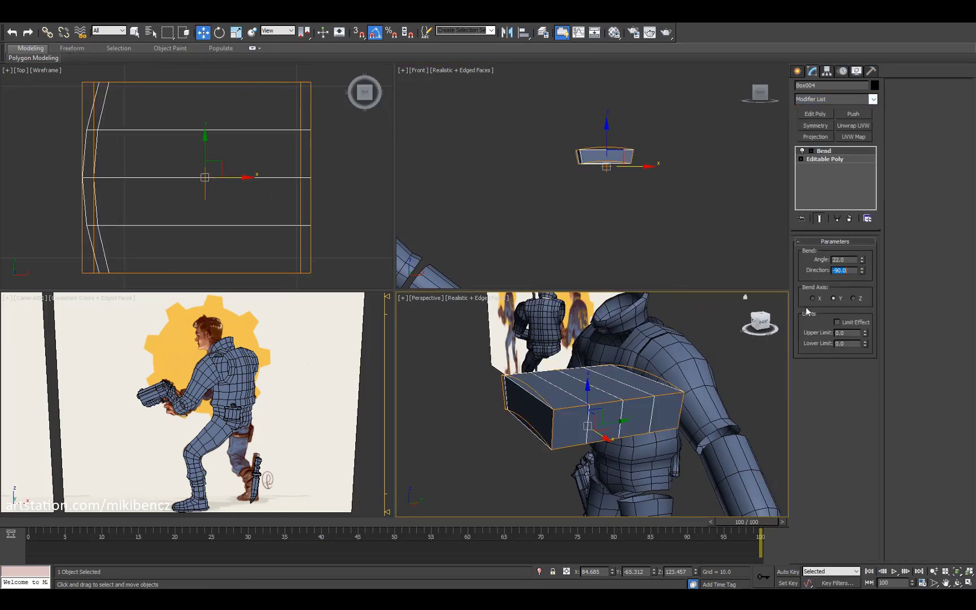
{"action": "type", "text": "0"}
{"action": "key", "text": "Return"}
{"action": "middle_click_drag", "start_coordinate": [593, 396], "coordinate": [309, 129], "text": "alt"}
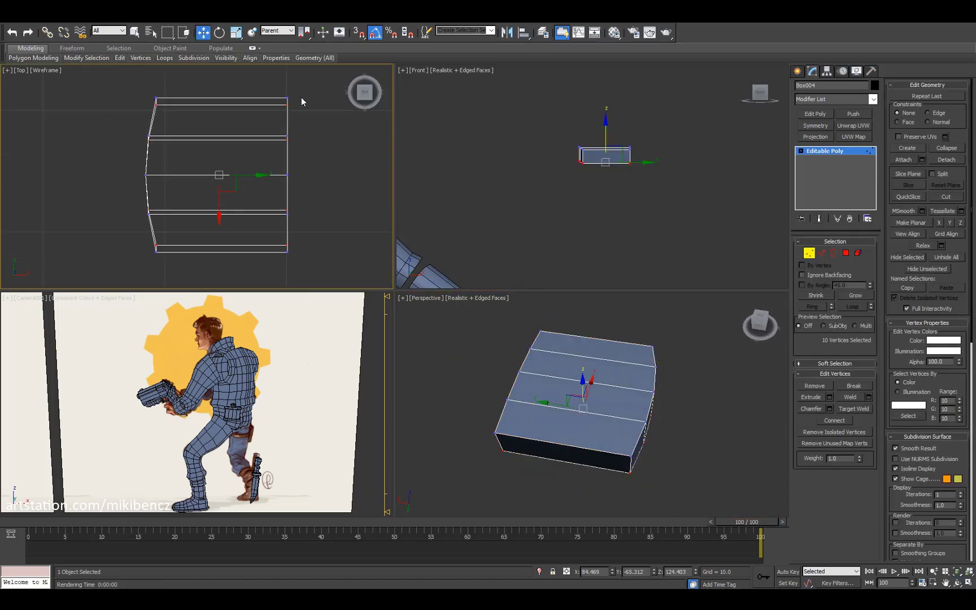
Step: Round the palm's finger end, add an edge loop just behind it and divide that strip into knuckle sections
{"action": "left_click", "coordinate": [631, 395]}
{"action": "middle_click_drag", "start_coordinate": [631, 395], "coordinate": [676, 446], "text": "alt"}
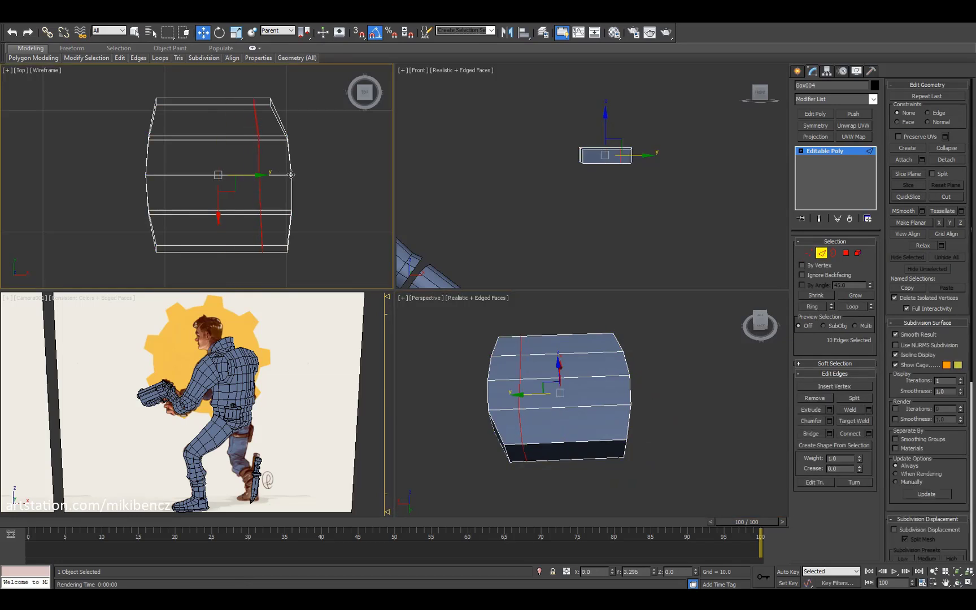
{"action": "middle_click_drag", "start_coordinate": [535, 329], "coordinate": [587, 362], "text": "alt"}
{"action": "left_click", "coordinate": [508, 407]}
{"action": "right_click", "coordinate": [555, 399]}
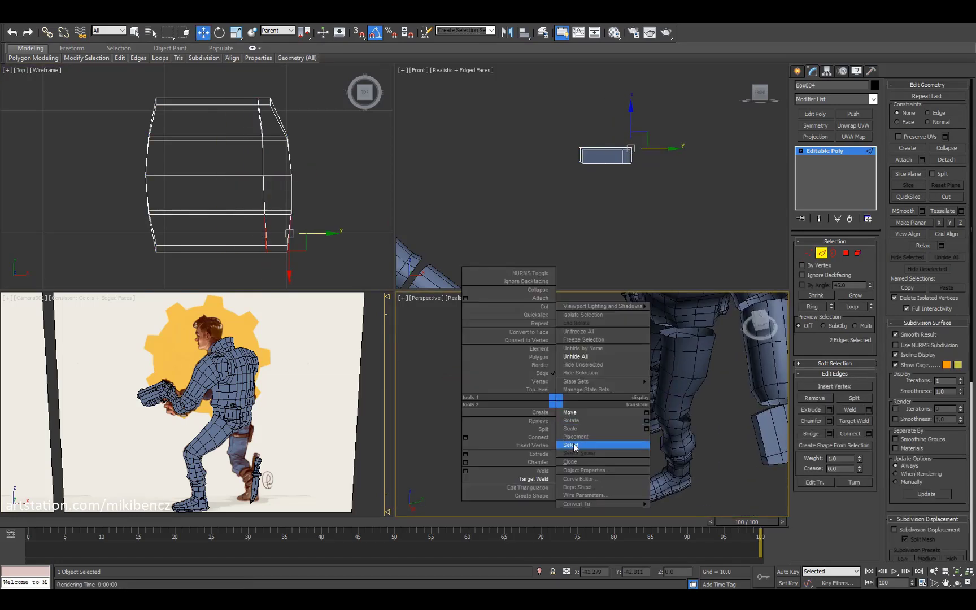
{"action": "left_click", "coordinate": [604, 442]}
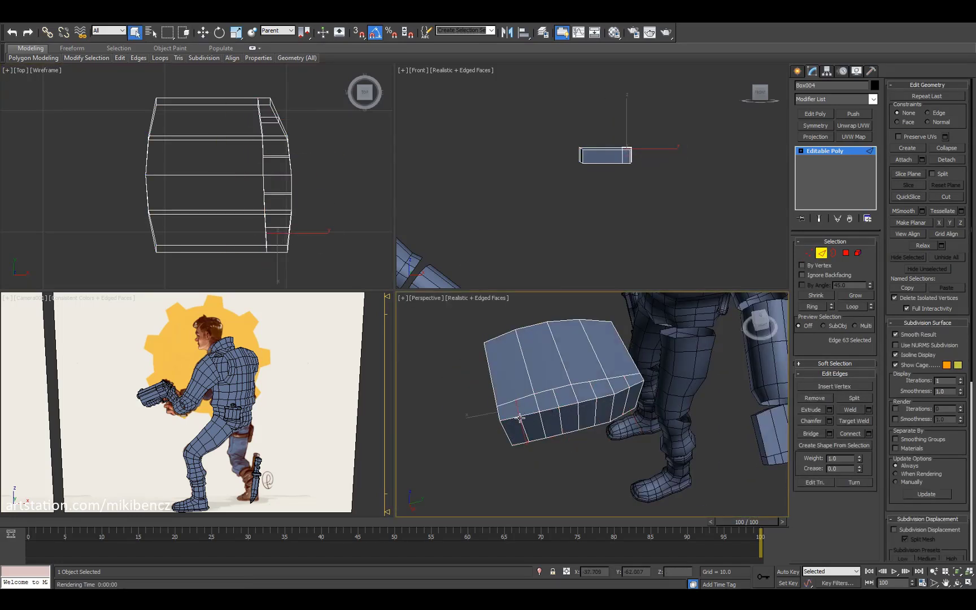
Step: Raise the knuckle points and run an edge loop around the palm block at mid-thickness
{"action": "key", "text": "alt+w"}
{"action": "middle_click_drag", "start_coordinate": [520, 417], "coordinate": [463, 390], "text": "alt"}
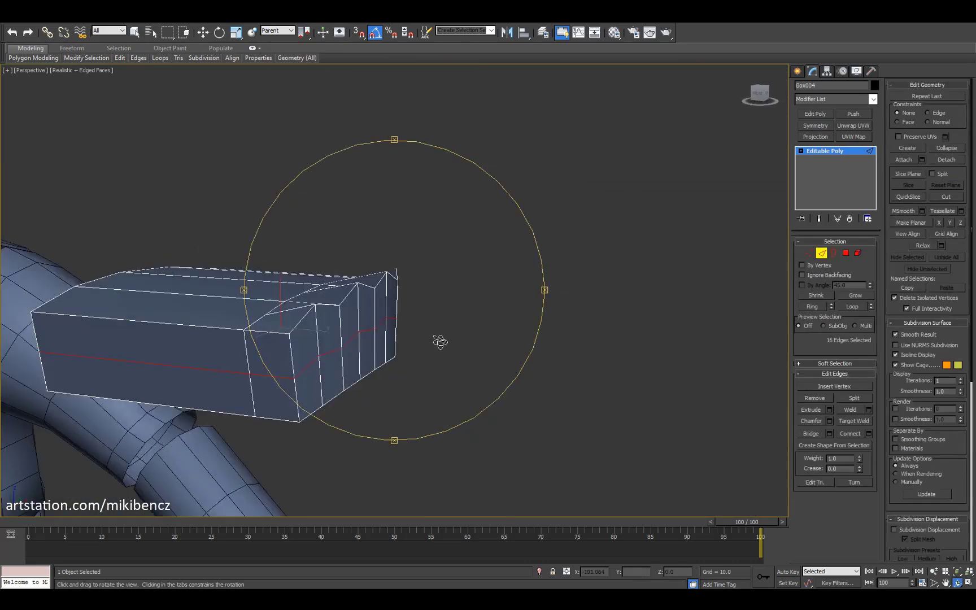
{"action": "middle_click_drag", "start_coordinate": [440, 342], "coordinate": [386, 339], "text": "alt"}
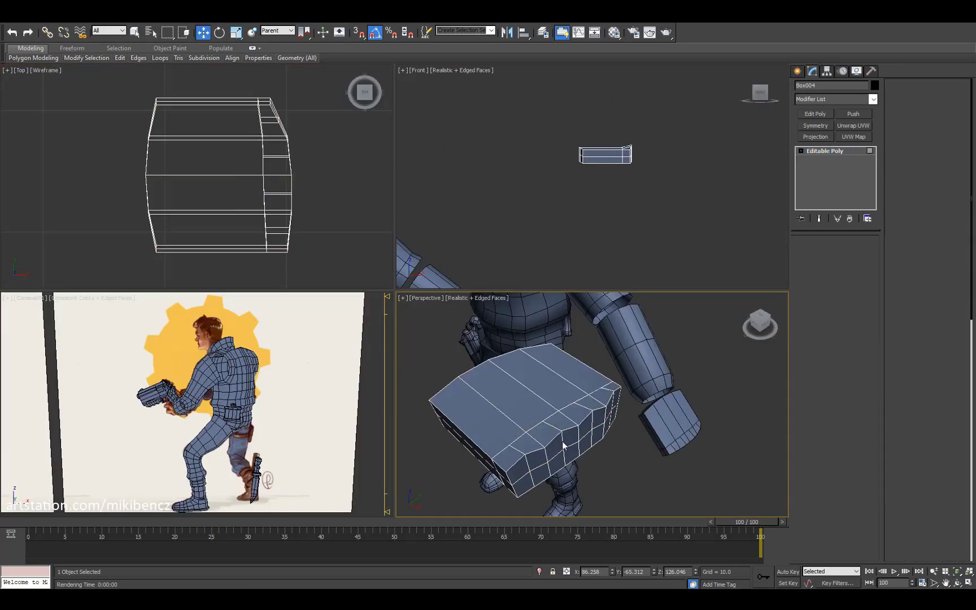
Step: Detach the polygons extruded from a middle knuckle as a new object and extend its open border into the first finger segment
{"action": "left_click", "coordinate": [562, 441]}
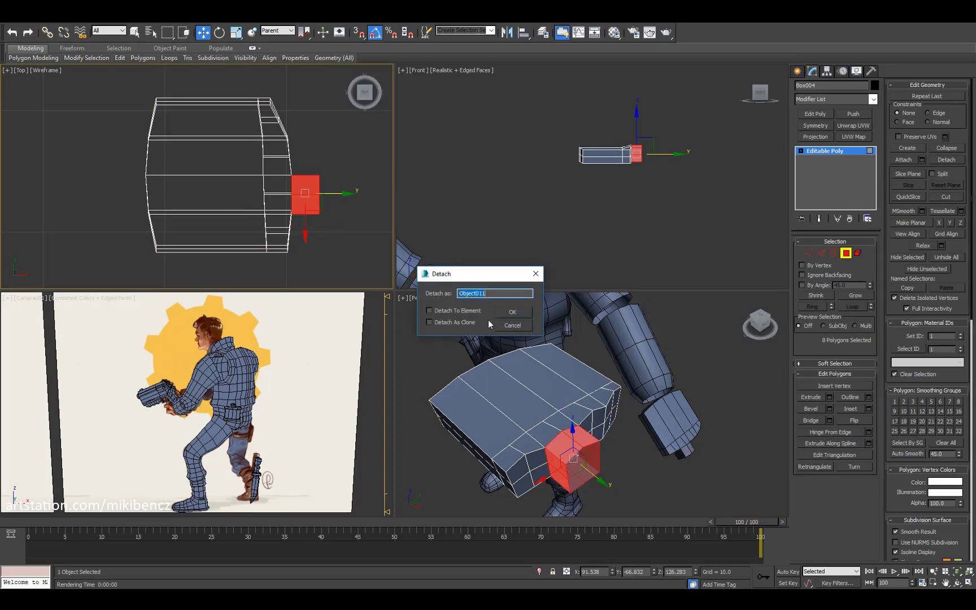
{"action": "key", "text": "Return"}
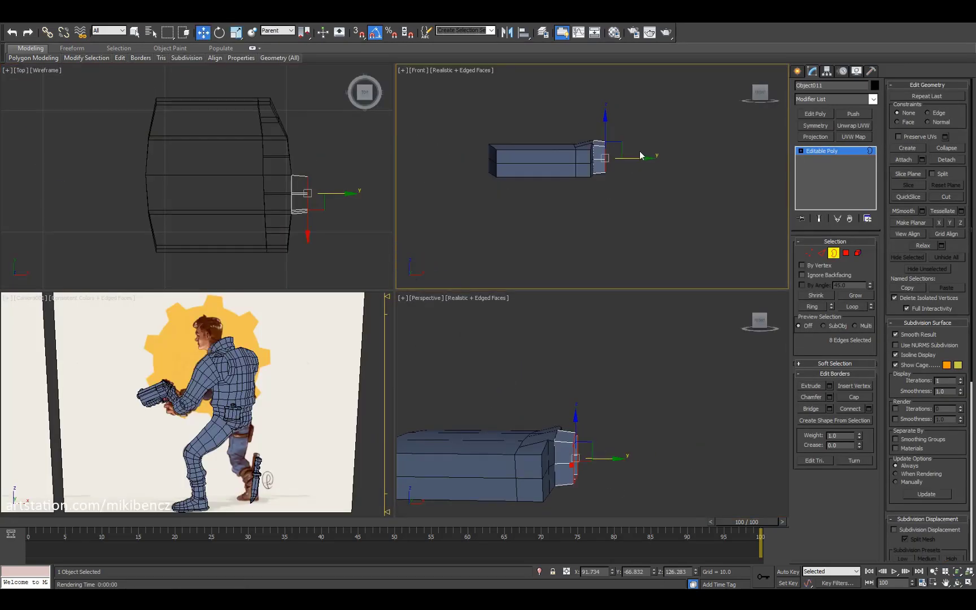
{"action": "left_click_drag", "start_coordinate": [633, 169], "coordinate": [686, 175]}
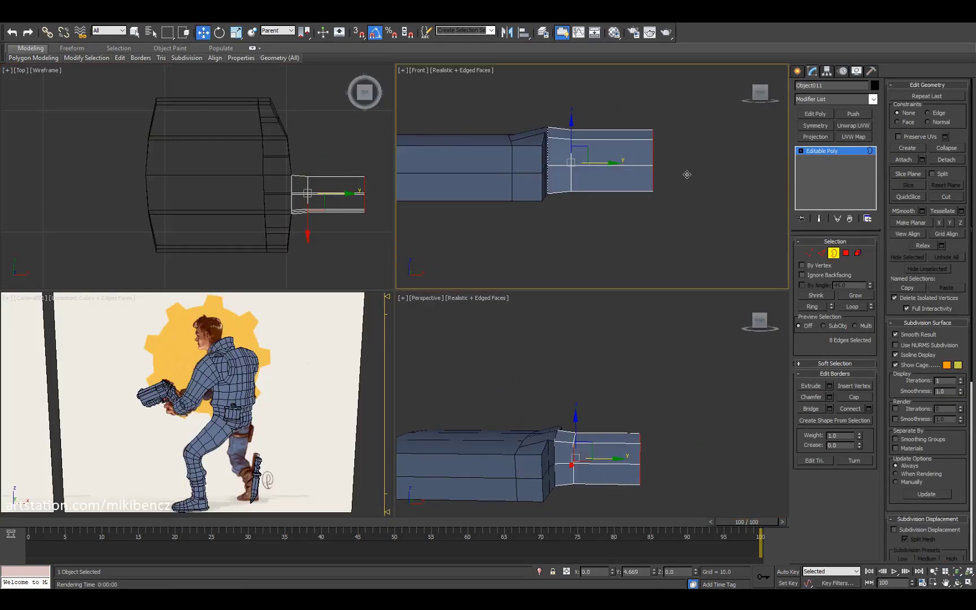
{"action": "left_click_drag", "start_coordinate": [606, 178], "coordinate": [620, 178]}
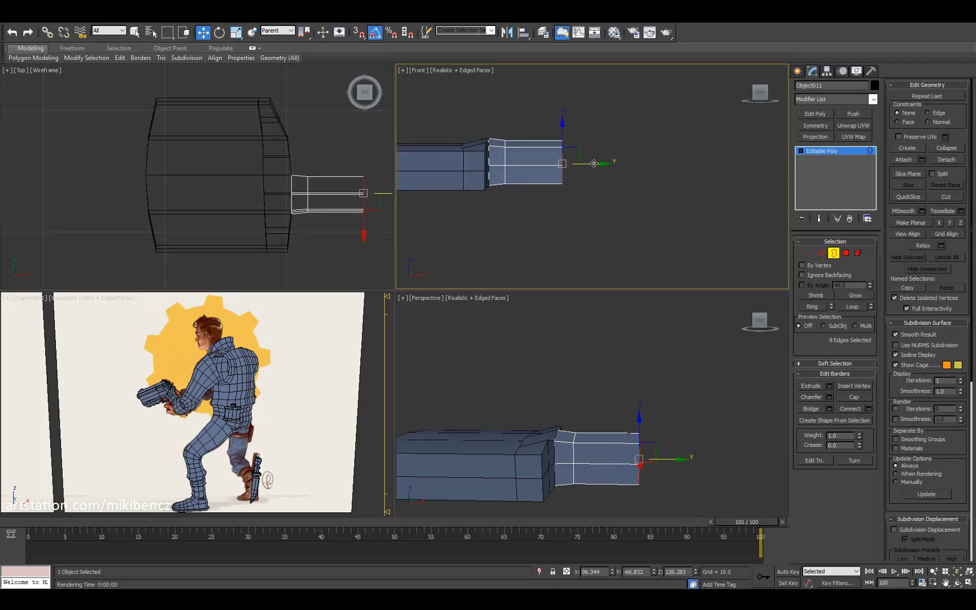
Step: Form the first finger joint and extend the open border downward into an angled second segment
{"action": "middle_click_drag", "start_coordinate": [711, 418], "coordinate": [642, 416]}
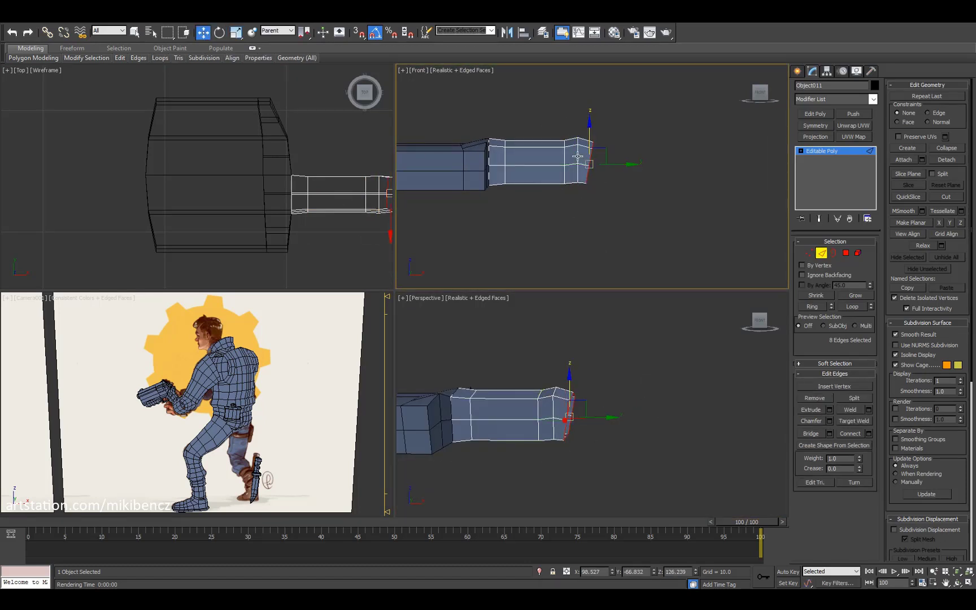
{"action": "key", "text": "3"}
{"action": "left_click_drag", "start_coordinate": [577, 155], "coordinate": [659, 171], "text": "shift"}
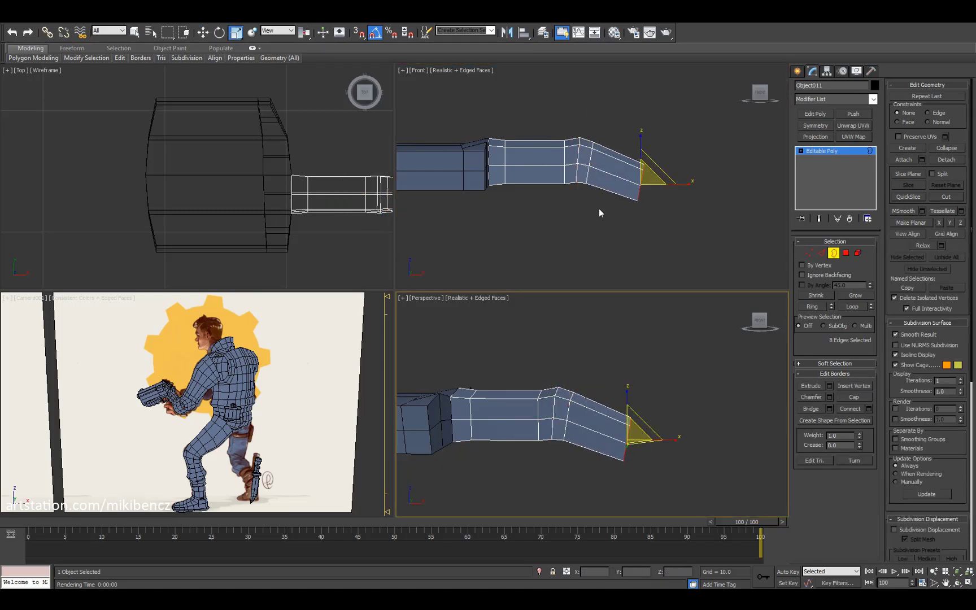
{"action": "middle_click_drag", "start_coordinate": [621, 429], "coordinate": [565, 451], "text": "alt"}
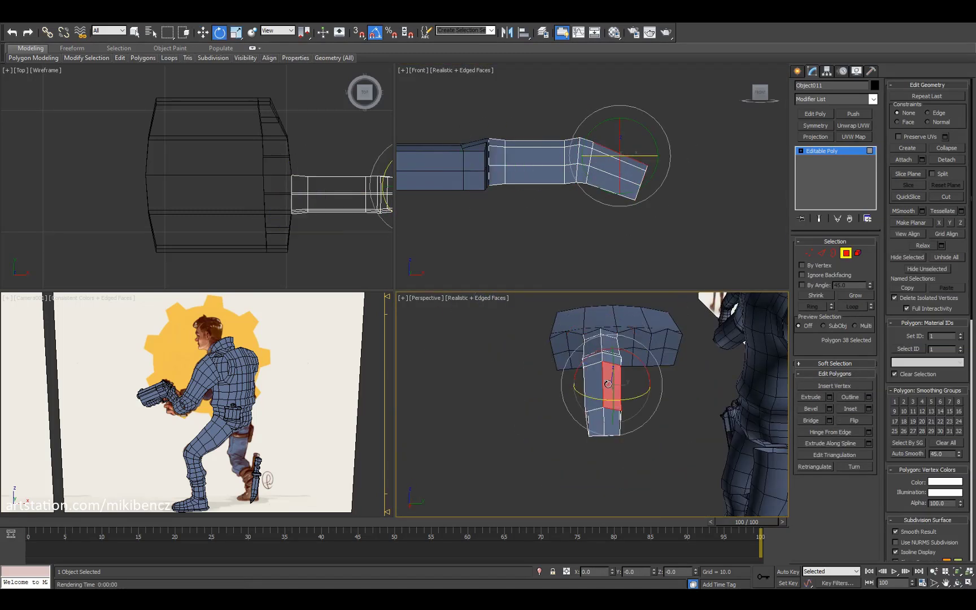
Step: Round the finger's cross-section and taper its second segment toward the tip
{"action": "key", "text": "1"}
{"action": "key", "text": "alt+w"}
{"action": "key", "text": "2"}
{"action": "middle_click_drag", "start_coordinate": [463, 294], "coordinate": [508, 338], "text": "alt"}
{"action": "scroll", "coordinate": [416, 291], "scroll_direction": "up", "scroll_amount": 5}
{"action": "key", "text": "F4"}
{"action": "key", "text": "alt+w"}
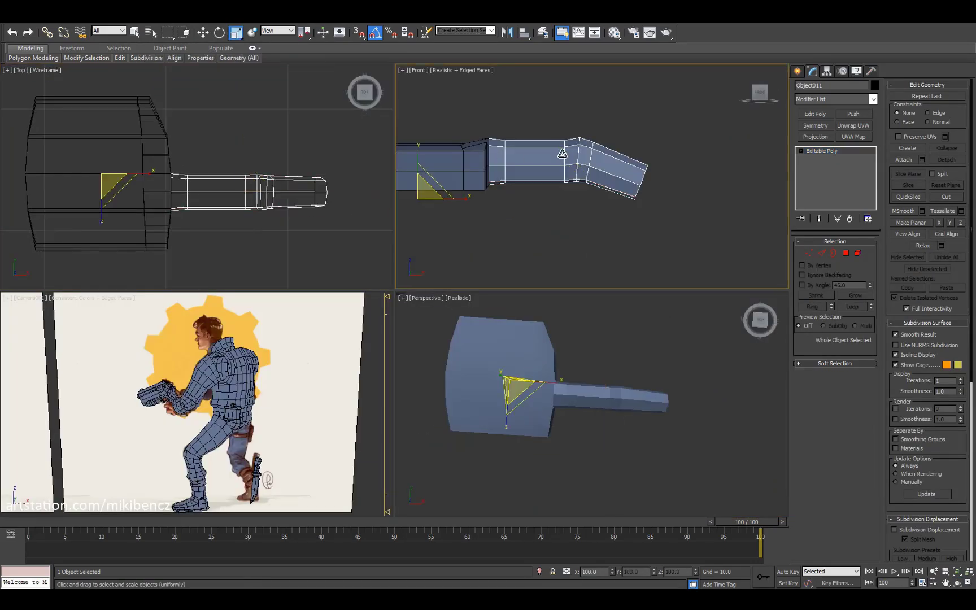
Step: Form a second joint at the finger's end and extend the open border into the last segment
{"action": "scroll", "coordinate": [246, 159], "scroll_direction": "up", "scroll_amount": 3}
{"action": "key", "text": "alt+Tab"}
{"action": "left_click", "coordinate": [388, 605]}
{"action": "key", "text": "w"}
{"action": "right_click", "coordinate": [657, 180]}
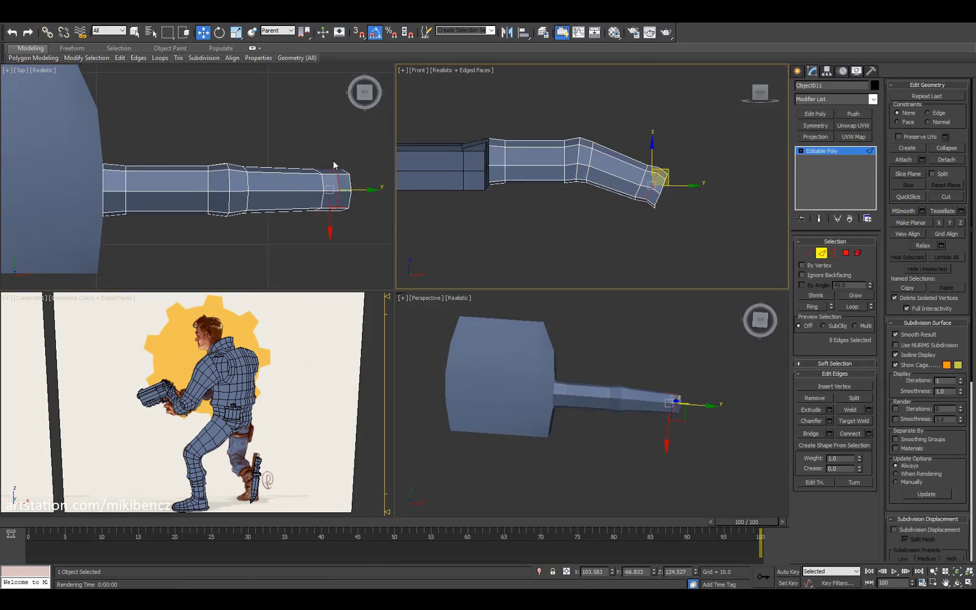
{"action": "key", "text": "3"}
{"action": "middle_click_drag", "start_coordinate": [649, 395], "coordinate": [556, 330], "text": "alt"}
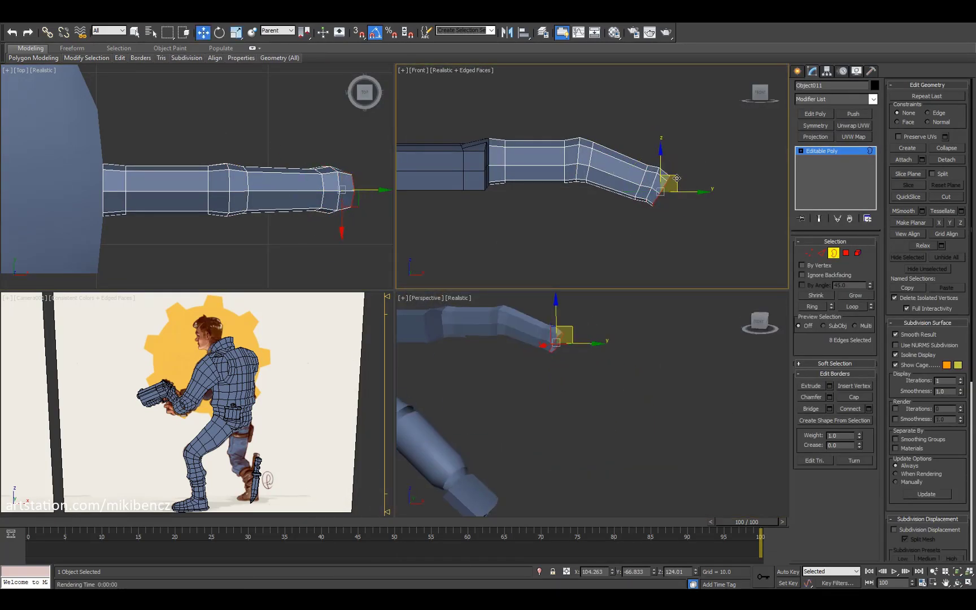
{"action": "key", "text": "1"}
{"action": "key", "text": "3"}
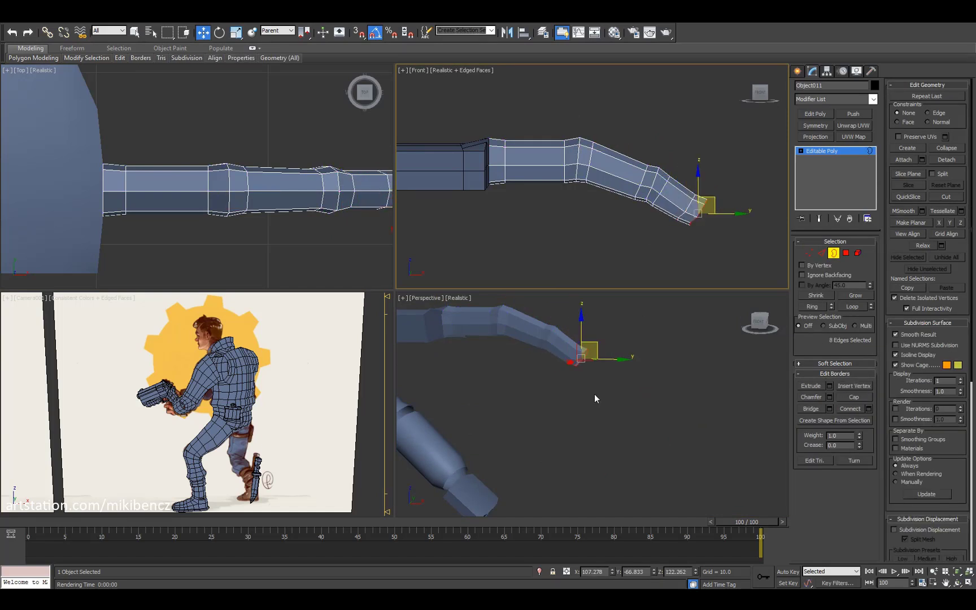
Step: Shape the closed fingertip and rotate its vertices to follow the finger's bend
{"action": "key", "text": "1"}
{"action": "left_click_drag", "start_coordinate": [728, 241], "coordinate": [668, 200]}
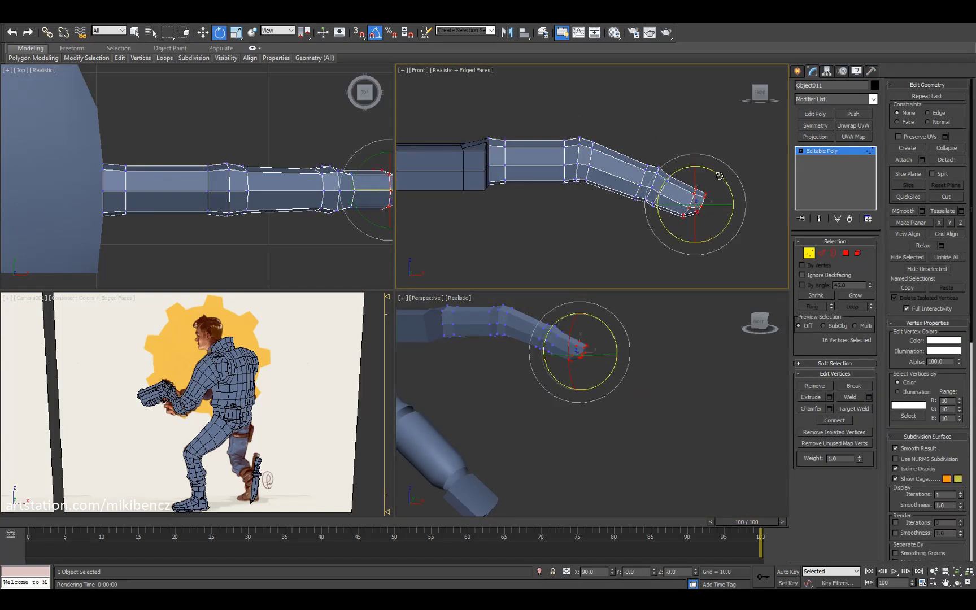
{"action": "middle_click_drag", "start_coordinate": [587, 361], "coordinate": [655, 402], "text": "alt"}
{"action": "key", "text": "1"}
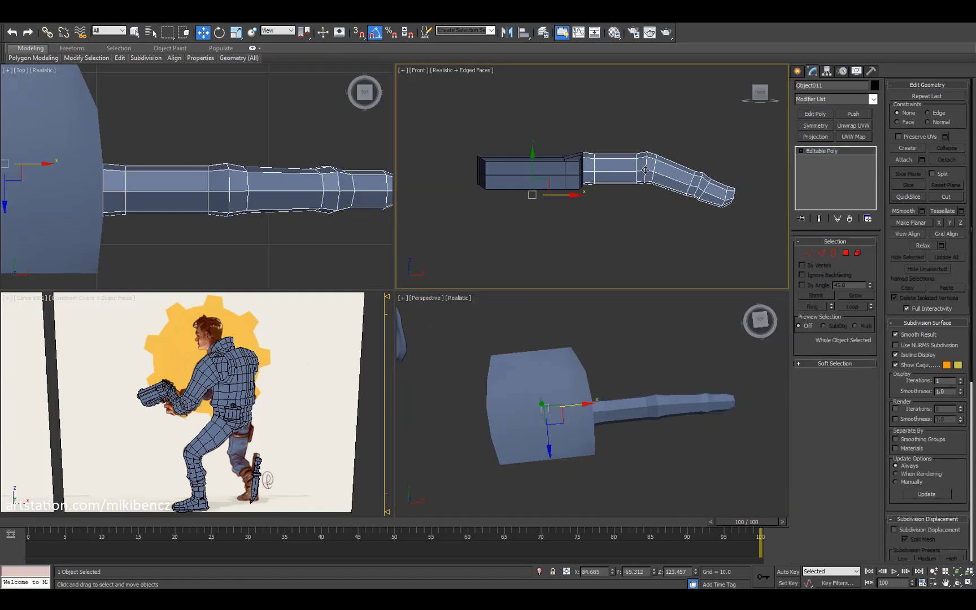
Step: Move the finger's pivot to its base at the knuckle
{"action": "left_click", "coordinate": [537, 421]}
{"action": "left_click", "coordinate": [826, 71]}
{"action": "left_click", "coordinate": [835, 135]}
{"action": "scroll", "coordinate": [152, 144], "scroll_direction": "down", "scroll_amount": 2}
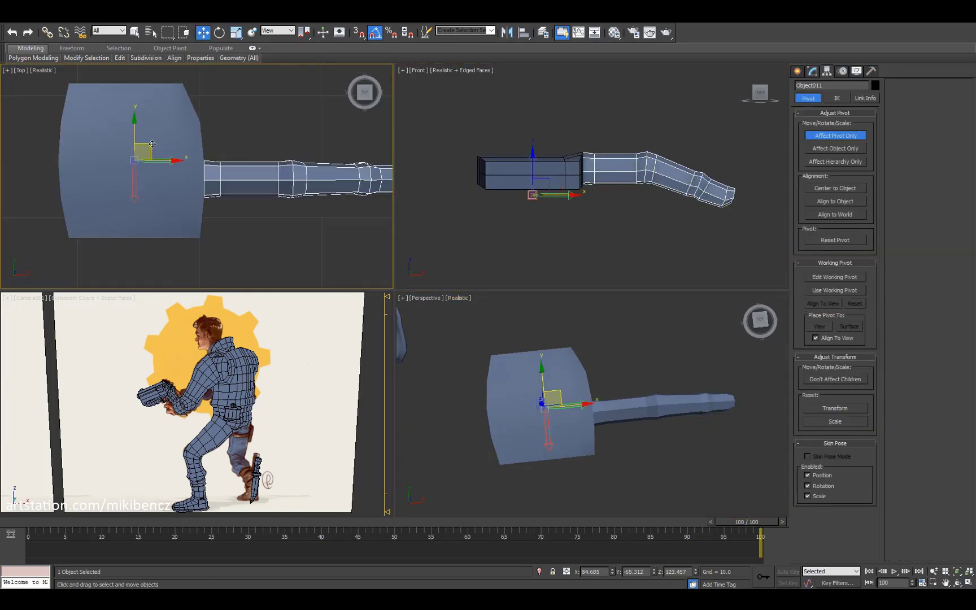
{"action": "middle_click_drag", "start_coordinate": [597, 410], "coordinate": [609, 422], "text": "alt"}
Step: Scale the finger down from its base to about 74% to fit the palm block
{"action": "left_click_drag", "start_coordinate": [610, 423], "coordinate": [612, 430]}
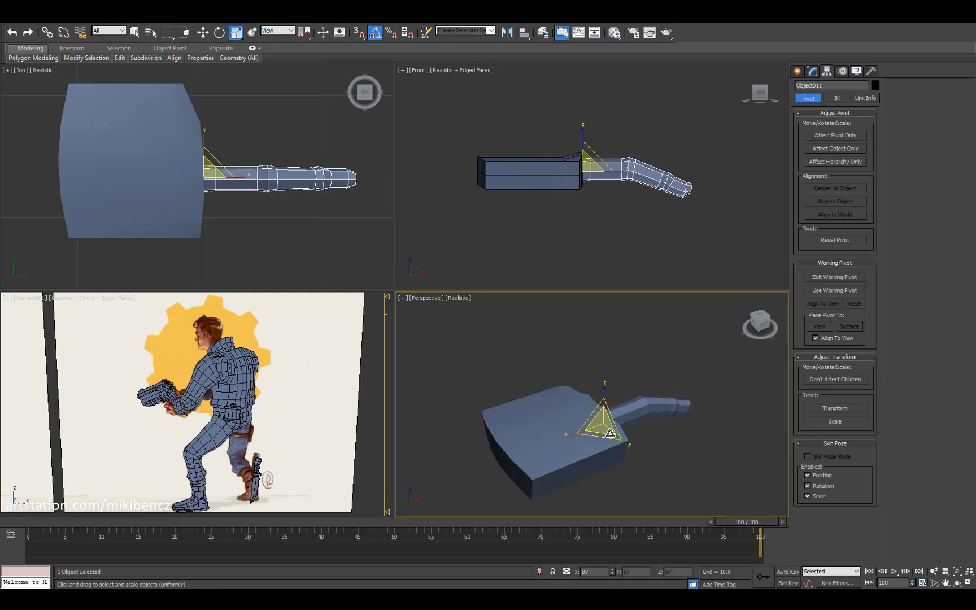
{"action": "key", "text": "alt+w"}
{"action": "middle_click_drag", "start_coordinate": [610, 433], "coordinate": [432, 361], "text": "alt"}
{"action": "left_click_drag", "start_coordinate": [432, 361], "coordinate": [436, 364]}
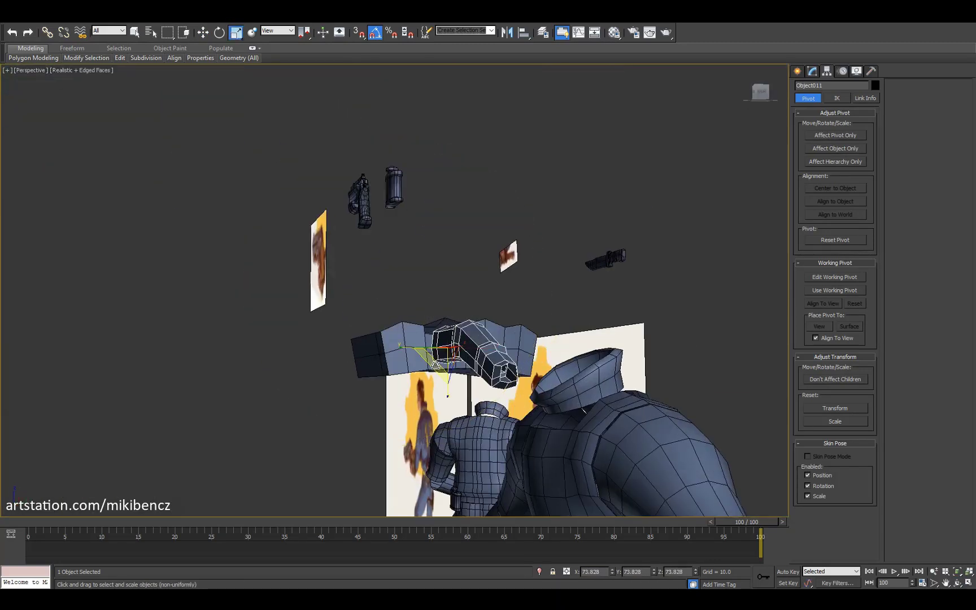
Step: Add a Push modifier to the finger and set the push value to 0.18 to thicken it
{"action": "left_click", "coordinate": [813, 72]}
{"action": "left_click", "coordinate": [854, 113]}
{"action": "key", "text": "z"}
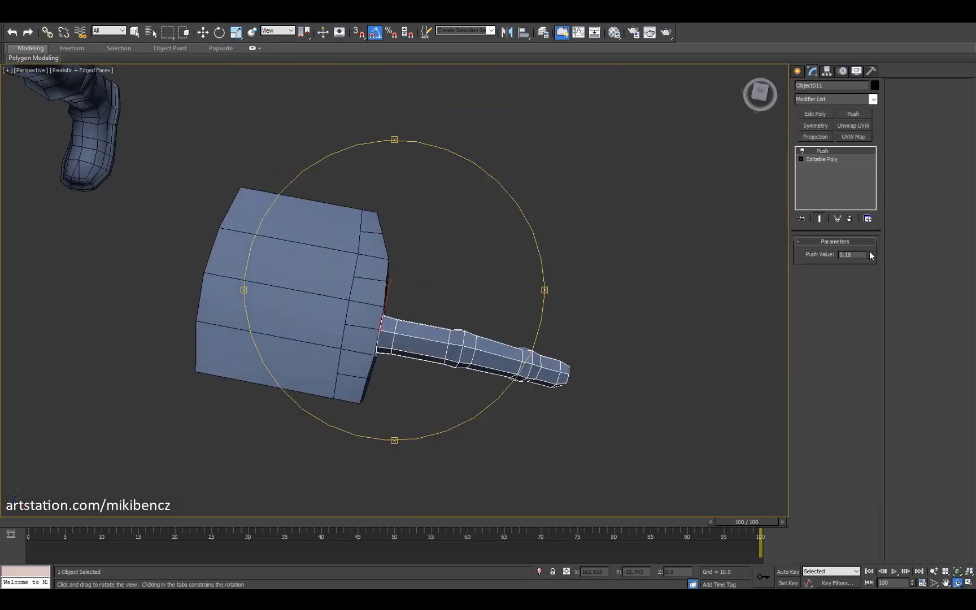
Step: Collapse the Push modifier into the finger's editable poly and view the hand from above
{"action": "middle_click_drag", "start_coordinate": [441, 266], "coordinate": [538, 274], "text": "alt"}
{"action": "right_click", "coordinate": [834, 153]}
{"action": "left_click", "coordinate": [866, 245]}
{"action": "key", "text": "4"}
{"action": "key", "text": "w"}
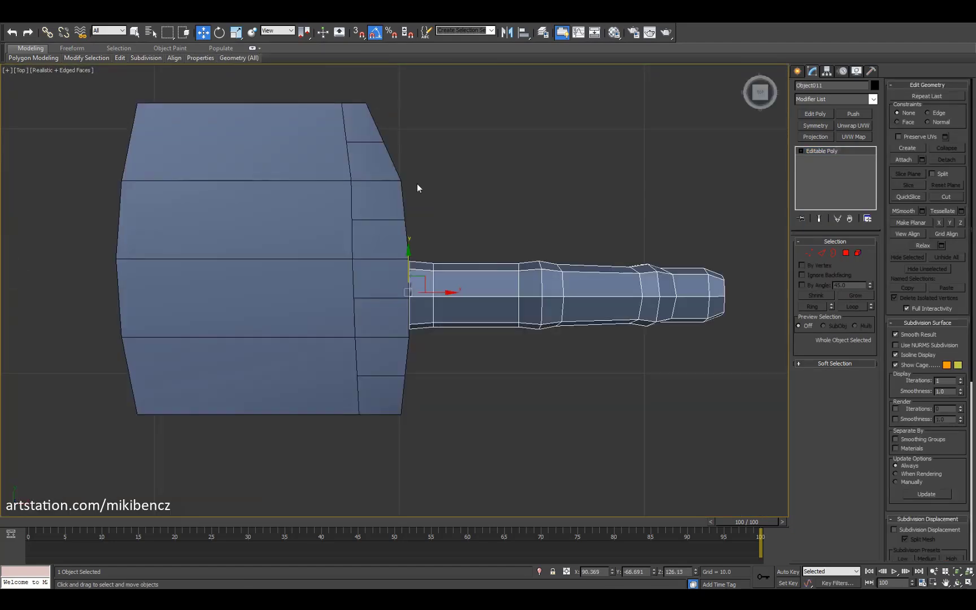
Step: Copy the finger beside the original along the palm's front edge and rotate the copy slightly outward
{"action": "left_click_drag", "start_coordinate": [433, 301], "coordinate": [411, 338], "text": "shift"}
{"action": "left_click", "coordinate": [502, 352]}
{"action": "key", "text": "e"}
{"action": "key", "text": "alt+w"}
{"action": "key", "text": "alt+w"}
{"action": "middle_click_drag", "start_coordinate": [552, 425], "coordinate": [367, 361], "text": "alt"}
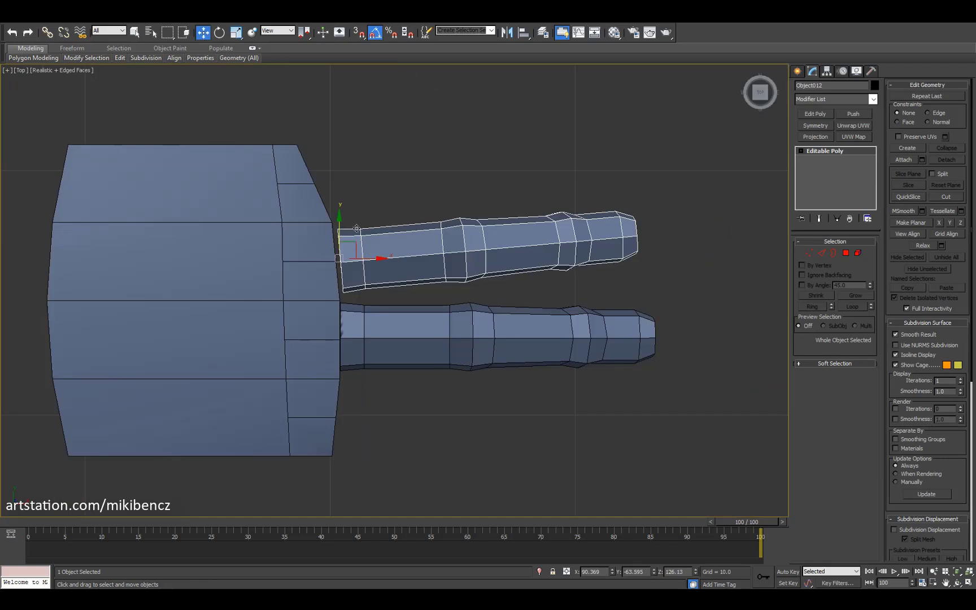
Step: Copy the rotated finger to the opposite side of the middle finger and rotate it to fan outward
{"action": "left_click_drag", "start_coordinate": [374, 257], "coordinate": [374, 418], "text": "shift"}
{"action": "left_click", "coordinate": [491, 341]}
{"action": "key", "text": "e"}
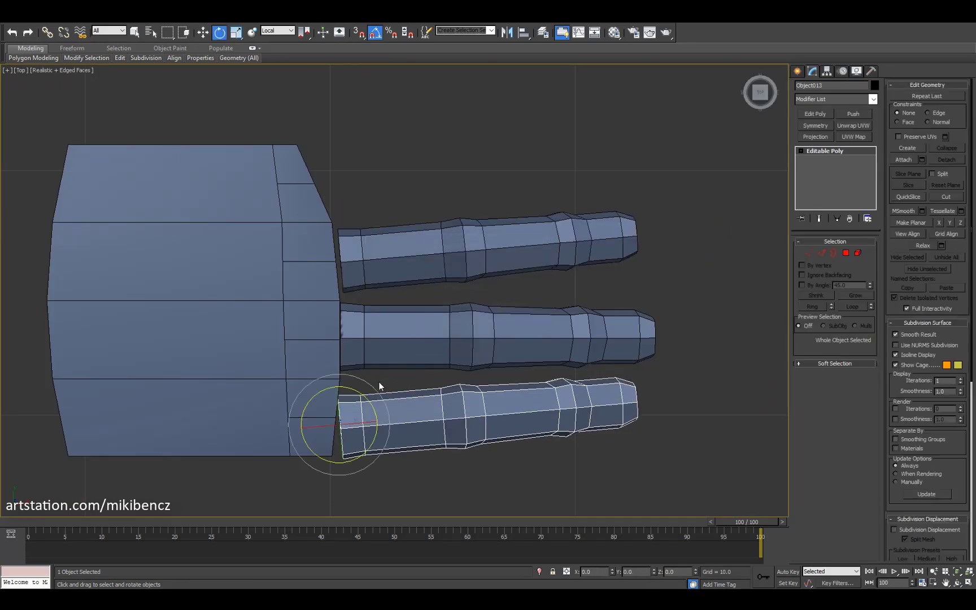
{"action": "left_click_drag", "start_coordinate": [378, 381], "coordinate": [369, 395]}
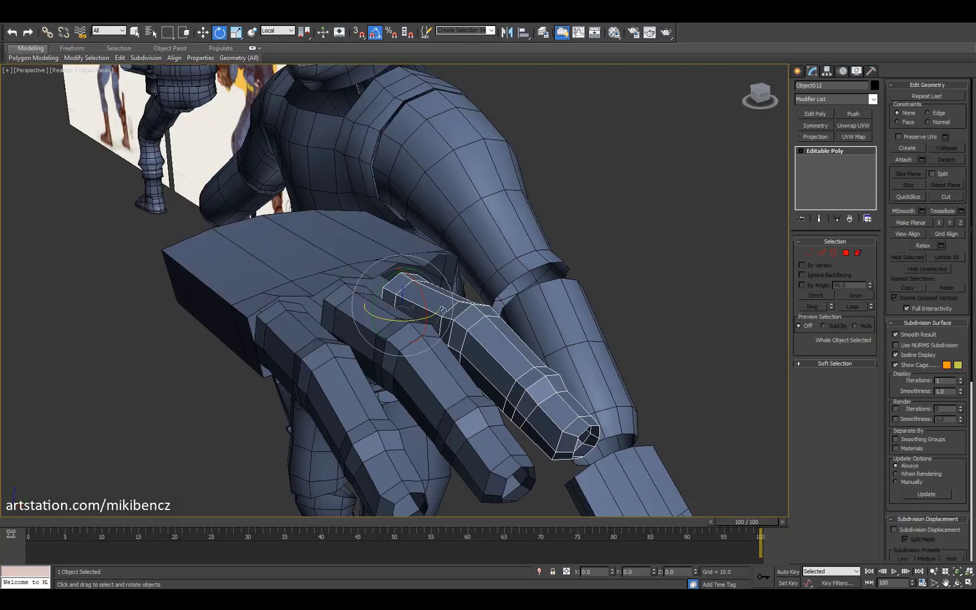
{"action": "middle_click_drag", "start_coordinate": [429, 282], "coordinate": [444, 293], "text": "alt"}
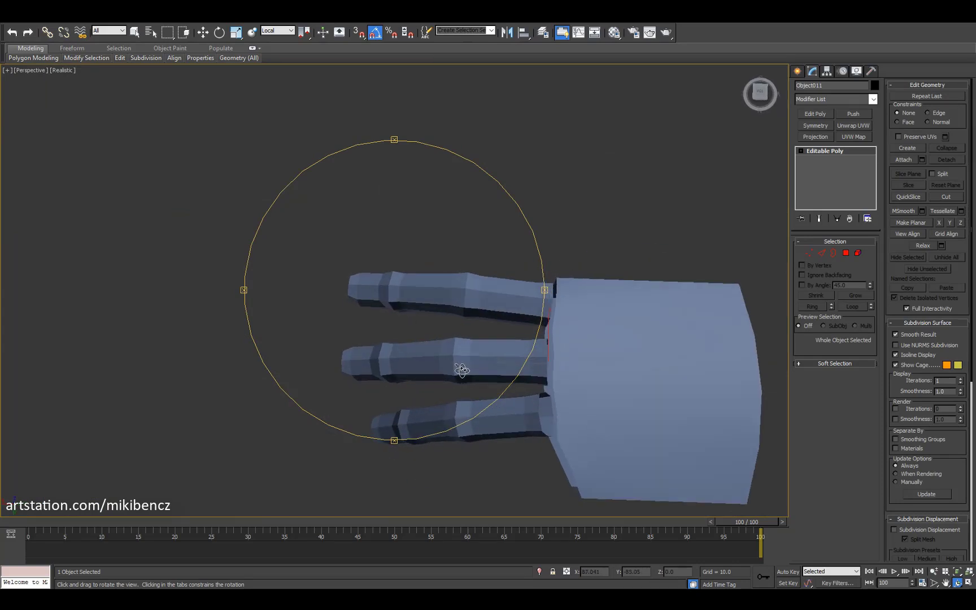
Step: Add a smaller copy as the little finger and rotate the fingers into a fanned, relaxed pose
{"action": "mouse_move", "coordinate": [462, 369]}
{"action": "middle_mouse_down", "text": "alt"}
{"action": "mouse_move", "coordinate": [469, 339]}
{"action": "mouse_move", "coordinate": [486, 328]}
{"action": "middle_mouse_up", "text": "alt"}
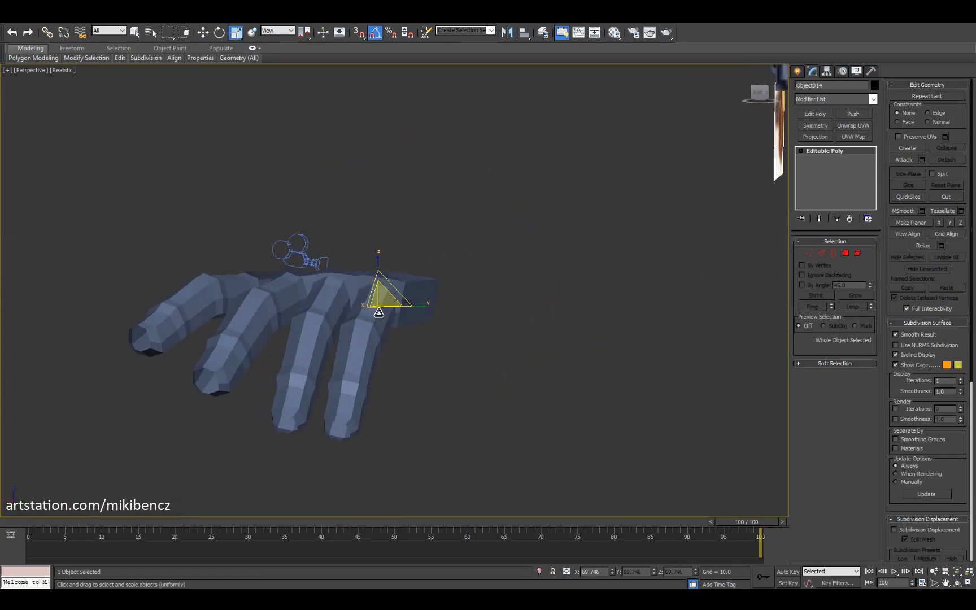
{"action": "middle_click_drag", "start_coordinate": [452, 289], "coordinate": [408, 344], "text": "alt"}
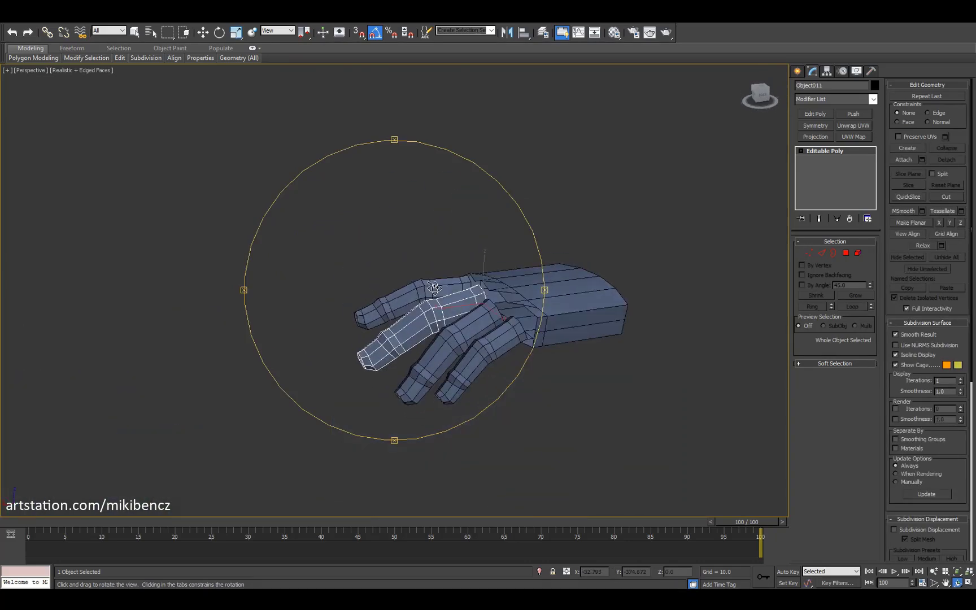
{"action": "middle_click_drag", "start_coordinate": [443, 280], "coordinate": [340, 220], "text": "alt"}
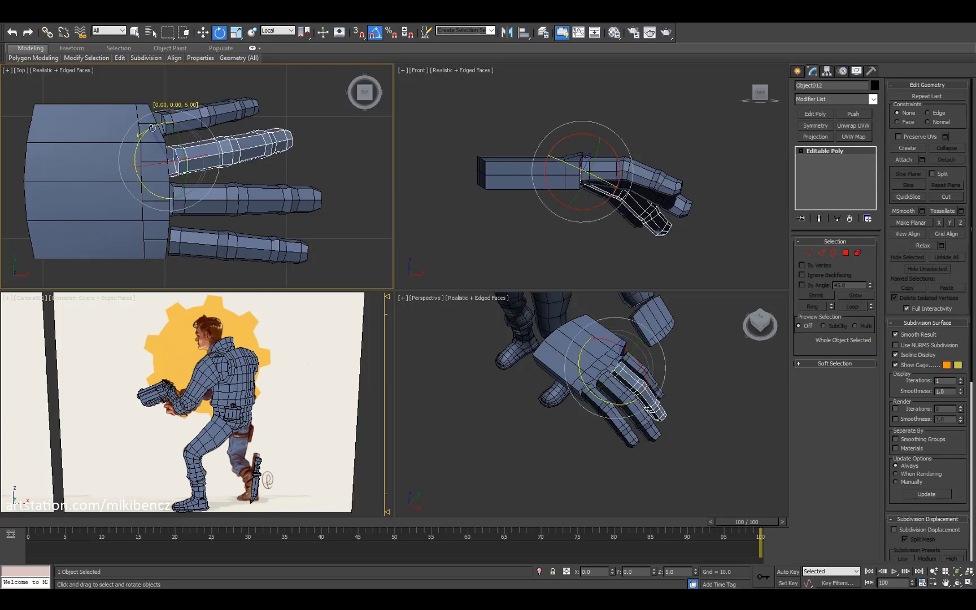
{"action": "left_click", "coordinate": [181, 195]}
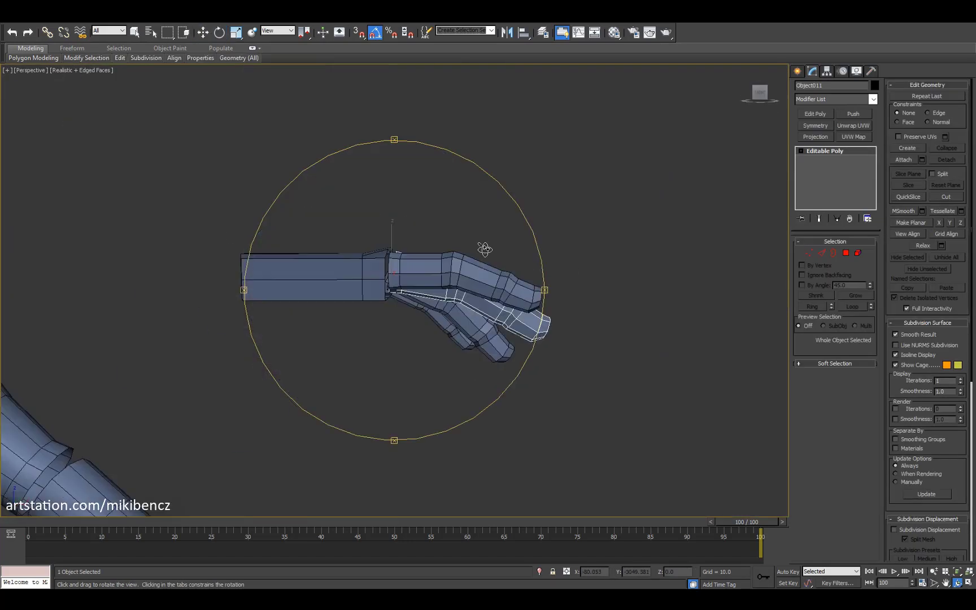
{"action": "middle_click_drag", "start_coordinate": [469, 316], "coordinate": [451, 371], "text": "alt"}
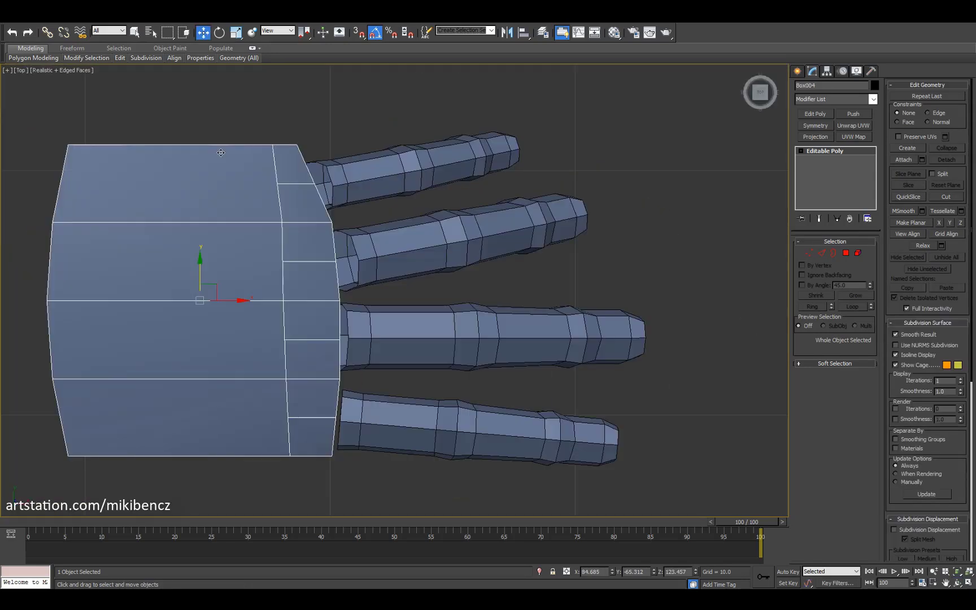
Step: Adjust the palm's knuckle-side vertices and slide the fingers to meet its front edge
{"action": "key", "text": "1"}
{"action": "scroll", "coordinate": [260, 196], "scroll_direction": "down", "scroll_amount": 3}
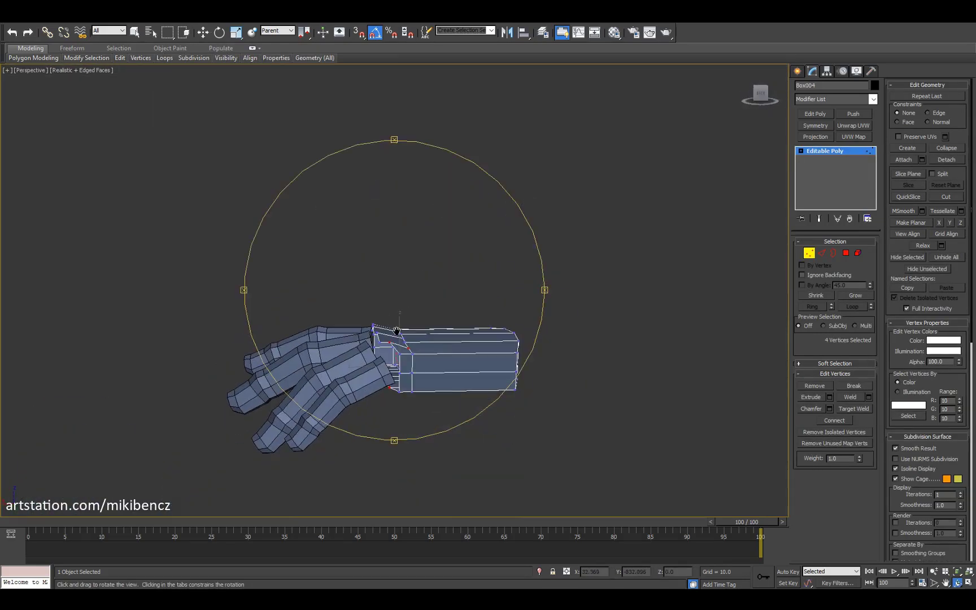
{"action": "middle_click_drag", "start_coordinate": [396, 283], "coordinate": [452, 317], "text": "alt"}
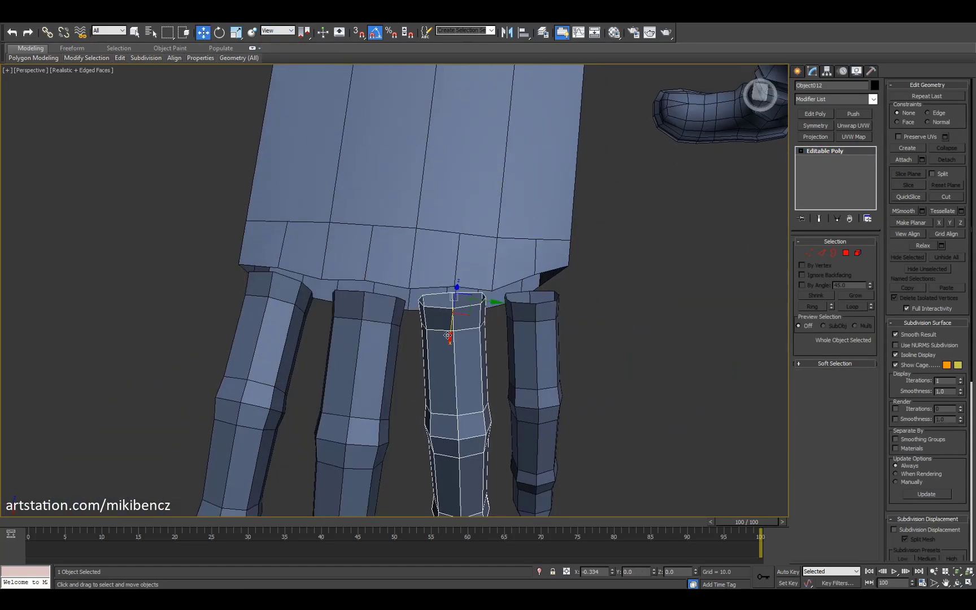
{"action": "middle_click_drag", "start_coordinate": [531, 361], "coordinate": [557, 397], "text": "alt"}
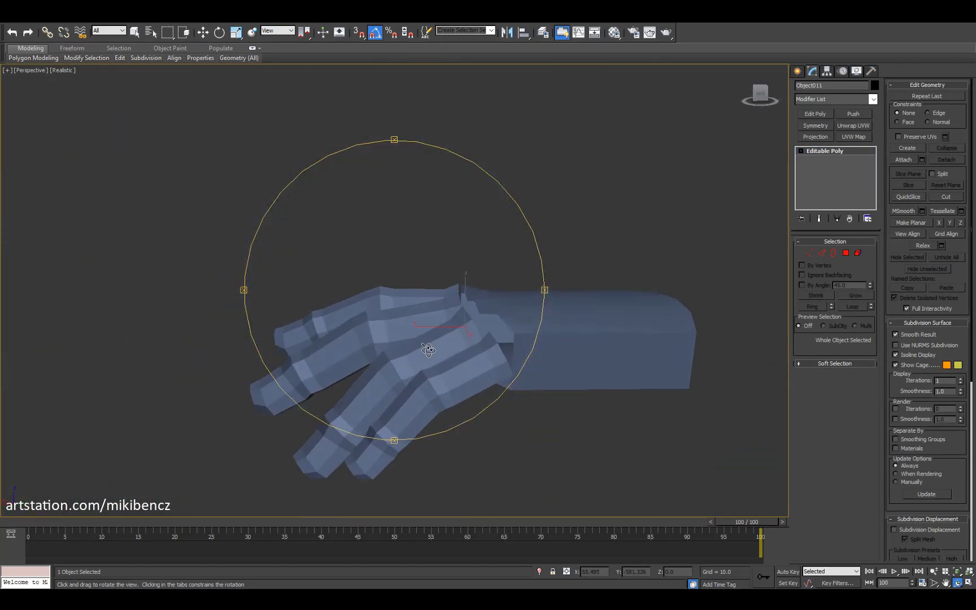
Step: Open the palm block by deleting the polygons at its wrist end and finger end
{"action": "left_click_drag", "start_coordinate": [428, 350], "coordinate": [451, 358]}
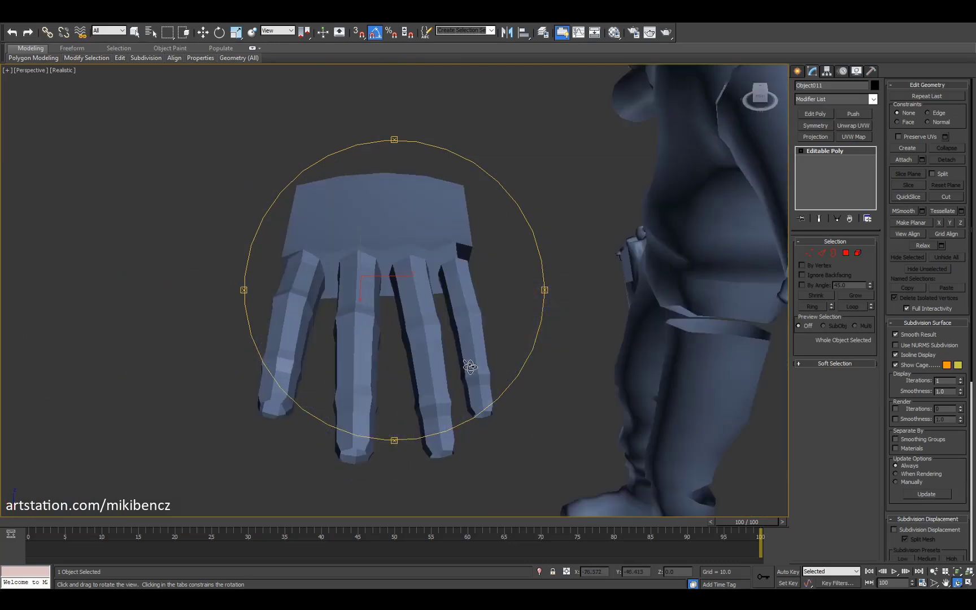
{"action": "left_click_drag", "start_coordinate": [470, 366], "coordinate": [414, 298]}
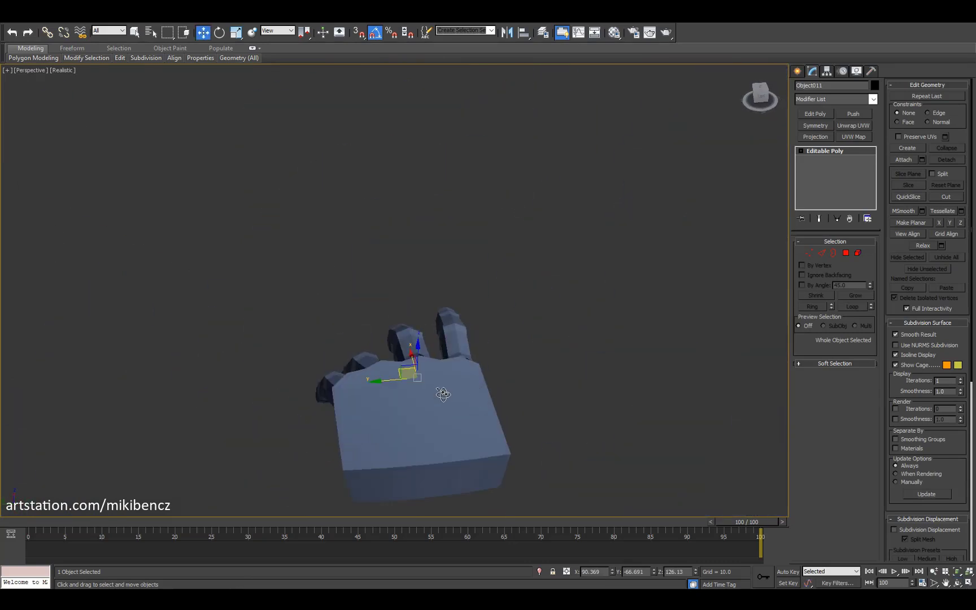
{"action": "left_click_drag", "start_coordinate": [442, 394], "coordinate": [399, 410]}
{"action": "right_click", "coordinate": [493, 346]}
{"action": "left_click", "coordinate": [507, 395]}
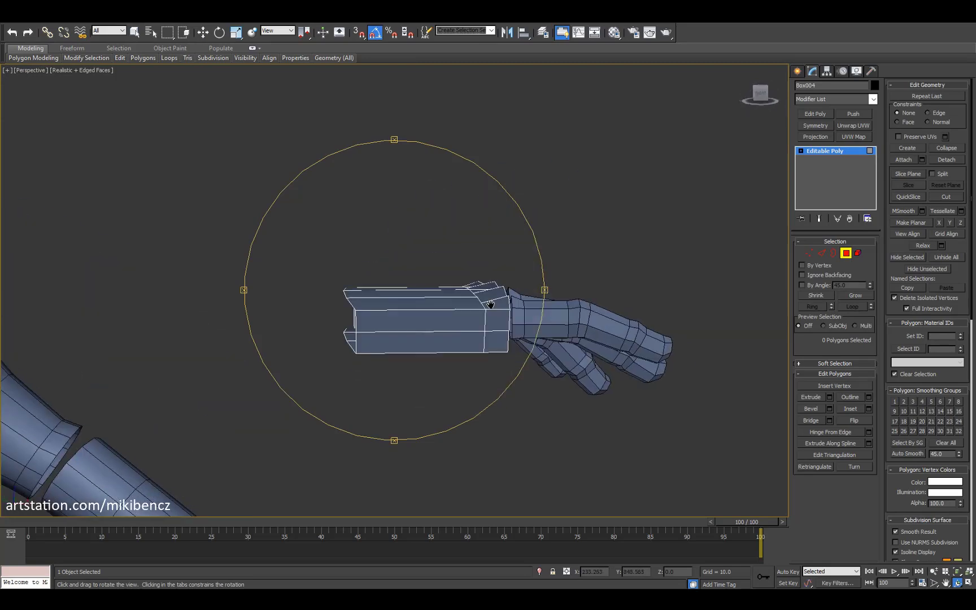
{"action": "left_click_drag", "start_coordinate": [446, 296], "coordinate": [458, 299]}
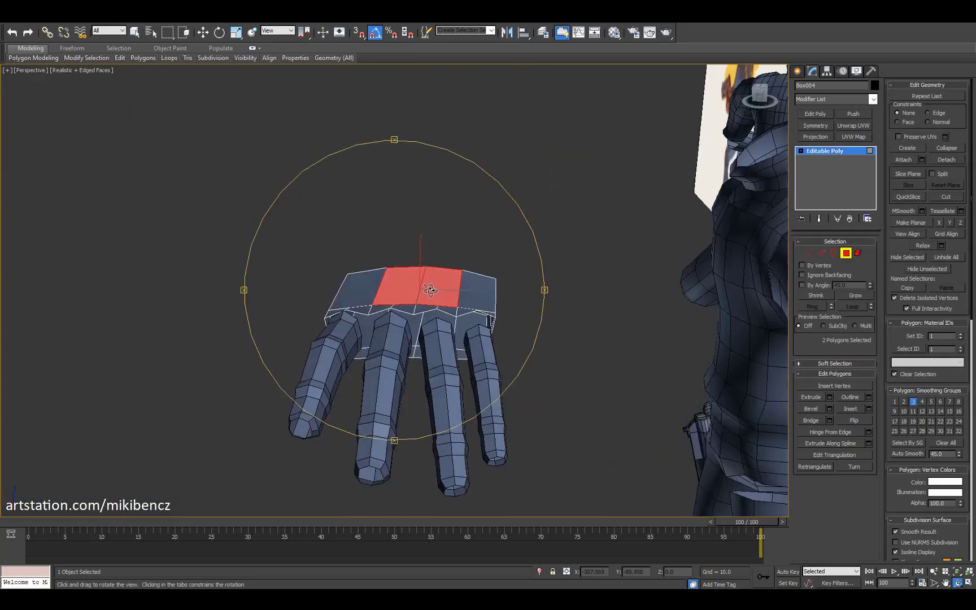
{"action": "left_click_drag", "start_coordinate": [431, 290], "coordinate": [446, 282]}
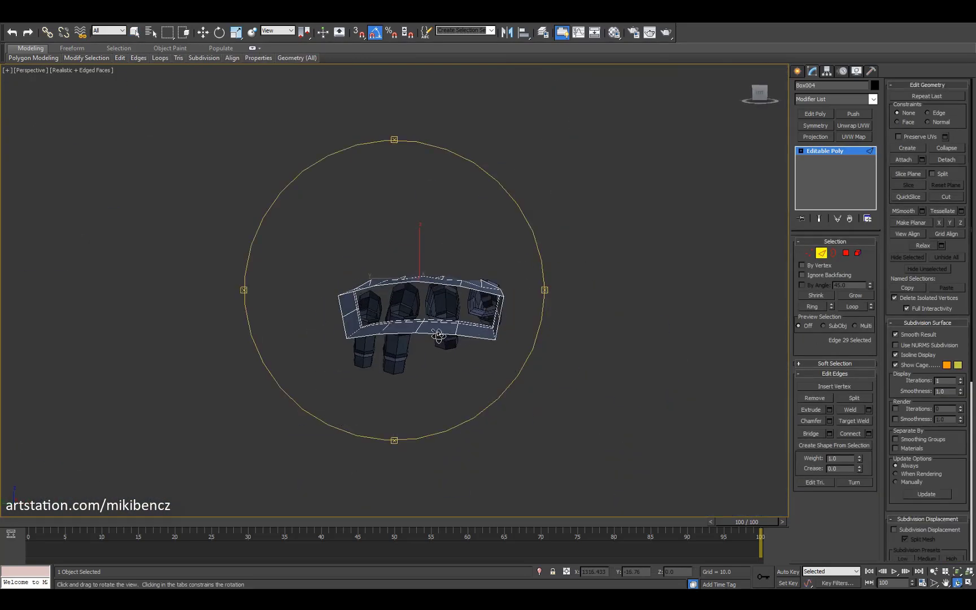
{"action": "left_click_drag", "start_coordinate": [439, 336], "coordinate": [508, 305]}
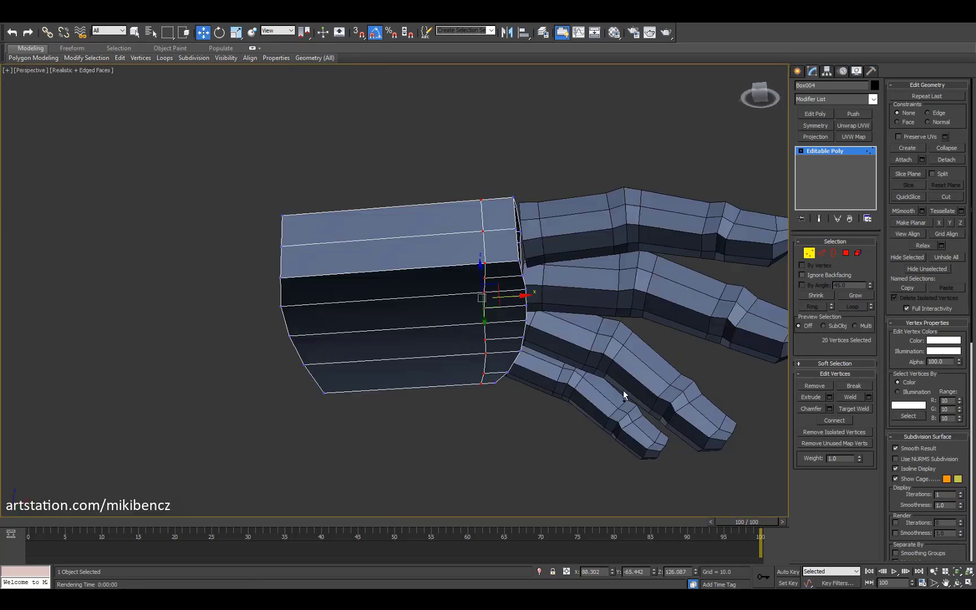
Step: Reposition the palm's knuckle vertices and front edges to follow the finger bases
{"action": "mouse_move", "coordinate": [622, 389]}
{"action": "middle_mouse_down", "text": "alt"}
{"action": "mouse_move", "coordinate": [503, 305]}
{"action": "mouse_move", "coordinate": [572, 301]}
{"action": "middle_mouse_up", "text": "alt"}
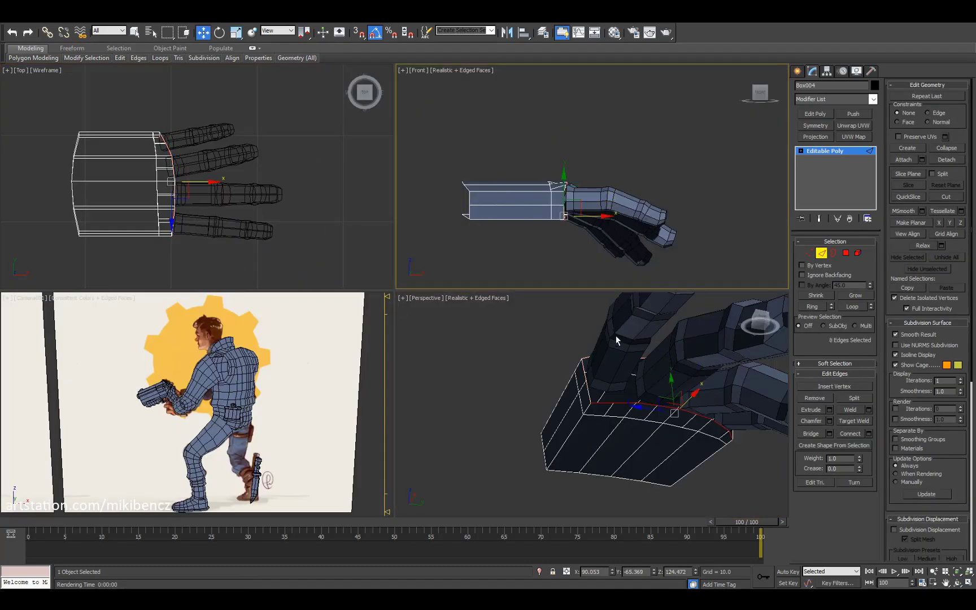
{"action": "key", "text": "alt+w"}
{"action": "left_click_drag", "start_coordinate": [471, 316], "coordinate": [470, 369]}
{"action": "key", "text": "F3"}
{"action": "scroll", "coordinate": [226, 221], "scroll_direction": "up", "scroll_amount": 3}
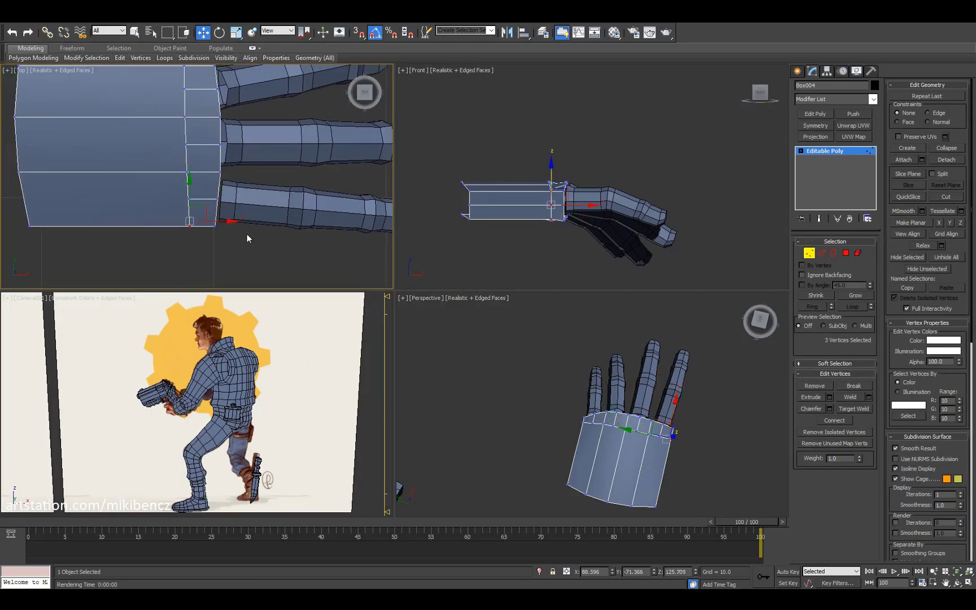
Step: Connect the palm's lengthwise edges to add a loop behind the knuckles, and move its end vertices into a curve
{"action": "scroll", "coordinate": [168, 177], "scroll_direction": "down", "scroll_amount": 1}
{"action": "key", "text": "ctrl+shift+e"}
{"action": "key", "text": "1"}
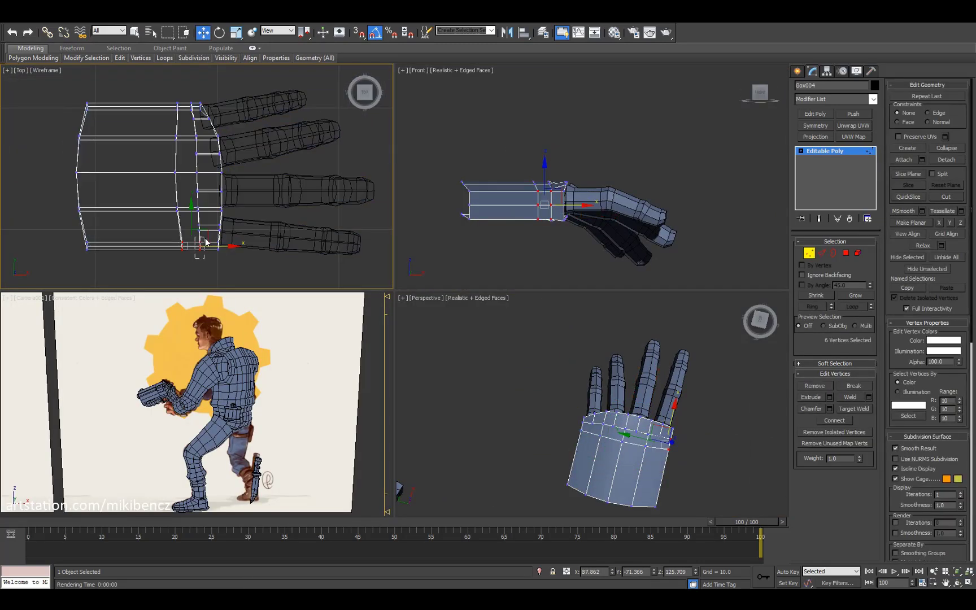
{"action": "scroll", "coordinate": [226, 186], "scroll_direction": "up", "scroll_amount": 2}
{"action": "scroll", "coordinate": [261, 184], "scroll_direction": "down", "scroll_amount": 3}
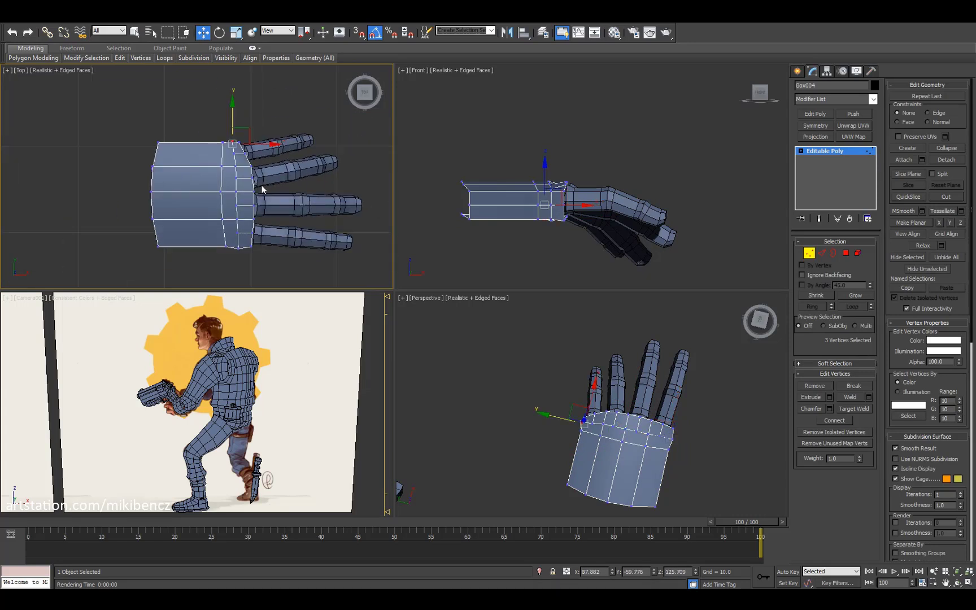
Step: Examine the palm and finger shapes from several sides without edge display
{"action": "key", "text": "1"}
{"action": "key", "text": "F4"}
{"action": "key", "text": "alt+w"}
{"action": "key", "text": "ctrl+r"}
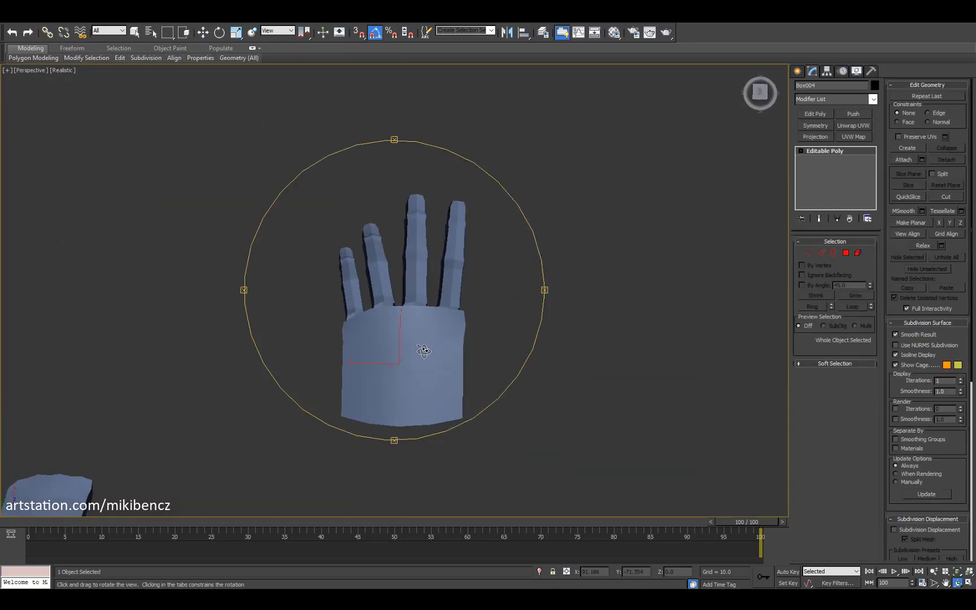
{"action": "key", "text": "F4"}
{"action": "key", "text": "ctrl+r"}
{"action": "left_click_drag", "start_coordinate": [372, 380], "coordinate": [481, 394]}
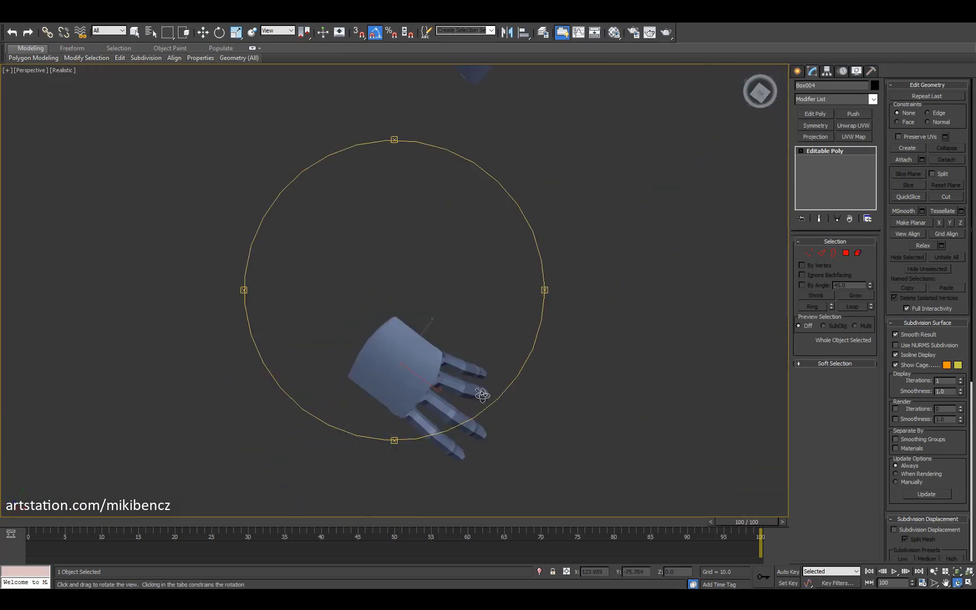
{"action": "left_click_drag", "start_coordinate": [383, 377], "coordinate": [490, 332]}
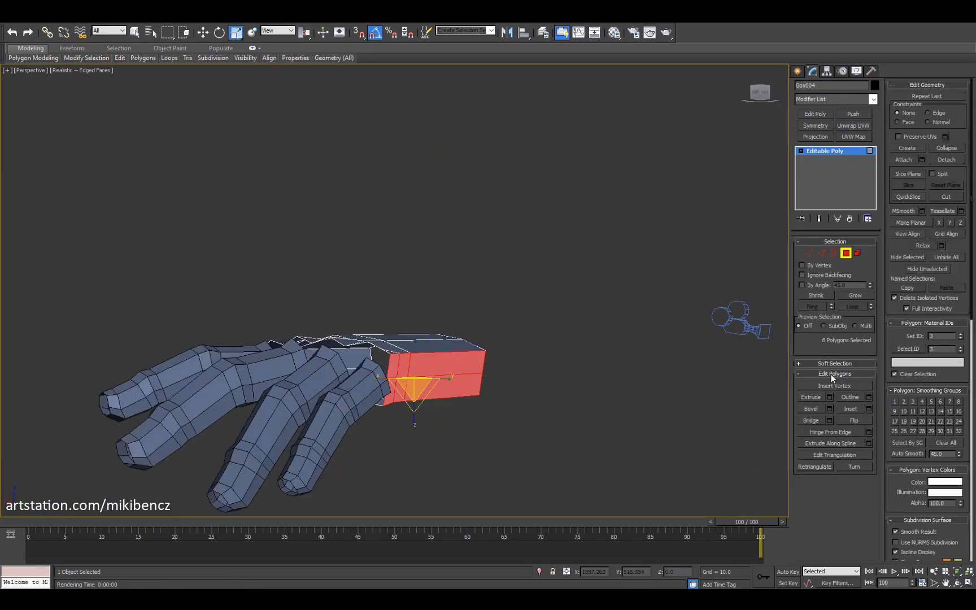
Step: Reshape the palm's side polygons using soft selection with a falloff of 9
{"action": "left_click", "coordinate": [833, 364]}
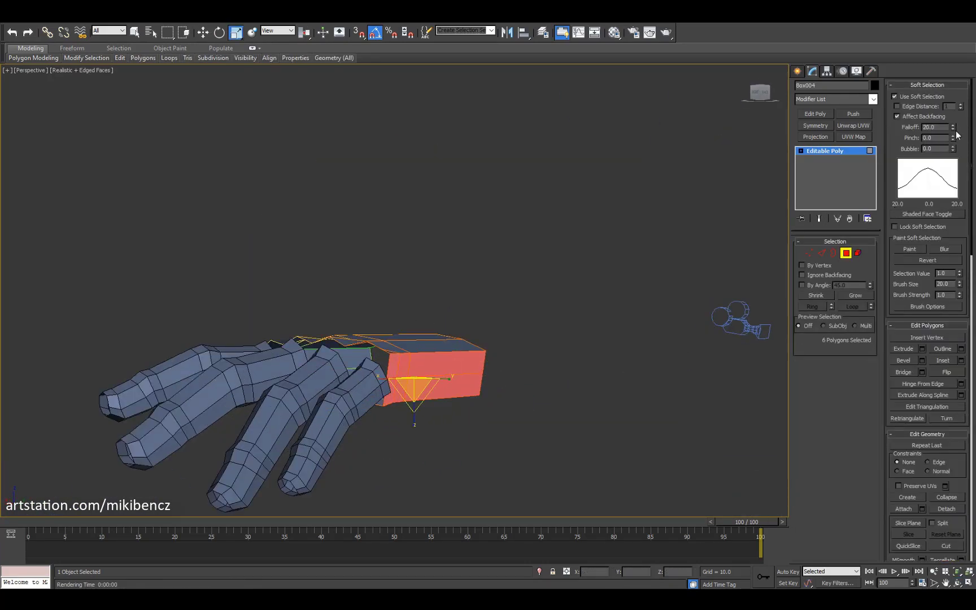
{"action": "key", "text": "ctrl+r"}
{"action": "left_click_drag", "start_coordinate": [435, 384], "coordinate": [288, 342]}
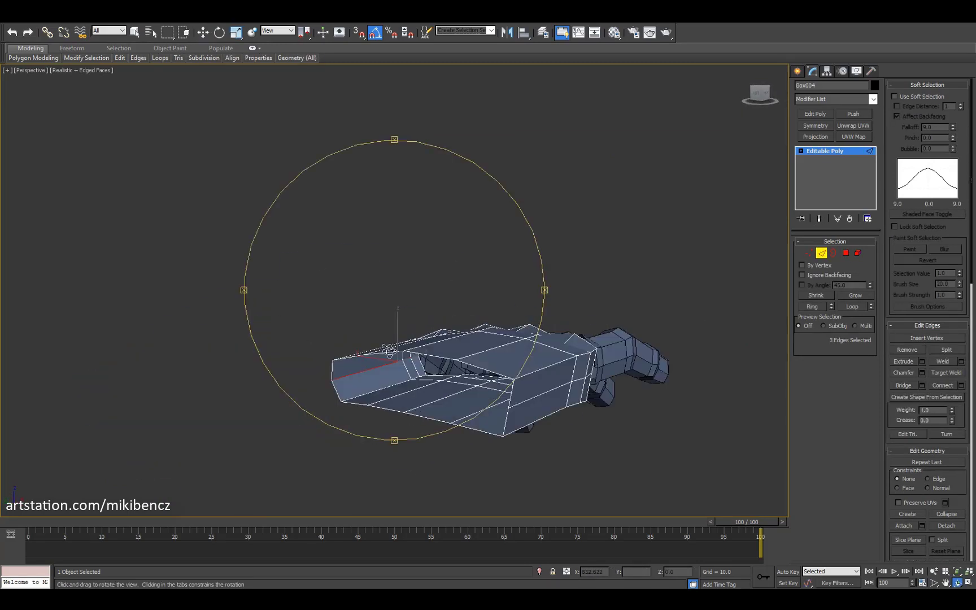
{"action": "left_click_drag", "start_coordinate": [395, 350], "coordinate": [349, 352]}
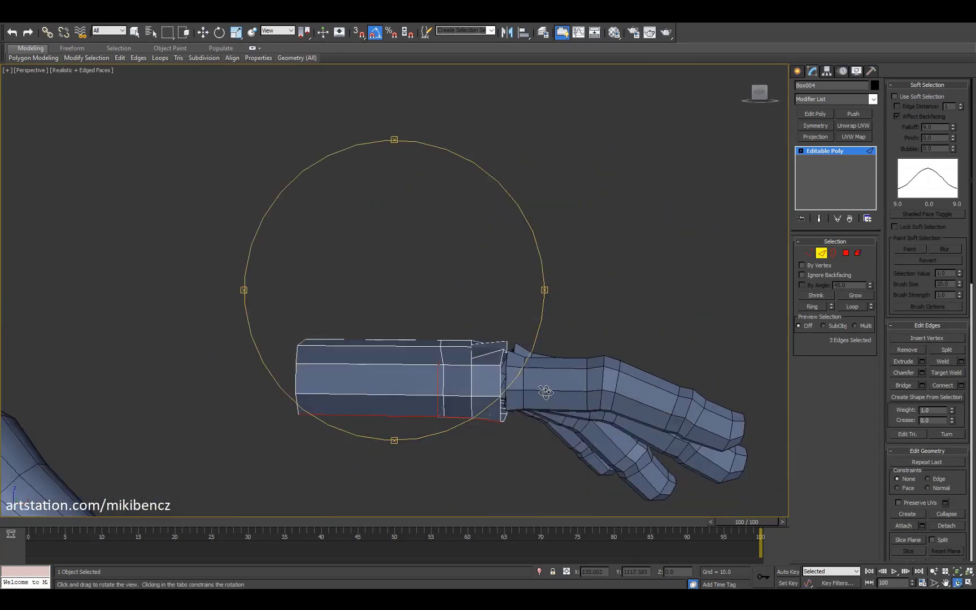
Step: Add edge loops across the long segments of the fingers to refine their shape
{"action": "key", "text": "w"}
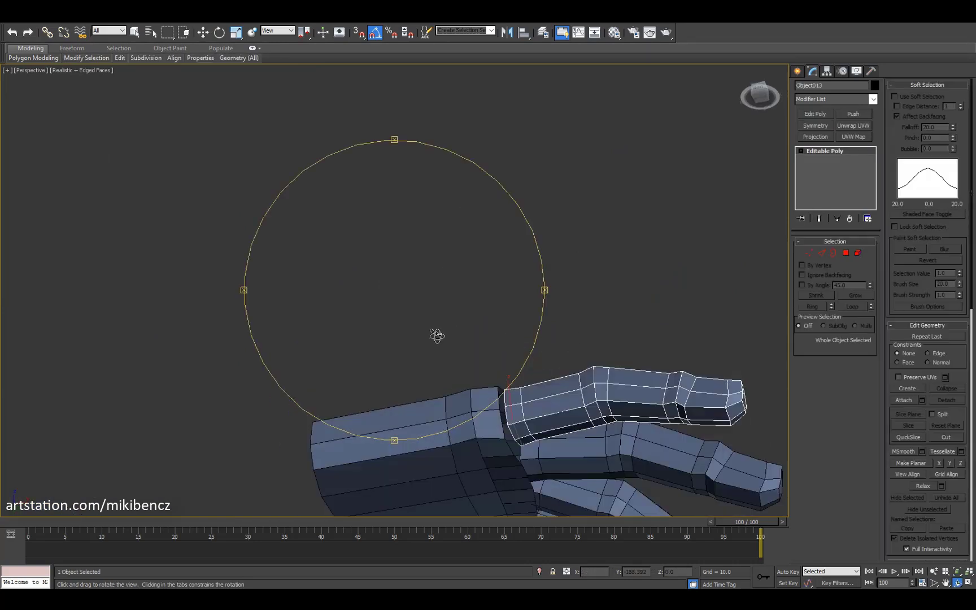
{"action": "left_click_drag", "start_coordinate": [435, 333], "coordinate": [576, 413]}
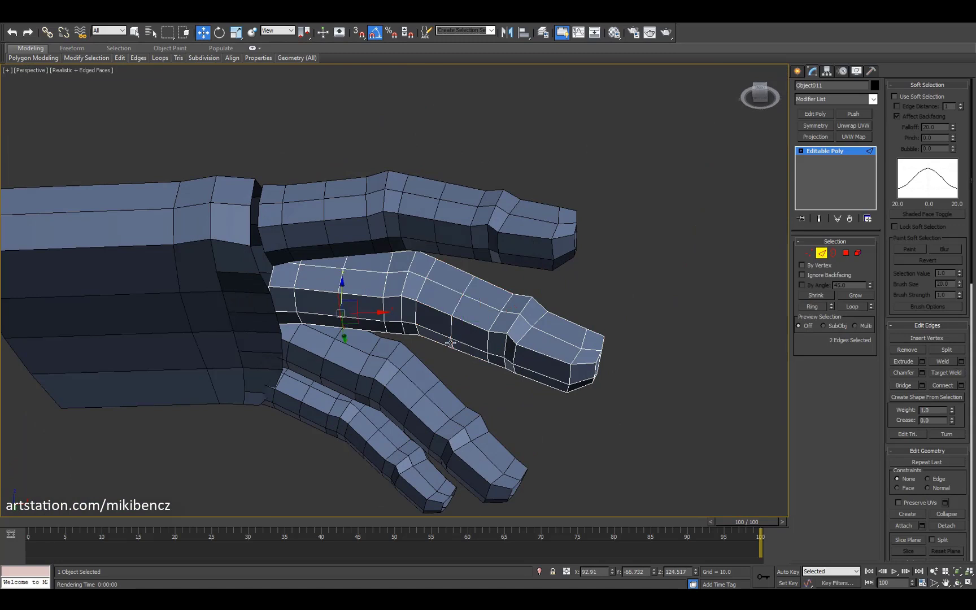
{"action": "middle_click_drag", "start_coordinate": [450, 342], "coordinate": [451, 342], "text": "alt"}
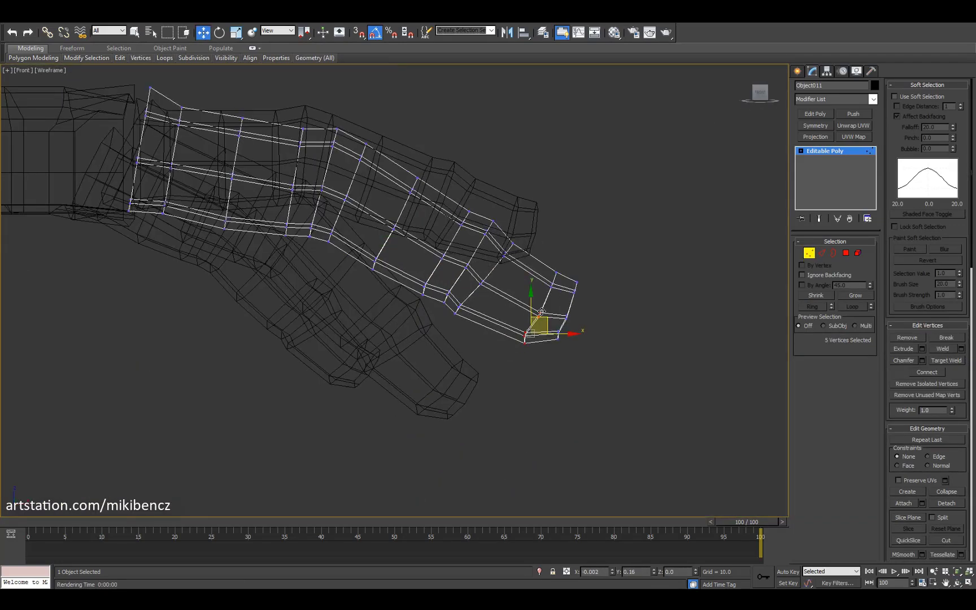
Step: Move the middle finger's lower tip vertices to round the end of the fingertip
{"action": "key", "text": "F3"}
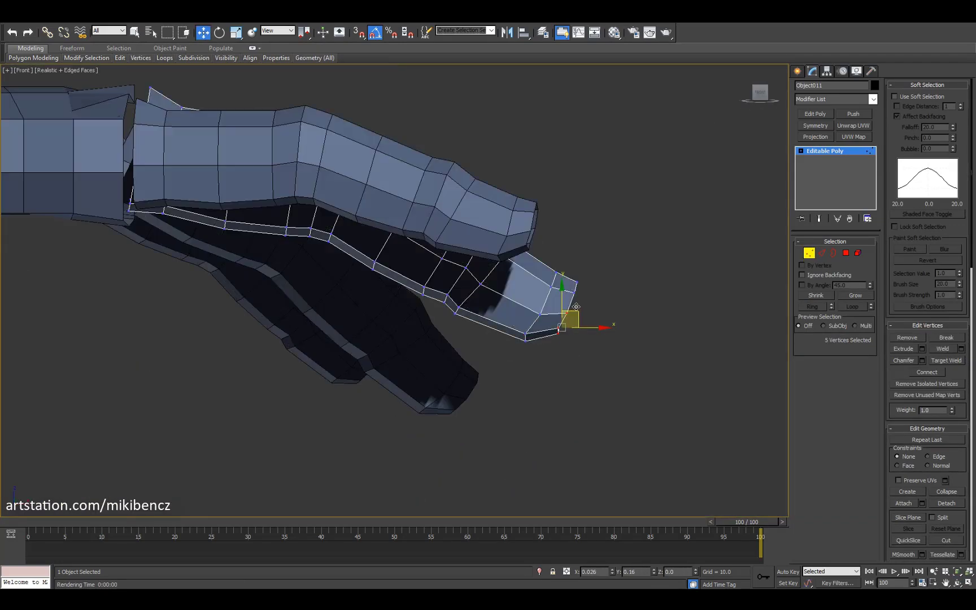
{"action": "key", "text": "F3"}
{"action": "key", "text": "F3"}
{"action": "key", "text": "F3"}
{"action": "left_click", "coordinate": [560, 334]}
{"action": "key", "text": "F3"}
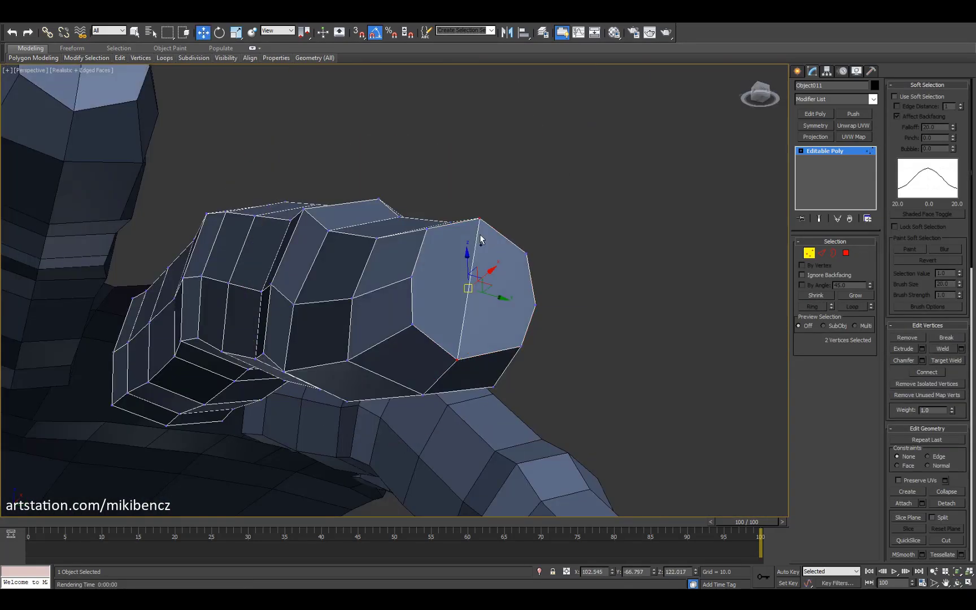
Step: Add edges across the middle finger's end cap so they meet at a new centre vertex
{"action": "middle_click_drag", "start_coordinate": [480, 238], "coordinate": [414, 248], "text": "alt"}
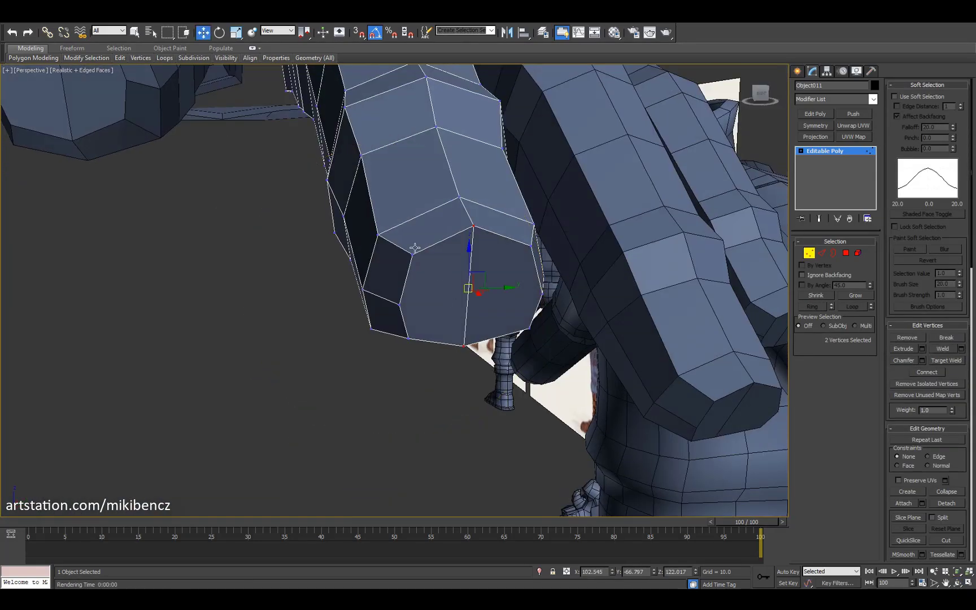
{"action": "left_click", "coordinate": [532, 244]}
{"action": "right_click", "coordinate": [532, 244]}
{"action": "middle_click_drag", "start_coordinate": [531, 244], "coordinate": [419, 242], "text": "alt"}
{"action": "key", "text": "2"}
{"action": "left_click", "coordinate": [468, 283]}
{"action": "key", "text": "1"}
{"action": "left_click", "coordinate": [419, 242]}
{"action": "key", "text": "w"}
{"action": "left_click", "coordinate": [532, 224]}
{"action": "middle_click_drag", "start_coordinate": [531, 224], "coordinate": [445, 277], "text": "alt"}
Step: Move the end cap's centre vertex in the front view to round off the middle fingertip
{"action": "key", "text": "alt+w"}
{"action": "scroll", "coordinate": [651, 186], "scroll_direction": "up", "scroll_amount": 4}
{"action": "left_click", "coordinate": [651, 186]}
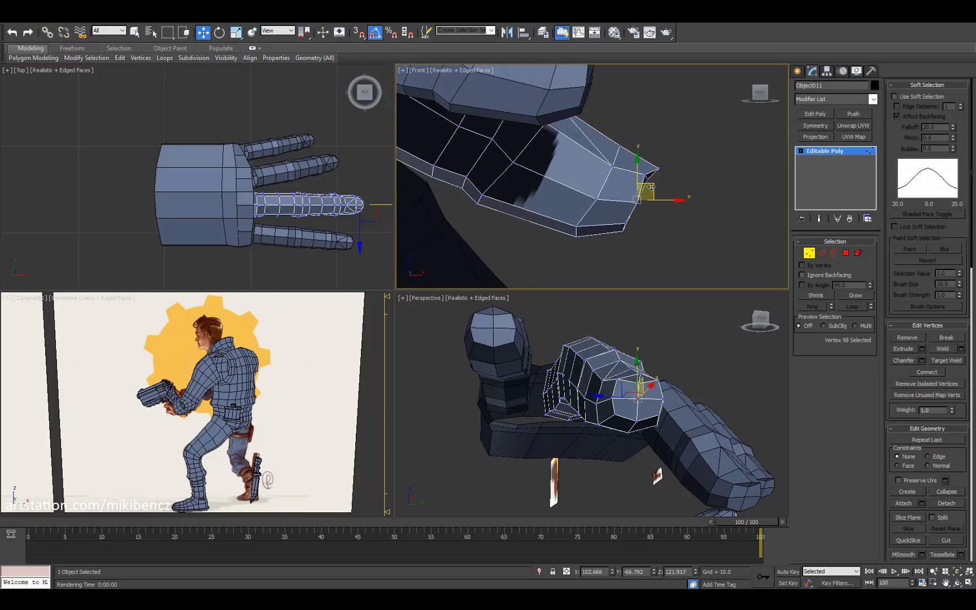
{"action": "key", "text": "alt+w"}
{"action": "middle_click_drag", "start_coordinate": [657, 382], "coordinate": [542, 292], "text": "alt"}
{"action": "key", "text": "f"}
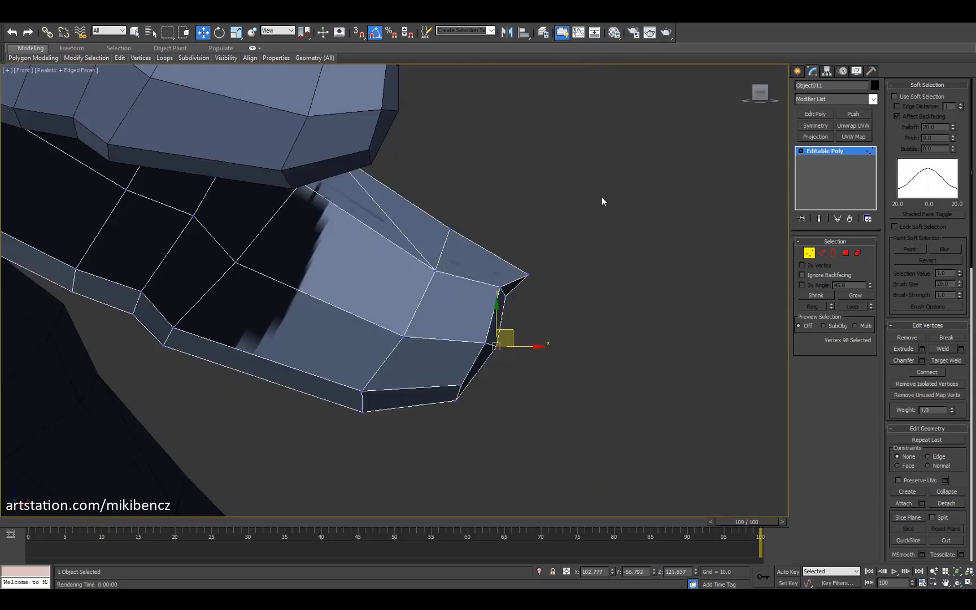
Step: Adjust the upper end vertices of the middle fingertip to refine its side profile
{"action": "key", "text": "F3"}
{"action": "left_click_drag", "start_coordinate": [511, 293], "coordinate": [499, 254]}
{"action": "key", "text": "F3"}
{"action": "scroll", "coordinate": [499, 255], "scroll_direction": "down", "scroll_amount": 3}
{"action": "left_click", "coordinate": [527, 275]}
{"action": "scroll", "coordinate": [497, 305], "scroll_direction": "up", "scroll_amount": 3}
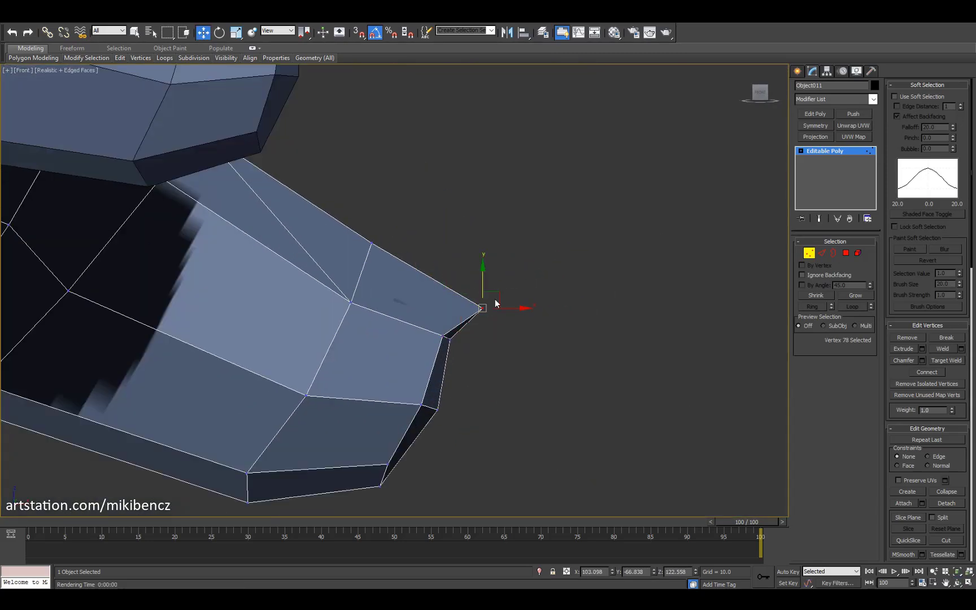
Step: Slim the middle finger with a Push modifier set to a value of -0.13
{"action": "scroll", "coordinate": [466, 267], "scroll_direction": "down", "scroll_amount": 2}
{"action": "key", "text": "alt+w"}
{"action": "key", "text": "1"}
{"action": "key", "text": "alt+w"}
{"action": "middle_click_drag", "start_coordinate": [509, 317], "coordinate": [525, 350], "text": "alt"}
{"action": "key", "text": "1"}
{"action": "key", "text": "F4"}
{"action": "key", "text": "w"}
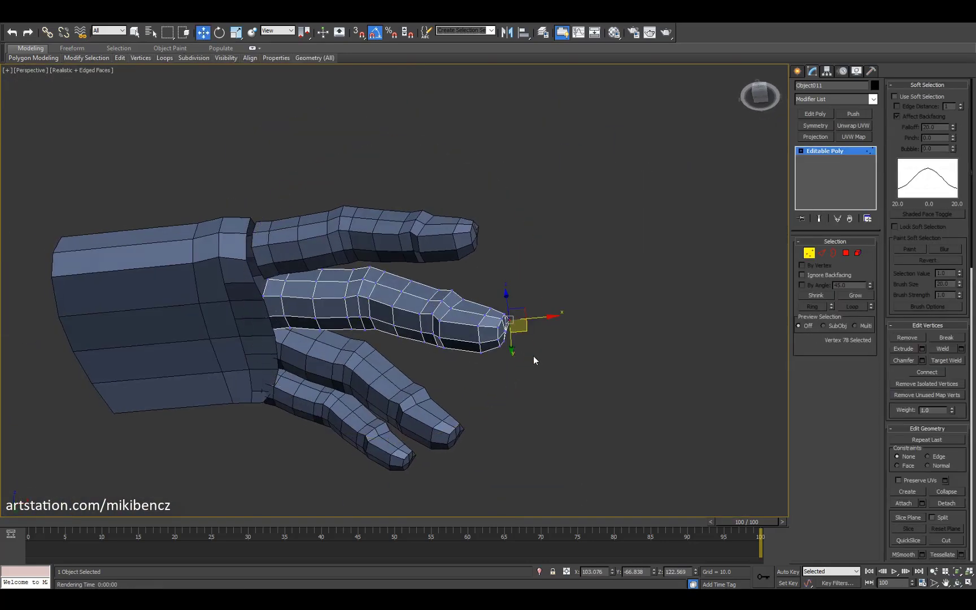
{"action": "left_click", "coordinate": [852, 113]}
{"action": "left_click_drag", "start_coordinate": [870, 256], "coordinate": [870, 261]}
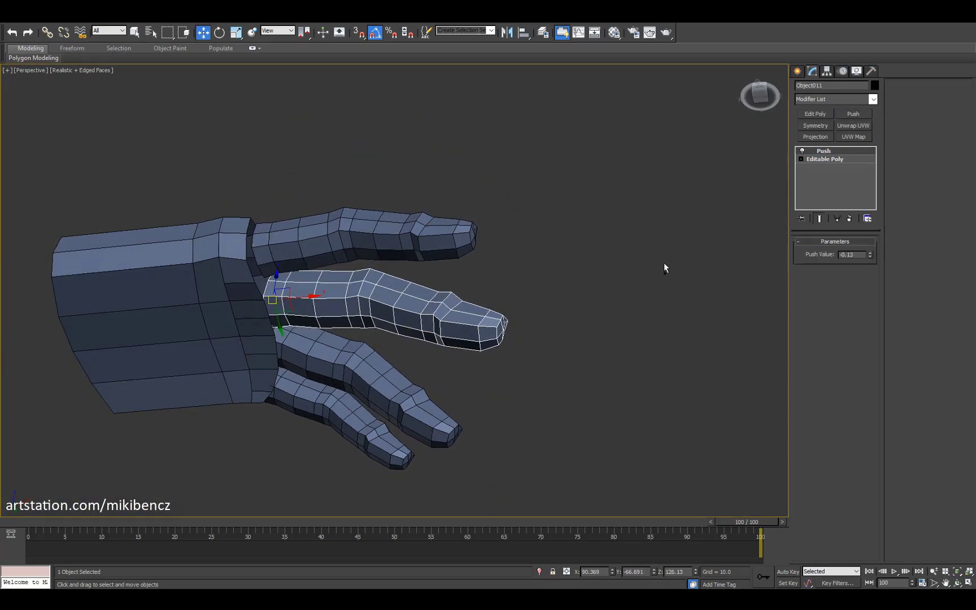
Step: Examine the slimmed fingers and palm from both sides, with and without edge display
{"action": "key", "text": "F4"}
{"action": "middle_click_drag", "start_coordinate": [663, 262], "coordinate": [458, 262], "text": "alt"}
{"action": "scroll", "coordinate": [451, 341], "scroll_direction": "down", "scroll_amount": 5}
{"action": "double_click", "coordinate": [452, 341]}
{"action": "key", "text": "z"}
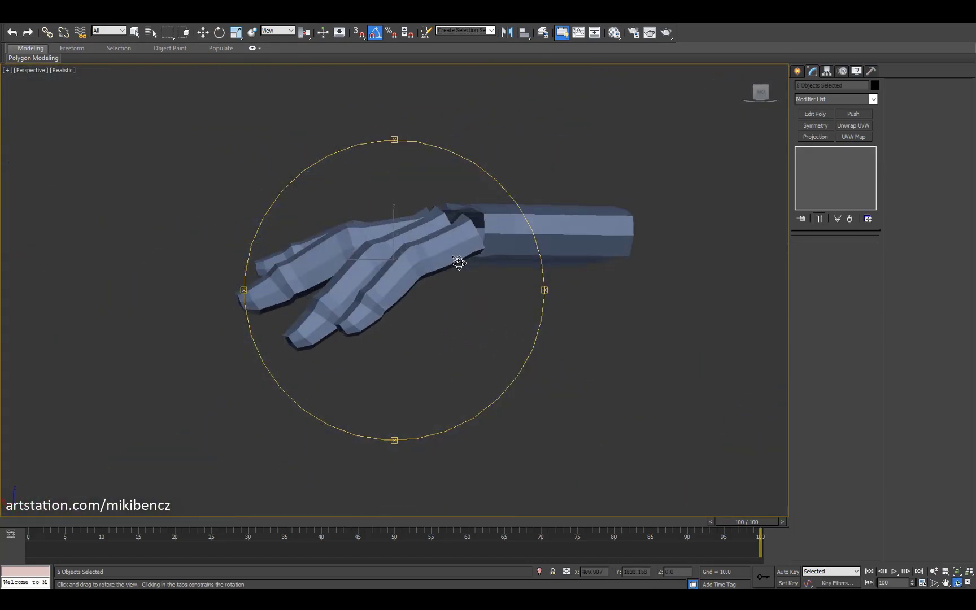
{"action": "middle_click_drag", "start_coordinate": [405, 302], "coordinate": [430, 254], "text": "alt"}
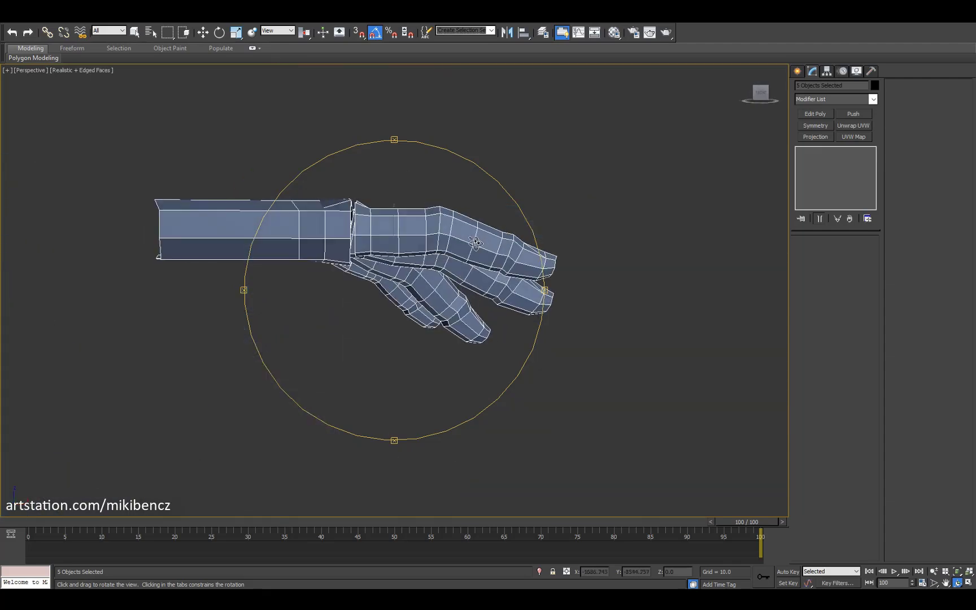
{"action": "key", "text": "f"}
Step: Return the middle finger to a plain Editable Poly and reposition the upper vertices of its middle knuckle
{"action": "key", "text": "w"}
{"action": "left_click", "coordinate": [448, 192]}
{"action": "key", "text": "F3"}
{"action": "scroll", "coordinate": [395, 229], "scroll_direction": "up", "scroll_amount": 2}
{"action": "left_click", "coordinate": [516, 249]}
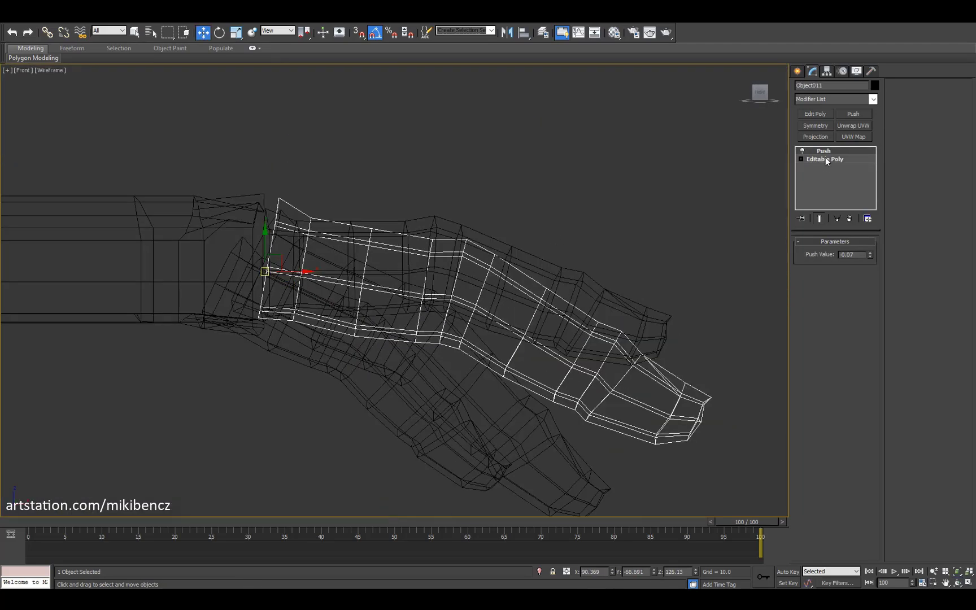
{"action": "left_click", "coordinate": [825, 157]}
{"action": "key", "text": "1"}
{"action": "left_click_drag", "start_coordinate": [477, 254], "coordinate": [500, 277]}
{"action": "key", "text": "F3"}
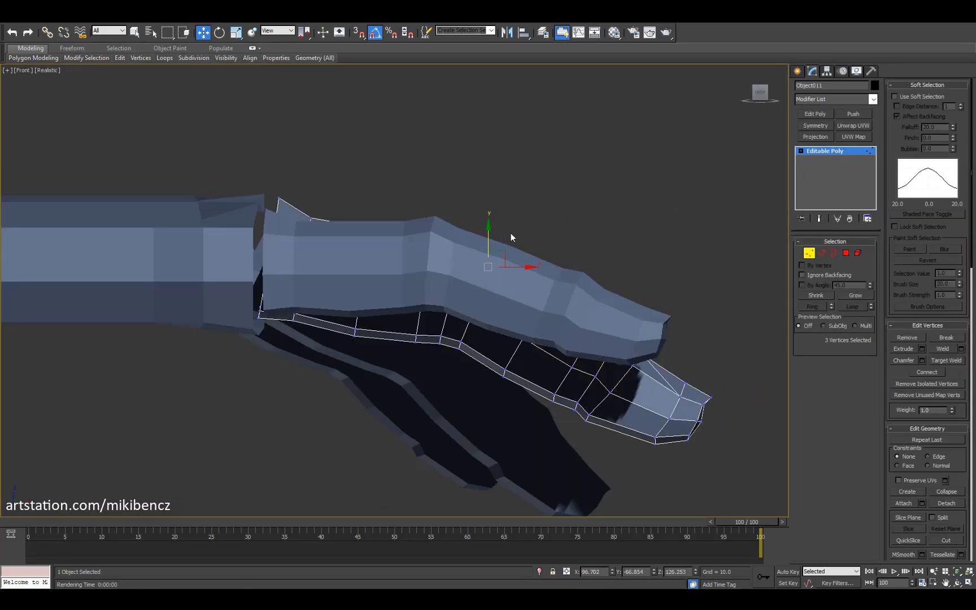
Step: Reposition the middle finger's end-joint and tip vertices to lengthen and blunt the fingertip
{"action": "key", "text": "F3"}
{"action": "key", "text": "F3"}
{"action": "left_click", "coordinate": [636, 361]}
{"action": "key", "text": "F3"}
{"action": "left_click_drag", "start_coordinate": [721, 355], "coordinate": [692, 446]}
{"action": "key", "text": "F3"}
Step: Change the front view's lighting so the dark surfaces of the fingers are evenly lit
{"action": "key", "text": "e"}
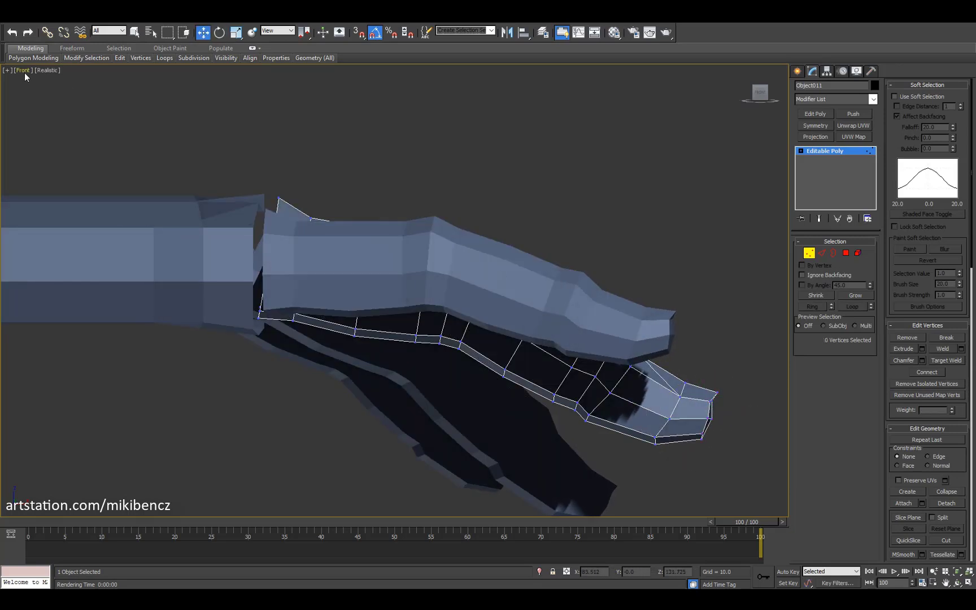
{"action": "left_click", "coordinate": [46, 70]}
{"action": "mouse_move", "coordinate": [90, 218]}
{"action": "left_click", "coordinate": [181, 256]}
{"action": "left_click", "coordinate": [44, 71]}
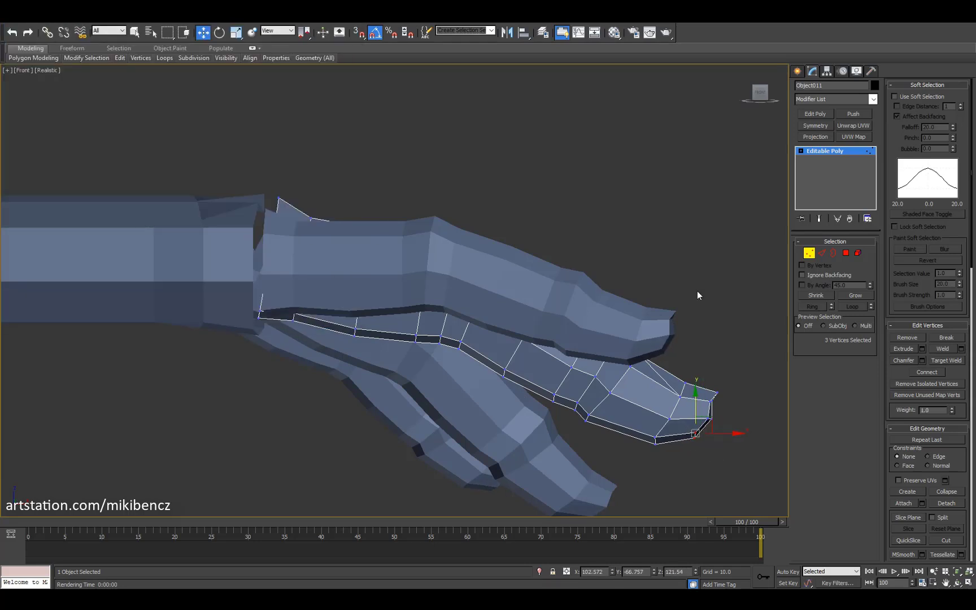
Step: Move the underside vertices at the middle and end joints to shape the middle finger's creases
{"action": "left_click", "coordinate": [696, 295]}
{"action": "scroll", "coordinate": [697, 295], "scroll_direction": "down", "scroll_amount": 2}
{"action": "middle_click_drag", "start_coordinate": [534, 283], "coordinate": [522, 288]}
{"action": "scroll", "coordinate": [522, 291], "scroll_direction": "up", "scroll_amount": 2}
{"action": "left_click_drag", "start_coordinate": [508, 339], "coordinate": [528, 361]}
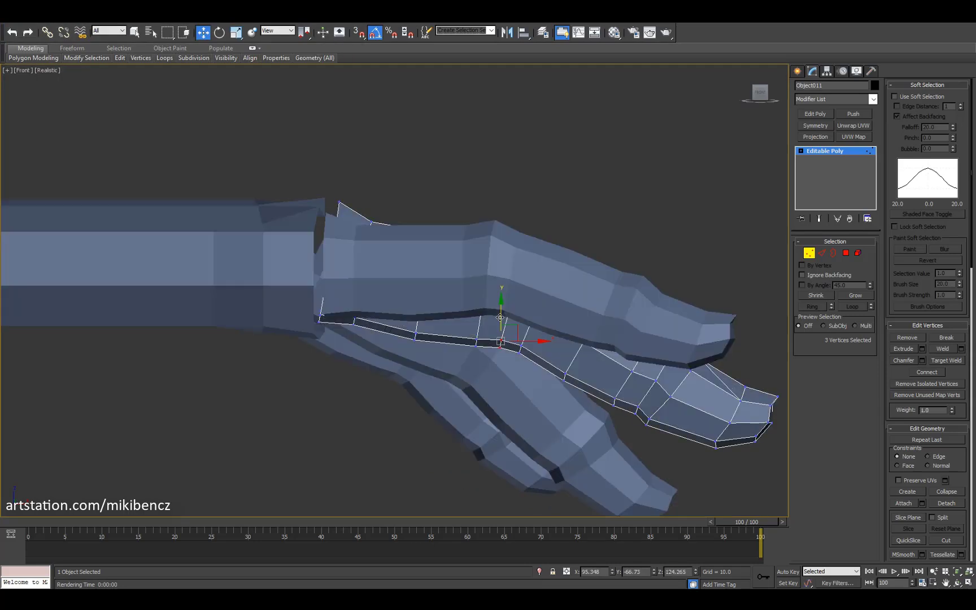
{"action": "left_click_drag", "start_coordinate": [626, 420], "coordinate": [654, 390]}
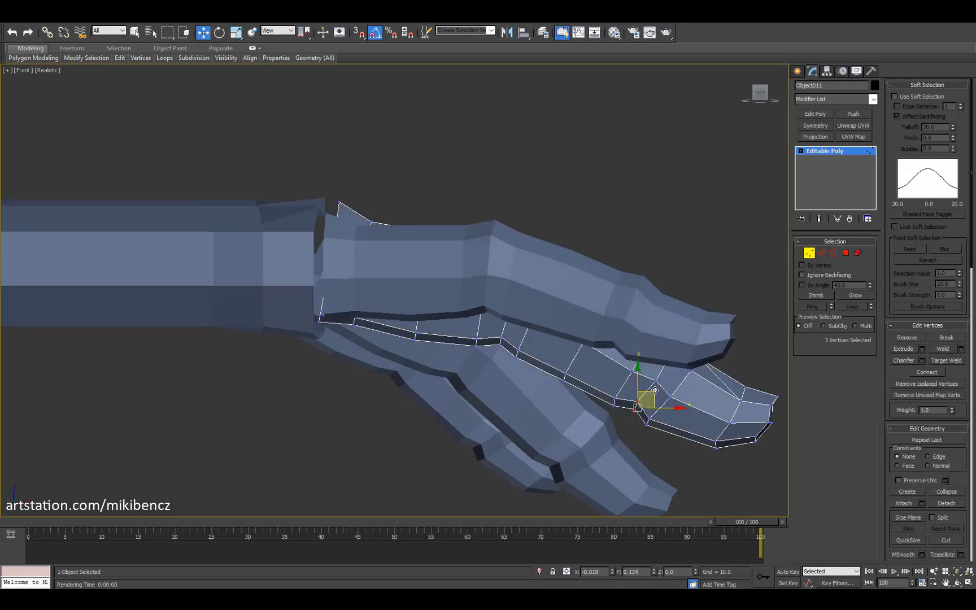
Step: Adjust the vertices around the middle finger's knuckle, end joint and the segment between them in the front view
{"action": "scroll", "coordinate": [509, 308], "scroll_direction": "down", "scroll_amount": 2}
{"action": "key", "text": "F3"}
{"action": "left_click_drag", "start_coordinate": [480, 251], "coordinate": [541, 359]}
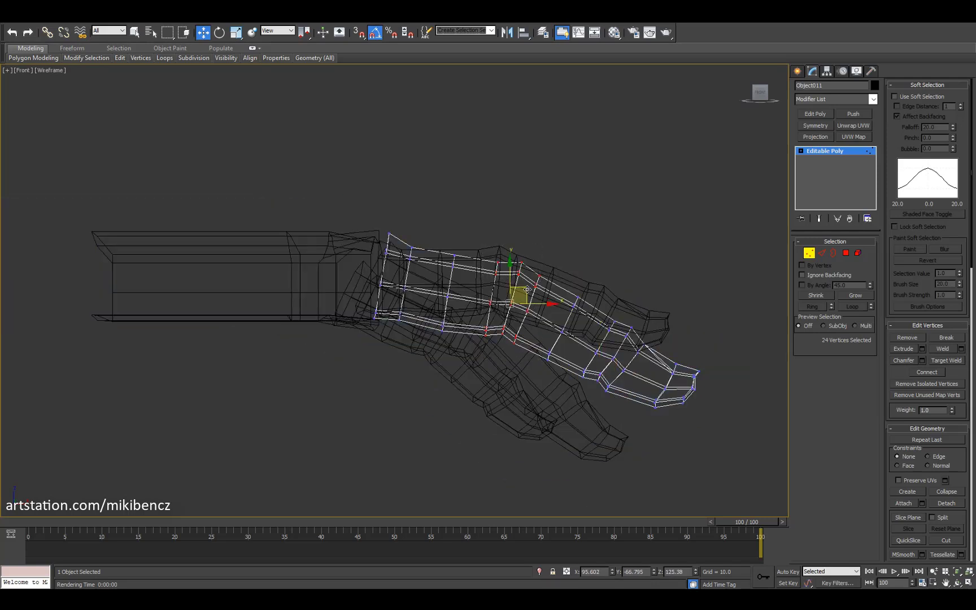
{"action": "key", "text": "F3"}
{"action": "left_click", "coordinate": [614, 317]}
{"action": "key", "text": "F3"}
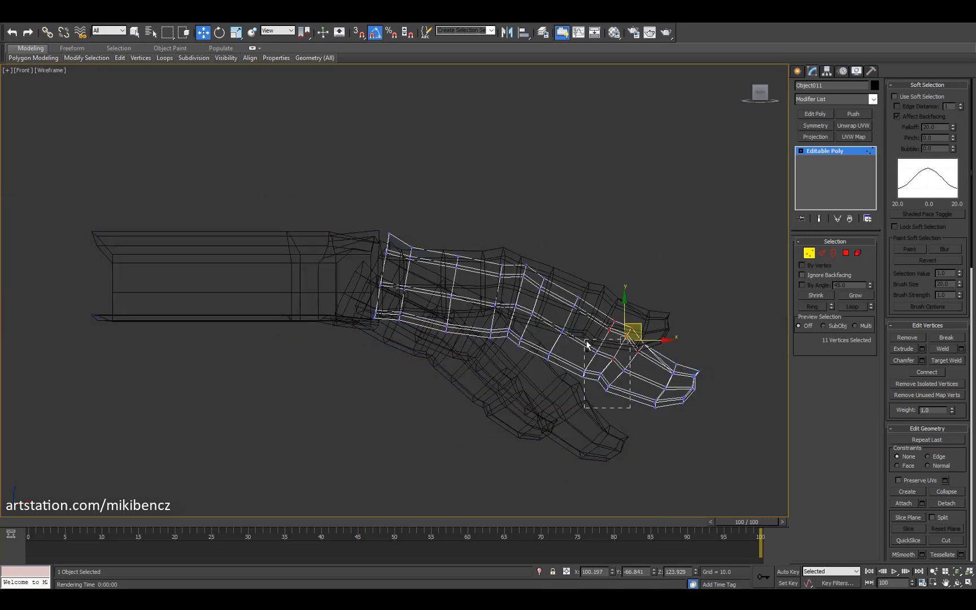
{"action": "key", "text": "F3"}
{"action": "key", "text": "F3"}
{"action": "left_click_drag", "start_coordinate": [486, 250], "coordinate": [543, 367]}
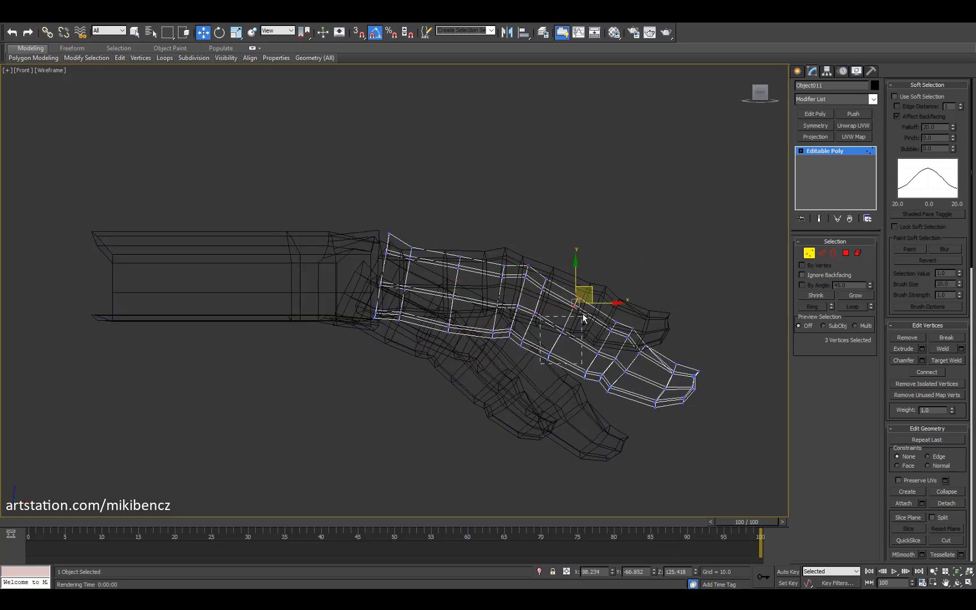
Step: Adjust the little finger's rotation at its base using its local axes
{"action": "key", "text": "1"}
{"action": "key", "text": "F3"}
{"action": "middle_click_drag", "start_coordinate": [597, 373], "coordinate": [281, 298], "text": "alt"}
{"action": "key", "text": "e"}
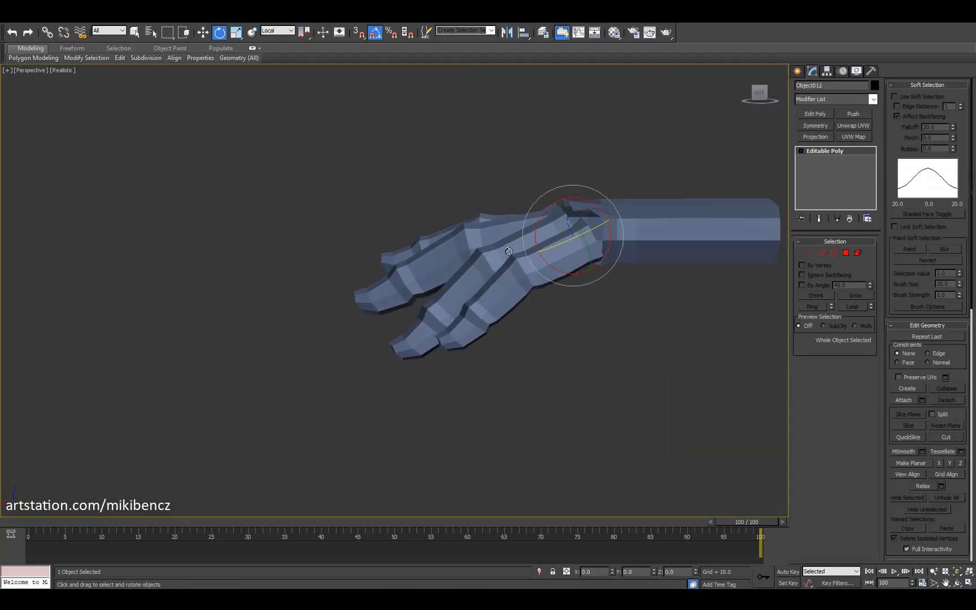
{"action": "middle_click_drag", "start_coordinate": [607, 206], "coordinate": [400, 336], "text": "alt"}
{"action": "key", "text": "w"}
{"action": "key", "text": "F4"}
Step: Compare the modelled hand with the gloved hand in the concept art by framing both side by side
{"action": "scroll", "coordinate": [400, 337], "scroll_direction": "down", "scroll_amount": 5}
{"action": "key", "text": "c"}
{"action": "key", "text": "alt+w"}
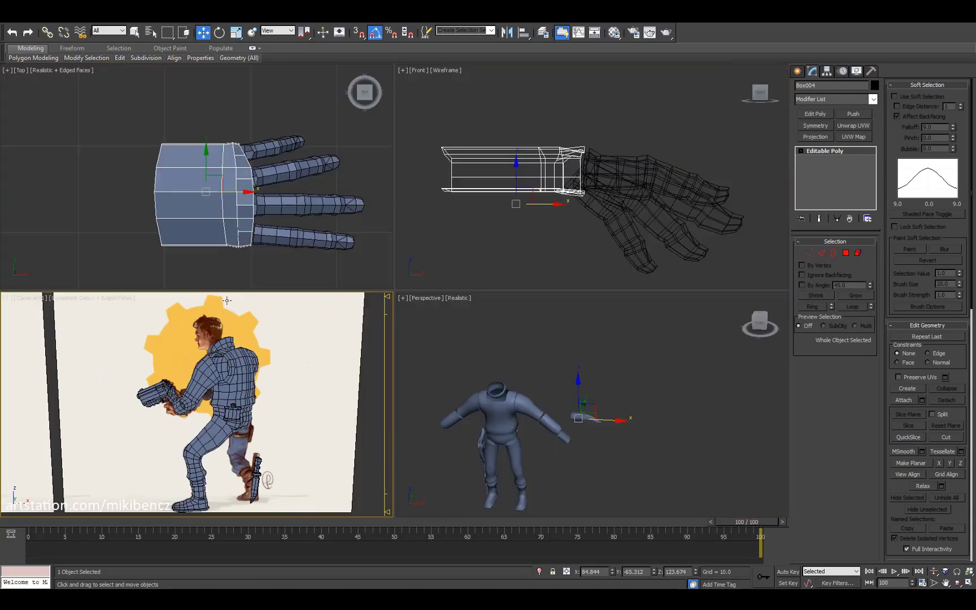
{"action": "scroll", "coordinate": [212, 175], "scroll_direction": "down", "scroll_amount": 3}
{"action": "scroll", "coordinate": [212, 175], "scroll_direction": "down", "scroll_amount": 3}
{"action": "left_click", "coordinate": [54, 379]}
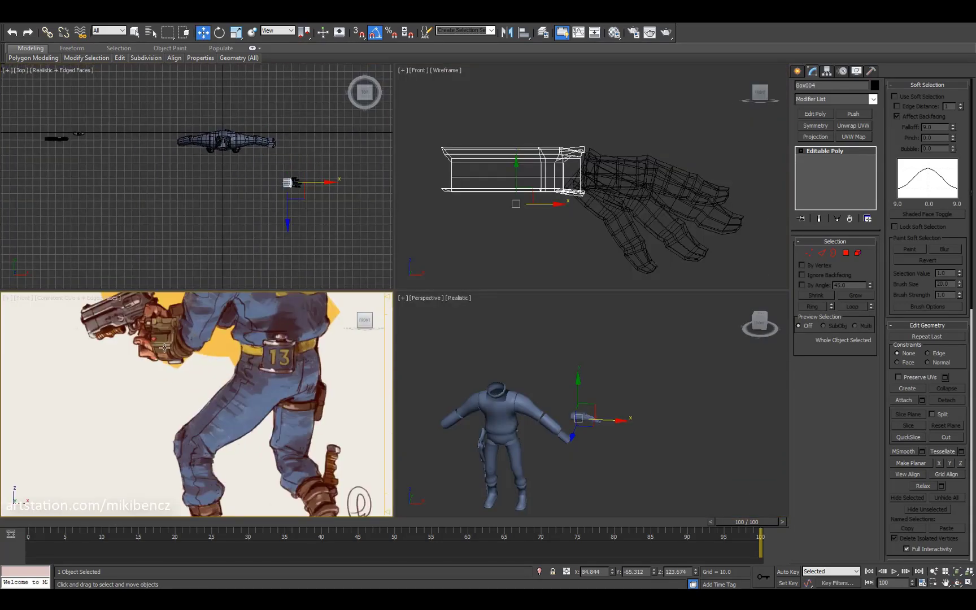
{"action": "left_click", "coordinate": [587, 415]}
{"action": "key", "text": "z"}
Step: Scale all of the middle finger's vertices to adjust its thickness
{"action": "middle_click_drag", "start_coordinate": [587, 415], "coordinate": [594, 427], "text": "alt"}
{"action": "left_click", "coordinate": [594, 427]}
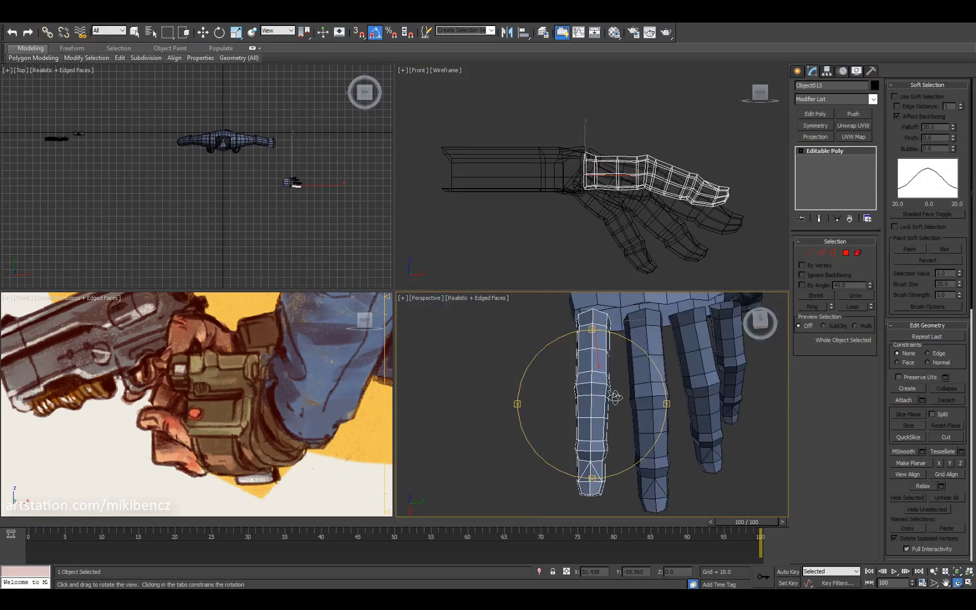
{"action": "key", "text": "1"}
{"action": "middle_click_drag", "start_coordinate": [650, 452], "coordinate": [628, 441], "text": "alt"}
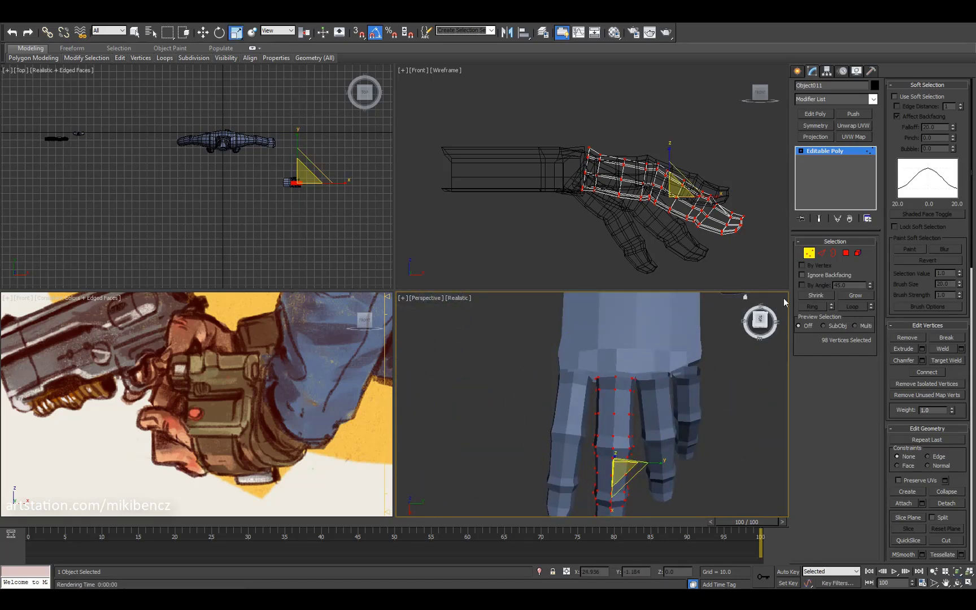
{"action": "left_click", "coordinate": [570, 429]}
Step: Move the palm's corner vertices beside the little finger to refine the palm's outline
{"action": "key", "text": "w"}
{"action": "key", "text": "alt+w"}
{"action": "middle_click_drag", "start_coordinate": [533, 371], "coordinate": [520, 316], "text": "alt"}
{"action": "left_click", "coordinate": [574, 281]}
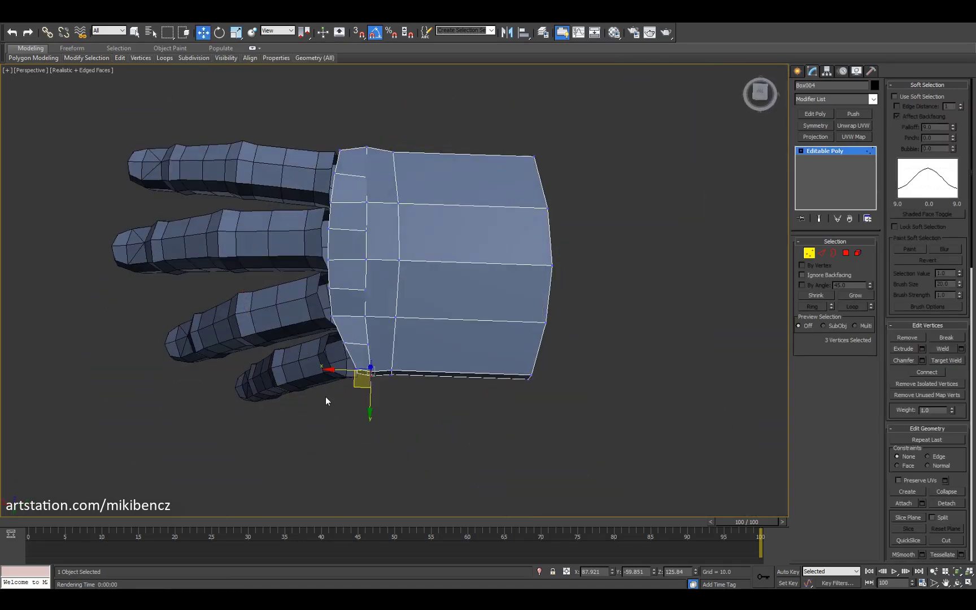
{"action": "middle_click_drag", "start_coordinate": [338, 339], "coordinate": [463, 412], "text": "alt"}
{"action": "key", "text": "1"}
Step: Examine the whole hand's proportions from the back and palm sides without edge display
{"action": "key", "text": "alt+w"}
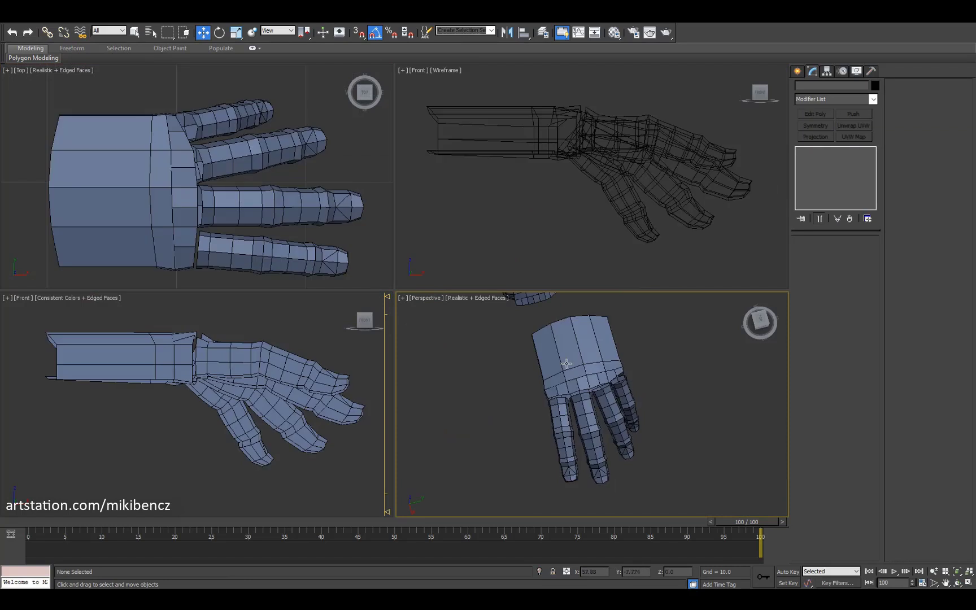
{"action": "middle_click_drag", "start_coordinate": [587, 367], "coordinate": [409, 318], "text": "alt"}
{"action": "key", "text": "alt+w"}
{"action": "key", "text": "w"}
{"action": "left_click", "coordinate": [546, 246]}
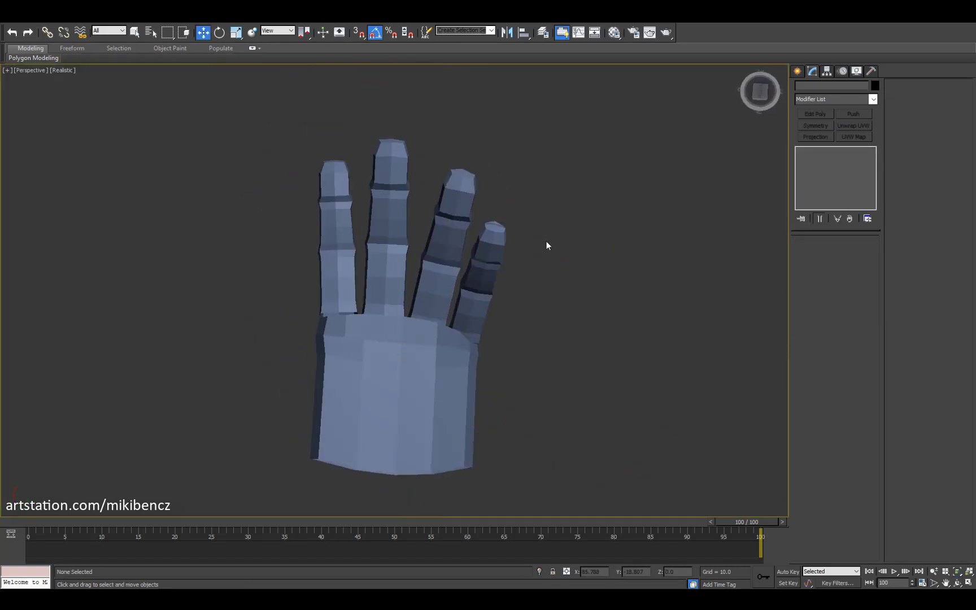
{"action": "left_click", "coordinate": [402, 370]}
Step: Try rotating the index finger at its base and bending it from its middle joint
{"action": "middle_click_drag", "start_coordinate": [424, 358], "coordinate": [482, 320], "text": "alt"}
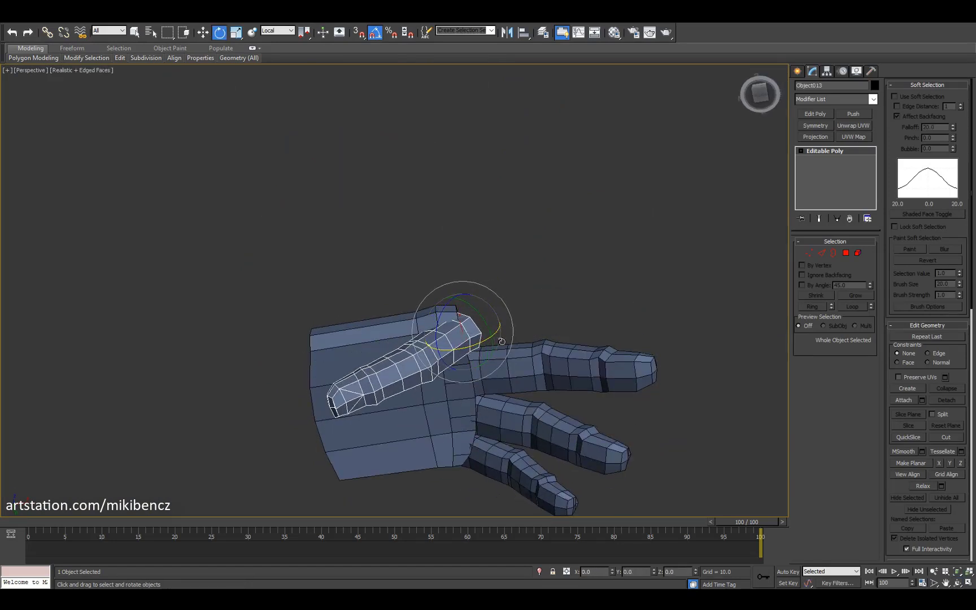
{"action": "middle_click_drag", "start_coordinate": [501, 341], "coordinate": [493, 323], "text": "alt"}
{"action": "left_click_drag", "start_coordinate": [506, 320], "coordinate": [502, 344]}
{"action": "key", "text": "1"}
{"action": "left_click_drag", "start_coordinate": [498, 497], "coordinate": [423, 438]}
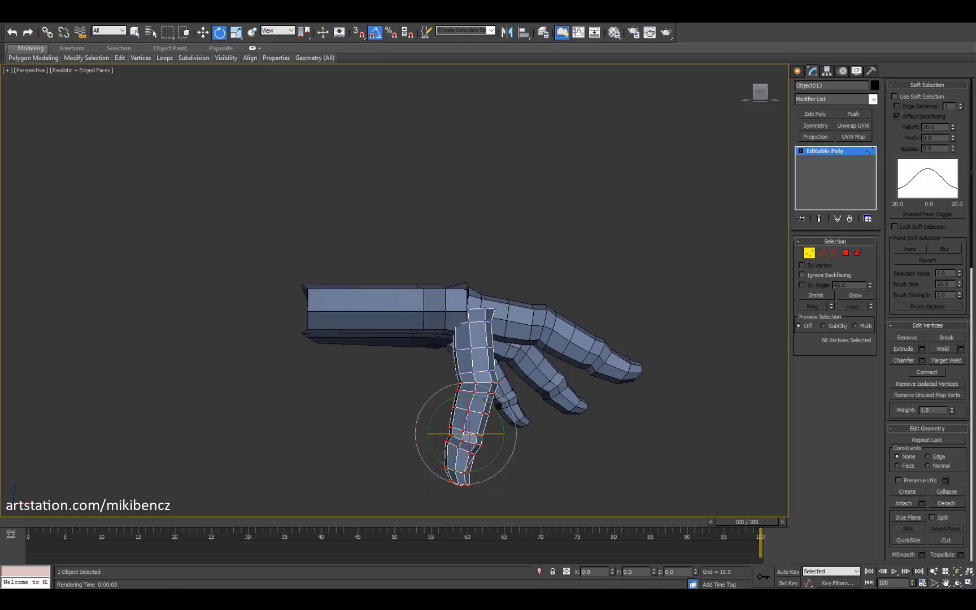
{"action": "middle_click_drag", "start_coordinate": [505, 440], "coordinate": [400, 299], "text": "alt"}
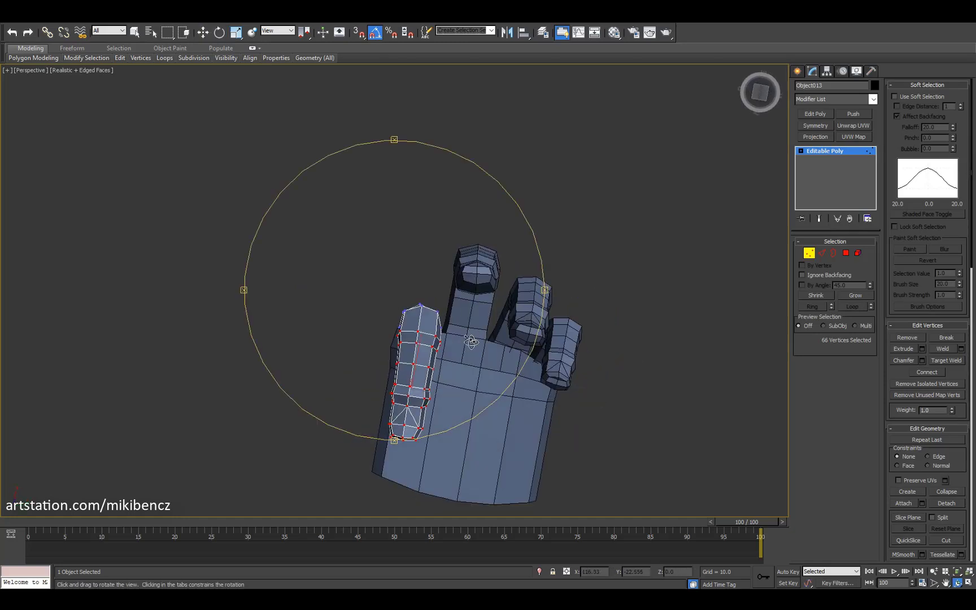
{"action": "middle_click_drag", "start_coordinate": [470, 341], "coordinate": [450, 323], "text": "alt"}
Step: Move and scale the palm's open wrist border to reshape the wrist end
{"action": "key", "text": "w"}
{"action": "key", "text": "ctrl+d"}
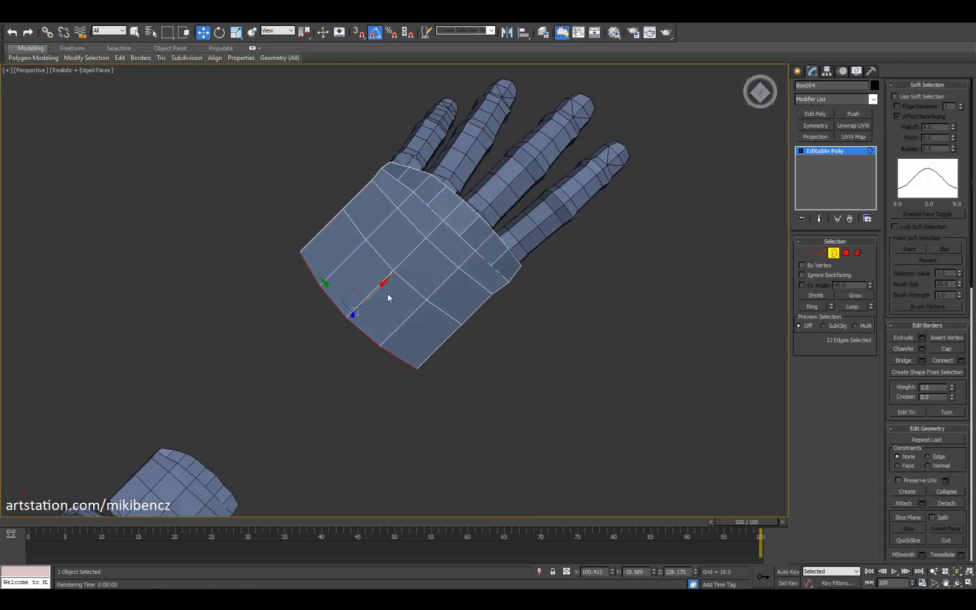
{"action": "left_click_drag", "start_coordinate": [406, 313], "coordinate": [401, 327]}
{"action": "key", "text": "r"}
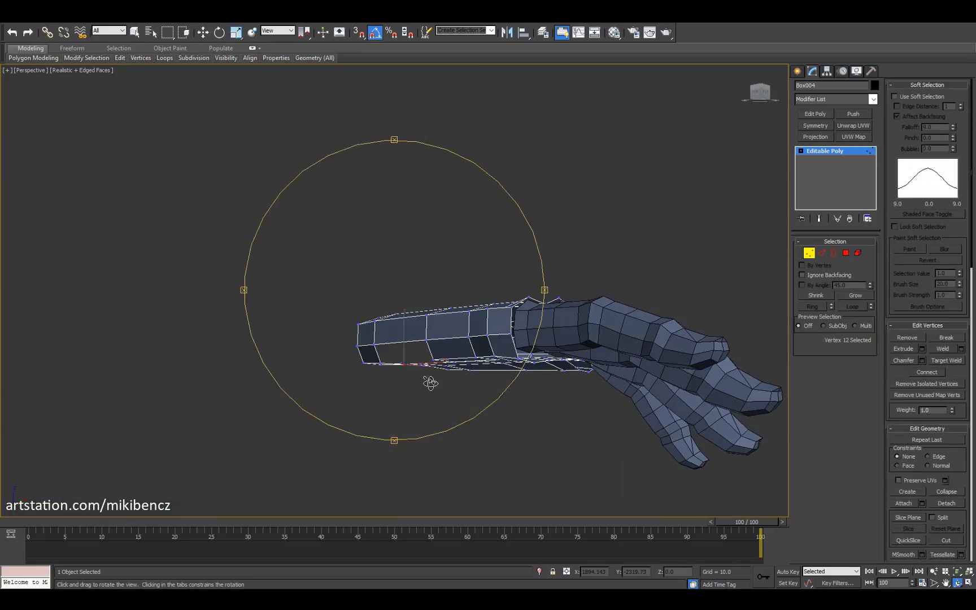
Step: Pull two edges out from the open side of the palm to start the base of the thumb
{"action": "left_click_drag", "start_coordinate": [431, 383], "coordinate": [453, 342]}
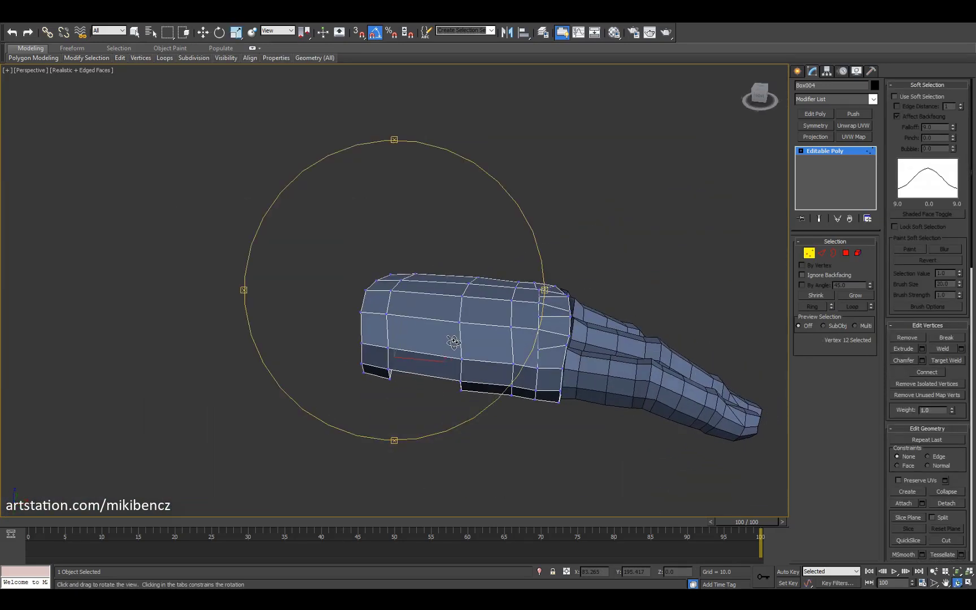
{"action": "left_click_drag", "start_coordinate": [453, 341], "coordinate": [387, 298]}
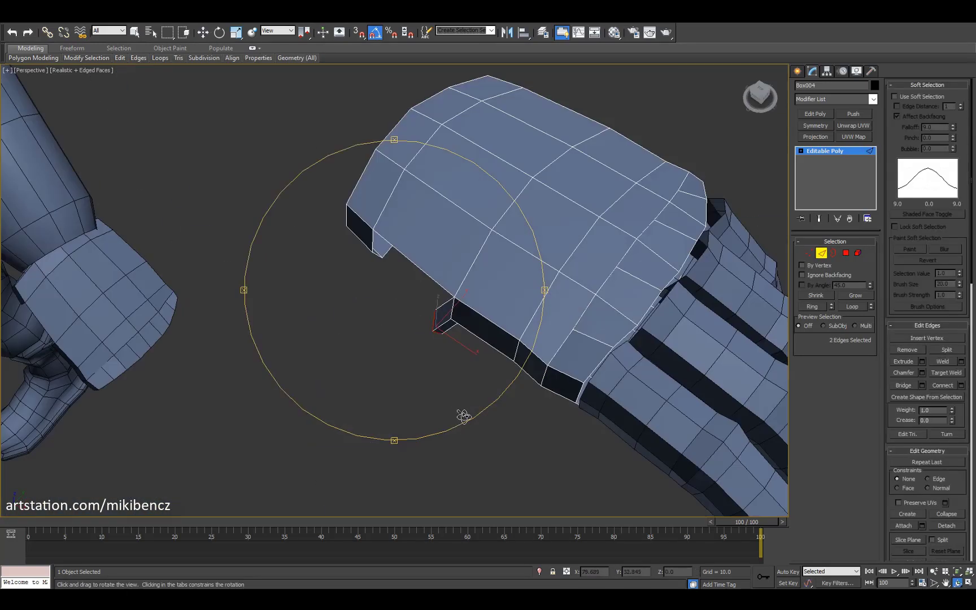
{"action": "key", "text": "w"}
{"action": "left_click_drag", "start_coordinate": [463, 416], "coordinate": [647, 295]}
{"action": "key", "text": "ctrl+r"}
{"action": "scroll", "coordinate": [444, 336], "scroll_direction": "down", "scroll_amount": 5}
{"action": "key", "text": "ctrl+r"}
{"action": "key", "text": "r"}
{"action": "key", "text": "ctrl+r"}
{"action": "scroll", "coordinate": [451, 412], "scroll_direction": "up", "scroll_amount": 5}
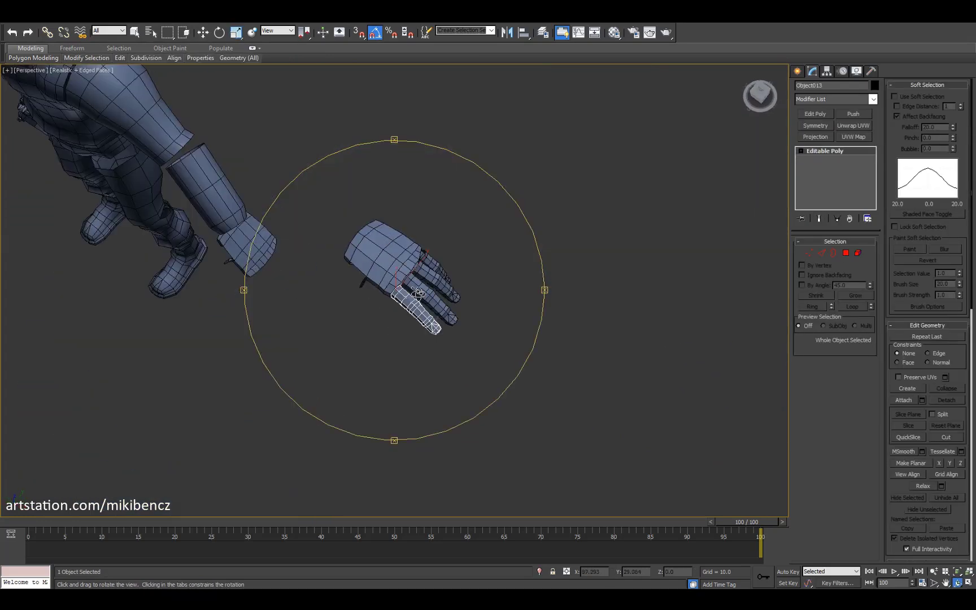
Step: Try to clone the index finger's outer segments as a separate piece for the thumb
{"action": "scroll", "coordinate": [392, 272], "scroll_direction": "up", "scroll_amount": 5}
{"action": "key", "text": "w"}
{"action": "key", "text": "4"}
{"action": "left_click_drag", "start_coordinate": [486, 419], "coordinate": [398, 365]}
{"action": "middle_click_drag", "start_coordinate": [407, 338], "coordinate": [481, 272], "text": "alt"}
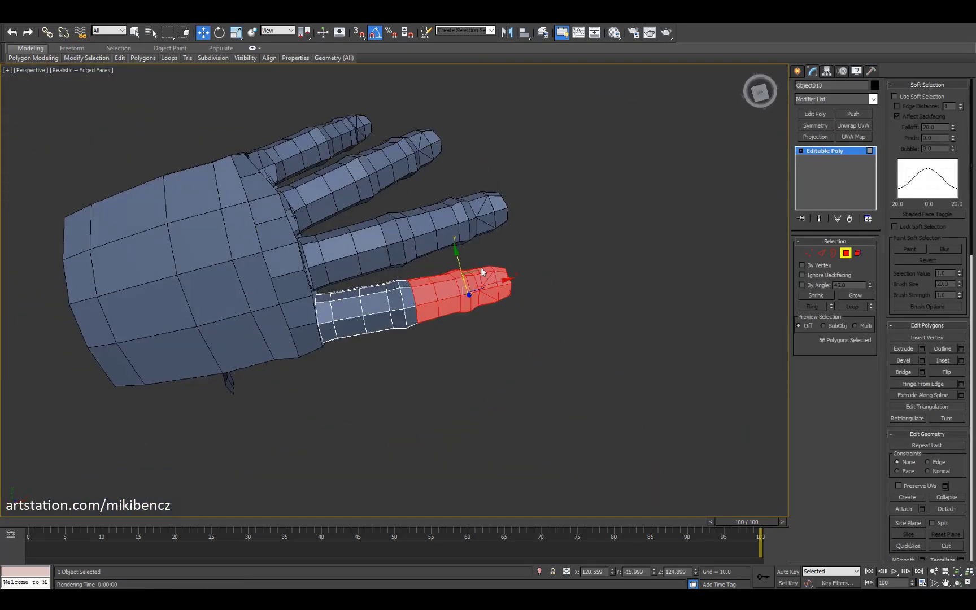
{"action": "left_click", "coordinate": [527, 314]}
{"action": "key", "text": "alt+w"}
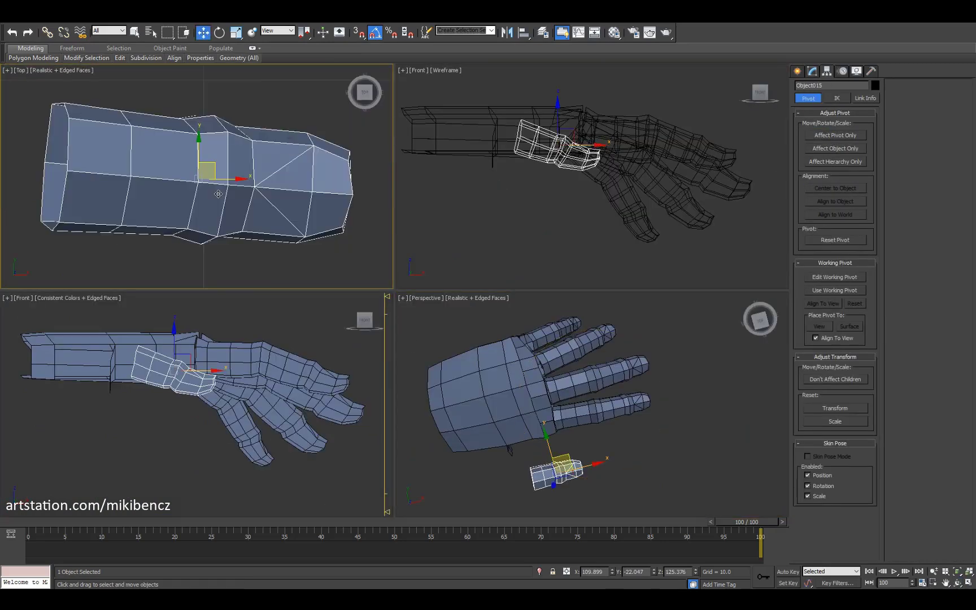
{"action": "key", "text": "e"}
Step: Clone the middle finger's outer segments as a separate thumb object and place it beside the palm
{"action": "left_click", "coordinate": [316, 106]}
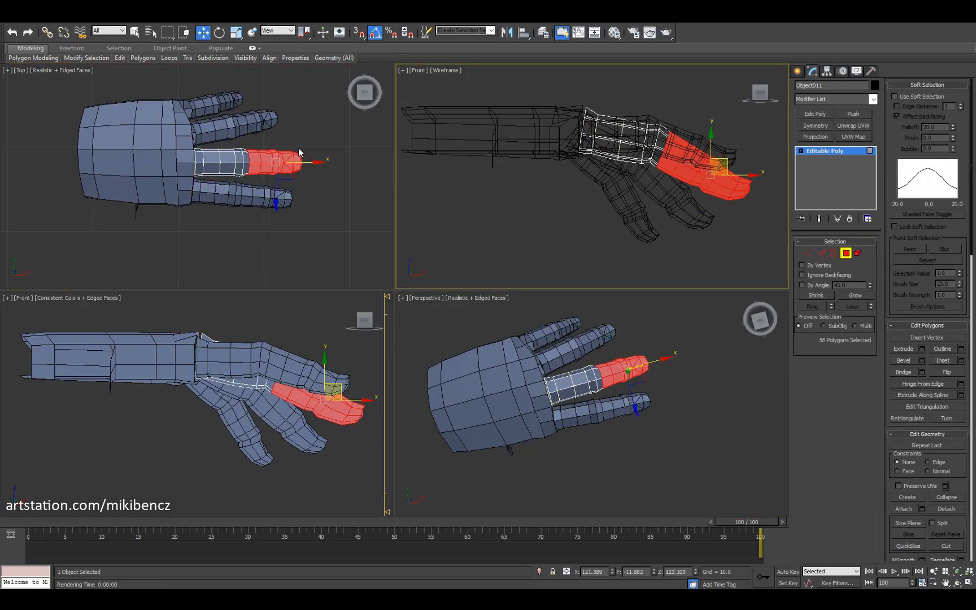
{"action": "left_click_drag", "start_coordinate": [300, 152], "coordinate": [221, 219], "text": "shift"}
{"action": "key", "text": "Return"}
{"action": "left_click", "coordinate": [192, 240]}
{"action": "left_click", "coordinate": [826, 70]}
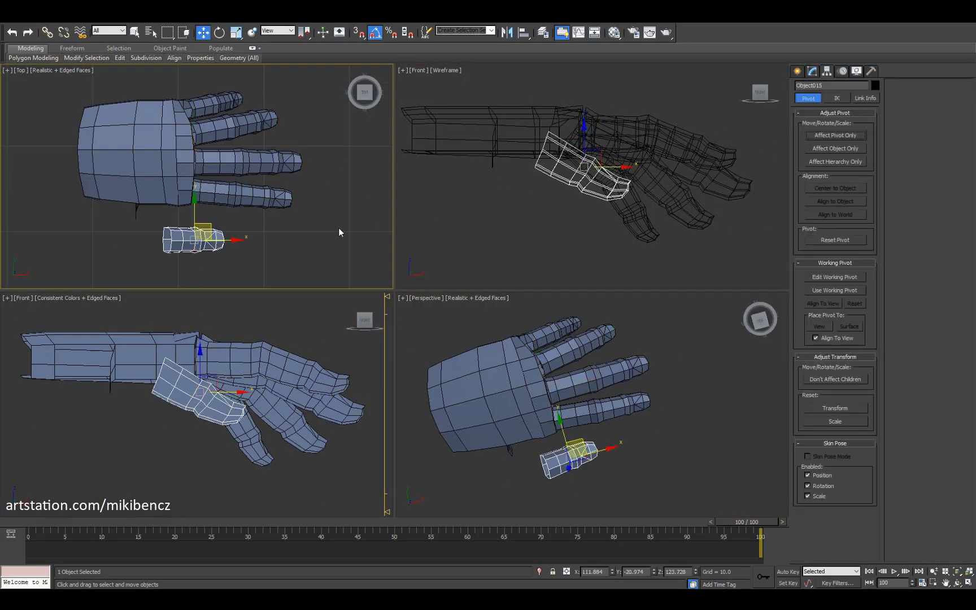
Step: Scale the thumb's tip vertices and extend its open border toward the wrist by one more segment
{"action": "key", "text": "r"}
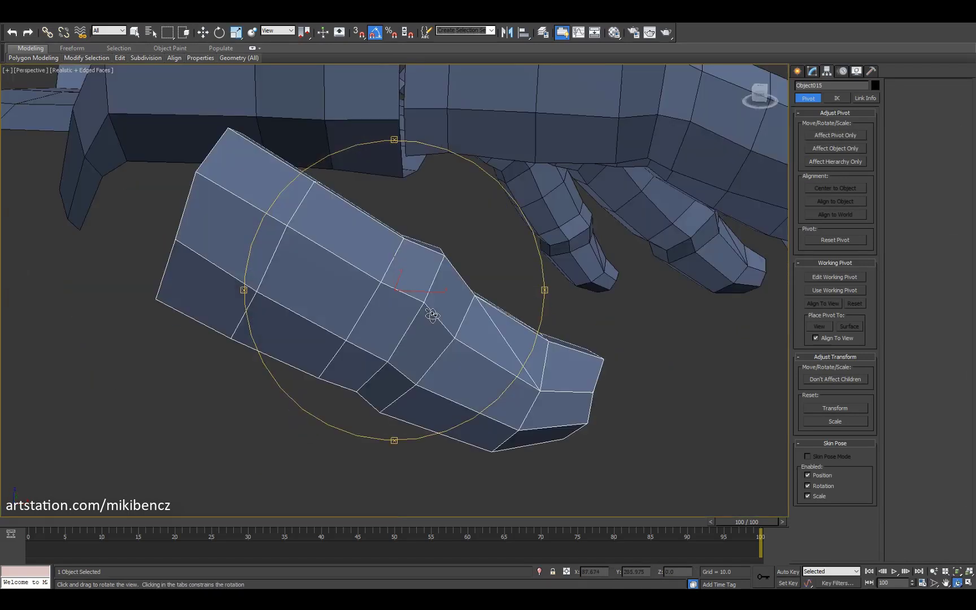
{"action": "left_click_drag", "start_coordinate": [583, 455], "coordinate": [441, 282]}
{"action": "left_click_drag", "start_coordinate": [550, 454], "coordinate": [398, 305]}
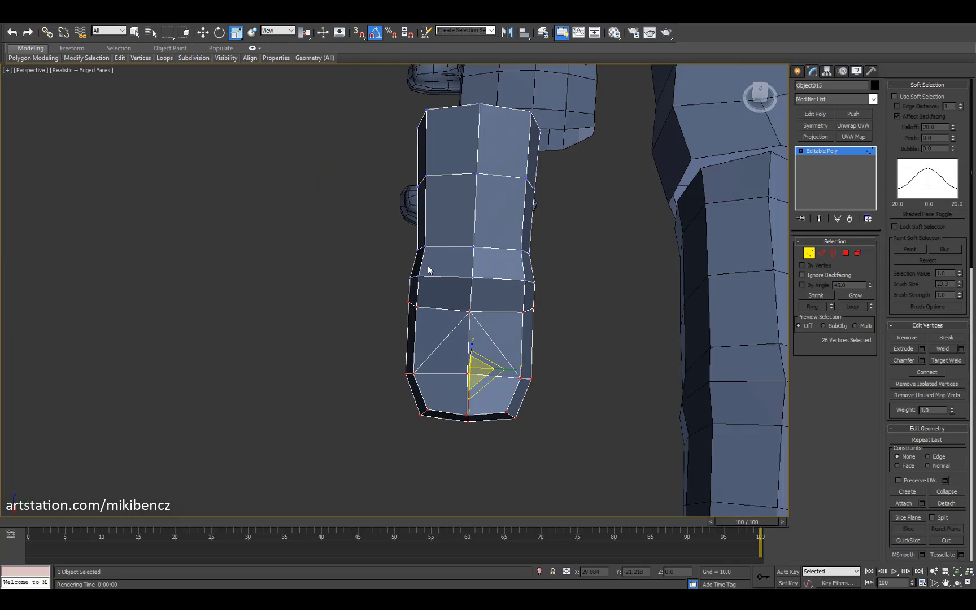
{"action": "middle_click_drag", "start_coordinate": [428, 270], "coordinate": [427, 233], "text": "alt"}
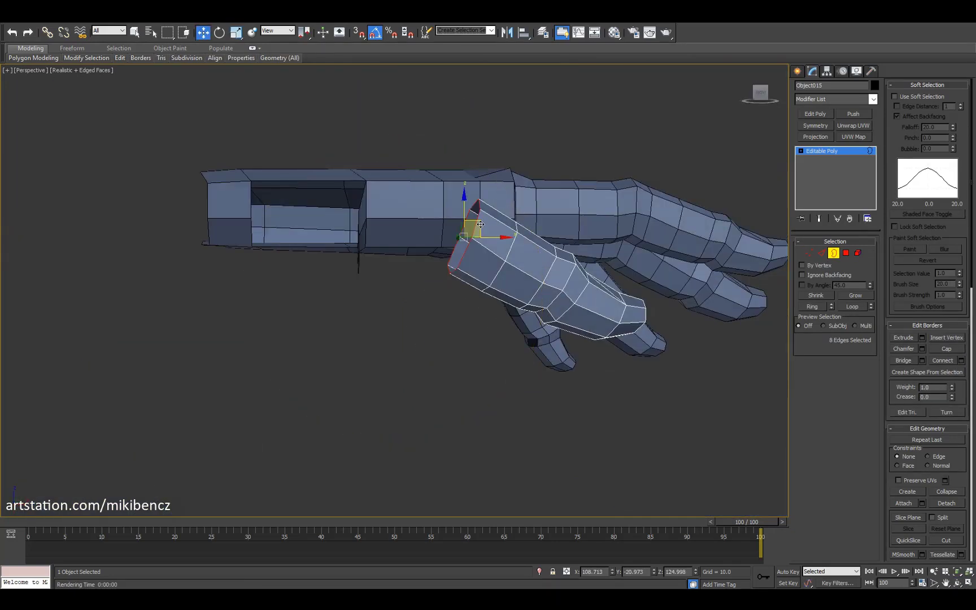
{"action": "key", "text": "alt+w"}
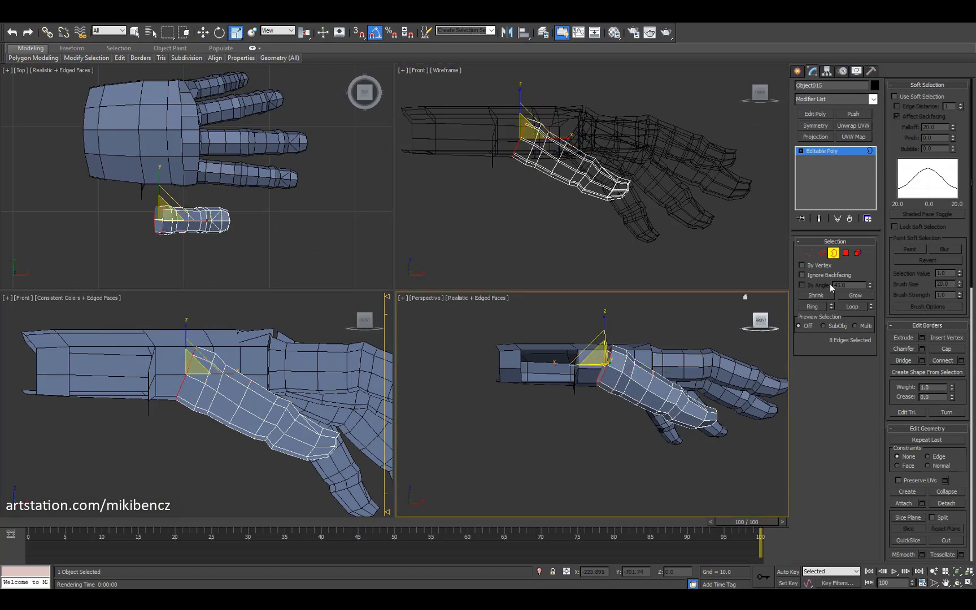
Step: Move the thumb object's pivot to the open end at its base
{"action": "key", "text": "3"}
{"action": "key", "text": "e"}
{"action": "left_click", "coordinate": [827, 71]}
{"action": "left_click", "coordinate": [835, 135]}
{"action": "key", "text": "w"}
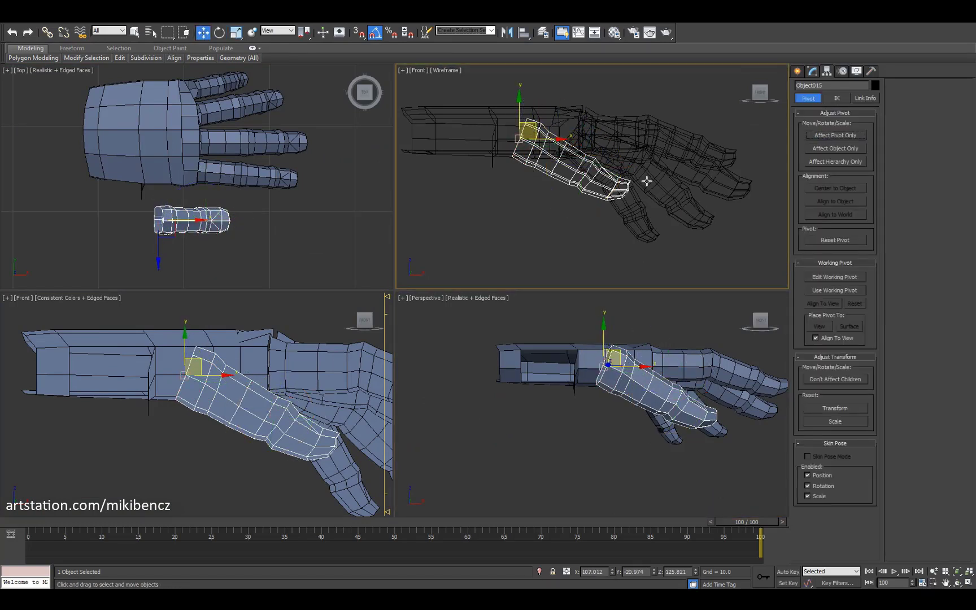
Step: Rotate the thumb about its base pivot in the front and top views to angle it away from the palm
{"action": "key", "text": "e"}
{"action": "left_click_drag", "start_coordinate": [564, 170], "coordinate": [544, 161]}
{"action": "left_click_drag", "start_coordinate": [186, 245], "coordinate": [220, 232]}
{"action": "key", "text": "w"}
{"action": "key", "text": "ctrl+z"}
{"action": "key", "text": "alt+w"}
Step: Roll the thumb about its local axis so its underside faces the palm correctly
{"action": "middle_click_drag", "start_coordinate": [523, 285], "coordinate": [429, 214], "text": "alt"}
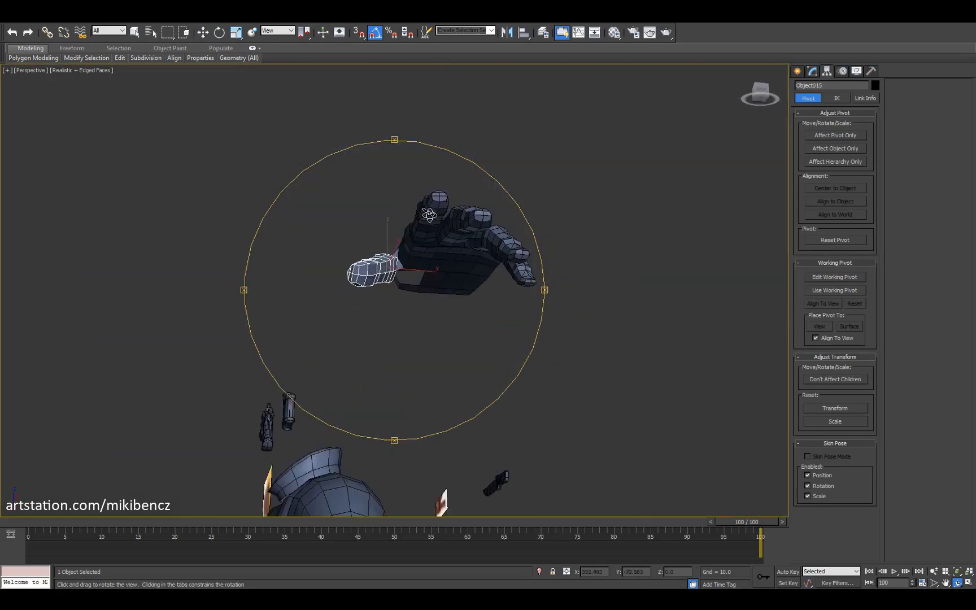
{"action": "scroll", "coordinate": [419, 318], "scroll_direction": "up", "scroll_amount": 5}
{"action": "key", "text": "F4"}
{"action": "key", "text": "e"}
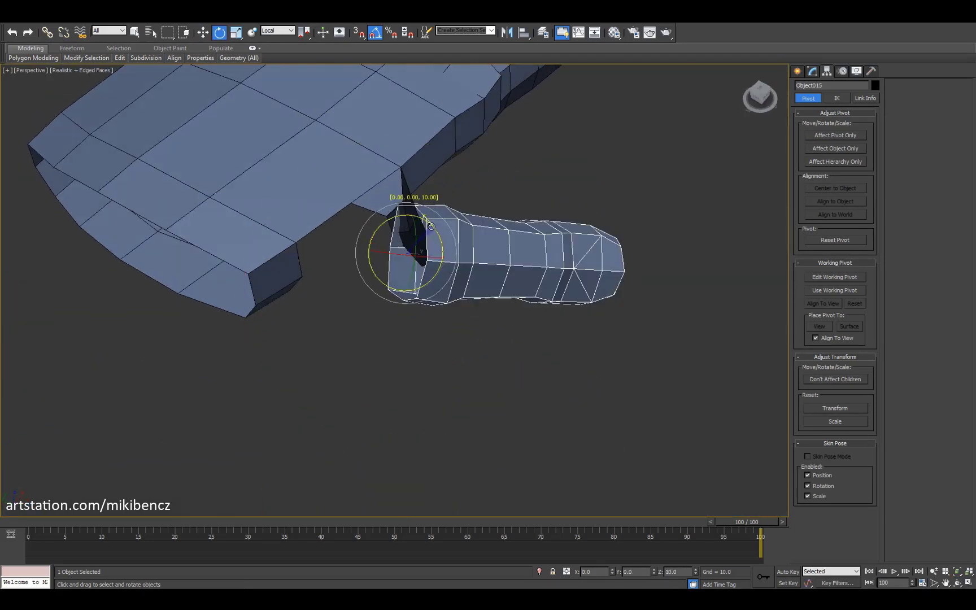
{"action": "key", "text": "ctrl+r"}
{"action": "left_click_drag", "start_coordinate": [431, 225], "coordinate": [372, 356]}
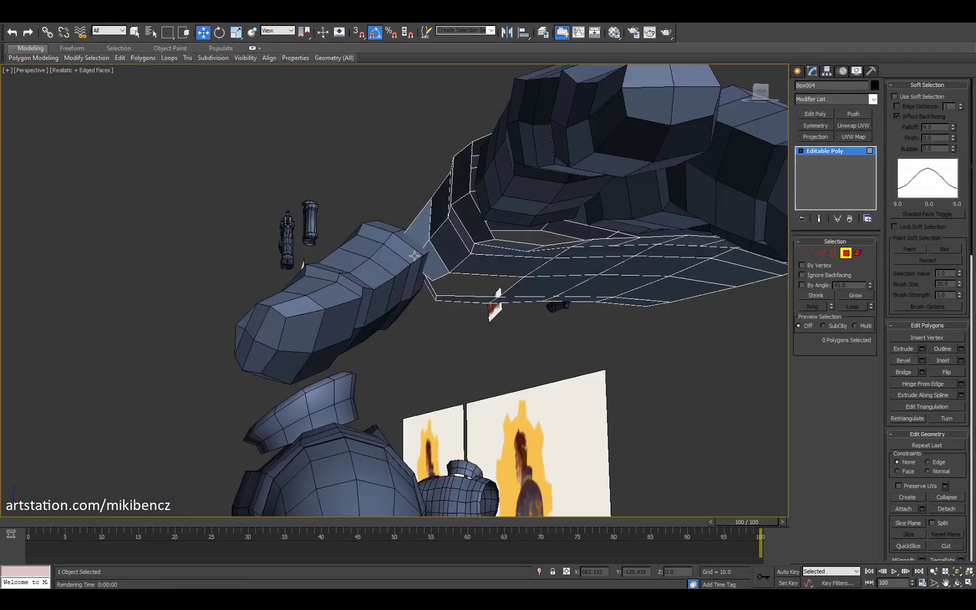
Step: Reposition the thumb beside the palm's open side and slim it with a Push modifier of -0.08
{"action": "key", "text": "2"}
{"action": "key", "text": "ctrl+r"}
{"action": "left_click_drag", "start_coordinate": [414, 256], "coordinate": [824, 257]}
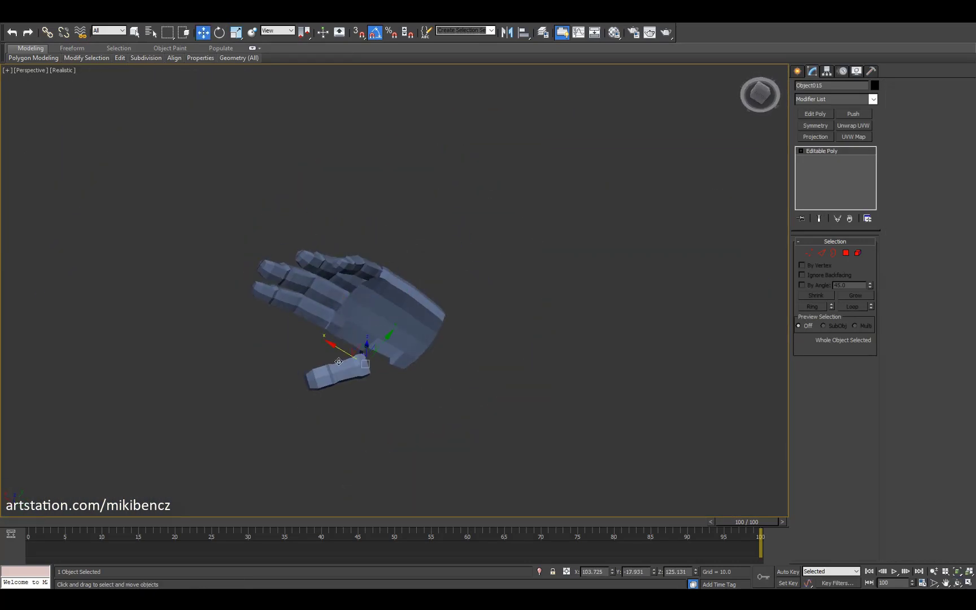
{"action": "left_click", "coordinate": [853, 114]}
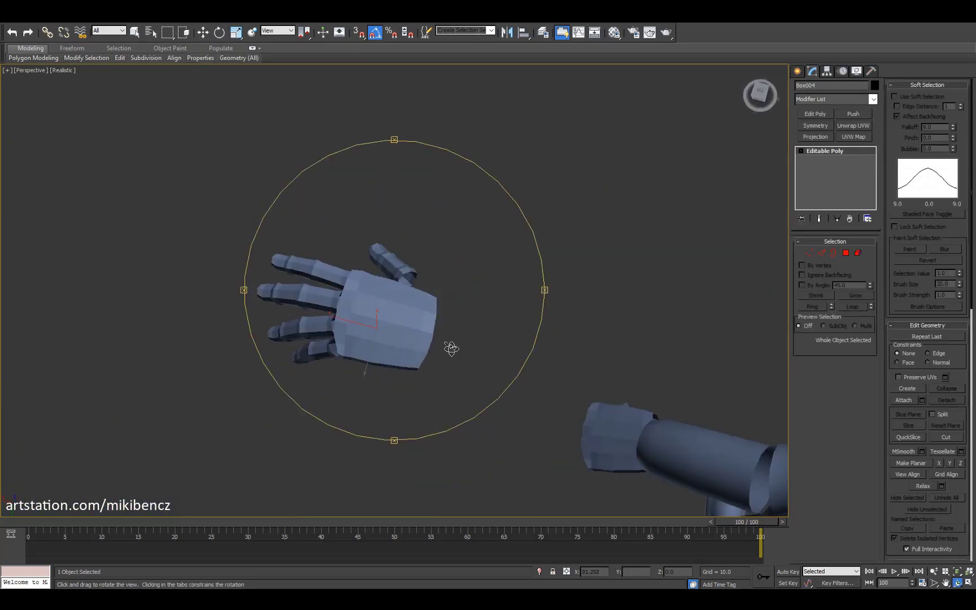
Step: Lower the palm's underside polygons near the wrist to thicken the heel of the hand
{"action": "left_click_drag", "start_coordinate": [451, 348], "coordinate": [422, 309]}
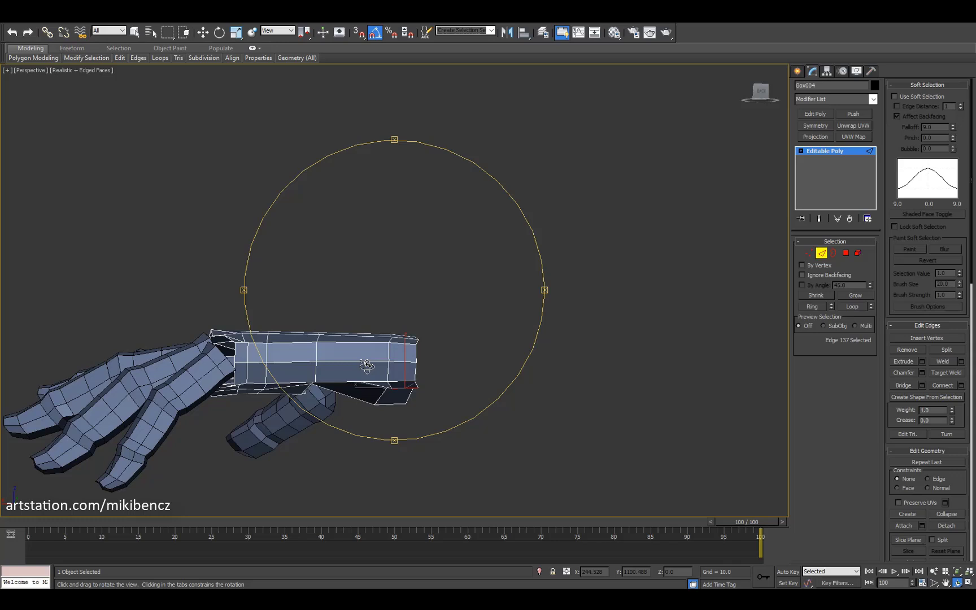
{"action": "mouse_move", "coordinate": [366, 366]}
{"action": "left_mouse_down"}
{"action": "mouse_move", "coordinate": [372, 338]}
{"action": "mouse_move", "coordinate": [366, 362]}
{"action": "left_mouse_up"}
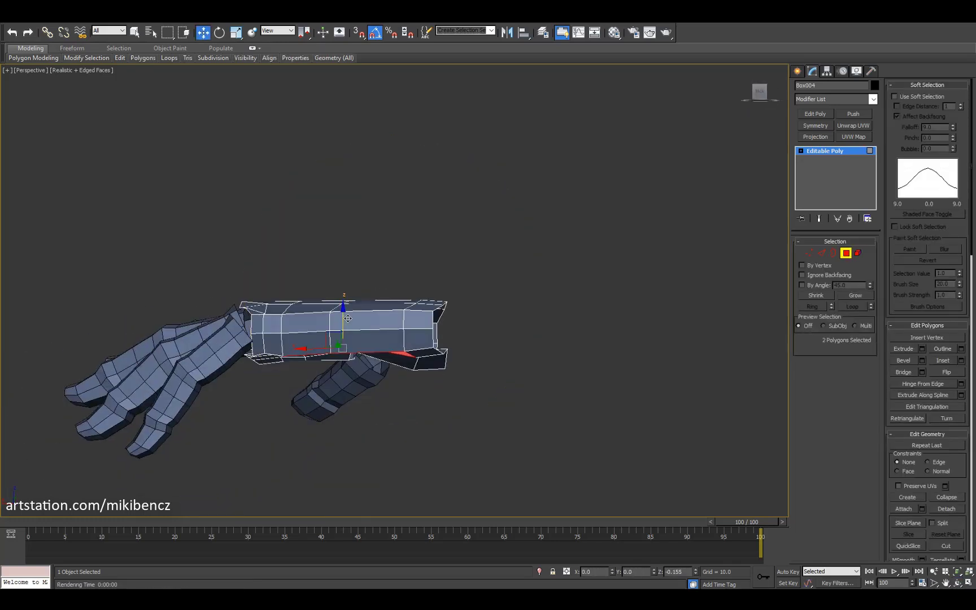
{"action": "middle_click_drag", "start_coordinate": [347, 319], "coordinate": [361, 316], "text": "alt"}
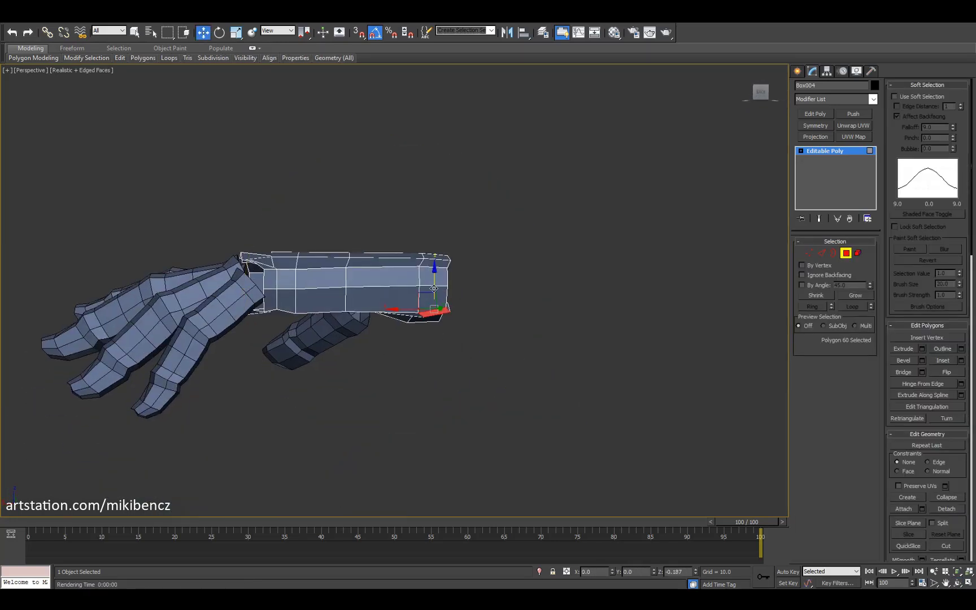
{"action": "middle_click_drag", "start_coordinate": [429, 316], "coordinate": [384, 327], "text": "alt"}
{"action": "key", "text": "F4"}
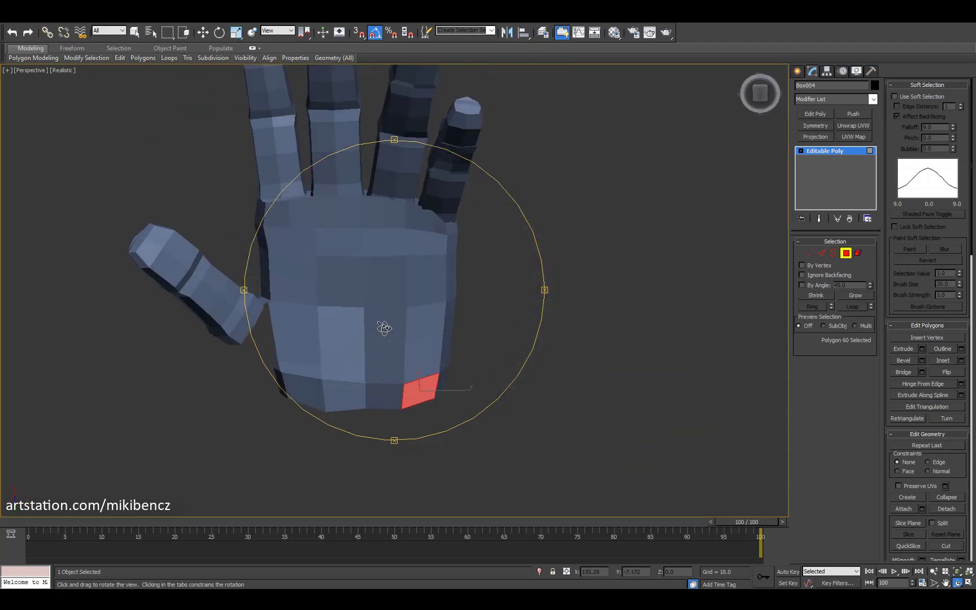
Step: Add an edge loop across the wrist half of the palm and select the palm edges for adjustment
{"action": "mouse_move", "coordinate": [467, 336]}
{"action": "middle_mouse_down", "text": "alt"}
{"action": "mouse_move", "coordinate": [407, 339]}
{"action": "mouse_move", "coordinate": [405, 290]}
{"action": "mouse_move", "coordinate": [395, 294]}
{"action": "mouse_move", "coordinate": [390, 265]}
{"action": "mouse_move", "coordinate": [314, 323]}
{"action": "mouse_move", "coordinate": [434, 274]}
{"action": "mouse_move", "coordinate": [440, 307]}
{"action": "mouse_move", "coordinate": [425, 255]}
{"action": "middle_mouse_up", "text": "alt"}
{"action": "left_click", "coordinate": [390, 265]}
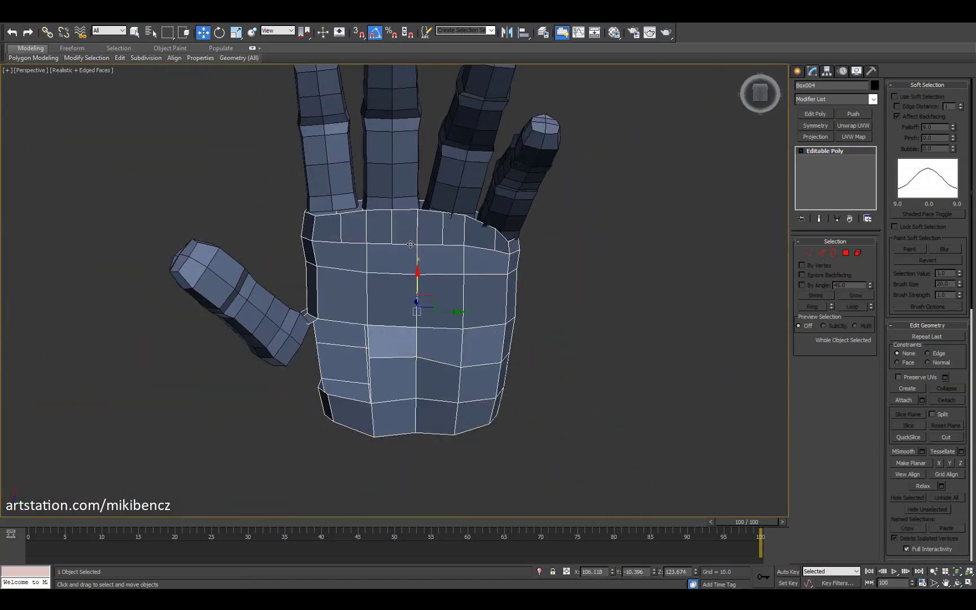
{"action": "middle_click_drag", "start_coordinate": [364, 201], "coordinate": [414, 325], "text": "alt"}
{"action": "key", "text": "F4"}
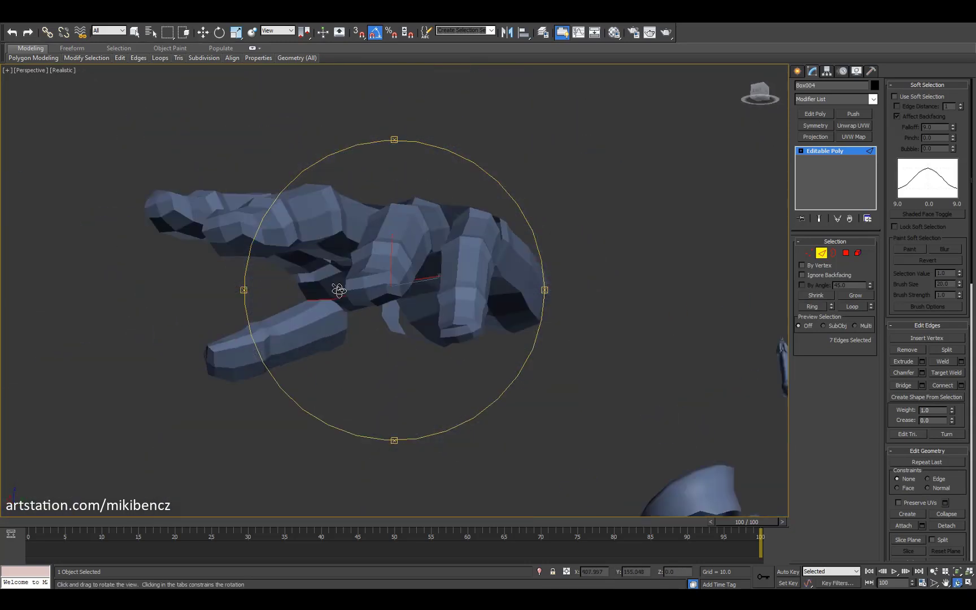
Step: Examine the thumb's size and angle relative to the hand from the back, fingertips and side
{"action": "middle_click_drag", "start_coordinate": [339, 290], "coordinate": [451, 335], "text": "alt"}
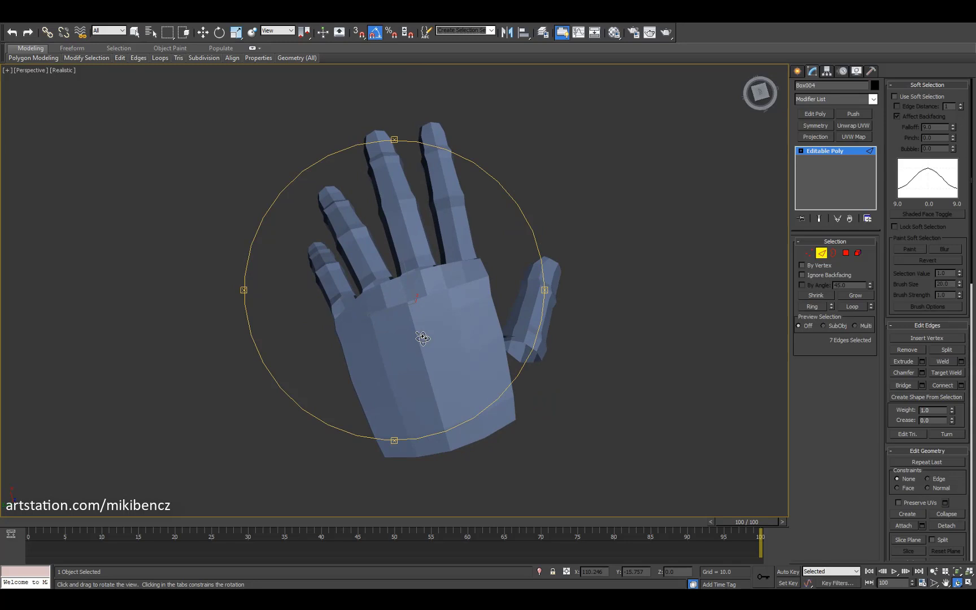
{"action": "left_click", "coordinate": [821, 253]}
{"action": "middle_click_drag", "start_coordinate": [418, 265], "coordinate": [405, 277], "text": "alt"}
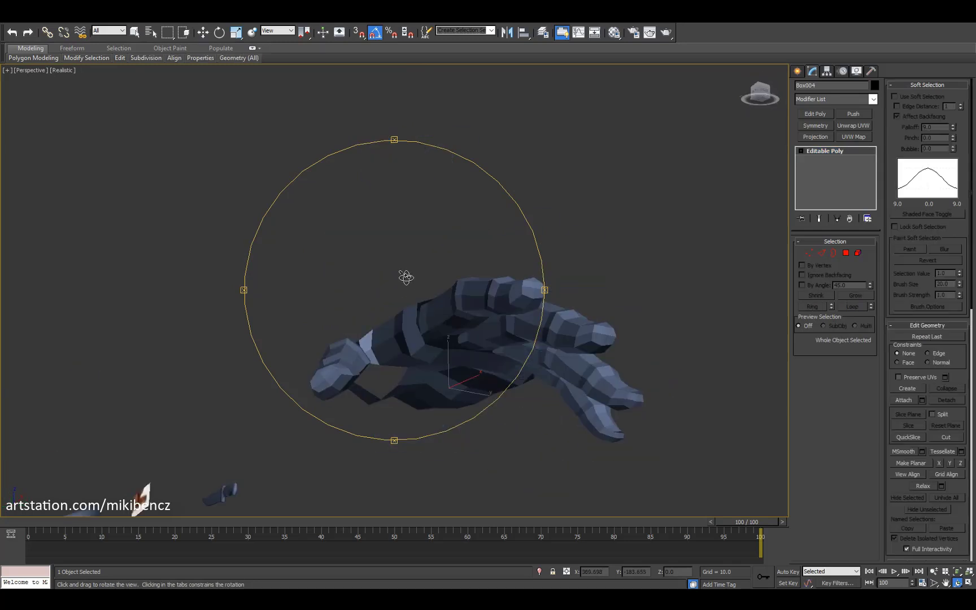
{"action": "middle_click_drag", "start_coordinate": [325, 369], "coordinate": [446, 323], "text": "alt"}
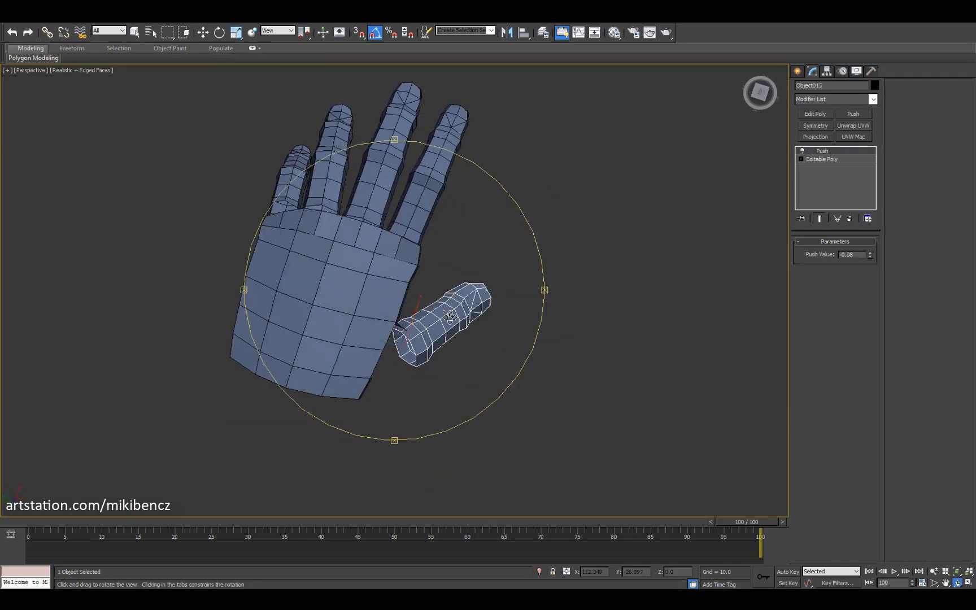
{"action": "middle_click_drag", "start_coordinate": [376, 337], "coordinate": [355, 273], "text": "alt"}
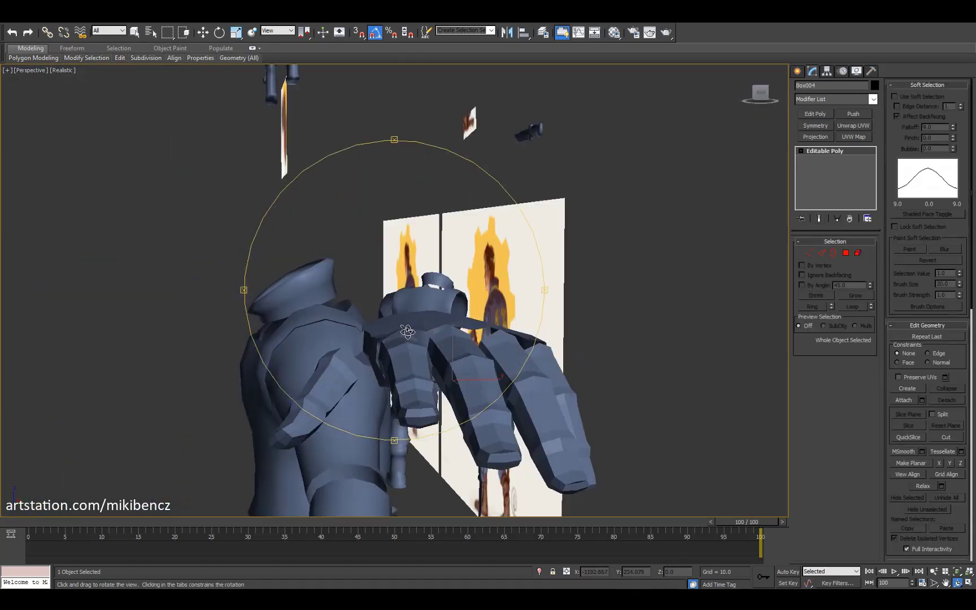
{"action": "middle_click_drag", "start_coordinate": [389, 316], "coordinate": [426, 342], "text": "alt"}
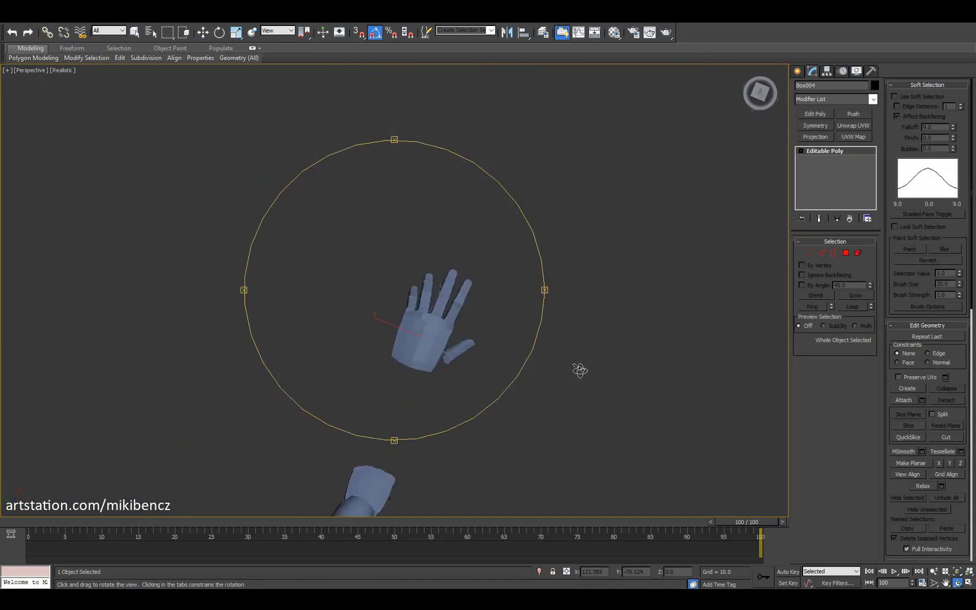
{"action": "scroll", "coordinate": [438, 358], "scroll_direction": "up", "scroll_amount": 5}
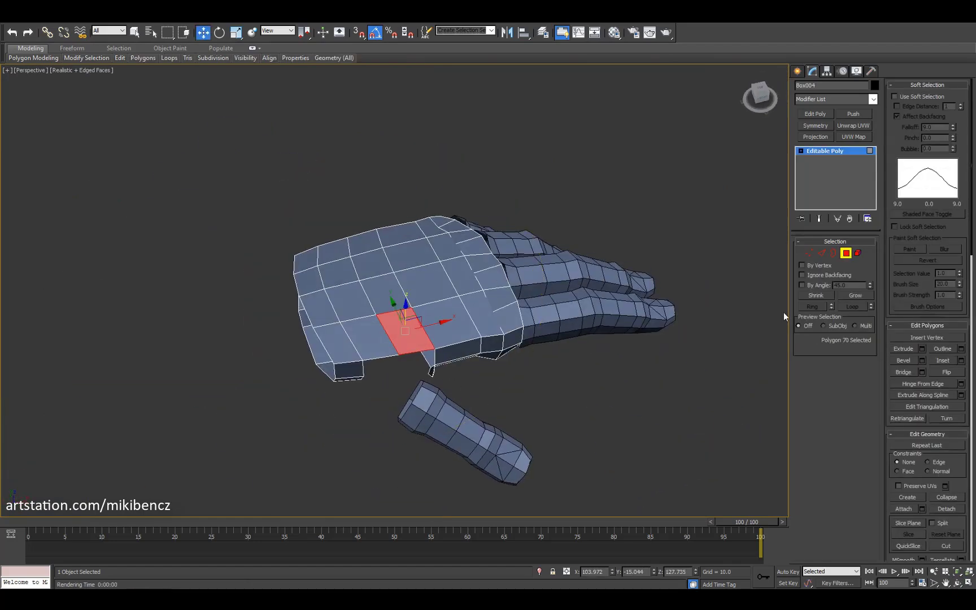
Step: Attach the thumb to the palm mesh and join their facing open edges on the index finger side
{"action": "scroll", "coordinate": [418, 394], "scroll_direction": "up", "scroll_amount": 5}
{"action": "middle_click_drag", "start_coordinate": [418, 394], "coordinate": [541, 382], "text": "alt"}
{"action": "left_click", "coordinate": [541, 381], "text": "ctrl"}
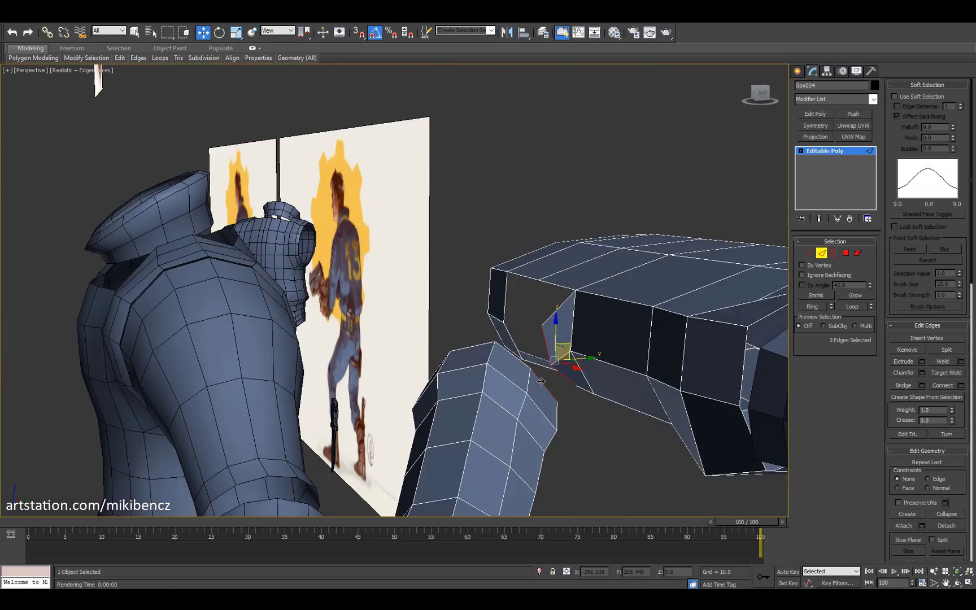
{"action": "left_click", "coordinate": [551, 338], "text": "alt"}
{"action": "scroll", "coordinate": [550, 338], "scroll_direction": "up", "scroll_amount": 4}
{"action": "middle_click_drag", "start_coordinate": [551, 339], "coordinate": [366, 300], "text": "alt"}
{"action": "key", "text": "1"}
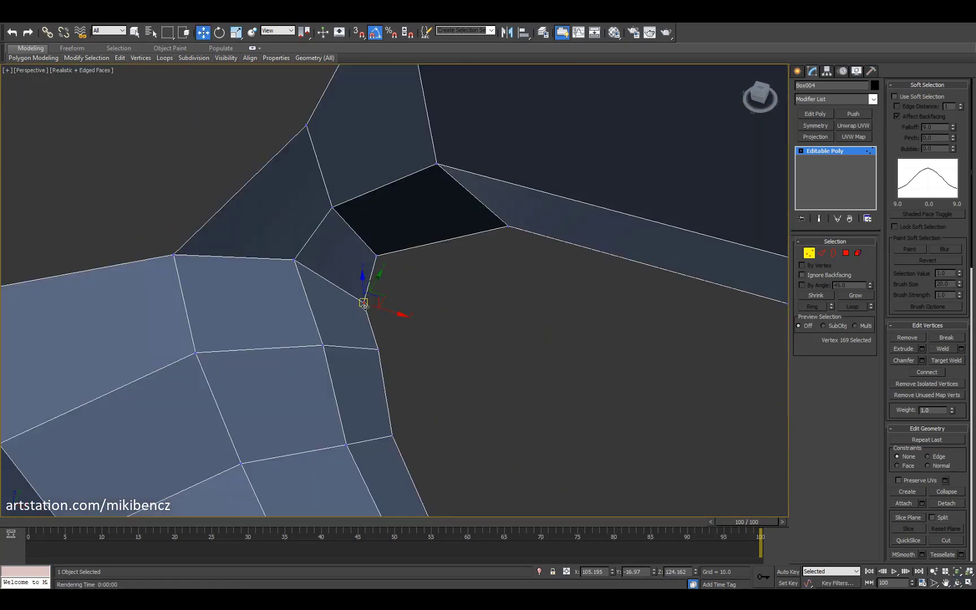
Step: Extend open edges of the thumb's base toward the wrist to start its fleshy base
{"action": "scroll", "coordinate": [396, 365], "scroll_direction": "down", "scroll_amount": 3}
{"action": "key", "text": "w"}
{"action": "middle_click_drag", "start_coordinate": [381, 364], "coordinate": [486, 380], "text": "alt"}
{"action": "key", "text": "F4"}
{"action": "key", "text": "2"}
{"action": "key", "text": "F4"}
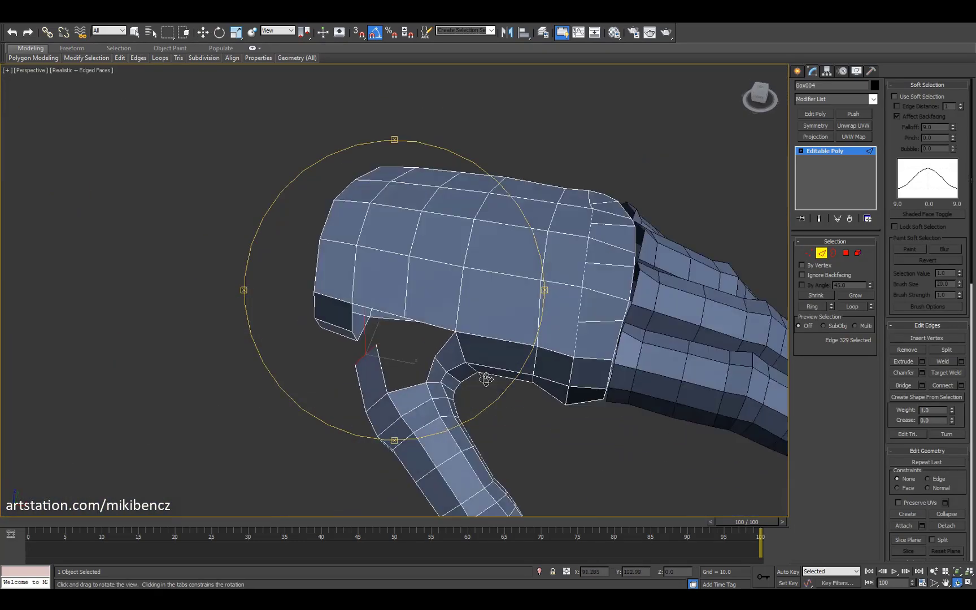
Step: Fill the gap between the thumb's extended edges and join them to the back edge of the palm
{"action": "middle_click_drag", "start_coordinate": [388, 376], "coordinate": [438, 357], "text": "alt"}
{"action": "left_click", "coordinate": [438, 356]}
{"action": "key", "text": "w"}
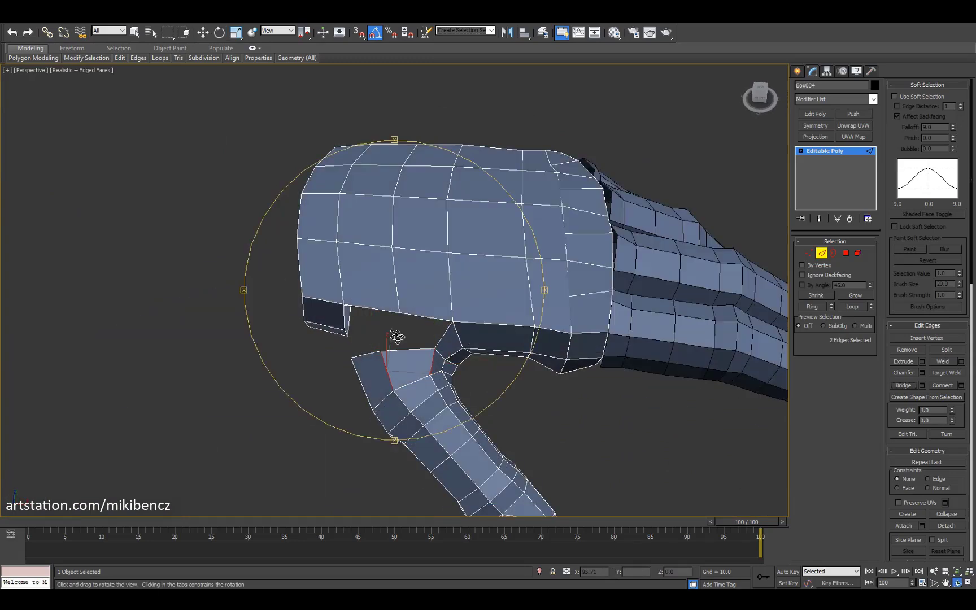
{"action": "middle_click_drag", "start_coordinate": [425, 317], "coordinate": [354, 366], "text": "alt"}
{"action": "key", "text": "1"}
{"action": "left_click", "coordinate": [410, 350]}
{"action": "key", "text": "2"}
{"action": "key", "text": "w"}
{"action": "key", "text": "4"}
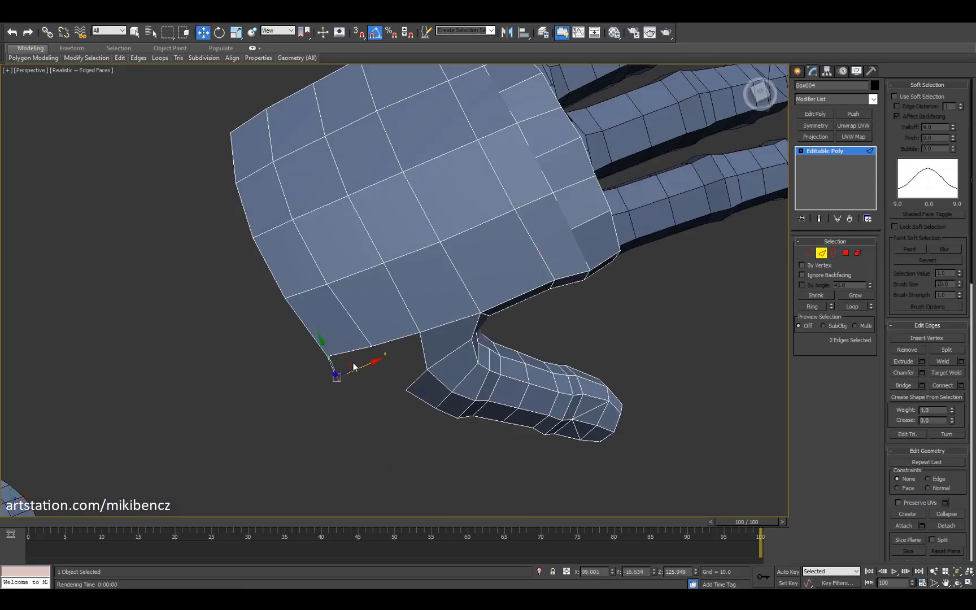
Step: Extrude the two edges at the palm's wrist corner into a strip reaching the underside of the thumb base
{"action": "middle_click_drag", "start_coordinate": [467, 394], "coordinate": [438, 398], "text": "alt"}
{"action": "scroll", "coordinate": [437, 399], "scroll_direction": "up", "scroll_amount": 5}
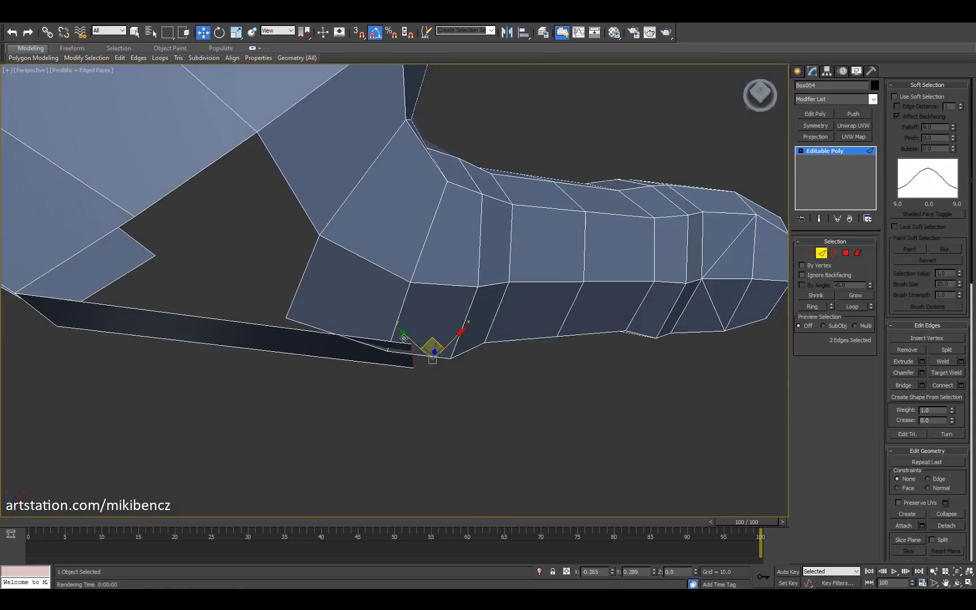
{"action": "middle_click_drag", "start_coordinate": [429, 345], "coordinate": [393, 323], "text": "alt"}
{"action": "key", "text": "e"}
{"action": "scroll", "coordinate": [384, 367], "scroll_direction": "down", "scroll_amount": 10}
{"action": "middle_click_drag", "start_coordinate": [384, 368], "coordinate": [409, 266], "text": "alt"}
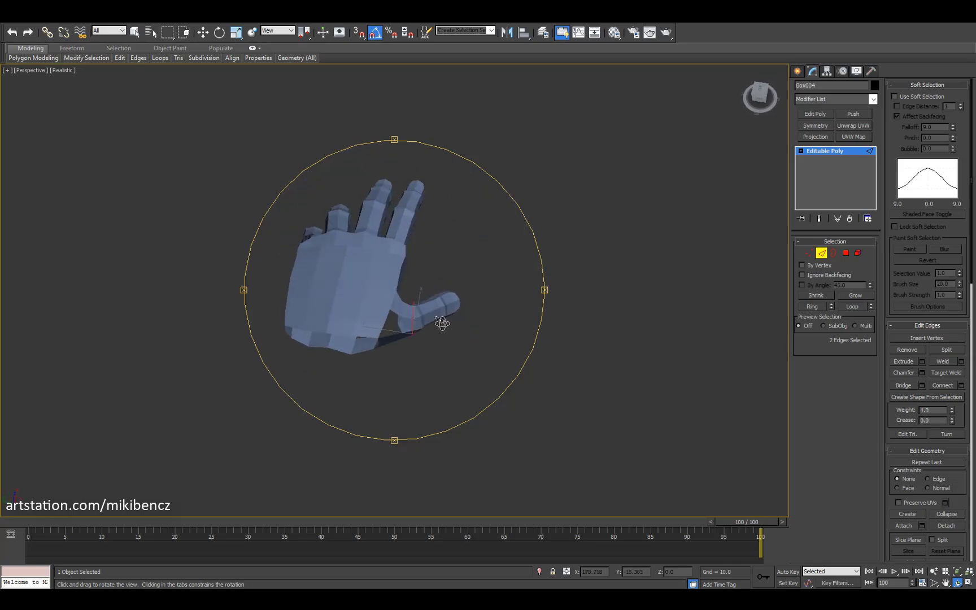
Step: Target-weld the new strip's loose end vertices onto the underside of the thumb base
{"action": "scroll", "coordinate": [399, 317], "scroll_direction": "up", "scroll_amount": 3}
{"action": "key", "text": "1"}
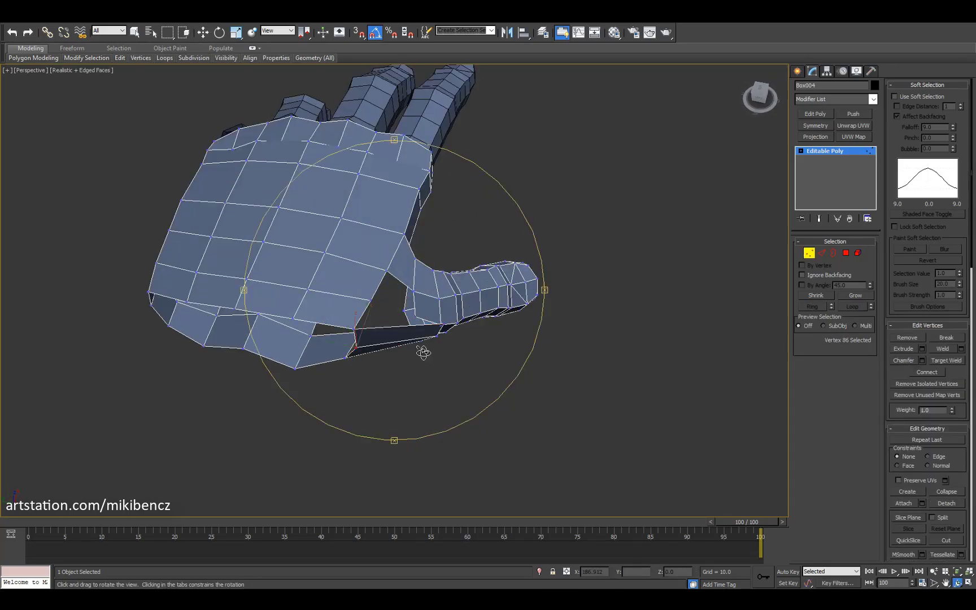
{"action": "middle_click_drag", "start_coordinate": [422, 351], "coordinate": [327, 294], "text": "alt"}
{"action": "scroll", "coordinate": [389, 350], "scroll_direction": "up", "scroll_amount": 5}
{"action": "middle_click_drag", "start_coordinate": [389, 349], "coordinate": [372, 253], "text": "alt"}
{"action": "scroll", "coordinate": [410, 345], "scroll_direction": "up", "scroll_amount": 3}
{"action": "key", "text": "1"}
{"action": "left_click", "coordinate": [443, 389]}
{"action": "right_click", "coordinate": [418, 366]}
{"action": "key", "text": "2"}
{"action": "key", "text": "1"}
{"action": "right_click", "coordinate": [373, 253]}
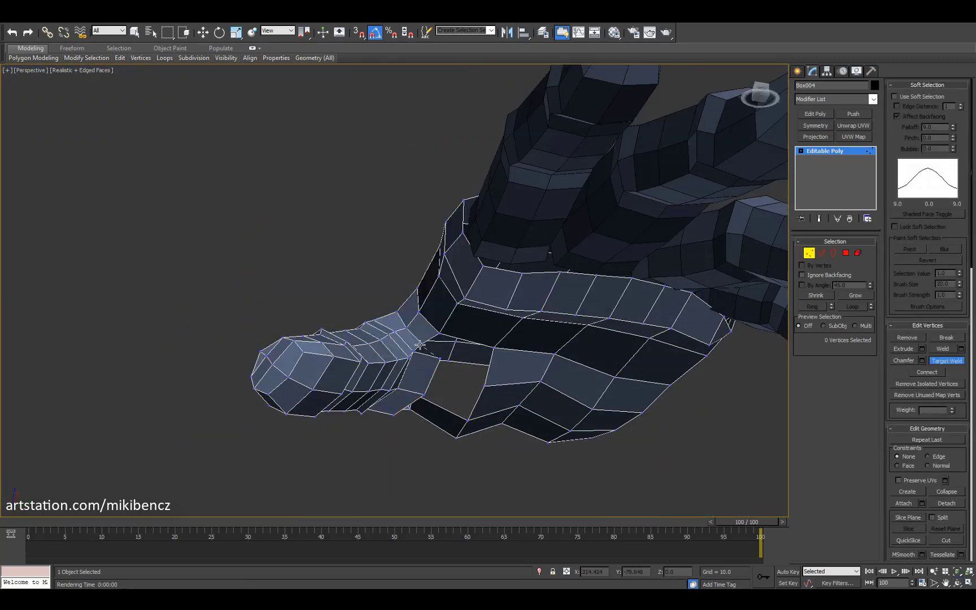
Step: Reposition the thumb base's inner corner vertex and join the open edges between the thumb and the inner palm
{"action": "left_click", "coordinate": [420, 344]}
{"action": "key", "text": "w"}
{"action": "middle_click_drag", "start_coordinate": [420, 344], "coordinate": [412, 348], "text": "alt"}
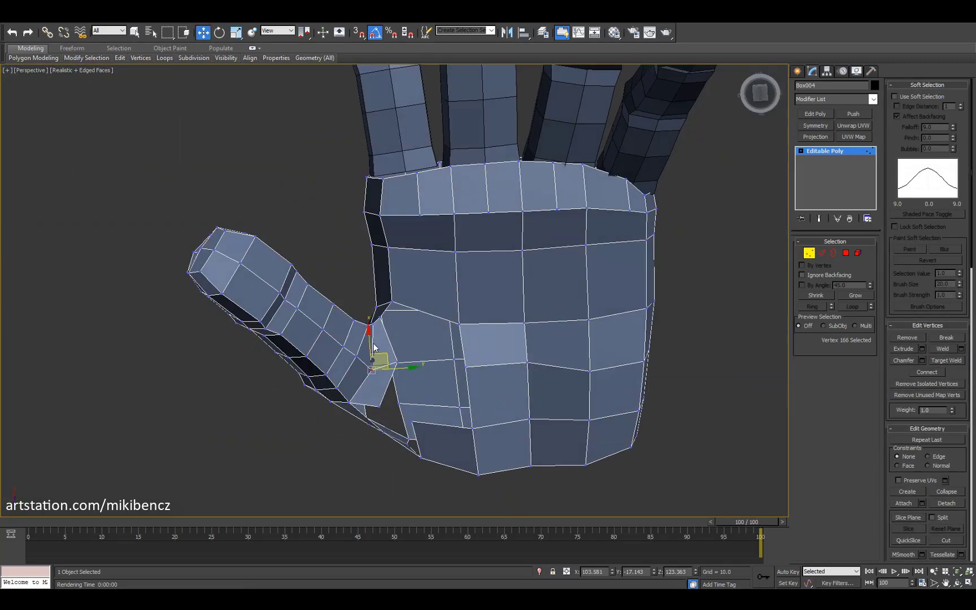
{"action": "key", "text": "ctrl+r"}
{"action": "left_click_drag", "start_coordinate": [374, 347], "coordinate": [429, 337]}
{"action": "key", "text": "w"}
{"action": "key", "text": "2"}
{"action": "left_click", "coordinate": [372, 328]}
{"action": "key", "text": "ctrl+r"}
{"action": "key", "text": "1"}
{"action": "key", "text": "ctrl+shift+w"}
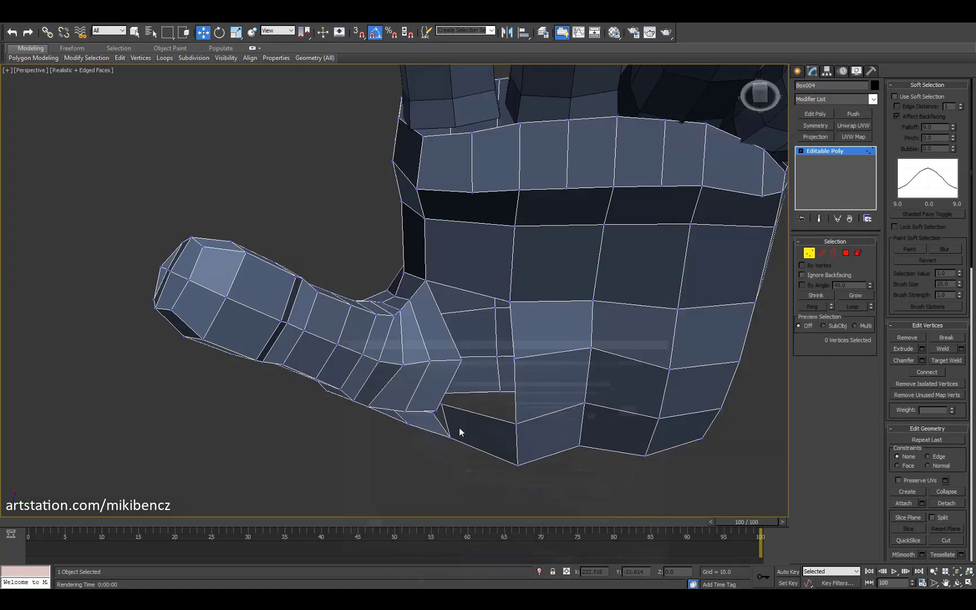
Step: Move vertices around the remaining hole beneath the thumb base to shape the fleshy part of the palm
{"action": "key", "text": "ctrl+r"}
{"action": "left_click_drag", "start_coordinate": [457, 429], "coordinate": [429, 333]}
{"action": "key", "text": "w"}
{"action": "left_click", "coordinate": [499, 328]}
{"action": "middle_click_drag", "start_coordinate": [498, 328], "coordinate": [480, 338], "text": "alt"}
{"action": "mouse_move", "coordinate": [475, 375]}
{"action": "middle_mouse_down", "text": "alt"}
{"action": "mouse_move", "coordinate": [517, 339]}
{"action": "mouse_move", "coordinate": [510, 445]}
{"action": "mouse_move", "coordinate": [491, 372]}
{"action": "middle_mouse_up", "text": "alt"}
{"action": "left_click", "coordinate": [490, 372]}
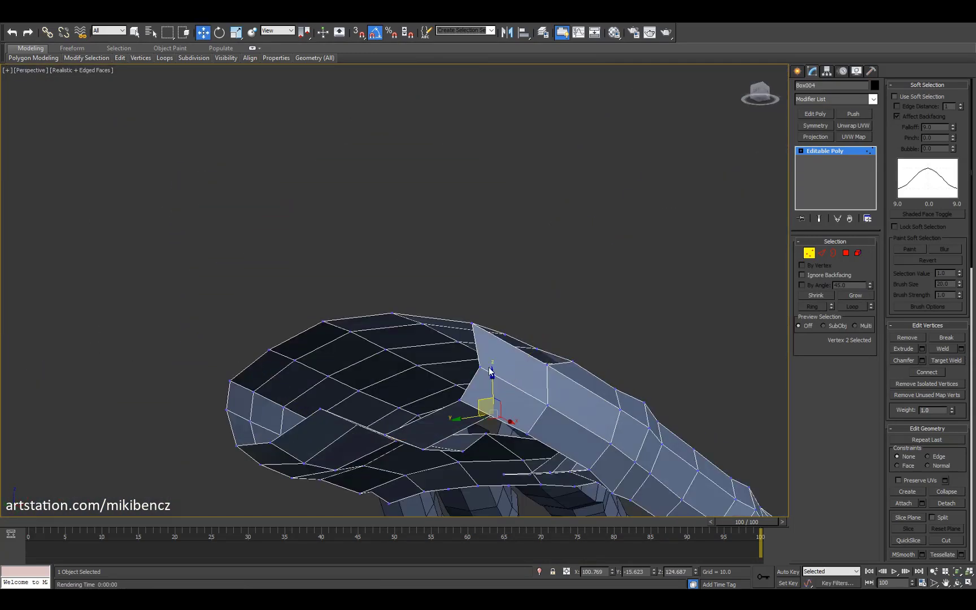
Step: Bridge open edges between the thumb base and the palm on the wrist side
{"action": "middle_click_drag", "start_coordinate": [398, 349], "coordinate": [444, 306], "text": "alt"}
{"action": "key", "text": "w"}
{"action": "left_click", "coordinate": [902, 386]}
{"action": "key", "text": "1"}
{"action": "left_click", "coordinate": [485, 324]}
{"action": "key", "text": "2"}
{"action": "key", "text": "F4"}
{"action": "key", "text": "1"}
{"action": "key", "text": "F4"}
{"action": "scroll", "coordinate": [444, 307], "scroll_direction": "up", "scroll_amount": 3}
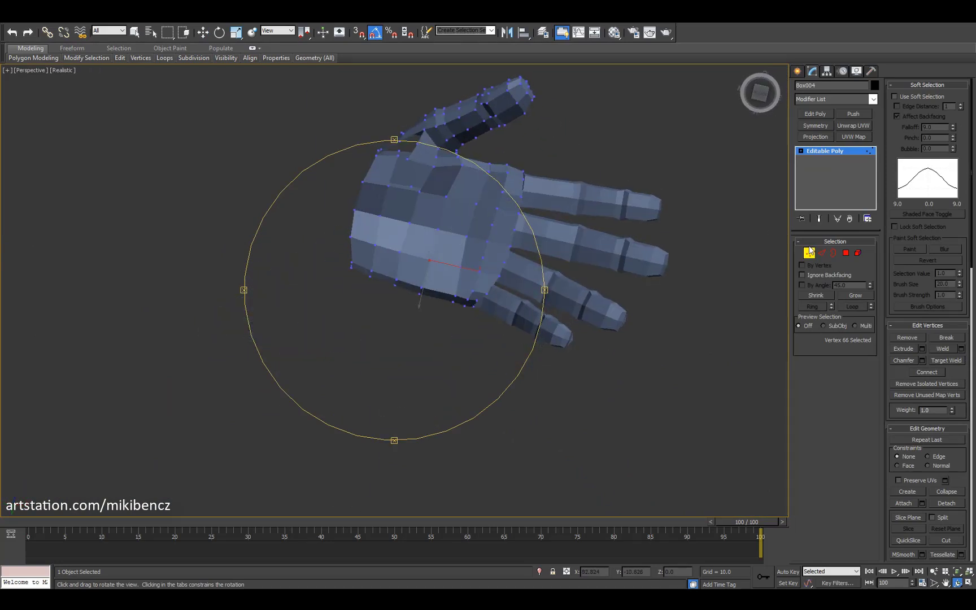
Step: Adjust the vertices around the opening between the thumb's underside and the lower palm
{"action": "middle_click_drag", "start_coordinate": [519, 185], "coordinate": [461, 312], "text": "alt"}
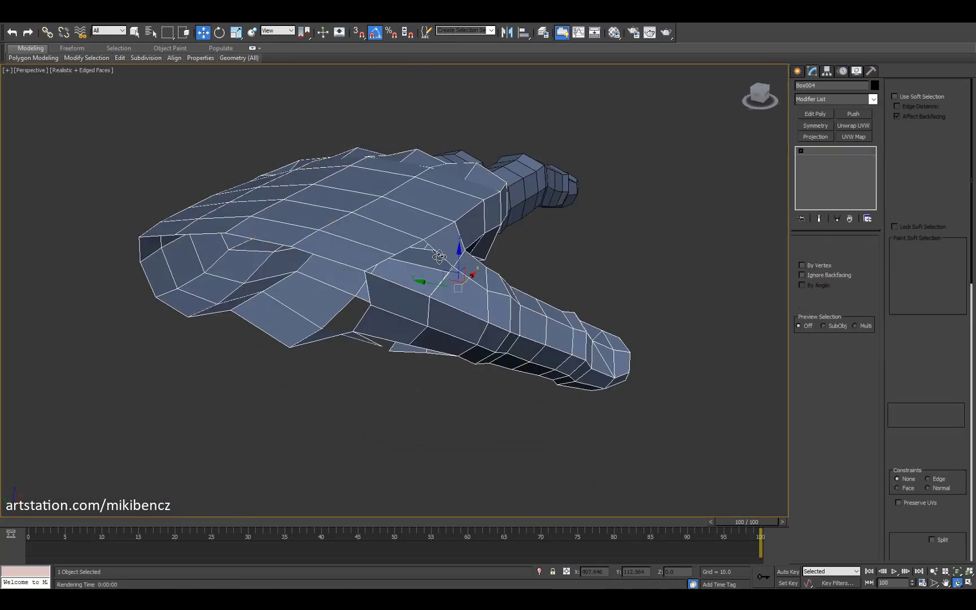
{"action": "scroll", "coordinate": [401, 288], "scroll_direction": "up", "scroll_amount": 3}
{"action": "key", "text": "2"}
{"action": "middle_click_drag", "start_coordinate": [401, 288], "coordinate": [505, 292], "text": "alt"}
{"action": "key", "text": "1"}
{"action": "scroll", "coordinate": [385, 320], "scroll_direction": "up", "scroll_amount": 3}
{"action": "left_click", "coordinate": [385, 320]}
{"action": "scroll", "coordinate": [385, 319], "scroll_direction": "down", "scroll_amount": 3}
{"action": "left_click", "coordinate": [578, 404]}
{"action": "middle_click_drag", "start_coordinate": [578, 404], "coordinate": [491, 226], "text": "alt"}
Step: Close the opening where the thumb base meets the inner palm by joining the adjacent vertices
{"action": "scroll", "coordinate": [391, 415], "scroll_direction": "up", "scroll_amount": 3}
{"action": "key", "text": "2"}
{"action": "key", "text": "w"}
{"action": "key", "text": "1"}
{"action": "left_click", "coordinate": [395, 361]}
{"action": "key", "text": "4"}
{"action": "key", "text": "w"}
{"action": "right_click", "coordinate": [491, 226]}
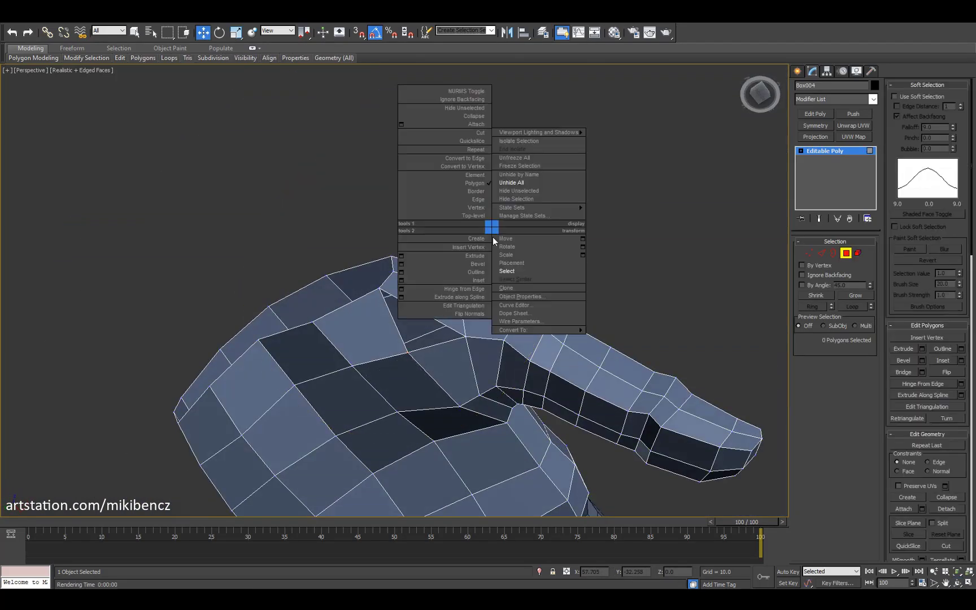
Step: Select the four vertices at the thumb's tip and move them to reshape its end
{"action": "middle_click_drag", "start_coordinate": [505, 339], "coordinate": [504, 275], "text": "alt"}
{"action": "key", "text": "6"}
{"action": "key", "text": "F4"}
{"action": "key", "text": "F4"}
{"action": "key", "text": "1"}
{"action": "left_click_drag", "start_coordinate": [500, 395], "coordinate": [528, 421]}
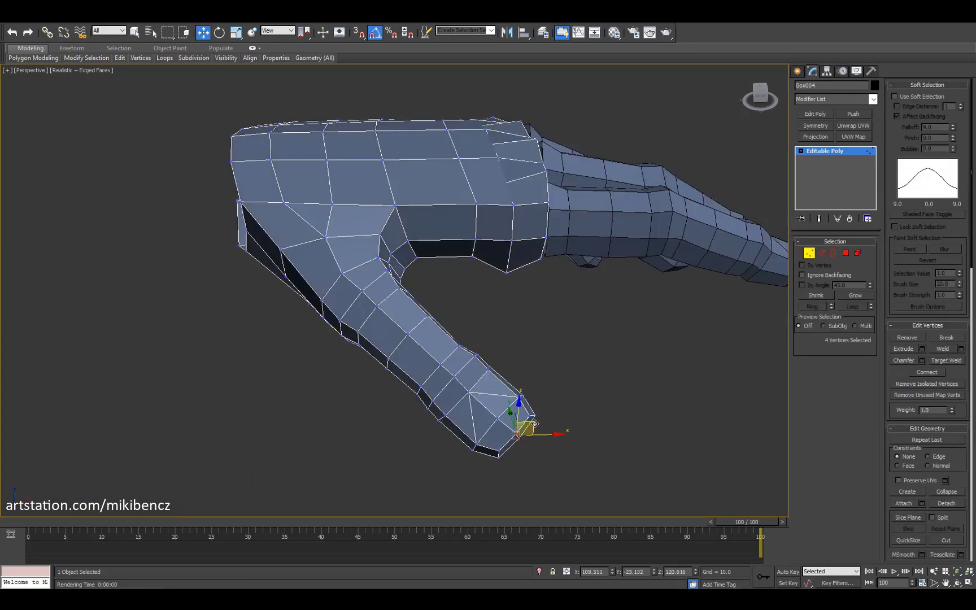
{"action": "middle_click_drag", "start_coordinate": [528, 421], "coordinate": [509, 339], "text": "alt"}
{"action": "scroll", "coordinate": [516, 375], "scroll_direction": "up", "scroll_amount": 4}
{"action": "key", "text": "w"}
{"action": "scroll", "coordinate": [516, 375], "scroll_direction": "down", "scroll_amount": 5}
{"action": "key", "text": "ctrl+r"}
Step: Select the 24 vertices of the thumb's end segment and reposition them to refine the thumb's bend
{"action": "key", "text": "F4"}
{"action": "left_click_drag", "start_coordinate": [429, 316], "coordinate": [338, 330]}
{"action": "key", "text": "alt+w"}
{"action": "key", "text": "w"}
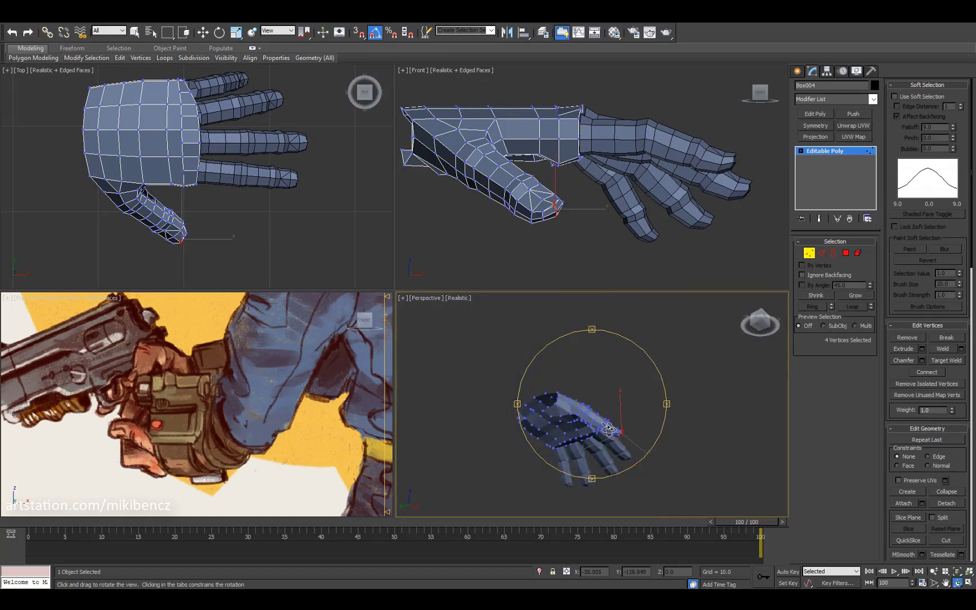
{"action": "key", "text": "alt+w"}
{"action": "middle_click_drag", "start_coordinate": [410, 270], "coordinate": [443, 314]}
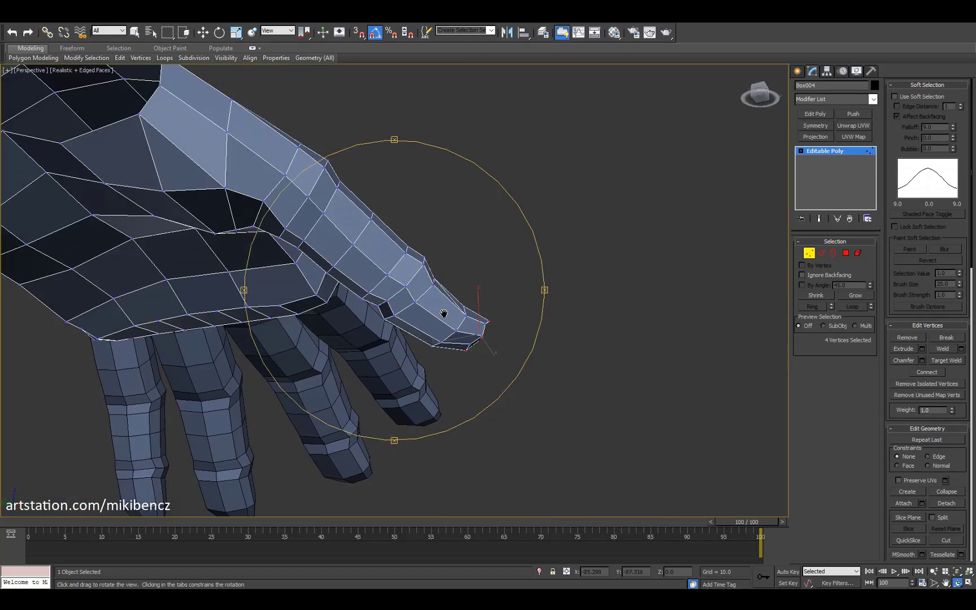
{"action": "left_click_drag", "start_coordinate": [442, 158], "coordinate": [422, 343]}
{"action": "key", "text": "w"}
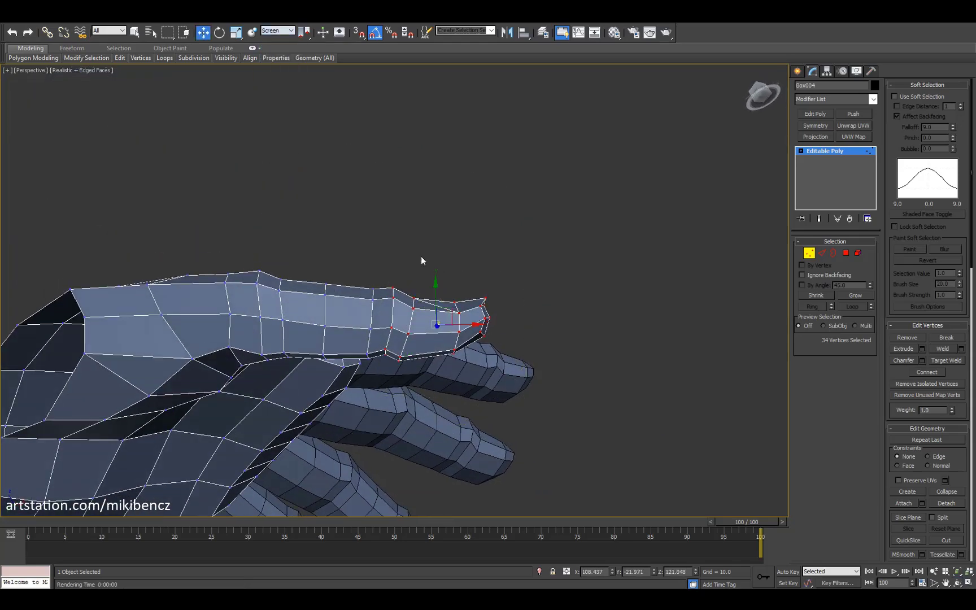
Step: Select the eight-edge loop around the thumb's lower segment and scale it to adjust the thickness
{"action": "middle_click_drag", "start_coordinate": [446, 301], "coordinate": [475, 272], "text": "alt"}
{"action": "key", "text": "1"}
{"action": "key", "text": "F4"}
{"action": "key", "text": "ctrl+r"}
{"action": "mouse_move", "coordinate": [474, 272]}
{"action": "left_mouse_down"}
{"action": "mouse_move", "coordinate": [429, 282]}
{"action": "mouse_move", "coordinate": [395, 265]}
{"action": "mouse_move", "coordinate": [467, 261]}
{"action": "left_mouse_up"}
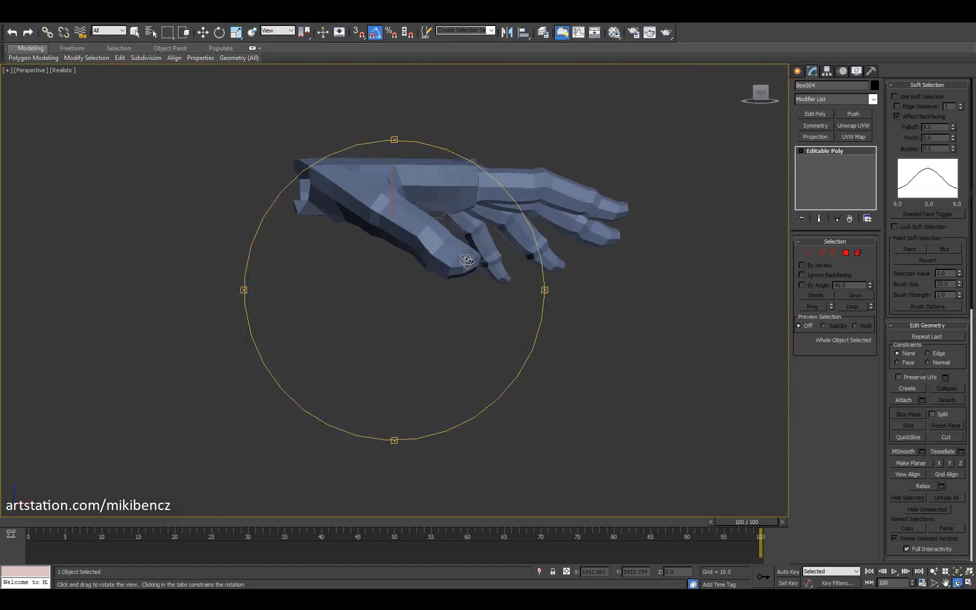
{"action": "left_click_drag", "start_coordinate": [546, 249], "coordinate": [429, 260]}
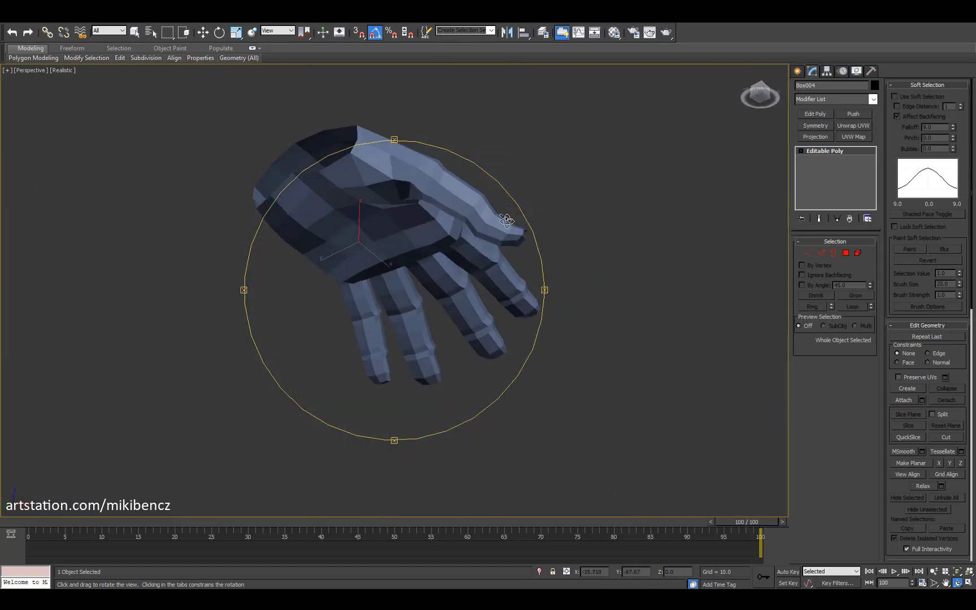
{"action": "scroll", "coordinate": [456, 231], "scroll_direction": "up", "scroll_amount": 3}
{"action": "key", "text": "2"}
{"action": "key", "text": "F4"}
{"action": "key", "text": "r"}
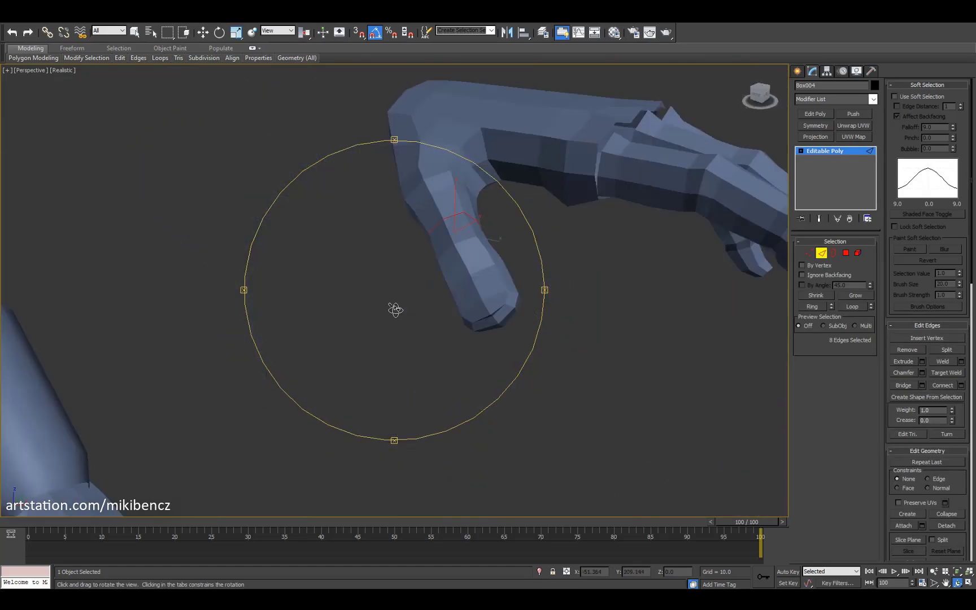
Step: Narrow the middle finger's middle segment by scaling its six crosswise edges to about 83% in Y
{"action": "middle_click_drag", "start_coordinate": [394, 307], "coordinate": [584, 285], "text": "alt"}
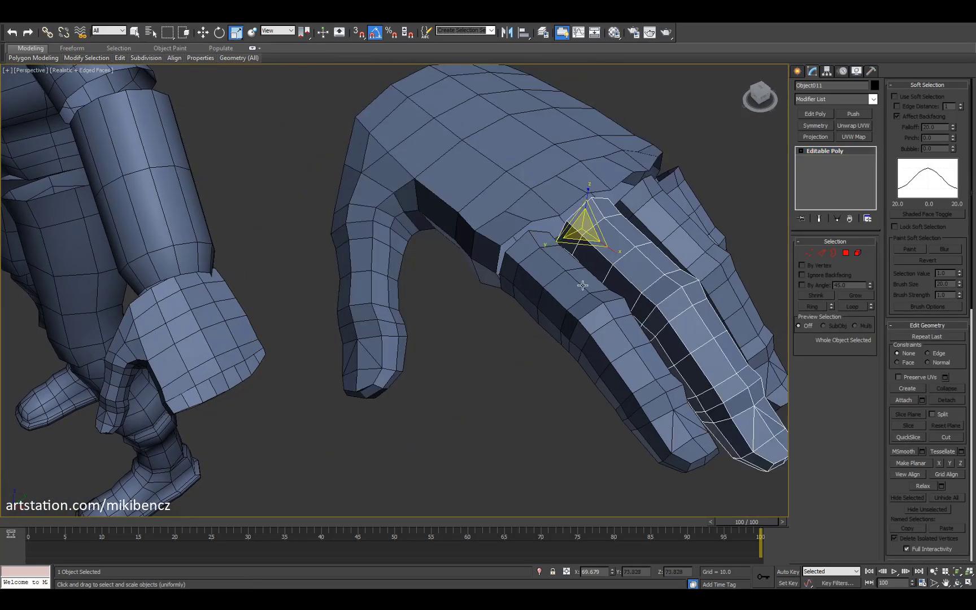
{"action": "scroll", "coordinate": [549, 287], "scroll_direction": "up", "scroll_amount": 4}
{"action": "scroll", "coordinate": [549, 287], "scroll_direction": "down", "scroll_amount": 4}
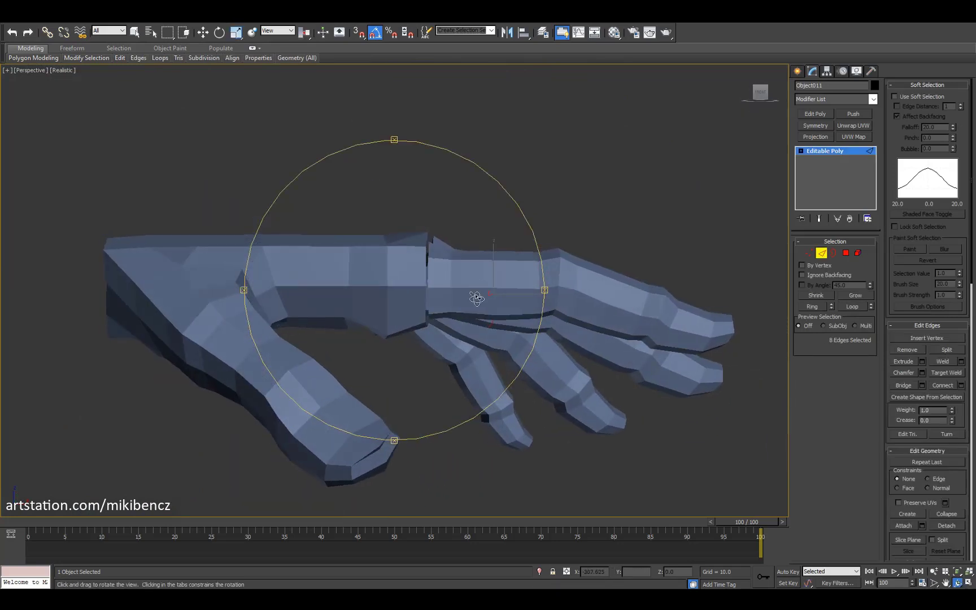
{"action": "left_click_drag", "start_coordinate": [470, 297], "coordinate": [442, 325]}
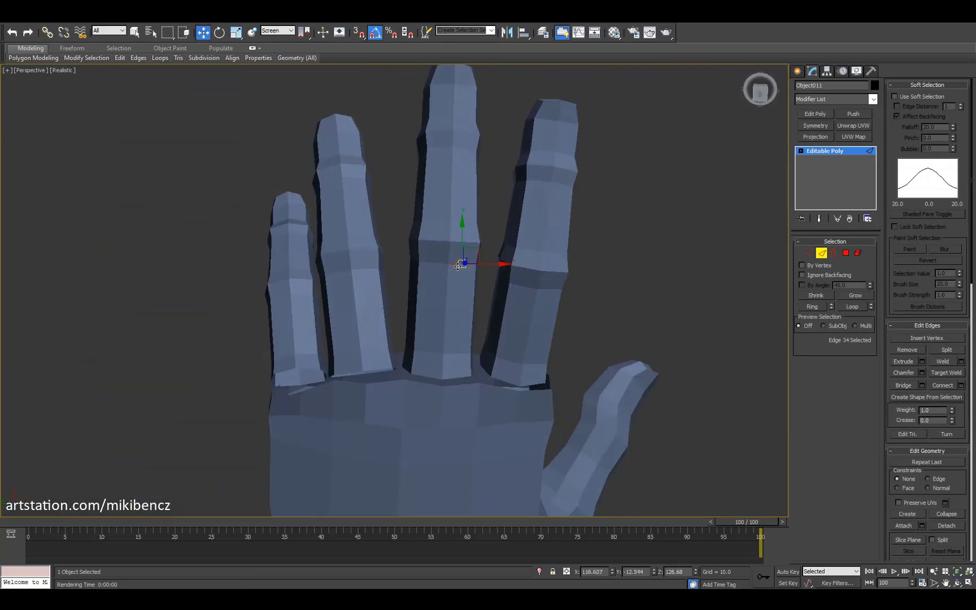
{"action": "key", "text": "F4"}
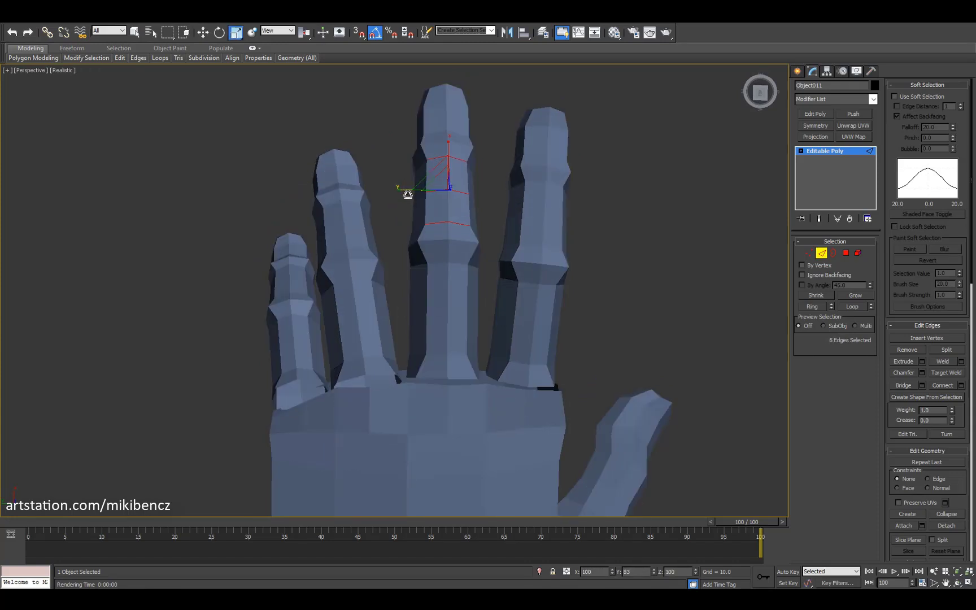
Step: Scale four edges across the middle finger's end segment to refine the fingertip's width
{"action": "key", "text": "ctrl+r"}
{"action": "left_click_drag", "start_coordinate": [407, 193], "coordinate": [435, 291]}
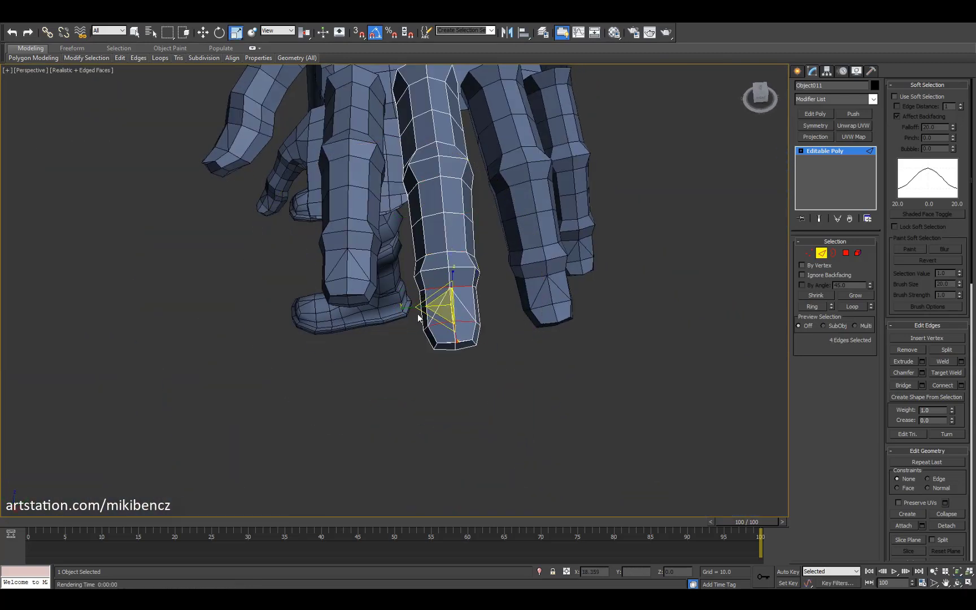
{"action": "key", "text": "ctrl+r"}
{"action": "left_click_drag", "start_coordinate": [419, 318], "coordinate": [542, 265]}
{"action": "scroll", "coordinate": [529, 254], "scroll_direction": "up", "scroll_amount": 5}
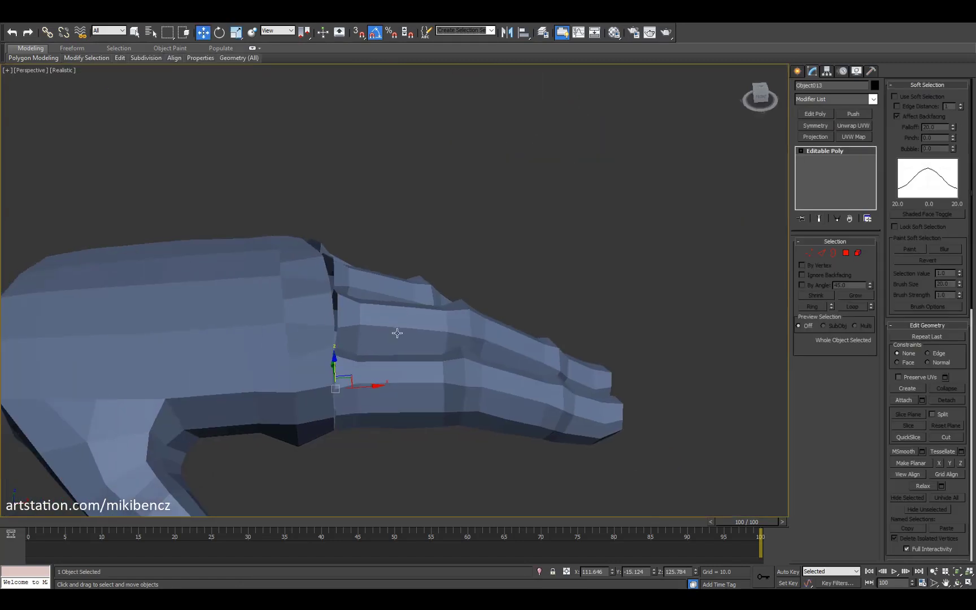
Step: Move vertices at the palm's wrist corner and on the thumb base to smooth the hand's silhouette
{"action": "key", "text": "ctrl+r"}
{"action": "left_click_drag", "start_coordinate": [396, 331], "coordinate": [382, 246]}
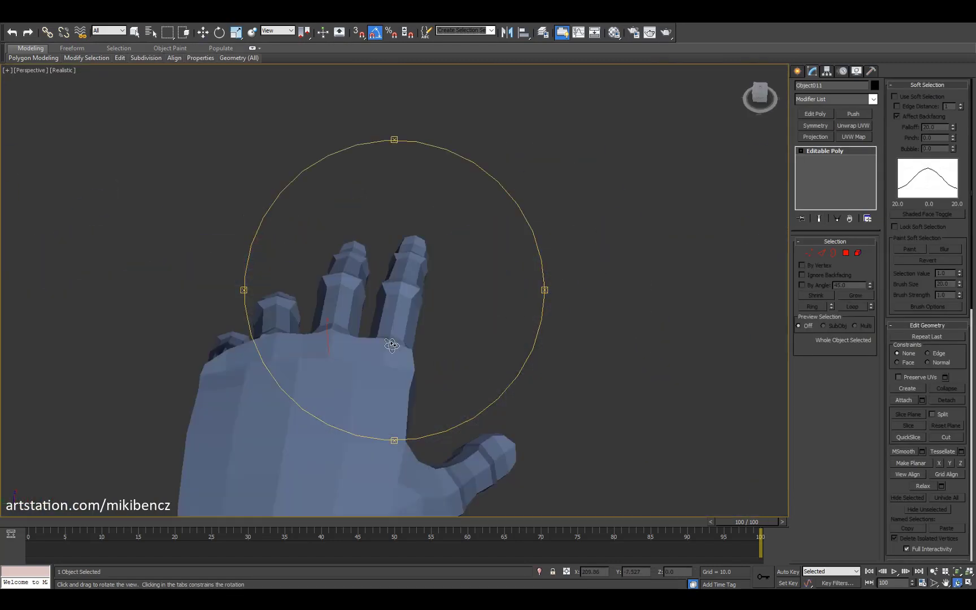
{"action": "scroll", "coordinate": [395, 316], "scroll_direction": "down", "scroll_amount": 5}
{"action": "scroll", "coordinate": [409, 322], "scroll_direction": "up", "scroll_amount": 5}
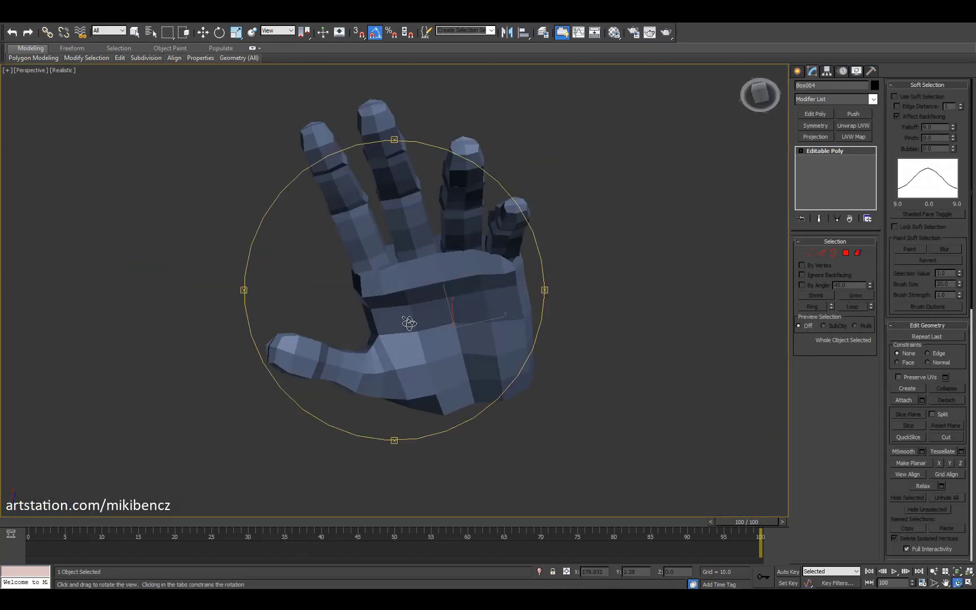
{"action": "left_click_drag", "start_coordinate": [409, 323], "coordinate": [497, 342]}
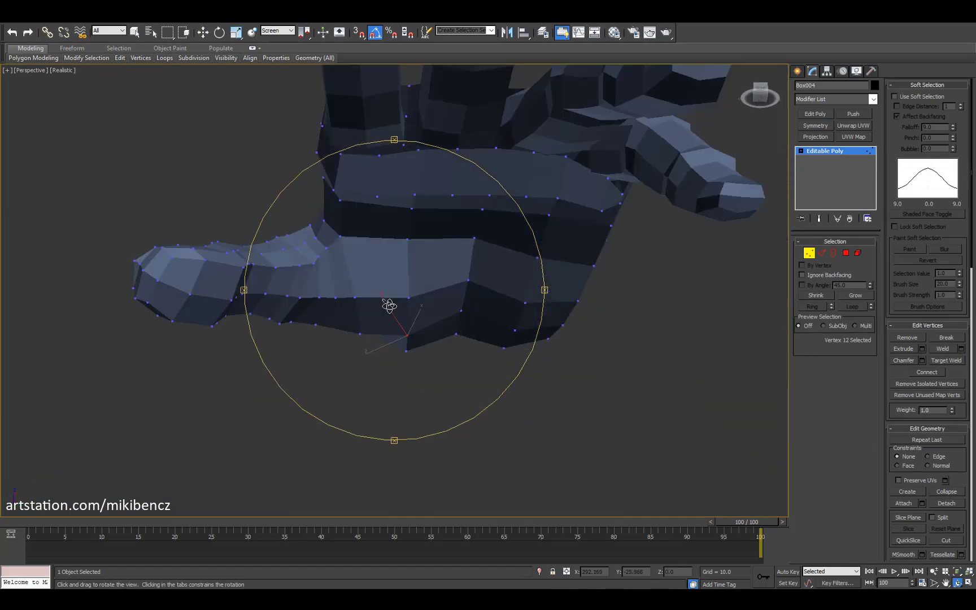
{"action": "left_click_drag", "start_coordinate": [388, 305], "coordinate": [434, 287]}
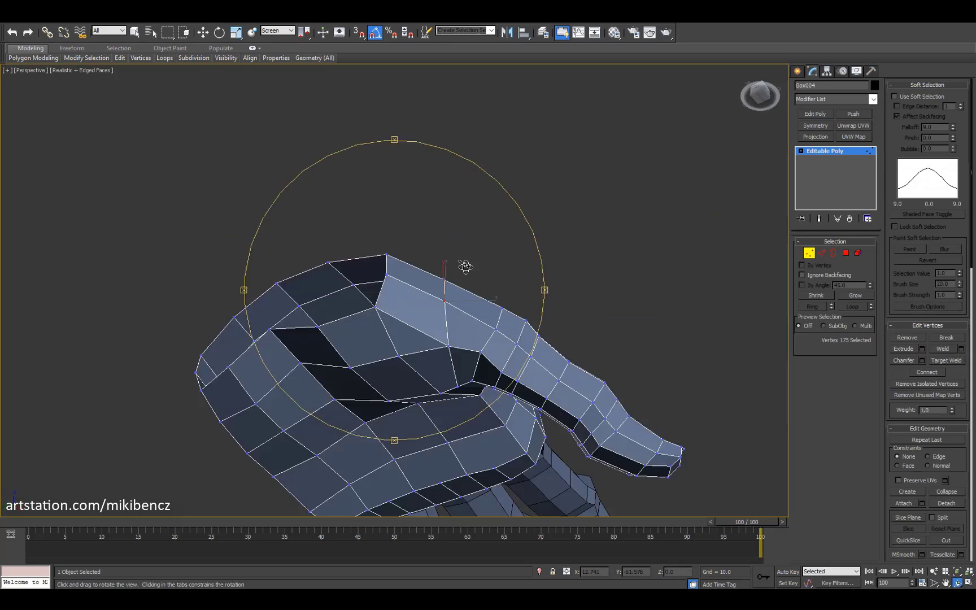
{"action": "left_click_drag", "start_coordinate": [464, 266], "coordinate": [476, 317]}
{"action": "left_click_drag", "start_coordinate": [464, 281], "coordinate": [454, 310]}
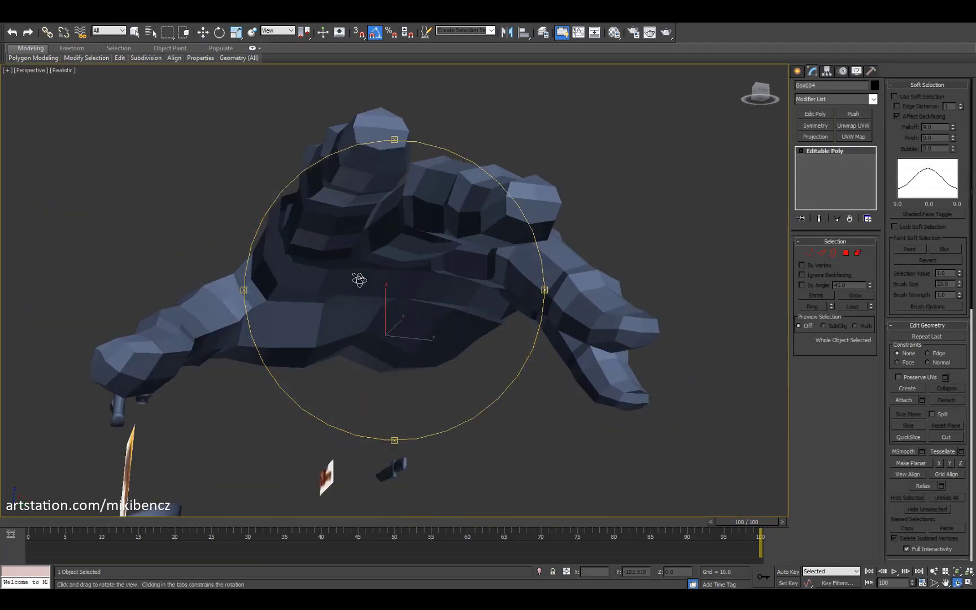
{"action": "middle_click_drag", "start_coordinate": [359, 279], "coordinate": [331, 309], "text": "alt"}
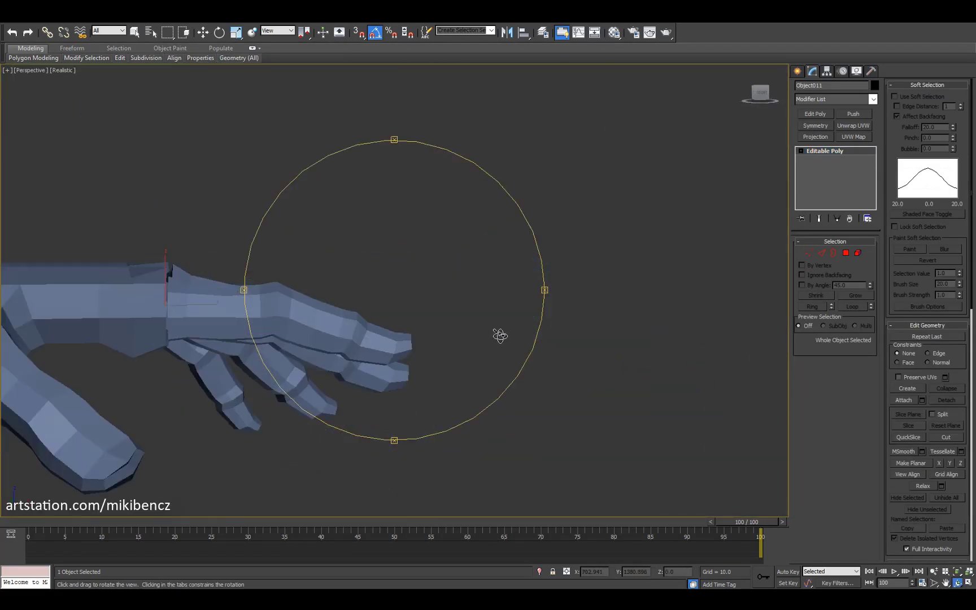
Step: Target-weld the doubled vertices along the palm's finger side and adjust the edges between the index and middle fingers
{"action": "left_click_drag", "start_coordinate": [499, 333], "coordinate": [436, 285]}
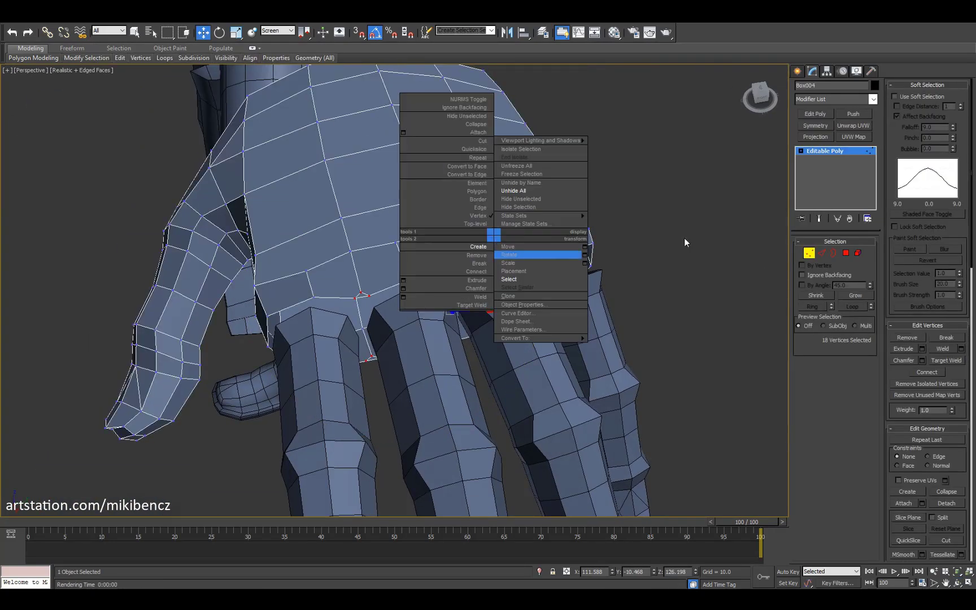
{"action": "left_click", "coordinate": [683, 237]}
{"action": "right_click", "coordinate": [648, 238]}
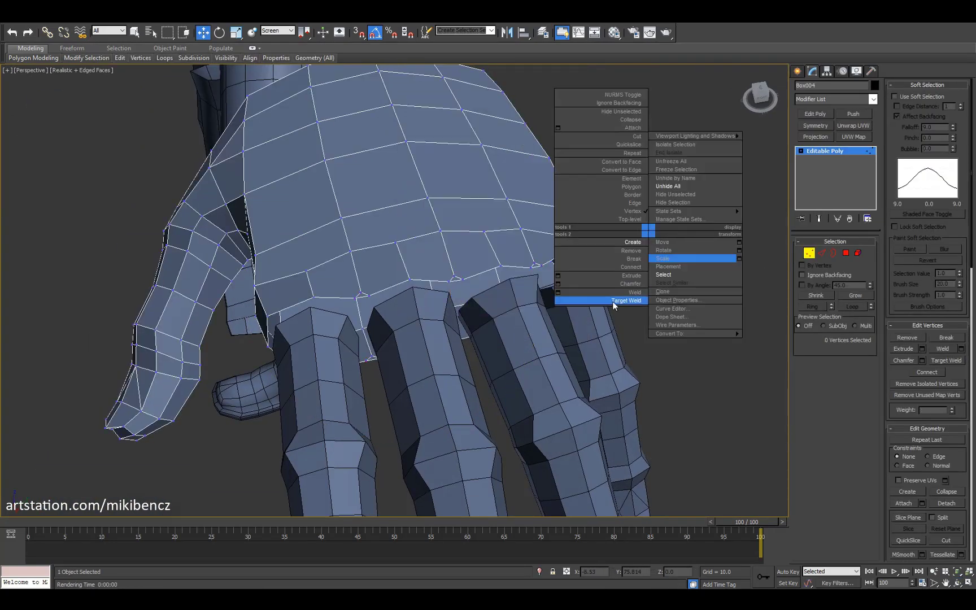
{"action": "left_click", "coordinate": [612, 301]}
{"action": "key", "text": "ctrl+r"}
{"action": "left_click_drag", "start_coordinate": [520, 243], "coordinate": [373, 169]}
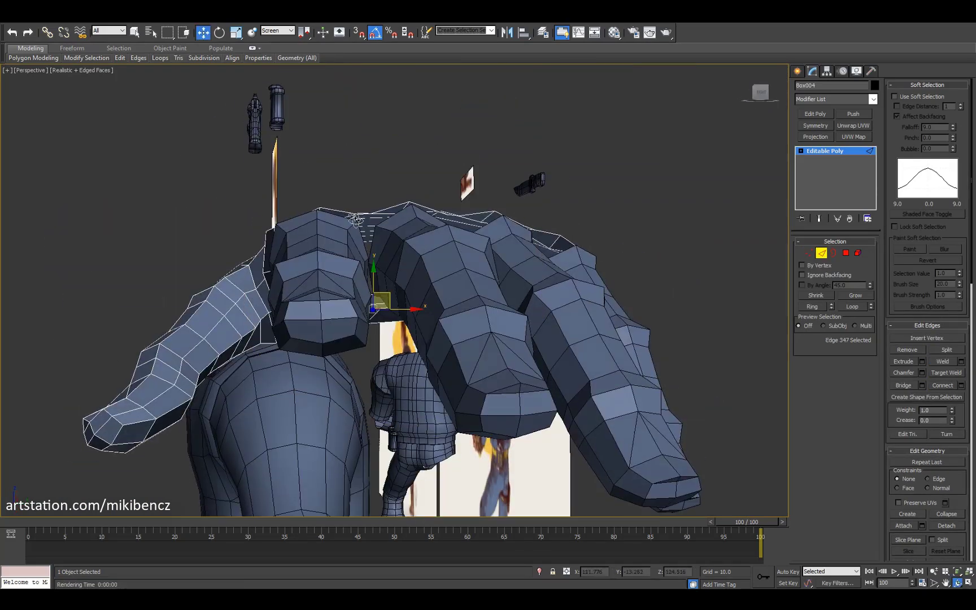
{"action": "left_click_drag", "start_coordinate": [361, 243], "coordinate": [396, 283]}
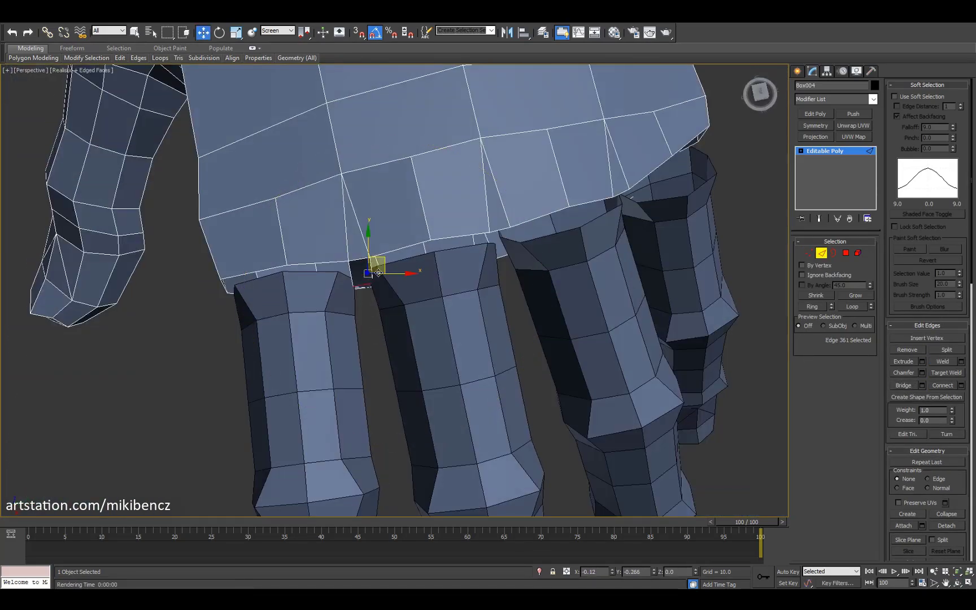
Step: Select the 11 vertices along the upper row of the palm's finger-side edge
{"action": "middle_click_drag", "start_coordinate": [452, 282], "coordinate": [488, 338], "text": "alt"}
{"action": "key", "text": "alt+w"}
{"action": "middle_click_drag", "start_coordinate": [474, 169], "coordinate": [553, 187]}
{"action": "left_click_drag", "start_coordinate": [451, 96], "coordinate": [554, 179]}
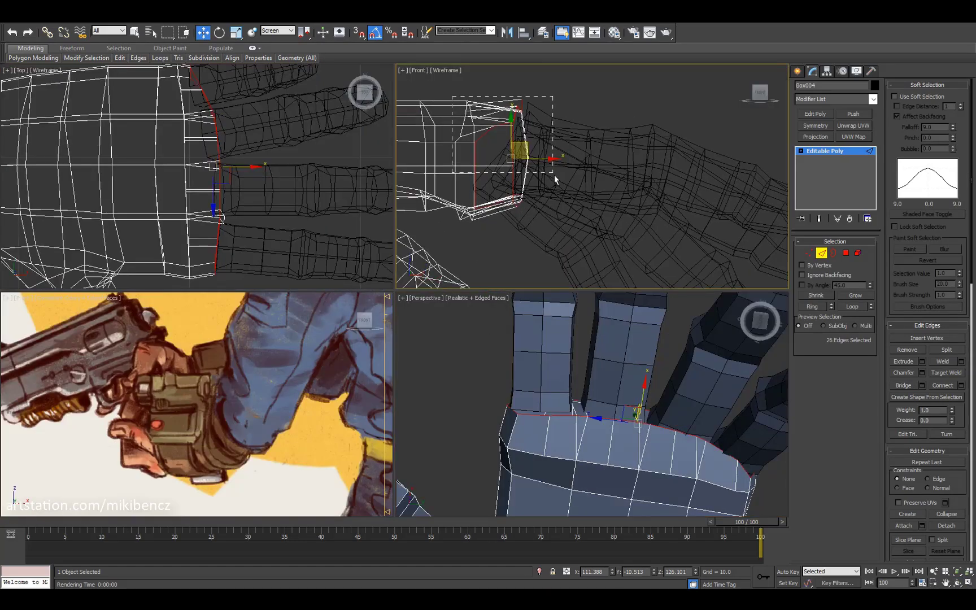
{"action": "key", "text": "alt+w"}
{"action": "middle_click_drag", "start_coordinate": [584, 212], "coordinate": [209, 213], "text": "alt"}
{"action": "key", "text": "alt+w"}
{"action": "key", "text": "alt+w"}
{"action": "key", "text": "1"}
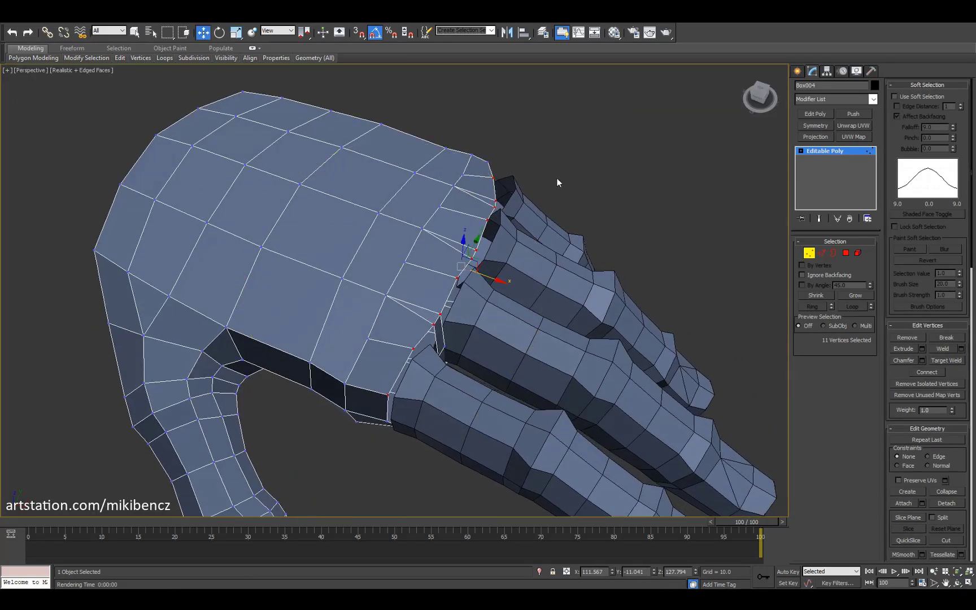
Step: Adjust the palm edge that forms the webbing between the middle and ring fingers
{"action": "middle_click_drag", "start_coordinate": [557, 181], "coordinate": [531, 337], "text": "alt"}
{"action": "key", "text": "2"}
{"action": "key", "text": "w"}
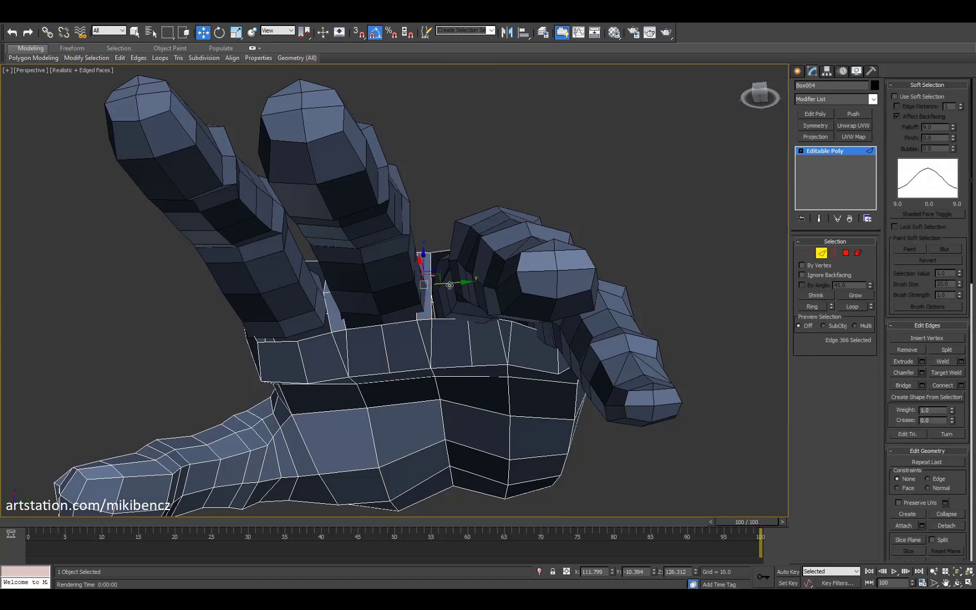
{"action": "middle_click_drag", "start_coordinate": [449, 285], "coordinate": [429, 362], "text": "alt"}
Step: Select the middle finger and adjust three vertices at its base to fit the palm
{"action": "left_click", "coordinate": [501, 310]}
{"action": "key", "text": "F4"}
{"action": "key", "text": "F4"}
{"action": "left_click", "coordinate": [342, 299]}
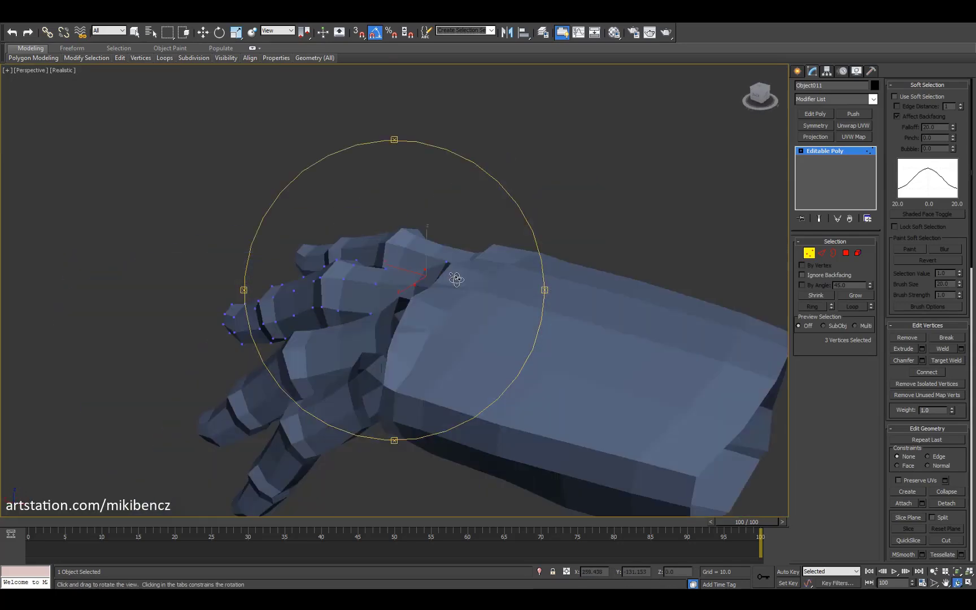
Step: Inspect the palm, thumb and finger proportions from several angles, with and without edged faces
{"action": "middle_click_drag", "start_coordinate": [456, 276], "coordinate": [495, 299], "text": "alt"}
{"action": "left_click_drag", "start_coordinate": [494, 299], "coordinate": [374, 319]}
{"action": "mouse_move", "coordinate": [379, 371]}
{"action": "left_mouse_down"}
{"action": "mouse_move", "coordinate": [396, 310]}
{"action": "mouse_move", "coordinate": [486, 337]}
{"action": "left_mouse_up"}
{"action": "key", "text": "F4"}
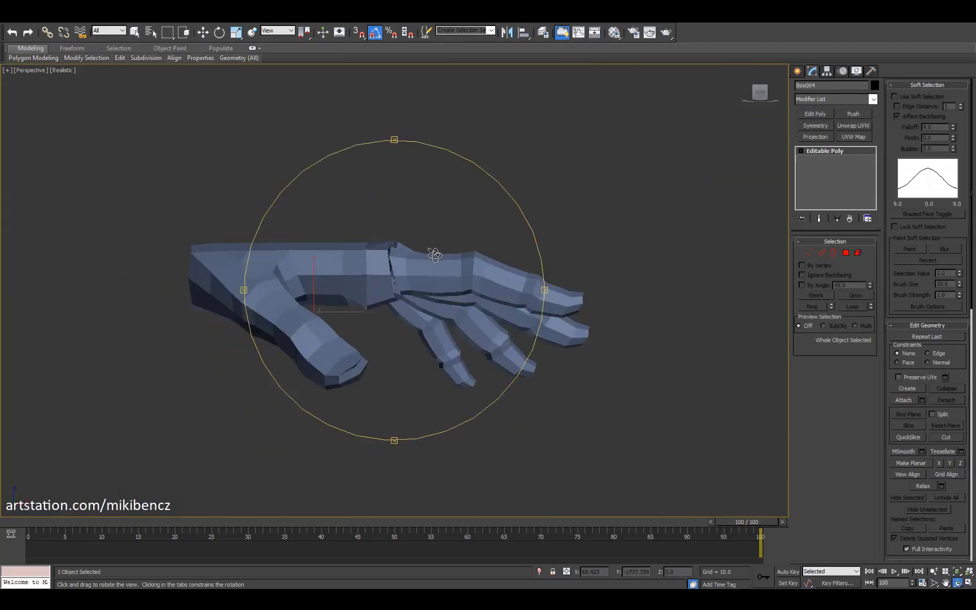
{"action": "left_click_drag", "start_coordinate": [406, 242], "coordinate": [403, 316]}
{"action": "scroll", "coordinate": [403, 316], "scroll_direction": "down", "scroll_amount": 5}
{"action": "key", "text": "F4"}
{"action": "left_click_drag", "start_coordinate": [490, 329], "coordinate": [429, 305]}
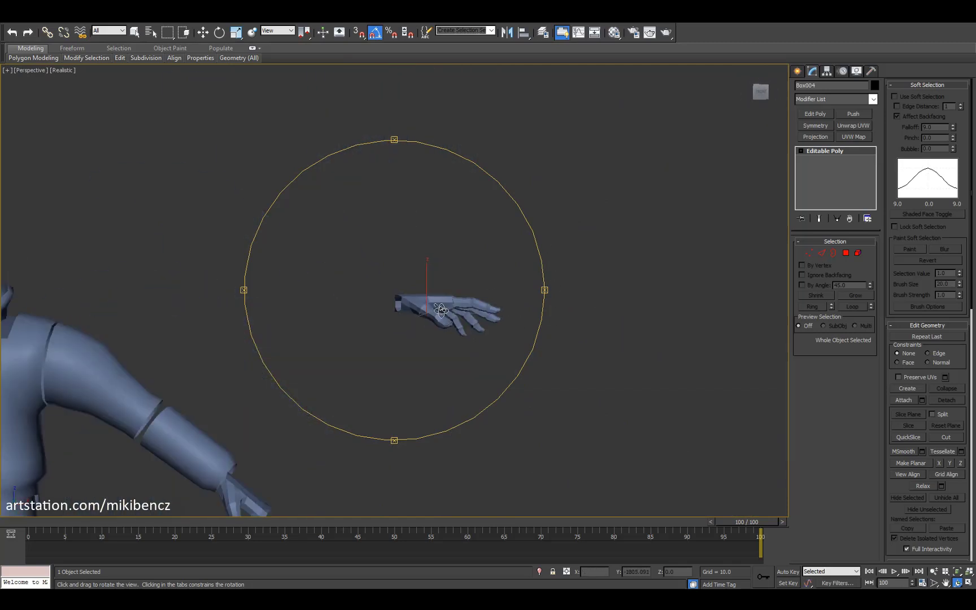
Step: Frame the hand in the front view and adjust the palm's vertices to refine its side profile
{"action": "key", "text": "f"}
{"action": "key", "text": "z"}
{"action": "key", "text": "F4"}
{"action": "key", "text": "w"}
{"action": "key", "text": "1"}
{"action": "left_click_drag", "start_coordinate": [427, 219], "coordinate": [479, 250]}
{"action": "left_click_drag", "start_coordinate": [298, 251], "coordinate": [320, 218]}
{"action": "key", "text": "p"}
{"action": "key", "text": "1"}
{"action": "key", "text": "F4"}
{"action": "key", "text": "ctrl+r"}
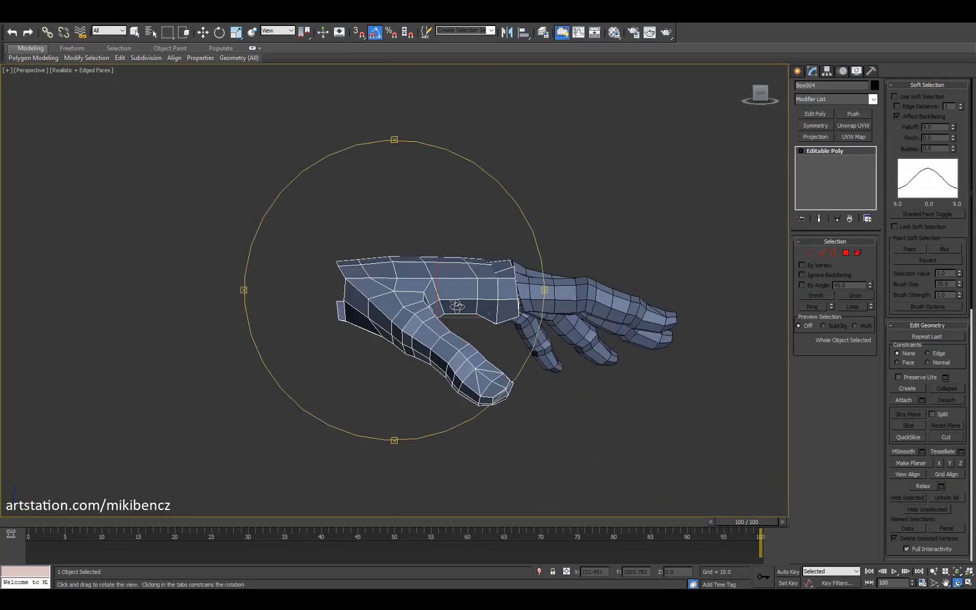
Step: Examine how the palm, thumb and separate fingers line up from the thumb side and the front
{"action": "scroll", "coordinate": [435, 316], "scroll_direction": "down", "scroll_amount": 5}
{"action": "scroll", "coordinate": [502, 309], "scroll_direction": "up", "scroll_amount": 4}
{"action": "mouse_move", "coordinate": [436, 316]}
{"action": "left_mouse_down"}
{"action": "mouse_move", "coordinate": [502, 309]}
{"action": "mouse_move", "coordinate": [429, 305]}
{"action": "left_mouse_up"}
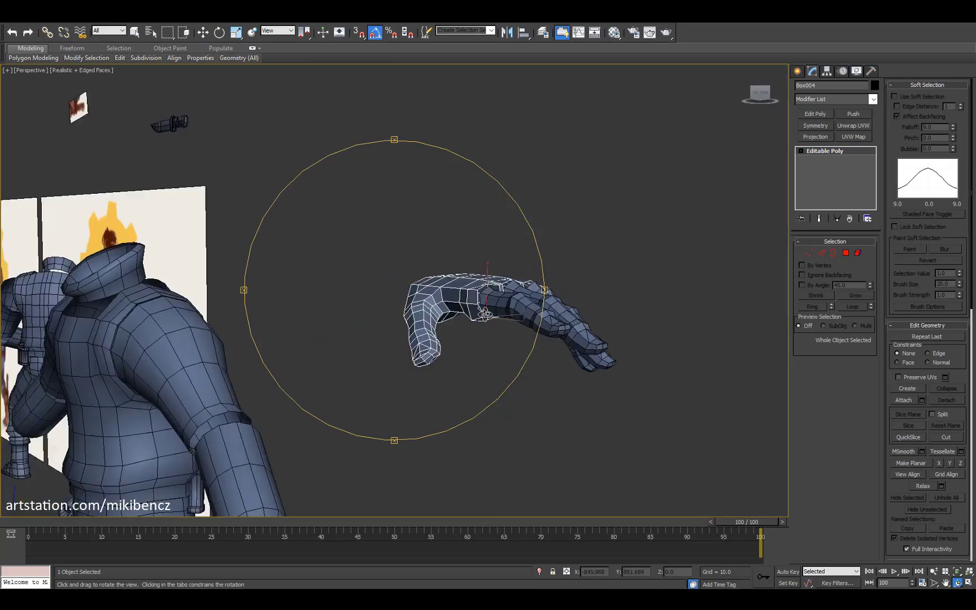
{"action": "key", "text": "z"}
{"action": "key", "text": "F4"}
{"action": "key", "text": "w"}
{"action": "key", "text": "F4"}
{"action": "key", "text": "1"}
{"action": "key", "text": "ctrl+r"}
Step: Select the index finger and scale its vertices near the outer joint to refine the finger's shape
{"action": "left_click_drag", "start_coordinate": [493, 302], "coordinate": [371, 305]}
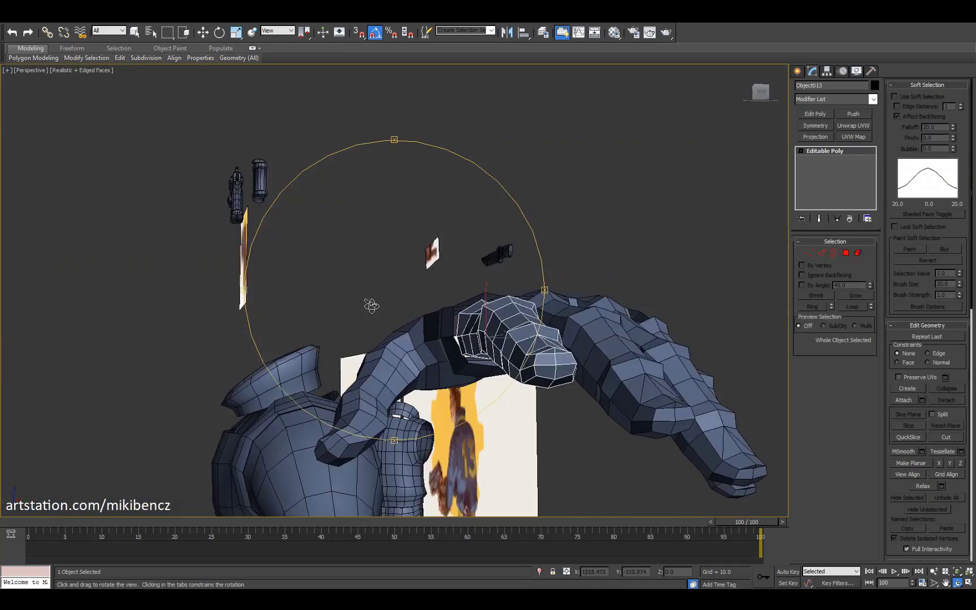
{"action": "scroll", "coordinate": [532, 340], "scroll_direction": "up", "scroll_amount": 4}
{"action": "left_click_drag", "start_coordinate": [531, 340], "coordinate": [507, 314]}
{"action": "key", "text": "r"}
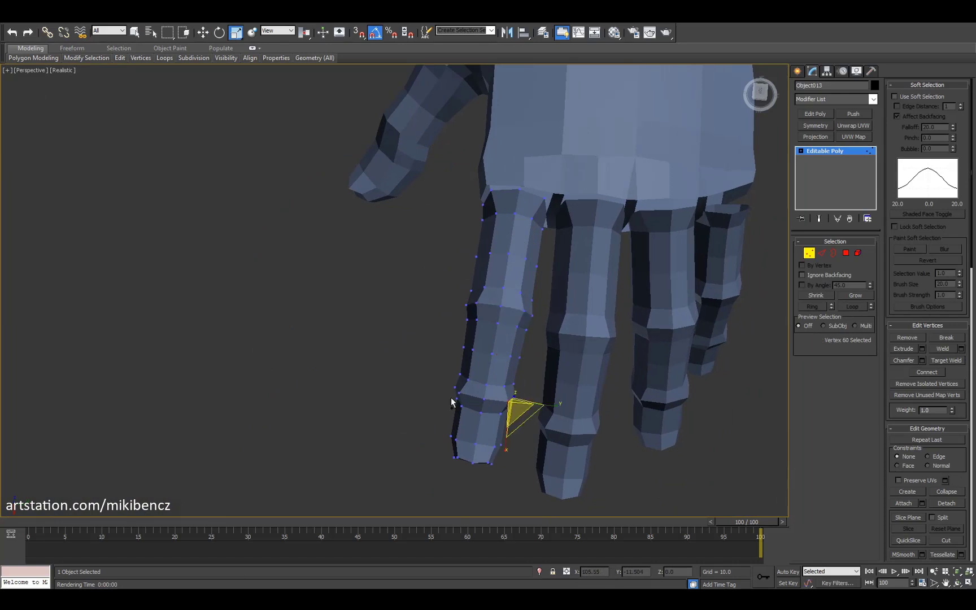
{"action": "key", "text": "6"}
{"action": "key", "text": "ctrl+r"}
Step: Attach the index finger to the palm mesh and edit the combined mesh at vertex level
{"action": "left_click_drag", "start_coordinate": [500, 408], "coordinate": [359, 305]}
{"action": "left_click", "coordinate": [483, 307]}
{"action": "key", "text": "ctrl+r"}
{"action": "mouse_move", "coordinate": [483, 307]}
{"action": "left_mouse_down"}
{"action": "mouse_move", "coordinate": [496, 261]}
{"action": "mouse_move", "coordinate": [461, 348]}
{"action": "mouse_move", "coordinate": [429, 339]}
{"action": "mouse_move", "coordinate": [344, 276]}
{"action": "mouse_move", "coordinate": [485, 298]}
{"action": "left_mouse_up"}
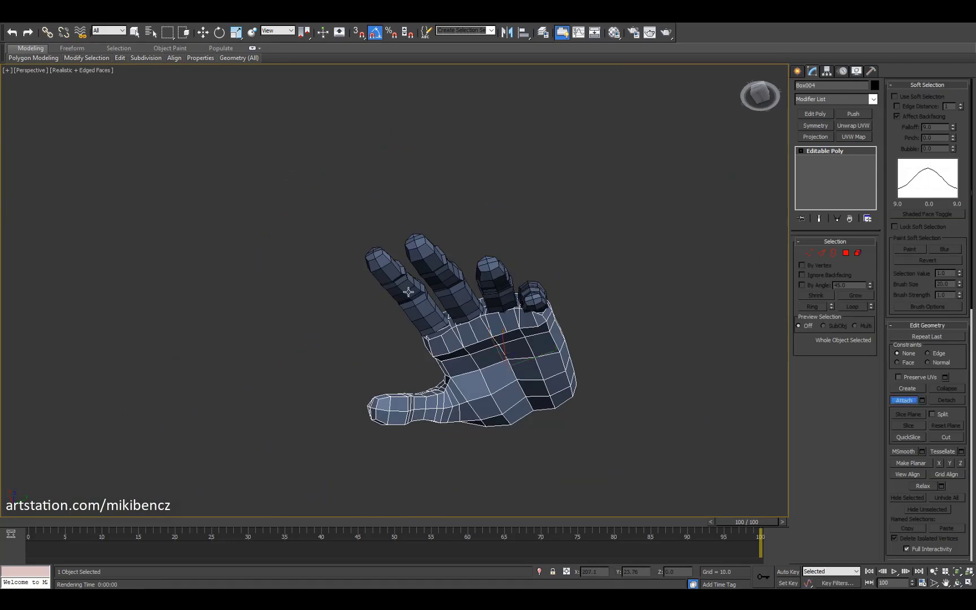
{"action": "key", "text": "1"}
{"action": "scroll", "coordinate": [438, 320], "scroll_direction": "up", "scroll_amount": 10}
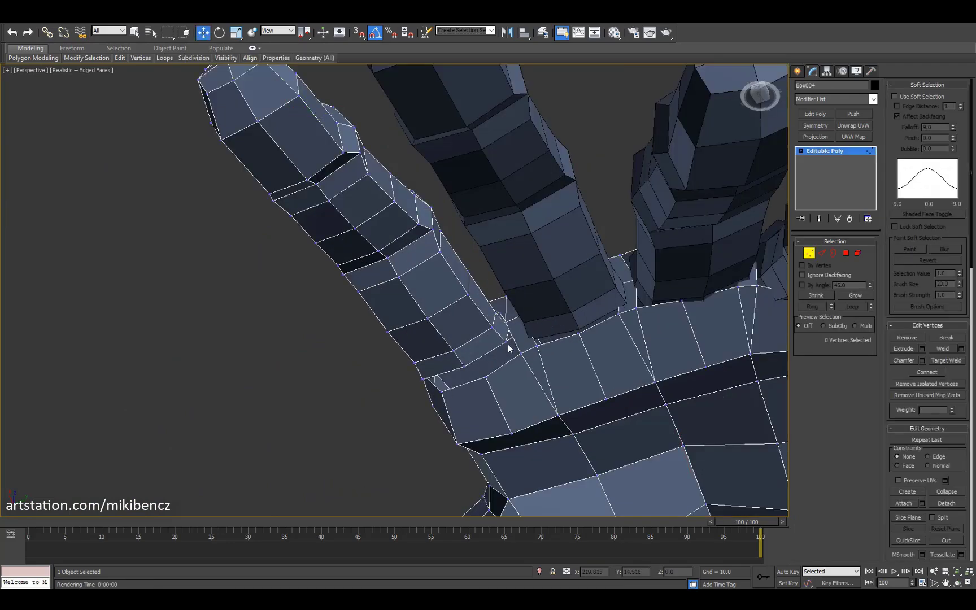
Step: Weld the index finger's base vertices to the matching palm vertices on both sides of the hand
{"action": "left_click", "coordinate": [462, 366]}
{"action": "middle_click_drag", "start_coordinate": [462, 365], "coordinate": [428, 313], "text": "alt"}
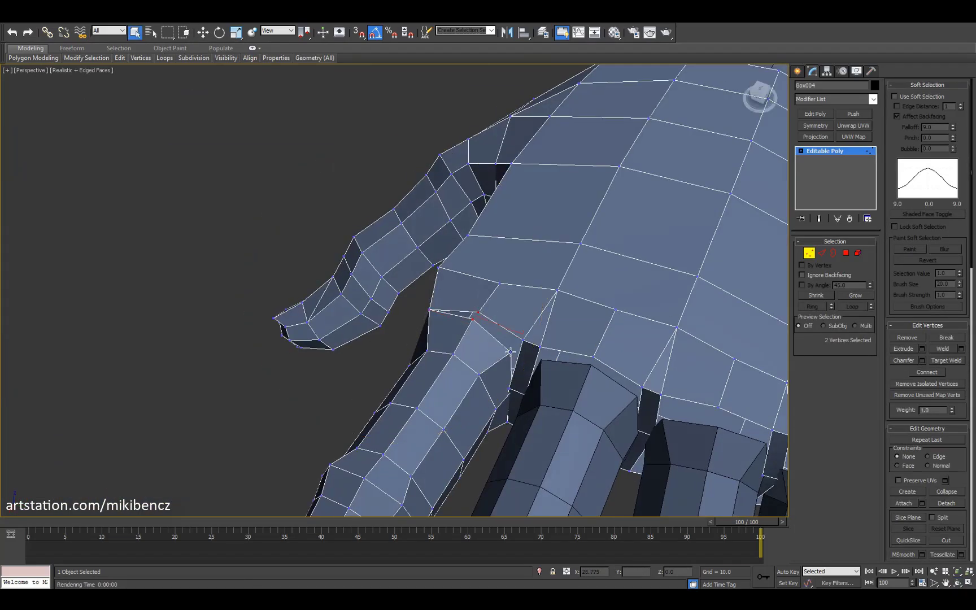
{"action": "middle_click_drag", "start_coordinate": [511, 351], "coordinate": [460, 266], "text": "alt"}
{"action": "key", "text": "1"}
{"action": "key", "text": "F3"}
{"action": "key", "text": "1"}
{"action": "key", "text": "F3"}
Step: Weld the attached middle finger's base vertices to the palm and the webbing beside it
{"action": "left_click", "coordinate": [424, 393]}
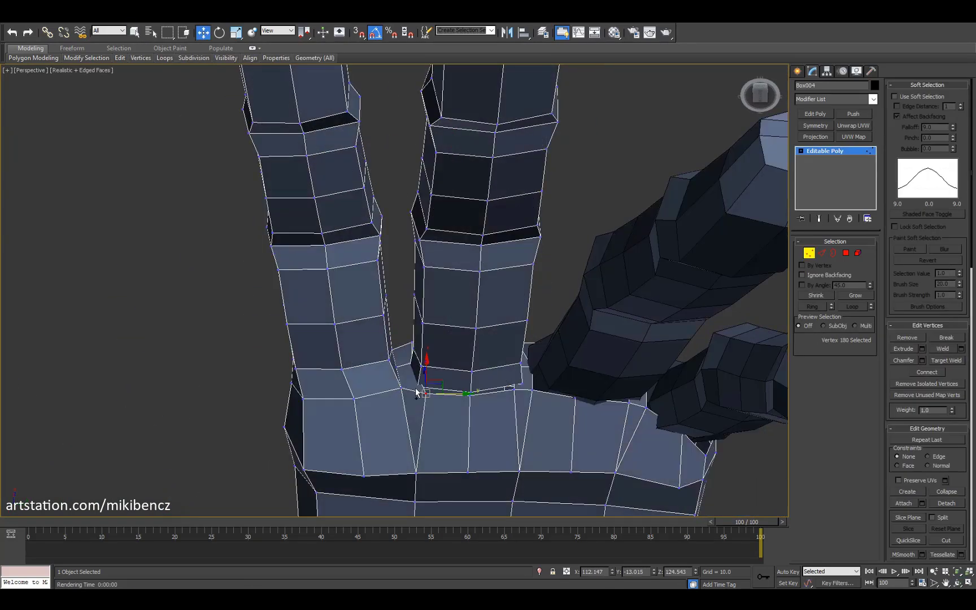
{"action": "middle_click_drag", "start_coordinate": [523, 389], "coordinate": [526, 293], "text": "alt"}
{"action": "left_click", "coordinate": [525, 293], "text": "ctrl"}
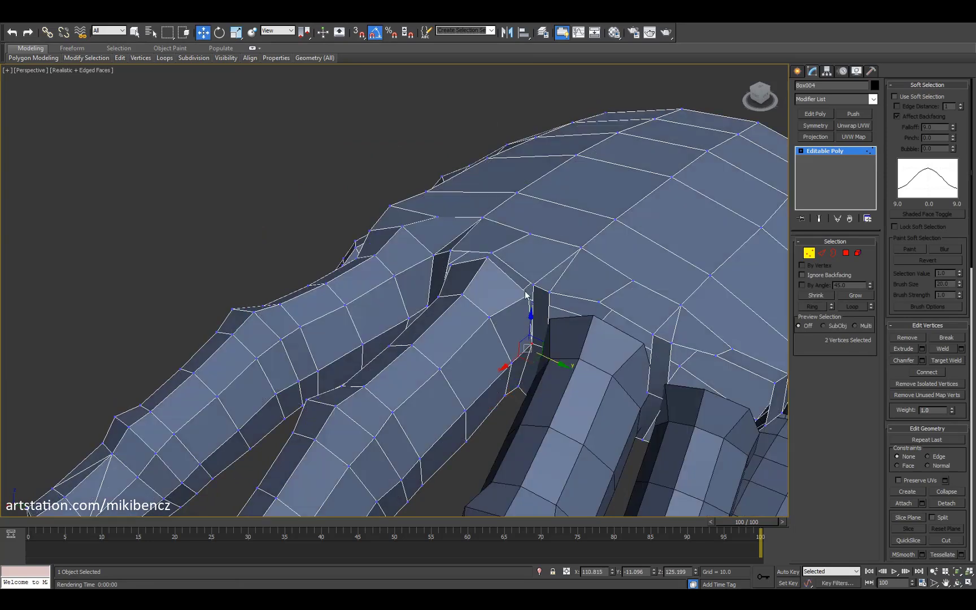
{"action": "left_click", "coordinate": [483, 281]}
{"action": "middle_click_drag", "start_coordinate": [459, 296], "coordinate": [894, 363], "text": "alt"}
Step: Weld the attached ring finger's base vertices to the palm on the back of the hand
{"action": "left_click", "coordinate": [434, 298]}
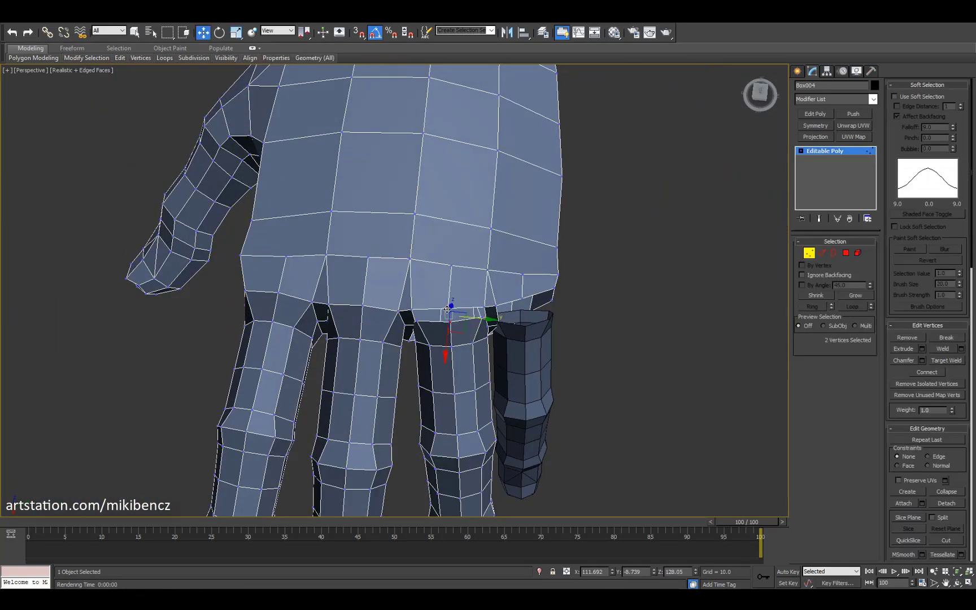
{"action": "scroll", "coordinate": [447, 309], "scroll_direction": "down", "scroll_amount": 5}
{"action": "key", "text": "F3"}
{"action": "scroll", "coordinate": [392, 376], "scroll_direction": "up", "scroll_amount": 8}
{"action": "left_click", "coordinate": [395, 293]}
{"action": "key", "text": "F3"}
Step: Weld the ring finger's remaining base vertices to the webbing and the palm side of the hand
{"action": "left_click", "coordinate": [397, 363]}
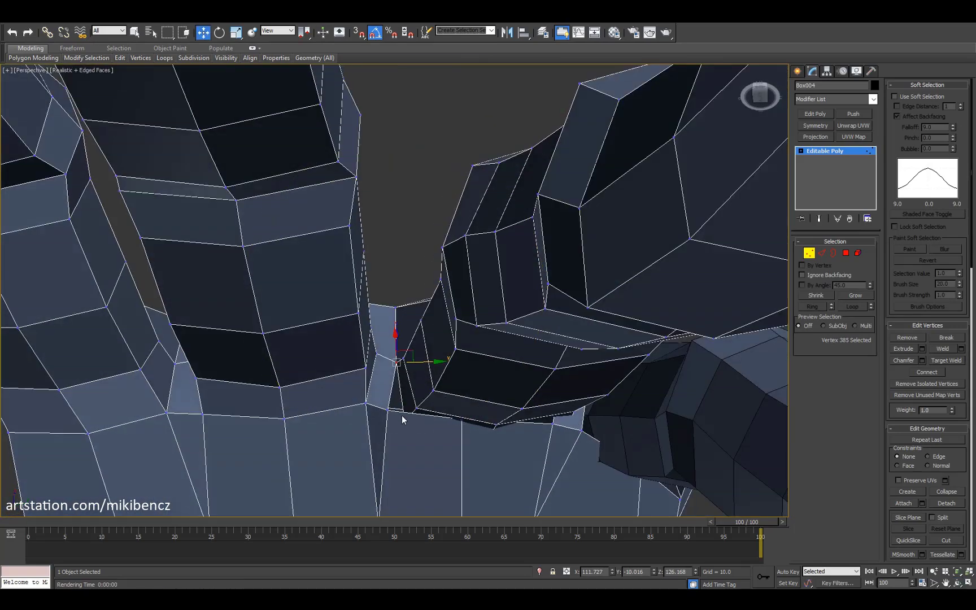
{"action": "left_click", "coordinate": [396, 418]}
{"action": "key", "text": "F3"}
{"action": "key", "text": "F3"}
{"action": "mouse_move", "coordinate": [462, 412]}
{"action": "middle_mouse_down", "text": "alt"}
{"action": "mouse_move", "coordinate": [395, 353]}
{"action": "mouse_move", "coordinate": [486, 328]}
{"action": "mouse_move", "coordinate": [502, 294]}
{"action": "mouse_move", "coordinate": [504, 197]}
{"action": "mouse_move", "coordinate": [427, 273]}
{"action": "middle_mouse_up", "text": "alt"}
{"action": "key", "text": "F3"}
{"action": "key", "text": "F3"}
{"action": "left_click", "coordinate": [504, 198]}
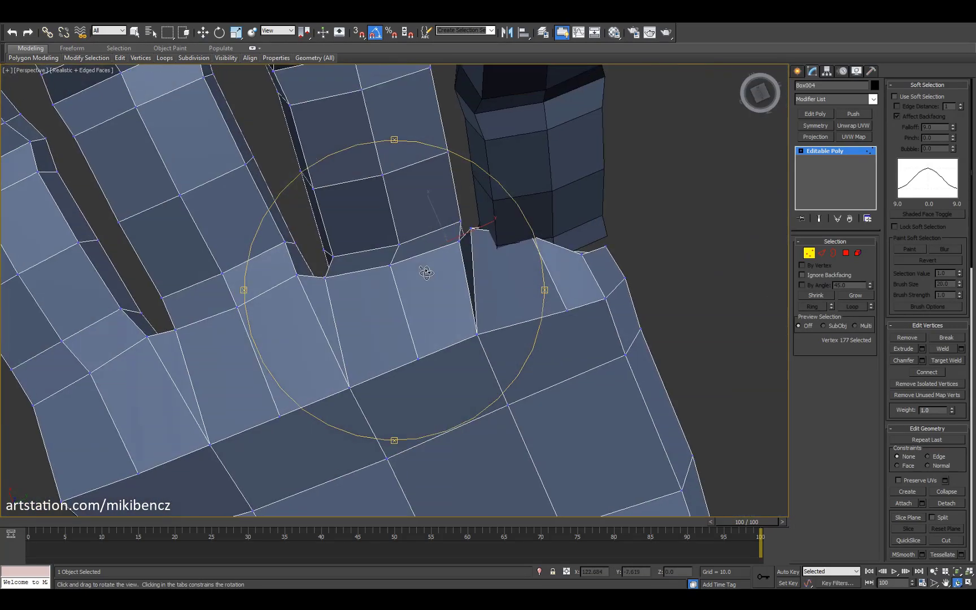
Step: Attach the little finger and weld its base vertices to the palm and the webbing beside the ring finger
{"action": "middle_click_drag", "start_coordinate": [569, 254], "coordinate": [454, 226], "text": "alt"}
{"action": "left_click", "coordinate": [495, 280]}
{"action": "left_click", "coordinate": [454, 222]}
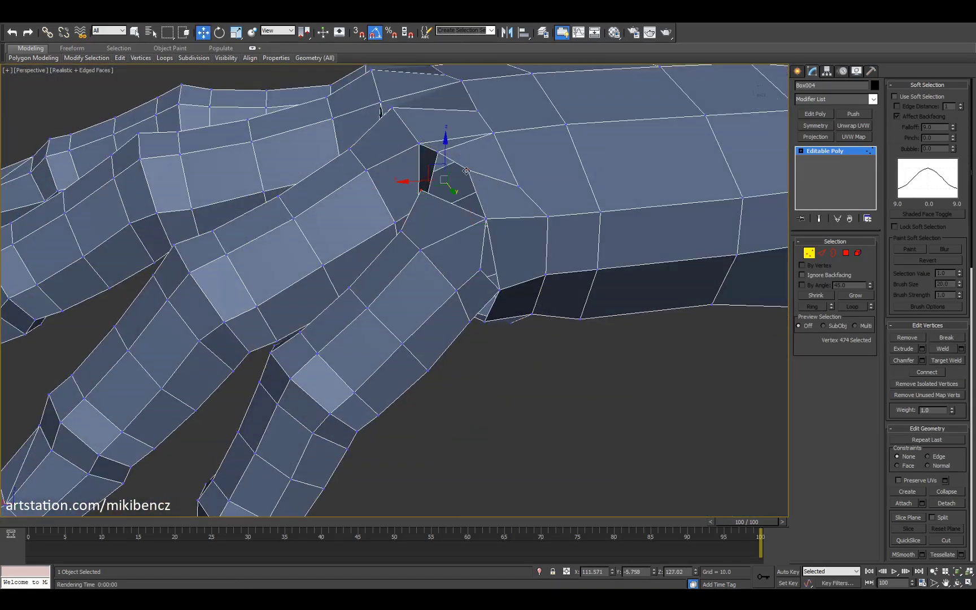
{"action": "mouse_move", "coordinate": [466, 170]}
{"action": "middle_mouse_down", "text": "alt"}
{"action": "mouse_move", "coordinate": [418, 181]}
{"action": "mouse_move", "coordinate": [409, 261]}
{"action": "mouse_move", "coordinate": [390, 271]}
{"action": "mouse_move", "coordinate": [429, 243]}
{"action": "mouse_move", "coordinate": [452, 251]}
{"action": "mouse_move", "coordinate": [436, 194]}
{"action": "mouse_move", "coordinate": [457, 251]}
{"action": "mouse_move", "coordinate": [463, 169]}
{"action": "mouse_move", "coordinate": [462, 178]}
{"action": "middle_mouse_up", "text": "alt"}
{"action": "key", "text": "F3"}
{"action": "key", "text": "F3"}
{"action": "key", "text": "F3"}
{"action": "left_click", "coordinate": [455, 253]}
{"action": "key", "text": "F3"}
Step: Select the open six-edge border in the webbing at the finger bases and cap the hole
{"action": "key", "text": "4"}
{"action": "key", "text": "2"}
{"action": "key", "text": "3"}
{"action": "key", "text": "w"}
{"action": "right_click", "coordinate": [458, 175]}
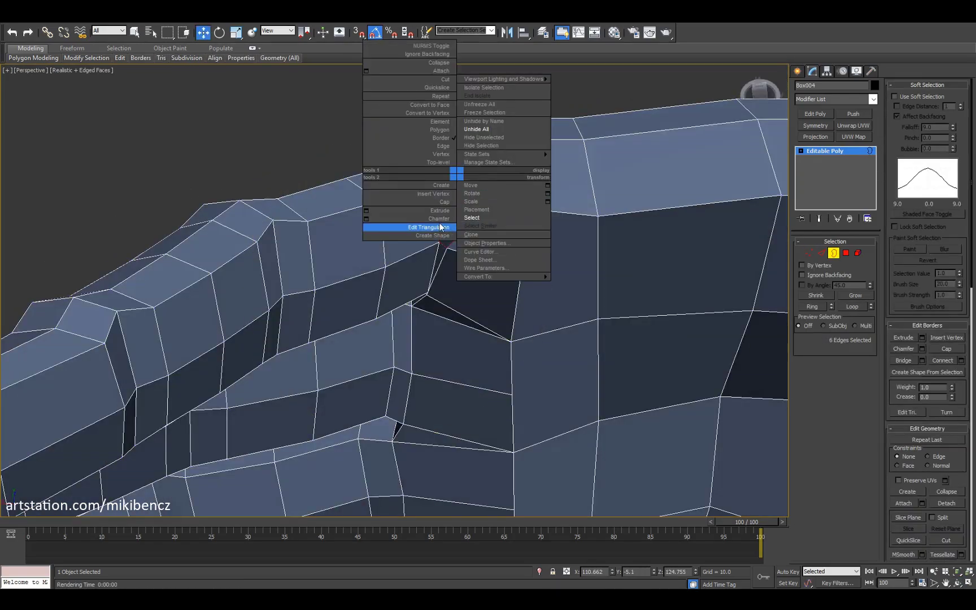
Step: Cut connecting edges into the webbing and finger bases to tidy the topology around the filled gap
{"action": "middle_click_drag", "start_coordinate": [440, 227], "coordinate": [431, 282], "text": "alt"}
{"action": "key", "text": "2"}
{"action": "key", "text": "1"}
{"action": "key", "text": "alt+c"}
{"action": "scroll", "coordinate": [440, 226], "scroll_direction": "down", "scroll_amount": 5}
{"action": "scroll", "coordinate": [386, 279], "scroll_direction": "up", "scroll_amount": 5}
{"action": "key", "text": "w"}
{"action": "key", "text": "1"}
{"action": "scroll", "coordinate": [485, 283], "scroll_direction": "down", "scroll_amount": 5}
{"action": "scroll", "coordinate": [493, 284], "scroll_direction": "up", "scroll_amount": 5}
Step: Inspect the joined hand's form and edge flow near and far, with edged faces toggled on and off
{"action": "key", "text": "F4"}
{"action": "scroll", "coordinate": [926, 395], "scroll_direction": "down", "scroll_amount": 3}
{"action": "scroll", "coordinate": [488, 299], "scroll_direction": "down", "scroll_amount": 5}
{"action": "scroll", "coordinate": [496, 294], "scroll_direction": "up", "scroll_amount": 5}
{"action": "scroll", "coordinate": [464, 294], "scroll_direction": "down", "scroll_amount": 5}
{"action": "key", "text": "F4"}
{"action": "middle_click_drag", "start_coordinate": [534, 258], "coordinate": [447, 263], "text": "alt"}
{"action": "key", "text": "F4"}
{"action": "scroll", "coordinate": [453, 239], "scroll_direction": "up", "scroll_amount": 5}
Step: Connect pairs of vertices on the palm side below the ring and little fingers
{"action": "key", "text": "w"}
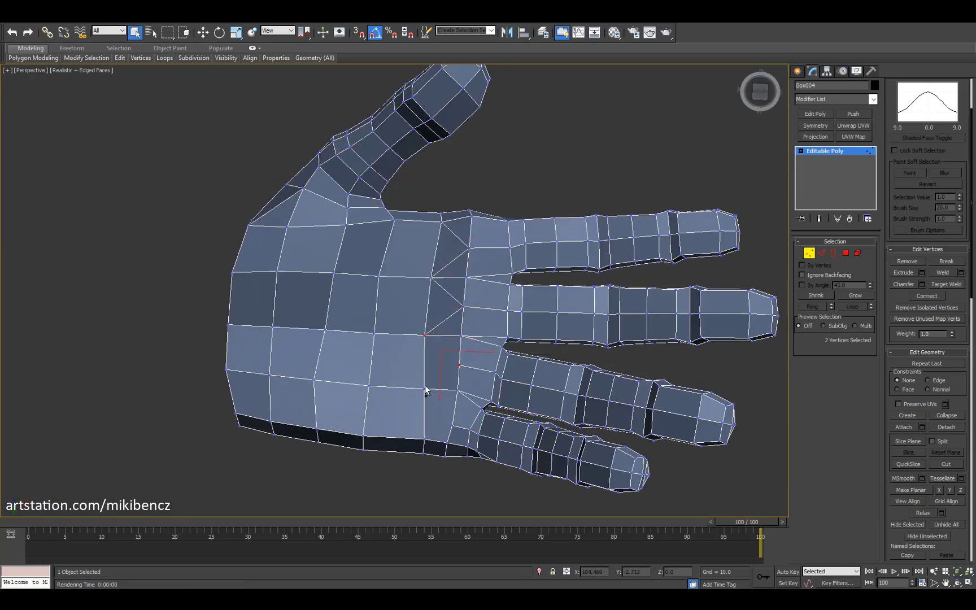
{"action": "left_click", "coordinate": [423, 438]}
{"action": "scroll", "coordinate": [423, 439], "scroll_direction": "down", "scroll_amount": 5}
{"action": "middle_click_drag", "start_coordinate": [423, 438], "coordinate": [370, 344], "text": "alt"}
{"action": "scroll", "coordinate": [392, 285], "scroll_direction": "up", "scroll_amount": 5}
Step: Cut edges across the back of the hand, joining the finger edge loops to the neighbouring palm vertices
{"action": "key", "text": "alt+c"}
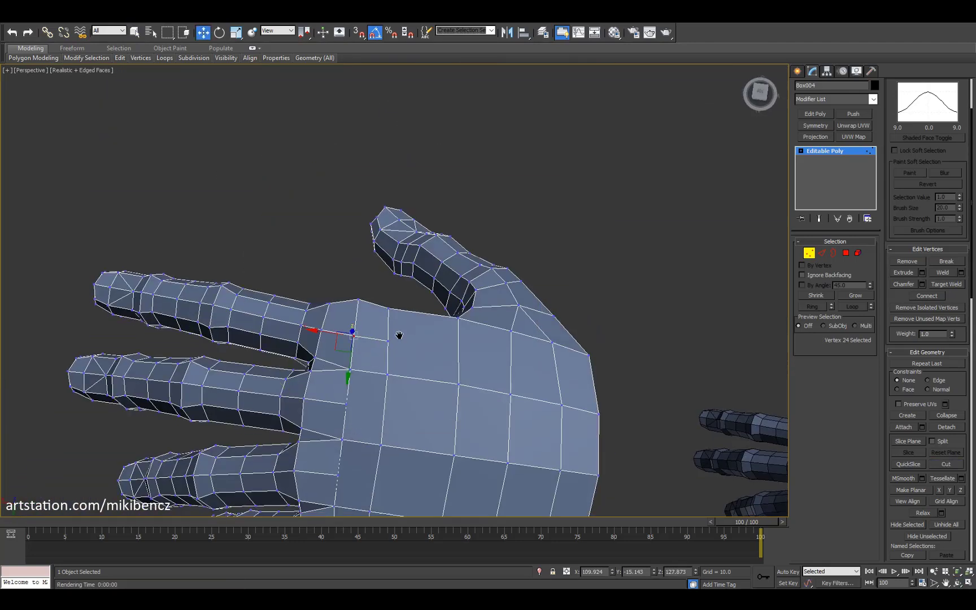
{"action": "scroll", "coordinate": [423, 294], "scroll_direction": "up", "scroll_amount": 3}
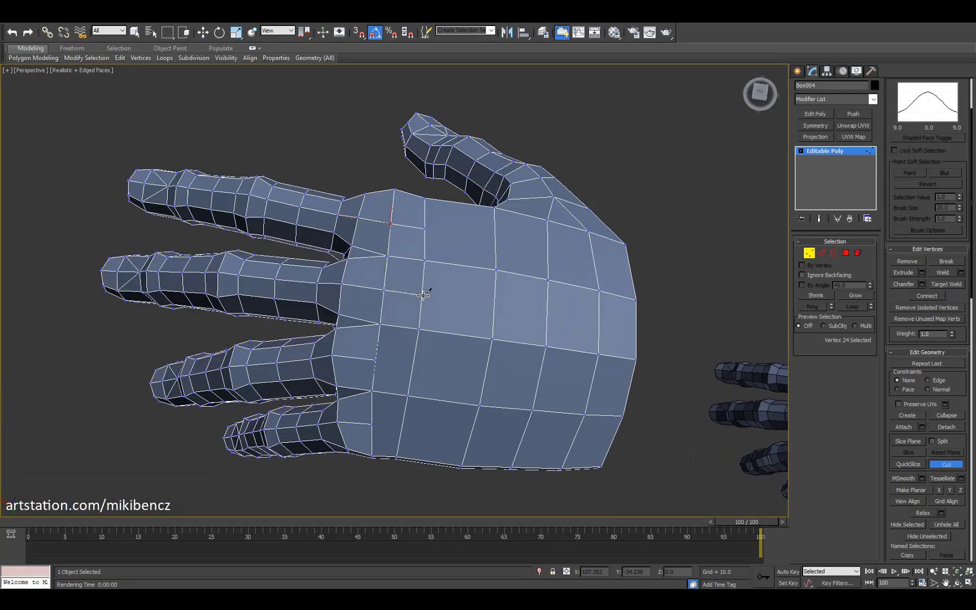
{"action": "left_click", "coordinate": [424, 229]}
{"action": "left_click", "coordinate": [493, 207]}
{"action": "left_click", "coordinate": [495, 270]}
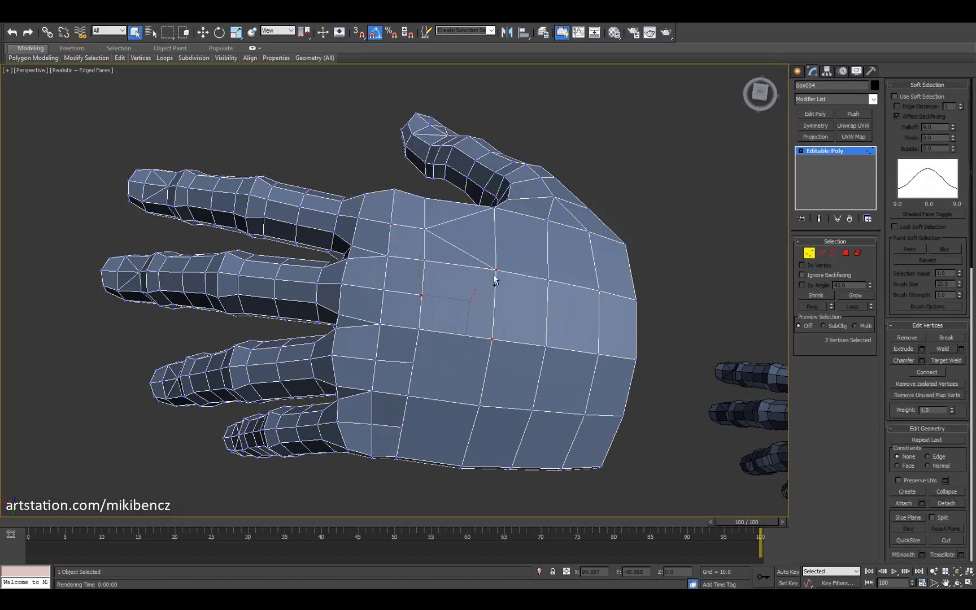
{"action": "middle_click_drag", "start_coordinate": [478, 405], "coordinate": [468, 362], "text": "alt"}
Step: Reposition individual vertices around the knuckles and the palm's finger-side edge, and leave vertex editing
{"action": "key", "text": "w"}
{"action": "left_click", "coordinate": [371, 396]}
{"action": "left_click", "coordinate": [350, 371]}
{"action": "left_click", "coordinate": [424, 361]}
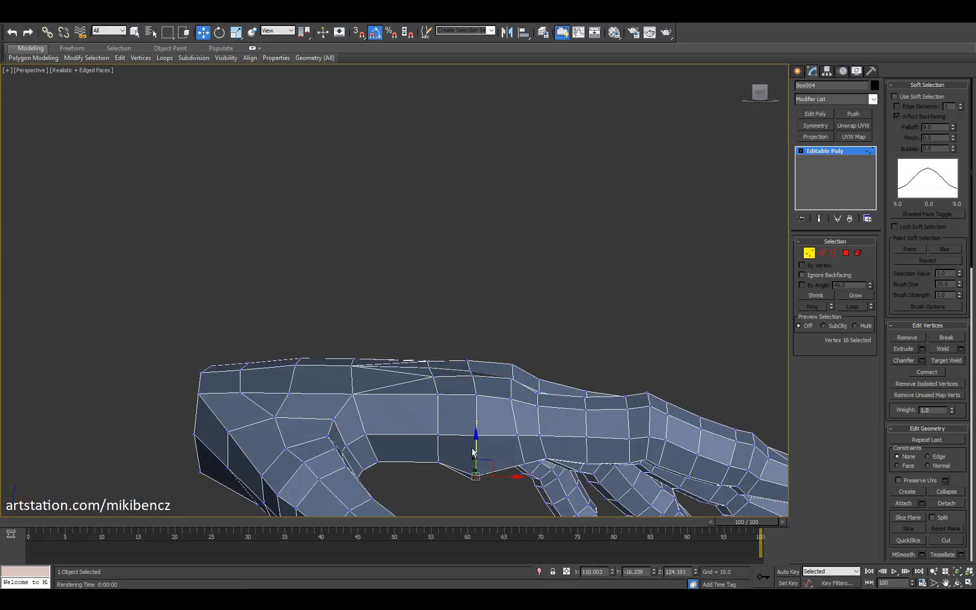
{"action": "scroll", "coordinate": [472, 452], "scroll_direction": "down", "scroll_amount": 5}
{"action": "left_click", "coordinate": [809, 252]}
{"action": "middle_click_drag", "start_coordinate": [452, 237], "coordinate": [409, 322], "text": "alt"}
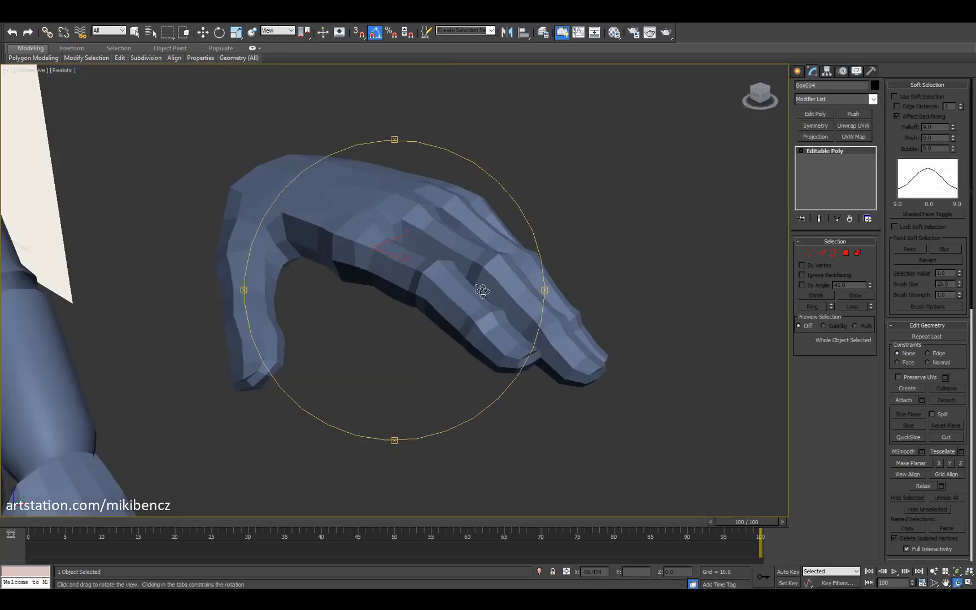
Step: Inspect the finished hand and how both hands fit on the full character's arms
{"action": "left_click_drag", "start_coordinate": [372, 271], "coordinate": [314, 320]}
{"action": "left_click_drag", "start_coordinate": [415, 297], "coordinate": [462, 312]}
{"action": "key", "text": "w"}
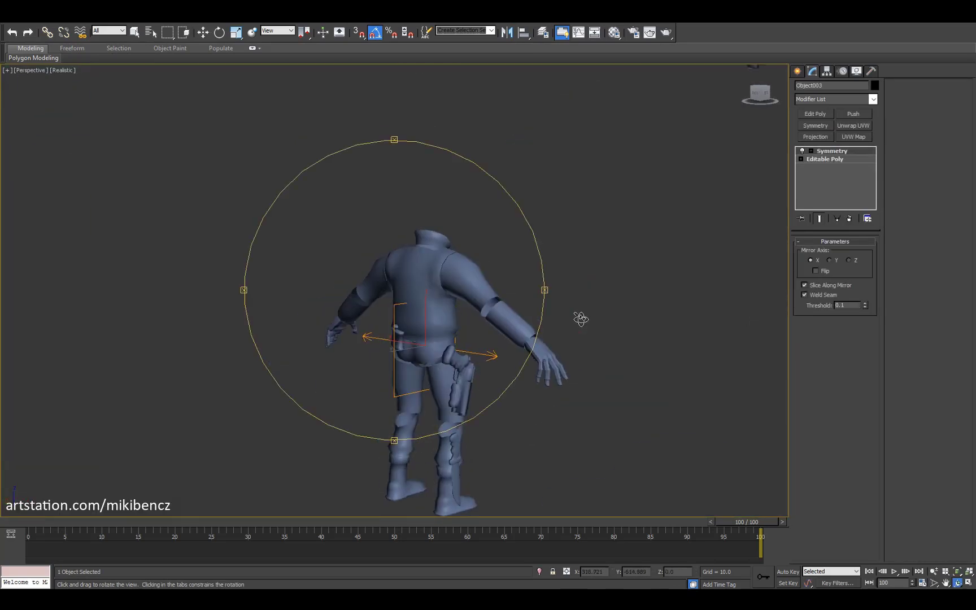
{"action": "left_click_drag", "start_coordinate": [579, 318], "coordinate": [323, 308]}
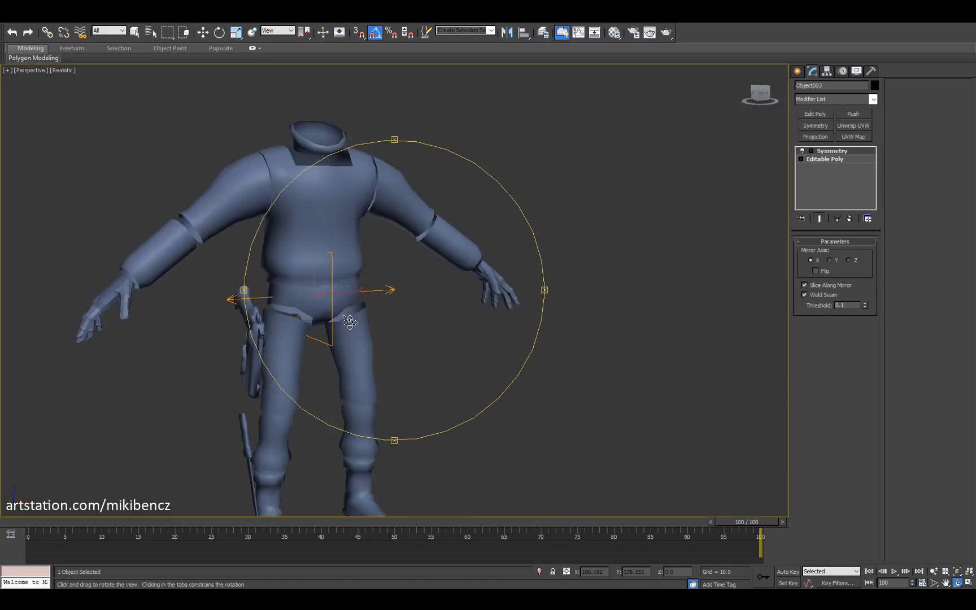
{"action": "left_click_drag", "start_coordinate": [342, 321], "coordinate": [556, 279]}
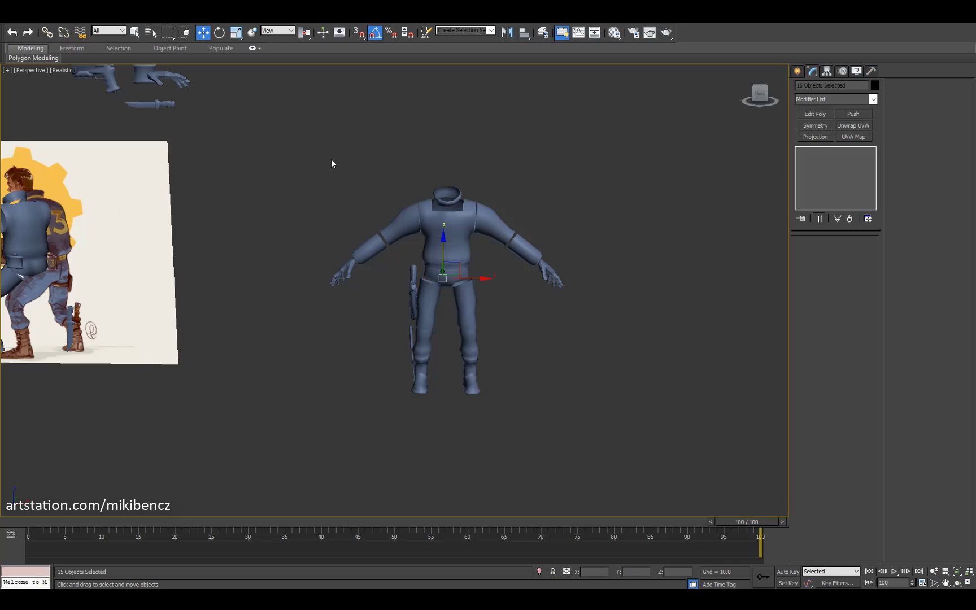
Step: Select all polygons of one hand on the full character and check it from the side
{"action": "key", "text": "ctrl+r"}
{"action": "left_click_drag", "start_coordinate": [331, 164], "coordinate": [282, 293]}
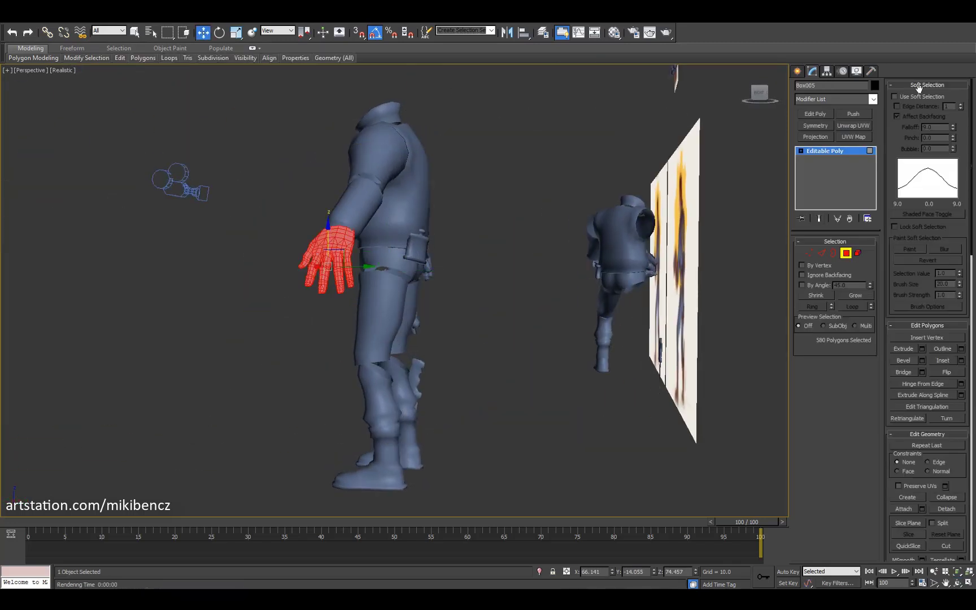
{"action": "left_click", "coordinate": [919, 85]}
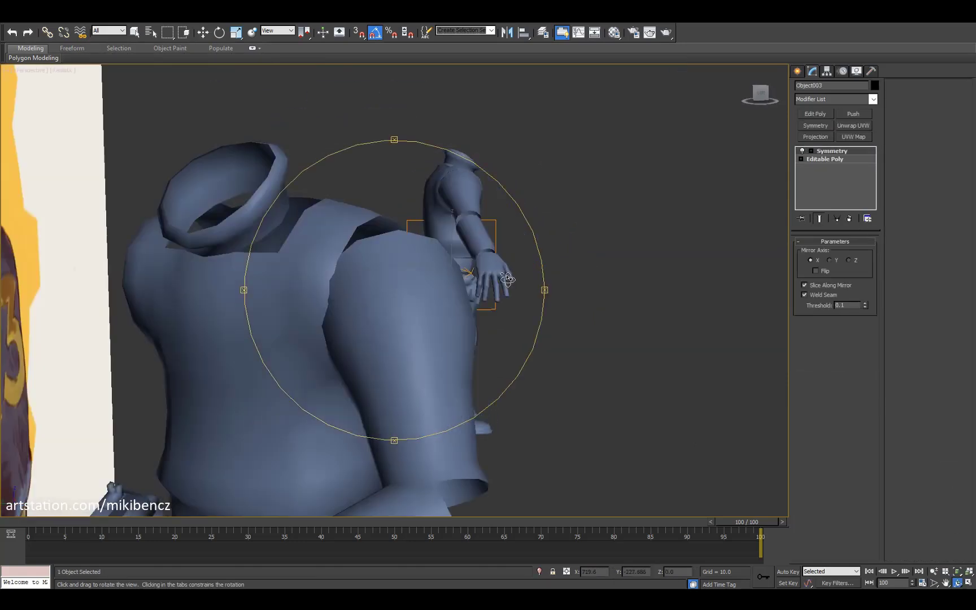
{"action": "left_click_drag", "start_coordinate": [507, 278], "coordinate": [401, 271]}
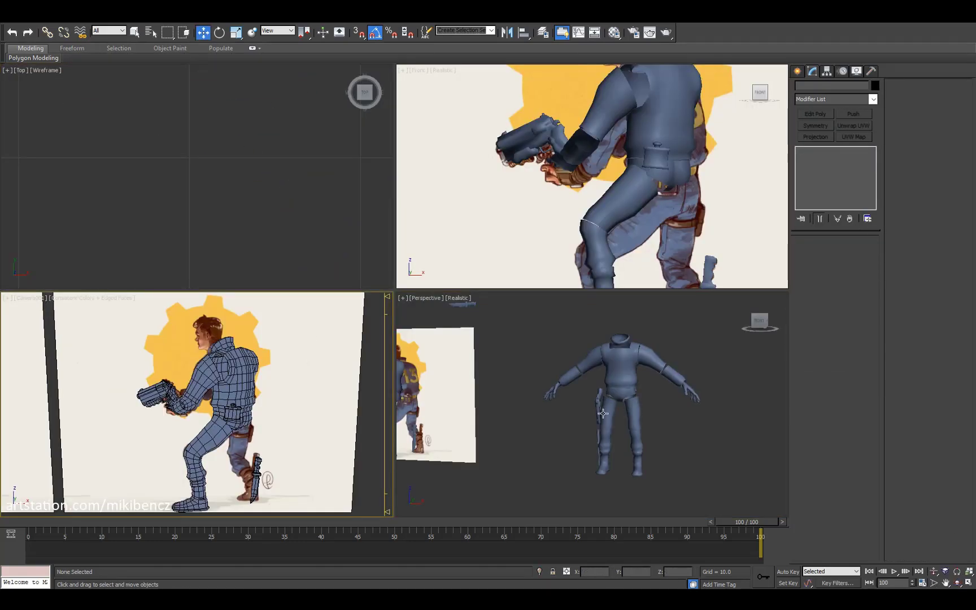
Step: Create a 12-sided cylinder at the holster-side thigh with a radius of about 4.62 and a height of about 2.16
{"action": "scroll", "coordinate": [602, 414], "scroll_direction": "up", "scroll_amount": 5}
{"action": "key", "text": "alt+w"}
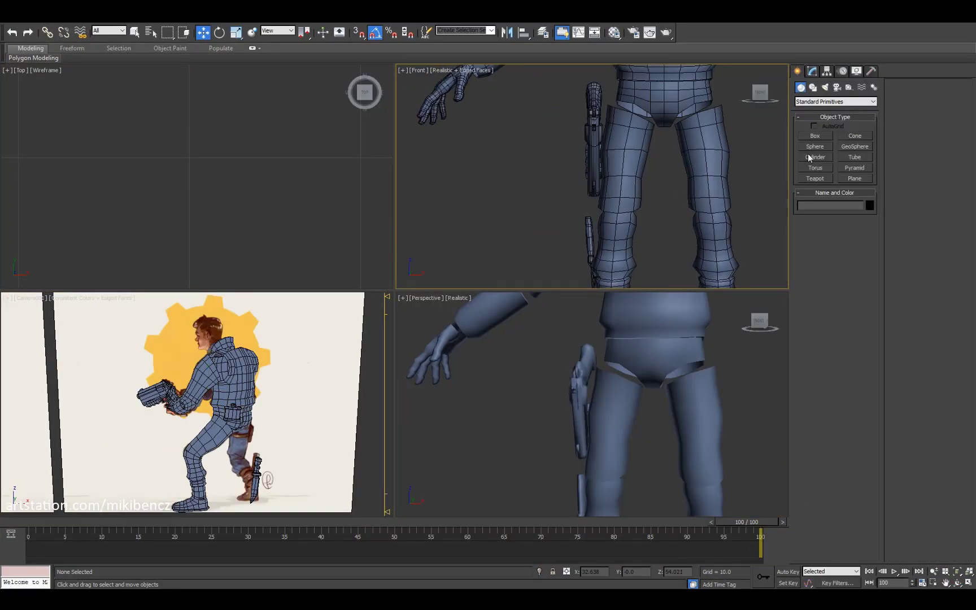
{"action": "left_click", "coordinate": [808, 156]}
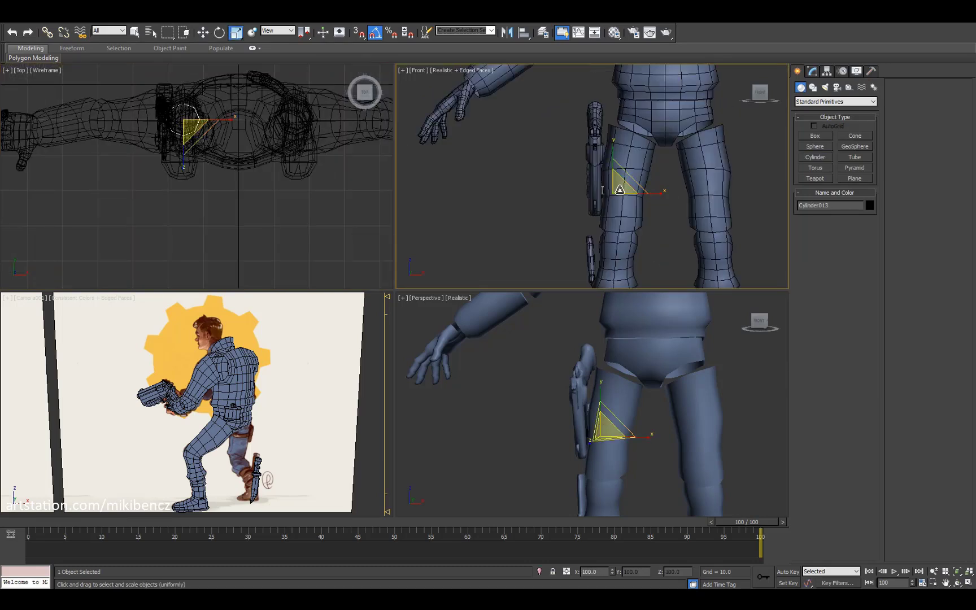
Step: Scale the cylinder non-uniformly into a thigh strap and position it around the upper leg beside the holster
{"action": "left_click_drag", "start_coordinate": [620, 190], "coordinate": [656, 163]}
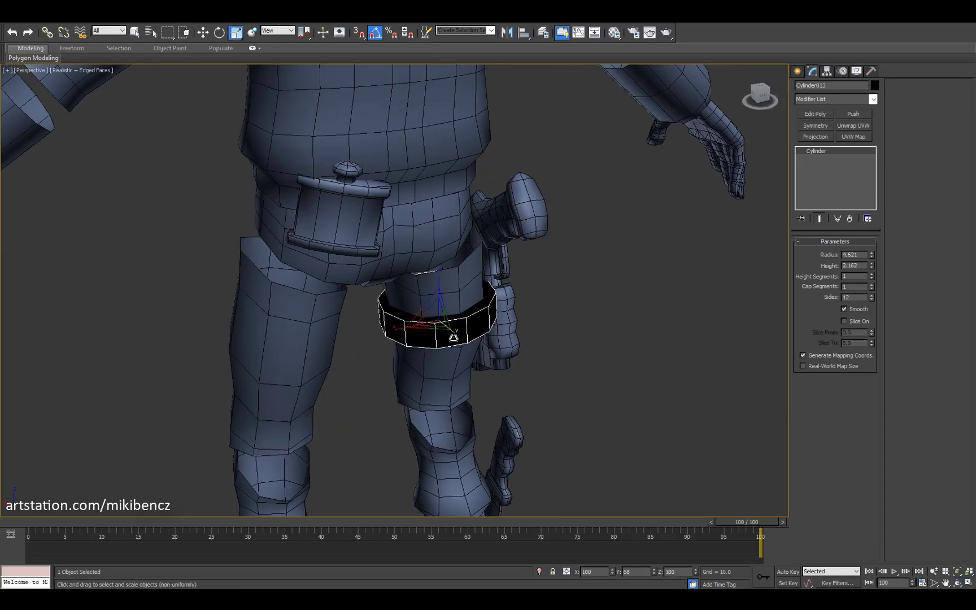
{"action": "left_click_drag", "start_coordinate": [430, 305], "coordinate": [467, 335]}
{"action": "key", "text": "r"}
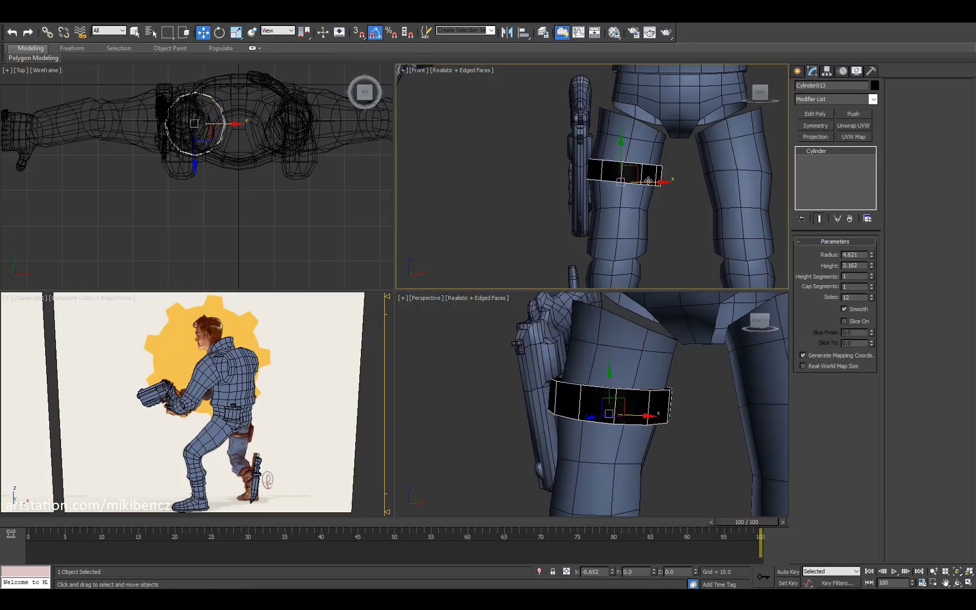
{"action": "middle_click_drag", "start_coordinate": [561, 310], "coordinate": [659, 194], "text": "alt"}
{"action": "key", "text": "z"}
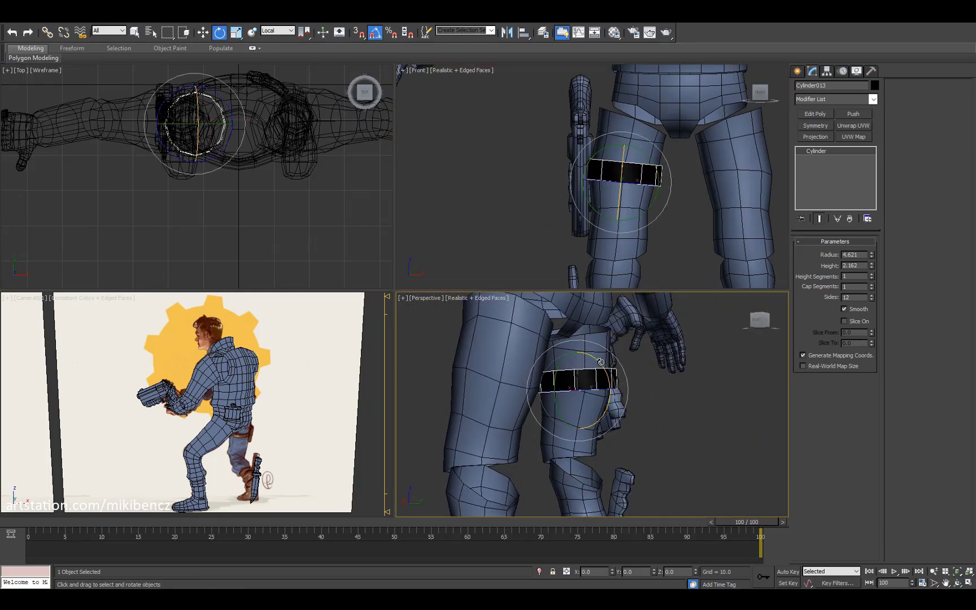
Step: Tilt the strap and scale it along its Local axes so it follows the thigh's shape
{"action": "key", "text": "alt+w"}
{"action": "middle_click_drag", "start_coordinate": [605, 363], "coordinate": [447, 277], "text": "alt"}
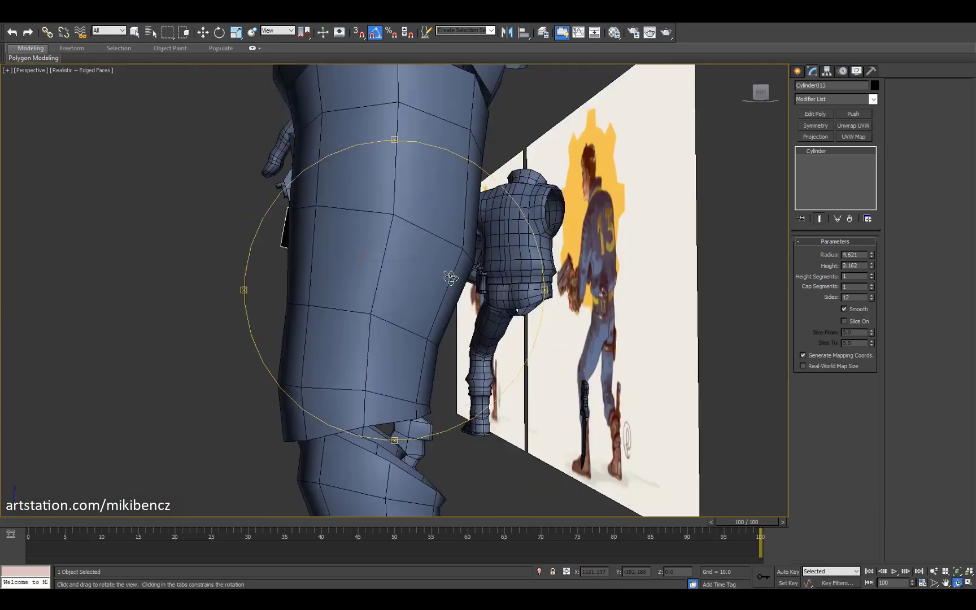
{"action": "left_click", "coordinate": [277, 30]}
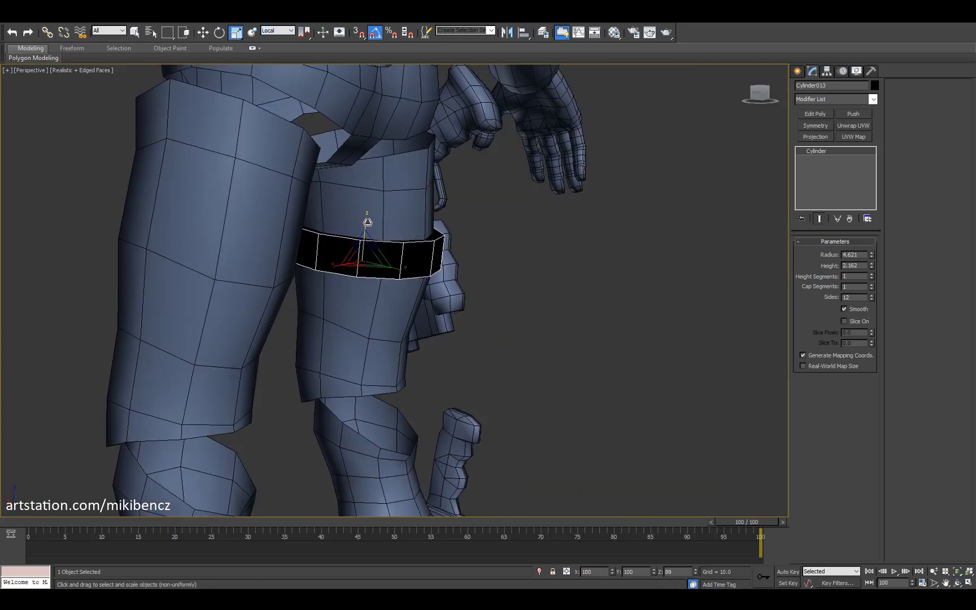
{"action": "mouse_move", "coordinate": [367, 221]}
{"action": "middle_mouse_down", "text": "alt"}
{"action": "mouse_move", "coordinate": [438, 305]}
{"action": "mouse_move", "coordinate": [429, 282]}
{"action": "mouse_move", "coordinate": [316, 270]}
{"action": "mouse_move", "coordinate": [375, 257]}
{"action": "mouse_move", "coordinate": [374, 305]}
{"action": "mouse_move", "coordinate": [355, 224]}
{"action": "middle_mouse_up", "text": "alt"}
{"action": "key", "text": "alt+w"}
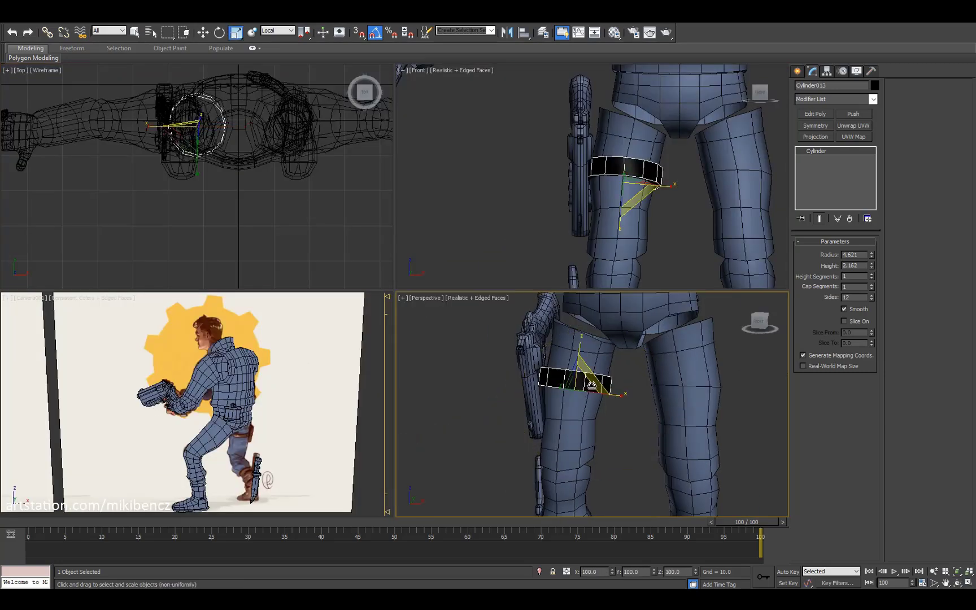
Step: Add an Edit Poly modifier to the thigh strap cylinder and delete its end cap polygons
{"action": "middle_click_drag", "start_coordinate": [592, 354], "coordinate": [429, 266], "text": "alt"}
{"action": "key", "text": "w"}
{"action": "key", "text": "alt+w"}
{"action": "left_click", "coordinate": [815, 114]}
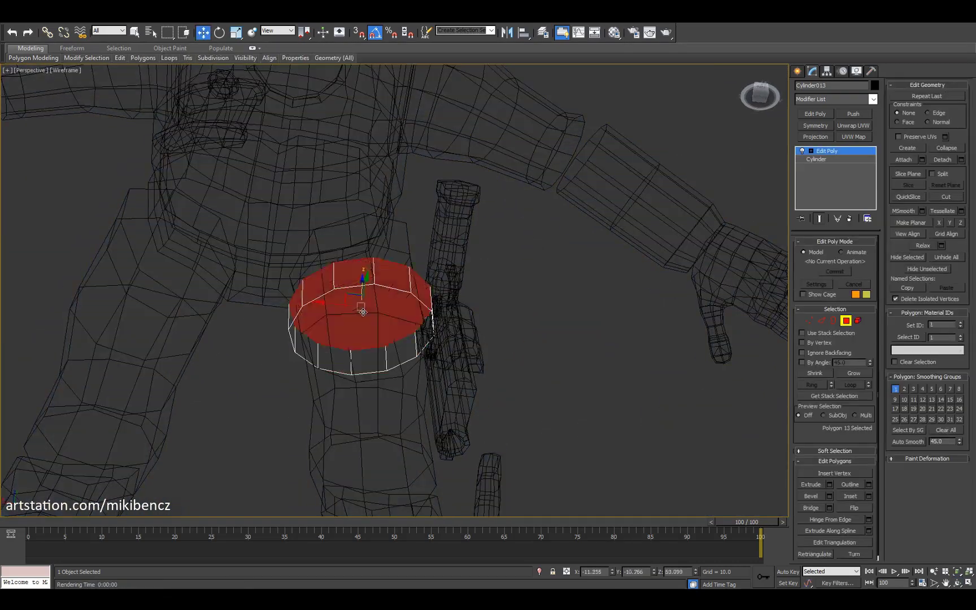
{"action": "key", "text": "3"}
{"action": "left_click", "coordinate": [398, 273]}
{"action": "key", "text": "ctrl+z"}
{"action": "middle_click_drag", "start_coordinate": [355, 318], "coordinate": [473, 320], "text": "alt"}
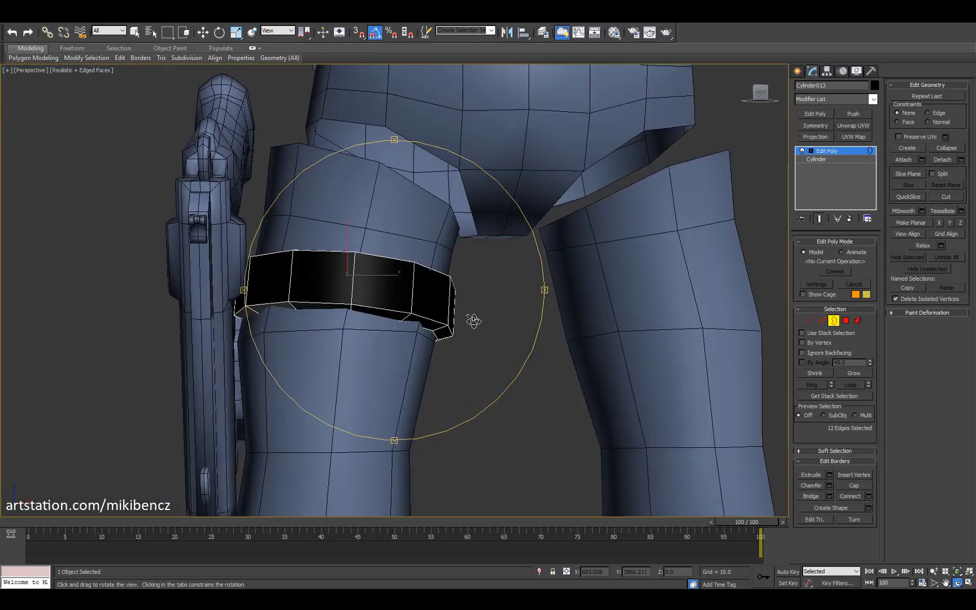
Step: Reduce the thigh strap to an 8-sided band fitted around the leg and apply the character's blue material
{"action": "middle_click_drag", "start_coordinate": [668, 297], "coordinate": [654, 202], "text": "alt"}
{"action": "right_click", "coordinate": [838, 151]}
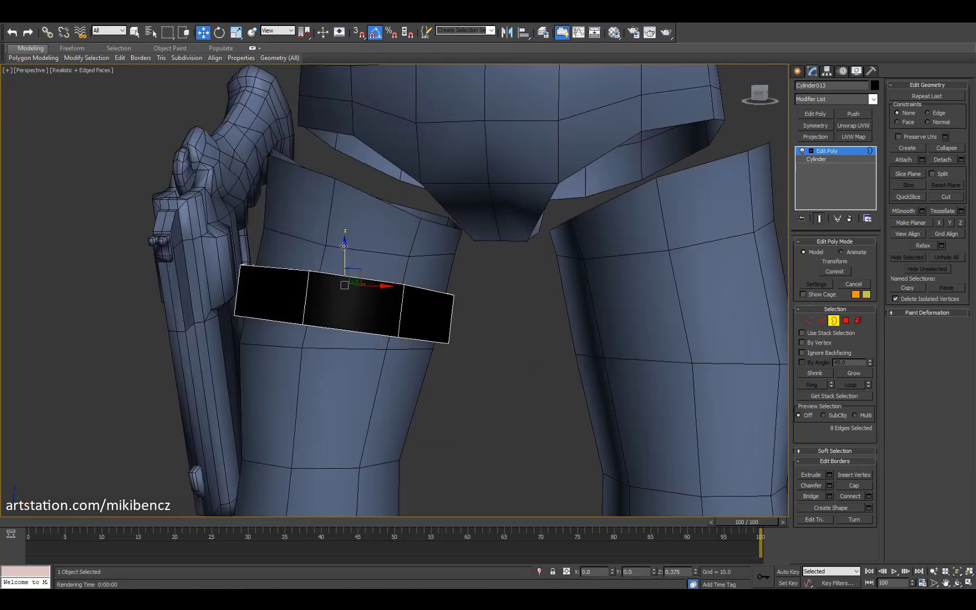
{"action": "middle_click_drag", "start_coordinate": [339, 271], "coordinate": [362, 316], "text": "alt"}
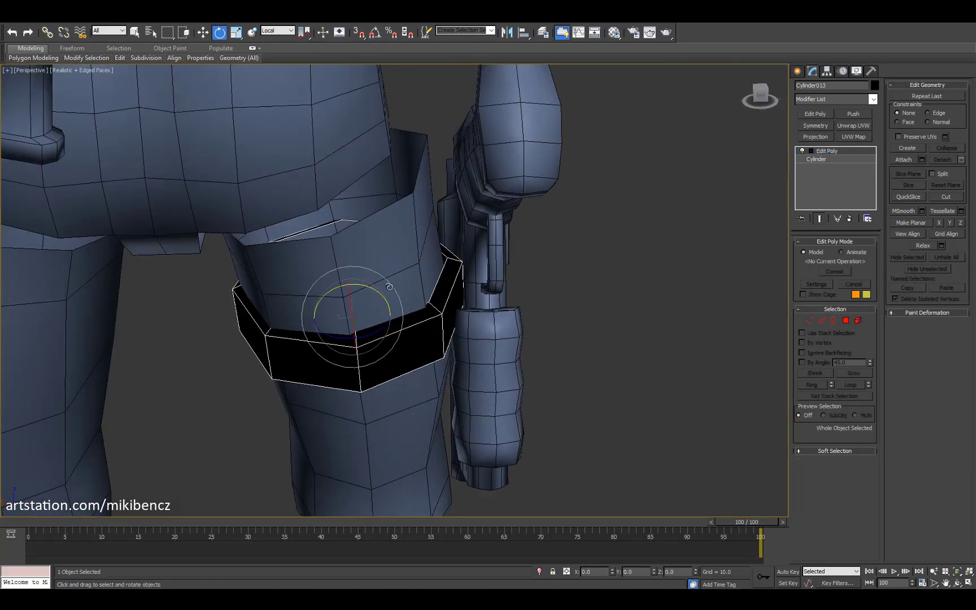
{"action": "middle_click_drag", "start_coordinate": [389, 286], "coordinate": [427, 342], "text": "alt"}
{"action": "key", "text": "m"}
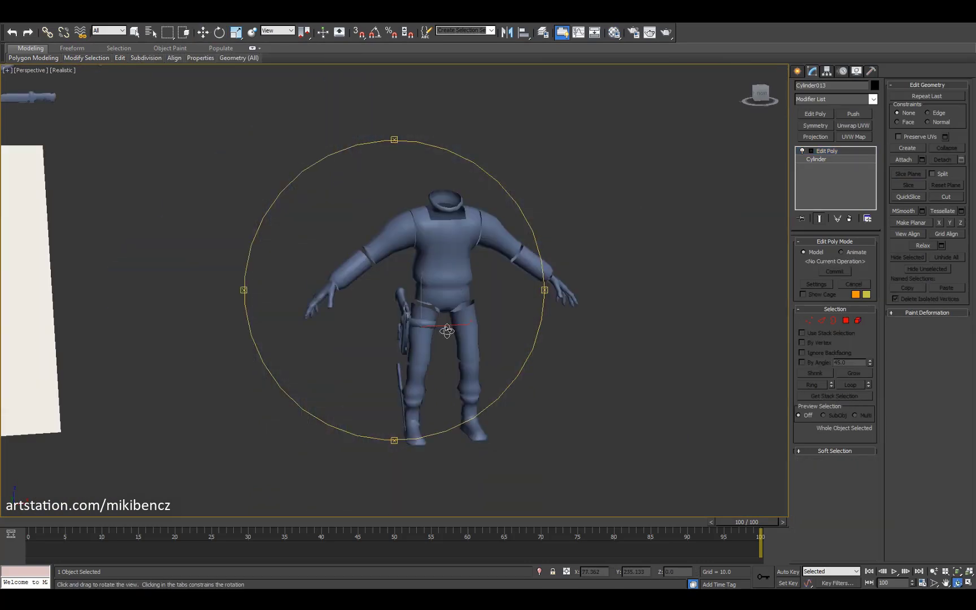
Step: Examine the full figure from several angles, including the border edges of the torso's armhole
{"action": "middle_click_drag", "start_coordinate": [395, 294], "coordinate": [319, 274], "text": "alt"}
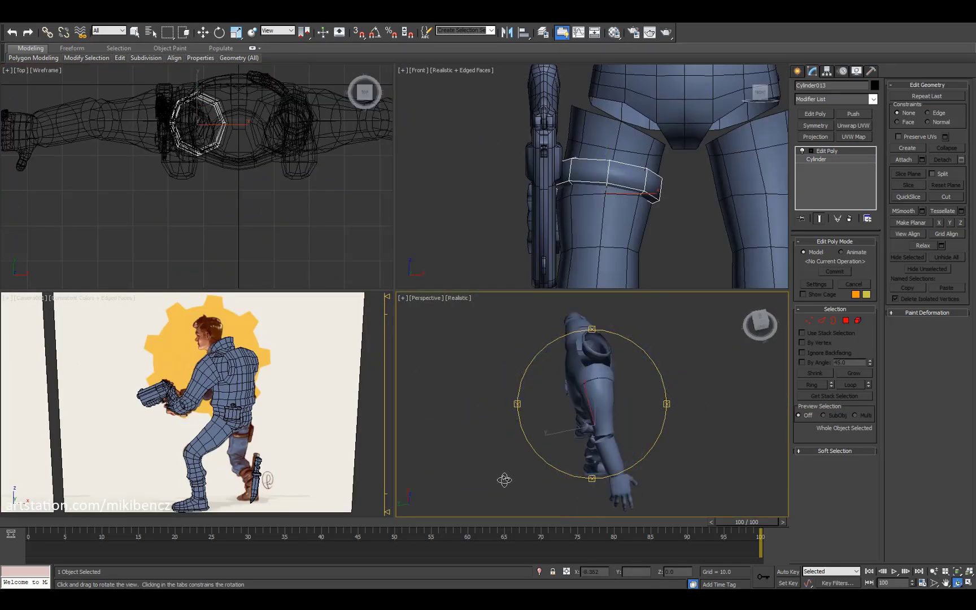
{"action": "left_click_drag", "start_coordinate": [594, 446], "coordinate": [468, 385]}
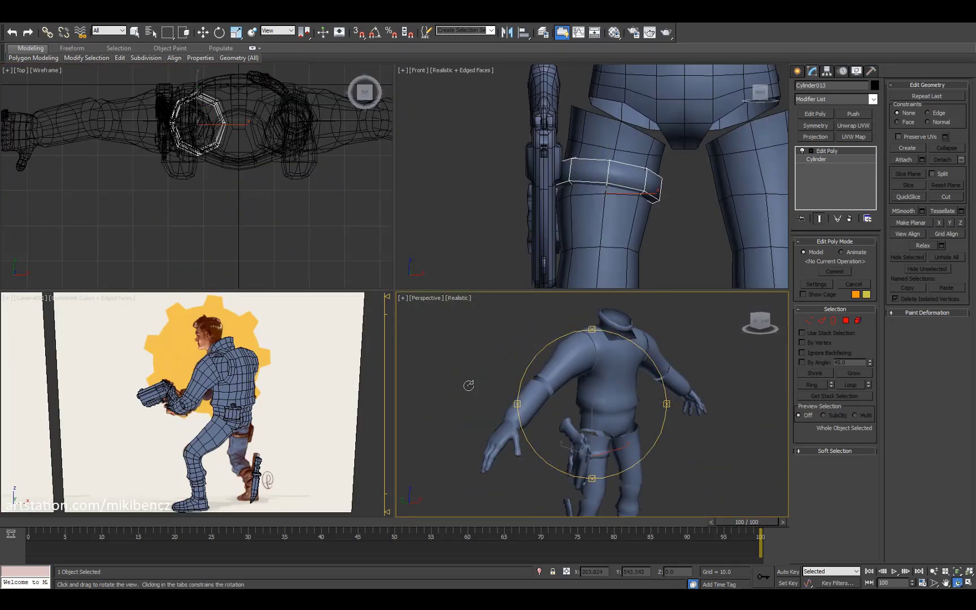
{"action": "left_click_drag", "start_coordinate": [611, 377], "coordinate": [614, 369]}
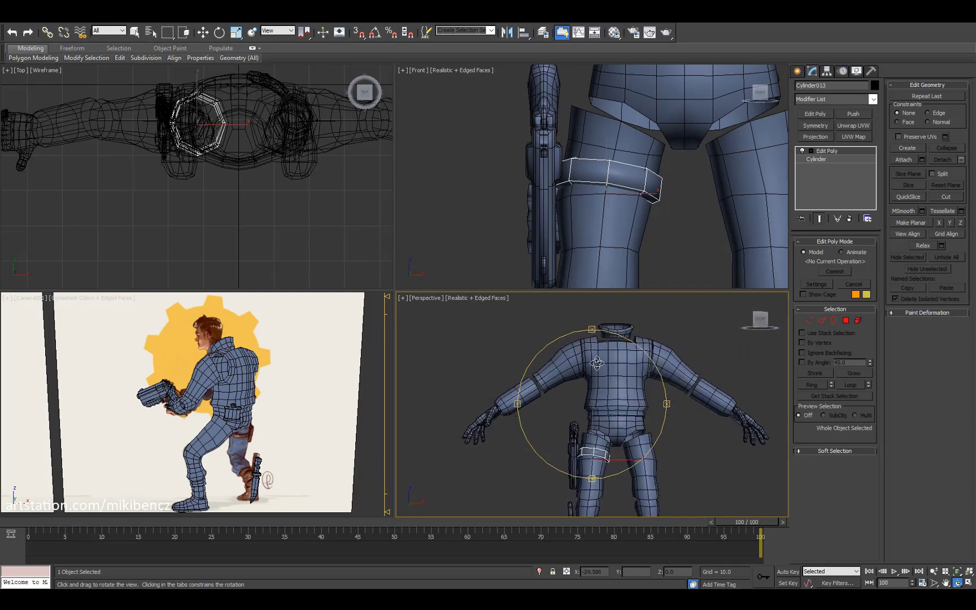
{"action": "scroll", "coordinate": [597, 362], "scroll_direction": "up", "scroll_amount": 5}
{"action": "key", "text": "w"}
{"action": "left_click", "coordinate": [704, 398]}
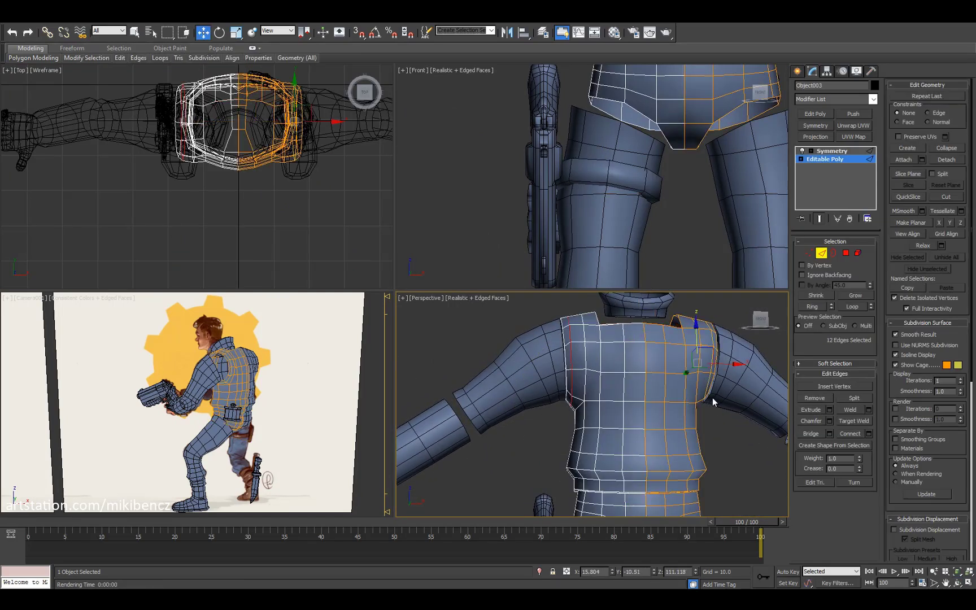
{"action": "key", "text": "F4"}
{"action": "middle_click_drag", "start_coordinate": [707, 397], "coordinate": [629, 404], "text": "alt"}
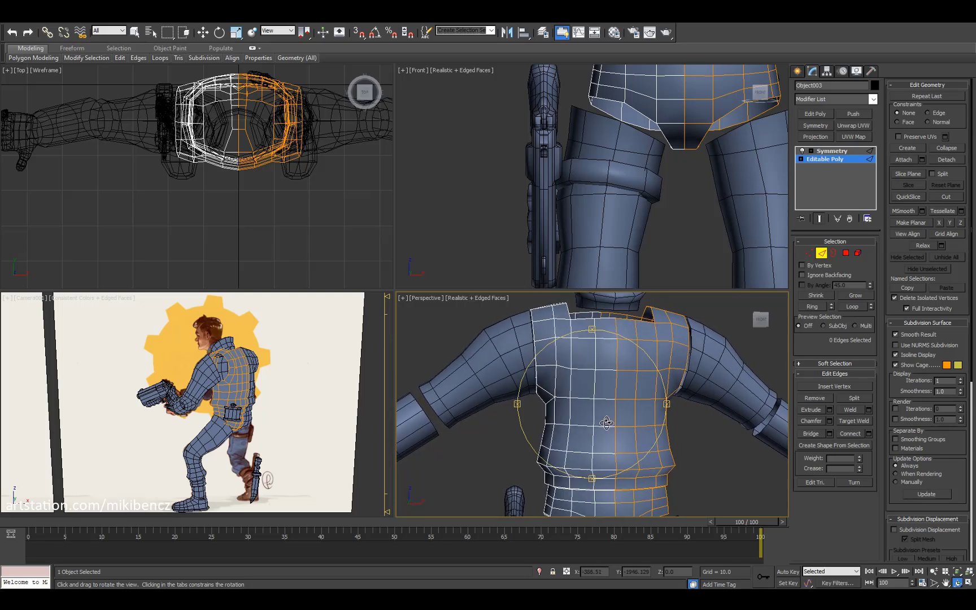
{"action": "middle_click_drag", "start_coordinate": [621, 113], "coordinate": [621, 271]}
{"action": "key", "text": "3"}
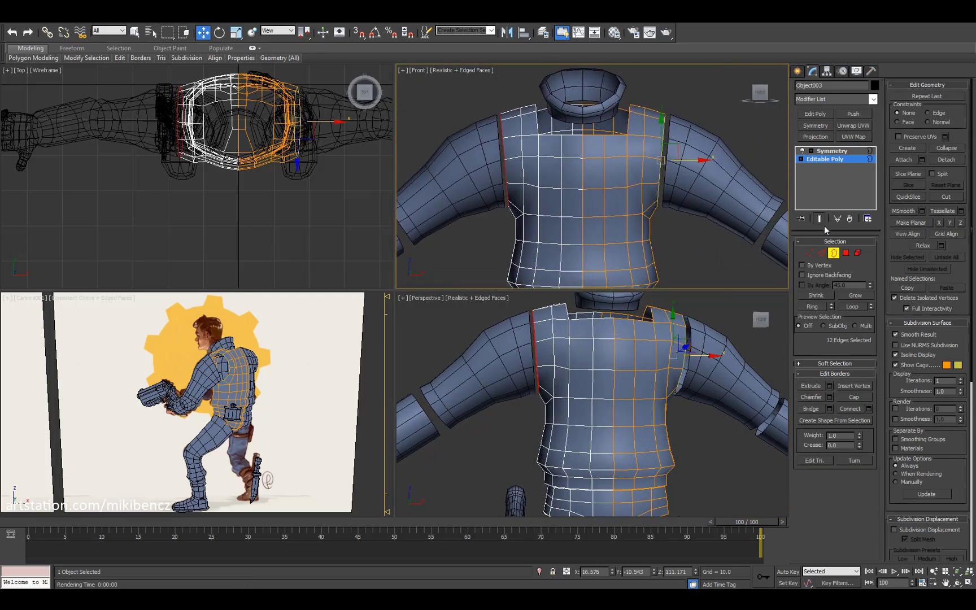
{"action": "left_click", "coordinate": [680, 155]}
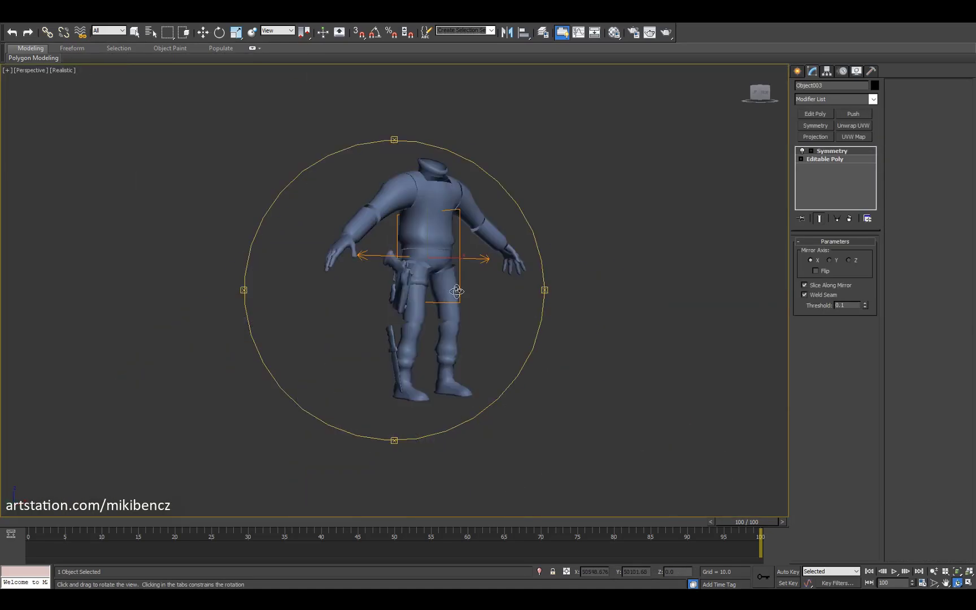
{"action": "left_click_drag", "start_coordinate": [361, 300], "coordinate": [292, 193]}
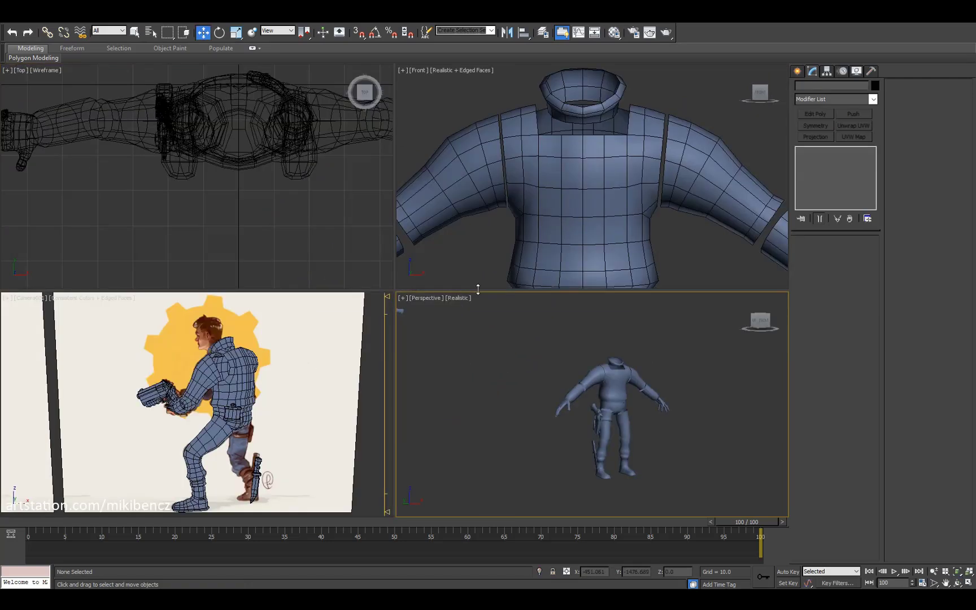
{"action": "scroll", "coordinate": [610, 160], "scroll_direction": "down", "scroll_amount": 4}
{"action": "scroll", "coordinate": [605, 437], "scroll_direction": "up", "scroll_amount": 3}
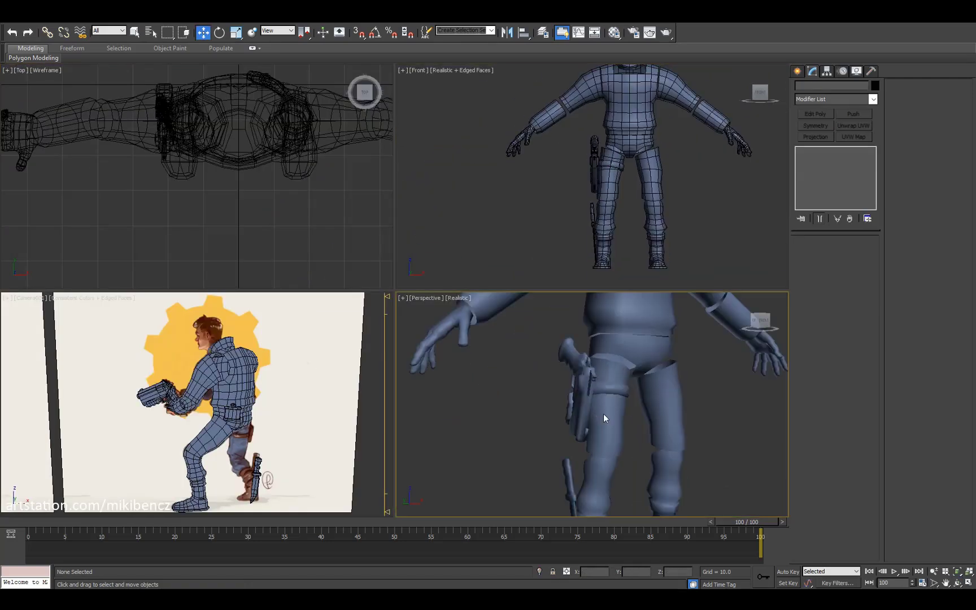
Step: Inspect how the thigh strap fits the leg with the mesh edges displayed
{"action": "left_click", "coordinate": [602, 395]}
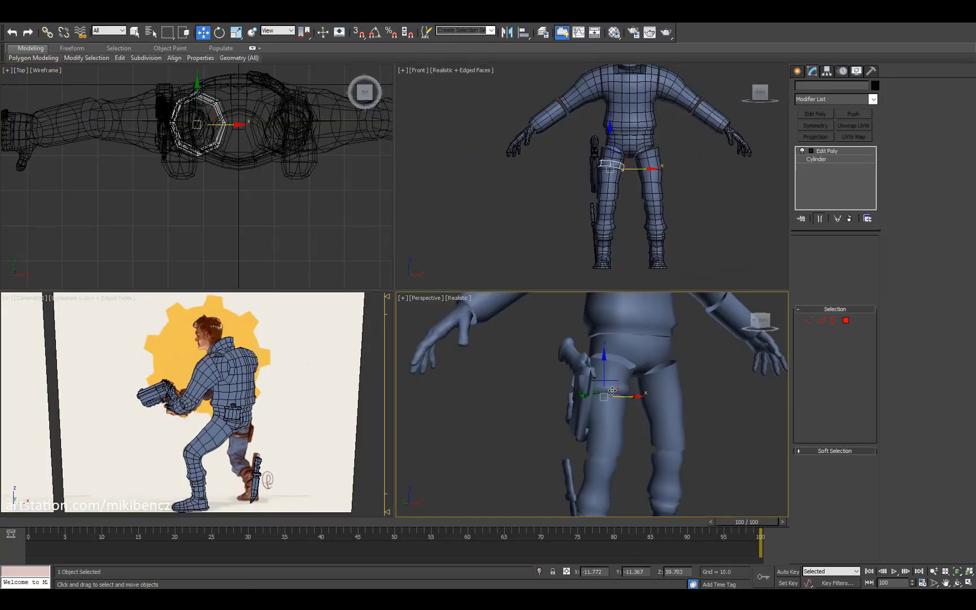
{"action": "key", "text": "alt+w"}
{"action": "key", "text": "ctrl+r"}
{"action": "key", "text": "F4"}
{"action": "left_click_drag", "start_coordinate": [396, 283], "coordinate": [447, 337]}
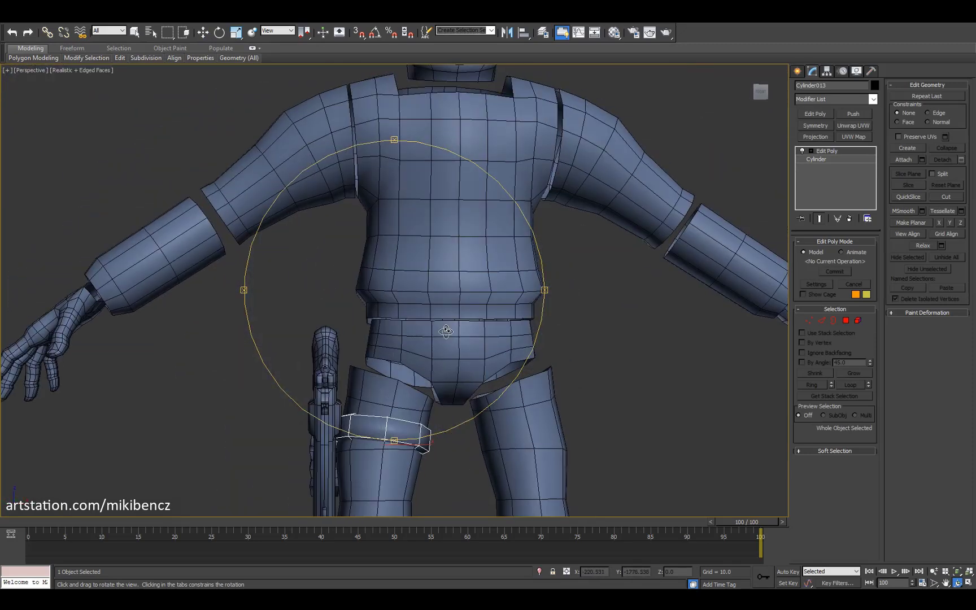
{"action": "key", "text": "alt+w"}
{"action": "key", "text": "w"}
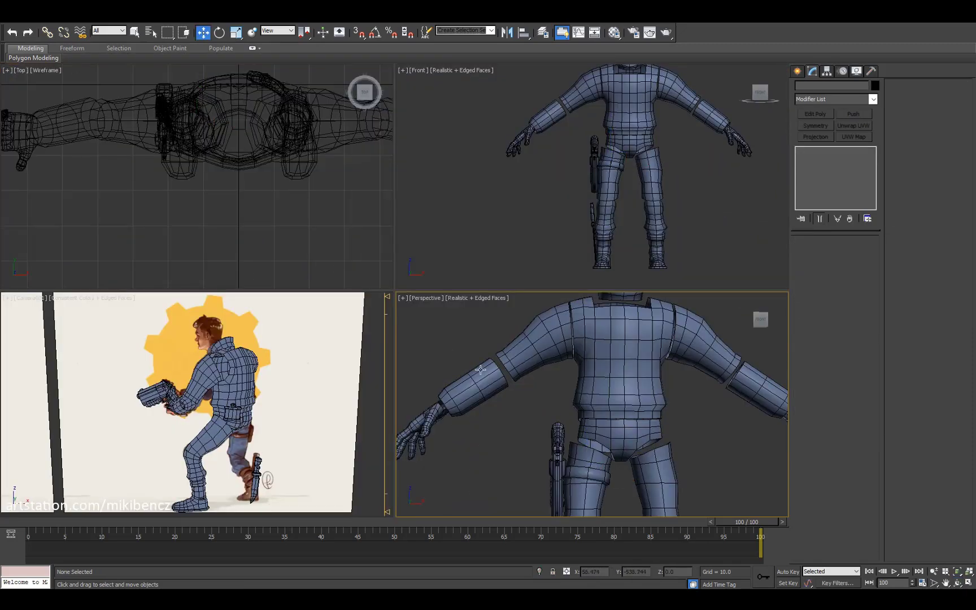
Step: Create a plane over the holstered gun in the Left view, rotated and scaled to match the gun's slant
{"action": "middle_click_drag", "start_coordinate": [426, 335], "coordinate": [615, 349]}
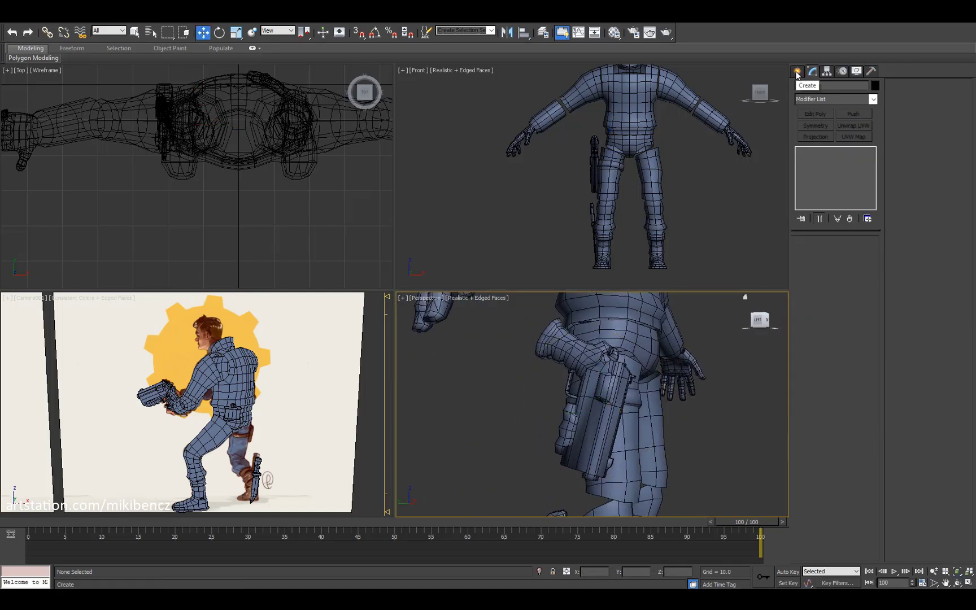
{"action": "left_click", "coordinate": [419, 70]}
{"action": "left_click", "coordinate": [445, 173]}
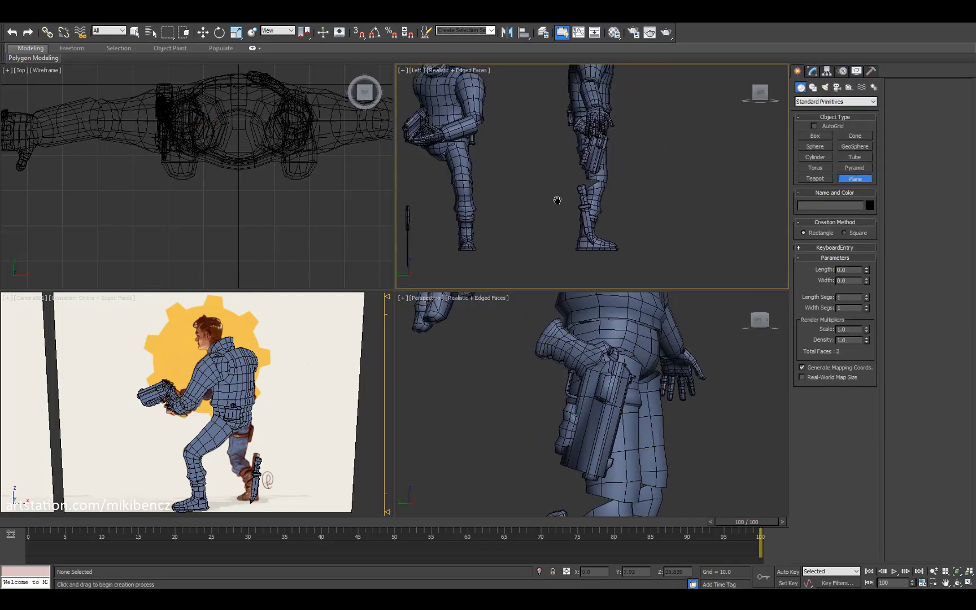
{"action": "scroll", "coordinate": [587, 186], "scroll_direction": "up", "scroll_amount": 3}
{"action": "left_click_drag", "start_coordinate": [638, 260], "coordinate": [589, 187]}
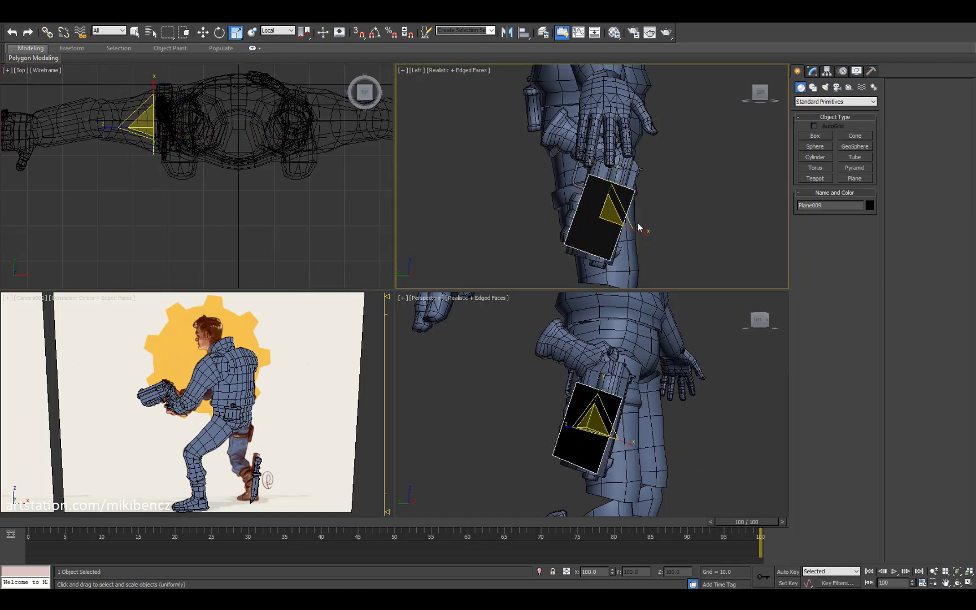
Step: Clone the plane as an instance in the empty space in front of the character
{"action": "left_click_drag", "start_coordinate": [617, 206], "coordinate": [767, 180], "text": "shift"}
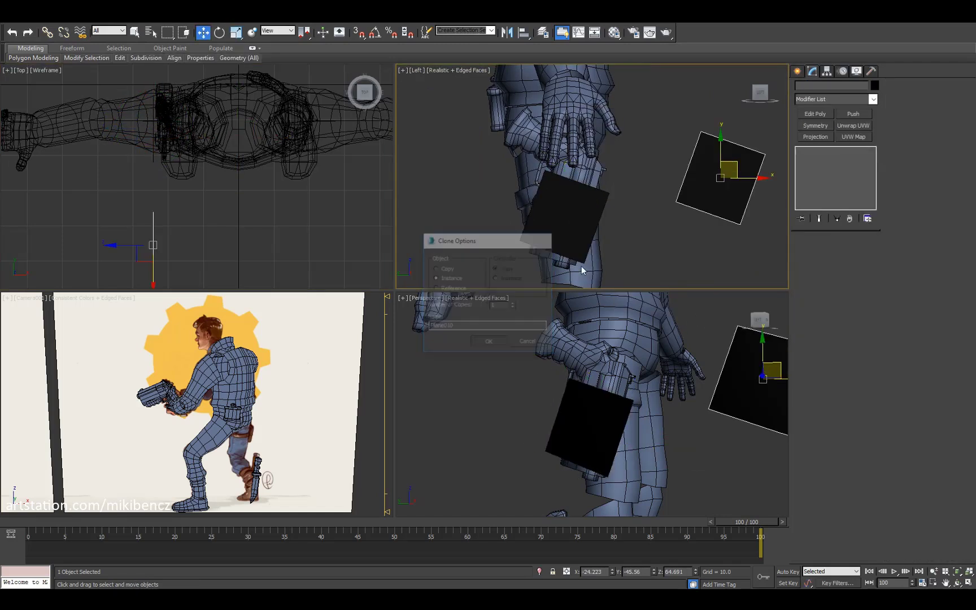
{"action": "key", "text": "Return"}
{"action": "middle_click_drag", "start_coordinate": [581, 266], "coordinate": [475, 266]}
Step: Reset the cloned plane's rotation to 0 on all axes and centre it at X 0
{"action": "right_click", "coordinate": [612, 572]}
{"action": "right_click", "coordinate": [654, 572]}
{"action": "right_click", "coordinate": [696, 572]}
{"action": "scroll", "coordinate": [549, 280], "scroll_direction": "down", "scroll_amount": 5}
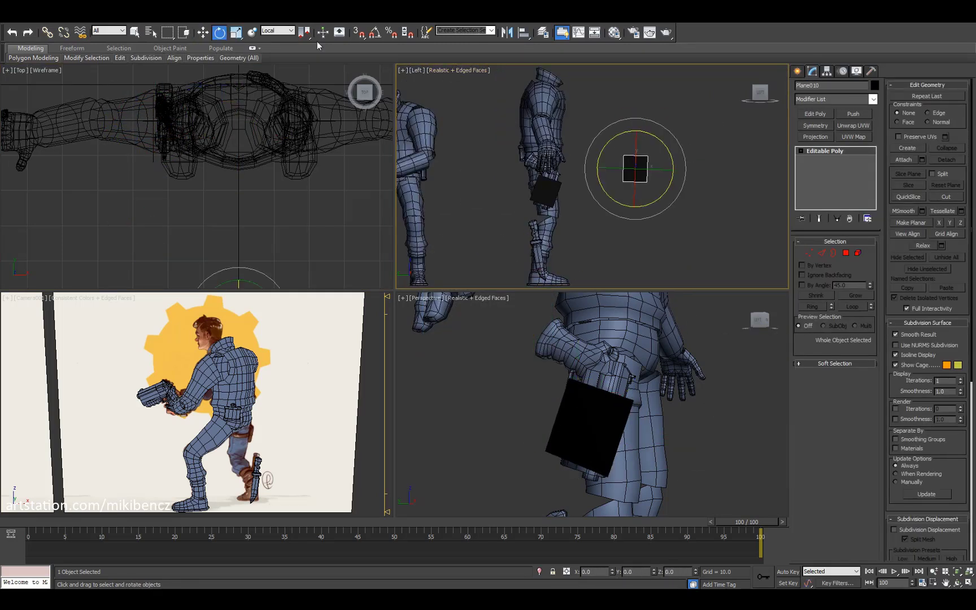
{"action": "left_click_drag", "start_coordinate": [640, 169], "coordinate": [641, 169]}
{"action": "middle_click_drag", "start_coordinate": [270, 208], "coordinate": [258, 129]}
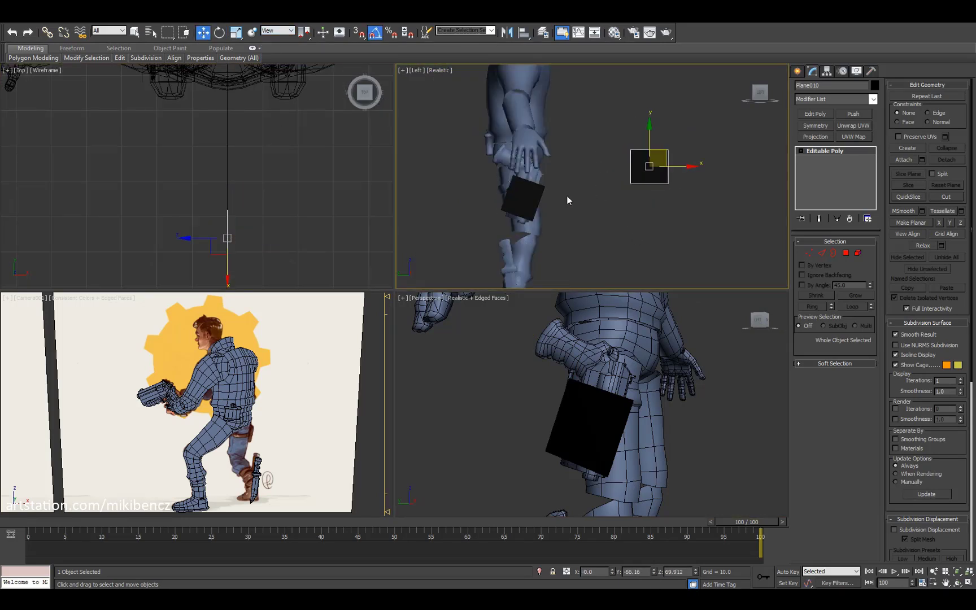
Step: Apply the blue character material to the plane and extend a narrow strip from its rear edge
{"action": "key", "text": "m"}
{"action": "left_click", "coordinate": [193, 207]}
{"action": "key", "text": "m"}
{"action": "left_click", "coordinate": [683, 181]}
{"action": "scroll", "coordinate": [687, 183], "scroll_direction": "up", "scroll_amount": 2}
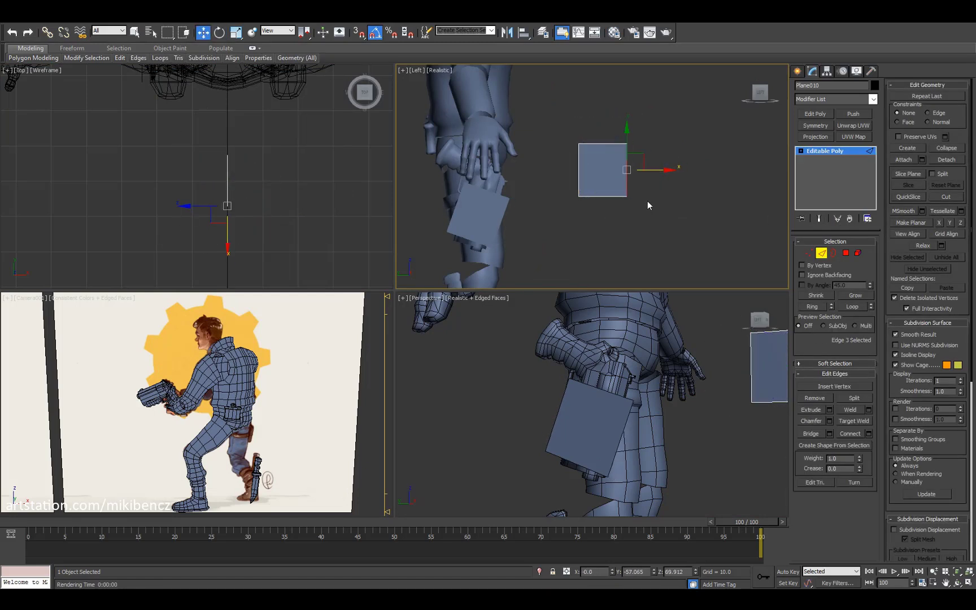
{"action": "key", "text": "alt+w"}
{"action": "key", "text": "F4"}
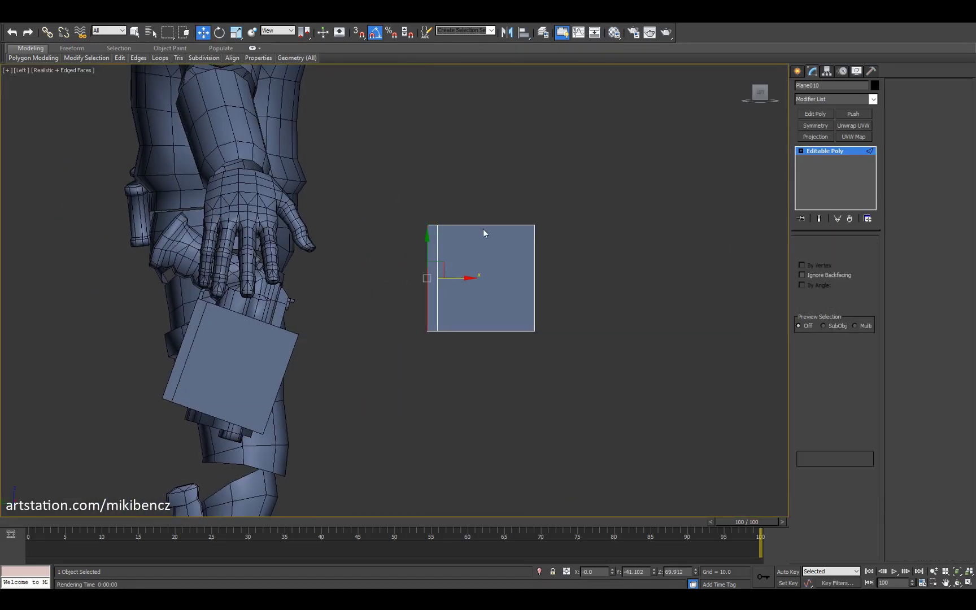
Step: Shape the plane into a holster profile with a raised front corner and inset lower rear corner, then extrude its front and rear edges sideways
{"action": "key", "text": "1"}
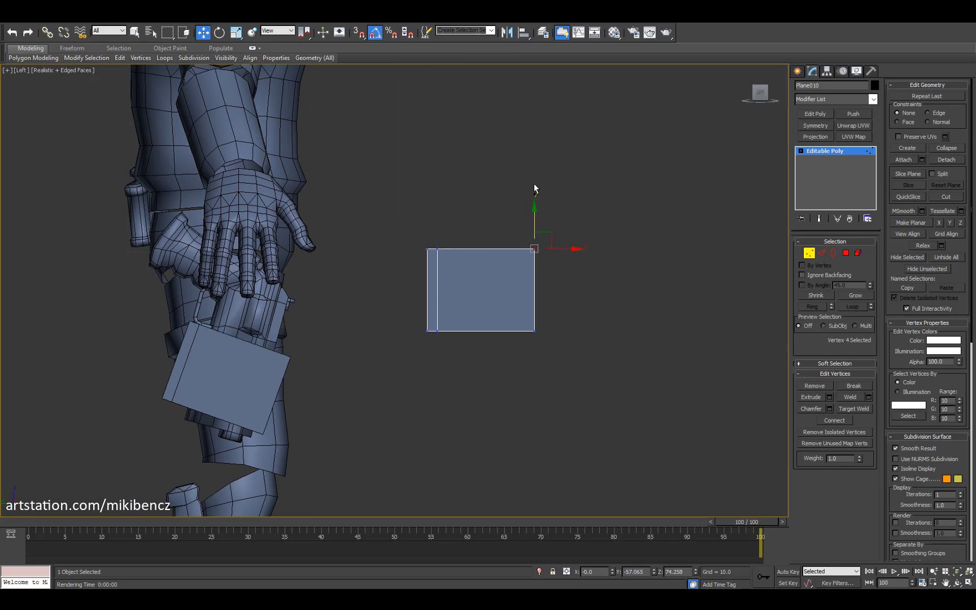
{"action": "left_click_drag", "start_coordinate": [535, 219], "coordinate": [538, 185]}
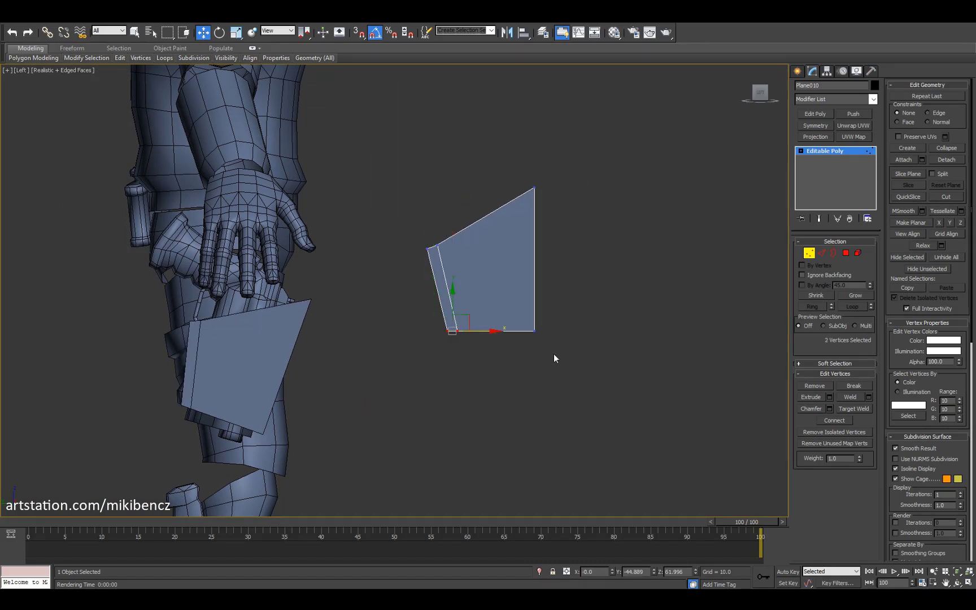
{"action": "key", "text": "2"}
{"action": "key", "text": "p"}
{"action": "middle_click_drag", "start_coordinate": [429, 316], "coordinate": [472, 305], "text": "alt"}
{"action": "key", "text": "l"}
{"action": "key", "text": "1"}
{"action": "key", "text": "w"}
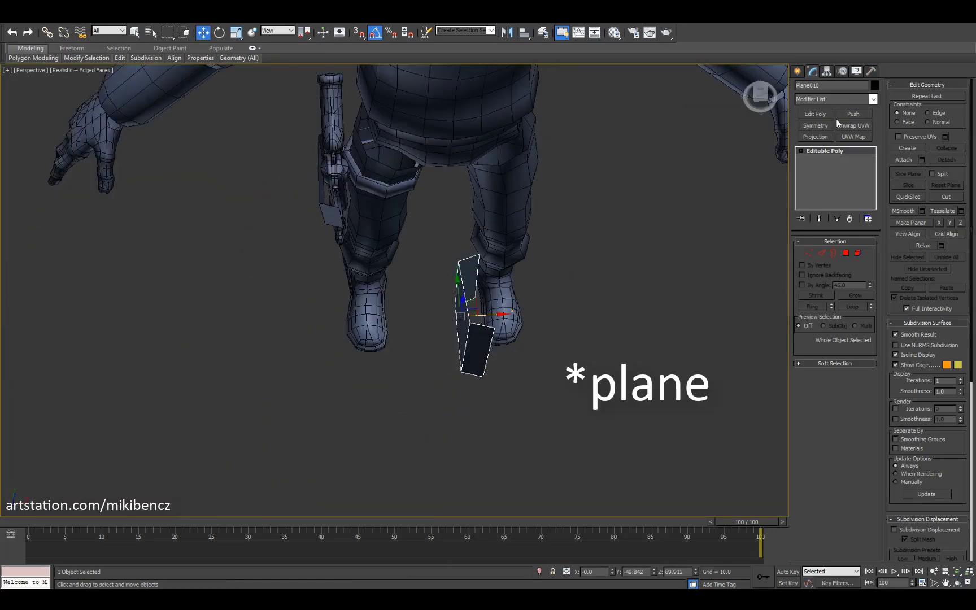
Step: Move the holster half's pivot to X 2.931 and mirror the half with a Symmetry modifier
{"action": "left_click", "coordinate": [826, 70]}
{"action": "left_click", "coordinate": [836, 136]}
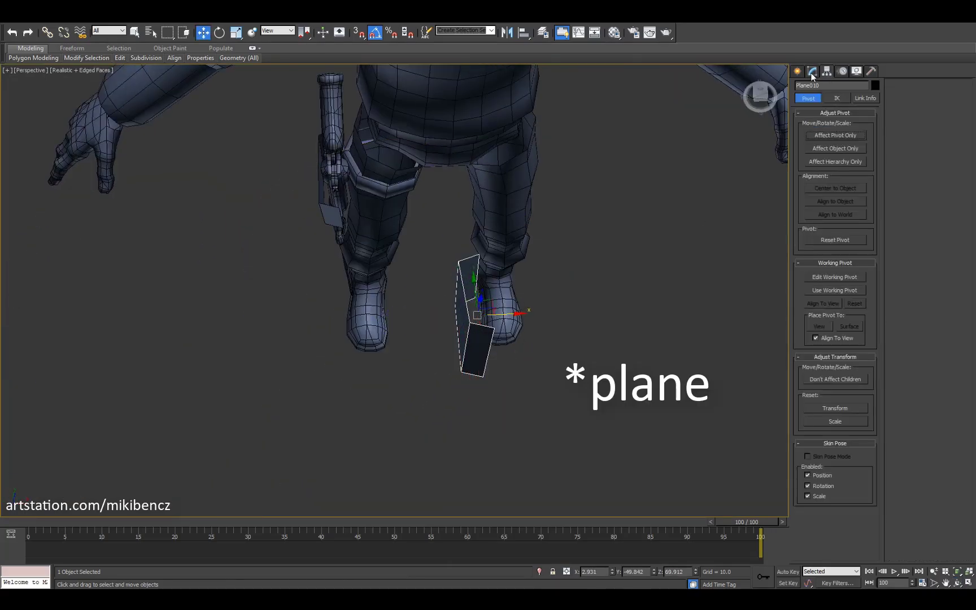
{"action": "left_click", "coordinate": [811, 72]}
{"action": "left_click", "coordinate": [821, 127]}
{"action": "key", "text": "ctrl+r"}
{"action": "left_click_drag", "start_coordinate": [429, 299], "coordinate": [446, 327]}
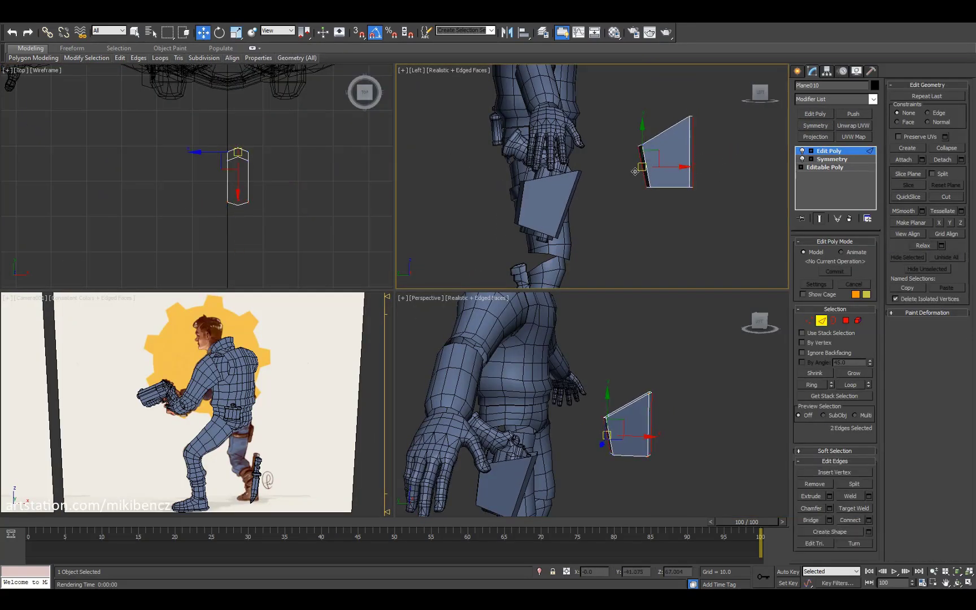
Step: Add an edge loop around the holster's middle in an Edit Poly modifier and scale its open bottom border
{"action": "key", "text": "1"}
{"action": "key", "text": "alt+w"}
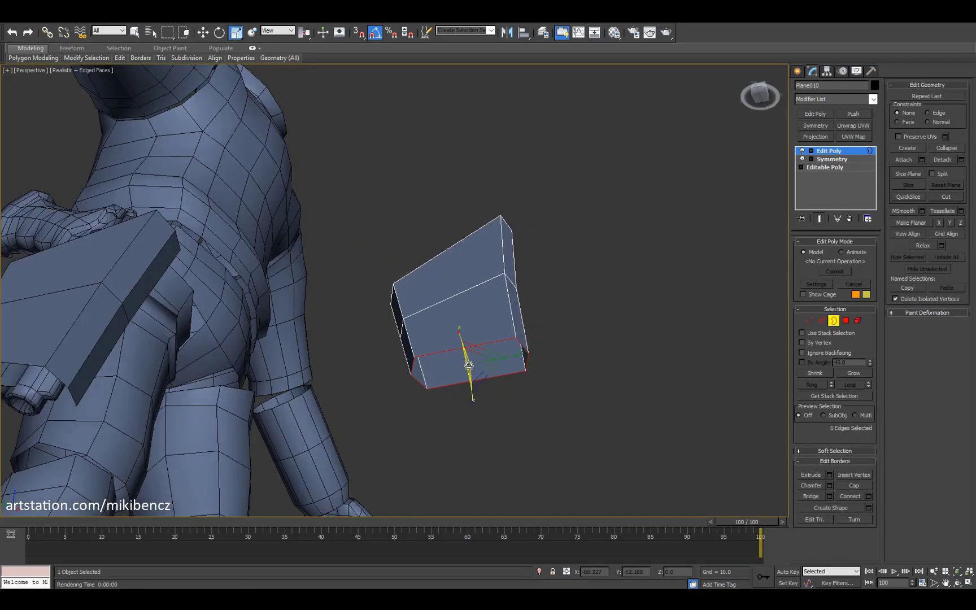
{"action": "key", "text": "ctrl+r"}
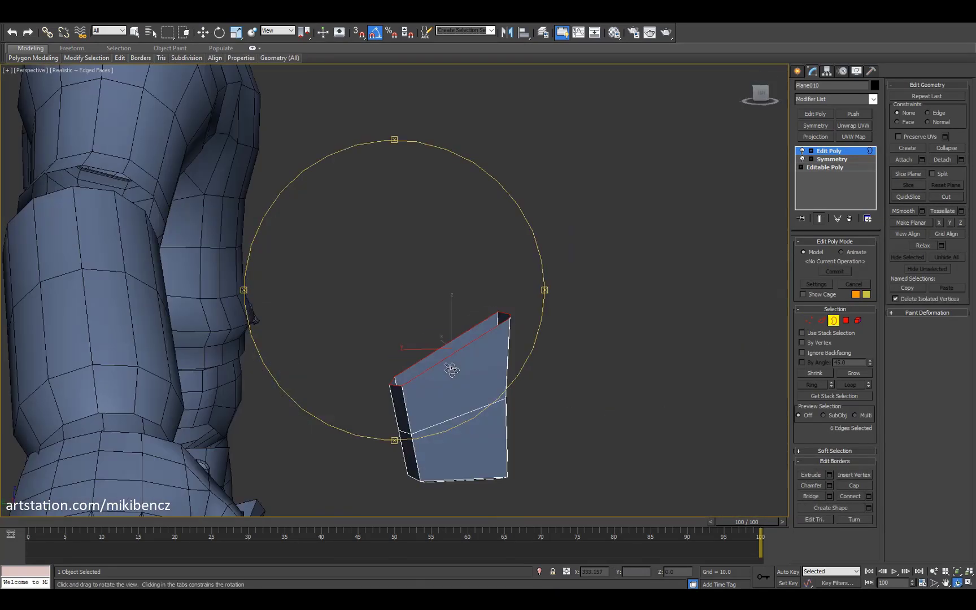
{"action": "left_click_drag", "start_coordinate": [451, 369], "coordinate": [446, 311]}
{"action": "key", "text": "r"}
{"action": "middle_click_drag", "start_coordinate": [447, 311], "coordinate": [327, 311], "text": "alt"}
Step: Refine the holster's top opening and scale the middle edge loop across its width
{"action": "key", "text": "3"}
{"action": "key", "text": "3"}
{"action": "key", "text": "F4"}
{"action": "key", "text": "F4"}
{"action": "key", "text": "1"}
{"action": "key", "text": "w"}
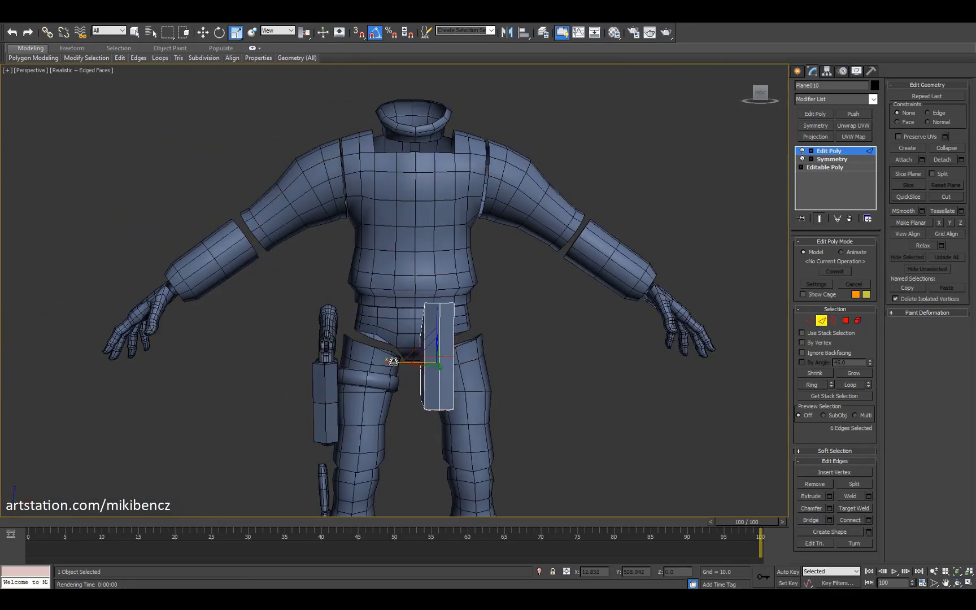
Step: Select the thigh strap's polygons next to the holster and rotate them toward the holster
{"action": "key", "text": "F4"}
{"action": "middle_click_drag", "start_coordinate": [452, 355], "coordinate": [395, 316], "text": "alt"}
{"action": "left_click", "coordinate": [509, 343]}
{"action": "key", "text": "4"}
{"action": "scroll", "coordinate": [396, 316], "scroll_direction": "up", "scroll_amount": 5}
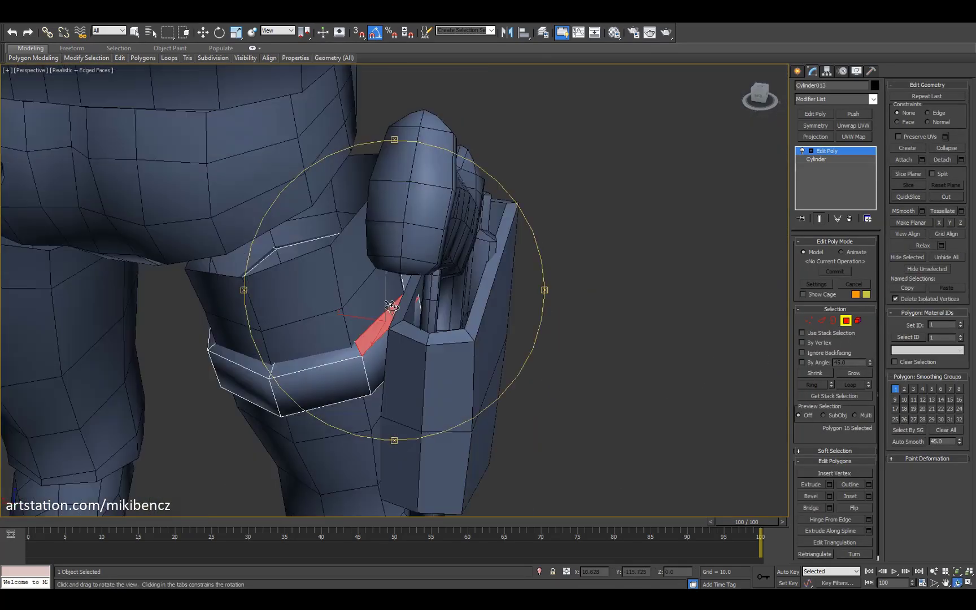
{"action": "key", "text": "F3"}
{"action": "key", "text": "w"}
{"action": "left_click", "coordinate": [529, 309]}
{"action": "key", "text": "F3"}
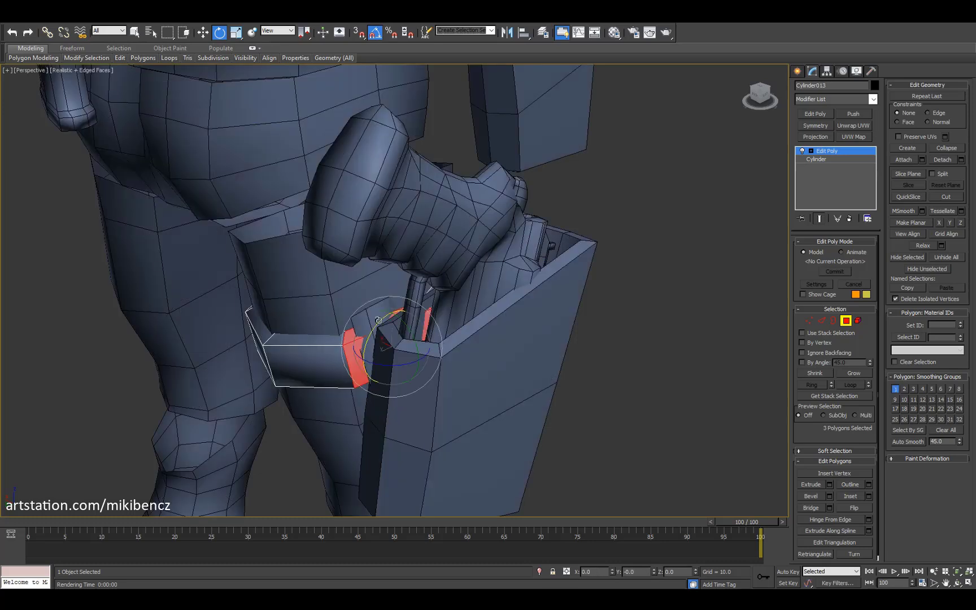
Step: Adjust the pivot of the small separate strip beside the holster
{"action": "mouse_move", "coordinate": [528, 309]}
{"action": "middle_mouse_down", "text": "alt"}
{"action": "mouse_move", "coordinate": [508, 283]}
{"action": "mouse_move", "coordinate": [831, 78]}
{"action": "middle_mouse_up", "text": "alt"}
{"action": "key", "text": "F3"}
{"action": "key", "text": "2"}
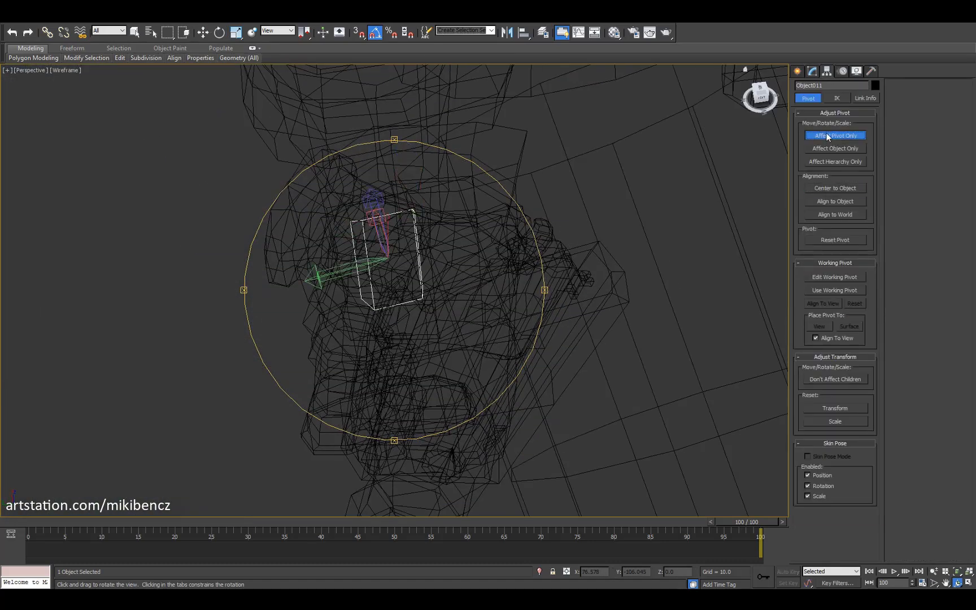
{"action": "key", "text": "F3"}
{"action": "mouse_move", "coordinate": [826, 133]}
{"action": "middle_mouse_down", "text": "alt"}
{"action": "mouse_move", "coordinate": [396, 254]}
{"action": "mouse_move", "coordinate": [376, 229]}
{"action": "mouse_move", "coordinate": [301, 303]}
{"action": "mouse_move", "coordinate": [418, 225]}
{"action": "mouse_move", "coordinate": [412, 210]}
{"action": "mouse_move", "coordinate": [392, 218]}
{"action": "mouse_move", "coordinate": [404, 193]}
{"action": "middle_mouse_up", "text": "alt"}
Step: Shape the separate strip into a hanging strap running from the holster up to the waist
{"action": "key", "text": "F3"}
{"action": "key", "text": "F3"}
{"action": "key", "text": "F3"}
{"action": "key", "text": "F3"}
{"action": "key", "text": "w"}
{"action": "key", "text": "F3"}
{"action": "key", "text": "F3"}
{"action": "middle_click_drag", "start_coordinate": [429, 254], "coordinate": [367, 282], "text": "alt"}
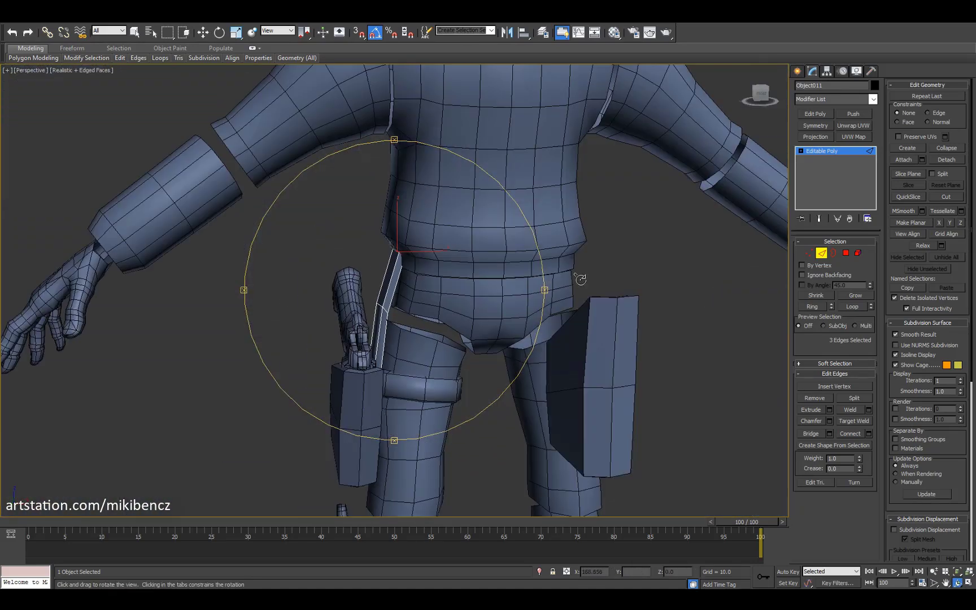
Step: Select the ring of polygons around the torso's waist and detach it as a belt band
{"action": "left_click", "coordinate": [469, 271]}
{"action": "scroll", "coordinate": [469, 271], "scroll_direction": "up", "scroll_amount": 3}
{"action": "right_click", "coordinate": [834, 152]}
{"action": "left_click", "coordinate": [866, 253]}
{"action": "key", "text": "4"}
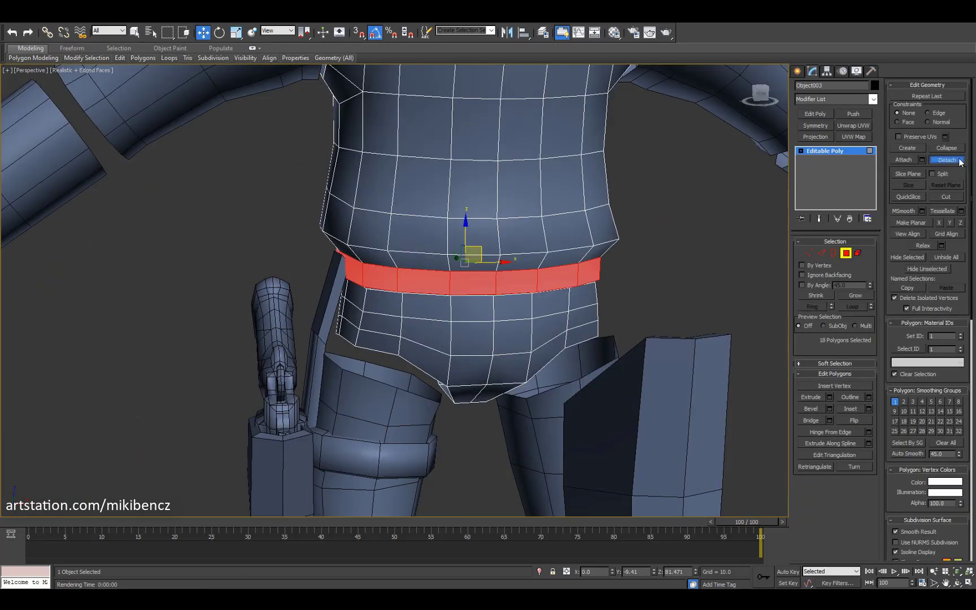
Step: Scale the open borders at the waist so the belt band stands out from the body
{"action": "middle_click_drag", "start_coordinate": [452, 255], "coordinate": [449, 286], "text": "alt"}
{"action": "key", "text": "3"}
{"action": "left_click", "coordinate": [449, 285]}
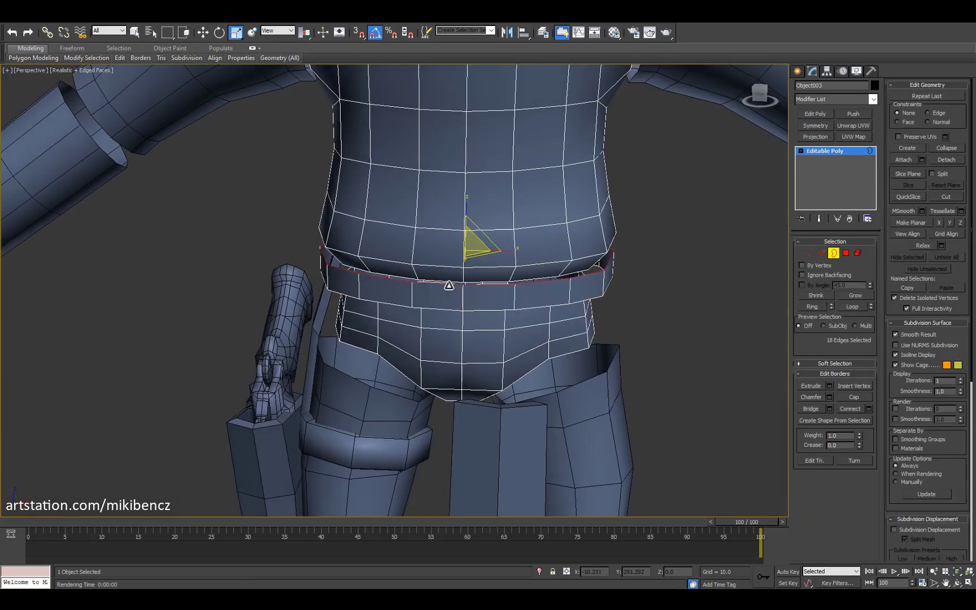
{"action": "mouse_move", "coordinate": [473, 247]}
{"action": "middle_mouse_down", "text": "alt"}
{"action": "mouse_move", "coordinate": [429, 271]}
{"action": "mouse_move", "coordinate": [294, 257]}
{"action": "middle_mouse_up", "text": "alt"}
{"action": "key", "text": "F3"}
{"action": "key", "text": "F3"}
{"action": "middle_click_drag", "start_coordinate": [395, 266], "coordinate": [429, 273], "text": "alt"}
Step: Adjust the belt area's vertices in the Left view and select the belt band's ring of vertical edges
{"action": "key", "text": "F3"}
{"action": "key", "text": "l"}
{"action": "key", "text": "1"}
{"action": "key", "text": "w"}
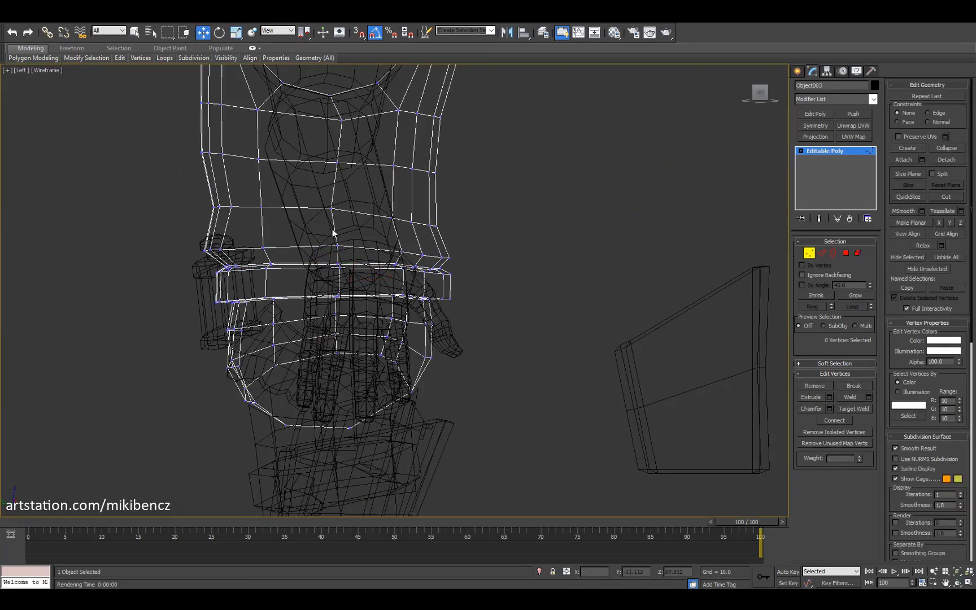
{"action": "key", "text": "p"}
{"action": "key", "text": "F3"}
{"action": "key", "text": "2"}
{"action": "middle_click_drag", "start_coordinate": [510, 307], "coordinate": [474, 288], "text": "alt"}
{"action": "scroll", "coordinate": [461, 279], "scroll_direction": "up", "scroll_amount": 6}
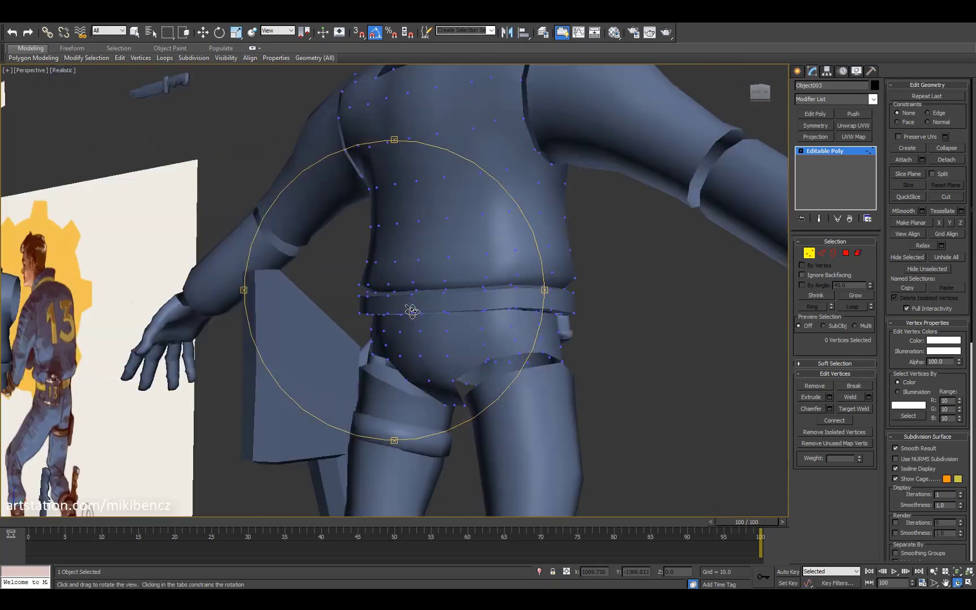
{"action": "middle_click_drag", "start_coordinate": [503, 212], "coordinate": [486, 237], "text": "alt"}
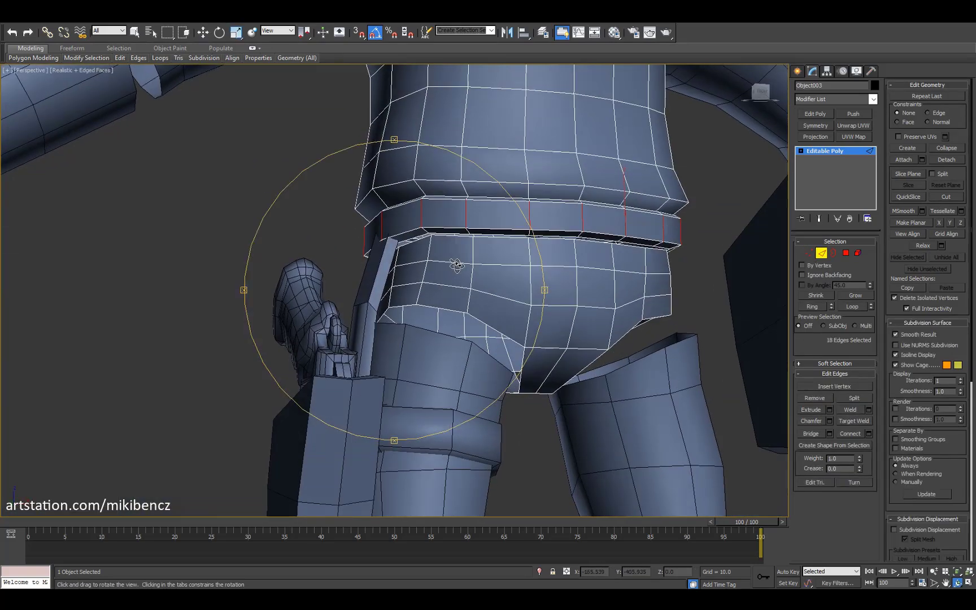
Step: Adjust the hanging strap's upper edges to meet the belt
{"action": "left_click", "coordinate": [384, 265]}
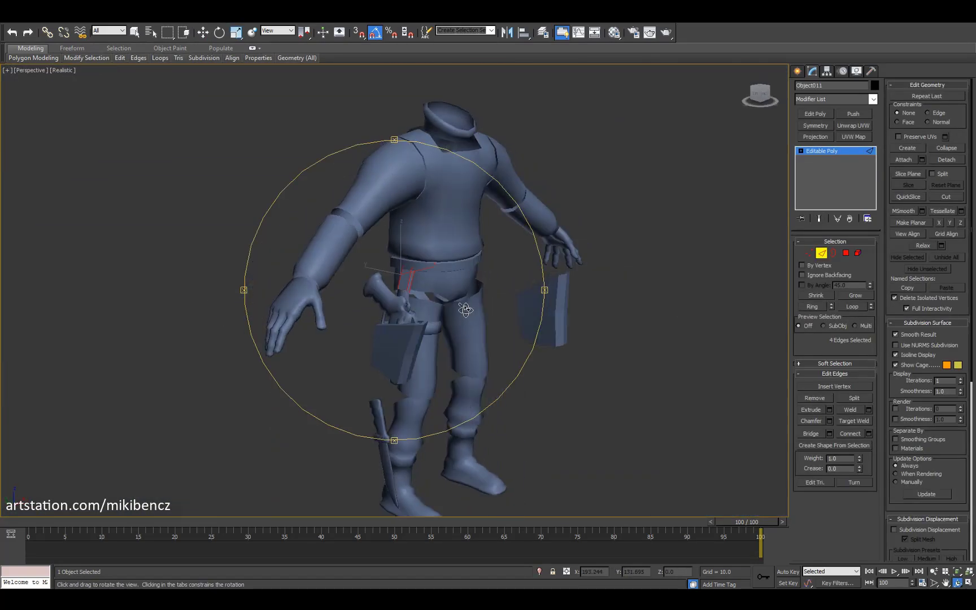
{"action": "key", "text": "4"}
{"action": "middle_click_drag", "start_coordinate": [620, 318], "coordinate": [384, 333], "text": "alt"}
{"action": "scroll", "coordinate": [384, 333], "scroll_direction": "up", "scroll_amount": 5}
{"action": "key", "text": "F4"}
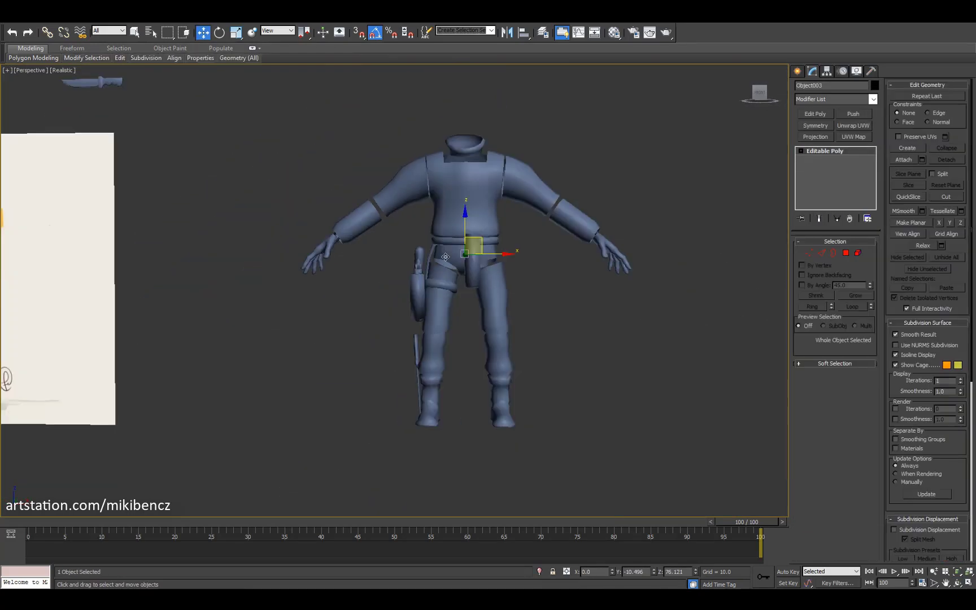
Step: Scale the torso's lower edge loop just above the belt, using the reference drawing as a guide
{"action": "key", "text": "alt+w"}
{"action": "left_click", "coordinate": [44, 380]}
{"action": "key", "text": "z"}
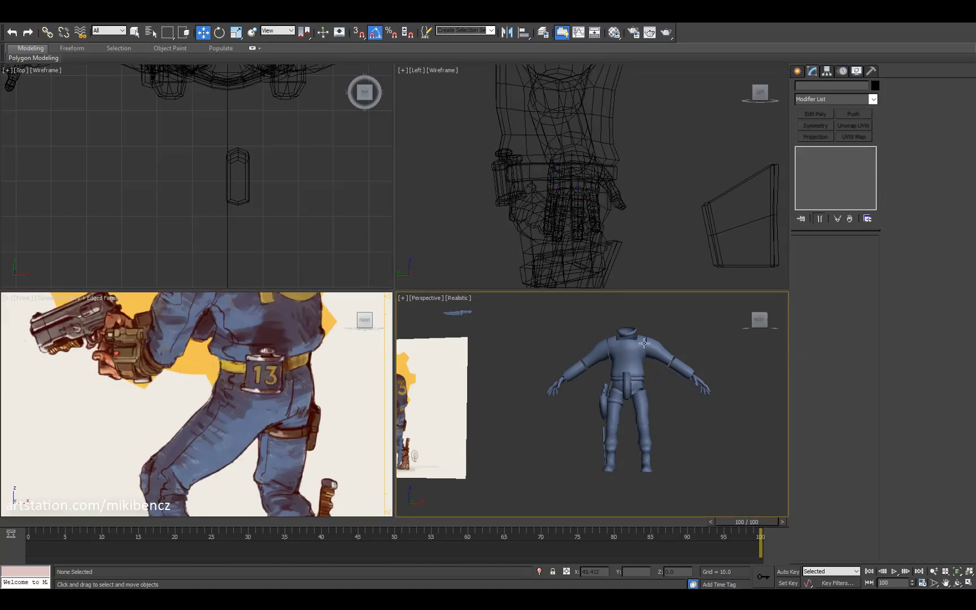
{"action": "scroll", "coordinate": [609, 388], "scroll_direction": "up", "scroll_amount": 5}
{"action": "key", "text": "F4"}
{"action": "middle_click_drag", "start_coordinate": [638, 400], "coordinate": [619, 394], "text": "alt"}
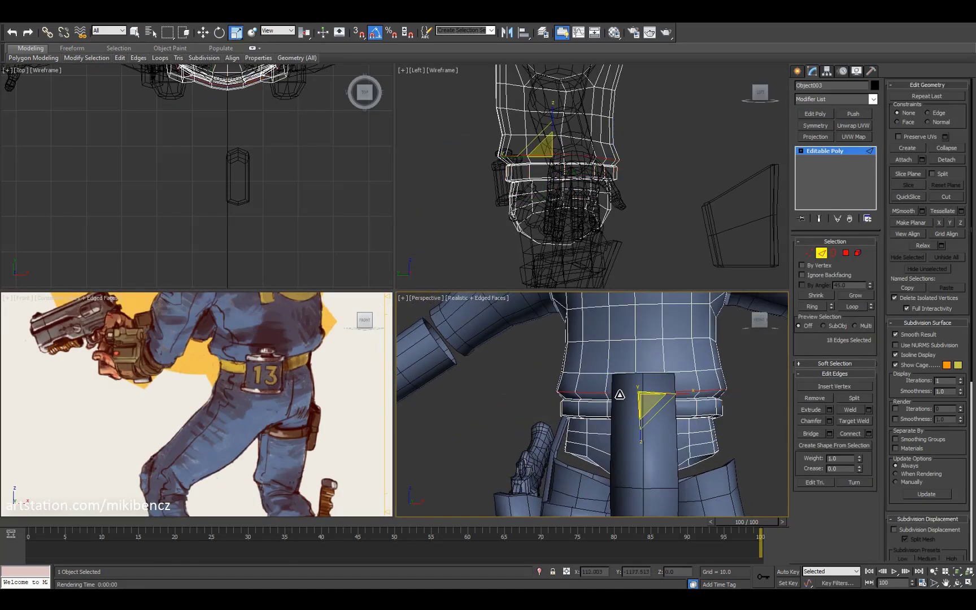
{"action": "right_click", "coordinate": [564, 153]}
{"action": "key", "text": "z"}
{"action": "key", "text": "w"}
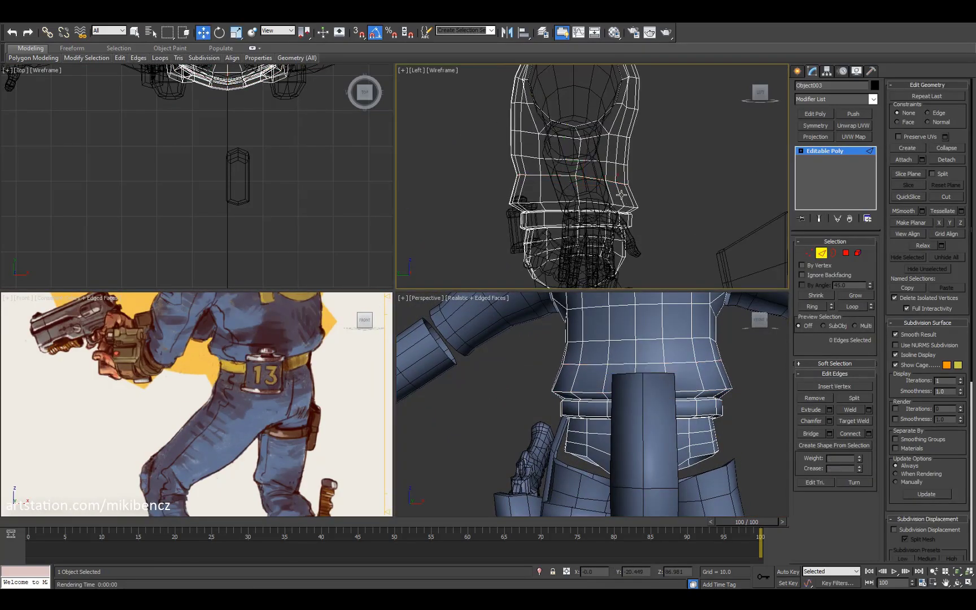
Step: Refine the torso's edges around the belt in the perspective view to match the reference waist
{"action": "left_click", "coordinate": [743, 343]}
{"action": "key", "text": "F4"}
{"action": "key", "text": "z"}
{"action": "middle_click_drag", "start_coordinate": [695, 390], "coordinate": [631, 402], "text": "alt"}
{"action": "key", "text": "F4"}
{"action": "left_click_drag", "start_coordinate": [644, 402], "coordinate": [526, 395]}
{"action": "key", "text": "w"}
{"action": "key", "text": "ctrl+r"}
{"action": "scroll", "coordinate": [565, 398], "scroll_direction": "down", "scroll_amount": 3}
{"action": "scroll", "coordinate": [484, 393], "scroll_direction": "up", "scroll_amount": 6}
{"action": "key", "text": "F4"}
{"action": "scroll", "coordinate": [658, 388], "scroll_direction": "down", "scroll_amount": 5}
{"action": "key", "text": "2"}
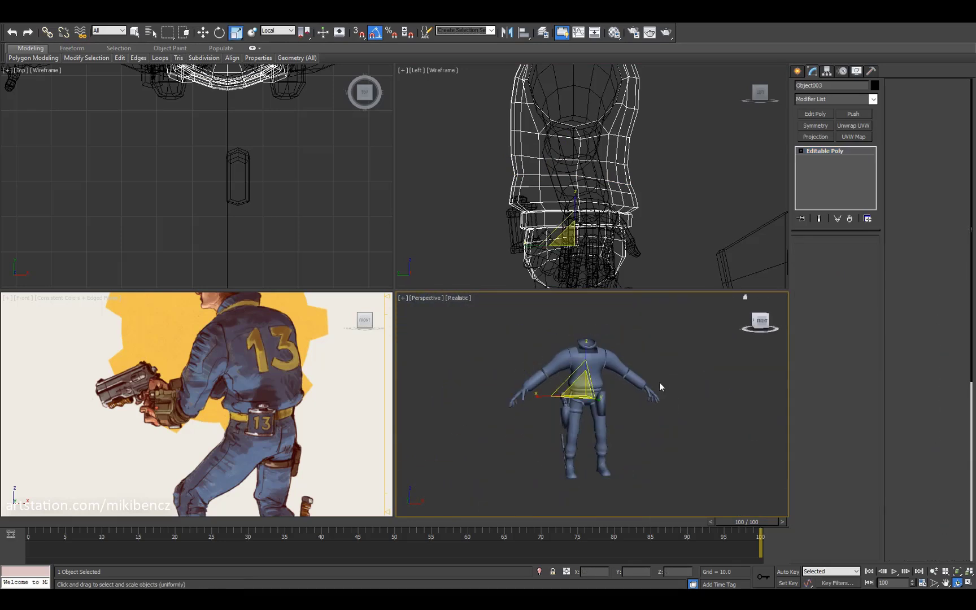
Step: Clone the knife beside the lower leg as the base for a sheath
{"action": "key", "text": "alt+w"}
{"action": "key", "text": "F4"}
{"action": "left_click_drag", "start_coordinate": [373, 294], "coordinate": [462, 323]}
{"action": "key", "text": "F4"}
{"action": "scroll", "coordinate": [462, 323], "scroll_direction": "up", "scroll_amount": 5}
{"action": "key", "text": "w"}
{"action": "middle_click_drag", "start_coordinate": [500, 315], "coordinate": [384, 305], "text": "alt"}
{"action": "scroll", "coordinate": [510, 312], "scroll_direction": "up", "scroll_amount": 5}
{"action": "left_click", "coordinate": [510, 312]}
{"action": "key", "text": "z"}
{"action": "key", "text": "F4"}
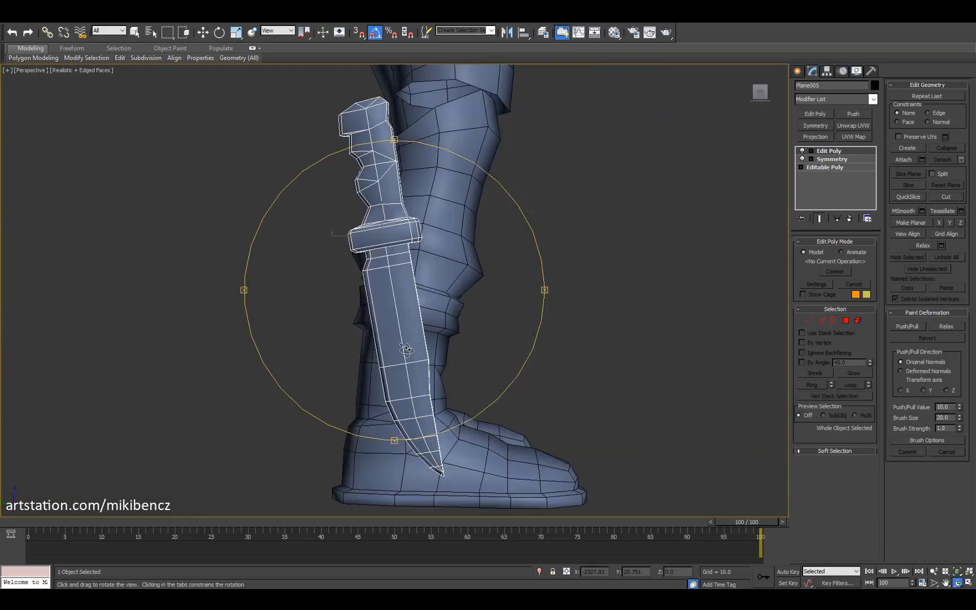
{"action": "middle_click_drag", "start_coordinate": [510, 312], "coordinate": [488, 308], "text": "alt"}
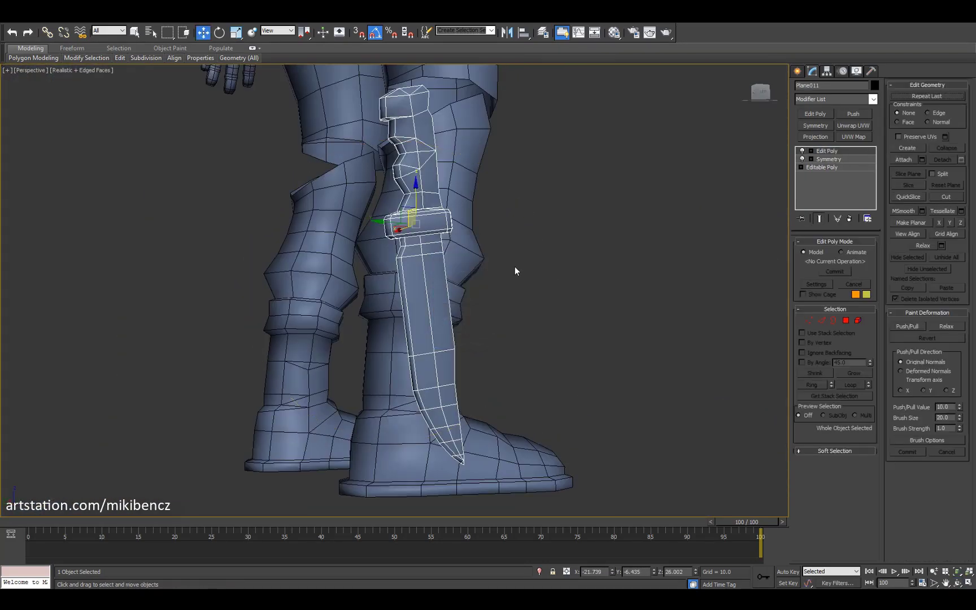
Step: Delete the handle, guard and tip polygons of the cloned knife, keeping only the middle of the blade
{"action": "key", "text": "4"}
{"action": "left_click_drag", "start_coordinate": [335, 81], "coordinate": [469, 209]}
{"action": "key", "text": "F3"}
{"action": "middle_click_drag", "start_coordinate": [468, 209], "coordinate": [383, 218], "text": "alt"}
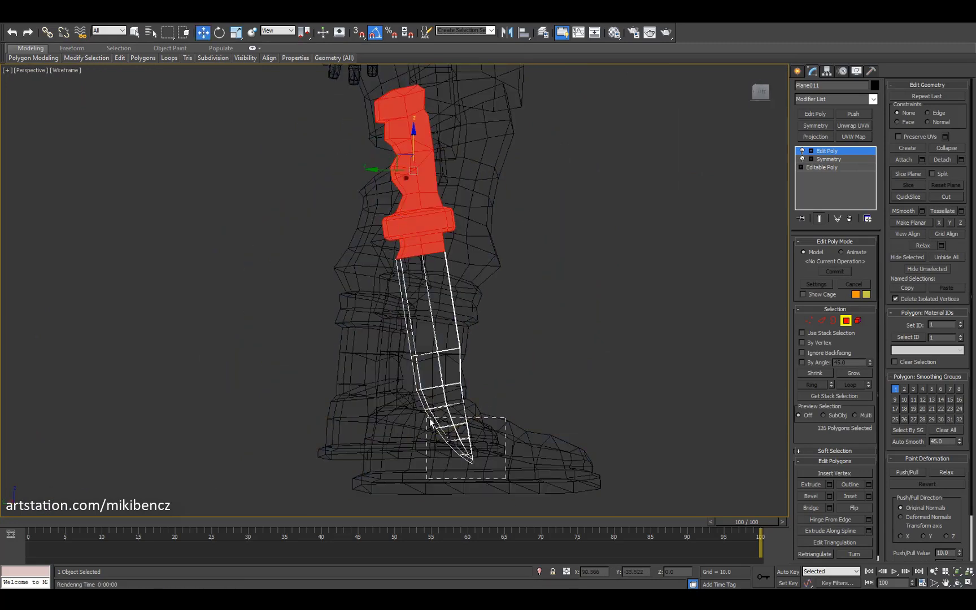
{"action": "left_click_drag", "start_coordinate": [431, 422], "coordinate": [429, 420]}
{"action": "key", "text": "F3"}
Step: Thicken the trimmed blade into a sheath with a Push modifier set to 0.89
{"action": "left_click", "coordinate": [853, 113]}
{"action": "left_click_drag", "start_coordinate": [863, 246], "coordinate": [863, 236]}
{"action": "middle_click_drag", "start_coordinate": [565, 282], "coordinate": [580, 295], "text": "alt"}
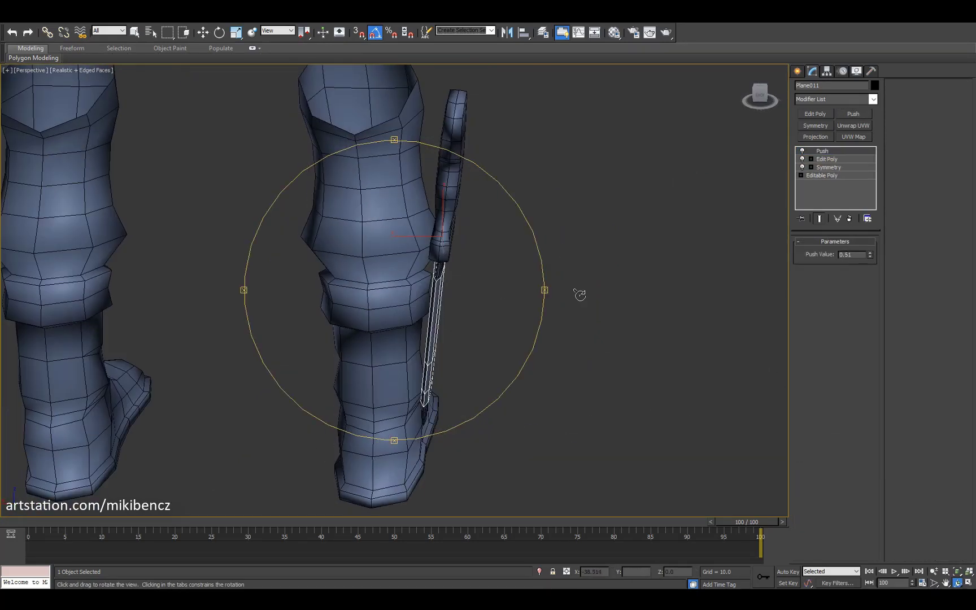
{"action": "middle_click_drag", "start_coordinate": [453, 312], "coordinate": [329, 301], "text": "alt"}
{"action": "key", "text": "w"}
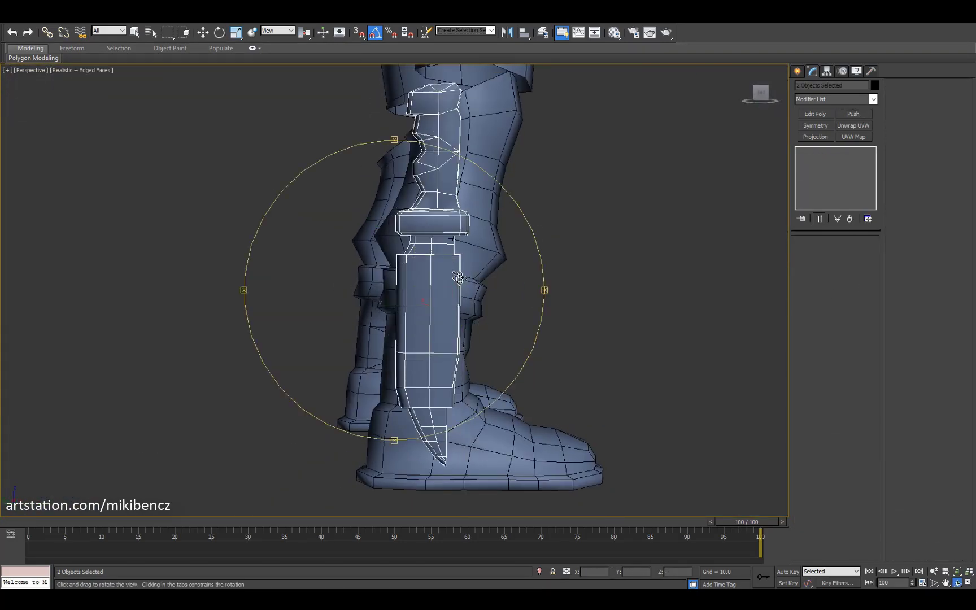
{"action": "middle_click_drag", "start_coordinate": [425, 303], "coordinate": [503, 307], "text": "alt"}
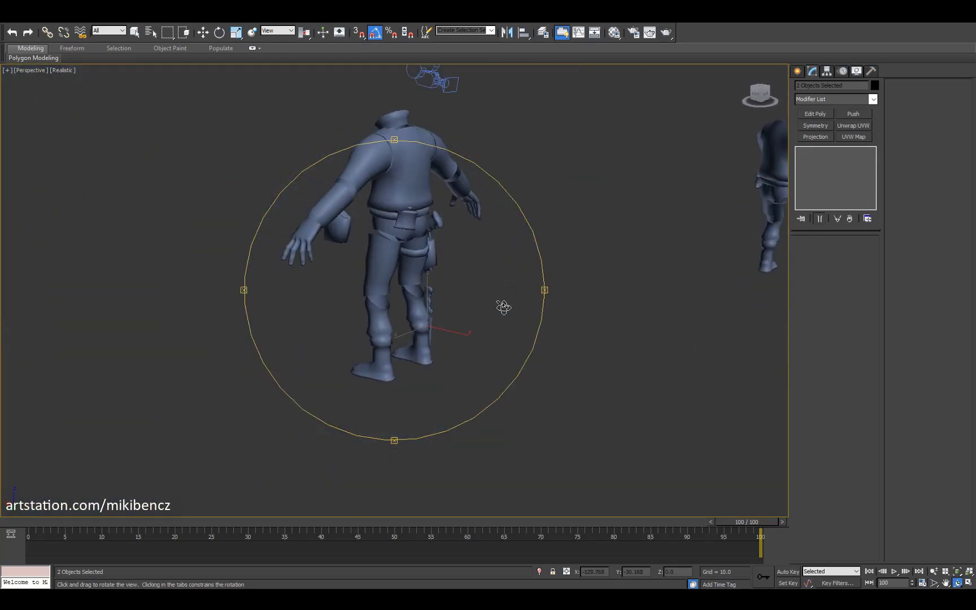
Step: Reposition the knife and its sheath together beside the boot, following the reference drawing
{"action": "key", "text": "alt+w"}
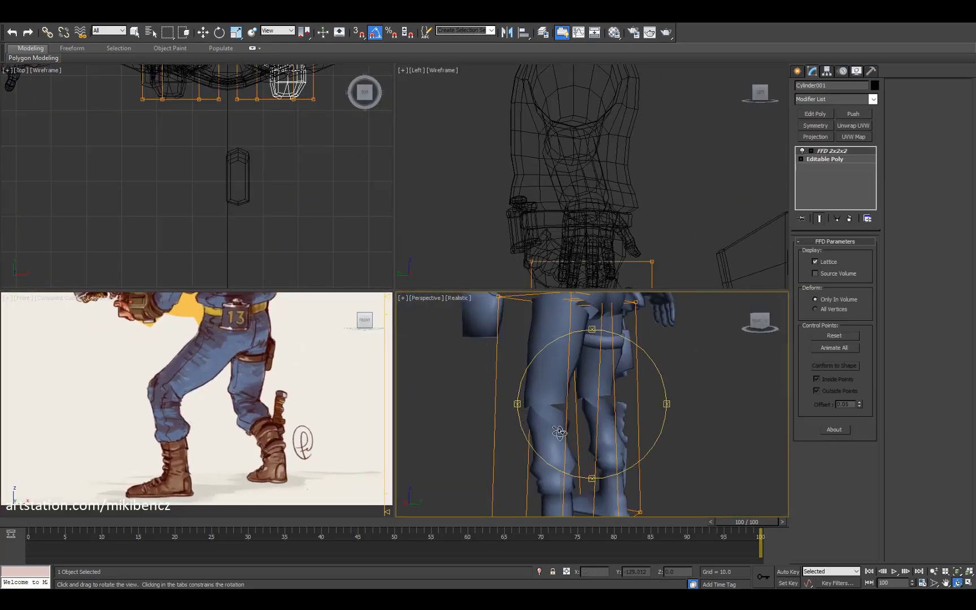
{"action": "mouse_move", "coordinate": [588, 418]}
{"action": "middle_mouse_down", "text": "alt"}
{"action": "mouse_move", "coordinate": [615, 403]}
{"action": "mouse_move", "coordinate": [590, 431]}
{"action": "middle_mouse_up", "text": "alt"}
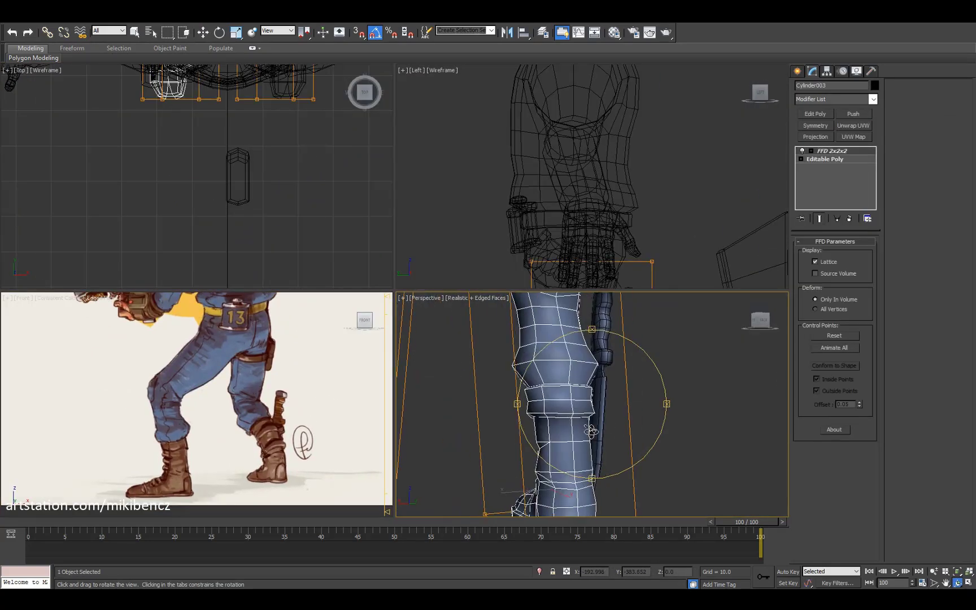
{"action": "left_click", "coordinate": [601, 383]}
{"action": "middle_click_drag", "start_coordinate": [601, 382], "coordinate": [667, 398], "text": "alt"}
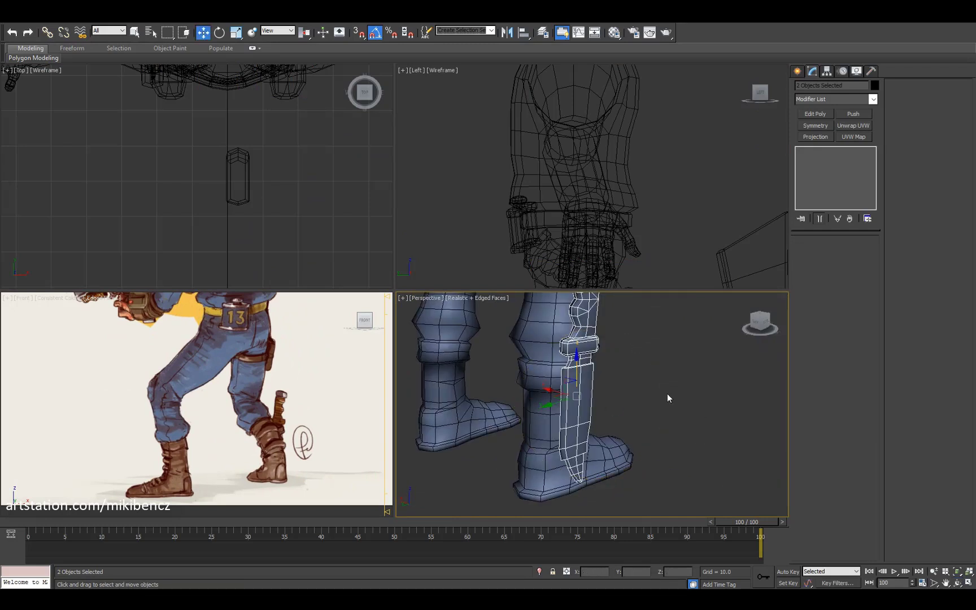
{"action": "left_click", "coordinate": [566, 394]}
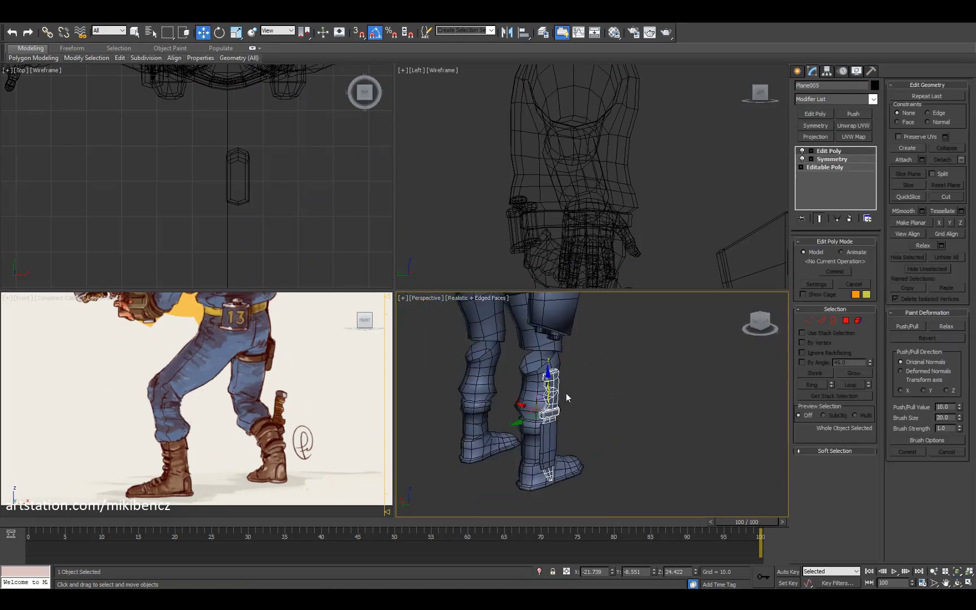
{"action": "key", "text": "alt+w"}
{"action": "middle_click_drag", "start_coordinate": [566, 394], "coordinate": [323, 344], "text": "alt"}
Step: Examine the placement of the knife and sheath on the lower leg from several angles
{"action": "left_click", "coordinate": [338, 350]}
{"action": "middle_click_drag", "start_coordinate": [390, 317], "coordinate": [409, 352], "text": "alt"}
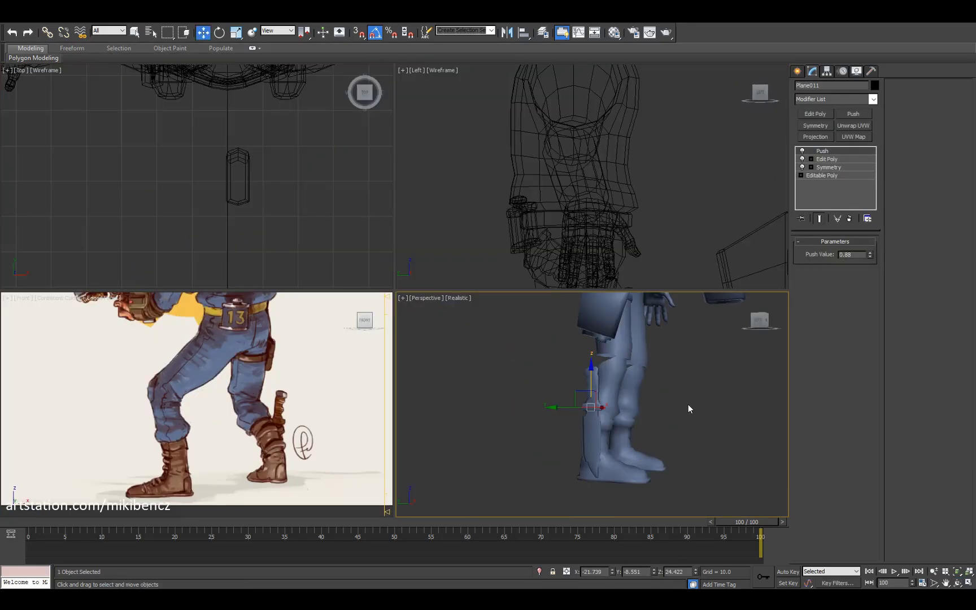
{"action": "left_click", "coordinate": [610, 436]}
{"action": "left_click", "coordinate": [597, 430]}
{"action": "mouse_move", "coordinate": [598, 431]}
{"action": "middle_mouse_down", "text": "alt"}
{"action": "mouse_move", "coordinate": [587, 429]}
{"action": "mouse_move", "coordinate": [599, 435]}
{"action": "middle_mouse_up", "text": "alt"}
{"action": "left_click", "coordinate": [670, 424]}
{"action": "scroll", "coordinate": [670, 424], "scroll_direction": "down", "scroll_amount": 5}
{"action": "key", "text": "F4"}
{"action": "left_click_drag", "start_coordinate": [513, 325], "coordinate": [530, 346]}
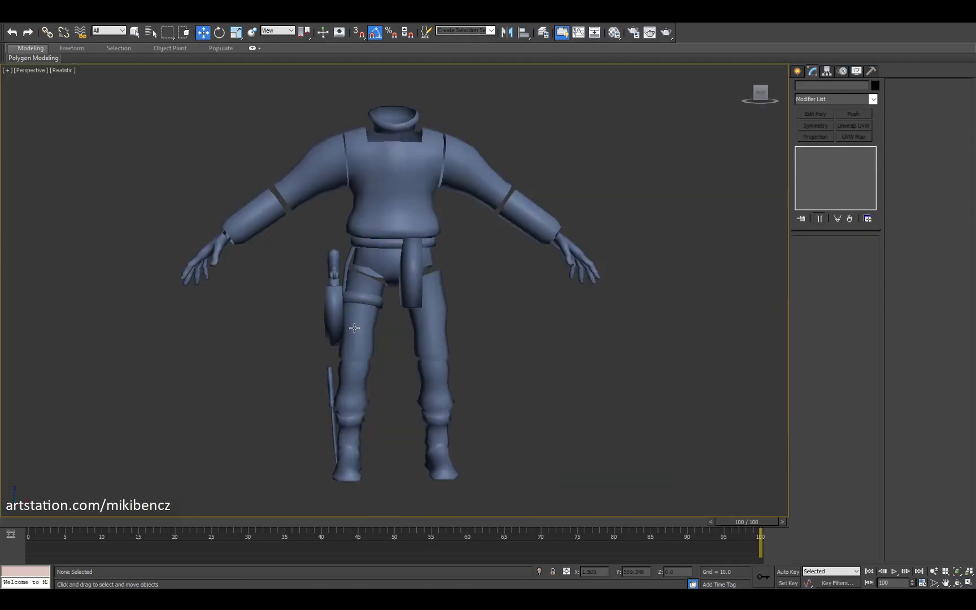
{"action": "left_click", "coordinate": [355, 295]}
{"action": "middle_click_drag", "start_coordinate": [585, 316], "coordinate": [395, 316], "text": "alt"}
{"action": "scroll", "coordinate": [411, 352], "scroll_direction": "up", "scroll_amount": 5}
{"action": "key", "text": "F4"}
{"action": "middle_click_drag", "start_coordinate": [411, 353], "coordinate": [435, 375], "text": "alt"}
{"action": "left_click", "coordinate": [435, 375]}
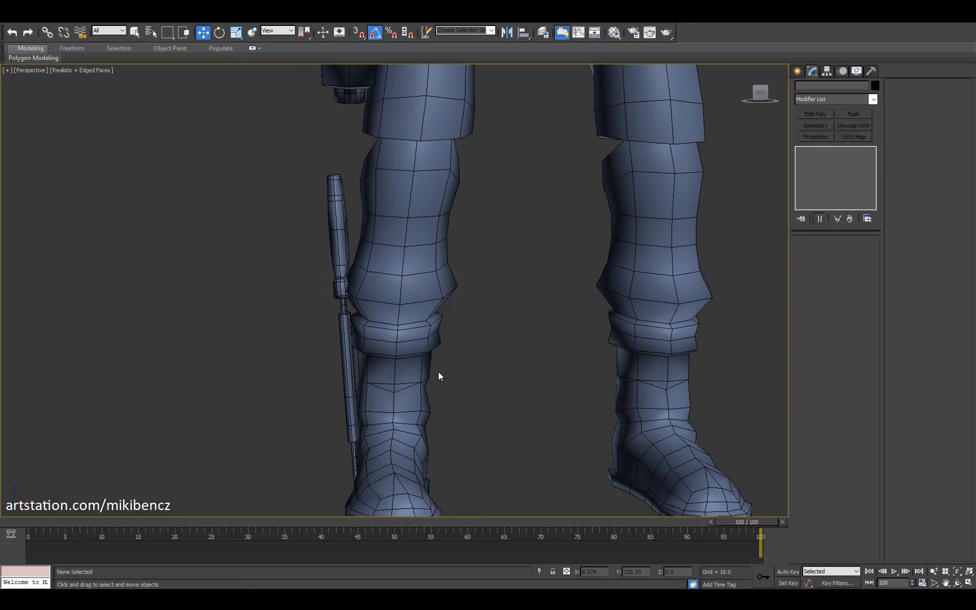
Step: Detach a clone of the polygon ring just below the boot's cuff as a separate strap object
{"action": "key", "text": "alt+w"}
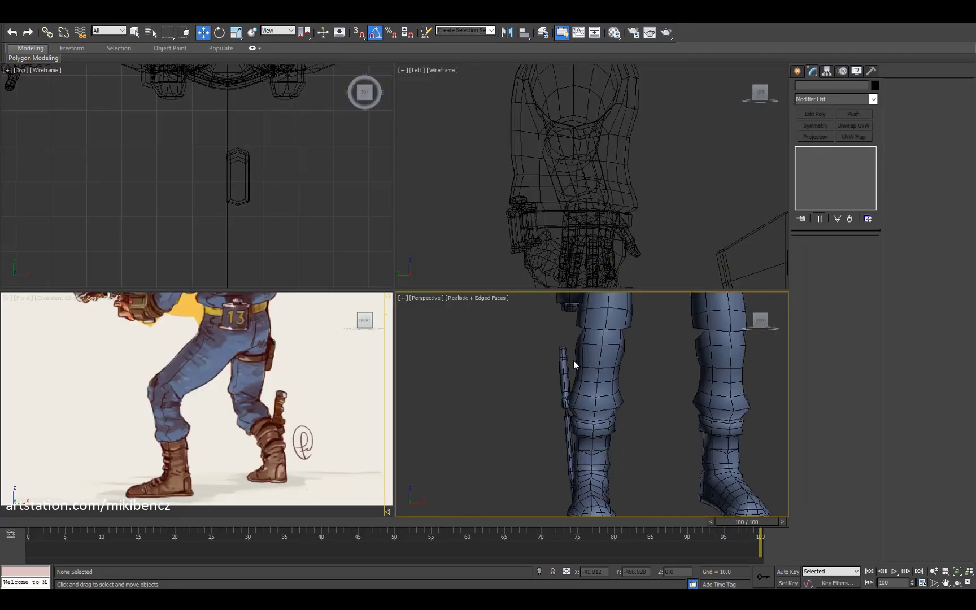
{"action": "left_click", "coordinate": [621, 380]}
{"action": "left_click", "coordinate": [845, 253]}
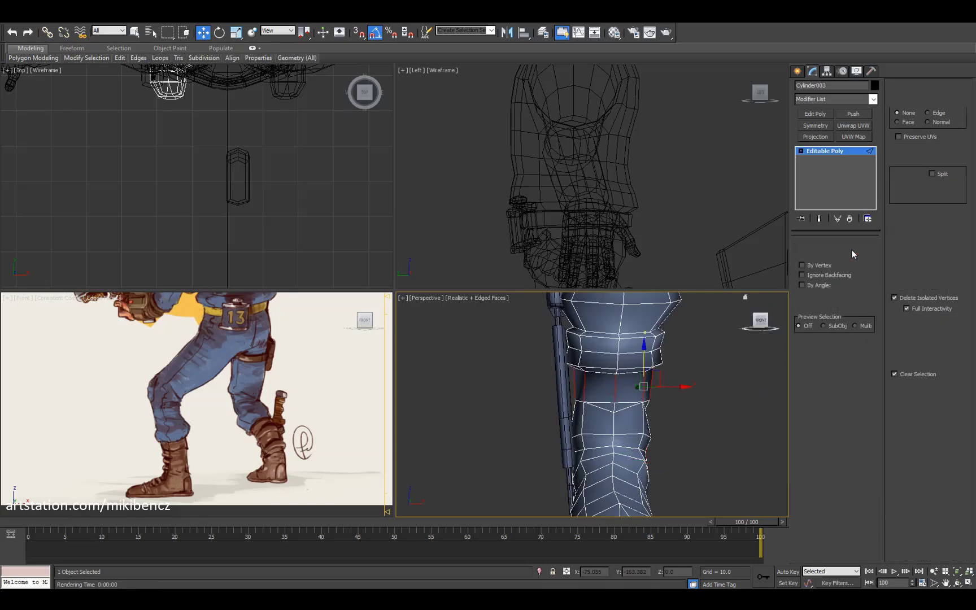
{"action": "key", "text": "alt+w"}
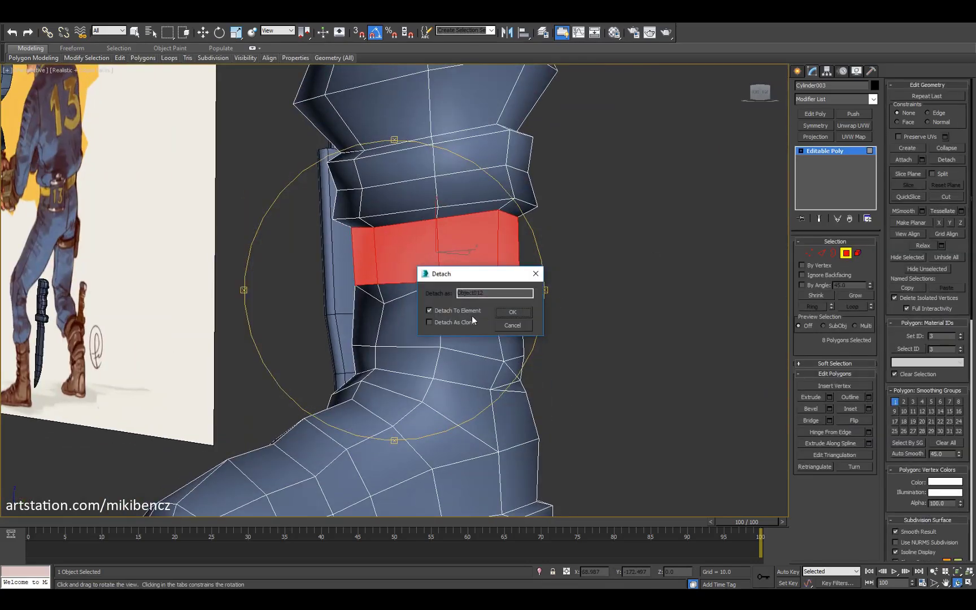
{"action": "key", "text": "Return"}
{"action": "key", "text": "w"}
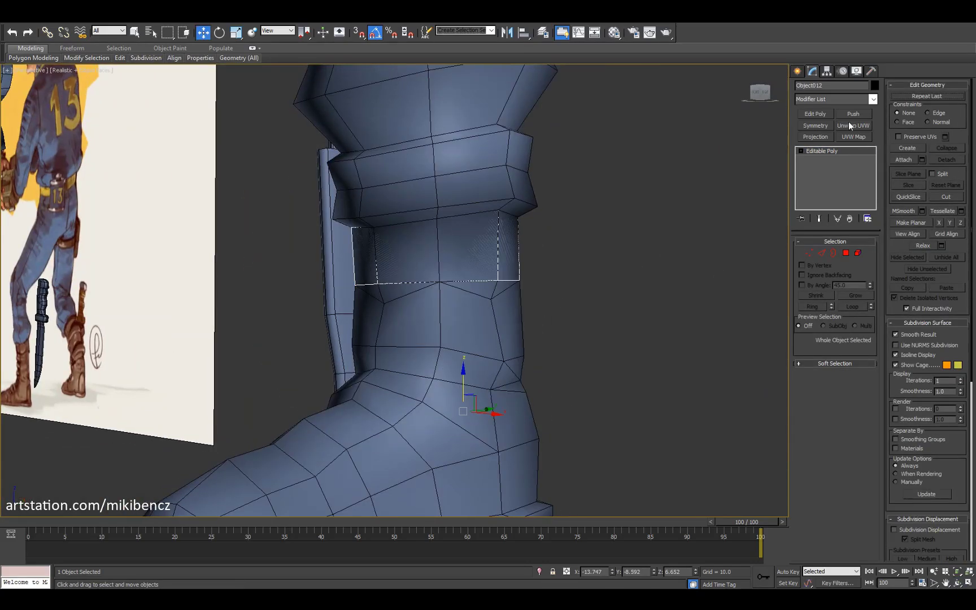
Step: Offset the boot strap outward with a Push modifier and place a copy lower on the ankle
{"action": "left_click", "coordinate": [853, 114]}
{"action": "middle_click_drag", "start_coordinate": [435, 295], "coordinate": [275, 287], "text": "alt"}
{"action": "key", "text": "w"}
{"action": "left_click_drag", "start_coordinate": [463, 245], "coordinate": [485, 350]}
{"action": "middle_click_drag", "start_coordinate": [484, 349], "coordinate": [463, 350], "text": "alt"}
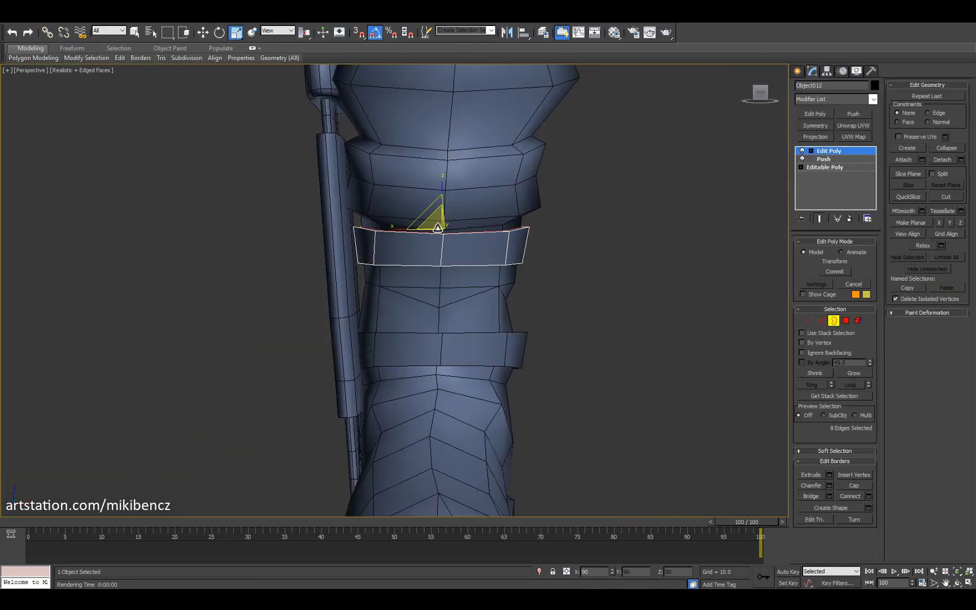
Step: Refine the upper boot strap's borders in Edit Poly and rotate the lower strap to fit the ankle
{"action": "key", "text": "F3"}
{"action": "key", "text": "F3"}
{"action": "key", "text": "F3"}
{"action": "key", "text": "4"}
{"action": "key", "text": "F3"}
{"action": "scroll", "coordinate": [739, 365], "scroll_direction": "down", "scroll_amount": 3}
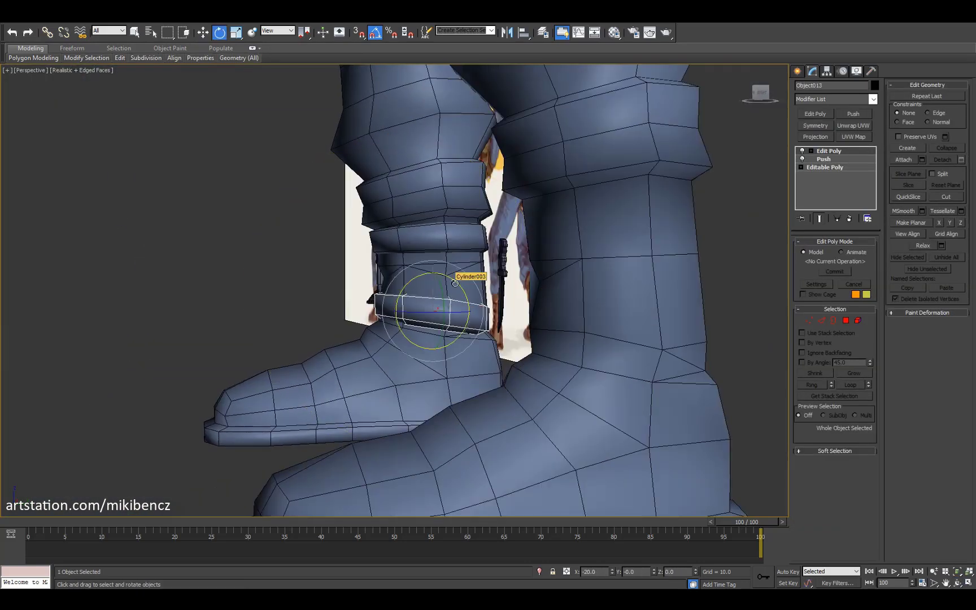
{"action": "middle_click_drag", "start_coordinate": [429, 284], "coordinate": [335, 289], "text": "alt"}
{"action": "scroll", "coordinate": [401, 312], "scroll_direction": "down", "scroll_amount": 5}
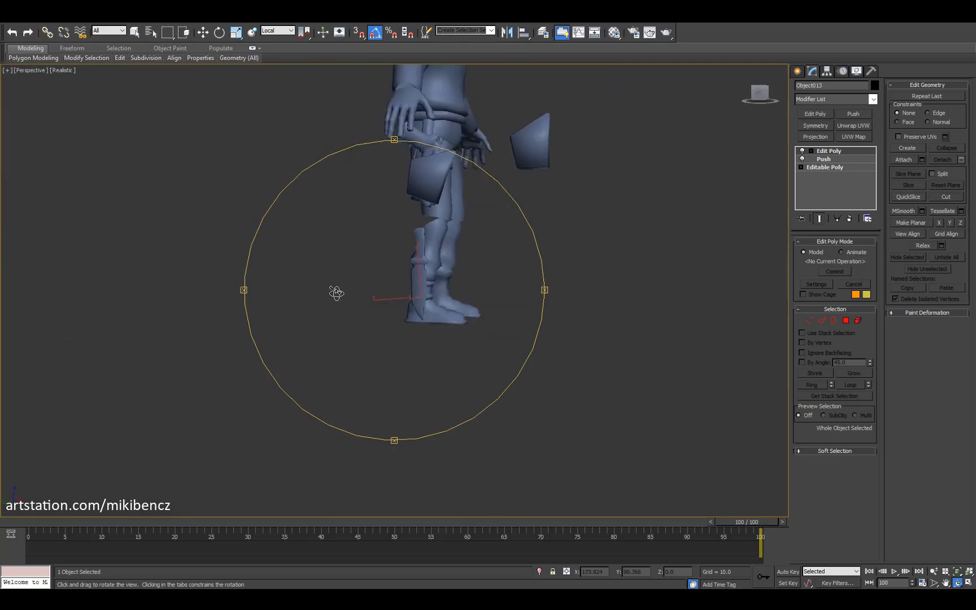
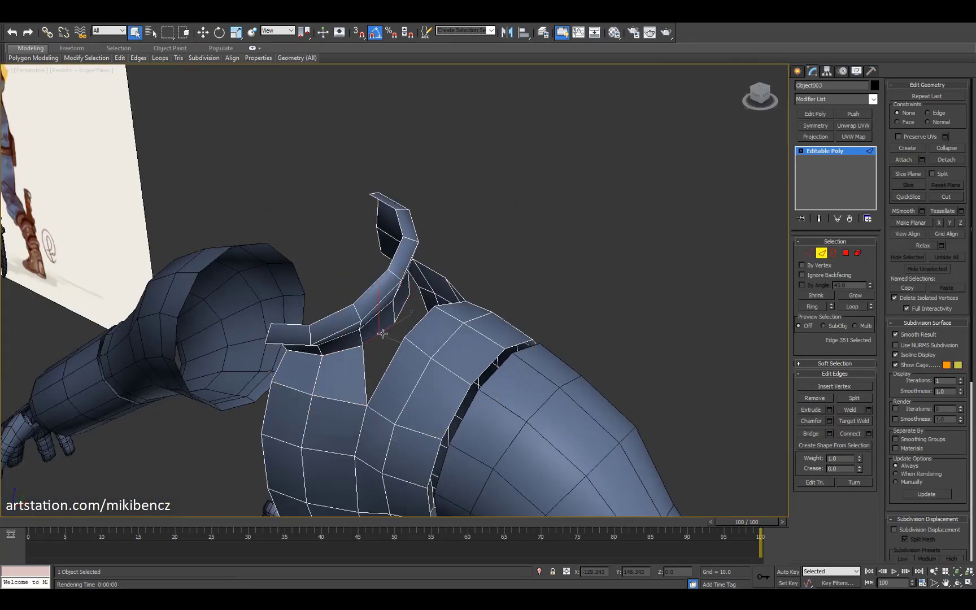
Step: Bridge the two open edges beside the gap in the torso mesh
{"action": "left_click", "coordinate": [382, 333], "text": "ctrl"}
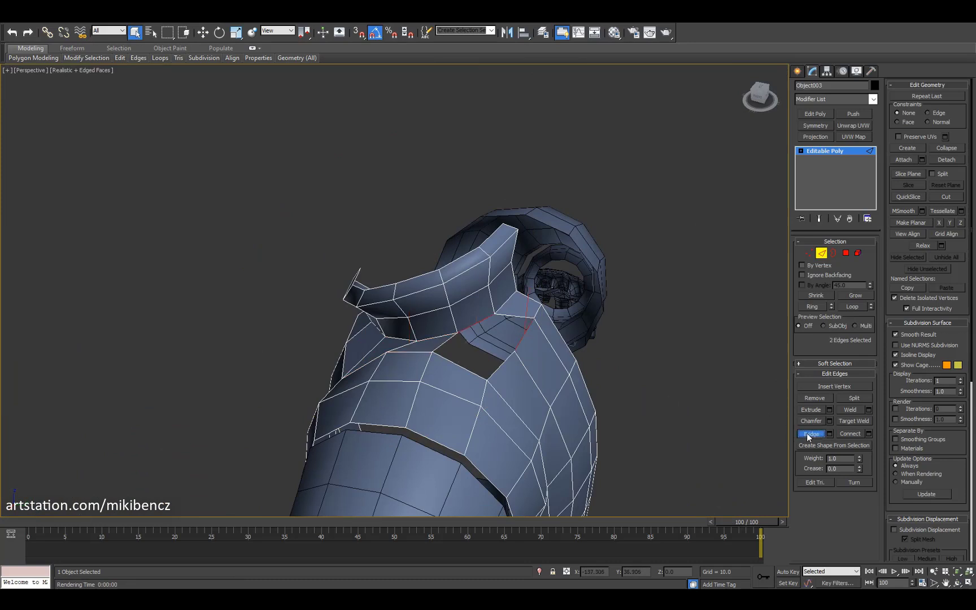
{"action": "left_click", "coordinate": [811, 434]}
{"action": "right_click", "coordinate": [496, 356]}
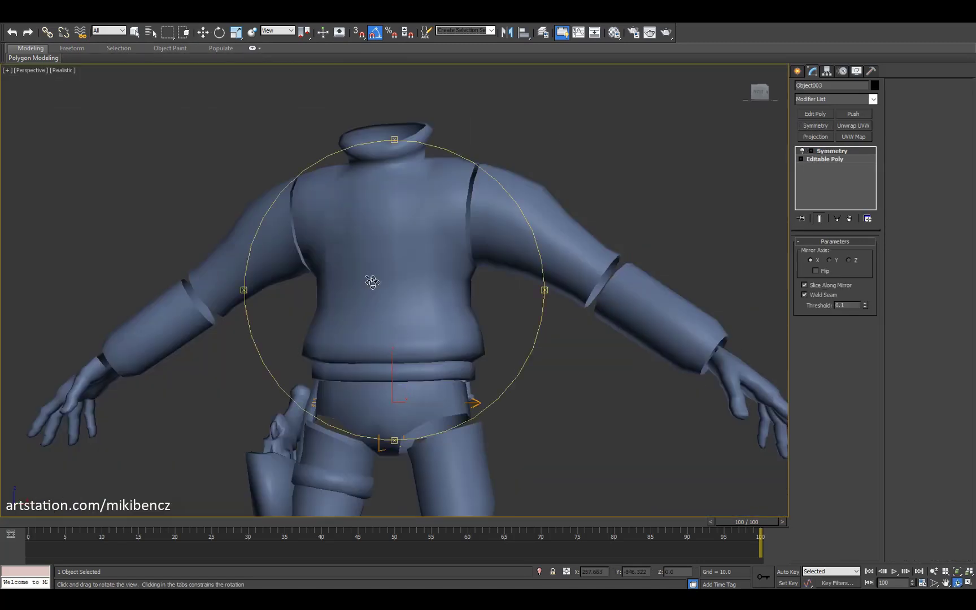
{"action": "scroll", "coordinate": [410, 308], "scroll_direction": "down", "scroll_amount": 3}
{"action": "left_click_drag", "start_coordinate": [411, 308], "coordinate": [492, 303]}
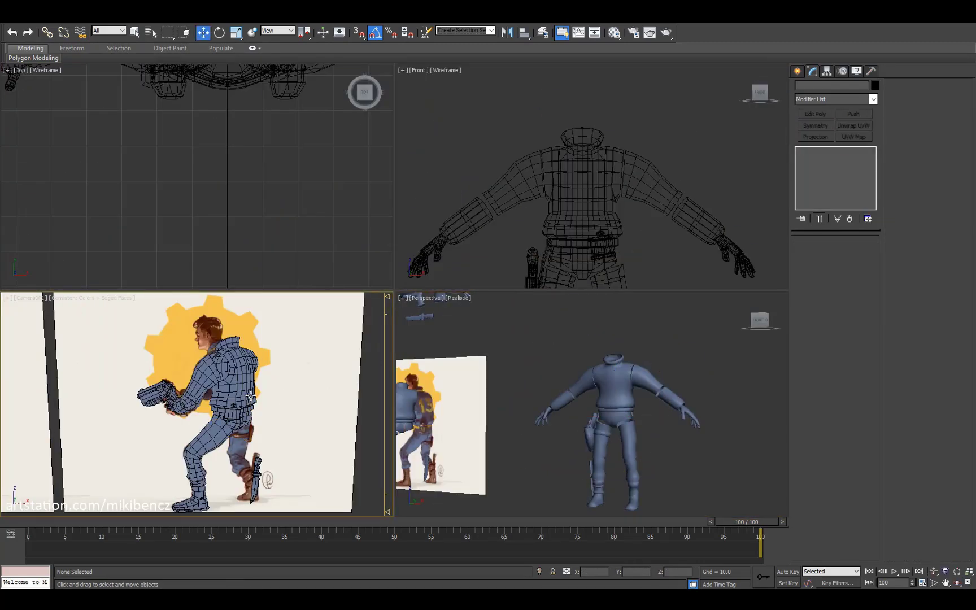
{"action": "left_click", "coordinate": [615, 395]}
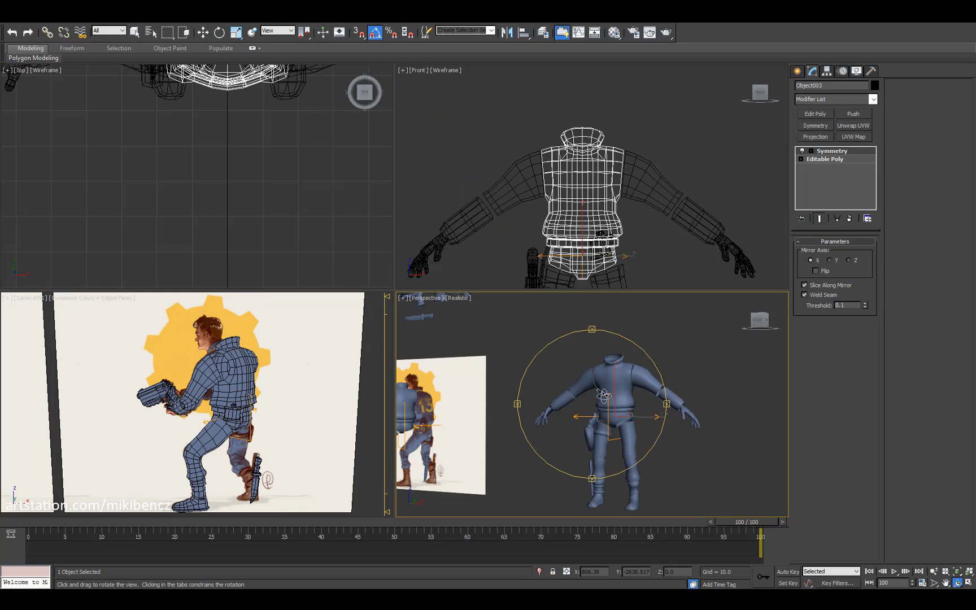
{"action": "left_click_drag", "start_coordinate": [604, 395], "coordinate": [611, 414]}
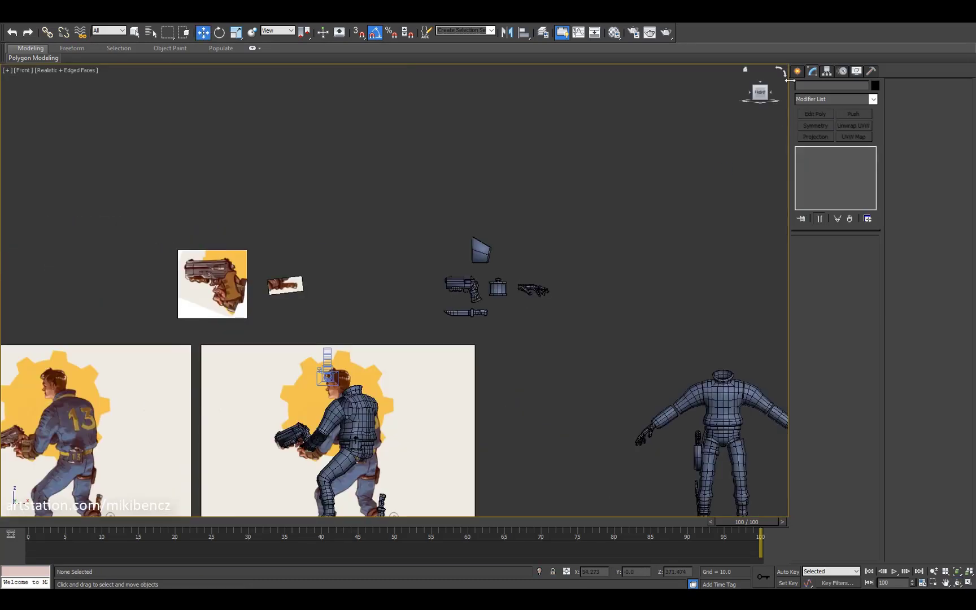
Step: Create a reference plane about 134 by 97 units in the Front view, give it the wrist-computer photo and add a UVW Map
{"action": "left_click_drag", "start_coordinate": [279, 129], "coordinate": [439, 243]}
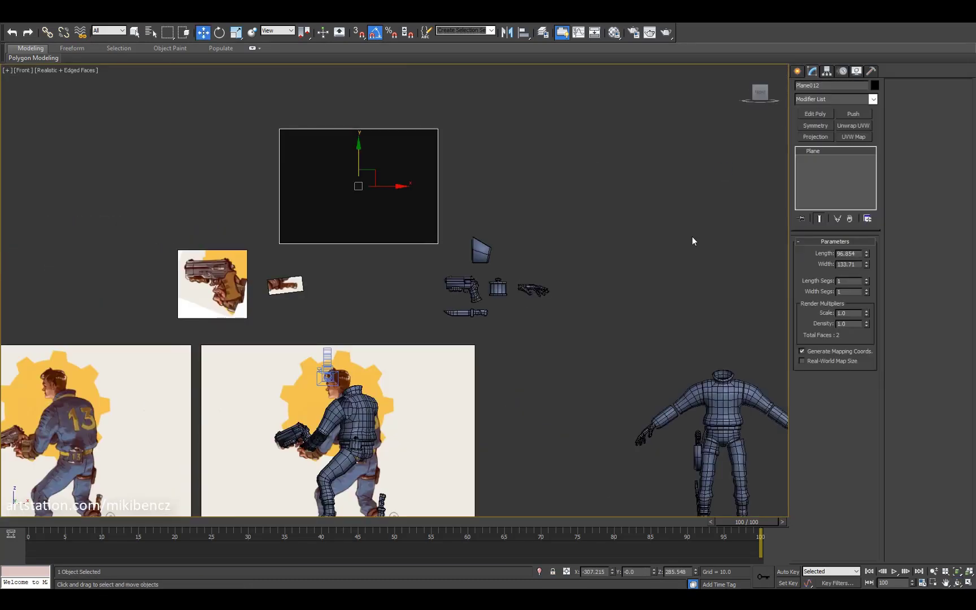
{"action": "key", "text": "m"}
{"action": "left_click", "coordinate": [226, 222]}
{"action": "key", "text": "m"}
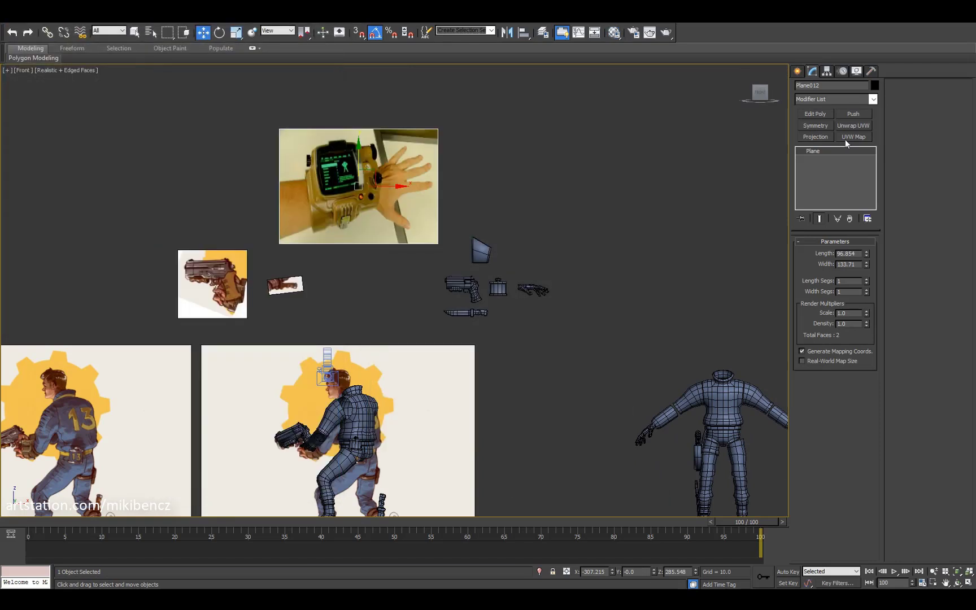
{"action": "left_click", "coordinate": [853, 138]}
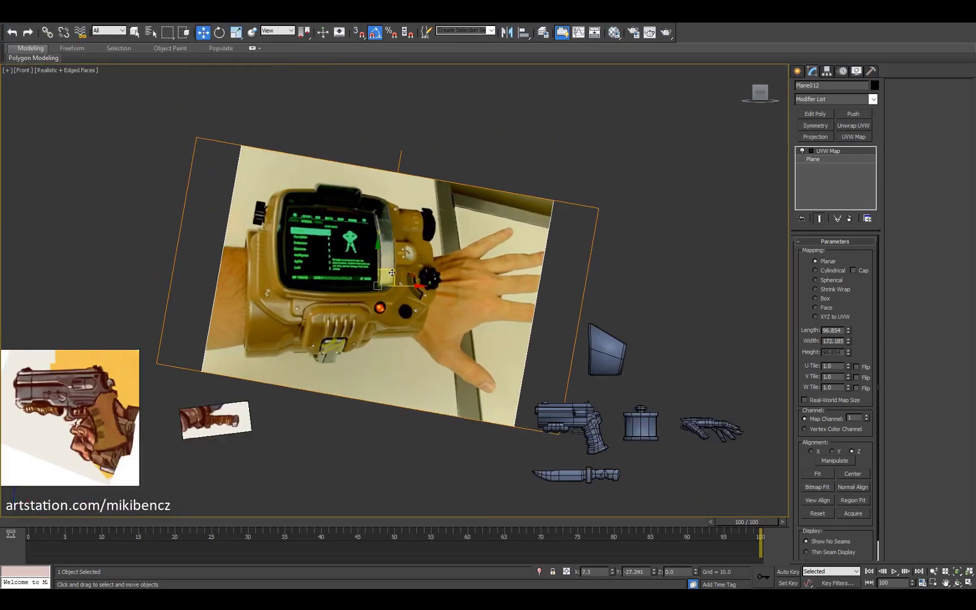
Step: Move the wrist-computer photo plane above the character standing with spread arms, ready as reference for the forearm
{"action": "key", "text": "ctrl+d"}
{"action": "scroll", "coordinate": [355, 333], "scroll_direction": "up", "scroll_amount": 3}
{"action": "middle_click_drag", "start_coordinate": [378, 411], "coordinate": [706, 237]}
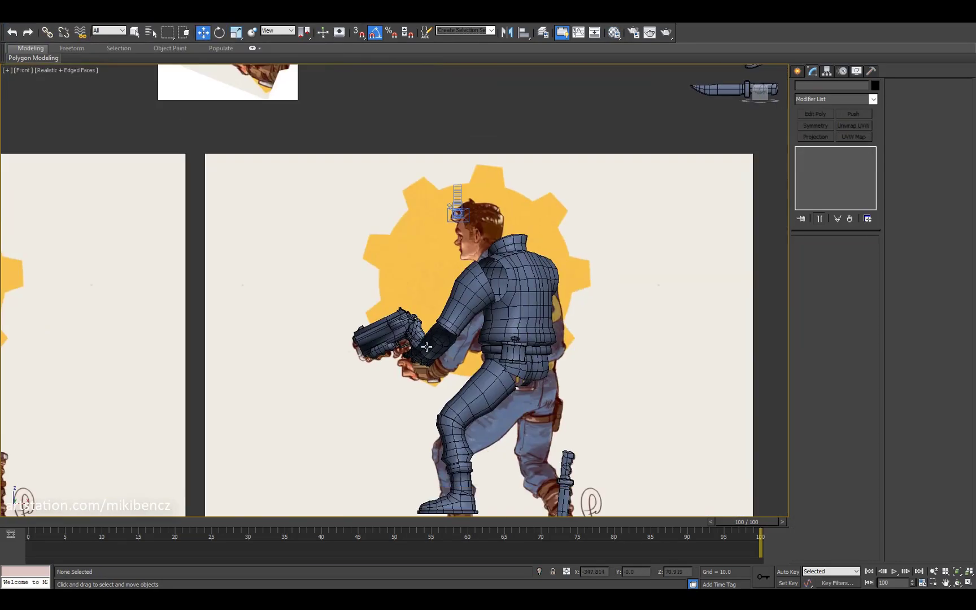
{"action": "scroll", "coordinate": [324, 321], "scroll_direction": "up", "scroll_amount": 10}
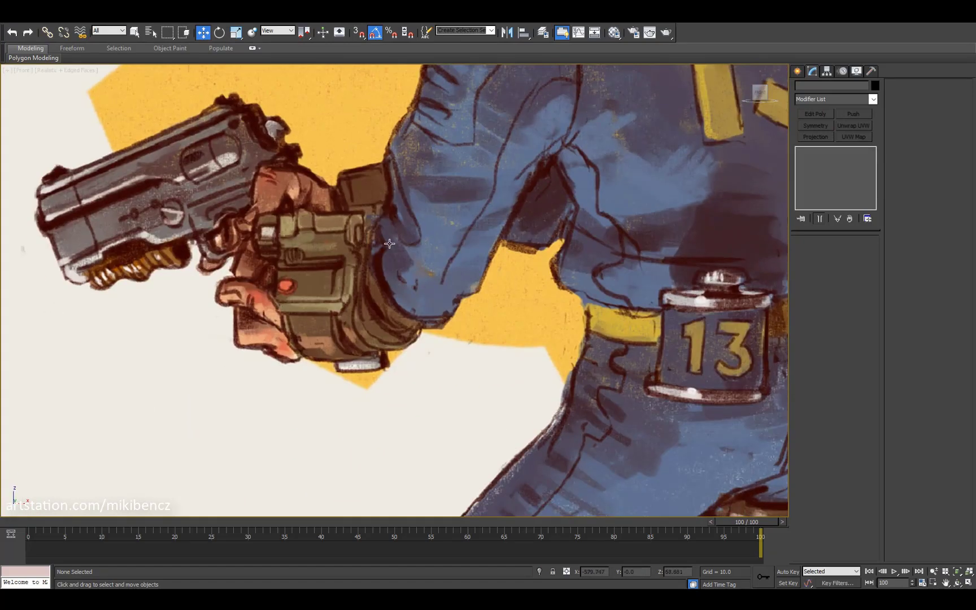
{"action": "scroll", "coordinate": [389, 244], "scroll_direction": "down", "scroll_amount": 10}
{"action": "middle_click_drag", "start_coordinate": [309, 361], "coordinate": [177, 273]}
{"action": "left_click", "coordinate": [675, 403]}
{"action": "middle_click_drag", "start_coordinate": [675, 403], "coordinate": [617, 359]}
{"action": "left_click_drag", "start_coordinate": [198, 88], "coordinate": [766, 325]}
{"action": "middle_click_drag", "start_coordinate": [766, 326], "coordinate": [557, 311]}
{"action": "scroll", "coordinate": [401, 285], "scroll_direction": "up", "scroll_amount": 2}
Step: Reshape the forearm sleeve beside the photo into a short, bulging cuff near the elbow by scaling its edge loops
{"action": "left_click", "coordinate": [511, 370]}
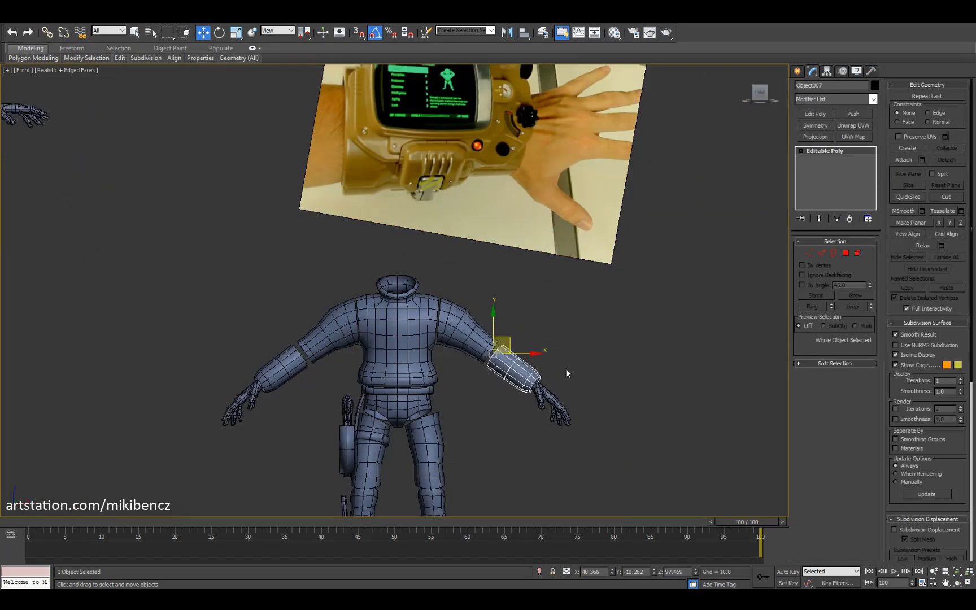
{"action": "middle_click_drag", "start_coordinate": [566, 368], "coordinate": [568, 384]}
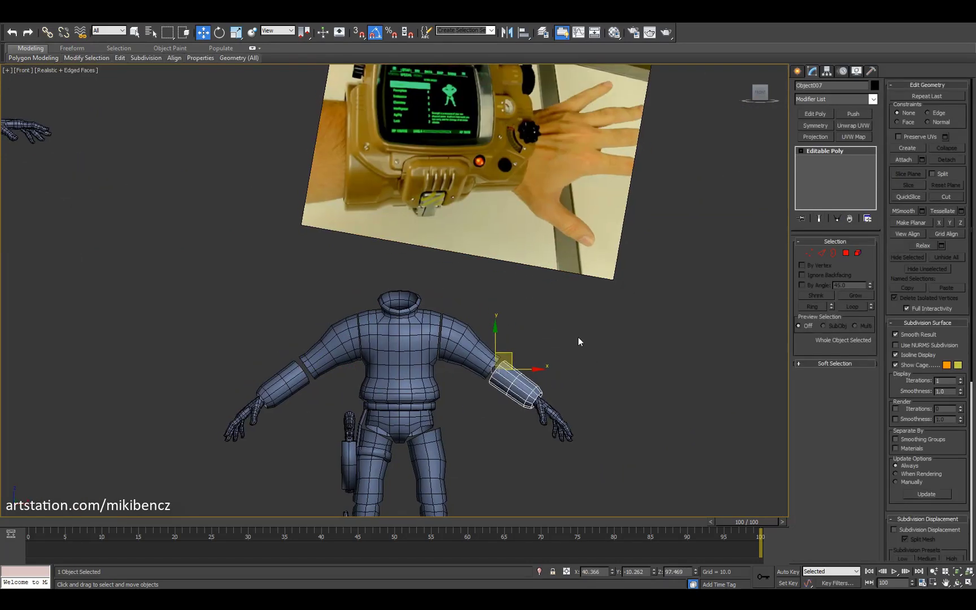
{"action": "key", "text": "p"}
{"action": "key", "text": "2"}
{"action": "key", "text": "r"}
{"action": "key", "text": "z"}
{"action": "scroll", "coordinate": [444, 302], "scroll_direction": "down", "scroll_amount": 3}
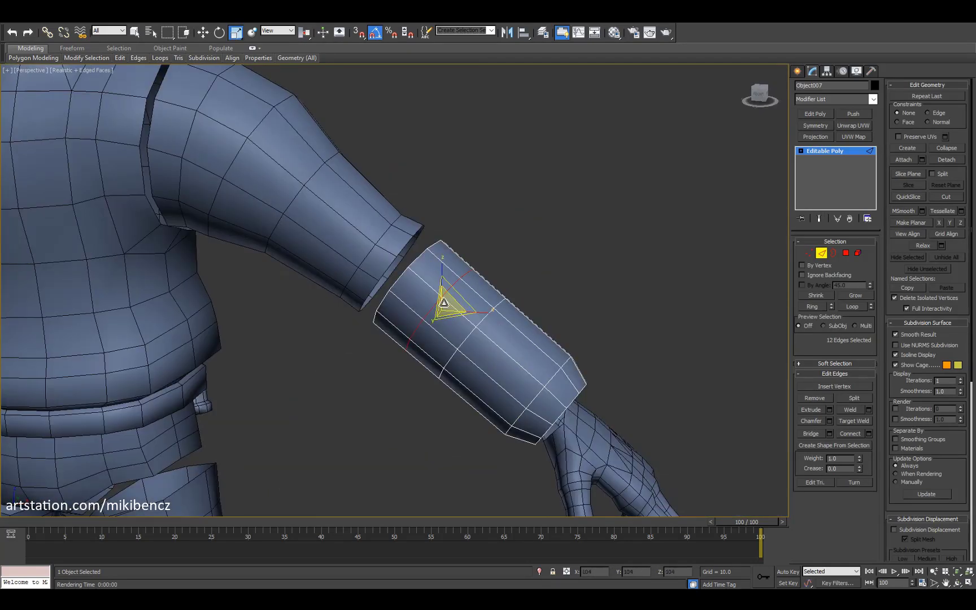
{"action": "scroll", "coordinate": [443, 303], "scroll_direction": "down", "scroll_amount": 5}
{"action": "key", "text": "alt+w"}
{"action": "key", "text": "f"}
{"action": "key", "text": "alt+w"}
{"action": "left_click", "coordinate": [846, 253], "text": "ctrl"}
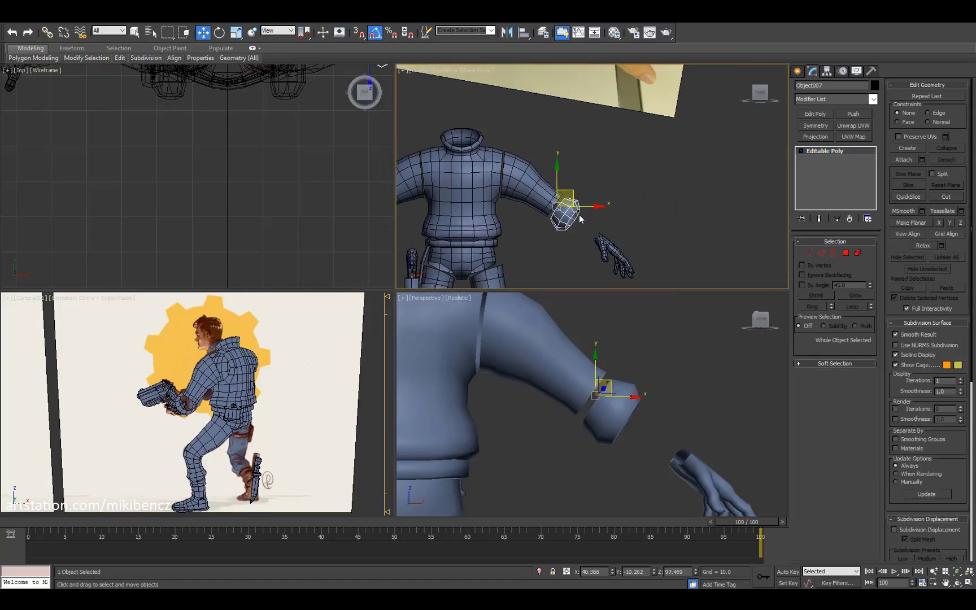
Step: Place a copy of the short cuff out beside the arm and rotate it to lie horizontally
{"action": "scroll", "coordinate": [579, 214], "scroll_direction": "up", "scroll_amount": 2}
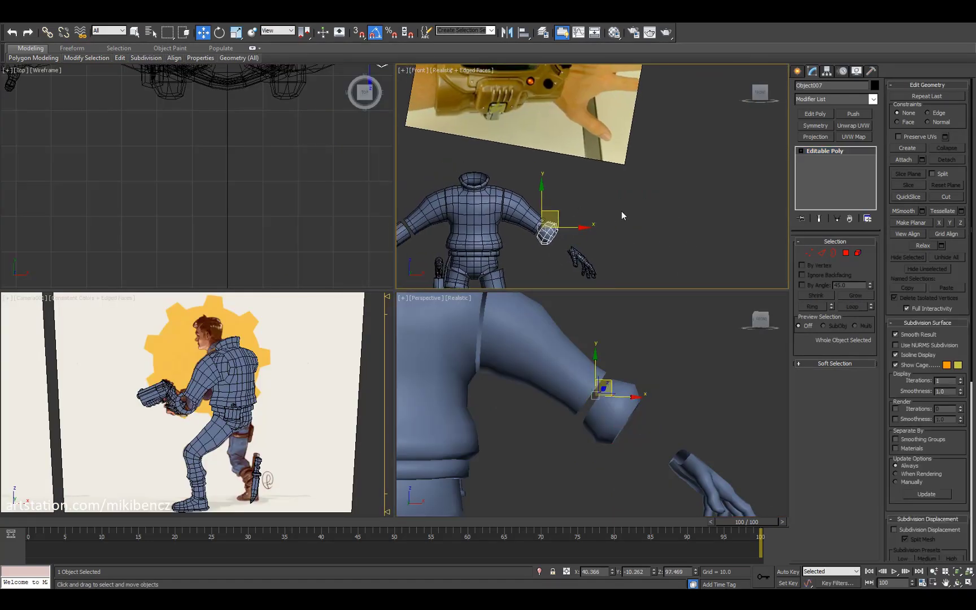
{"action": "left_click_drag", "start_coordinate": [546, 228], "coordinate": [644, 210], "text": "shift"}
{"action": "key", "text": "Return"}
{"action": "key", "text": "e"}
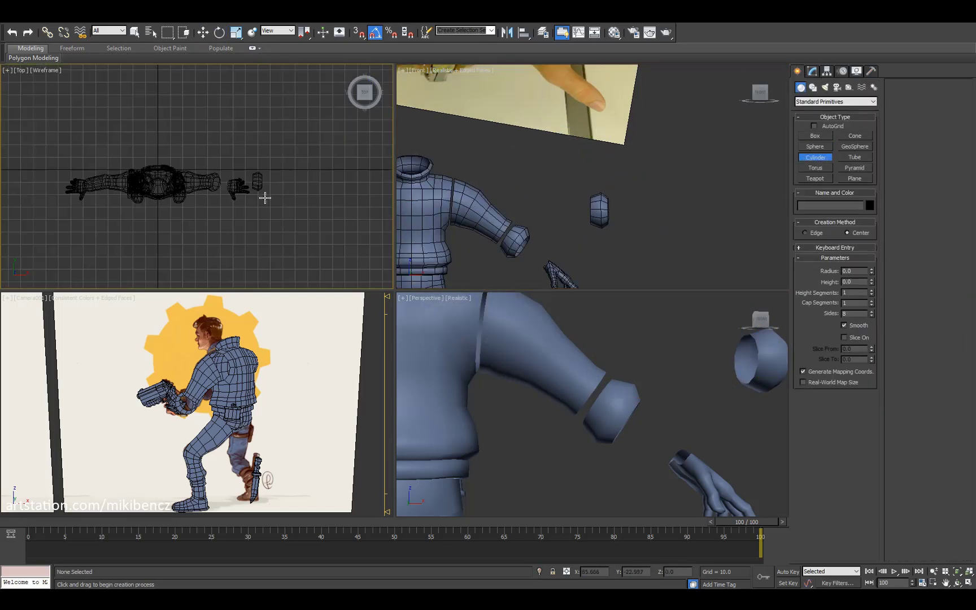
Step: Create an eight-sided cylinder, radius 5.3 and height 3.567, against the cuff copy and fit a duplicate onto the arm's cuff
{"action": "scroll", "coordinate": [259, 155], "scroll_direction": "up", "scroll_amount": 5}
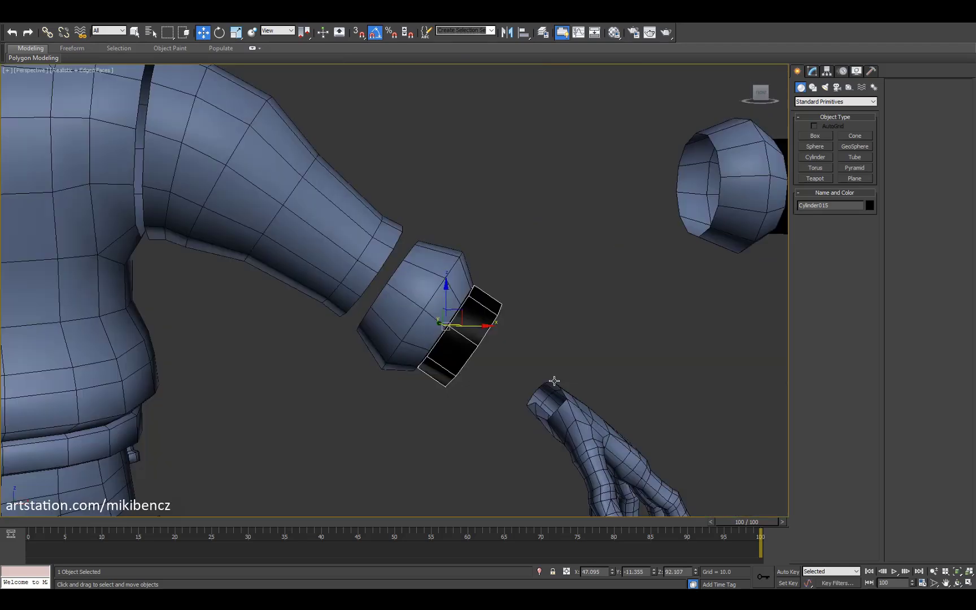
{"action": "middle_click_drag", "start_coordinate": [554, 381], "coordinate": [478, 330], "text": "alt"}
{"action": "scroll", "coordinate": [480, 307], "scroll_direction": "down", "scroll_amount": 5}
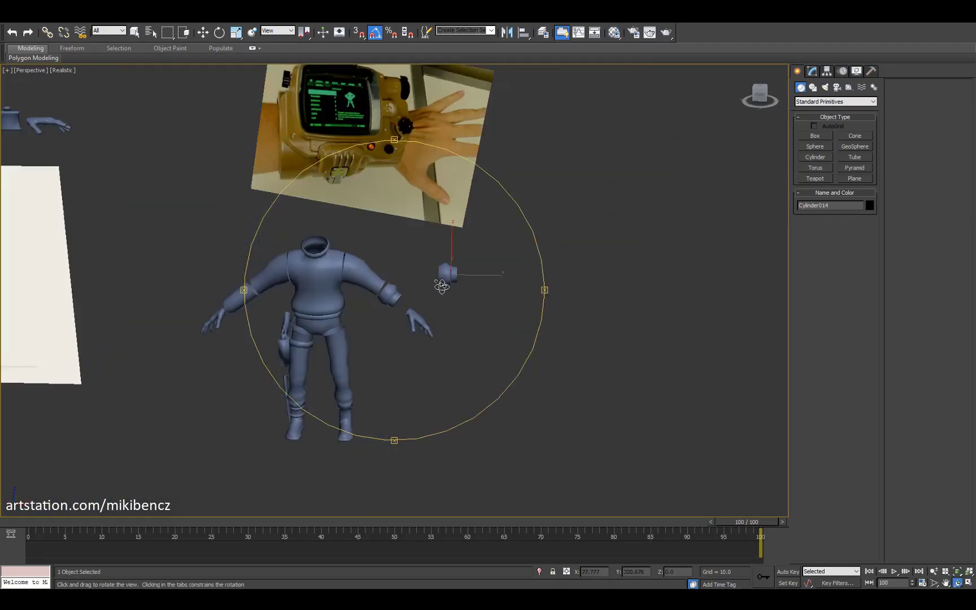
Step: Place the reference plane above the cuff copy with the six-view Molten Clouds image, and add a shaded rectangular plane beside the cylinder
{"action": "left_click_drag", "start_coordinate": [442, 286], "coordinate": [452, 276]}
{"action": "scroll", "coordinate": [452, 276], "scroll_direction": "up", "scroll_amount": 3}
{"action": "key", "text": "w"}
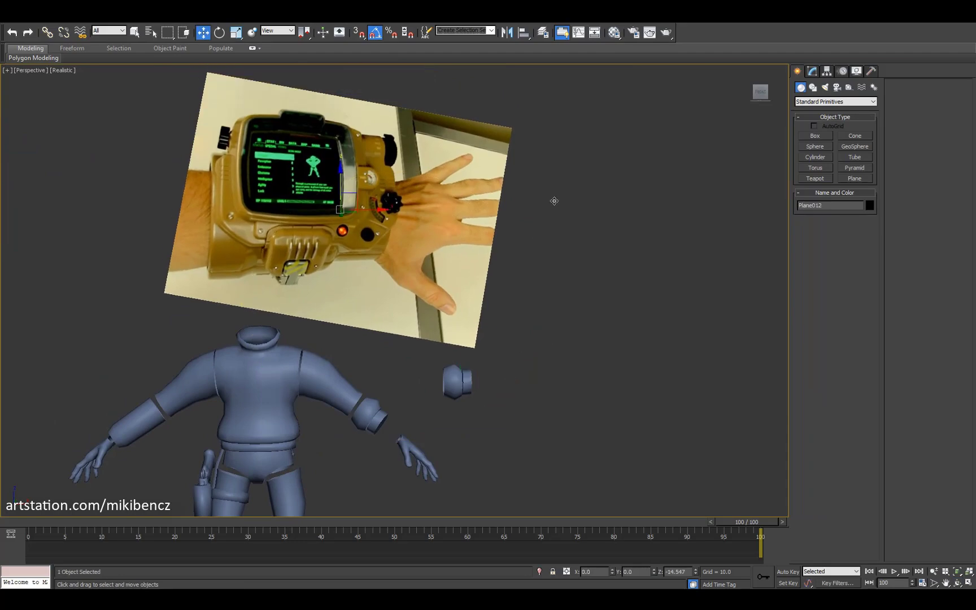
{"action": "scroll", "coordinate": [451, 339], "scroll_direction": "up", "scroll_amount": 2}
{"action": "left_click_drag", "start_coordinate": [492, 413], "coordinate": [418, 375]}
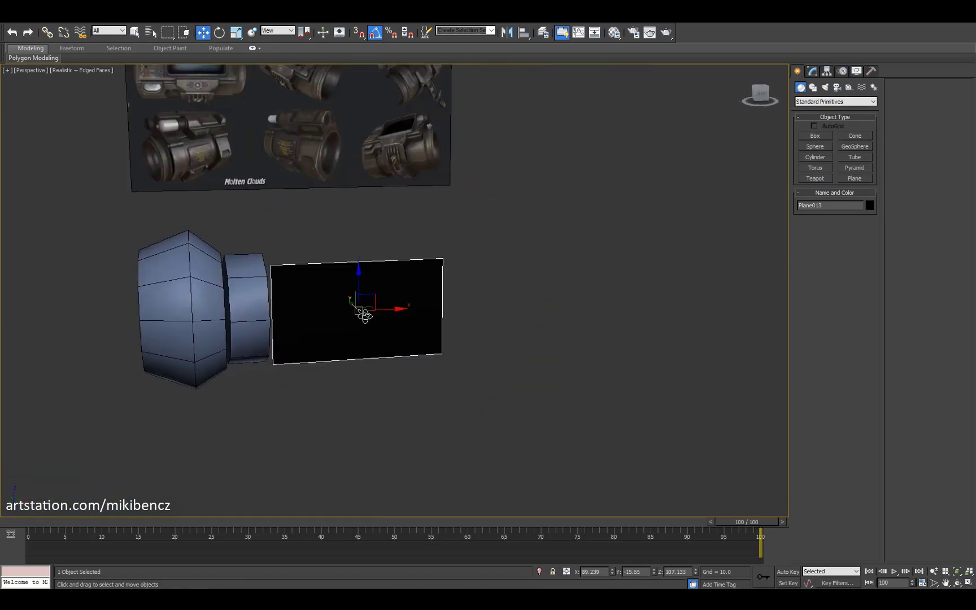
{"action": "key", "text": "m"}
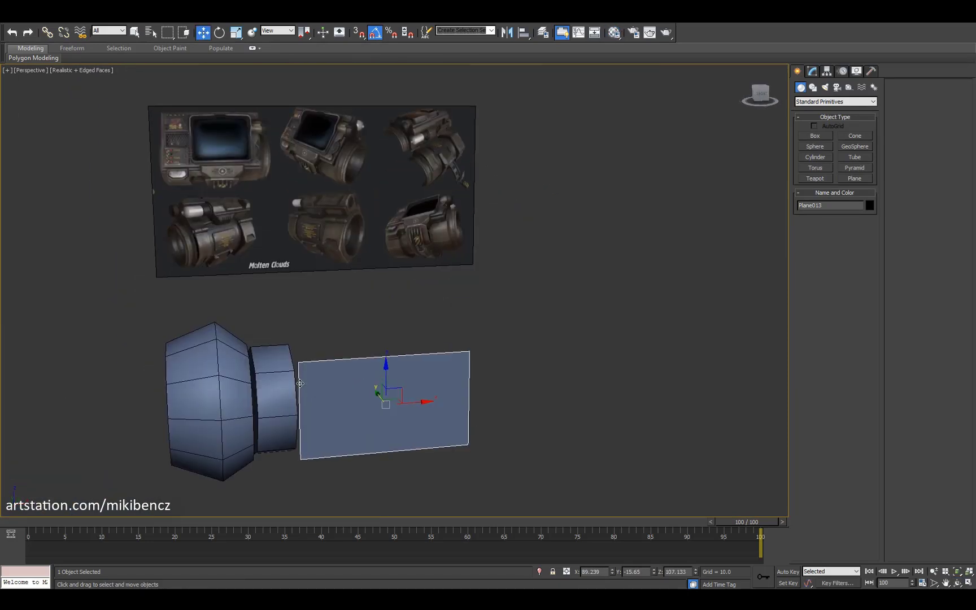
Step: Change the camera viewport to a Front view in Consistent Colors, framed on the six-view reference sheet
{"action": "key", "text": "alt+w"}
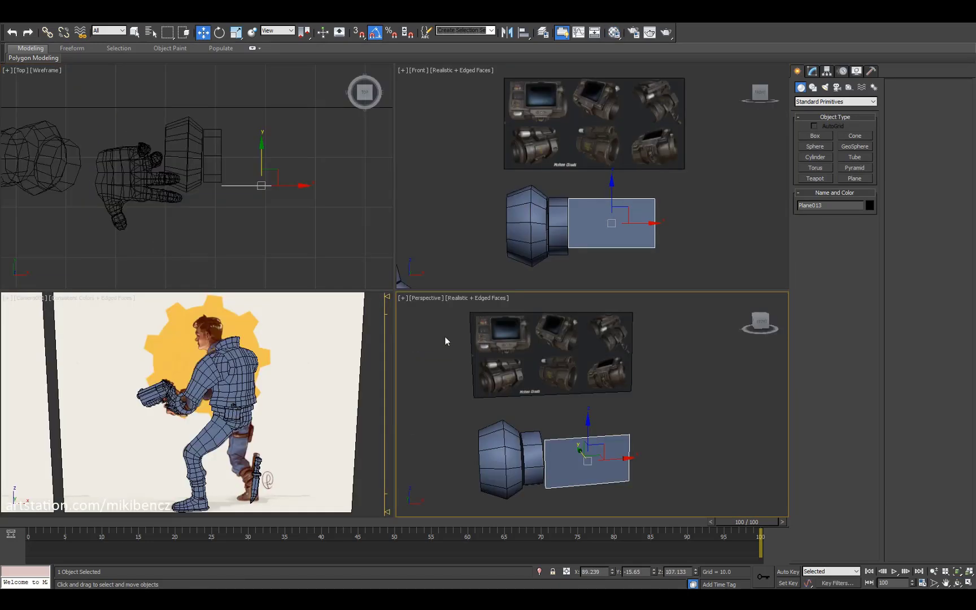
{"action": "left_click", "coordinate": [252, 230]}
{"action": "left_click", "coordinate": [316, 263]}
{"action": "left_click", "coordinate": [26, 297]}
{"action": "left_click", "coordinate": [63, 368]}
{"action": "key", "text": "alt+w"}
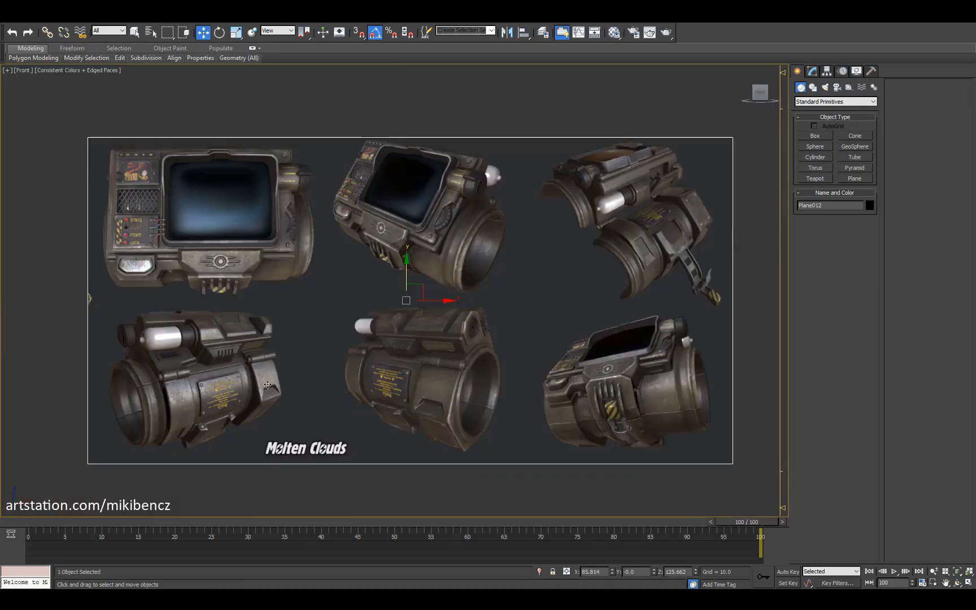
{"action": "key", "text": "alt+w"}
{"action": "scroll", "coordinate": [559, 459], "scroll_direction": "down", "scroll_amount": 4}
Step: Try to extend the eight-sided cylinder in Edit Poly into a forearm tube with a flared end ring beneath the attached rectangular plane
{"action": "left_click", "coordinate": [611, 356]}
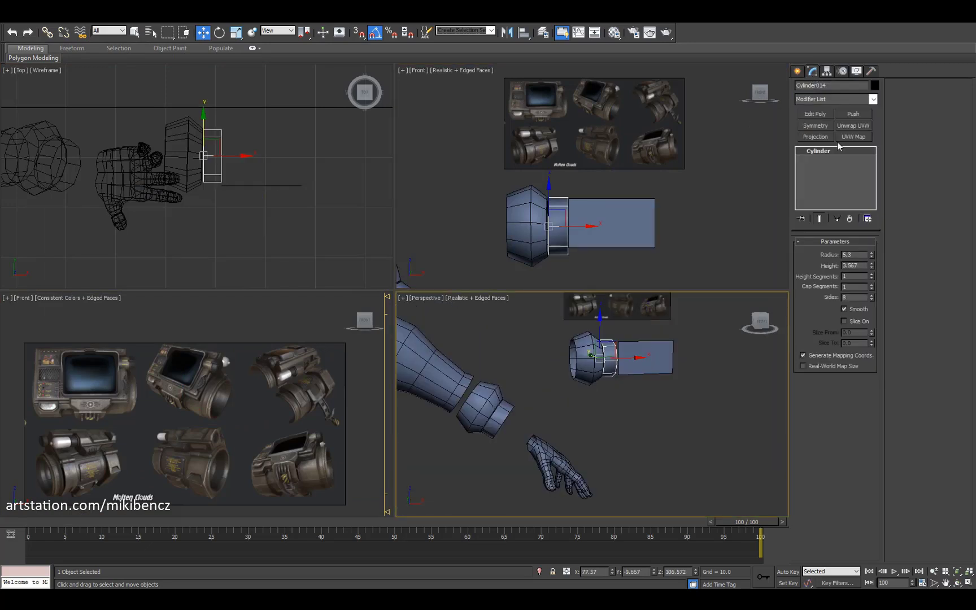
{"action": "scroll", "coordinate": [630, 243], "scroll_direction": "up", "scroll_amount": 3}
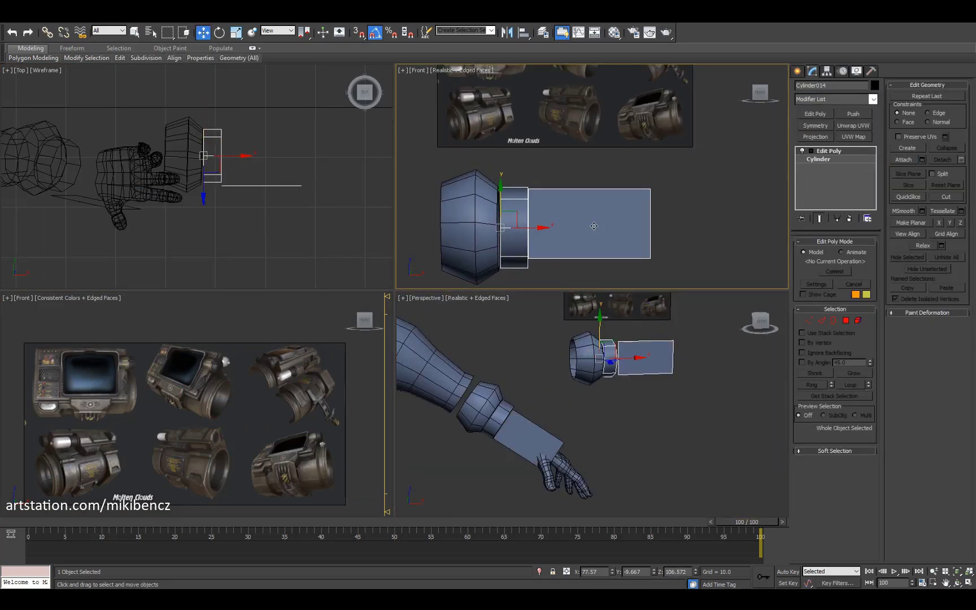
{"action": "key", "text": "4"}
{"action": "scroll", "coordinate": [587, 389], "scroll_direction": "up", "scroll_amount": 3}
{"action": "middle_click_drag", "start_coordinate": [588, 389], "coordinate": [582, 417], "text": "alt"}
{"action": "key", "text": "4"}
{"action": "left_click_drag", "start_coordinate": [564, 227], "coordinate": [566, 228]}
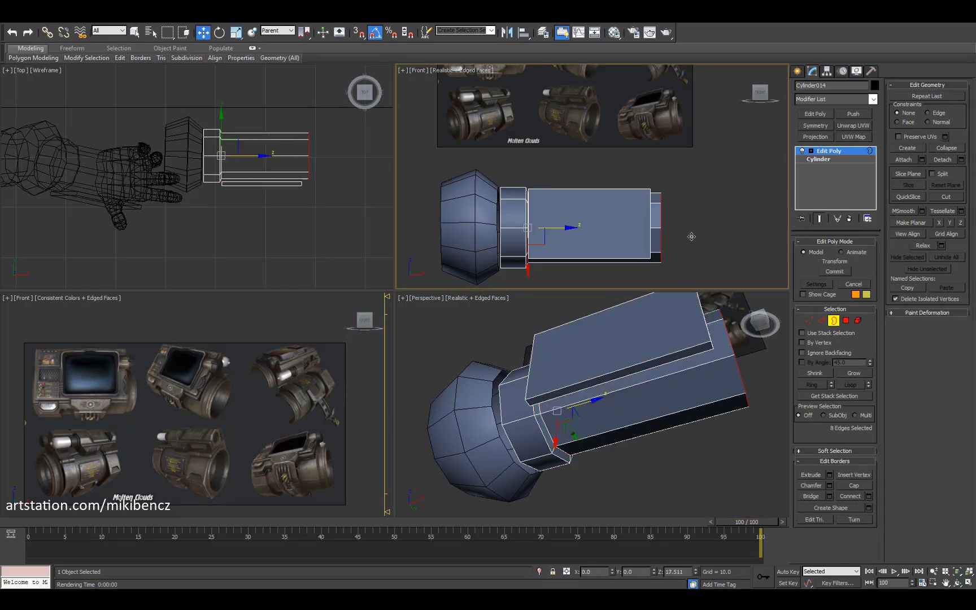
{"action": "left_click", "coordinate": [652, 231]}
{"action": "middle_click_drag", "start_coordinate": [650, 395], "coordinate": [620, 418], "text": "alt"}
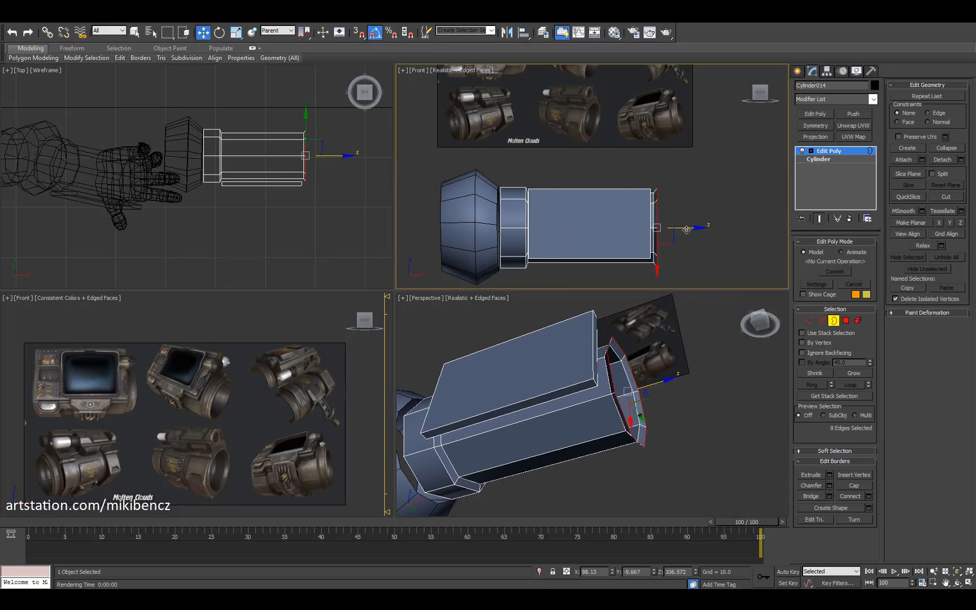
{"action": "middle_click_drag", "start_coordinate": [672, 381], "coordinate": [596, 397], "text": "alt"}
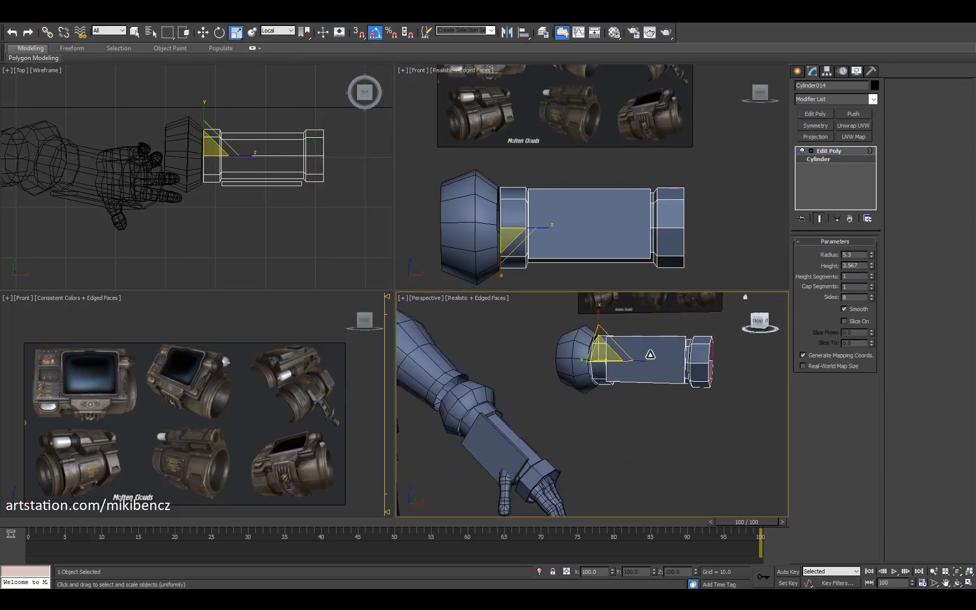
Step: Delete the Edit Poly modifier from the cylinder and set its sides to 12
{"action": "right_click", "coordinate": [828, 151]}
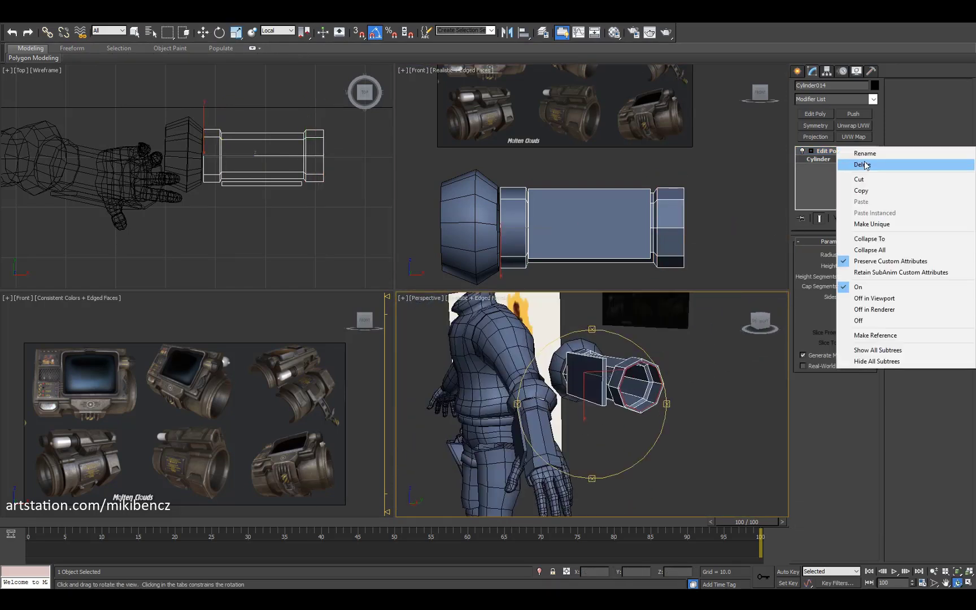
{"action": "left_click", "coordinate": [813, 164]}
{"action": "left_click_drag", "start_coordinate": [871, 296], "coordinate": [871, 289]}
{"action": "middle_click_drag", "start_coordinate": [644, 384], "coordinate": [650, 390], "text": "alt"}
{"action": "key", "text": "w"}
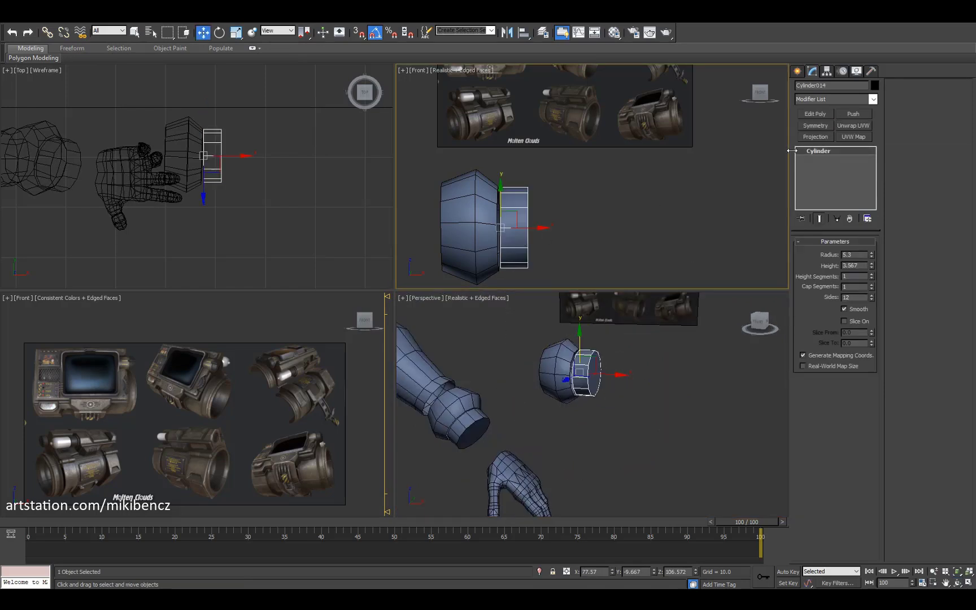
Step: Extrude the 12-sided cylinder's open border in Edit Poly into a narrower forearm tube with a wider ring at the wrist end
{"action": "left_click", "coordinate": [815, 114]}
{"action": "key", "text": "3"}
{"action": "left_click", "coordinate": [527, 220]}
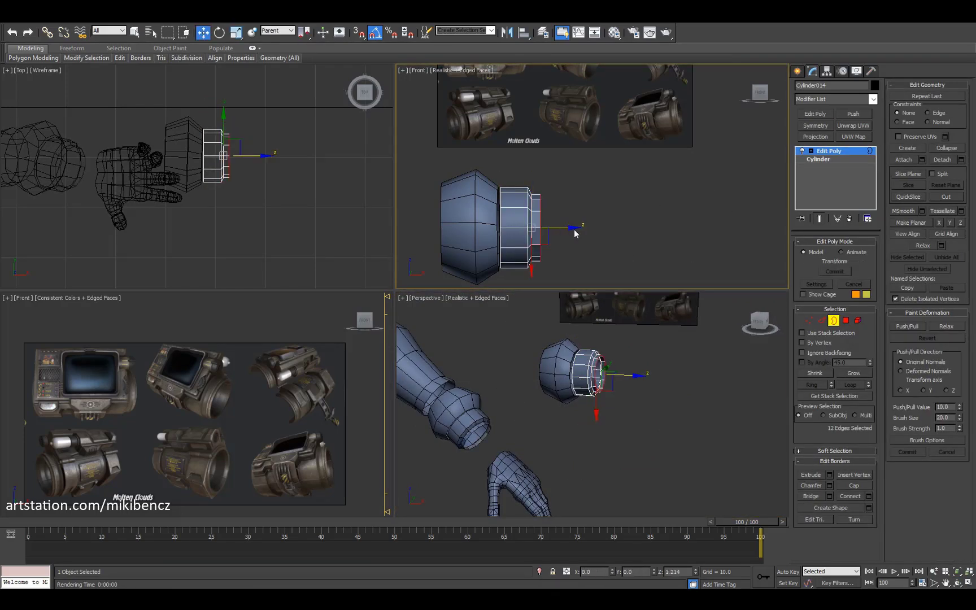
{"action": "left_click_drag", "start_coordinate": [630, 241], "coordinate": [642, 243]}
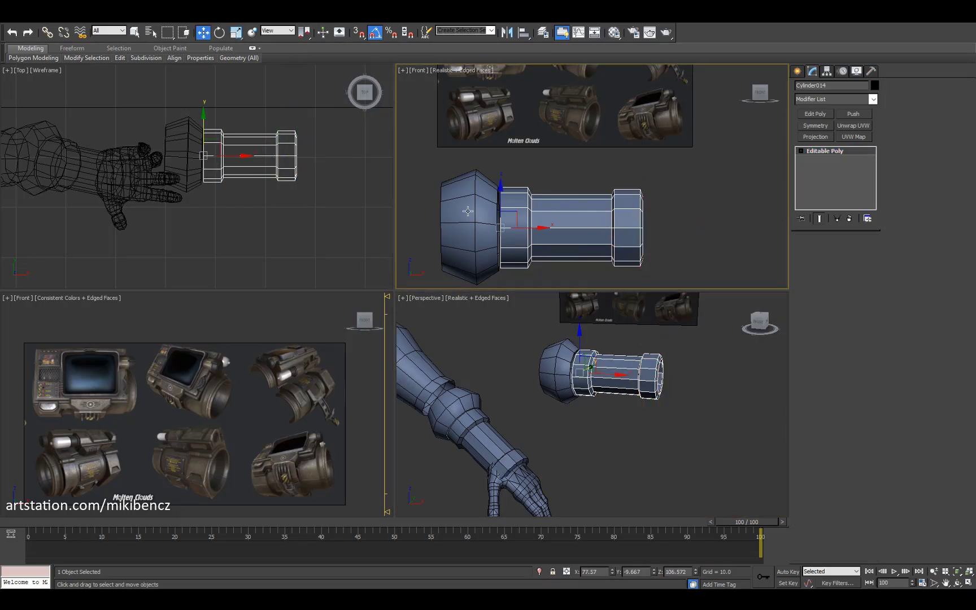
Step: Attach the forearm tube to the cuff copy and shift the cuff's widest edge loop toward the elbow end
{"action": "scroll", "coordinate": [643, 191], "scroll_direction": "down", "scroll_amount": 3}
{"action": "left_click", "coordinate": [522, 204]}
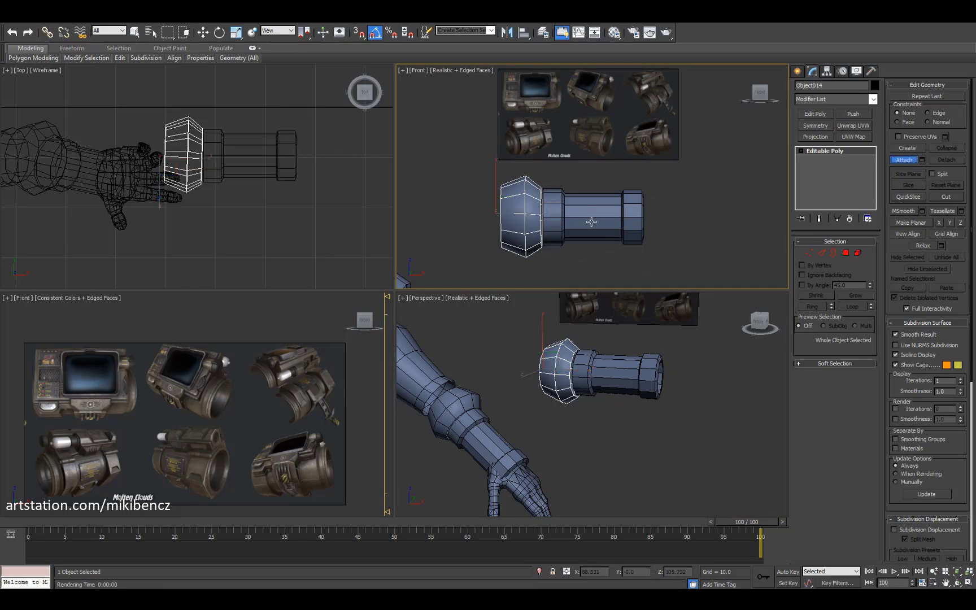
{"action": "key", "text": "1"}
{"action": "key", "text": "w"}
{"action": "left_click", "coordinate": [520, 173]}
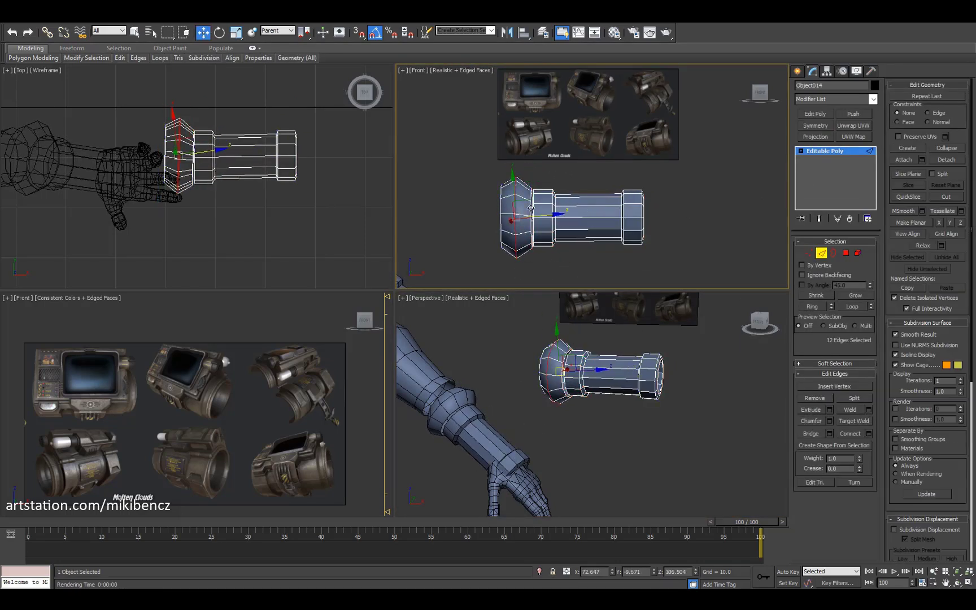
Step: Shorten the forearm tube by moving the wrist-end ring's vertices toward the cuff
{"action": "middle_click_drag", "start_coordinate": [542, 427], "coordinate": [560, 420], "text": "alt"}
{"action": "scroll", "coordinate": [563, 419], "scroll_direction": "down", "scroll_amount": 4}
{"action": "left_click_drag", "start_coordinate": [675, 262], "coordinate": [611, 181]}
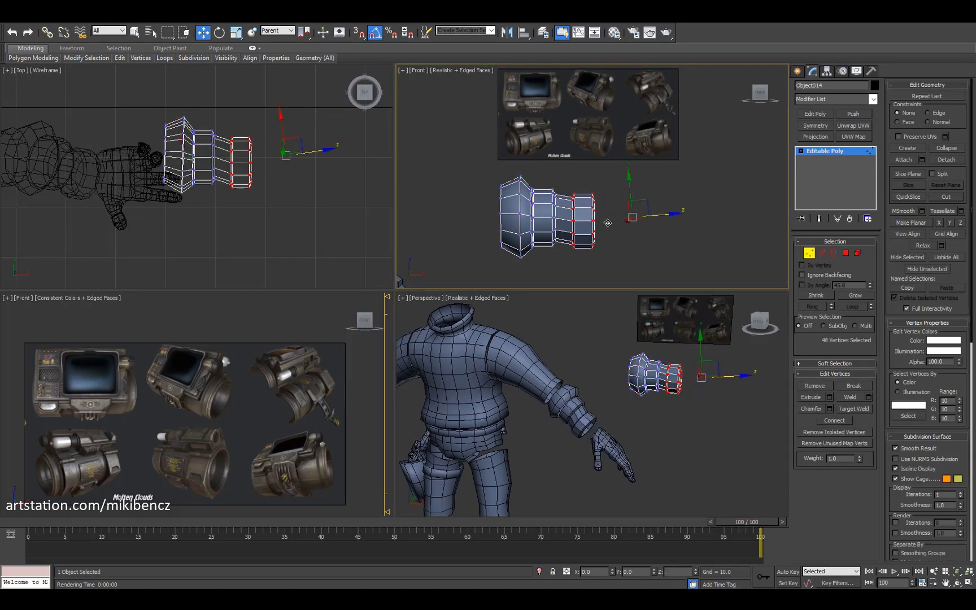
{"action": "left_click_drag", "start_coordinate": [575, 218], "coordinate": [565, 219]}
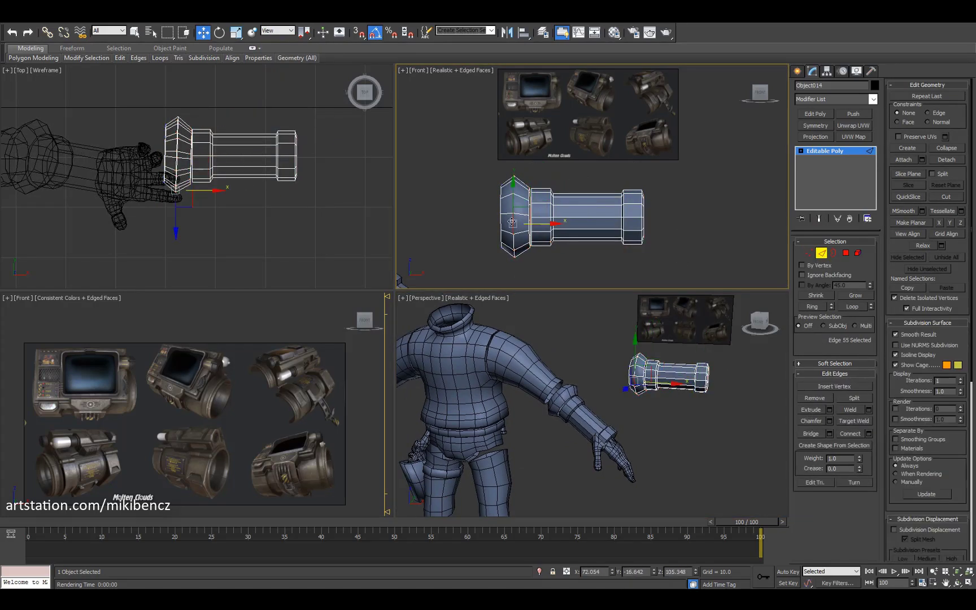
{"action": "left_click_drag", "start_coordinate": [597, 171], "coordinate": [647, 247]}
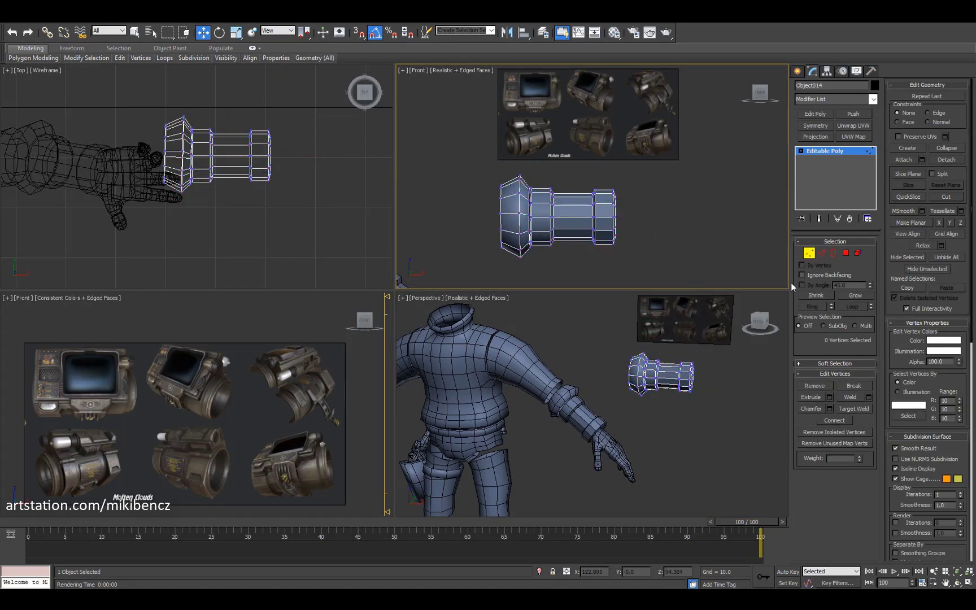
{"action": "left_click", "coordinate": [768, 265]}
Step: Draw a rectangular plane over the front of the forearm tube, attach it and extrude its border back into an open box
{"action": "scroll", "coordinate": [557, 208], "scroll_direction": "up", "scroll_amount": 2}
{"action": "left_click", "coordinate": [797, 71]}
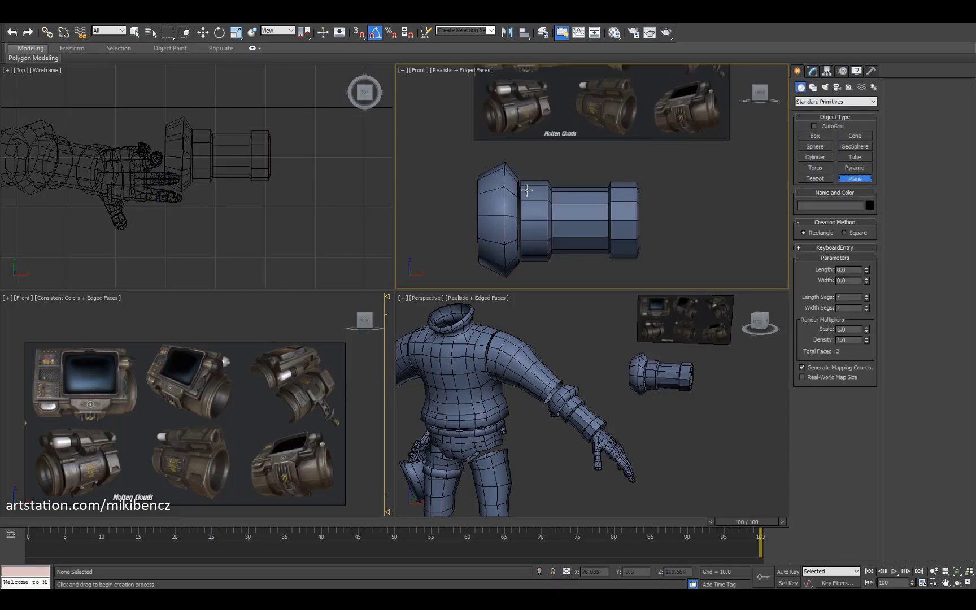
{"action": "scroll", "coordinate": [526, 190], "scroll_direction": "down", "scroll_amount": 3}
{"action": "key", "text": "alt+w"}
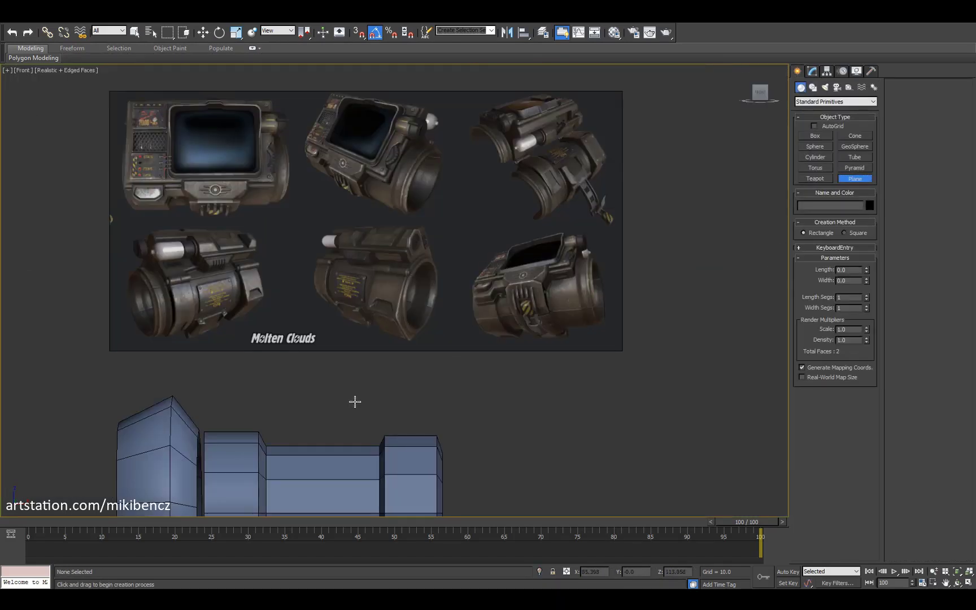
{"action": "middle_click_drag", "start_coordinate": [355, 401], "coordinate": [270, 393]}
{"action": "middle_click_drag", "start_coordinate": [272, 390], "coordinate": [264, 370]}
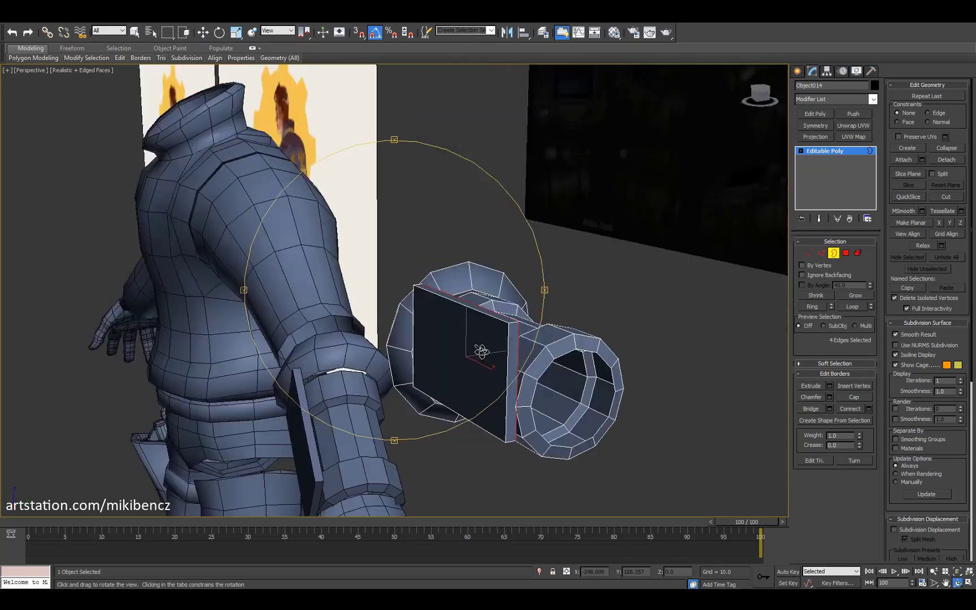
{"action": "left_click_drag", "start_coordinate": [481, 351], "coordinate": [448, 332]}
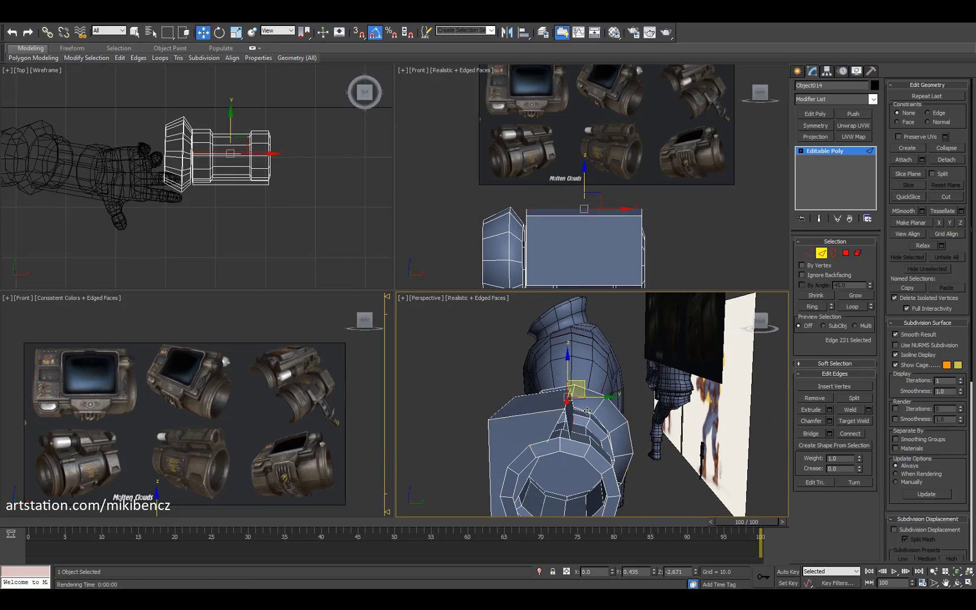
Step: Split the box across its length with two connecting edge loops and remove the middle section of its lower lip
{"action": "mouse_move", "coordinate": [588, 410]}
{"action": "middle_mouse_down", "text": "alt"}
{"action": "mouse_move", "coordinate": [580, 433]}
{"action": "mouse_move", "coordinate": [577, 421]}
{"action": "middle_mouse_up", "text": "alt"}
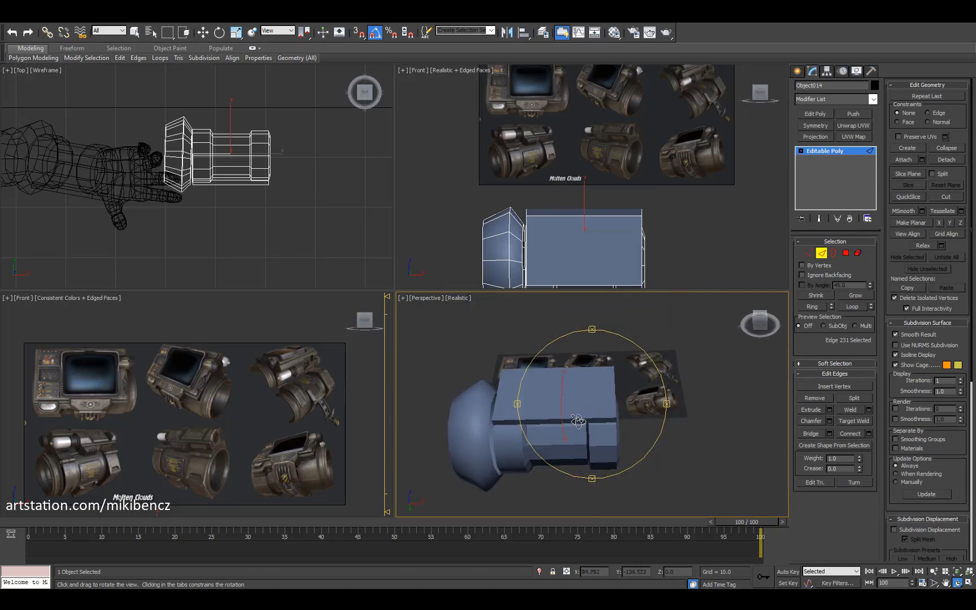
{"action": "left_click_drag", "start_coordinate": [600, 446], "coordinate": [600, 452]}
{"action": "middle_click_drag", "start_coordinate": [619, 266], "coordinate": [620, 210]}
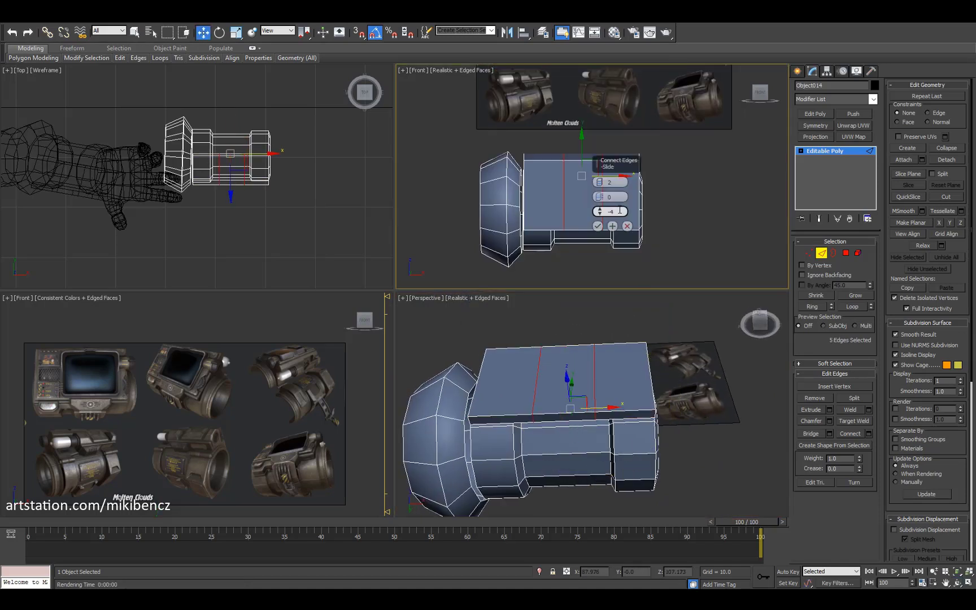
{"action": "key", "text": "2"}
{"action": "scroll", "coordinate": [569, 418], "scroll_direction": "up", "scroll_amount": 2}
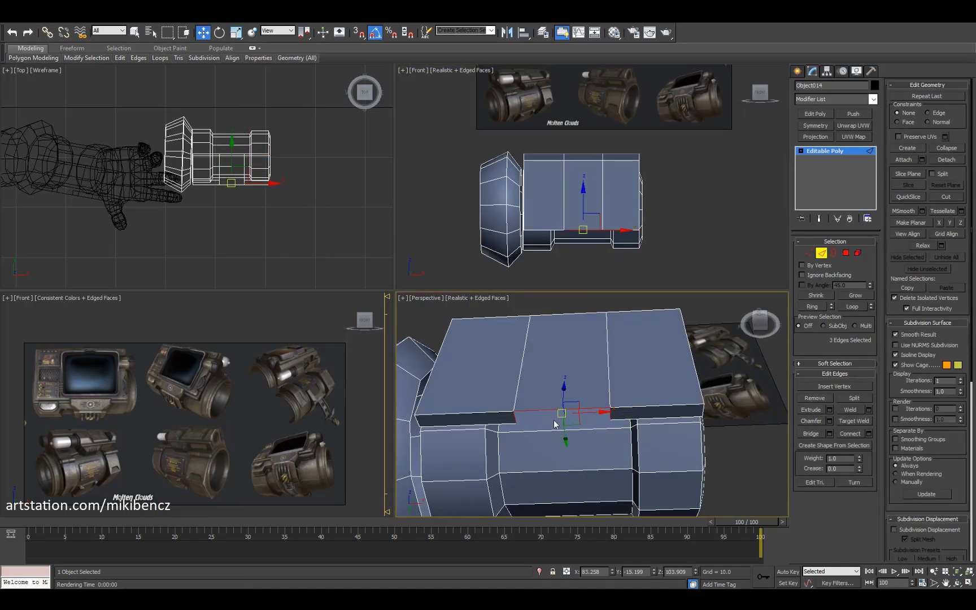
Step: Extrude the edges of the gap in the box's lower lip down along the tube and narrow them into a tapered tab
{"action": "middle_click_drag", "start_coordinate": [555, 424], "coordinate": [506, 446], "text": "alt"}
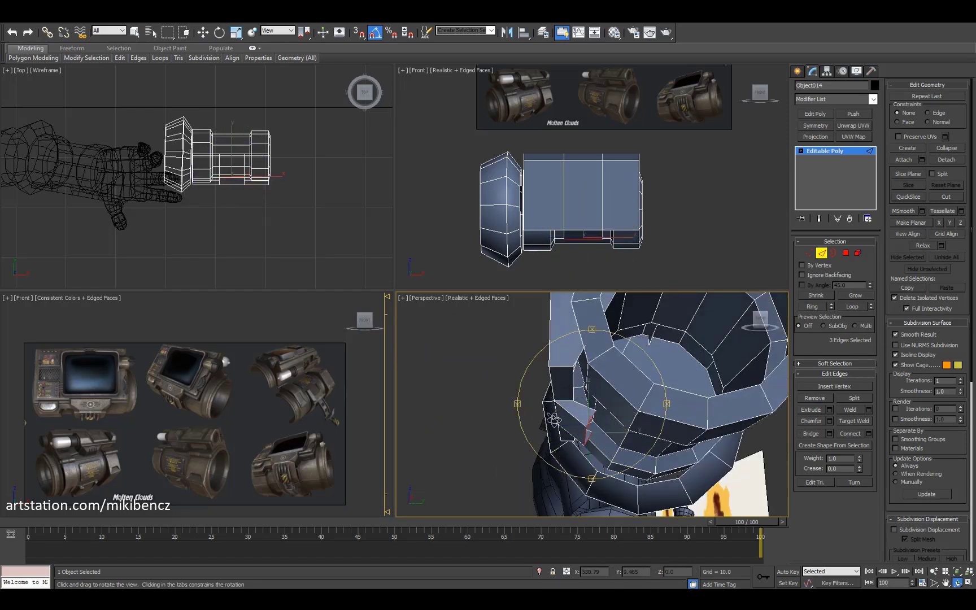
{"action": "middle_click_drag", "start_coordinate": [553, 419], "coordinate": [530, 429], "text": "alt"}
{"action": "key", "text": "e"}
{"action": "middle_click", "coordinate": [337, 432]}
{"action": "key", "text": "r"}
{"action": "middle_click_drag", "start_coordinate": [621, 396], "coordinate": [559, 435], "text": "alt"}
{"action": "key", "text": "alt+w"}
{"action": "middle_click_drag", "start_coordinate": [395, 334], "coordinate": [625, 427], "text": "alt"}
{"action": "key", "text": "4"}
{"action": "key", "text": "w"}
{"action": "left_click", "coordinate": [399, 221], "text": "ctrl"}
{"action": "key", "text": "2"}
{"action": "key", "text": "alt+w"}
{"action": "key", "text": "alt+w"}
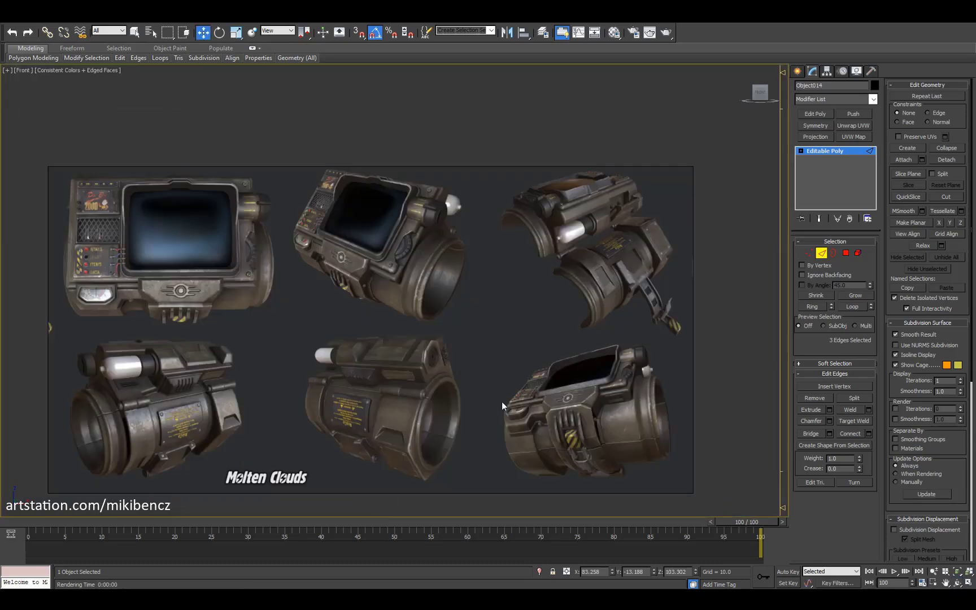
{"action": "key", "text": "alt+w"}
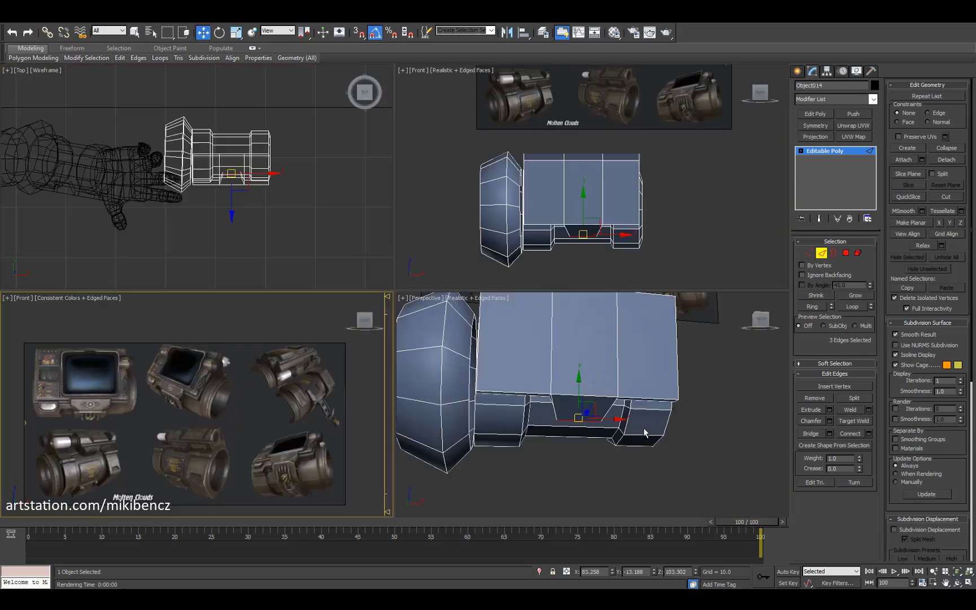
Step: Extend the tapered tab's lower edge around the underside of the tube as a narrow rectangular section, then deselect the model
{"action": "key", "text": "alt+w"}
{"action": "middle_click_drag", "start_coordinate": [608, 402], "coordinate": [335, 320], "text": "alt"}
{"action": "scroll", "coordinate": [329, 322], "scroll_direction": "up", "scroll_amount": 3}
{"action": "middle_click_drag", "start_coordinate": [438, 319], "coordinate": [444, 355], "text": "alt"}
{"action": "scroll", "coordinate": [418, 337], "scroll_direction": "down", "scroll_amount": 5}
{"action": "right_click", "coordinate": [472, 374]}
{"action": "left_click", "coordinate": [472, 373]}
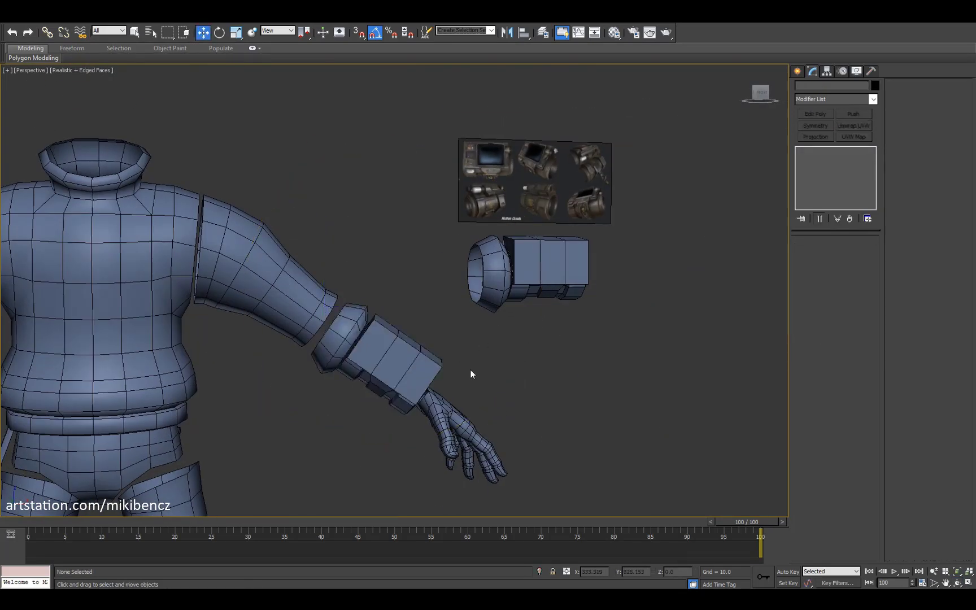
Step: Try to start the screen by cloning the box's middle front face and scaling the copy into a wide rectangular panel
{"action": "key", "text": "z"}
{"action": "middle_click_drag", "start_coordinate": [432, 312], "coordinate": [444, 360], "text": "alt"}
{"action": "key", "text": "F4"}
{"action": "key", "text": "4"}
{"action": "key", "text": "w"}
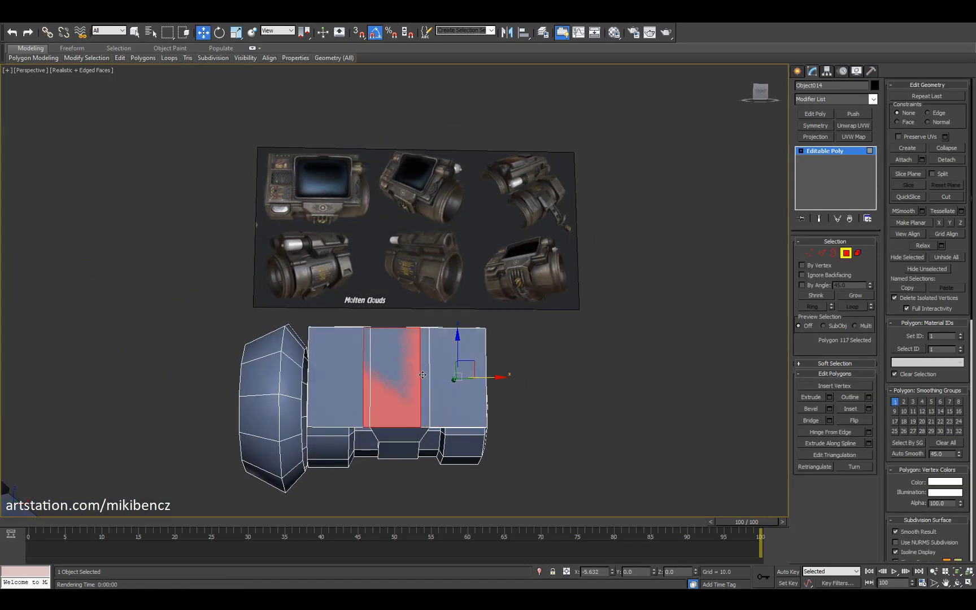
{"action": "mouse_move", "coordinate": [423, 374]}
{"action": "left_mouse_down", "text": "shift"}
{"action": "mouse_move", "coordinate": [389, 421]}
{"action": "mouse_move", "coordinate": [384, 406]}
{"action": "left_mouse_up", "text": "shift"}
{"action": "left_click", "coordinate": [520, 310]}
{"action": "key", "text": "r"}
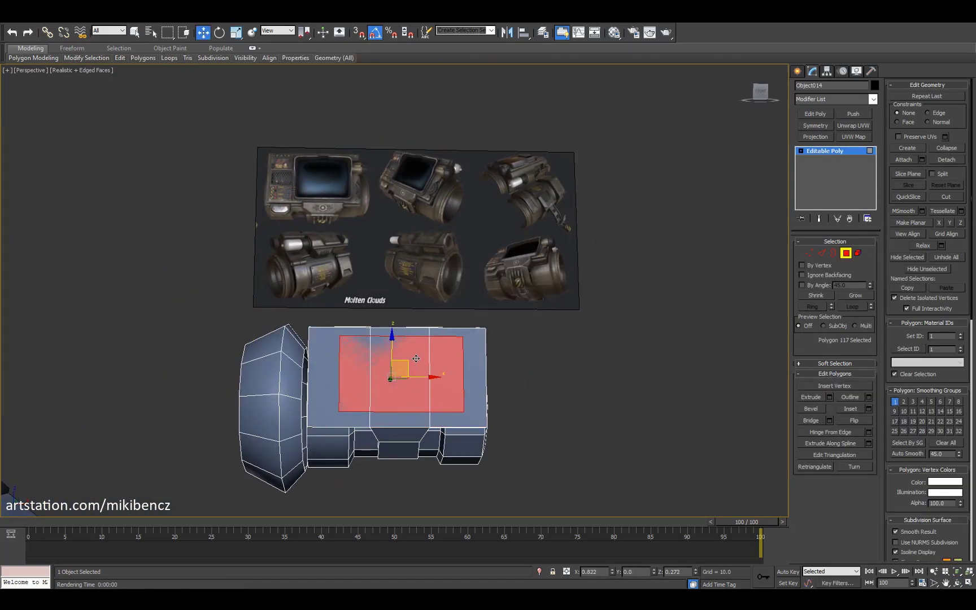
{"action": "left_click", "coordinate": [400, 325]}
Step: Try to turn the cloned screen panel into a separate block and position it on the box front
{"action": "mouse_move", "coordinate": [399, 326]}
{"action": "middle_mouse_down", "text": "alt"}
{"action": "mouse_move", "coordinate": [390, 339]}
{"action": "mouse_move", "coordinate": [342, 340]}
{"action": "mouse_move", "coordinate": [414, 330]}
{"action": "middle_mouse_up", "text": "alt"}
{"action": "key", "text": "5"}
{"action": "scroll", "coordinate": [392, 283], "scroll_direction": "down", "scroll_amount": 2}
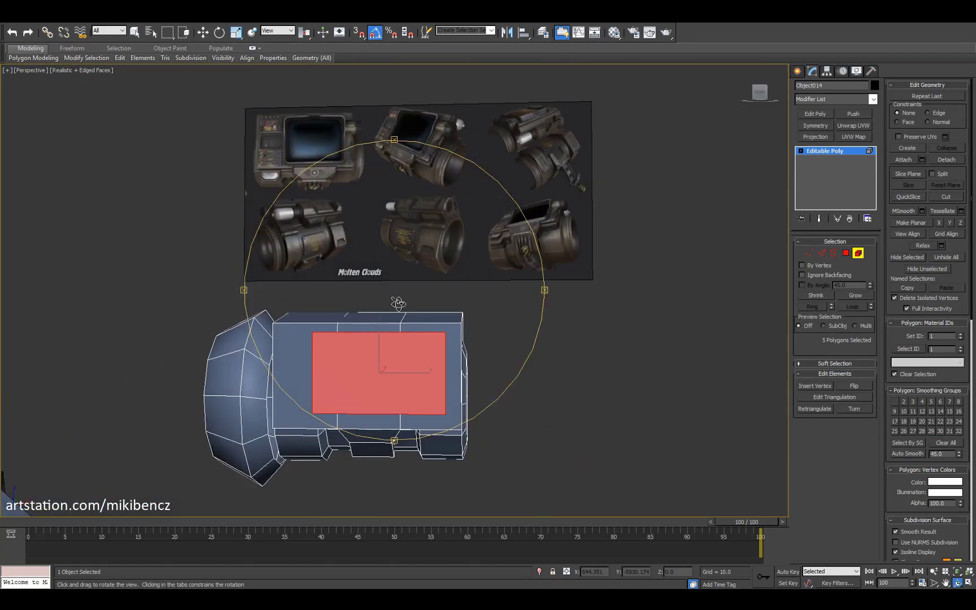
{"action": "middle_click_drag", "start_coordinate": [392, 282], "coordinate": [405, 345], "text": "alt"}
{"action": "key", "text": "w"}
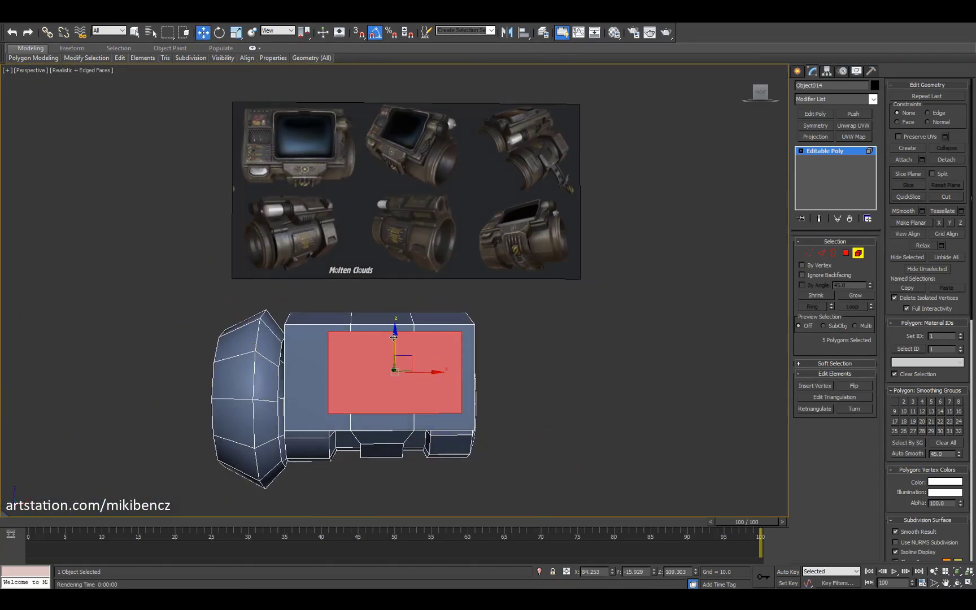
Step: Inset the box's front faces and delete the inner ones to leave a rectangular screen opening
{"action": "scroll", "coordinate": [355, 378], "scroll_direction": "up", "scroll_amount": 3}
{"action": "scroll", "coordinate": [355, 378], "scroll_direction": "down", "scroll_amount": 3}
{"action": "middle_click_drag", "start_coordinate": [548, 391], "coordinate": [423, 373], "text": "alt"}
{"action": "key", "text": "w"}
{"action": "left_click", "coordinate": [424, 393]}
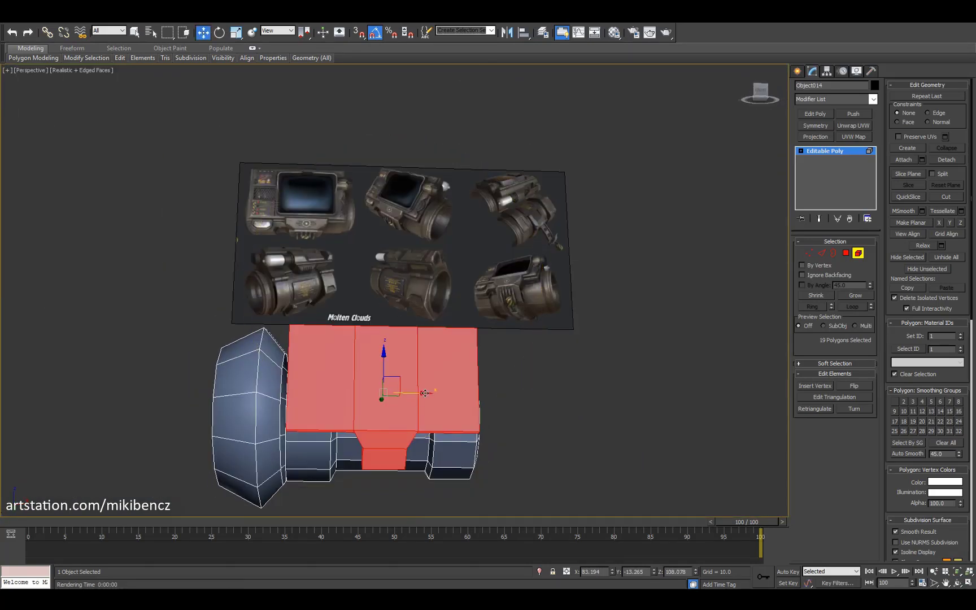
{"action": "key", "text": "Delete"}
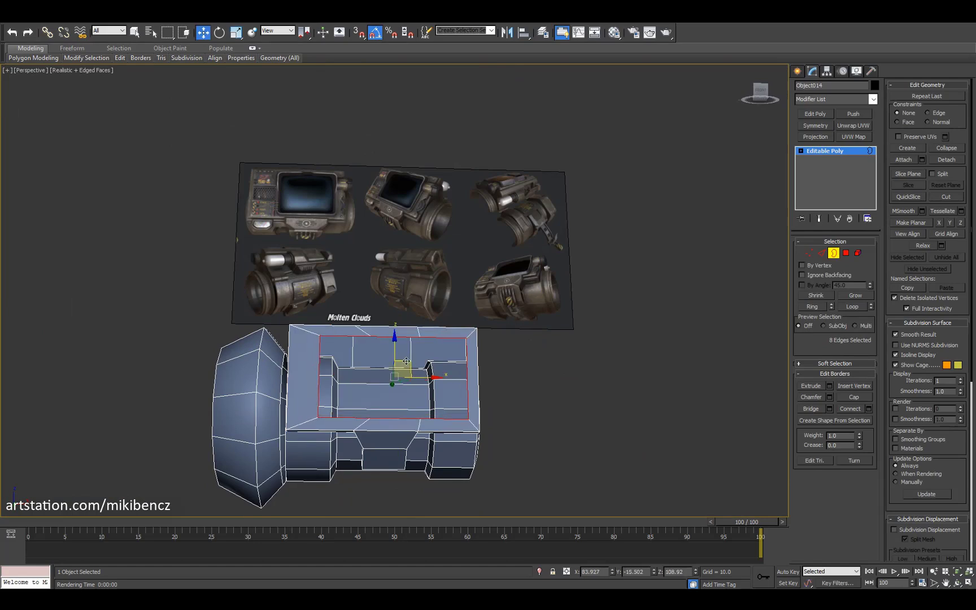
Step: Extrude the screen opening's border inward in stepped bevels and collapse the innermost edges into a central vertex
{"action": "middle_click_drag", "start_coordinate": [423, 359], "coordinate": [373, 367], "text": "alt"}
{"action": "scroll", "coordinate": [405, 377], "scroll_direction": "up", "scroll_amount": 3}
{"action": "key", "text": "w"}
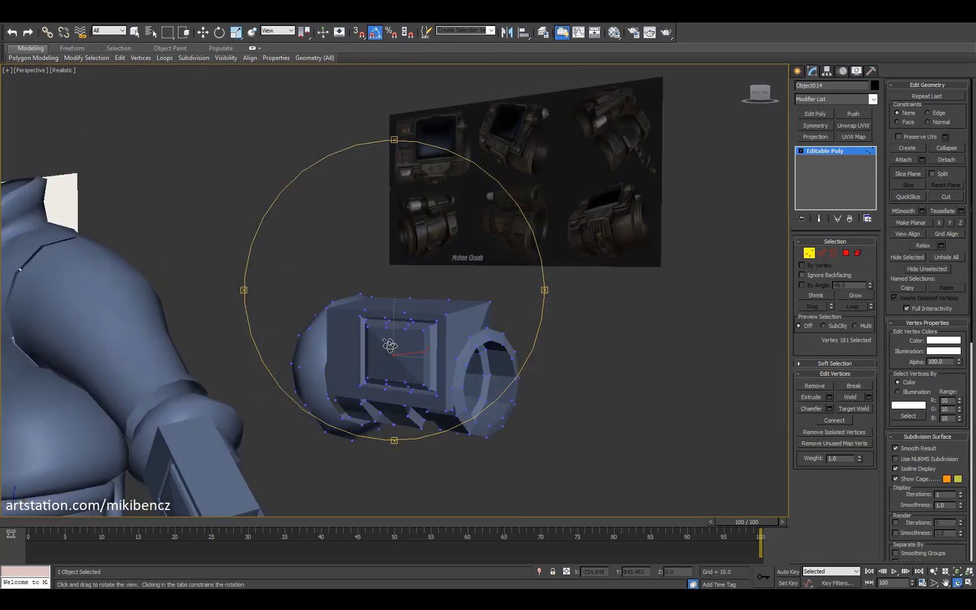
{"action": "key", "text": "w"}
{"action": "key", "text": "alt+w"}
{"action": "key", "text": "alt+w"}
{"action": "key", "text": "p"}
Step: Delete the box's front faces surrounding the recessed screen
{"action": "middle_click_drag", "start_coordinate": [239, 265], "coordinate": [429, 396], "text": "alt"}
{"action": "key", "text": "4"}
{"action": "key", "text": "w"}
{"action": "left_click", "coordinate": [474, 457]}
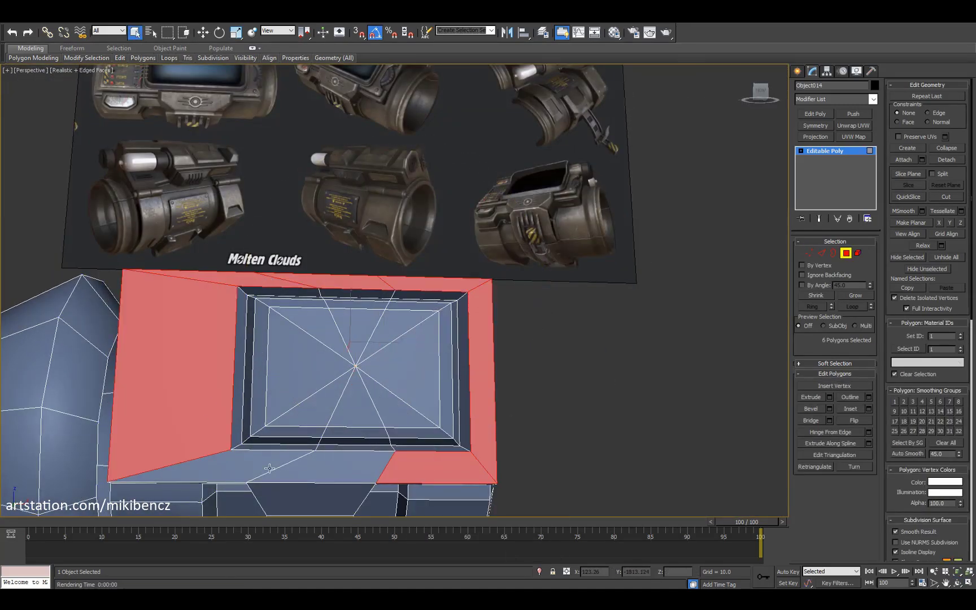
Step: Extrude the screen's outer border into a separate rectangular frame standing out from the open box
{"action": "key", "text": "3"}
{"action": "middle_click_drag", "start_coordinate": [269, 468], "coordinate": [388, 317], "text": "alt"}
{"action": "key", "text": "w"}
{"action": "key", "text": "s"}
{"action": "key", "text": "s"}
{"action": "key", "text": "2"}
{"action": "key", "text": "F4"}
{"action": "key", "text": "F4"}
{"action": "key", "text": "F4"}
{"action": "key", "text": "f"}
{"action": "key", "text": "p"}
{"action": "middle_click_drag", "start_coordinate": [552, 363], "coordinate": [395, 315], "text": "alt"}
Step: Try to adjust the three edges along the top of the screen frame
{"action": "left_click", "coordinate": [307, 311]}
{"action": "double_click", "coordinate": [306, 311]}
{"action": "key", "text": "ctrl+r"}
{"action": "left_click_drag", "start_coordinate": [394, 315], "coordinate": [365, 328]}
{"action": "key", "text": "F4"}
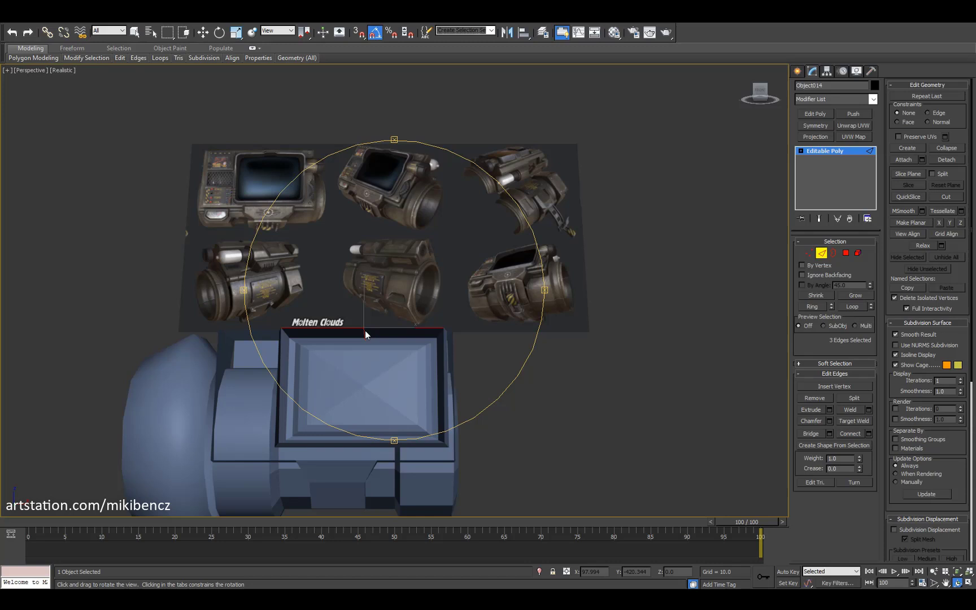
{"action": "left_click_drag", "start_coordinate": [366, 334], "coordinate": [537, 251]}
{"action": "key", "text": "alt+w"}
{"action": "key", "text": "alt+w"}
{"action": "key", "text": "F4"}
{"action": "key", "text": "ctrl+z"}
{"action": "key", "text": "ctrl+z"}
Step: Adjust the dividing vertices and edges along the top of the screen frame against the box's front edge
{"action": "key", "text": "w"}
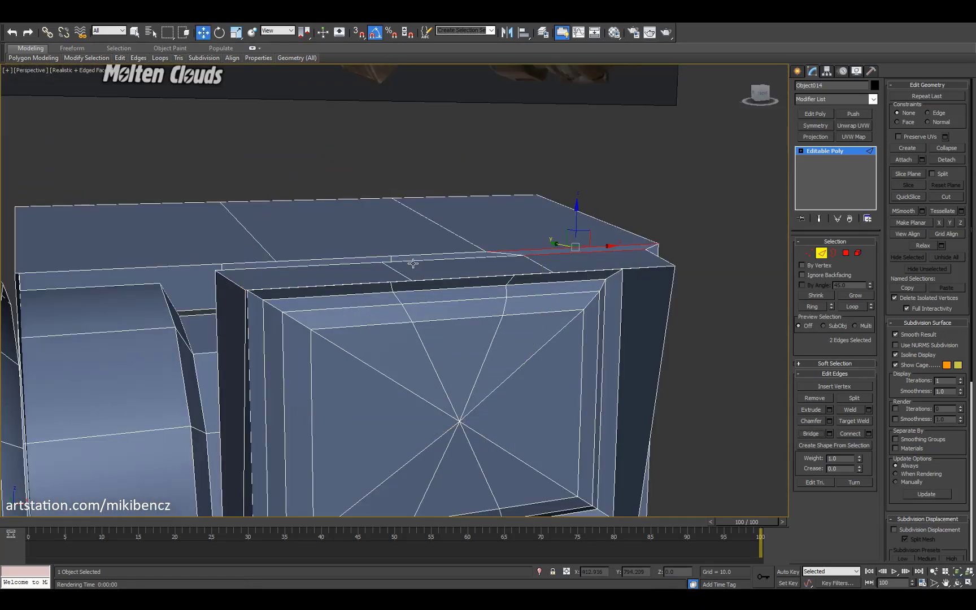
{"action": "key", "text": "ctrl+r"}
{"action": "left_click_drag", "start_coordinate": [413, 263], "coordinate": [453, 325]}
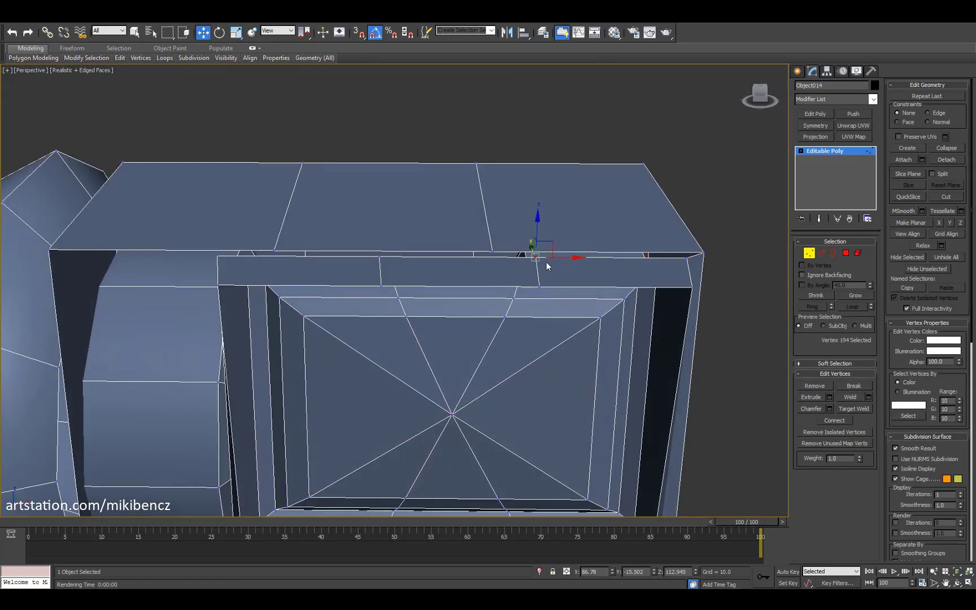
{"action": "key", "text": "F4"}
{"action": "key", "text": "ctrl+r"}
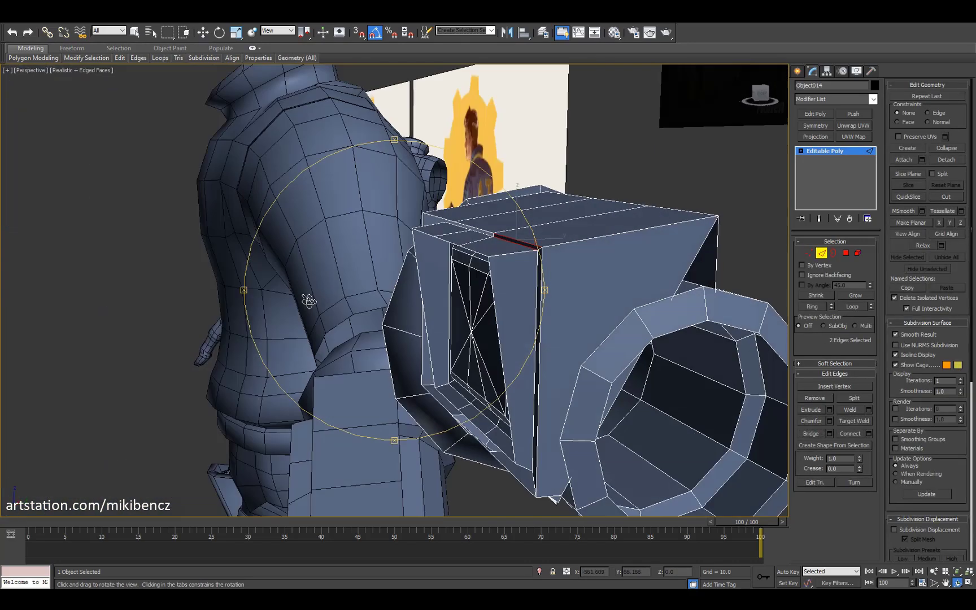
{"action": "left_click_drag", "start_coordinate": [395, 282], "coordinate": [429, 294]}
{"action": "scroll", "coordinate": [466, 332], "scroll_direction": "down", "scroll_amount": 5}
{"action": "key", "text": "F4"}
{"action": "scroll", "coordinate": [444, 339], "scroll_direction": "up", "scroll_amount": 10}
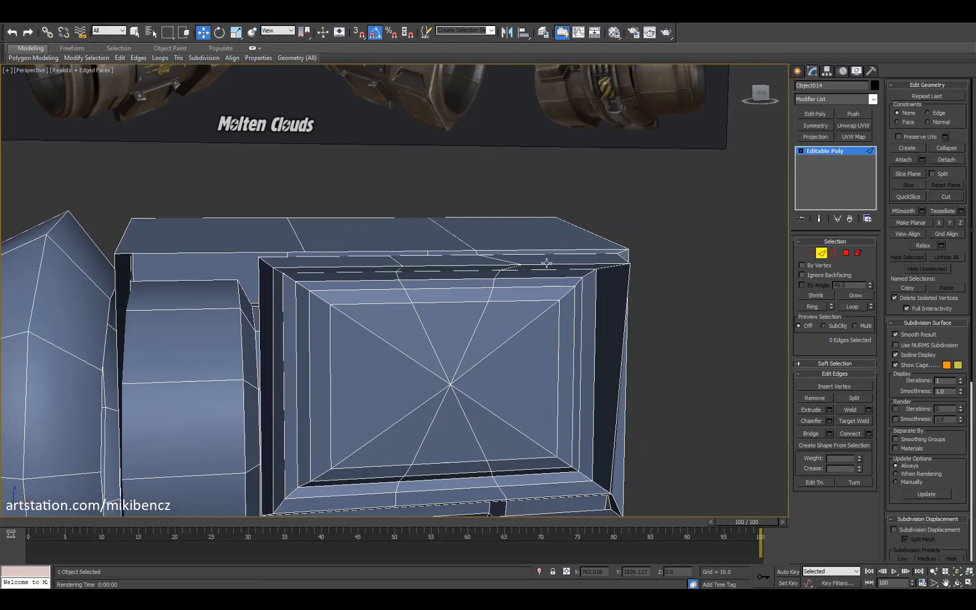
Step: Extrude the screen frame's front edge loop forward and scale it to form a raised rim
{"action": "double_click", "coordinate": [547, 263]}
{"action": "key", "text": "ctrl+r"}
{"action": "left_click_drag", "start_coordinate": [546, 264], "coordinate": [492, 308]}
{"action": "key", "text": "alt+w"}
{"action": "left_click", "coordinate": [208, 204]}
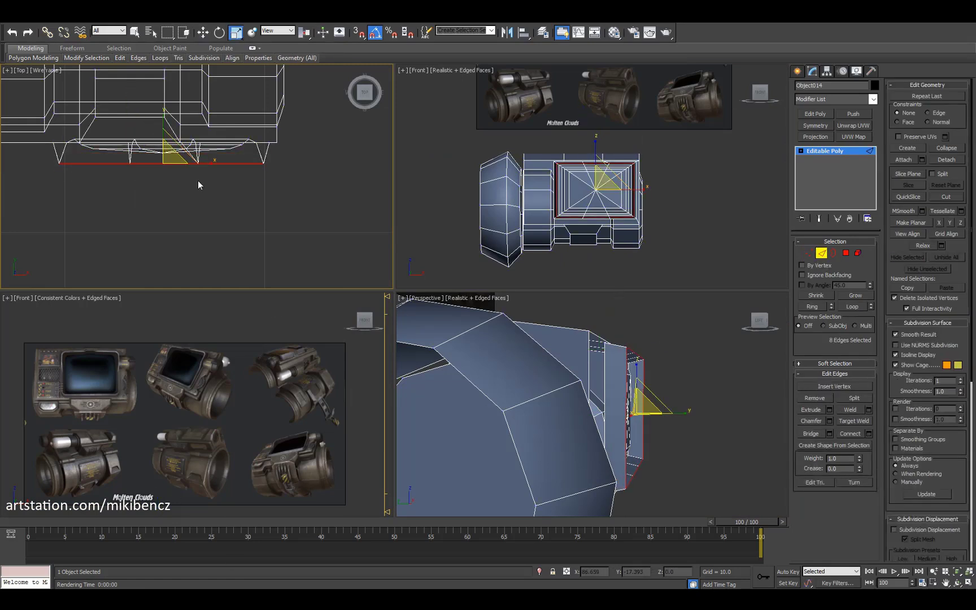
{"action": "key", "text": "alt+w"}
{"action": "key", "text": "z"}
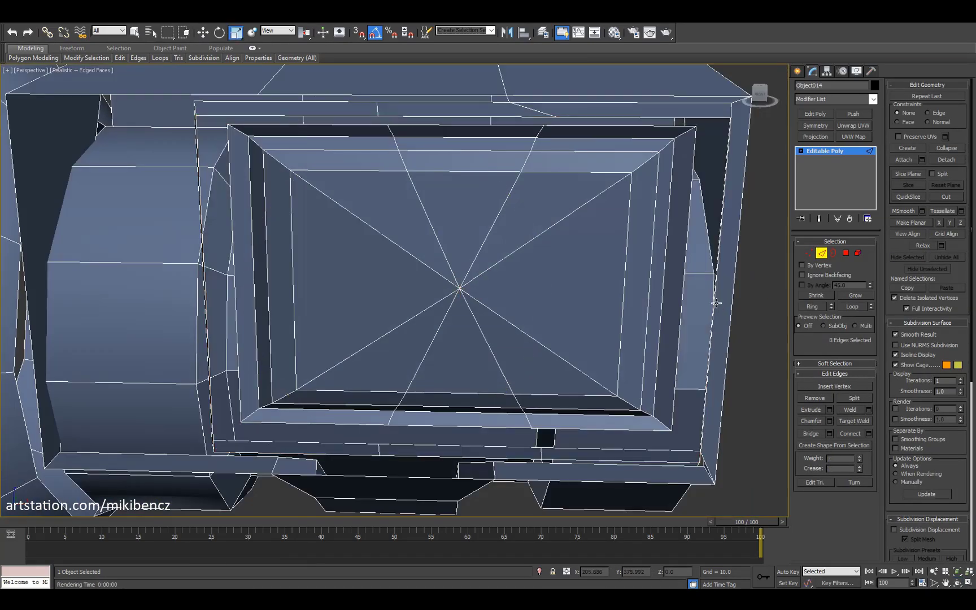
Step: Select and reposition the edge loops around the screen frame to refine the thickness and depth of its rim
{"action": "middle_click_drag", "start_coordinate": [694, 309], "coordinate": [537, 299], "text": "alt"}
{"action": "key", "text": "ctrl+r"}
{"action": "left_click_drag", "start_coordinate": [407, 288], "coordinate": [465, 272]}
{"action": "middle_click_drag", "start_coordinate": [456, 337], "coordinate": [429, 294], "text": "alt"}
{"action": "double_click", "coordinate": [670, 316], "text": "ctrl"}
{"action": "key", "text": "w"}
{"action": "middle_click_drag", "start_coordinate": [371, 136], "coordinate": [416, 290], "text": "alt"}
{"action": "key", "text": "2"}
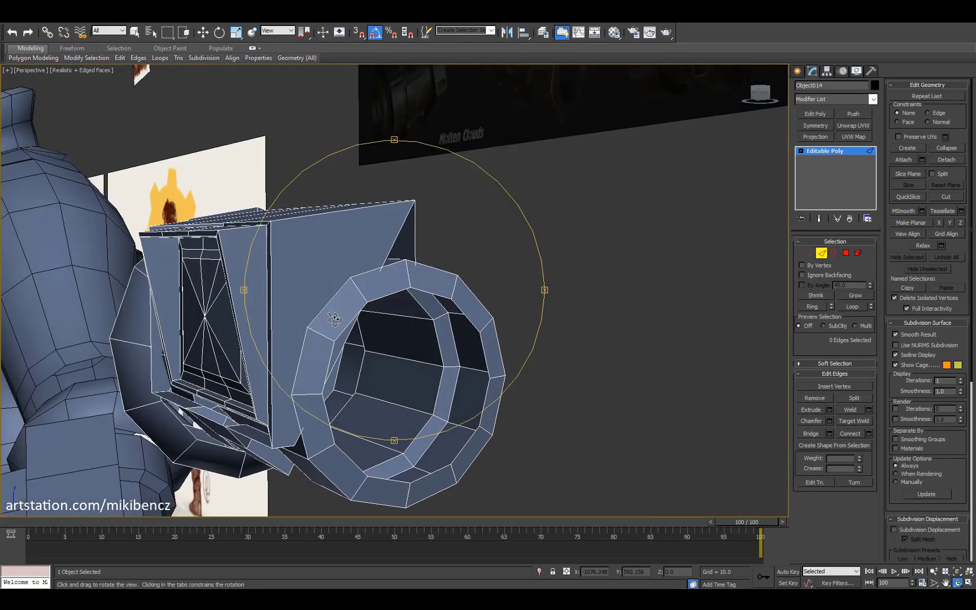
Step: Remove the extra radial edges from the screen and its frame, keeping only the four diagonals
{"action": "middle_click_drag", "start_coordinate": [406, 316], "coordinate": [366, 254], "text": "alt"}
{"action": "key", "text": "F4"}
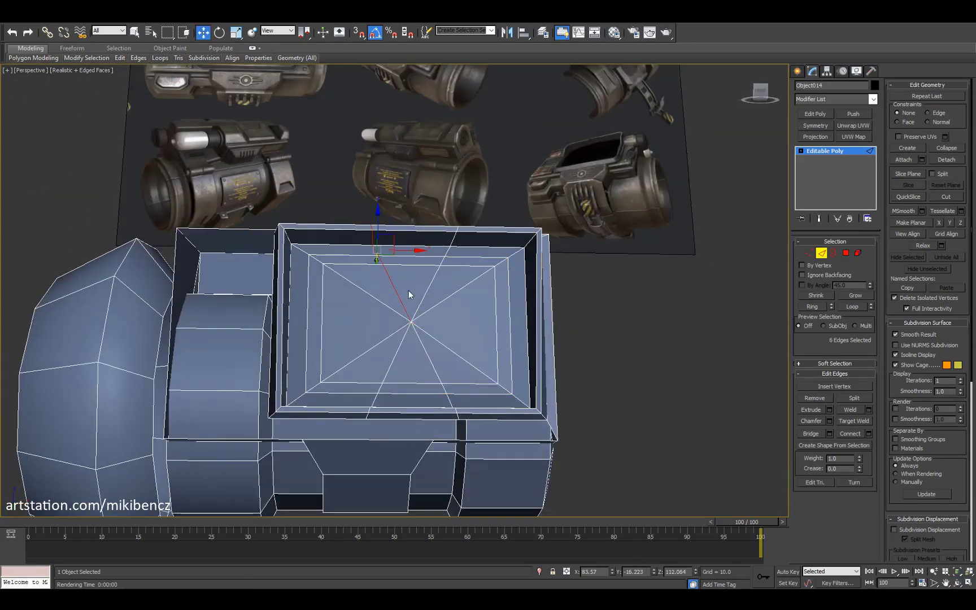
{"action": "middle_click_drag", "start_coordinate": [424, 316], "coordinate": [455, 237], "text": "alt"}
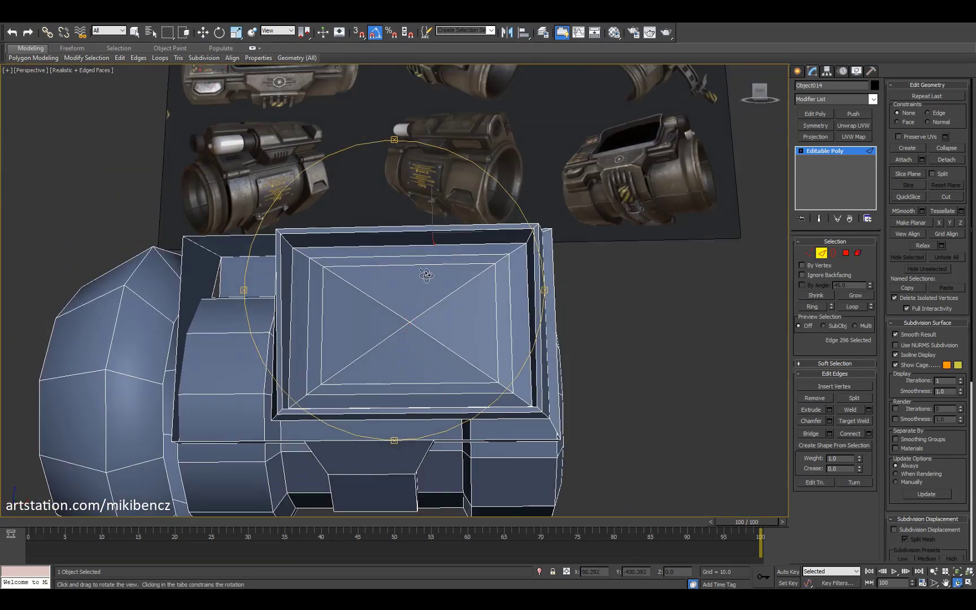
Step: Remove the two dividing edges across the top of the box and clean up their leftover vertices
{"action": "scroll", "coordinate": [457, 232], "scroll_direction": "up", "scroll_amount": 5}
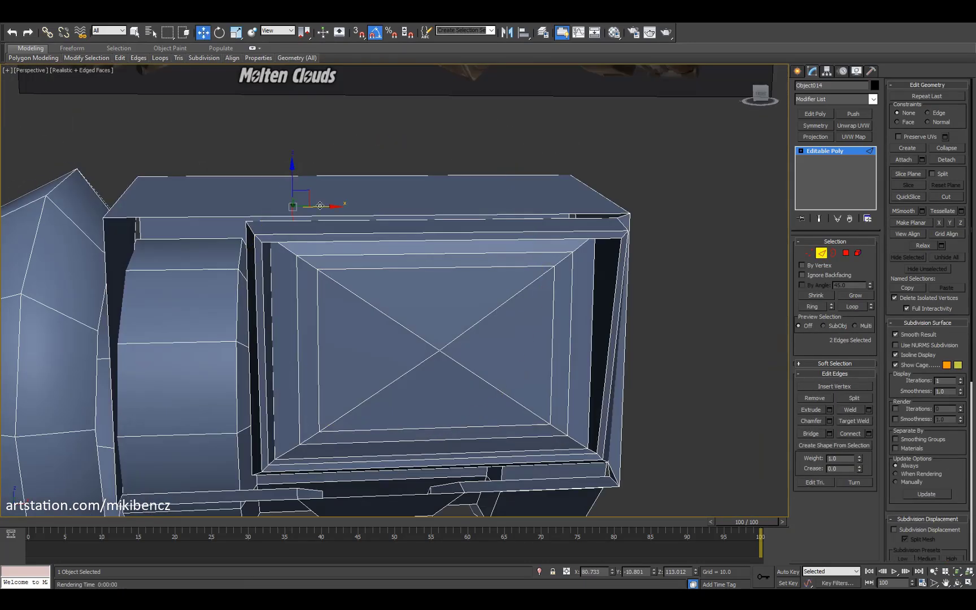
{"action": "middle_click_drag", "start_coordinate": [463, 243], "coordinate": [483, 226], "text": "alt"}
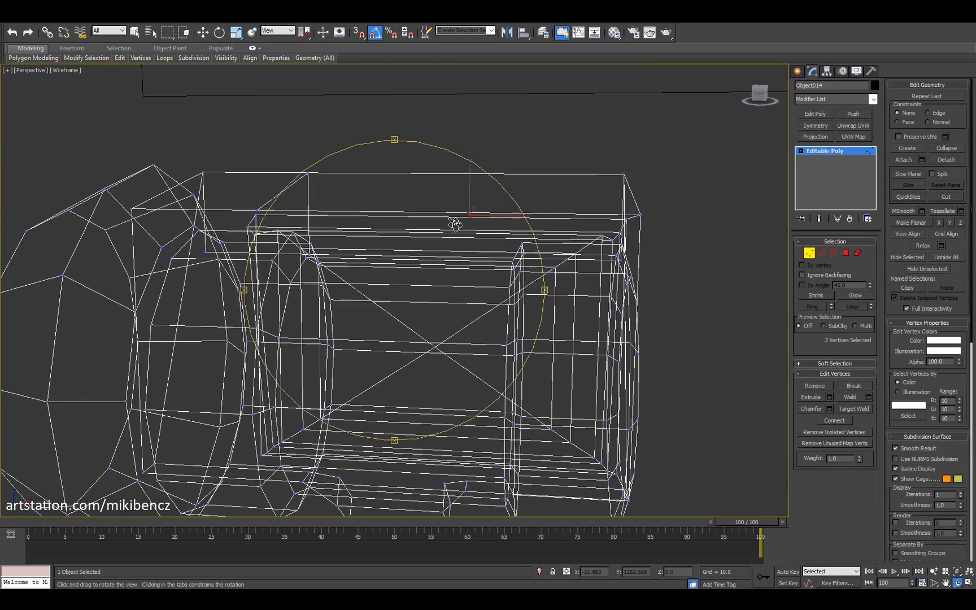
{"action": "left_click", "coordinate": [483, 215]}
{"action": "middle_click_drag", "start_coordinate": [374, 307], "coordinate": [395, 344], "text": "alt"}
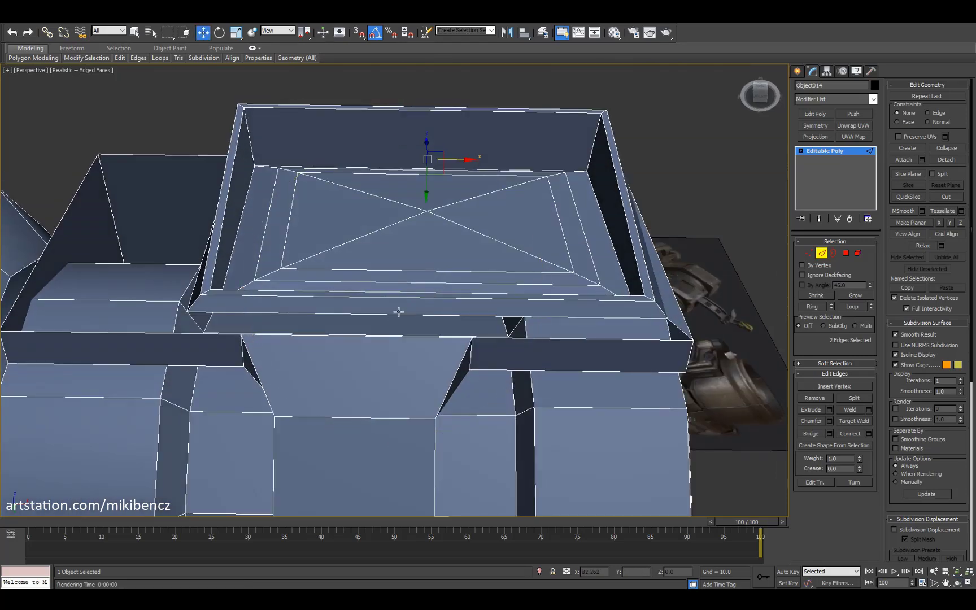
Step: Select the edges along the box's lower front beneath the screen to tidy its outline
{"action": "left_click", "coordinate": [396, 339]}
{"action": "left_click", "coordinate": [622, 367]}
{"action": "middle_click_drag", "start_coordinate": [622, 368], "coordinate": [384, 339], "text": "alt"}
Step: Create a cylinder and position it at the box's upper outer corner beside the screen
{"action": "key", "text": "alt+w"}
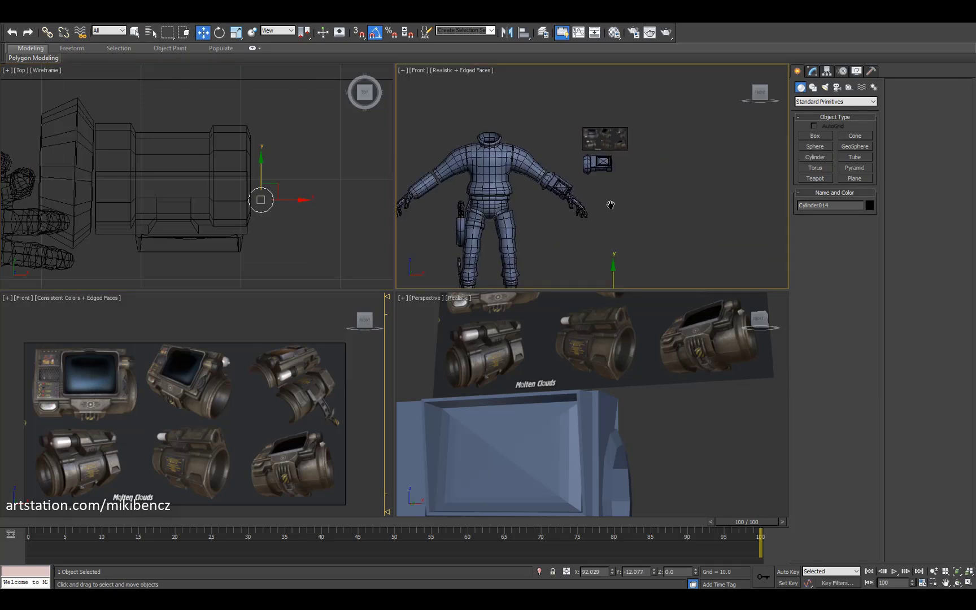
{"action": "left_click_drag", "start_coordinate": [613, 265], "coordinate": [607, 154]}
{"action": "scroll", "coordinate": [607, 154], "scroll_direction": "up", "scroll_amount": 5}
{"action": "key", "text": "alt+w"}
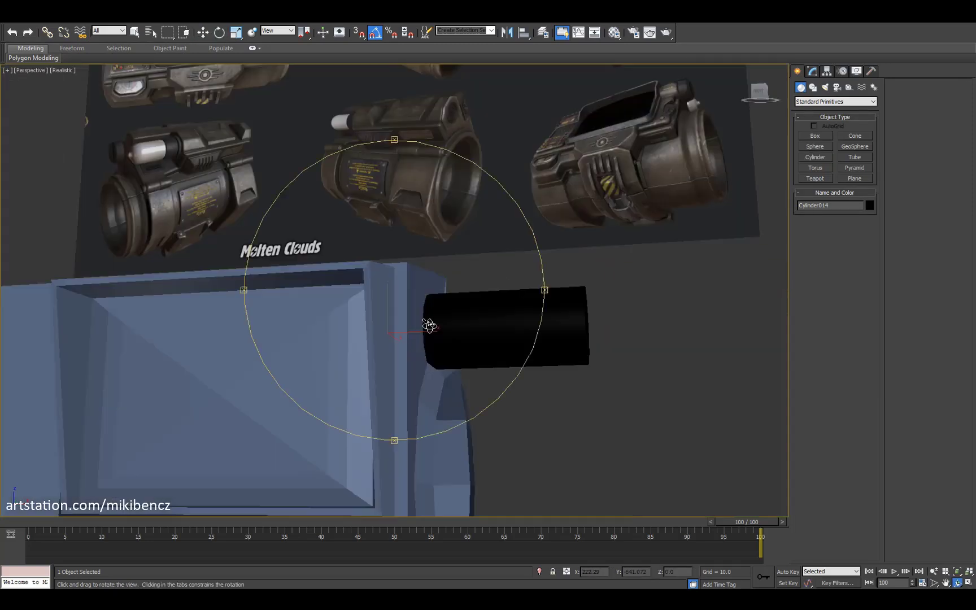
{"action": "middle_click_drag", "start_coordinate": [429, 324], "coordinate": [429, 299], "text": "alt"}
{"action": "type", "text": "r"}
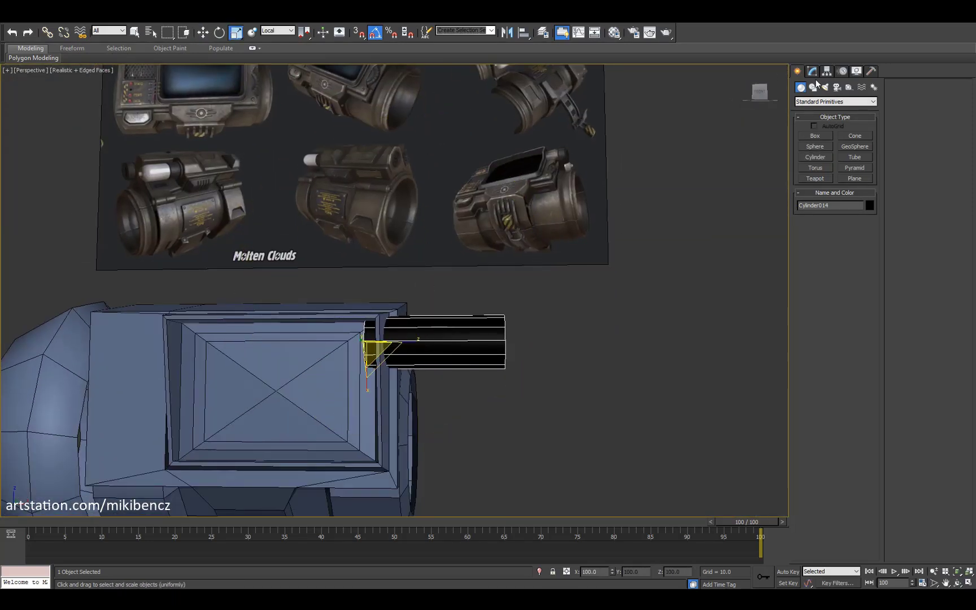
Step: Set the cylinder to 8 sides and scale its length down to a short stub on the box's side
{"action": "type", "text": "8"}
{"action": "key", "text": "Return"}
{"action": "left_click_drag", "start_coordinate": [420, 342], "coordinate": [402, 349]}
{"action": "middle_click_drag", "start_coordinate": [452, 347], "coordinate": [429, 337], "text": "alt"}
{"action": "key", "text": "F4"}
{"action": "key", "text": "w"}
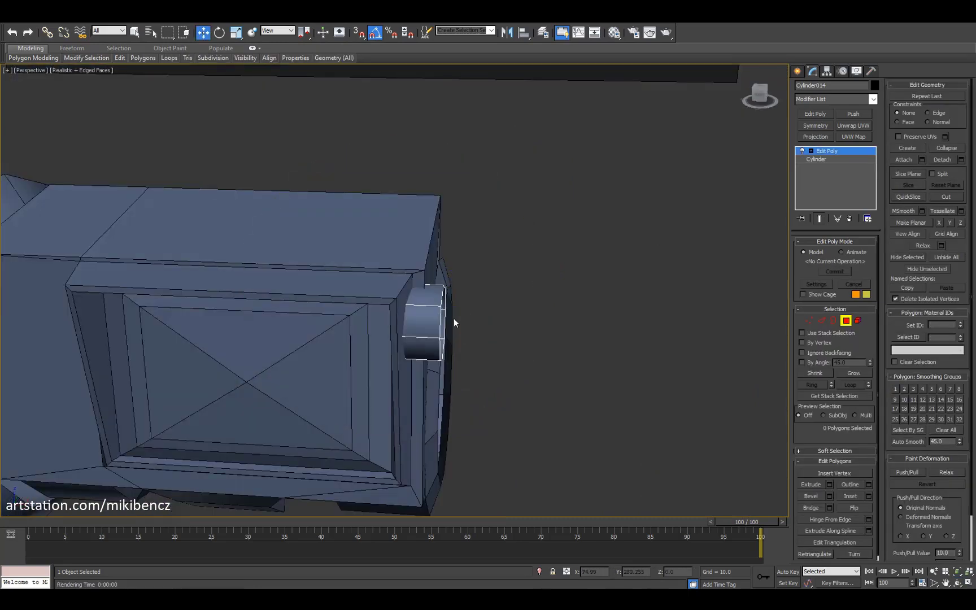
Step: Extend the open border at the stub's outer end and taper it to form a knob
{"action": "key", "text": "3"}
{"action": "left_click", "coordinate": [455, 322]}
{"action": "middle_click_drag", "start_coordinate": [454, 322], "coordinate": [452, 363], "text": "alt"}
{"action": "key", "text": "f"}
{"action": "key", "text": "alt+w"}
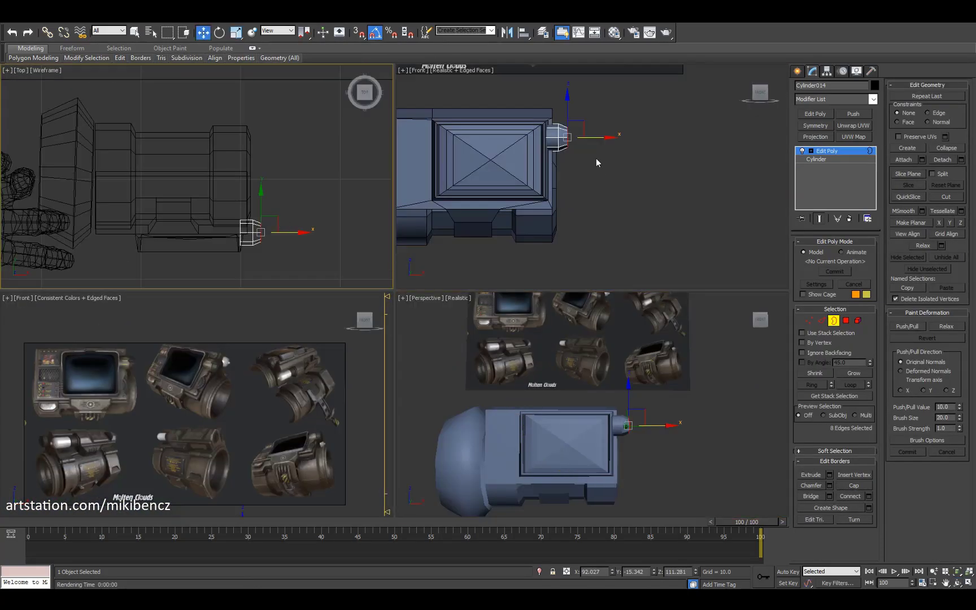
{"action": "key", "text": "1"}
{"action": "key", "text": "w"}
{"action": "key", "text": "z"}
{"action": "key", "text": "alt+w"}
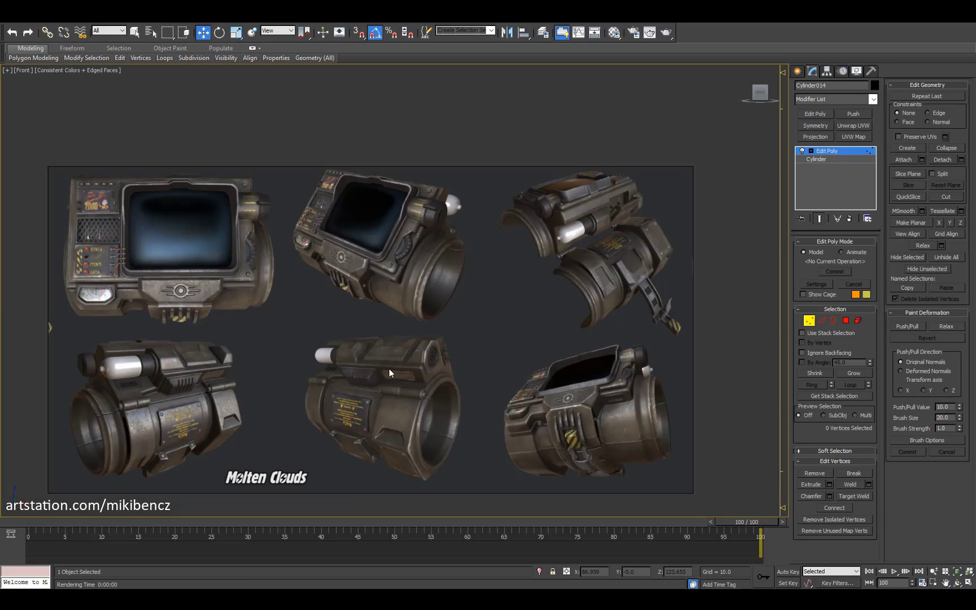
{"action": "key", "text": "alt+w"}
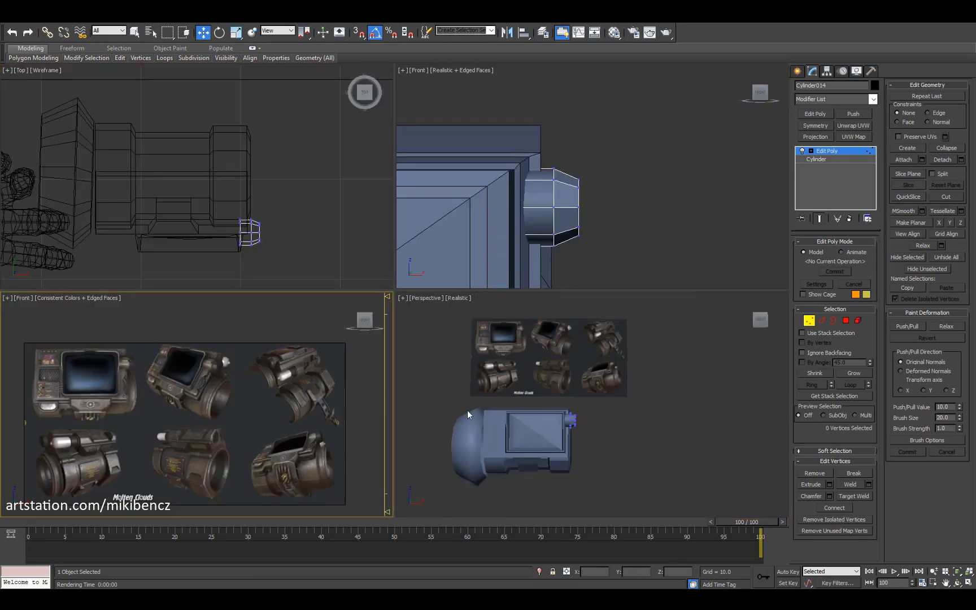
Step: Attach the knob to the wrist computer's mesh
{"action": "right_click", "coordinate": [468, 409]}
{"action": "key", "text": "alt+w"}
{"action": "scroll", "coordinate": [542, 264], "scroll_direction": "up", "scroll_amount": 3}
{"action": "key", "text": "1"}
{"action": "key", "text": "F4"}
{"action": "middle_click_drag", "start_coordinate": [541, 264], "coordinate": [413, 319], "text": "alt"}
{"action": "scroll", "coordinate": [414, 320], "scroll_direction": "up", "scroll_amount": 3}
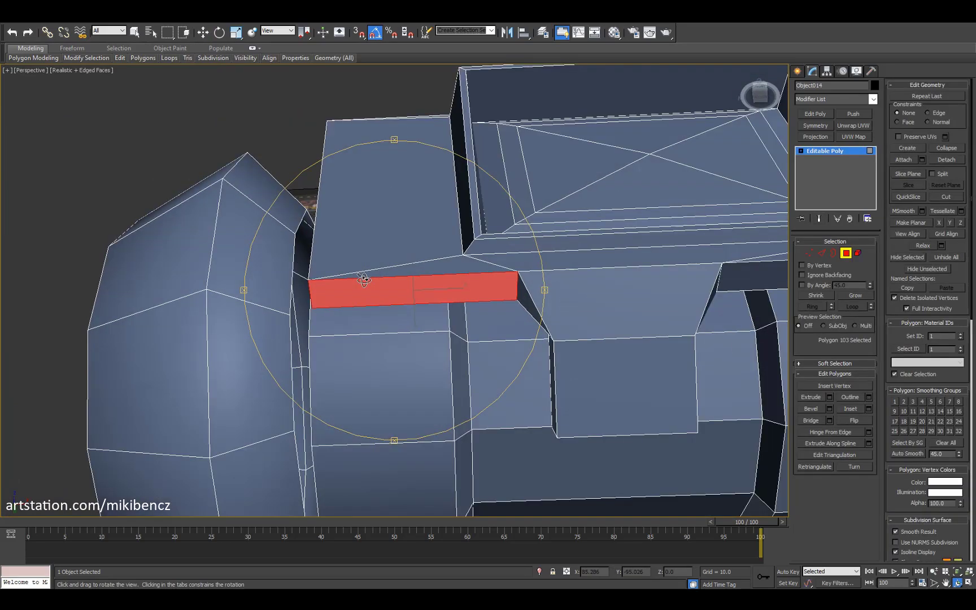
{"action": "middle_click_drag", "start_coordinate": [373, 282], "coordinate": [393, 337], "text": "alt"}
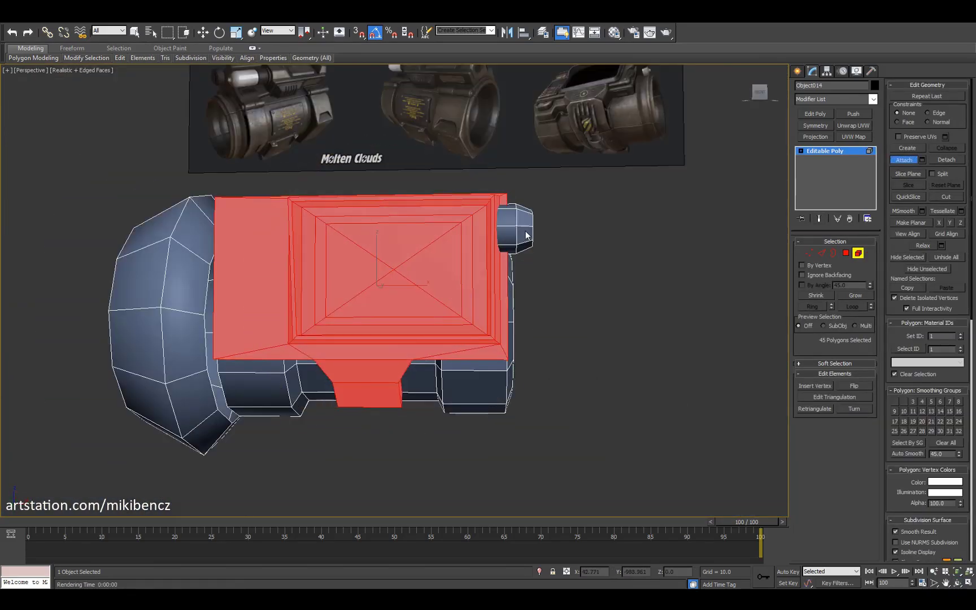
{"action": "left_click", "coordinate": [526, 236]}
{"action": "middle_click_drag", "start_coordinate": [525, 236], "coordinate": [392, 358], "text": "alt"}
Step: Form a short flap from the middle section of the box's lower edge next to the cuff
{"action": "key", "text": "F4"}
{"action": "key", "text": "4"}
{"action": "left_click", "coordinate": [382, 385]}
{"action": "key", "text": "F4"}
{"action": "left_click", "coordinate": [434, 364]}
{"action": "left_click", "coordinate": [400, 340]}
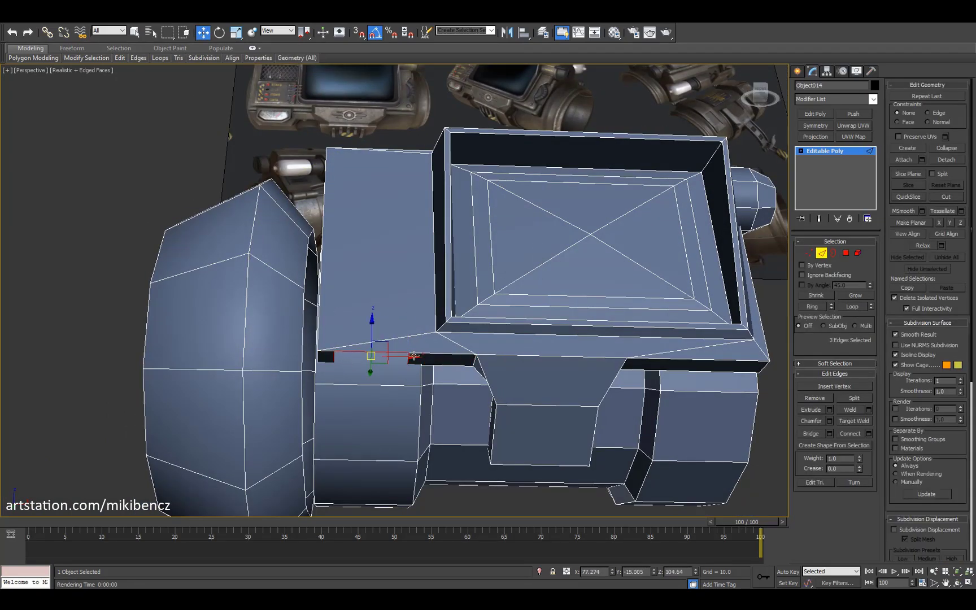
{"action": "middle_click_drag", "start_coordinate": [414, 355], "coordinate": [322, 367], "text": "alt"}
Step: Adjust the small flap's edges and vertices so it tapers below the box
{"action": "key", "text": "r"}
{"action": "key", "text": "1"}
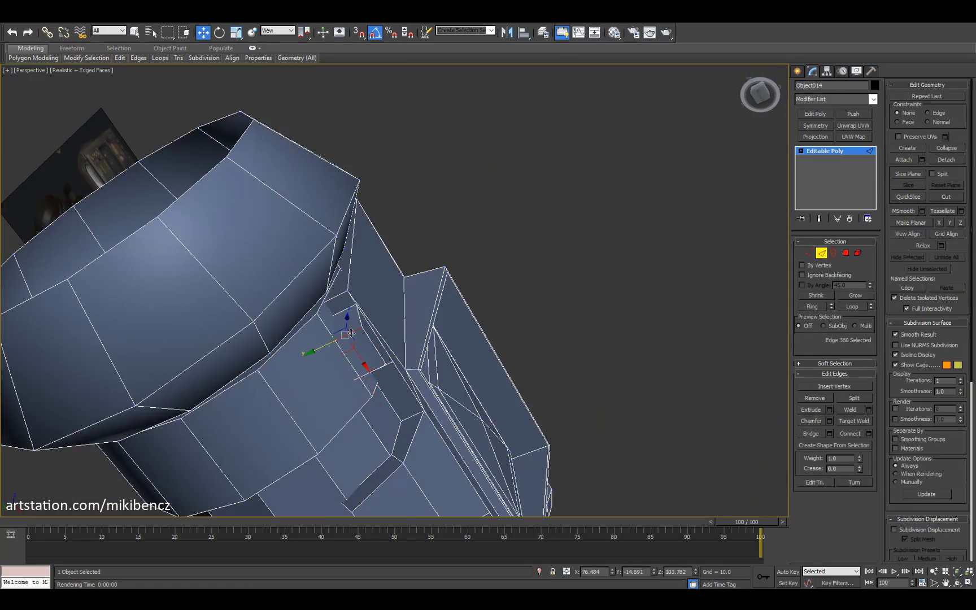
{"action": "mouse_move", "coordinate": [351, 333]}
{"action": "middle_mouse_down", "text": "alt"}
{"action": "mouse_move", "coordinate": [361, 339]}
{"action": "mouse_move", "coordinate": [355, 328]}
{"action": "middle_mouse_up", "text": "alt"}
{"action": "scroll", "coordinate": [355, 322], "scroll_direction": "up", "scroll_amount": 5}
{"action": "key", "text": "4"}
{"action": "key", "text": "r"}
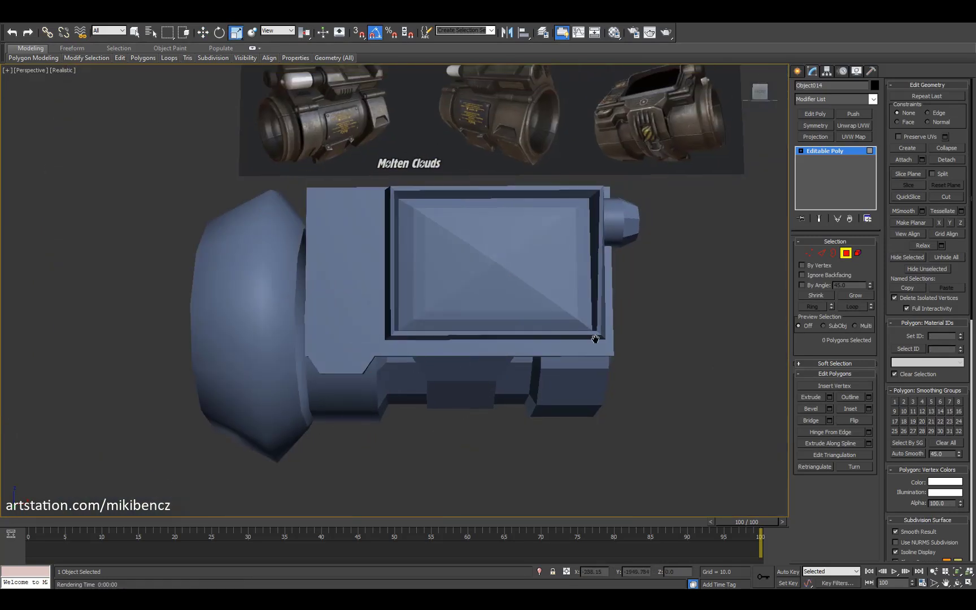
{"action": "scroll", "coordinate": [438, 310], "scroll_direction": "down", "scroll_amount": 2}
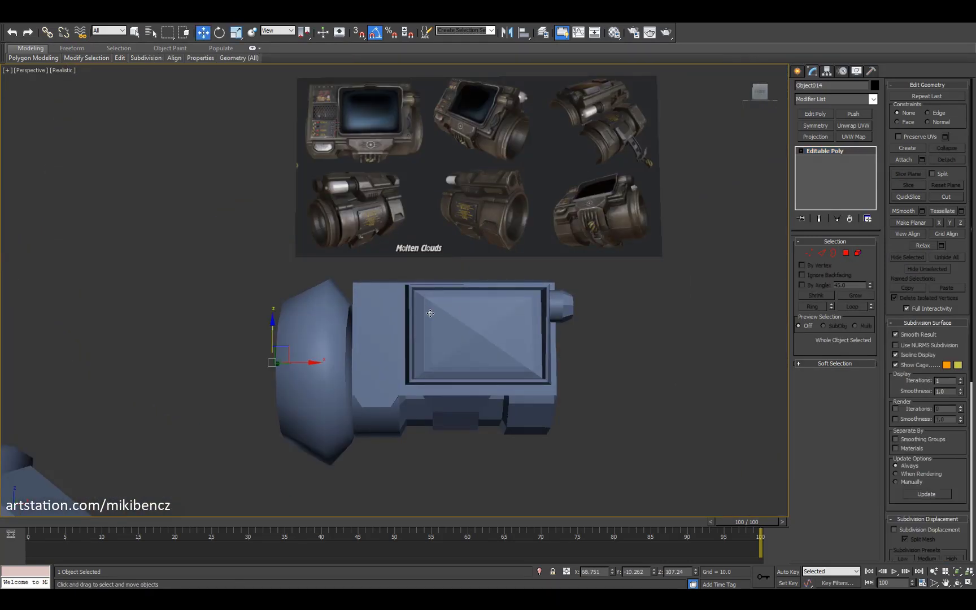
Step: Try rotating the forearm's wrist computer 90° about its local Z axis
{"action": "scroll", "coordinate": [430, 314], "scroll_direction": "down", "scroll_amount": 4}
{"action": "middle_click_drag", "start_coordinate": [430, 314], "coordinate": [416, 373], "text": "alt"}
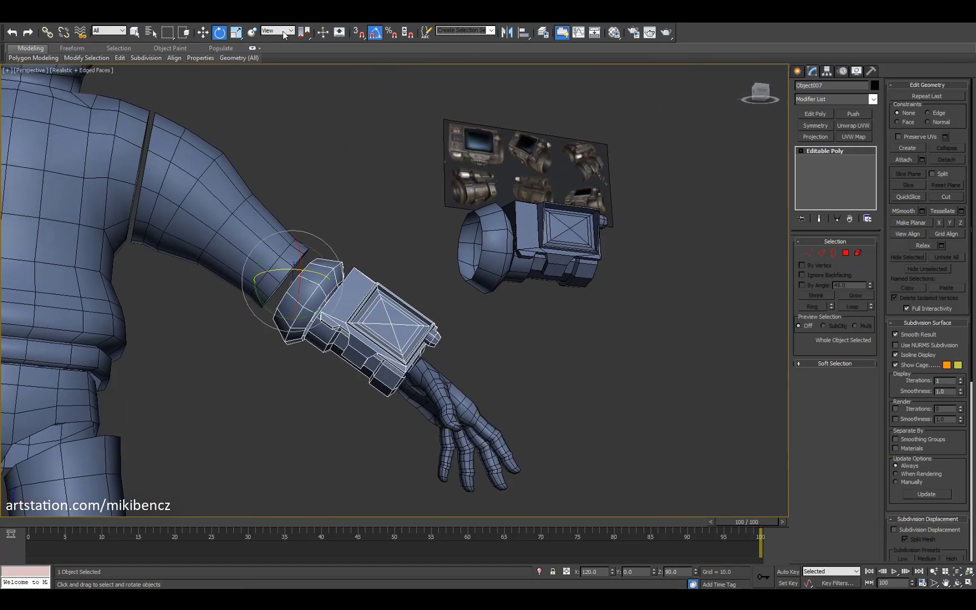
{"action": "scroll", "coordinate": [342, 204], "scroll_direction": "down", "scroll_amount": 2}
{"action": "left_click_drag", "start_coordinate": [300, 261], "coordinate": [276, 293]}
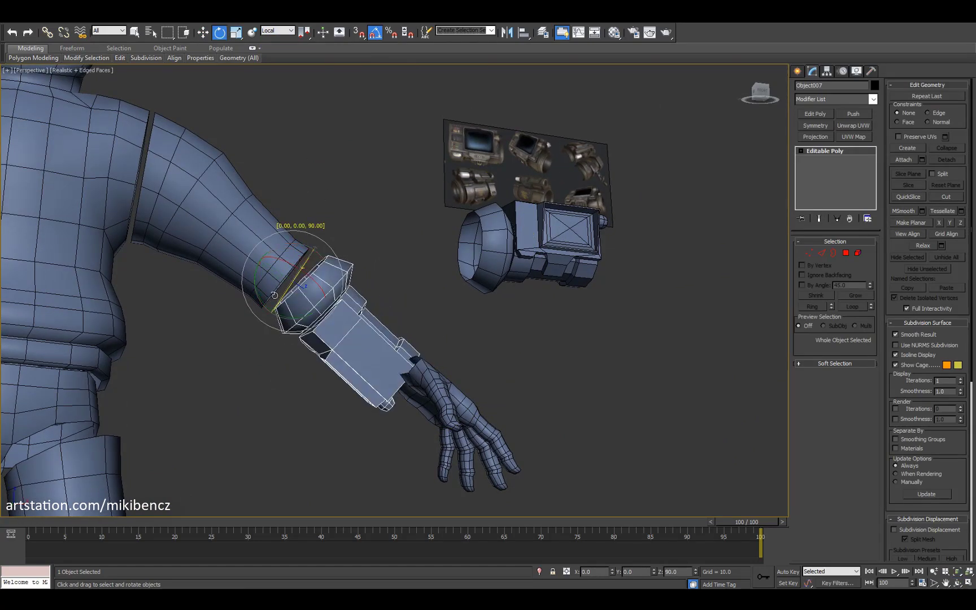
{"action": "middle_click_drag", "start_coordinate": [275, 292], "coordinate": [311, 391], "text": "alt"}
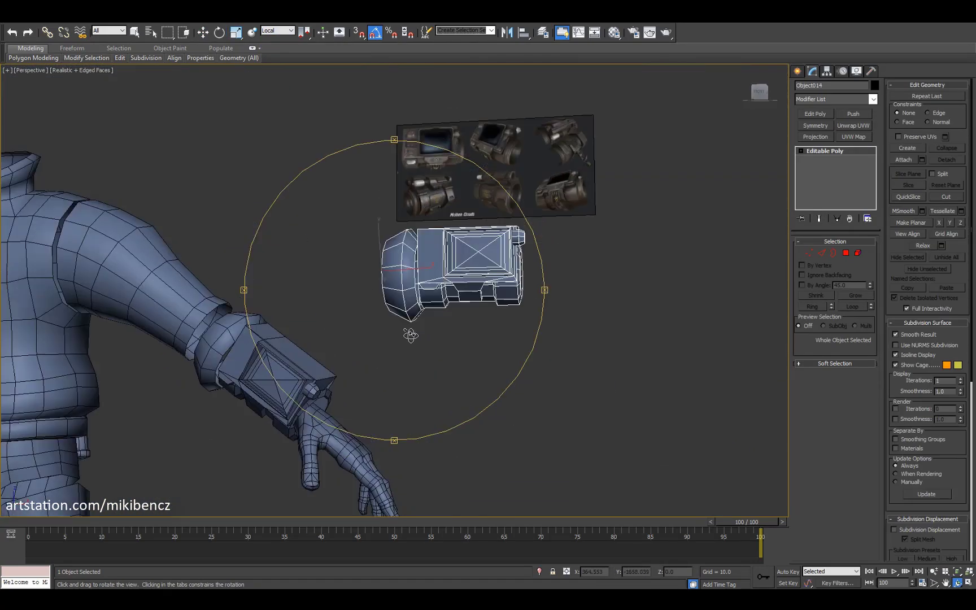
Step: Detach the wrist computer's body from the cuff, then reset its transform and collapse the modifier stack
{"action": "key", "text": "5"}
{"action": "left_click_drag", "start_coordinate": [563, 336], "coordinate": [434, 211]}
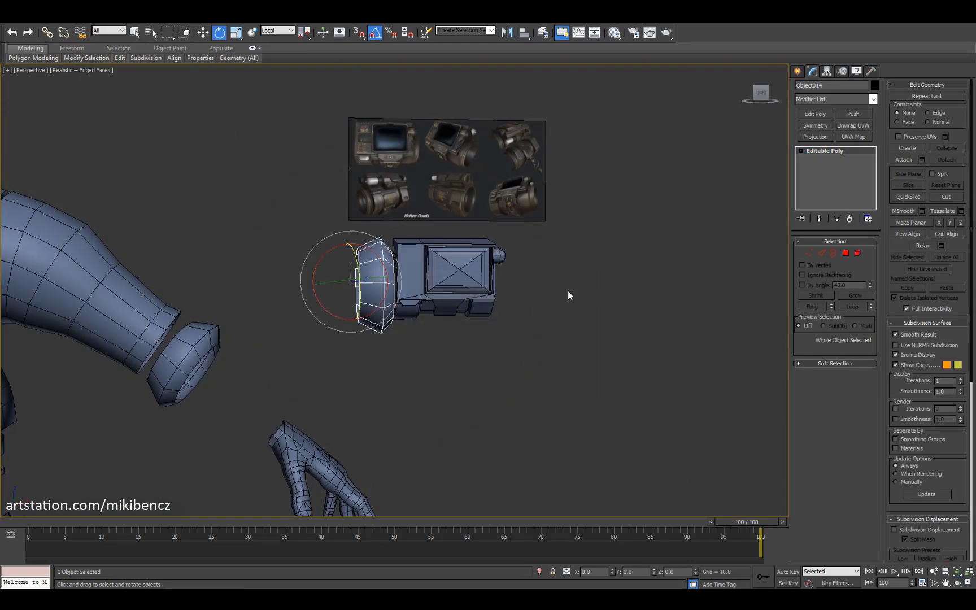
{"action": "left_click", "coordinate": [826, 71]}
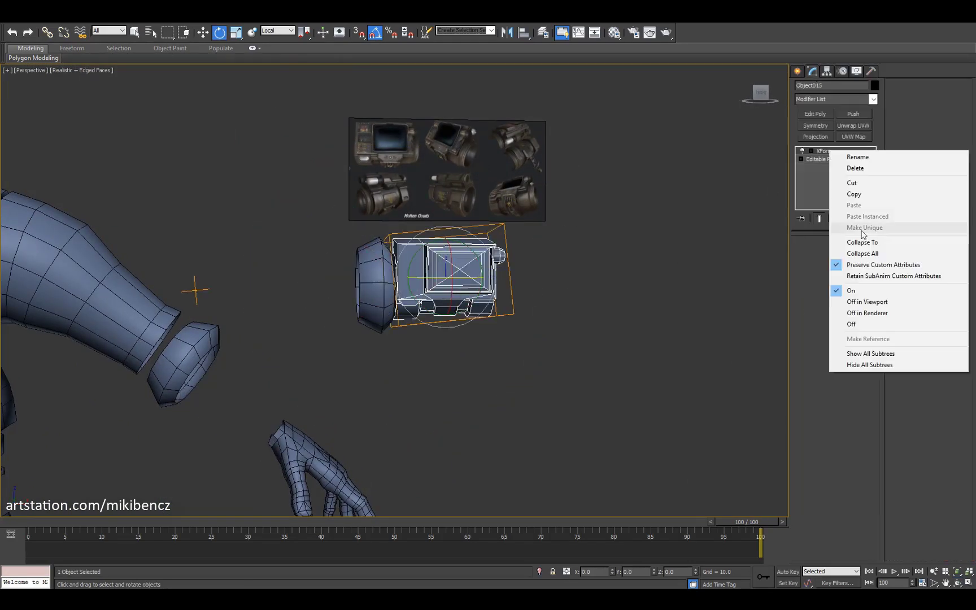
{"action": "key", "text": "alt+w"}
{"action": "key", "text": "alt+w"}
{"action": "key", "text": "alt+w"}
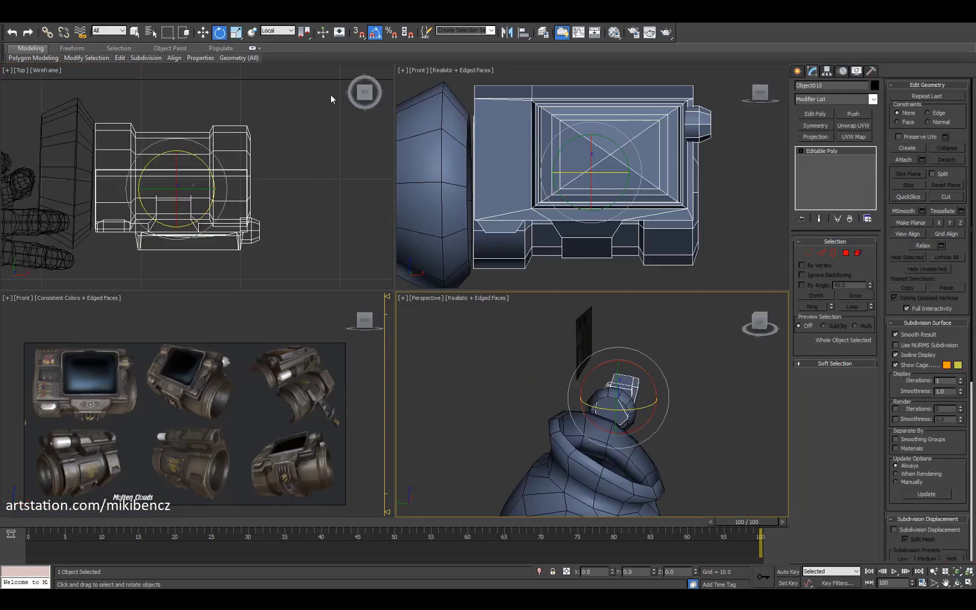
Step: Move the detached body's pivot to the tube's centre and rotate the body around the tube's axis
{"action": "left_click", "coordinate": [828, 139]}
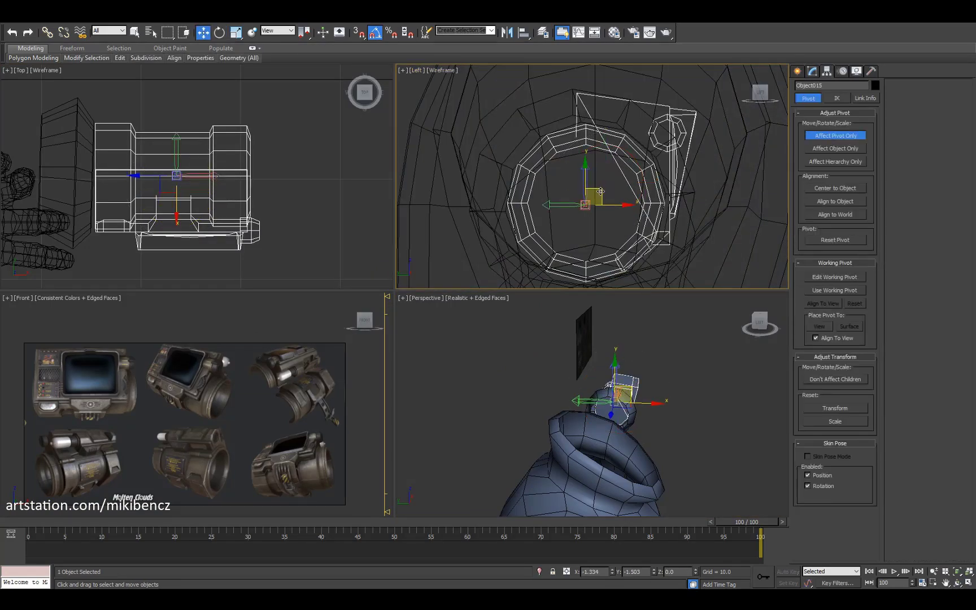
{"action": "key", "text": "e"}
{"action": "key", "text": "alt+w"}
{"action": "middle_click_drag", "start_coordinate": [452, 282], "coordinate": [382, 260], "text": "alt"}
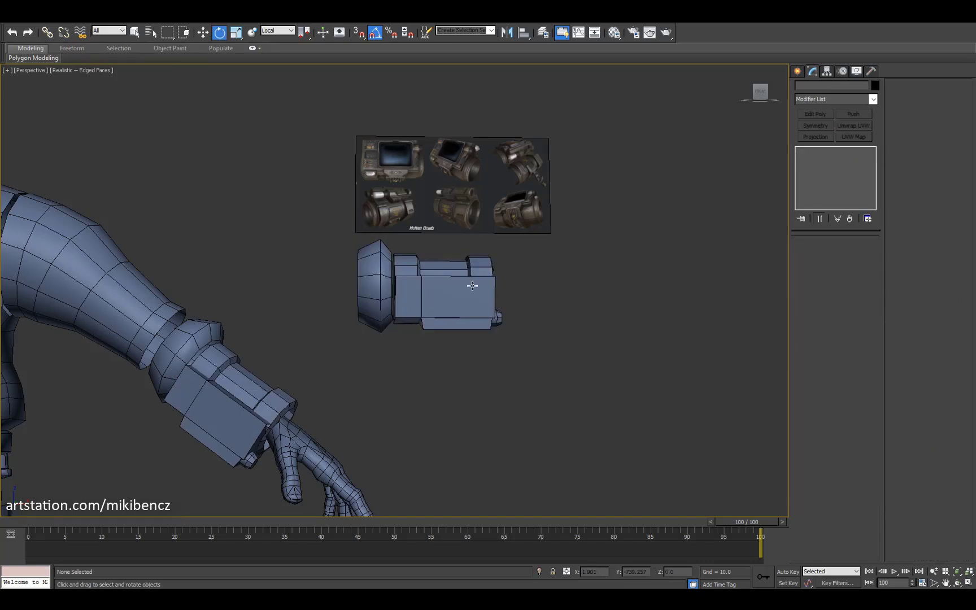
Step: Create a box beside the wrist computer and rotate it about its X axis
{"action": "left_click", "coordinate": [814, 136]}
{"action": "key", "text": "alt+w"}
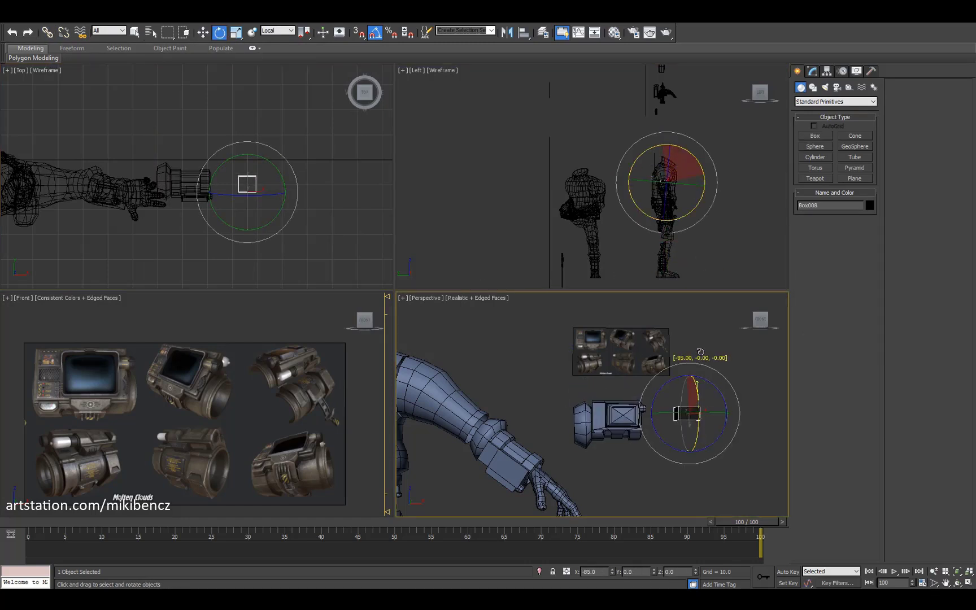
{"action": "left_click", "coordinate": [434, 70]}
{"action": "left_click", "coordinate": [432, 148]}
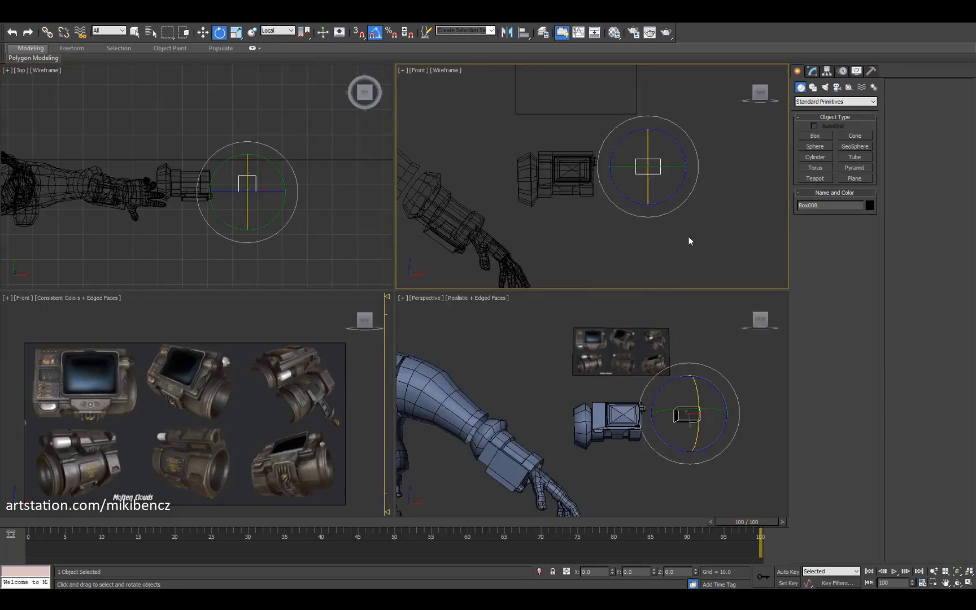
{"action": "key", "text": "alt+w"}
{"action": "middle_click_drag", "start_coordinate": [395, 293], "coordinate": [521, 333], "text": "alt"}
Step: Select an edge loop around the back of the tube for adjustment against the reference images
{"action": "key", "text": "f"}
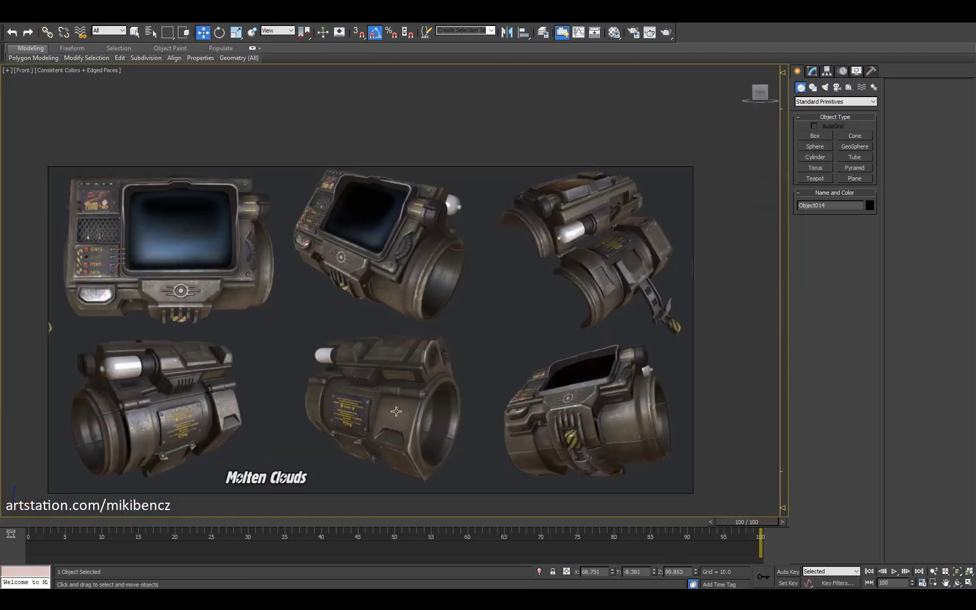
{"action": "key", "text": "p"}
{"action": "middle_click_drag", "start_coordinate": [396, 411], "coordinate": [364, 405], "text": "alt"}
{"action": "key", "text": "4"}
{"action": "scroll", "coordinate": [429, 339], "scroll_direction": "up", "scroll_amount": 3}
{"action": "key", "text": "2"}
{"action": "double_click", "coordinate": [345, 361]}
{"action": "key", "text": "w"}
{"action": "key", "text": "F4"}
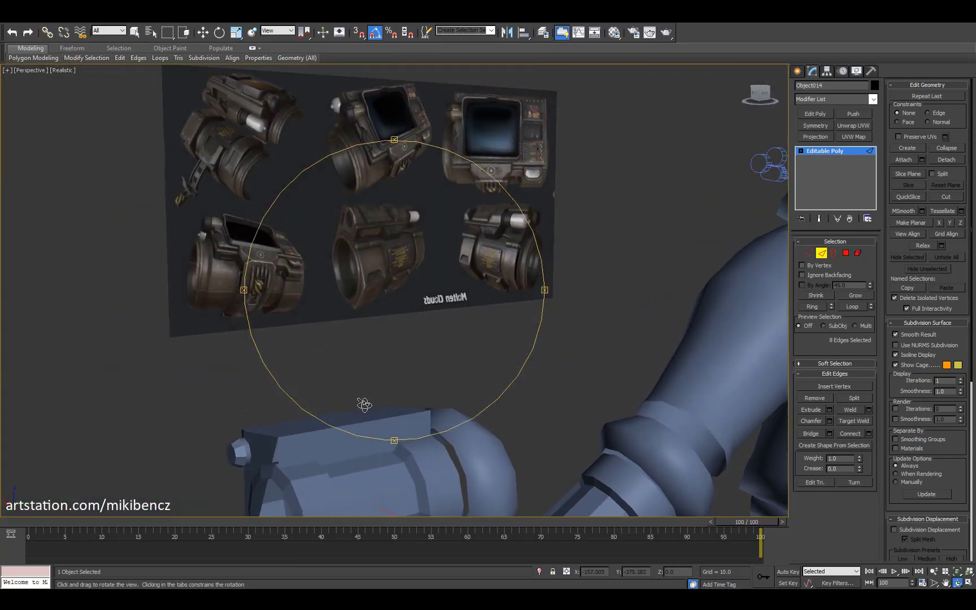
{"action": "key", "text": "alt+w"}
{"action": "key", "text": "z"}
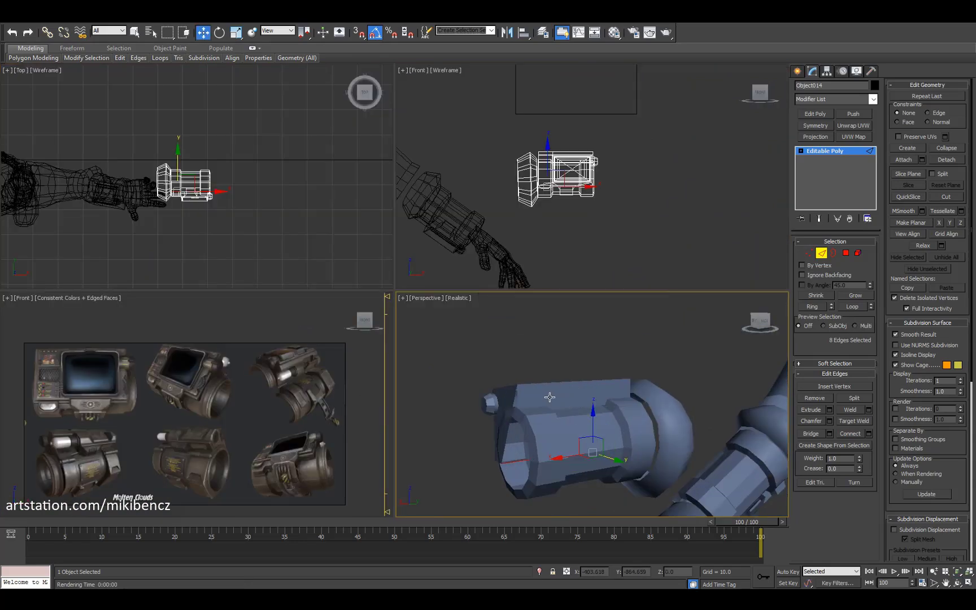
Step: Examine the box's rear side and the overall wrist computer shape against the reference images
{"action": "key", "text": "4"}
{"action": "middle_click_drag", "start_coordinate": [549, 397], "coordinate": [603, 423], "text": "alt"}
{"action": "key", "text": "alt+w"}
{"action": "middle_click_drag", "start_coordinate": [390, 316], "coordinate": [429, 339], "text": "alt"}
{"action": "key", "text": "F4"}
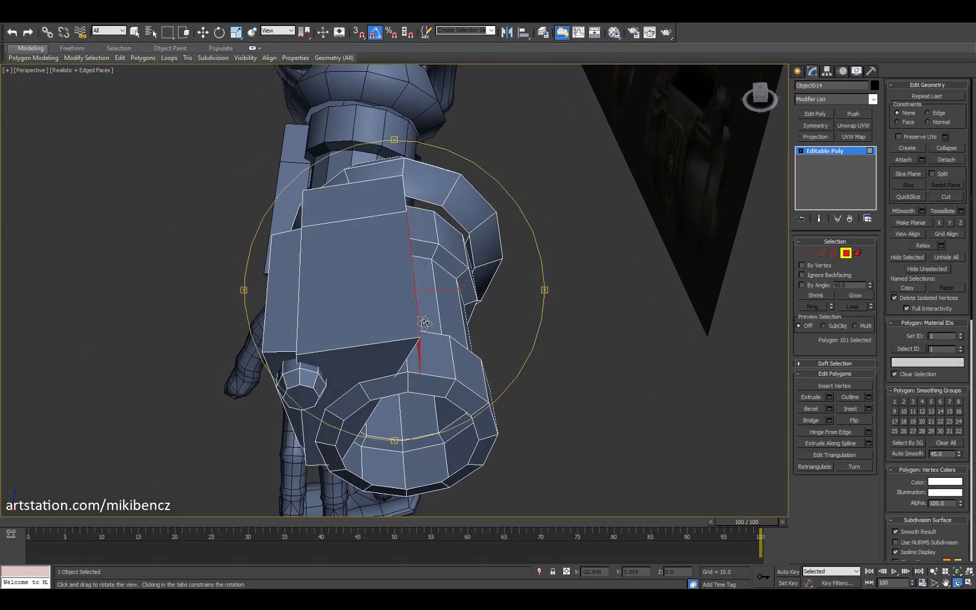
{"action": "key", "text": "alt+w"}
{"action": "key", "text": "alt+w"}
{"action": "key", "text": "alt+w"}
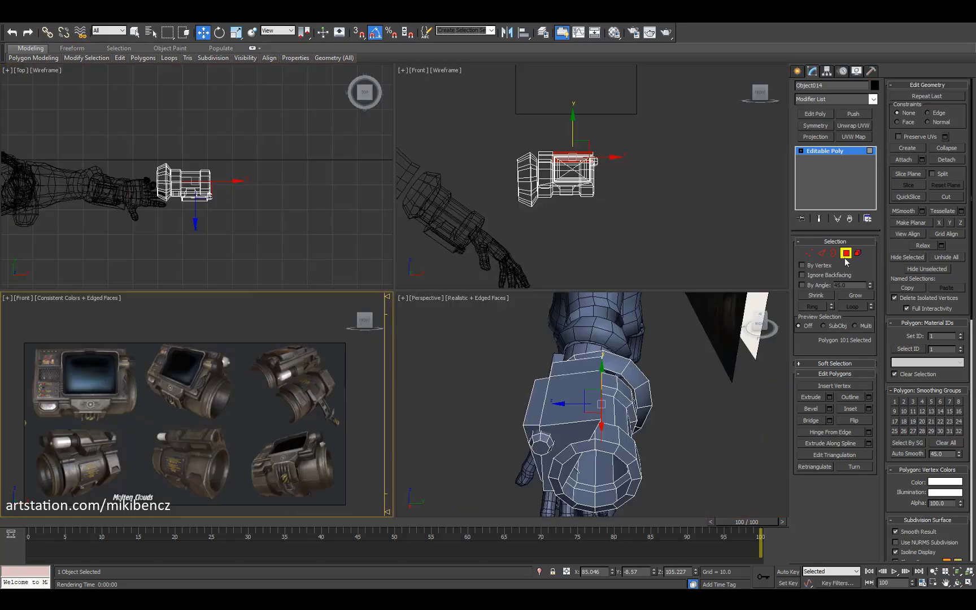
{"action": "key", "text": "4"}
{"action": "middle_click_drag", "start_coordinate": [598, 390], "coordinate": [630, 405], "text": "alt"}
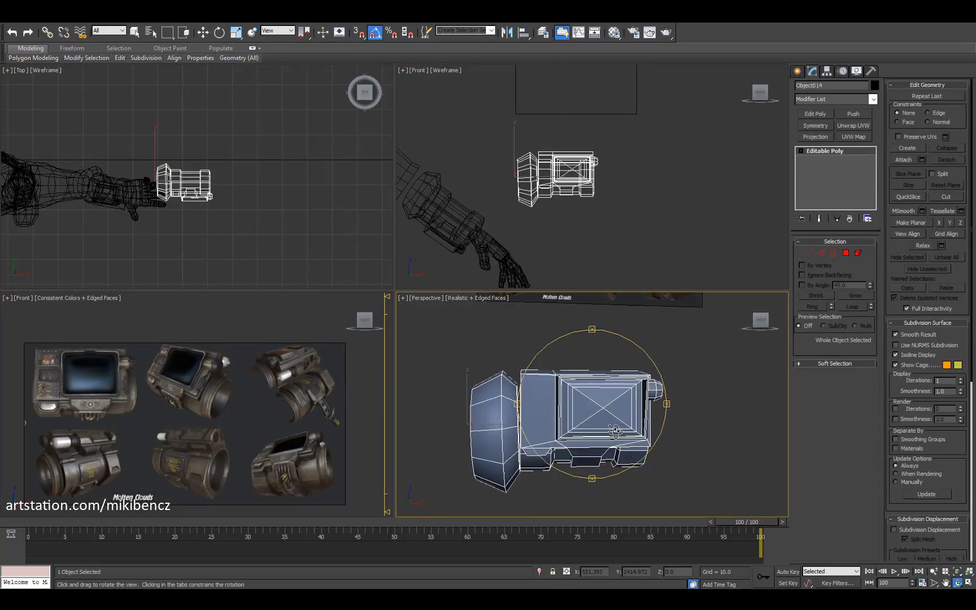
{"action": "middle_click_drag", "start_coordinate": [606, 422], "coordinate": [598, 416], "text": "alt"}
{"action": "key", "text": "alt+w"}
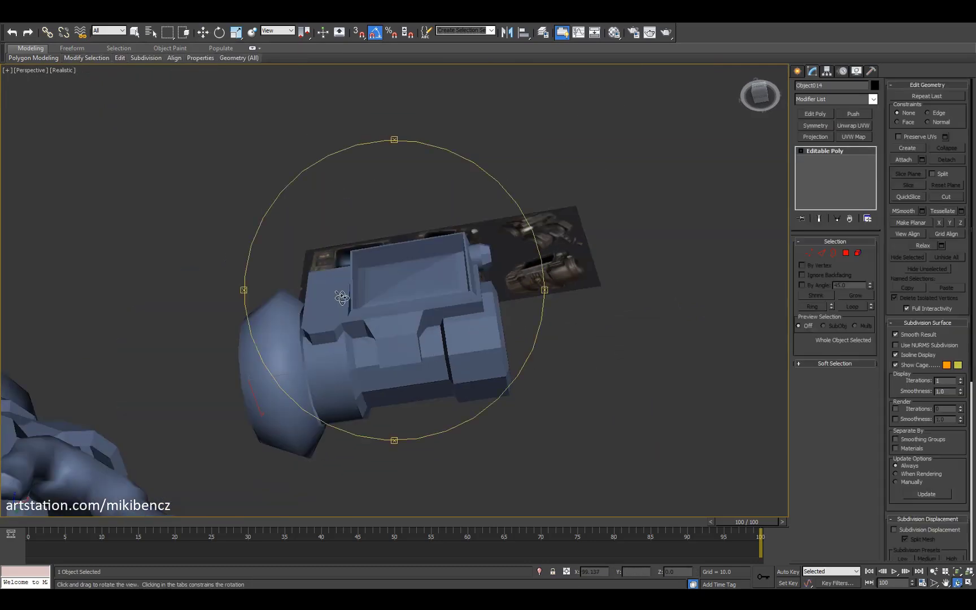
Step: Extend the three end edges of the raised middle band around the underside of the tube
{"action": "left_click_drag", "start_coordinate": [392, 328], "coordinate": [280, 293]}
{"action": "key", "text": "F4"}
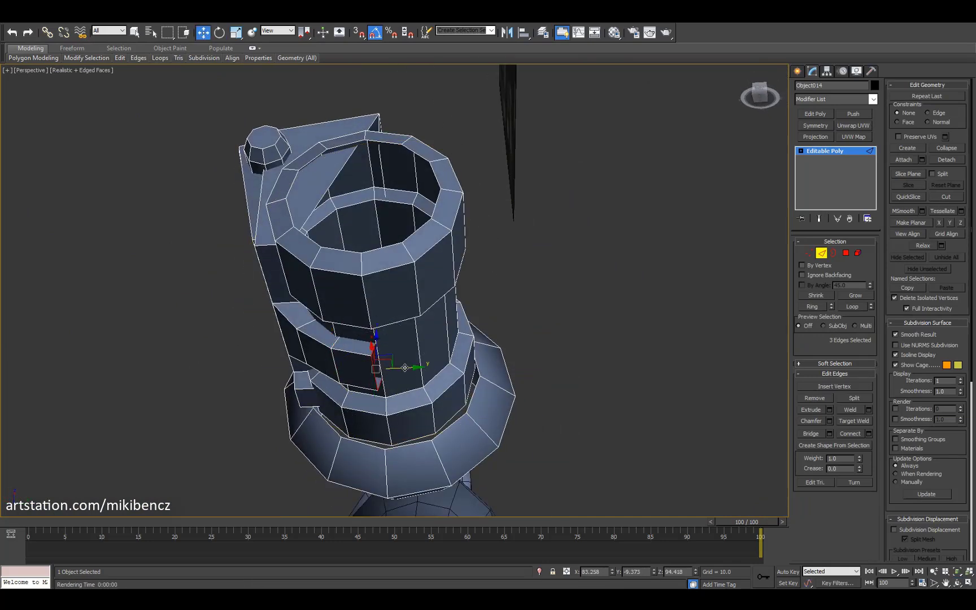
{"action": "middle_click_drag", "start_coordinate": [405, 367], "coordinate": [398, 354], "text": "alt"}
{"action": "middle_click_drag", "start_coordinate": [450, 325], "coordinate": [384, 333], "text": "alt"}
{"action": "key", "text": "w"}
Step: Rotate and move the band's end edges to follow the tube's curve up to the box
{"action": "mouse_move", "coordinate": [404, 292]}
{"action": "middle_mouse_down", "text": "alt"}
{"action": "mouse_move", "coordinate": [416, 247]}
{"action": "mouse_move", "coordinate": [396, 274]}
{"action": "middle_mouse_up", "text": "alt"}
{"action": "key", "text": "e"}
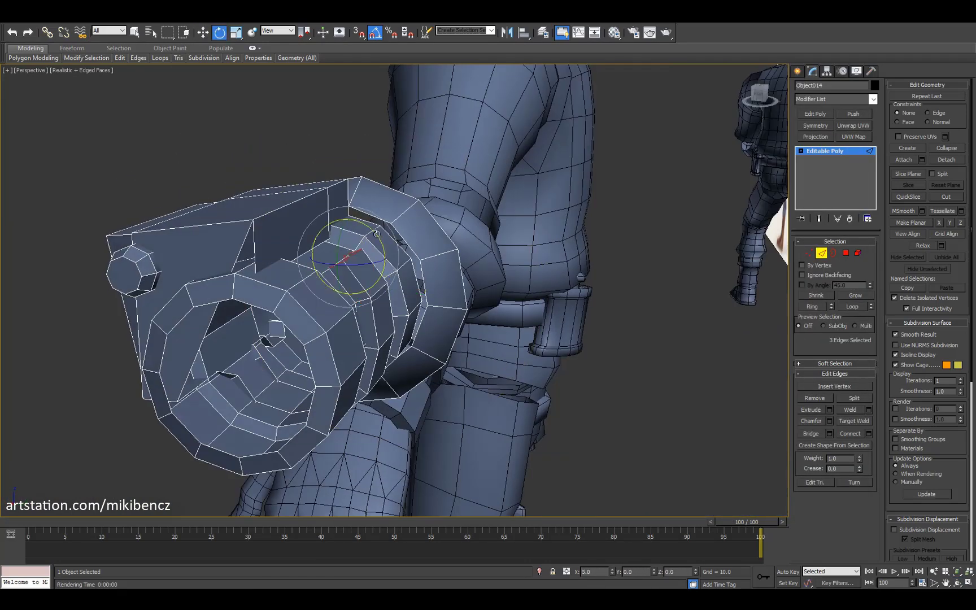
{"action": "middle_click_drag", "start_coordinate": [377, 233], "coordinate": [368, 257], "text": "alt"}
{"action": "key", "text": "w"}
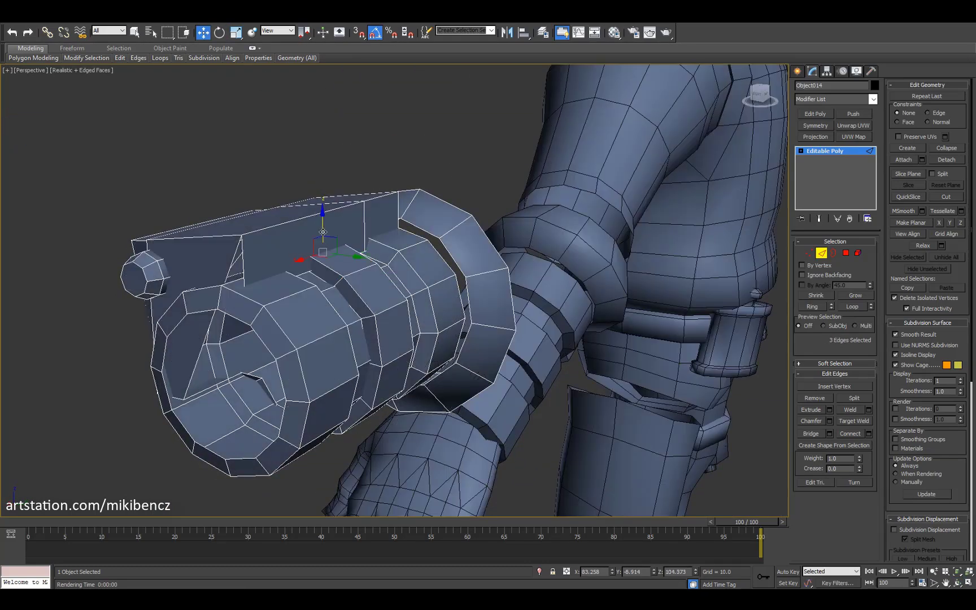
Step: Raise the narrow polygon at the band's end along the rear side of the box
{"action": "left_click", "coordinate": [381, 314], "text": "ctrl"}
{"action": "mouse_move", "coordinate": [382, 314]}
{"action": "middle_mouse_down", "text": "alt"}
{"action": "mouse_move", "coordinate": [373, 322]}
{"action": "mouse_move", "coordinate": [468, 385]}
{"action": "mouse_move", "coordinate": [354, 351]}
{"action": "mouse_move", "coordinate": [397, 309]}
{"action": "middle_mouse_up", "text": "alt"}
{"action": "key", "text": "F4"}
{"action": "key", "text": "F4"}
{"action": "scroll", "coordinate": [390, 316], "scroll_direction": "up", "scroll_amount": 3}
{"action": "key", "text": "r"}
{"action": "key", "text": "w"}
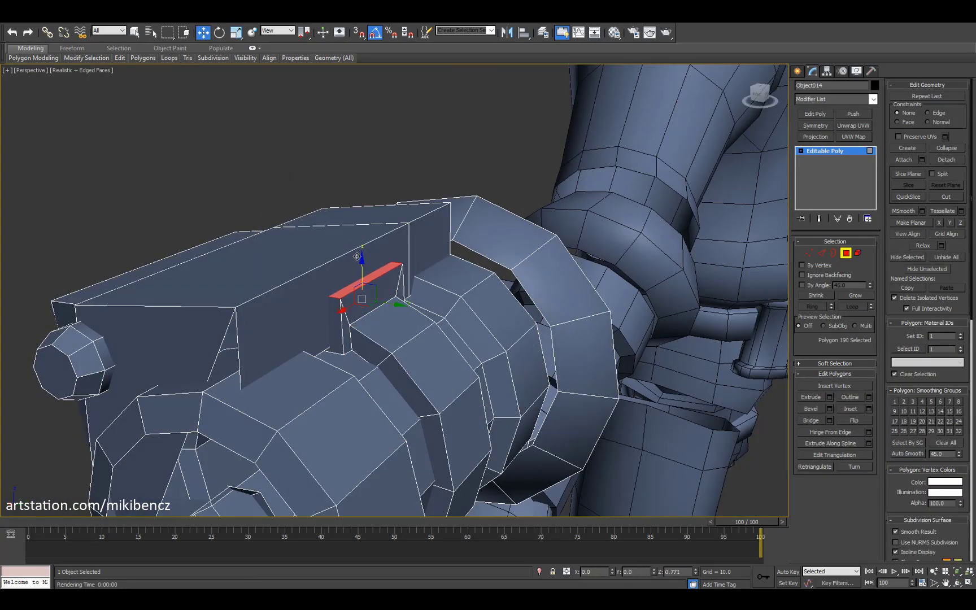
Step: Scale and reposition the raised band end's faces and edges where they meet the box
{"action": "scroll", "coordinate": [356, 256], "scroll_direction": "down", "scroll_amount": 5}
{"action": "middle_click_drag", "start_coordinate": [356, 256], "coordinate": [343, 374], "text": "alt"}
{"action": "scroll", "coordinate": [339, 282], "scroll_direction": "up", "scroll_amount": 5}
{"action": "key", "text": "r"}
{"action": "key", "text": "2"}
{"action": "key", "text": "w"}
{"action": "scroll", "coordinate": [424, 301], "scroll_direction": "down", "scroll_amount": 4}
{"action": "key", "text": "4"}
Step: Cut new edges across the wrist computer's mesh between existing vertices
{"action": "key", "text": "1"}
{"action": "scroll", "coordinate": [383, 329], "scroll_direction": "up", "scroll_amount": 4}
{"action": "key", "text": "alt+c"}
{"action": "middle_click_drag", "start_coordinate": [347, 287], "coordinate": [619, 340], "text": "alt"}
{"action": "key", "text": "alt+c"}
{"action": "middle_click_drag", "start_coordinate": [555, 389], "coordinate": [509, 505], "text": "alt"}
Step: Select the edge loop around the recessed screen of the wrist computer
{"action": "scroll", "coordinate": [395, 316], "scroll_direction": "down", "scroll_amount": 3}
{"action": "key", "text": "4"}
{"action": "key", "text": "4"}
{"action": "scroll", "coordinate": [420, 379], "scroll_direction": "up", "scroll_amount": 5}
{"action": "key", "text": "2"}
{"action": "key", "text": "F4"}
{"action": "key", "text": "w"}
{"action": "scroll", "coordinate": [496, 317], "scroll_direction": "down", "scroll_amount": 5}
{"action": "key", "text": "F4"}
{"action": "key", "text": "2"}
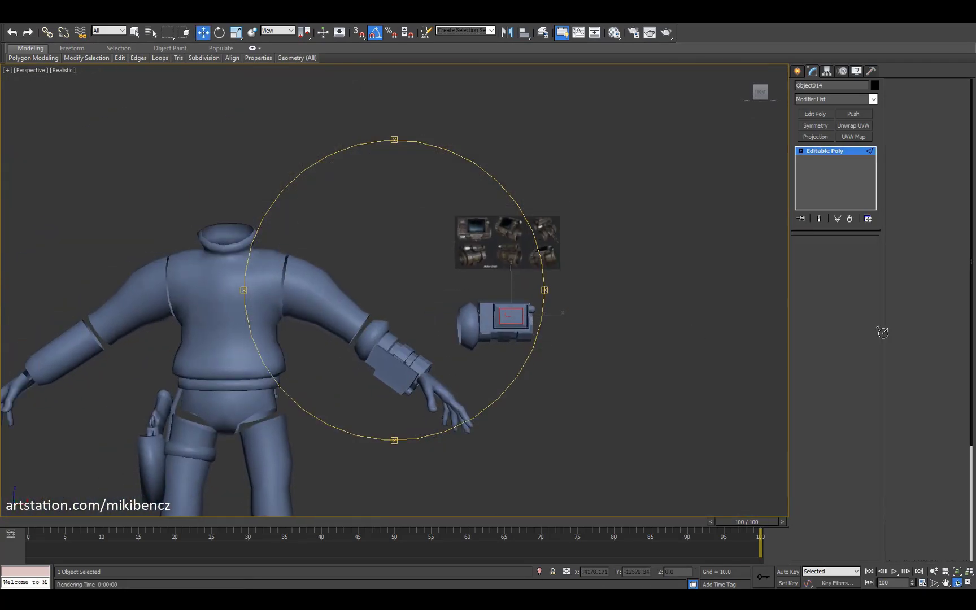
Step: Narrow the open end of the wrist computer's cylindrical band by scaling its border edges inward
{"action": "left_click", "coordinate": [845, 253]}
{"action": "middle_click_drag", "start_coordinate": [429, 339], "coordinate": [512, 303], "text": "alt"}
{"action": "scroll", "coordinate": [512, 302], "scroll_direction": "up", "scroll_amount": 4}
{"action": "key", "text": "F4"}
{"action": "key", "text": "1"}
{"action": "left_click", "coordinate": [491, 338]}
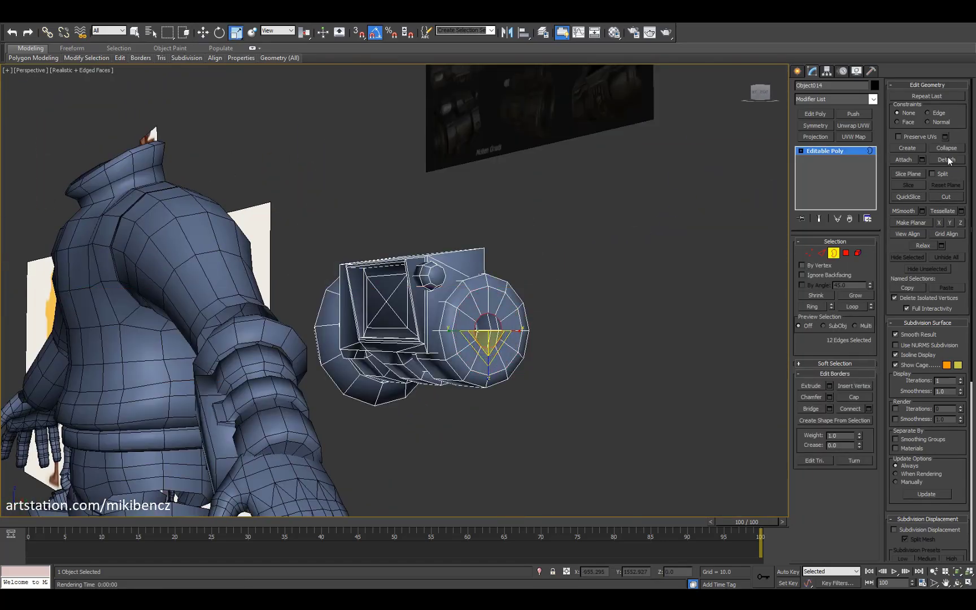
{"action": "middle_click_drag", "start_coordinate": [491, 338], "coordinate": [481, 353], "text": "alt"}
{"action": "middle_click_drag", "start_coordinate": [537, 410], "coordinate": [452, 350], "text": "alt"}
{"action": "scroll", "coordinate": [559, 364], "scroll_direction": "down", "scroll_amount": 5}
Step: Examine the whole character alongside the wrist computer and its reference images
{"action": "key", "text": "F4"}
{"action": "key", "text": "1"}
{"action": "left_click", "coordinate": [339, 337]}
{"action": "middle_click_drag", "start_coordinate": [339, 338], "coordinate": [298, 311], "text": "alt"}
{"action": "scroll", "coordinate": [396, 294], "scroll_direction": "up", "scroll_amount": 5}
{"action": "left_click", "coordinate": [320, 323]}
{"action": "key", "text": "F4"}
{"action": "scroll", "coordinate": [298, 311], "scroll_direction": "down", "scroll_amount": 5}
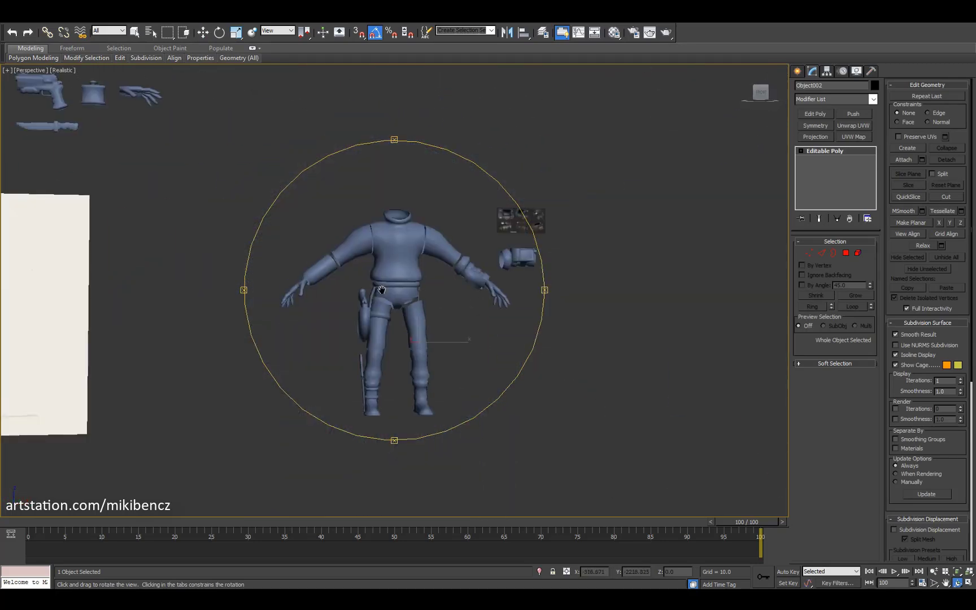
Step: Draw a circle of about 73 radius, centred on the shoulder and reaching the fingertips, to gauge the arm's reach
{"action": "key", "text": "w"}
{"action": "key", "text": "ctrl+d"}
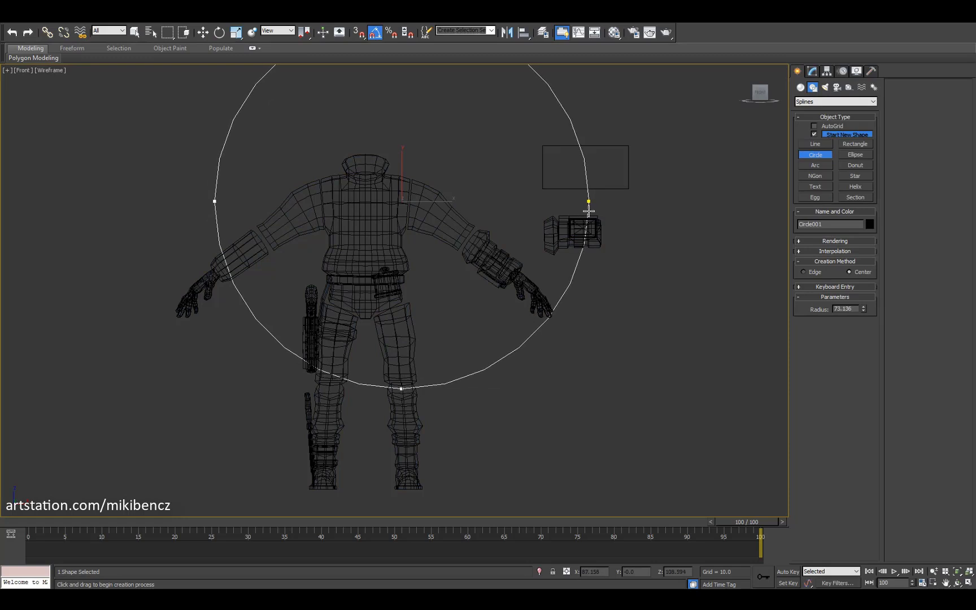
{"action": "left_click", "coordinate": [493, 340]}
{"action": "key", "text": "alt+w"}
{"action": "left_click", "coordinate": [638, 333]}
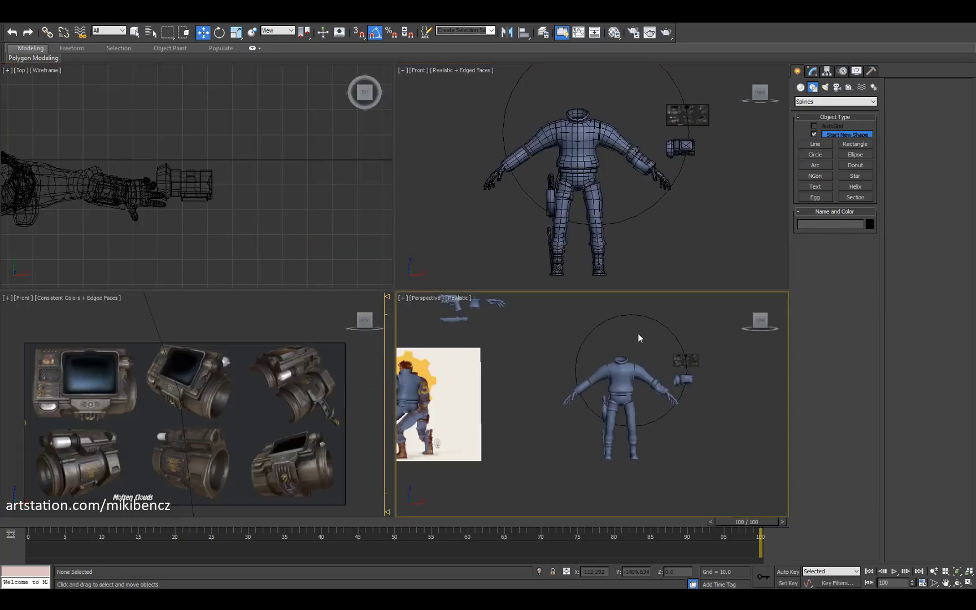
Step: Shift the arm wearing the wrist computer slightly closer to the torso
{"action": "scroll", "coordinate": [654, 202], "scroll_direction": "up", "scroll_amount": 3}
{"action": "key", "text": "alt+w"}
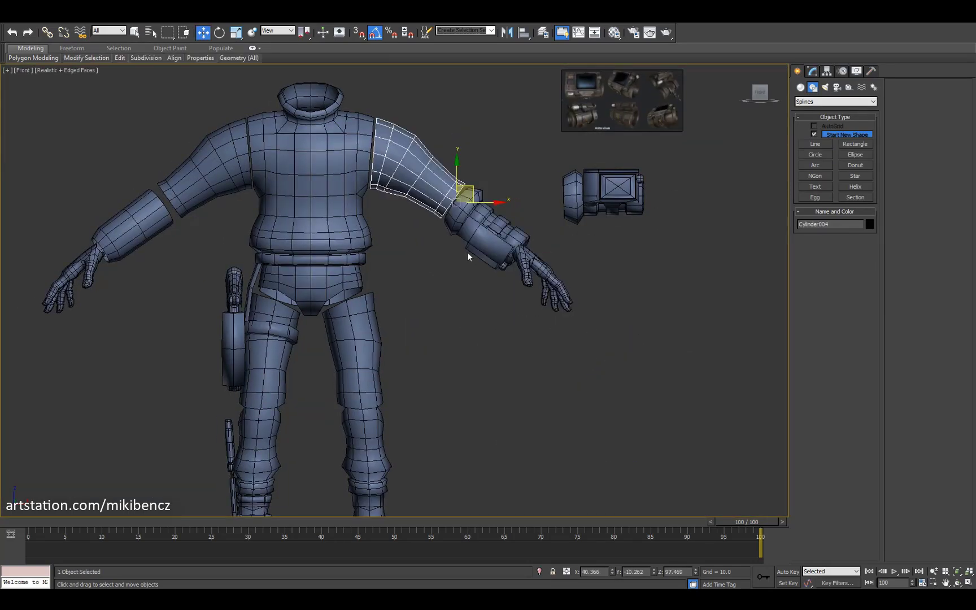
{"action": "key", "text": "1"}
{"action": "left_click_drag", "start_coordinate": [484, 249], "coordinate": [424, 171]}
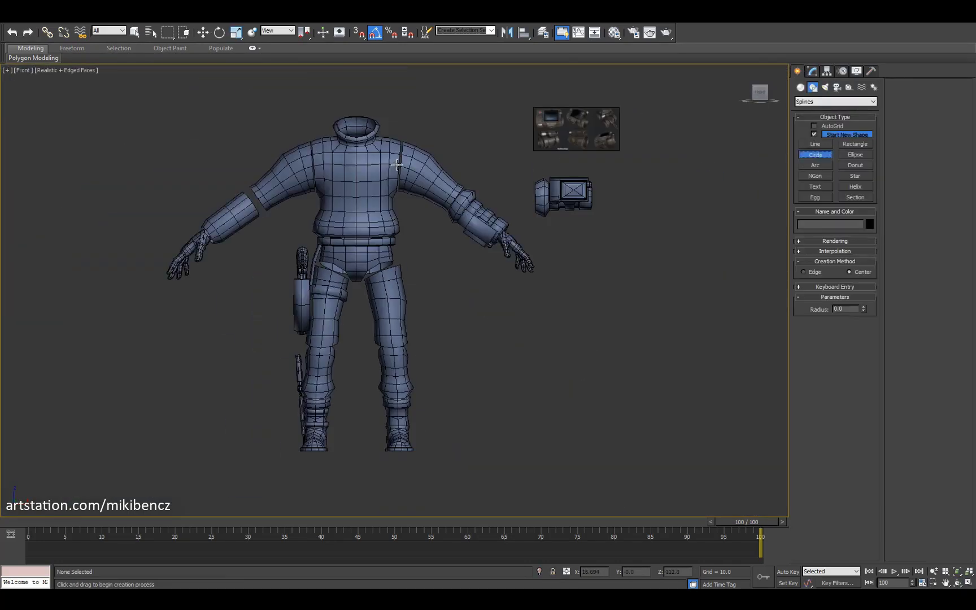
{"action": "left_click", "coordinate": [567, 196]}
{"action": "scroll", "coordinate": [570, 203], "scroll_direction": "down", "scroll_amount": 4}
{"action": "middle_click_drag", "start_coordinate": [565, 214], "coordinate": [592, 247]}
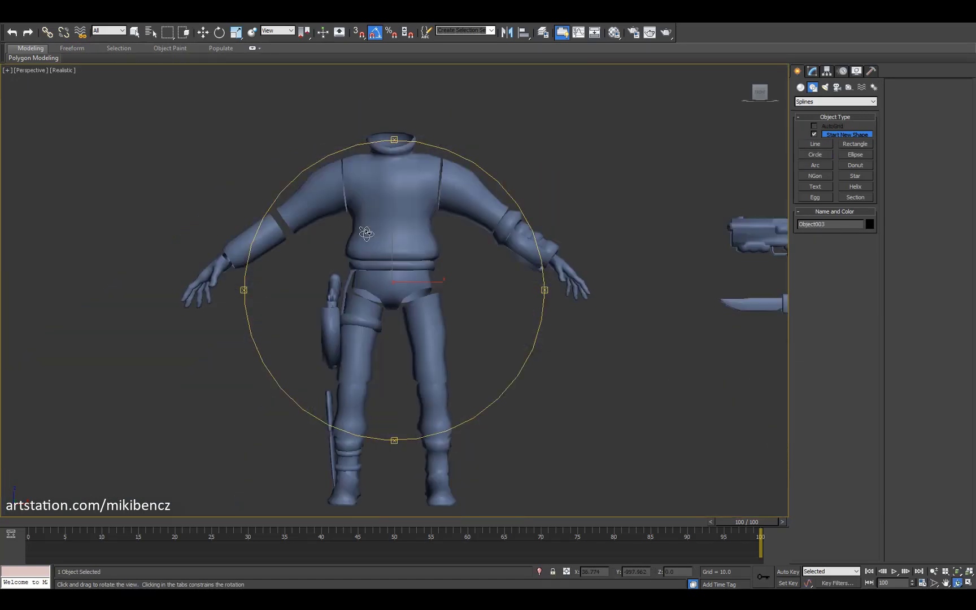
Step: Cut new edges across the back of the calf on the lower-leg mesh
{"action": "left_click_drag", "start_coordinate": [316, 285], "coordinate": [433, 286]}
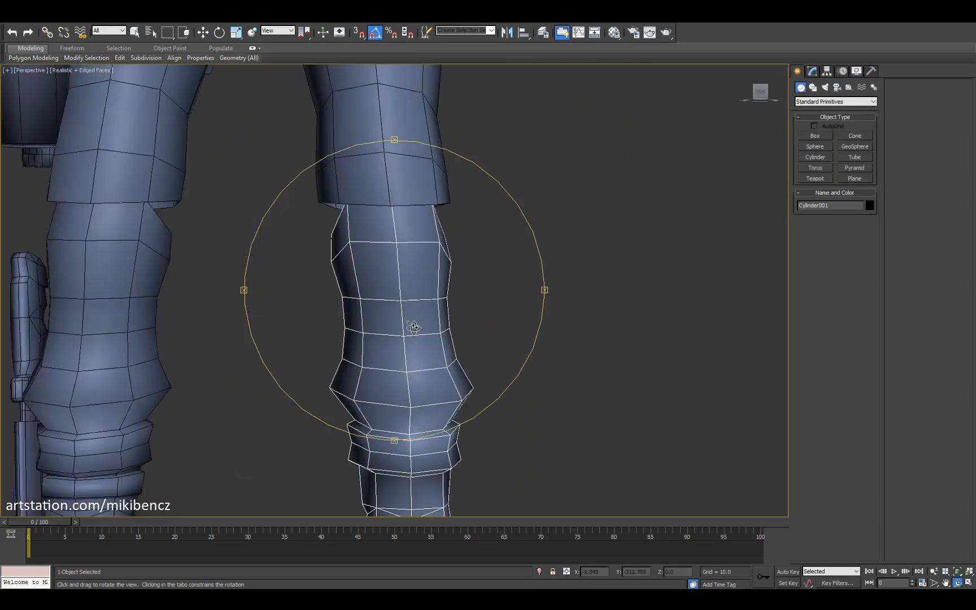
{"action": "left_click_drag", "start_coordinate": [413, 327], "coordinate": [429, 322]}
{"action": "key", "text": "q"}
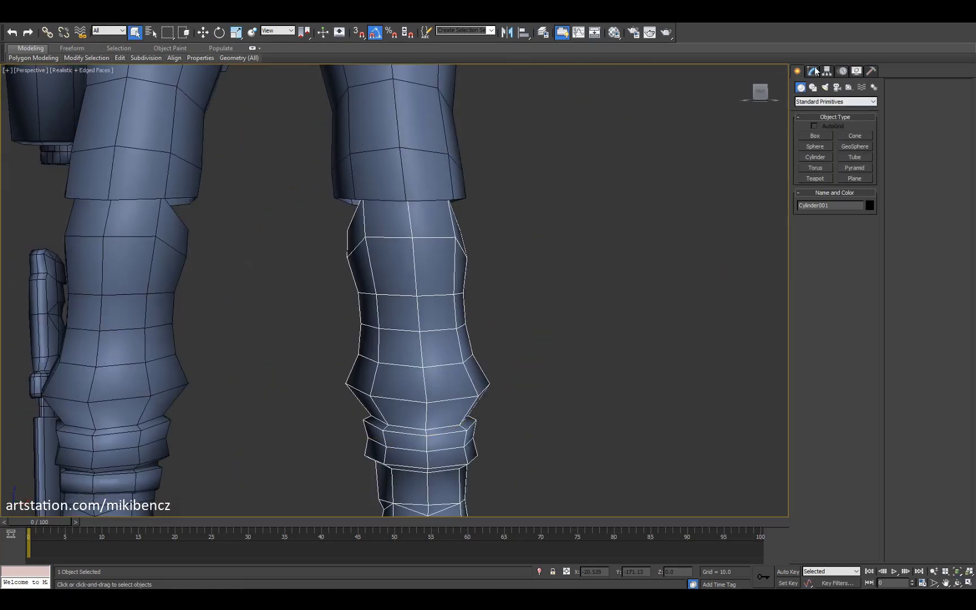
{"action": "key", "text": "alt+c"}
{"action": "middle_click_drag", "start_coordinate": [360, 313], "coordinate": [271, 345], "text": "alt"}
{"action": "key", "text": "1"}
{"action": "key", "text": "w"}
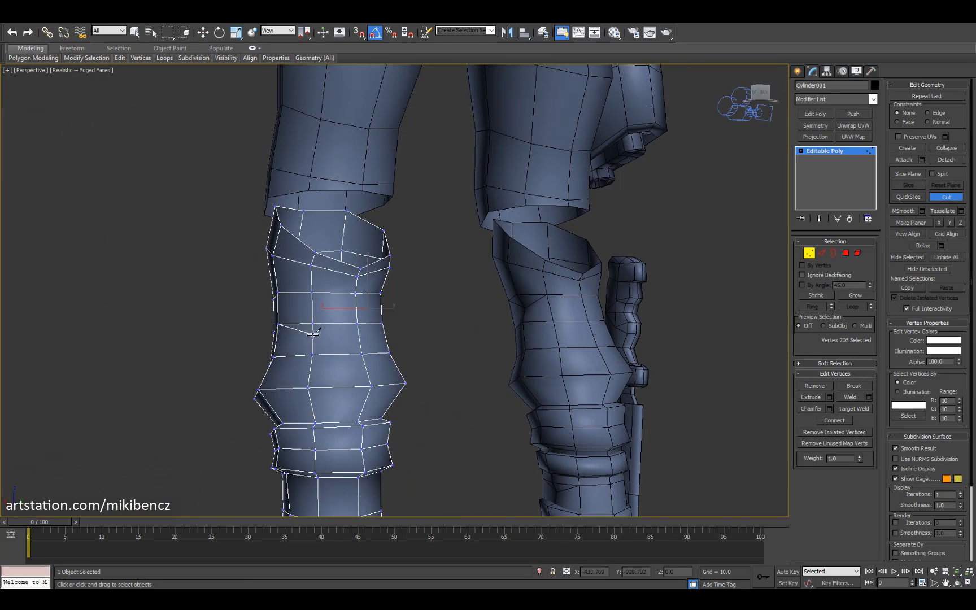
Step: Chamfer the edge loop around the widest part of the calf by 1.0
{"action": "middle_click_drag", "start_coordinate": [381, 327], "coordinate": [427, 356], "text": "alt"}
{"action": "key", "text": "2"}
{"action": "key", "text": "F4"}
{"action": "key", "text": "F4"}
{"action": "key", "text": "w"}
{"action": "left_click", "coordinate": [427, 356]}
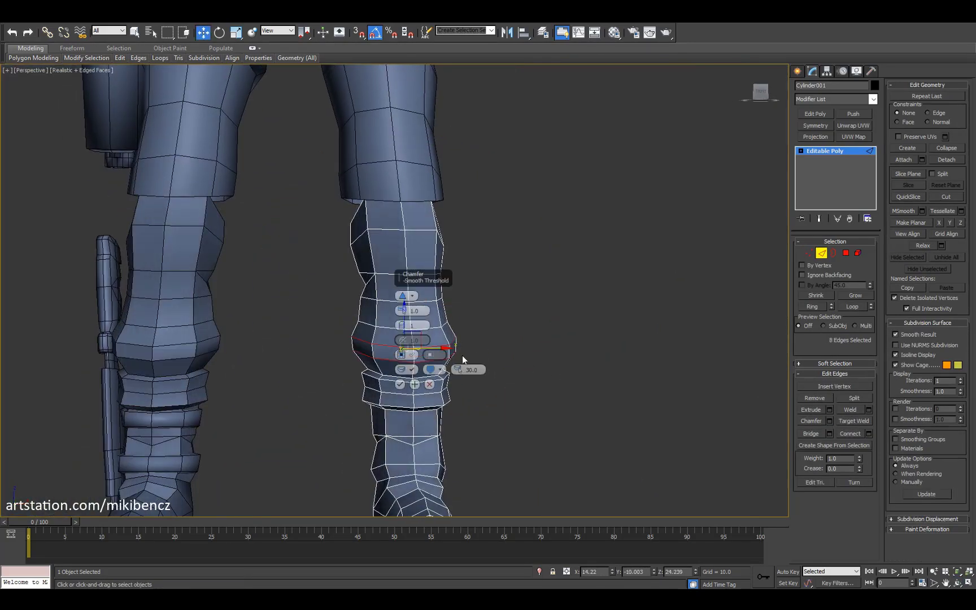
Step: Select and adjust the front and side vertex columns of the cuff below the calf
{"action": "key", "text": "4"}
{"action": "key", "text": "F4"}
{"action": "middle_click_drag", "start_coordinate": [647, 333], "coordinate": [432, 325], "text": "alt"}
{"action": "key", "text": "F4"}
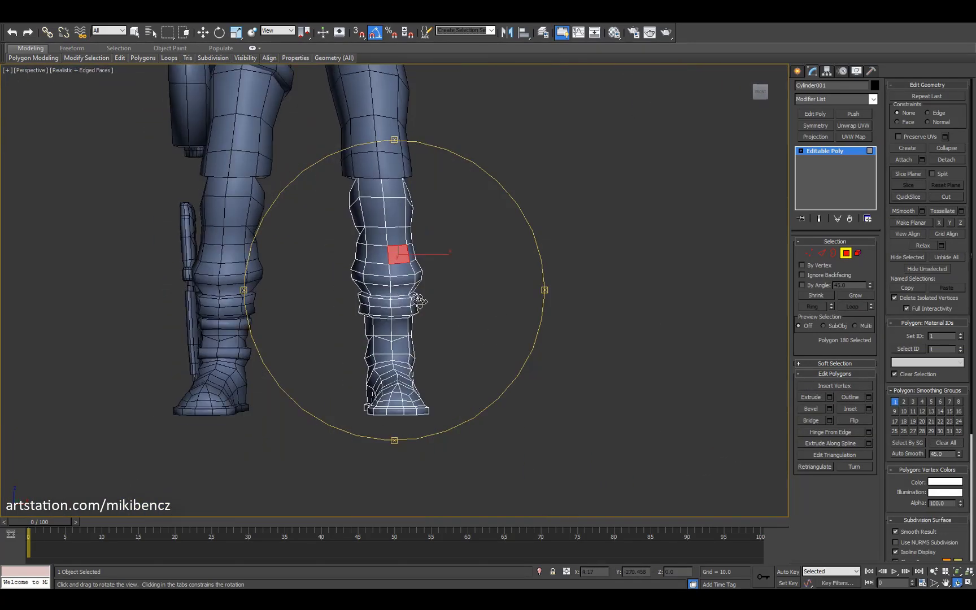
{"action": "key", "text": "F4"}
{"action": "key", "text": "alt+w"}
{"action": "key", "text": "1"}
{"action": "key", "text": "F3"}
{"action": "key", "text": "alt+w"}
{"action": "key", "text": "F3"}
{"action": "mouse_move", "coordinate": [566, 403]}
{"action": "middle_mouse_down", "text": "alt"}
{"action": "mouse_move", "coordinate": [396, 289]}
{"action": "mouse_move", "coordinate": [494, 311]}
{"action": "mouse_move", "coordinate": [481, 281]}
{"action": "mouse_move", "coordinate": [398, 284]}
{"action": "middle_mouse_up", "text": "alt"}
{"action": "key", "text": "F3"}
{"action": "key", "text": "F3"}
{"action": "key", "text": "F3"}
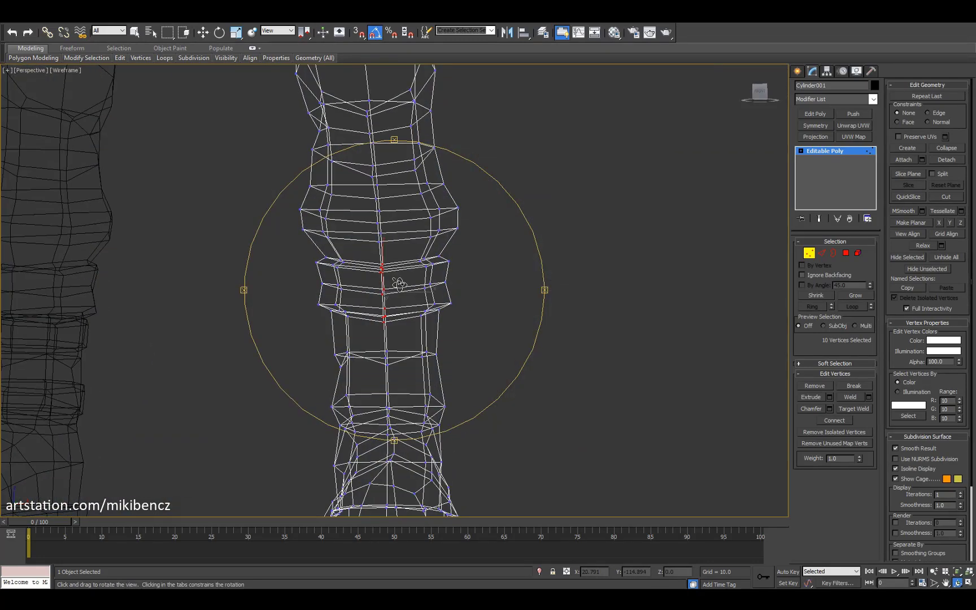
{"action": "middle_click_drag", "start_coordinate": [334, 317], "coordinate": [431, 322], "text": "alt"}
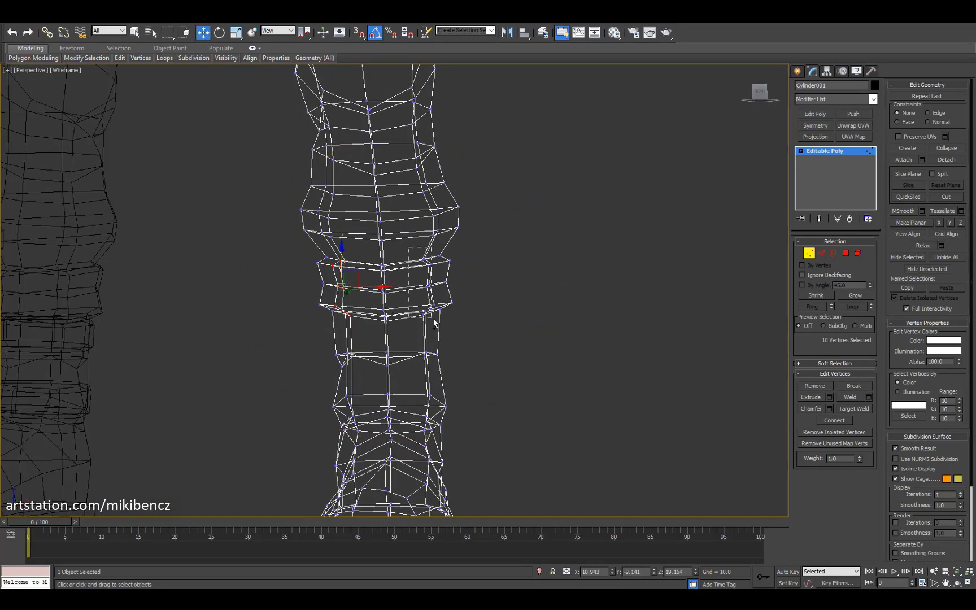
Step: Move the vertices on the inner side of the boot's toe area about 0.26 along X
{"action": "key", "text": "F3"}
{"action": "key", "text": "F4"}
{"action": "middle_click_drag", "start_coordinate": [387, 259], "coordinate": [359, 359], "text": "alt"}
{"action": "key", "text": "w"}
{"action": "left_click", "coordinate": [390, 351]}
{"action": "key", "text": "F3"}
{"action": "key", "text": "F3"}
{"action": "left_click_drag", "start_coordinate": [389, 354], "coordinate": [424, 328]}
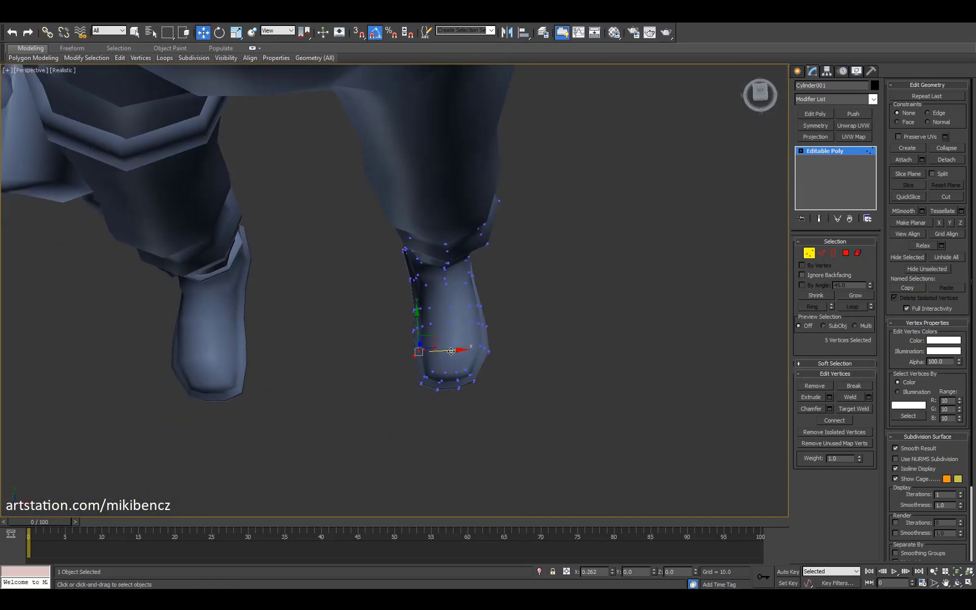
Step: Move the boot's toe-tip vertices about 0.87 forward and adjust the vertices on its outer side
{"action": "left_click", "coordinate": [442, 408]}
{"action": "key", "text": "F3"}
{"action": "key", "text": "F3"}
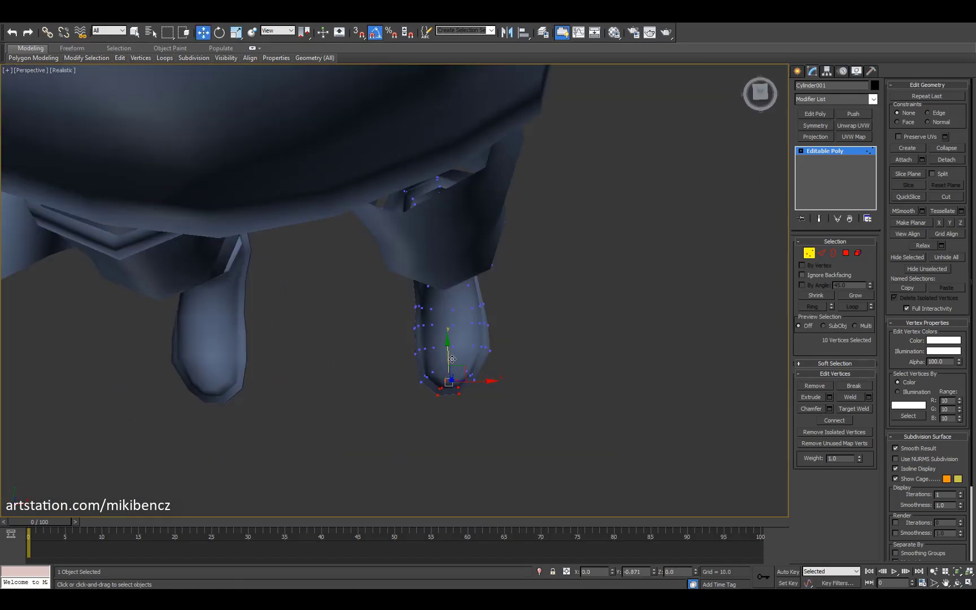
{"action": "key", "text": "F4"}
{"action": "left_click", "coordinate": [504, 367]}
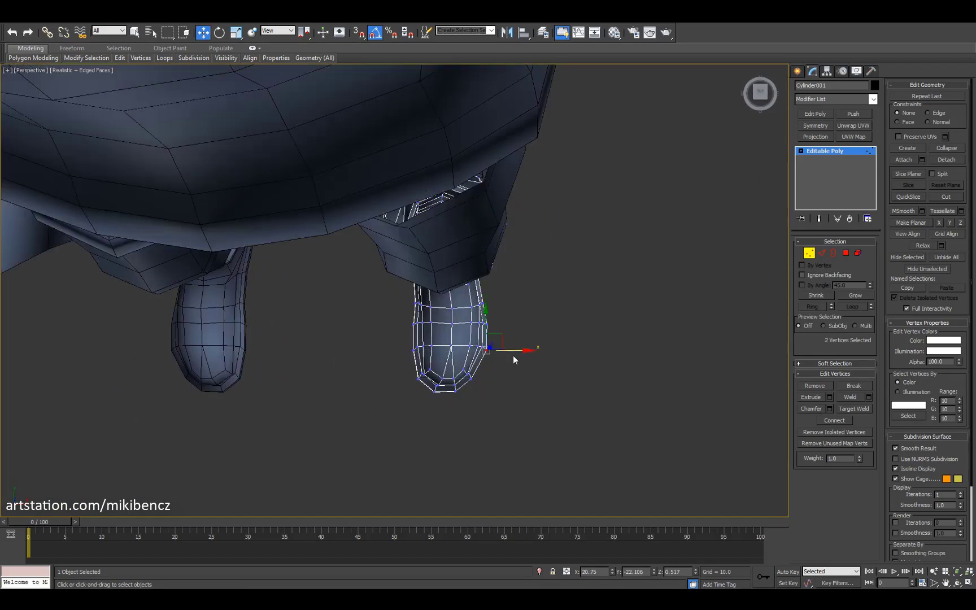
Step: Examine the shape of both boots from above without edge lines
{"action": "scroll", "coordinate": [443, 342], "scroll_direction": "down", "scroll_amount": 3}
{"action": "left_click", "coordinate": [442, 342]}
{"action": "key", "text": "F4"}
{"action": "key", "text": "ctrl+r"}
{"action": "left_click_drag", "start_coordinate": [443, 341], "coordinate": [407, 338]}
{"action": "key", "text": "F4"}
{"action": "key", "text": "F4"}
{"action": "scroll", "coordinate": [414, 338], "scroll_direction": "down", "scroll_amount": 3}
{"action": "key", "text": "w"}
{"action": "key", "text": "ctrl+d"}
{"action": "scroll", "coordinate": [410, 319], "scroll_direction": "up", "scroll_amount": 5}
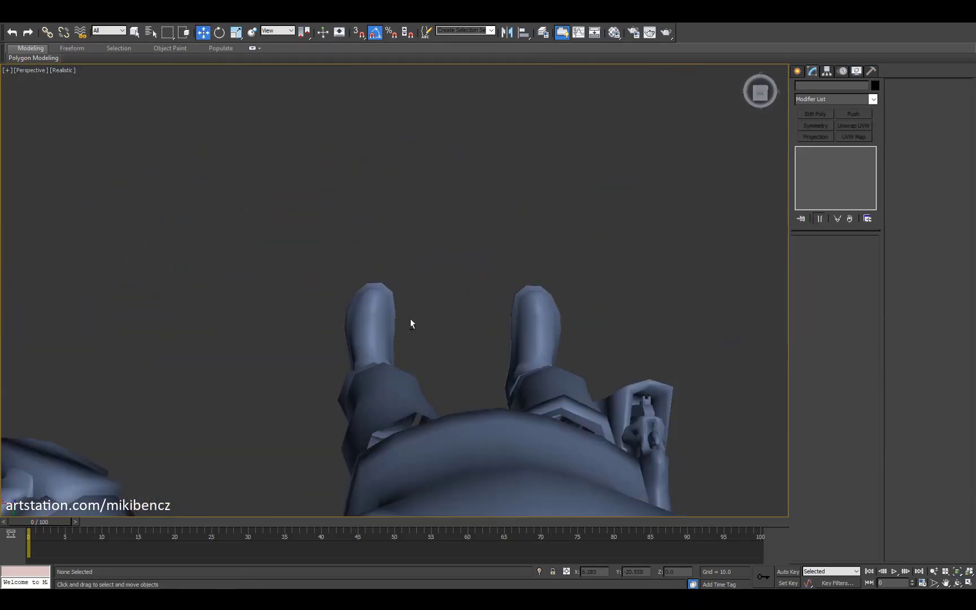
Step: Turn on soft selection with a 7.2 falloff and move the boot's inner side vertices about 0.6 toward the other boot
{"action": "left_click", "coordinate": [384, 310]}
{"action": "left_click", "coordinate": [834, 363]}
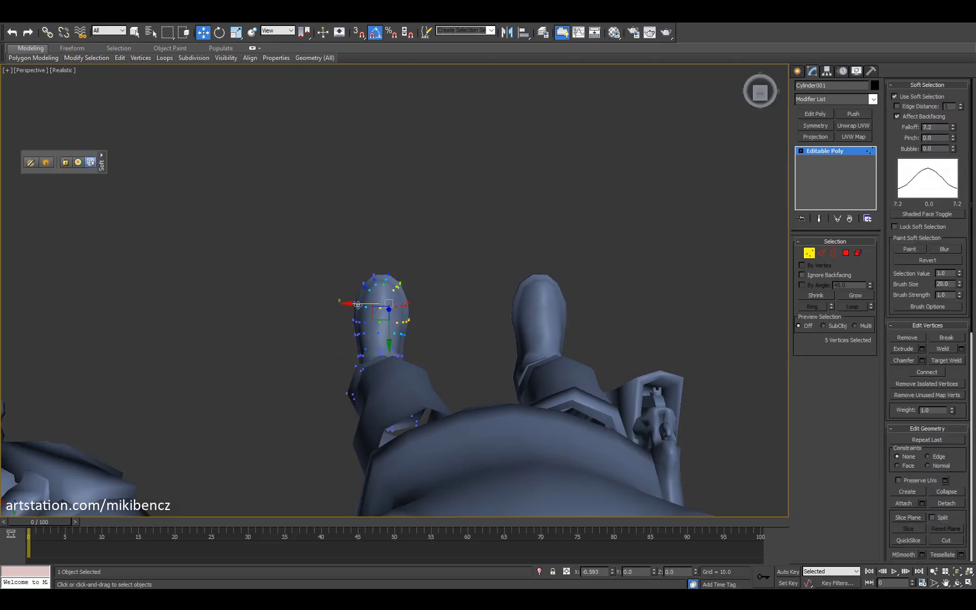
{"action": "mouse_move", "coordinate": [358, 305]}
{"action": "middle_mouse_down", "text": "alt"}
{"action": "mouse_move", "coordinate": [427, 303]}
{"action": "mouse_move", "coordinate": [335, 274]}
{"action": "mouse_move", "coordinate": [455, 348]}
{"action": "mouse_move", "coordinate": [452, 241]}
{"action": "mouse_move", "coordinate": [385, 233]}
{"action": "mouse_move", "coordinate": [471, 303]}
{"action": "mouse_move", "coordinate": [375, 307]}
{"action": "middle_mouse_up", "text": "alt"}
{"action": "key", "text": "F4"}
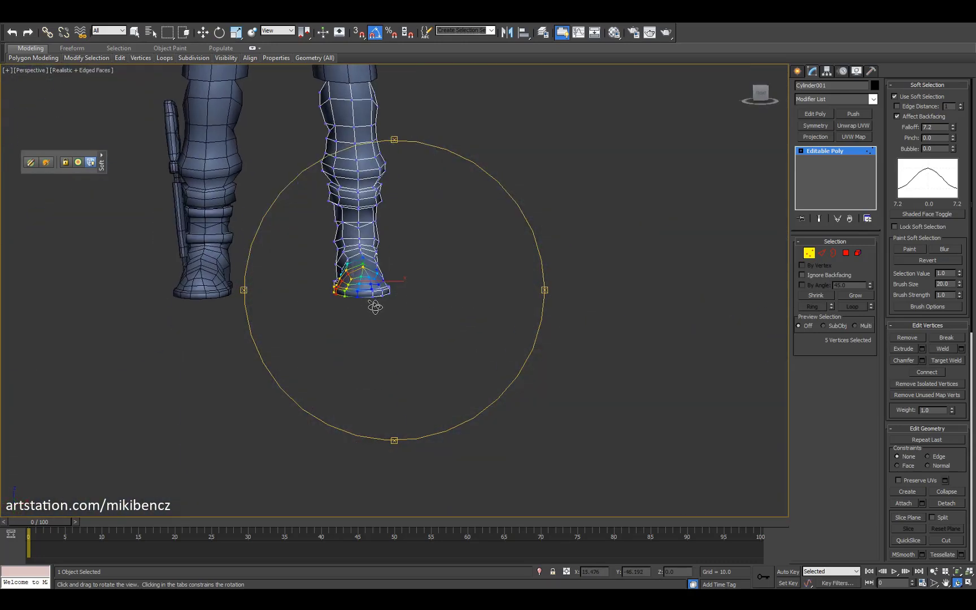
Step: Set the soft selection falloff to 3.744 and raise two edges on top of the boot about 0.09
{"action": "key", "text": "2"}
{"action": "key", "text": "w"}
{"action": "scroll", "coordinate": [318, 261], "scroll_direction": "up", "scroll_amount": 5}
{"action": "scroll", "coordinate": [424, 276], "scroll_direction": "down", "scroll_amount": 4}
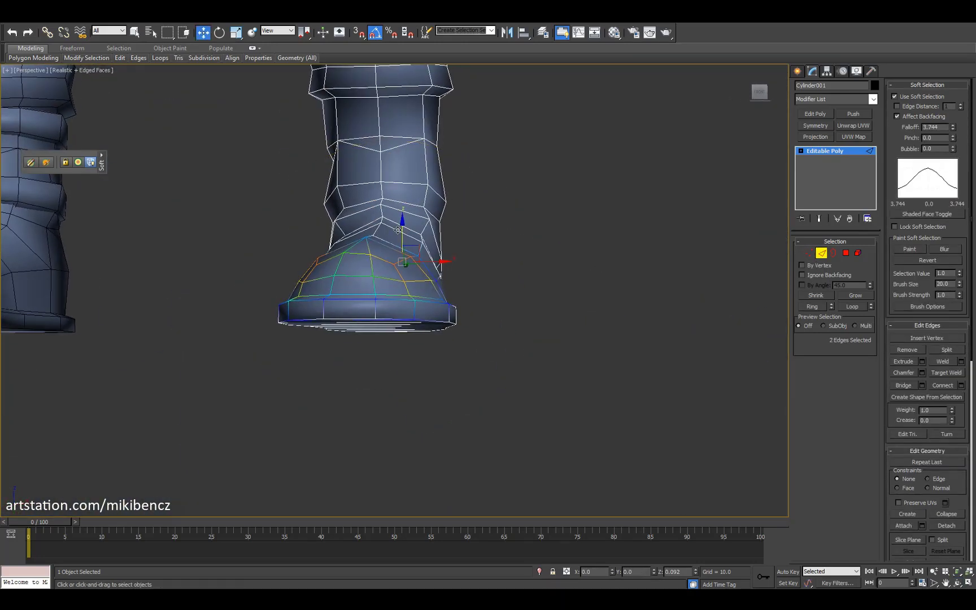
Step: Compare the boots with the concept art in the camera view and check them from the side
{"action": "key", "text": "F4"}
{"action": "mouse_move", "coordinate": [423, 277]}
{"action": "middle_mouse_down", "text": "alt"}
{"action": "mouse_move", "coordinate": [407, 262]}
{"action": "mouse_move", "coordinate": [403, 279]}
{"action": "mouse_move", "coordinate": [416, 290]}
{"action": "middle_mouse_up", "text": "alt"}
{"action": "key", "text": "alt+w"}
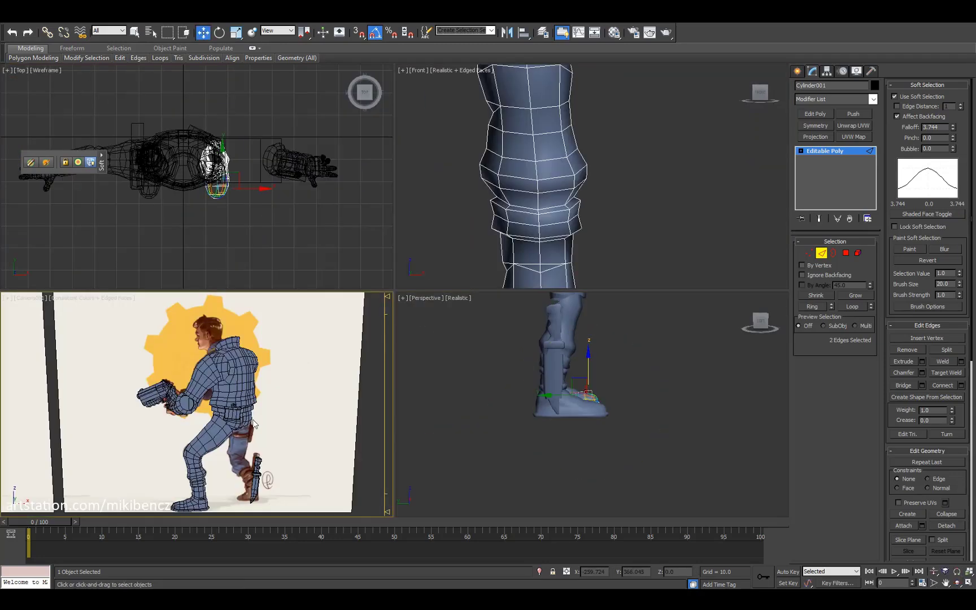
{"action": "key", "text": "alt+w"}
{"action": "key", "text": "alt+w"}
{"action": "left_click", "coordinate": [571, 367]}
{"action": "key", "text": "alt+w"}
{"action": "key", "text": "F4"}
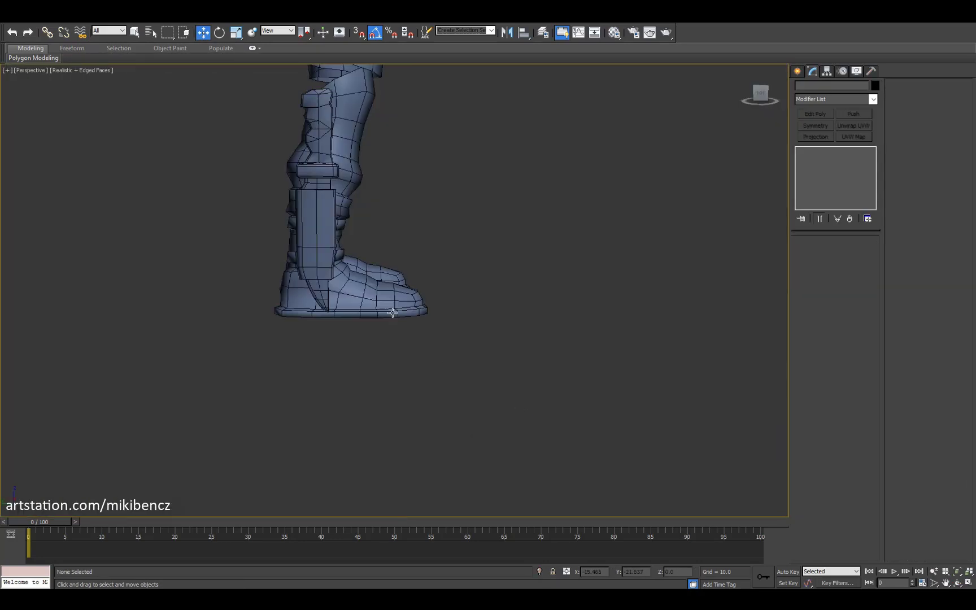
Step: Turn off soft selection and scale the vertical edges around the knife-side boot's sole to about 97% in X and Y
{"action": "scroll", "coordinate": [390, 293], "scroll_direction": "up", "scroll_amount": 3}
{"action": "key", "text": "4"}
{"action": "left_click", "coordinate": [496, 305]}
{"action": "middle_click_drag", "start_coordinate": [389, 293], "coordinate": [747, 215], "text": "alt"}
{"action": "scroll", "coordinate": [462, 308], "scroll_direction": "up", "scroll_amount": 2}
{"action": "left_click", "coordinate": [303, 62]}
{"action": "mouse_move", "coordinate": [429, 316]}
{"action": "middle_mouse_down", "text": "alt"}
{"action": "mouse_move", "coordinate": [438, 312]}
{"action": "mouse_move", "coordinate": [417, 310]}
{"action": "middle_mouse_up", "text": "alt"}
{"action": "left_click_drag", "start_coordinate": [417, 312], "coordinate": [416, 310]}
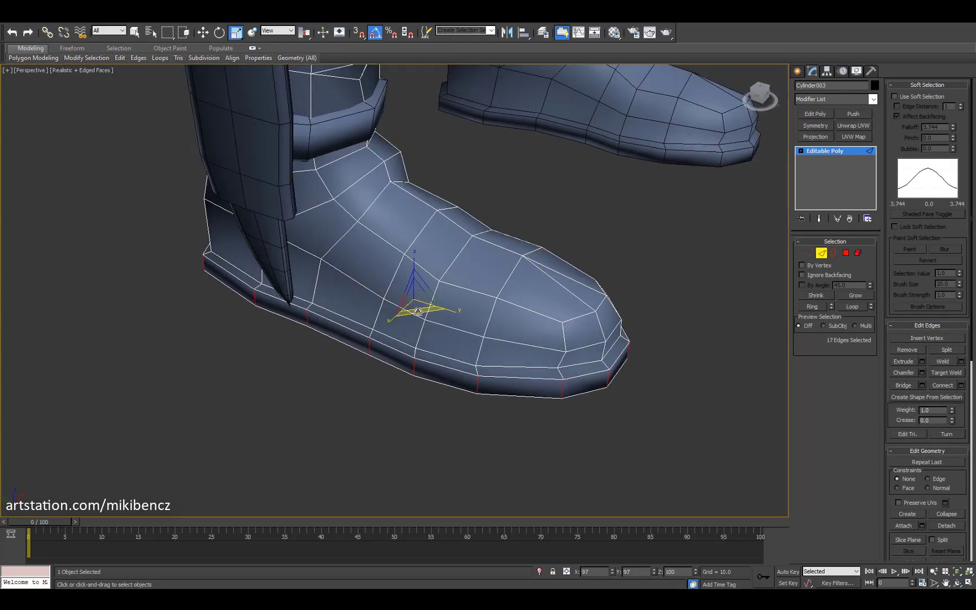
Step: Scale the vertex rows across the knife-side boot's forefoot in width, narrowing the front row to about 94% in X
{"action": "middle_click_drag", "start_coordinate": [418, 311], "coordinate": [411, 384], "text": "alt"}
{"action": "key", "text": "1"}
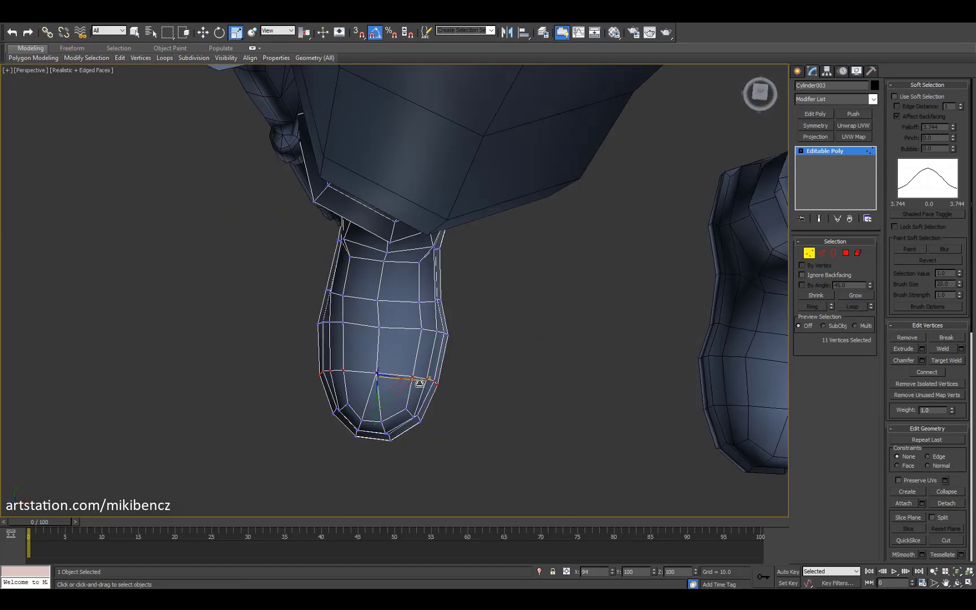
{"action": "key", "text": "2"}
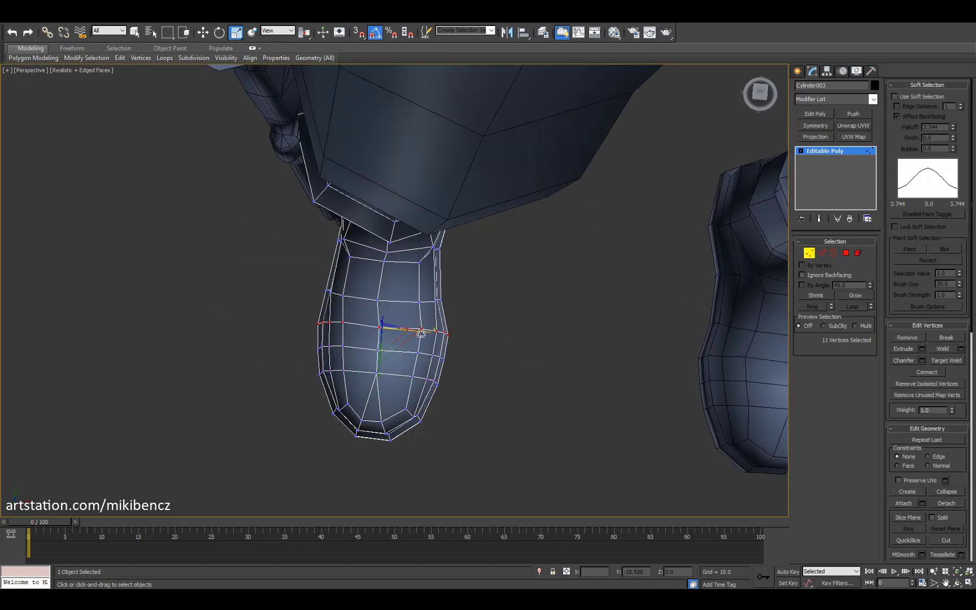
{"action": "middle_click_drag", "start_coordinate": [445, 398], "coordinate": [378, 340], "text": "alt"}
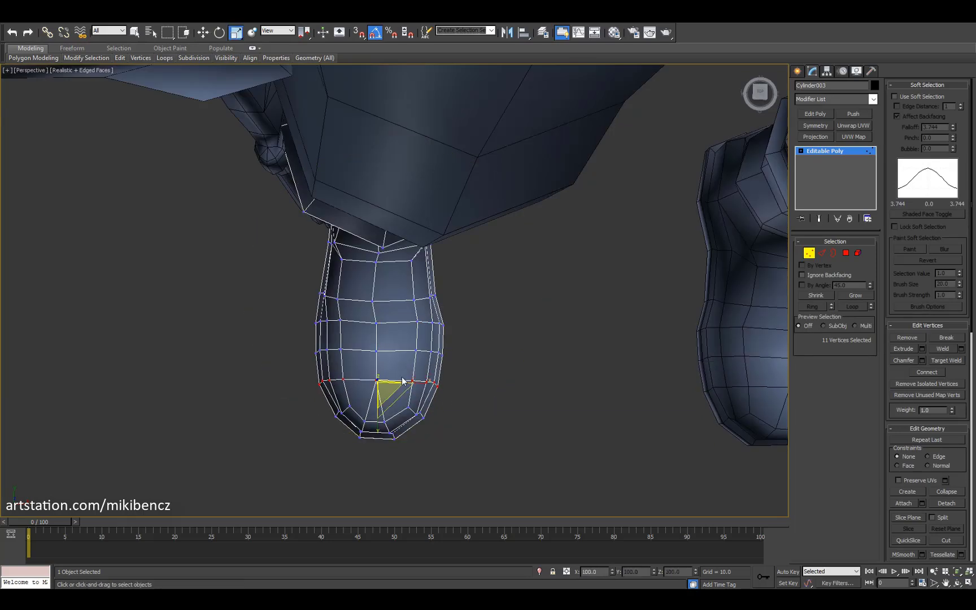
{"action": "middle_click_drag", "start_coordinate": [424, 384], "coordinate": [437, 333], "text": "alt"}
Step: Select the vertical edge ring on the thigh mesh of the leg without the holster and add edge loops around it
{"action": "key", "text": "2"}
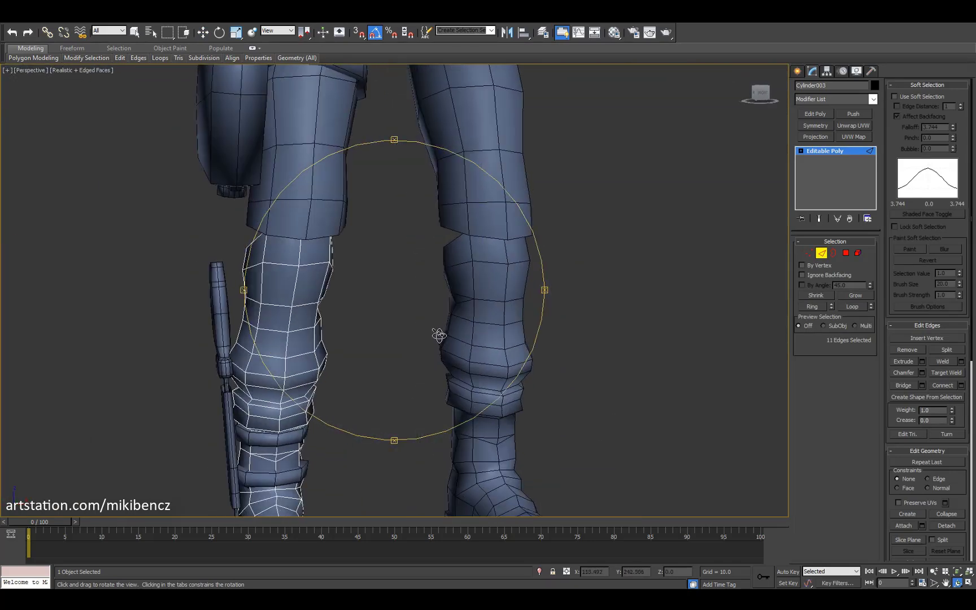
{"action": "key", "text": "F4"}
{"action": "key", "text": "2"}
{"action": "key", "text": "w"}
{"action": "left_click", "coordinate": [508, 338]}
{"action": "middle_click_drag", "start_coordinate": [580, 318], "coordinate": [419, 362], "text": "alt"}
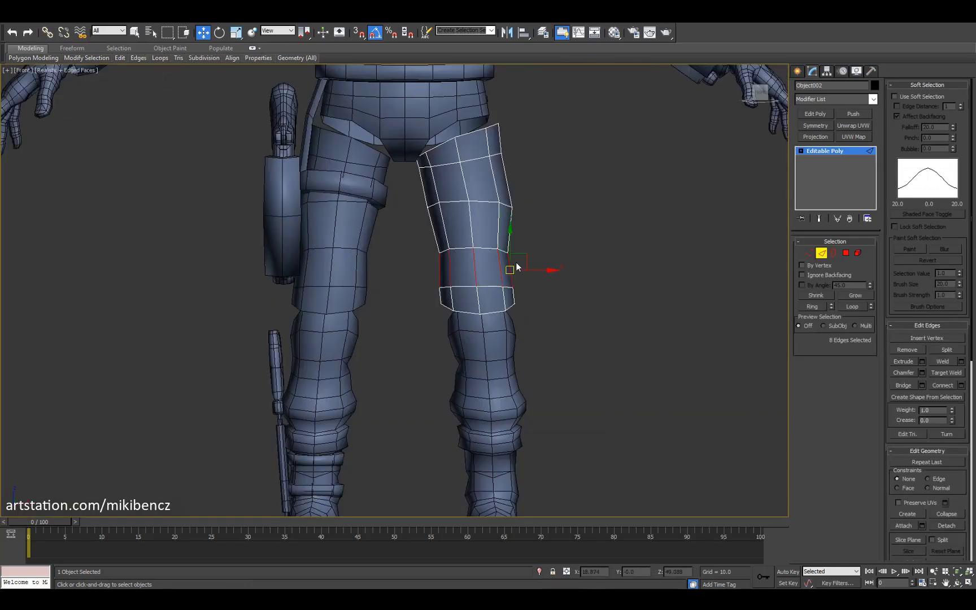
{"action": "middle_click_drag", "start_coordinate": [558, 266], "coordinate": [542, 282], "text": "alt"}
{"action": "key", "text": "shift+z"}
Step: Move the outer mid-thigh vertex about 0.36 inward along X
{"action": "key", "text": "1"}
{"action": "left_click", "coordinate": [537, 186]}
{"action": "left_click_drag", "start_coordinate": [567, 188], "coordinate": [567, 189]}
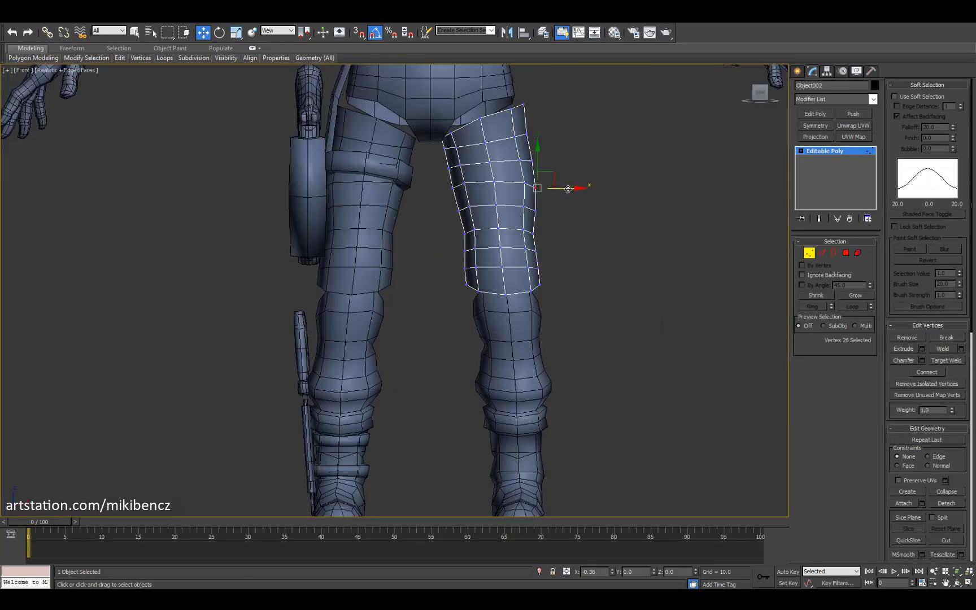
Step: Select the edge loop around the thigh's upper half and inspect the leg's shape at an angle
{"action": "key", "text": "alt+w"}
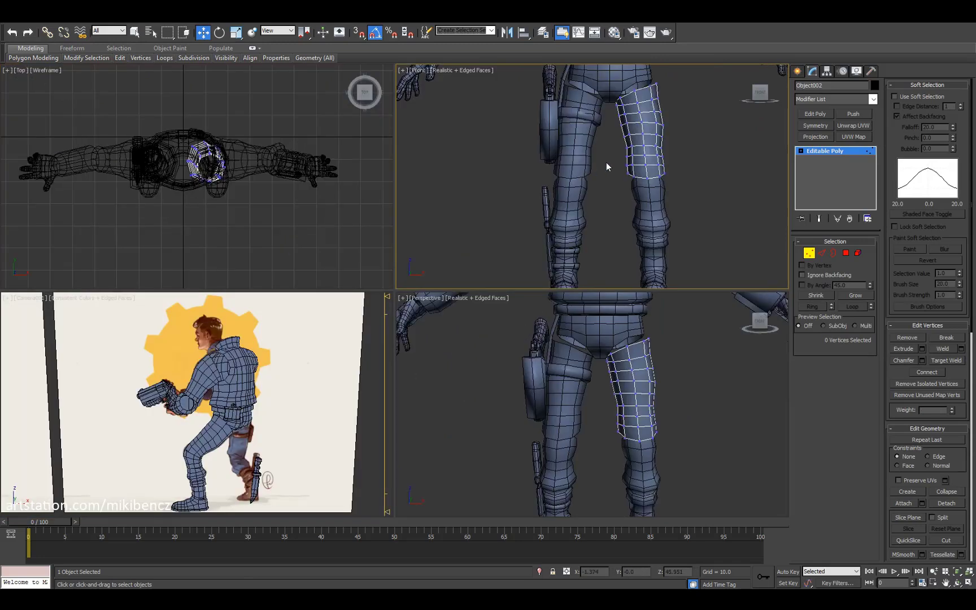
{"action": "key", "text": "alt+w"}
{"action": "key", "text": "2"}
{"action": "middle_click_drag", "start_coordinate": [429, 266], "coordinate": [452, 339], "text": "alt"}
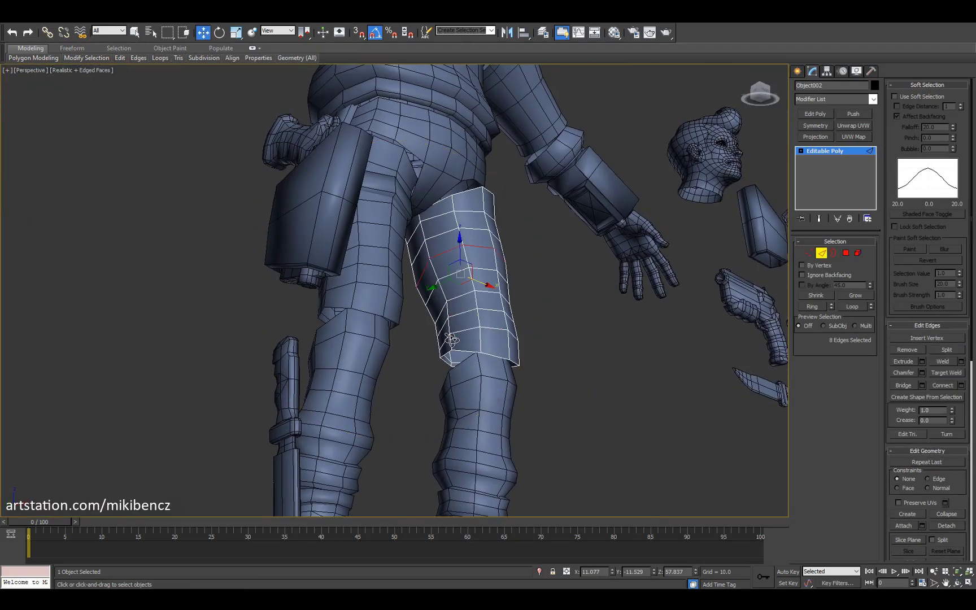
{"action": "key", "text": "f"}
Step: Adjust the inner and outer side vertices of the thigh mesh just above the knee opening
{"action": "scroll", "coordinate": [452, 257], "scroll_direction": "up", "scroll_amount": 3}
{"action": "left_click", "coordinate": [416, 265]}
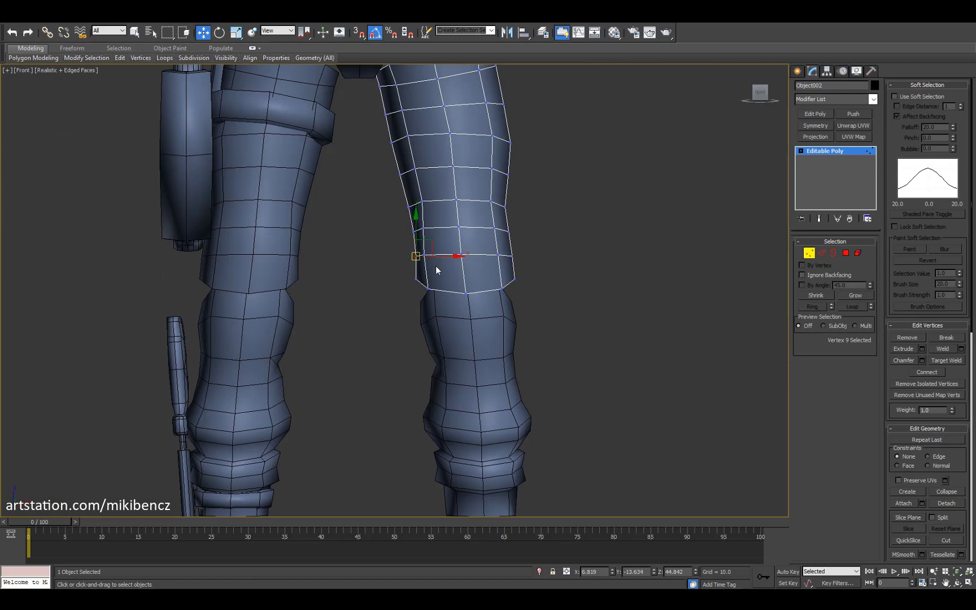
{"action": "key", "text": "F3"}
{"action": "left_click_drag", "start_coordinate": [508, 241], "coordinate": [487, 225]}
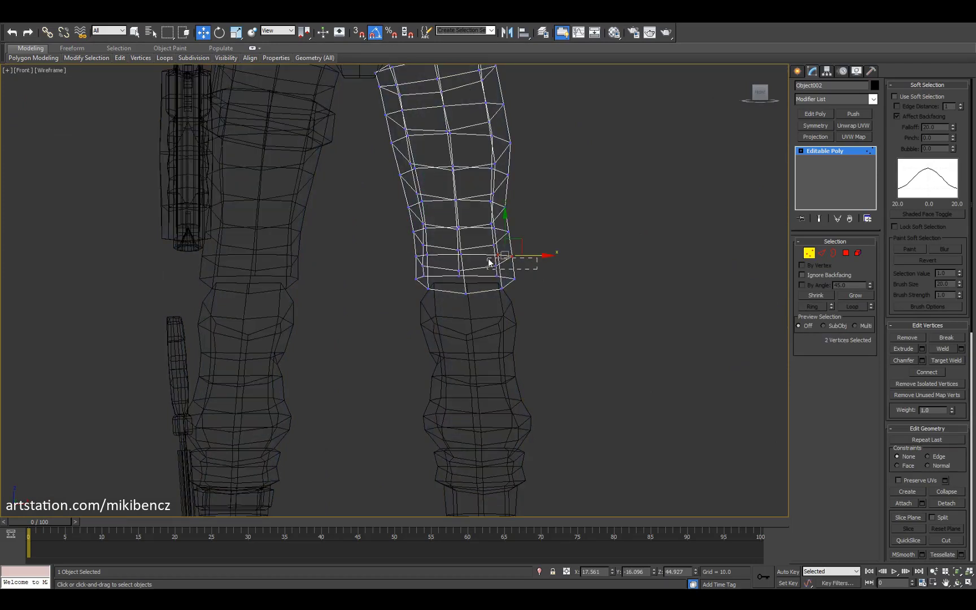
{"action": "key", "text": "F3"}
{"action": "key", "text": "F3"}
{"action": "key", "text": "F3"}
{"action": "key", "text": "F3"}
{"action": "key", "text": "F3"}
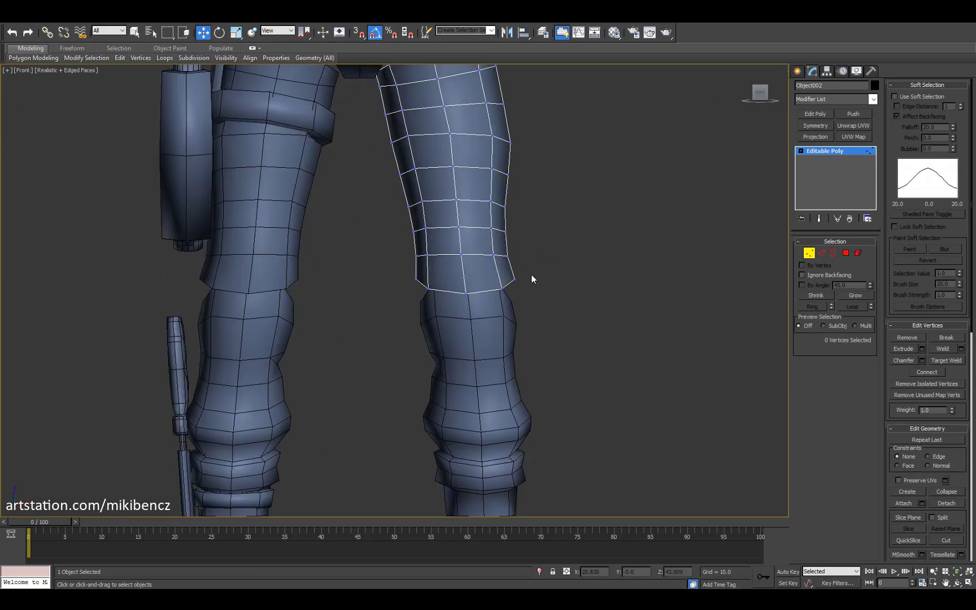
Step: Attach the lower leg and boot mesh to the thigh mesh on the leg without the holster
{"action": "key", "text": "F3"}
{"action": "key", "text": "F3"}
{"action": "key", "text": "p"}
{"action": "mouse_move", "coordinate": [451, 265]}
{"action": "middle_mouse_down", "text": "alt"}
{"action": "mouse_move", "coordinate": [363, 344]}
{"action": "mouse_move", "coordinate": [407, 334]}
{"action": "mouse_move", "coordinate": [452, 293]}
{"action": "mouse_move", "coordinate": [497, 196]}
{"action": "middle_mouse_up", "text": "alt"}
{"action": "key", "text": "F4"}
{"action": "key", "text": "w"}
{"action": "left_click", "coordinate": [451, 338]}
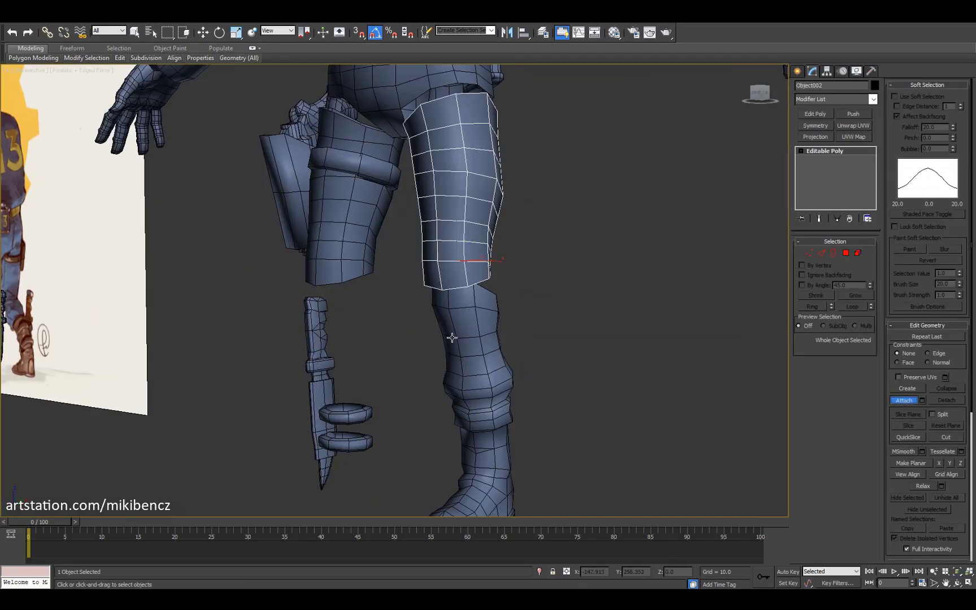
{"action": "scroll", "coordinate": [451, 337], "scroll_direction": "down", "scroll_amount": 5}
Step: Rotate the lower leg's upper border in a left side view and reposition its vertices toward the thigh opening
{"action": "key", "text": "ctrl+r"}
{"action": "left_click_drag", "start_coordinate": [420, 314], "coordinate": [305, 320]}
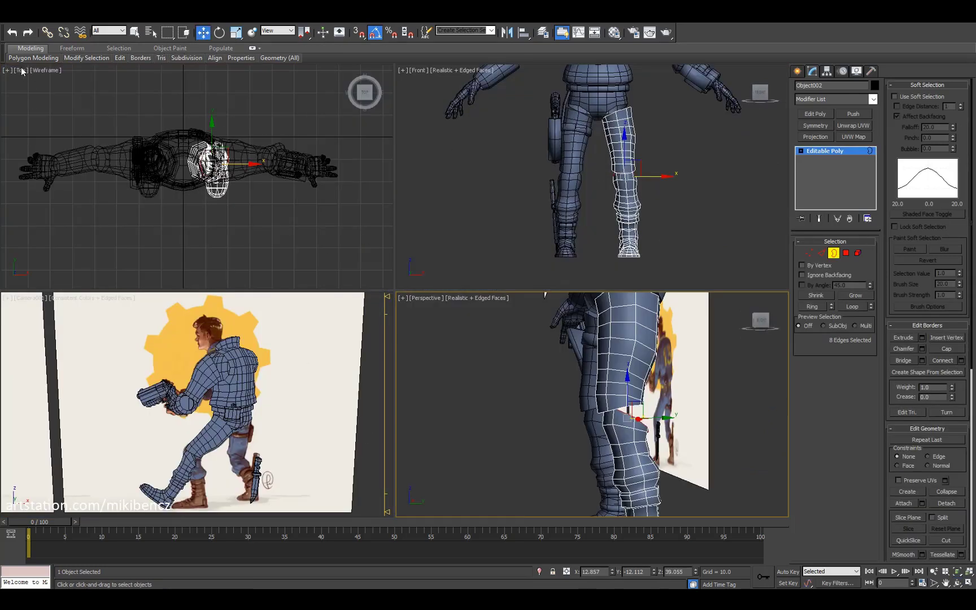
{"action": "left_click", "coordinate": [22, 70]}
{"action": "left_click", "coordinate": [51, 169]}
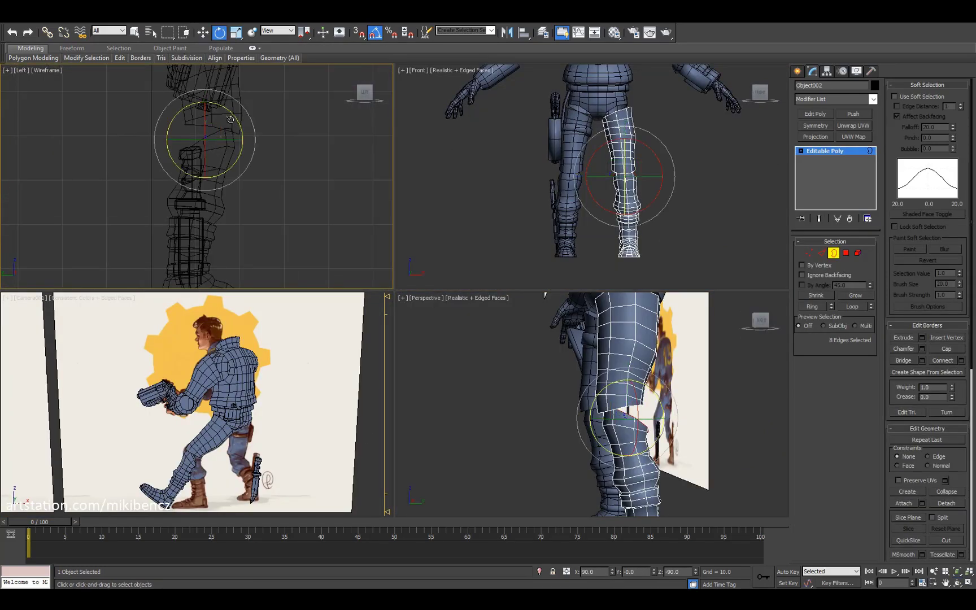
{"action": "key", "text": "1"}
{"action": "scroll", "coordinate": [214, 148], "scroll_direction": "up", "scroll_amount": 2}
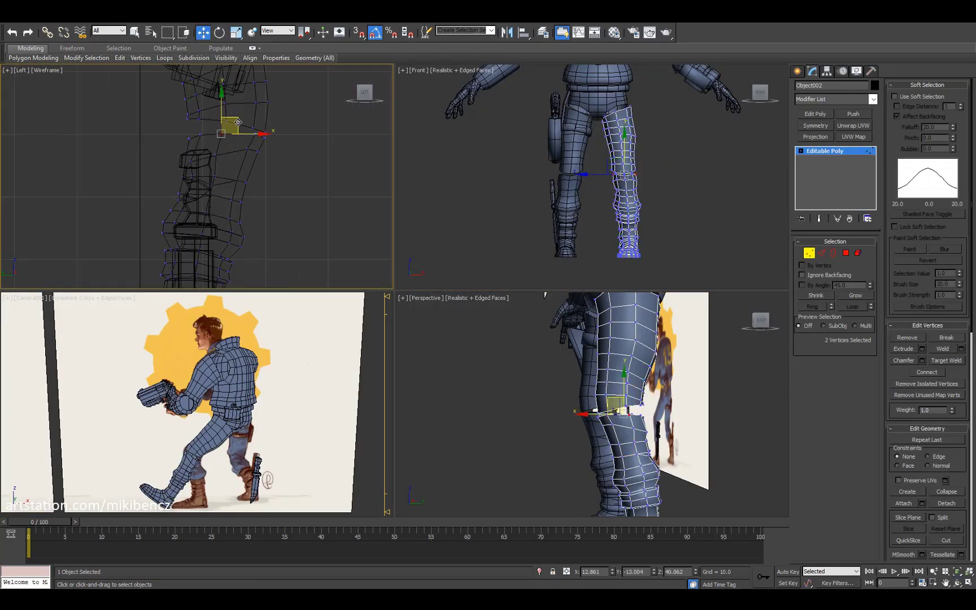
Step: Line up the two open borders at the knee and weld the thigh and lower leg vertices together
{"action": "key", "text": "3"}
{"action": "key", "text": "alt+w"}
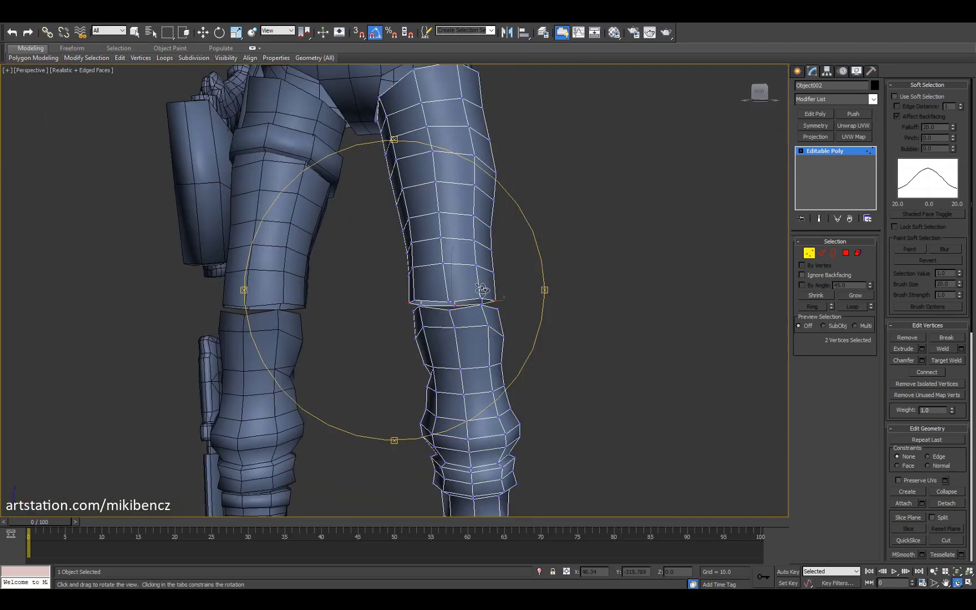
{"action": "mouse_move", "coordinate": [407, 339]}
{"action": "middle_mouse_down", "text": "alt"}
{"action": "mouse_move", "coordinate": [443, 307]}
{"action": "mouse_move", "coordinate": [395, 305]}
{"action": "mouse_move", "coordinate": [434, 306]}
{"action": "mouse_move", "coordinate": [407, 319]}
{"action": "mouse_move", "coordinate": [446, 296]}
{"action": "mouse_move", "coordinate": [417, 299]}
{"action": "mouse_move", "coordinate": [579, 333]}
{"action": "mouse_move", "coordinate": [400, 331]}
{"action": "middle_mouse_up", "text": "alt"}
{"action": "key", "text": "1"}
{"action": "left_click", "coordinate": [433, 305]}
{"action": "key", "text": "w"}
{"action": "key", "text": "3"}
{"action": "left_click", "coordinate": [961, 349]}
{"action": "left_click", "coordinate": [400, 330]}
Step: Constrain movement to edges and slide the vertices at the back of the leg just below the knee
{"action": "middle_click_drag", "start_coordinate": [292, 331], "coordinate": [269, 204], "text": "alt"}
{"action": "key", "text": "2"}
{"action": "key", "text": "alt+w"}
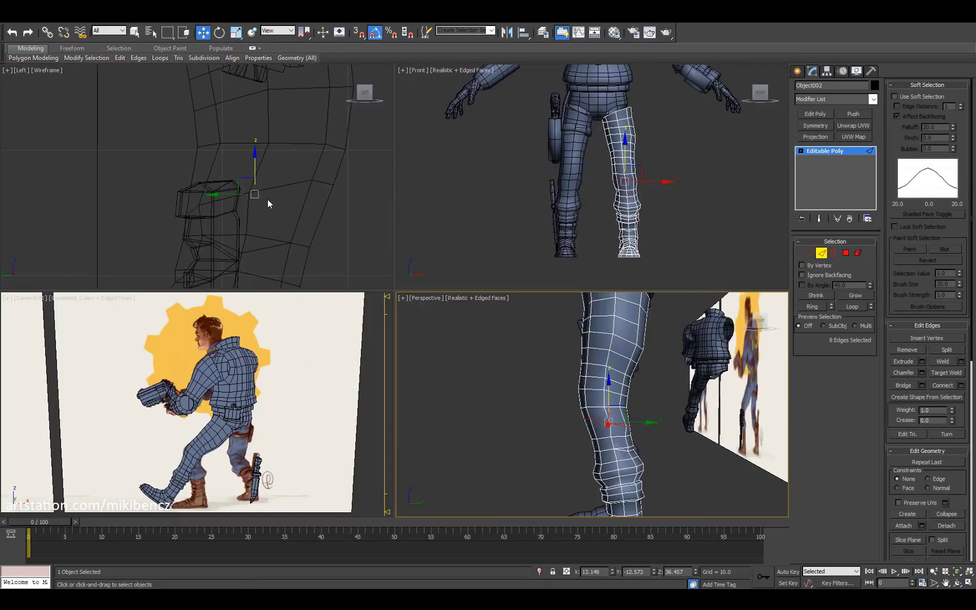
{"action": "left_click", "coordinate": [935, 482]}
{"action": "key", "text": "1"}
{"action": "middle_click", "coordinate": [364, 228]}
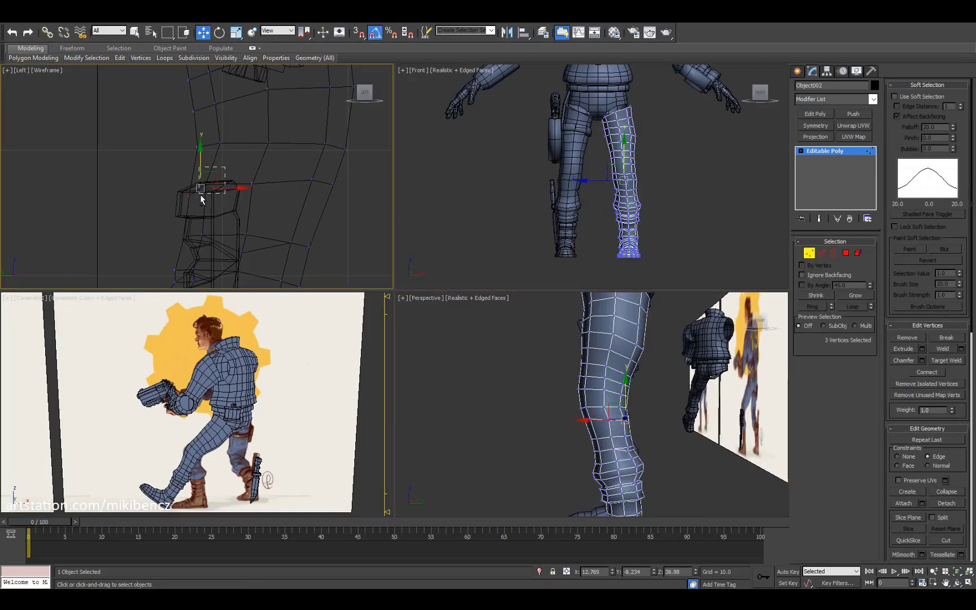
Step: Select edges on the front of the thigh above the knee and examine the joined leg from the side
{"action": "key", "text": "alt+w"}
{"action": "key", "text": "2"}
{"action": "left_click", "coordinate": [503, 333]}
{"action": "middle_click_drag", "start_coordinate": [503, 325], "coordinate": [520, 307], "text": "alt"}
{"action": "left_click", "coordinate": [429, 303]}
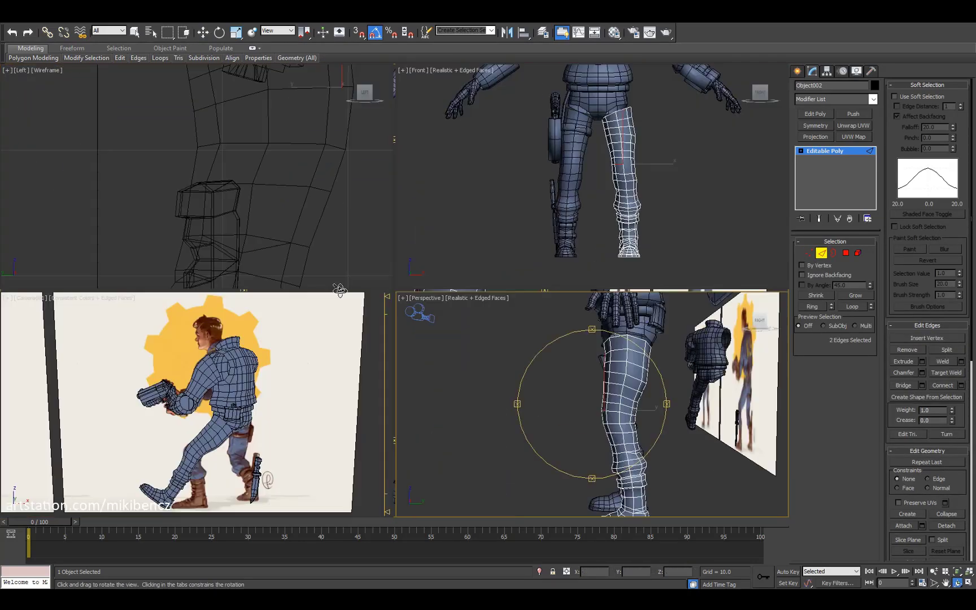
{"action": "middle_click_drag", "start_coordinate": [621, 395], "coordinate": [565, 395], "text": "alt"}
Step: Move the front knee vertices of the leg with the holster back about 0.34 in the side view
{"action": "middle_click", "coordinate": [289, 157]}
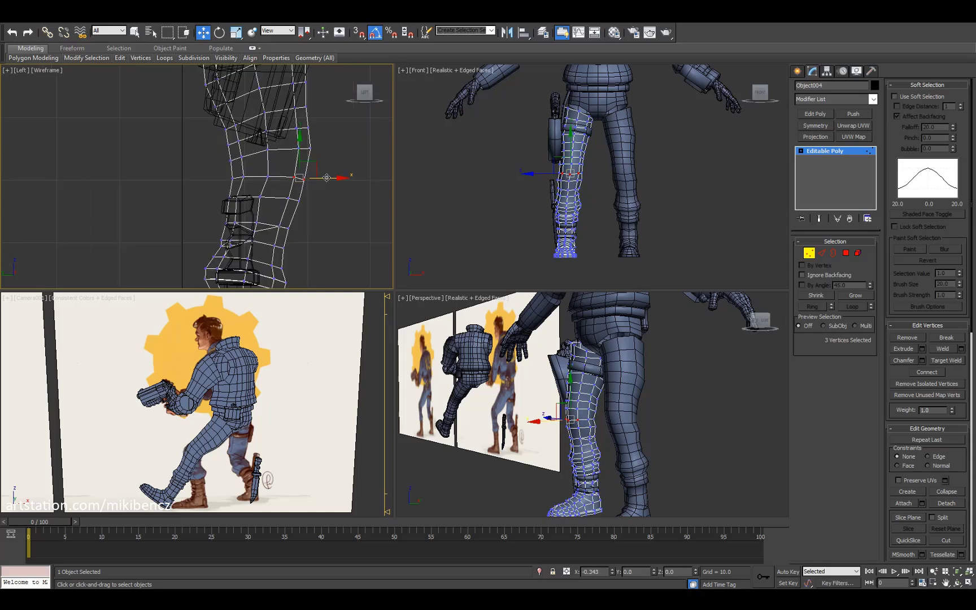
{"action": "middle_click_drag", "start_coordinate": [326, 178], "coordinate": [335, 217]}
{"action": "left_click", "coordinate": [509, 367]}
{"action": "key", "text": "F4"}
{"action": "middle_click_drag", "start_coordinate": [508, 367], "coordinate": [585, 380], "text": "alt"}
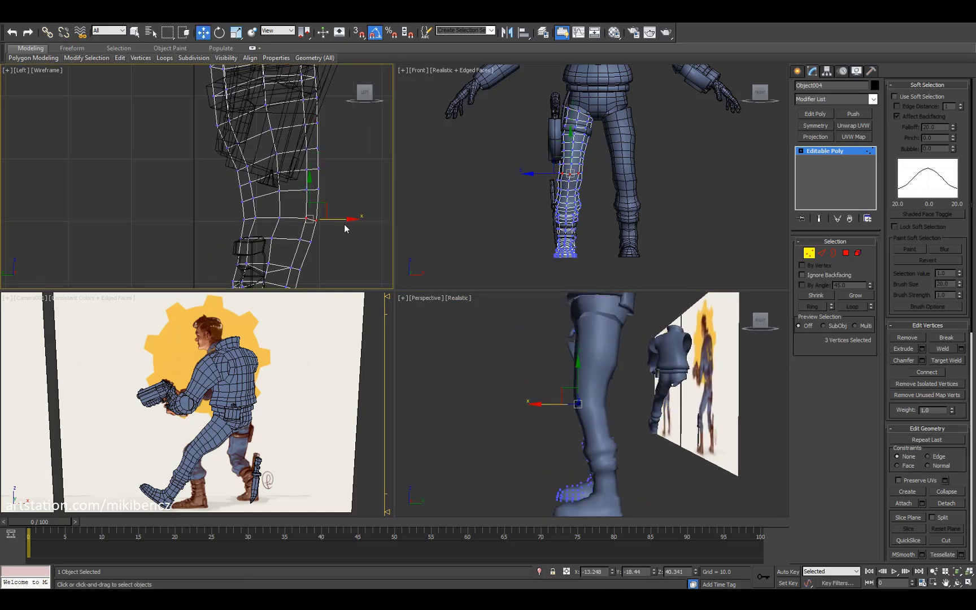
{"action": "middle_click_drag", "start_coordinate": [542, 395], "coordinate": [565, 395], "text": "alt"}
Step: Select the three vertex rings around the knee, shift them in the side view and check the shaded leg profile
{"action": "middle_click", "coordinate": [218, 202]}
{"action": "key", "text": "alt+w"}
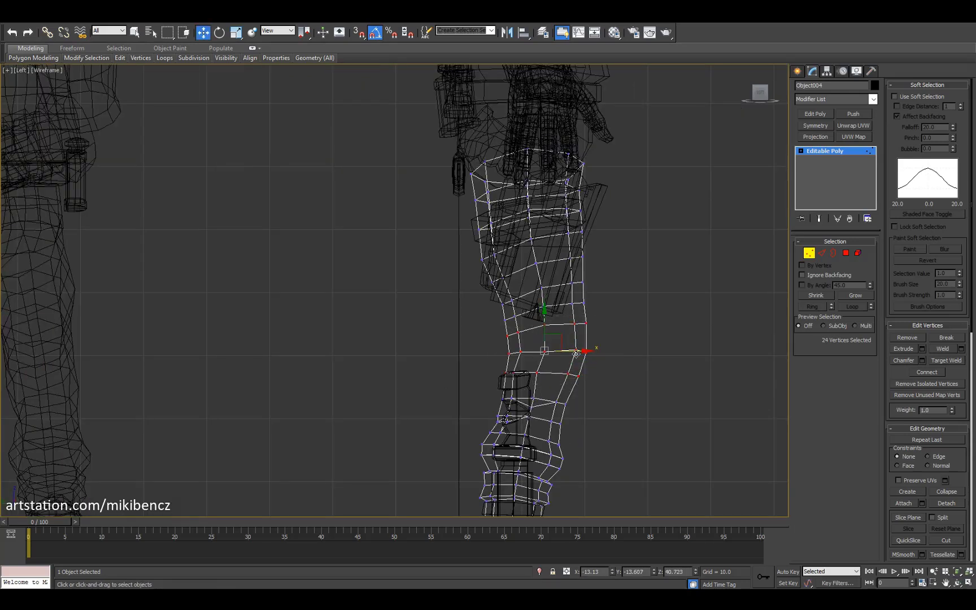
{"action": "mouse_move", "coordinate": [567, 353]}
{"action": "middle_mouse_down", "text": "alt"}
{"action": "mouse_move", "coordinate": [496, 307]}
{"action": "mouse_move", "coordinate": [408, 308]}
{"action": "middle_mouse_up", "text": "alt"}
{"action": "key", "text": "alt+w"}
{"action": "key", "text": "alt+w"}
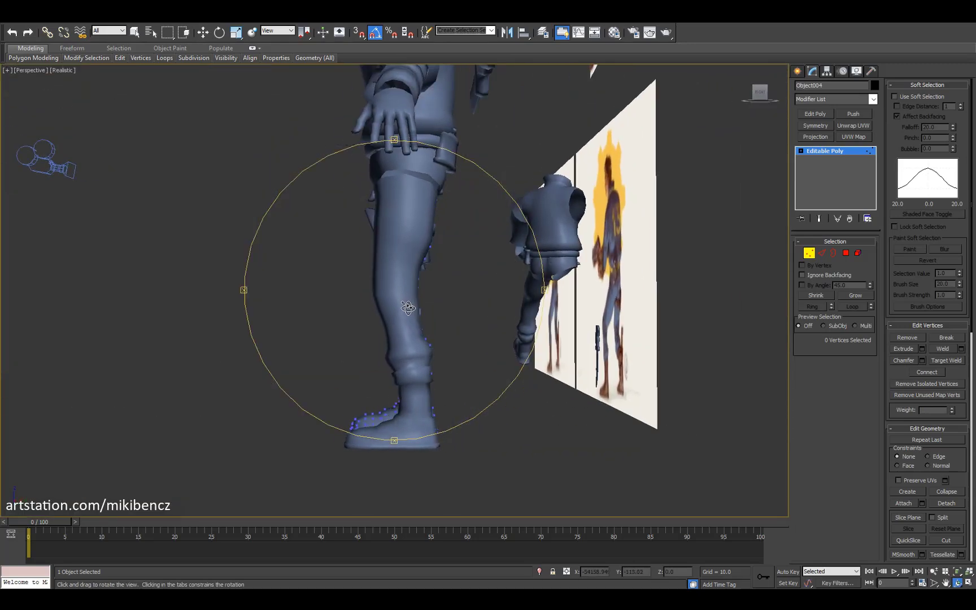
{"action": "key", "text": "alt+w"}
{"action": "key", "text": "alt+w"}
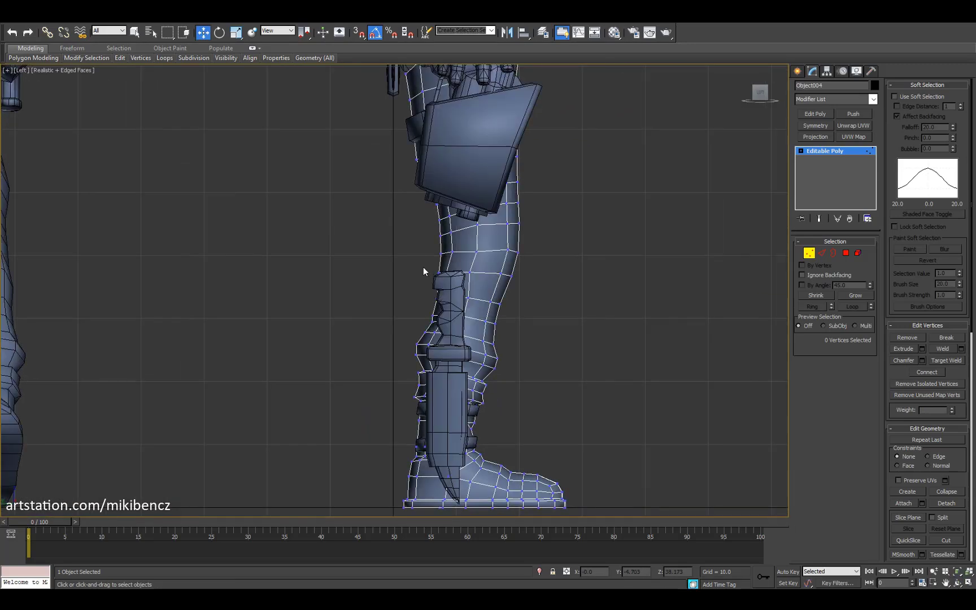
Step: Slide the edge loops around the knee of the holster leg along the surface using the edge constraint
{"action": "key", "text": "alt+w"}
{"action": "key", "text": "alt+w"}
{"action": "mouse_move", "coordinate": [562, 331]}
{"action": "middle_mouse_down", "text": "alt"}
{"action": "mouse_move", "coordinate": [437, 292]}
{"action": "mouse_move", "coordinate": [408, 305]}
{"action": "middle_mouse_up", "text": "alt"}
{"action": "key", "text": "alt+w"}
{"action": "key", "text": "alt+w"}
{"action": "key", "text": "2"}
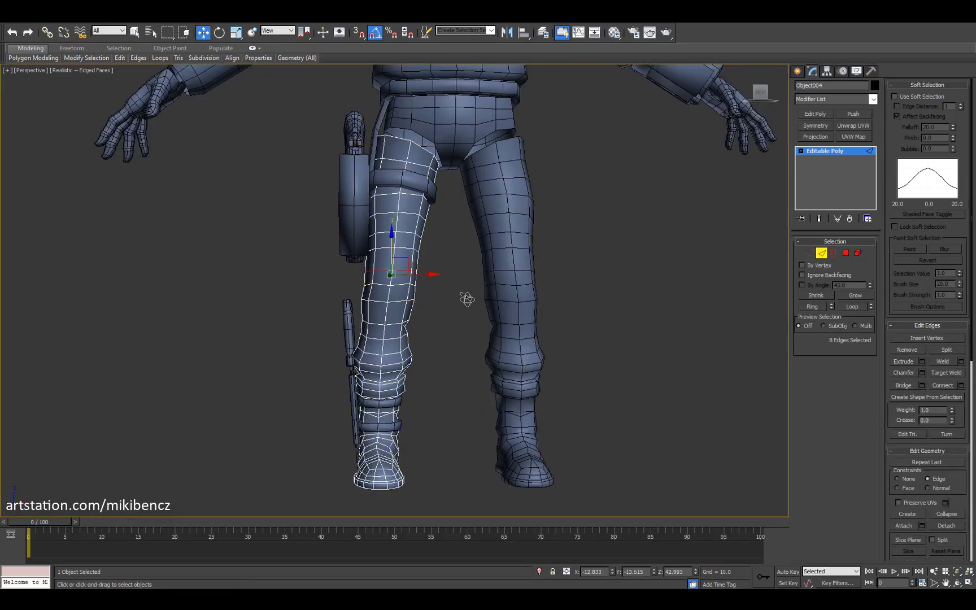
{"action": "middle_click_drag", "start_coordinate": [467, 299], "coordinate": [509, 291], "text": "alt"}
{"action": "key", "text": "1"}
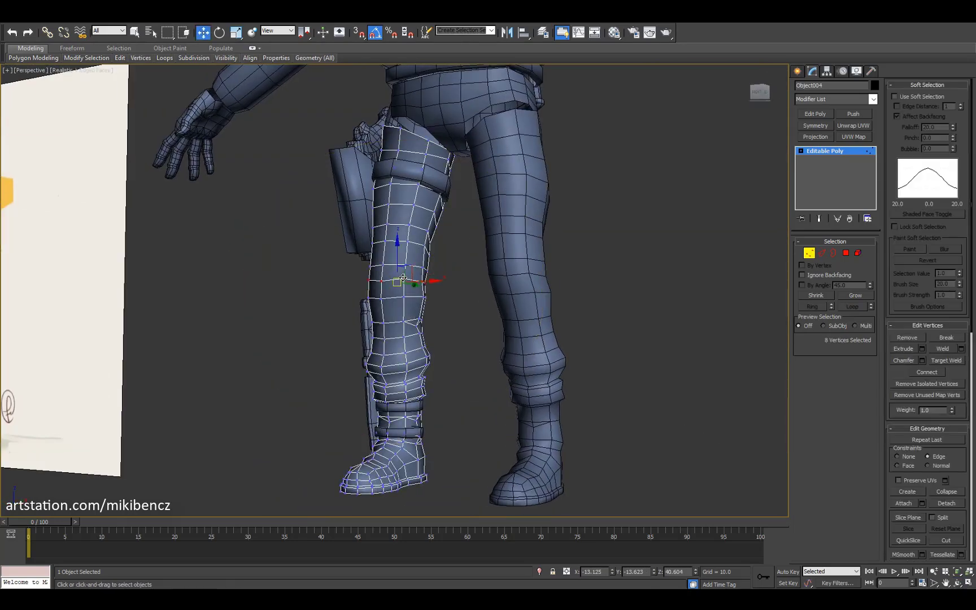
{"action": "middle_click_drag", "start_coordinate": [403, 278], "coordinate": [425, 339], "text": "alt"}
Step: Pull two edges at the back of the calf backward in the side view using soft selection with falloff 9
{"action": "key", "text": "2"}
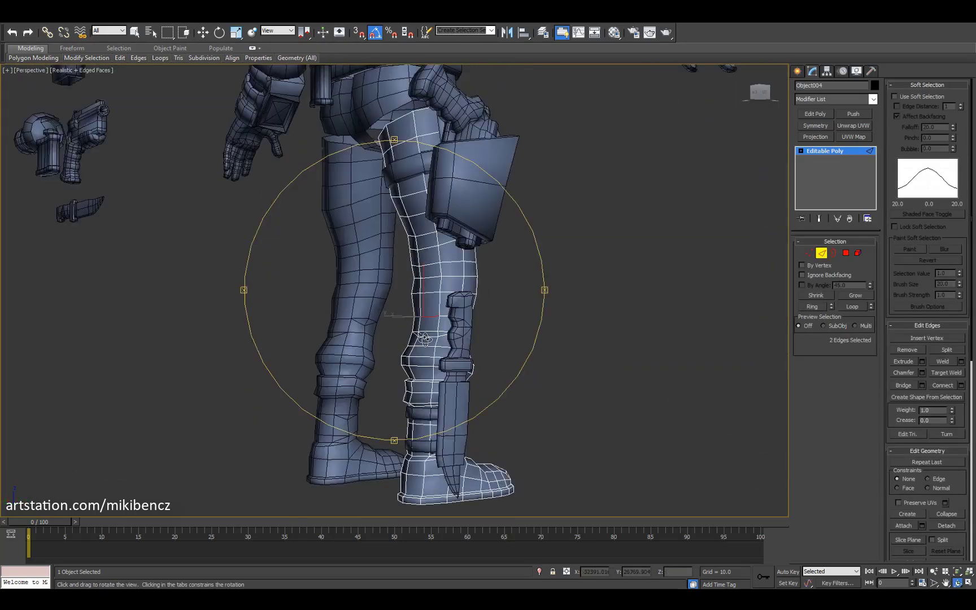
{"action": "key", "text": "l"}
{"action": "key", "text": "F3"}
{"action": "key", "text": "w"}
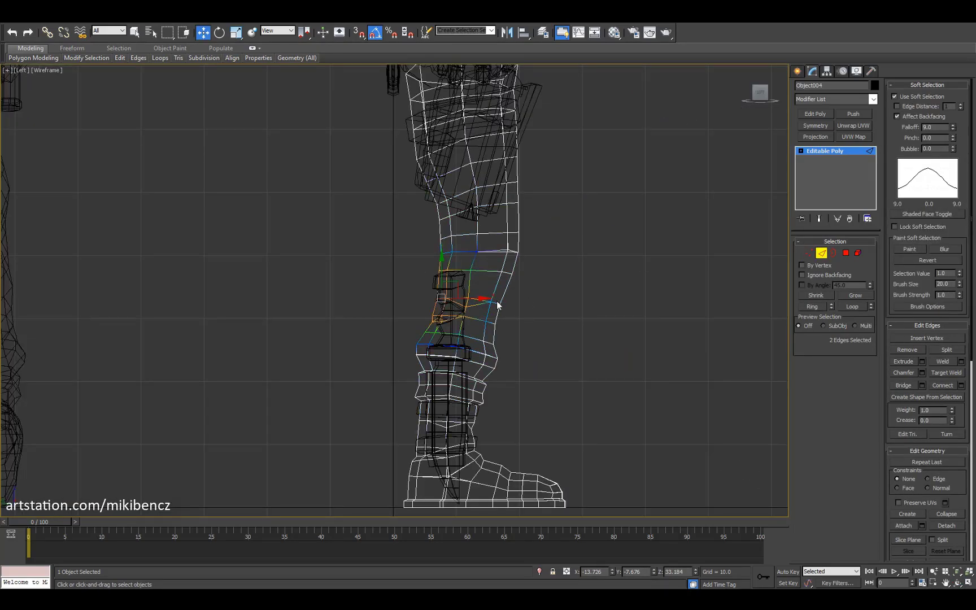
{"action": "key", "text": "1"}
{"action": "key", "text": "ctrl+z"}
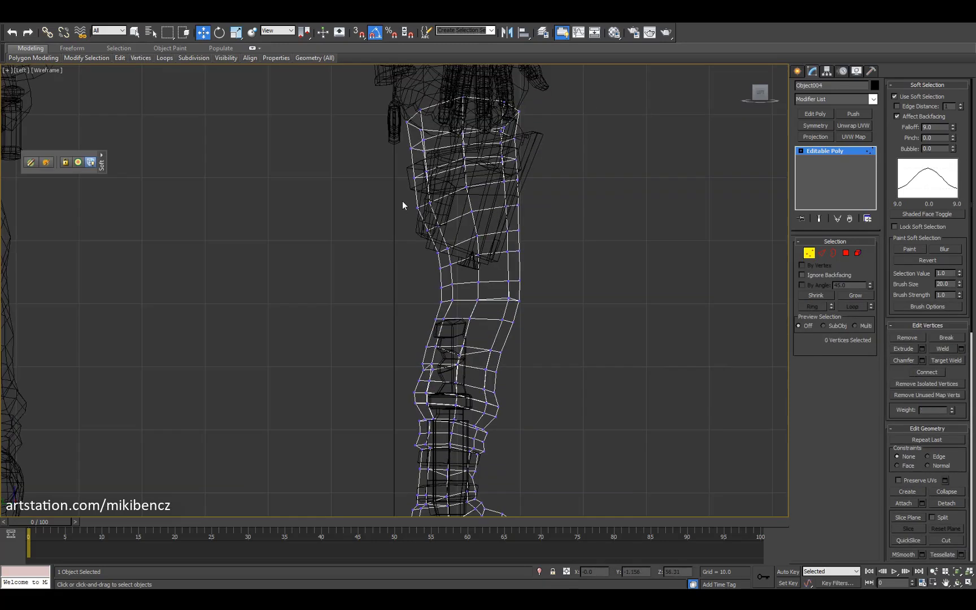
Step: Adjust three vertices at the back of the upper thigh in the side view and check the shaded leg silhouette
{"action": "key", "text": "p"}
{"action": "key", "text": "F3"}
{"action": "key", "text": "ctrl+r"}
{"action": "mouse_move", "coordinate": [456, 226]}
{"action": "left_mouse_down"}
{"action": "mouse_move", "coordinate": [430, 271]}
{"action": "mouse_move", "coordinate": [457, 321]}
{"action": "mouse_move", "coordinate": [625, 318]}
{"action": "left_mouse_up"}
{"action": "key", "text": "alt+w"}
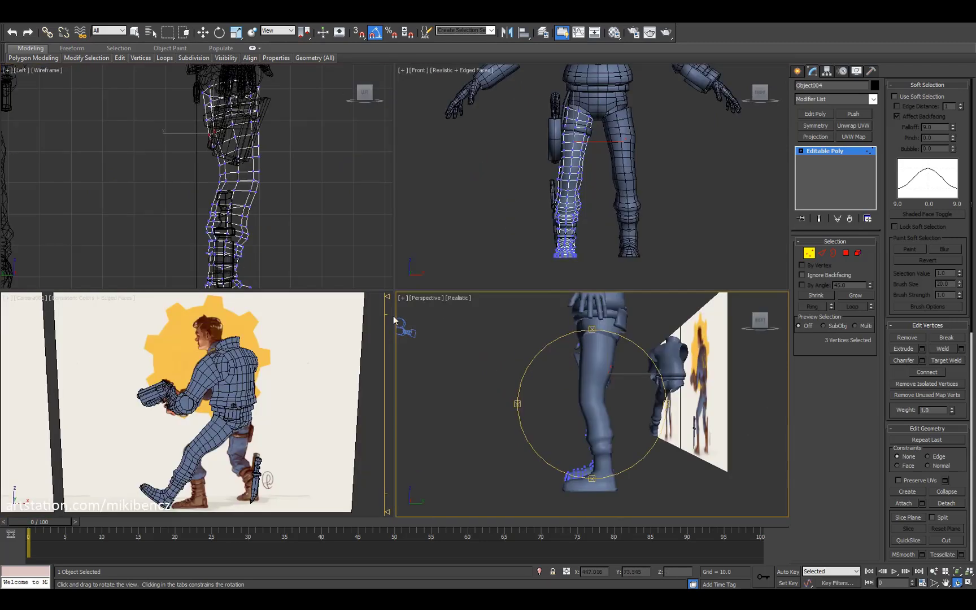
{"action": "key", "text": "alt+w"}
{"action": "key", "text": "F4"}
{"action": "key", "text": "w"}
{"action": "key", "text": "F3"}
{"action": "key", "text": "p"}
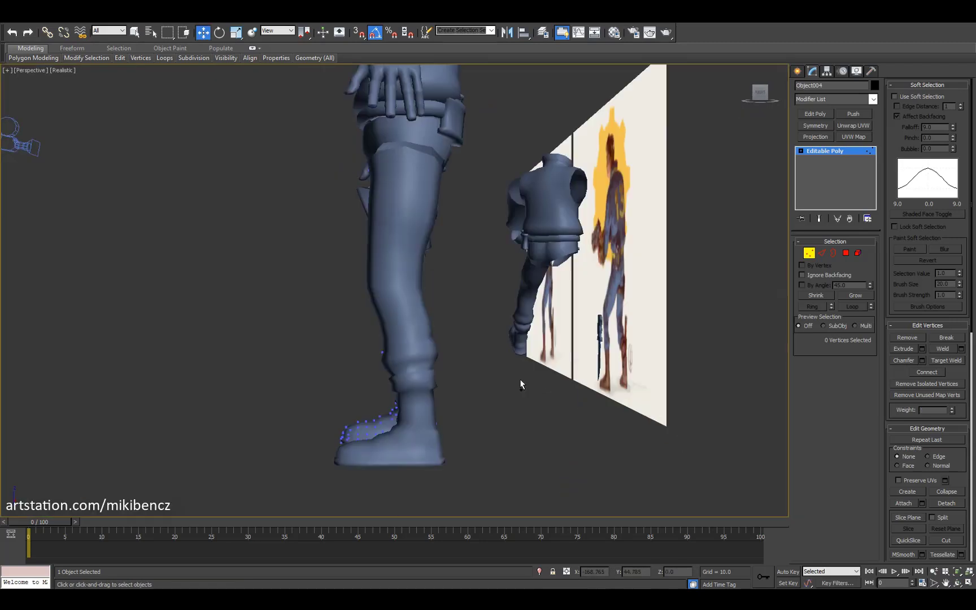
{"action": "key", "text": "ctrl+r"}
{"action": "mouse_move", "coordinate": [518, 381]}
{"action": "left_mouse_down"}
{"action": "mouse_move", "coordinate": [523, 276]}
{"action": "mouse_move", "coordinate": [656, 275]}
{"action": "left_mouse_up"}
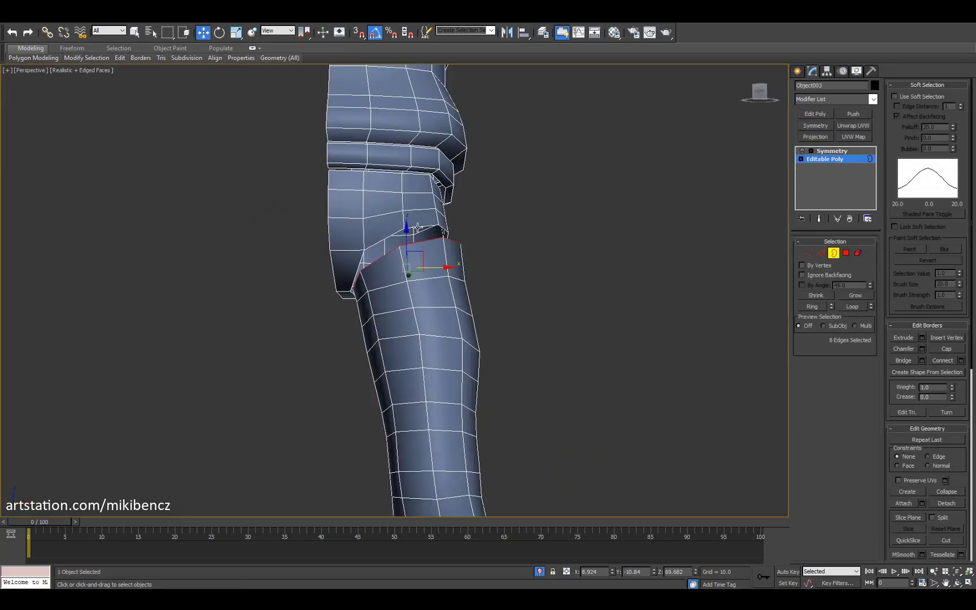
Step: Bridge the open pelvis edges to the matching edges of the thigh's top border around the hip
{"action": "middle_click_drag", "start_coordinate": [417, 227], "coordinate": [412, 192], "text": "alt"}
{"action": "scroll", "coordinate": [339, 226], "scroll_direction": "up", "scroll_amount": 3}
{"action": "key", "text": "2"}
{"action": "key", "text": "1"}
{"action": "key", "text": "w"}
{"action": "key", "text": "2"}
{"action": "left_click", "coordinate": [513, 192], "text": "ctrl"}
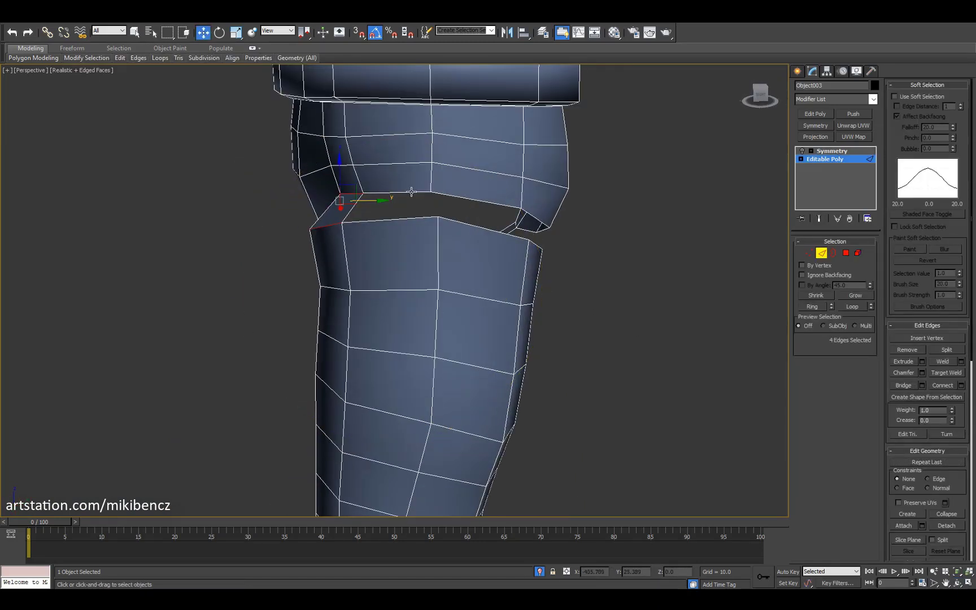
{"action": "left_click", "coordinate": [477, 204], "text": "ctrl"}
{"action": "middle_click_drag", "start_coordinate": [477, 204], "coordinate": [492, 229], "text": "alt"}
{"action": "middle_click_drag", "start_coordinate": [407, 231], "coordinate": [439, 235], "text": "alt"}
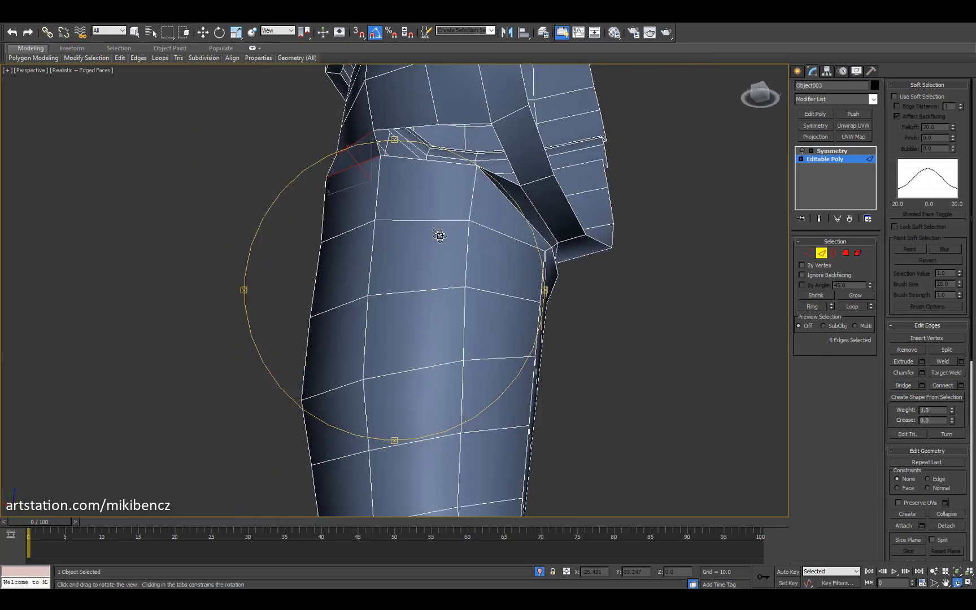
{"action": "key", "text": "4"}
Step: Select the vertex ring around the top of the thigh and even out the hip seam
{"action": "middle_click_drag", "start_coordinate": [499, 174], "coordinate": [492, 242], "text": "alt"}
{"action": "key", "text": "2"}
{"action": "key", "text": "1"}
{"action": "key", "text": "w"}
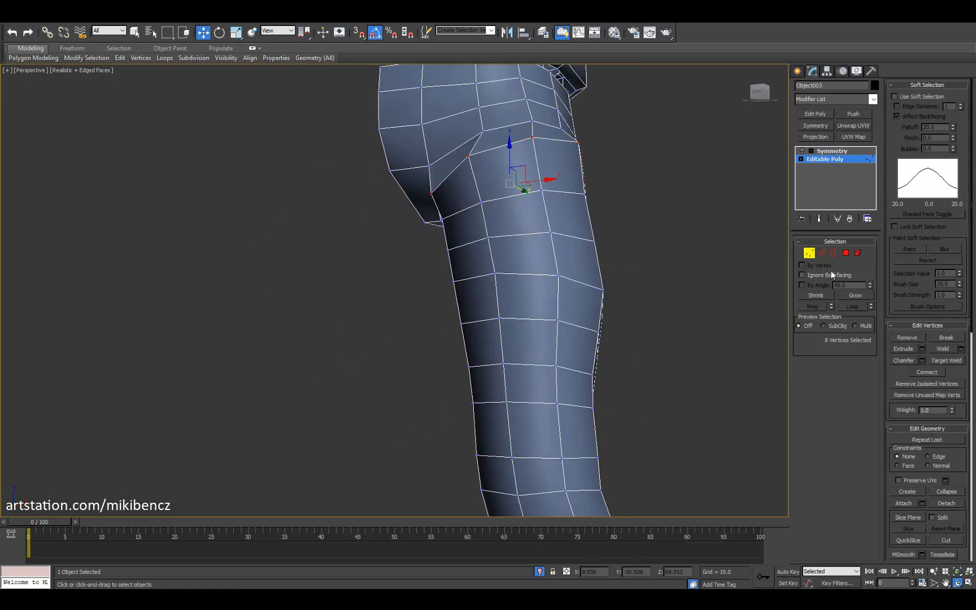
{"action": "left_click_drag", "start_coordinate": [966, 461], "coordinate": [965, 384]}
{"action": "key", "text": "F4"}
{"action": "middle_click_drag", "start_coordinate": [418, 294], "coordinate": [497, 305], "text": "alt"}
{"action": "key", "text": "r"}
Step: Select all polygons of the body half to unify their smoothing, and show the Symmetry result on the whole body
{"action": "key", "text": "F4"}
{"action": "key", "text": "4"}
{"action": "key", "text": "ctrl+a"}
{"action": "left_click", "coordinate": [845, 253]}
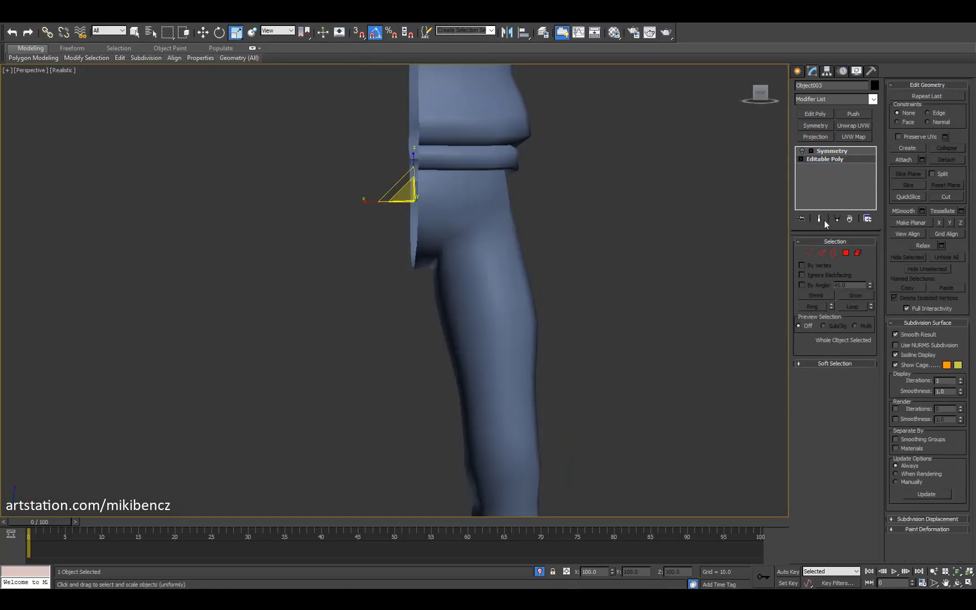
{"action": "middle_click_drag", "start_coordinate": [406, 226], "coordinate": [378, 286], "text": "alt"}
{"action": "key", "text": "F4"}
{"action": "scroll", "coordinate": [377, 286], "scroll_direction": "up", "scroll_amount": 5}
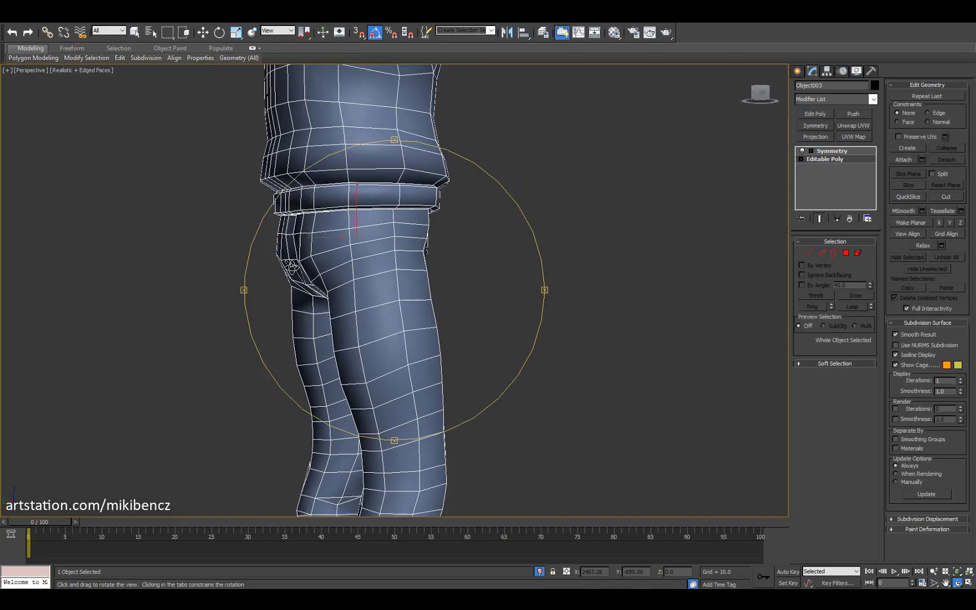
Step: Move four vertices at the back of the pelvis forward about 0.23 in the side view
{"action": "key", "text": "l"}
{"action": "key", "text": "1"}
{"action": "key", "text": "w"}
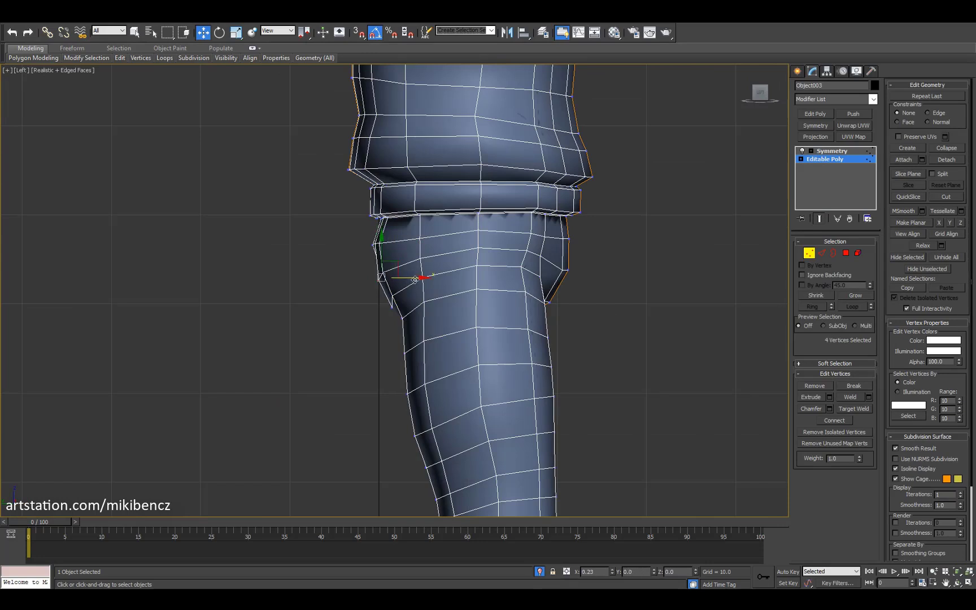
{"action": "left_click", "coordinate": [518, 279]}
{"action": "middle_click_drag", "start_coordinate": [519, 279], "coordinate": [361, 236], "text": "alt"}
Step: Refine the back of the crotch by raising the short edge beside the symmetry line about 0.13
{"action": "scroll", "coordinate": [363, 246], "scroll_direction": "up", "scroll_amount": 5}
{"action": "key", "text": "F4"}
{"action": "left_click", "coordinate": [336, 337]}
{"action": "key", "text": "F4"}
{"action": "key", "text": "2"}
{"action": "left_click", "coordinate": [360, 236]}
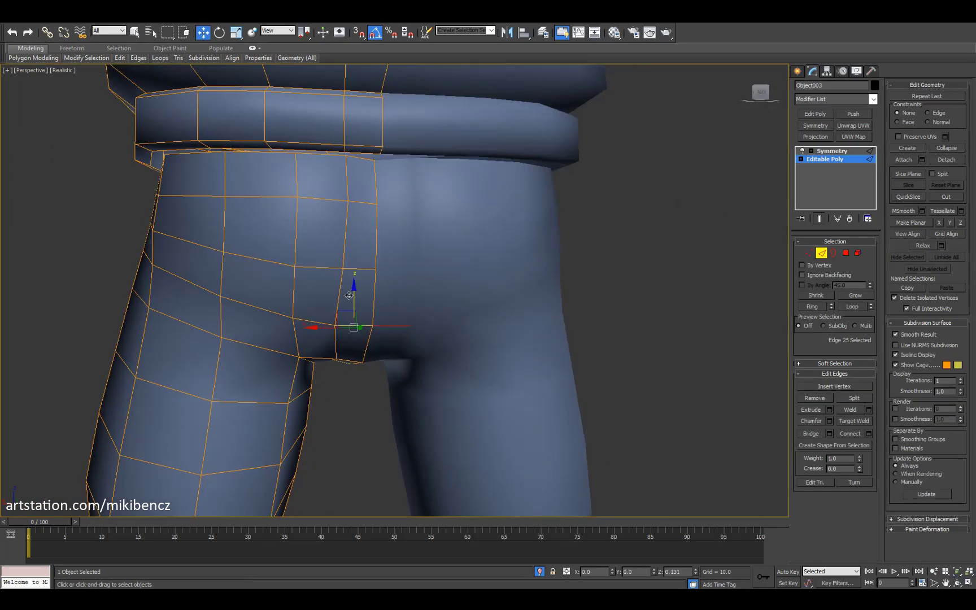
{"action": "mouse_move", "coordinate": [349, 296]}
{"action": "middle_mouse_down", "text": "alt"}
{"action": "mouse_move", "coordinate": [356, 322]}
{"action": "mouse_move", "coordinate": [481, 323]}
{"action": "mouse_move", "coordinate": [281, 307]}
{"action": "middle_mouse_up", "text": "alt"}
Step: Reposition the crotch and inner thigh vertices in the front view and check the shaded body
{"action": "key", "text": "f"}
{"action": "key", "text": "1"}
{"action": "key", "text": "F3"}
{"action": "key", "text": "F3"}
{"action": "key", "text": "f"}
{"action": "key", "text": "F3"}
{"action": "left_click", "coordinate": [390, 316]}
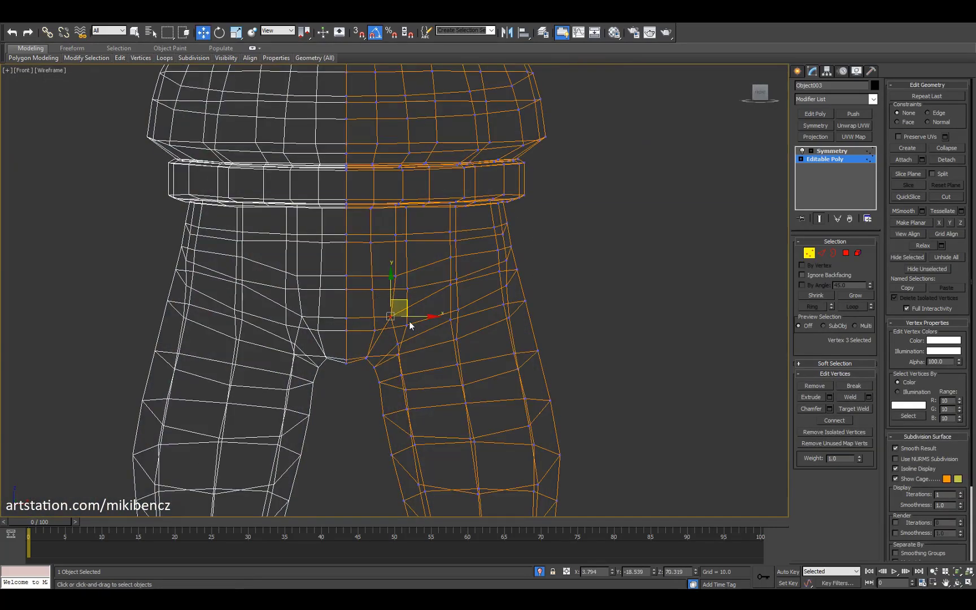
{"action": "left_click", "coordinate": [367, 359]}
{"action": "key", "text": "F3"}
{"action": "scroll", "coordinate": [433, 358], "scroll_direction": "down", "scroll_amount": 5}
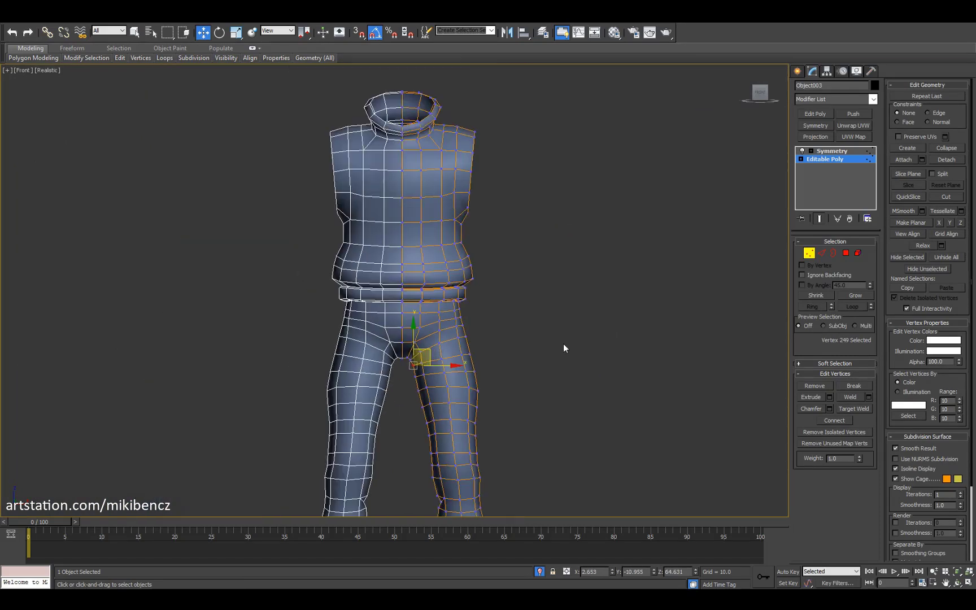
{"action": "key", "text": "1"}
{"action": "middle_click_drag", "start_coordinate": [564, 348], "coordinate": [498, 290], "text": "alt"}
{"action": "key", "text": "p"}
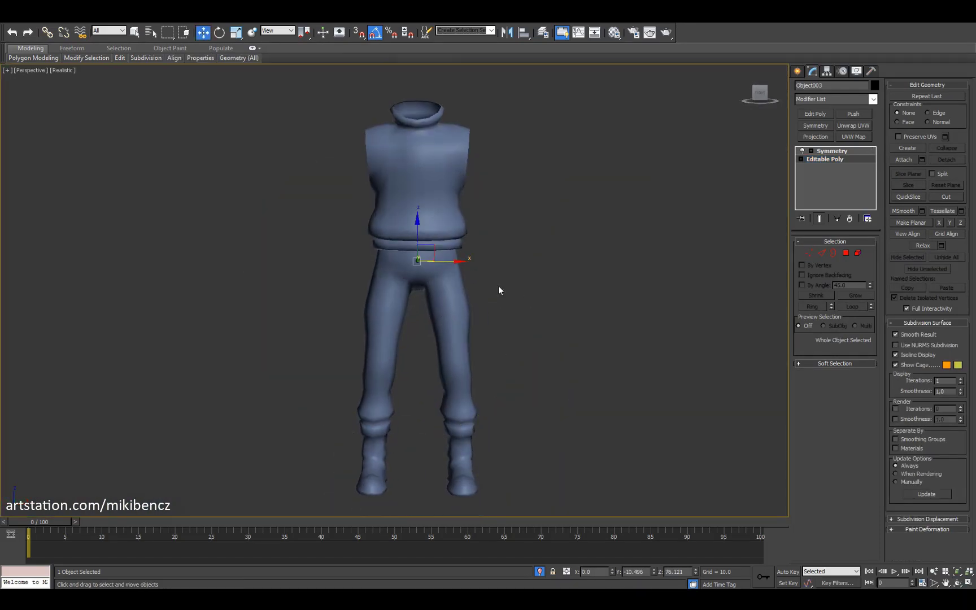
Step: Select all leg vertices below the crotch on the modelled half and move them about 0.5 inward along X
{"action": "key", "text": "1"}
{"action": "key", "text": "f"}
{"action": "left_click_drag", "start_coordinate": [514, 449], "coordinate": [436, 239]}
{"action": "scroll", "coordinate": [480, 254], "scroll_direction": "up", "scroll_amount": 2}
{"action": "left_click_drag", "start_coordinate": [513, 258], "coordinate": [470, 225]}
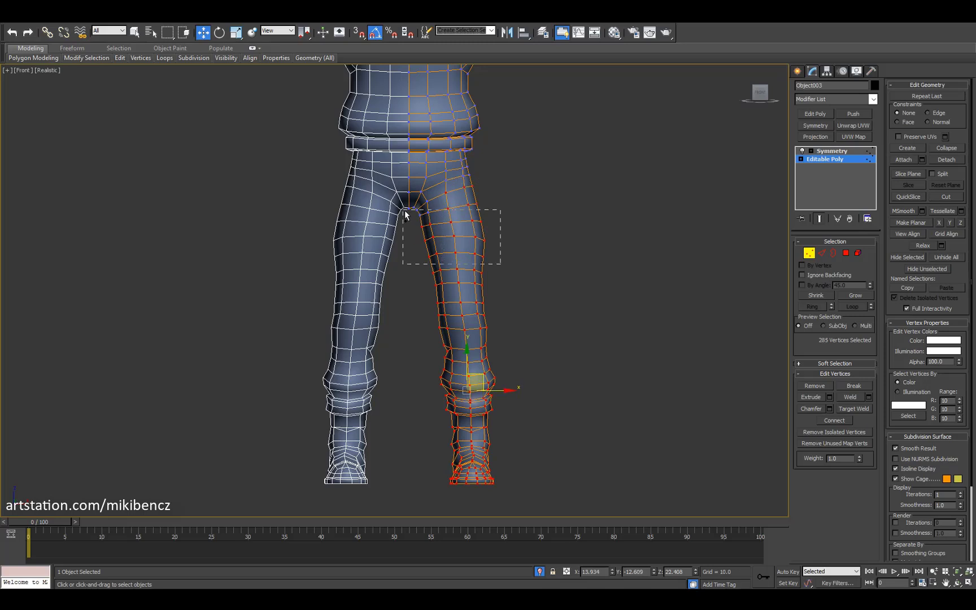
{"action": "left_click_drag", "start_coordinate": [405, 214], "coordinate": [404, 214]}
{"action": "middle_click_drag", "start_coordinate": [497, 339], "coordinate": [464, 283], "text": "alt"}
{"action": "key", "text": "f"}
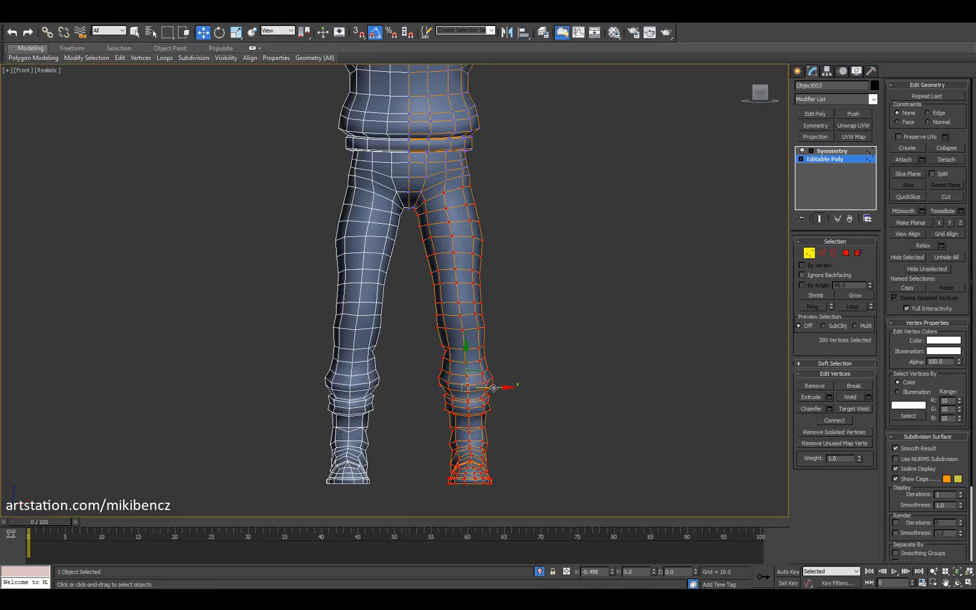
Step: Add an edge loop around the knee of the modelled leg and check the leg shape in perspective and front views
{"action": "scroll", "coordinate": [493, 388], "scroll_direction": "up", "scroll_amount": 3}
{"action": "scroll", "coordinate": [529, 278], "scroll_direction": "down", "scroll_amount": 2}
{"action": "left_click_drag", "start_coordinate": [542, 248], "coordinate": [514, 277]}
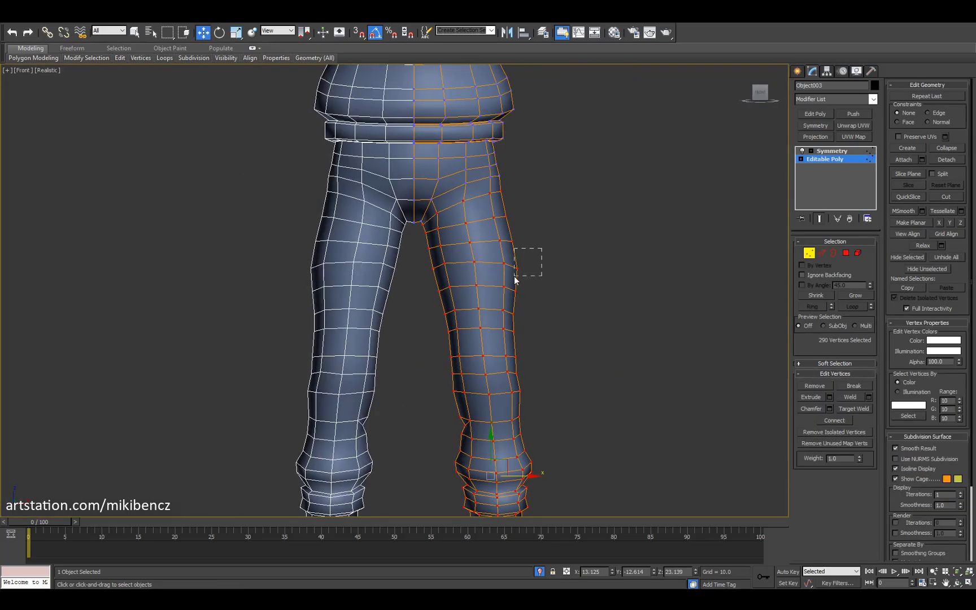
{"action": "scroll", "coordinate": [514, 284], "scroll_direction": "down", "scroll_amount": 4}
{"action": "key", "text": "2"}
{"action": "key", "text": "alt+w"}
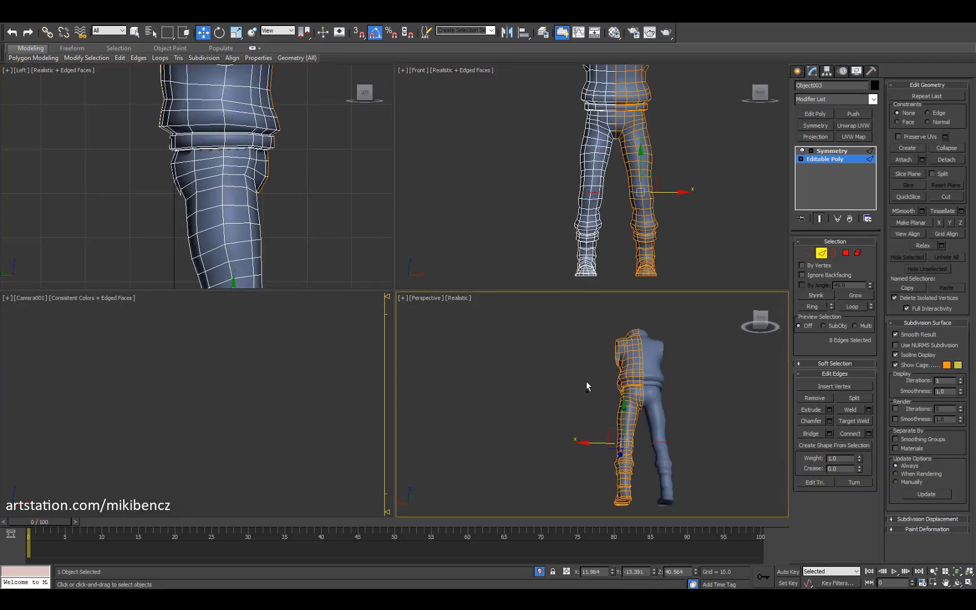
{"action": "key", "text": "alt+w"}
{"action": "middle_click_drag", "start_coordinate": [586, 385], "coordinate": [415, 351], "text": "alt"}
{"action": "key", "text": "f"}
{"action": "key", "text": "r"}
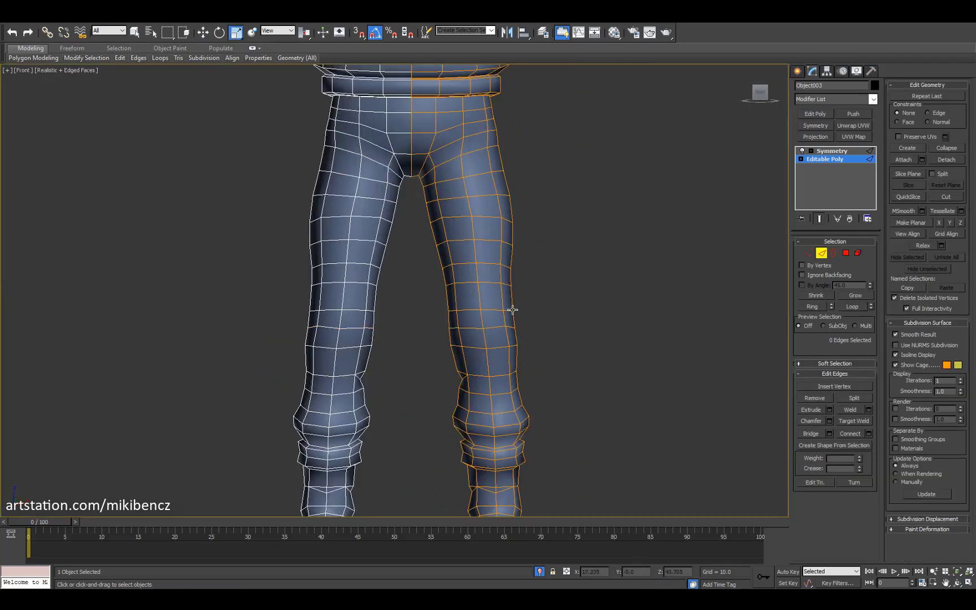
{"action": "key", "text": "F4"}
{"action": "key", "text": "z"}
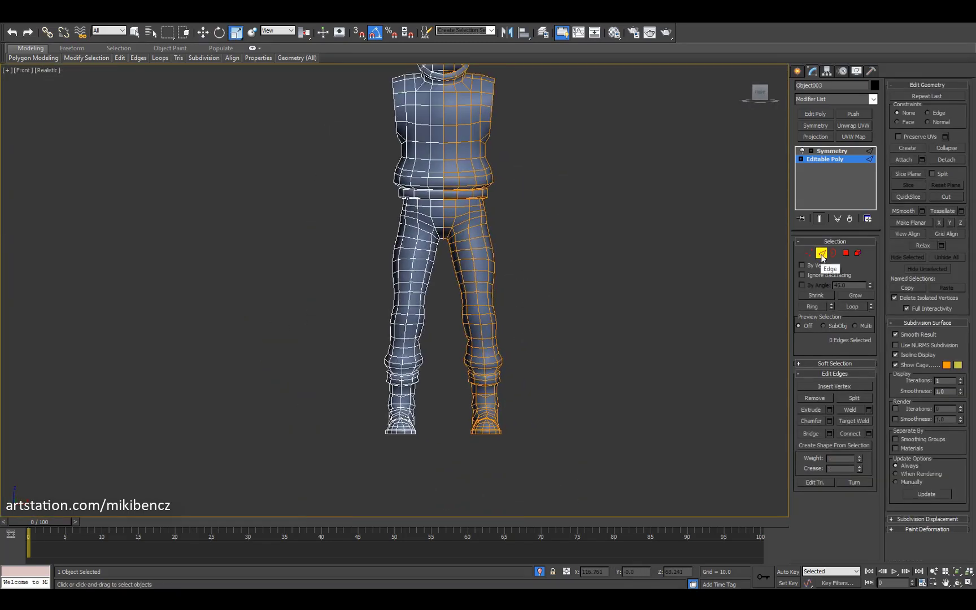
Step: Select the 24 knee vertices, enable soft selection with a falloff of 16.4, and adjust the knee area
{"action": "key", "text": "1"}
{"action": "scroll", "coordinate": [462, 310], "scroll_direction": "up", "scroll_amount": 4}
{"action": "left_click_drag", "start_coordinate": [446, 288], "coordinate": [534, 339]}
{"action": "key", "text": "w"}
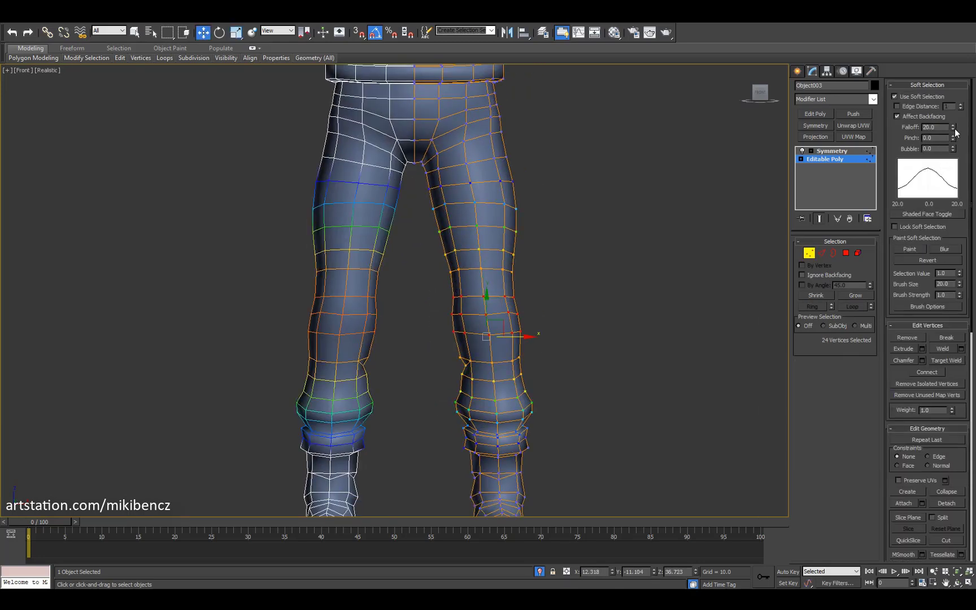
{"action": "scroll", "coordinate": [767, 257], "scroll_direction": "down", "scroll_amount": 5}
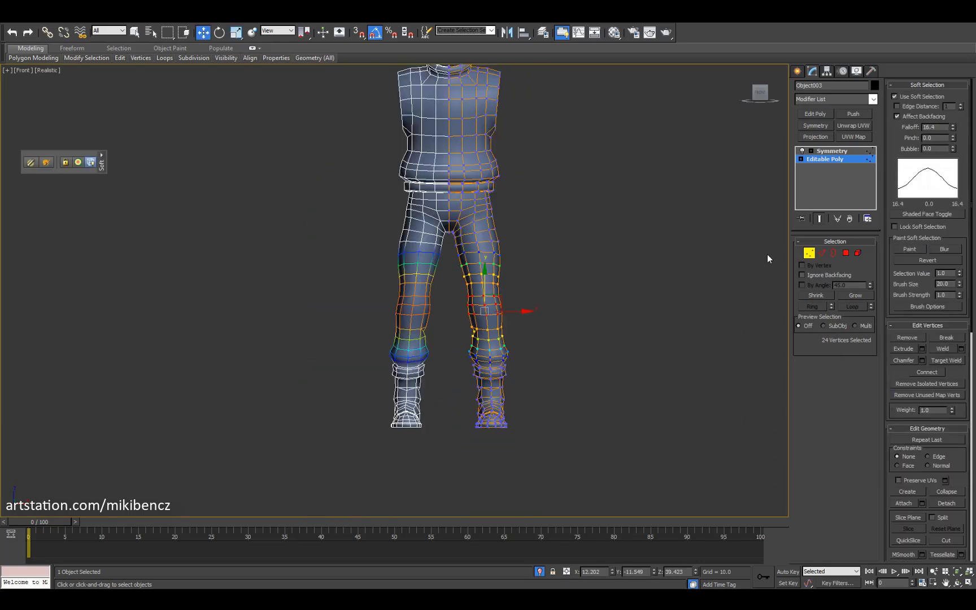
{"action": "middle_click_drag", "start_coordinate": [766, 257], "coordinate": [327, 320], "text": "alt"}
{"action": "key", "text": "1"}
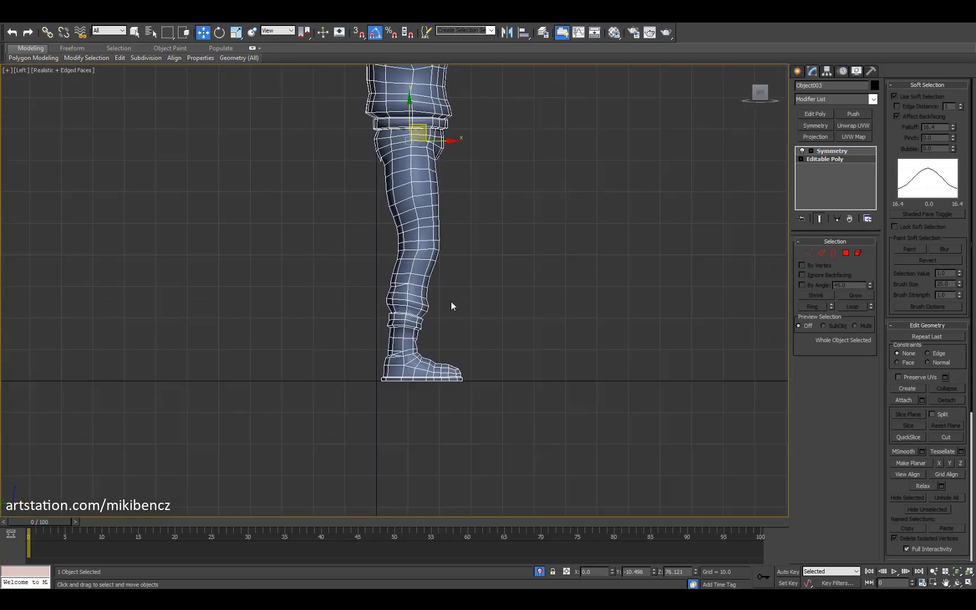
Step: Adjust the lower leg in the side view with soft selection off, and unhide the other parts to review the whole character
{"action": "left_click_drag", "start_coordinate": [512, 459], "coordinate": [381, 270]}
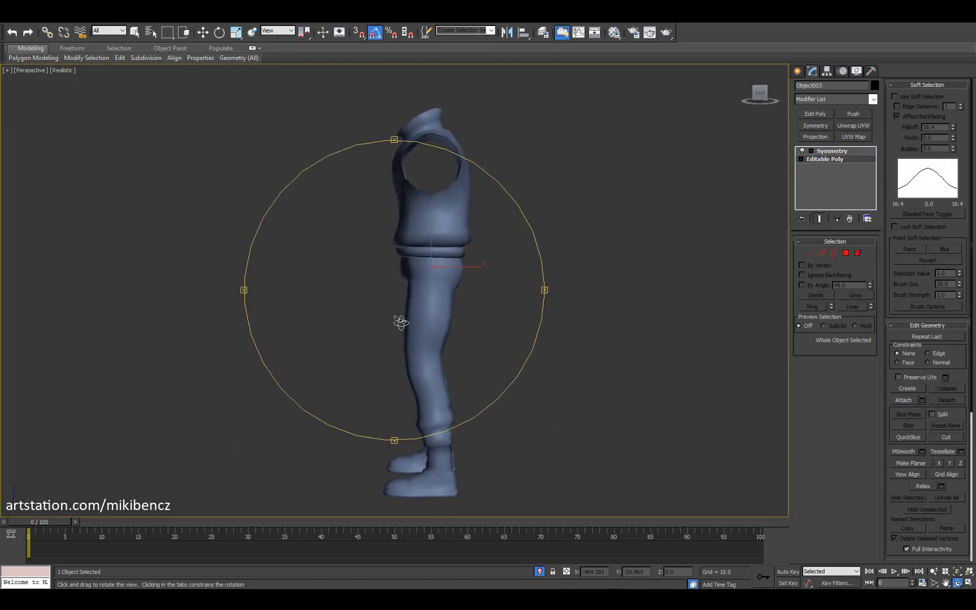
{"action": "middle_click_drag", "start_coordinate": [401, 322], "coordinate": [376, 313], "text": "alt"}
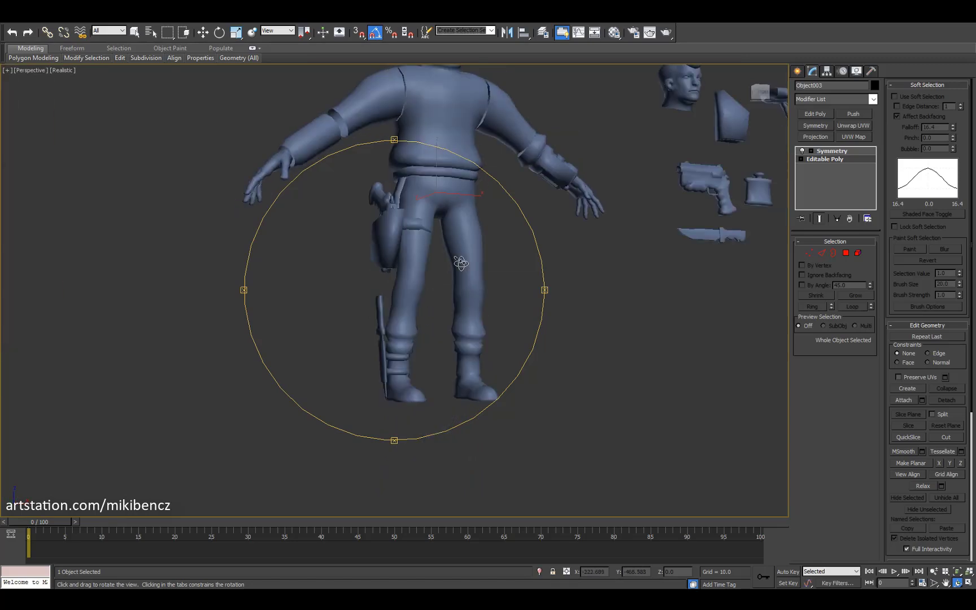
{"action": "middle_click_drag", "start_coordinate": [390, 313], "coordinate": [344, 298], "text": "alt"}
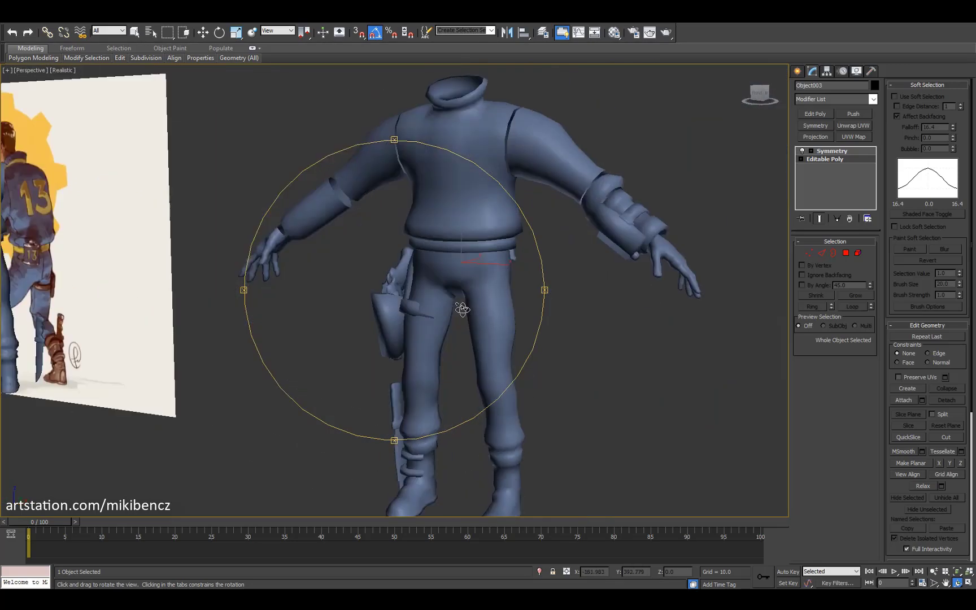
{"action": "middle_click_drag", "start_coordinate": [462, 309], "coordinate": [509, 315], "text": "alt"}
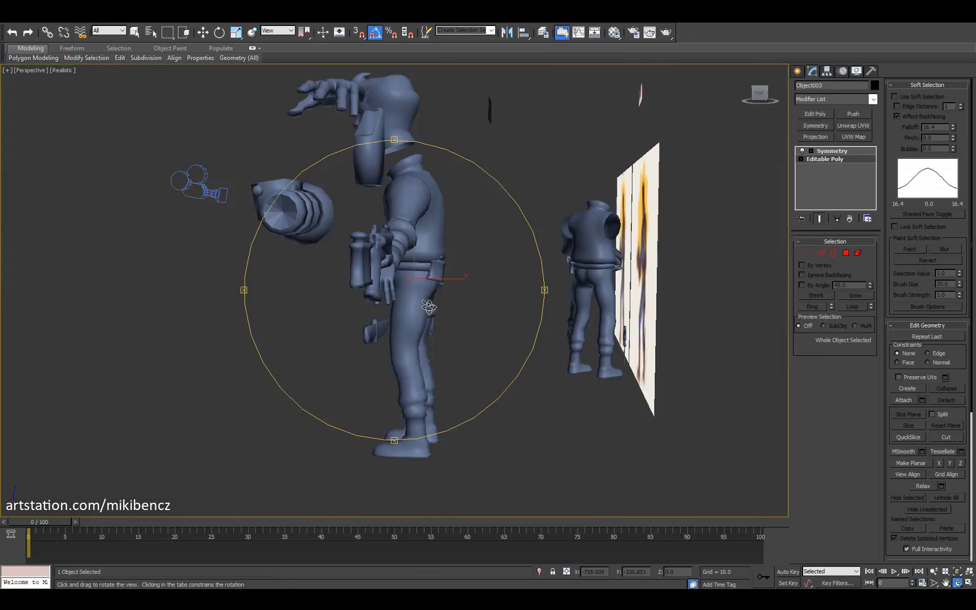
{"action": "left_click_drag", "start_coordinate": [339, 283], "coordinate": [306, 212]}
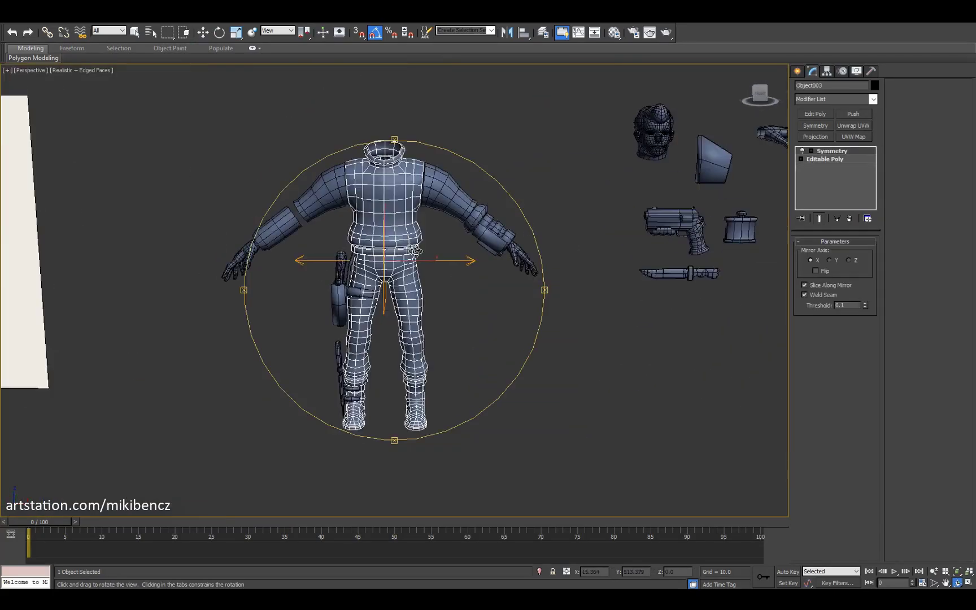
{"action": "left_click_drag", "start_coordinate": [395, 254], "coordinate": [402, 247]}
Step: Weld the 20 border vertices where the belt meets the top of the trousers, using a threshold of 2.143
{"action": "scroll", "coordinate": [402, 247], "scroll_direction": "up", "scroll_amount": 5}
{"action": "key", "text": "2"}
{"action": "key", "text": "w"}
{"action": "middle_click_drag", "start_coordinate": [402, 247], "coordinate": [444, 196], "text": "alt"}
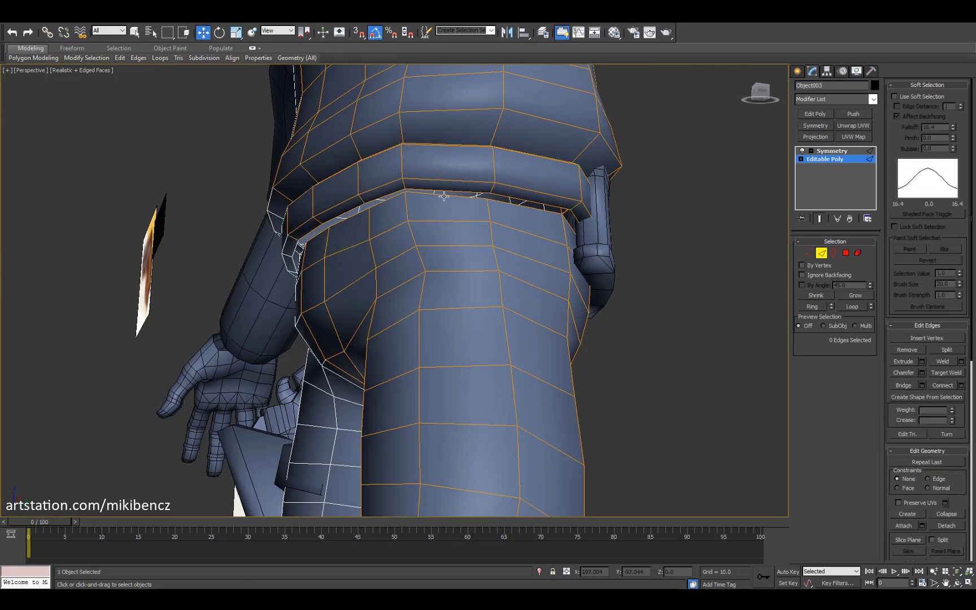
{"action": "left_click", "coordinate": [810, 252], "text": "ctrl"}
{"action": "key", "text": "shift+ctrl+w"}
{"action": "key", "text": "F3"}
{"action": "left_click_drag", "start_coordinate": [506, 301], "coordinate": [440, 300]}
{"action": "key", "text": "F3"}
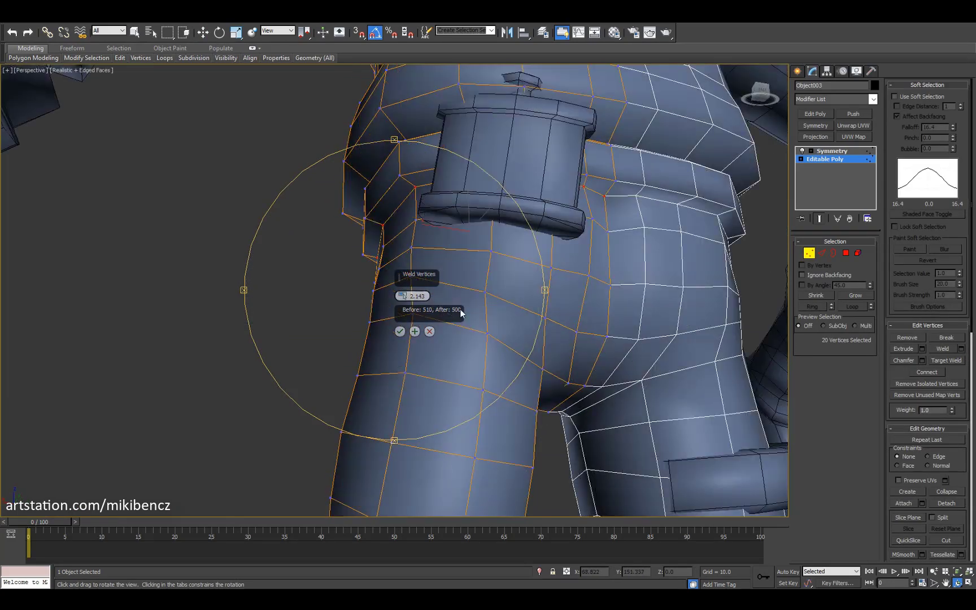
{"action": "middle_click_drag", "start_coordinate": [460, 314], "coordinate": [542, 282], "text": "alt"}
{"action": "left_click", "coordinate": [809, 252]}
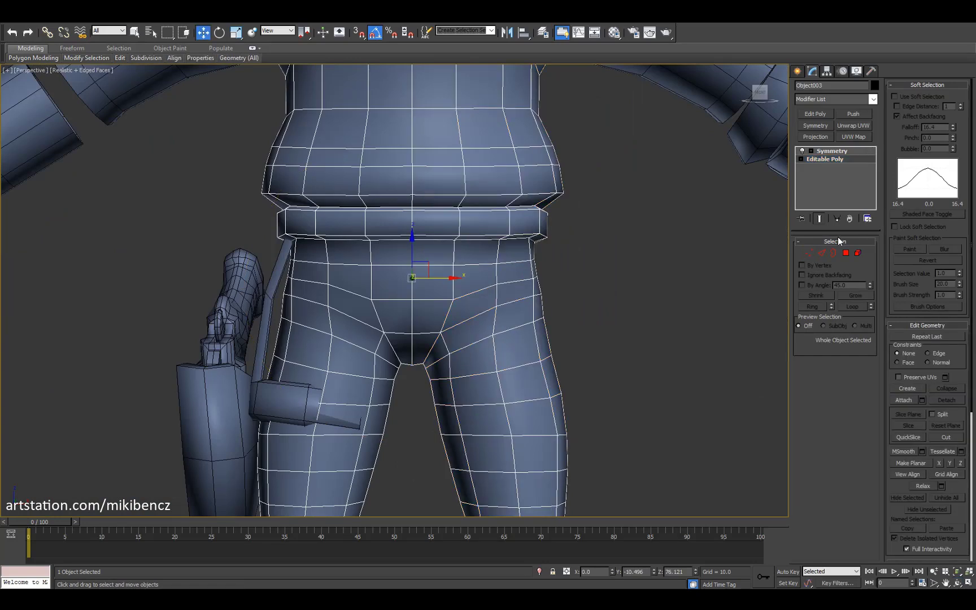
Step: Refine the edge loops running around the belt on the modelled half of the body
{"action": "scroll", "coordinate": [412, 277], "scroll_direction": "down", "scroll_amount": 3}
{"action": "key", "text": "2"}
{"action": "scroll", "coordinate": [412, 277], "scroll_direction": "up", "scroll_amount": 4}
{"action": "key", "text": "F3"}
{"action": "mouse_move", "coordinate": [395, 283]}
{"action": "middle_mouse_down", "text": "alt"}
{"action": "mouse_move", "coordinate": [488, 256]}
{"action": "mouse_move", "coordinate": [525, 260]}
{"action": "middle_mouse_up", "text": "alt"}
{"action": "key", "text": "F3"}
{"action": "key", "text": "w"}
{"action": "key", "text": "F3"}
{"action": "scroll", "coordinate": [488, 256], "scroll_direction": "up", "scroll_amount": 3}
{"action": "key", "text": "F3"}
{"action": "key", "text": "1"}
{"action": "middle_click_drag", "start_coordinate": [440, 283], "coordinate": [475, 253], "text": "alt"}
{"action": "key", "text": "2"}
{"action": "key", "text": "F3"}
{"action": "key", "text": "F3"}
{"action": "key", "text": "w"}
{"action": "scroll", "coordinate": [475, 253], "scroll_direction": "up", "scroll_amount": 3}
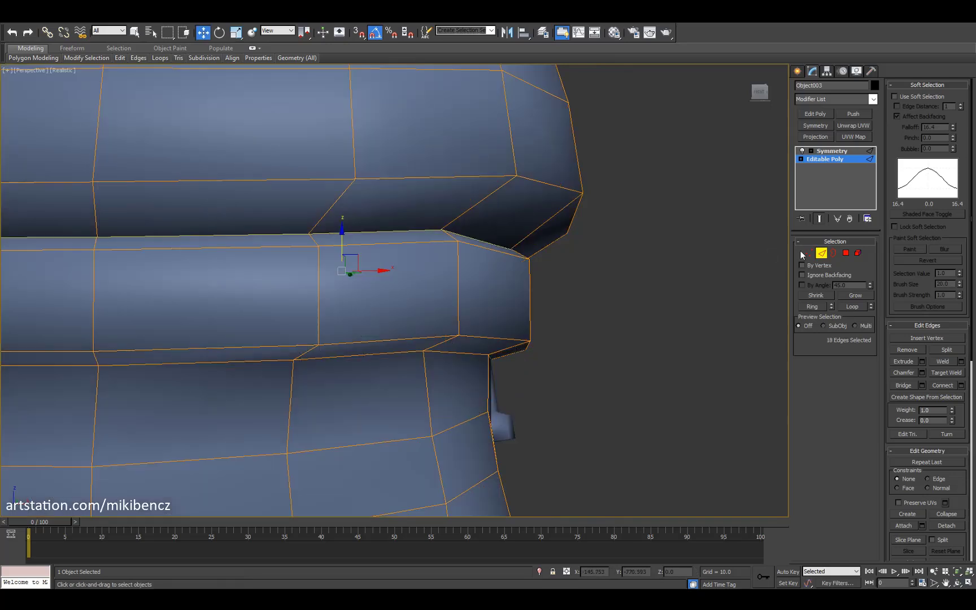
Step: Move the nine-edge loop around the lower jacket bulge down about 0.22 in the front view
{"action": "scroll", "coordinate": [305, 290], "scroll_direction": "down", "scroll_amount": 5}
{"action": "key", "text": "F3"}
{"action": "middle_click_drag", "start_coordinate": [305, 290], "coordinate": [412, 271], "text": "alt"}
{"action": "key", "text": "3"}
{"action": "key", "text": "F3"}
{"action": "key", "text": "F4"}
{"action": "key", "text": "2"}
{"action": "key", "text": "w"}
{"action": "key", "text": "f"}
{"action": "key", "text": "F4"}
{"action": "scroll", "coordinate": [478, 244], "scroll_direction": "up", "scroll_amount": 5}
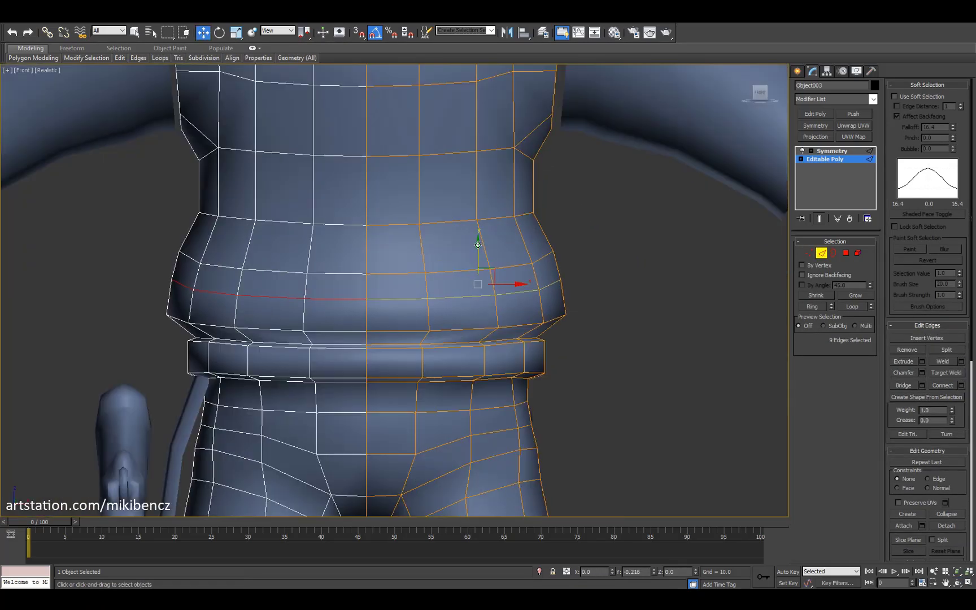
Step: Adjust the three outermost side vertices of the jacket bulge just above the belt in the front view
{"action": "key", "text": "F3"}
{"action": "key", "text": "F3"}
{"action": "key", "text": "F3"}
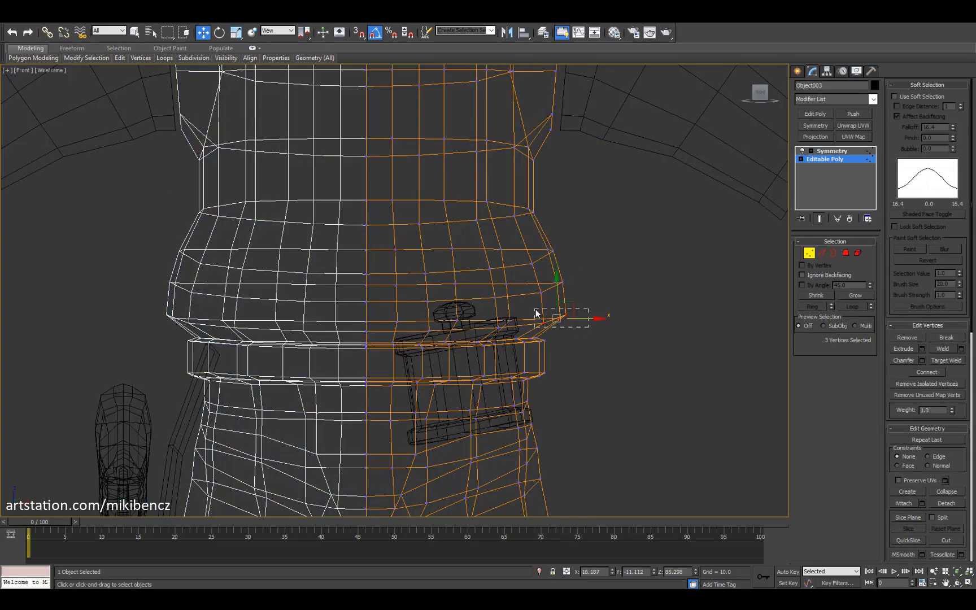
{"action": "key", "text": "F3"}
{"action": "key", "text": "1"}
Step: Reposition the profile vertices of the jacket hem just above the belt in the side view
{"action": "key", "text": "alt+w"}
{"action": "key", "text": "alt+w"}
{"action": "middle_click_drag", "start_coordinate": [395, 294], "coordinate": [463, 294], "text": "alt"}
{"action": "key", "text": "alt+w"}
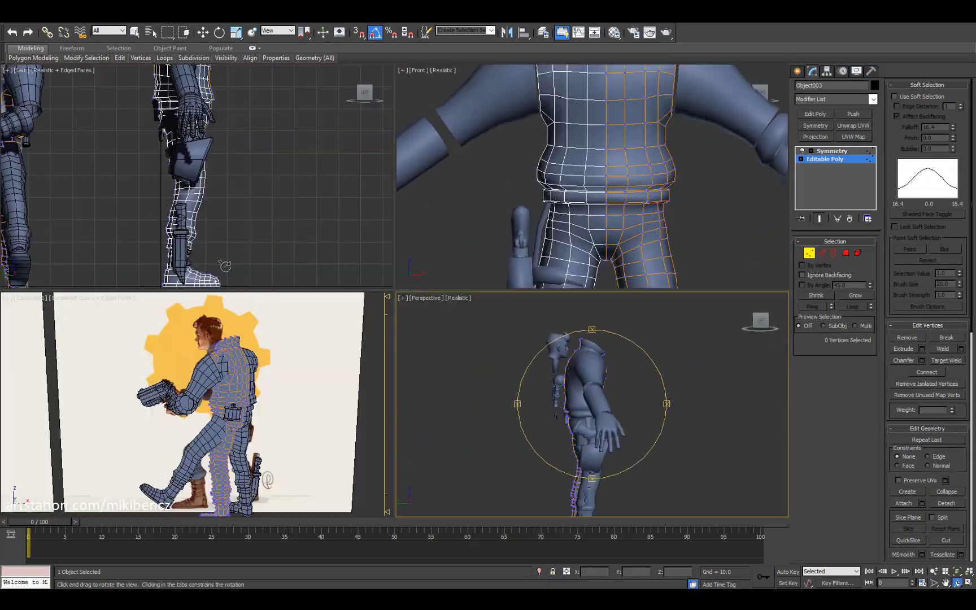
{"action": "key", "text": "alt+w"}
{"action": "scroll", "coordinate": [361, 225], "scroll_direction": "up", "scroll_amount": 5}
{"action": "left_click_drag", "start_coordinate": [361, 225], "coordinate": [396, 248]}
{"action": "key", "text": "F3"}
{"action": "key", "text": "F3"}
{"action": "key", "text": "F3"}
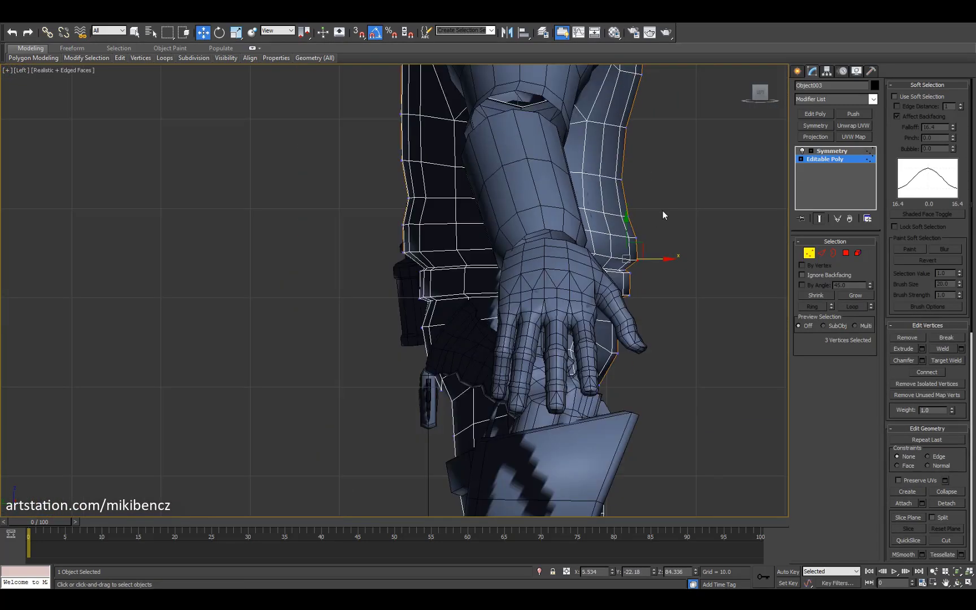
Step: Slide the vertical edges beside the symmetry line on the back with the Edge constraint
{"action": "key", "text": "p"}
{"action": "scroll", "coordinate": [381, 282], "scroll_direction": "down", "scroll_amount": 5}
{"action": "middle_click_drag", "start_coordinate": [361, 283], "coordinate": [440, 285], "text": "alt"}
{"action": "key", "text": "alt+w"}
{"action": "key", "text": "2"}
{"action": "key", "text": "w"}
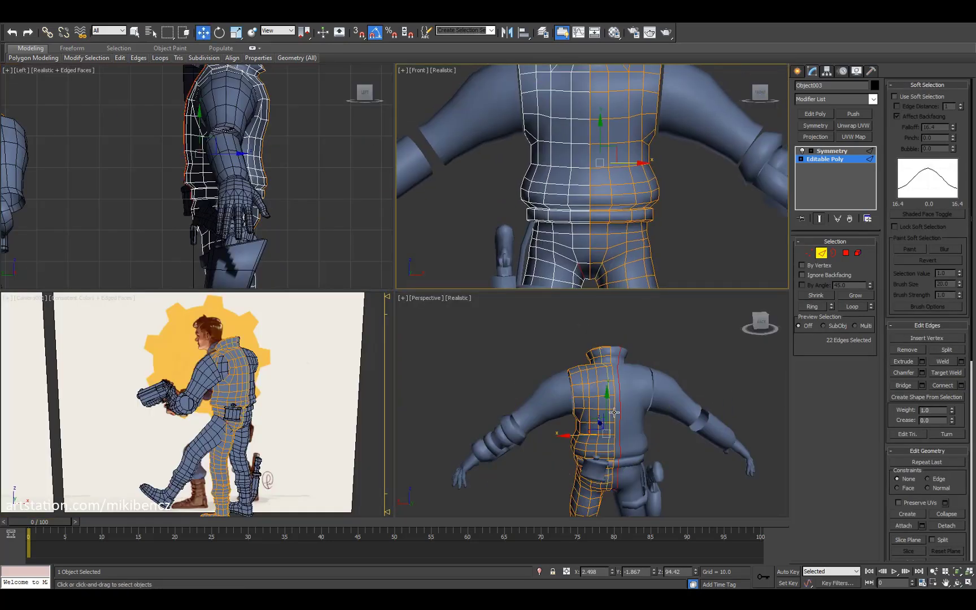
{"action": "key", "text": "alt+w"}
{"action": "left_click", "coordinate": [929, 478]}
{"action": "scroll", "coordinate": [405, 272], "scroll_direction": "up", "scroll_amount": 3}
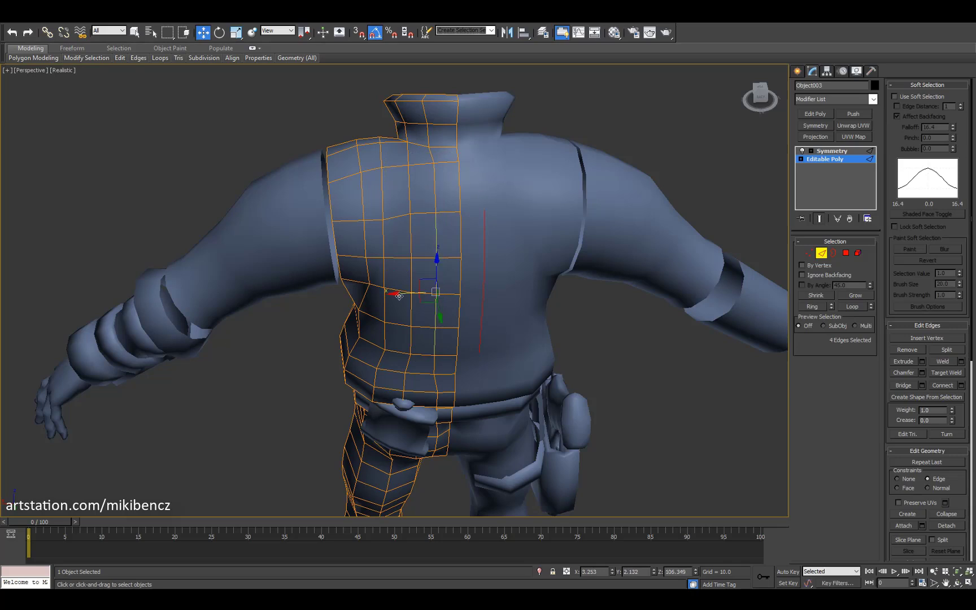
Step: Select 20 vertices around the shoulder blade and upper back and reshape that area of the torso
{"action": "middle_click_drag", "start_coordinate": [399, 296], "coordinate": [421, 308], "text": "alt"}
{"action": "key", "text": "1"}
{"action": "middle_click_drag", "start_coordinate": [396, 266], "coordinate": [463, 310], "text": "alt"}
{"action": "key", "text": "w"}
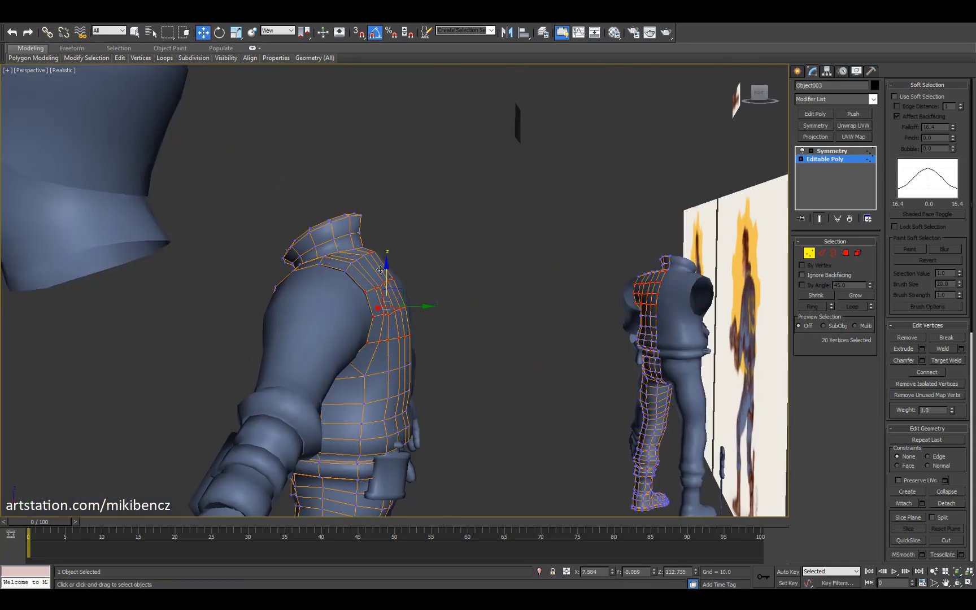
{"action": "middle_click_drag", "start_coordinate": [381, 270], "coordinate": [566, 410], "text": "alt"}
{"action": "scroll", "coordinate": [960, 543], "scroll_direction": "down", "scroll_amount": 2}
{"action": "left_click", "coordinate": [941, 492]}
Step: Isolate the torso, arms, hands and worn gear and show them with edged faces
{"action": "scroll", "coordinate": [457, 231], "scroll_direction": "down", "scroll_amount": 3}
{"action": "key", "text": "1"}
{"action": "key", "text": "w"}
{"action": "key", "text": "ctrl+a"}
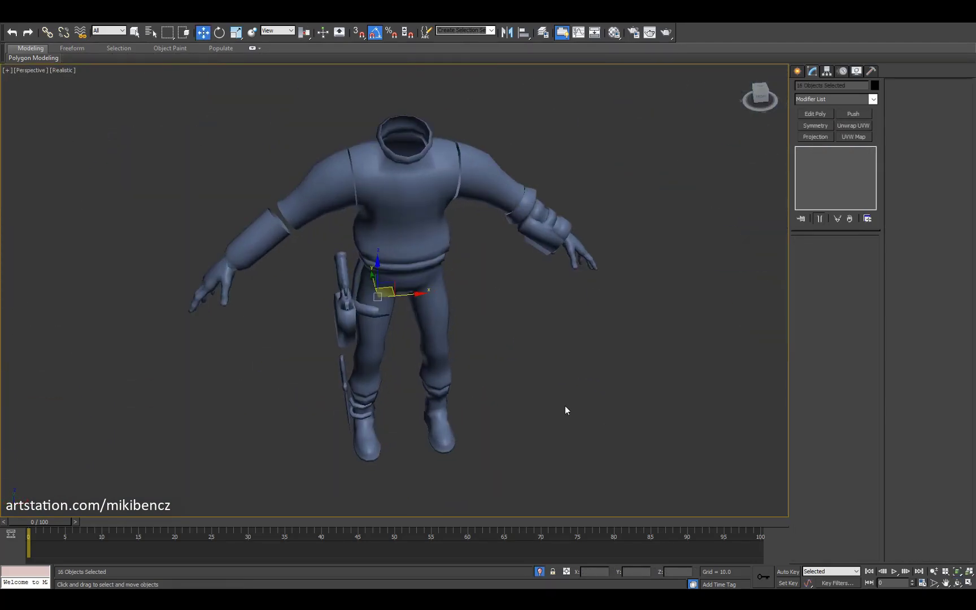
{"action": "middle_click_drag", "start_coordinate": [410, 228], "coordinate": [339, 215], "text": "alt"}
{"action": "key", "text": "F4"}
{"action": "left_click_drag", "start_coordinate": [178, 218], "coordinate": [299, 155]}
{"action": "left_click_drag", "start_coordinate": [242, 129], "coordinate": [304, 200]}
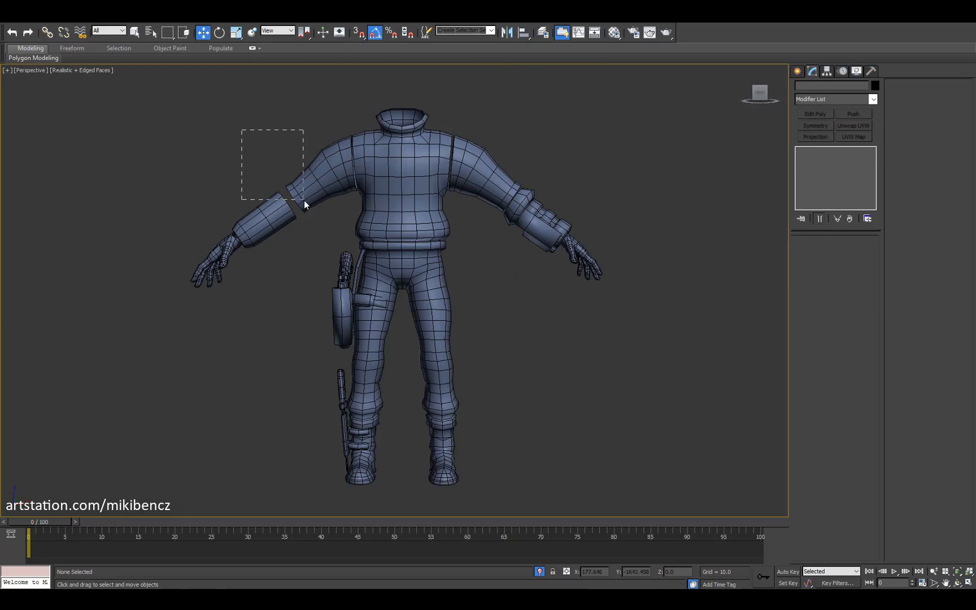
Step: Select the body mesh and move three side vertices below the armpit outward about 0.34 along X in the front view
{"action": "left_click", "coordinate": [407, 246]}
{"action": "middle_click_drag", "start_coordinate": [407, 246], "coordinate": [621, 246], "text": "alt"}
{"action": "key", "text": "f"}
{"action": "key", "text": "z"}
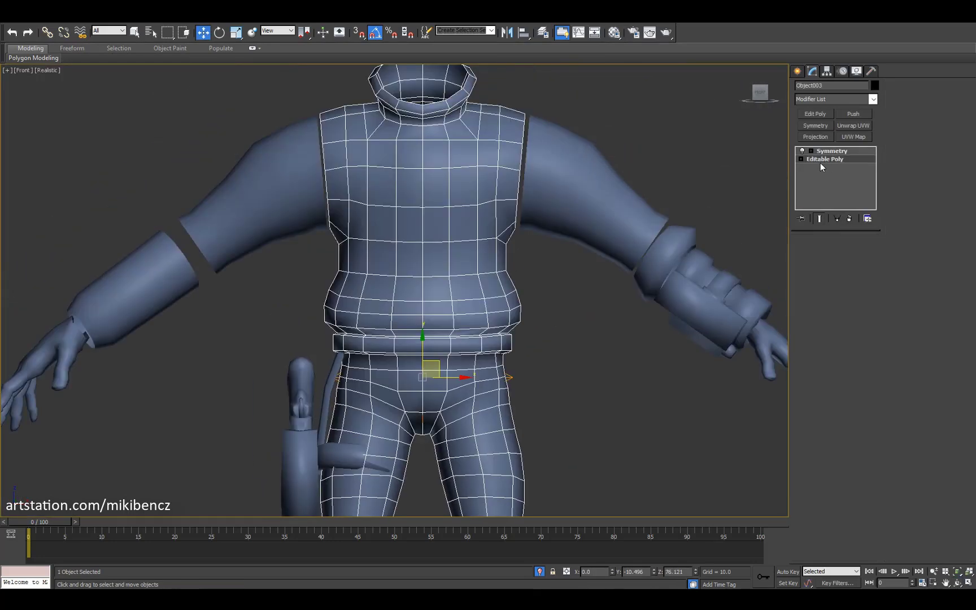
{"action": "left_click", "coordinate": [822, 161]}
{"action": "key", "text": "1"}
{"action": "key", "text": "F3"}
{"action": "key", "text": "F3"}
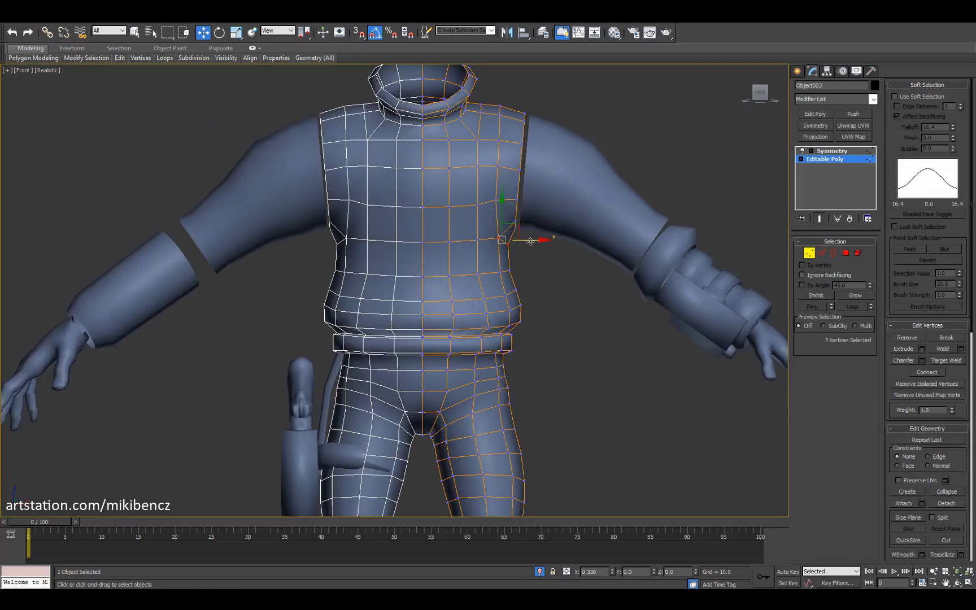
Step: Move the eight outer vertices of the jacket bulge inward about 0.25 along X
{"action": "key", "text": "F3"}
{"action": "scroll", "coordinate": [530, 253], "scroll_direction": "down", "scroll_amount": 5}
{"action": "key", "text": "F3"}
{"action": "key", "text": "F4"}
{"action": "scroll", "coordinate": [509, 271], "scroll_direction": "up", "scroll_amount": 7}
{"action": "mouse_move", "coordinate": [537, 251]}
{"action": "left_mouse_down"}
{"action": "mouse_move", "coordinate": [509, 295]}
{"action": "mouse_move", "coordinate": [486, 296]}
{"action": "left_mouse_up"}
{"action": "key", "text": "F3"}
{"action": "key", "text": "F3"}
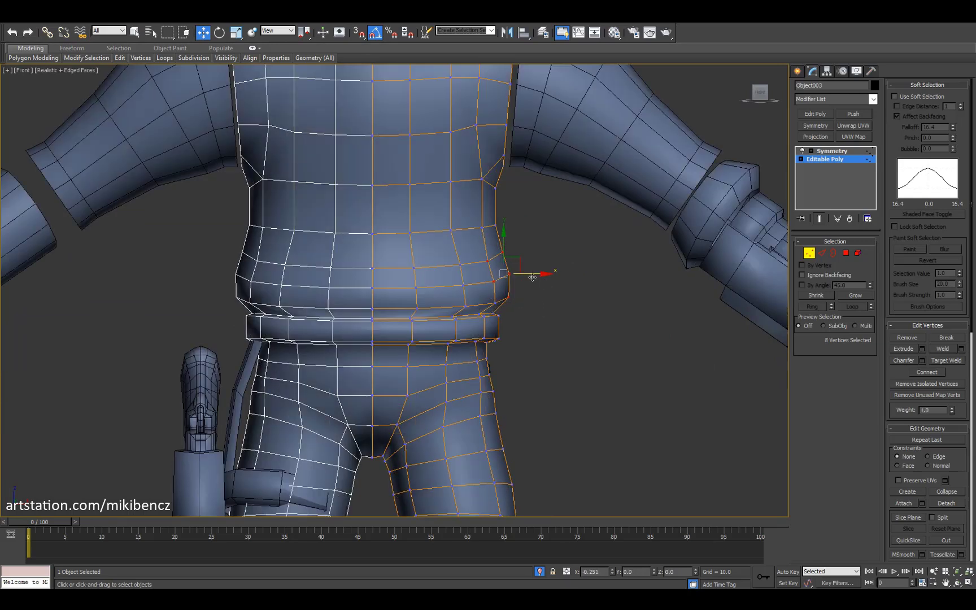
Step: Move the three side vertices at the top of the jacket bulge outward about 0.06 along X
{"action": "left_click_drag", "start_coordinate": [480, 240], "coordinate": [523, 257]}
{"action": "key", "text": "F3"}
{"action": "key", "text": "F3"}
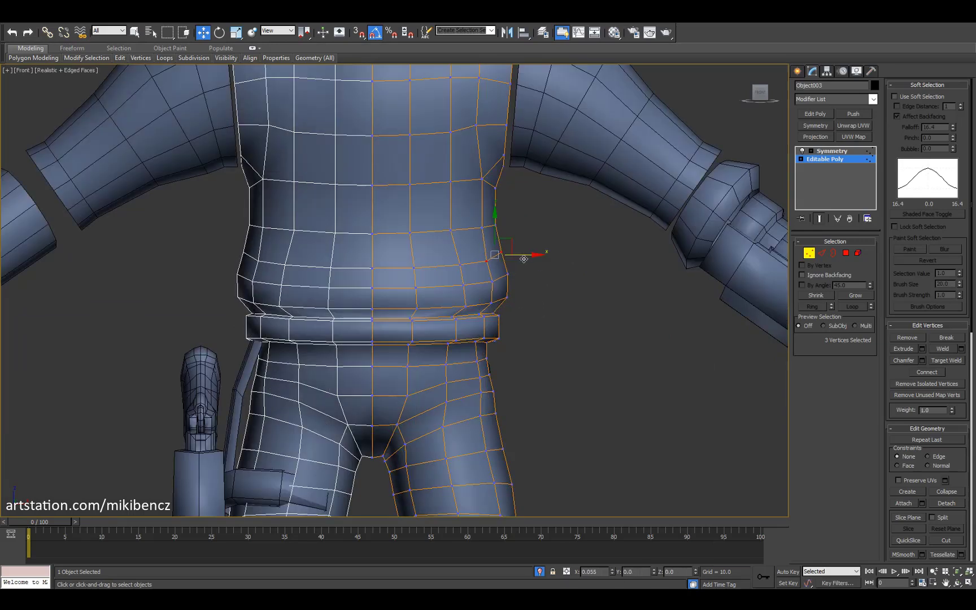
Step: Slide the edge loops around the lower waist upward with the Edge constraint
{"action": "key", "text": "2"}
{"action": "key", "text": "F3"}
{"action": "double_click", "coordinate": [484, 227]}
{"action": "key", "text": "F3"}
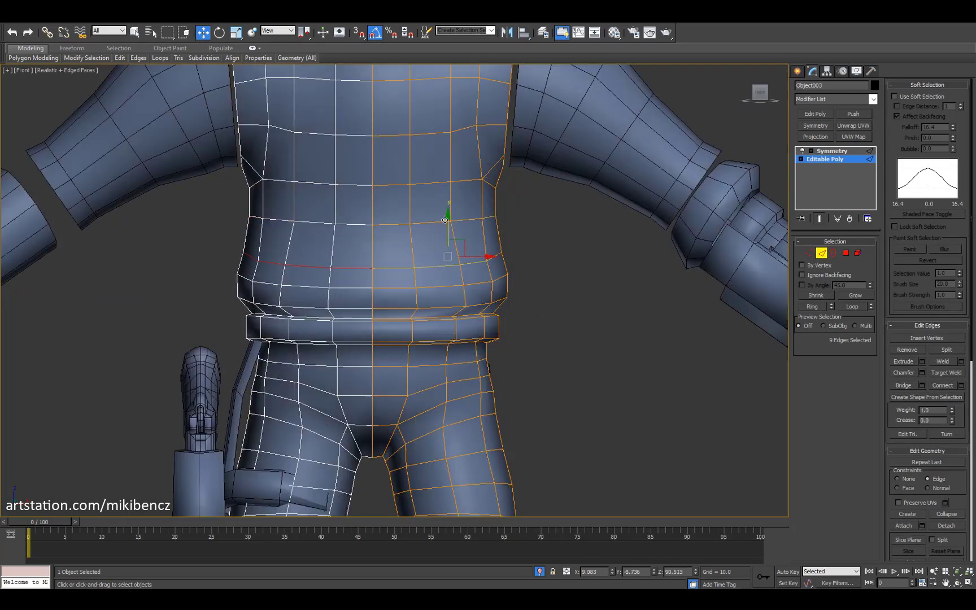
{"action": "key", "text": "F3"}
Step: Review the shaded body in perspective and delete the upper arm on the mirrored side
{"action": "scroll", "coordinate": [516, 262], "scroll_direction": "down", "scroll_amount": 5}
{"action": "key", "text": "F3"}
{"action": "key", "text": "F4"}
{"action": "middle_click_drag", "start_coordinate": [497, 271], "coordinate": [469, 282], "text": "alt"}
{"action": "key", "text": "2"}
{"action": "key", "text": "w"}
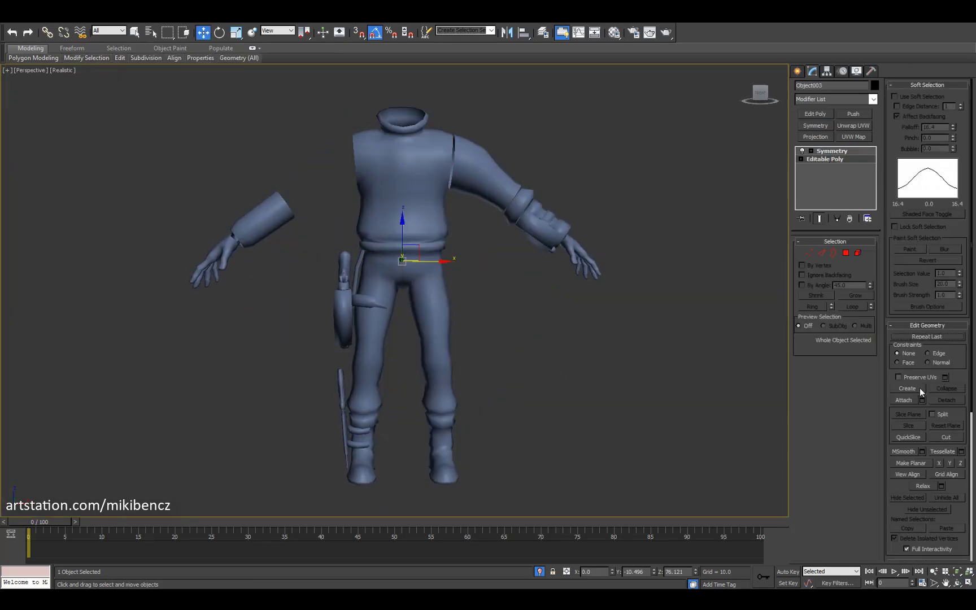
Step: Attach the remaining upper arm to the body mesh and select the open borders at the shoulder
{"action": "scroll", "coordinate": [488, 214], "scroll_direction": "up", "scroll_amount": 5}
{"action": "key", "text": "F4"}
{"action": "key", "text": "1"}
{"action": "scroll", "coordinate": [489, 213], "scroll_direction": "up", "scroll_amount": 5}
{"action": "middle_click_drag", "start_coordinate": [488, 213], "coordinate": [474, 237], "text": "alt"}
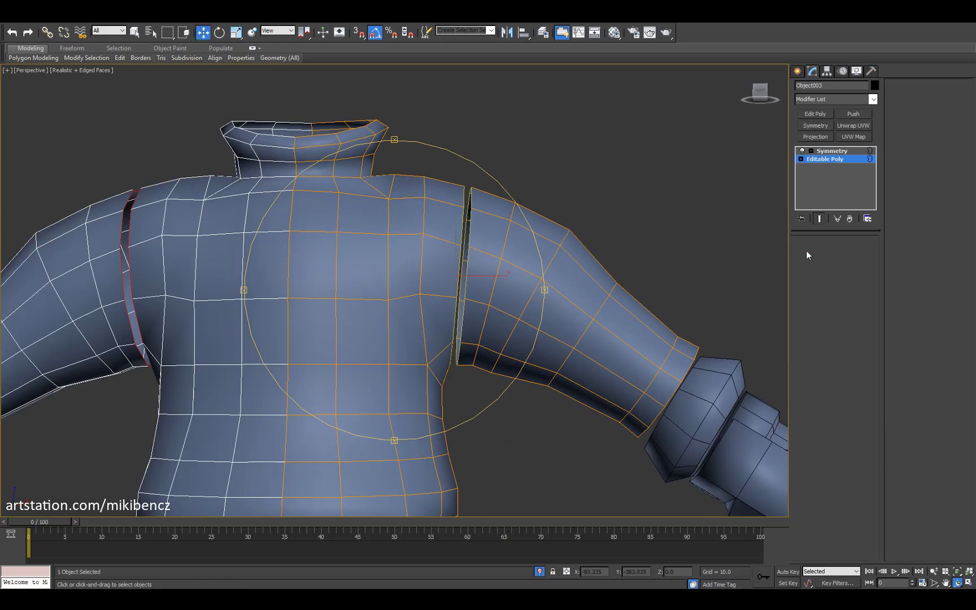
Step: Convert the shoulder border selection to vertices and weld the sleeve to the torso
{"action": "key", "text": "ctrl+w"}
{"action": "left_click", "coordinate": [400, 331]}
{"action": "middle_click_drag", "start_coordinate": [399, 331], "coordinate": [559, 164], "text": "alt"}
{"action": "key", "text": "f"}
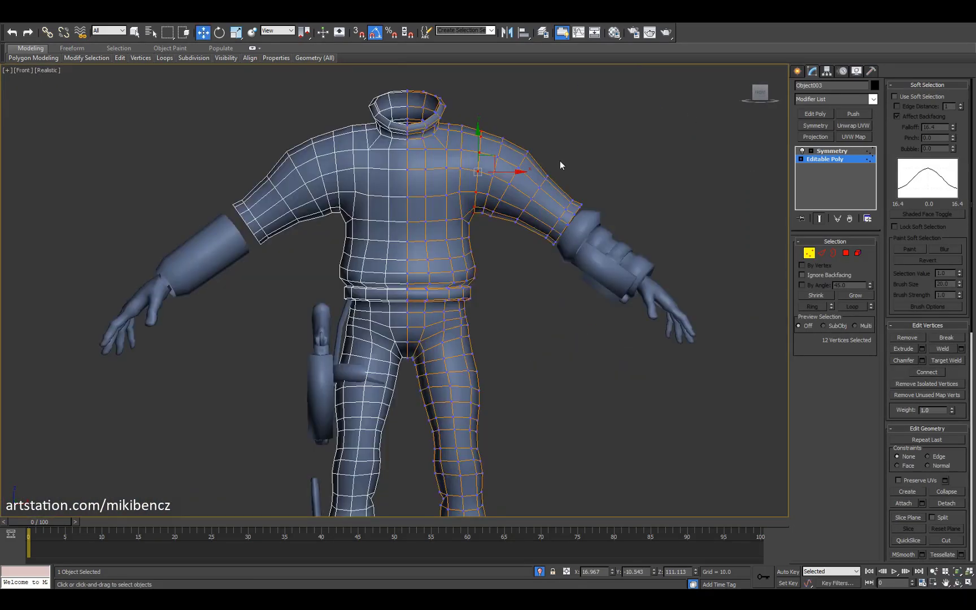
Step: Adjust the vertices on top of the shoulder around the new sleeve seam to smooth the shoulder line in the front view
{"action": "key", "text": "F3"}
{"action": "scroll", "coordinate": [473, 204], "scroll_direction": "up", "scroll_amount": 3}
{"action": "key", "text": "F3"}
{"action": "left_click", "coordinate": [456, 140]}
{"action": "scroll", "coordinate": [457, 132], "scroll_direction": "up", "scroll_amount": 2}
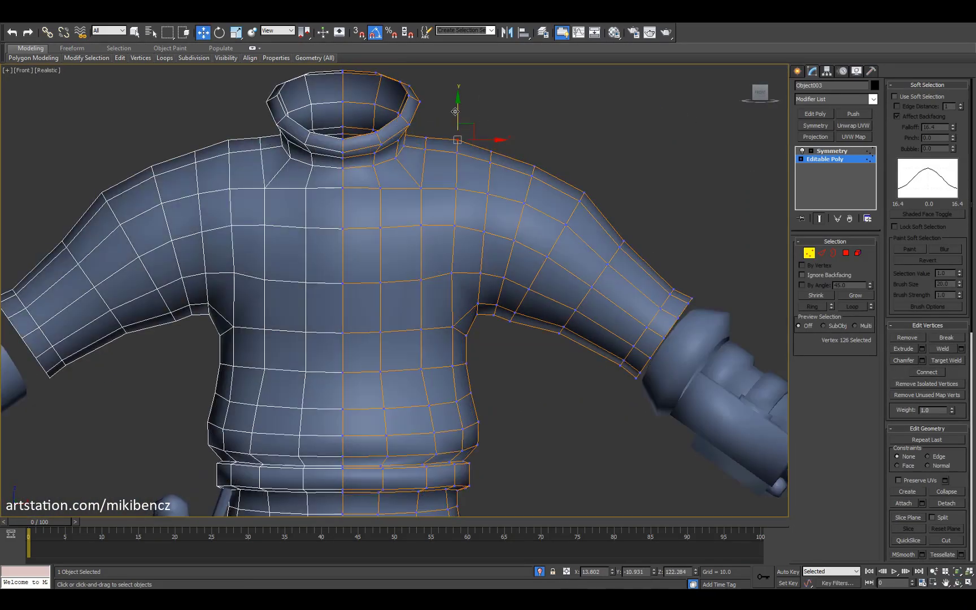
{"action": "left_click", "coordinate": [502, 155]}
{"action": "scroll", "coordinate": [503, 159], "scroll_direction": "down", "scroll_amount": 3}
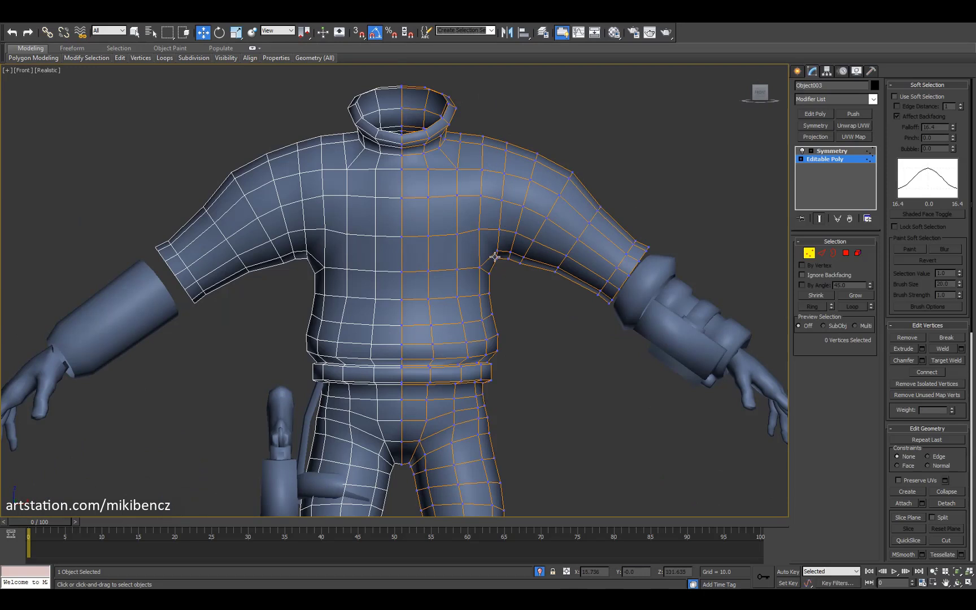
Step: Slide the edge loops on the sleeve and beside the armpit along the surface with the Edge constraint
{"action": "key", "text": "2"}
{"action": "left_click", "coordinate": [550, 248]}
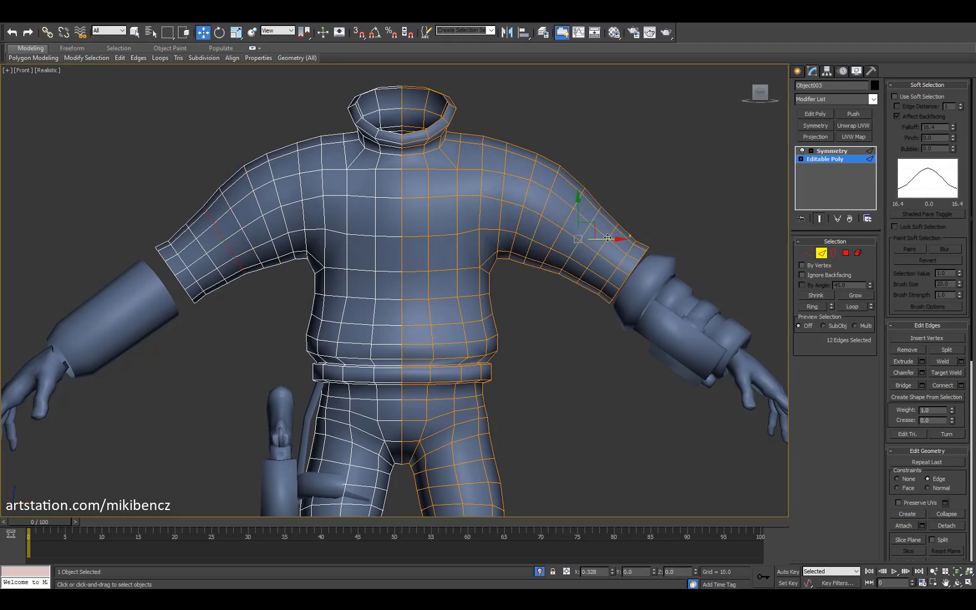
{"action": "middle_click_drag", "start_coordinate": [607, 238], "coordinate": [497, 254], "text": "alt"}
{"action": "scroll", "coordinate": [497, 254], "scroll_direction": "down", "scroll_amount": 3}
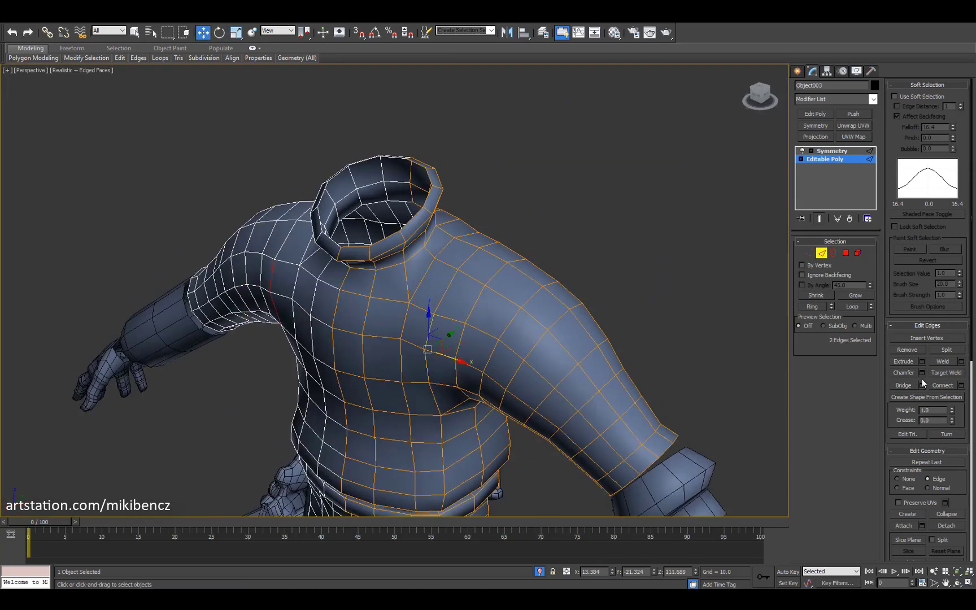
Step: Reshape the upper back and the area below the collar by moving vertices with soft selection at a falloff of 13.151
{"action": "middle_click_drag", "start_coordinate": [463, 294], "coordinate": [523, 329], "text": "alt"}
{"action": "key", "text": "w"}
{"action": "left_click", "coordinate": [390, 336]}
{"action": "key", "text": "F4"}
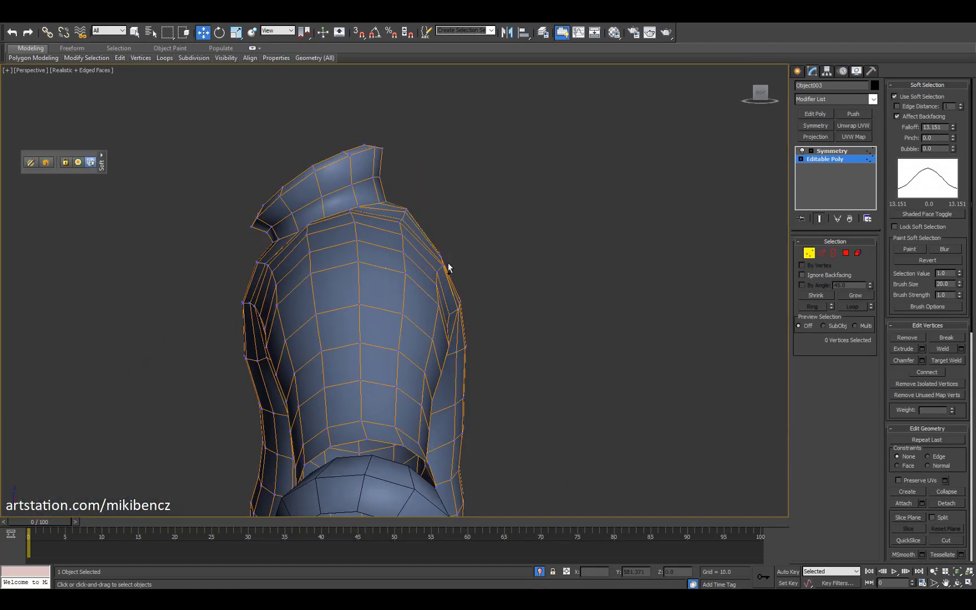
{"action": "left_click", "coordinate": [809, 253]}
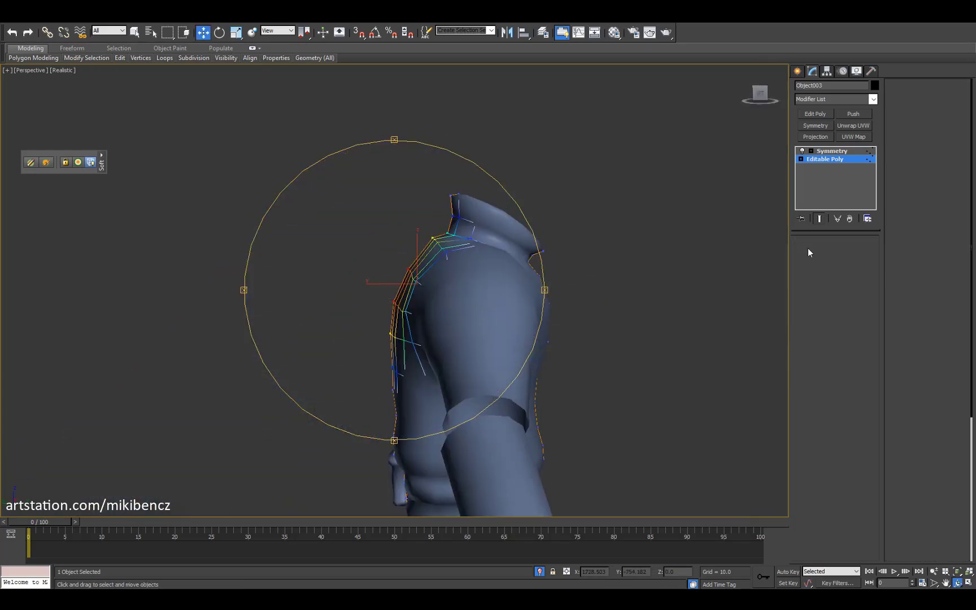
{"action": "key", "text": "alt+w"}
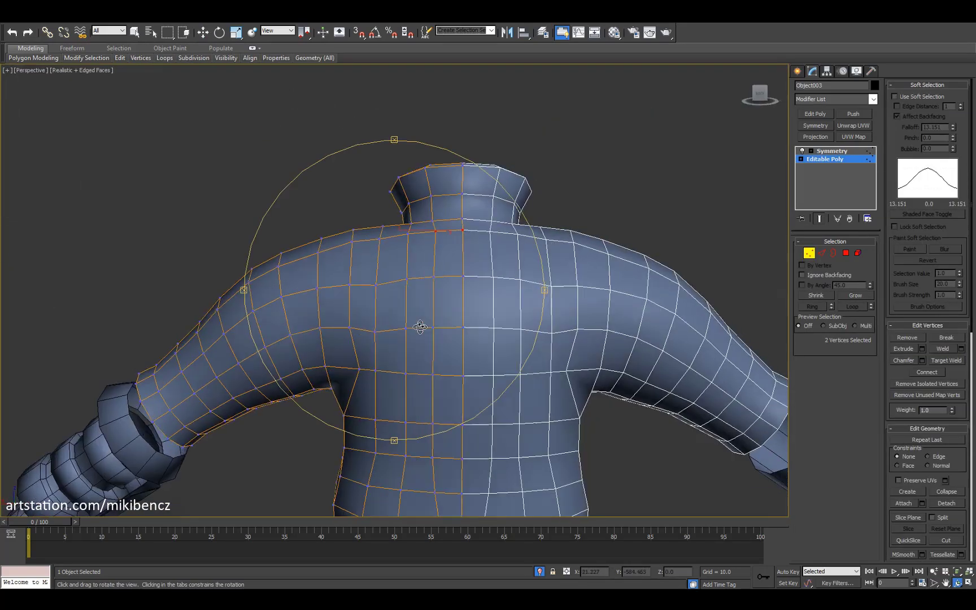
{"action": "left_click_drag", "start_coordinate": [420, 326], "coordinate": [426, 280]}
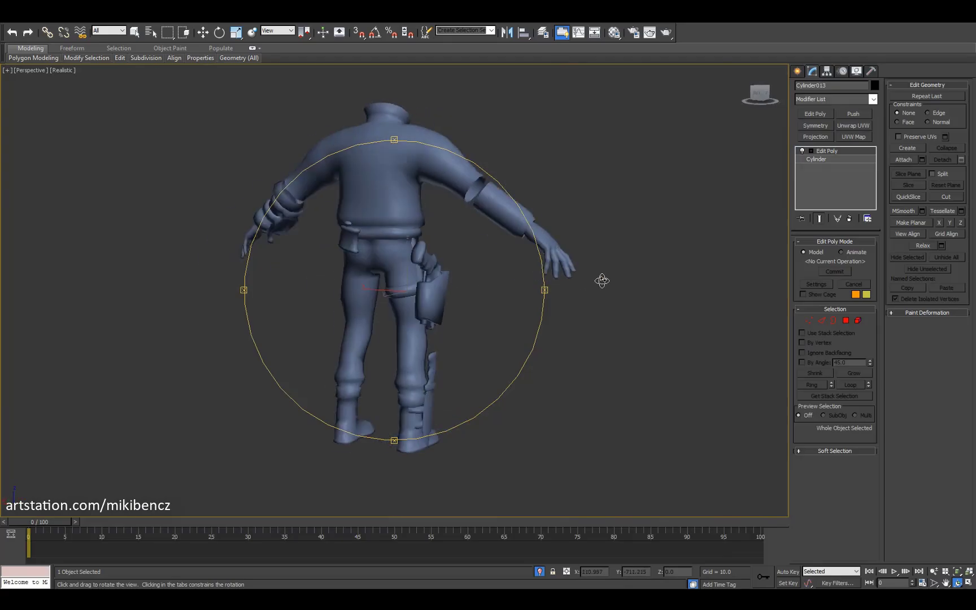
Step: Select the sheathed knife with its two shin straps and shift it along the X axis against the lower leg
{"action": "left_click_drag", "start_coordinate": [599, 279], "coordinate": [527, 288]}
{"action": "right_click", "coordinate": [528, 288]}
{"action": "left_click", "coordinate": [527, 288]}
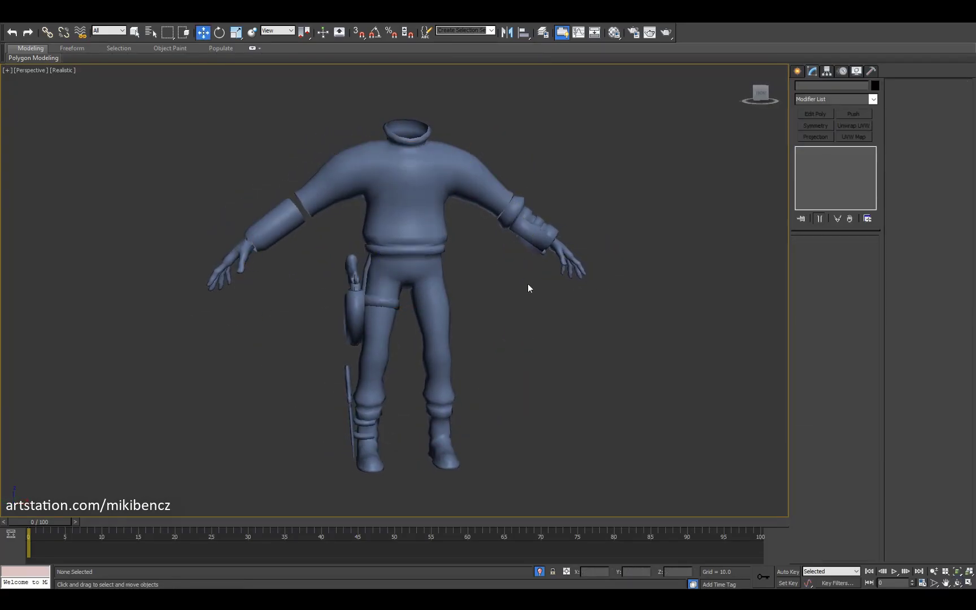
{"action": "key", "text": "F4"}
{"action": "scroll", "coordinate": [423, 334], "scroll_direction": "down", "scroll_amount": 10}
{"action": "left_click", "coordinate": [422, 334]}
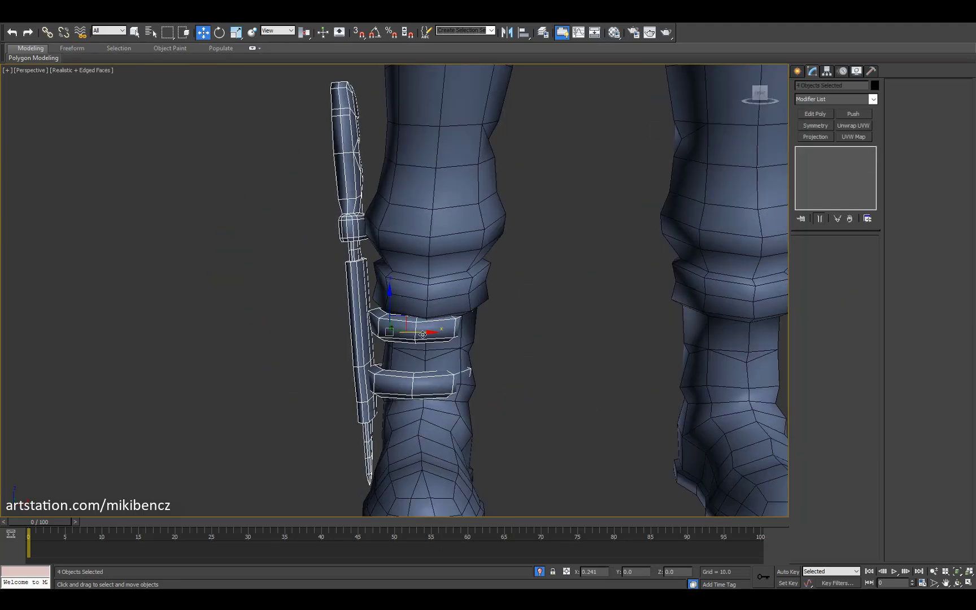
{"action": "left_click_drag", "start_coordinate": [470, 328], "coordinate": [509, 366]}
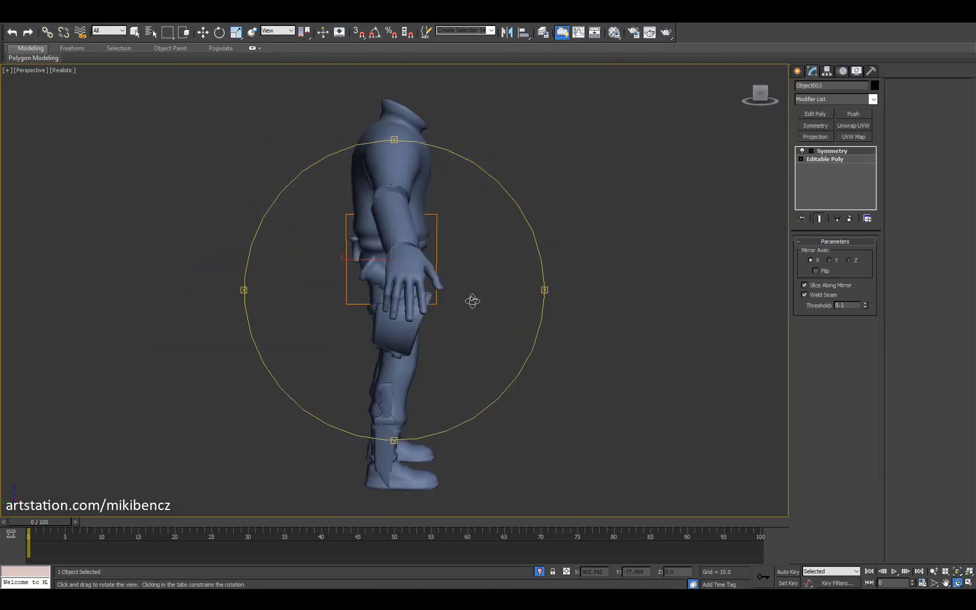
Step: Snap the vertices at the opening of the bracer cuff onto the end of the upper sleeve
{"action": "left_click_drag", "start_coordinate": [472, 298], "coordinate": [310, 298]}
{"action": "key", "text": "w"}
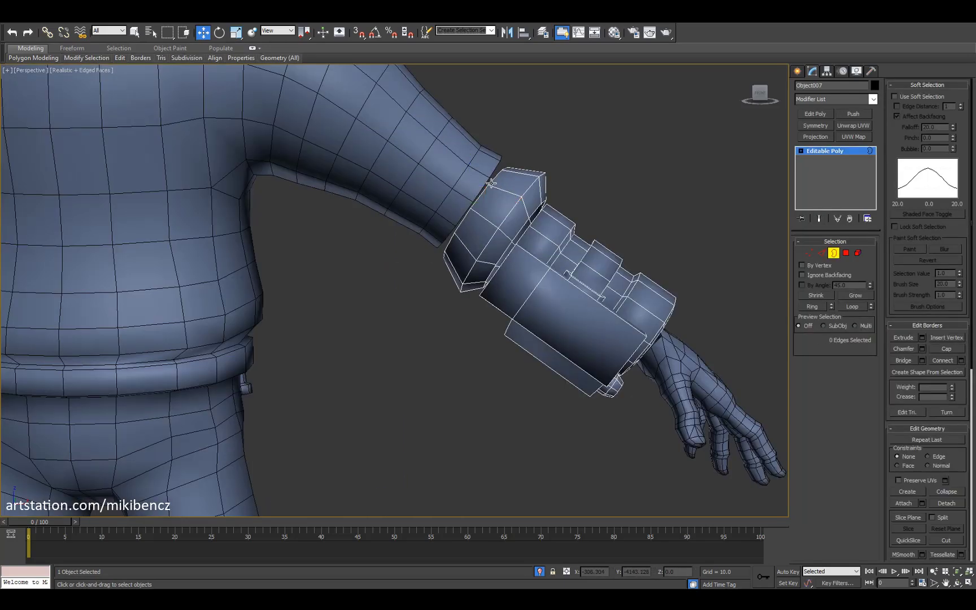
{"action": "middle_click_drag", "start_coordinate": [537, 259], "coordinate": [447, 259], "text": "alt"}
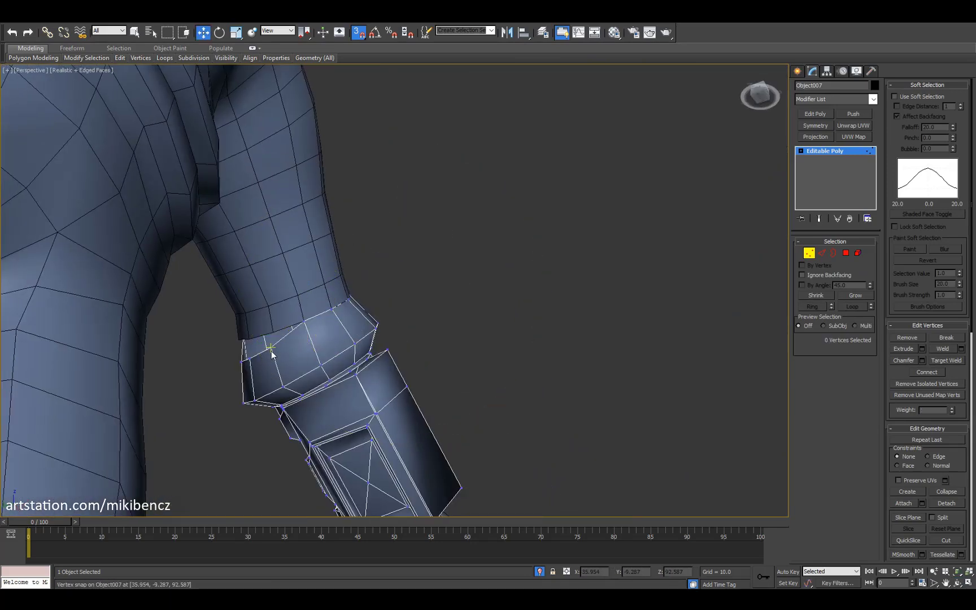
{"action": "left_click", "coordinate": [271, 350]}
{"action": "middle_click_drag", "start_coordinate": [271, 350], "coordinate": [316, 260], "text": "alt"}
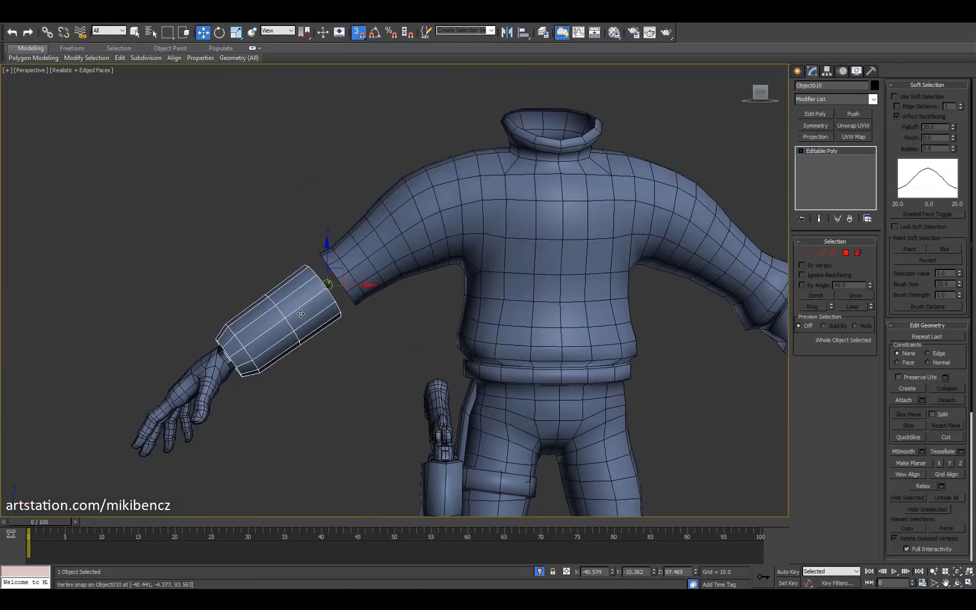
Step: Snap the opening vertices of the plain forearm onto the matching vertices at the end of the other upper sleeve
{"action": "left_click", "coordinate": [671, 287]}
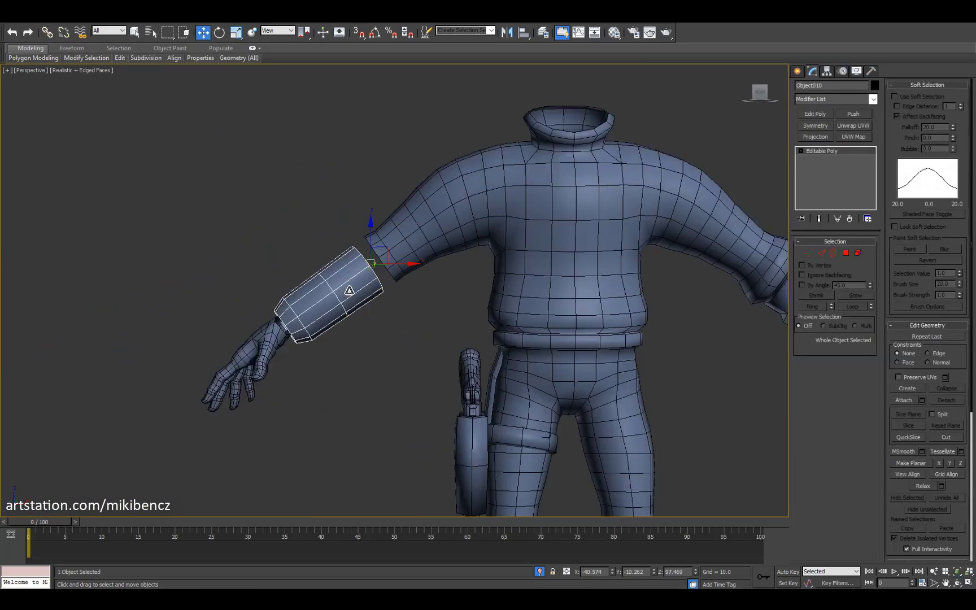
{"action": "key", "text": "z"}
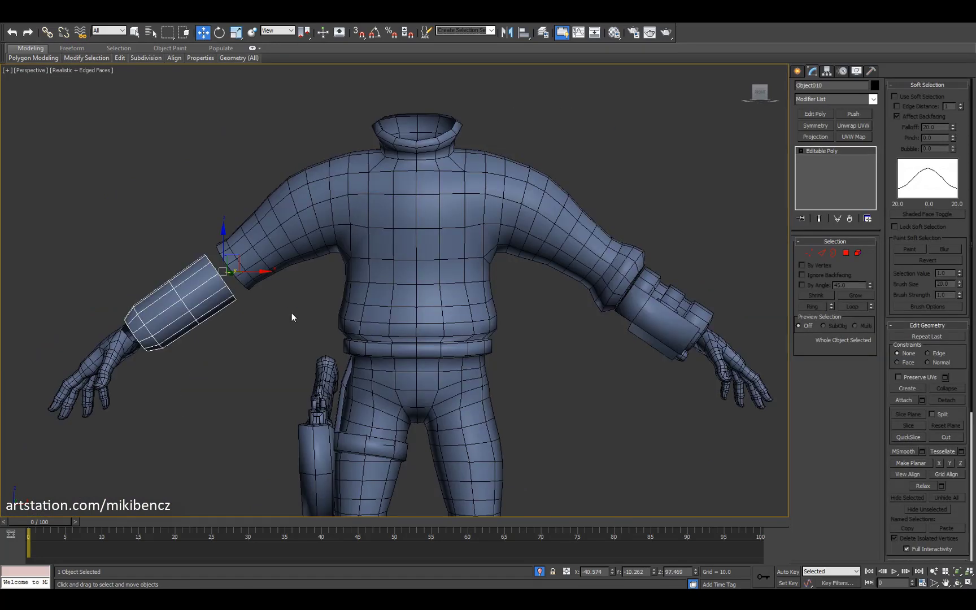
{"action": "key", "text": "1"}
{"action": "scroll", "coordinate": [360, 281], "scroll_direction": "up", "scroll_amount": 5}
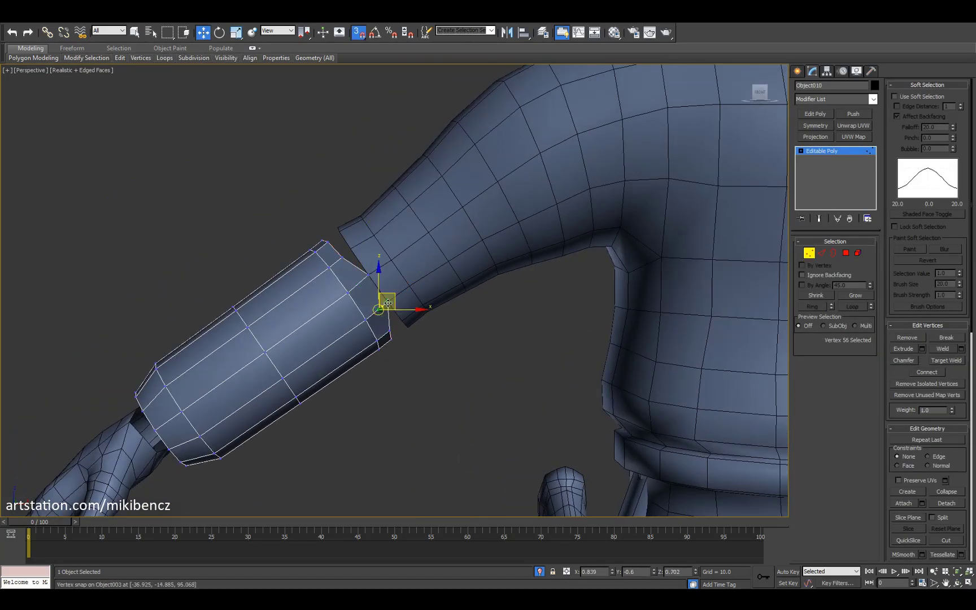
{"action": "middle_click_drag", "start_coordinate": [403, 327], "coordinate": [456, 310], "text": "alt"}
{"action": "left_click", "coordinate": [455, 307]}
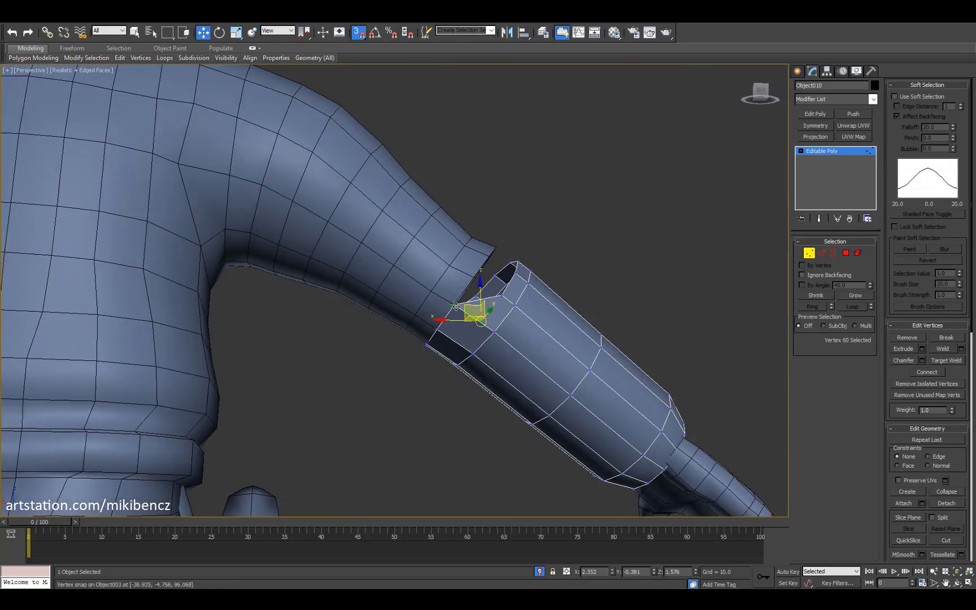
{"action": "scroll", "coordinate": [455, 307], "scroll_direction": "down", "scroll_amount": 2}
{"action": "scroll", "coordinate": [463, 271], "scroll_direction": "down", "scroll_amount": 3}
{"action": "middle_click_drag", "start_coordinate": [480, 271], "coordinate": [543, 237], "text": "alt"}
{"action": "scroll", "coordinate": [542, 238], "scroll_direction": "up", "scroll_amount": 5}
{"action": "left_click", "coordinate": [543, 232]}
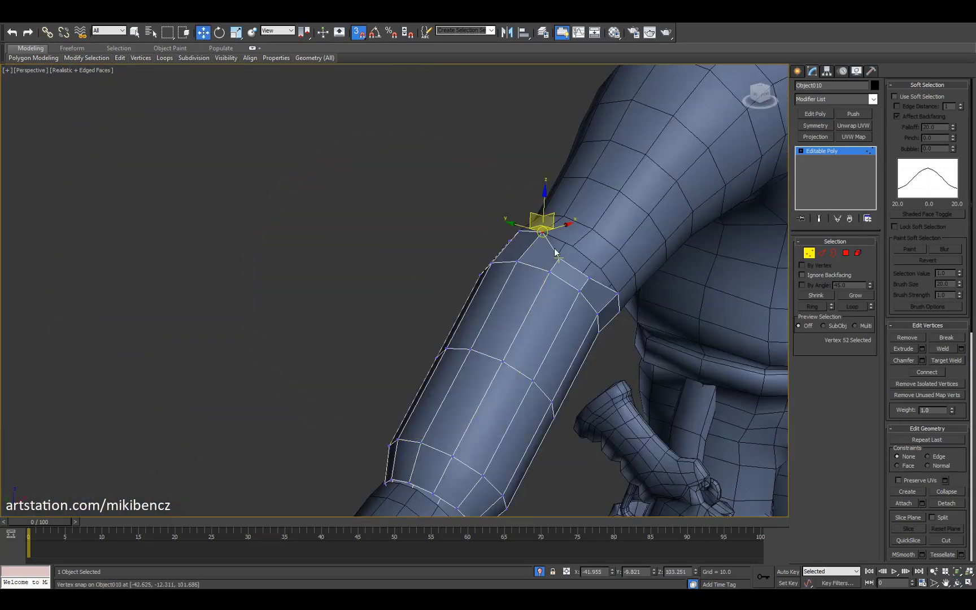
Step: Select all polygons of the plain forearm and assign them to a single smoothing group
{"action": "scroll", "coordinate": [590, 277], "scroll_direction": "down", "scroll_amount": 8}
{"action": "middle_click_drag", "start_coordinate": [414, 289], "coordinate": [305, 272], "text": "alt"}
{"action": "key", "text": "5"}
{"action": "left_click", "coordinate": [305, 272]}
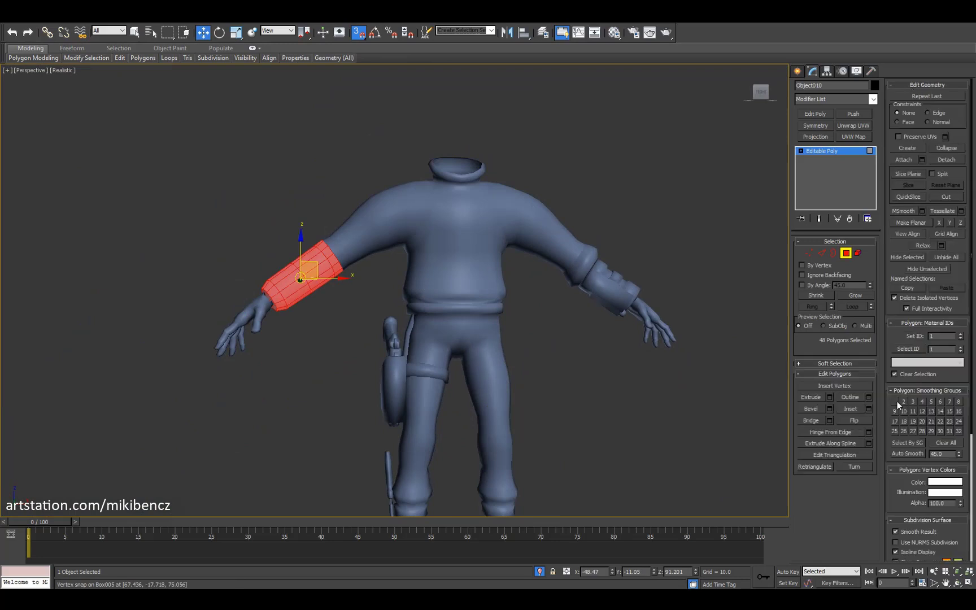
{"action": "key", "text": "ctrl+d"}
{"action": "key", "text": "F4"}
Step: Remove the hand from the plain forearm and check the joined arms and body mesh in the shaded and wireframe displays
{"action": "left_click", "coordinate": [366, 242]}
{"action": "middle_click_drag", "start_coordinate": [366, 243], "coordinate": [429, 339], "text": "alt"}
{"action": "key", "text": "F4"}
{"action": "left_click", "coordinate": [522, 279]}
{"action": "left_click", "coordinate": [824, 159]}
{"action": "key", "text": "4"}
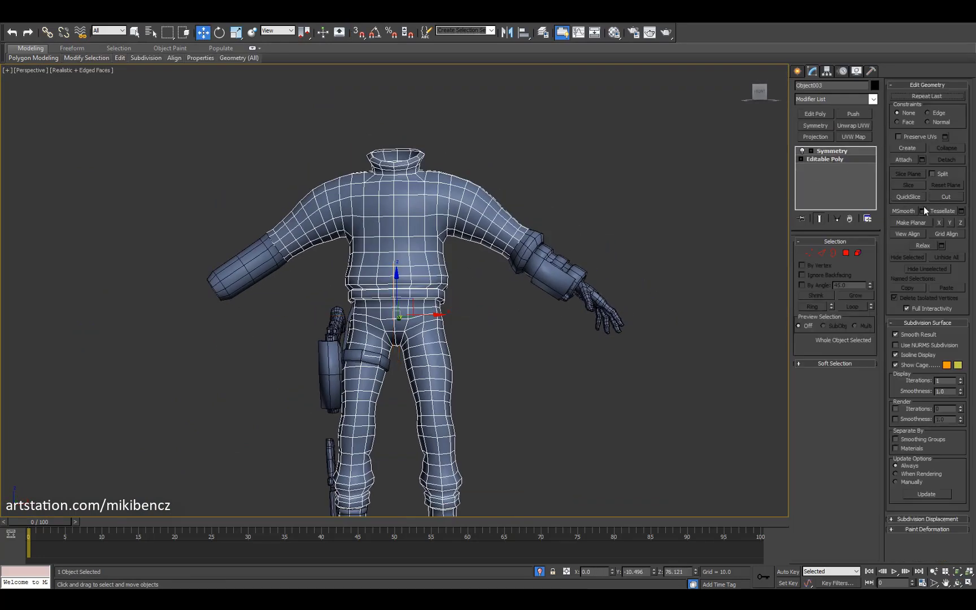
{"action": "key", "text": "ctrl+d"}
{"action": "key", "text": "alt+w"}
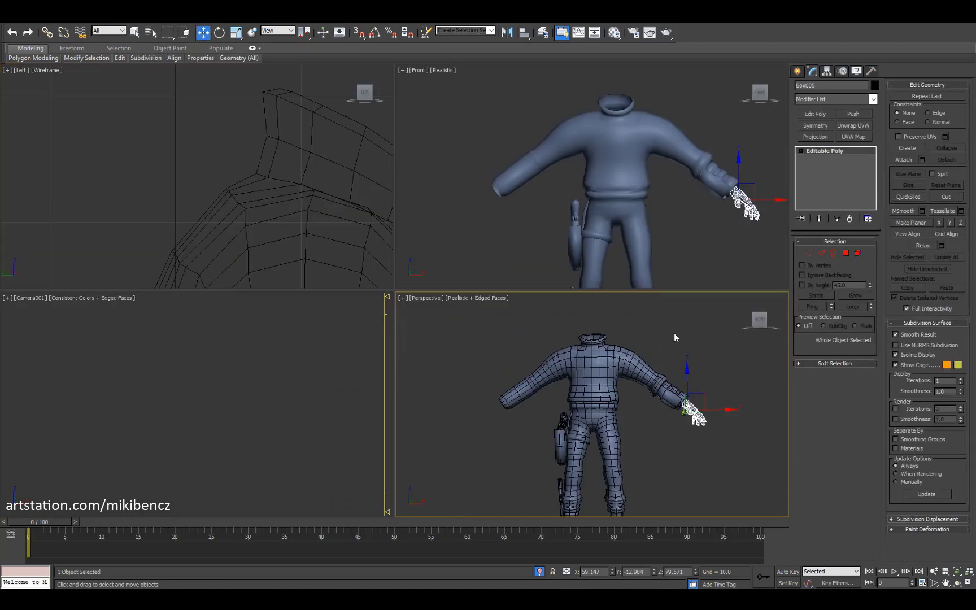
{"action": "key", "text": "alt+w"}
Step: Select the separate hand mesh and scale the joint vertices of its index finger to refine the knuckles
{"action": "scroll", "coordinate": [437, 257], "scroll_direction": "up", "scroll_amount": 5}
{"action": "left_click", "coordinate": [439, 320]}
{"action": "middle_click_drag", "start_coordinate": [439, 321], "coordinate": [416, 383], "text": "alt"}
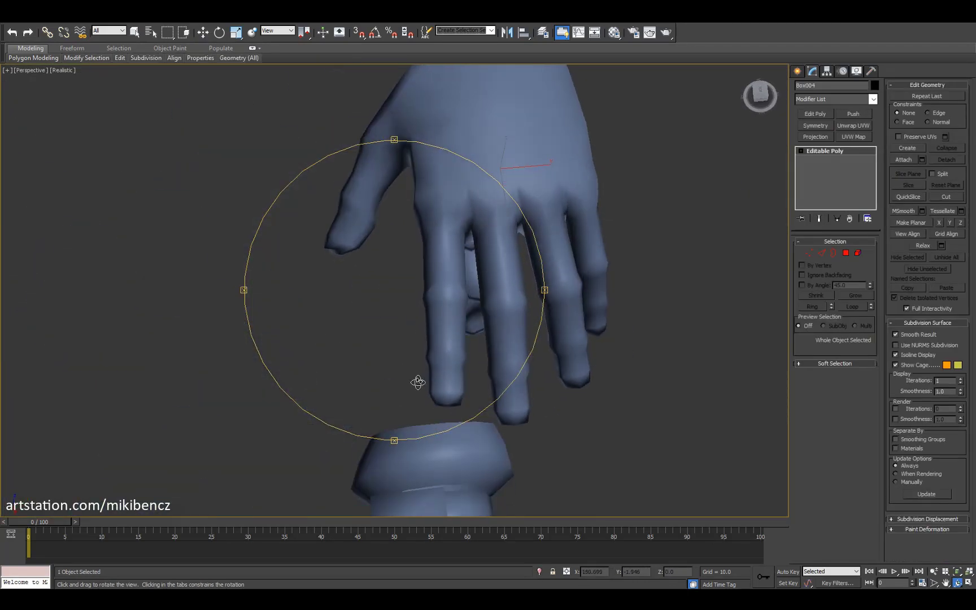
{"action": "scroll", "coordinate": [394, 351], "scroll_direction": "up", "scroll_amount": 3}
{"action": "key", "text": "1"}
{"action": "key", "text": "F4"}
{"action": "key", "text": "w"}
{"action": "left_click", "coordinate": [834, 363]}
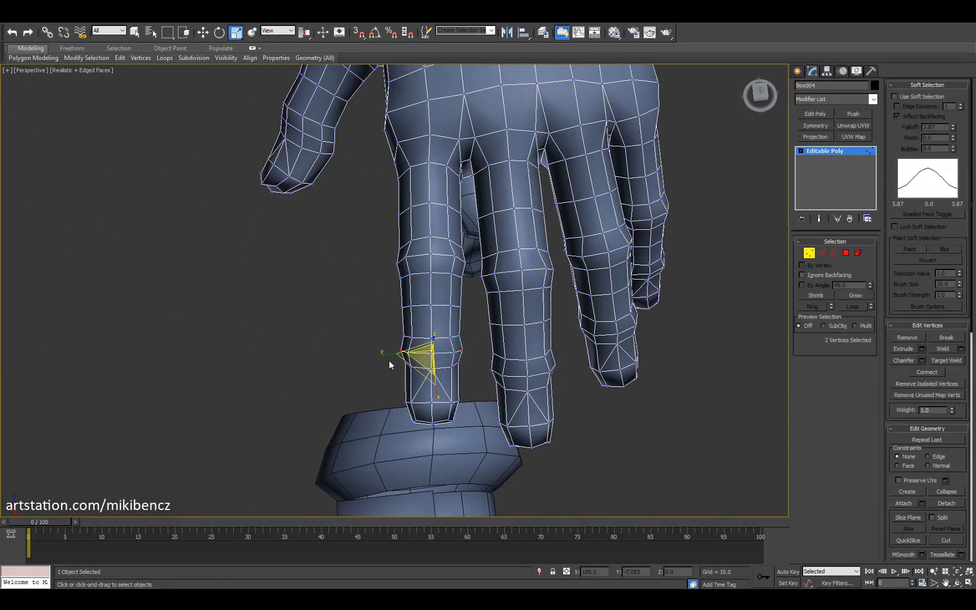
{"action": "middle_click_drag", "start_coordinate": [385, 358], "coordinate": [403, 332], "text": "alt"}
{"action": "middle_click_drag", "start_coordinate": [342, 317], "coordinate": [414, 255], "text": "alt"}
{"action": "key", "text": "F4"}
{"action": "key", "text": "F4"}
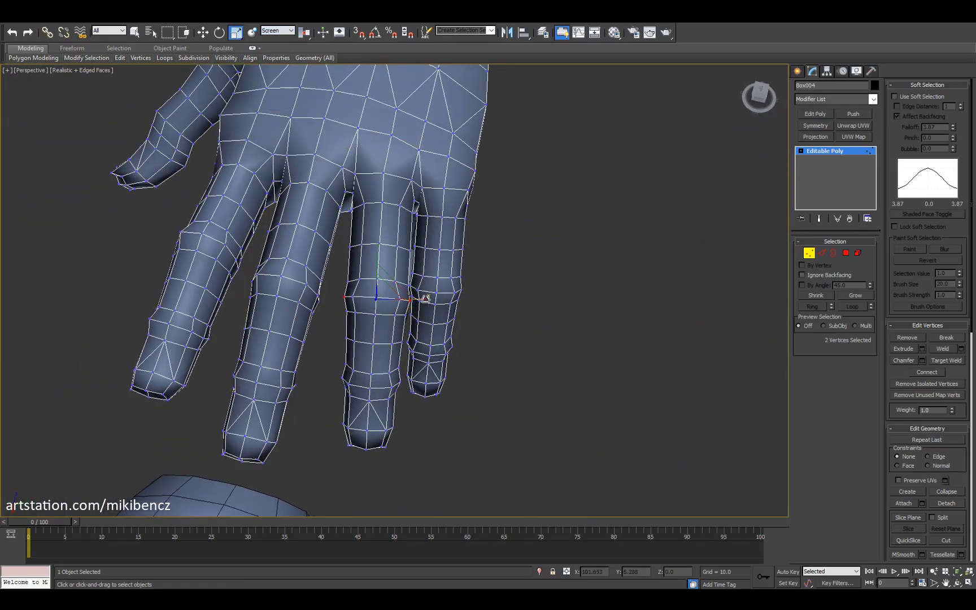
Step: Scale pairs of side vertices at the ring finger's joints to shape its knuckles
{"action": "middle_click_drag", "start_coordinate": [420, 302], "coordinate": [345, 419], "text": "alt"}
{"action": "key", "text": "F4"}
{"action": "left_click", "coordinate": [397, 316]}
{"action": "key", "text": "F4"}
{"action": "left_click", "coordinate": [345, 316], "text": "ctrl"}
{"action": "key", "text": "ctrl+z"}
Step: Scale the fingers from their tips using soft selection with an edge distance of 12 and a falloff of 11.997
{"action": "left_click_drag", "start_coordinate": [346, 418], "coordinate": [309, 435]}
{"action": "middle_click_drag", "start_coordinate": [336, 373], "coordinate": [362, 392]}
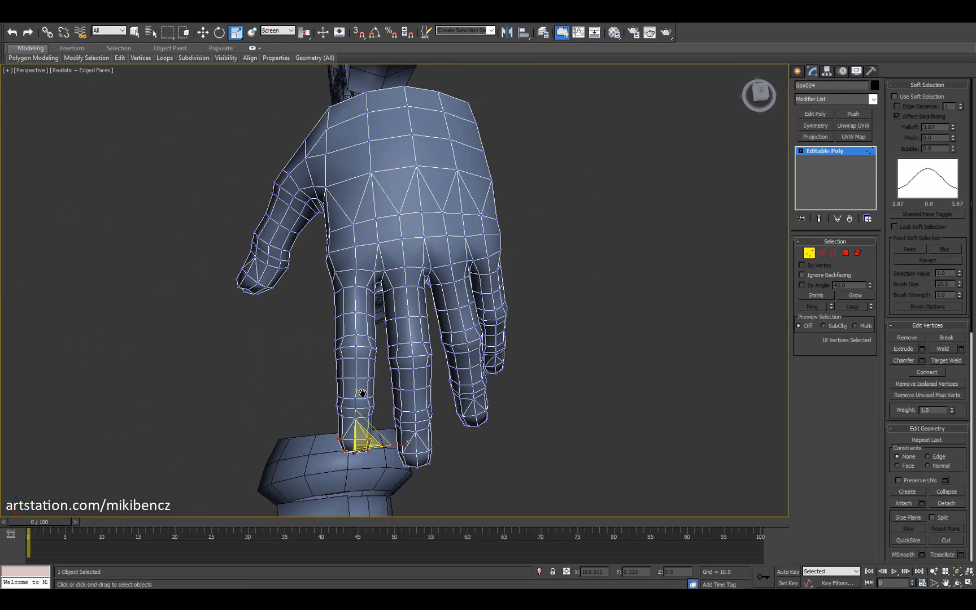
{"action": "left_click", "coordinate": [929, 107]}
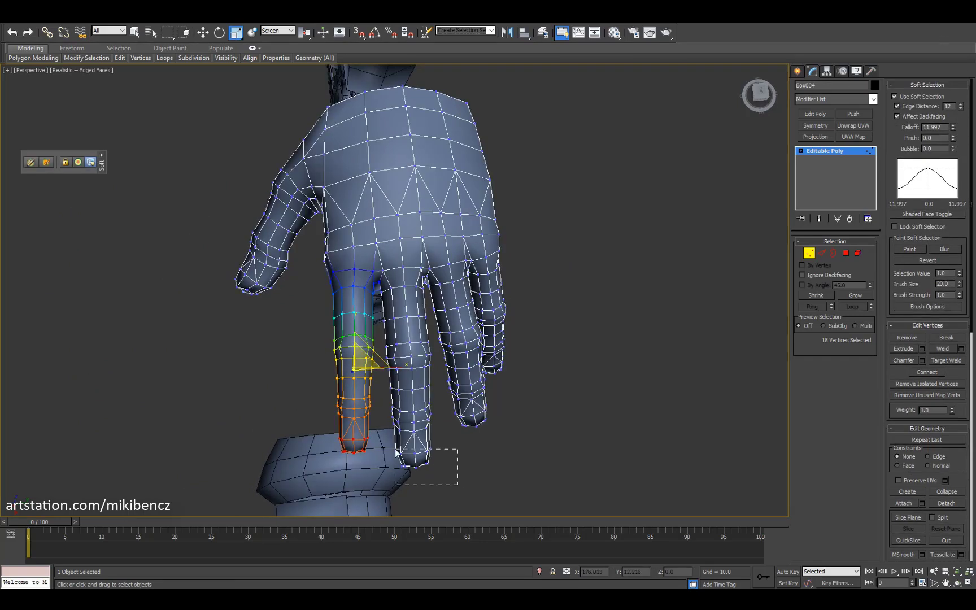
{"action": "middle_click_drag", "start_coordinate": [397, 452], "coordinate": [368, 378], "text": "alt"}
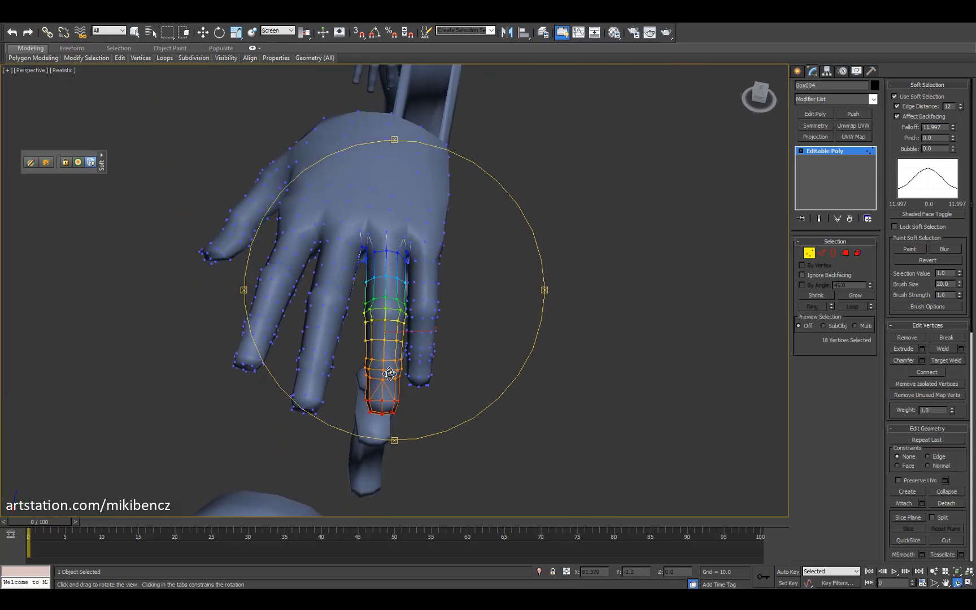
{"action": "middle_click_drag", "start_coordinate": [414, 352], "coordinate": [470, 313], "text": "alt"}
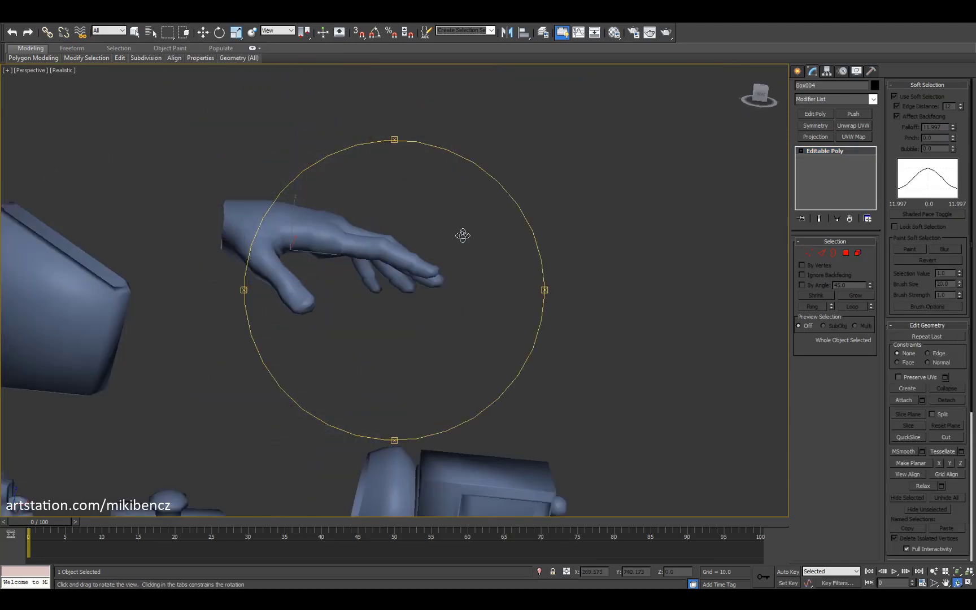
Step: Reshape the web between the thumb and palm by moving its vertex with soft selection at a falloff of 6.358
{"action": "left_click_drag", "start_coordinate": [462, 233], "coordinate": [323, 301]}
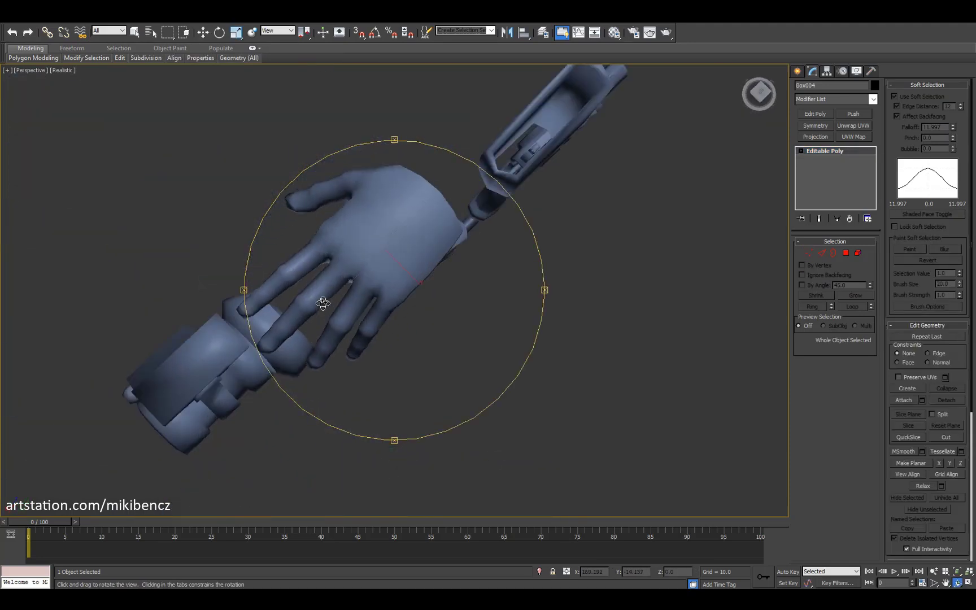
{"action": "key", "text": "shift+z"}
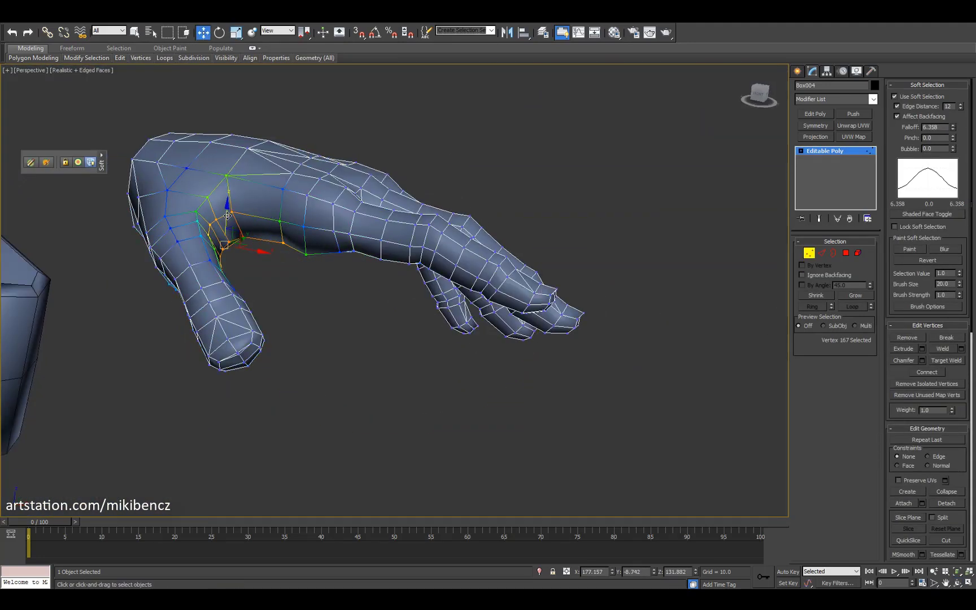
{"action": "middle_click_drag", "start_coordinate": [227, 216], "coordinate": [523, 266], "text": "alt"}
{"action": "key", "text": "F4"}
{"action": "key", "text": "4"}
{"action": "key", "text": "F4"}
{"action": "scroll", "coordinate": [452, 282], "scroll_direction": "down", "scroll_amount": 6}
{"action": "key", "text": "6"}
{"action": "scroll", "coordinate": [438, 322], "scroll_direction": "up", "scroll_amount": 3}
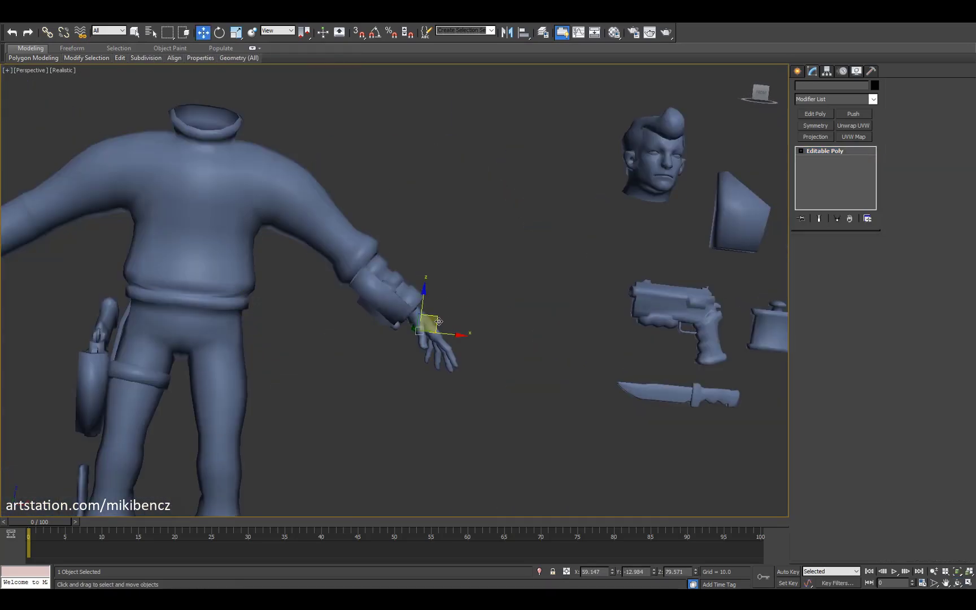
Step: Compare the character's attached hand with the separate one and scale the open border at the separate hand's wrist
{"action": "middle_click_drag", "start_coordinate": [439, 321], "coordinate": [427, 342], "text": "alt"}
{"action": "key", "text": "F4"}
{"action": "scroll", "coordinate": [436, 353], "scroll_direction": "up", "scroll_amount": 5}
{"action": "scroll", "coordinate": [618, 298], "scroll_direction": "down", "scroll_amount": 5}
{"action": "scroll", "coordinate": [619, 298], "scroll_direction": "up", "scroll_amount": 5}
{"action": "key", "text": "F4"}
{"action": "scroll", "coordinate": [480, 353], "scroll_direction": "up", "scroll_amount": 3}
{"action": "key", "text": "F4"}
{"action": "scroll", "coordinate": [452, 339], "scroll_direction": "down", "scroll_amount": 4}
{"action": "scroll", "coordinate": [427, 343], "scroll_direction": "up", "scroll_amount": 4}
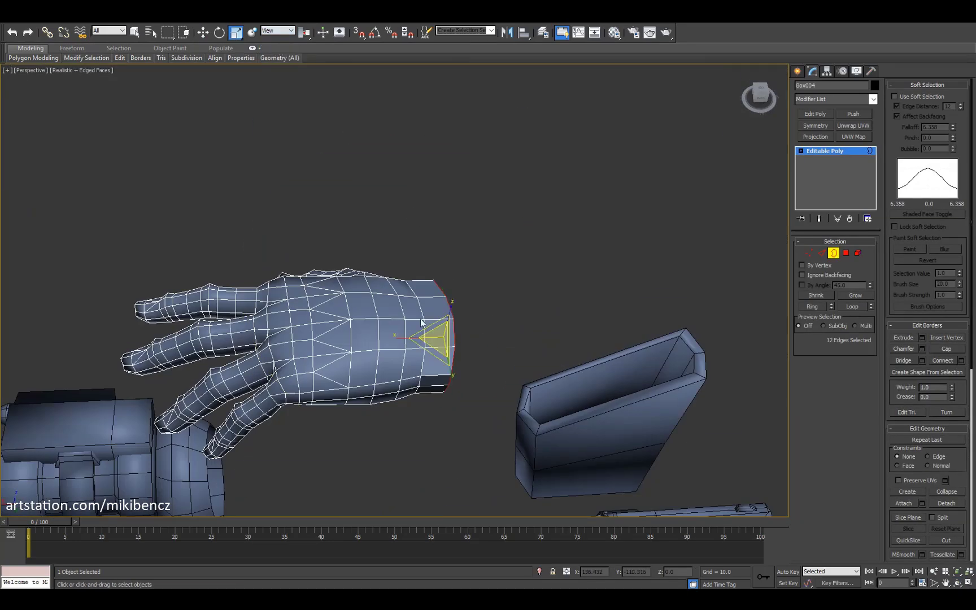
Step: Reshape the separate hand's wrist by moving its open border, the adjoining vertex loop and a vertex at the thumb's base
{"action": "middle_click_drag", "start_coordinate": [421, 323], "coordinate": [449, 253], "text": "alt"}
{"action": "key", "text": "alt+w"}
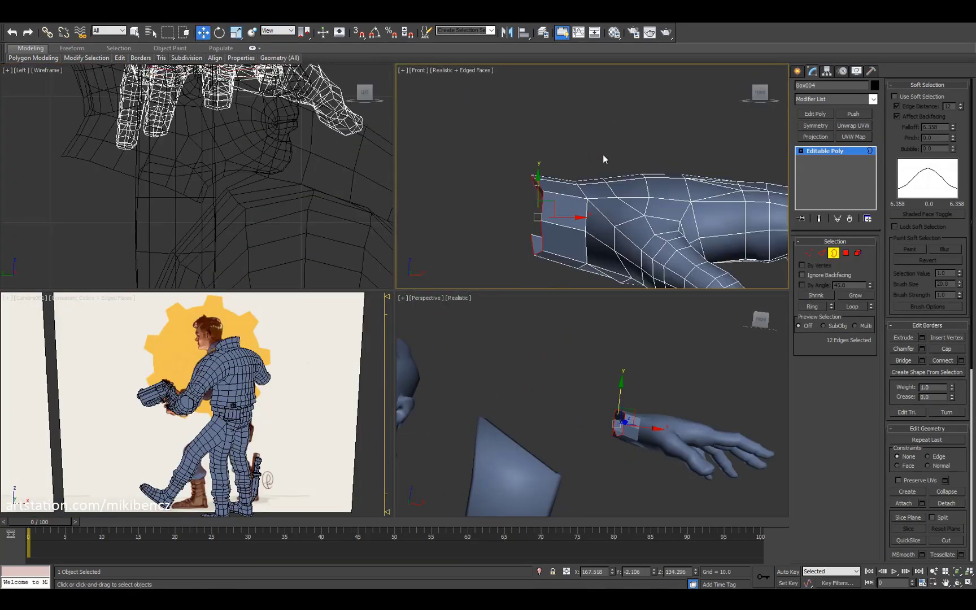
{"action": "scroll", "coordinate": [642, 190], "scroll_direction": "down", "scroll_amount": 2}
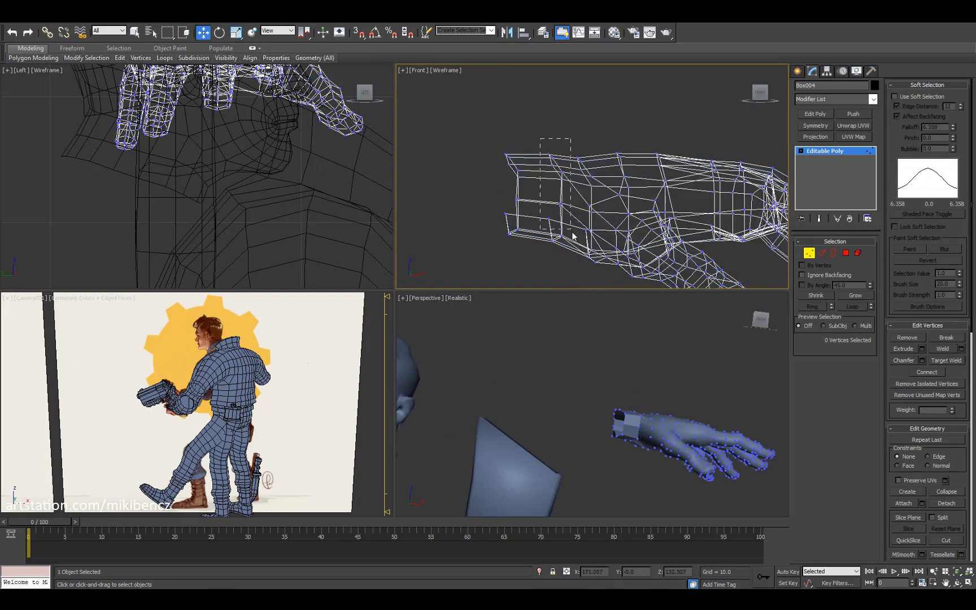
{"action": "key", "text": "alt+w"}
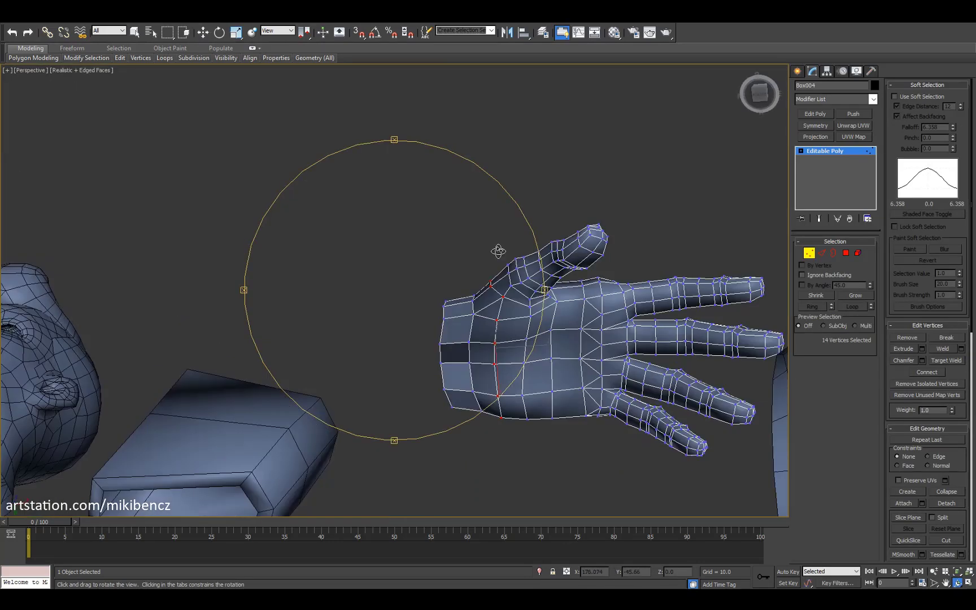
{"action": "middle_click_drag", "start_coordinate": [498, 250], "coordinate": [508, 249], "text": "alt"}
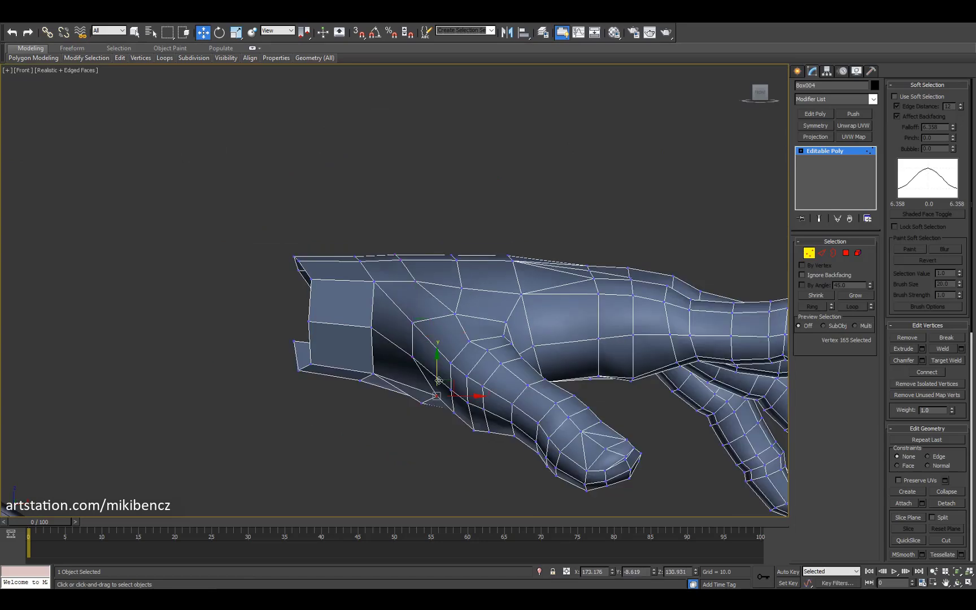
{"action": "middle_click_drag", "start_coordinate": [508, 316], "coordinate": [536, 317], "text": "alt"}
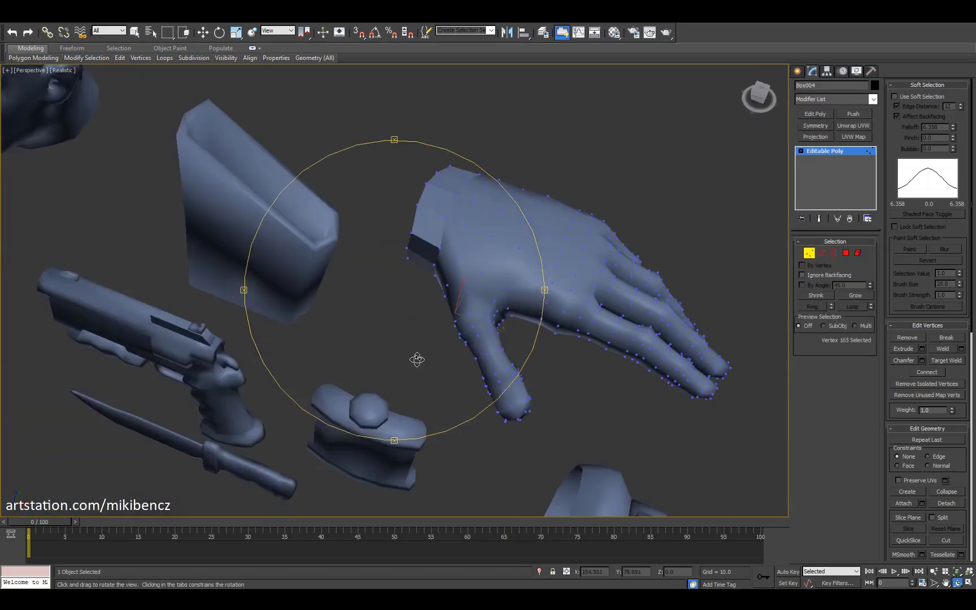
{"action": "middle_click_drag", "start_coordinate": [417, 357], "coordinate": [414, 355], "text": "alt"}
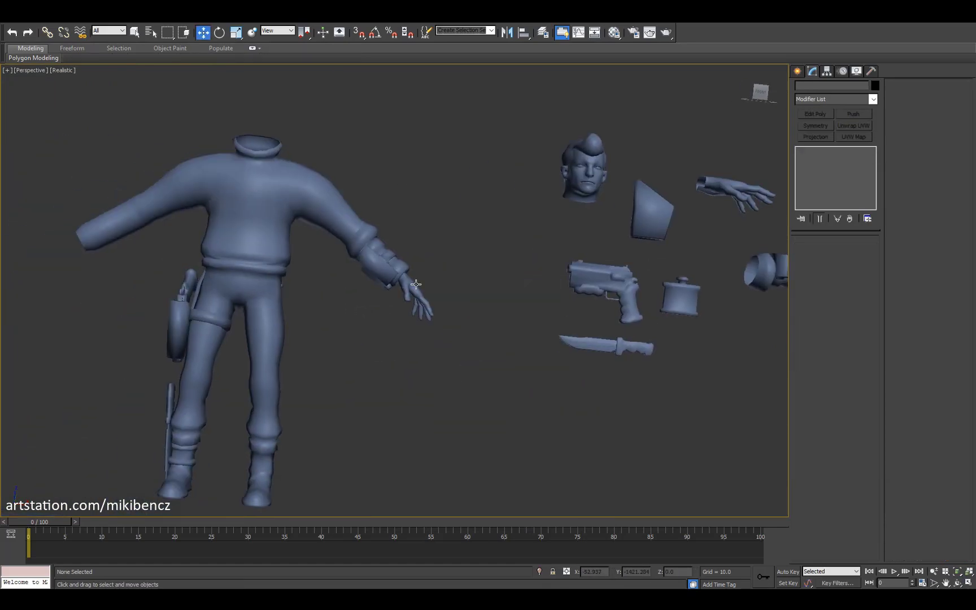
Step: Move eight knuckle vertices on the character's attached hand slightly outward and upward
{"action": "left_click", "coordinate": [415, 284]}
{"action": "middle_click_drag", "start_coordinate": [416, 284], "coordinate": [395, 294], "text": "alt"}
{"action": "scroll", "coordinate": [390, 310], "scroll_direction": "up", "scroll_amount": 8}
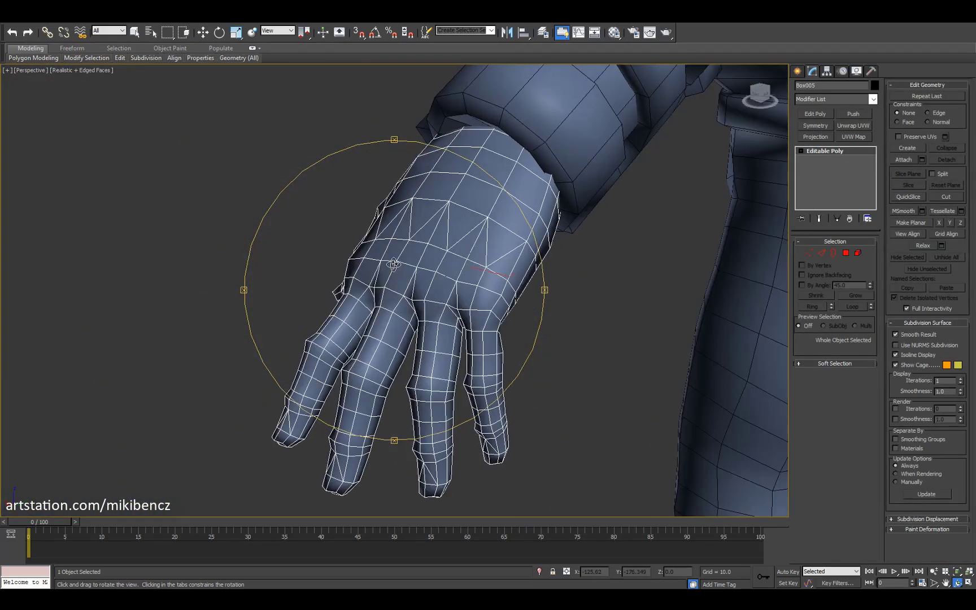
{"action": "key", "text": "1"}
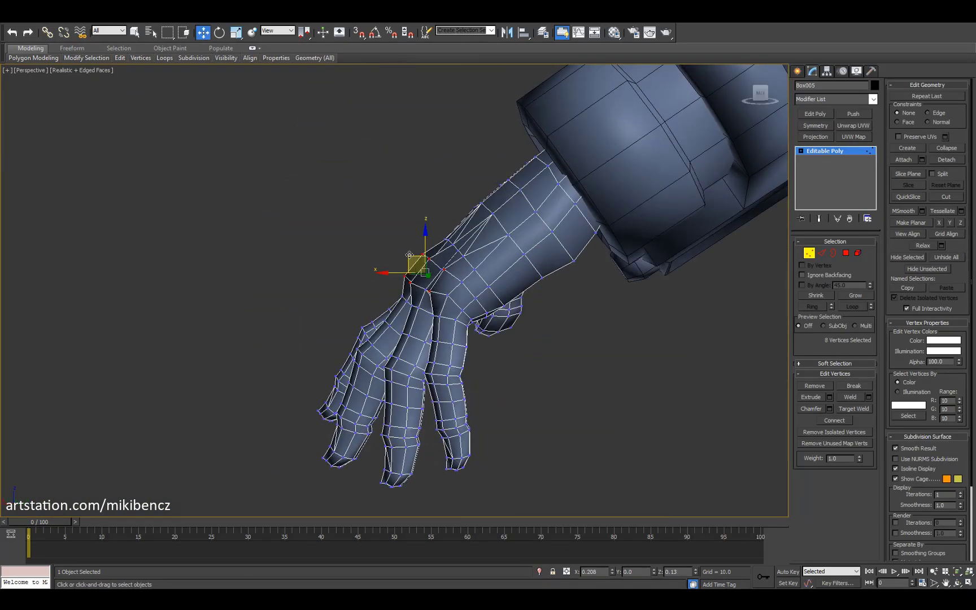
{"action": "key", "text": "ctrl+r"}
{"action": "left_click_drag", "start_coordinate": [409, 255], "coordinate": [448, 289]}
{"action": "key", "text": "F4"}
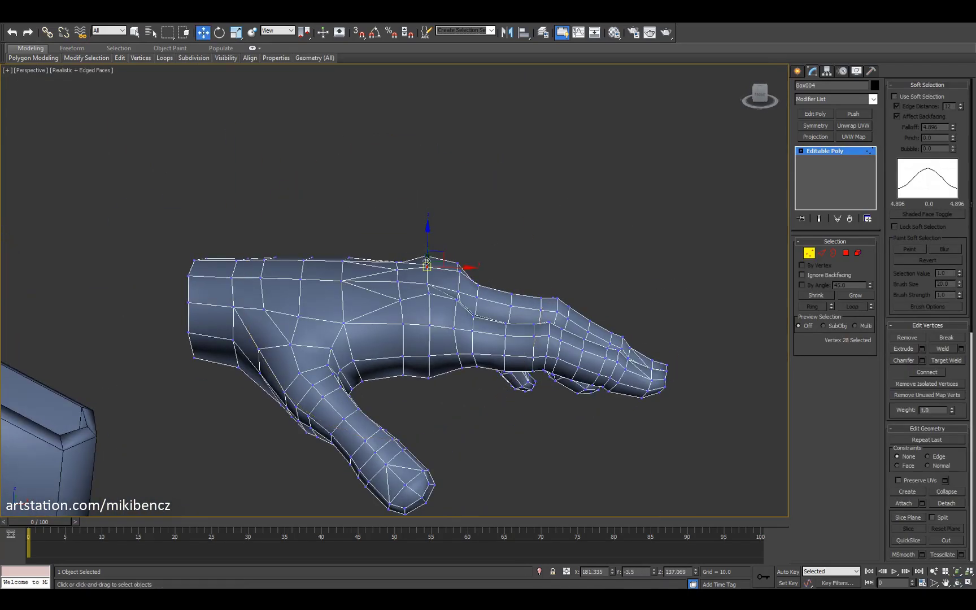
Step: Shape the separate hand's knuckles by moving single and paired vertices at the bases of the fingers
{"action": "left_click_drag", "start_coordinate": [465, 334], "coordinate": [421, 308]}
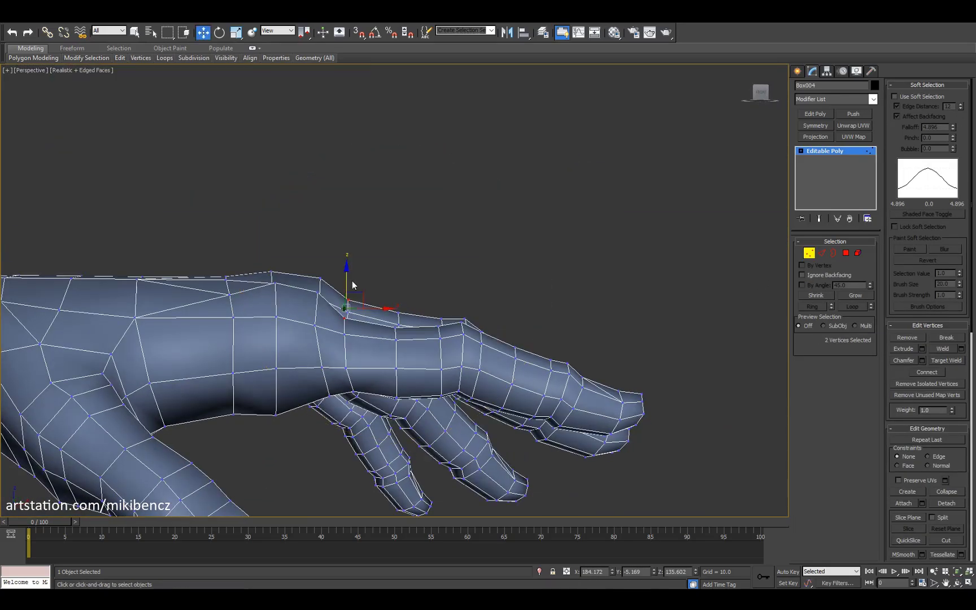
{"action": "middle_click_drag", "start_coordinate": [354, 287], "coordinate": [479, 302], "text": "alt"}
{"action": "key", "text": "ctrl+r"}
{"action": "left_click_drag", "start_coordinate": [479, 303], "coordinate": [491, 339]}
{"action": "key", "text": "F4"}
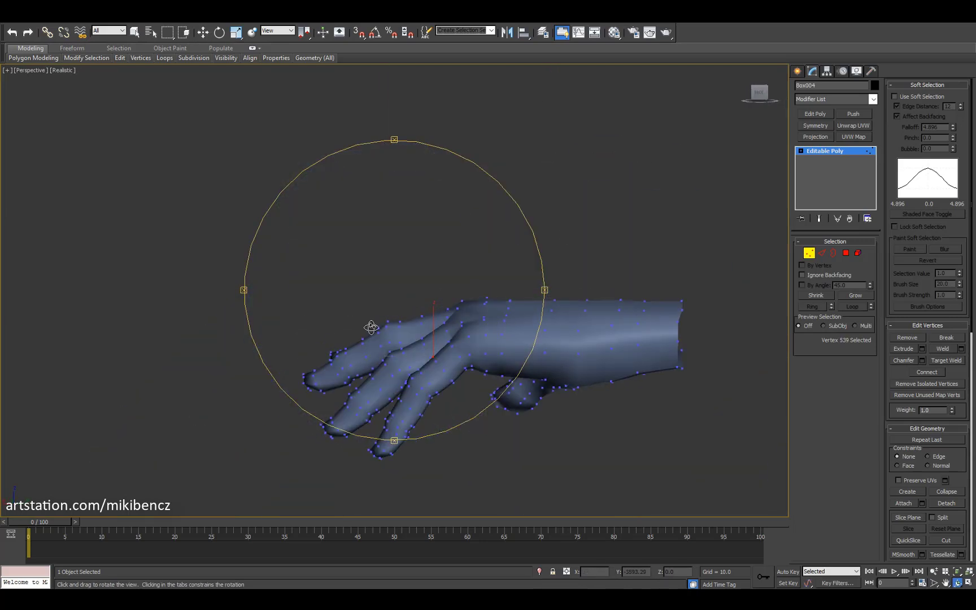
{"action": "mouse_move", "coordinate": [370, 327]}
{"action": "left_mouse_down"}
{"action": "mouse_move", "coordinate": [288, 338]}
{"action": "mouse_move", "coordinate": [420, 255]}
{"action": "left_mouse_up"}
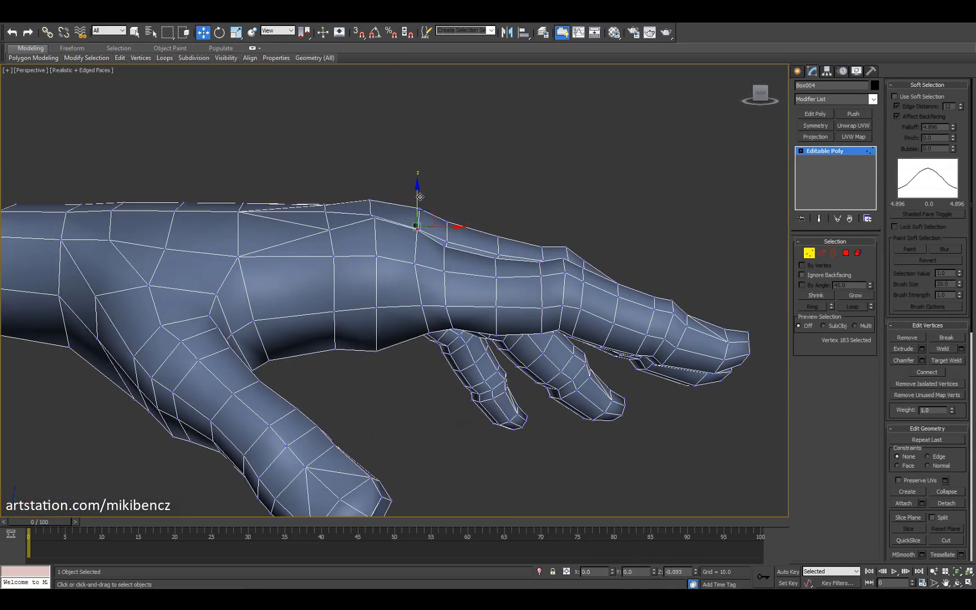
Step: Lower a vertex between the knuckles and adjust a vertex on the underside of the separate hand
{"action": "key", "text": "F4"}
{"action": "key", "text": "ctrl+r"}
{"action": "left_click_drag", "start_coordinate": [420, 196], "coordinate": [280, 263]}
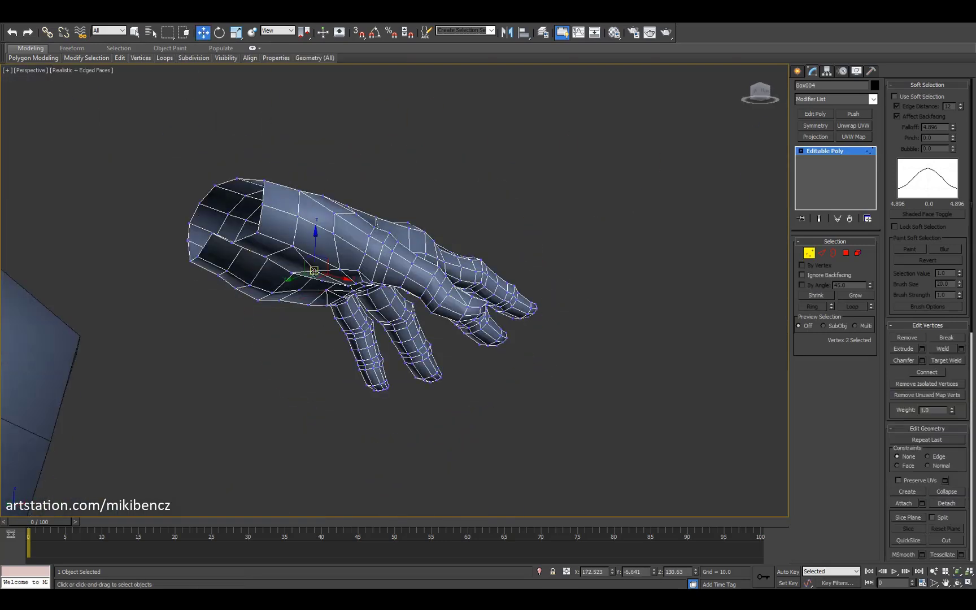
{"action": "key", "text": "F4"}
{"action": "key", "text": "ctrl+r"}
{"action": "left_click_drag", "start_coordinate": [339, 271], "coordinate": [380, 281]}
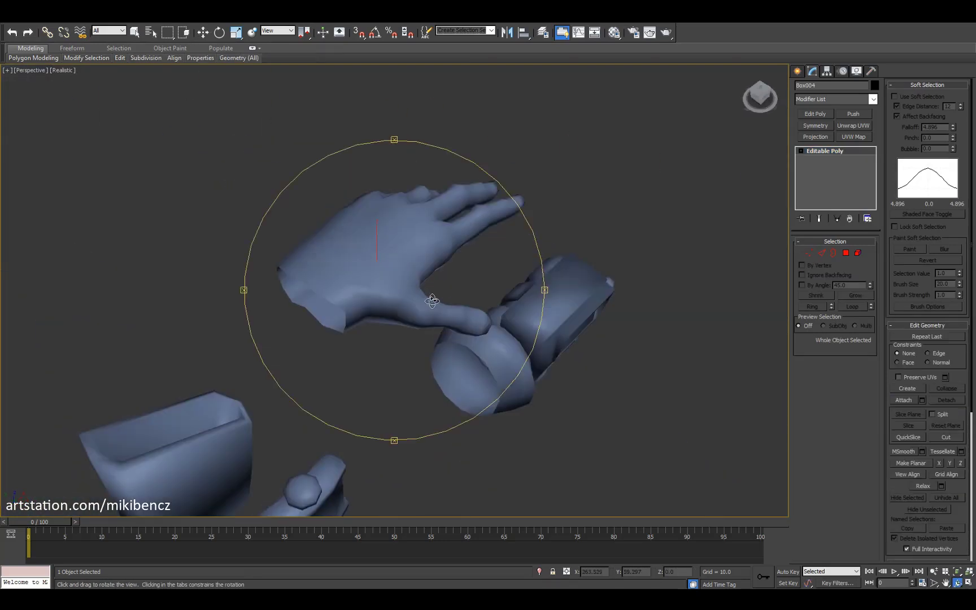
Step: Adjust the palm outline on the little-finger side near the wrist by selecting its vertices in wireframe display
{"action": "left_click_drag", "start_coordinate": [395, 271], "coordinate": [434, 331]}
{"action": "left_click_drag", "start_coordinate": [371, 338], "coordinate": [362, 316]}
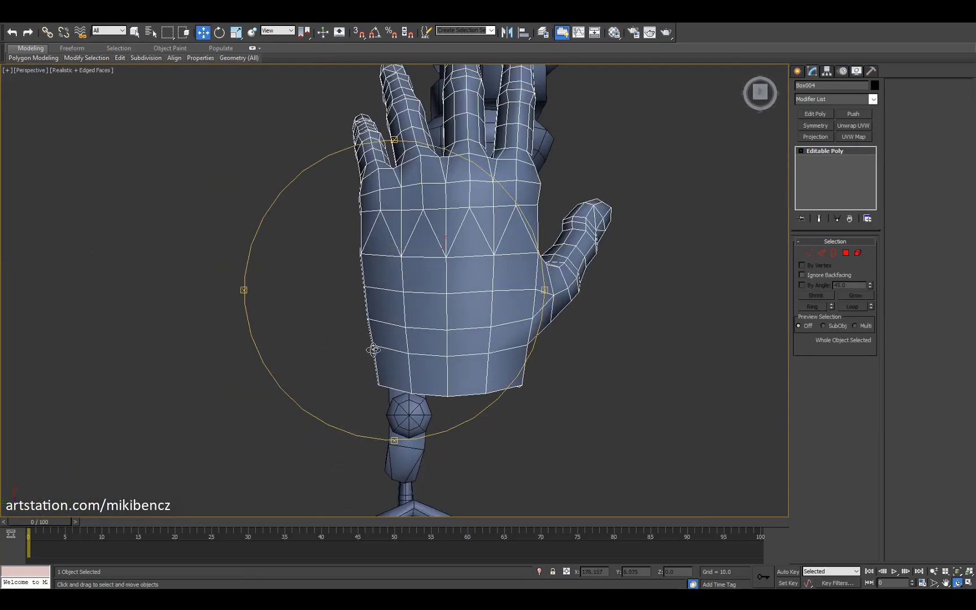
{"action": "key", "text": "1"}
{"action": "key", "text": "w"}
{"action": "left_click", "coordinate": [371, 308]}
{"action": "key", "text": "F3"}
{"action": "left_click_drag", "start_coordinate": [342, 281], "coordinate": [380, 304]}
{"action": "left_click", "coordinate": [331, 344]}
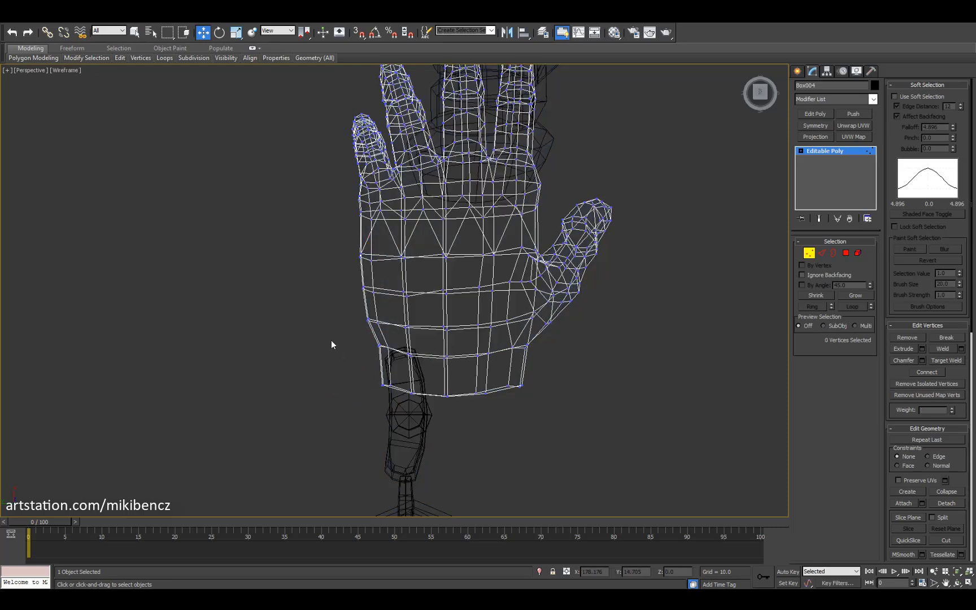
{"action": "key", "text": "F3"}
{"action": "key", "text": "F3"}
{"action": "key", "text": "F3"}
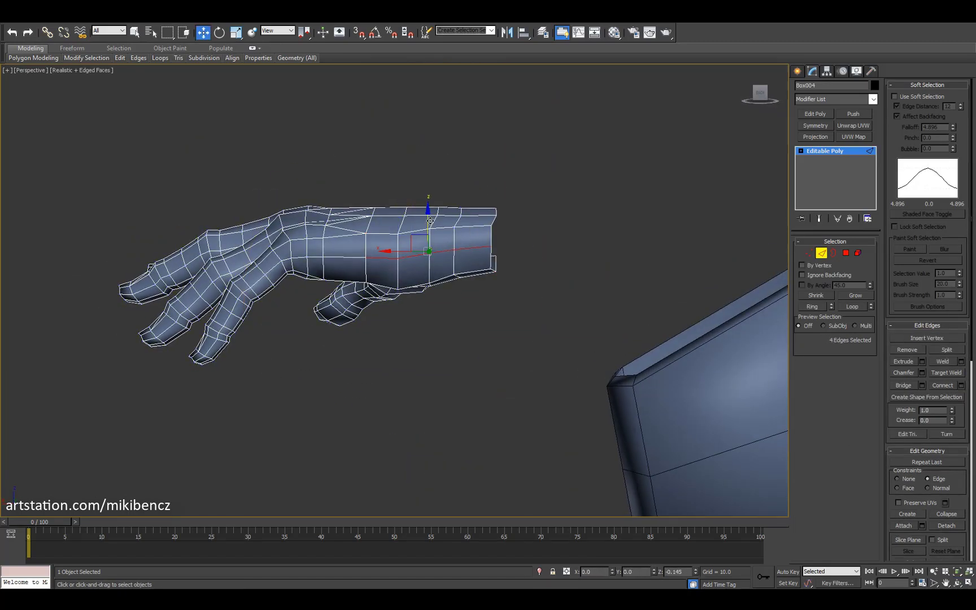
Step: Lower four edges on the outer side of the separate hand using the Edge constraint, and restore the constraint to None
{"action": "middle_click_drag", "start_coordinate": [430, 221], "coordinate": [870, 396], "text": "alt"}
{"action": "middle_click_drag", "start_coordinate": [401, 256], "coordinate": [459, 241], "text": "alt"}
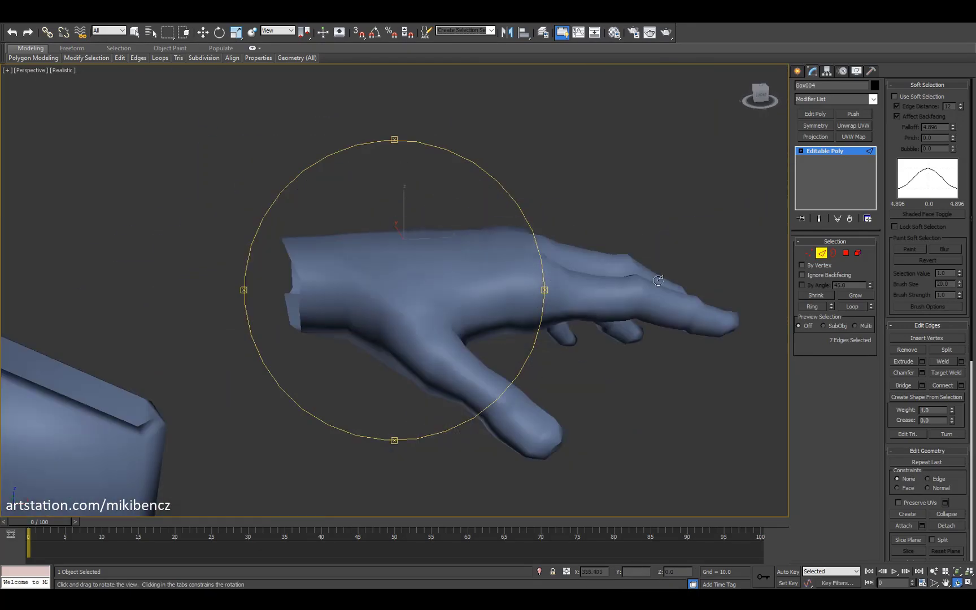
{"action": "middle_click_drag", "start_coordinate": [403, 218], "coordinate": [381, 353], "text": "alt"}
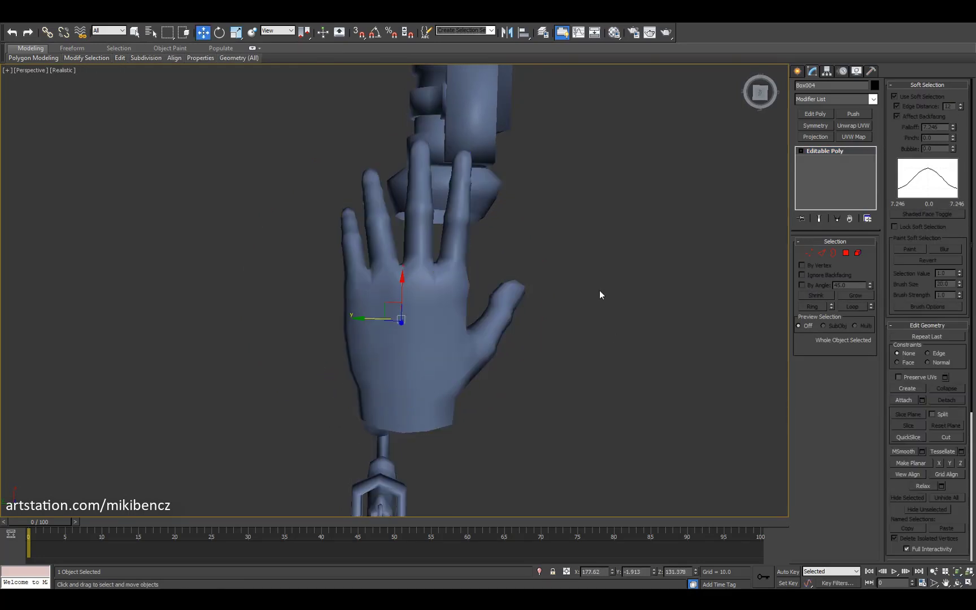
Step: Refine the heel of the separate hand's palm by adjusting an edge and nearby vertices beside the wrist
{"action": "key", "text": "ctrl+r"}
{"action": "left_click_drag", "start_coordinate": [599, 294], "coordinate": [359, 331]}
{"action": "key", "text": "1"}
{"action": "key", "text": "2"}
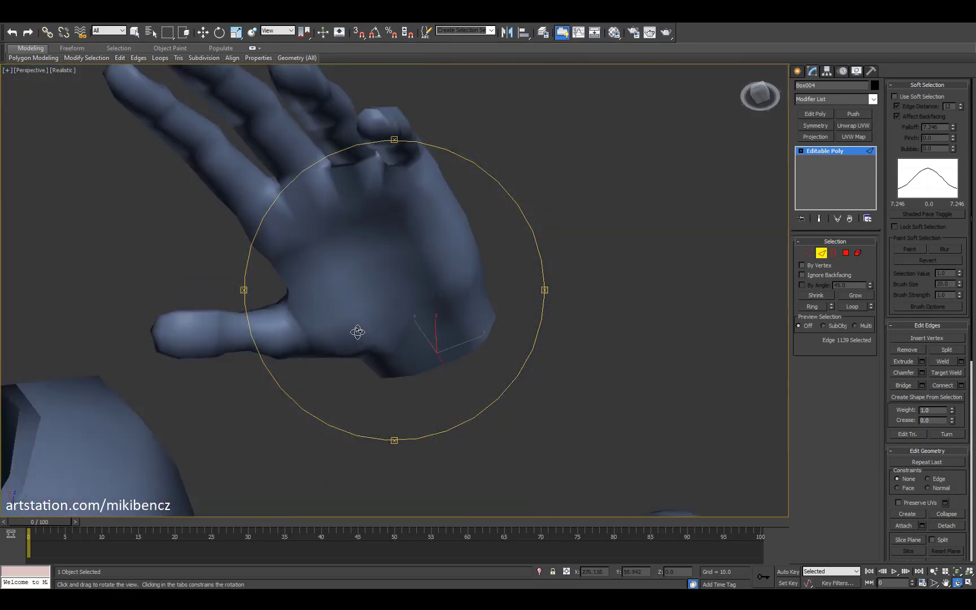
{"action": "key", "text": "1"}
{"action": "key", "text": "w"}
{"action": "left_click", "coordinate": [411, 311]}
{"action": "key", "text": "2"}
{"action": "left_click", "coordinate": [410, 311]}
{"action": "key", "text": "ctrl+r"}
{"action": "left_click_drag", "start_coordinate": [410, 311], "coordinate": [396, 294]}
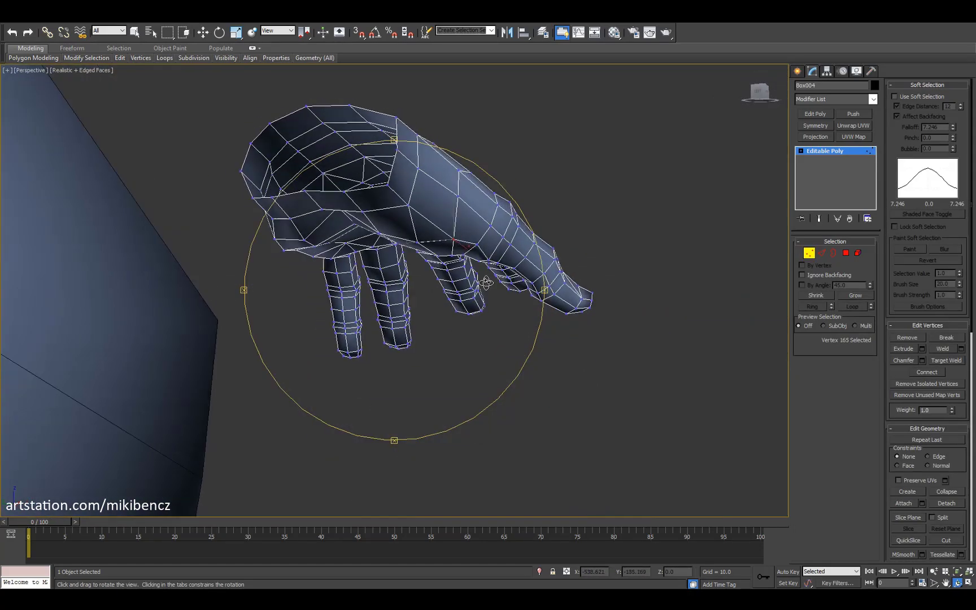
Step: Reposition a vertex on the underside of the thumb's base on the separate hand
{"action": "scroll", "coordinate": [395, 294], "scroll_direction": "up", "scroll_amount": 5}
{"action": "key", "text": "1"}
{"action": "key", "text": "w"}
{"action": "left_click", "coordinate": [425, 286]}
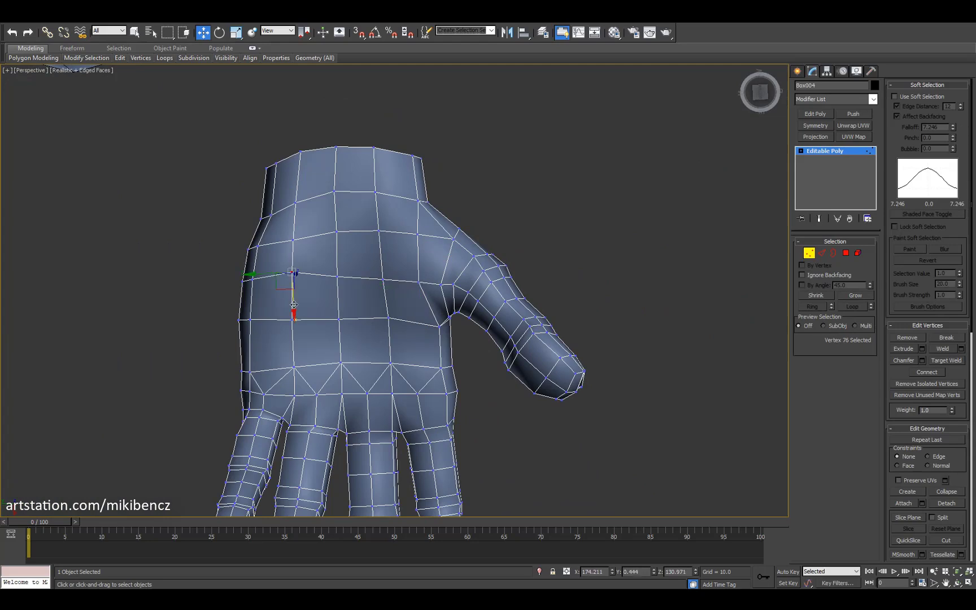
Step: Even out the palm's edge flow by moving vertices in its outer half and near the wrist
{"action": "key", "text": "2"}
{"action": "left_click", "coordinate": [349, 232]}
{"action": "key", "text": "ctrl+r"}
{"action": "scroll", "coordinate": [349, 231], "scroll_direction": "down", "scroll_amount": 5}
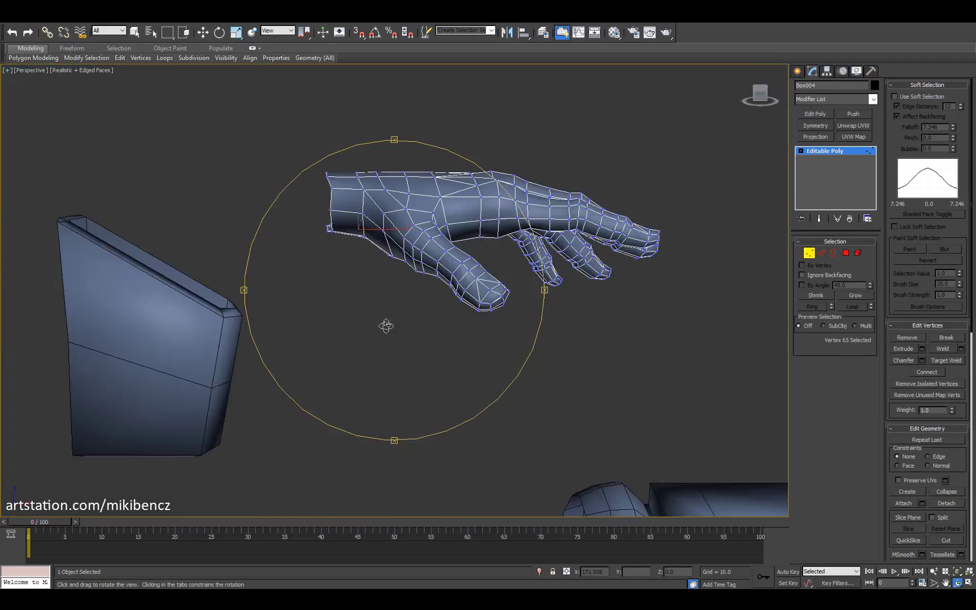
{"action": "left_click_drag", "start_coordinate": [349, 231], "coordinate": [354, 316]}
{"action": "key", "text": "6"}
{"action": "key", "text": "ctrl+q"}
{"action": "key", "text": "F4"}
{"action": "mouse_move", "coordinate": [355, 369]}
{"action": "left_mouse_down"}
{"action": "mouse_move", "coordinate": [356, 302]}
{"action": "mouse_move", "coordinate": [442, 292]}
{"action": "mouse_move", "coordinate": [269, 318]}
{"action": "mouse_move", "coordinate": [222, 251]}
{"action": "mouse_move", "coordinate": [369, 275]}
{"action": "mouse_move", "coordinate": [384, 299]}
{"action": "left_mouse_up"}
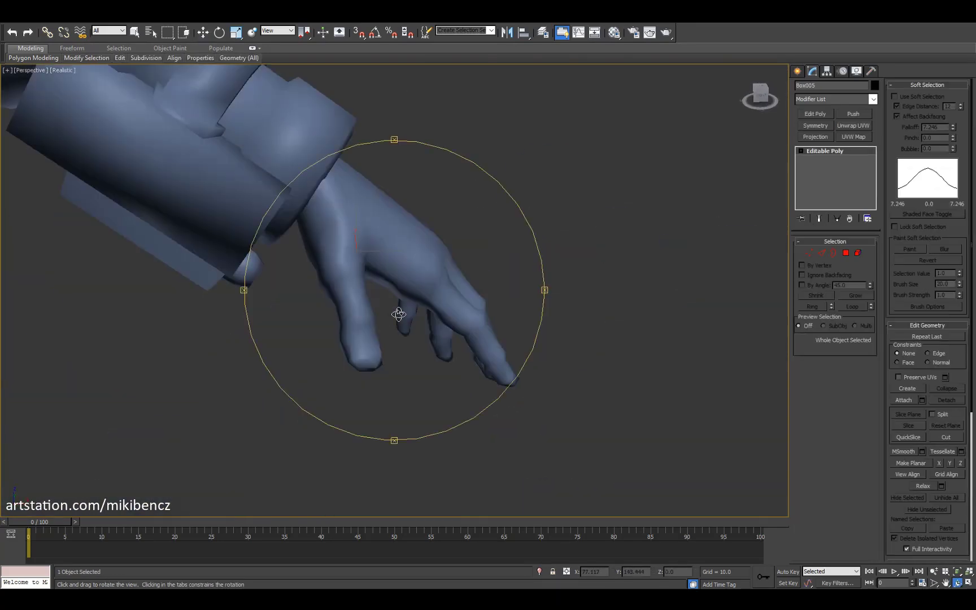
Step: Scale the 42 vertices of the thumb's end on the character's attached hand
{"action": "left_click_drag", "start_coordinate": [350, 311], "coordinate": [401, 353]}
{"action": "key", "text": "F4"}
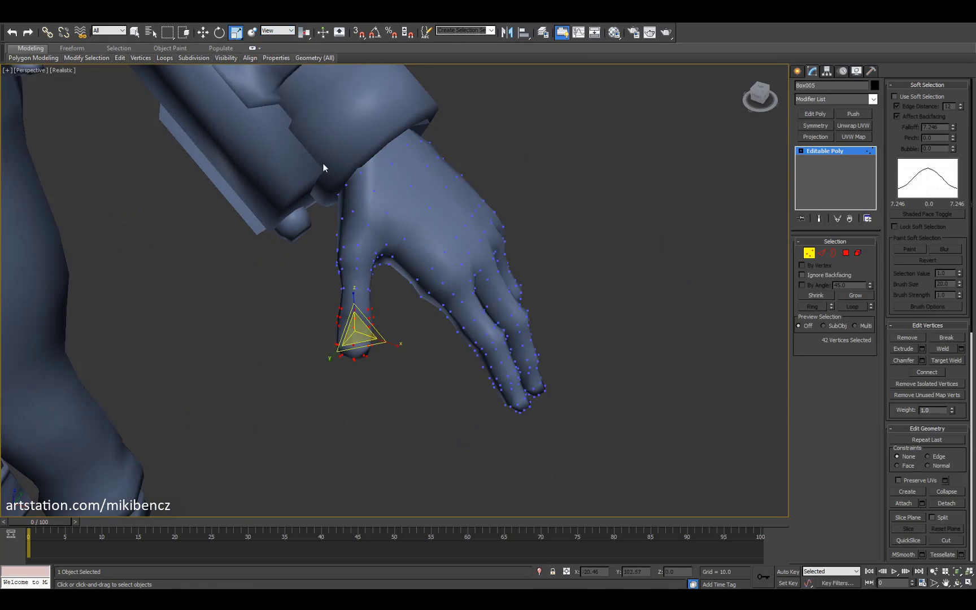
{"action": "key", "text": "ctrl+r"}
{"action": "left_click_drag", "start_coordinate": [465, 268], "coordinate": [572, 318]}
{"action": "key", "text": "F4"}
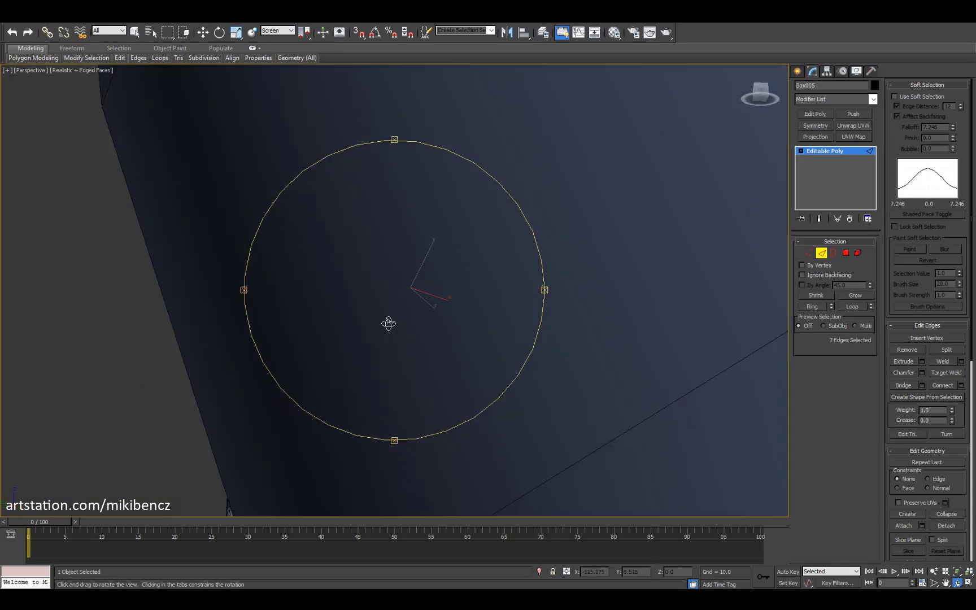
Step: Move the eight-edge row across the finger bases on the attached hand
{"action": "left_click_drag", "start_coordinate": [387, 323], "coordinate": [450, 321]}
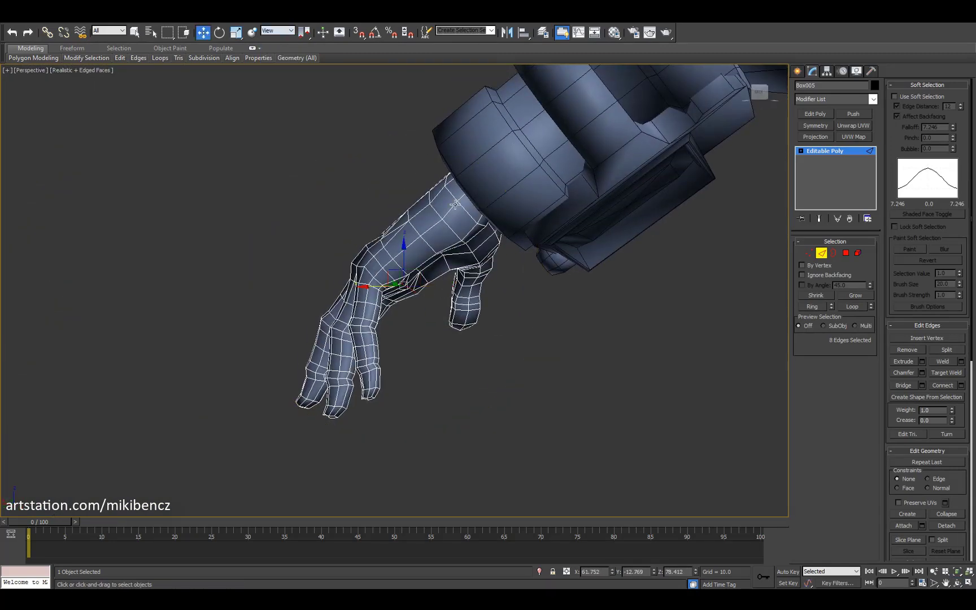
{"action": "key", "text": "ctrl+r"}
{"action": "key", "text": "F4"}
{"action": "left_click_drag", "start_coordinate": [390, 273], "coordinate": [446, 294]}
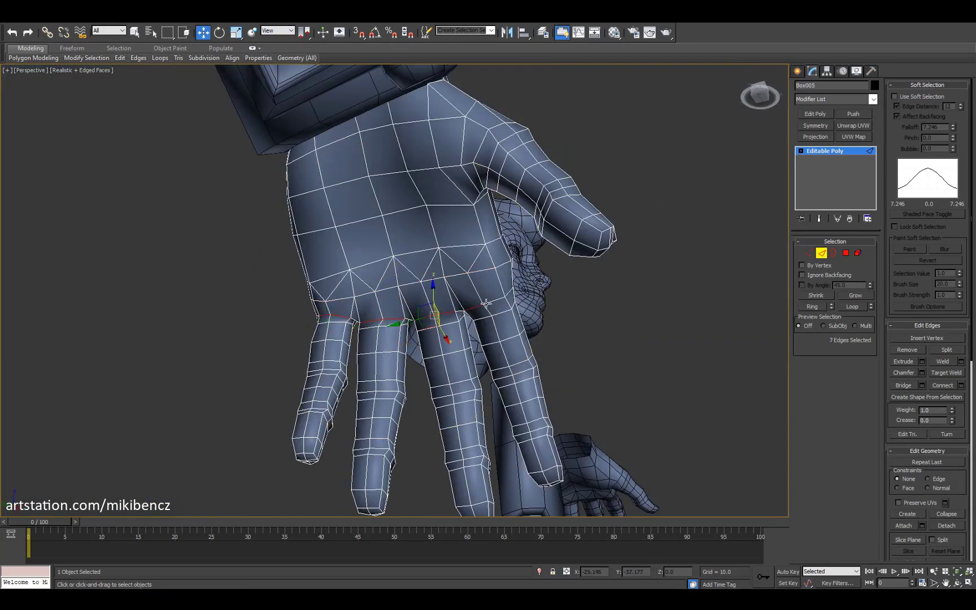
Step: Adjust the seven-edge row where the fingers meet the palm on the attached hand
{"action": "middle_click_drag", "start_coordinate": [485, 303], "coordinate": [469, 294], "text": "alt"}
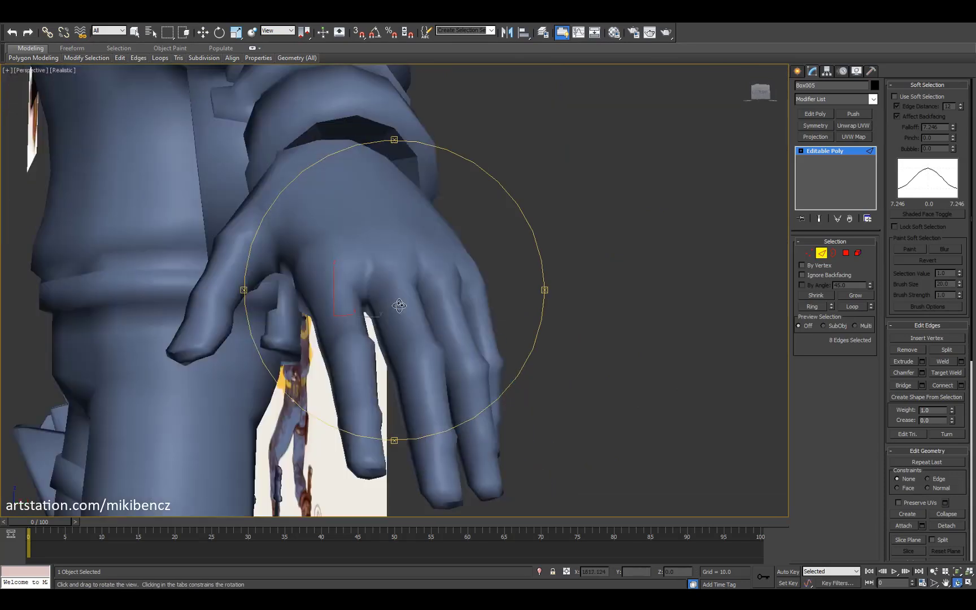
{"action": "left_click_drag", "start_coordinate": [395, 283], "coordinate": [448, 305]}
{"action": "key", "text": "F4"}
{"action": "key", "text": "1"}
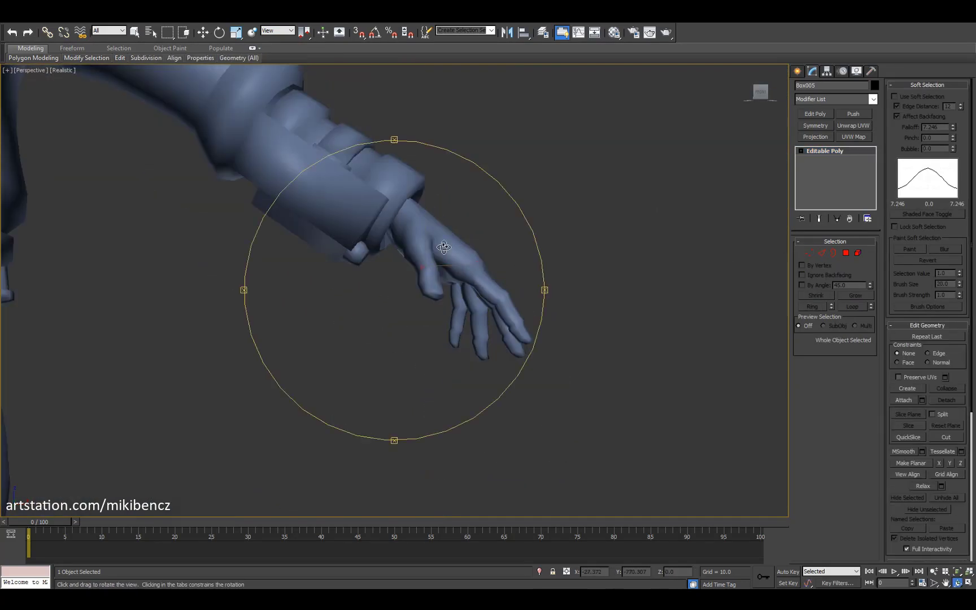
Step: Thicken the attached hand with a Push modifier set to 0.08
{"action": "left_click_drag", "start_coordinate": [429, 265], "coordinate": [322, 298]}
{"action": "key", "text": "w"}
{"action": "scroll", "coordinate": [435, 327], "scroll_direction": "up", "scroll_amount": 5}
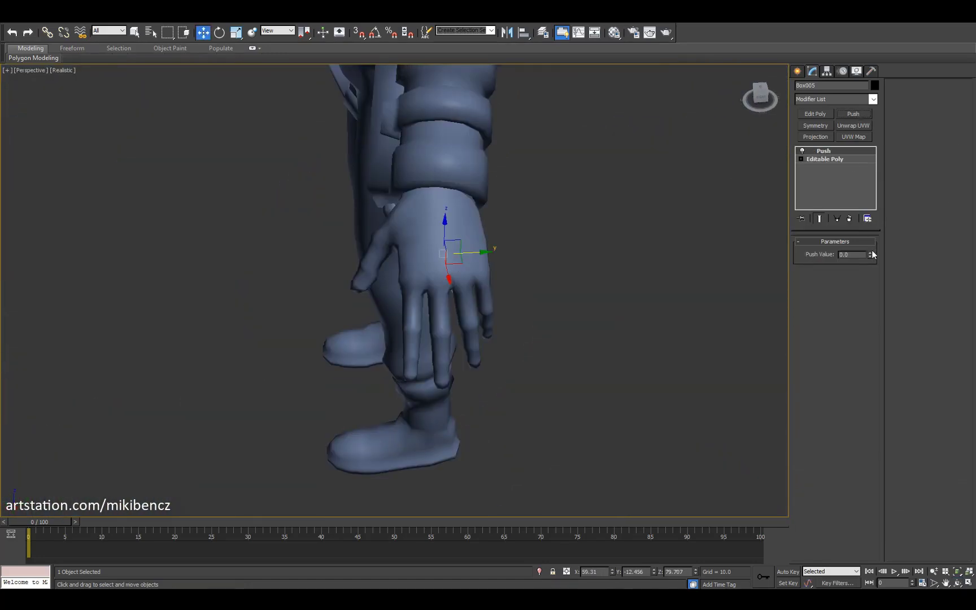
{"action": "left_click_drag", "start_coordinate": [869, 254], "coordinate": [871, 252]}
{"action": "key", "text": "ctrl+r"}
{"action": "left_click_drag", "start_coordinate": [429, 271], "coordinate": [387, 301]}
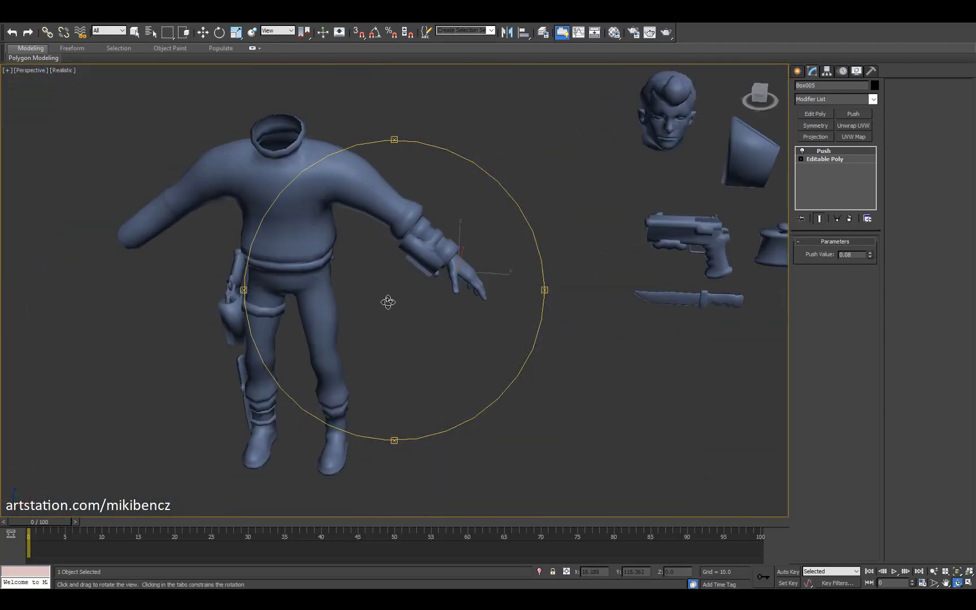
Step: Select the thigh holster around the gun and enter edge editing with the Scale tool
{"action": "key", "text": "w"}
{"action": "left_click", "coordinate": [449, 306]}
{"action": "middle_click_drag", "start_coordinate": [449, 305], "coordinate": [396, 372], "text": "alt"}
{"action": "key", "text": "ctrl+d"}
{"action": "left_click", "coordinate": [342, 307]}
{"action": "key", "text": "2"}
{"action": "key", "text": "F4"}
{"action": "scroll", "coordinate": [421, 343], "scroll_direction": "up", "scroll_amount": 5}
{"action": "key", "text": "r"}
{"action": "left_click", "coordinate": [396, 372], "text": "ctrl"}
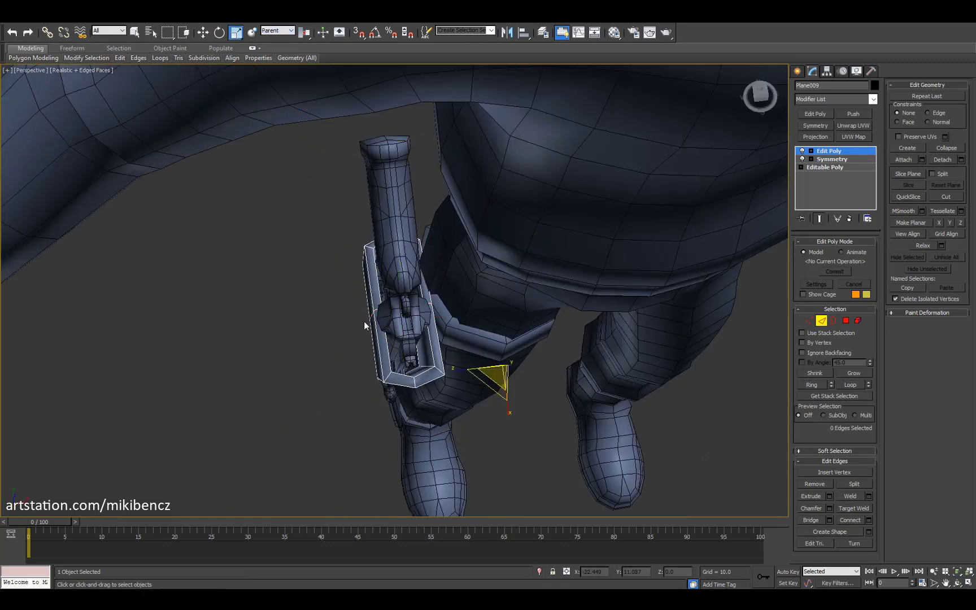
Step: Edit the holster at vertex level and select the strap around the thigh to fit the two together
{"action": "middle_click_drag", "start_coordinate": [364, 321], "coordinate": [404, 240], "text": "alt"}
{"action": "key", "text": "1"}
{"action": "key", "text": "F4"}
{"action": "key", "text": "w"}
{"action": "mouse_move", "coordinate": [399, 285]}
{"action": "middle_mouse_down", "text": "alt"}
{"action": "mouse_move", "coordinate": [496, 300]}
{"action": "mouse_move", "coordinate": [340, 296]}
{"action": "mouse_move", "coordinate": [506, 322]}
{"action": "mouse_move", "coordinate": [450, 294]}
{"action": "mouse_move", "coordinate": [366, 302]}
{"action": "mouse_move", "coordinate": [424, 390]}
{"action": "mouse_move", "coordinate": [462, 290]}
{"action": "mouse_move", "coordinate": [529, 374]}
{"action": "mouse_move", "coordinate": [403, 375]}
{"action": "mouse_move", "coordinate": [419, 320]}
{"action": "mouse_move", "coordinate": [435, 392]}
{"action": "mouse_move", "coordinate": [433, 362]}
{"action": "mouse_move", "coordinate": [359, 368]}
{"action": "mouse_move", "coordinate": [446, 344]}
{"action": "mouse_move", "coordinate": [440, 333]}
{"action": "mouse_move", "coordinate": [392, 366]}
{"action": "mouse_move", "coordinate": [480, 315]}
{"action": "mouse_move", "coordinate": [394, 272]}
{"action": "middle_mouse_up", "text": "alt"}
{"action": "key", "text": "w"}
{"action": "left_click", "coordinate": [435, 392]}
{"action": "key", "text": "F4"}
{"action": "key", "text": "w"}
{"action": "middle_click_drag", "start_coordinate": [352, 307], "coordinate": [414, 305], "text": "alt"}
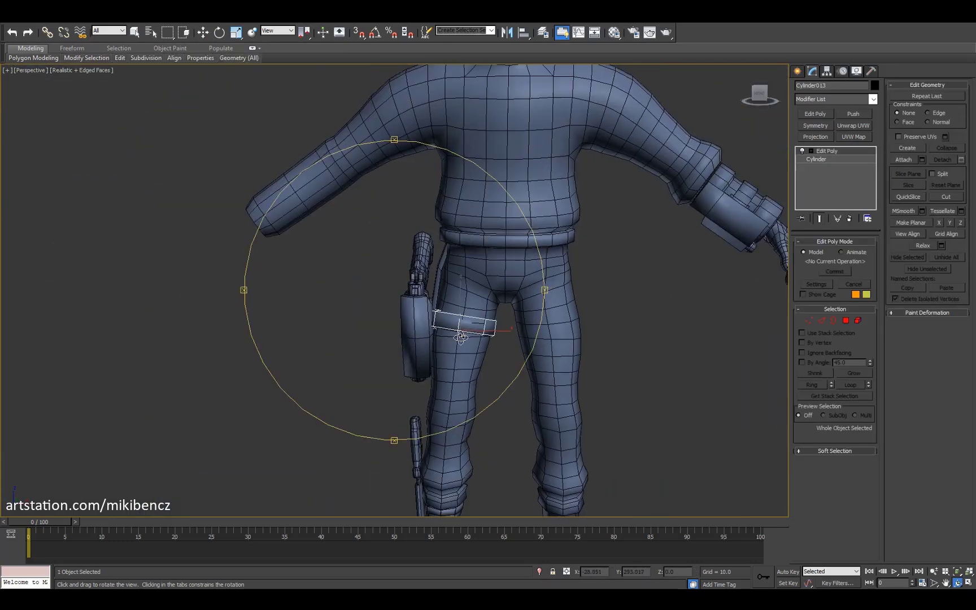
Step: Clone a polygon from the lower side of the separate holster and place it just below the holster
{"action": "mouse_move", "coordinate": [362, 327]}
{"action": "middle_mouse_down", "text": "alt"}
{"action": "mouse_move", "coordinate": [342, 342]}
{"action": "mouse_move", "coordinate": [362, 339]}
{"action": "middle_mouse_up", "text": "alt"}
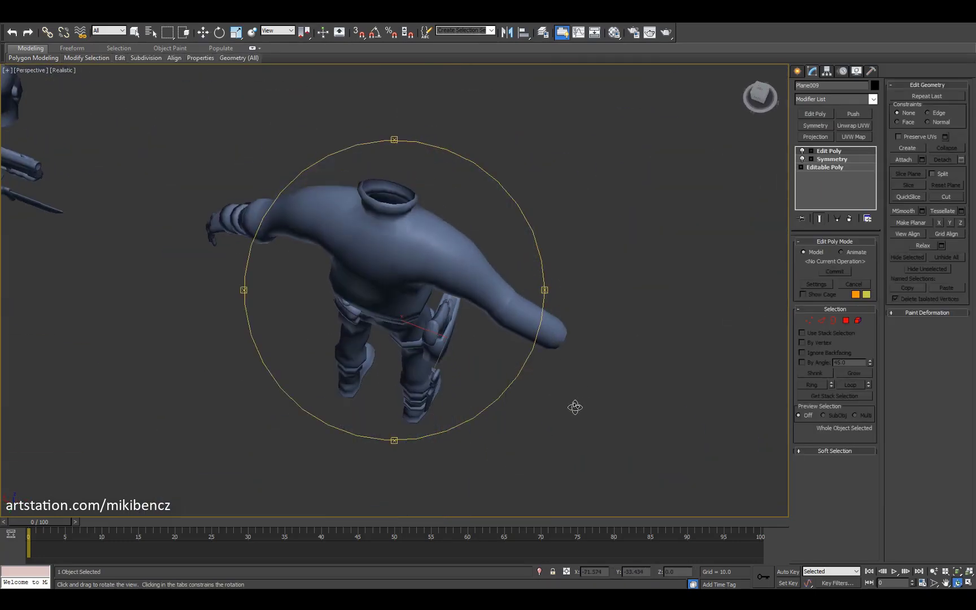
{"action": "middle_click_drag", "start_coordinate": [336, 333], "coordinate": [349, 321], "text": "alt"}
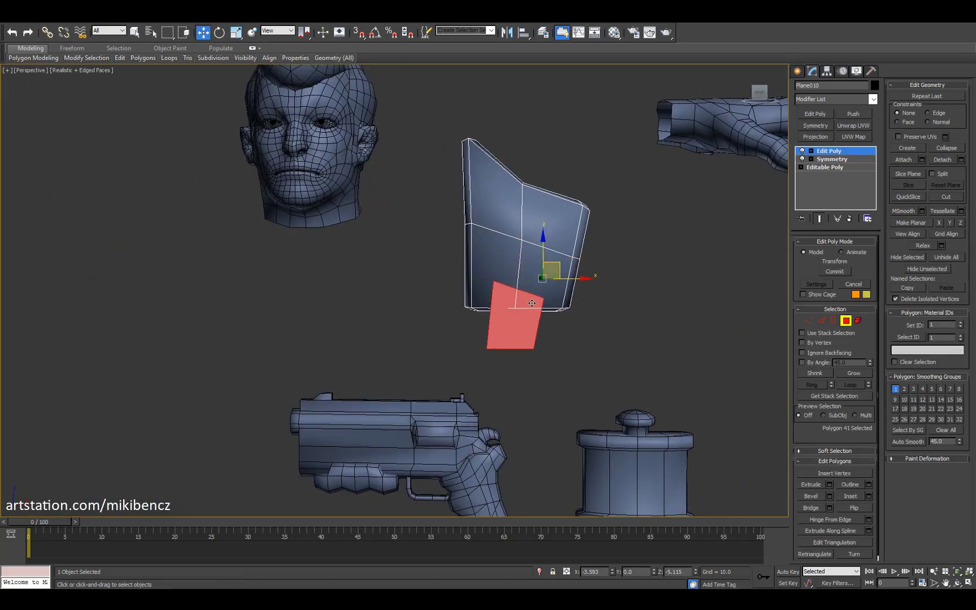
{"action": "key", "text": "ctrl+r"}
{"action": "left_click_drag", "start_coordinate": [531, 303], "coordinate": [501, 307]}
Step: Shape the cloned polygon into a bent strip under the holster and add a Symmetry modifier
{"action": "middle_click_drag", "start_coordinate": [485, 184], "coordinate": [457, 298], "text": "alt"}
{"action": "key", "text": "w"}
{"action": "key", "text": "ctrl+r"}
{"action": "left_click_drag", "start_coordinate": [457, 298], "coordinate": [508, 282]}
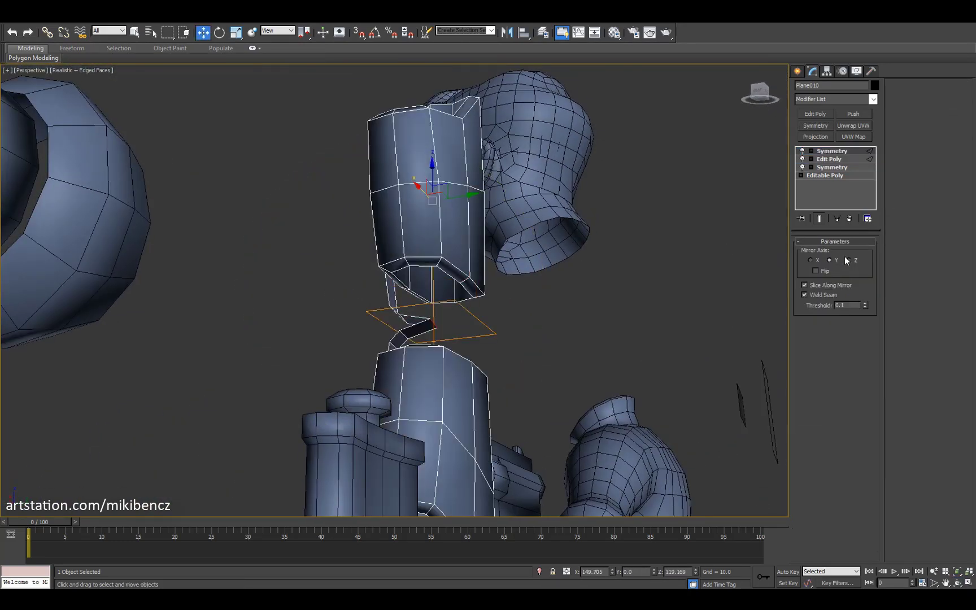
Step: Select the strip's three-polygon element below the Symmetry modifier and raise it against the holster's bottom
{"action": "middle_click_drag", "start_coordinate": [421, 320], "coordinate": [429, 316], "text": "alt"}
{"action": "key", "text": "ctrl+r"}
{"action": "left_click_drag", "start_coordinate": [430, 317], "coordinate": [454, 336]}
{"action": "key", "text": "F4"}
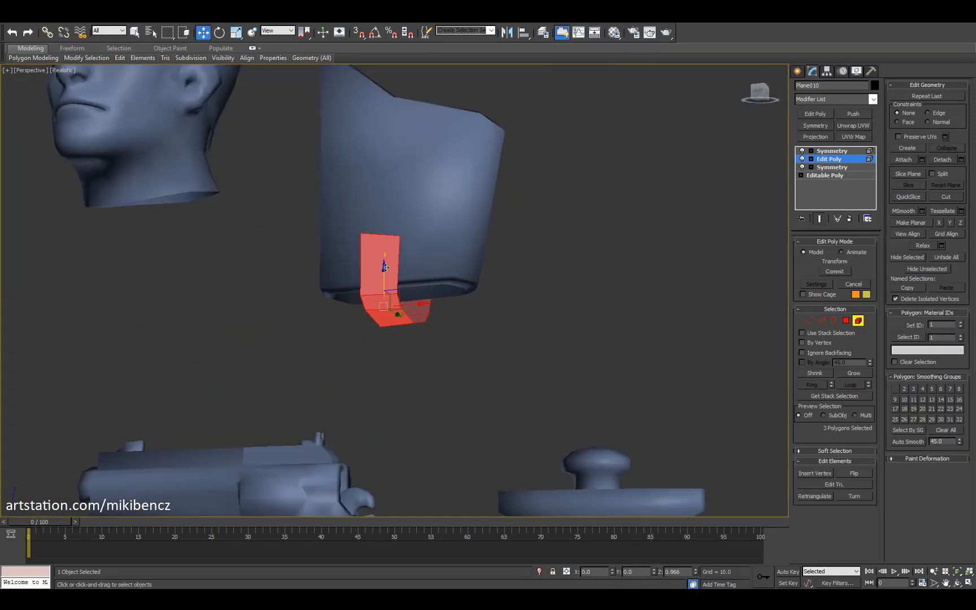